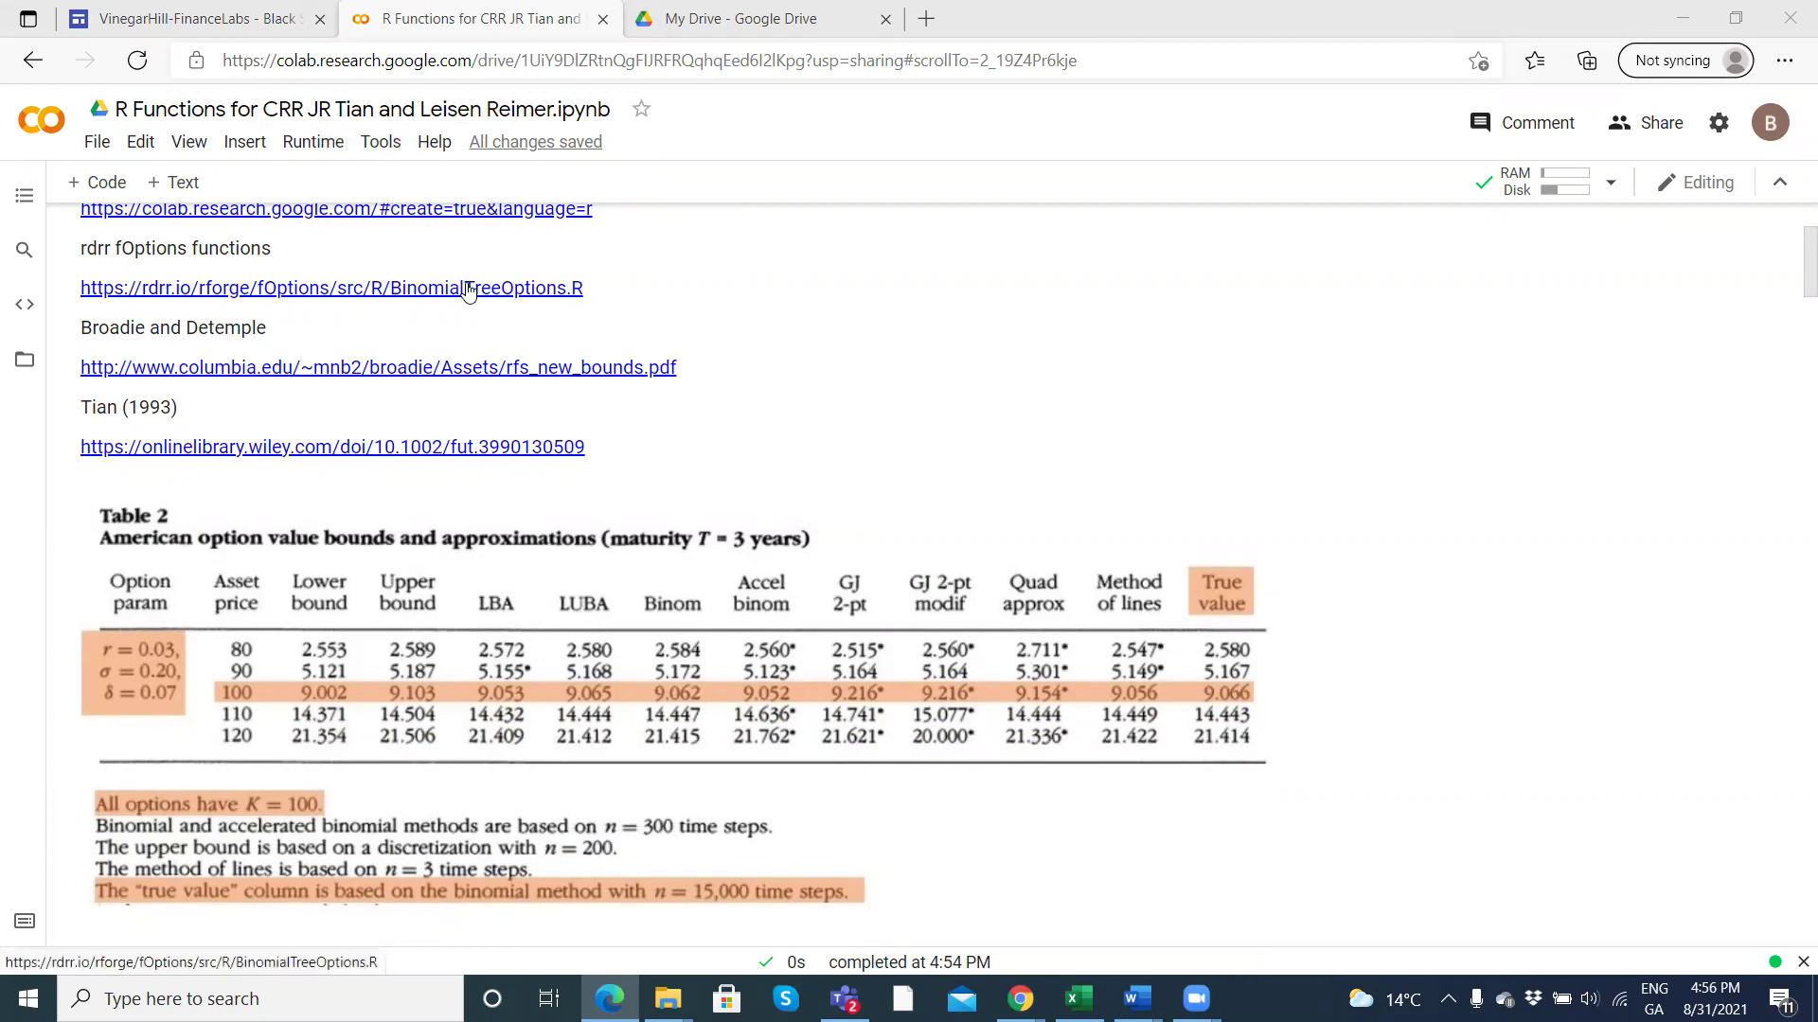
Examine the reference links and Table 2 of American option values, including the highlighted parameters and the true value for asset price 100.
{"action": "scroll", "coordinate": [467, 291], "scroll_direction": "down", "scroll_amount": 2}
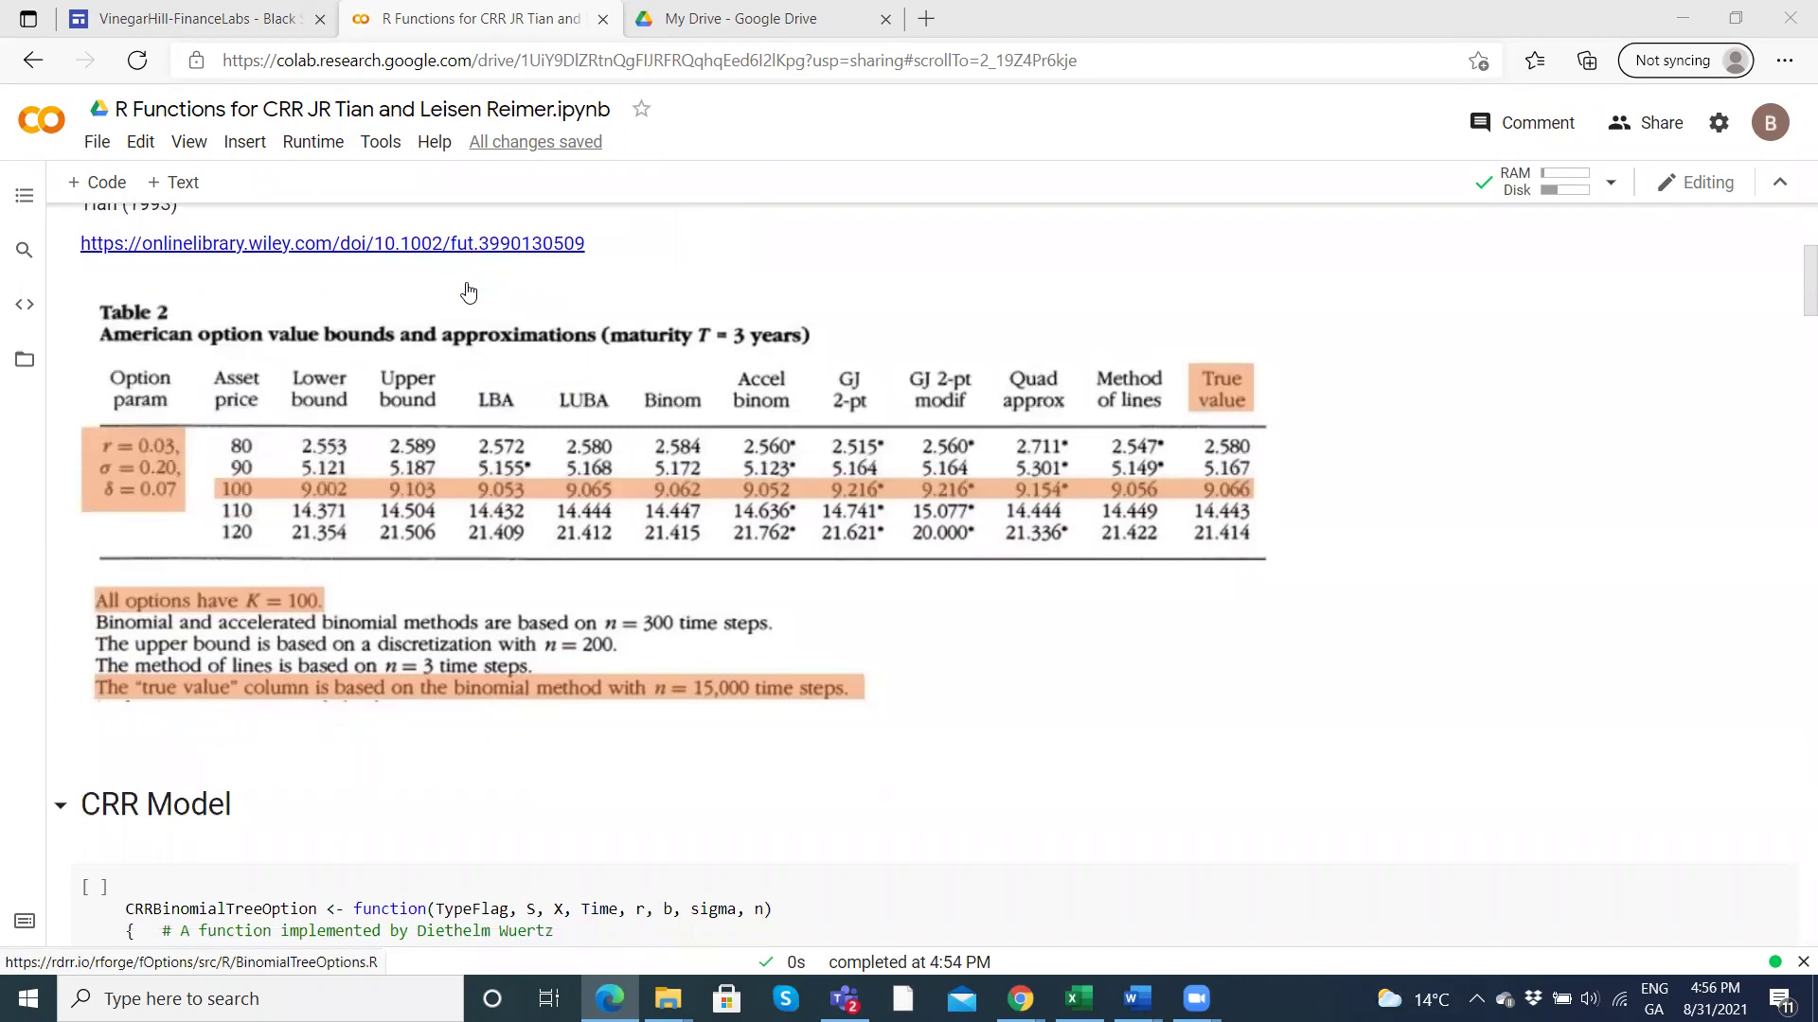
{"action": "scroll", "coordinate": [468, 290], "scroll_direction": "down", "scroll_amount": 4}
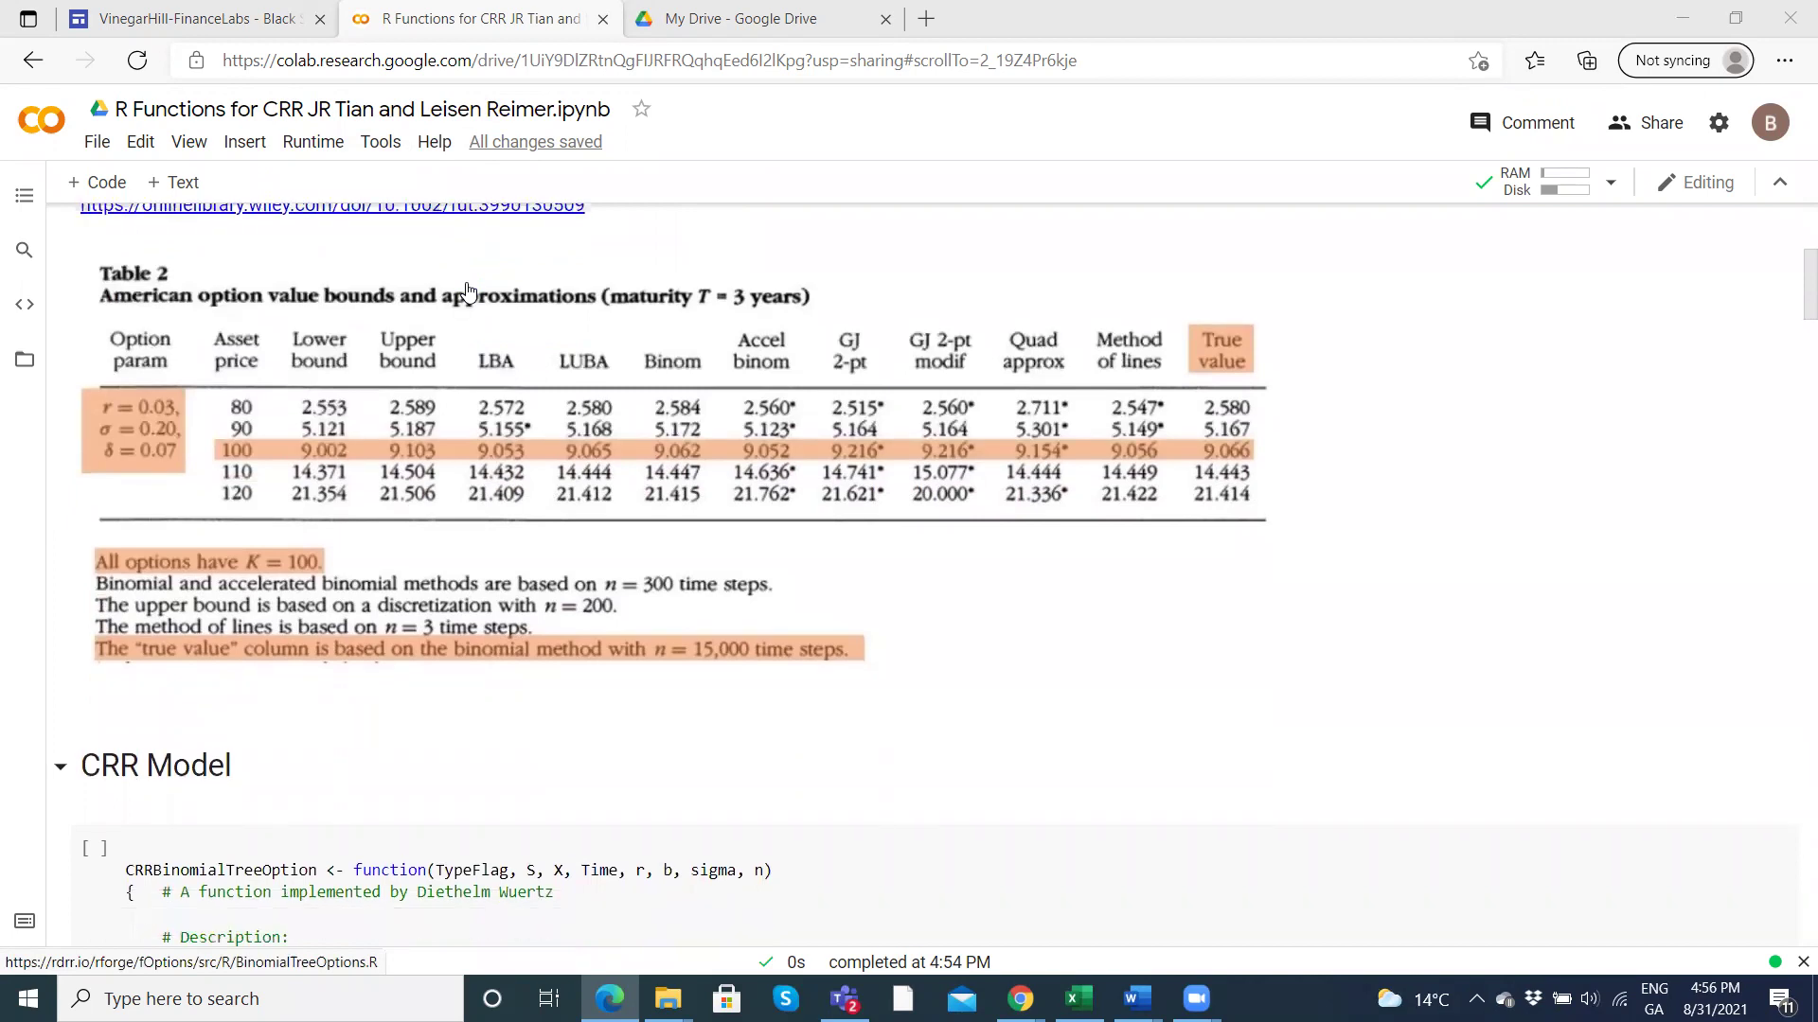
{"action": "scroll", "coordinate": [468, 291], "scroll_direction": "down", "scroll_amount": 4}
{"action": "scroll", "coordinate": [468, 291], "scroll_direction": "up", "scroll_amount": 10}
{"action": "scroll", "coordinate": [468, 291], "scroll_direction": "down", "scroll_amount": 1}
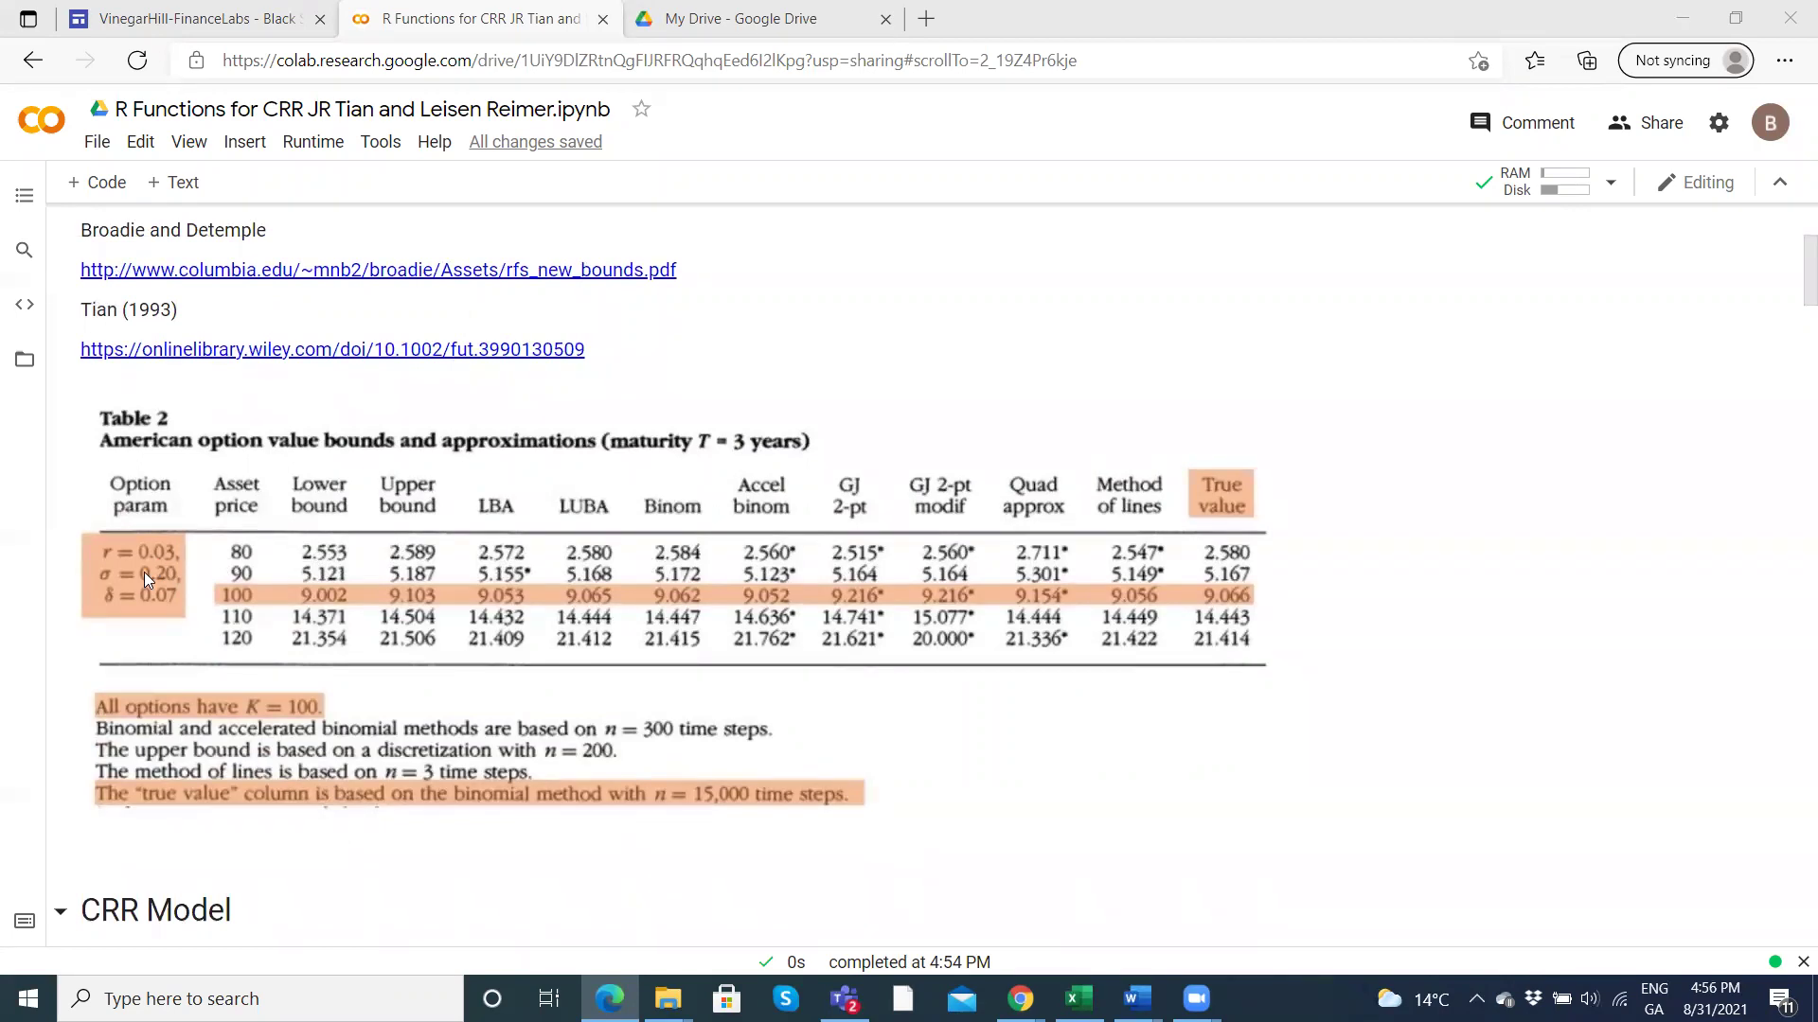
{"action": "scroll", "coordinate": [171, 349], "scroll_direction": "up", "scroll_amount": 2}
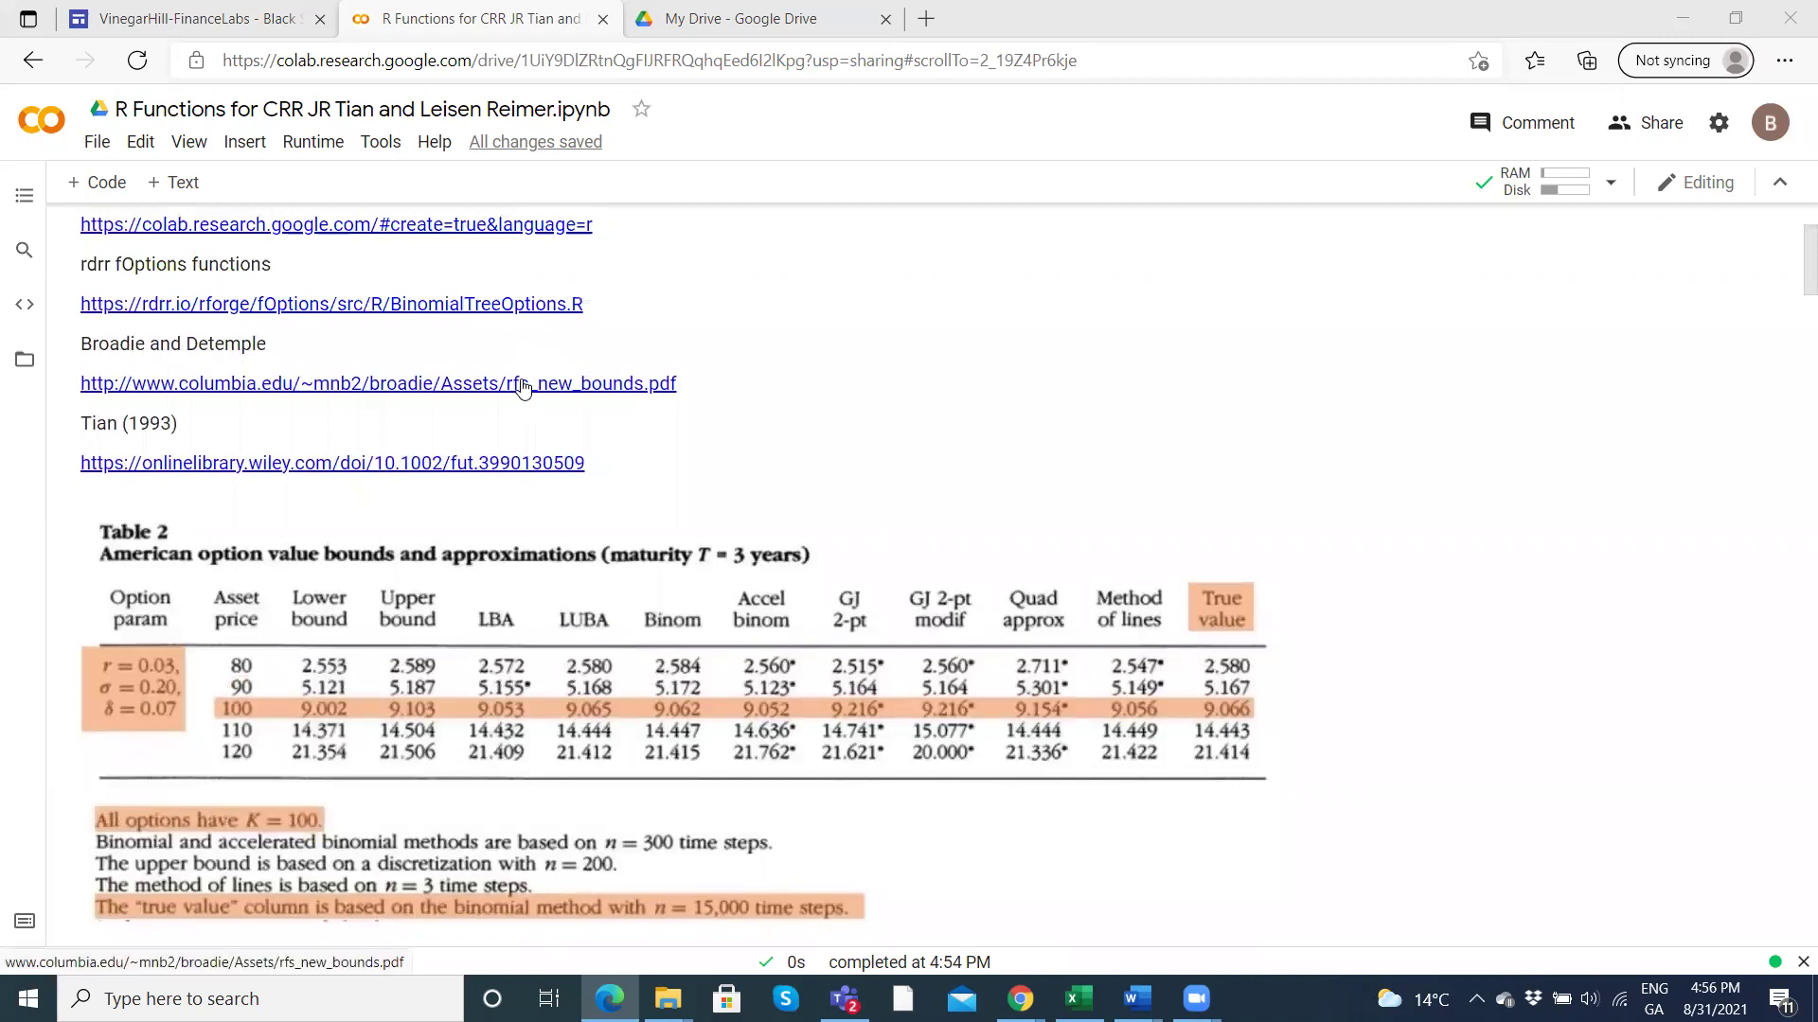
{"action": "scroll", "coordinate": [314, 559], "scroll_direction": "down", "scroll_amount": 2}
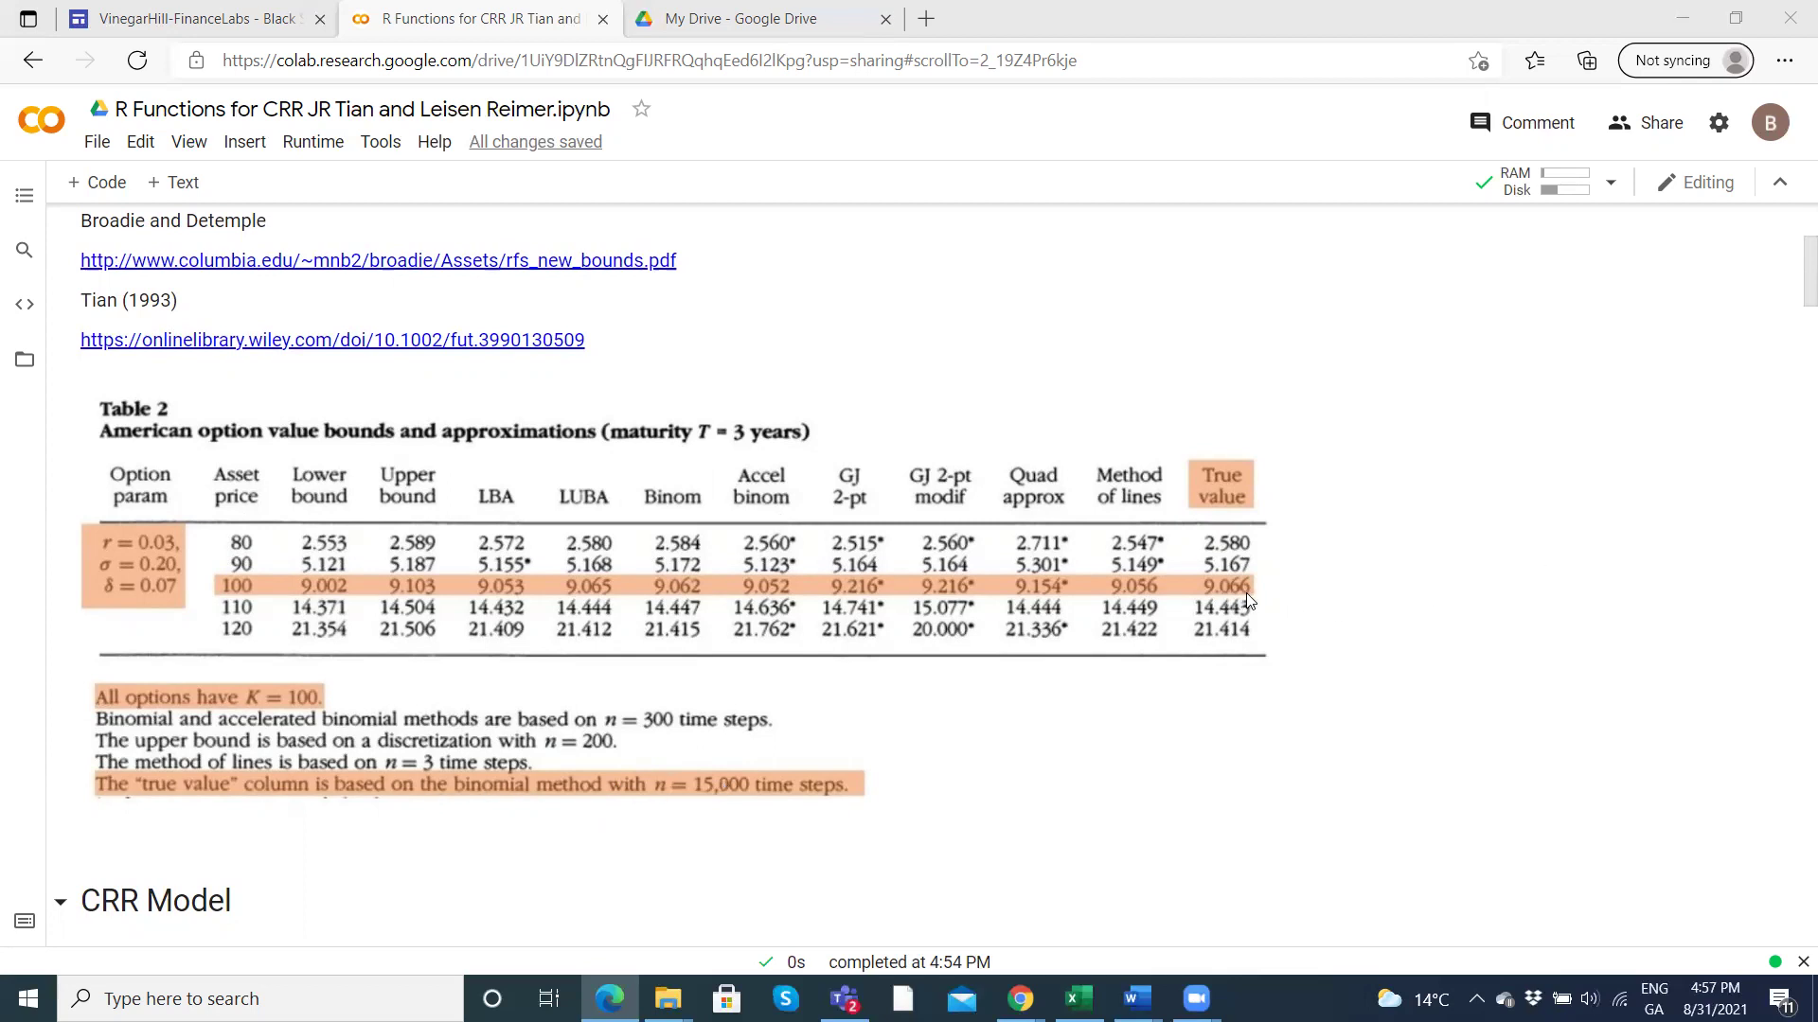
{"action": "scroll", "coordinate": [1248, 601], "scroll_direction": "down", "scroll_amount": 1}
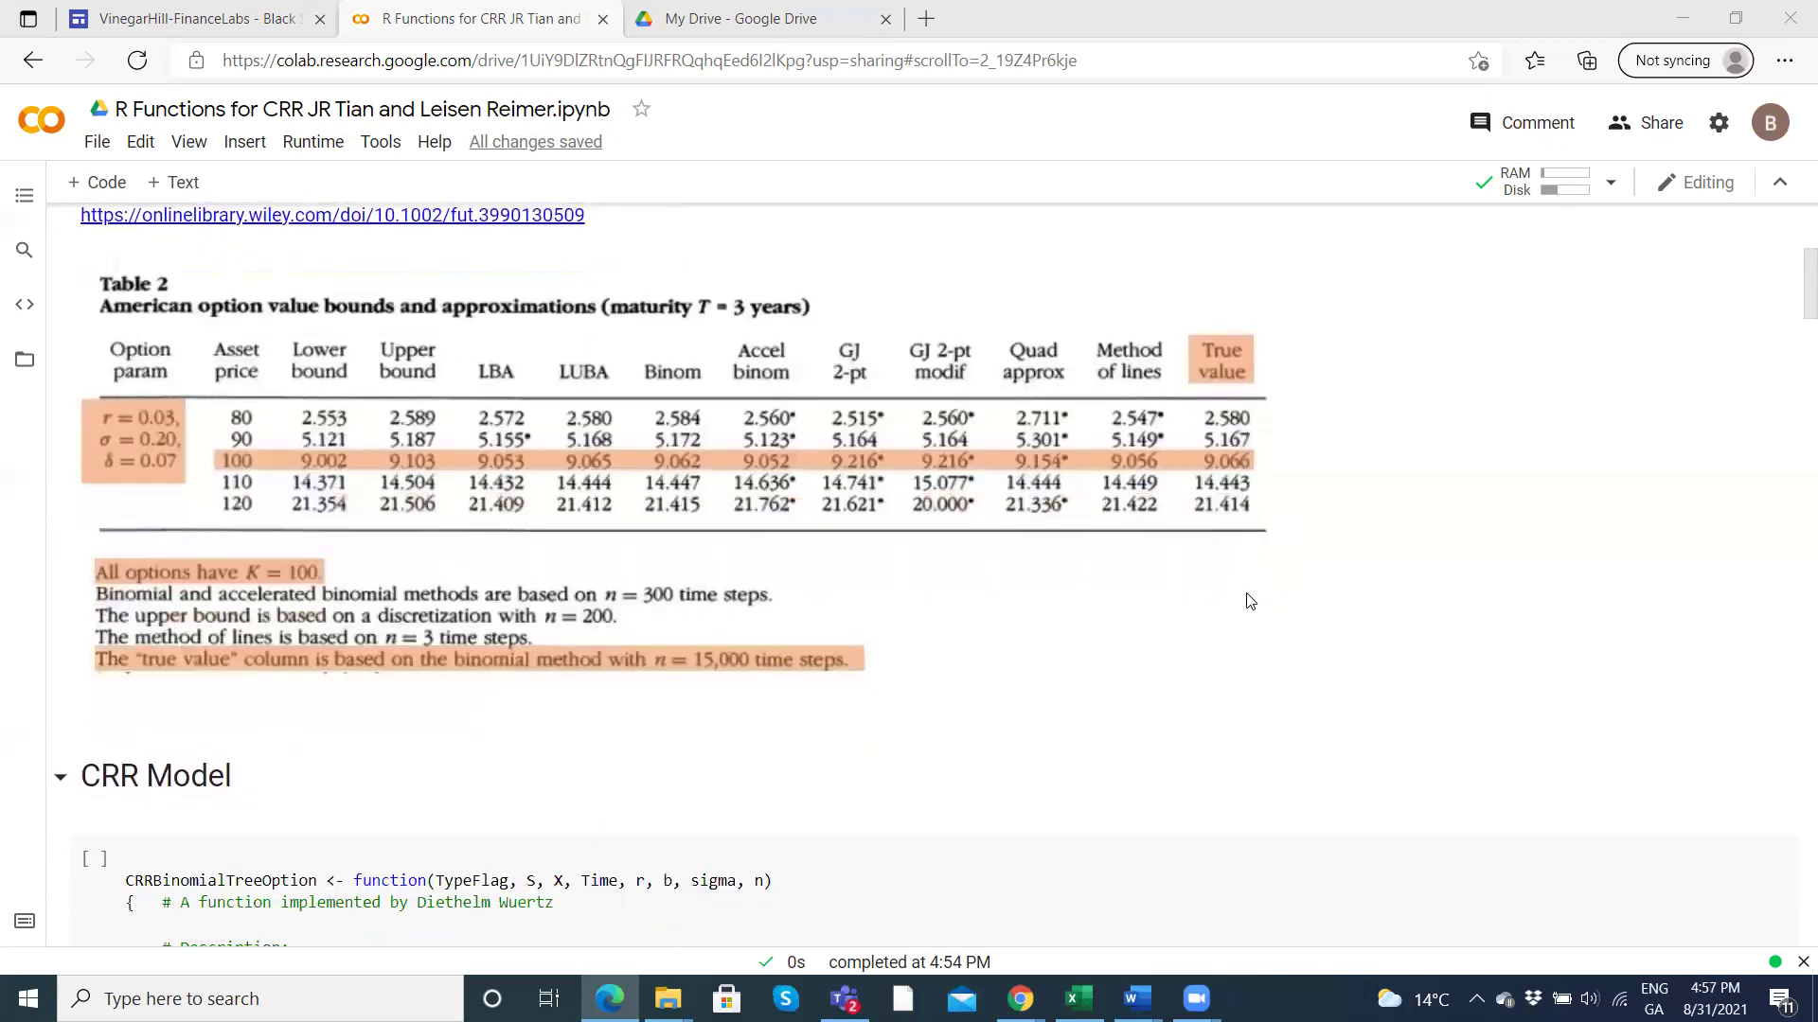
Examine the CRRBinomialTreeOption function in the CRR Model section and the rdrr fOptions source link.
{"action": "scroll", "coordinate": [1248, 602], "scroll_direction": "down", "scroll_amount": 2}
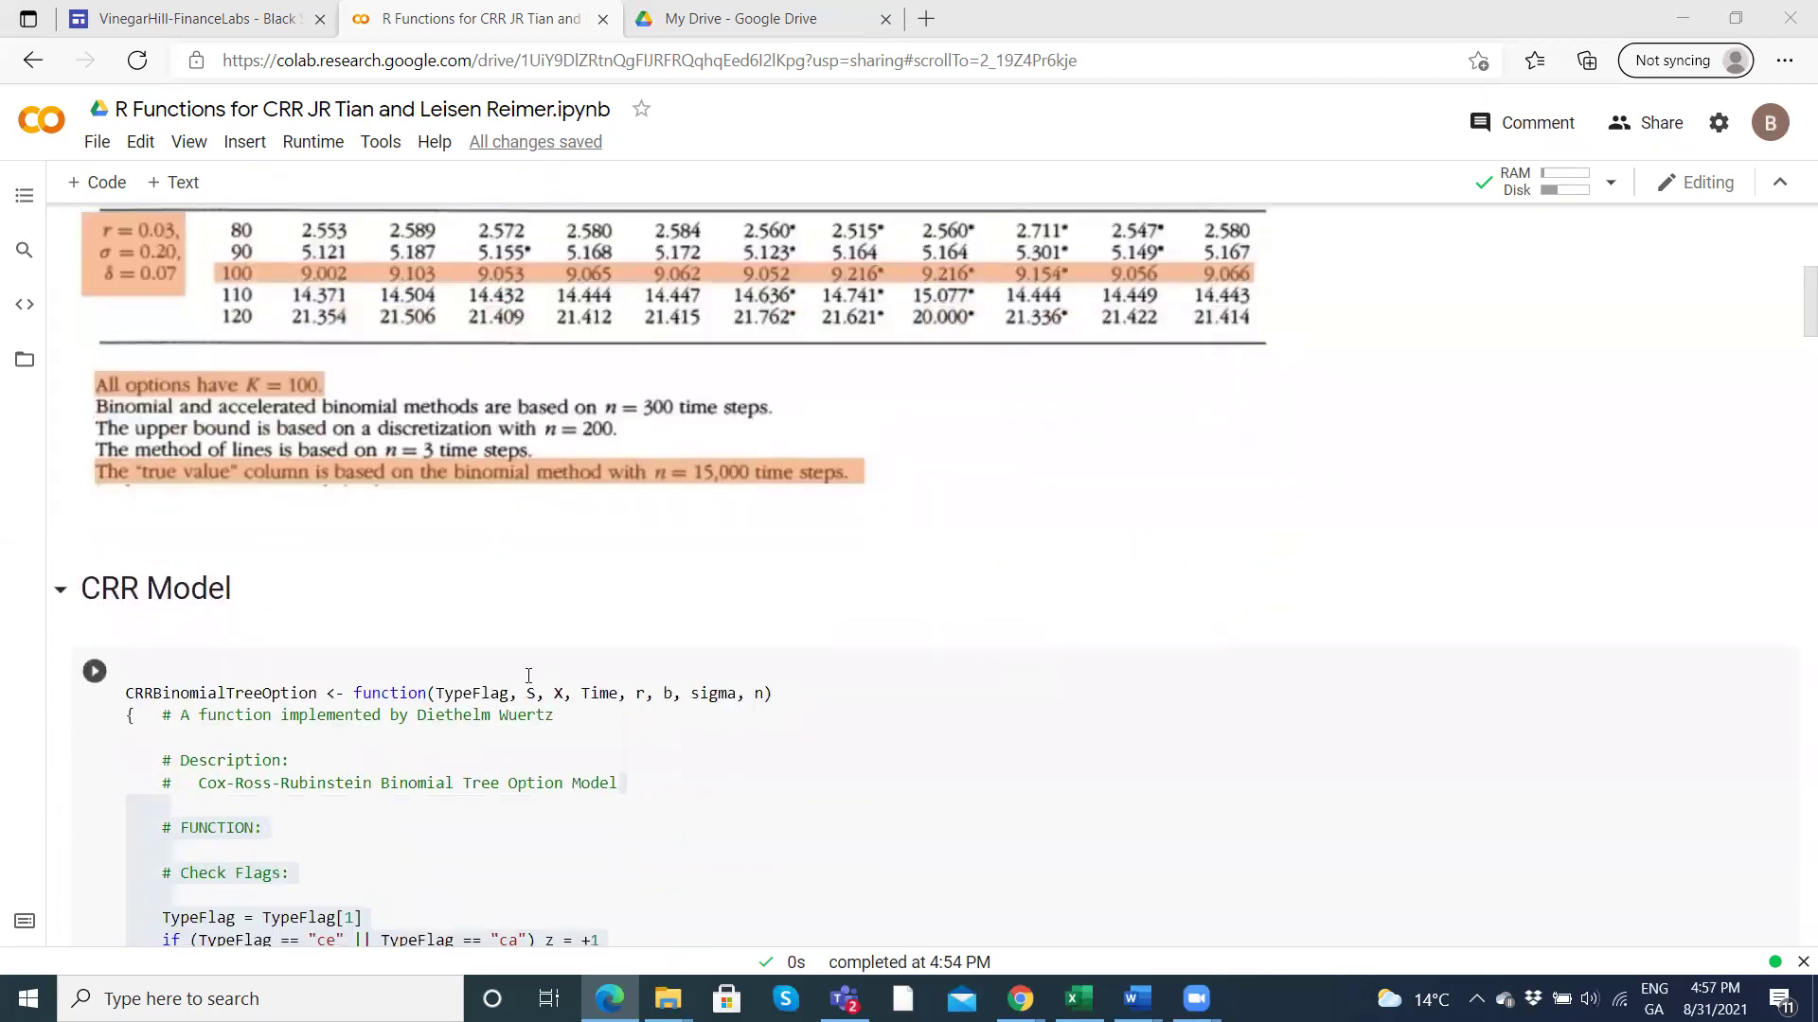
{"action": "scroll", "coordinate": [528, 675], "scroll_direction": "down", "scroll_amount": 3}
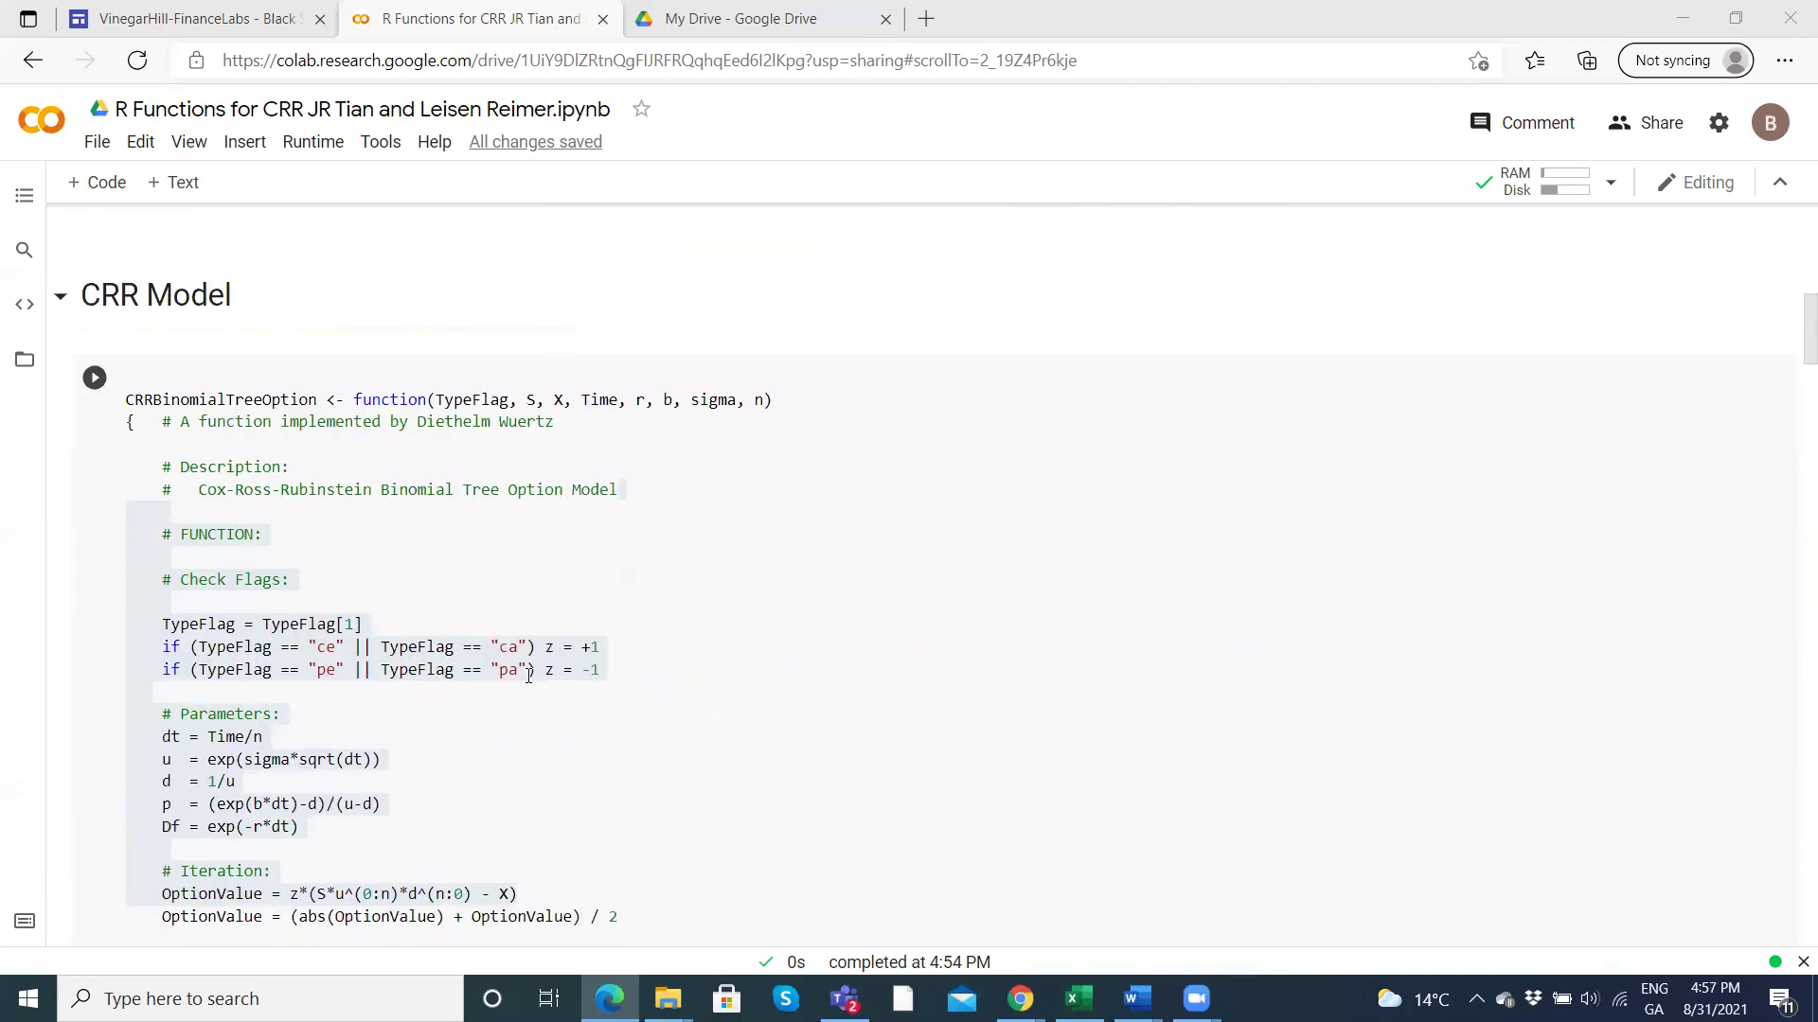
{"action": "left_click", "coordinate": [468, 467]}
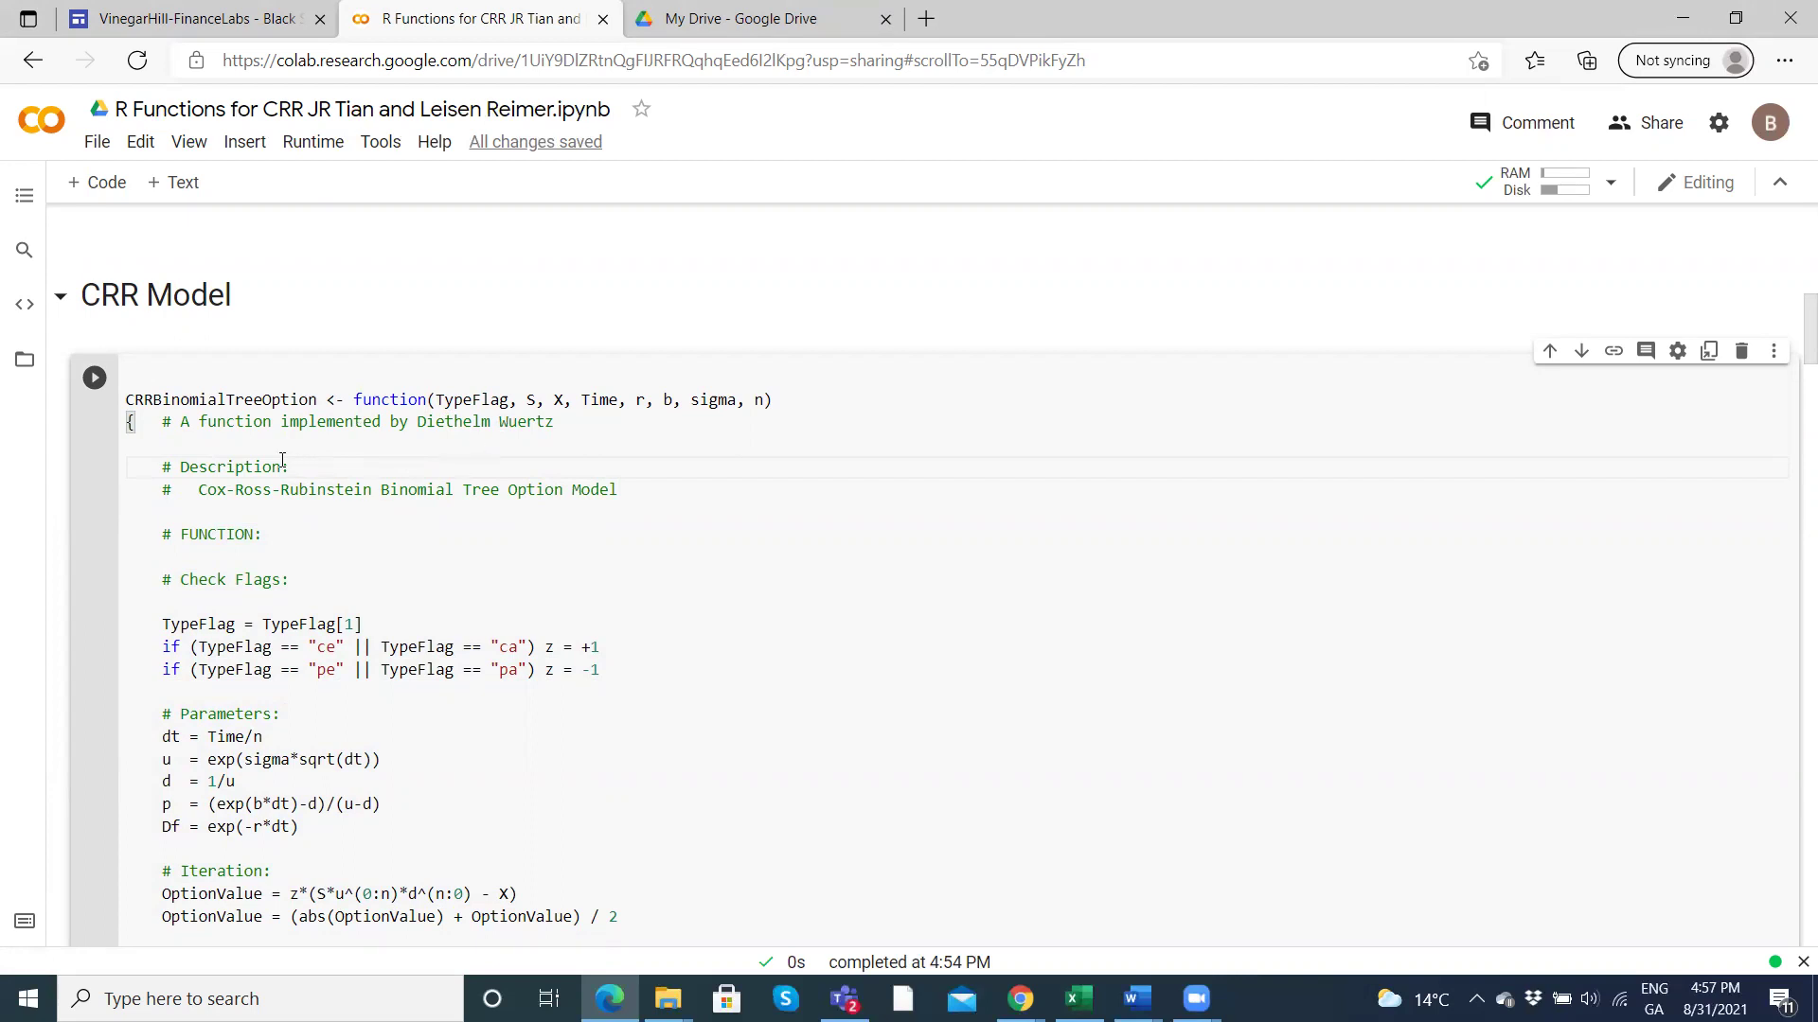
{"action": "scroll", "coordinate": [282, 461], "scroll_direction": "up", "scroll_amount": 8}
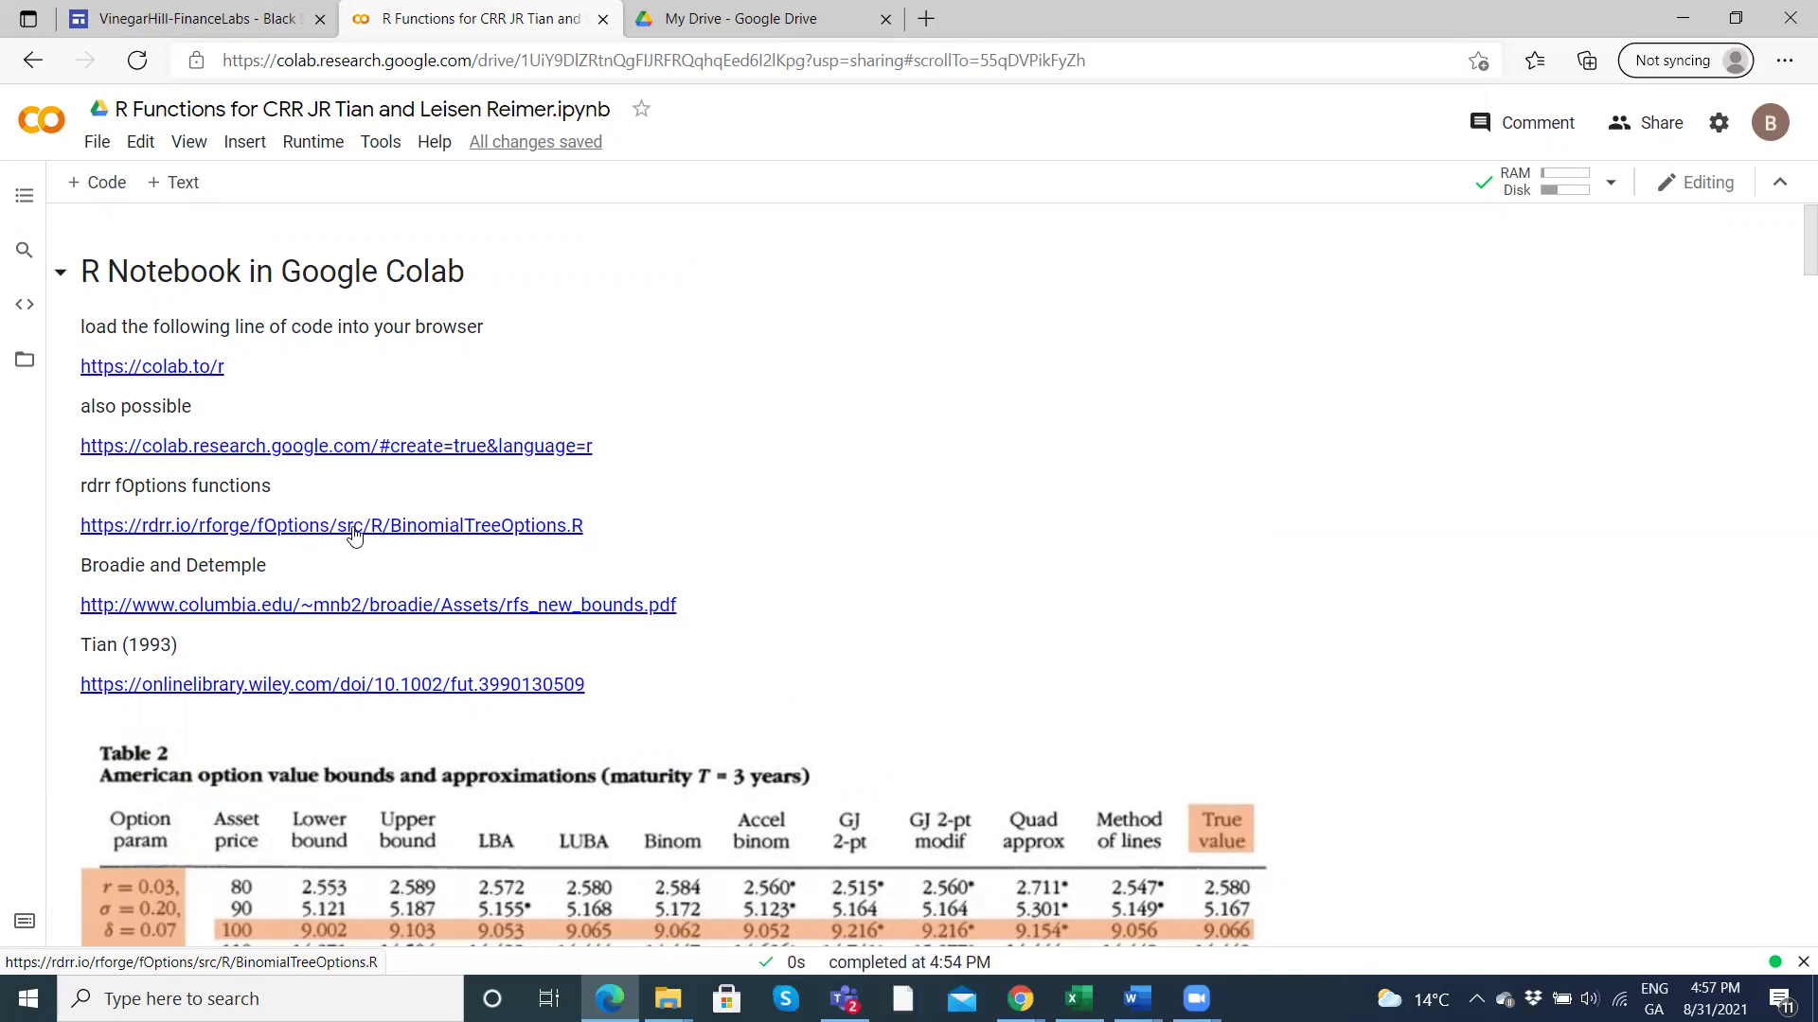
{"action": "scroll", "coordinate": [355, 530], "scroll_direction": "down", "scroll_amount": 11}
{"action": "left_click", "coordinate": [321, 446]}
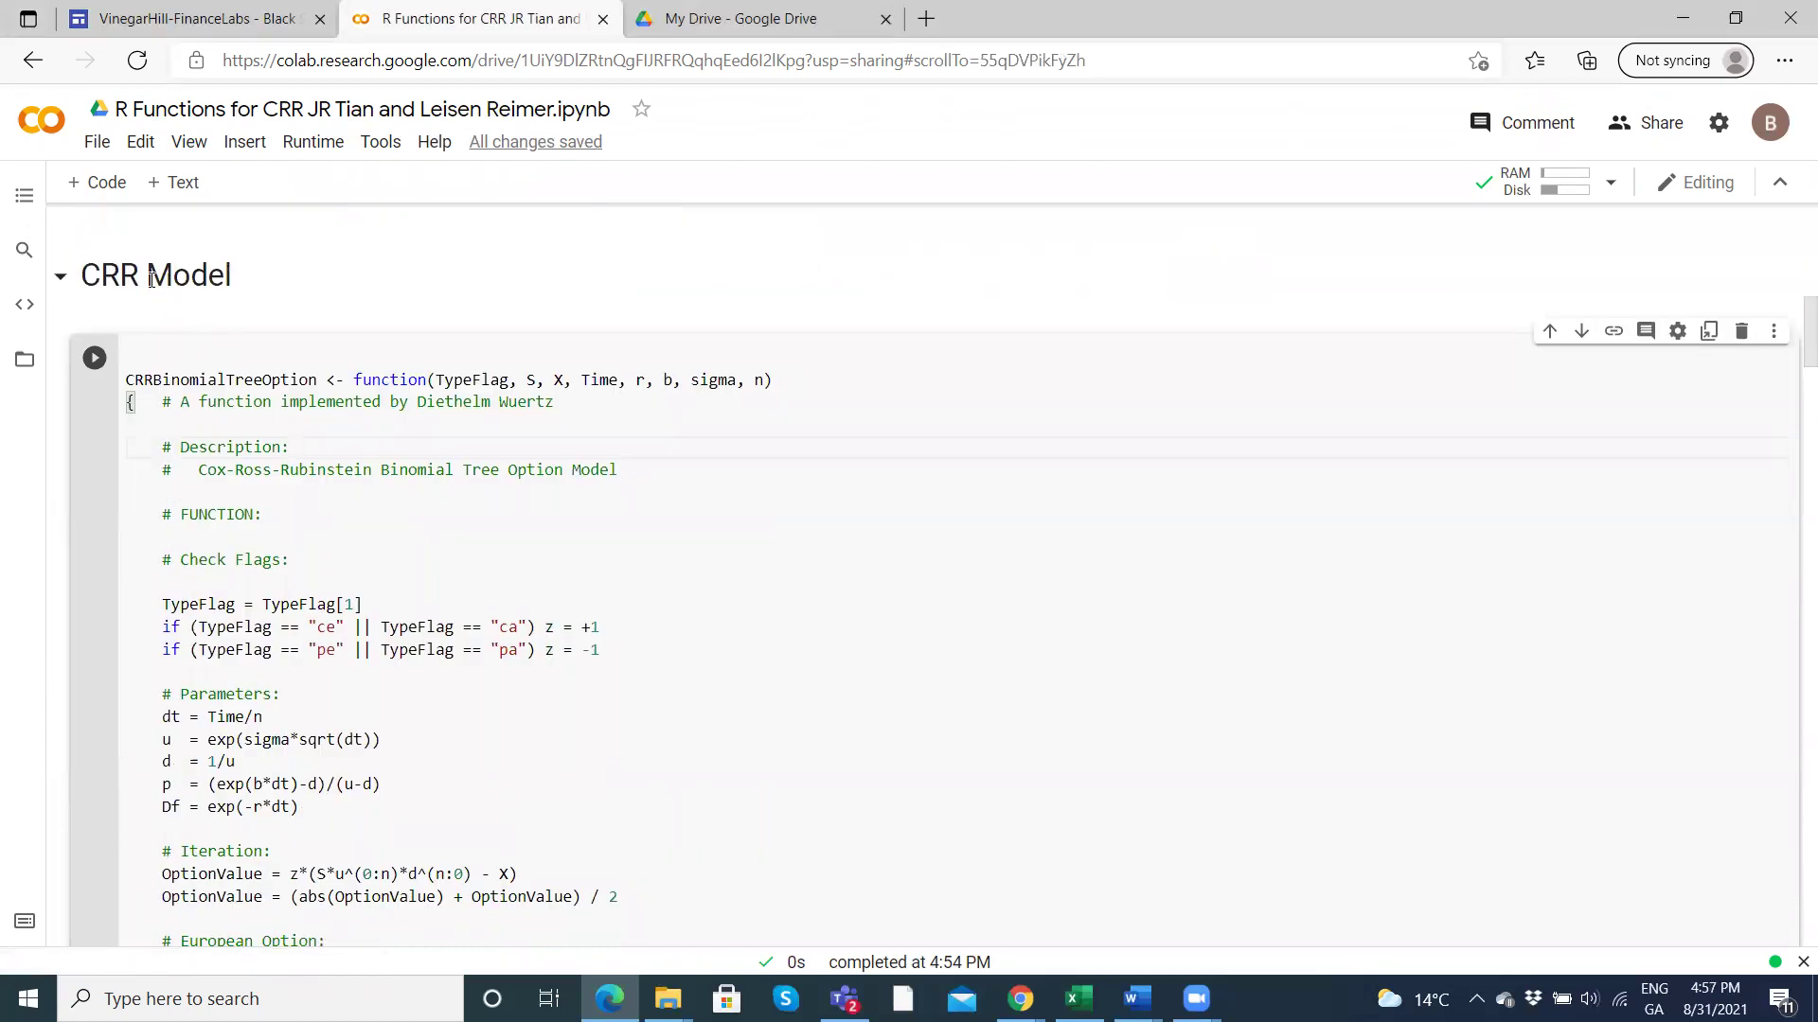
Look through the Tian, Jarrow Rudd and Leisen Reimer model sections, then return to the introductory links.
{"action": "scroll", "coordinate": [151, 280], "scroll_direction": "down", "scroll_amount": 14}
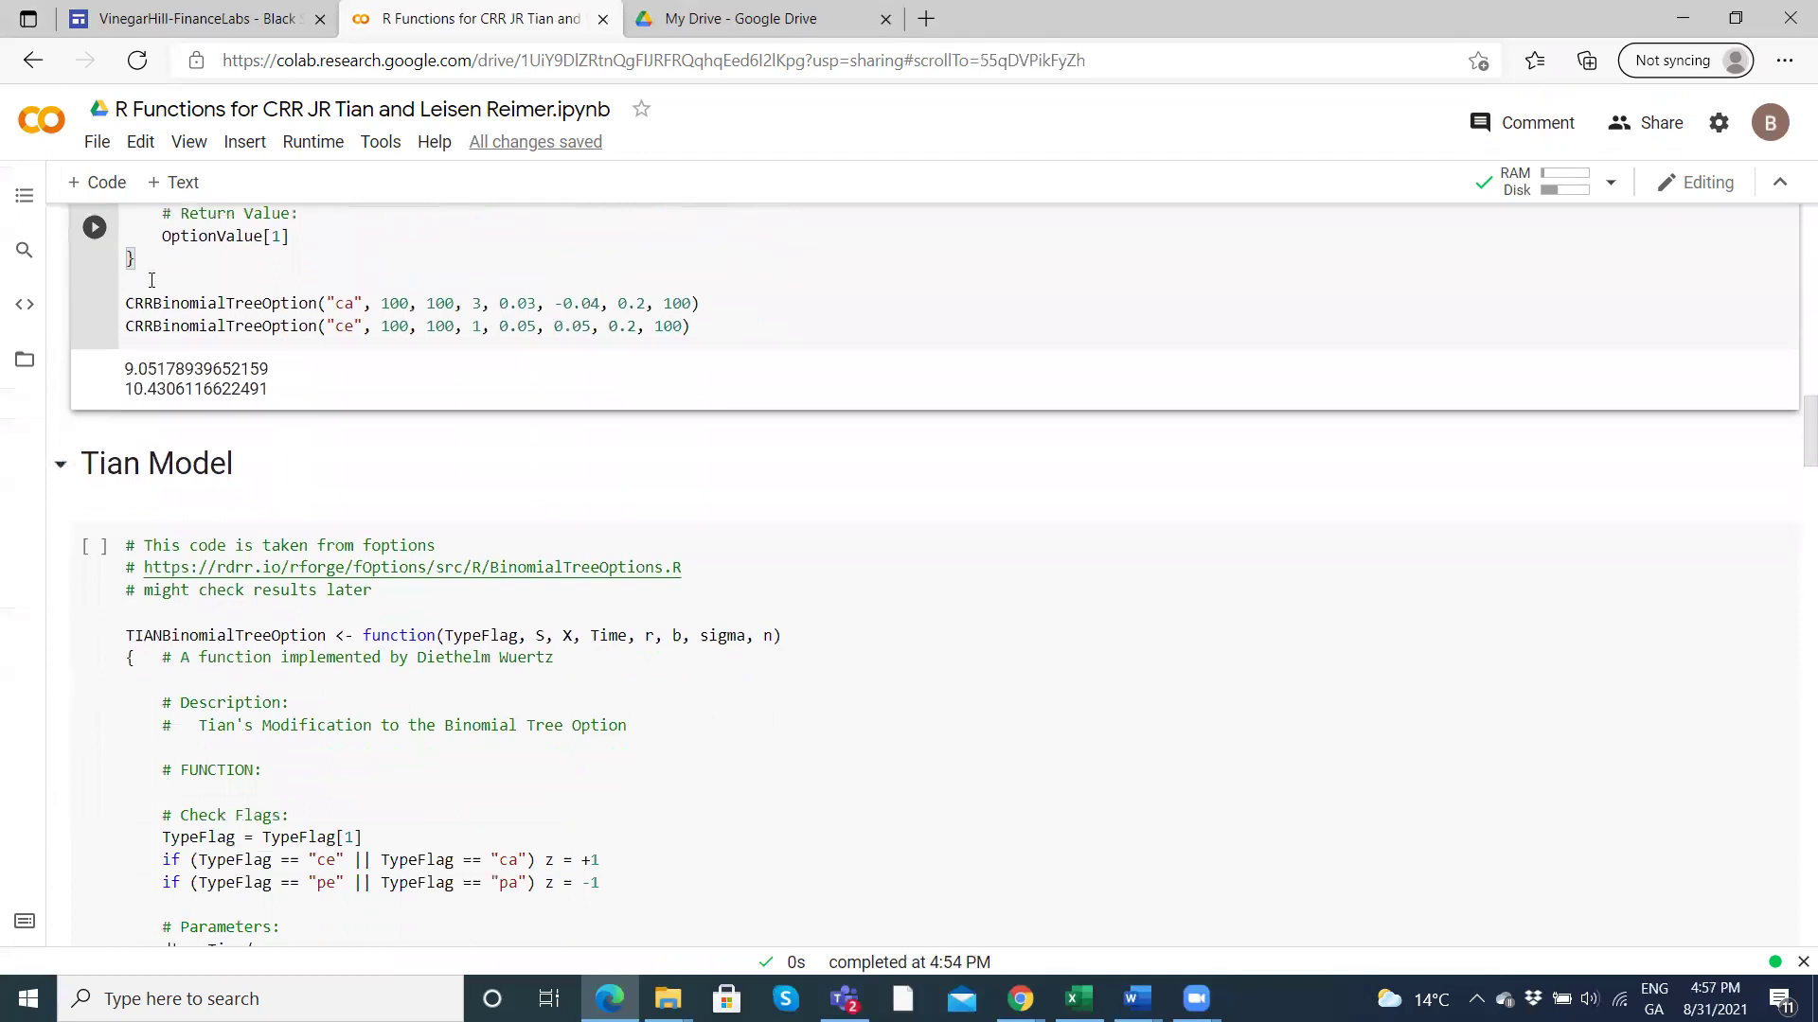
{"action": "scroll", "coordinate": [187, 566], "scroll_direction": "down", "scroll_amount": 12}
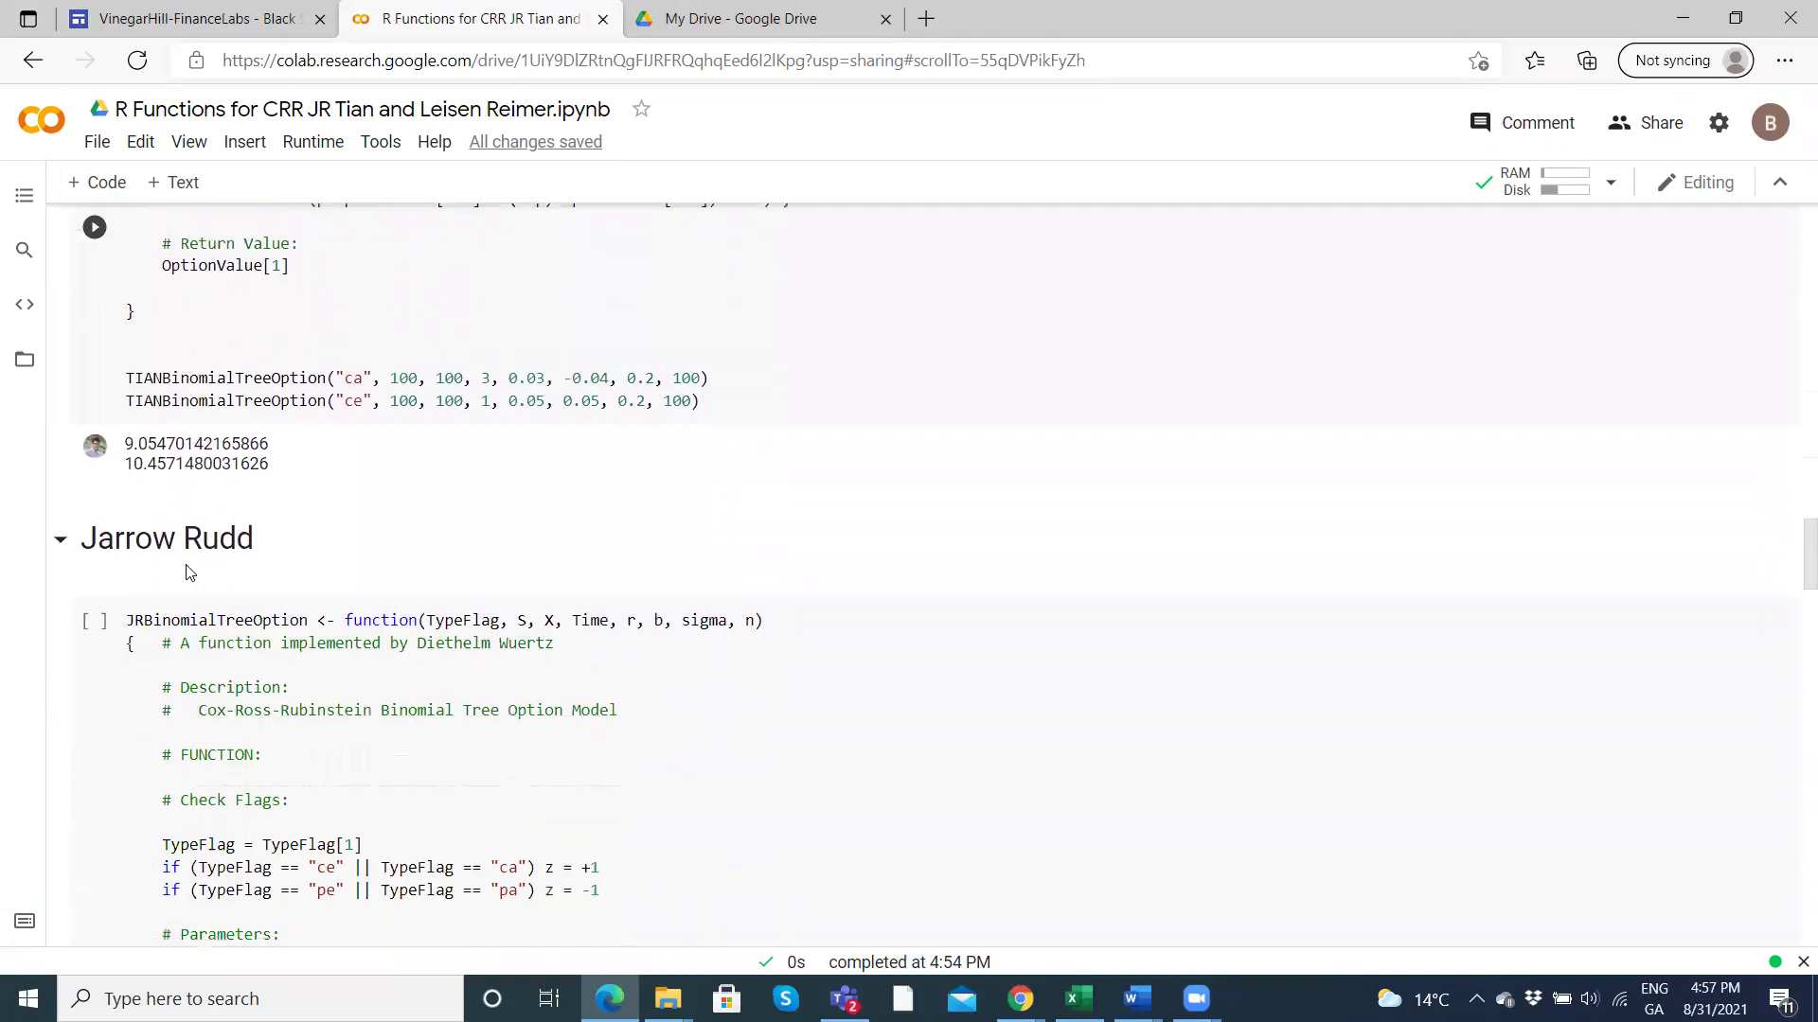
{"action": "scroll", "coordinate": [209, 530], "scroll_direction": "down", "scroll_amount": 12}
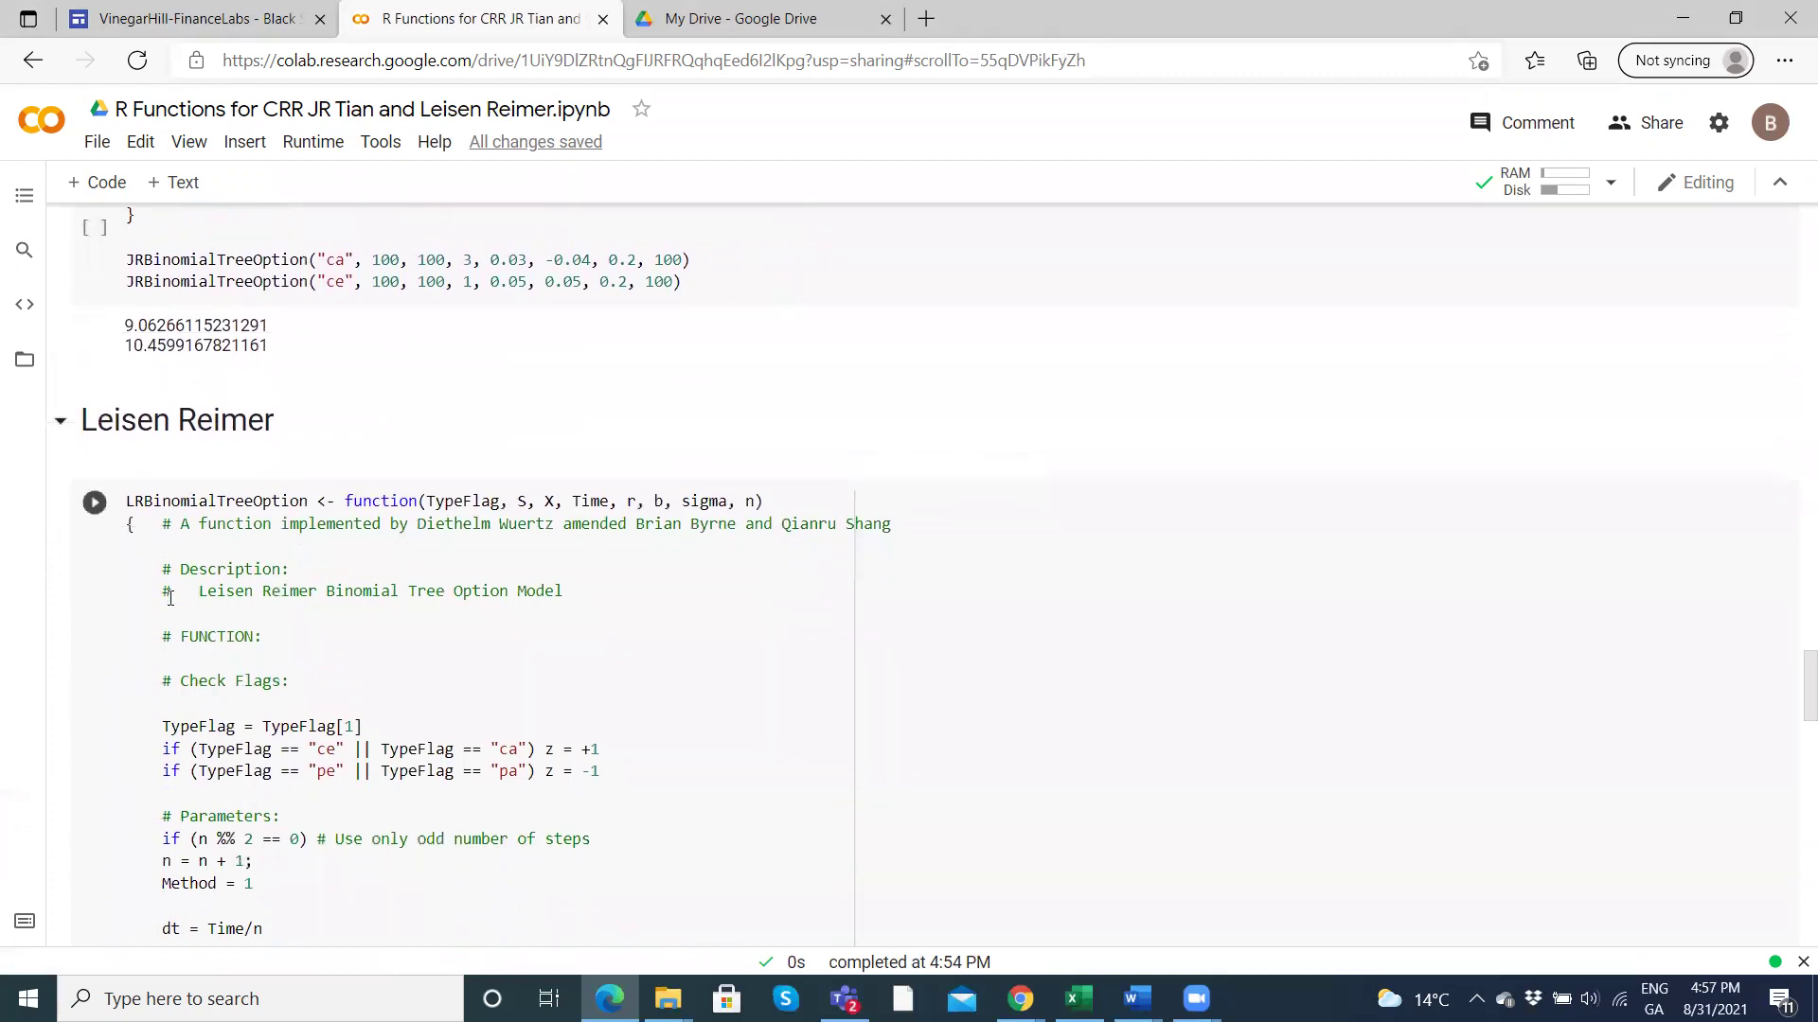
{"action": "scroll", "coordinate": [201, 750], "scroll_direction": "down", "scroll_amount": 3}
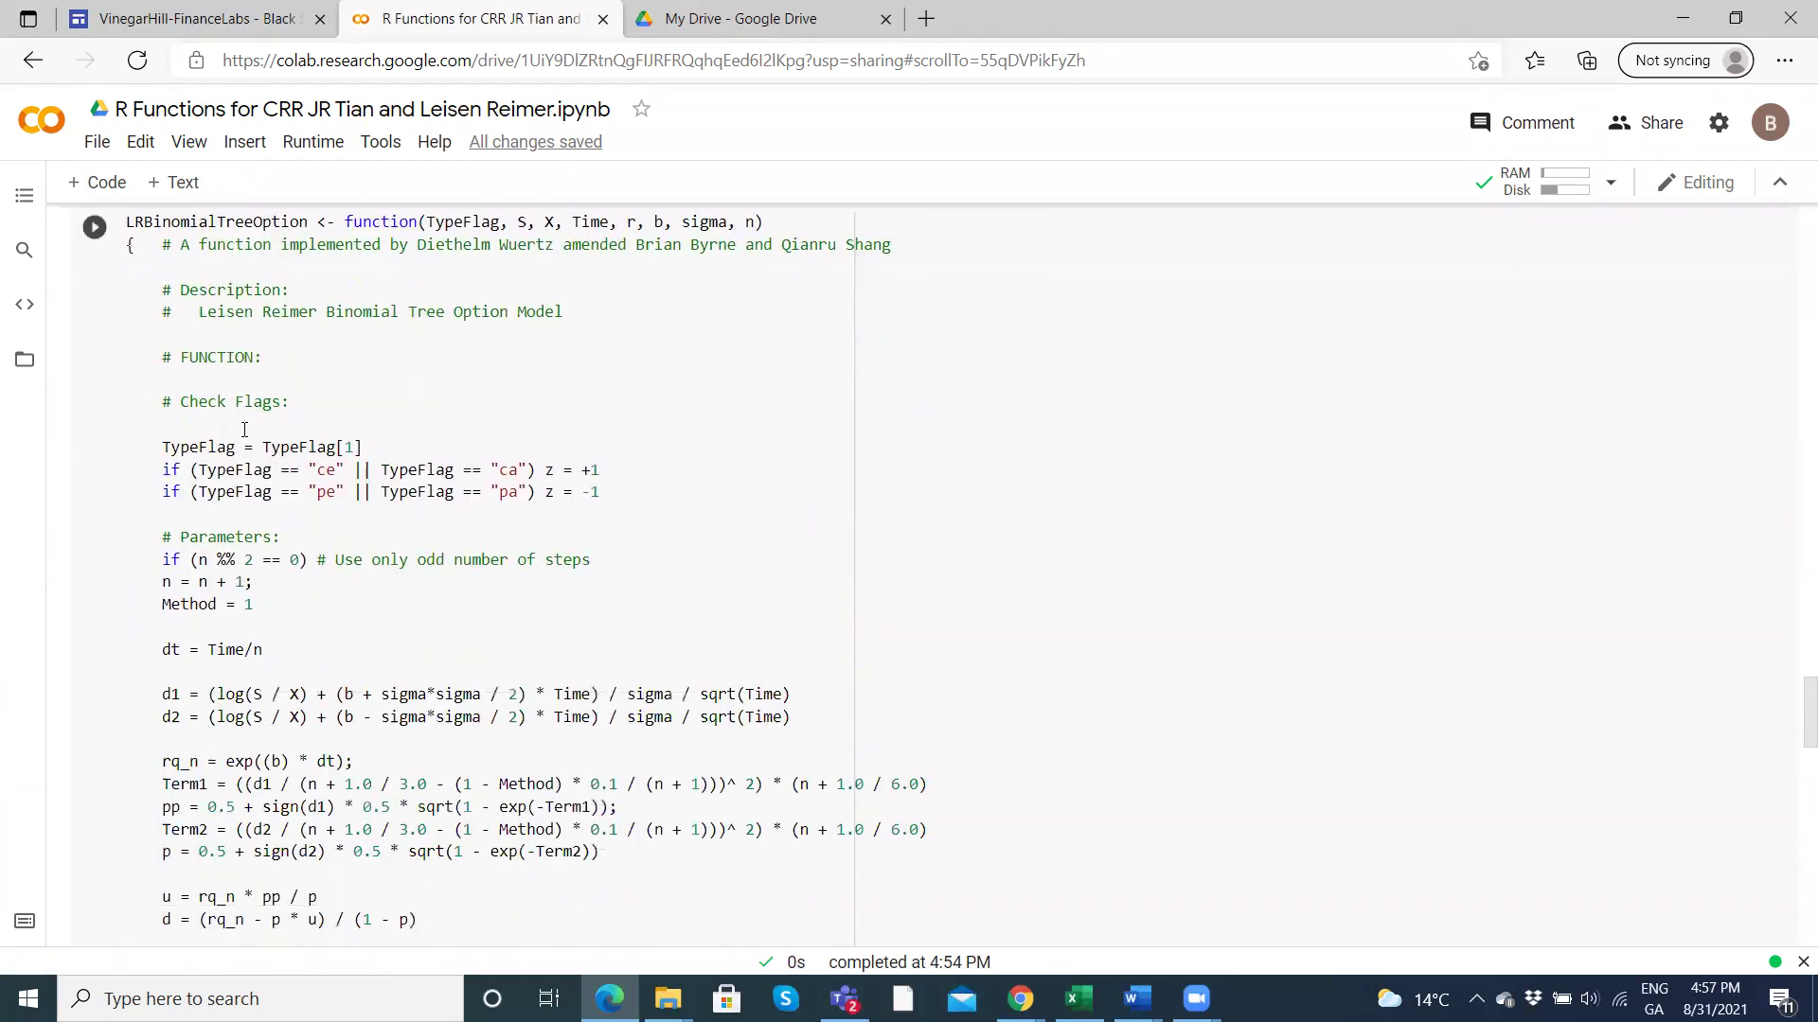
{"action": "scroll", "coordinate": [248, 519], "scroll_direction": "up", "scroll_amount": 2}
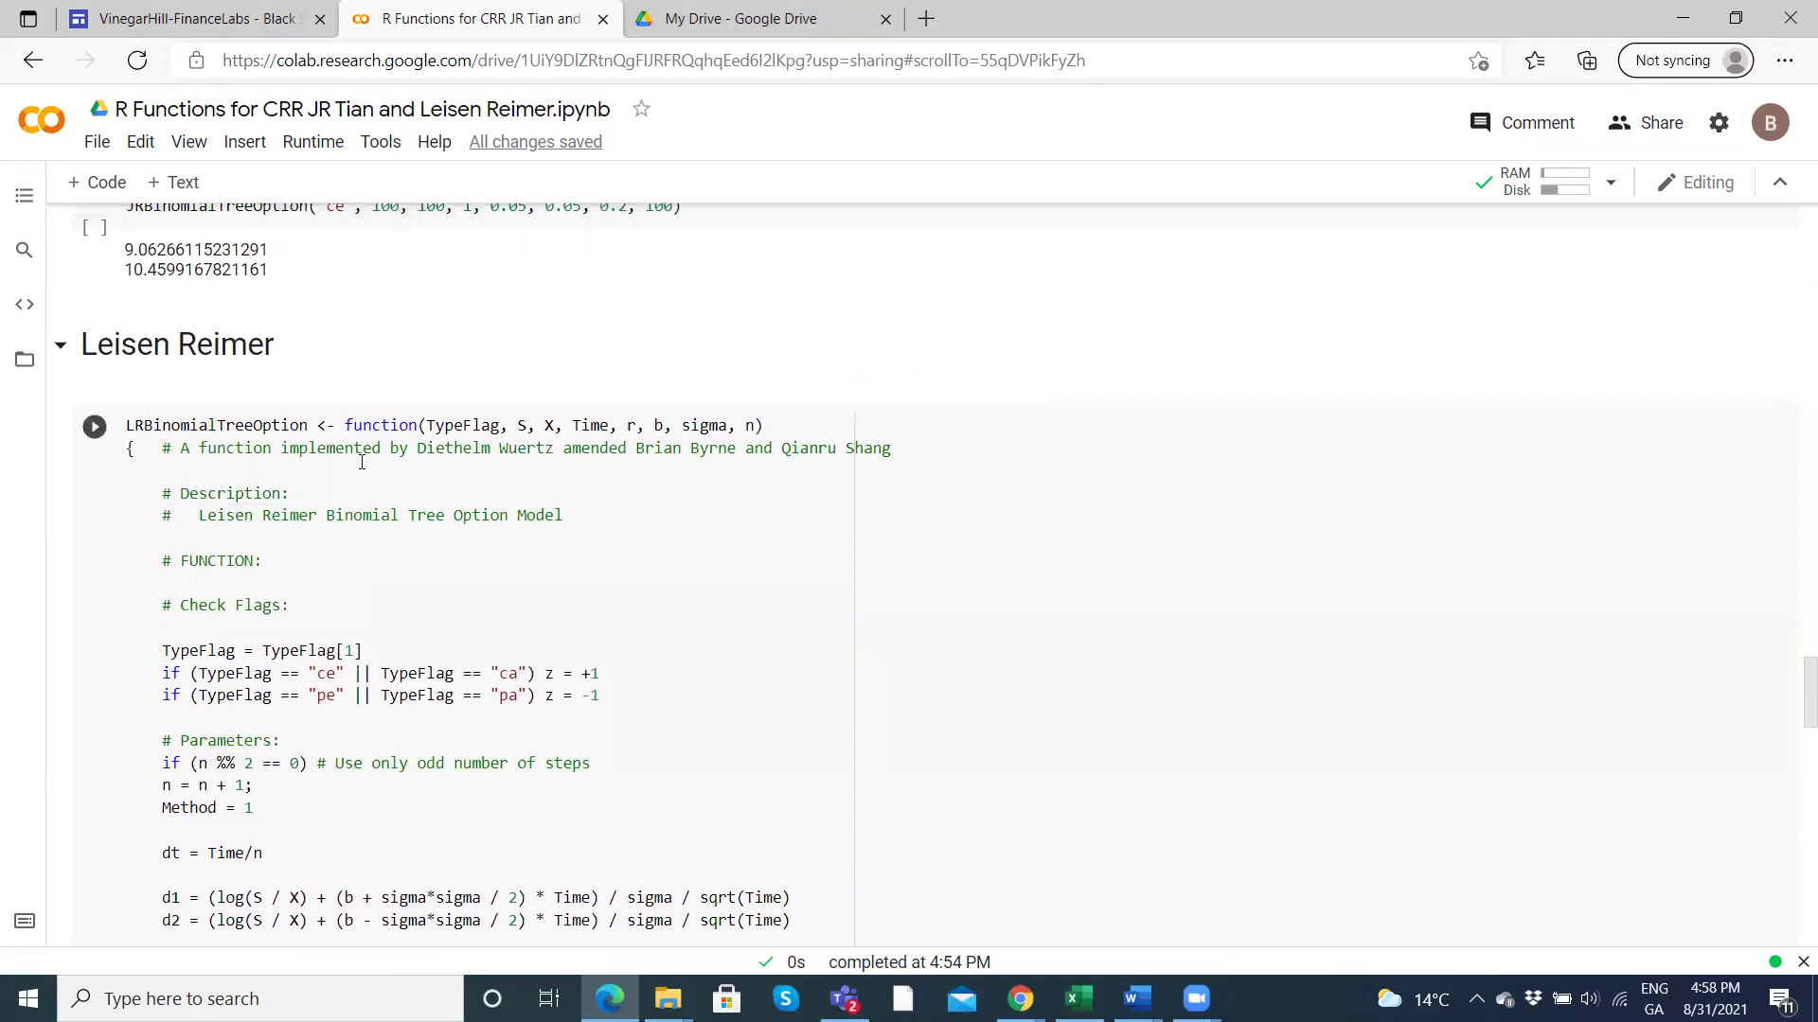
{"action": "scroll", "coordinate": [361, 462], "scroll_direction": "up", "scroll_amount": 20}
{"action": "scroll", "coordinate": [362, 462], "scroll_direction": "up", "scroll_amount": 1}
{"action": "scroll", "coordinate": [359, 462], "scroll_direction": "down", "scroll_amount": 5}
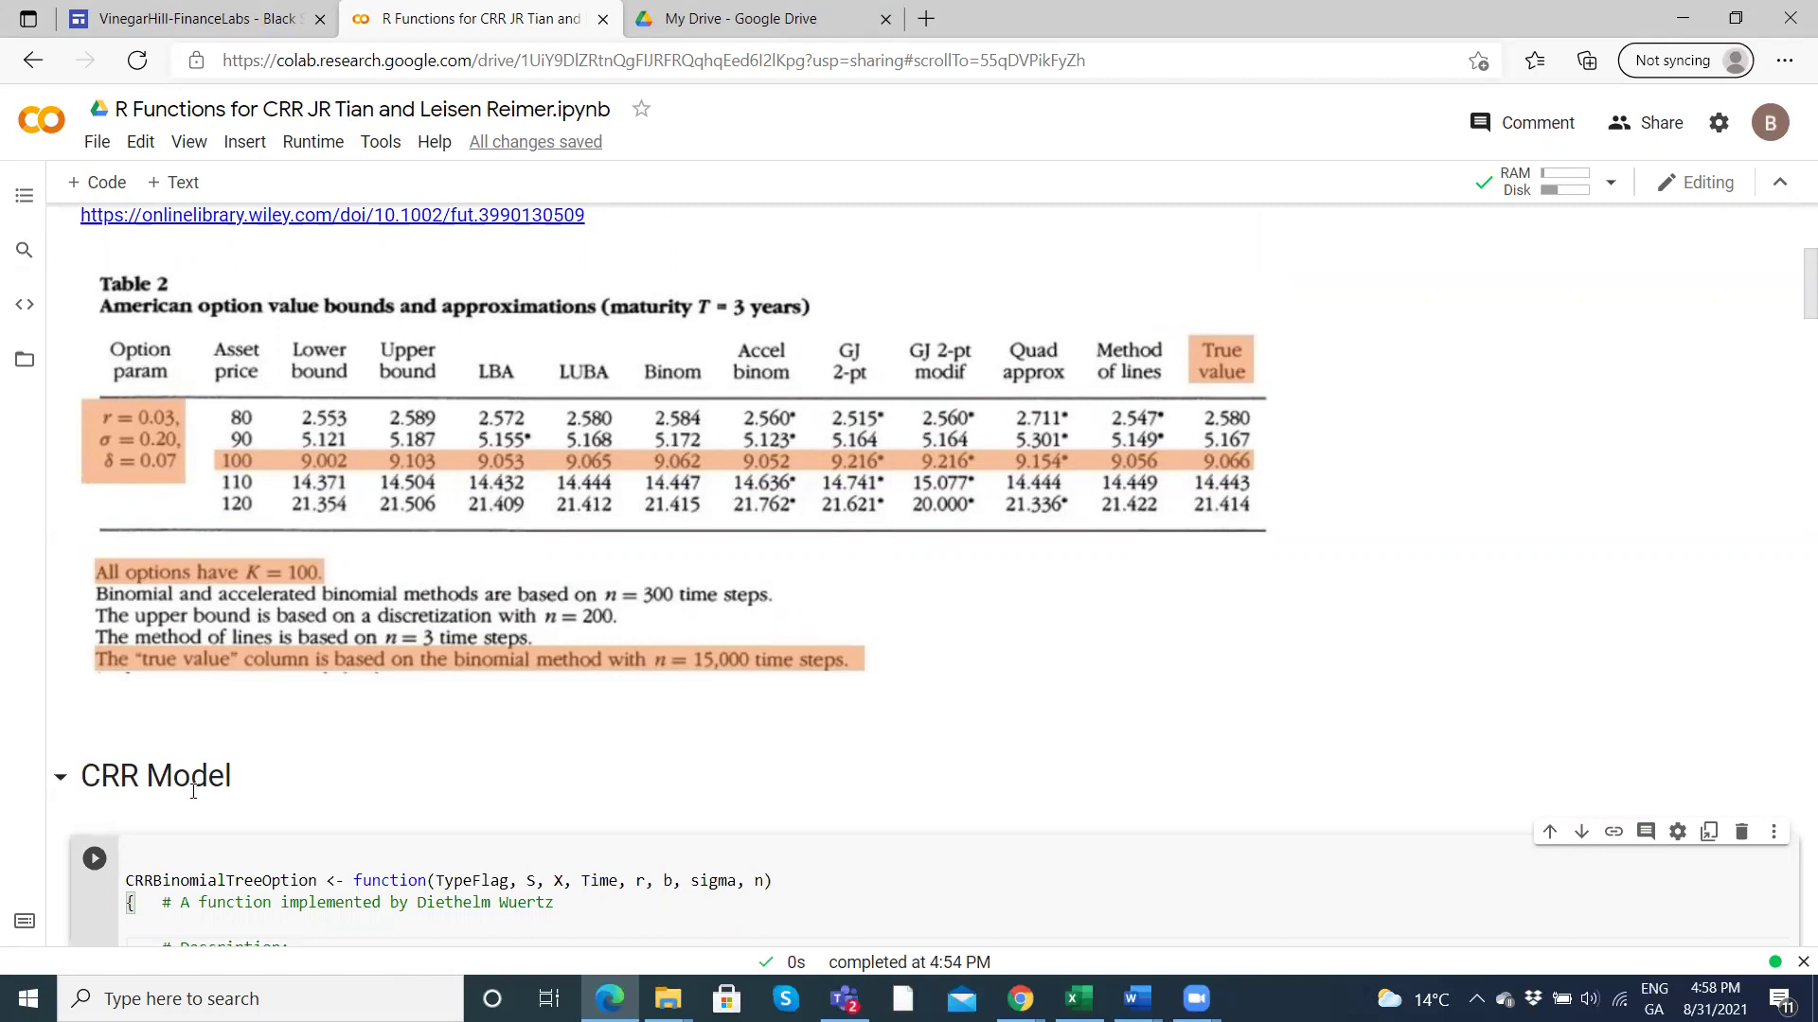
{"action": "scroll", "coordinate": [193, 791], "scroll_direction": "down", "scroll_amount": 4}
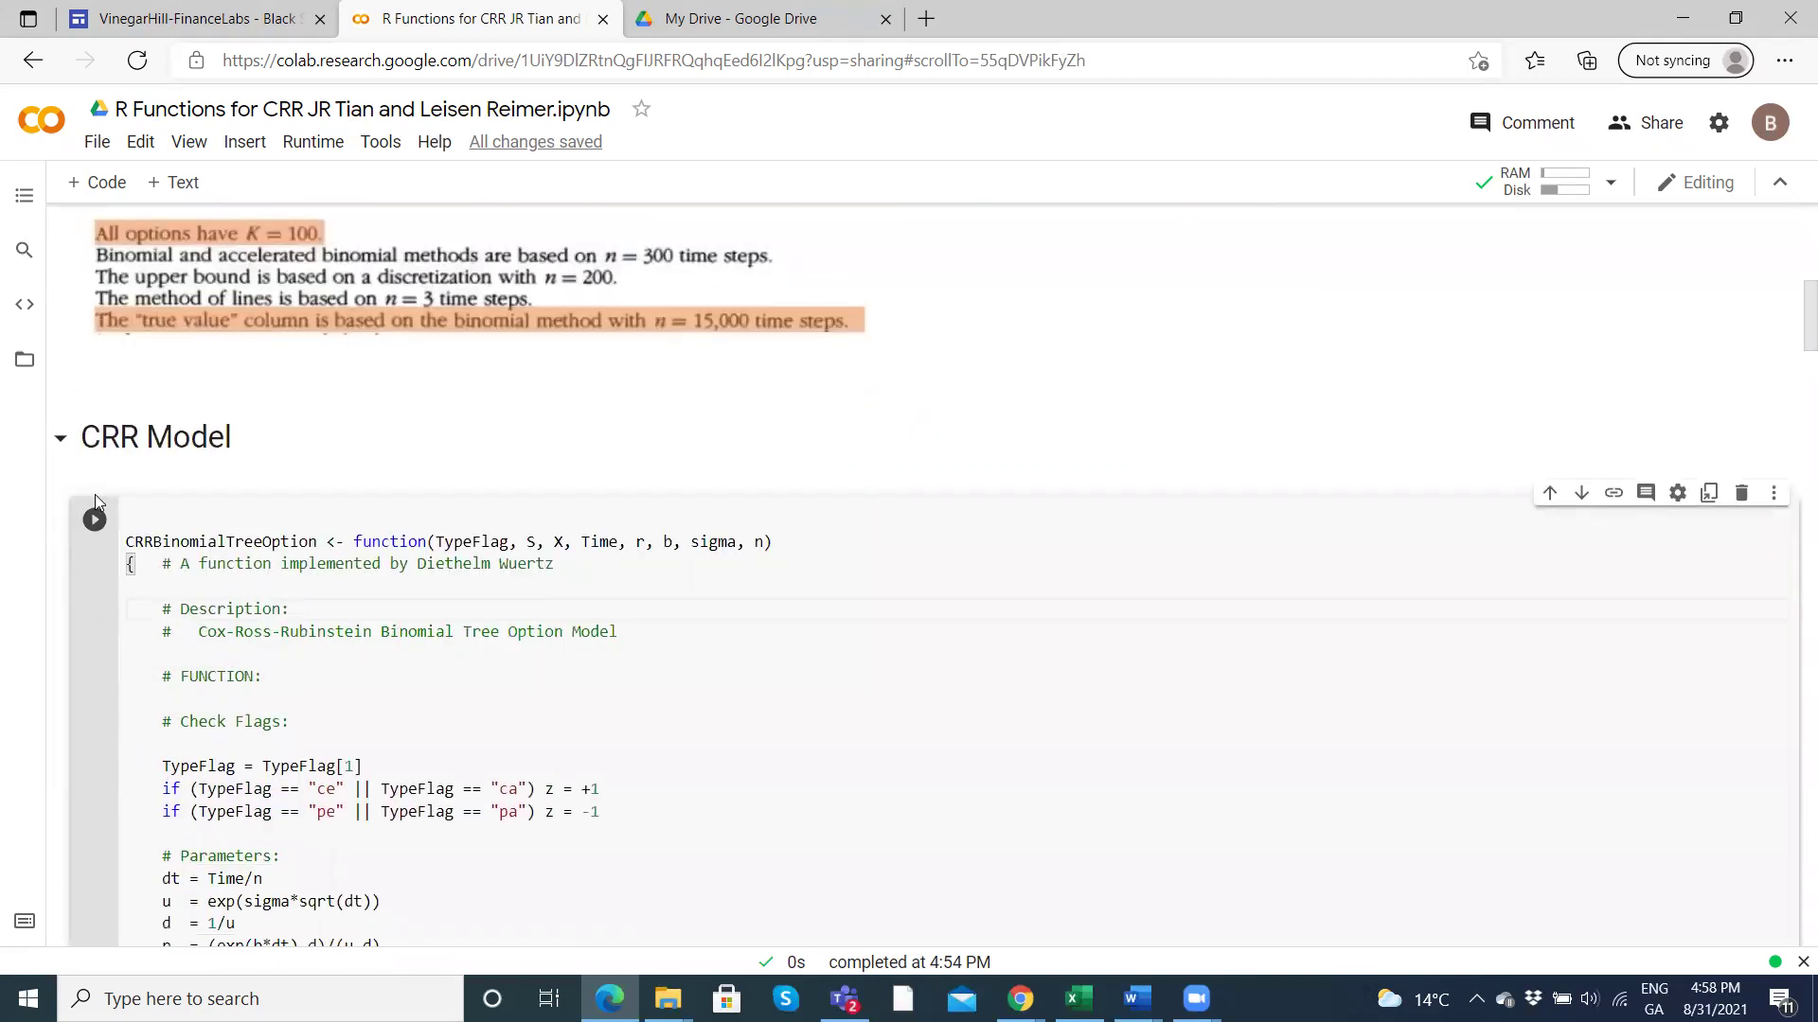
{"action": "scroll", "coordinate": [383, 450], "scroll_direction": "up", "scroll_amount": 10}
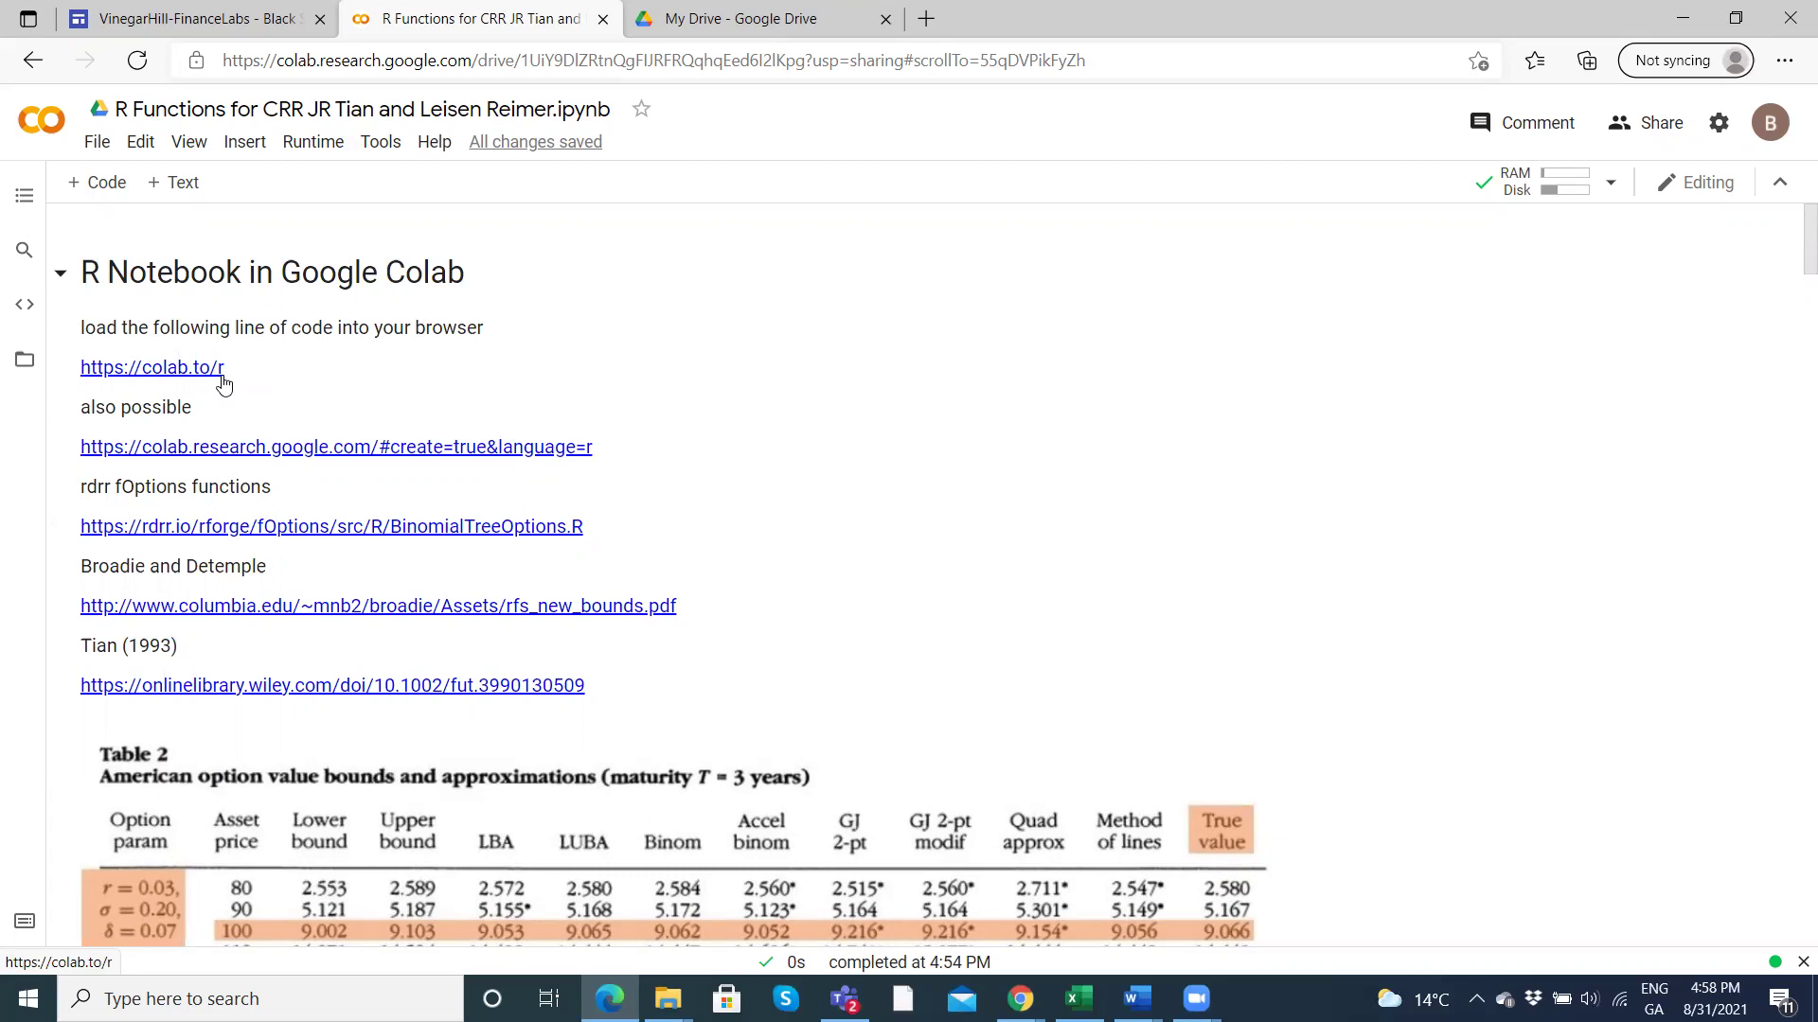
Check the runtime type in the notebook settings and close them without saving.
{"action": "left_click", "coordinate": [140, 142]}
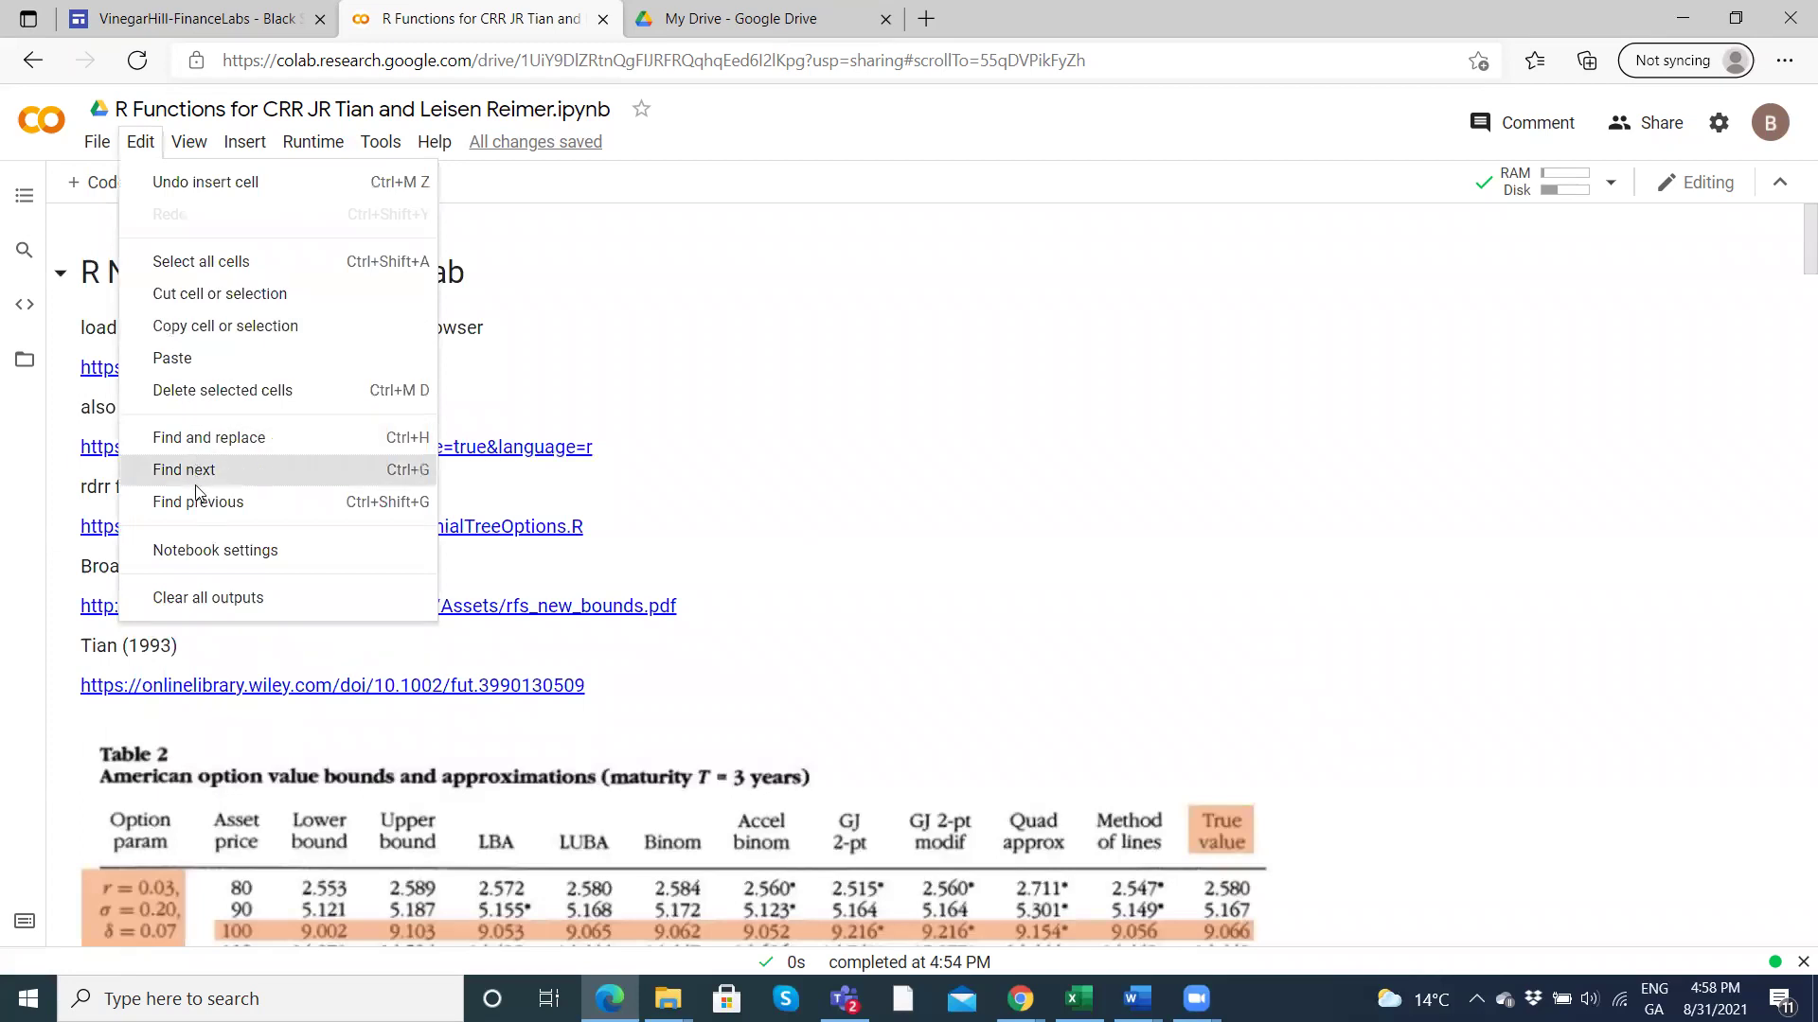
{"action": "left_click", "coordinate": [207, 547]}
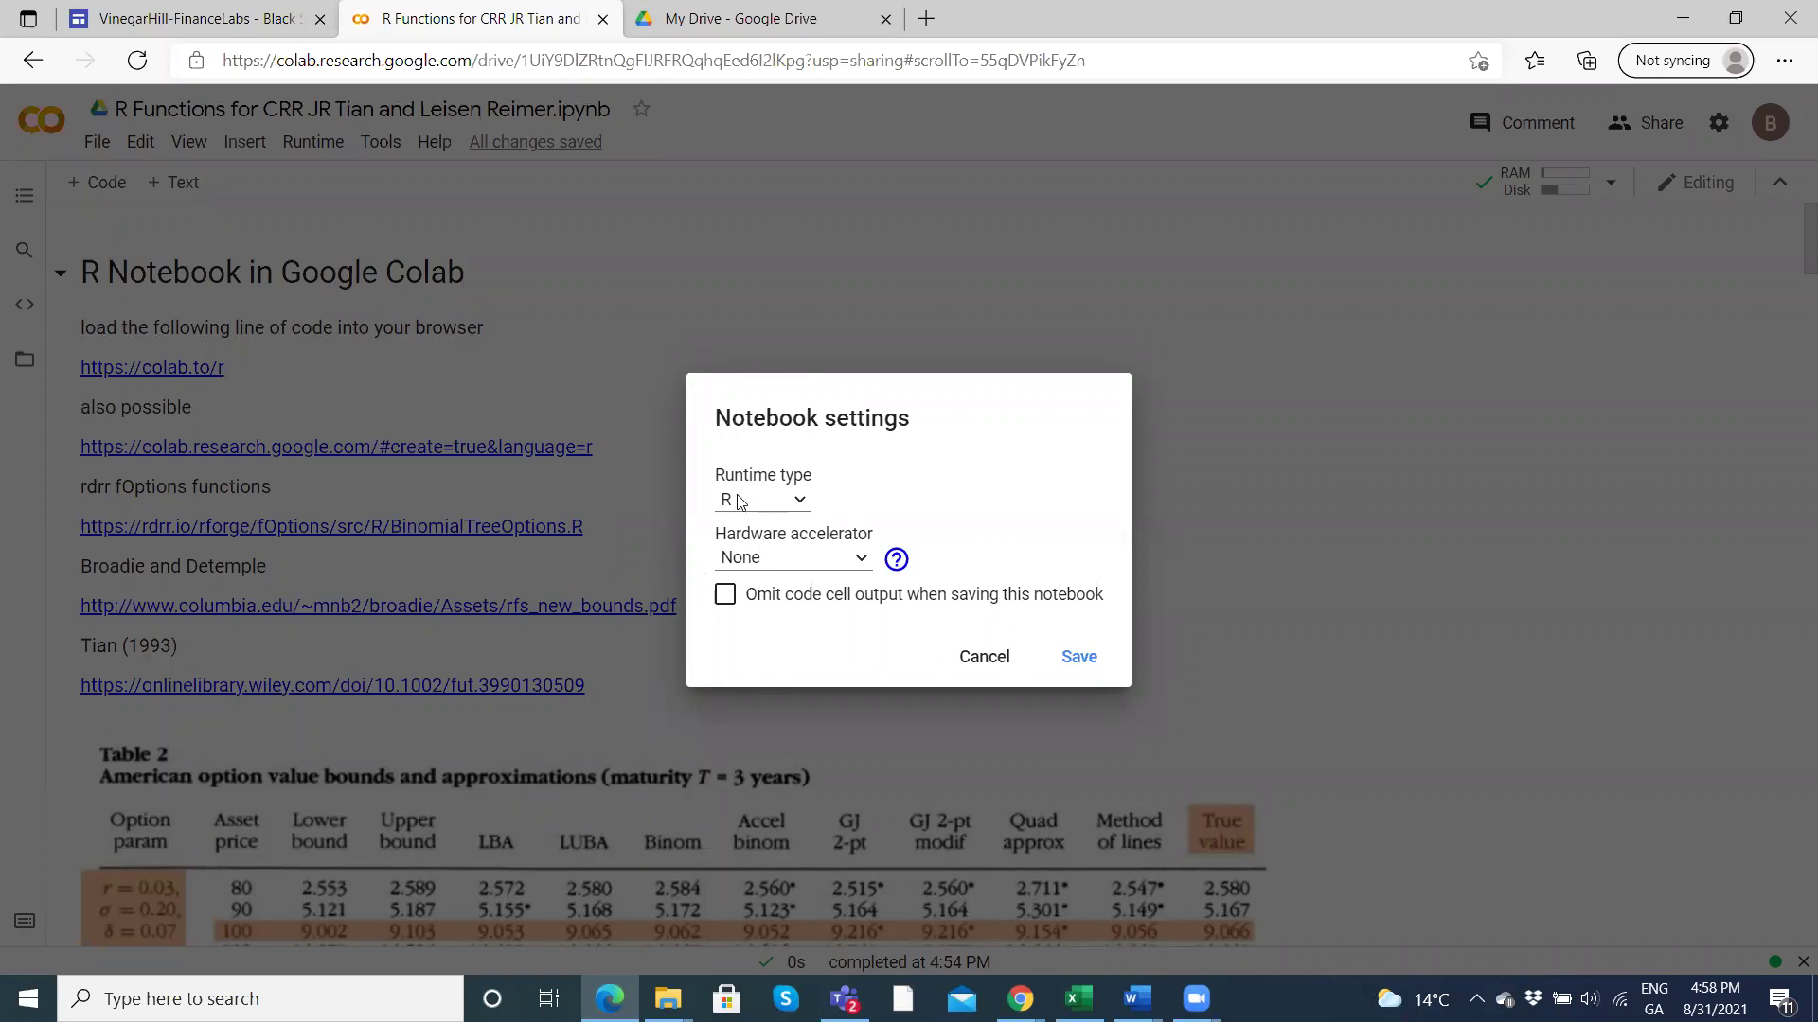
{"action": "left_click", "coordinate": [981, 673]}
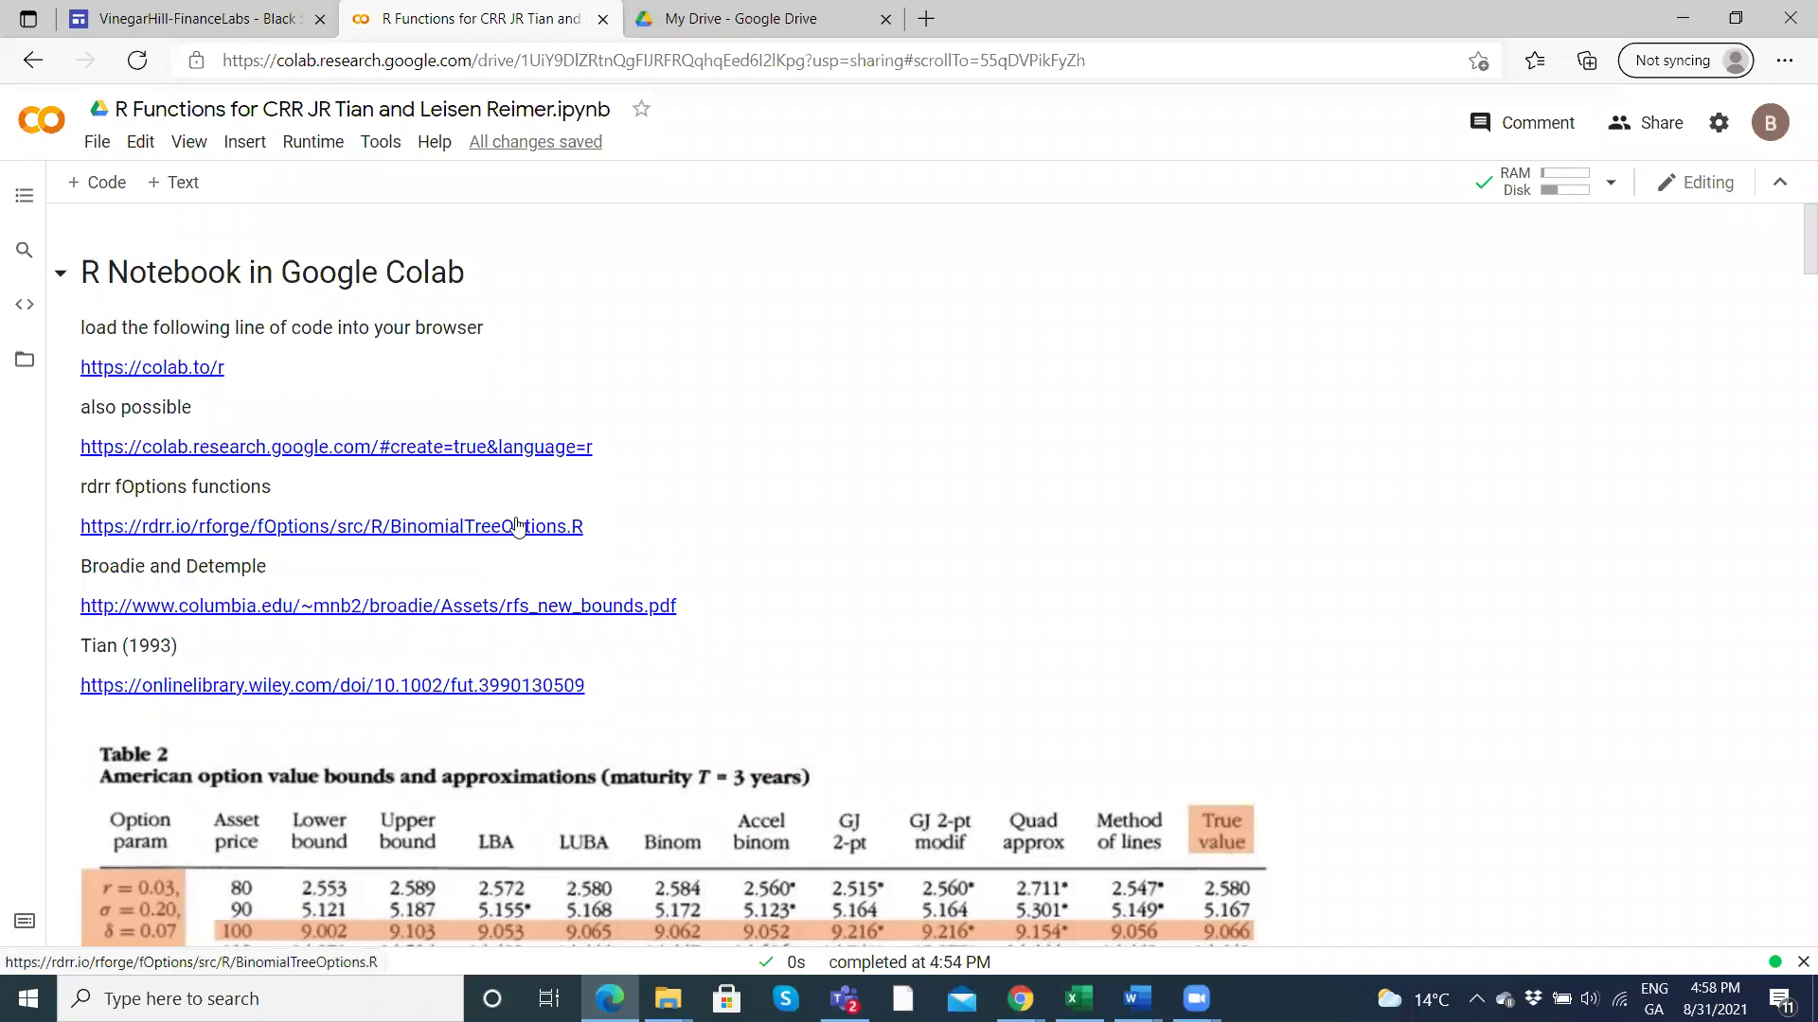
Run the CRR Model code cell and bring its two example calls and output into view.
{"action": "scroll", "coordinate": [518, 528], "scroll_direction": "down", "scroll_amount": 2}
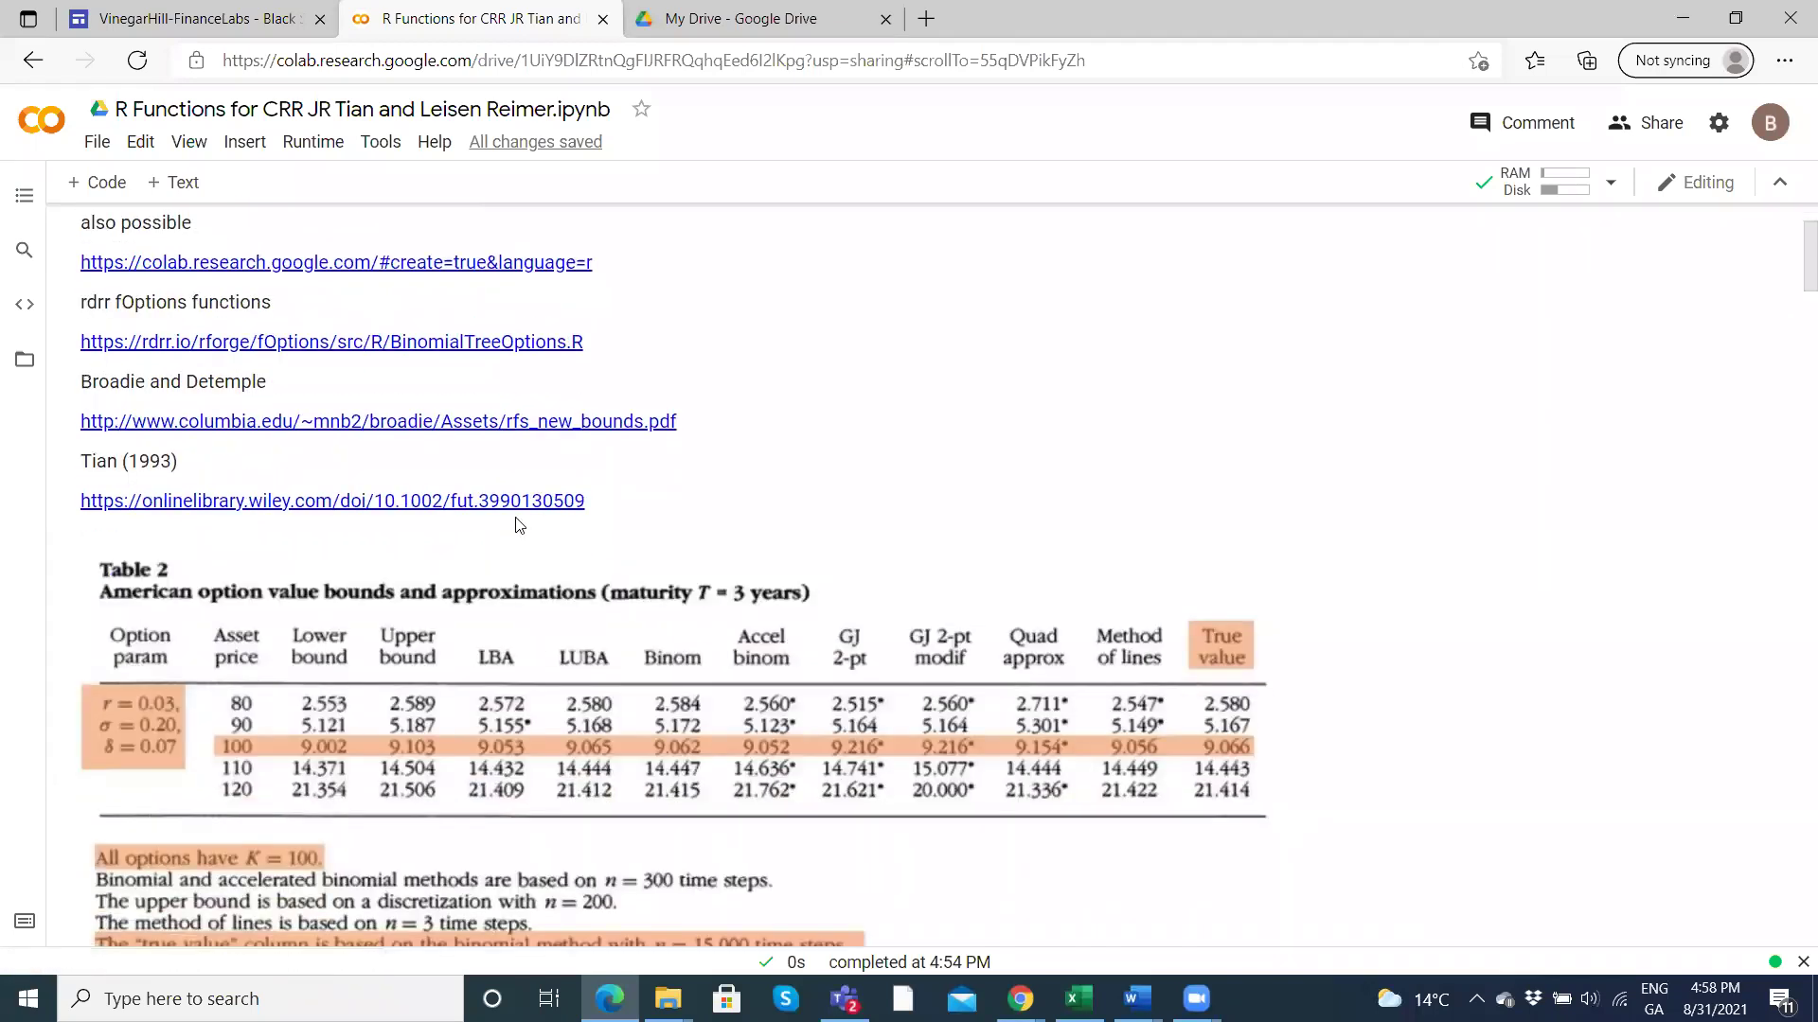
{"action": "scroll", "coordinate": [518, 525], "scroll_direction": "down", "scroll_amount": 5}
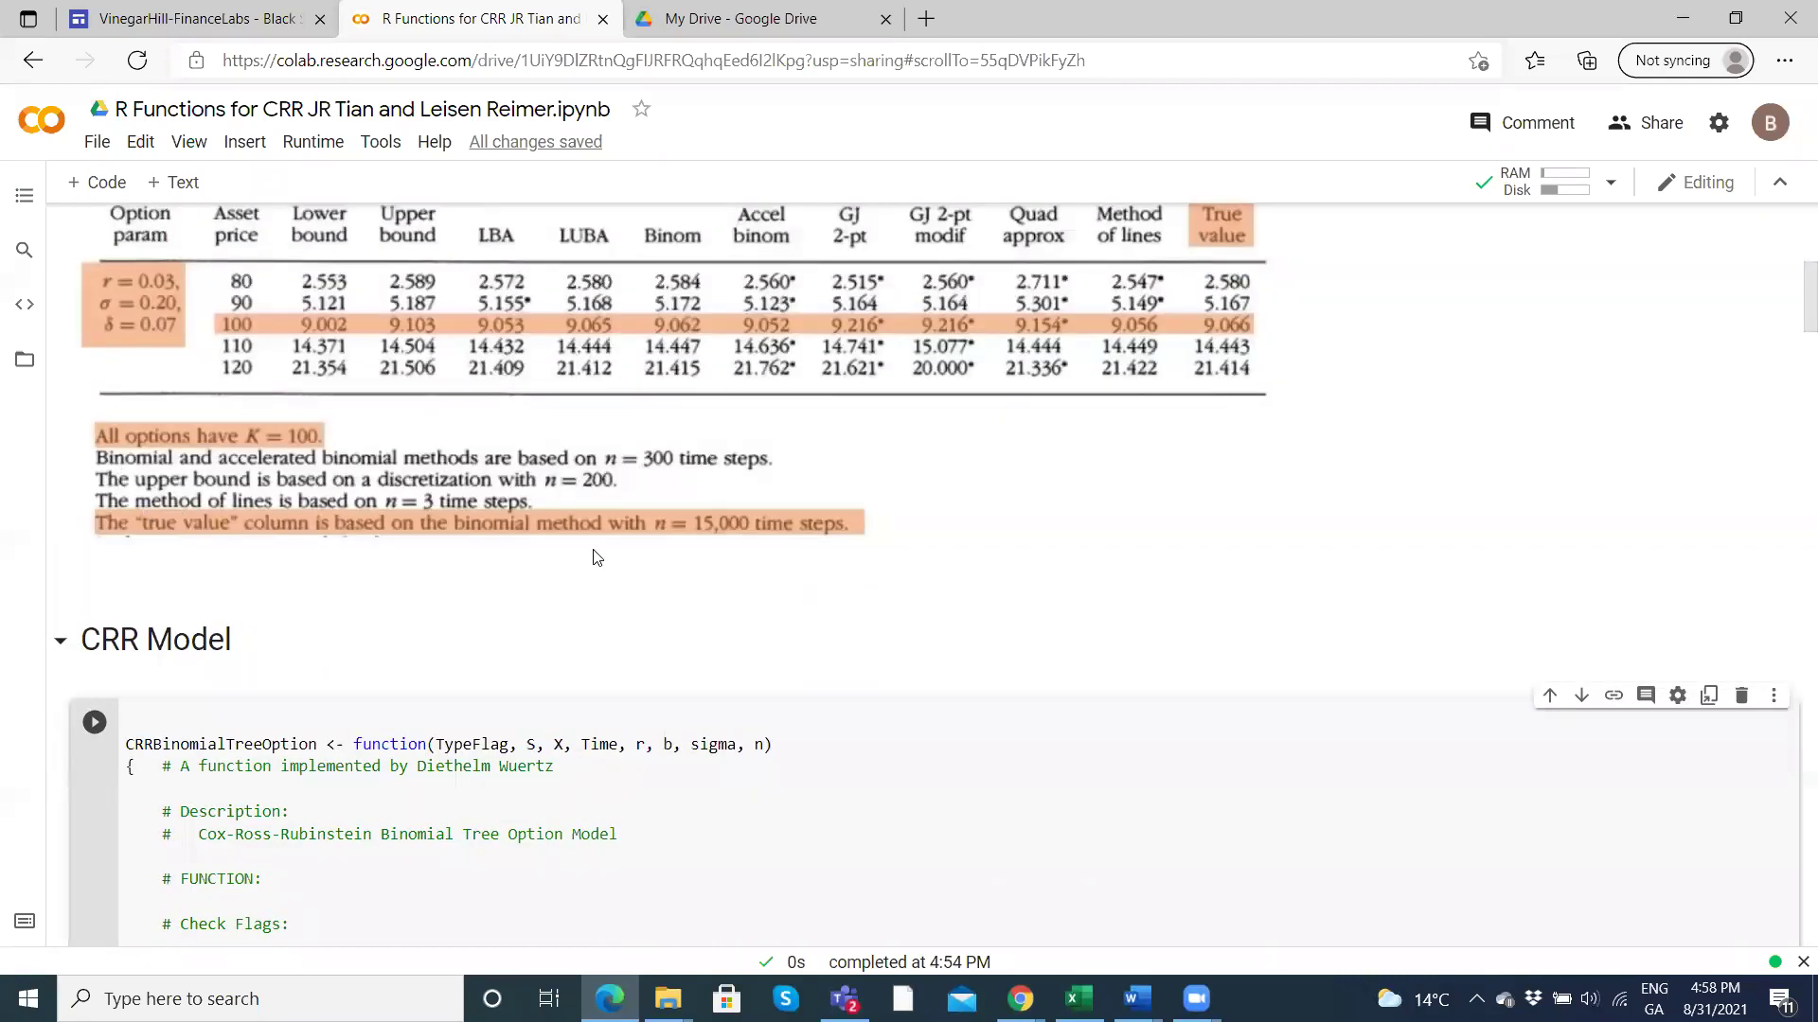
{"action": "left_click", "coordinate": [95, 722]}
{"action": "scroll", "coordinate": [227, 668], "scroll_direction": "down", "scroll_amount": 7}
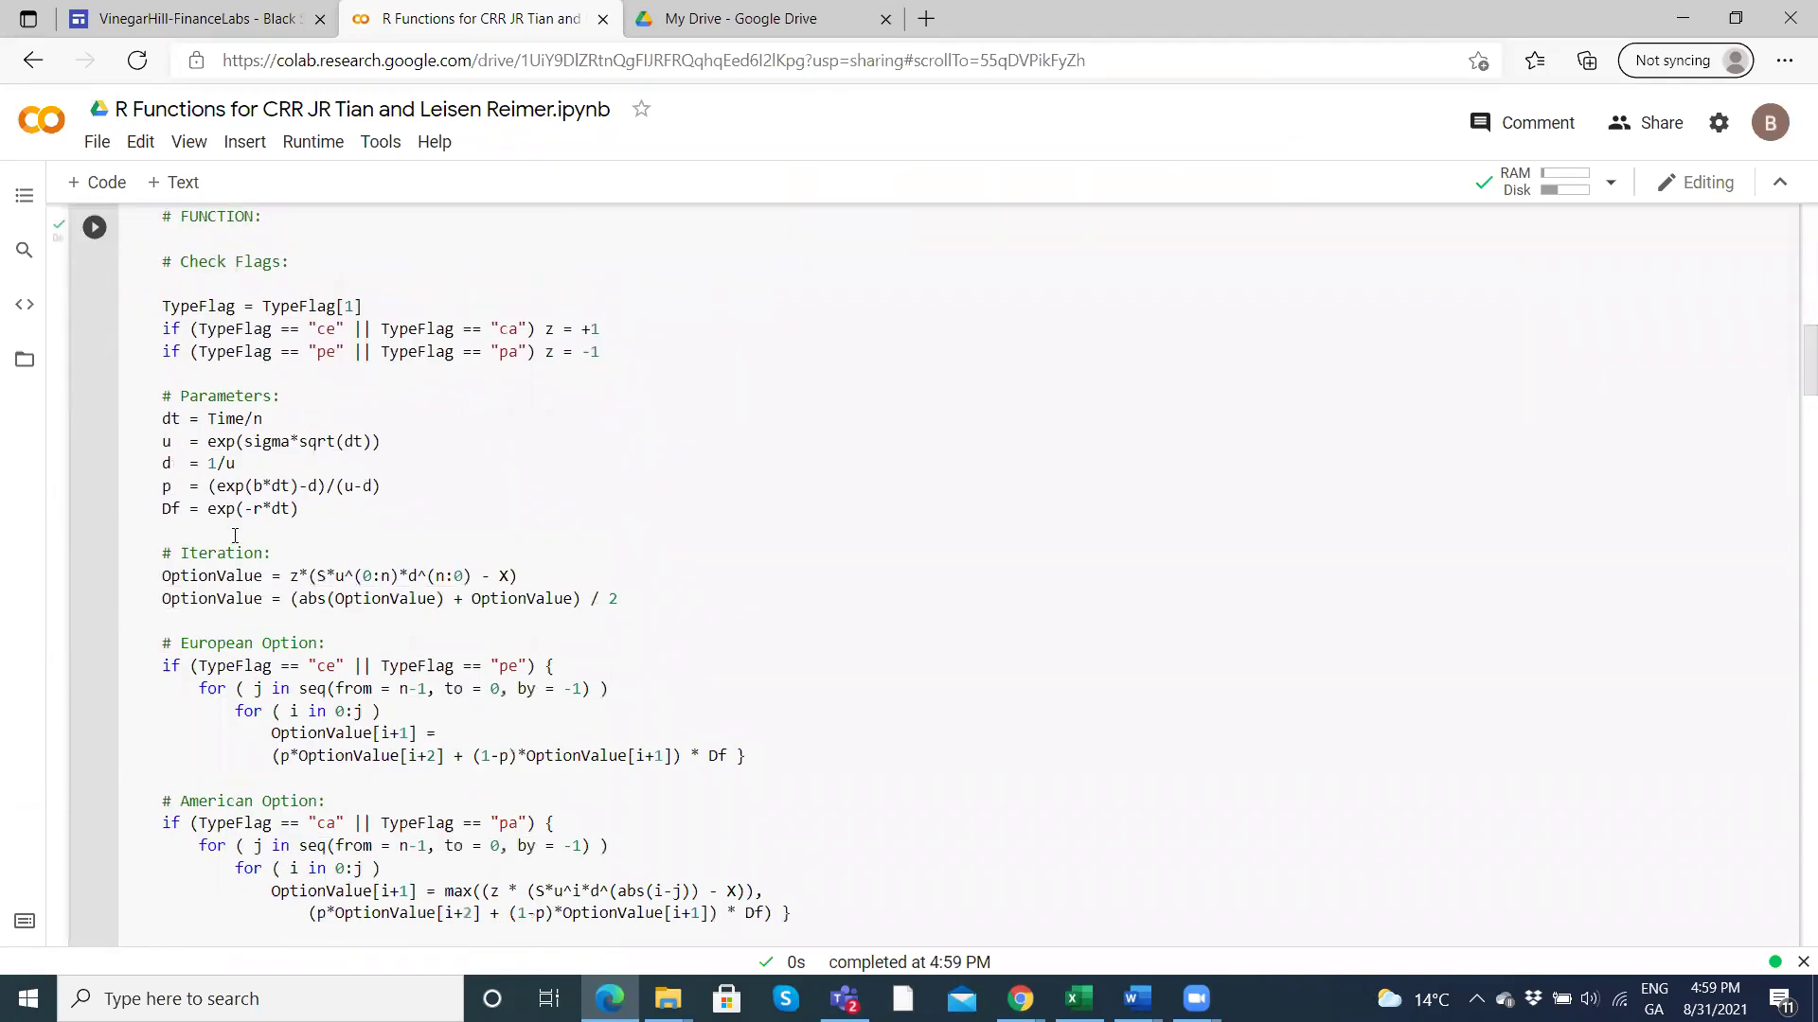
{"action": "scroll", "coordinate": [230, 547], "scroll_direction": "down", "scroll_amount": 5}
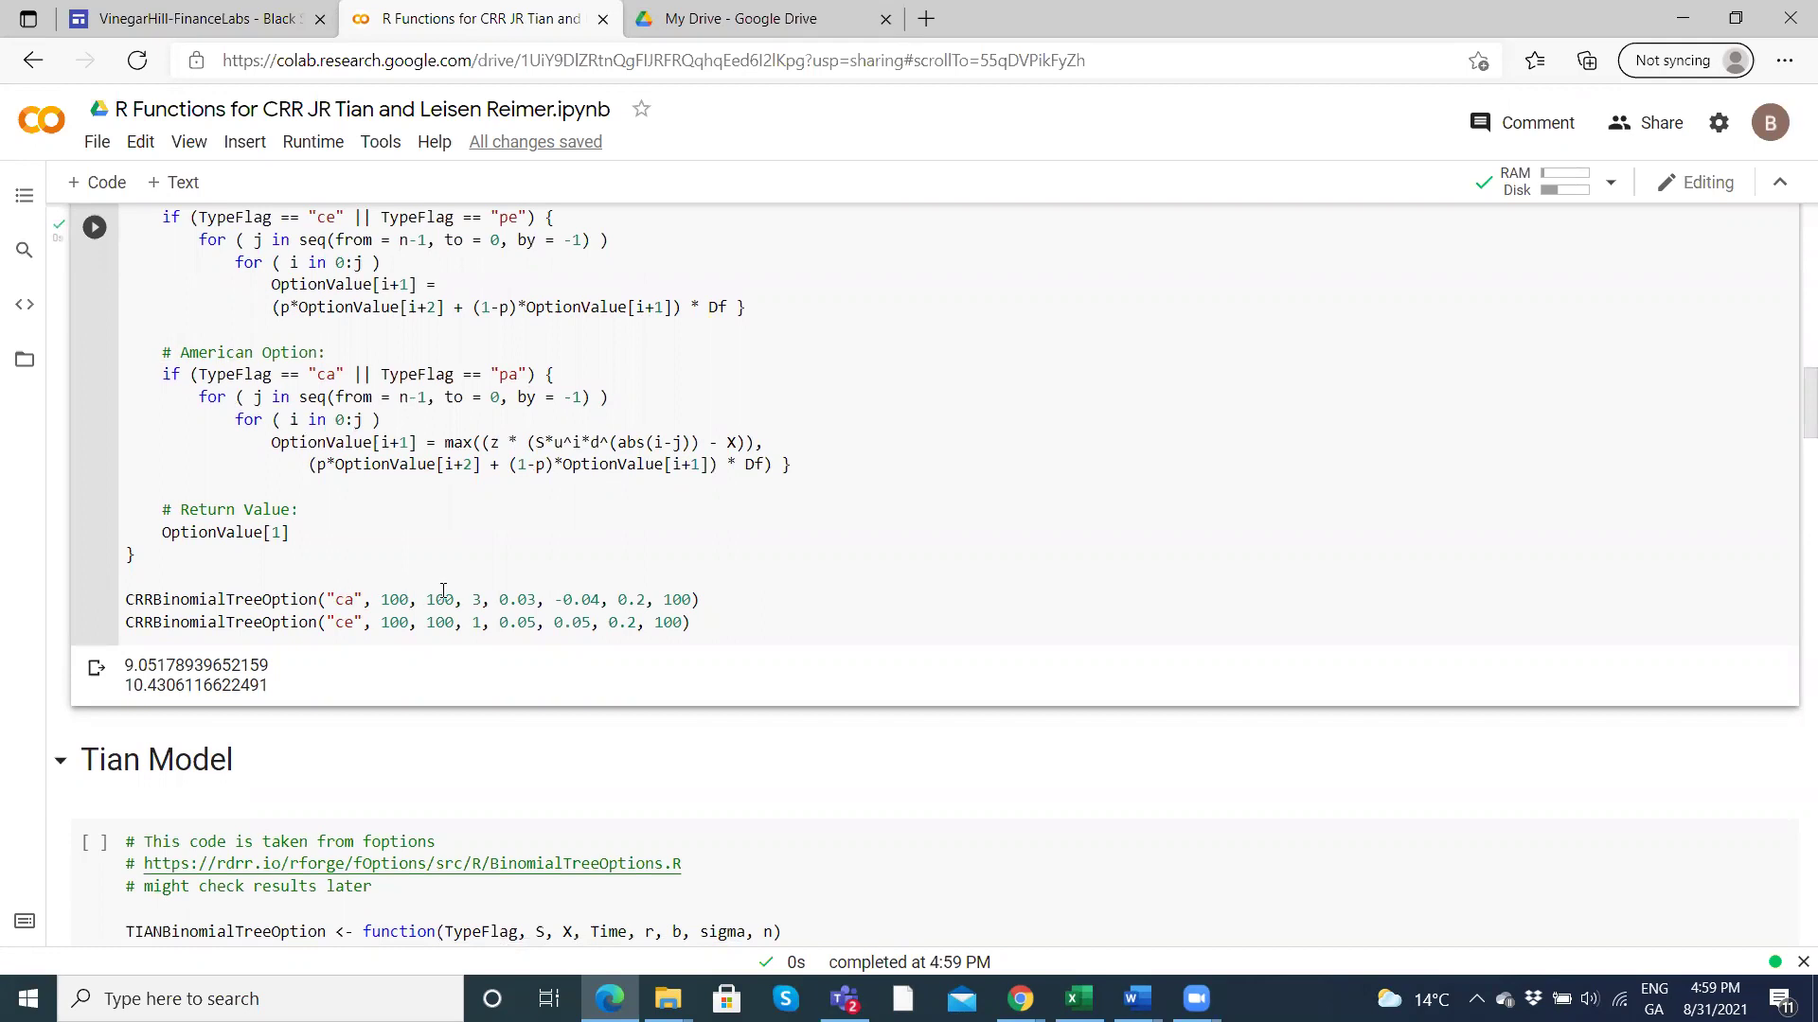
Run the CRR Model cell again and check how its type flags relate to the American and European example calls.
{"action": "left_click", "coordinate": [483, 600]}
{"action": "left_click", "coordinate": [96, 230]}
{"action": "scroll", "coordinate": [368, 622], "scroll_direction": "up", "scroll_amount": 5}
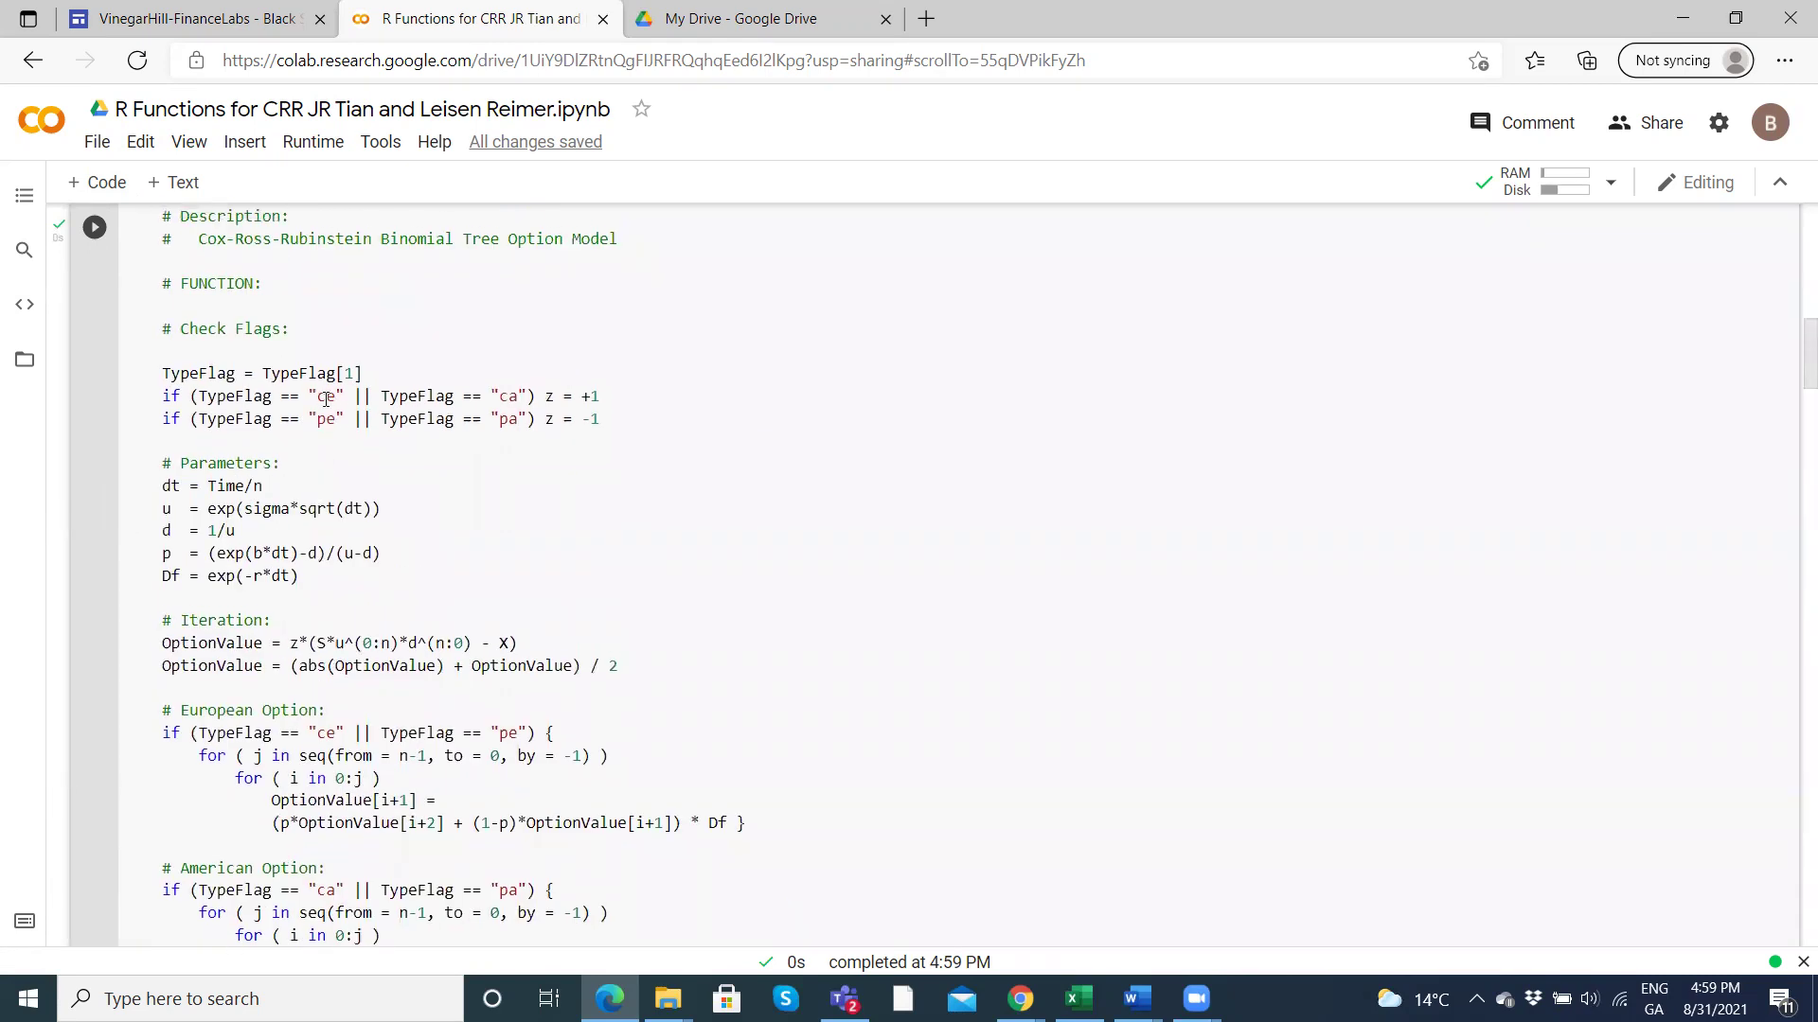
{"action": "scroll", "coordinate": [309, 607], "scroll_direction": "down", "scroll_amount": 5}
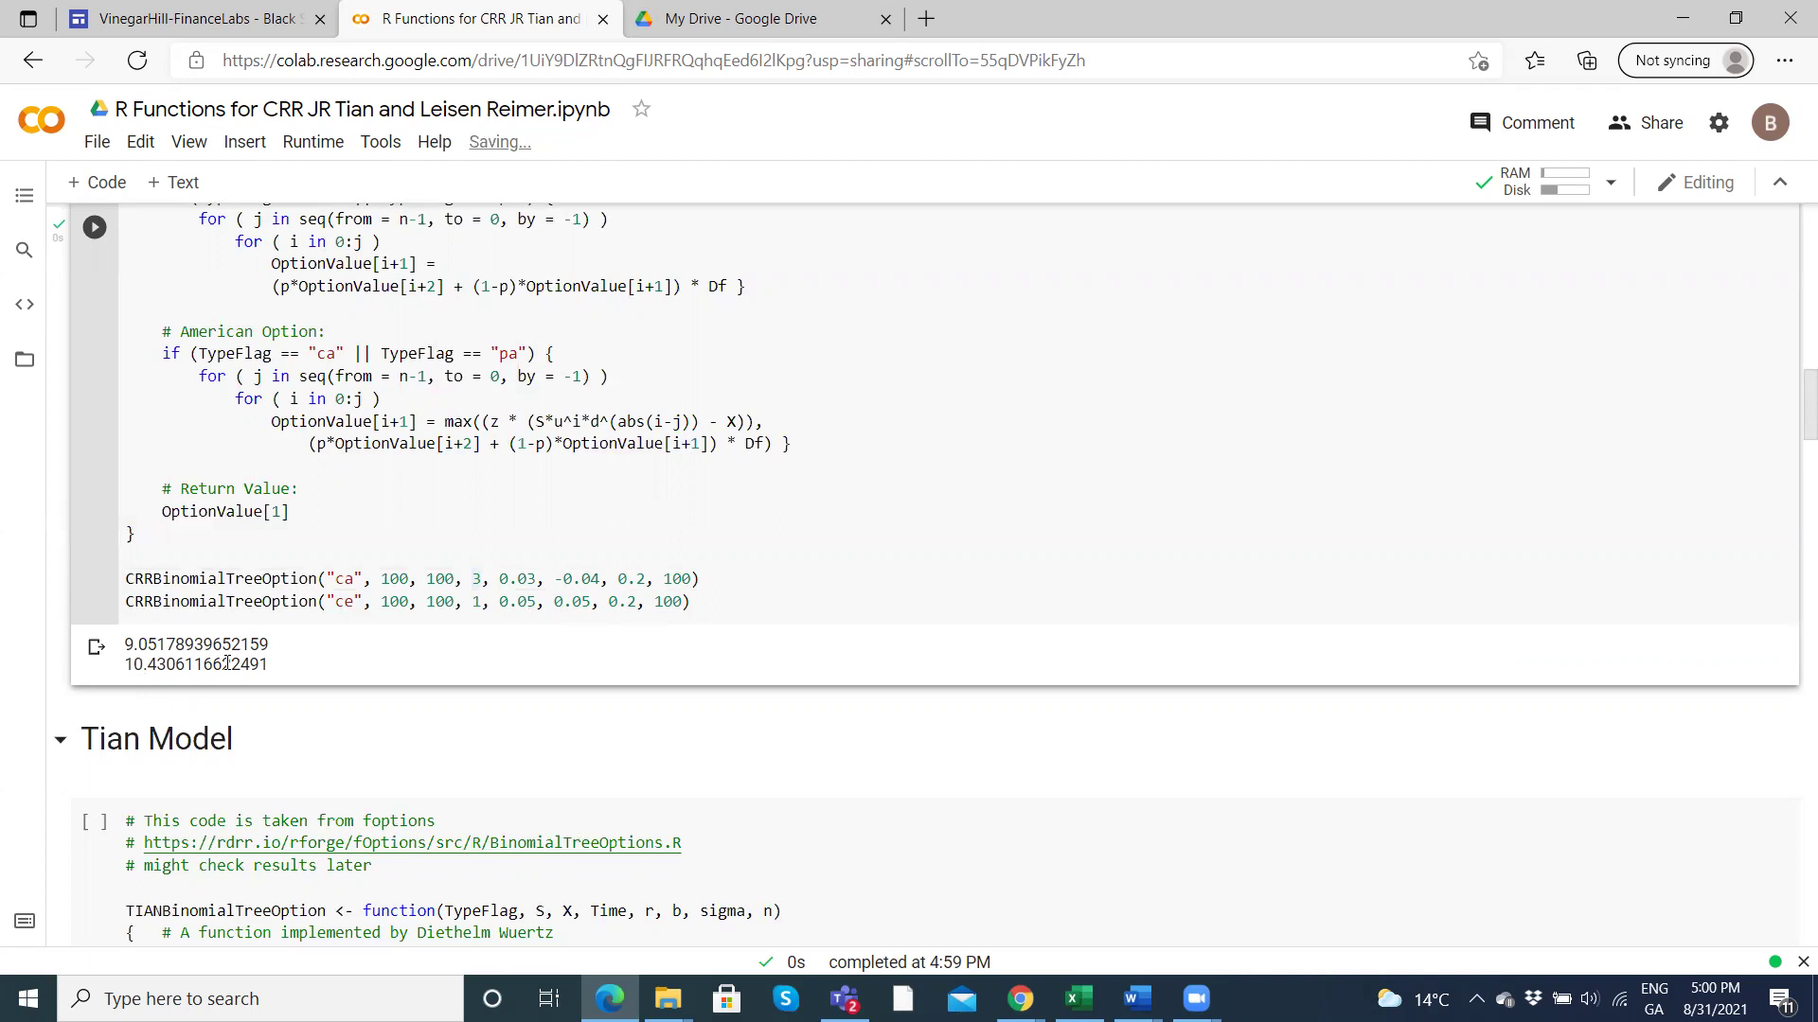
Compare the CRR European call price in the output with the call price from the Black Scholes Model R Code section.
{"action": "left_click_drag", "start_coordinate": [274, 666], "coordinate": [129, 674]}
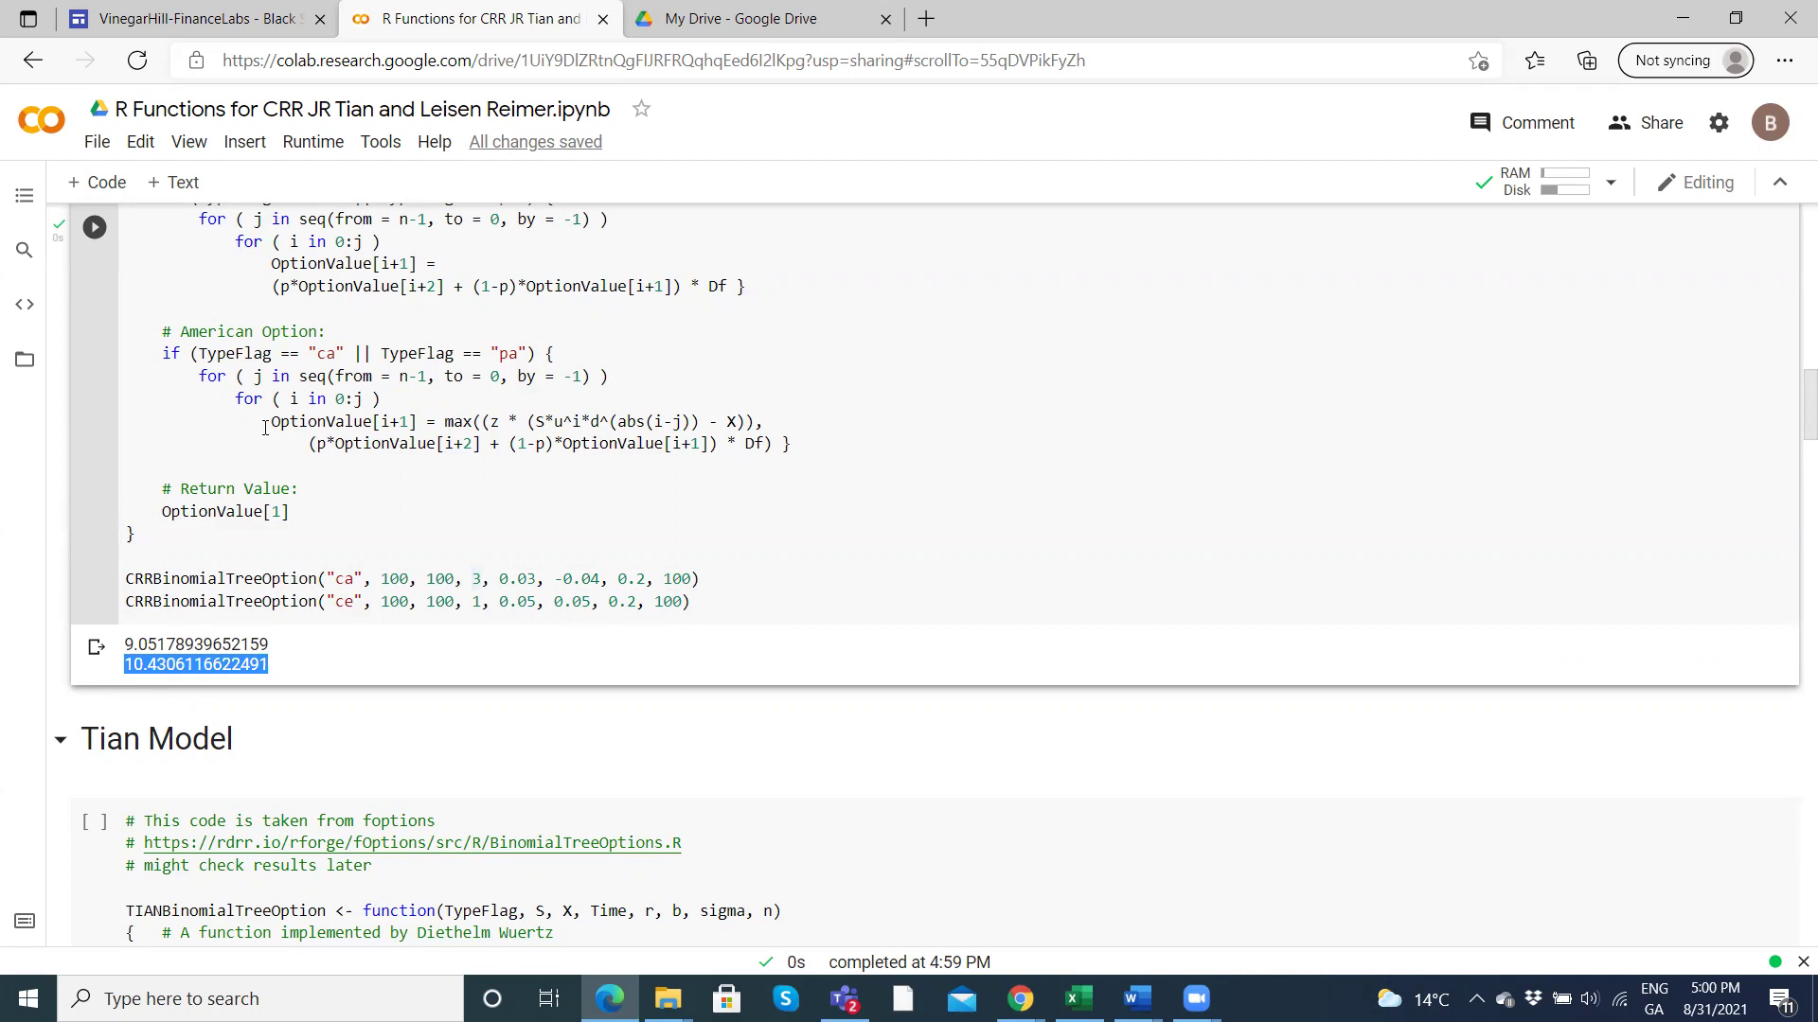
{"action": "scroll", "coordinate": [266, 428], "scroll_direction": "down", "scroll_amount": 20}
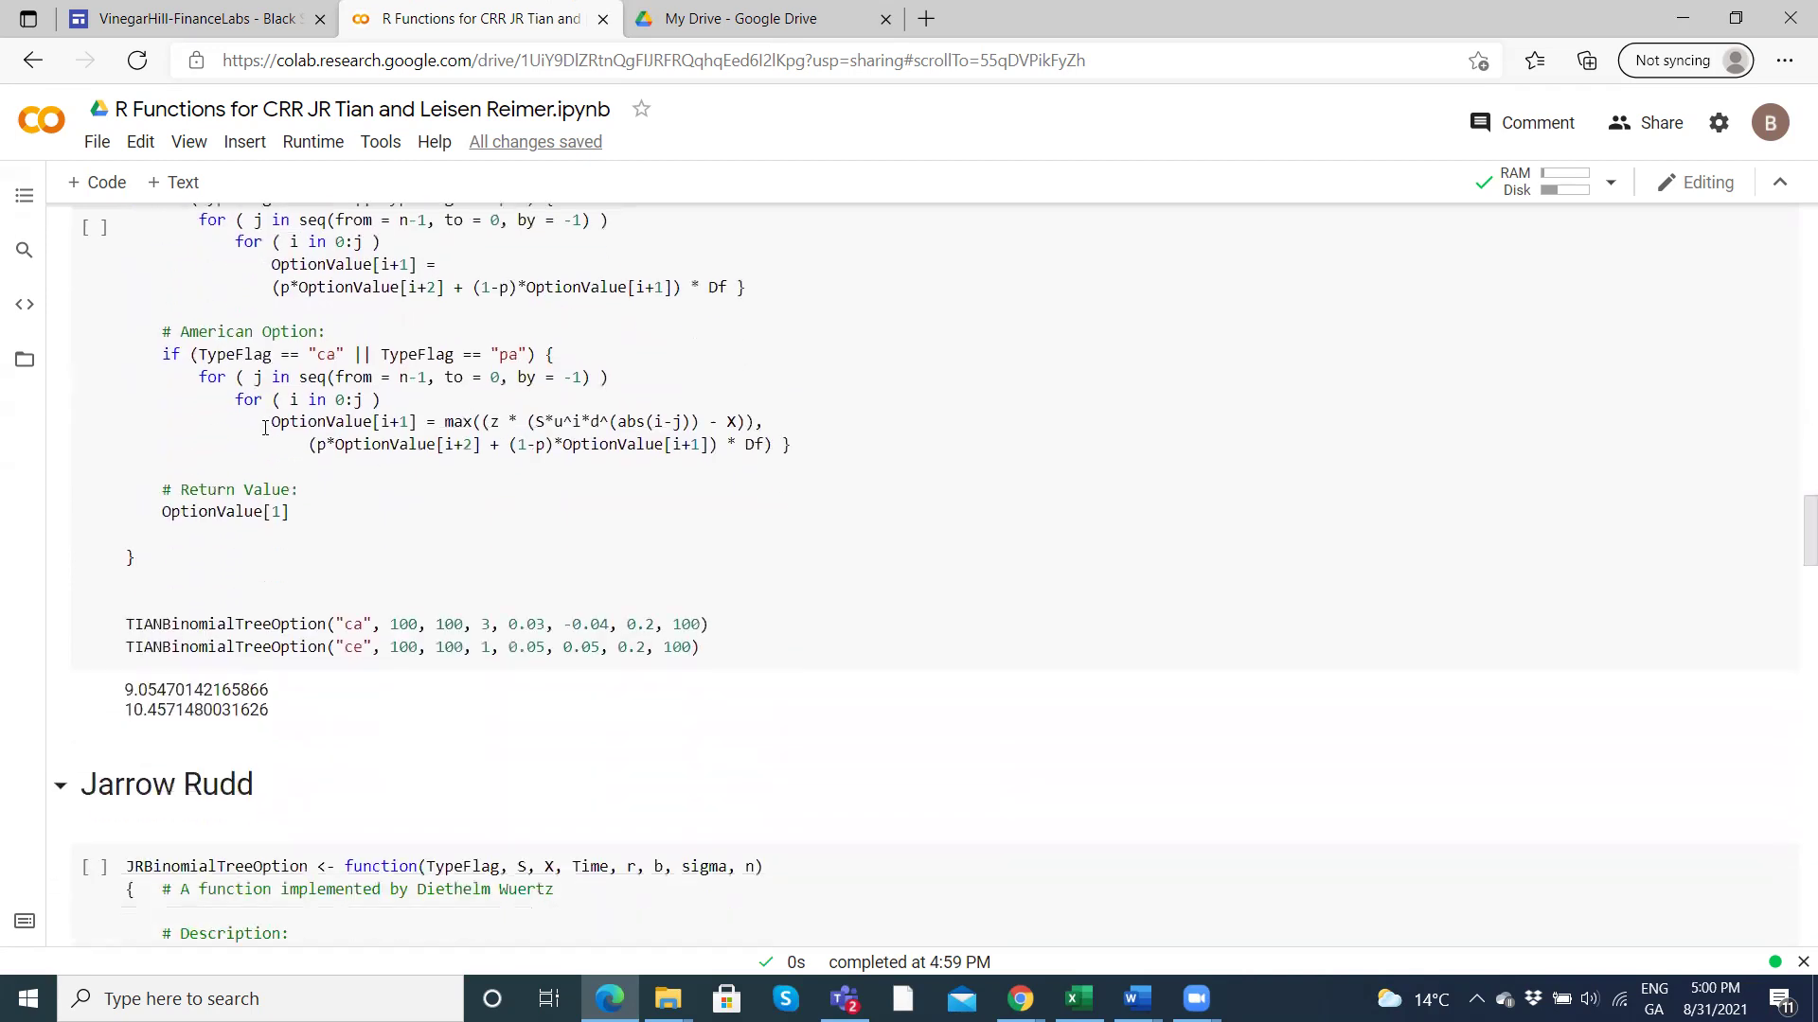
{"action": "scroll", "coordinate": [265, 427], "scroll_direction": "down", "scroll_amount": 20}
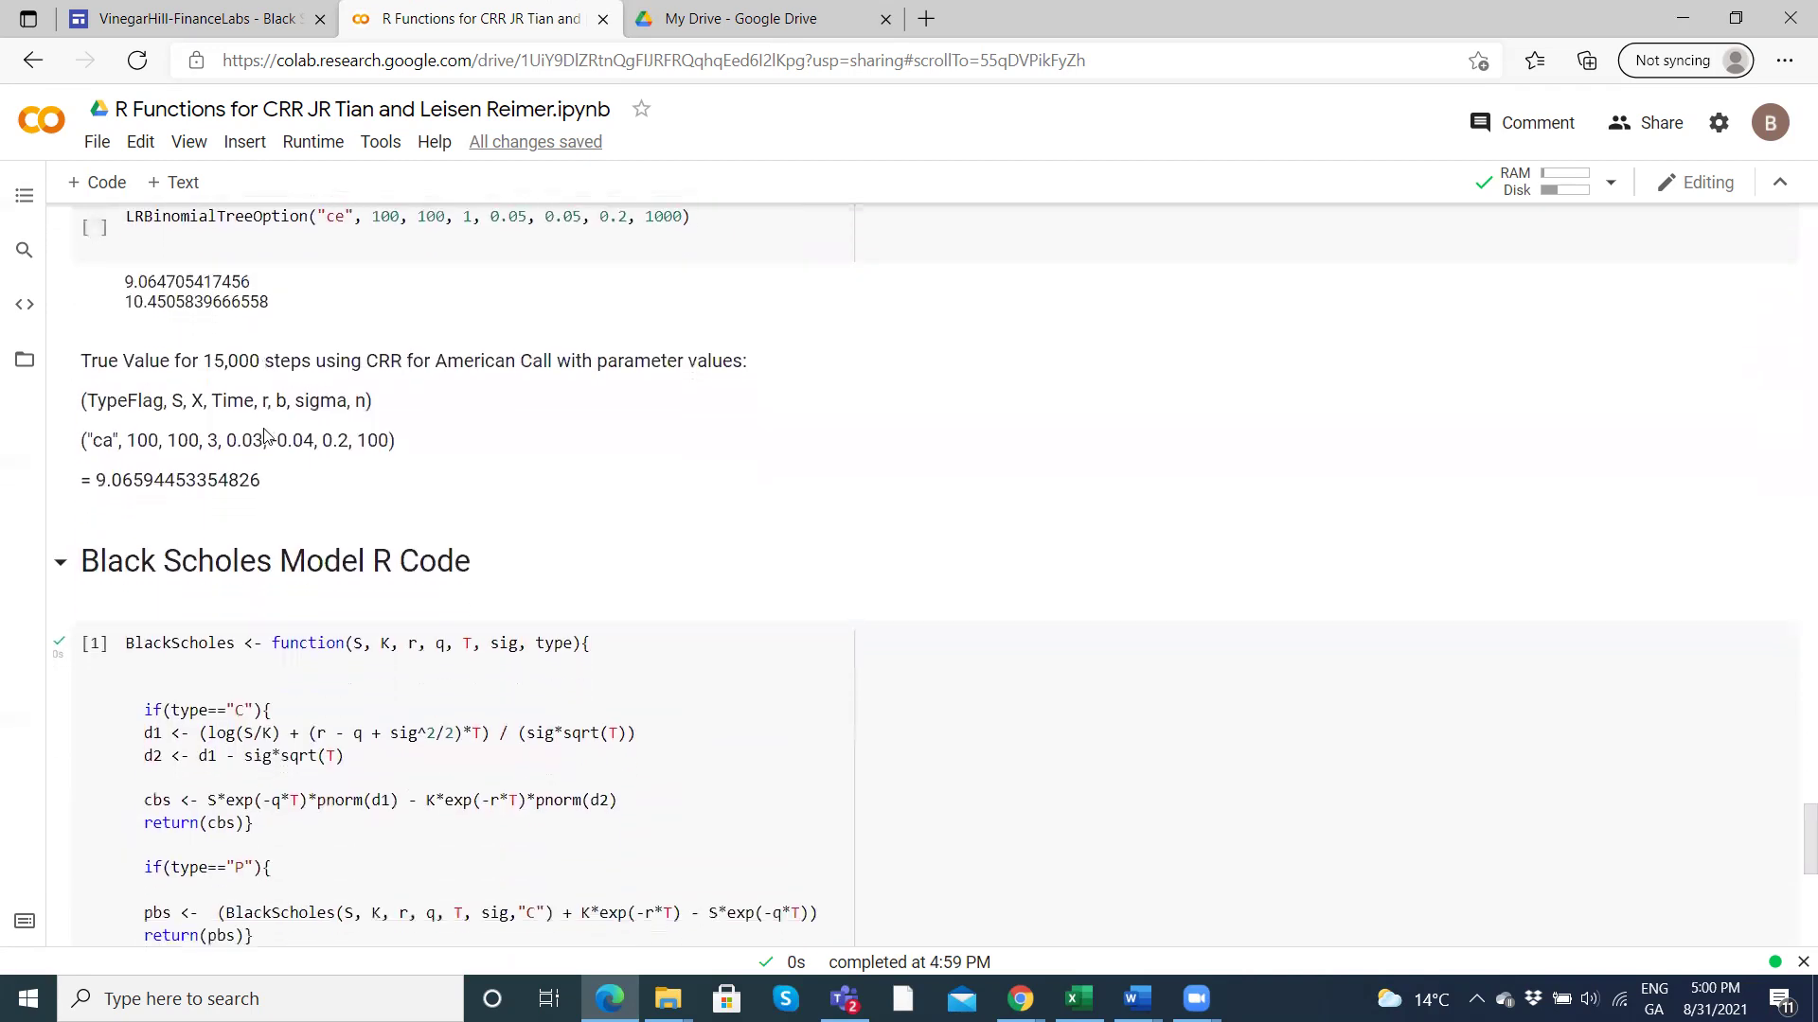
{"action": "scroll", "coordinate": [256, 398], "scroll_direction": "up", "scroll_amount": 1}
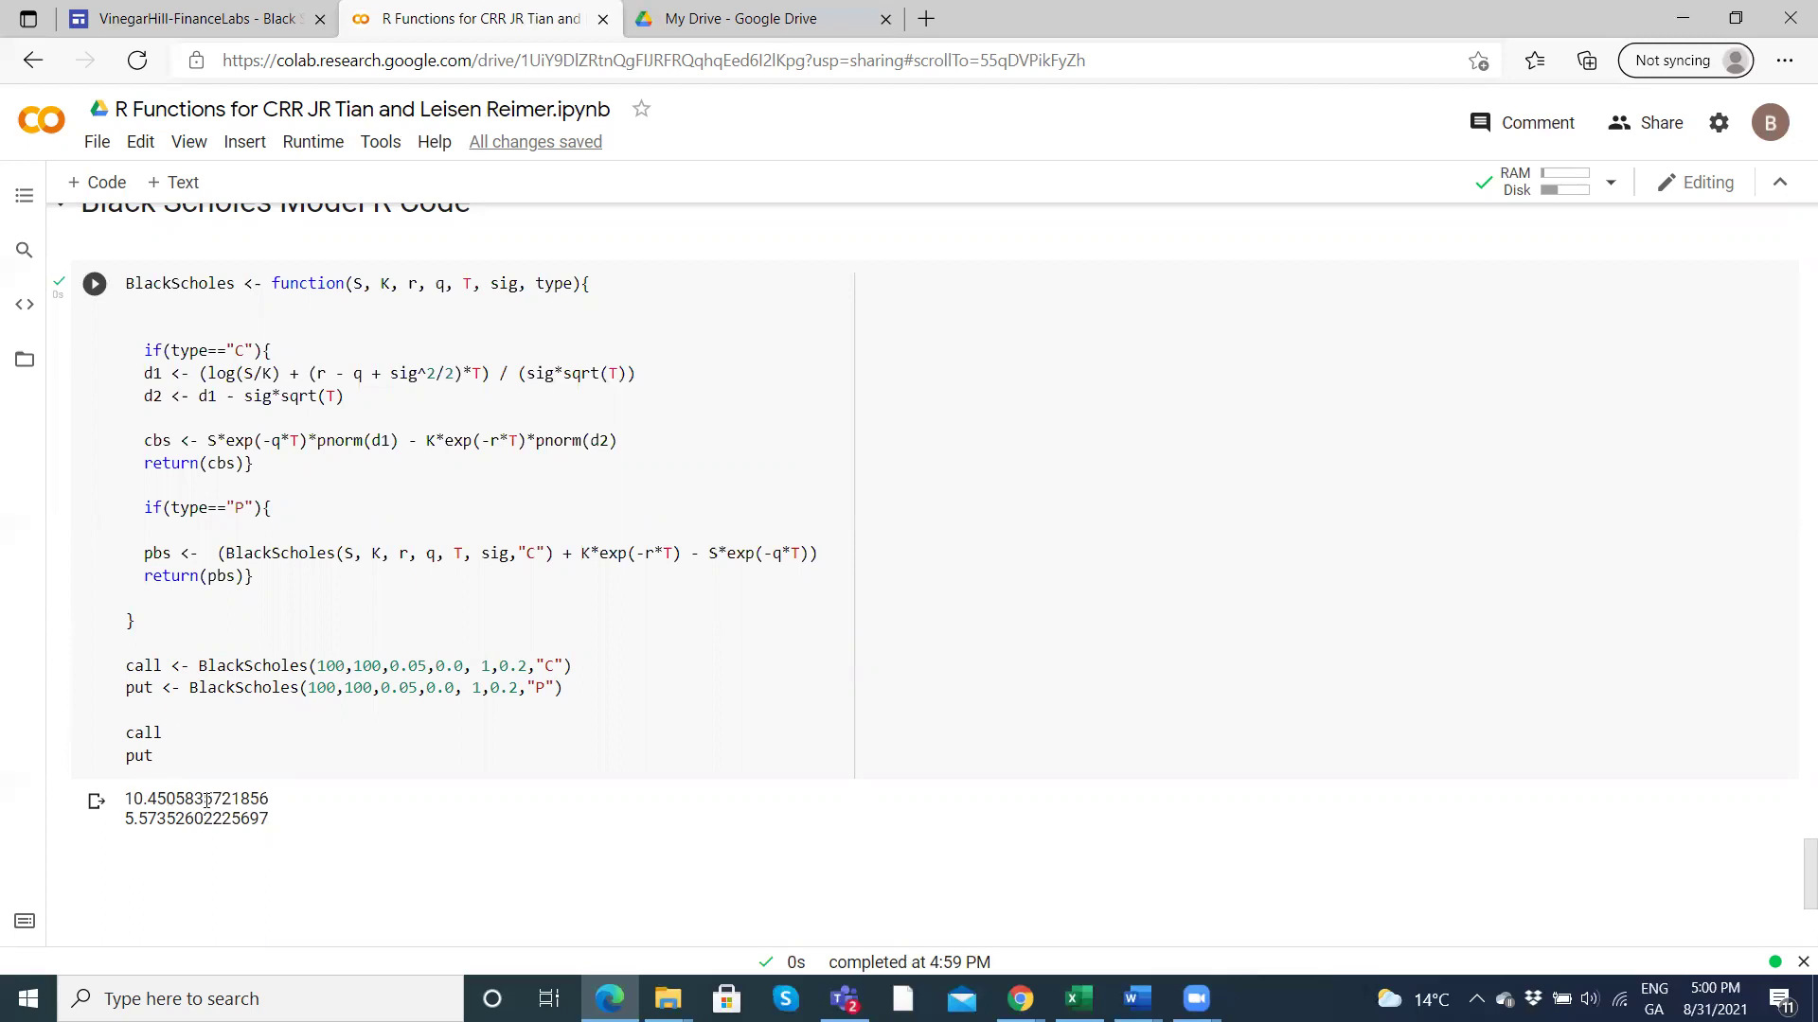
Set the number of steps in the CRR Model's European call example ("ce") to 1000.
{"action": "scroll", "coordinate": [311, 606], "scroll_direction": "up", "scroll_amount": 20}
{"action": "scroll", "coordinate": [310, 606], "scroll_direction": "up", "scroll_amount": 15}
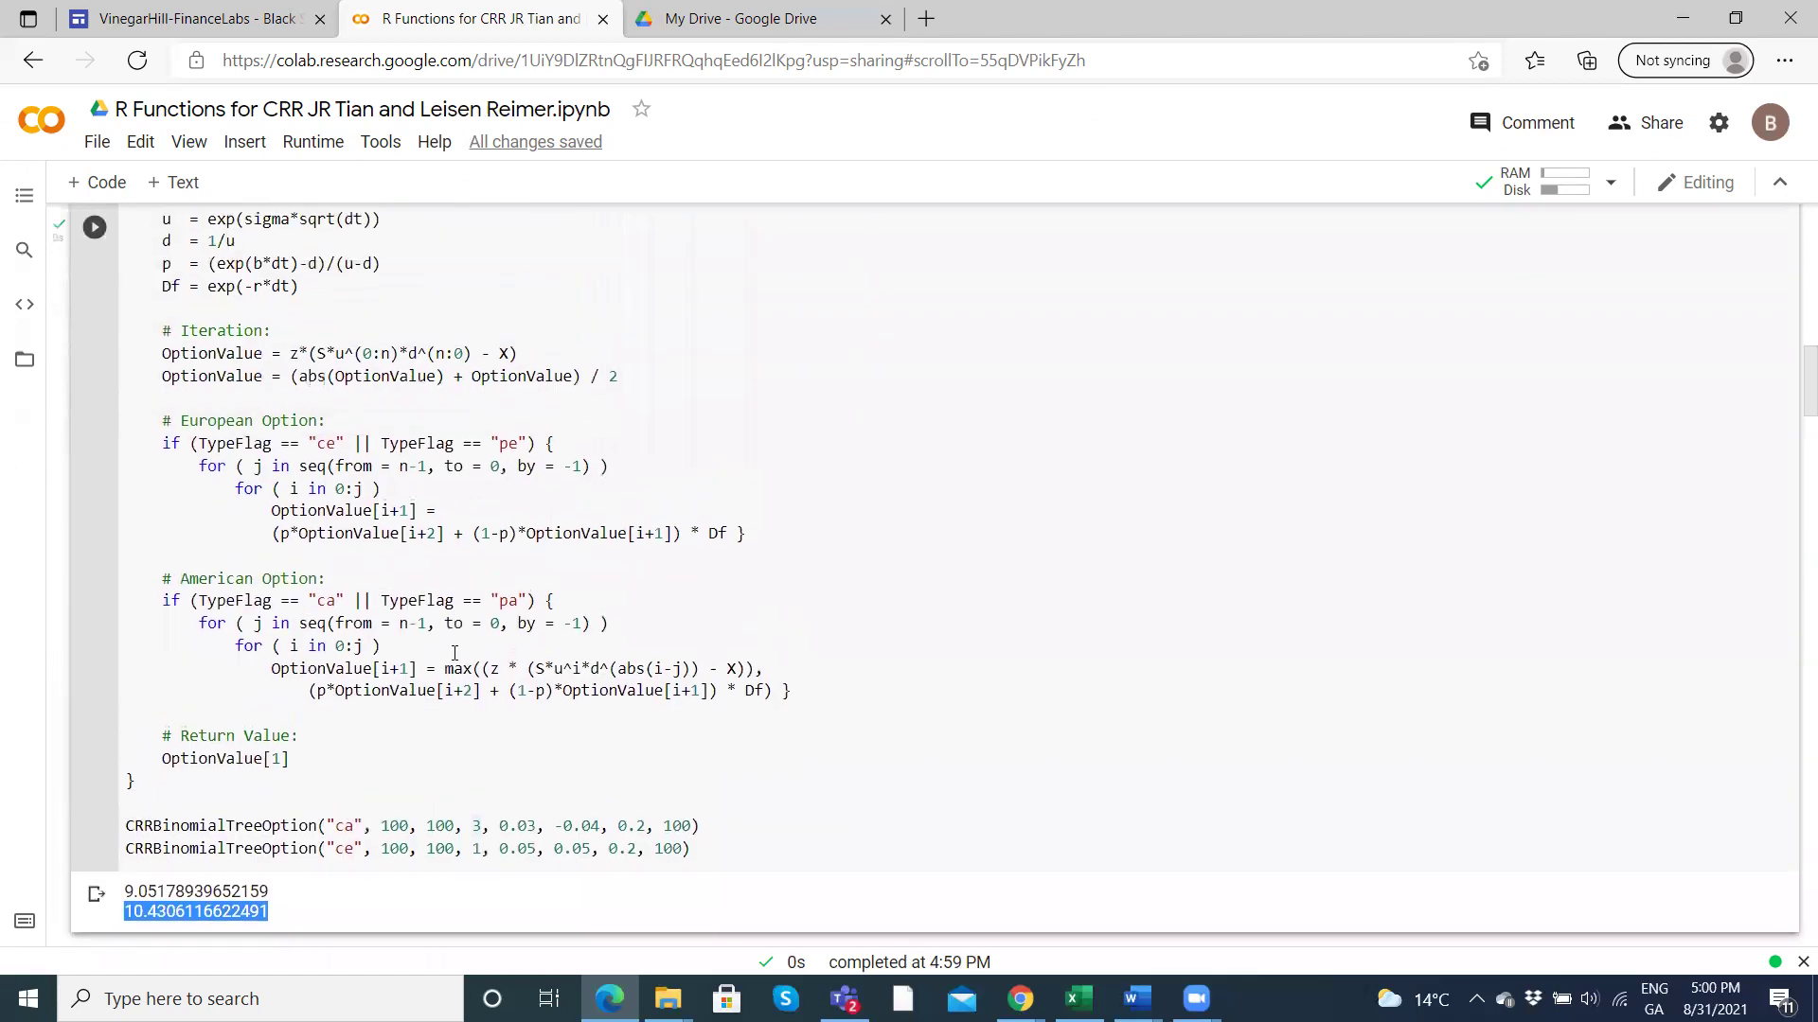
{"action": "left_click", "coordinate": [690, 826]}
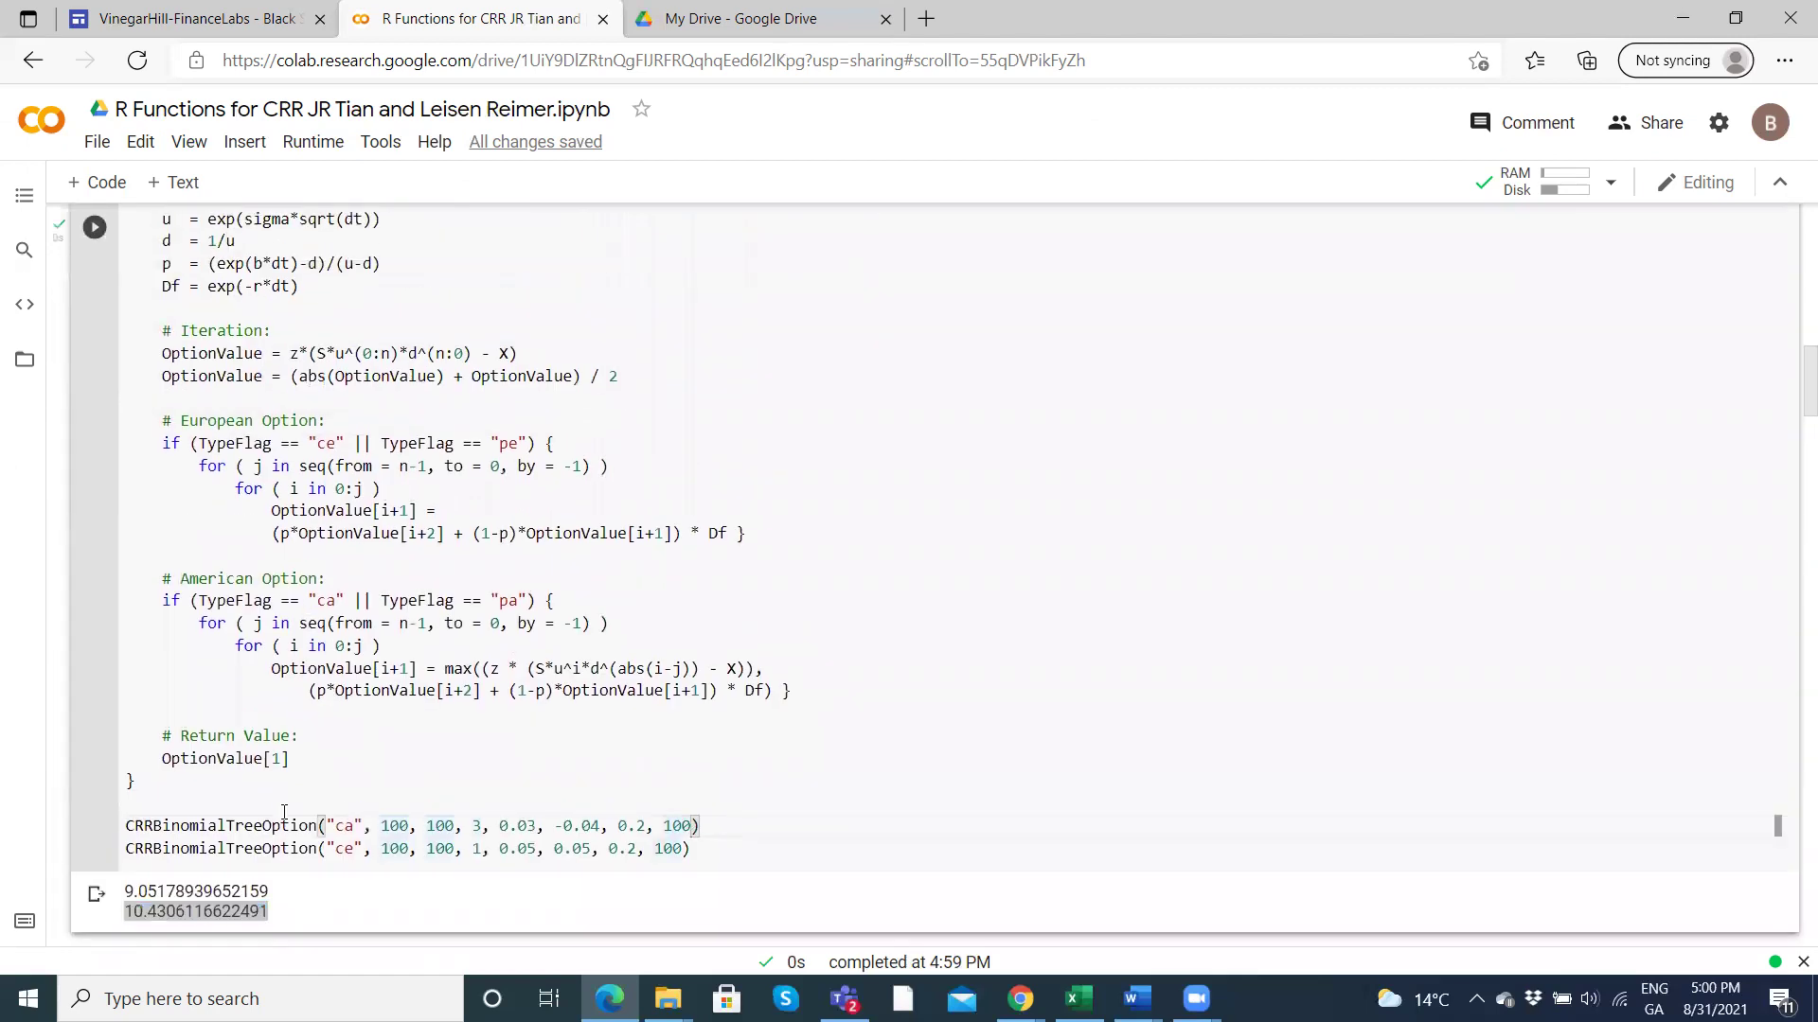
{"action": "left_click", "coordinate": [683, 849]}
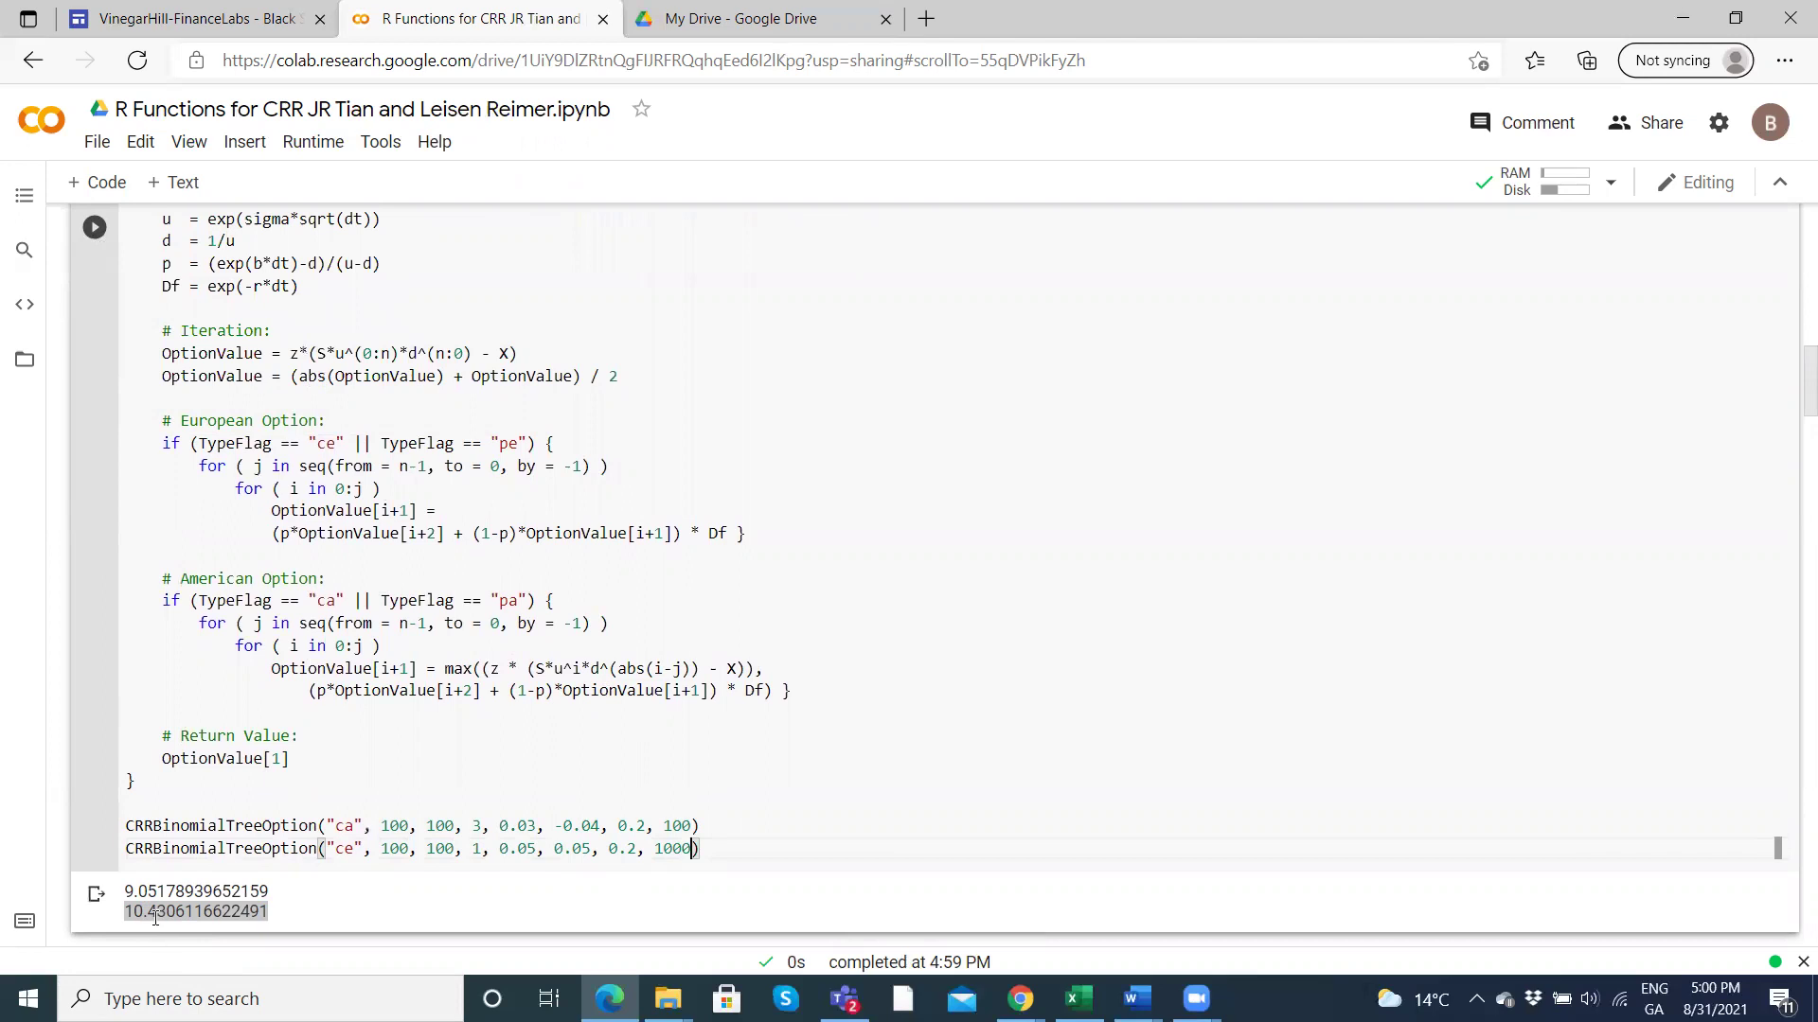
Run the CRR Model cell with the current European call, set that call's number of steps to 5000 and run the cell again.
{"action": "left_click", "coordinate": [94, 232]}
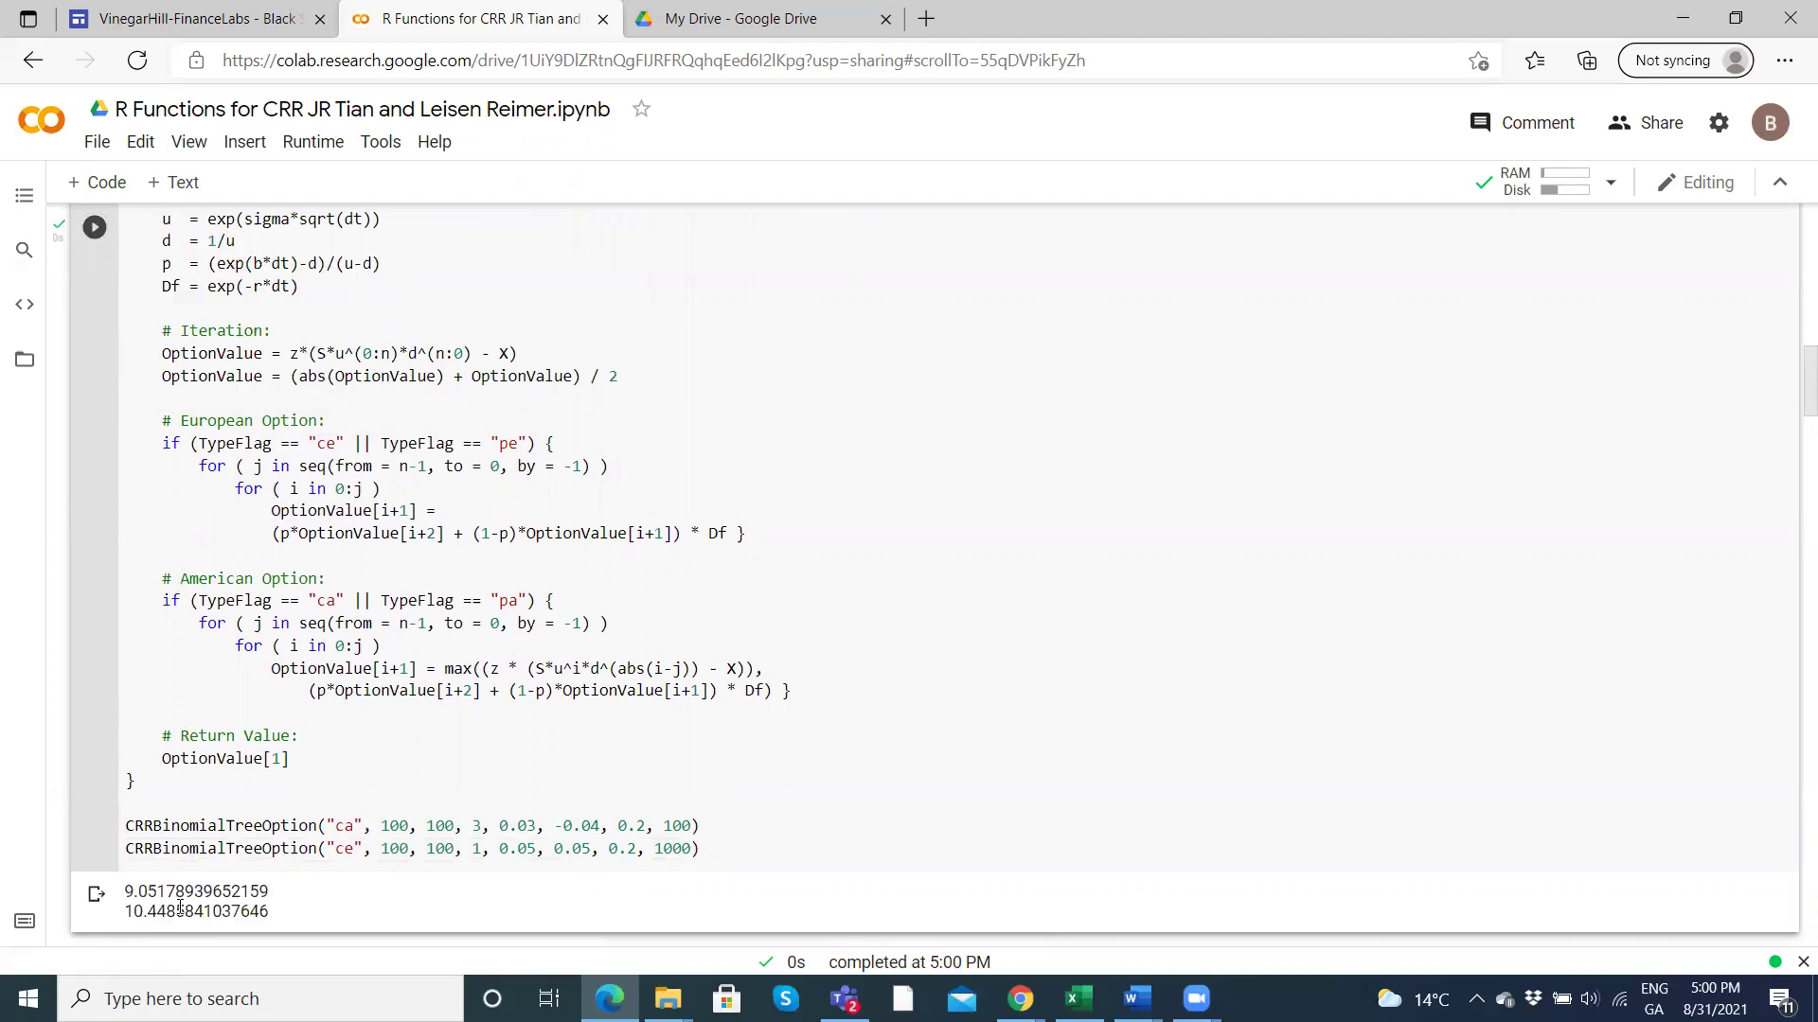
{"action": "left_click", "coordinate": [662, 849]}
{"action": "key", "text": "BackSpace"}
{"action": "type", "text": "5"}
{"action": "left_click", "coordinate": [93, 226]}
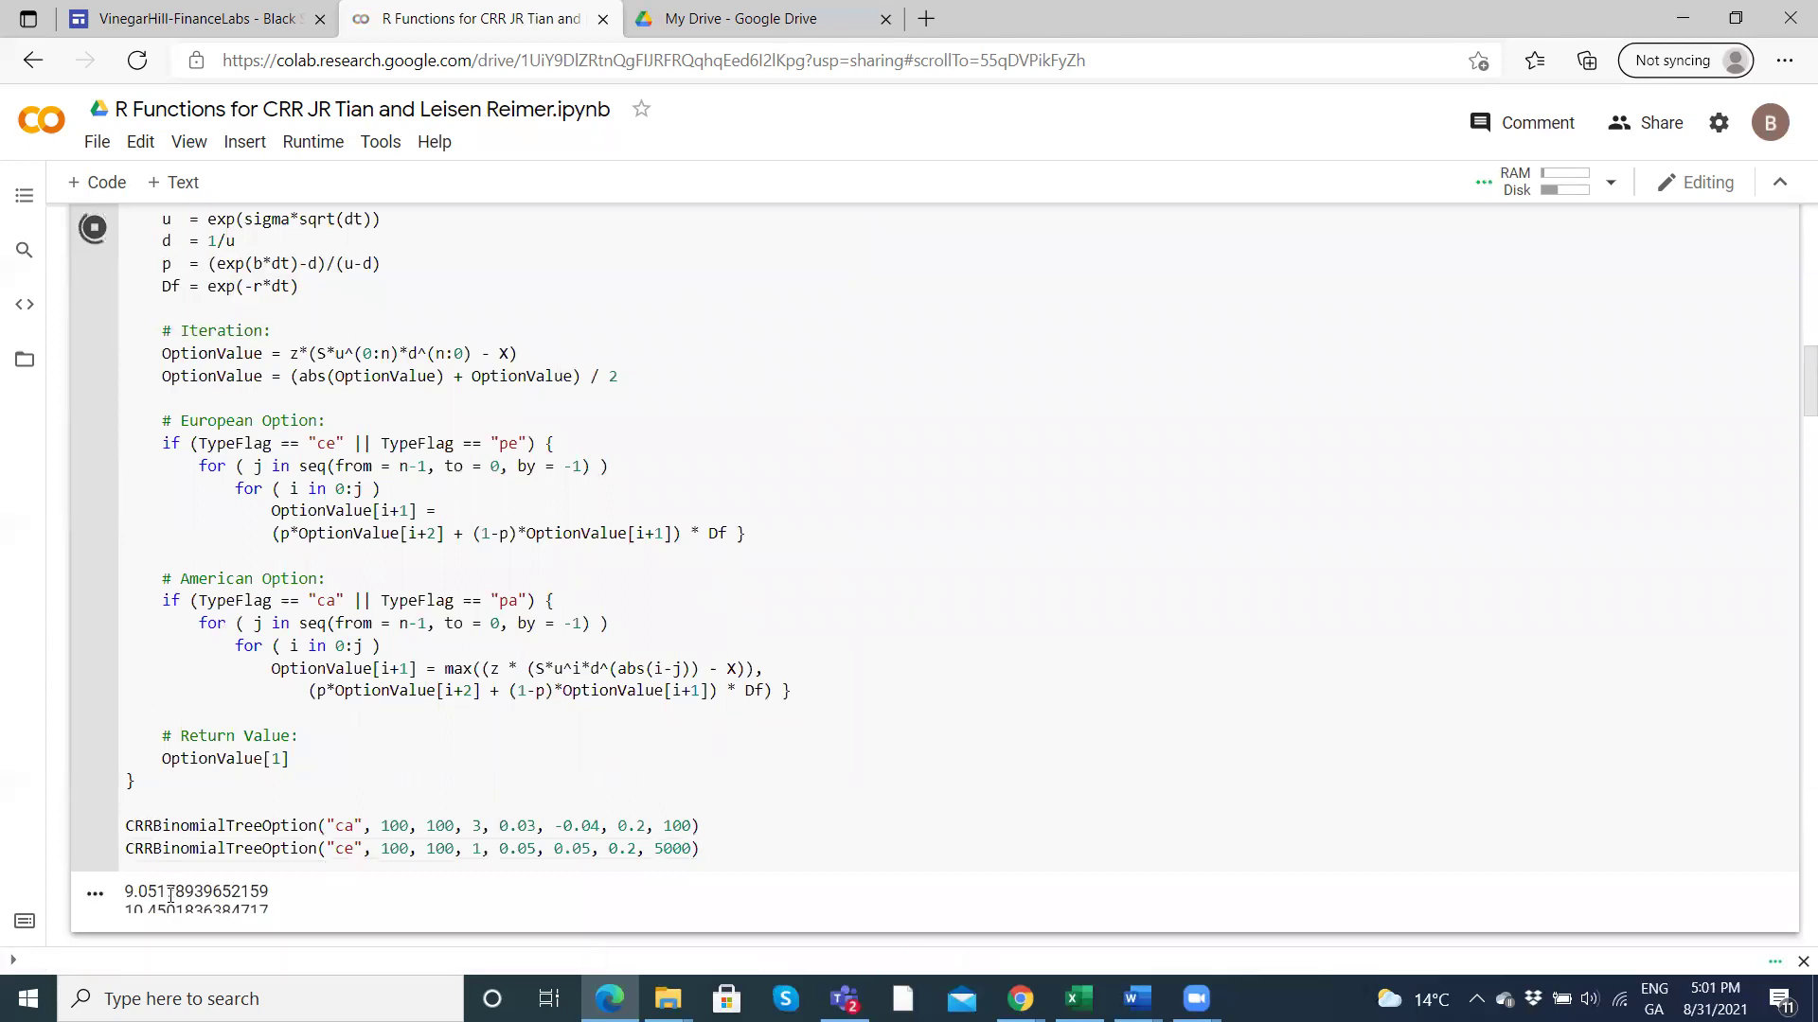
Set the number of steps in the CRR Model's European call example ("ce") back to 100.
{"action": "left_click", "coordinate": [693, 850]}
{"action": "key", "text": "BackSpace"}
{"action": "key", "text": "BackSpace"}
{"action": "key", "text": "BackSpace"}
{"action": "key", "text": "BackSpace"}
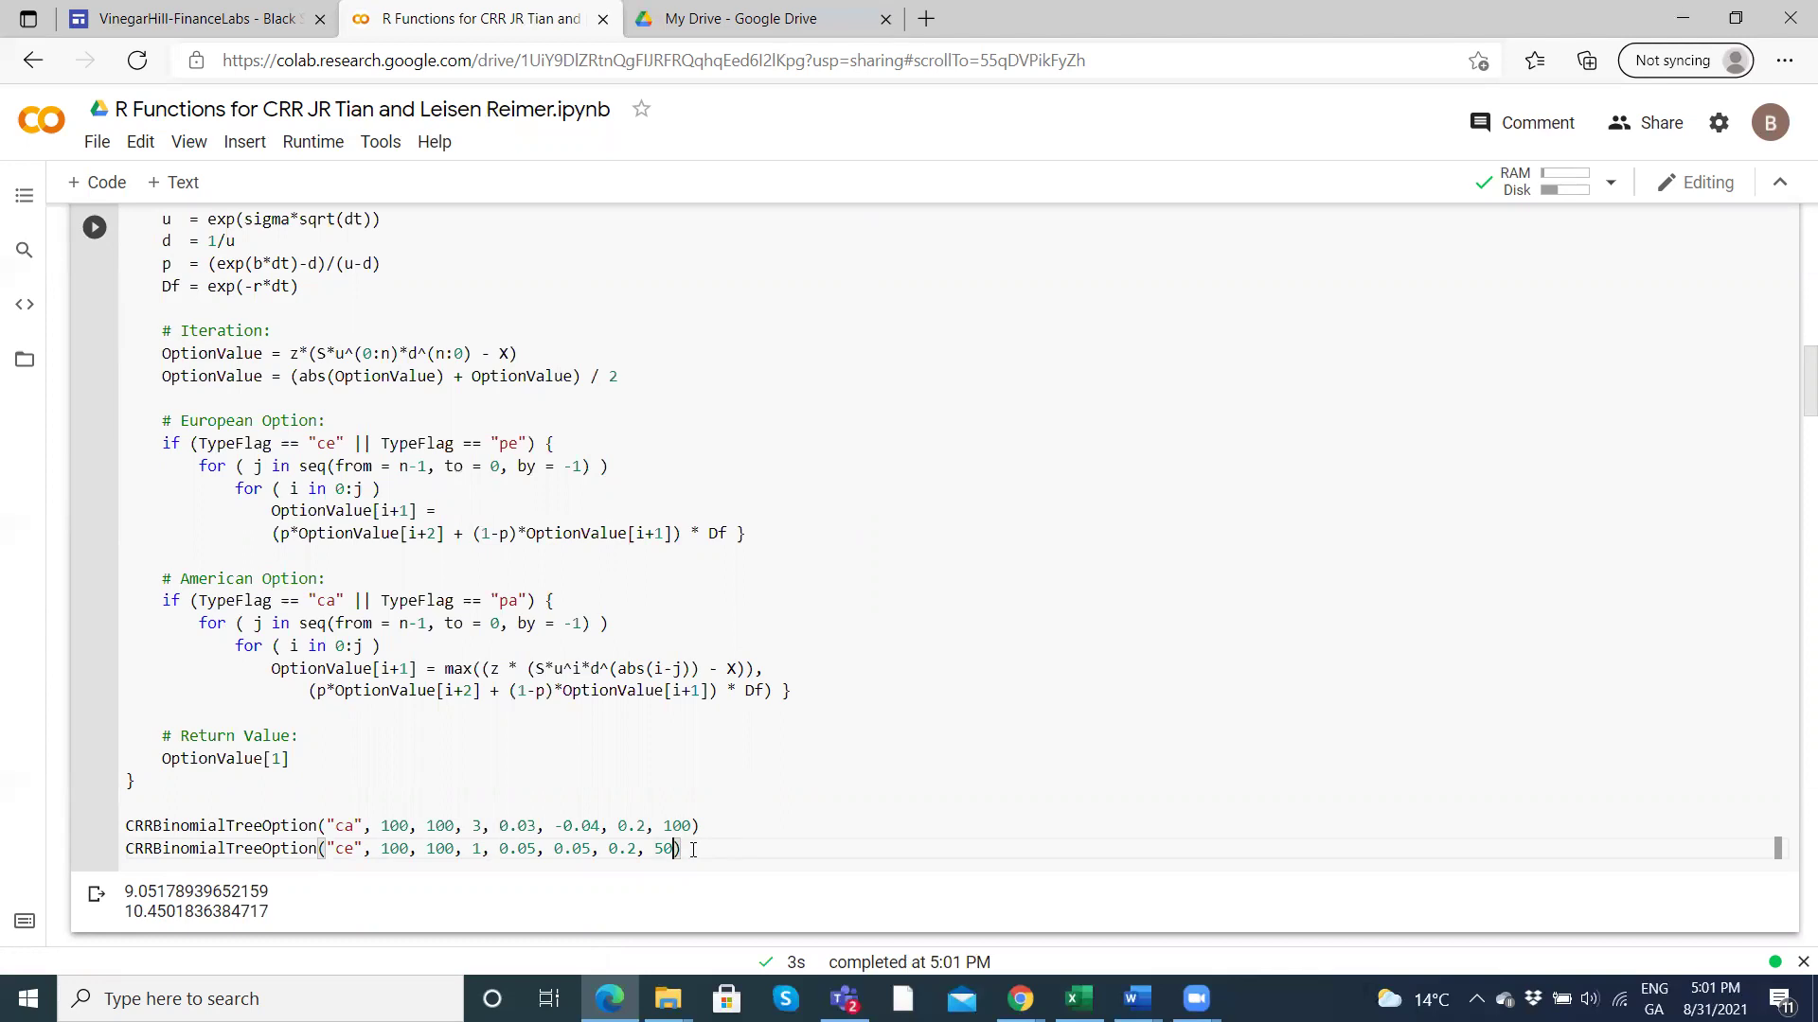
{"action": "type", "text": "100"}
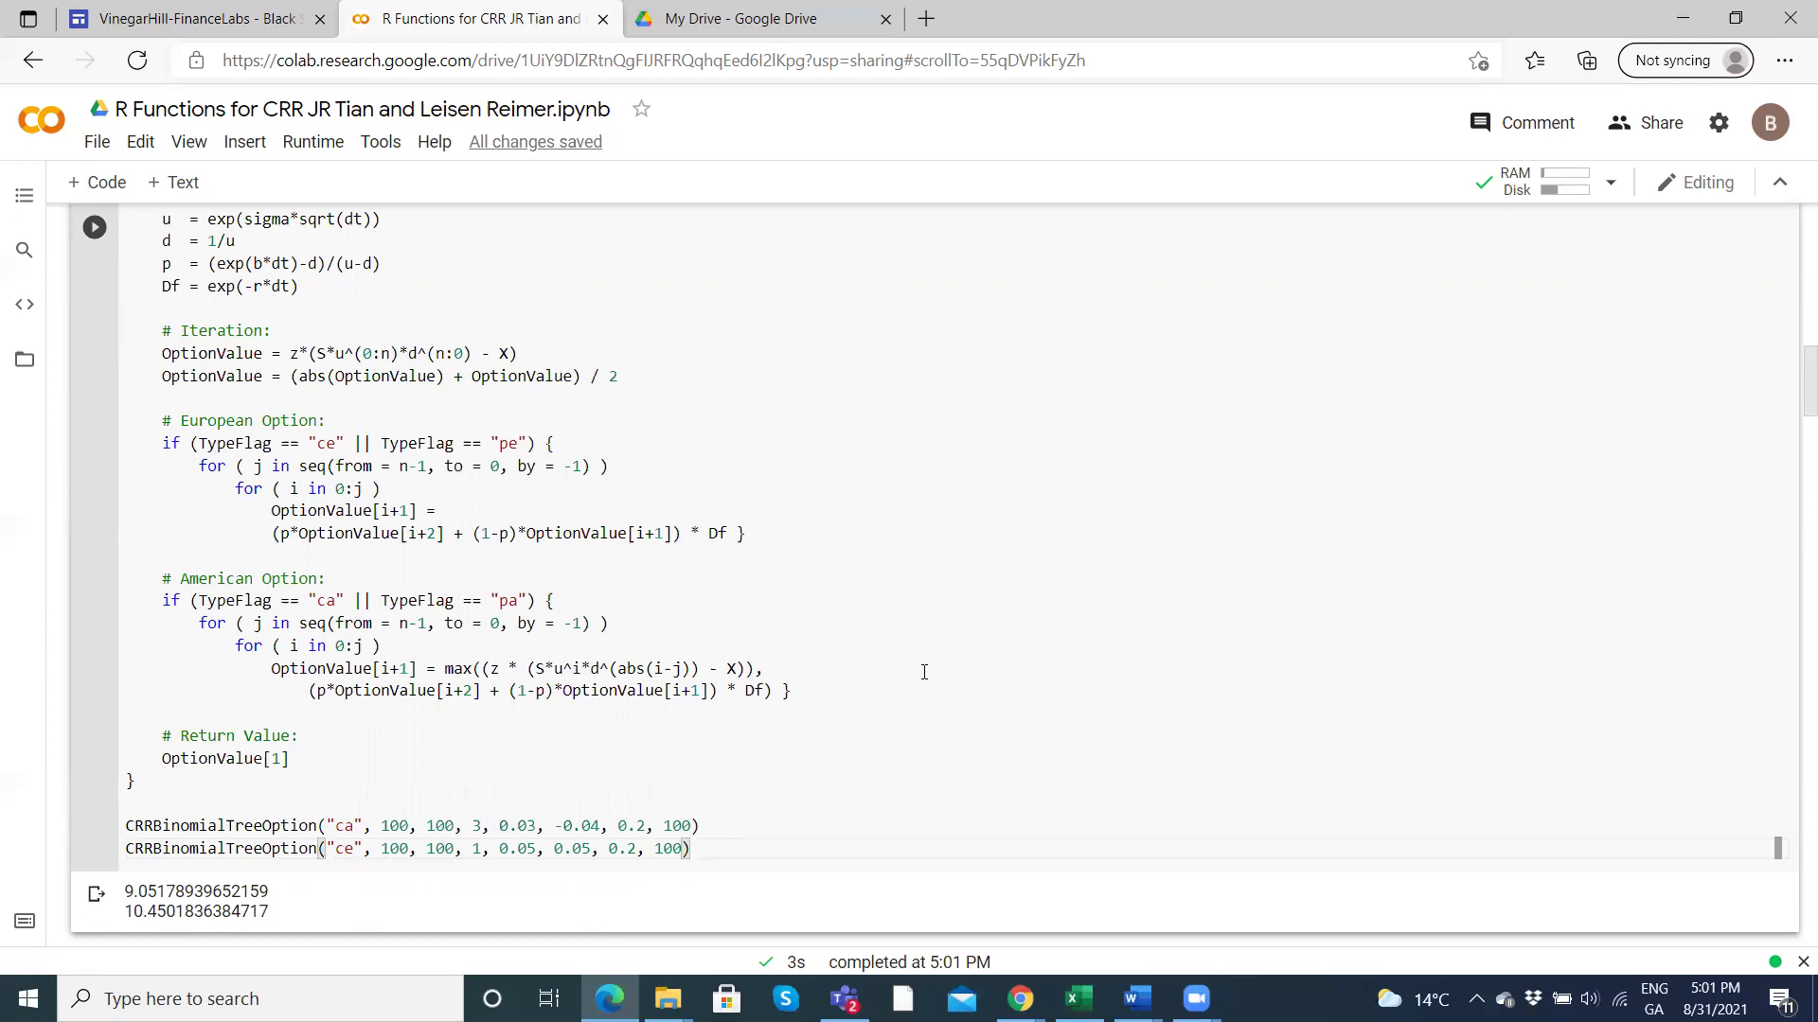
Review the CRR Model function's code together with the notebook's source links and the Table 2 American option benchmark values.
{"action": "scroll", "coordinate": [924, 671], "scroll_direction": "up", "scroll_amount": 3}
{"action": "scroll", "coordinate": [924, 672], "scroll_direction": "up", "scroll_amount": 2}
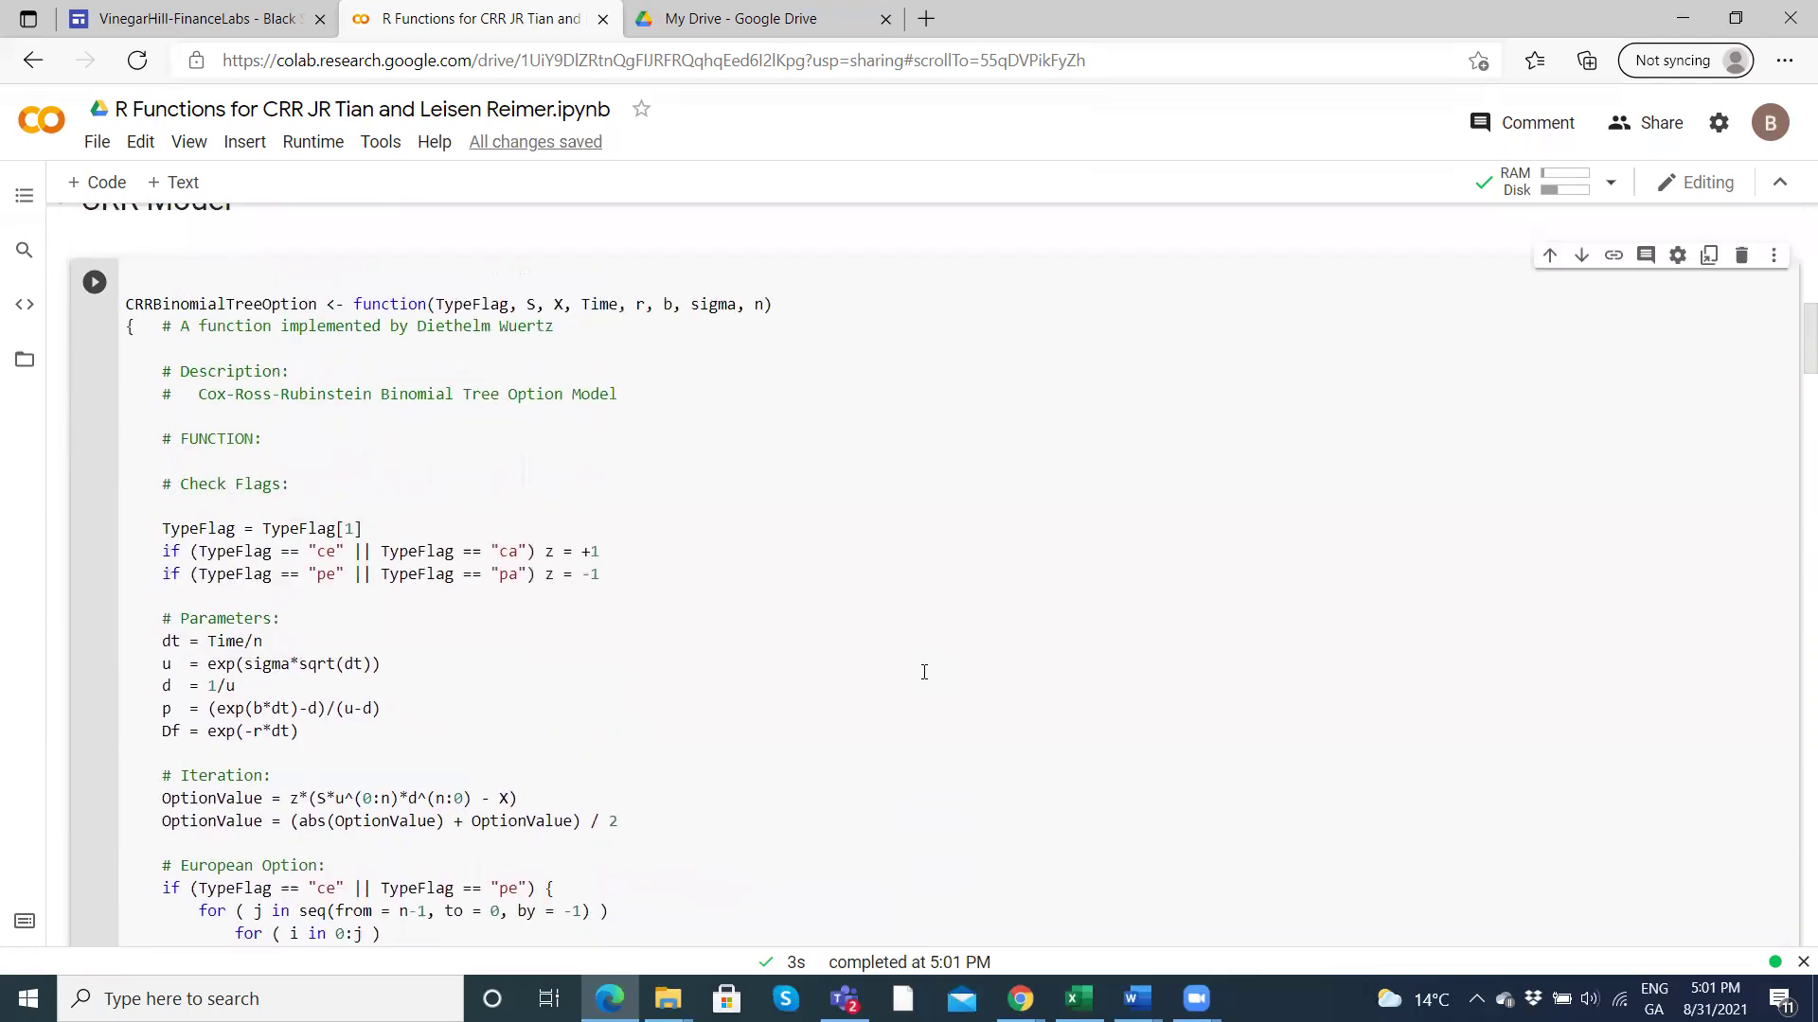
{"action": "scroll", "coordinate": [924, 671], "scroll_direction": "down", "scroll_amount": 2}
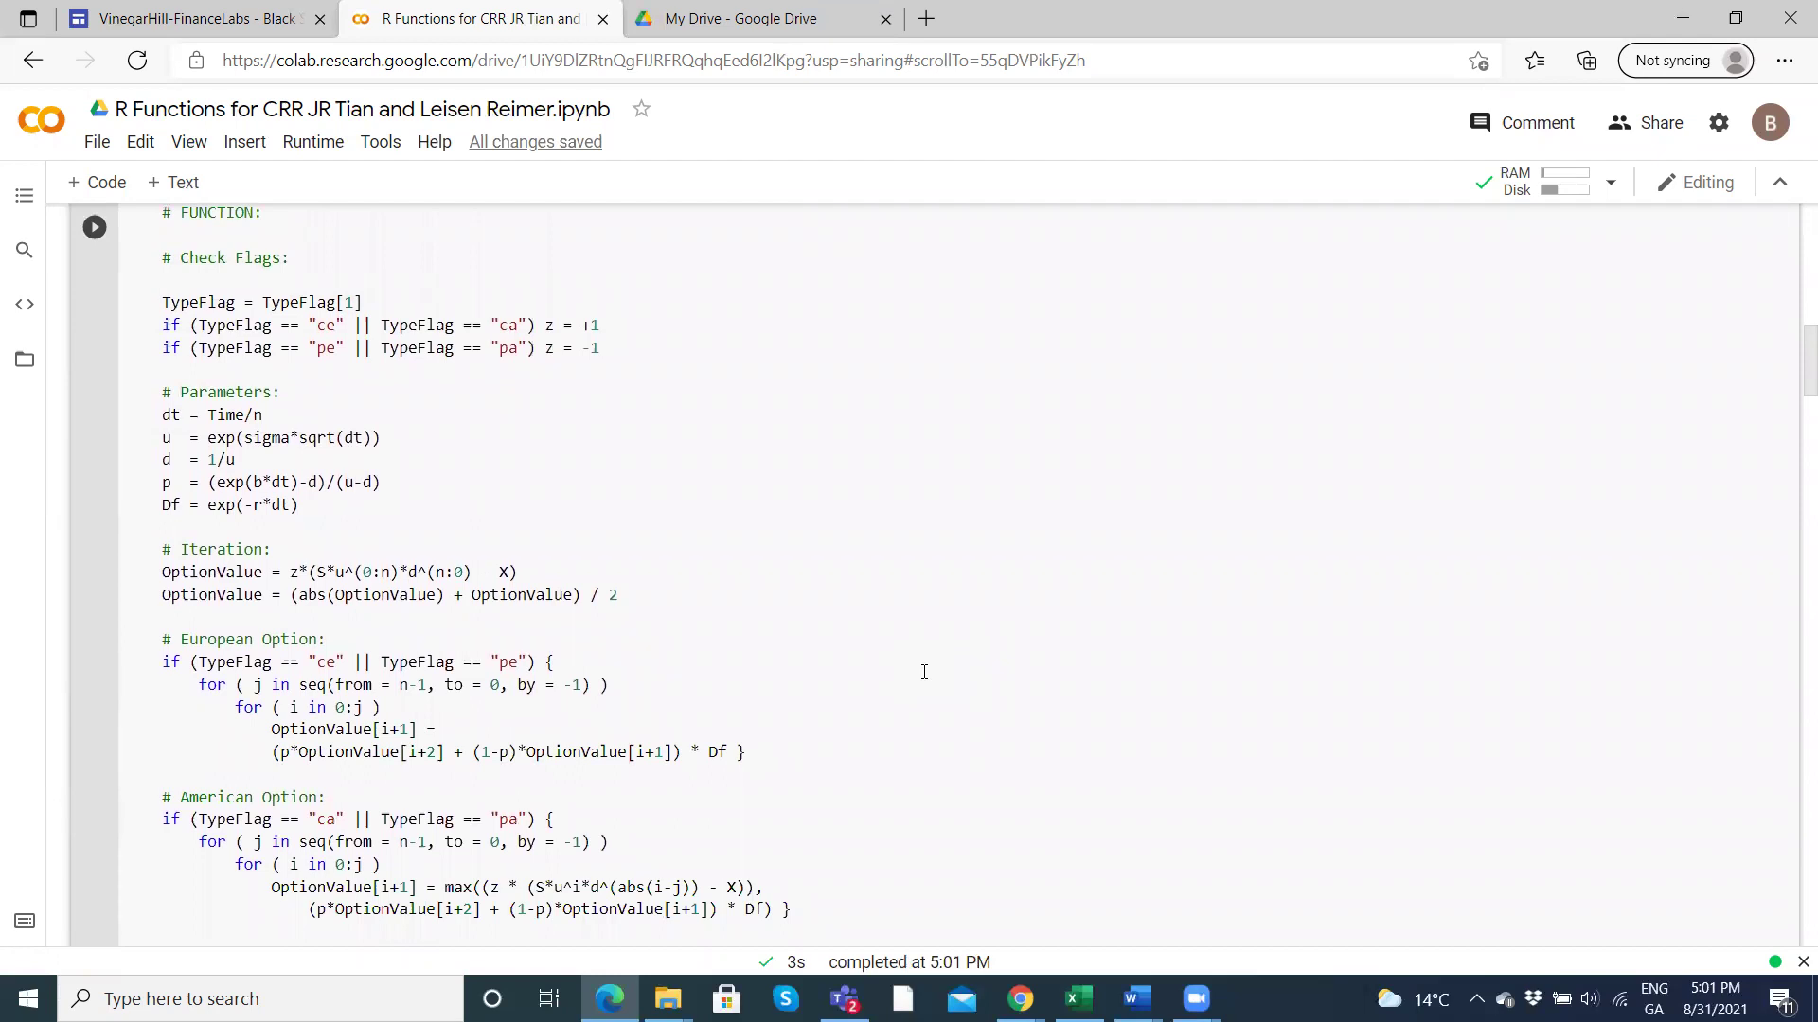
{"action": "scroll", "coordinate": [924, 672], "scroll_direction": "down", "scroll_amount": 2}
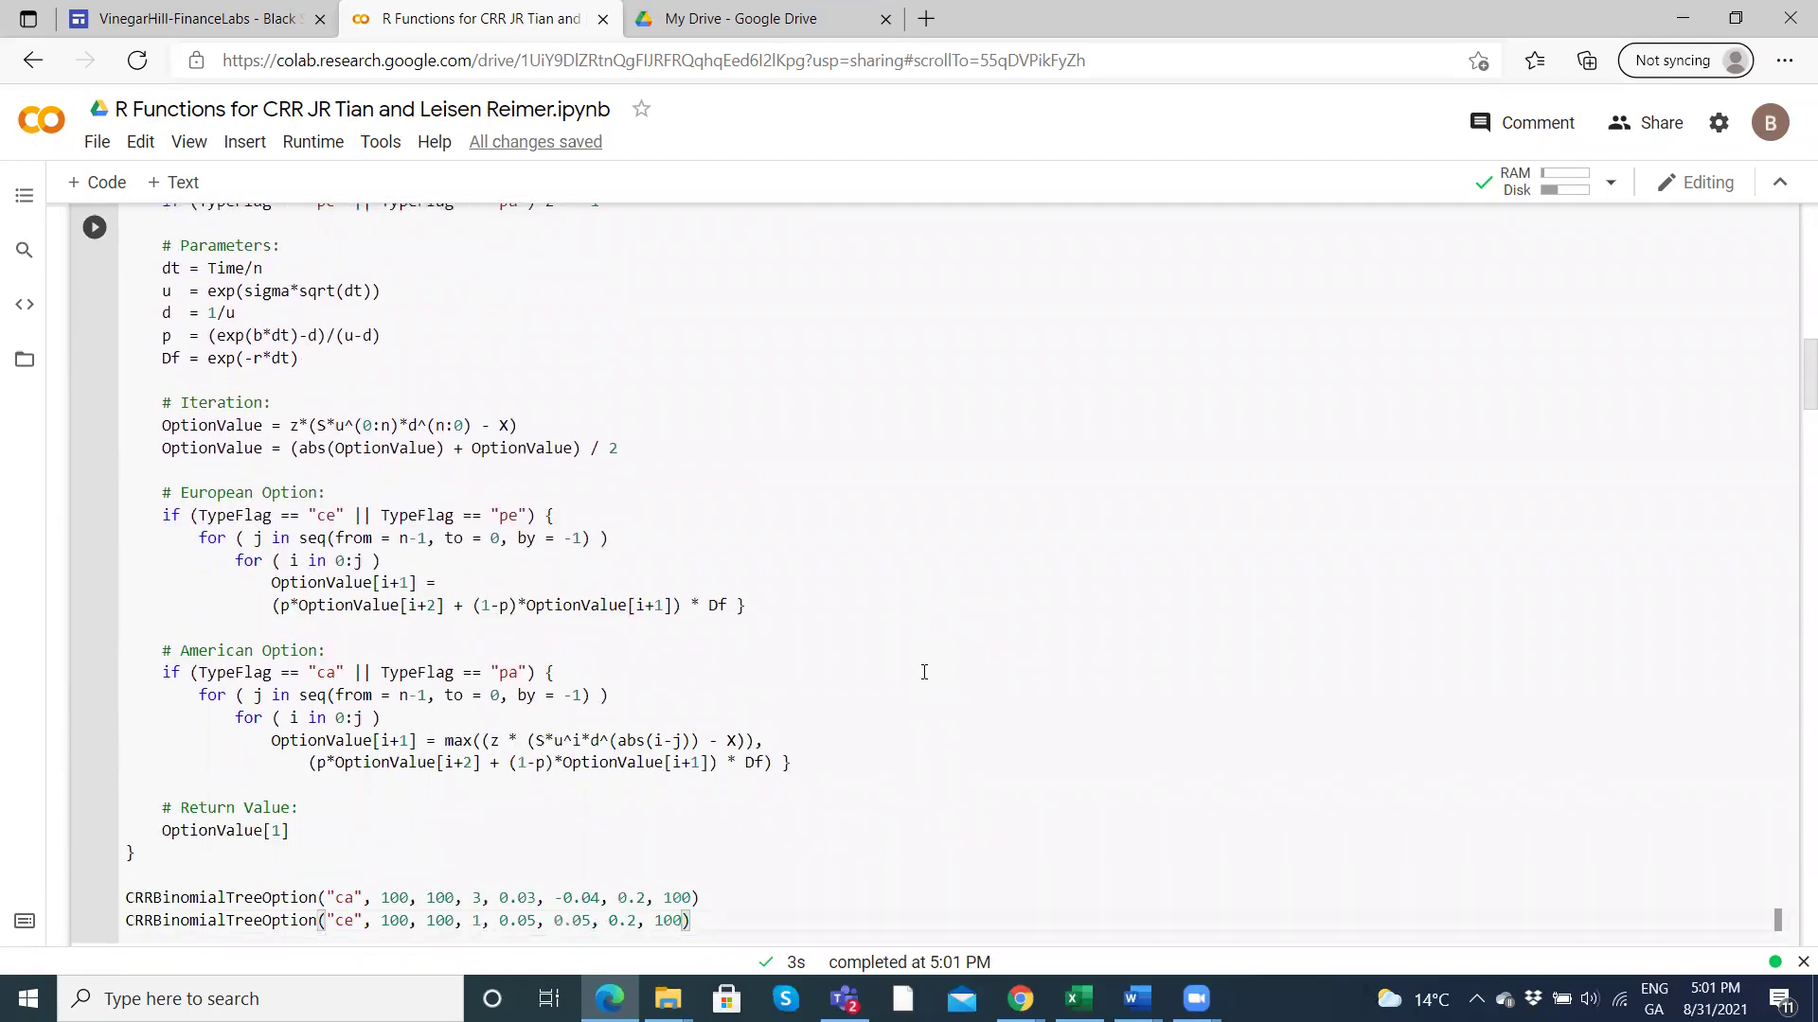
{"action": "scroll", "coordinate": [924, 671], "scroll_direction": "up", "scroll_amount": 3}
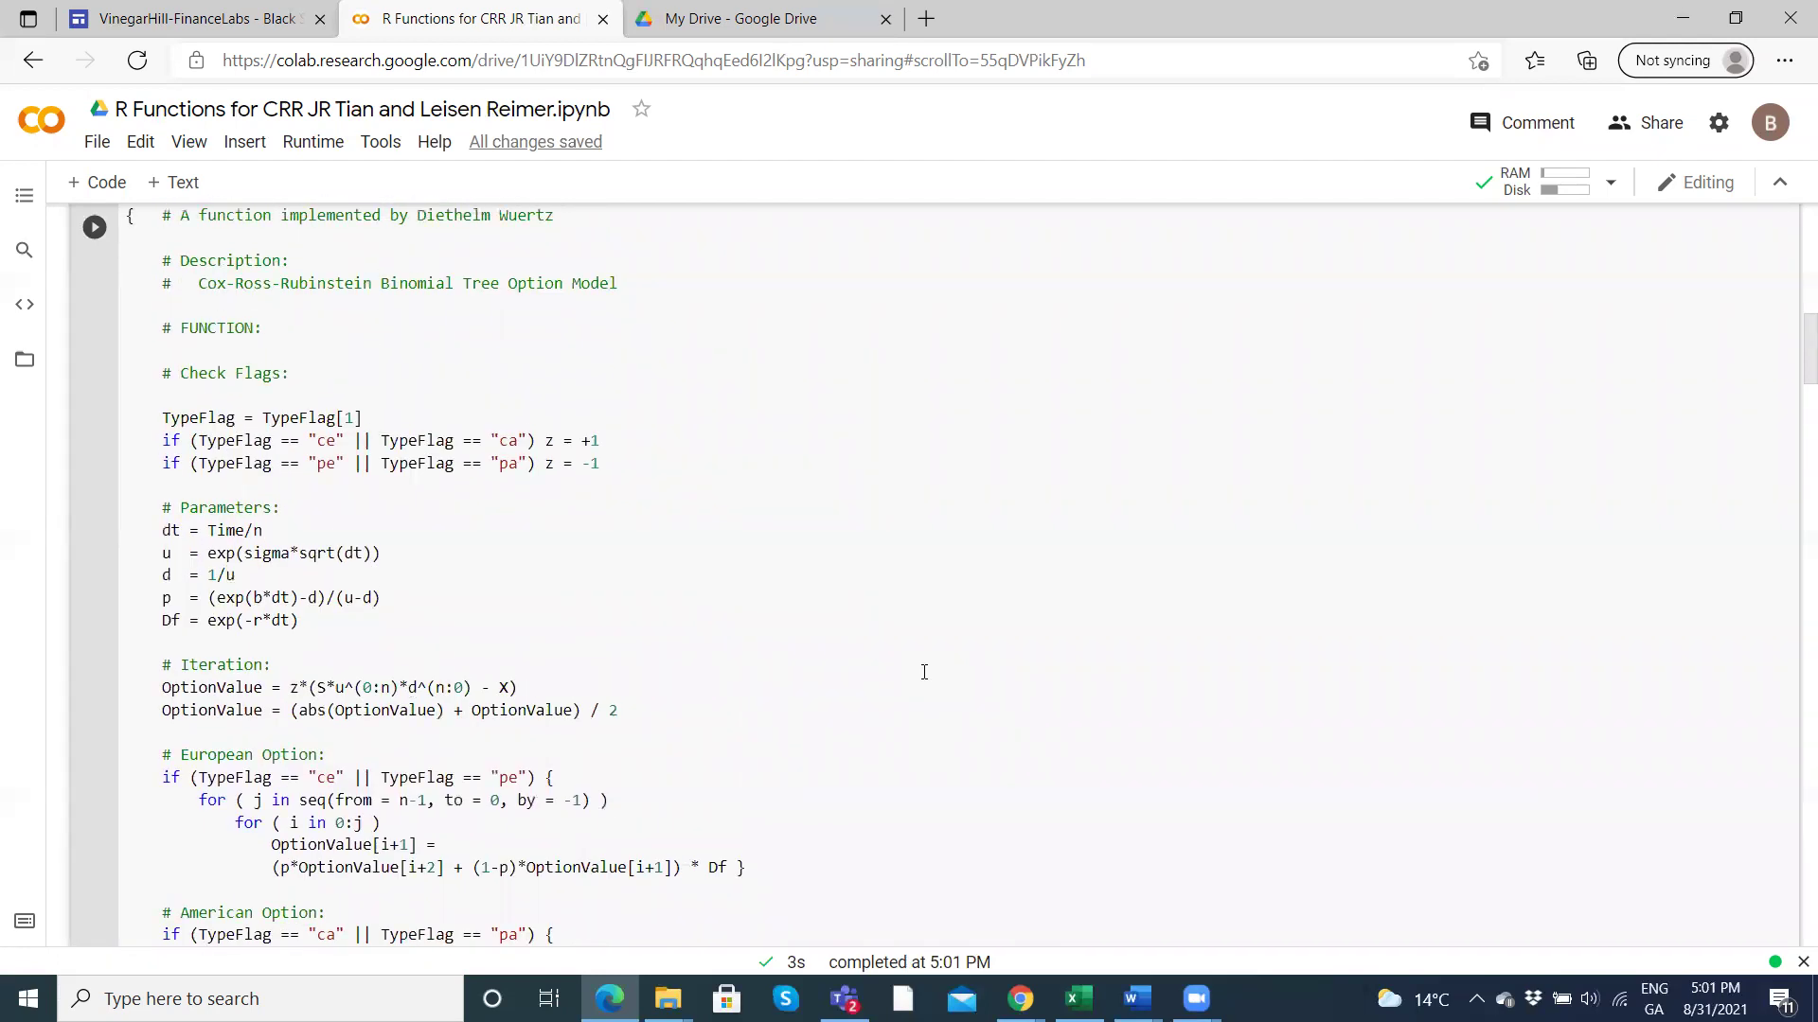
{"action": "scroll", "coordinate": [924, 671], "scroll_direction": "up", "scroll_amount": 2}
{"action": "scroll", "coordinate": [621, 426], "scroll_direction": "up", "scroll_amount": 5}
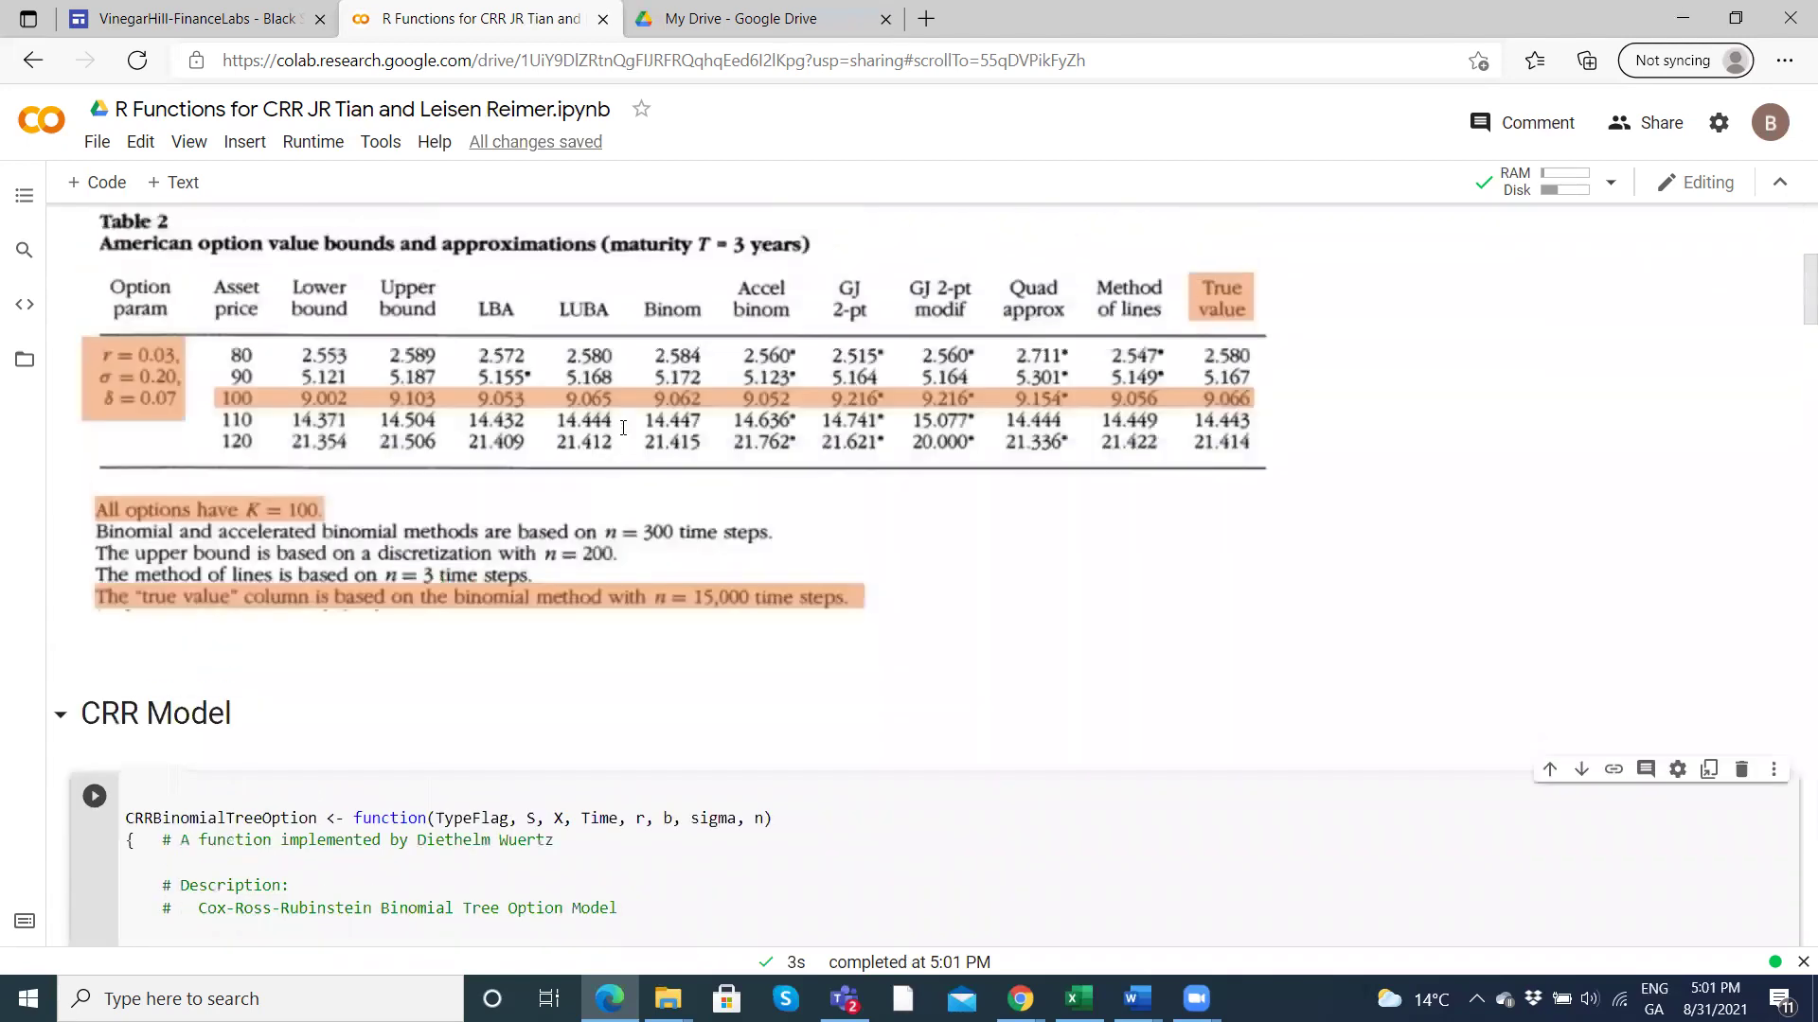
{"action": "scroll", "coordinate": [428, 306], "scroll_direction": "up", "scroll_amount": 5}
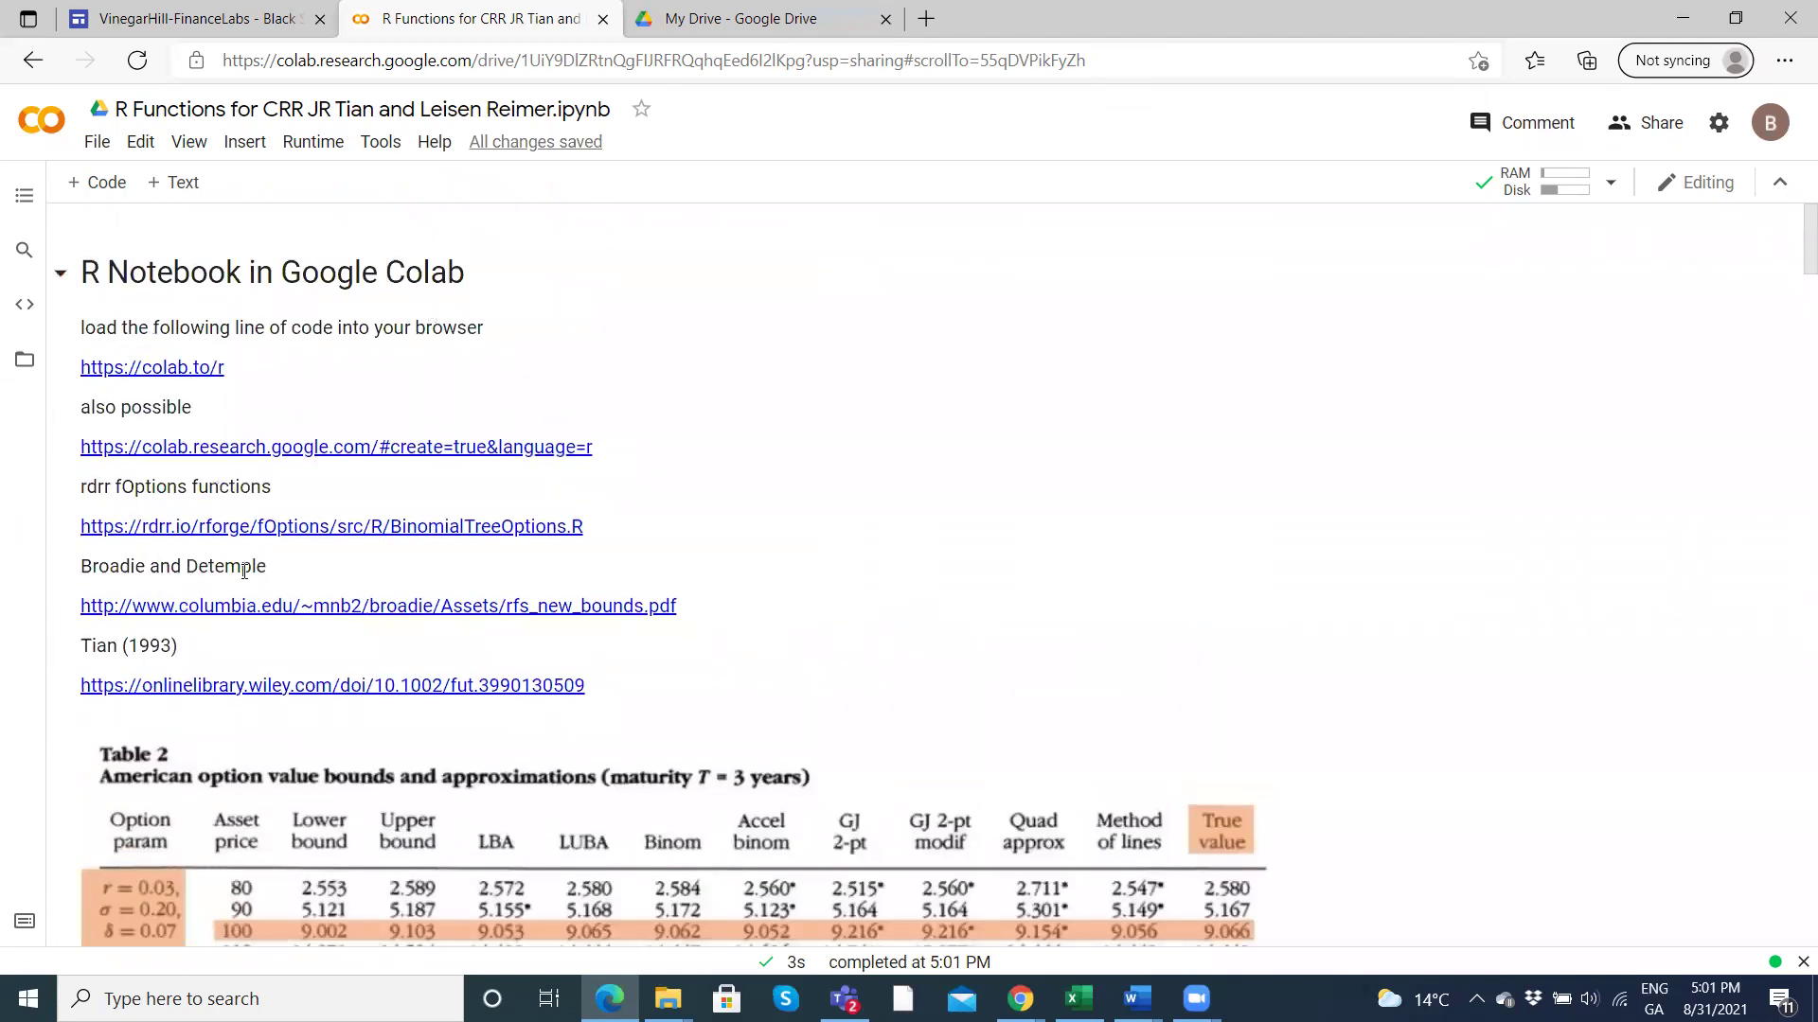
{"action": "scroll", "coordinate": [492, 625], "scroll_direction": "down", "scroll_amount": 5}
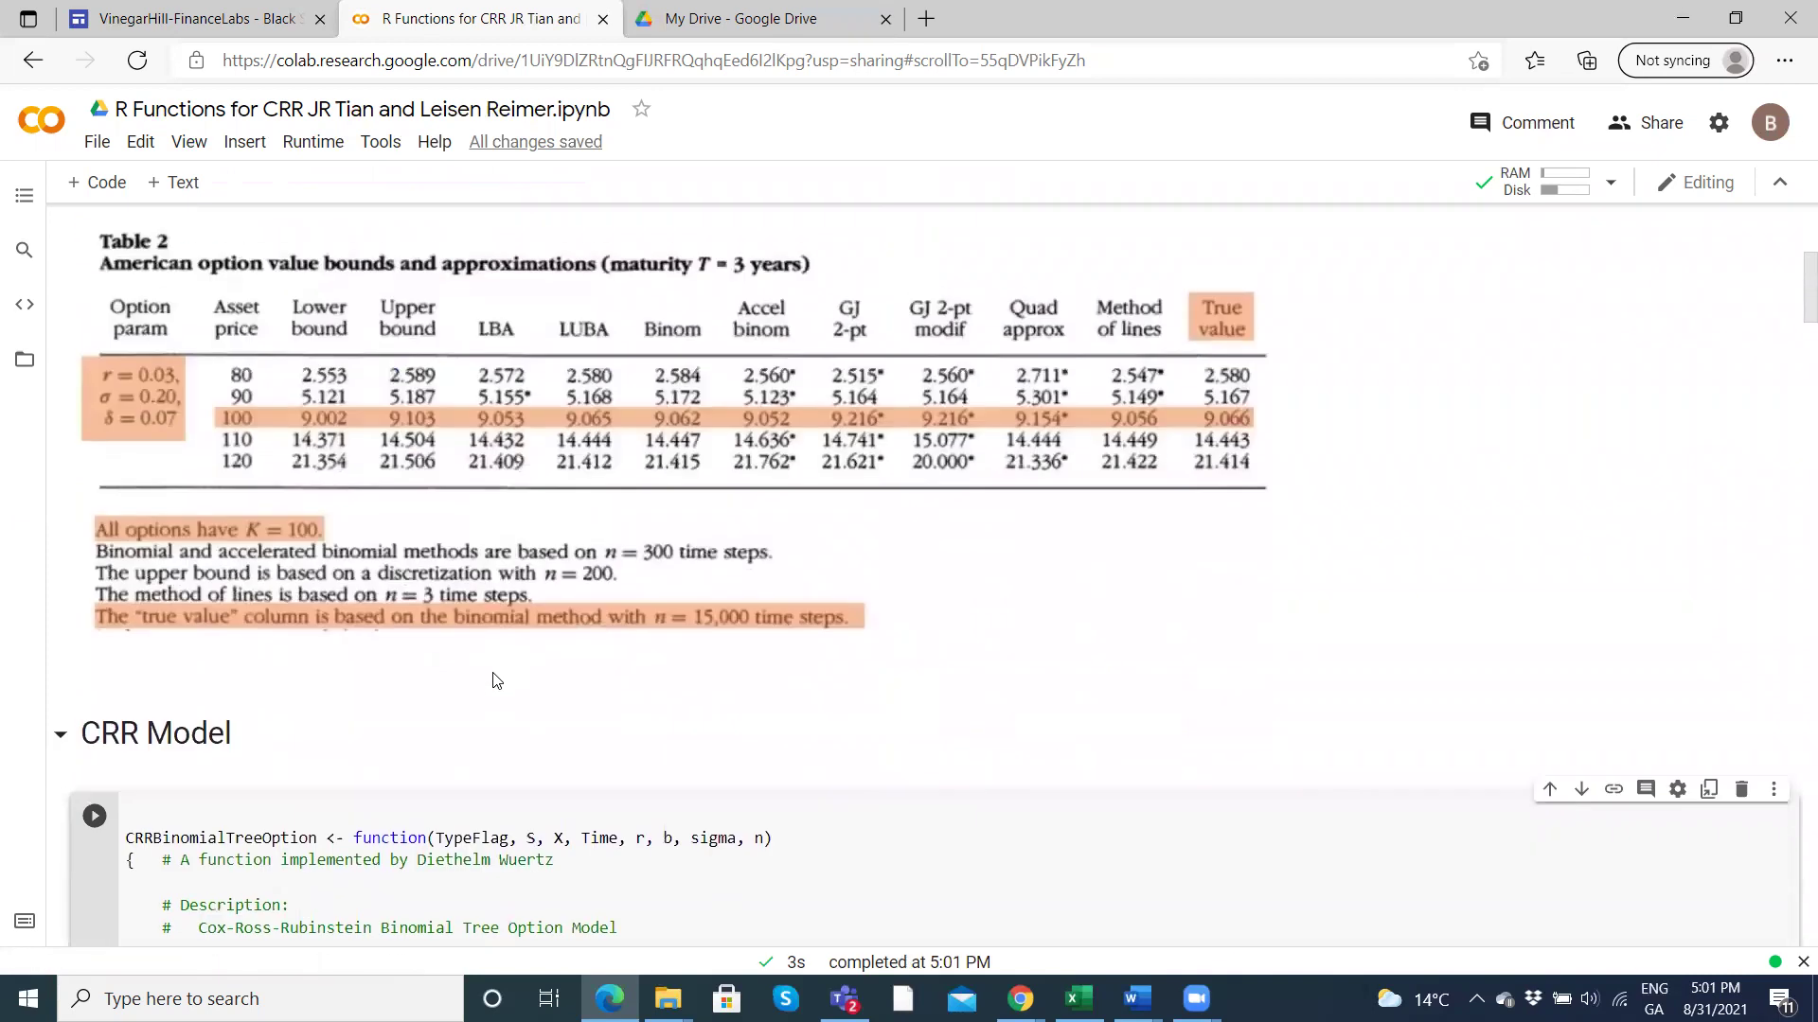
{"action": "scroll", "coordinate": [492, 680], "scroll_direction": "down", "scroll_amount": 4}
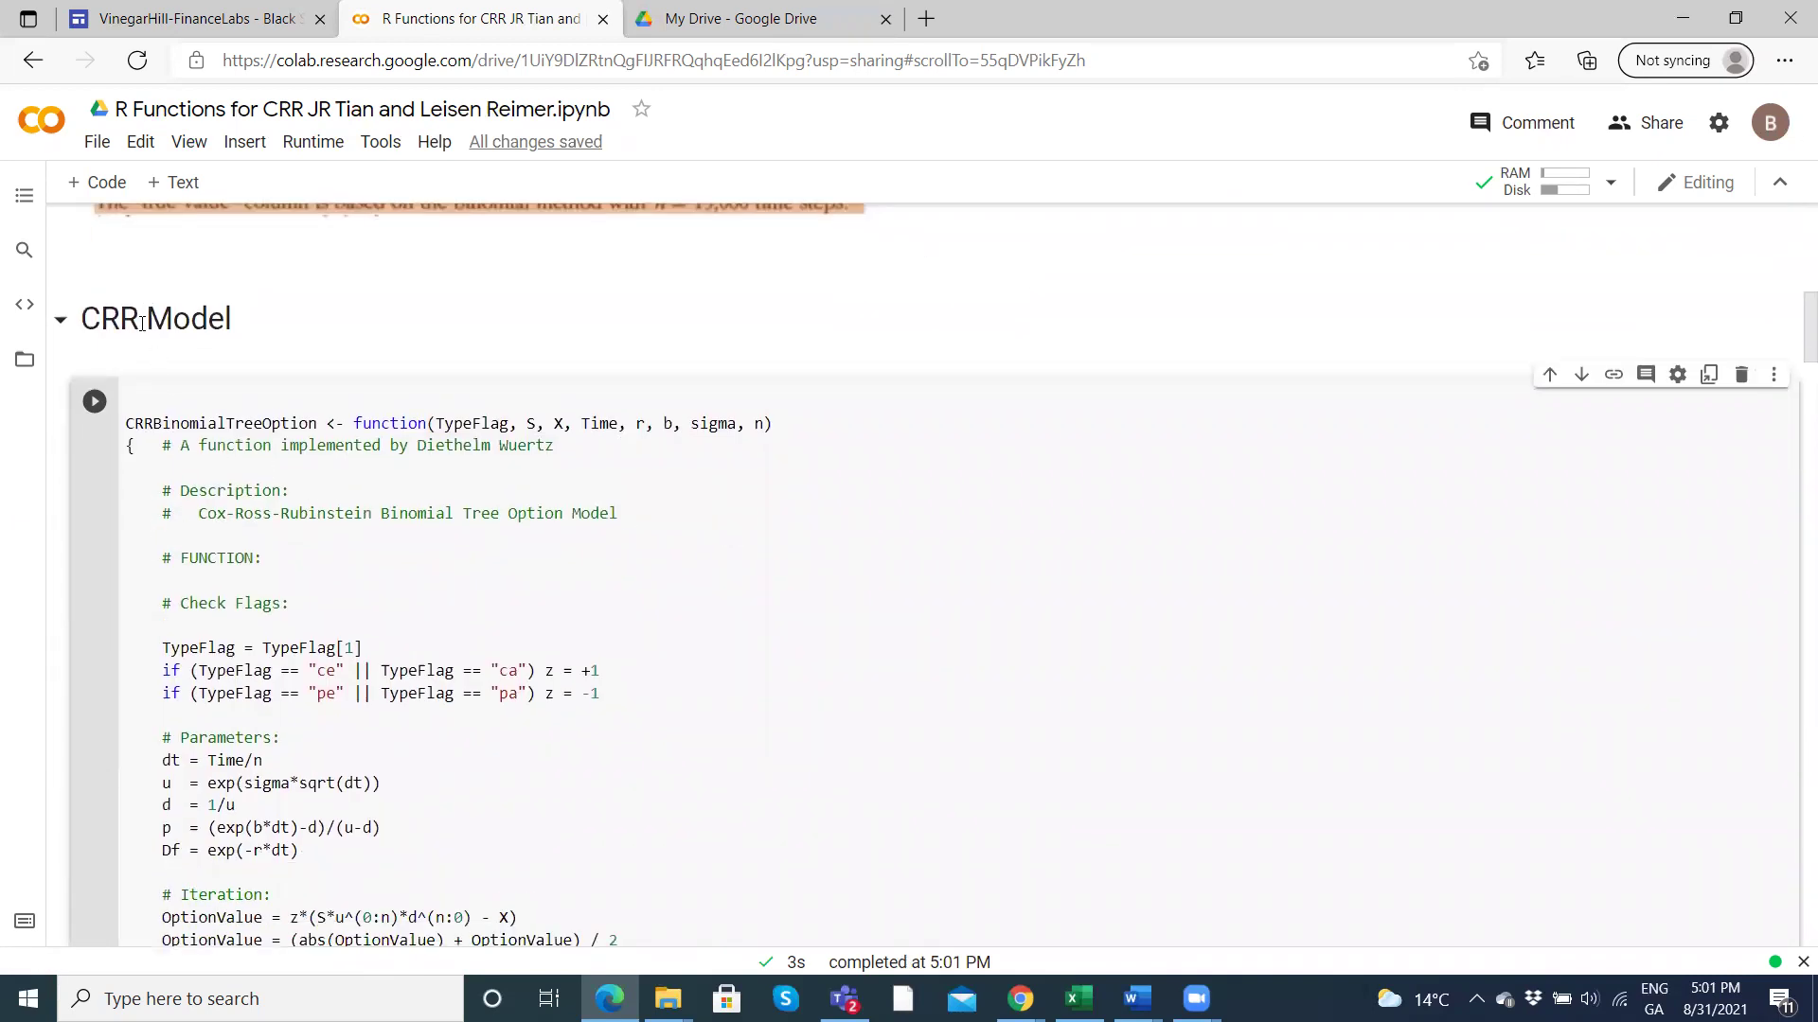
Examine how the Tian Model and JRBinomialTreeOption functions define their u, d and p parameters and their example calls.
{"action": "scroll", "coordinate": [142, 324], "scroll_direction": "down", "scroll_amount": 14}
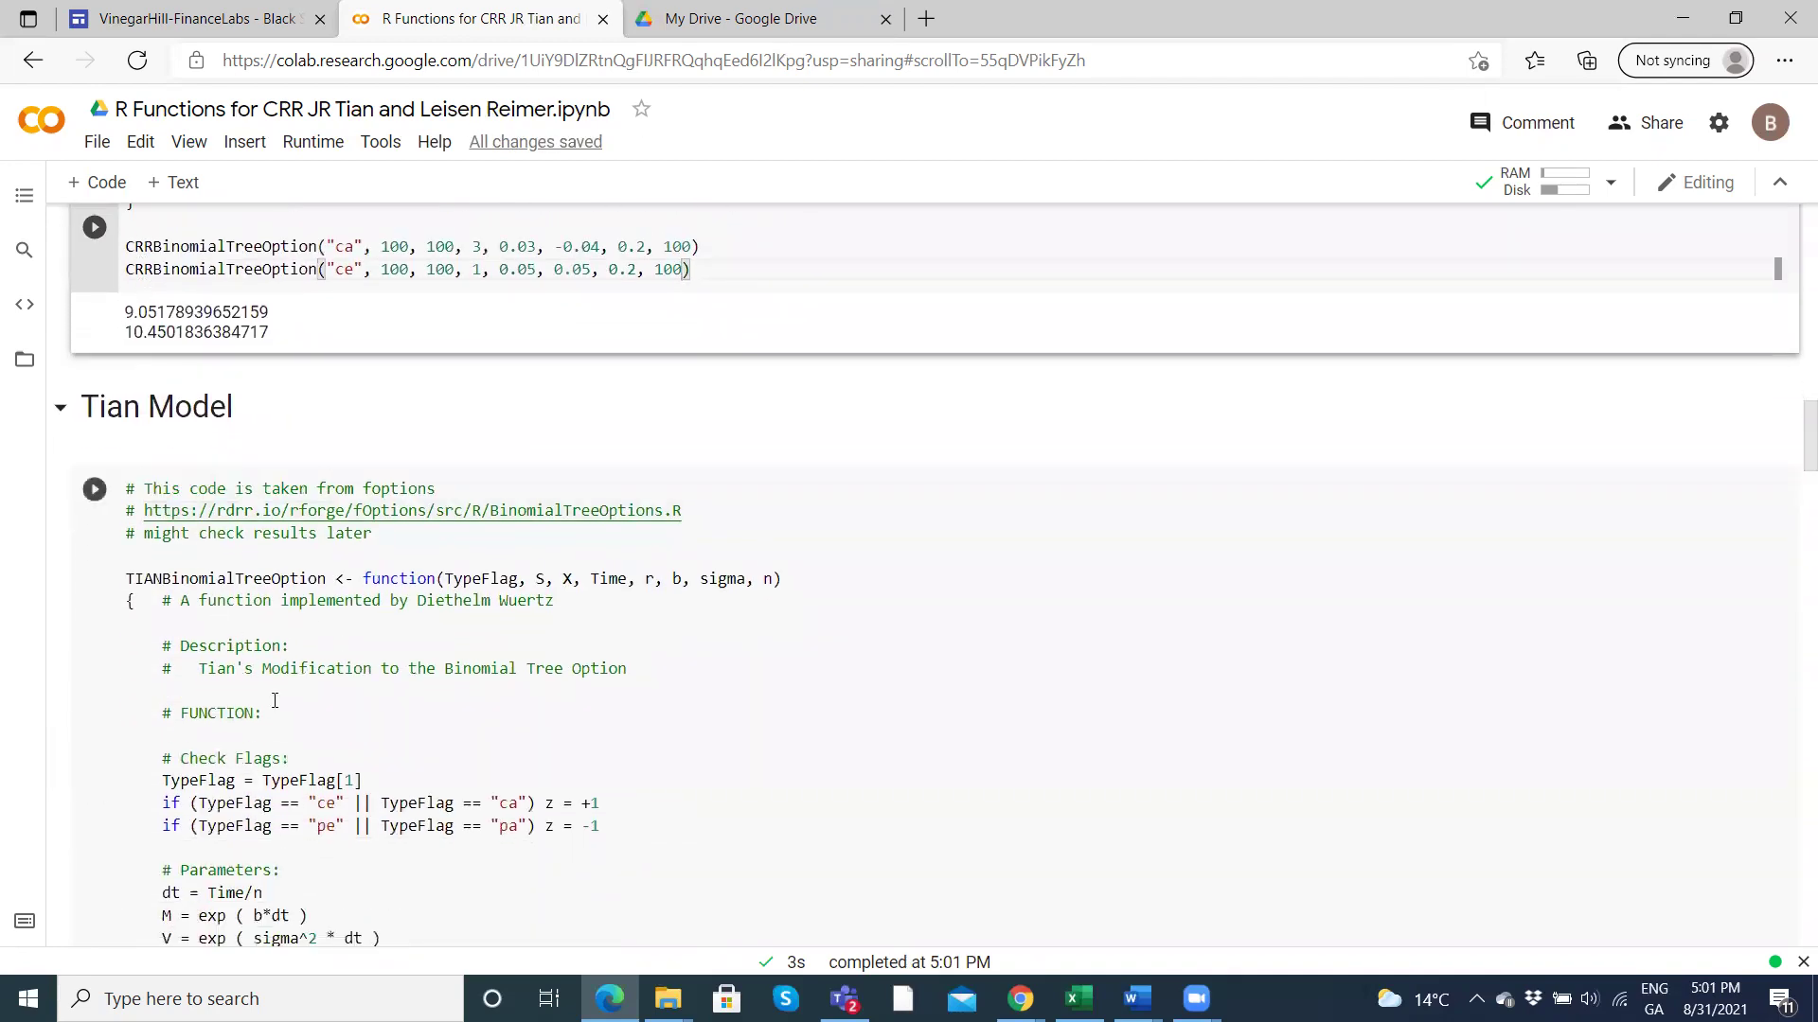
{"action": "scroll", "coordinate": [176, 509], "scroll_direction": "down", "scroll_amount": 7}
{"action": "scroll", "coordinate": [288, 741], "scroll_direction": "down", "scroll_amount": 3}
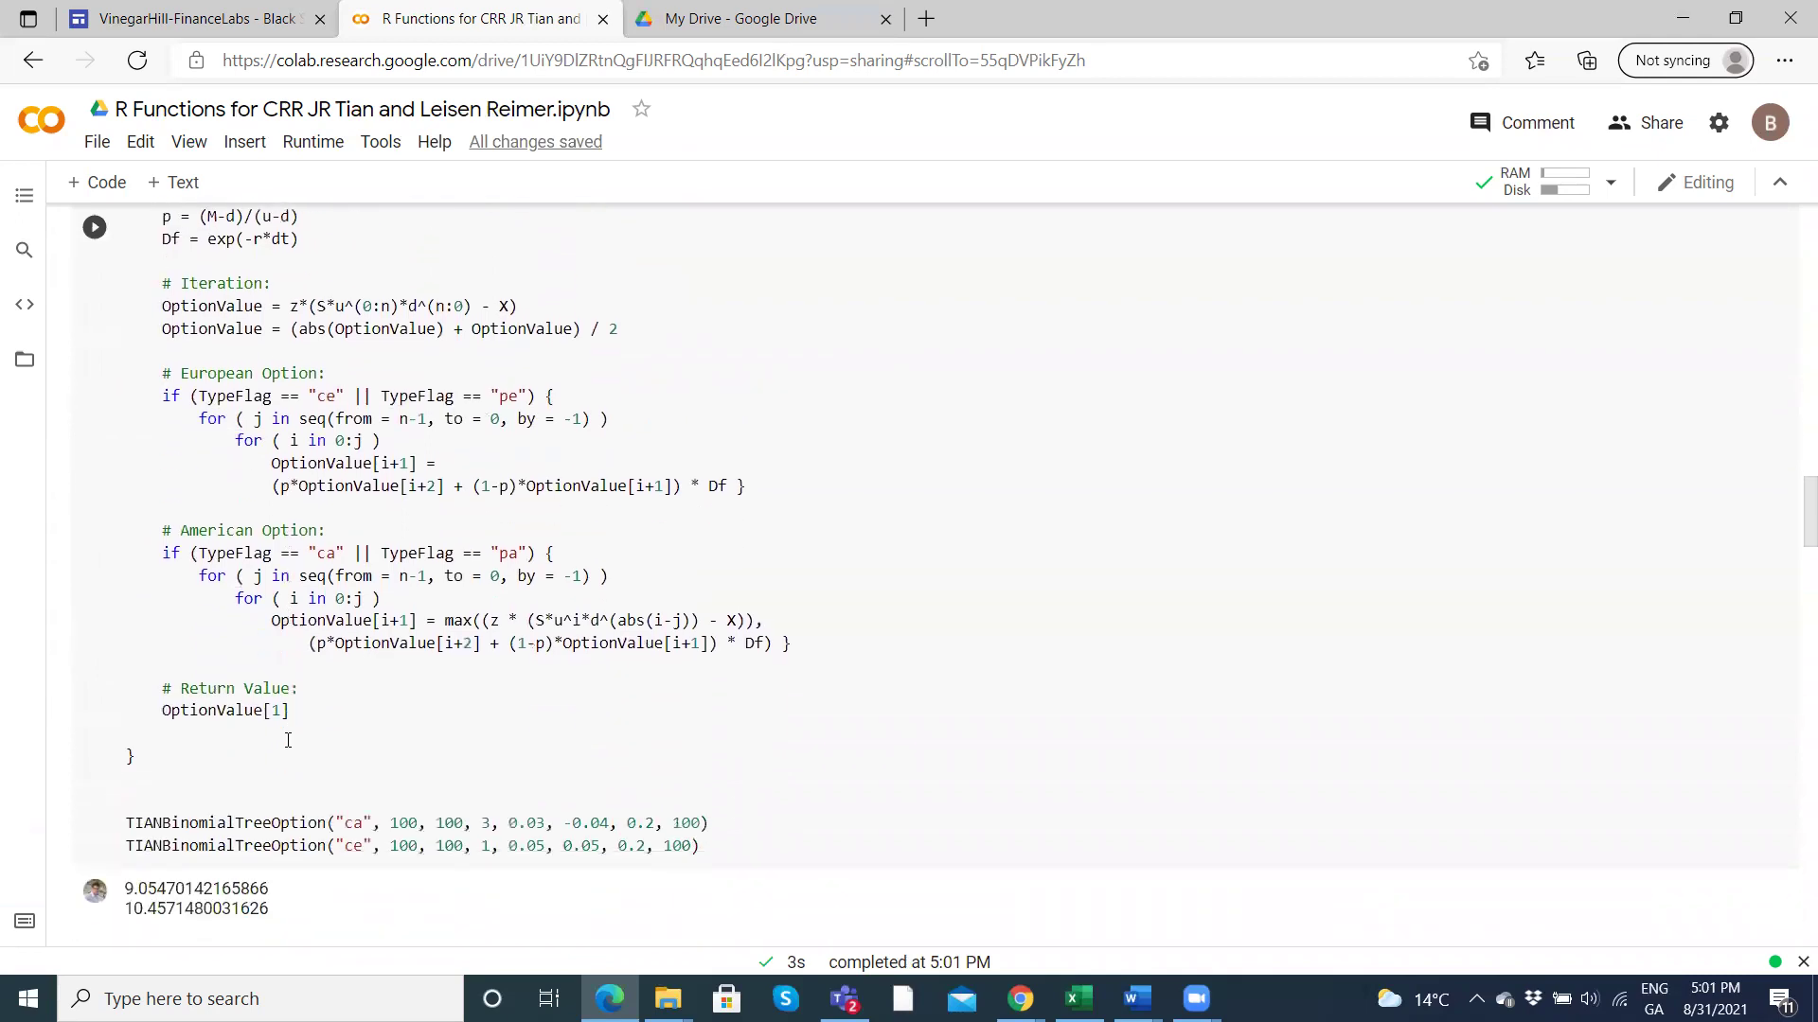
{"action": "scroll", "coordinate": [288, 742], "scroll_direction": "up", "scroll_amount": 7}
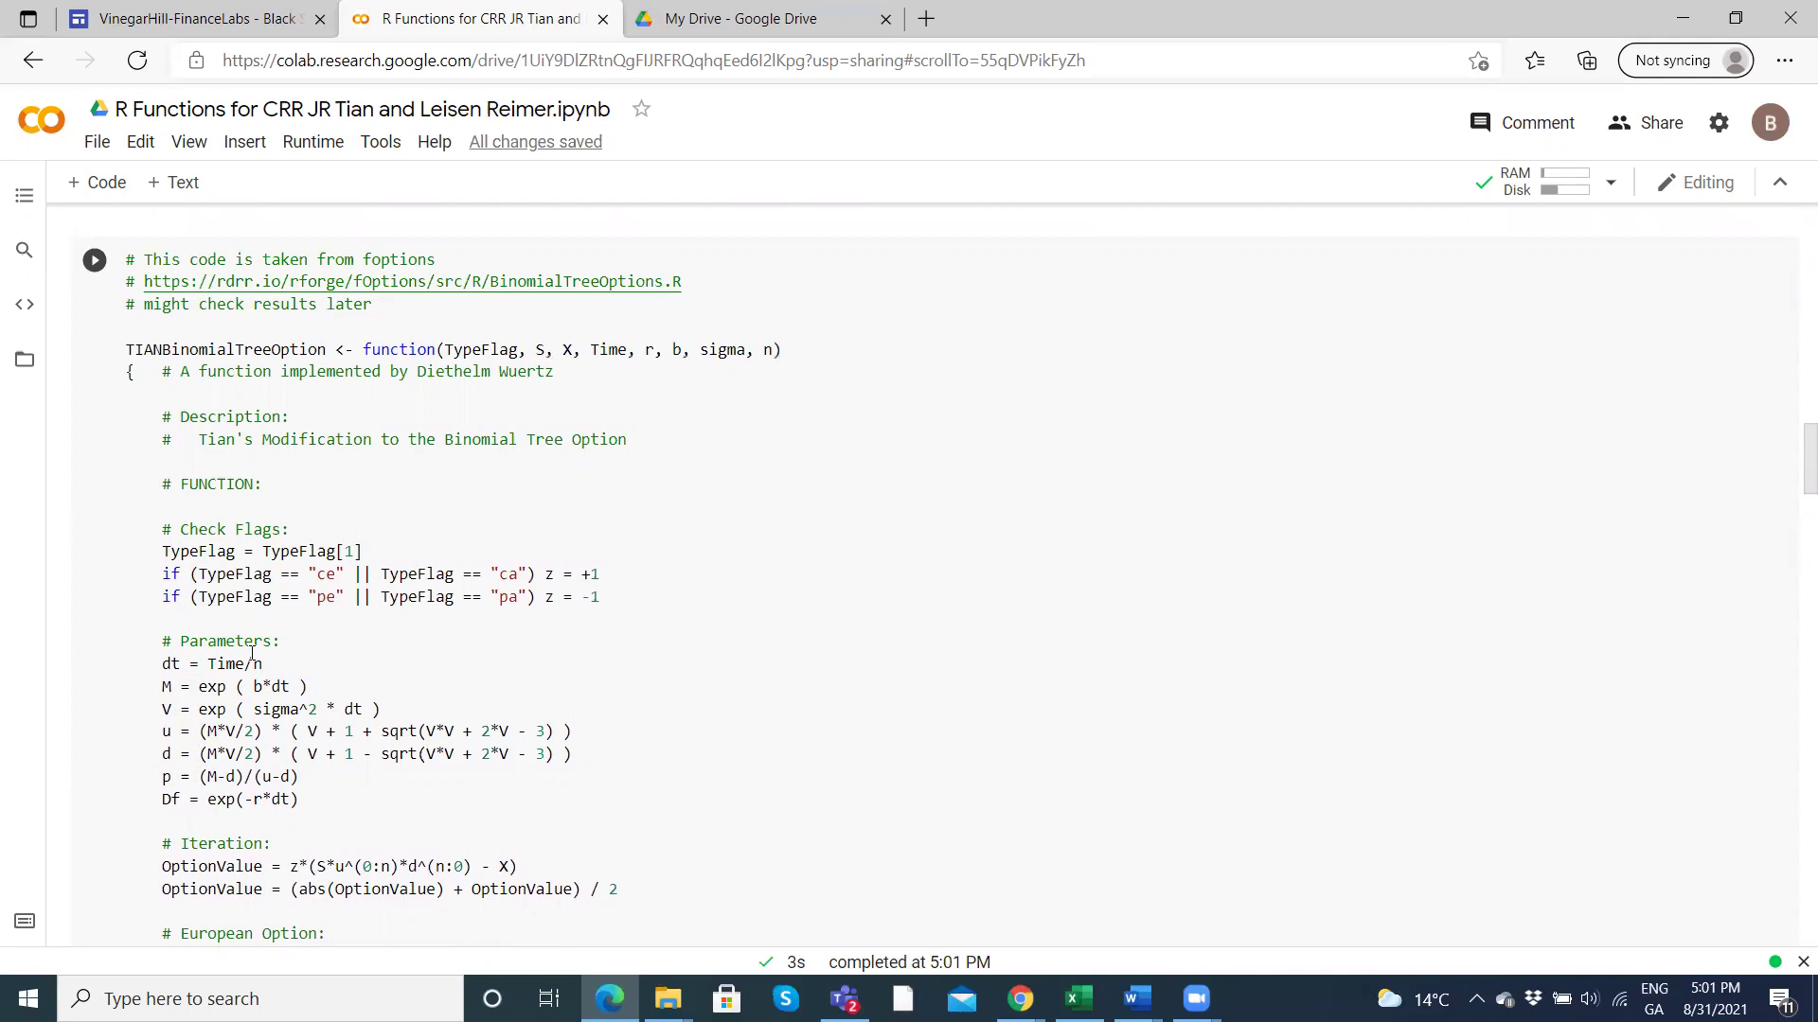
{"action": "scroll", "coordinate": [252, 652], "scroll_direction": "up", "scroll_amount": 5}
{"action": "scroll", "coordinate": [252, 653], "scroll_direction": "down", "scroll_amount": 4}
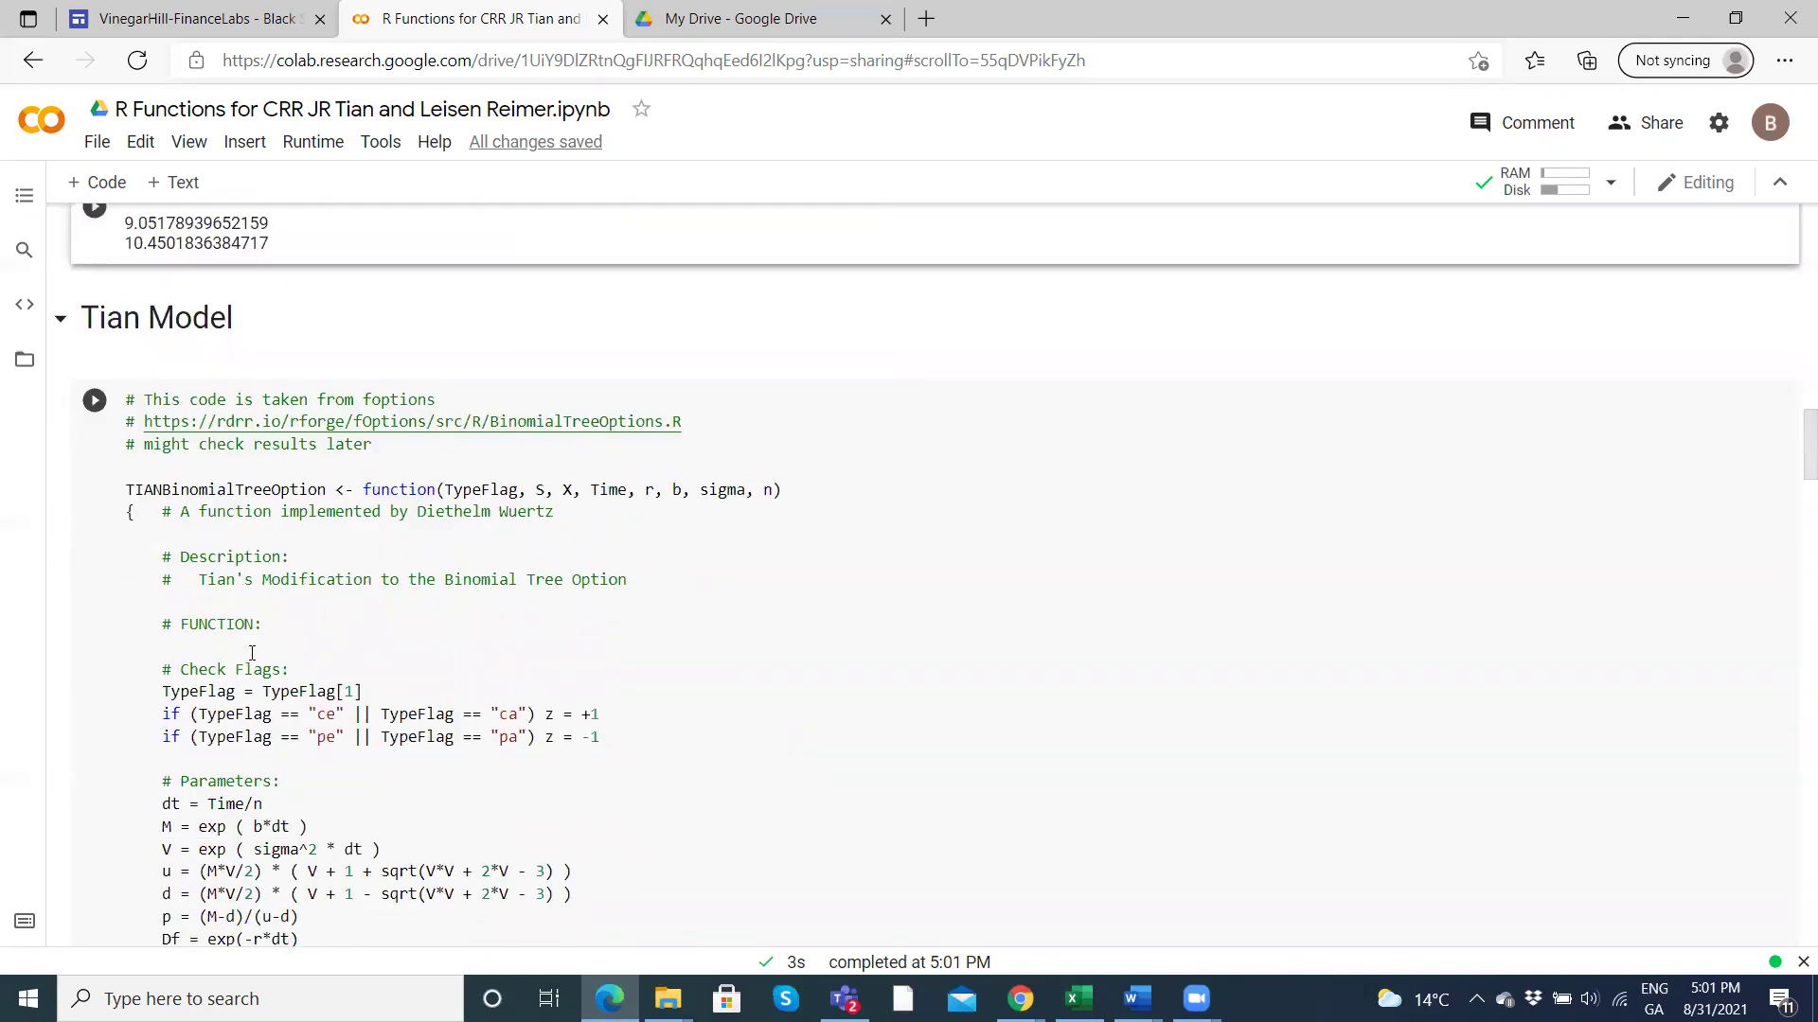
{"action": "scroll", "coordinate": [252, 652], "scroll_direction": "down", "scroll_amount": 13}
{"action": "scroll", "coordinate": [252, 653], "scroll_direction": "down", "scroll_amount": 4}
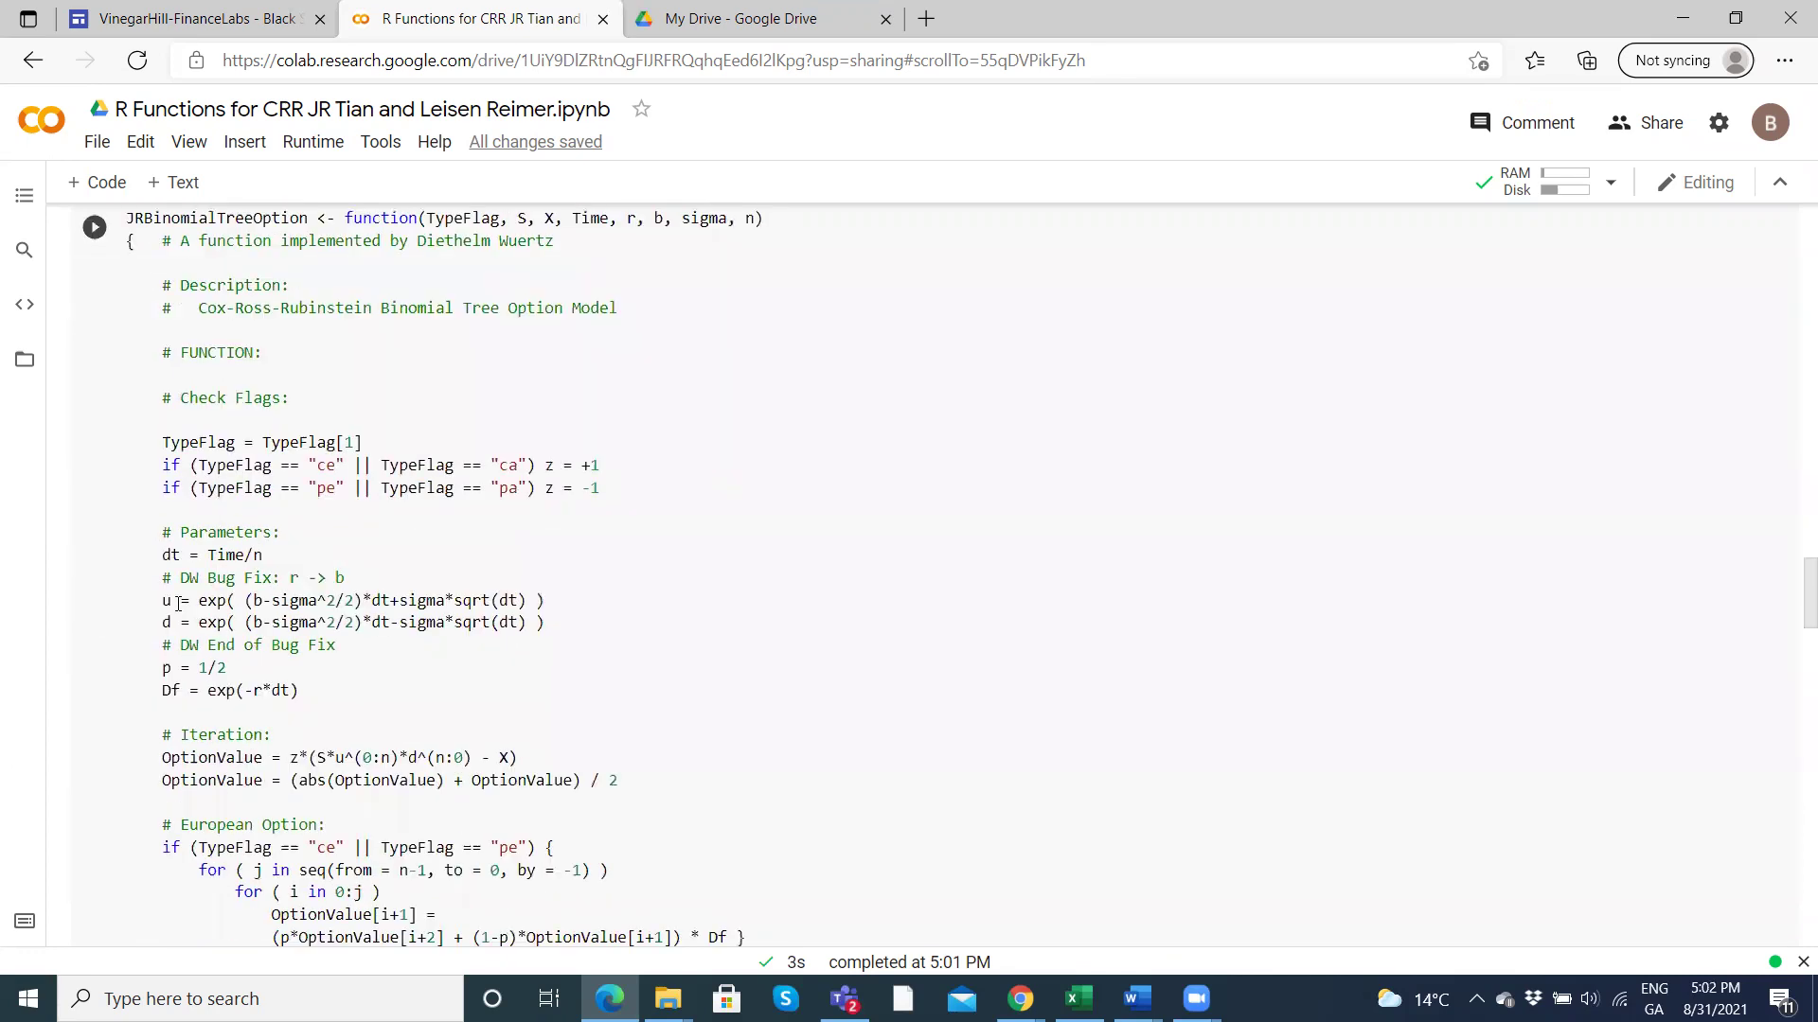
{"action": "scroll", "coordinate": [242, 663], "scroll_direction": "down", "scroll_amount": 2}
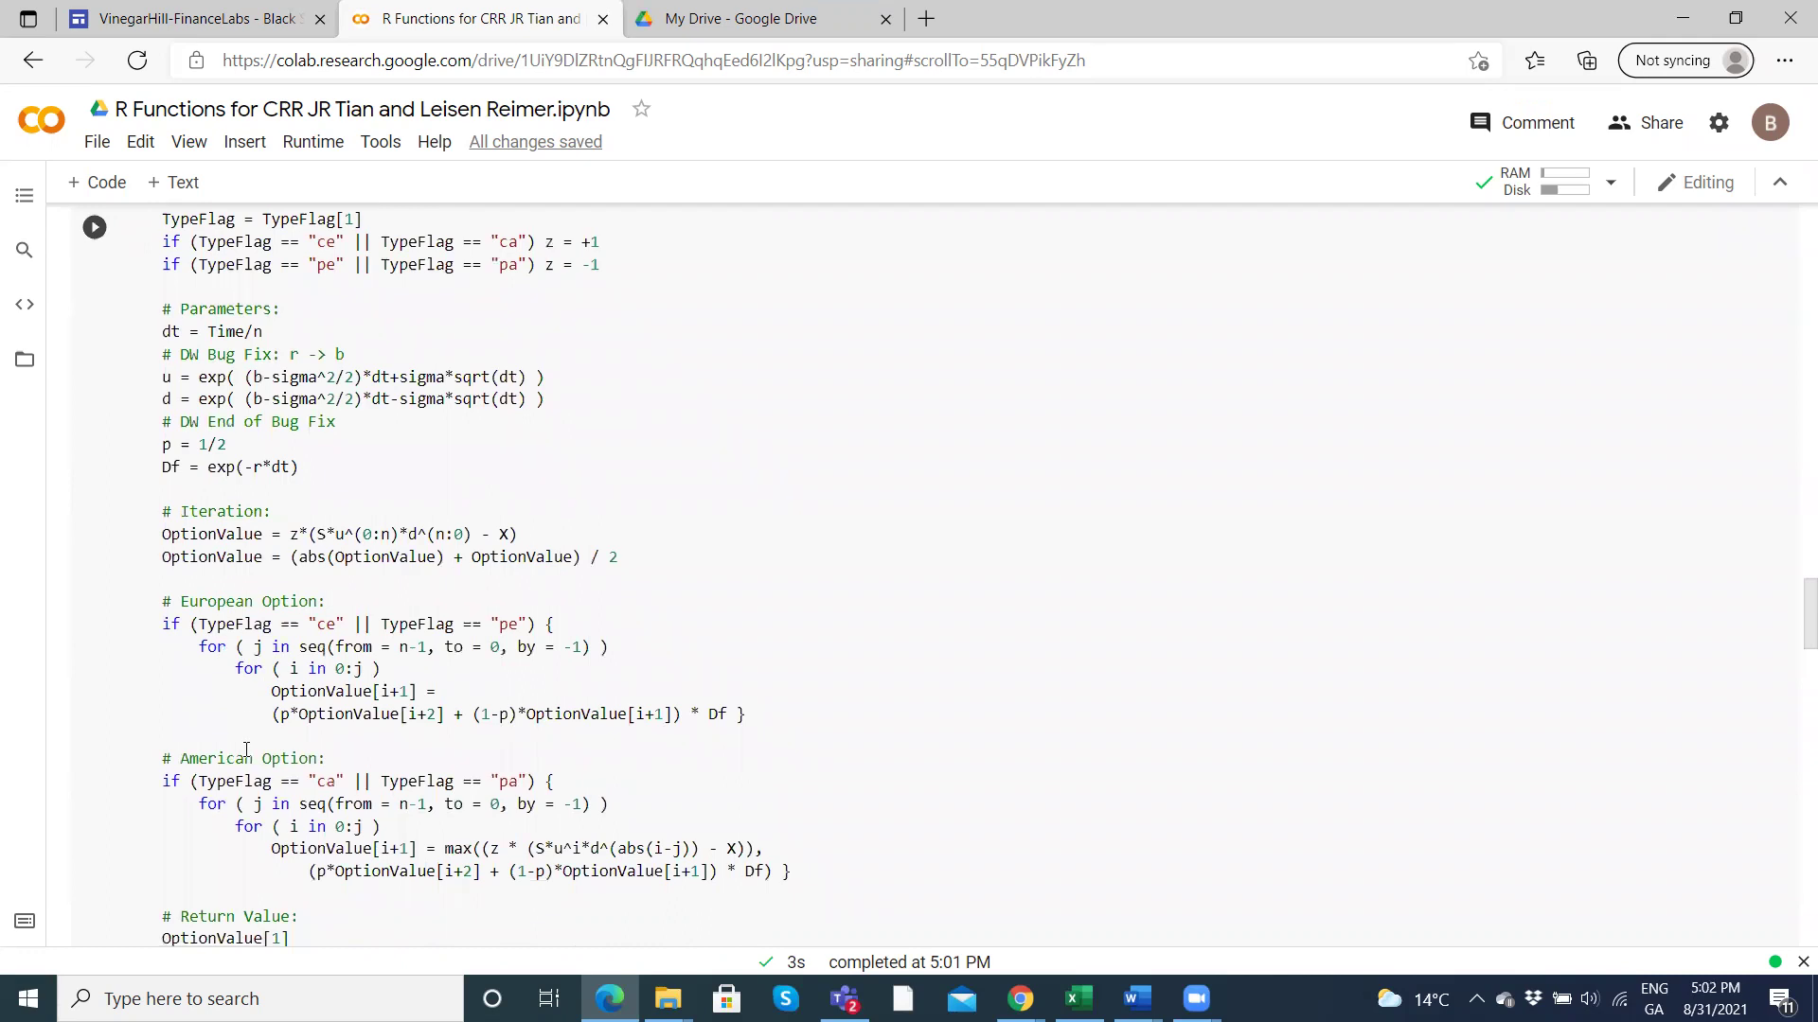
{"action": "scroll", "coordinate": [273, 649], "scroll_direction": "up", "scroll_amount": 2}
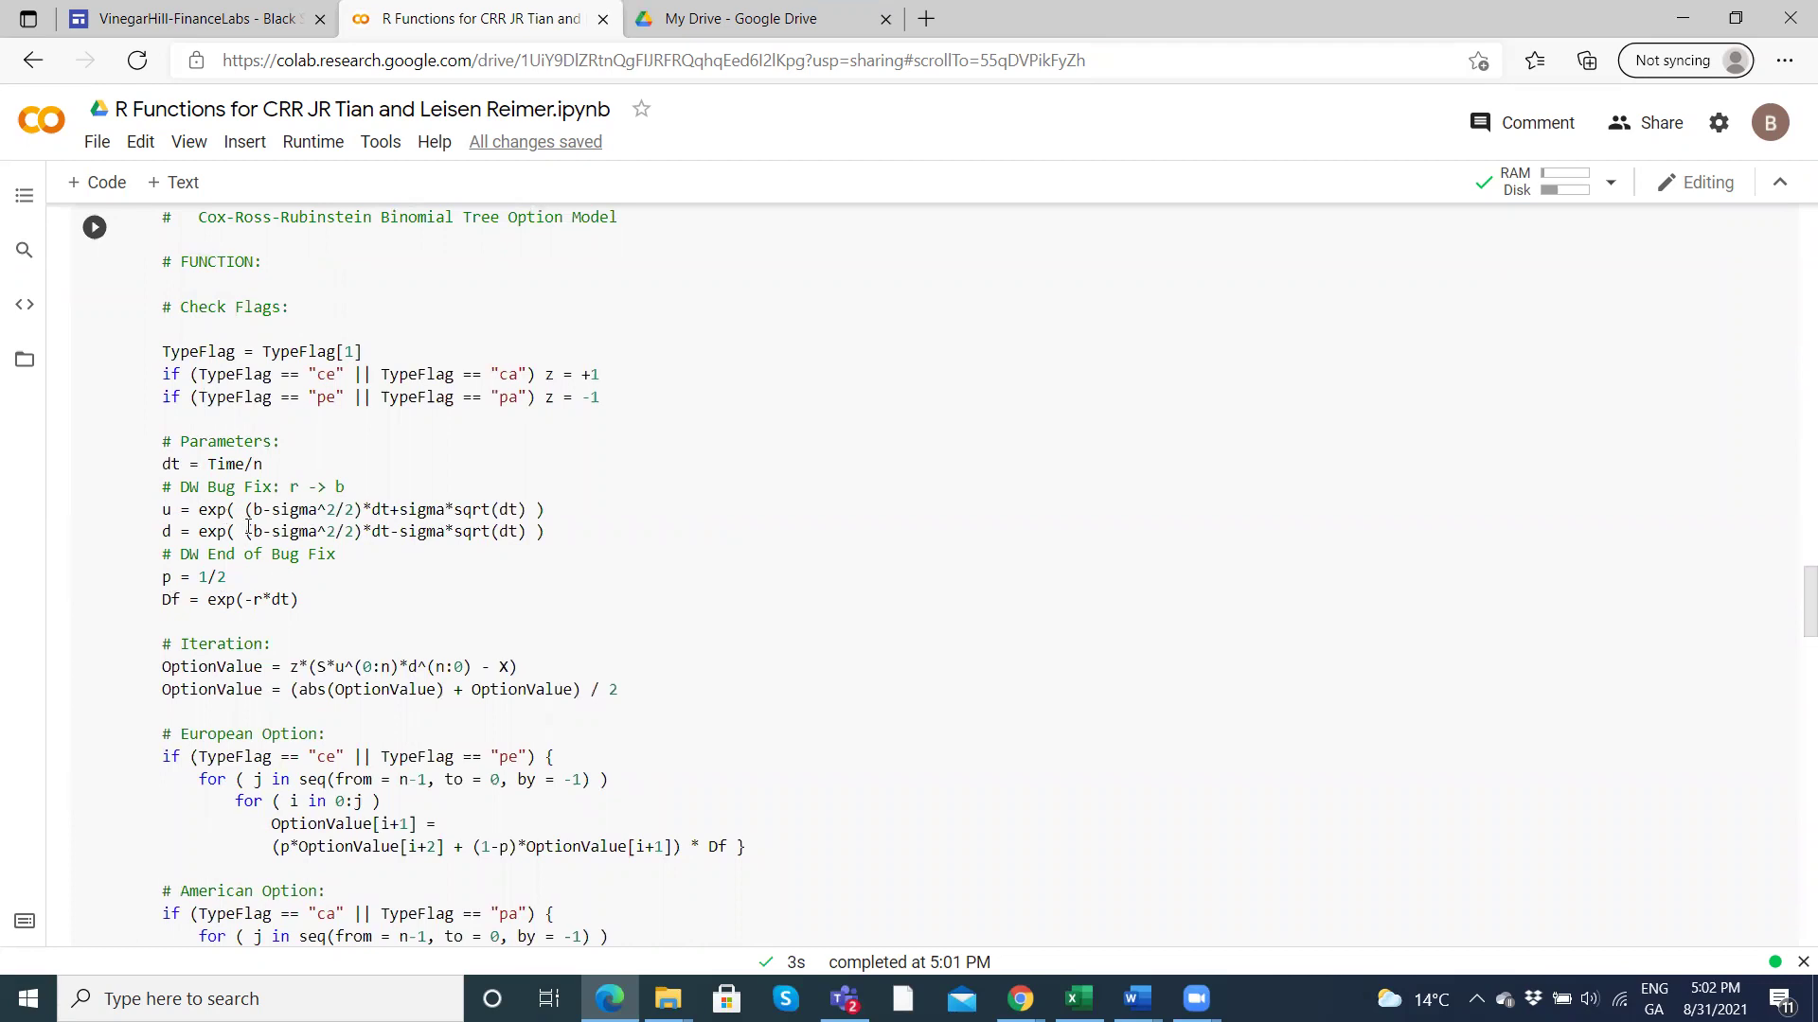
Examine the Leisen Reimer function's parameters and example calls along with the 15,000-step true value note beneath its output.
{"action": "scroll", "coordinate": [248, 527], "scroll_direction": "down", "scroll_amount": 15}
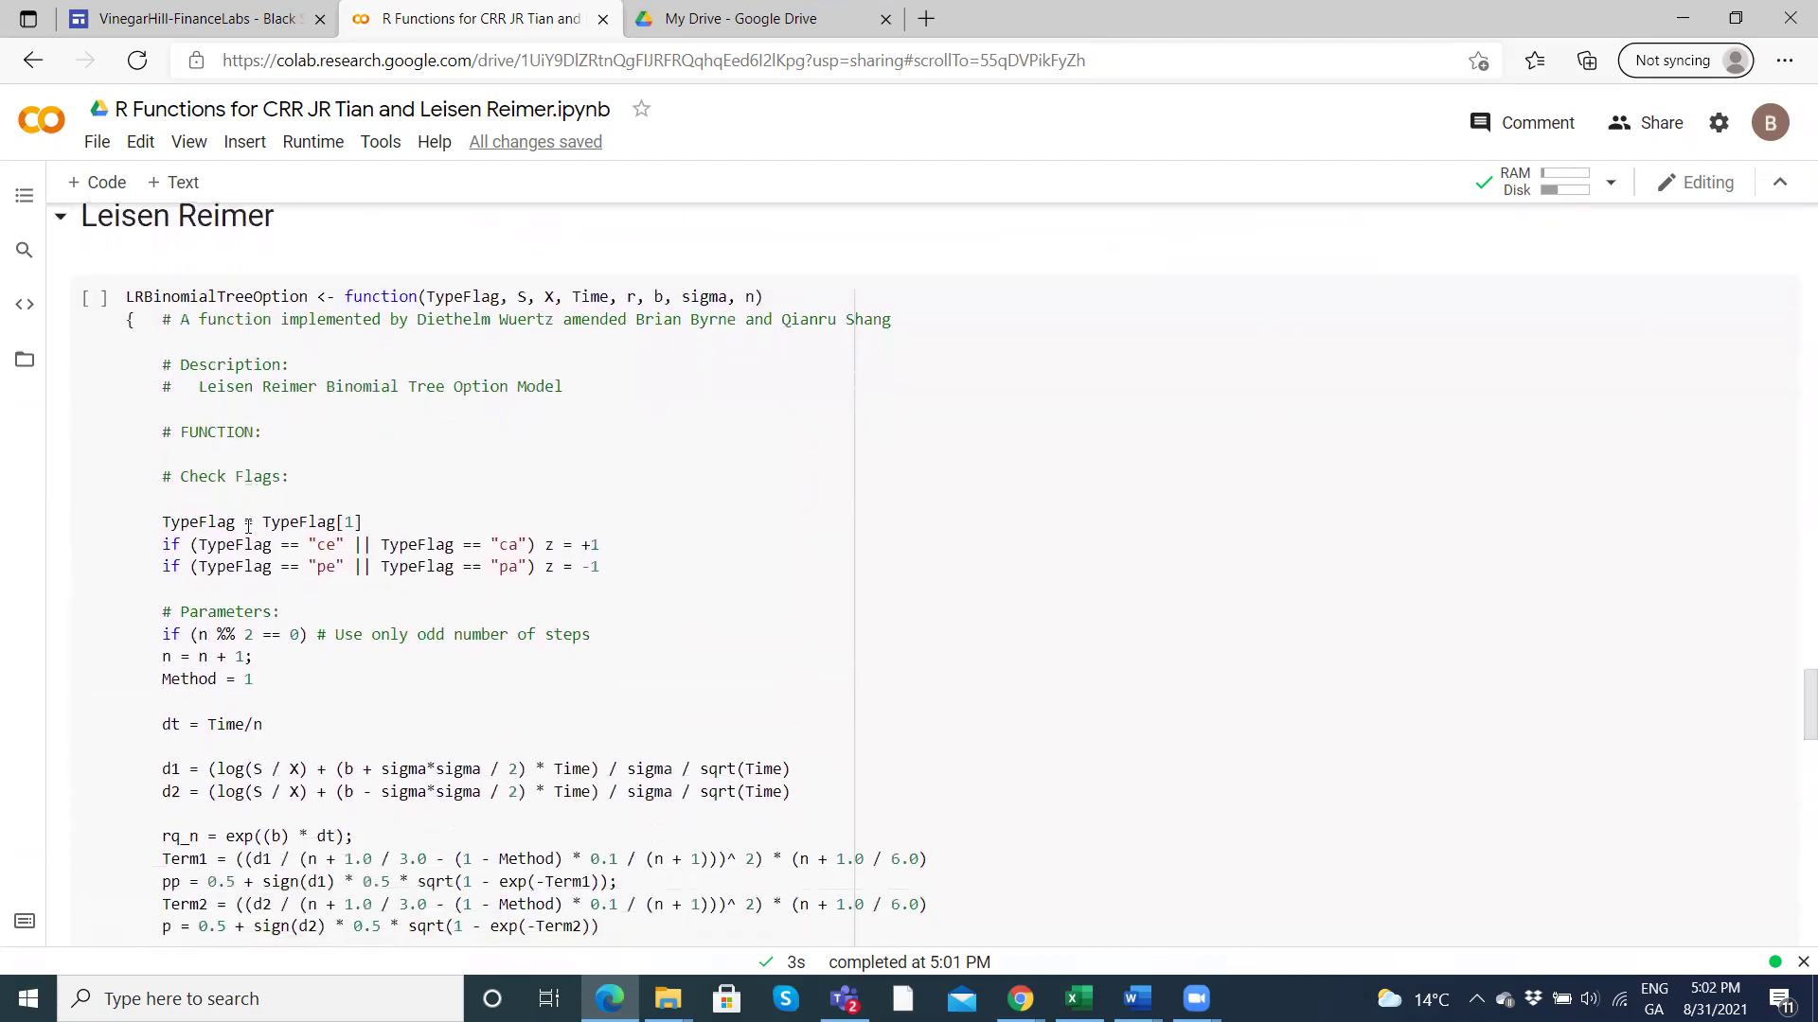
{"action": "scroll", "coordinate": [248, 527], "scroll_direction": "down", "scroll_amount": 1}
{"action": "scroll", "coordinate": [248, 527], "scroll_direction": "up", "scroll_amount": 1}
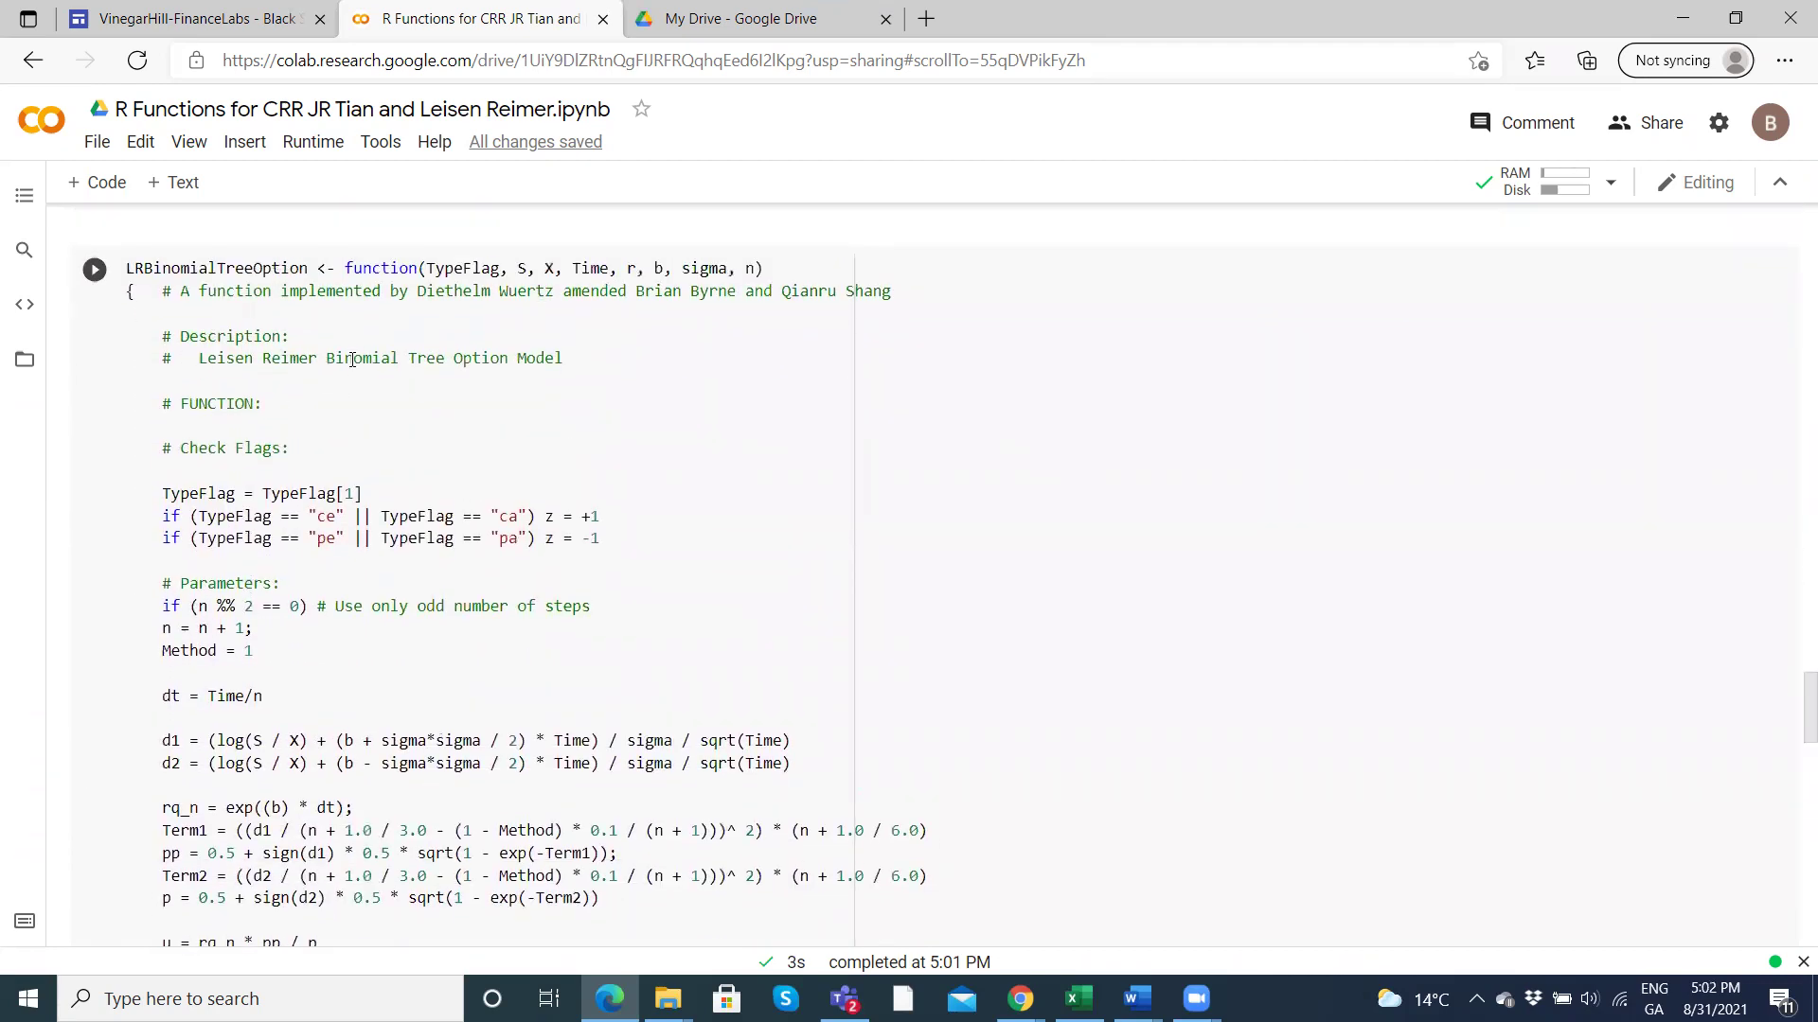
{"action": "scroll", "coordinate": [345, 458], "scroll_direction": "down", "scroll_amount": 10}
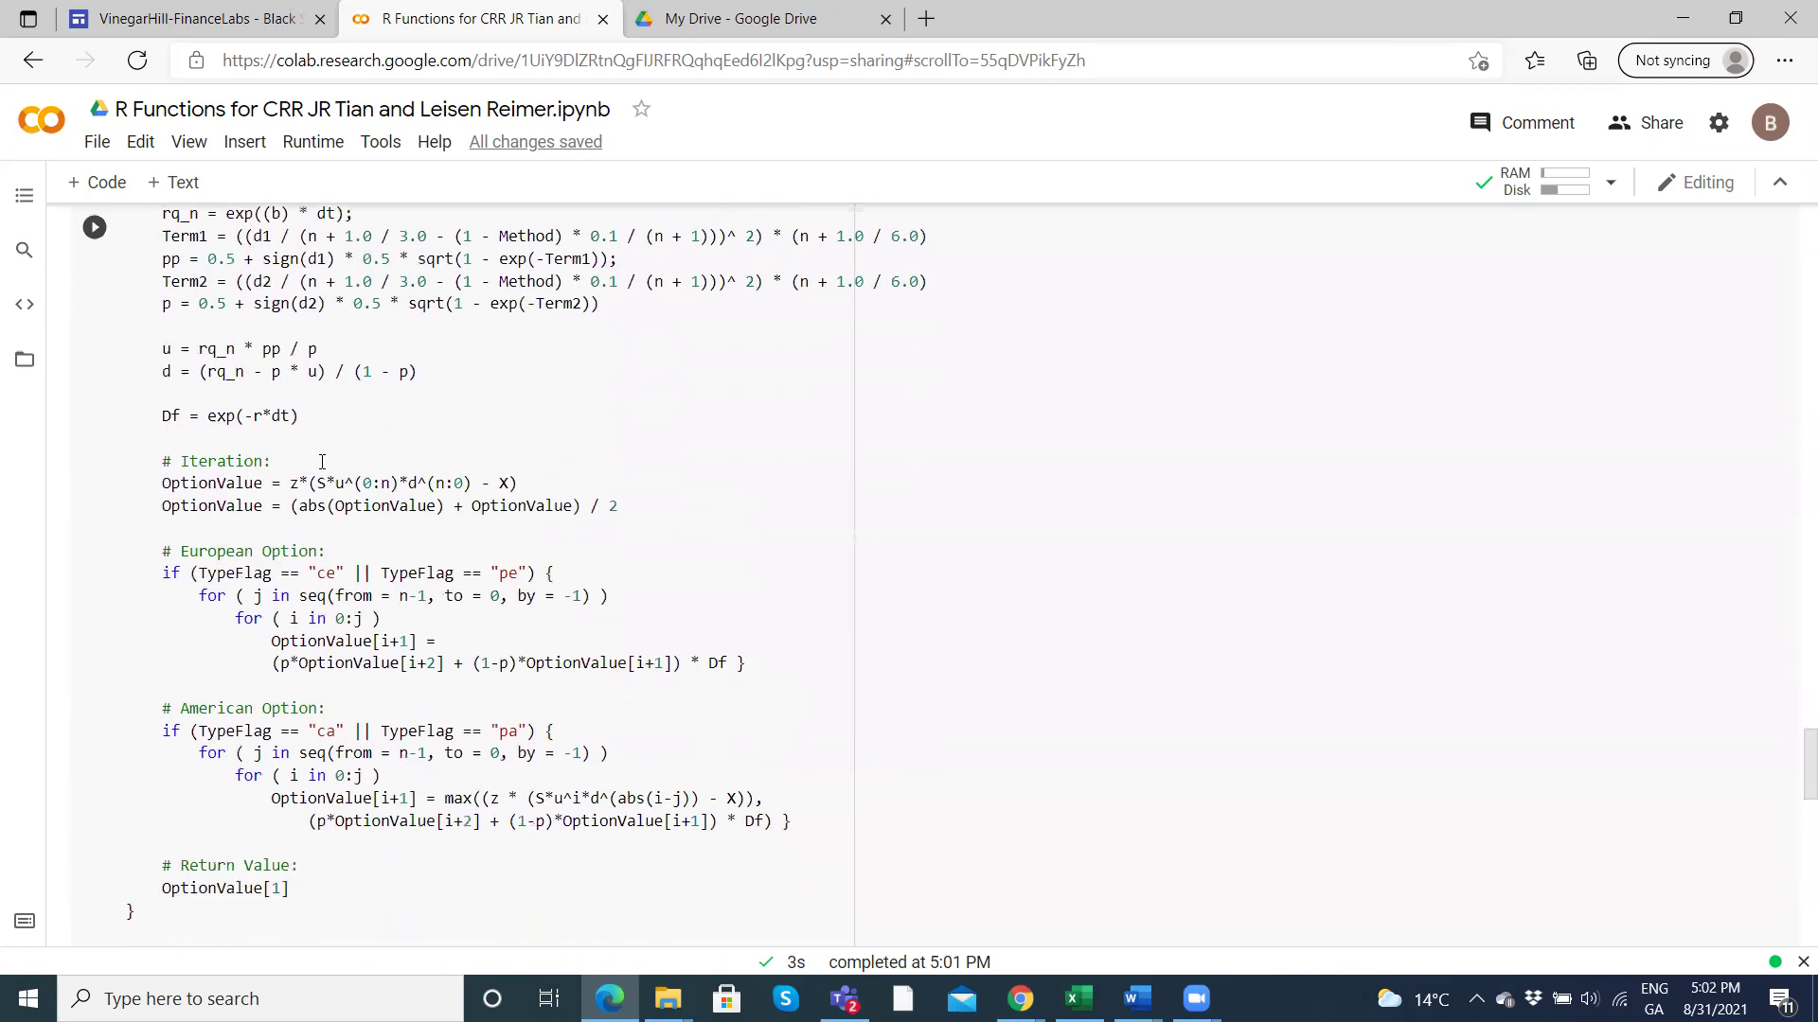
{"action": "scroll", "coordinate": [322, 462], "scroll_direction": "down", "scroll_amount": 3}
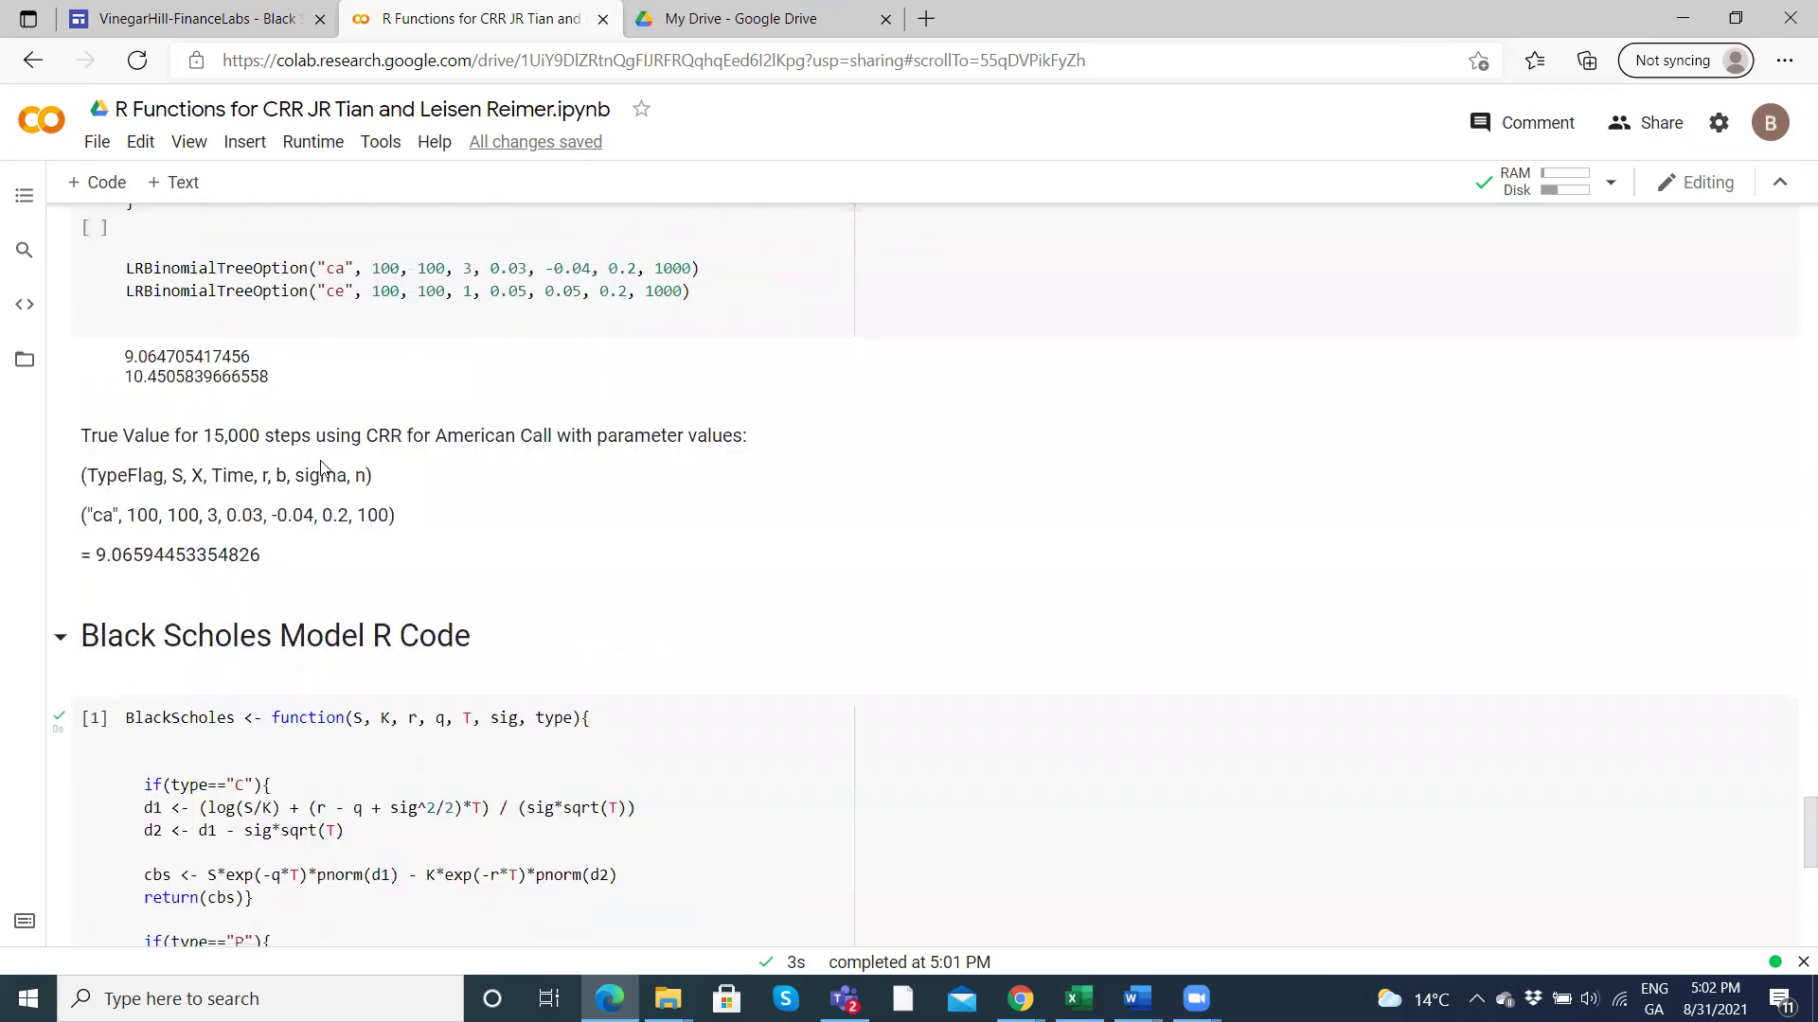
{"action": "scroll", "coordinate": [324, 467], "scroll_direction": "down", "scroll_amount": 2}
{"action": "scroll", "coordinate": [325, 468], "scroll_direction": "up", "scroll_amount": 6}
{"action": "scroll", "coordinate": [322, 462], "scroll_direction": "down", "scroll_amount": 2}
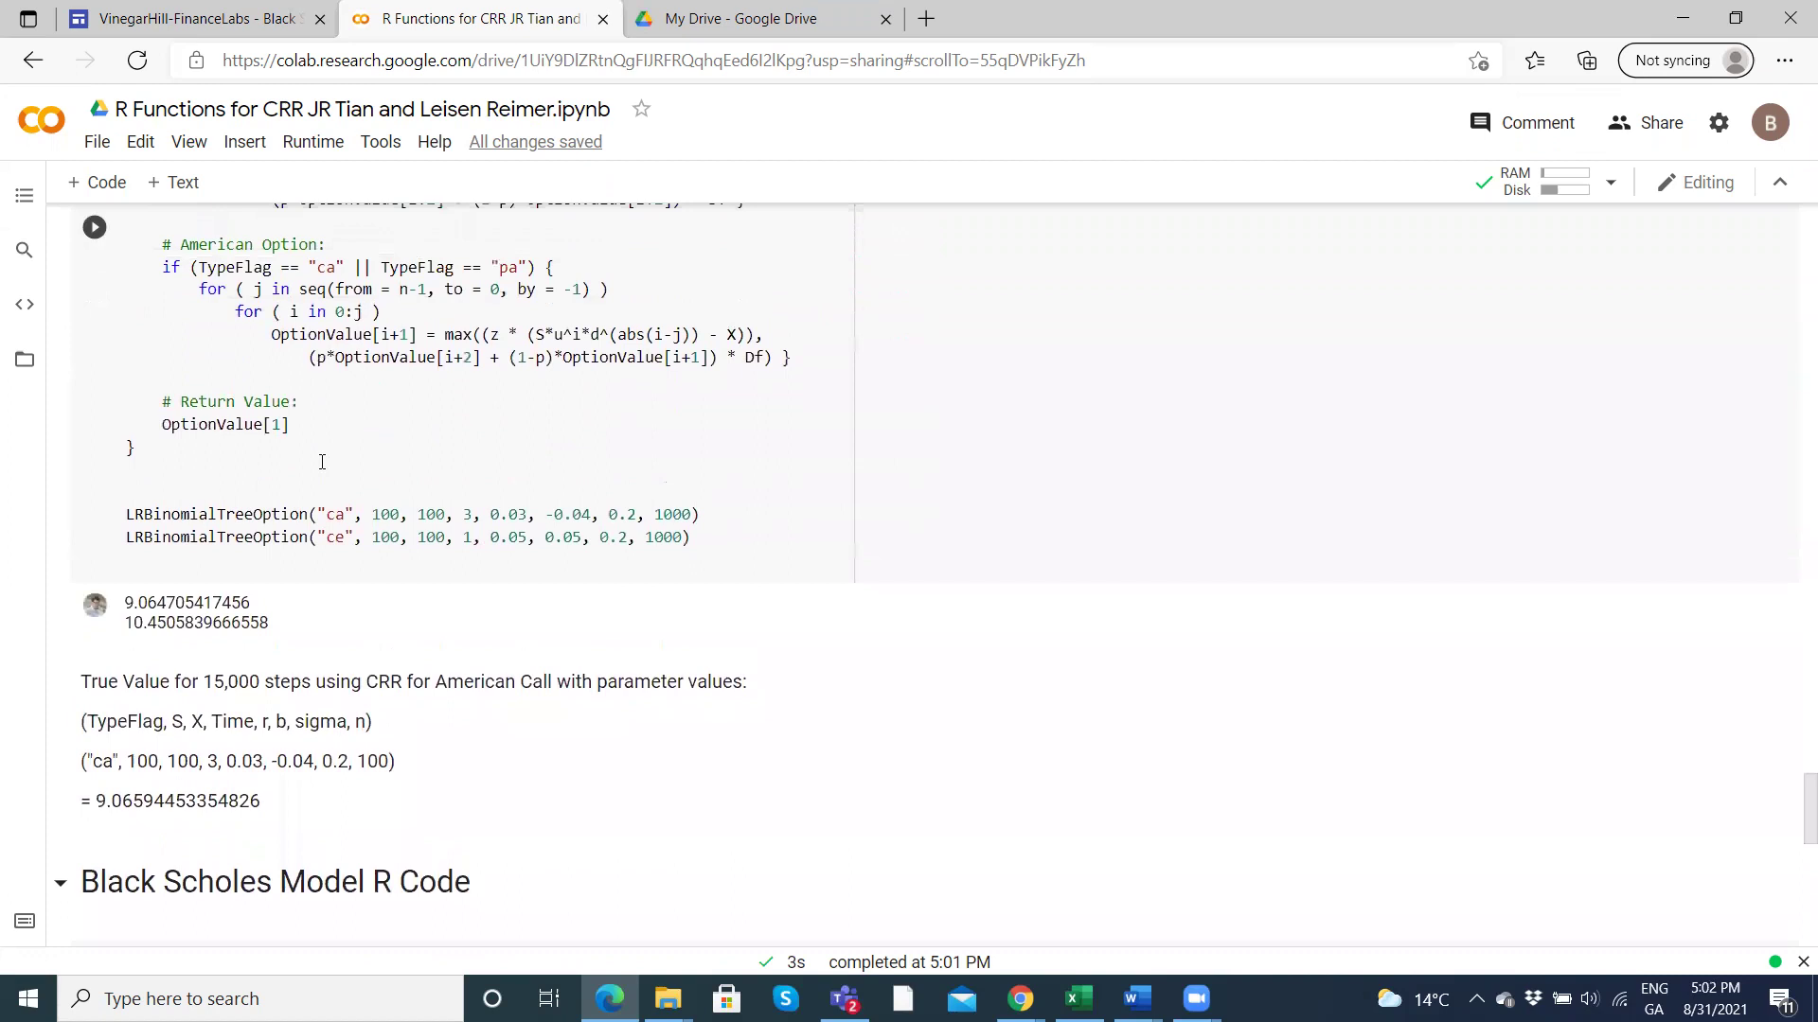
{"action": "scroll", "coordinate": [322, 462], "scroll_direction": "up", "scroll_amount": 3}
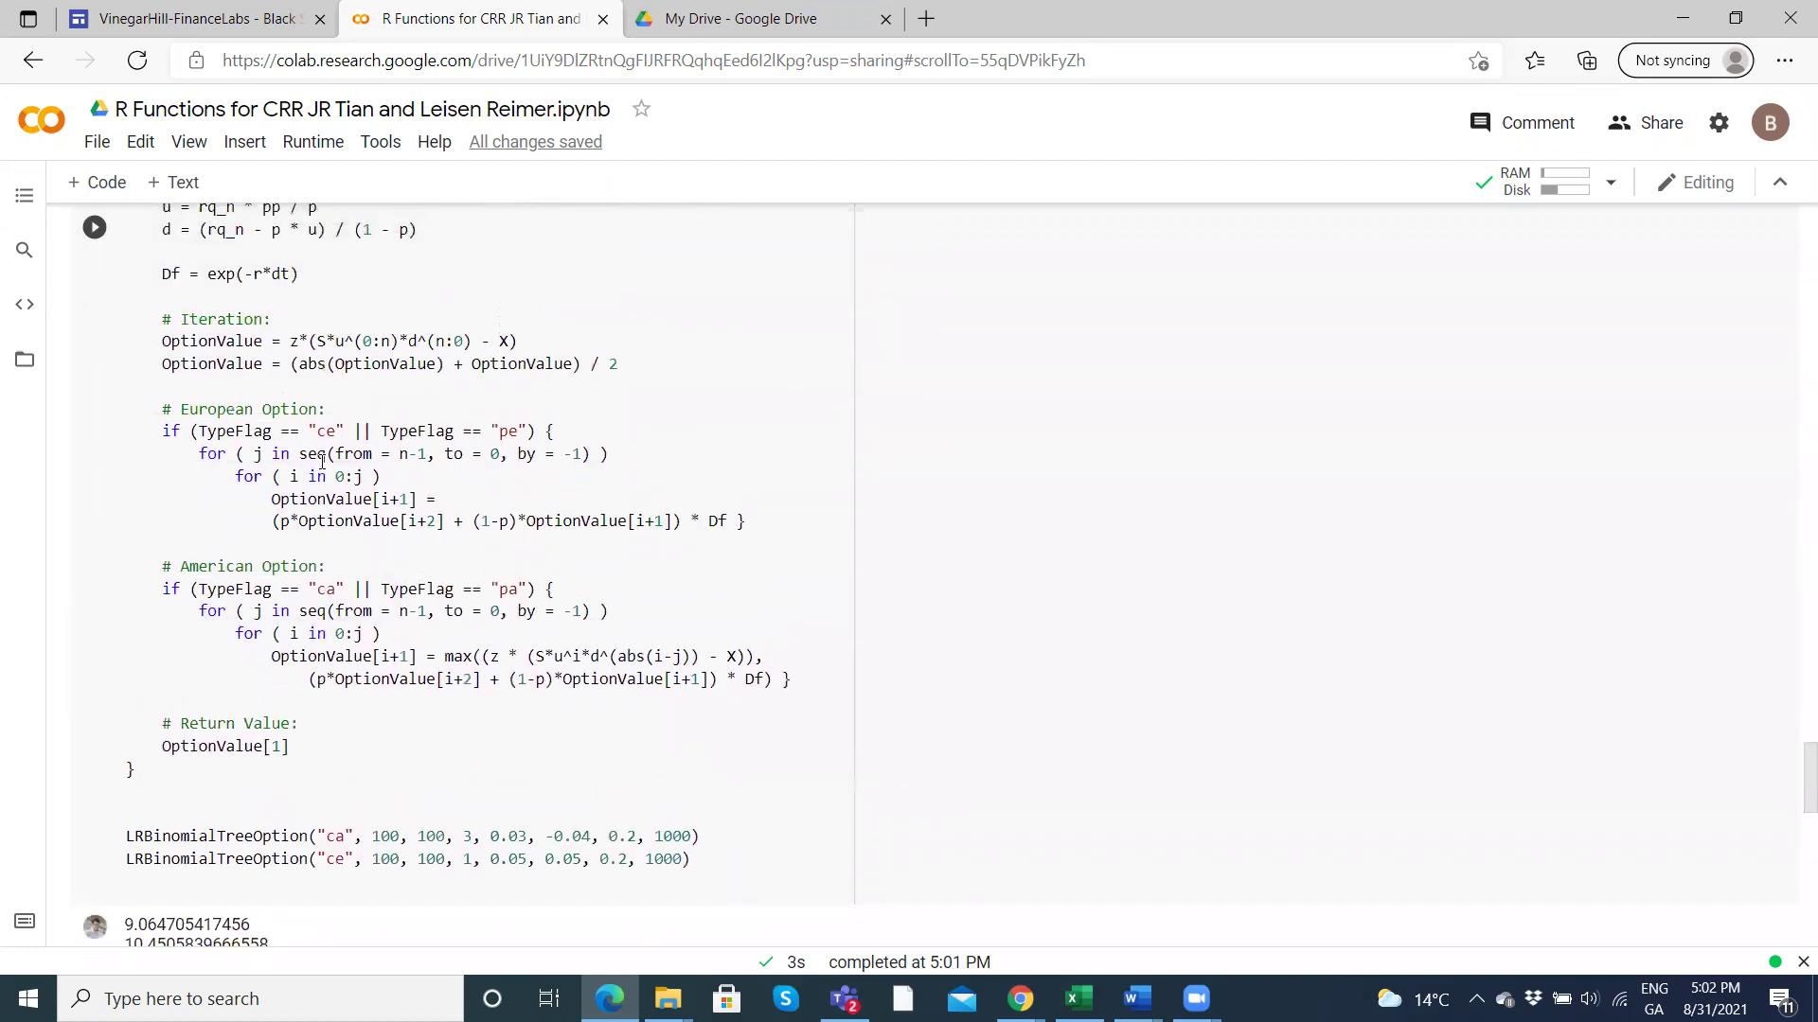
{"action": "scroll", "coordinate": [322, 462], "scroll_direction": "up", "scroll_amount": 1}
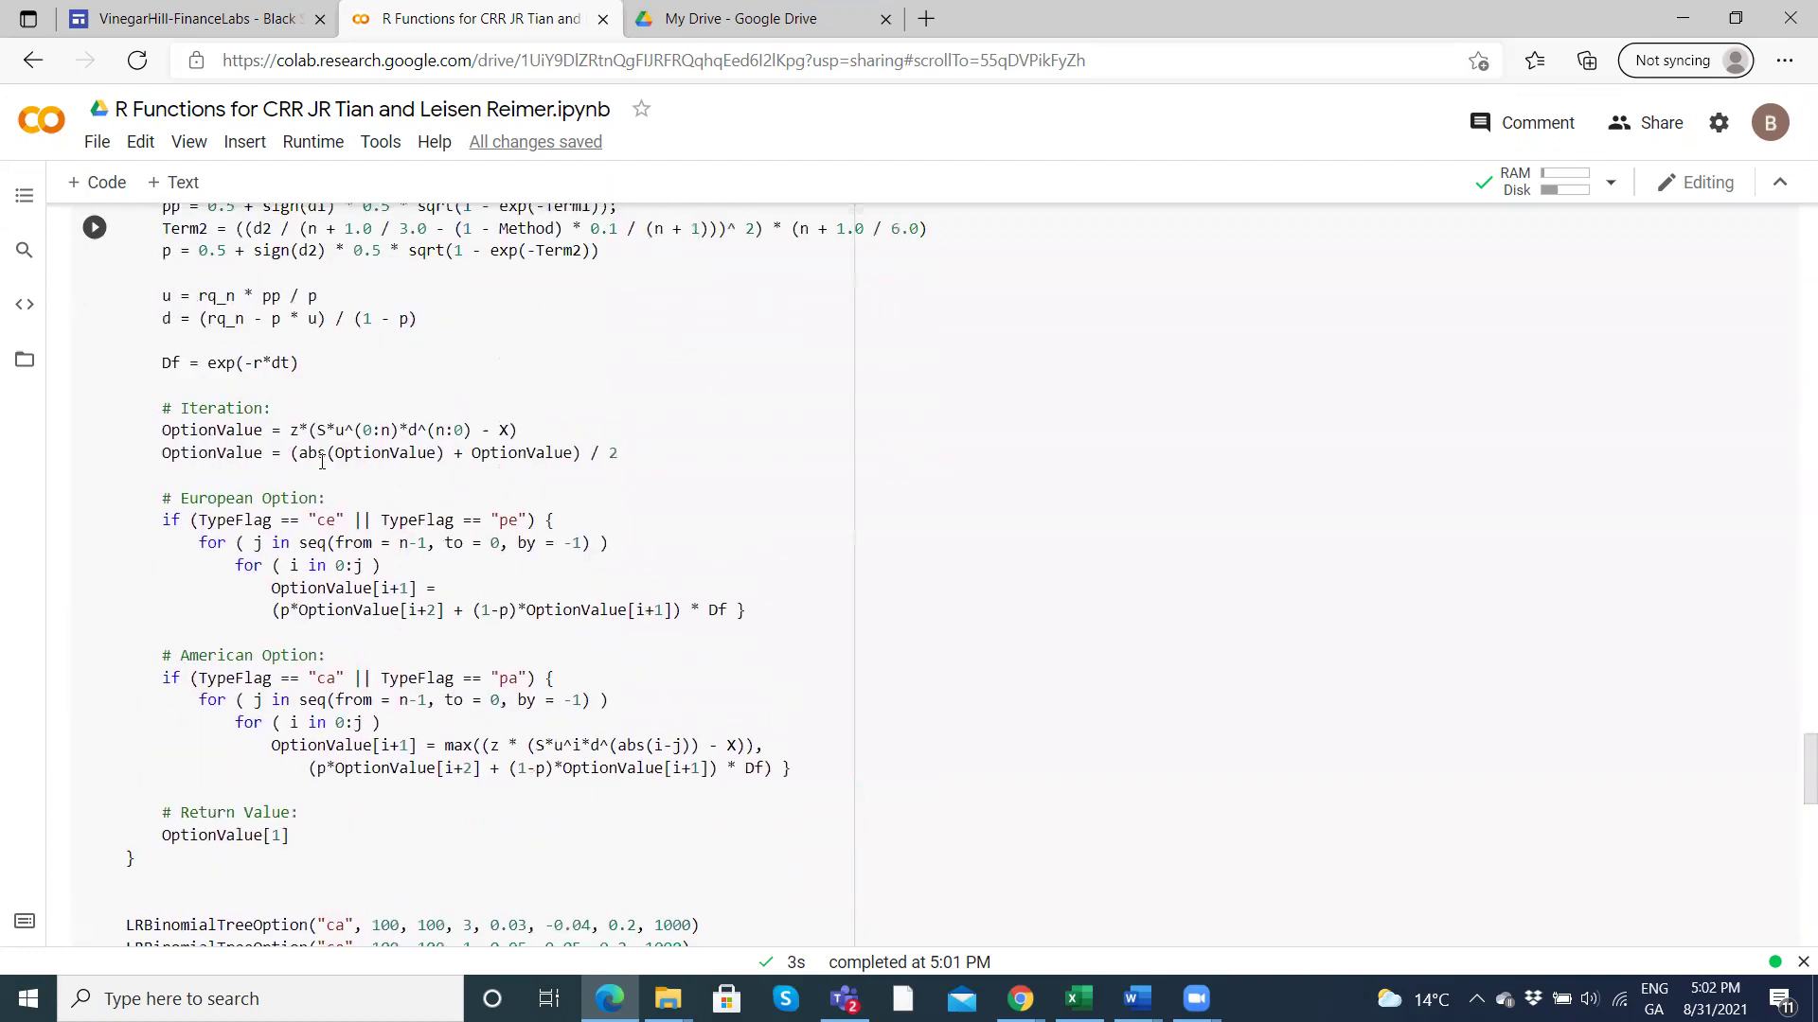
{"action": "scroll", "coordinate": [322, 462], "scroll_direction": "up", "scroll_amount": 8}
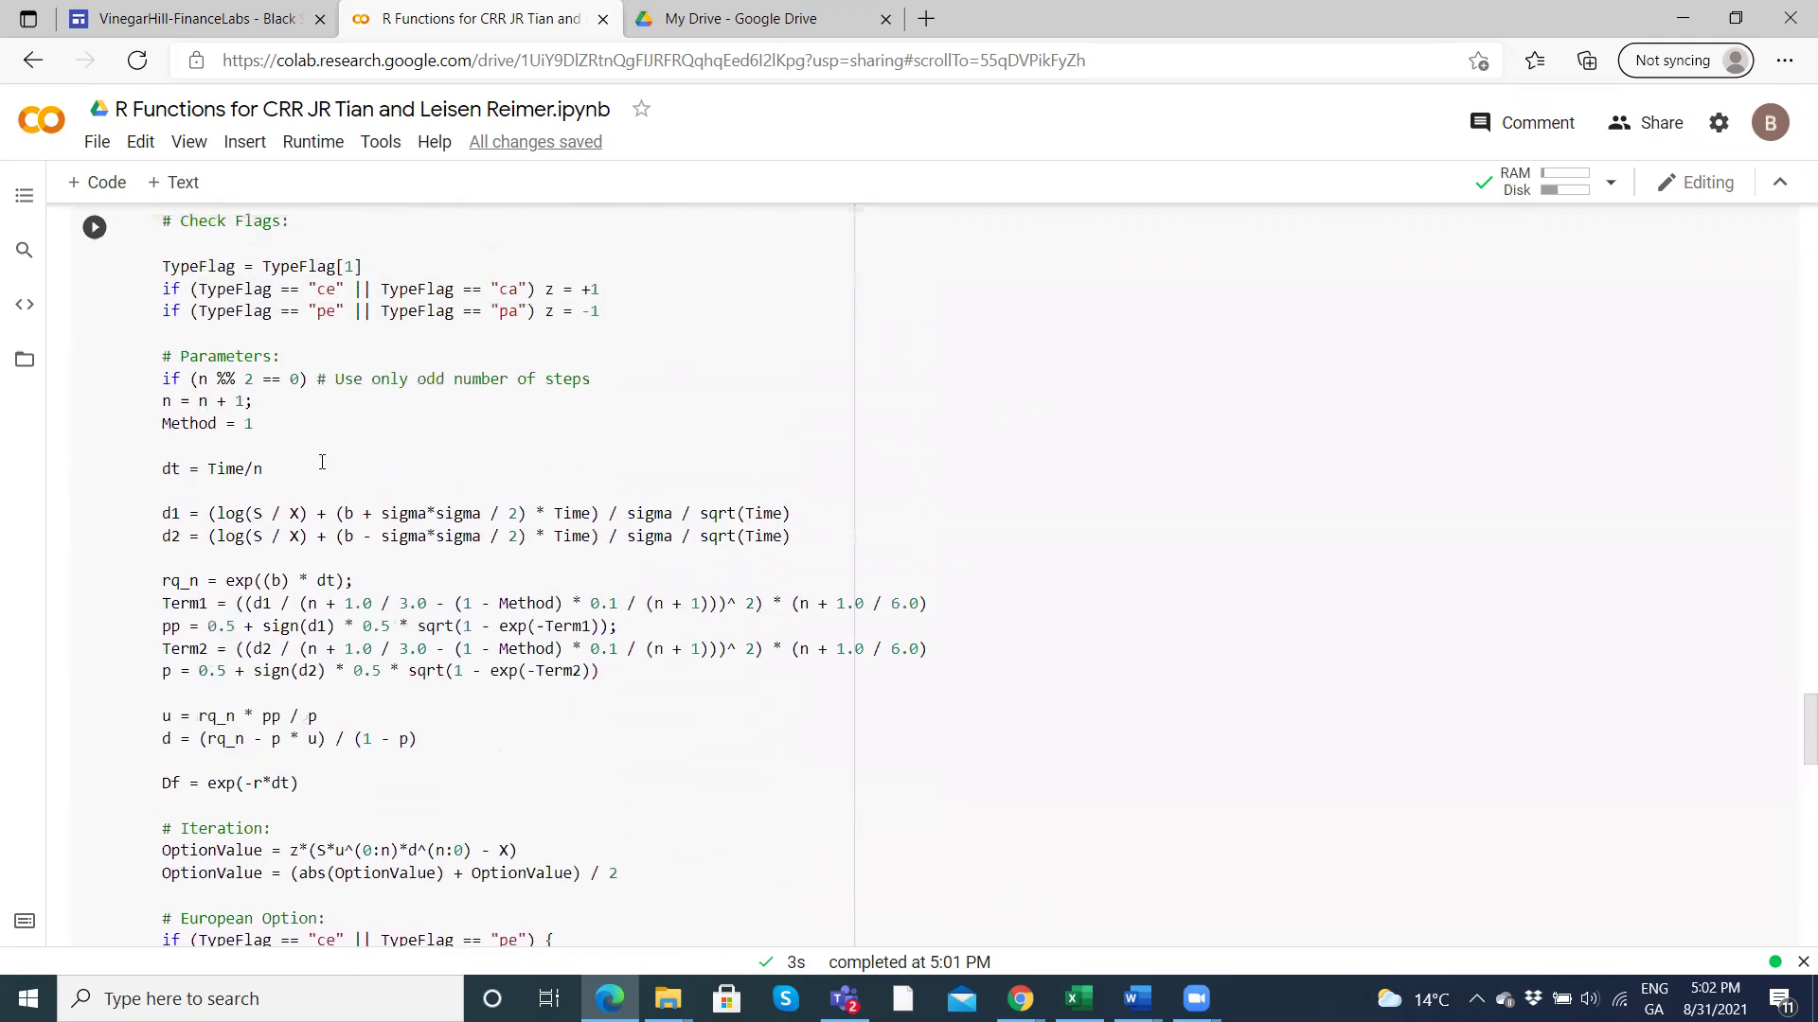
Return to the Tian Model section and run its TIANBinomialTreeOption code cell.
{"action": "scroll", "coordinate": [321, 462], "scroll_direction": "up", "scroll_amount": 4}
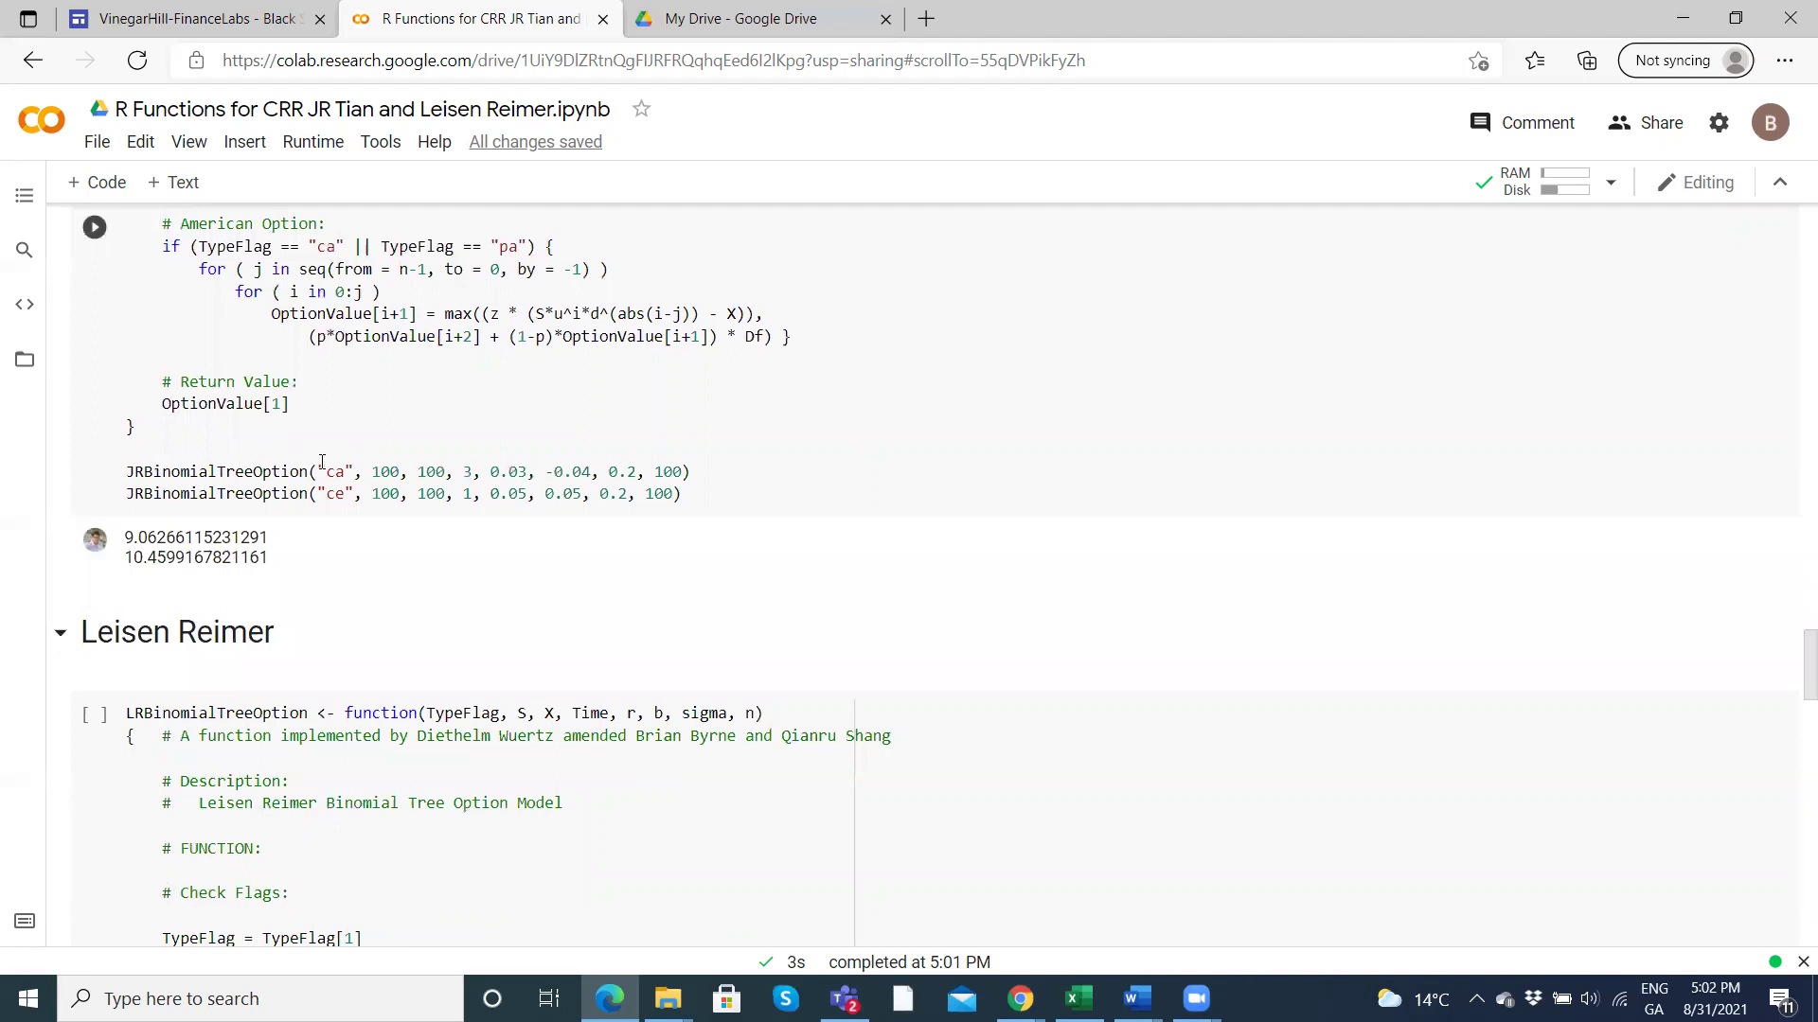
{"action": "scroll", "coordinate": [322, 462], "scroll_direction": "up", "scroll_amount": 6}
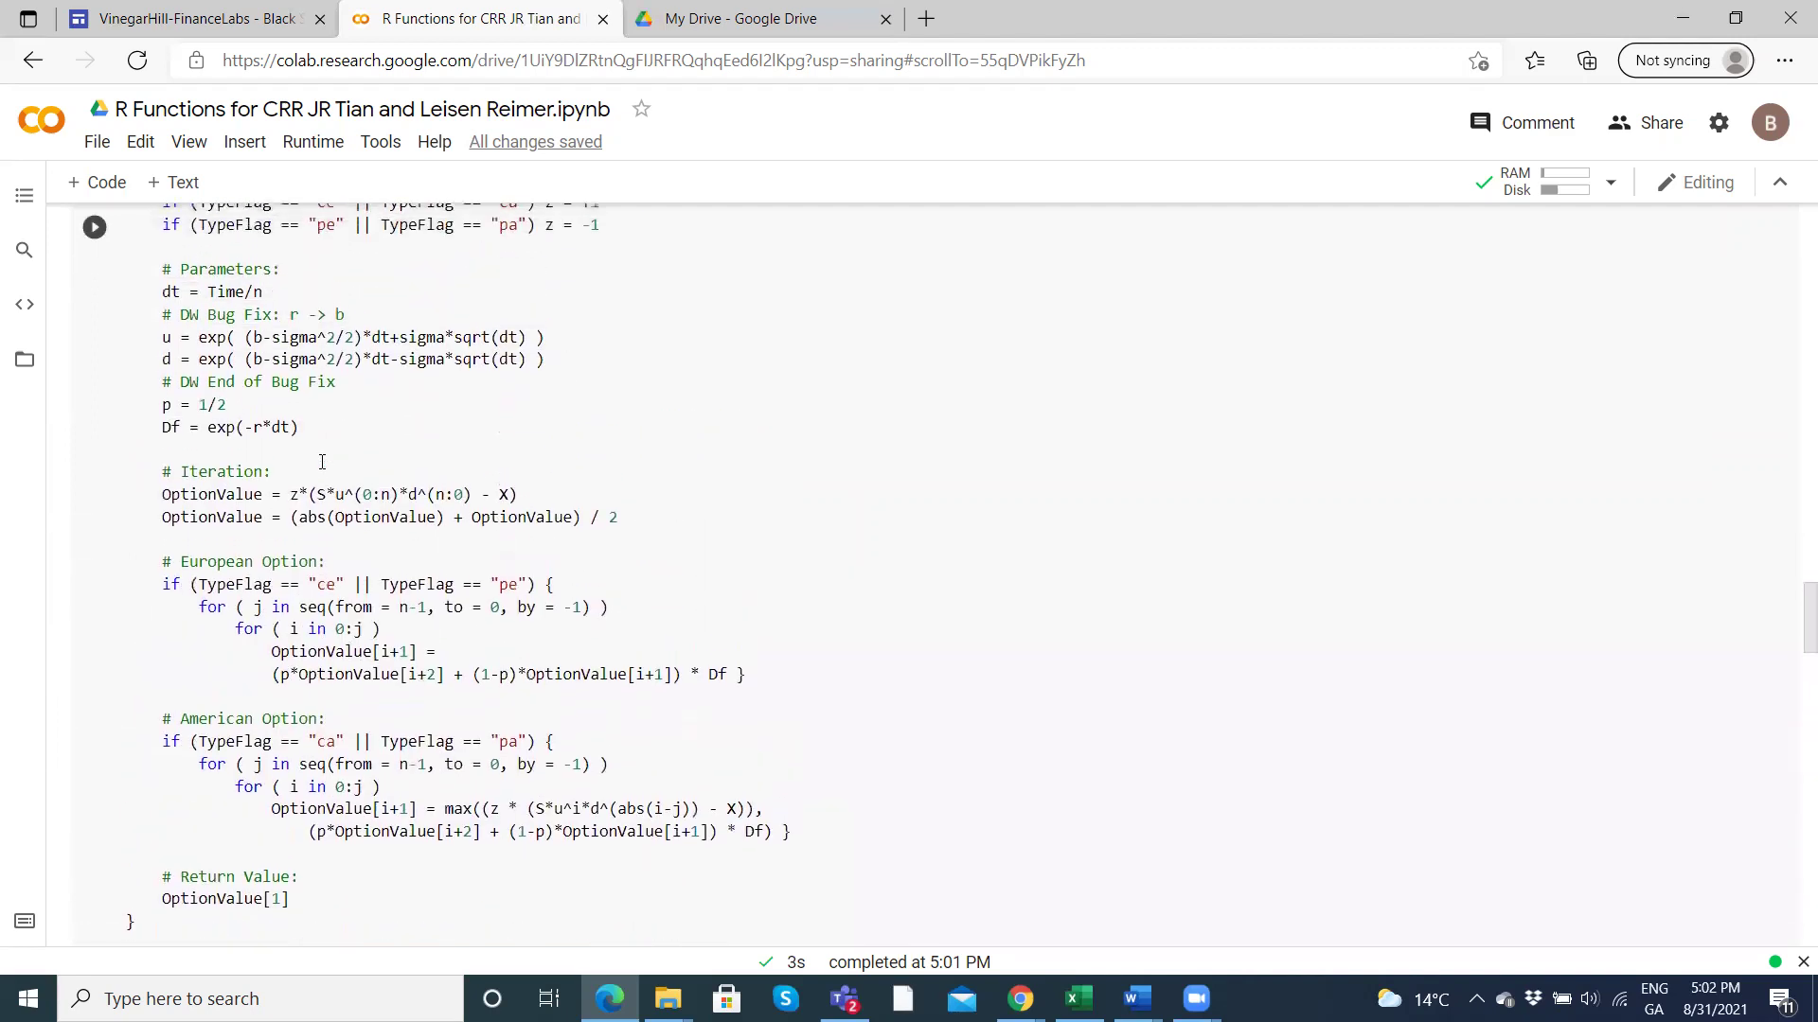
{"action": "scroll", "coordinate": [322, 462], "scroll_direction": "up", "scroll_amount": 20}
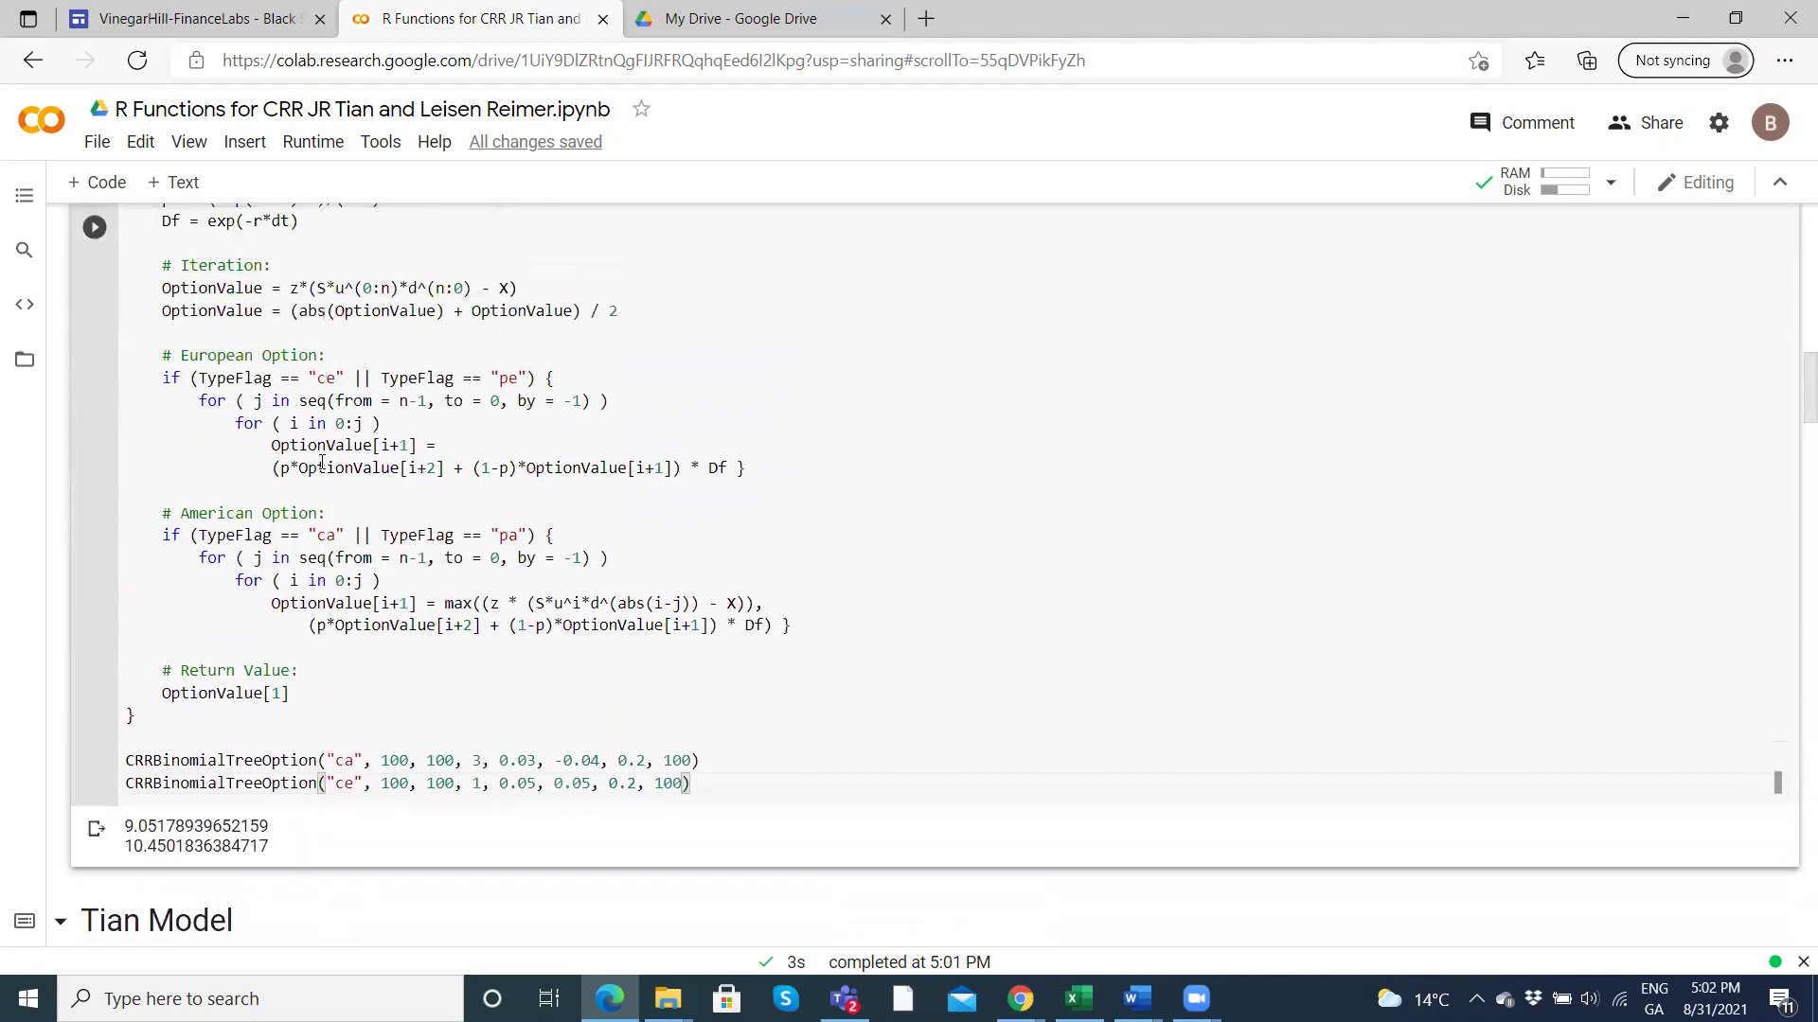
{"action": "scroll", "coordinate": [322, 462], "scroll_direction": "up", "scroll_amount": 7}
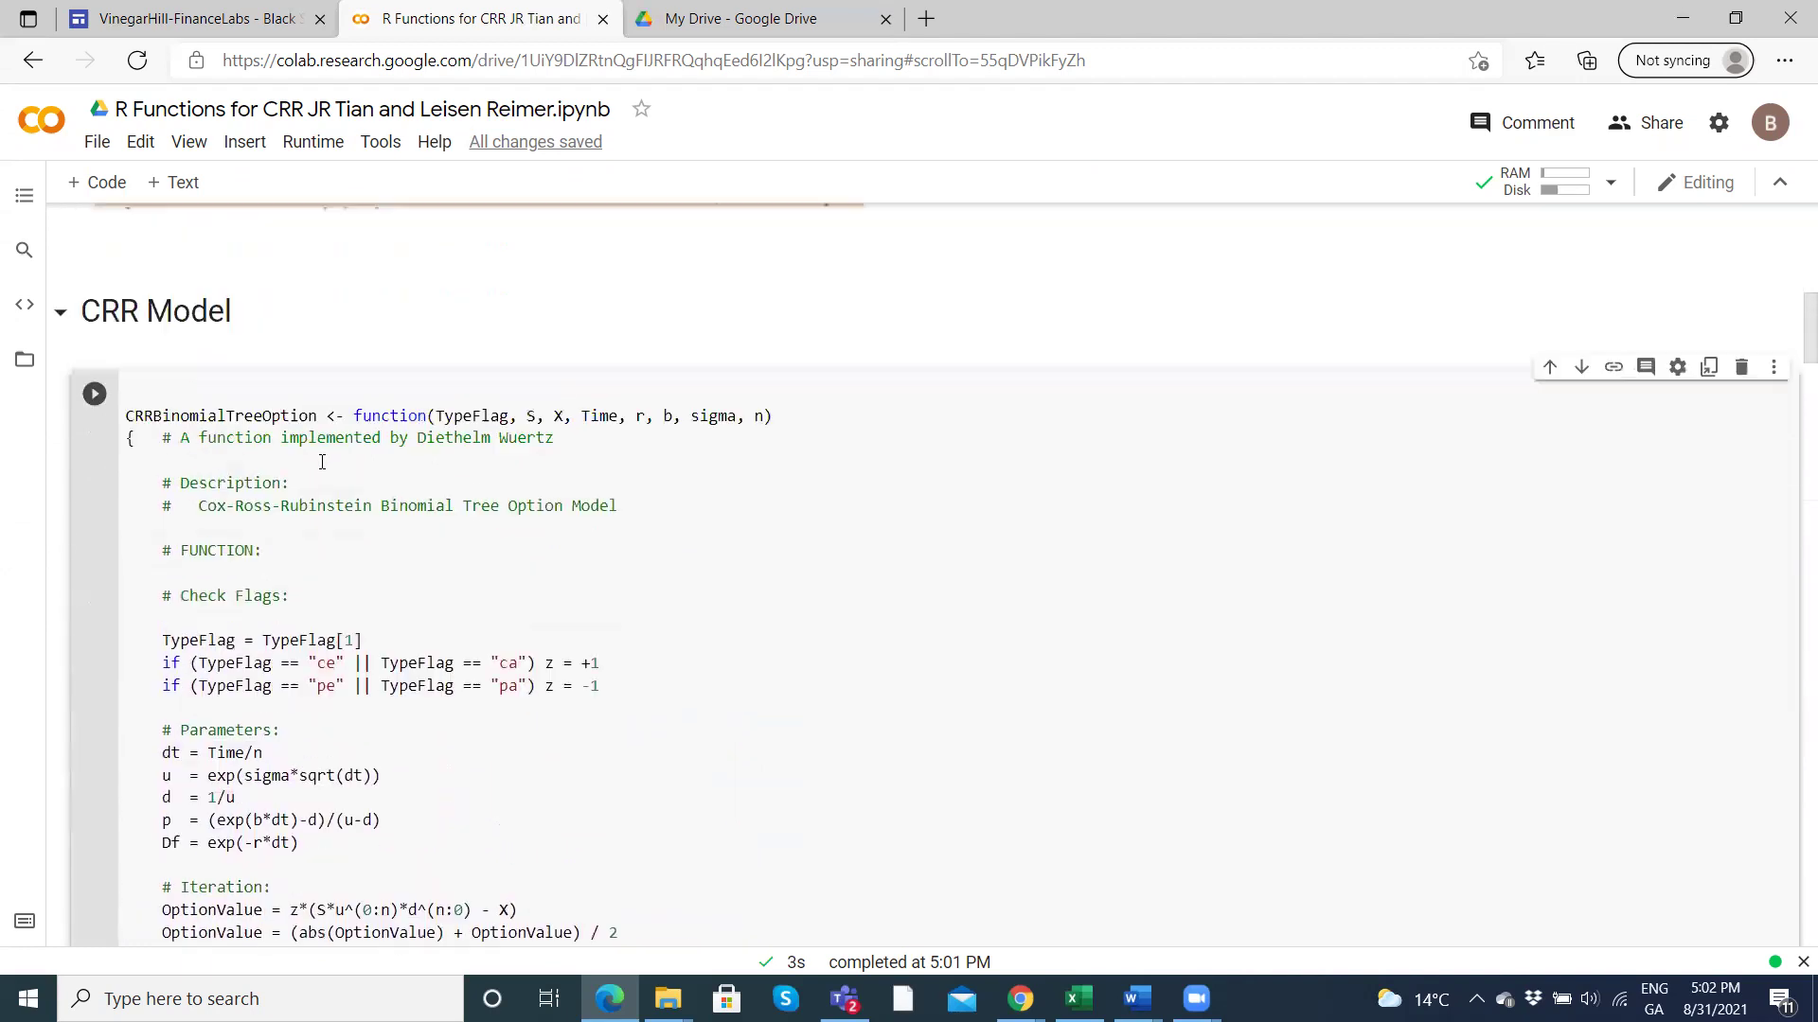
{"action": "scroll", "coordinate": [322, 462], "scroll_direction": "up", "scroll_amount": 5}
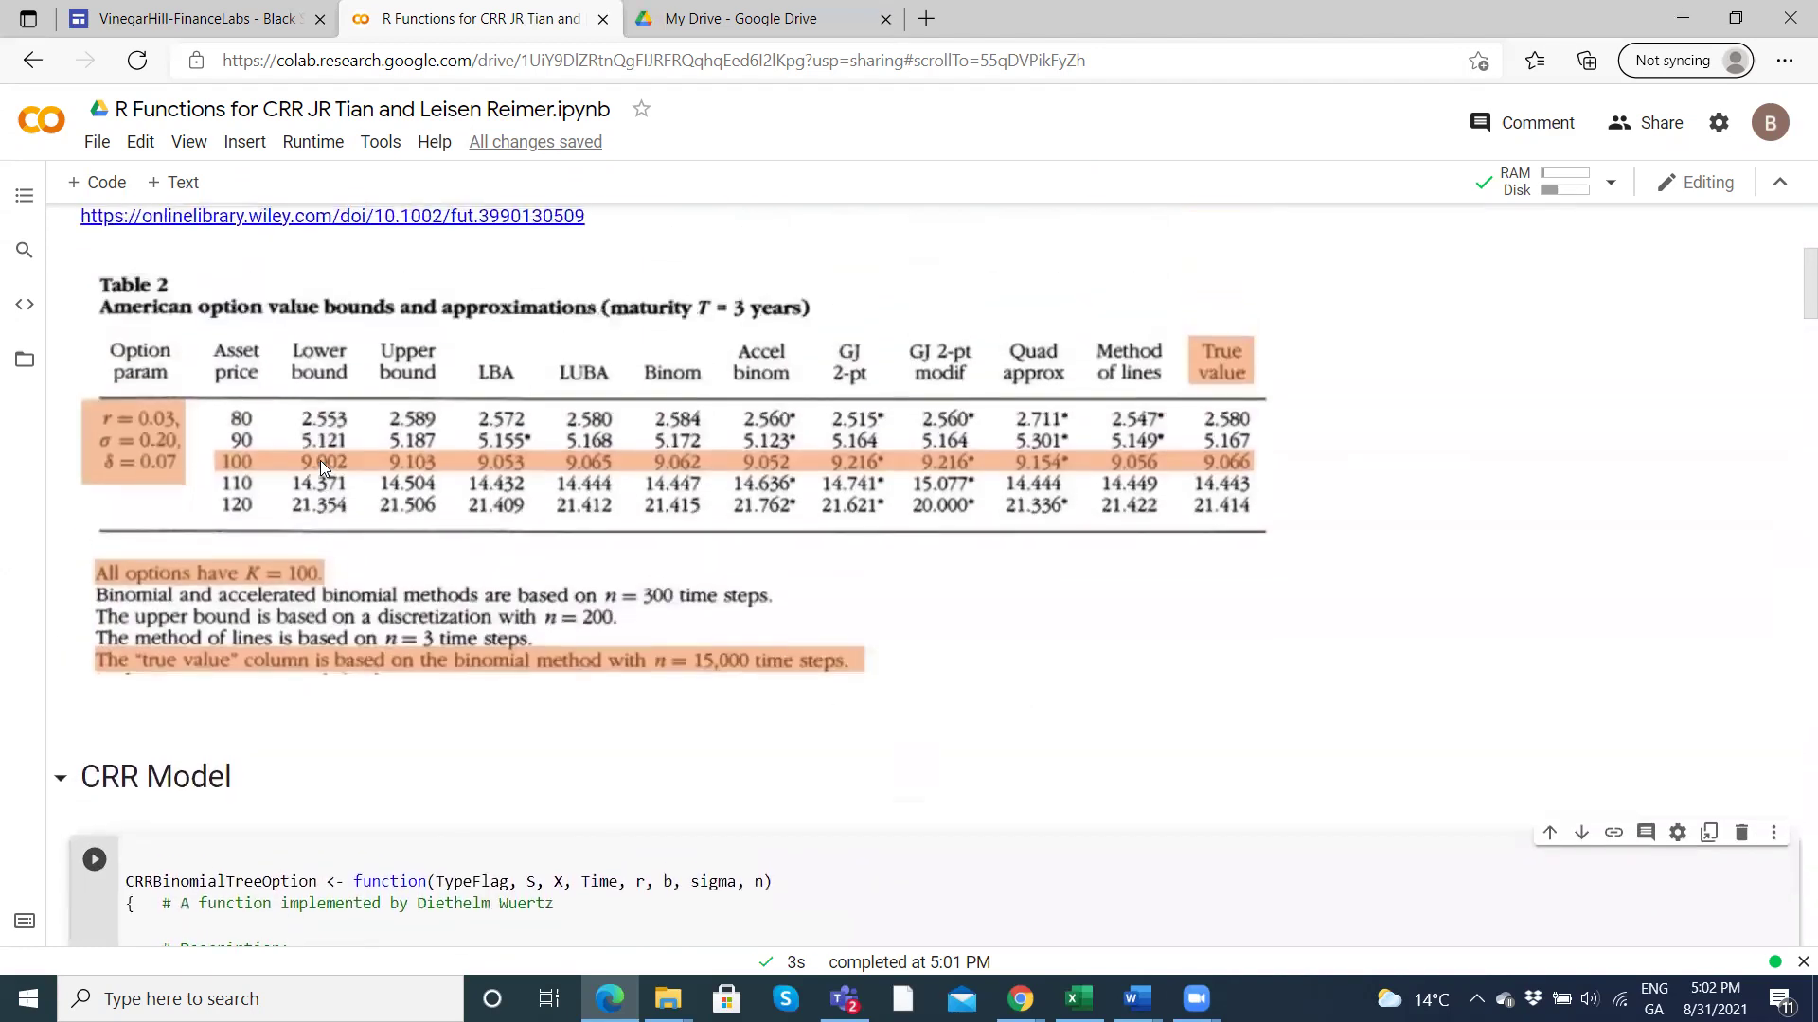
{"action": "scroll", "coordinate": [320, 461], "scroll_direction": "down", "scroll_amount": 8}
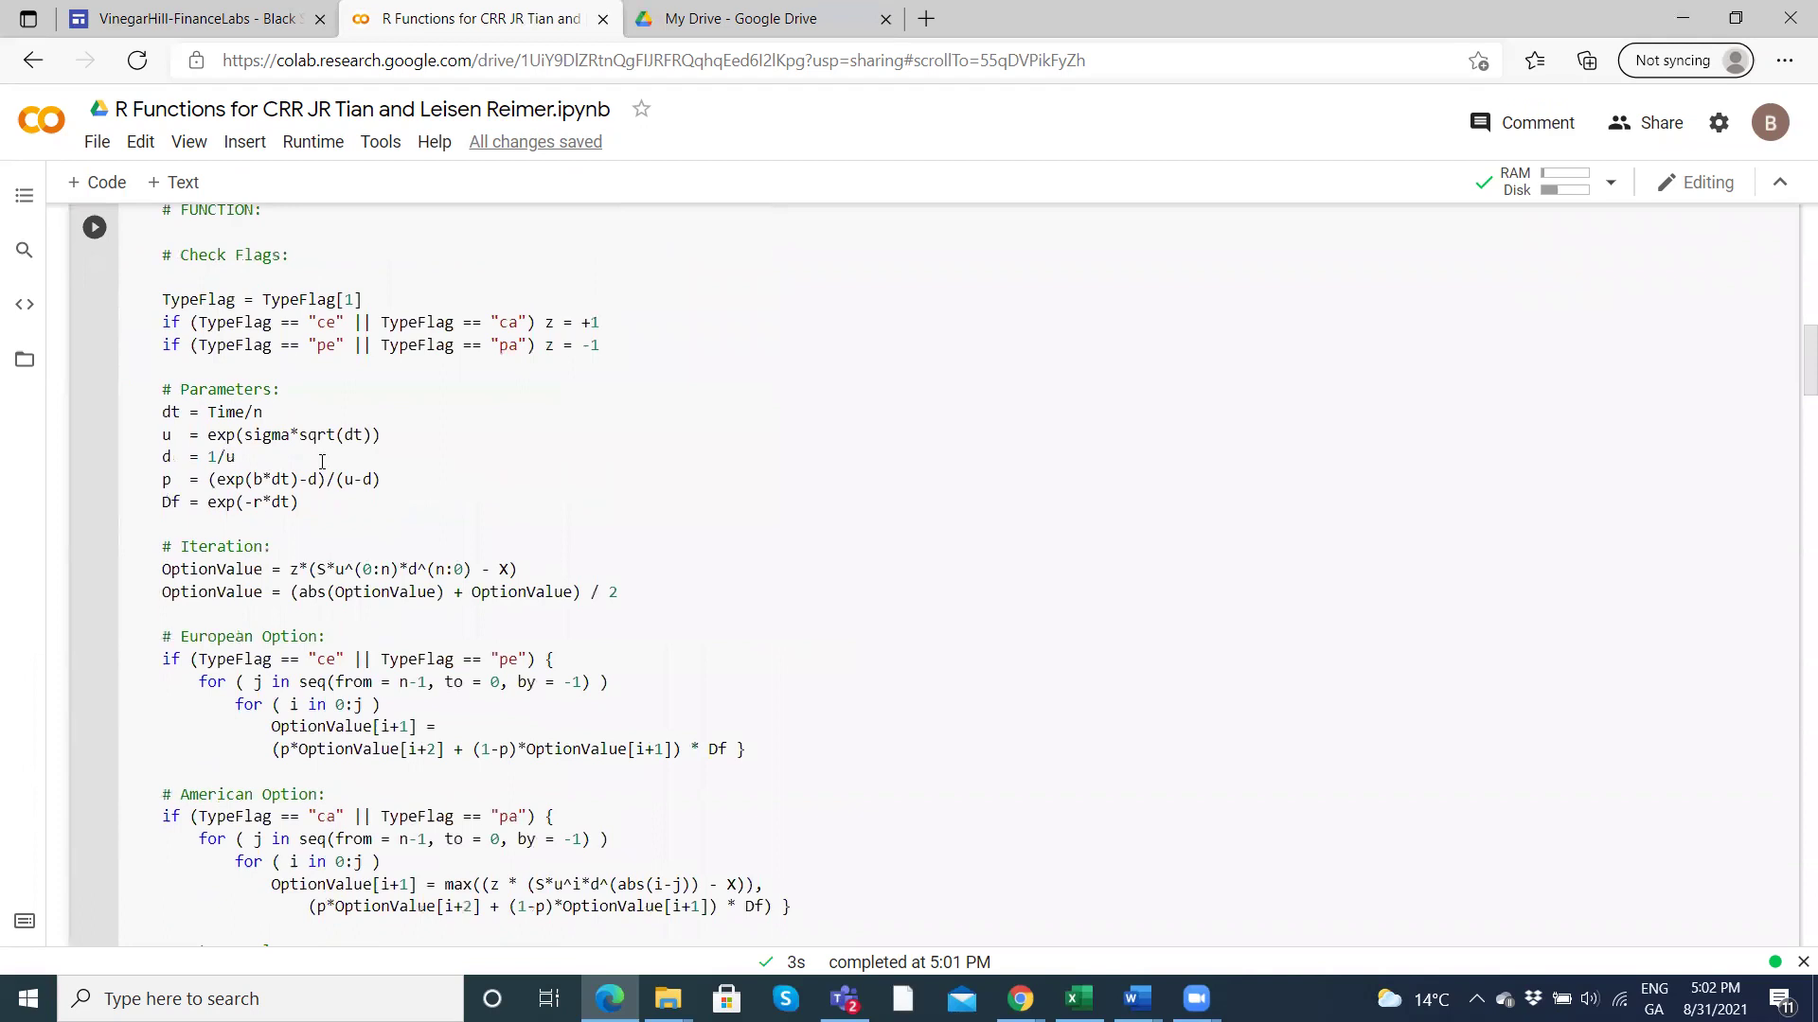
{"action": "scroll", "coordinate": [322, 462], "scroll_direction": "down", "scroll_amount": 10}
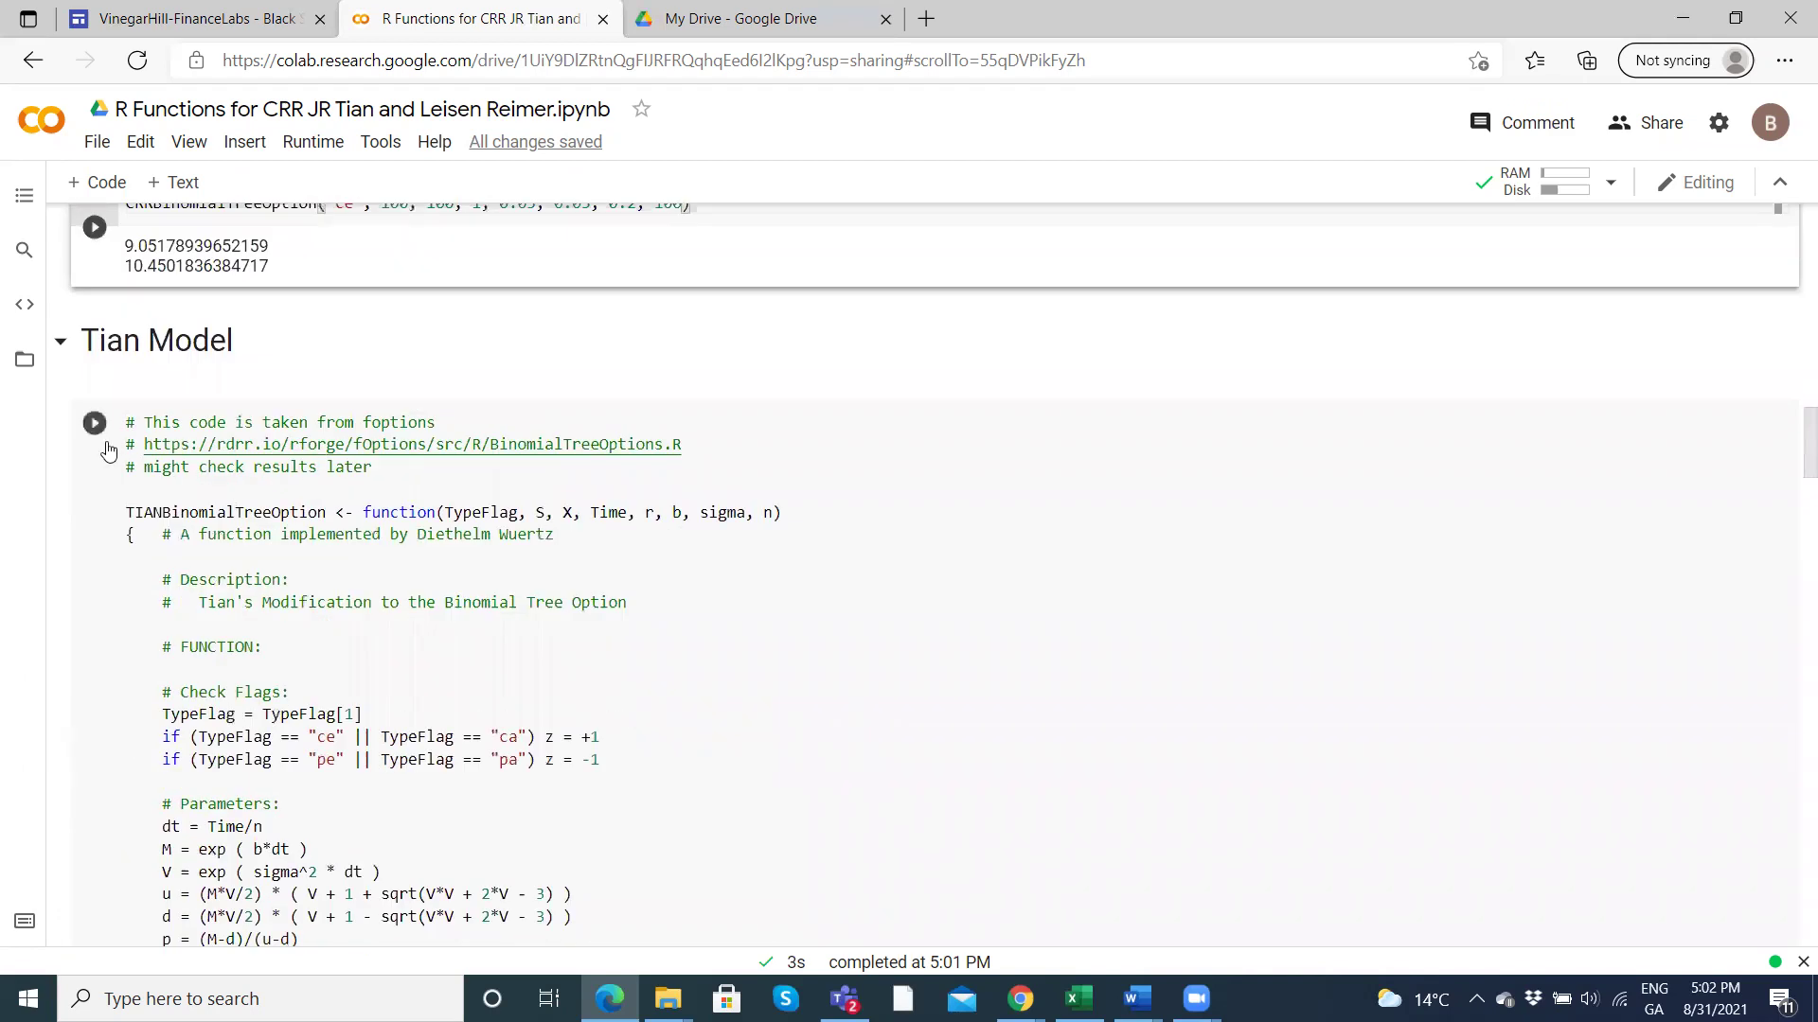
{"action": "left_click", "coordinate": [94, 423]}
{"action": "scroll", "coordinate": [505, 318], "scroll_direction": "up", "scroll_amount": 1}
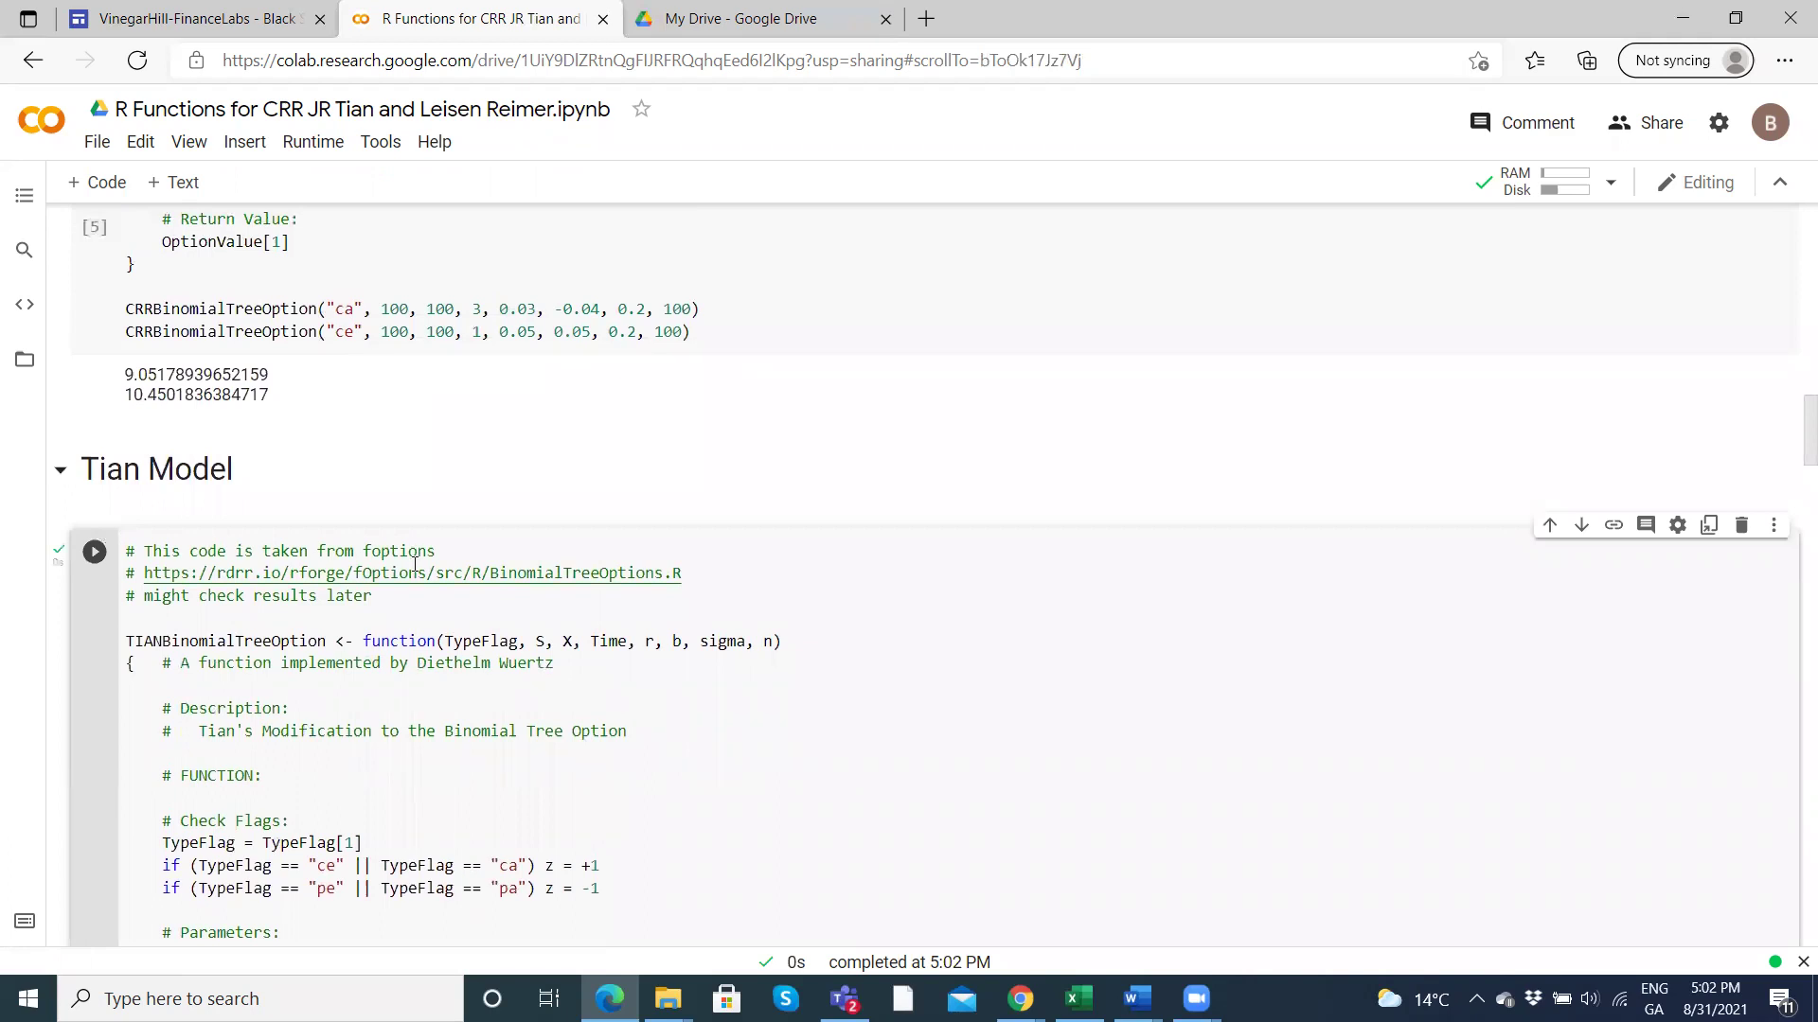
Check the Tian Model's output and run the Jarrow Rudd section's JRBinomialTreeOption code cell.
{"action": "scroll", "coordinate": [511, 393], "scroll_direction": "down", "scroll_amount": 12}
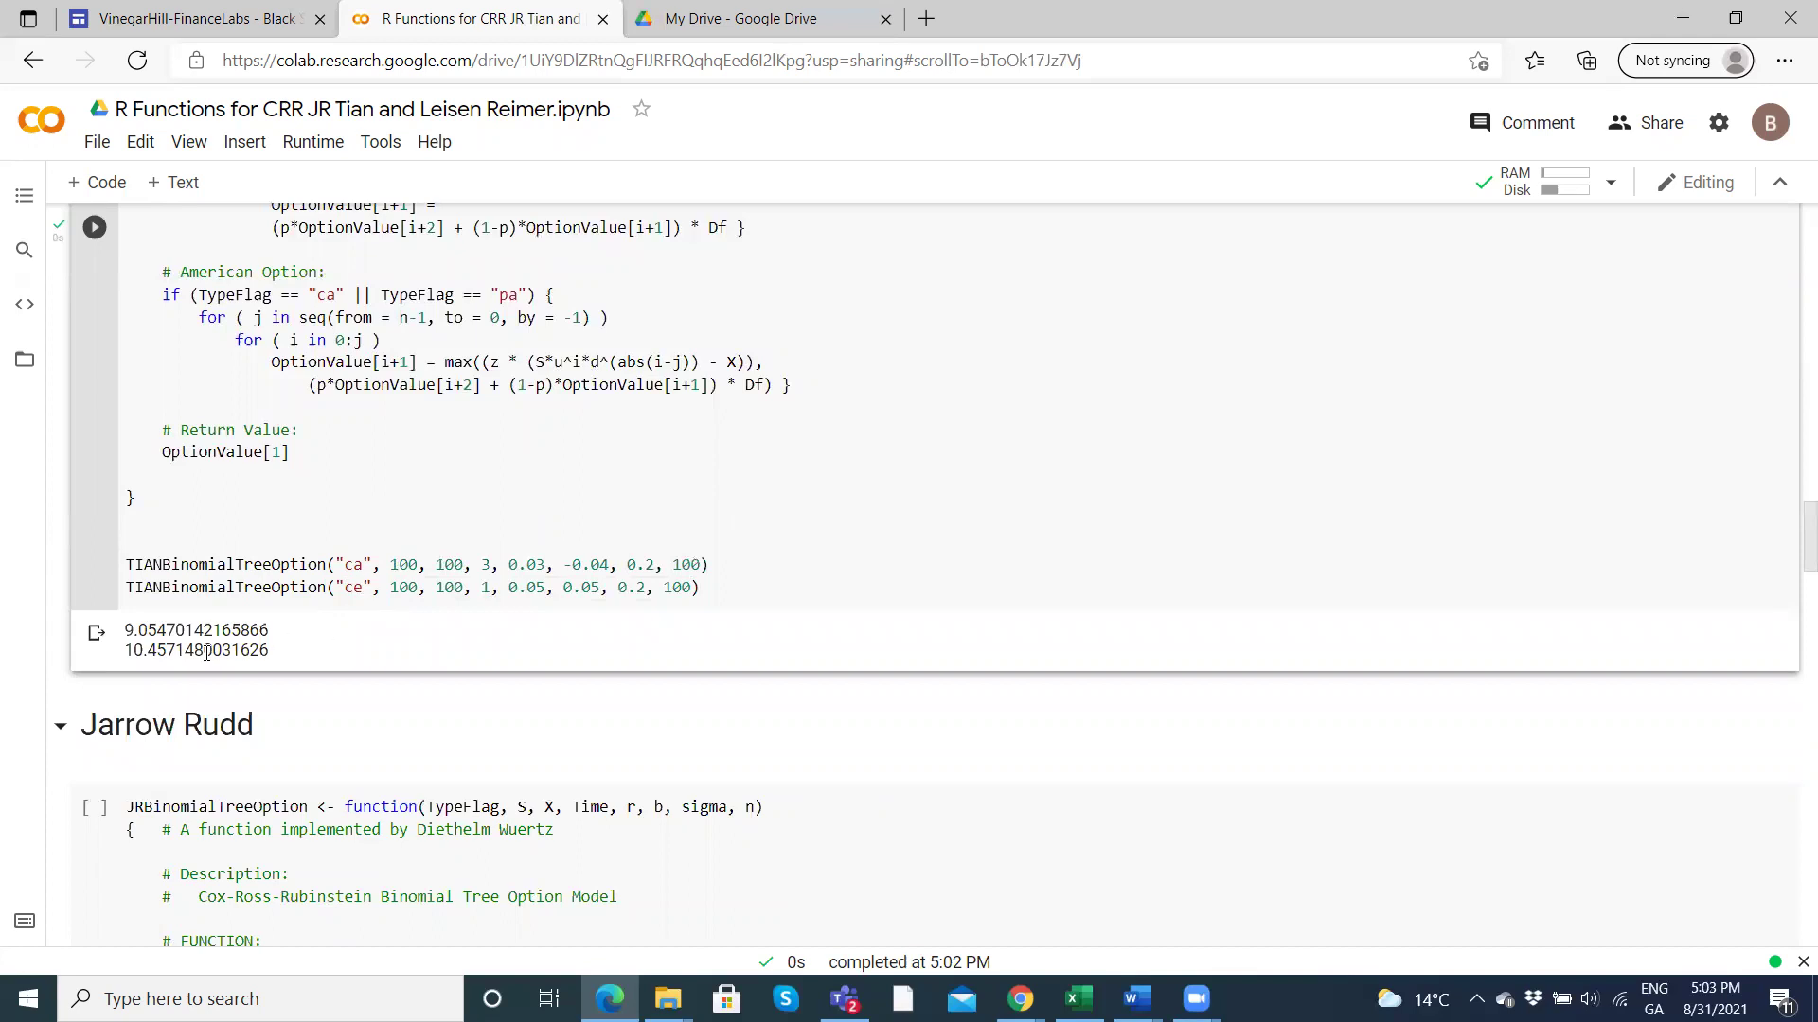
{"action": "scroll", "coordinate": [206, 652], "scroll_direction": "down", "scroll_amount": 2}
{"action": "left_click", "coordinate": [93, 629]}
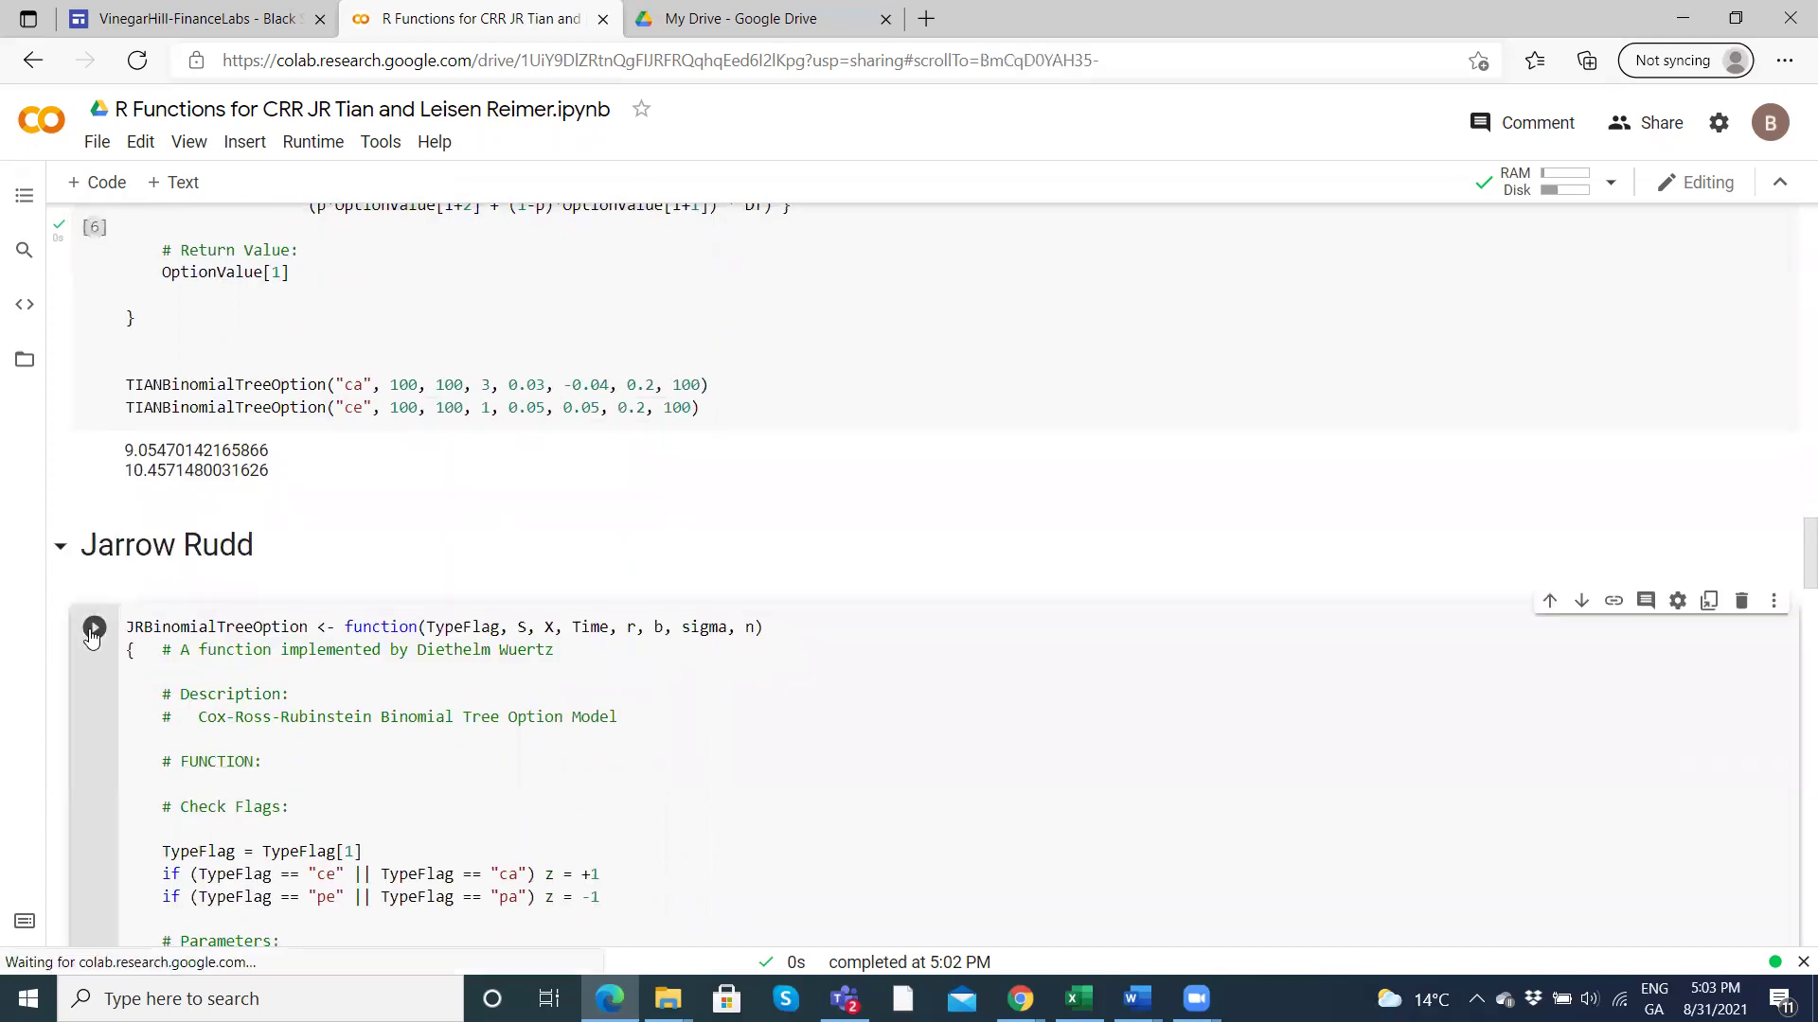
Check the Jarrow Rudd output and run the Leisen Reimer section's LRBinomialTreeOption code cell.
{"action": "scroll", "coordinate": [429, 655], "scroll_direction": "down", "scroll_amount": 7}
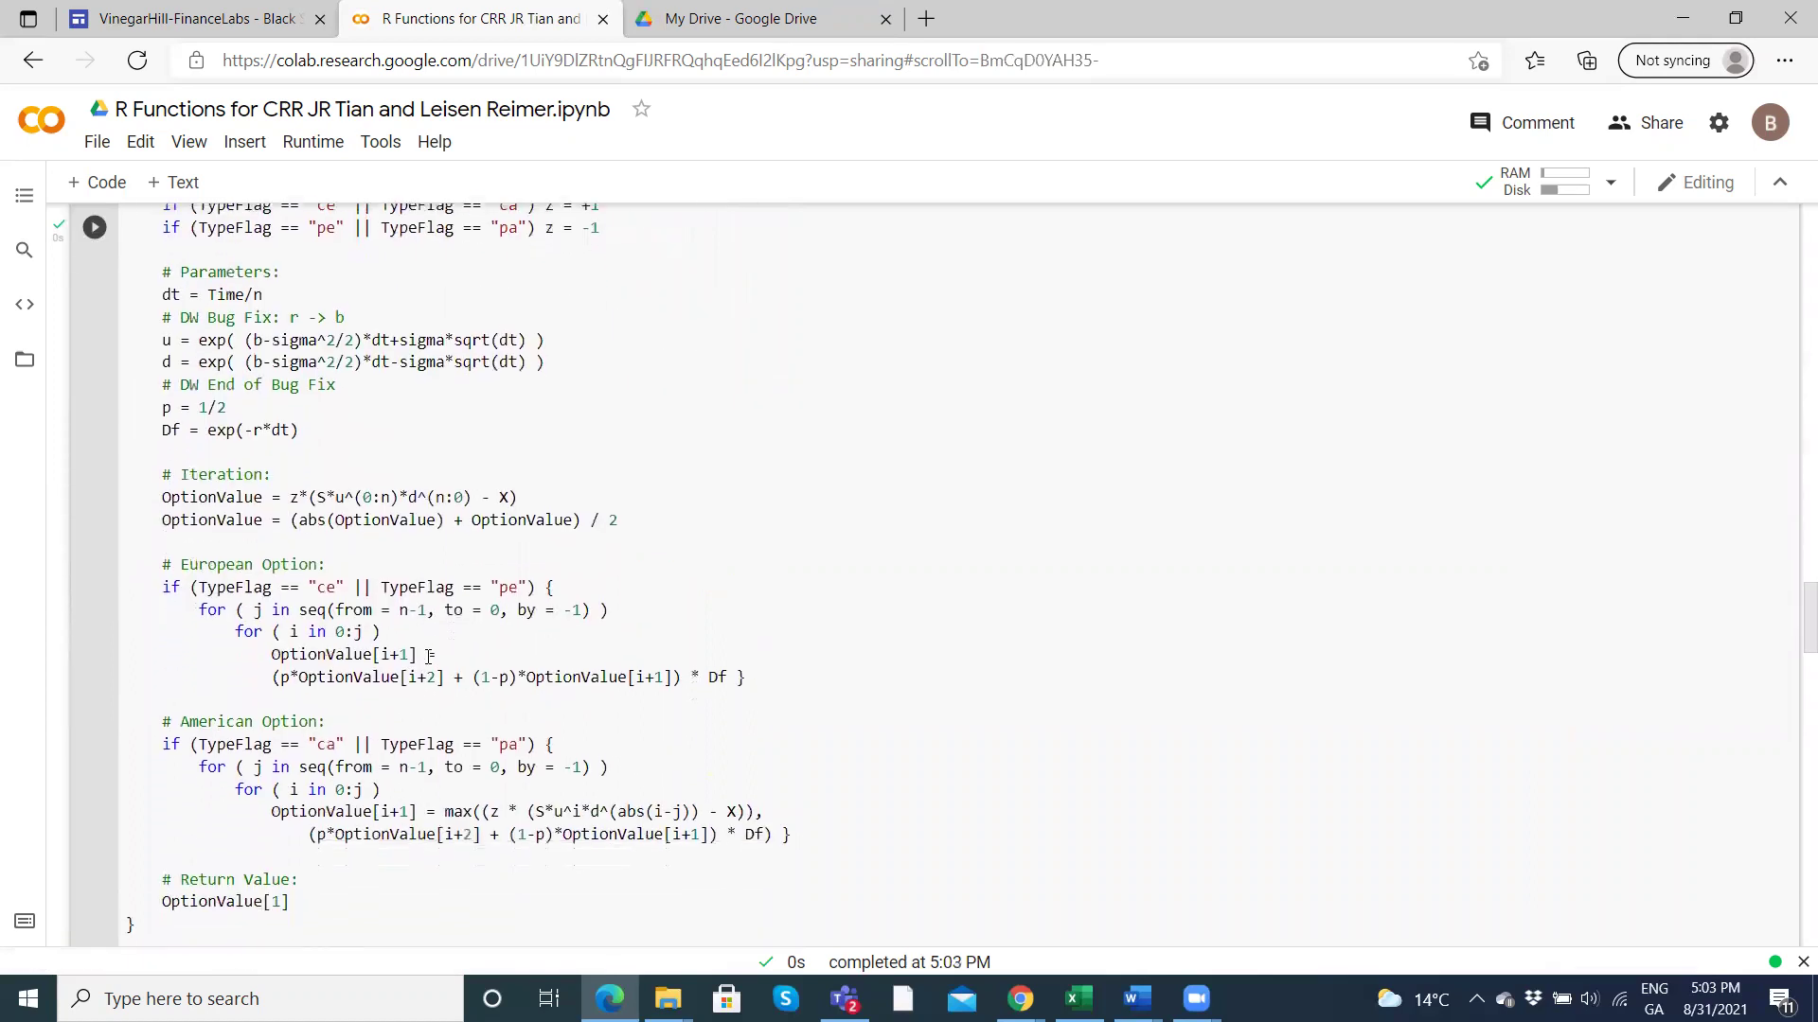
{"action": "scroll", "coordinate": [428, 655], "scroll_direction": "down", "scroll_amount": 5}
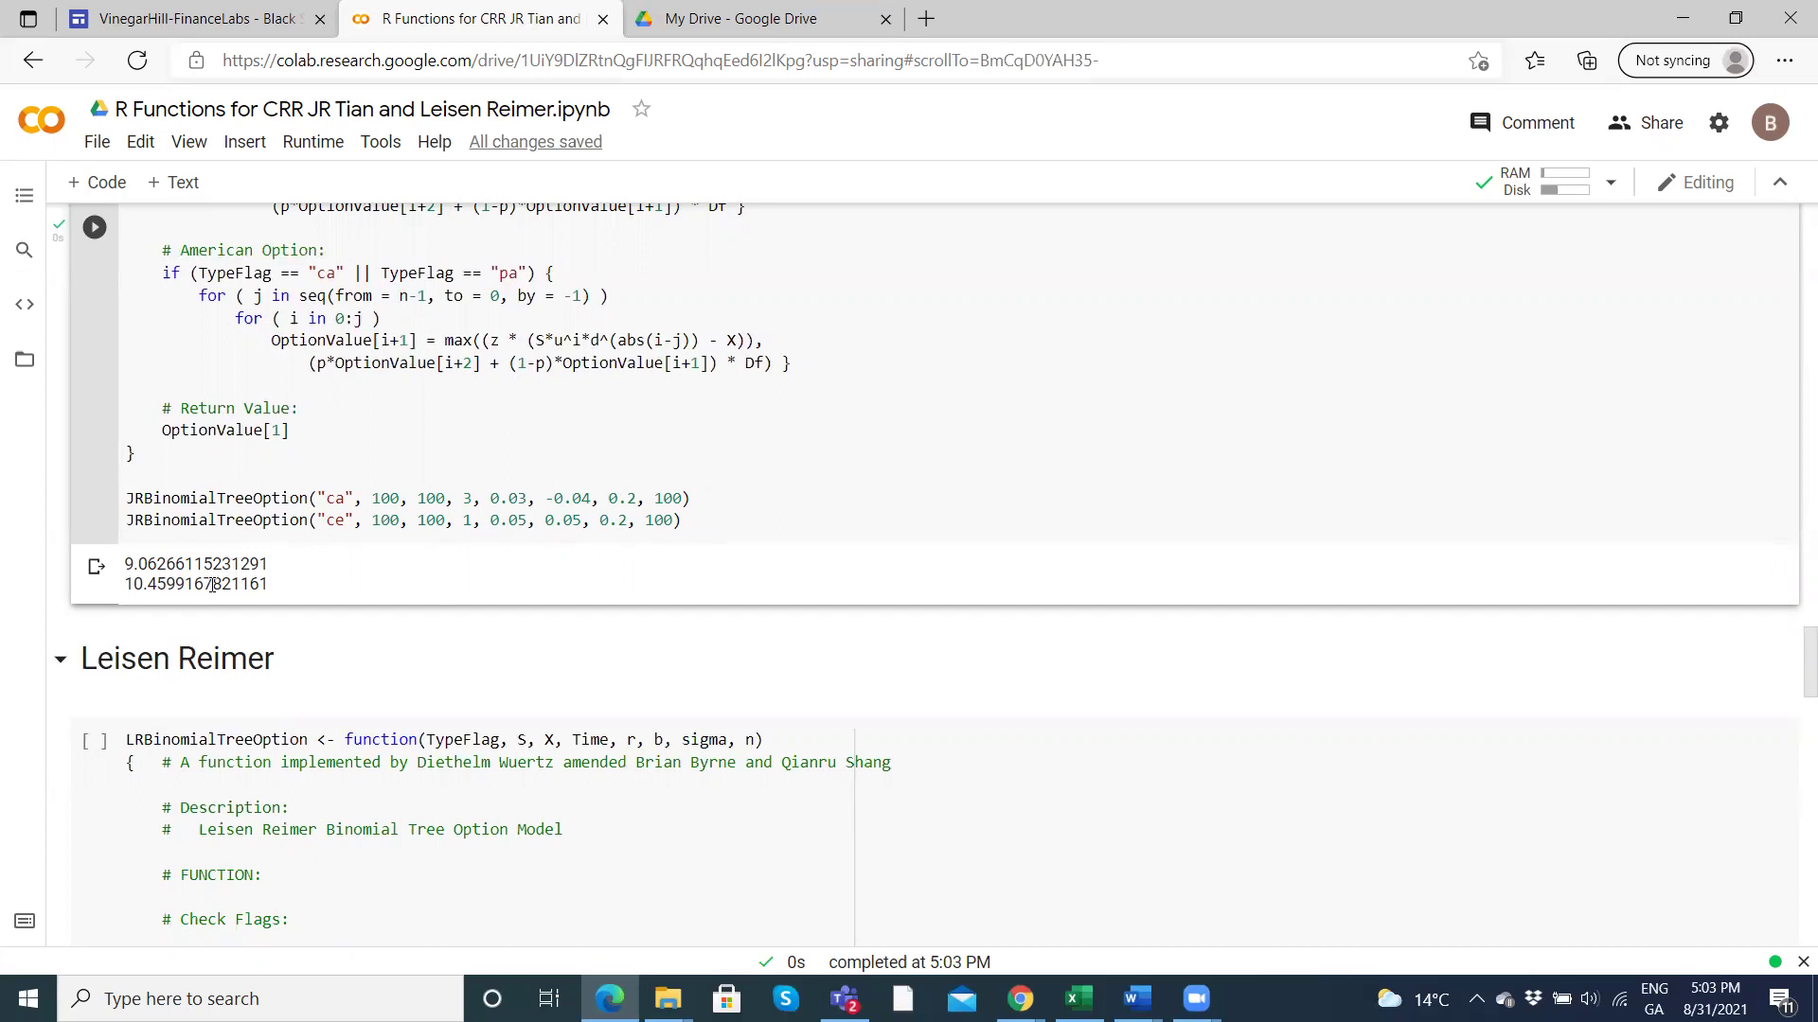
{"action": "scroll", "coordinate": [213, 584], "scroll_direction": "down", "scroll_amount": 1}
{"action": "left_click", "coordinate": [99, 686]}
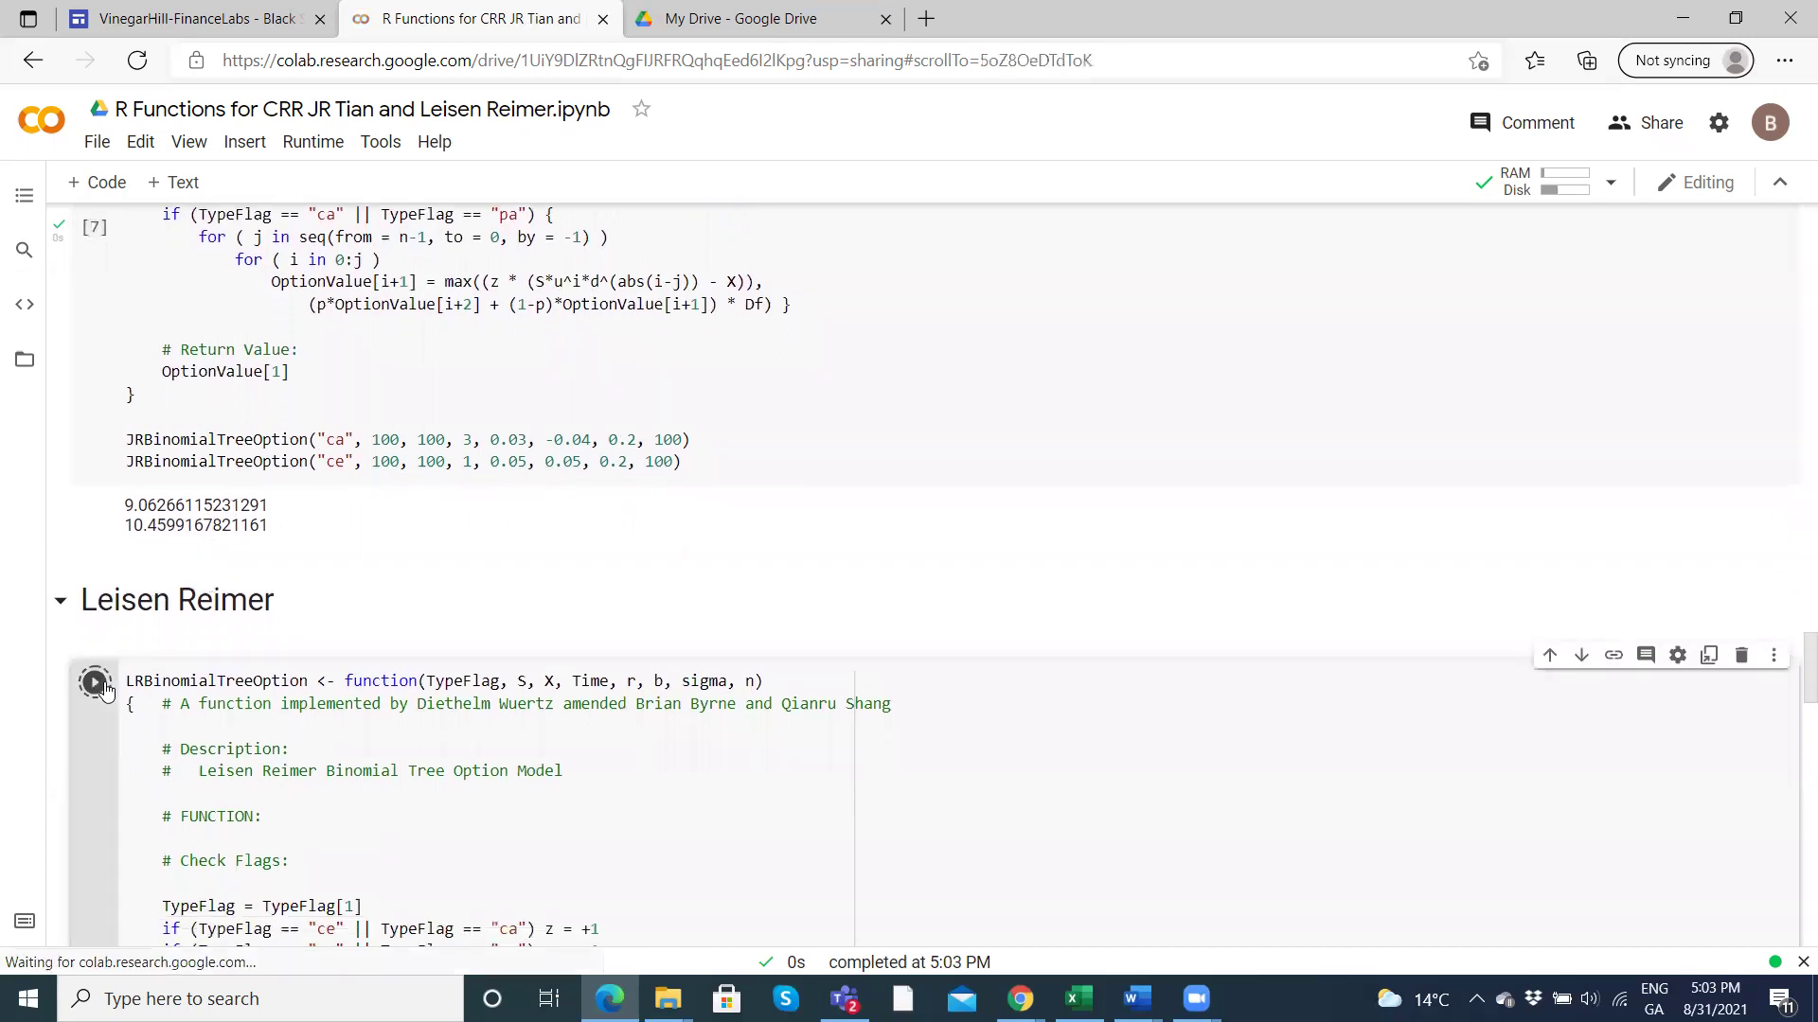
Examine the Leisen Reimer output, compare it with the Jarrow Rudd section, and review the CRR Model code below the benchmark table.
{"action": "scroll", "coordinate": [291, 668], "scroll_direction": "down", "scroll_amount": 8}
{"action": "scroll", "coordinate": [290, 667], "scroll_direction": "down", "scroll_amount": 6}
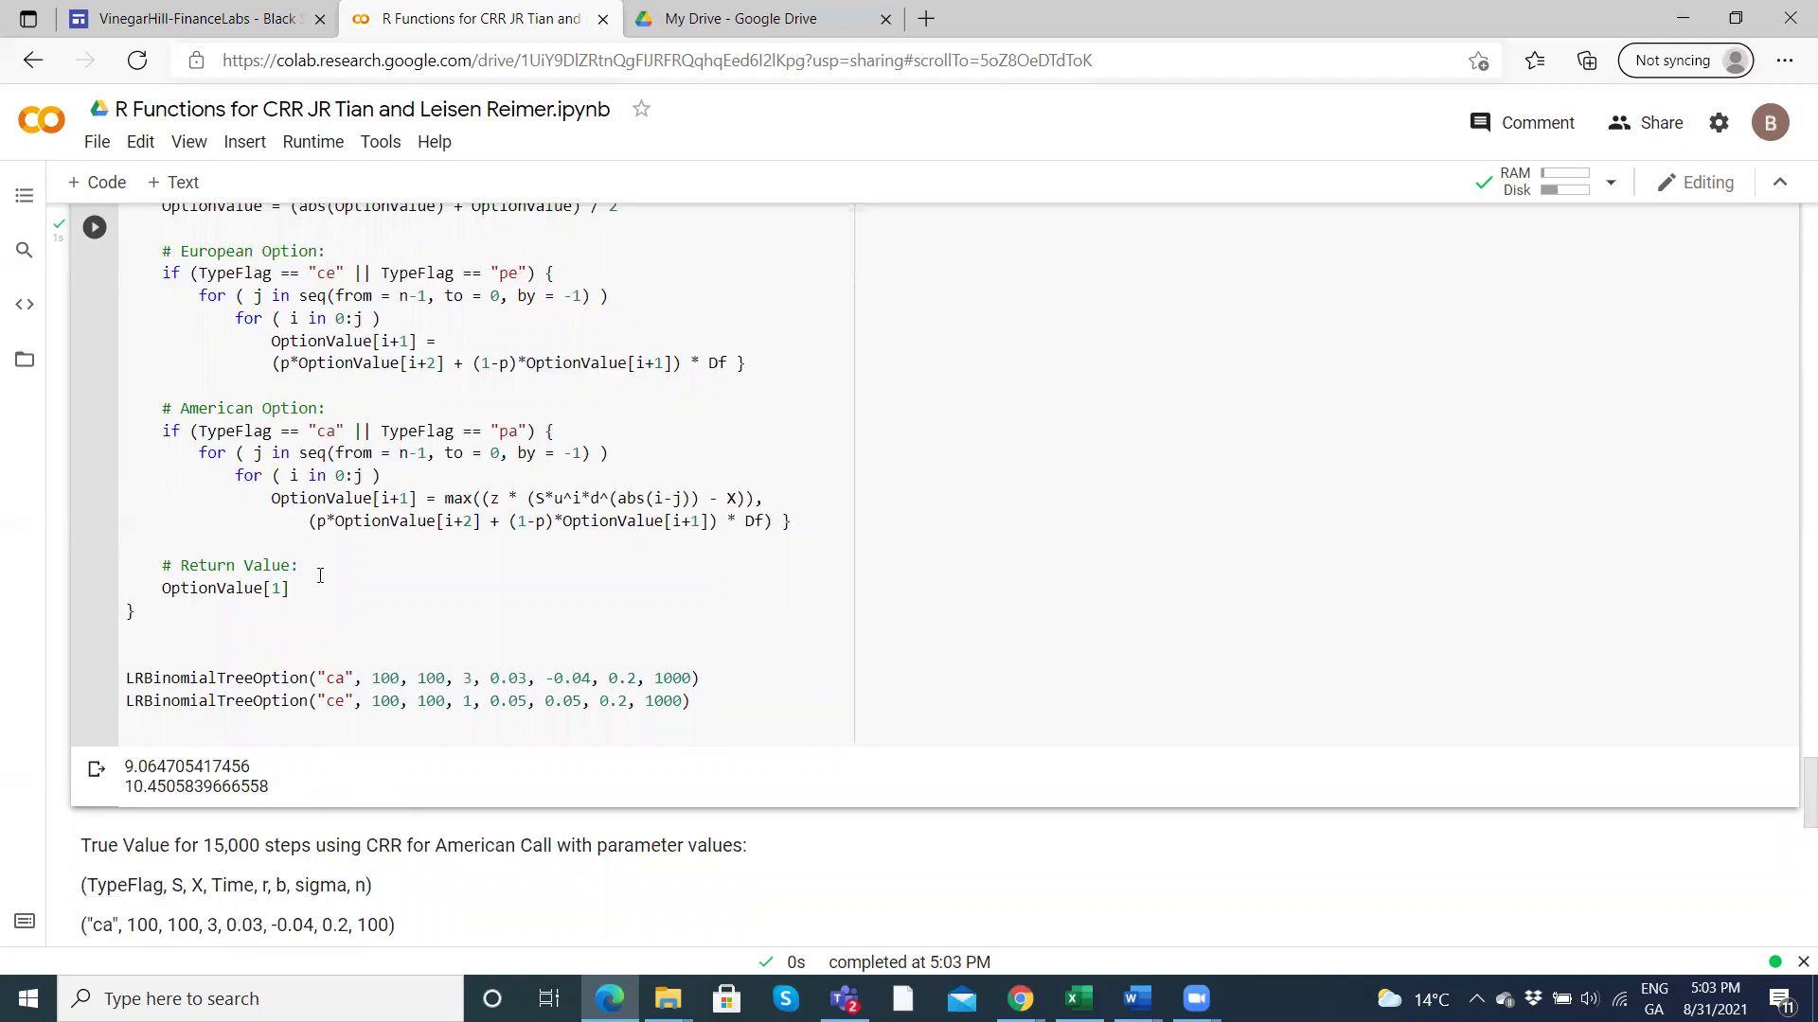
{"action": "scroll", "coordinate": [320, 576], "scroll_direction": "up", "scroll_amount": 15}
{"action": "scroll", "coordinate": [320, 576], "scroll_direction": "up", "scroll_amount": 4}
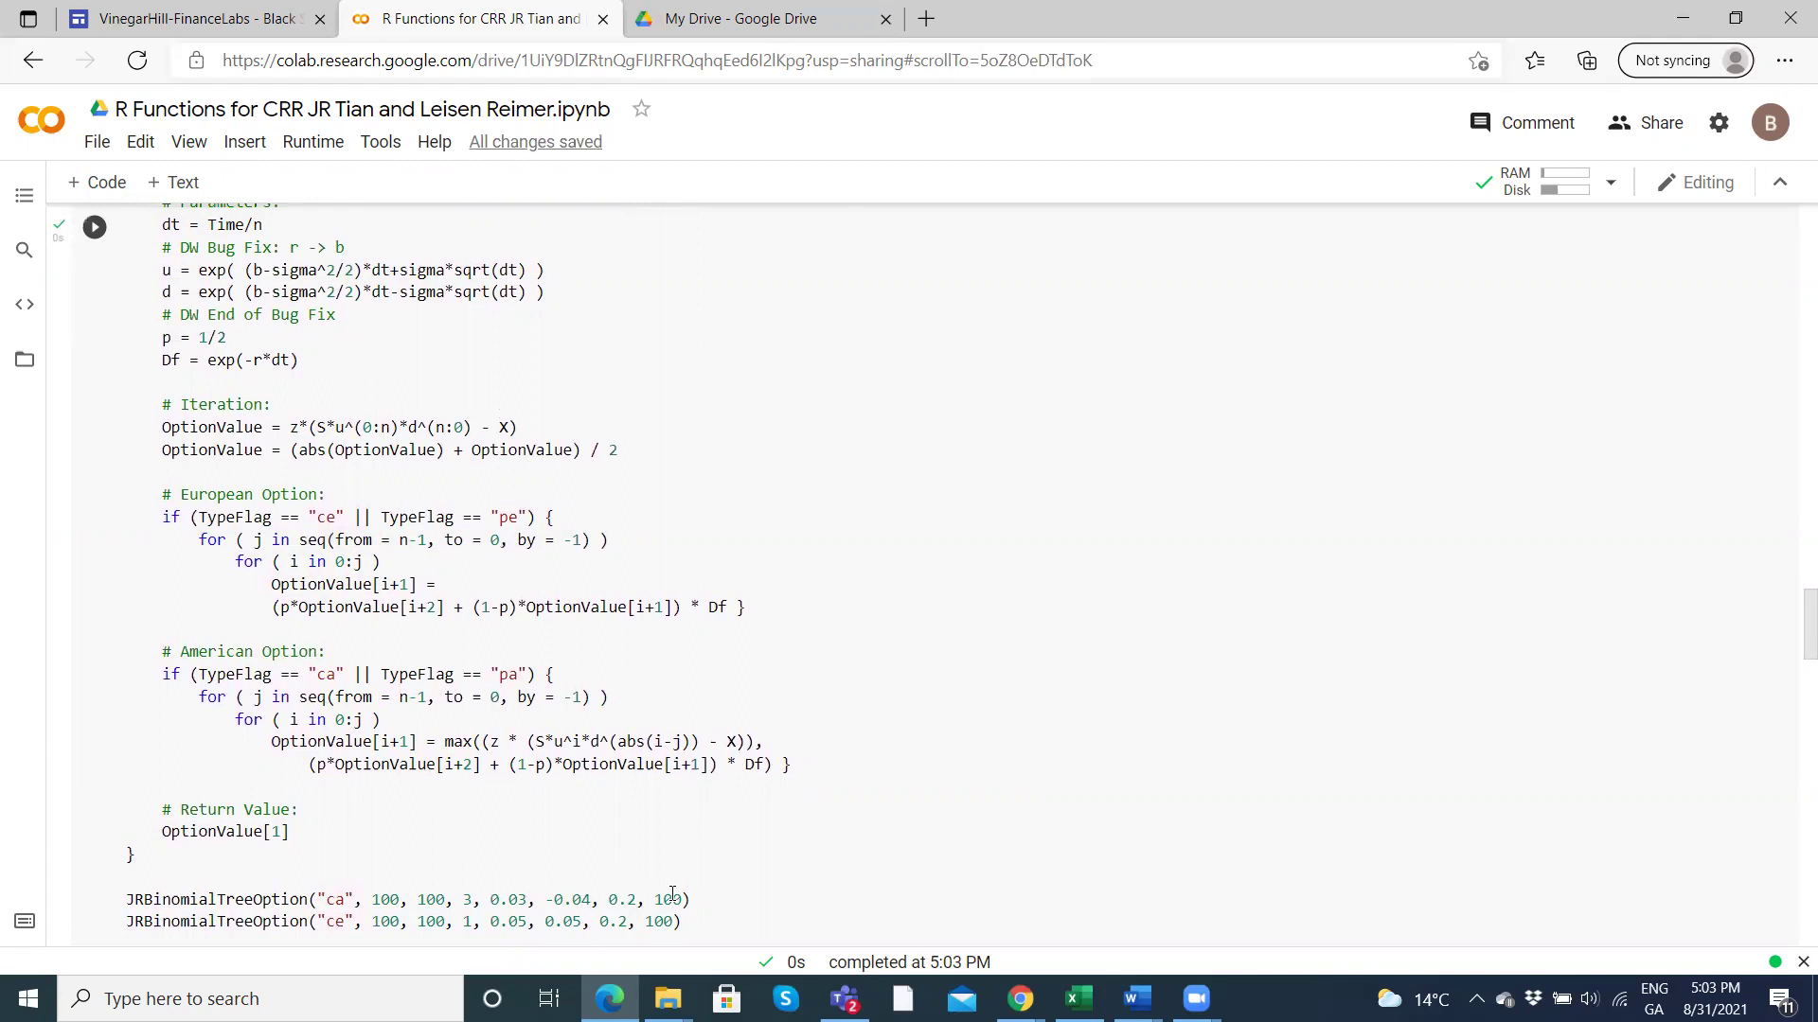
{"action": "scroll", "coordinate": [678, 632], "scroll_direction": "down", "scroll_amount": 10}
{"action": "scroll", "coordinate": [678, 632], "scroll_direction": "up", "scroll_amount": 20}
{"action": "scroll", "coordinate": [678, 633], "scroll_direction": "up", "scroll_amount": 5}
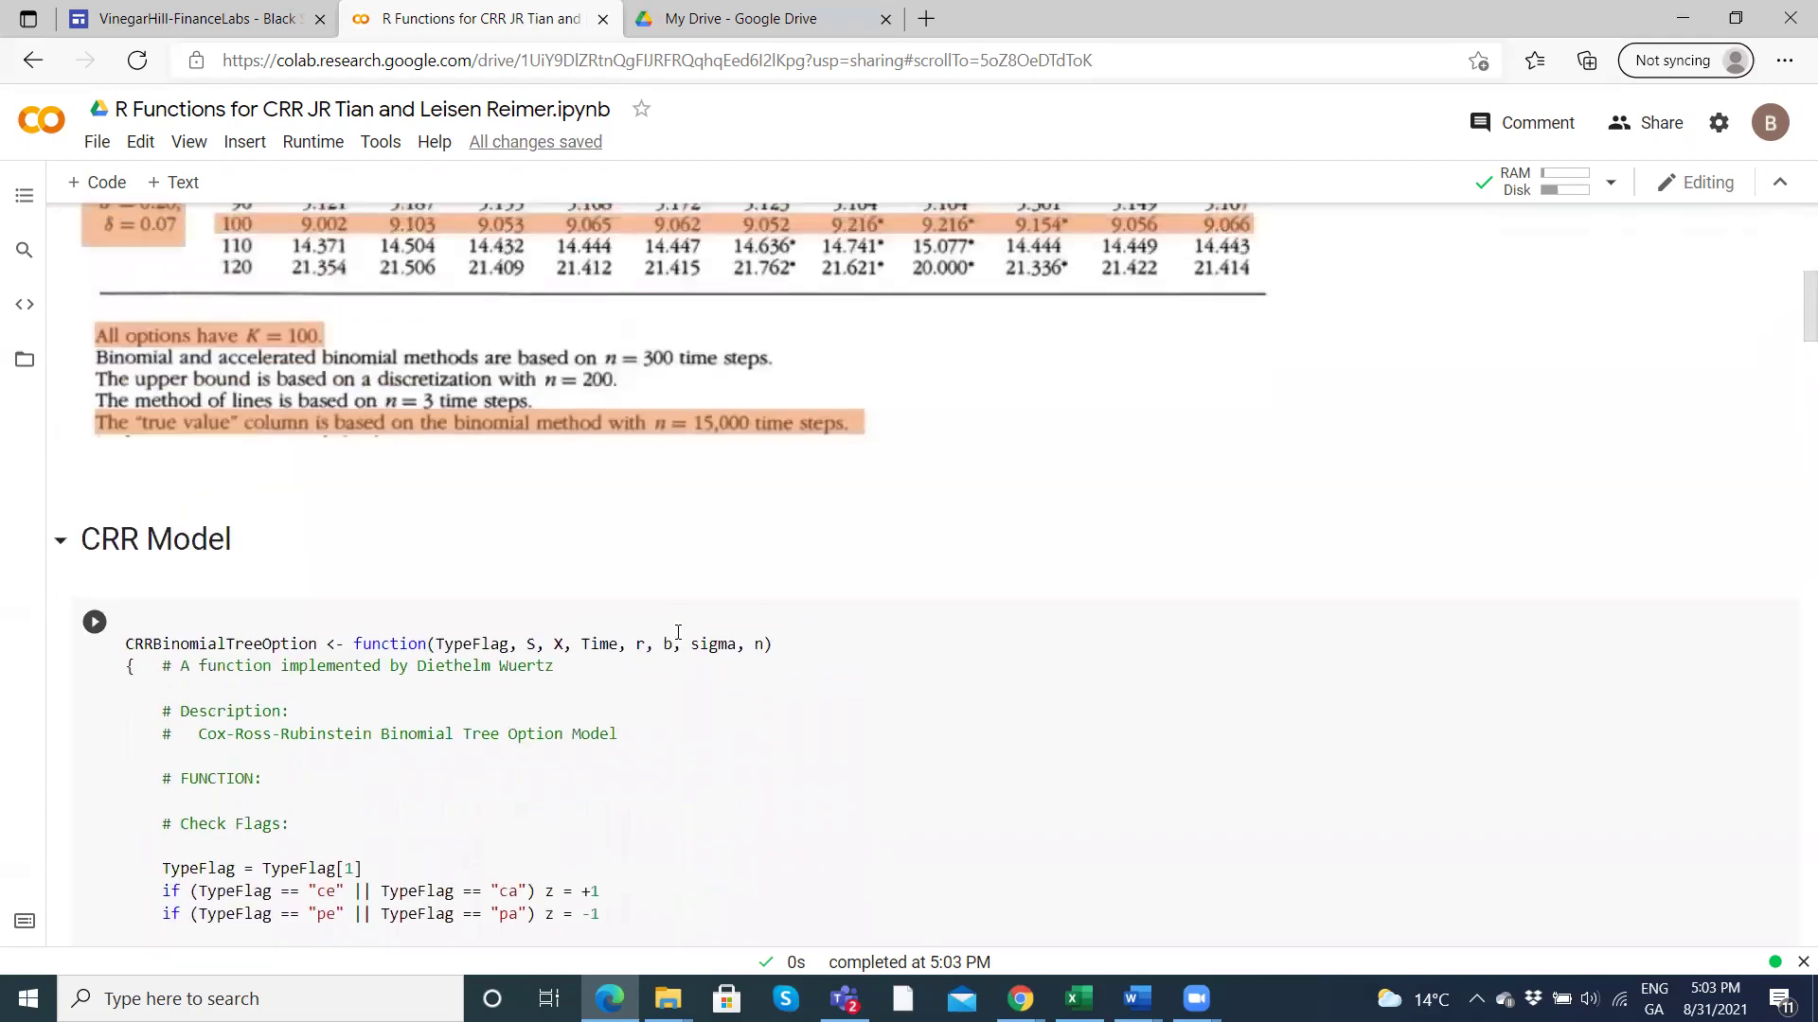
{"action": "scroll", "coordinate": [678, 632], "scroll_direction": "down", "scroll_amount": 2}
{"action": "scroll", "coordinate": [678, 633], "scroll_direction": "down", "scroll_amount": 1}
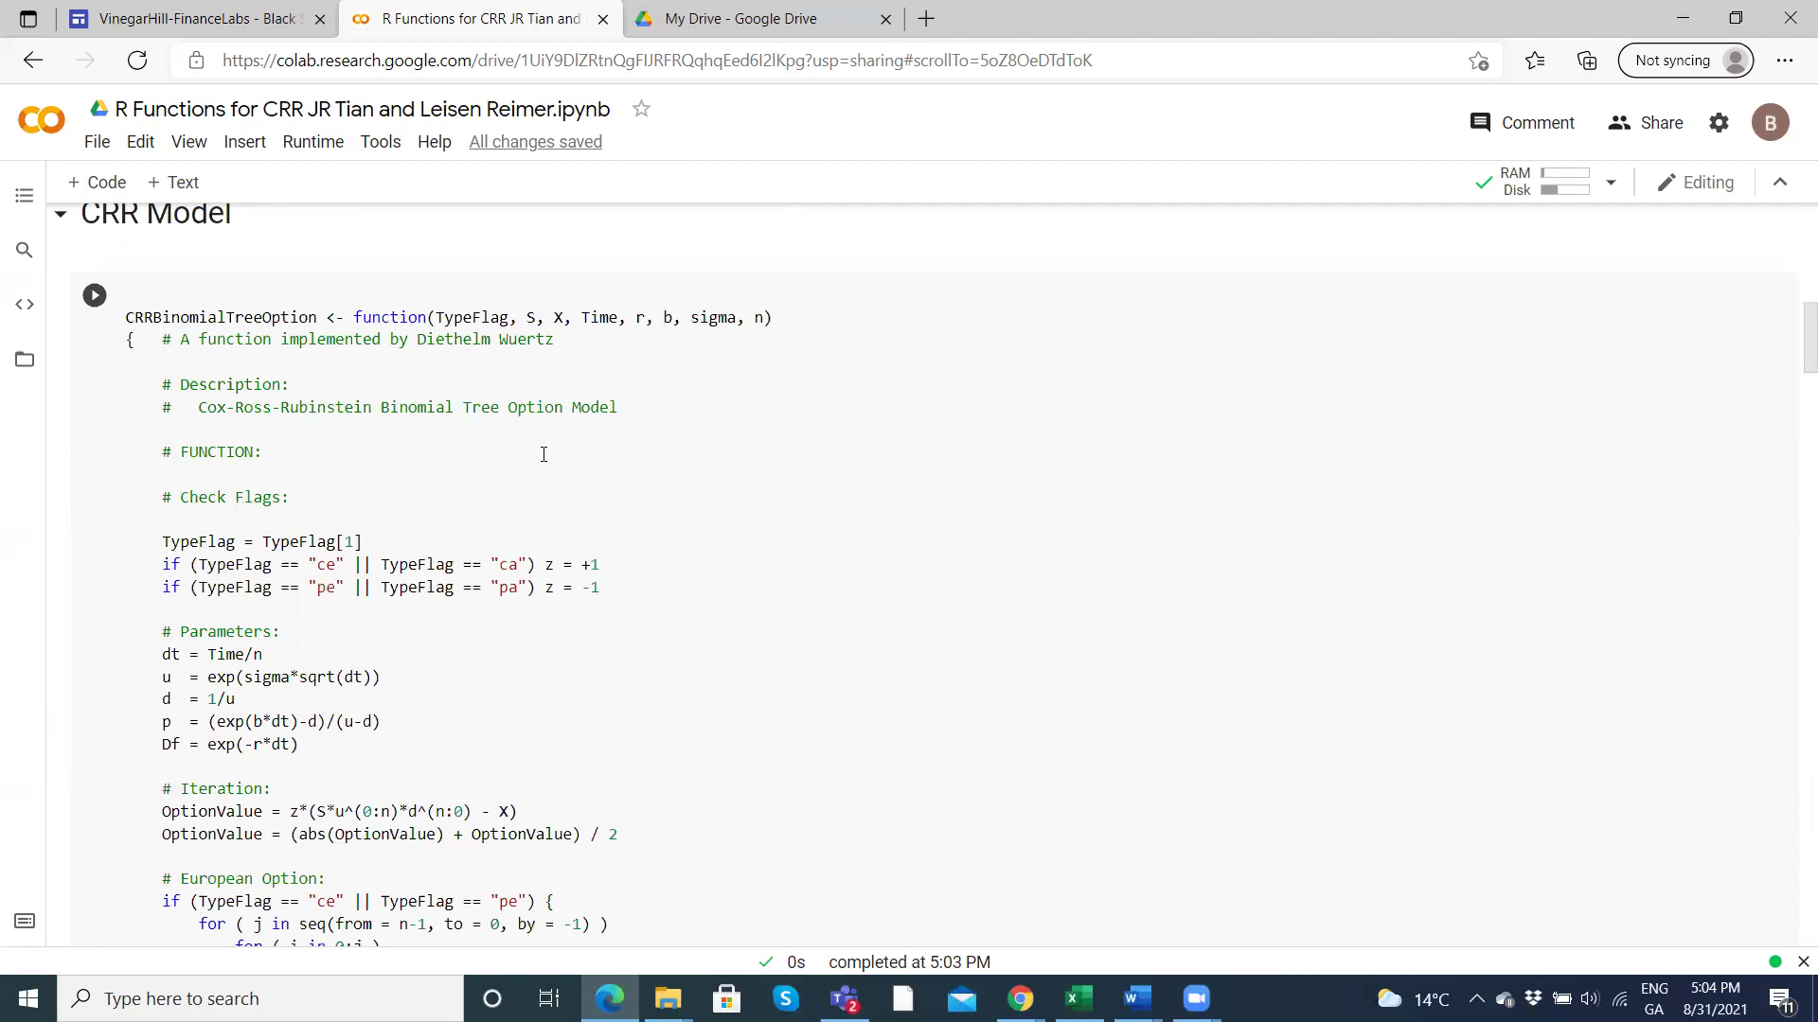
Find and launch RStudio on the computer.
{"action": "left_click", "coordinate": [28, 998]}
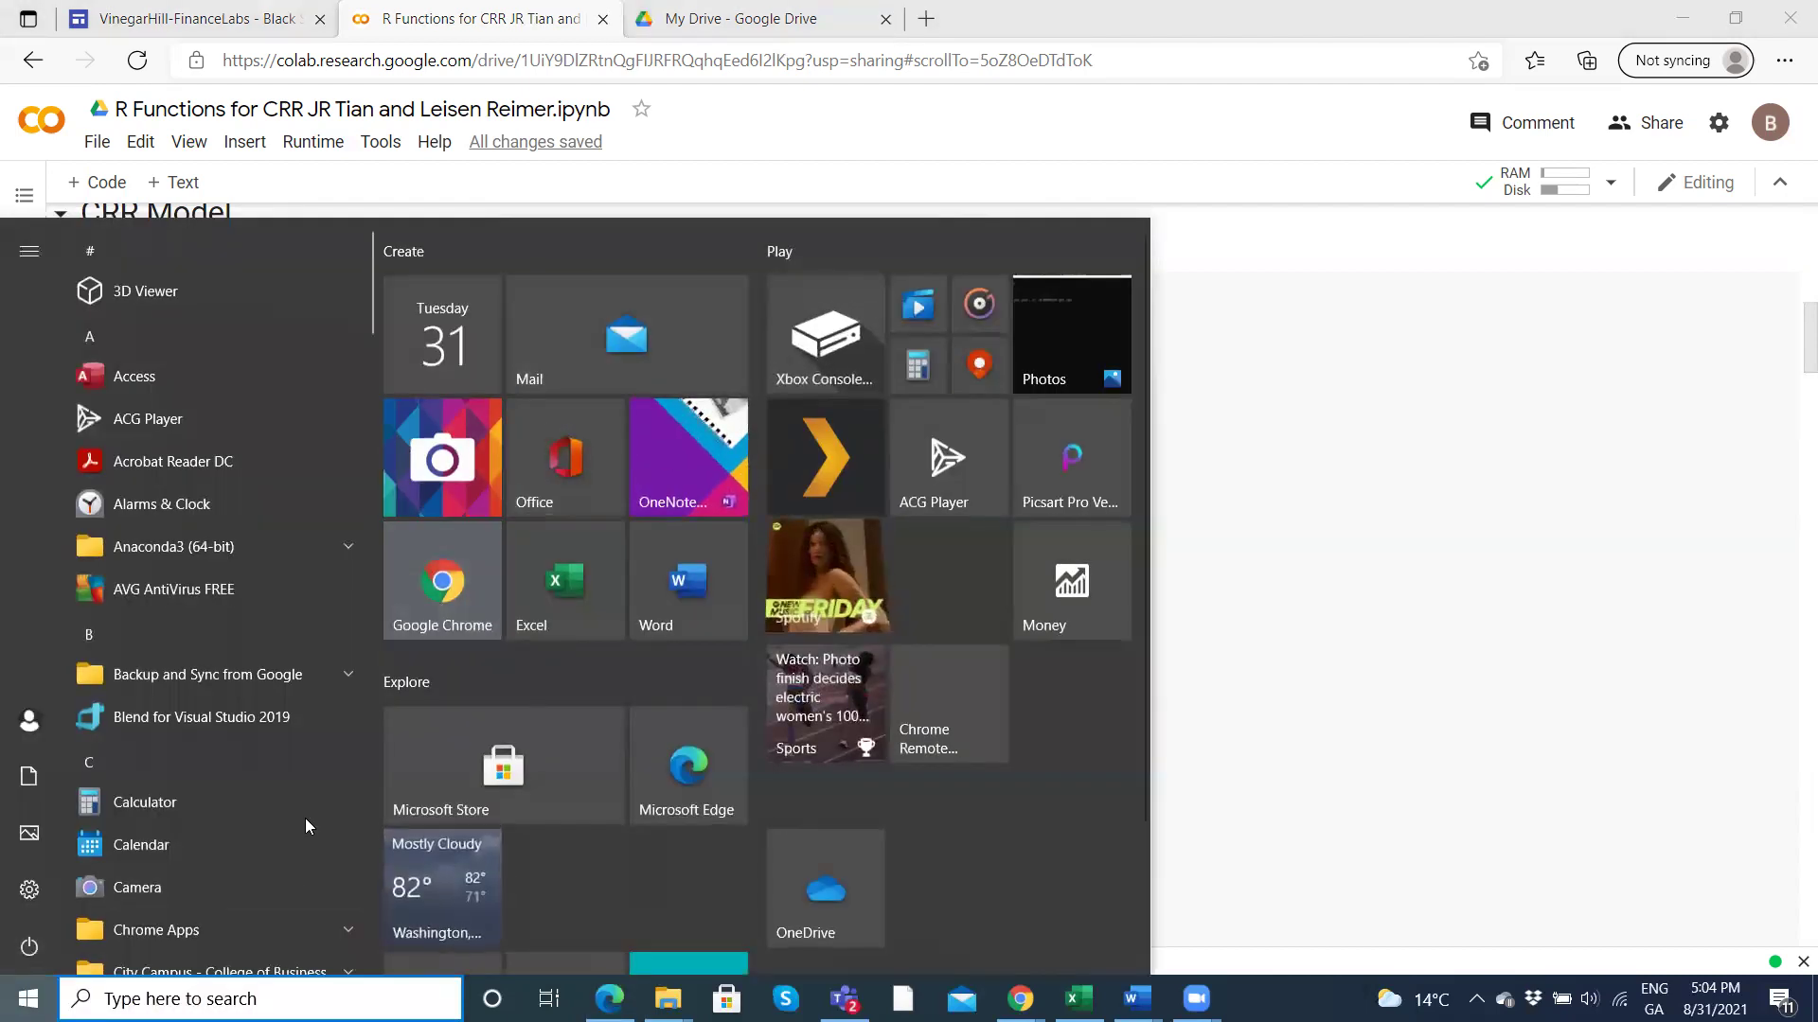
{"action": "type", "text": "rstudio"}
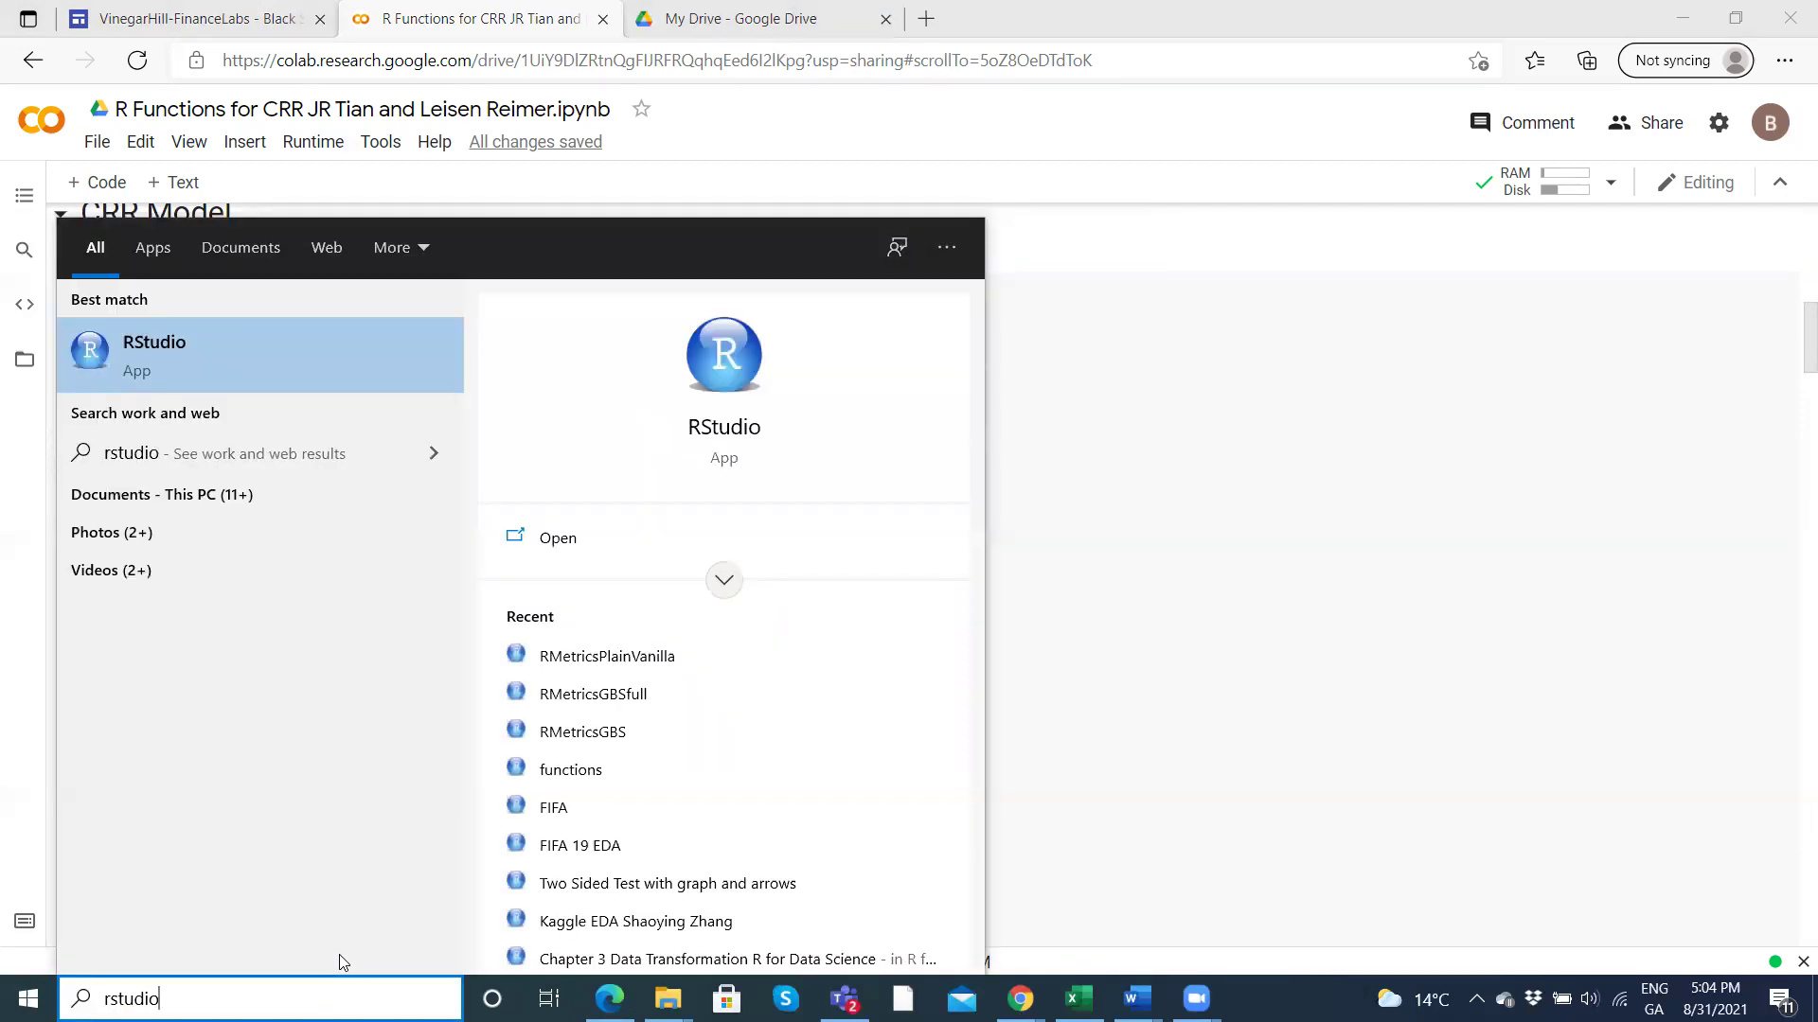
{"action": "key", "text": "Return"}
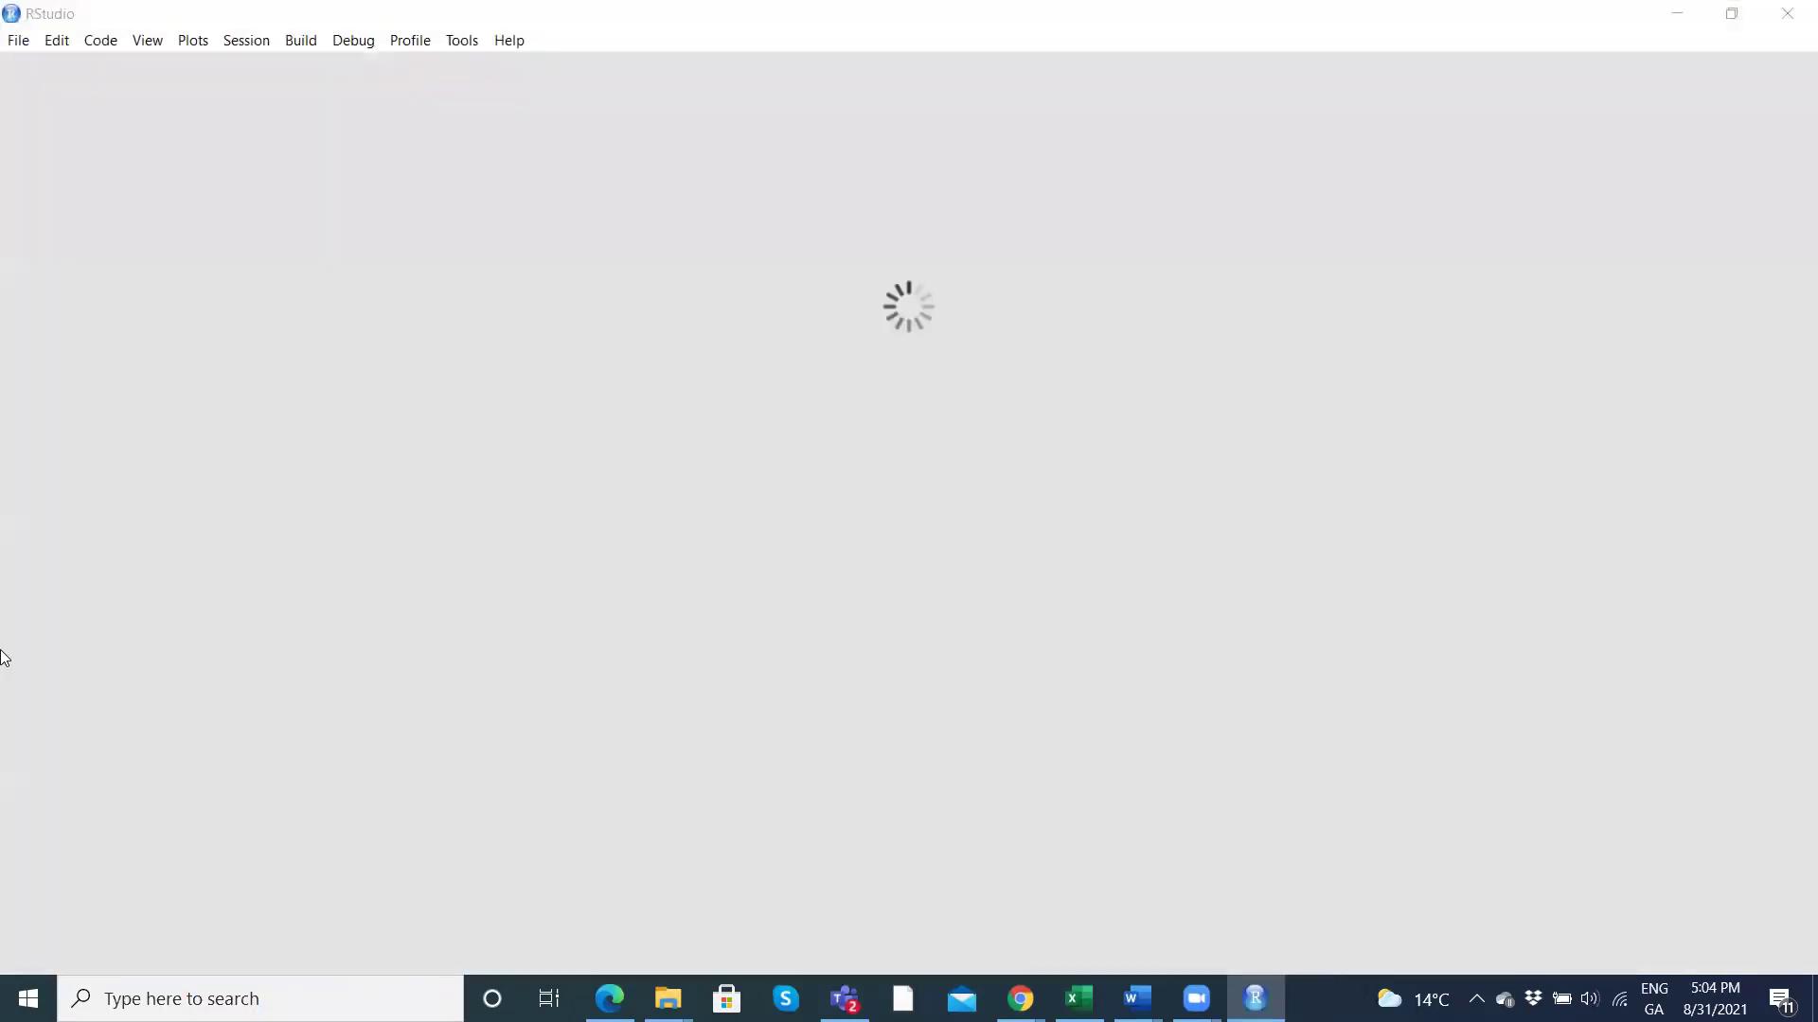
{"action": "left_click", "coordinate": [18, 47]}
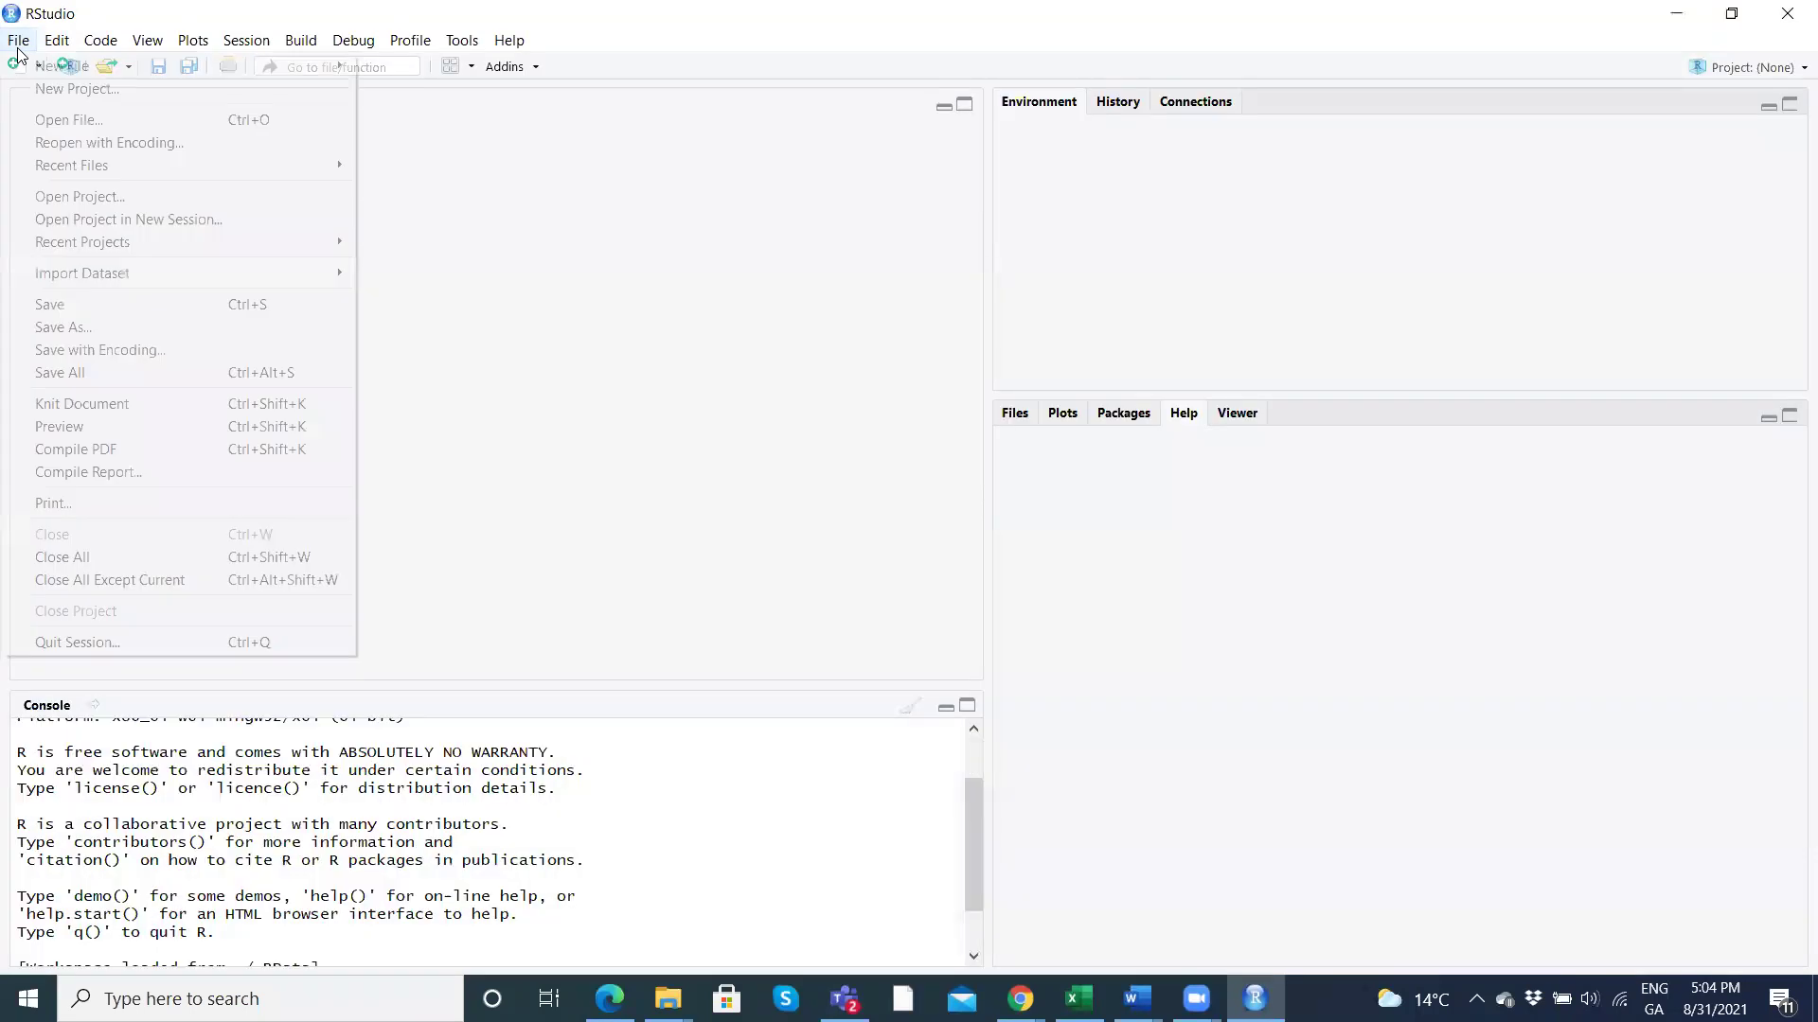
{"action": "mouse_move", "coordinate": [199, 67]}
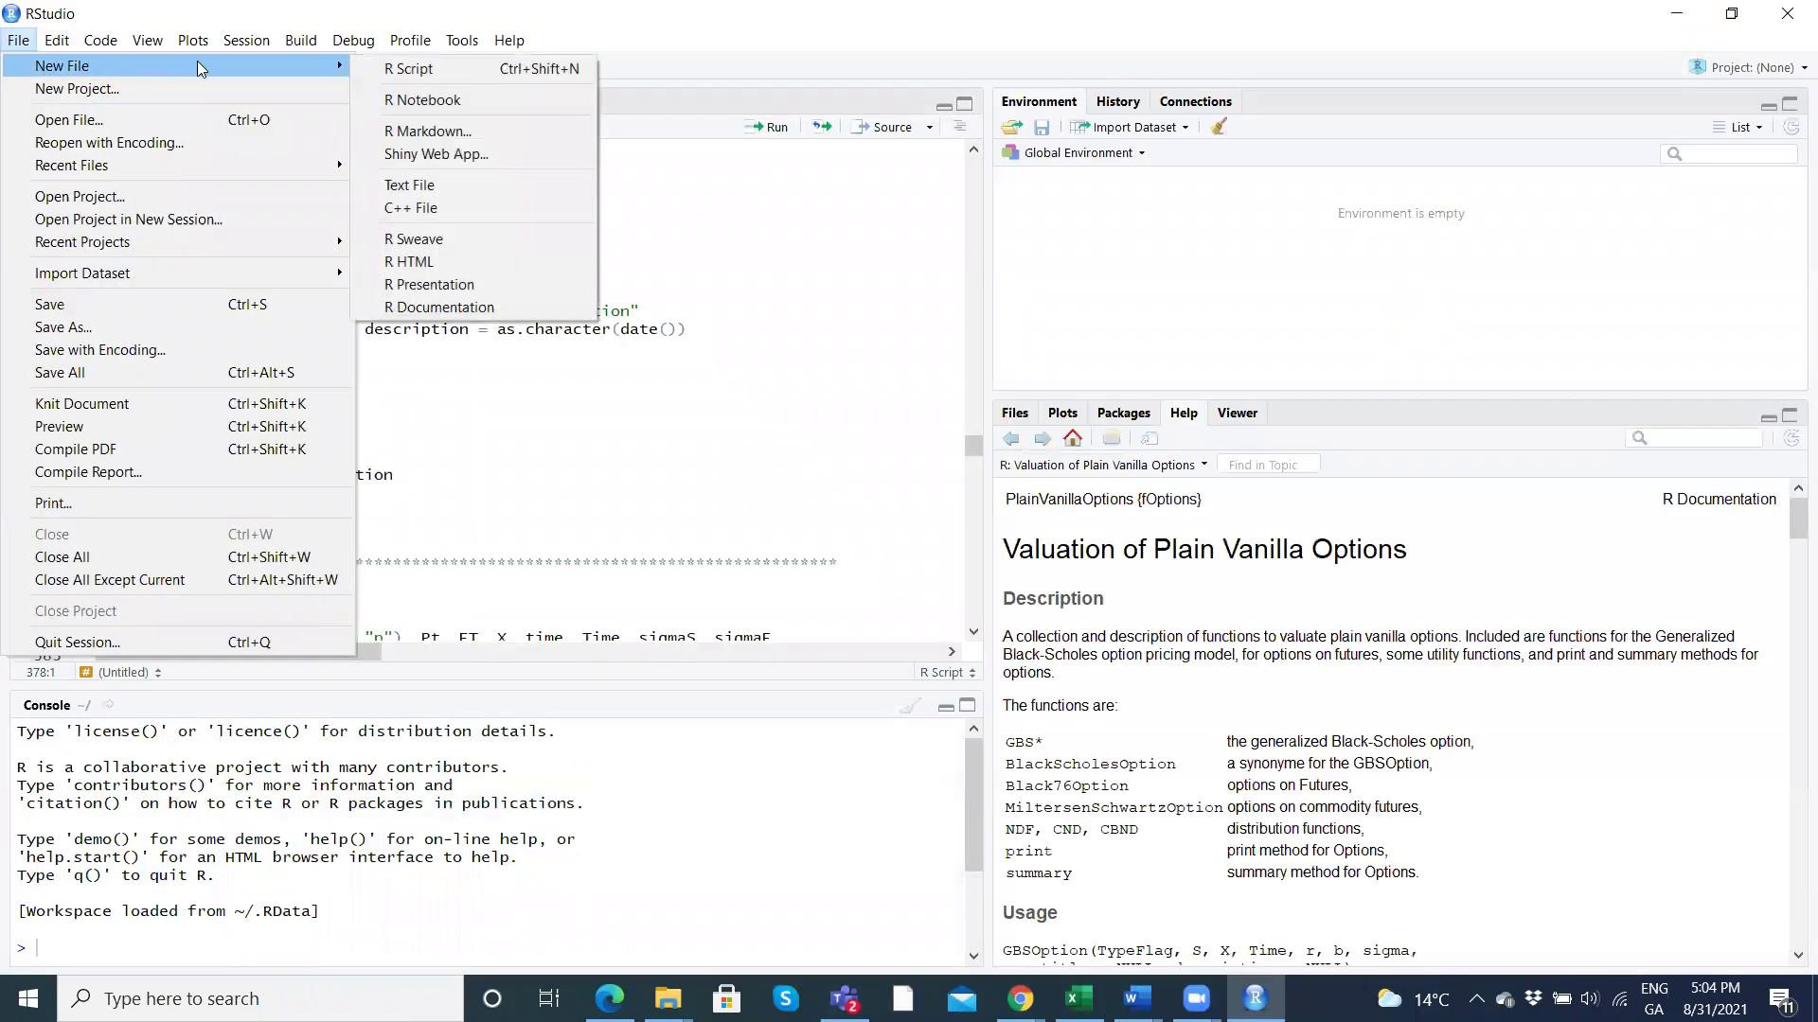
{"action": "left_click", "coordinate": [615, 101]}
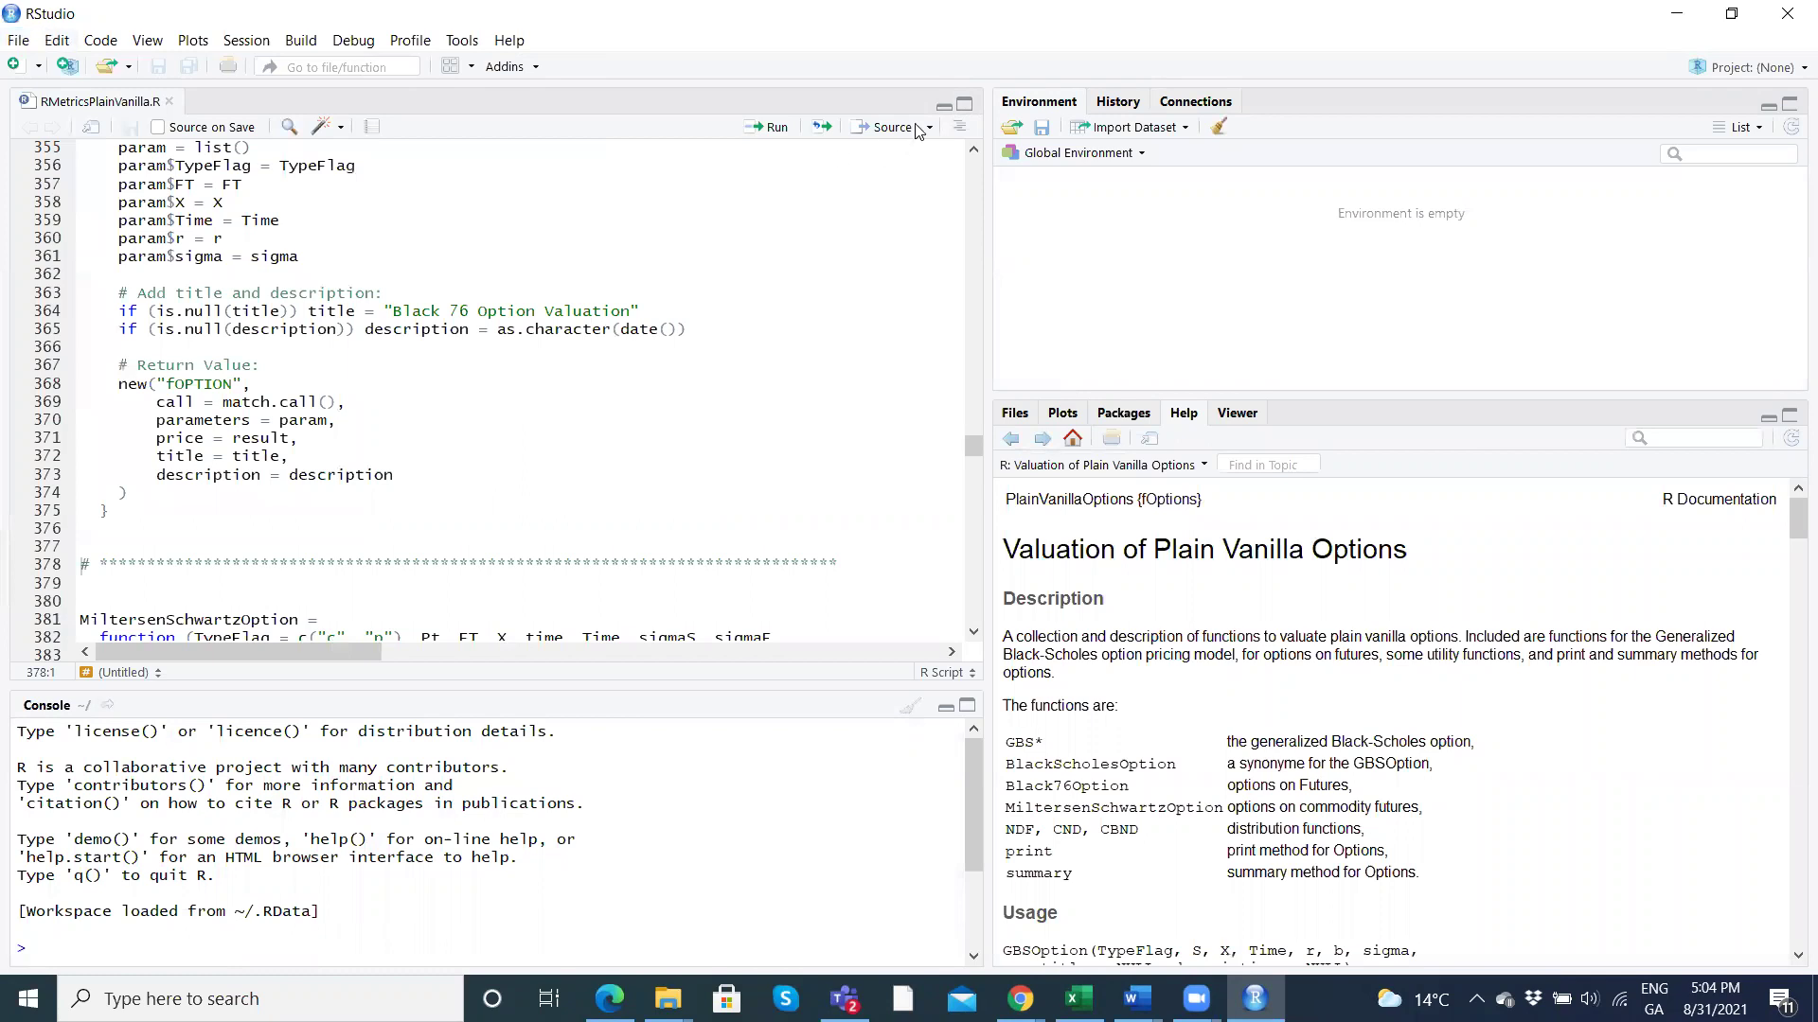
Close the RMetricsPlainVanilla.R script and create a new blank R script.
{"action": "left_click", "coordinate": [169, 101]}
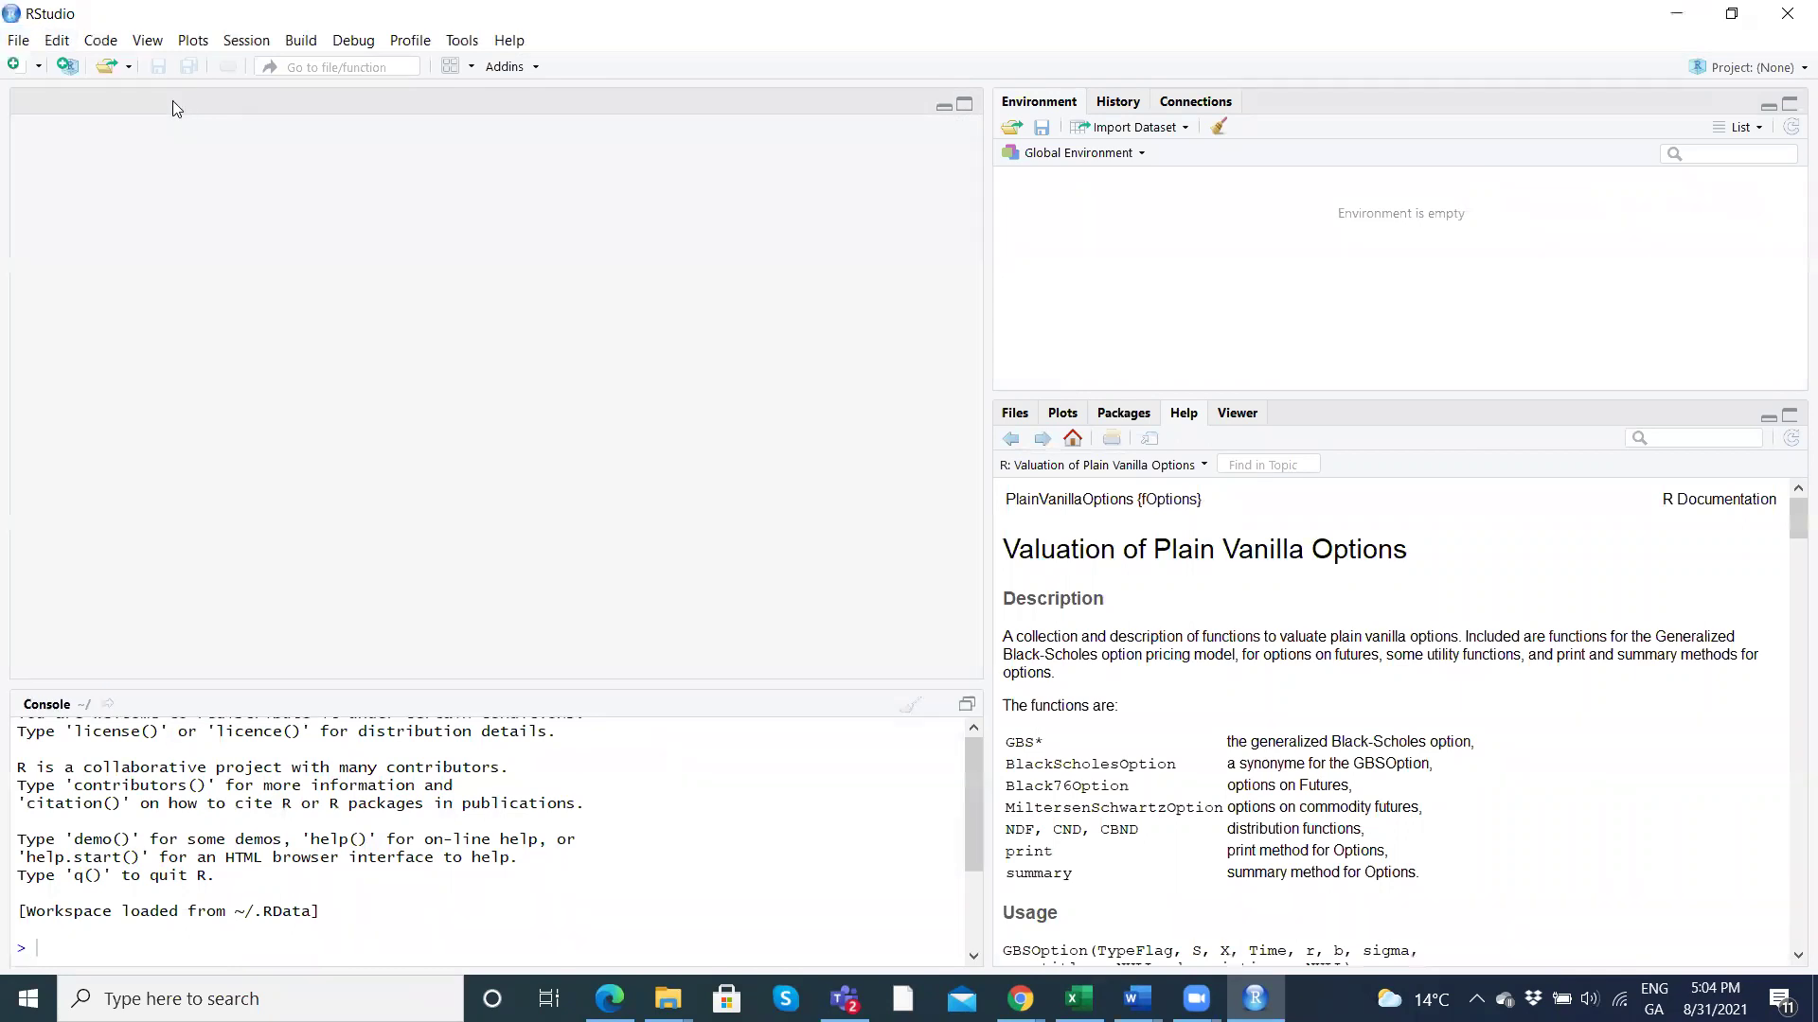
{"action": "left_click", "coordinate": [24, 43]}
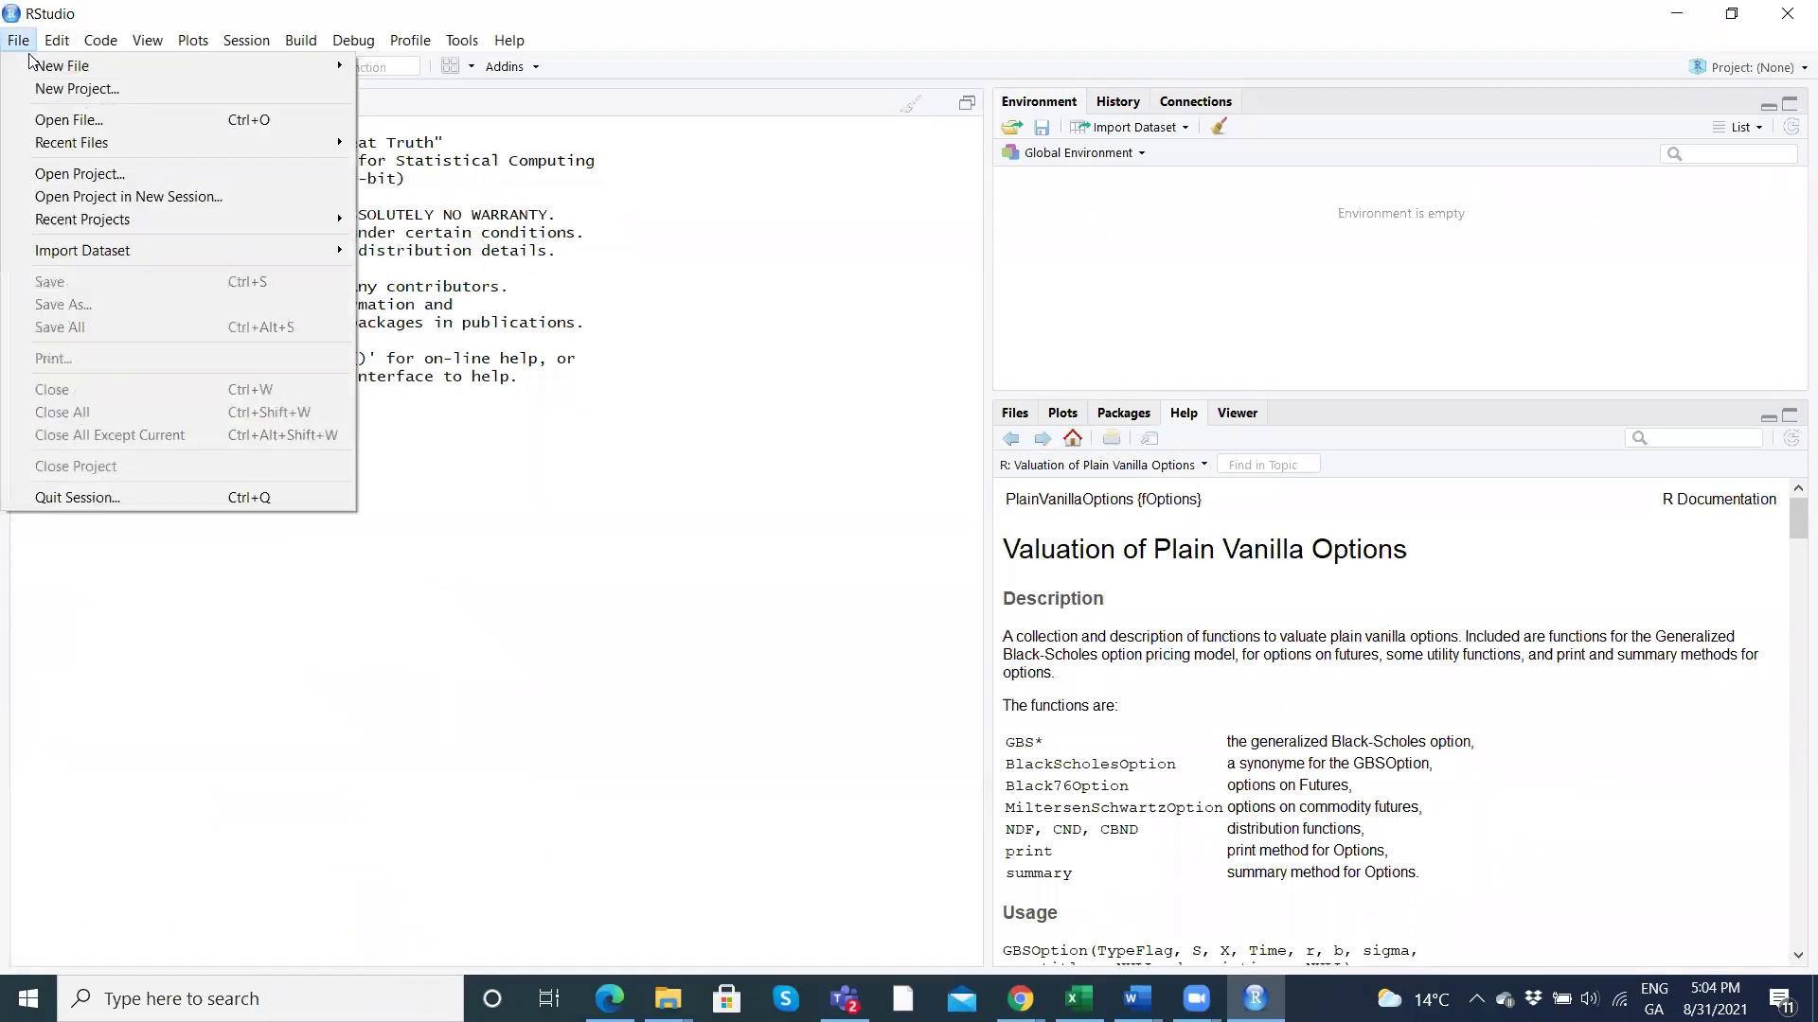
{"action": "mouse_move", "coordinate": [35, 65]}
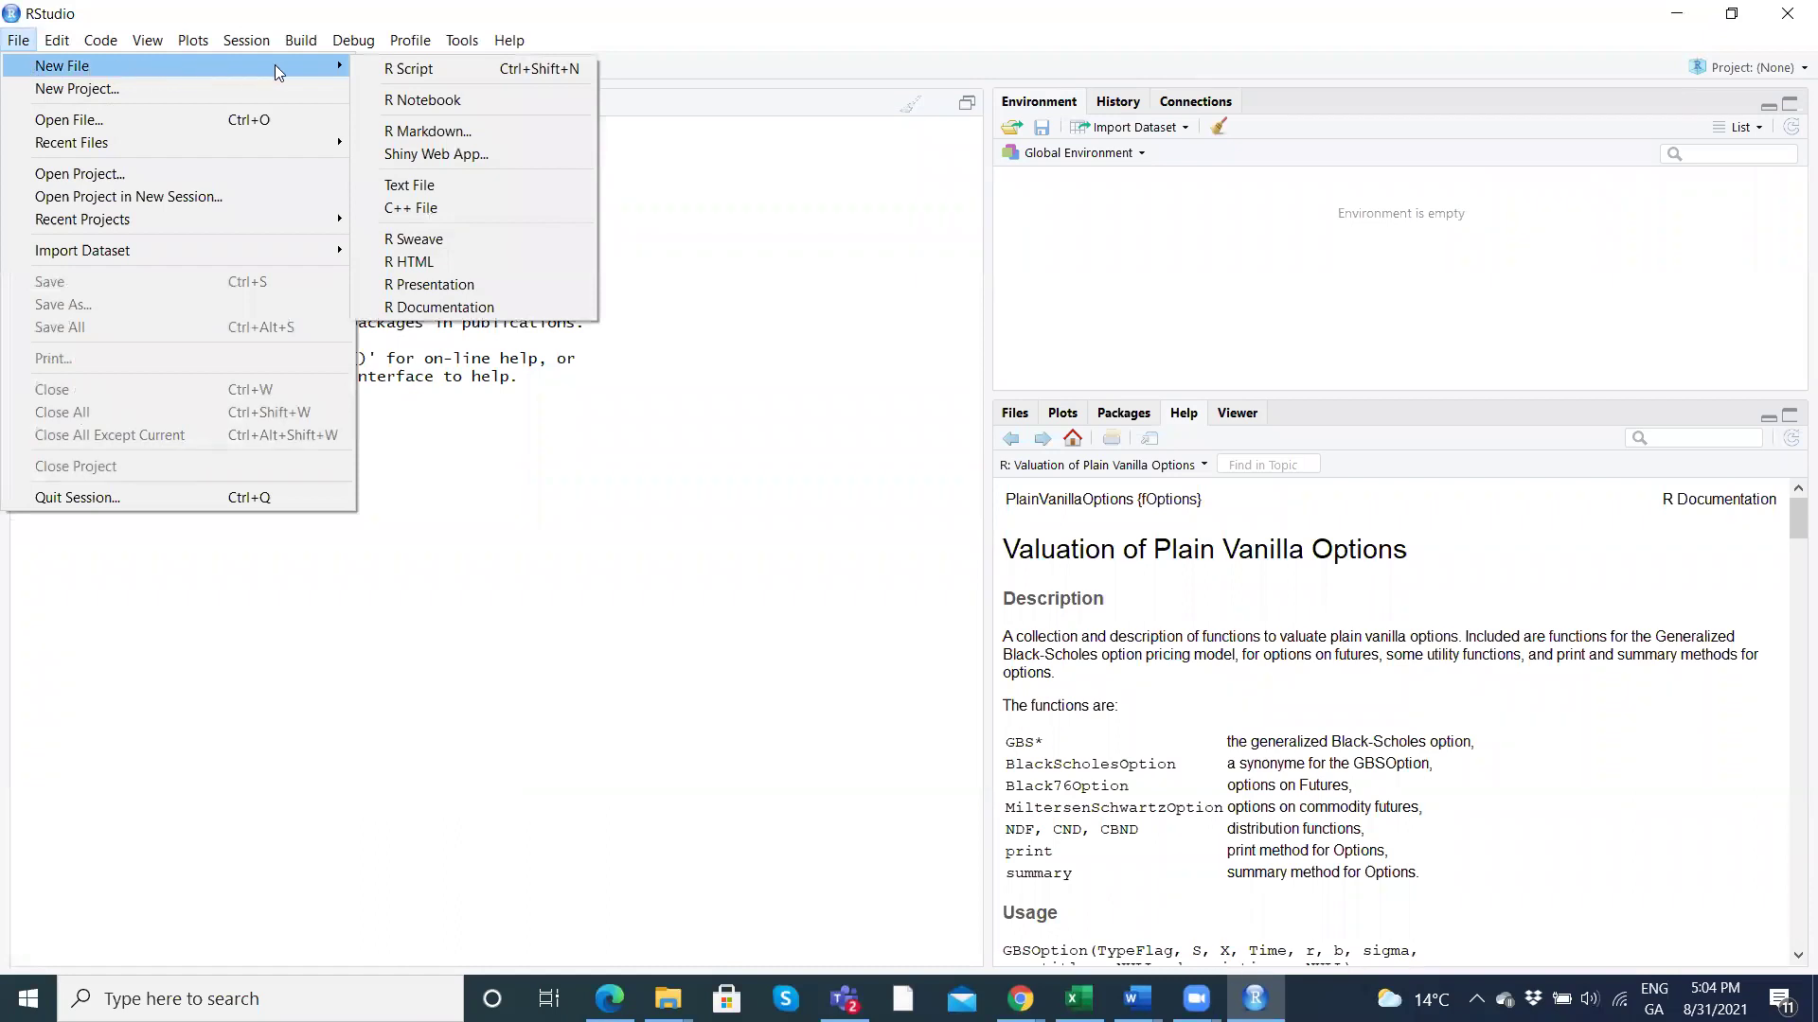
{"action": "left_click", "coordinate": [396, 69]}
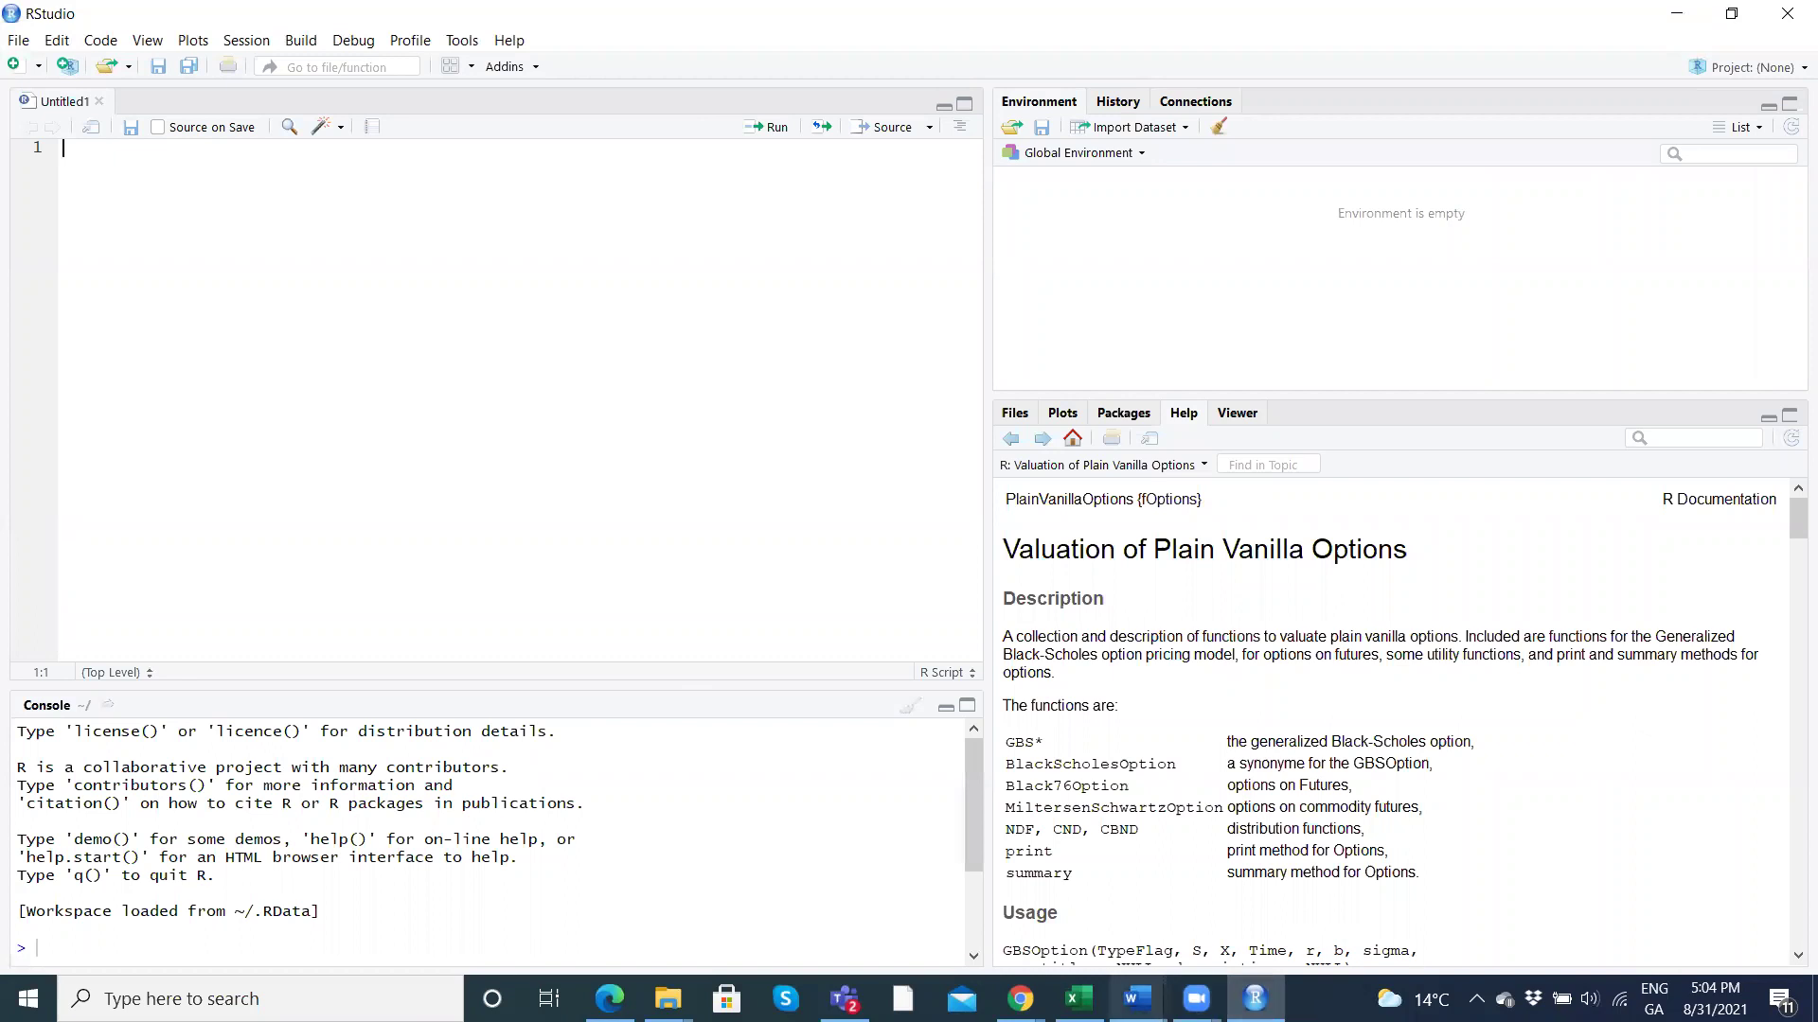
Switch to the Colab notebook and copy the CRR Model code cell with its CRRBinomialTreeOption function and example calls.
{"action": "mouse_move", "coordinate": [1020, 999]}
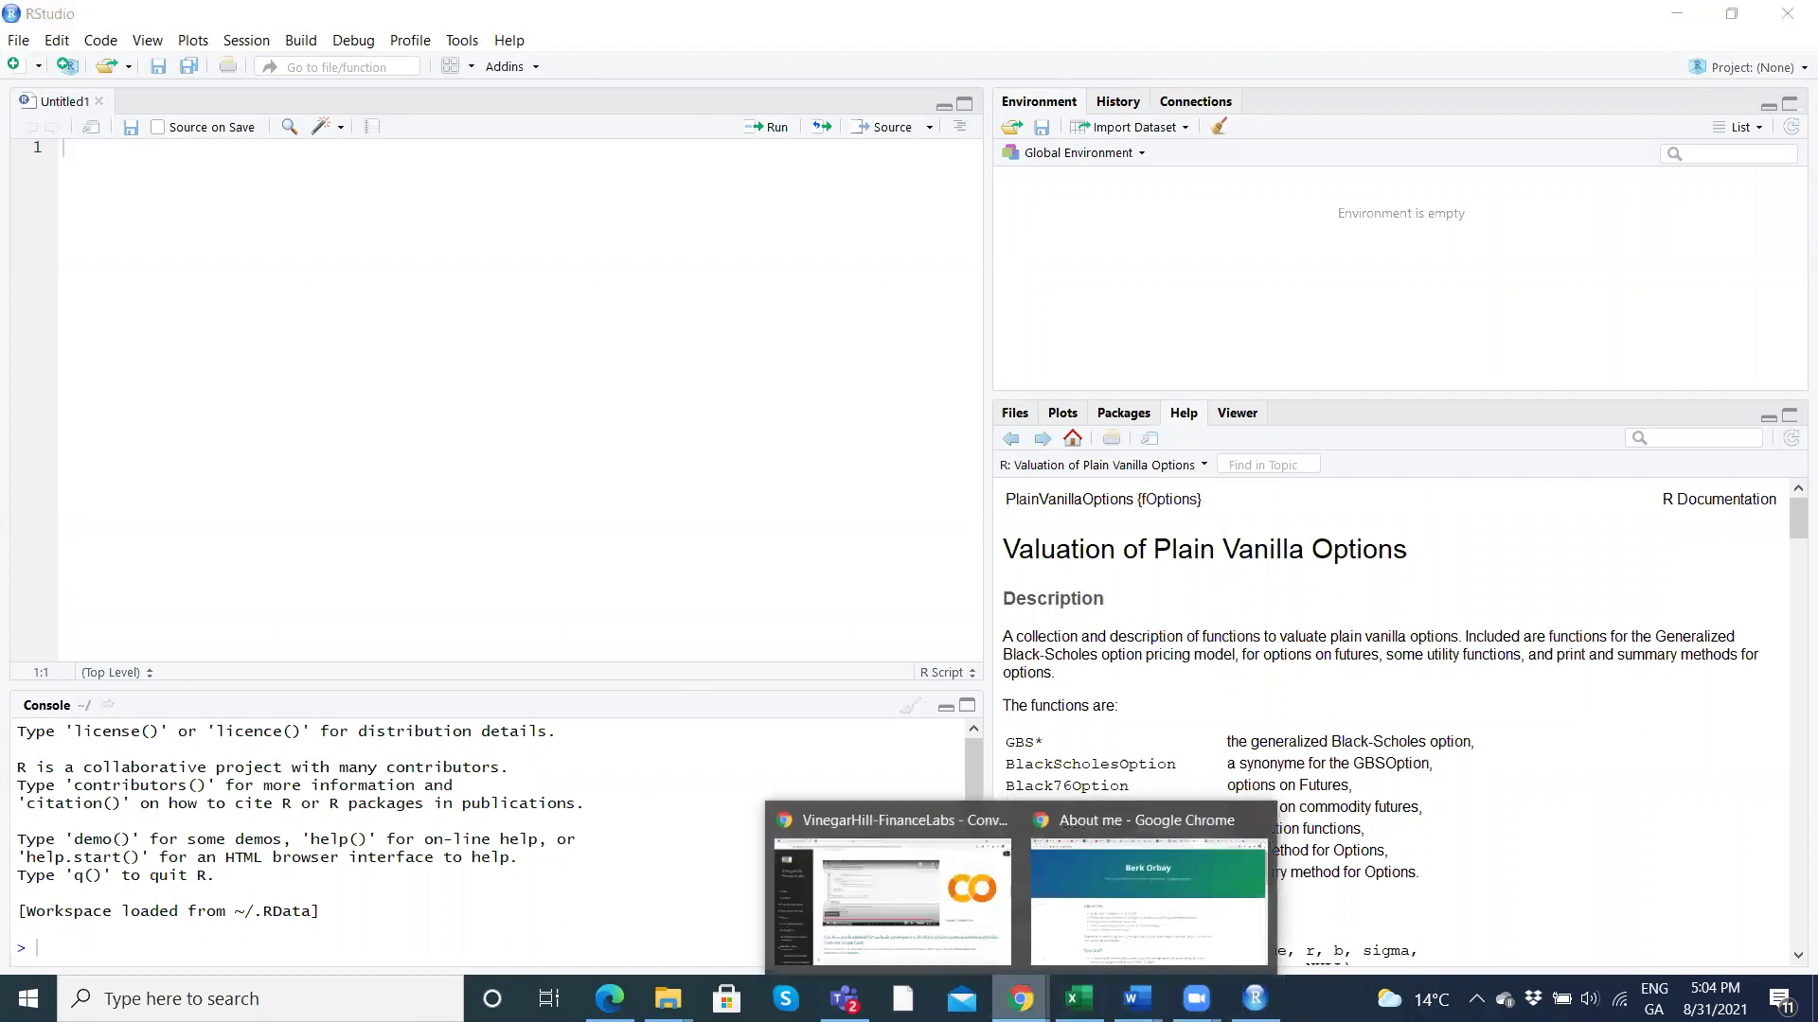
{"action": "left_click", "coordinate": [890, 900]}
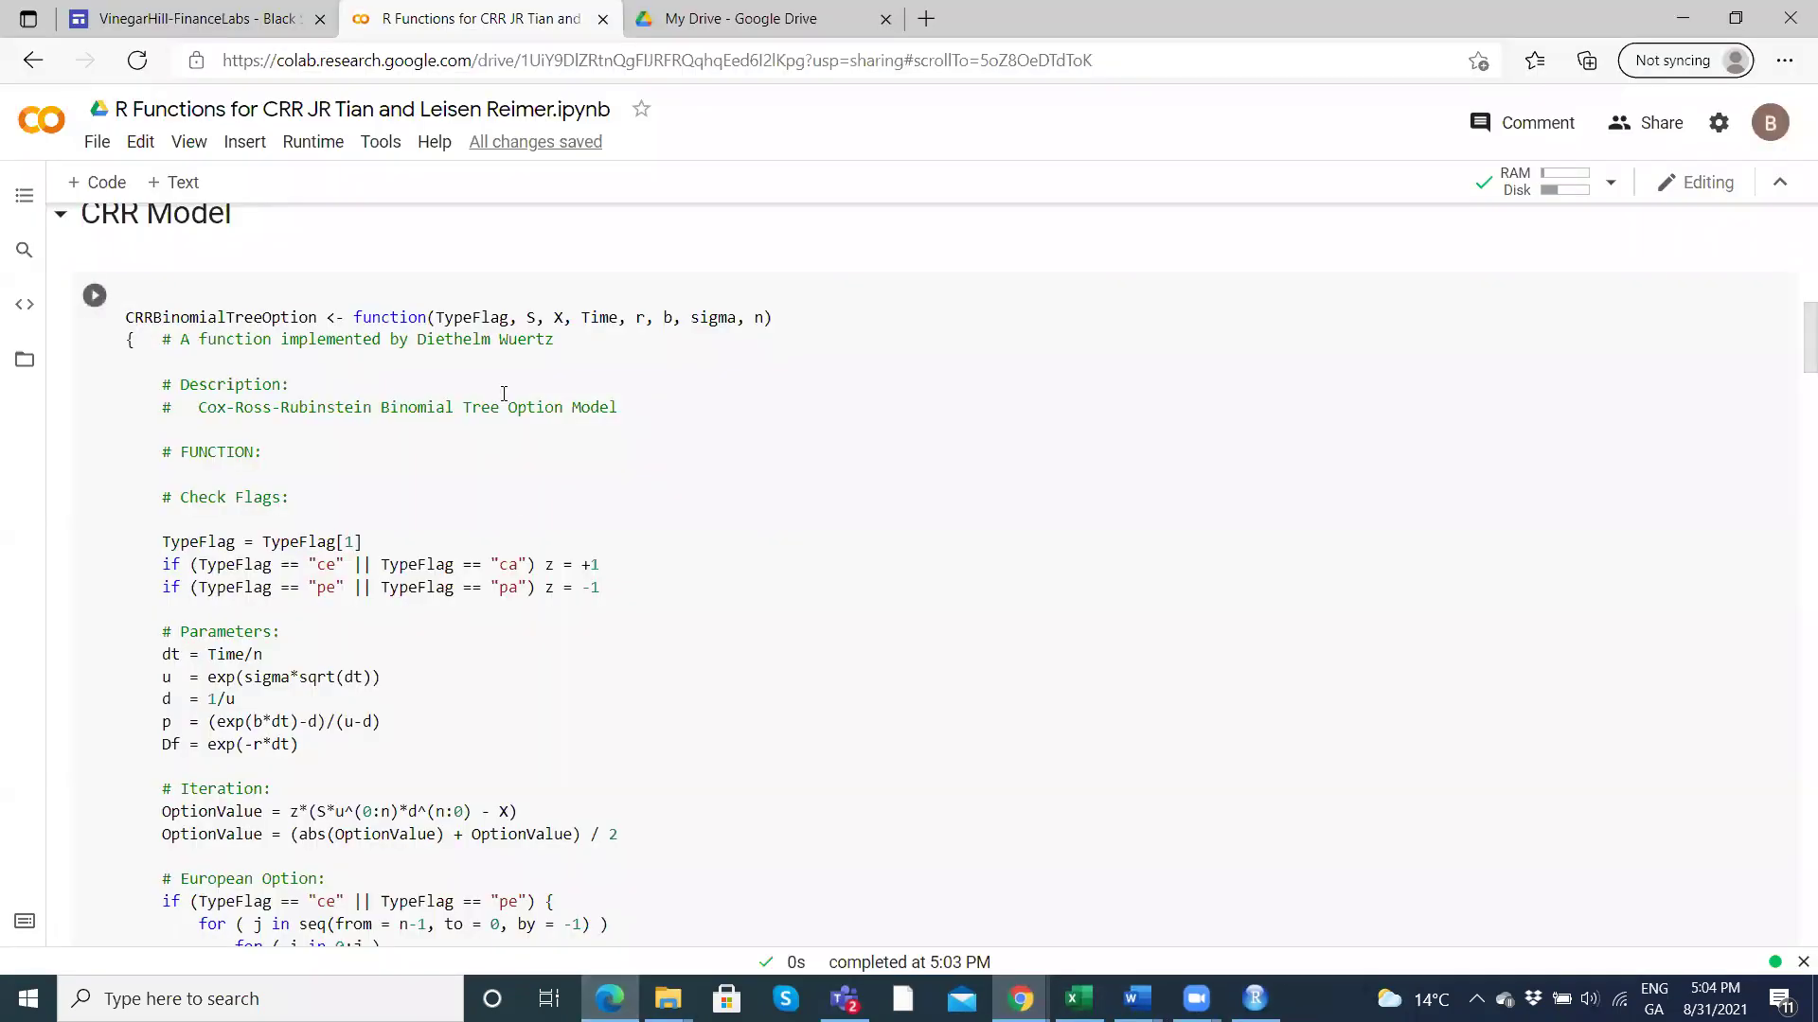
{"action": "scroll", "coordinate": [503, 394], "scroll_direction": "down", "scroll_amount": 3}
{"action": "scroll", "coordinate": [503, 394], "scroll_direction": "up", "scroll_amount": 6}
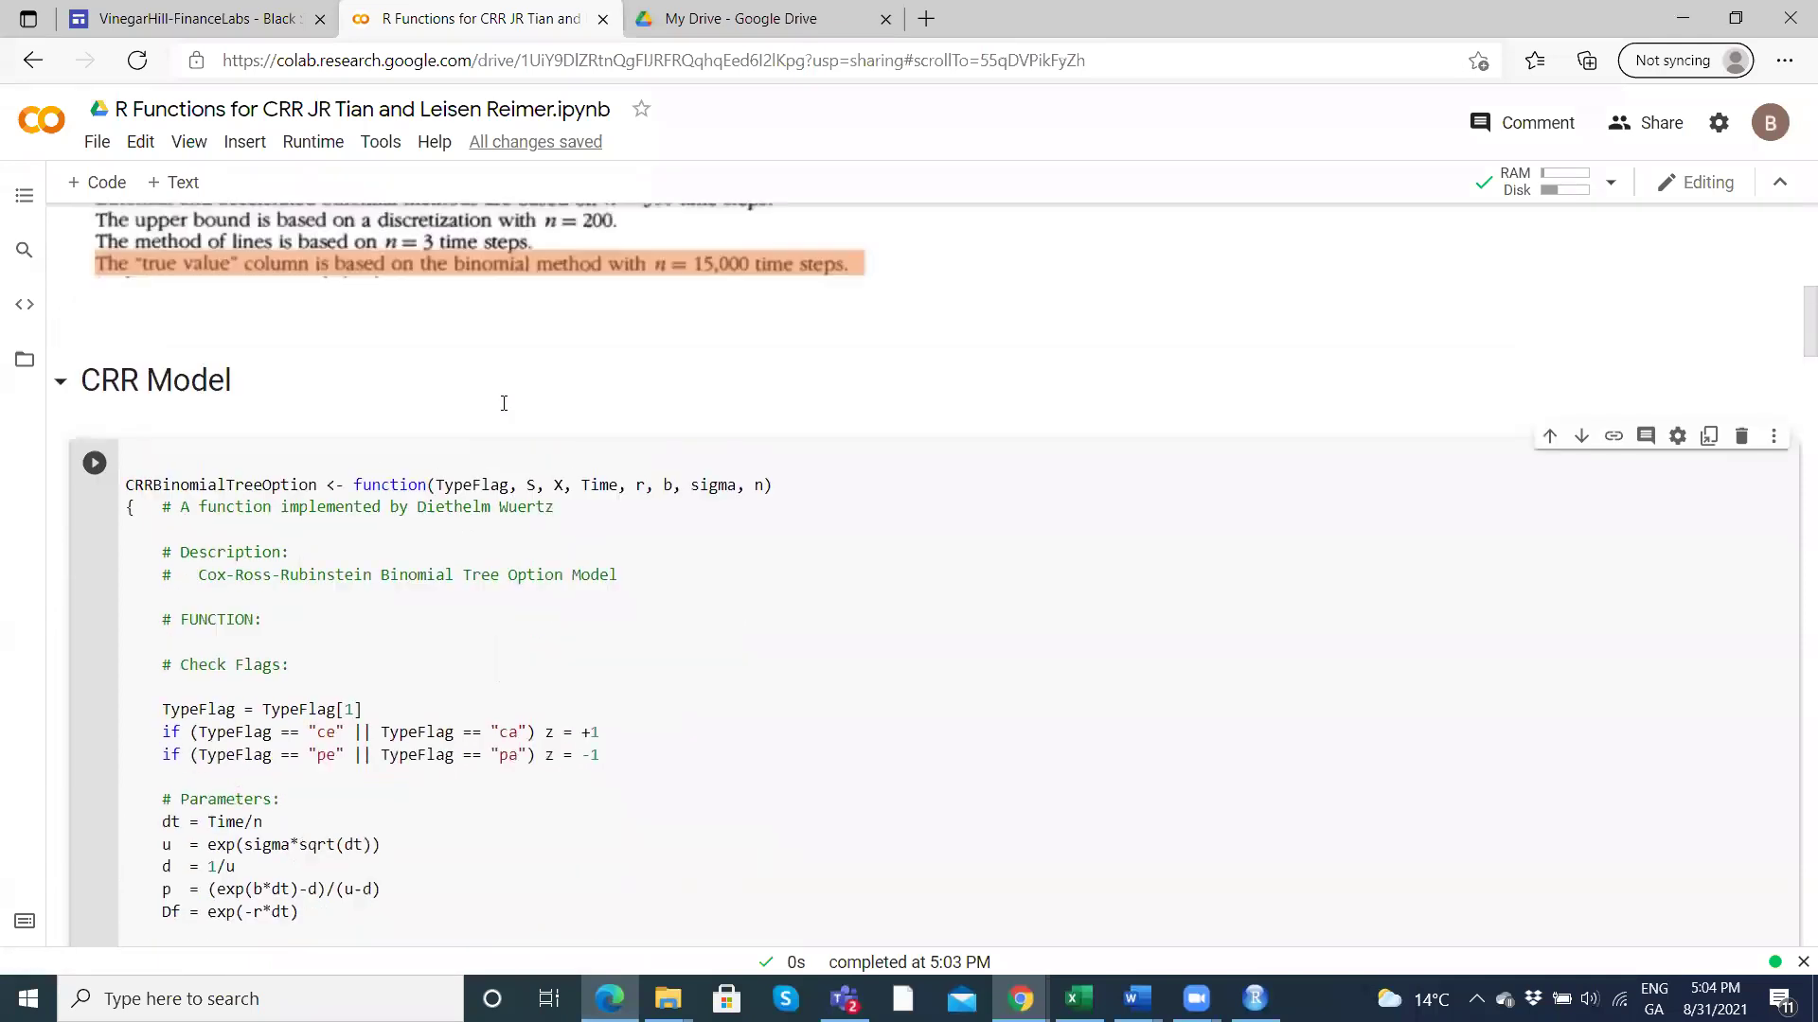
{"action": "scroll", "coordinate": [513, 566], "scroll_direction": "down", "scroll_amount": 2}
{"action": "right_click", "coordinate": [531, 500]}
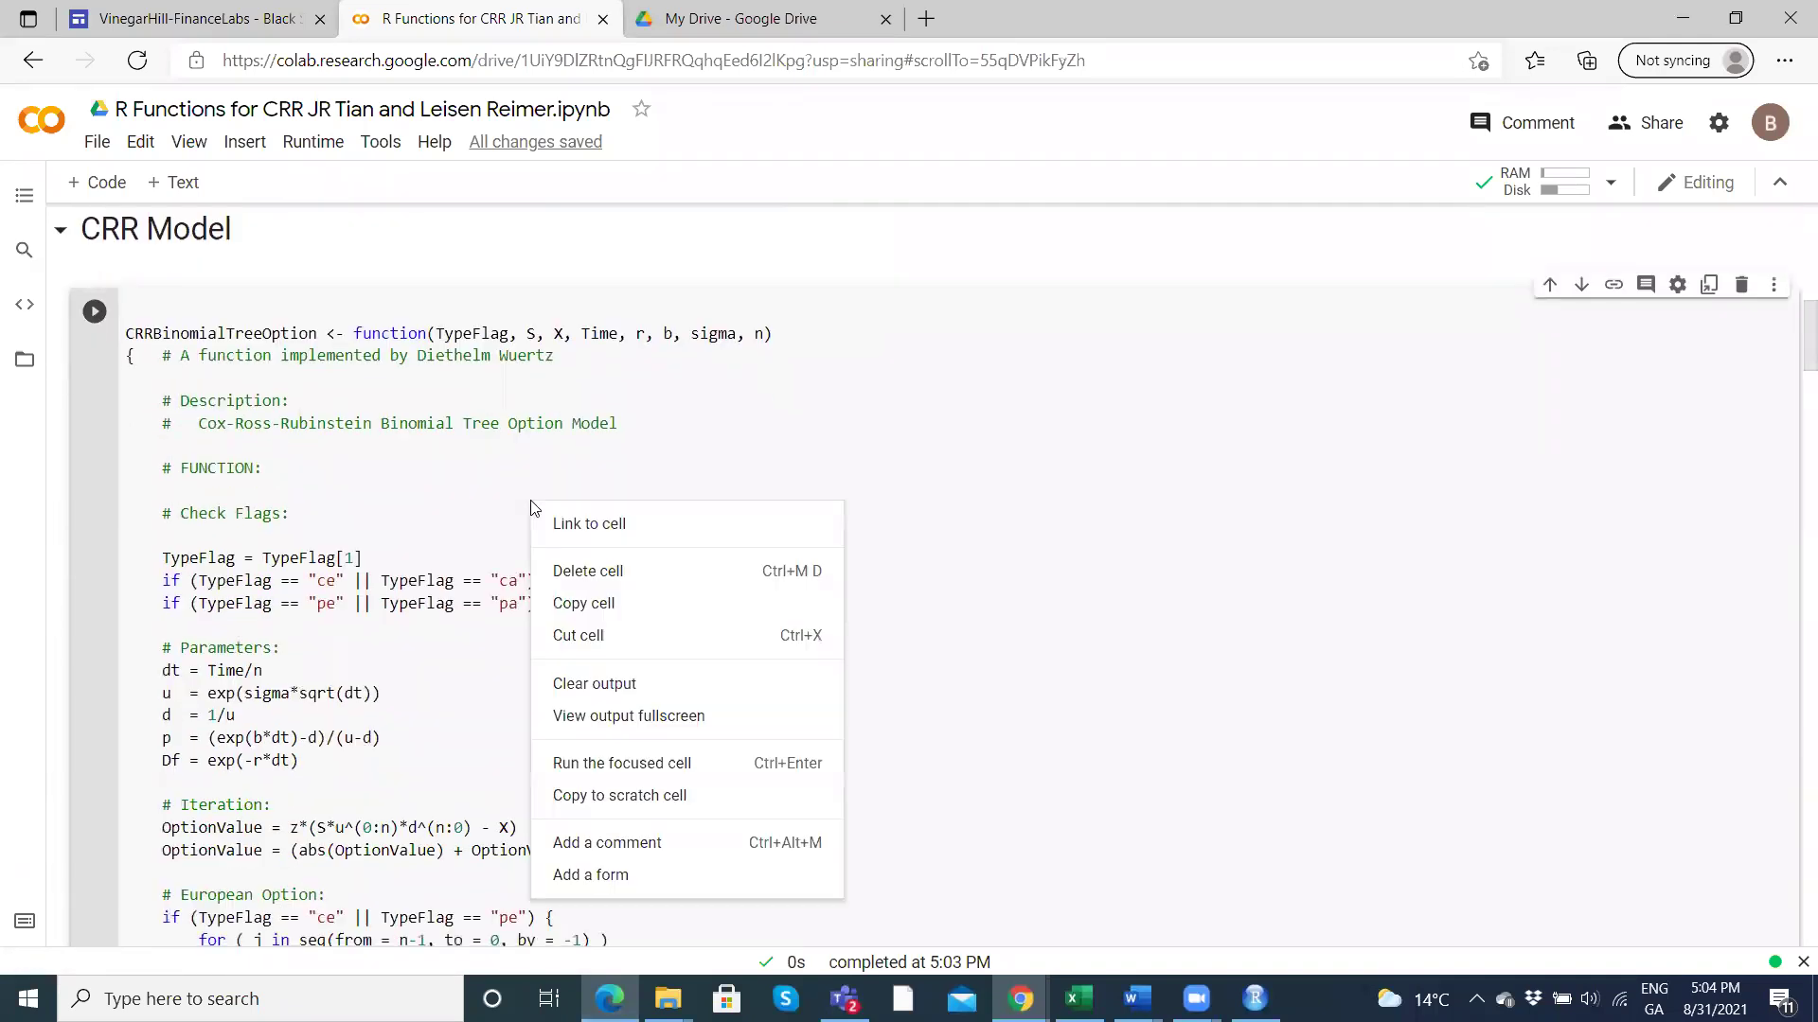
{"action": "left_click", "coordinate": [581, 606]}
{"action": "scroll", "coordinate": [719, 852], "scroll_direction": "down", "scroll_amount": 4}
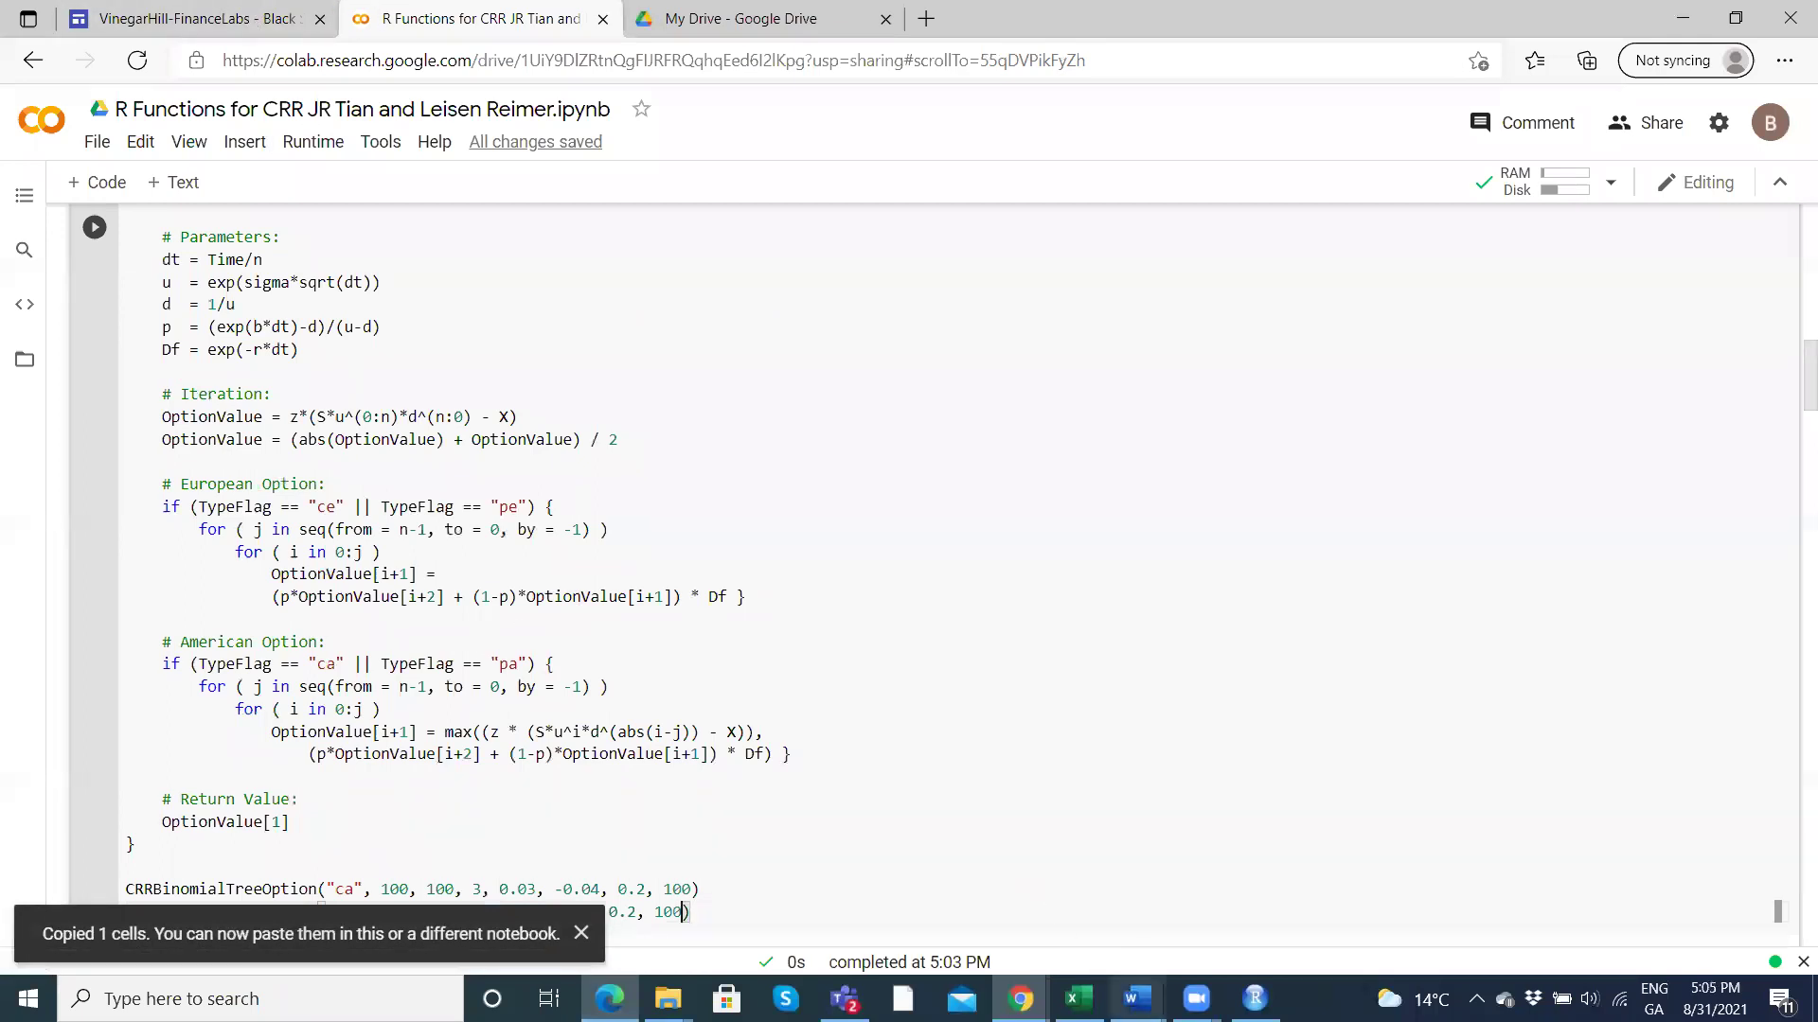
Switch to RStudio and paste the copied CRR Model code into the blank R script.
{"action": "mouse_move", "coordinate": [1255, 998]}
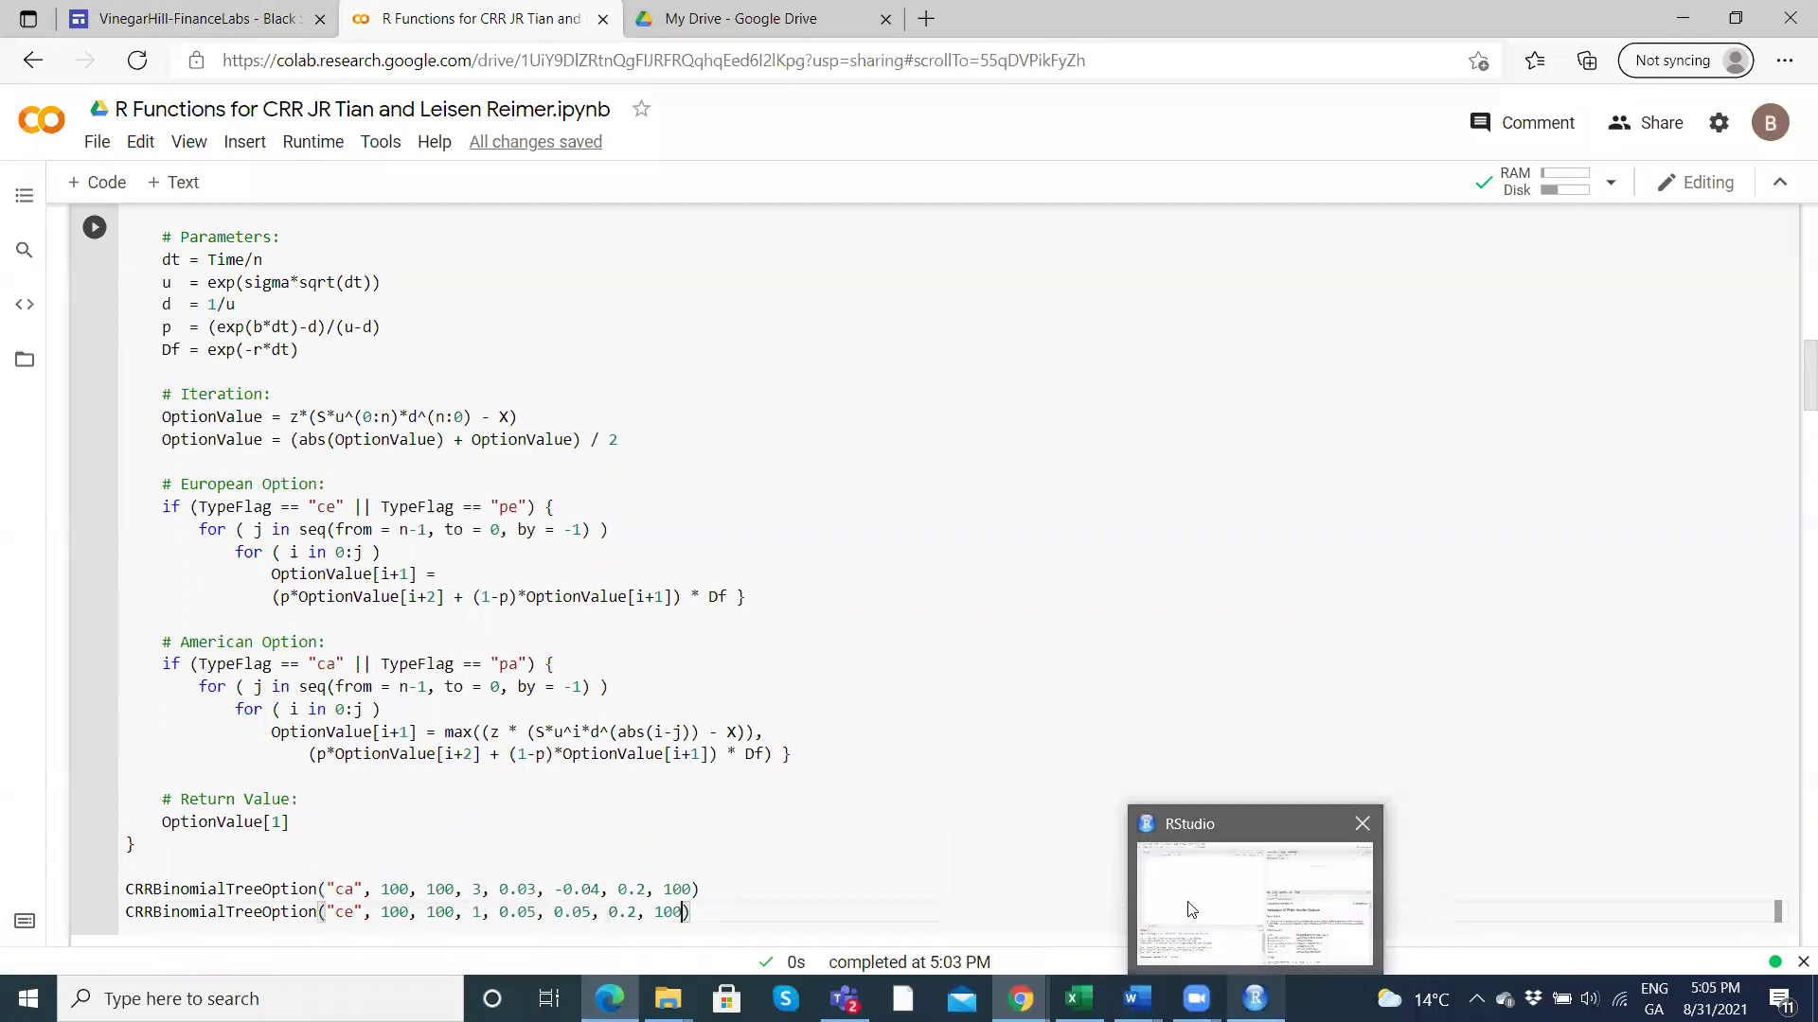
{"action": "left_click", "coordinate": [1223, 902]}
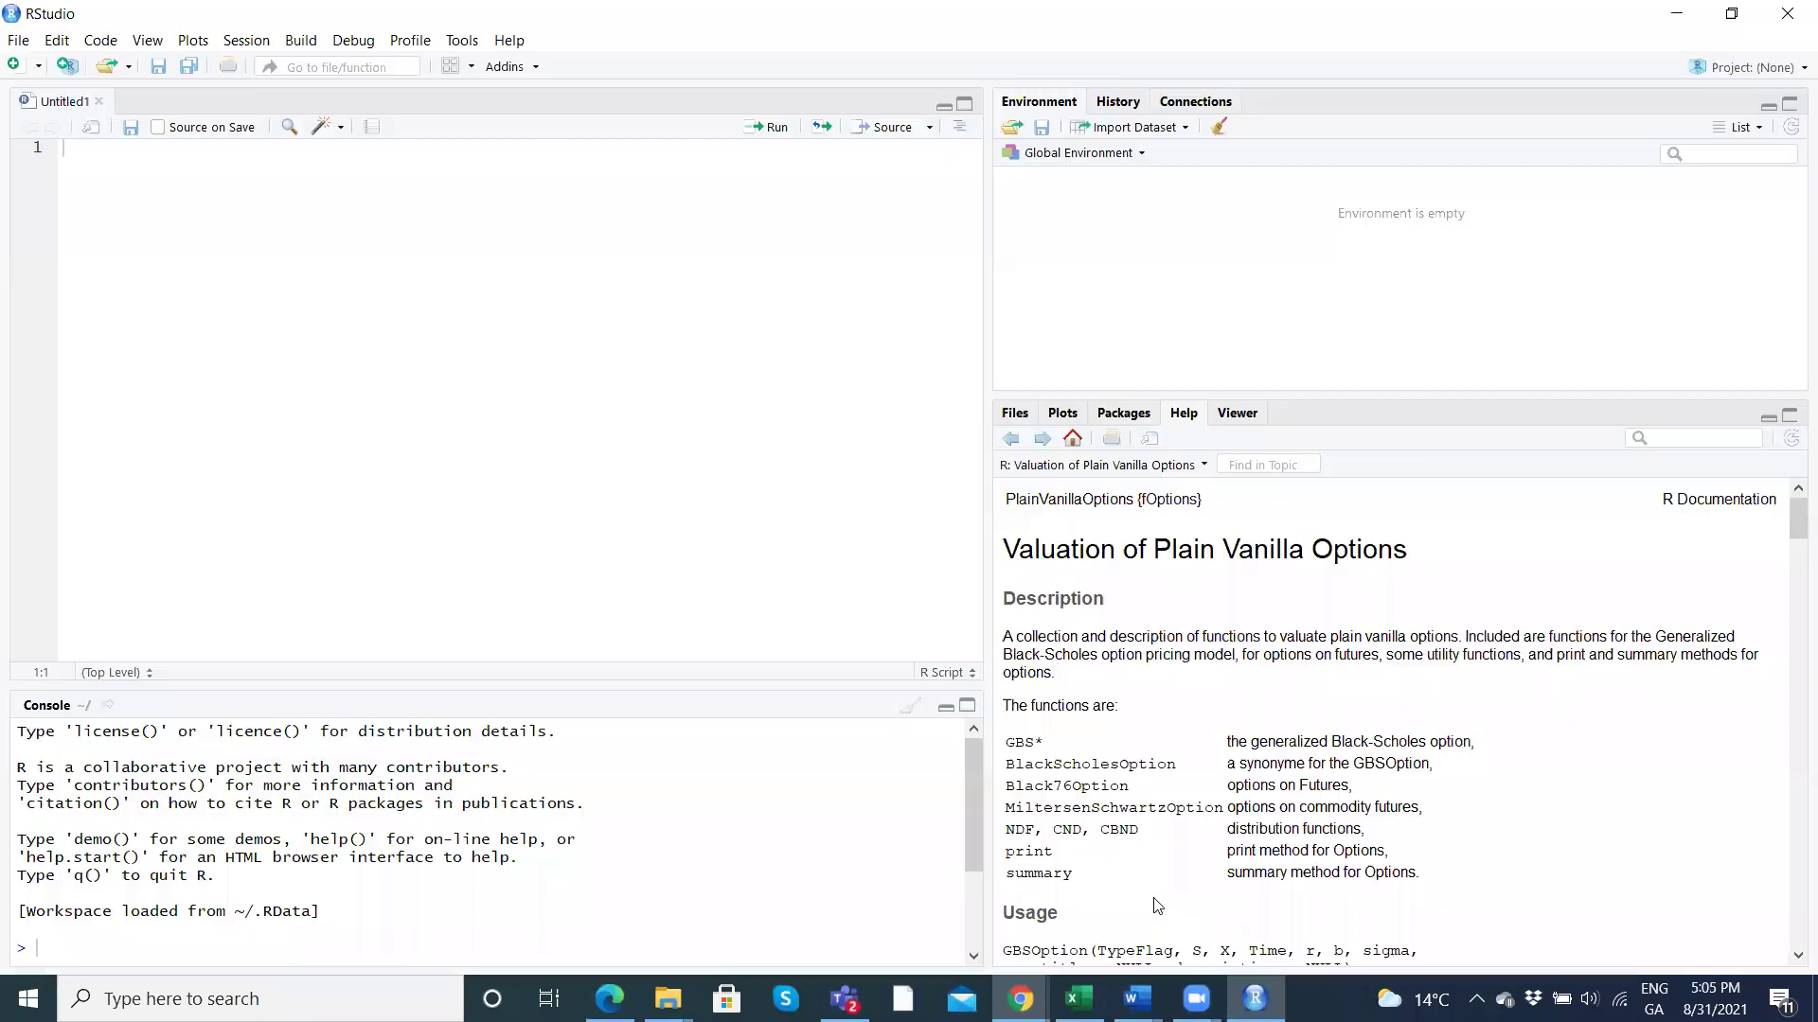
{"action": "left_click", "coordinate": [91, 212]}
{"action": "key", "text": "ctrl+v"}
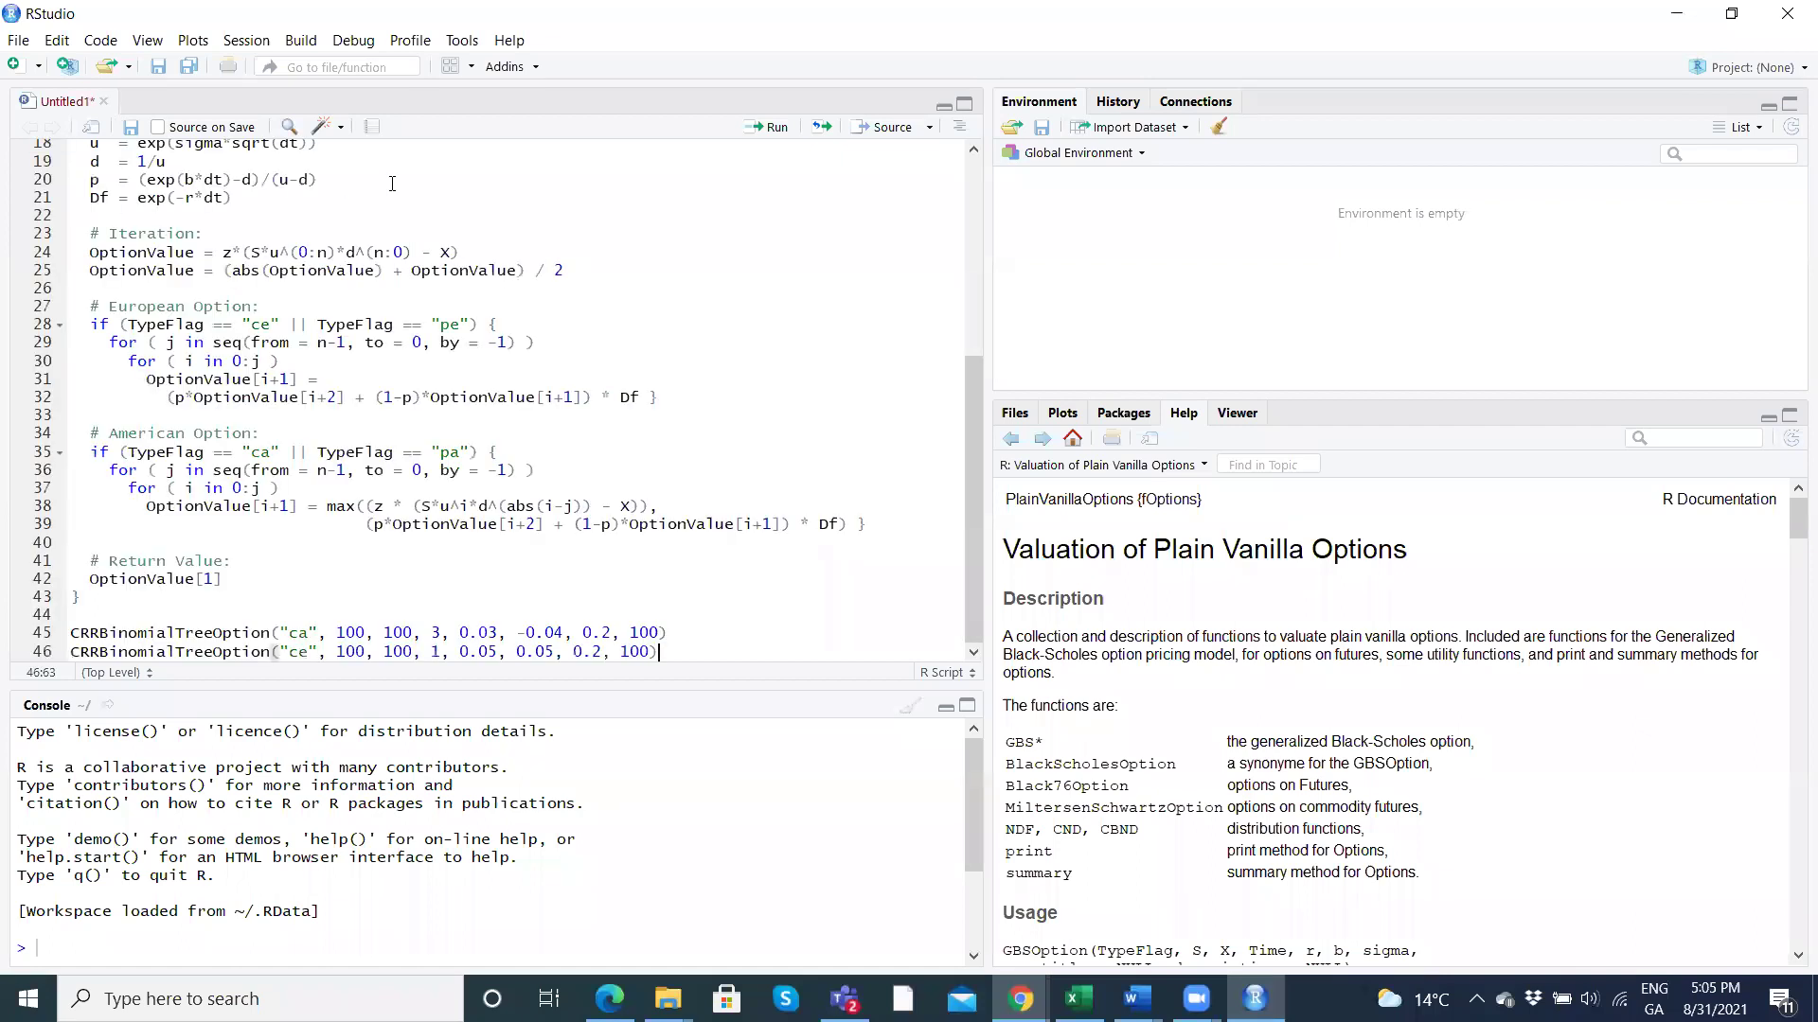
Run the CRRBinomialTreeOption function definition, followed by its "ca" and "ce" example calls with 100 steps.
{"action": "scroll", "coordinate": [498, 271], "scroll_direction": "up", "scroll_amount": 6}
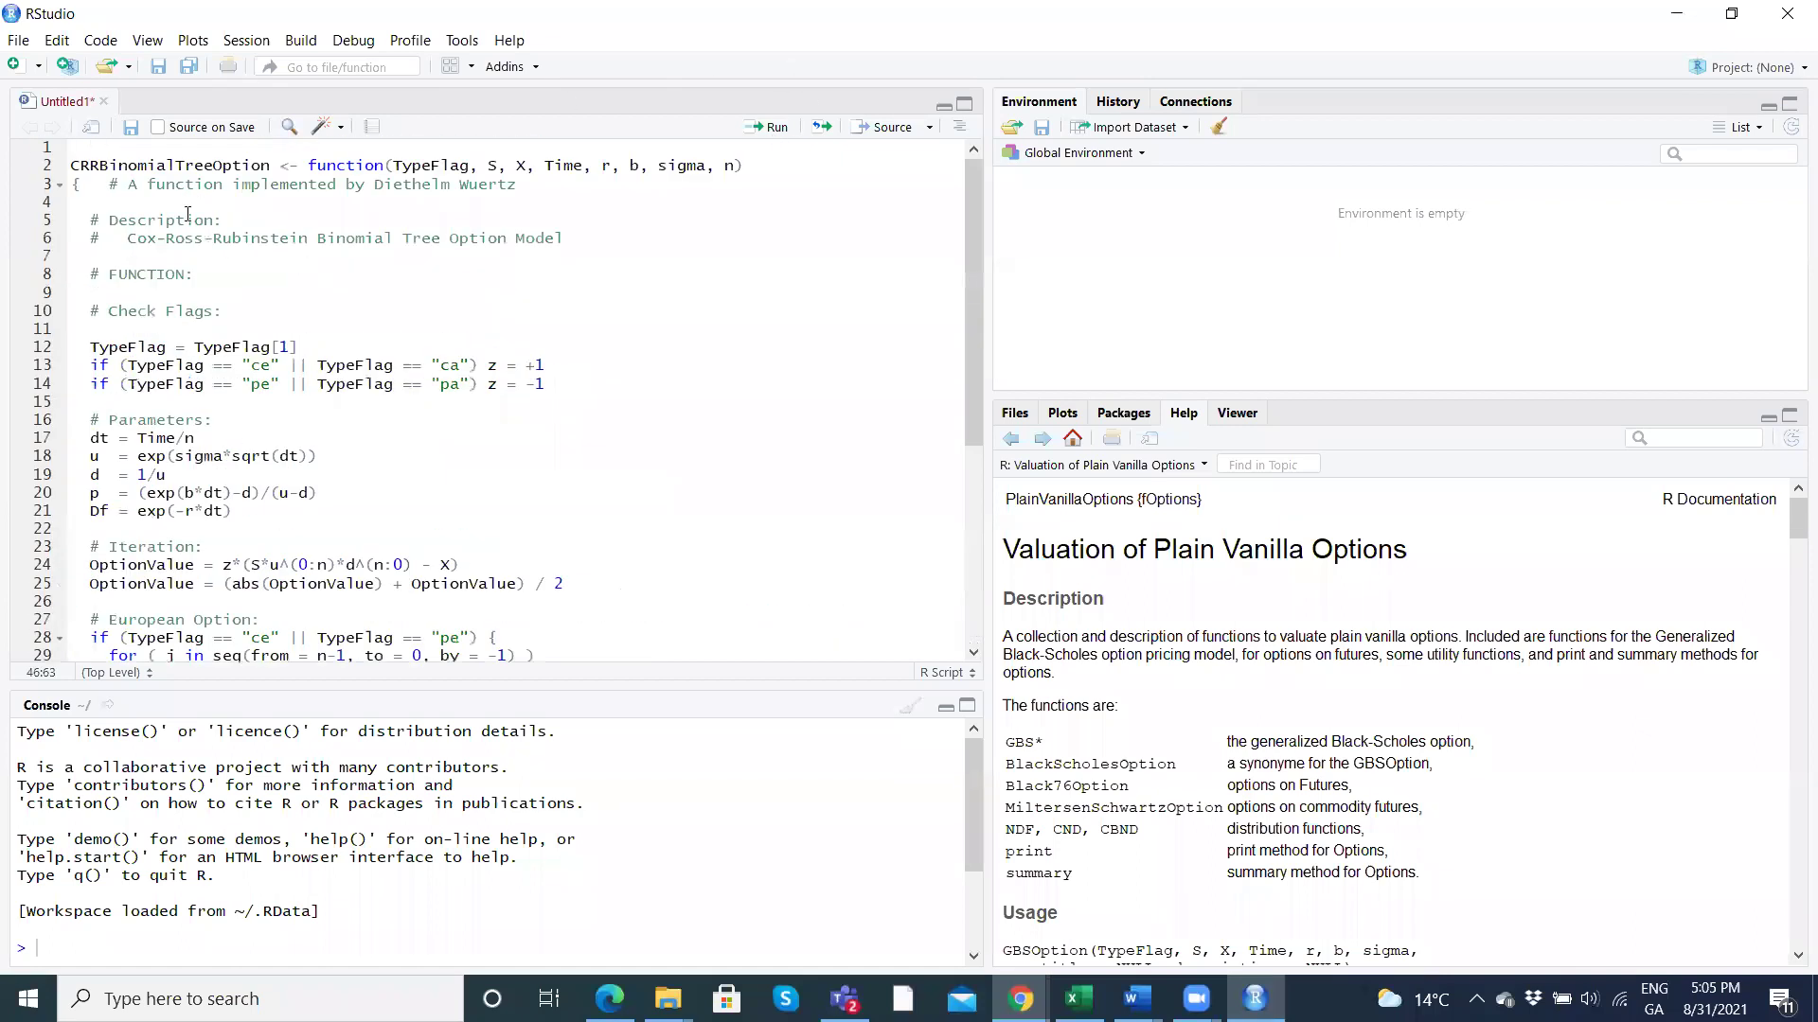
{"action": "left_click", "coordinate": [278, 165]}
{"action": "left_click", "coordinate": [758, 129]}
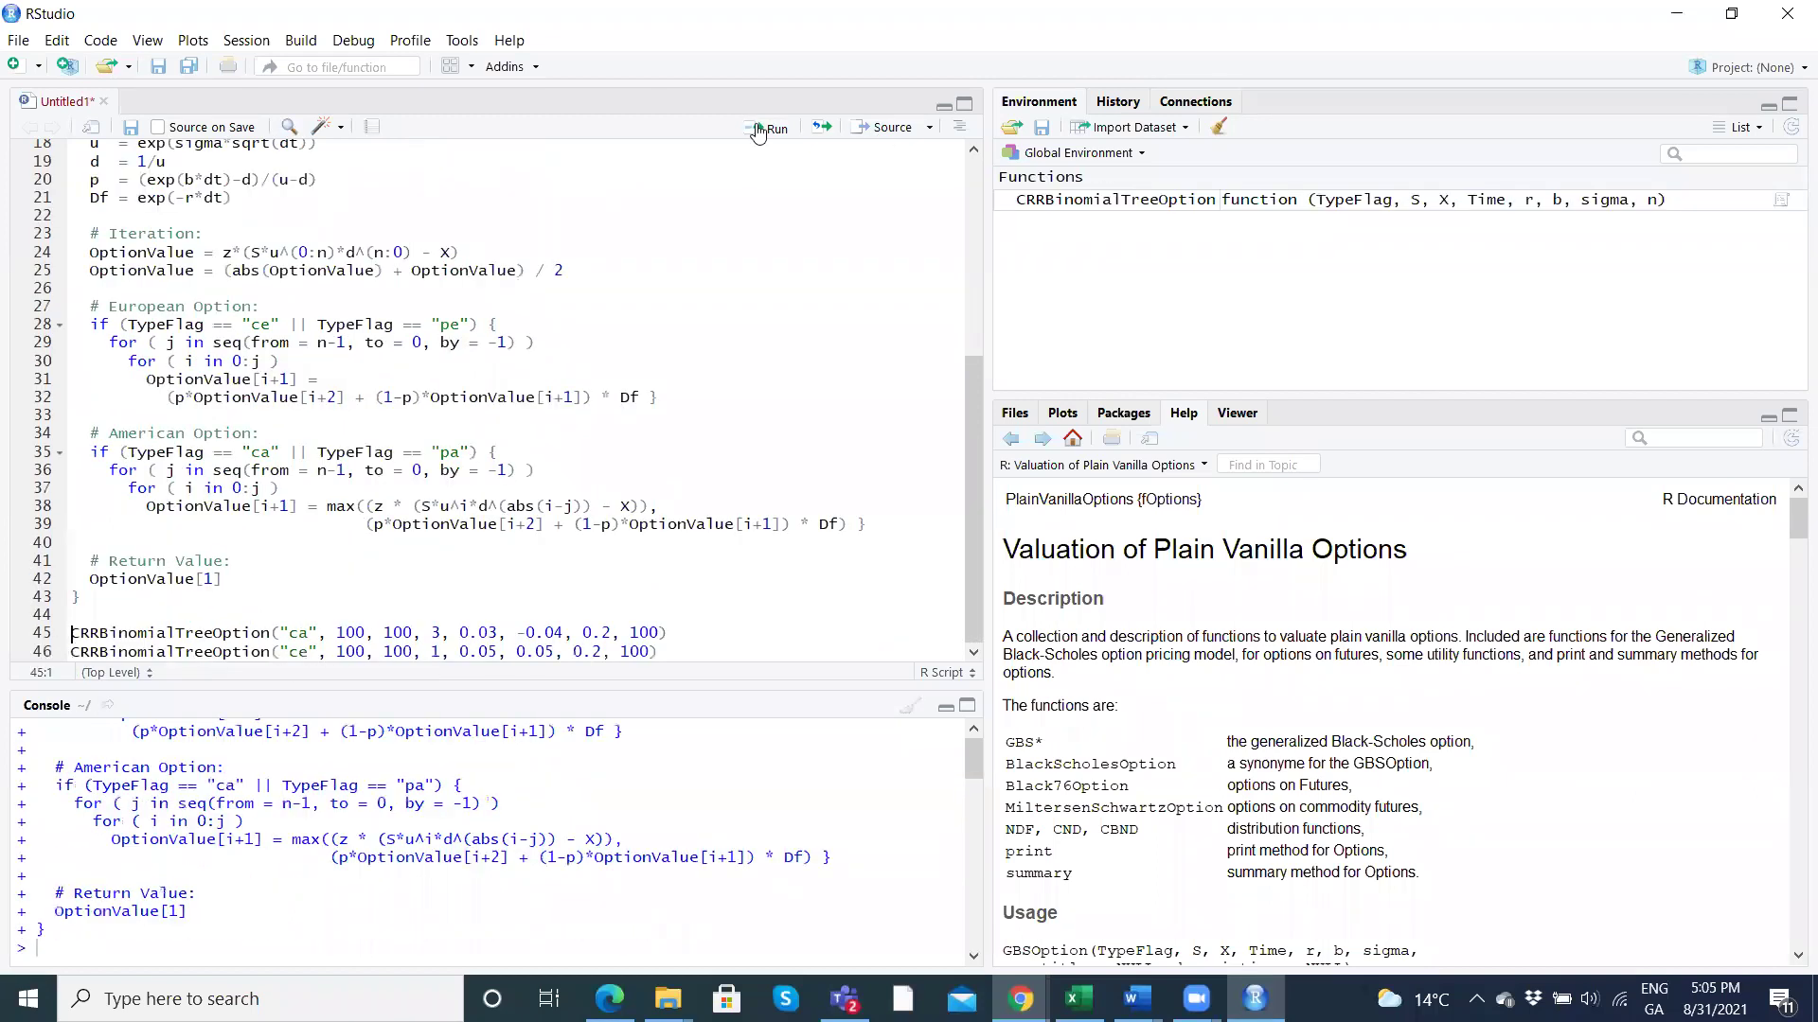
{"action": "left_click", "coordinate": [758, 128]}
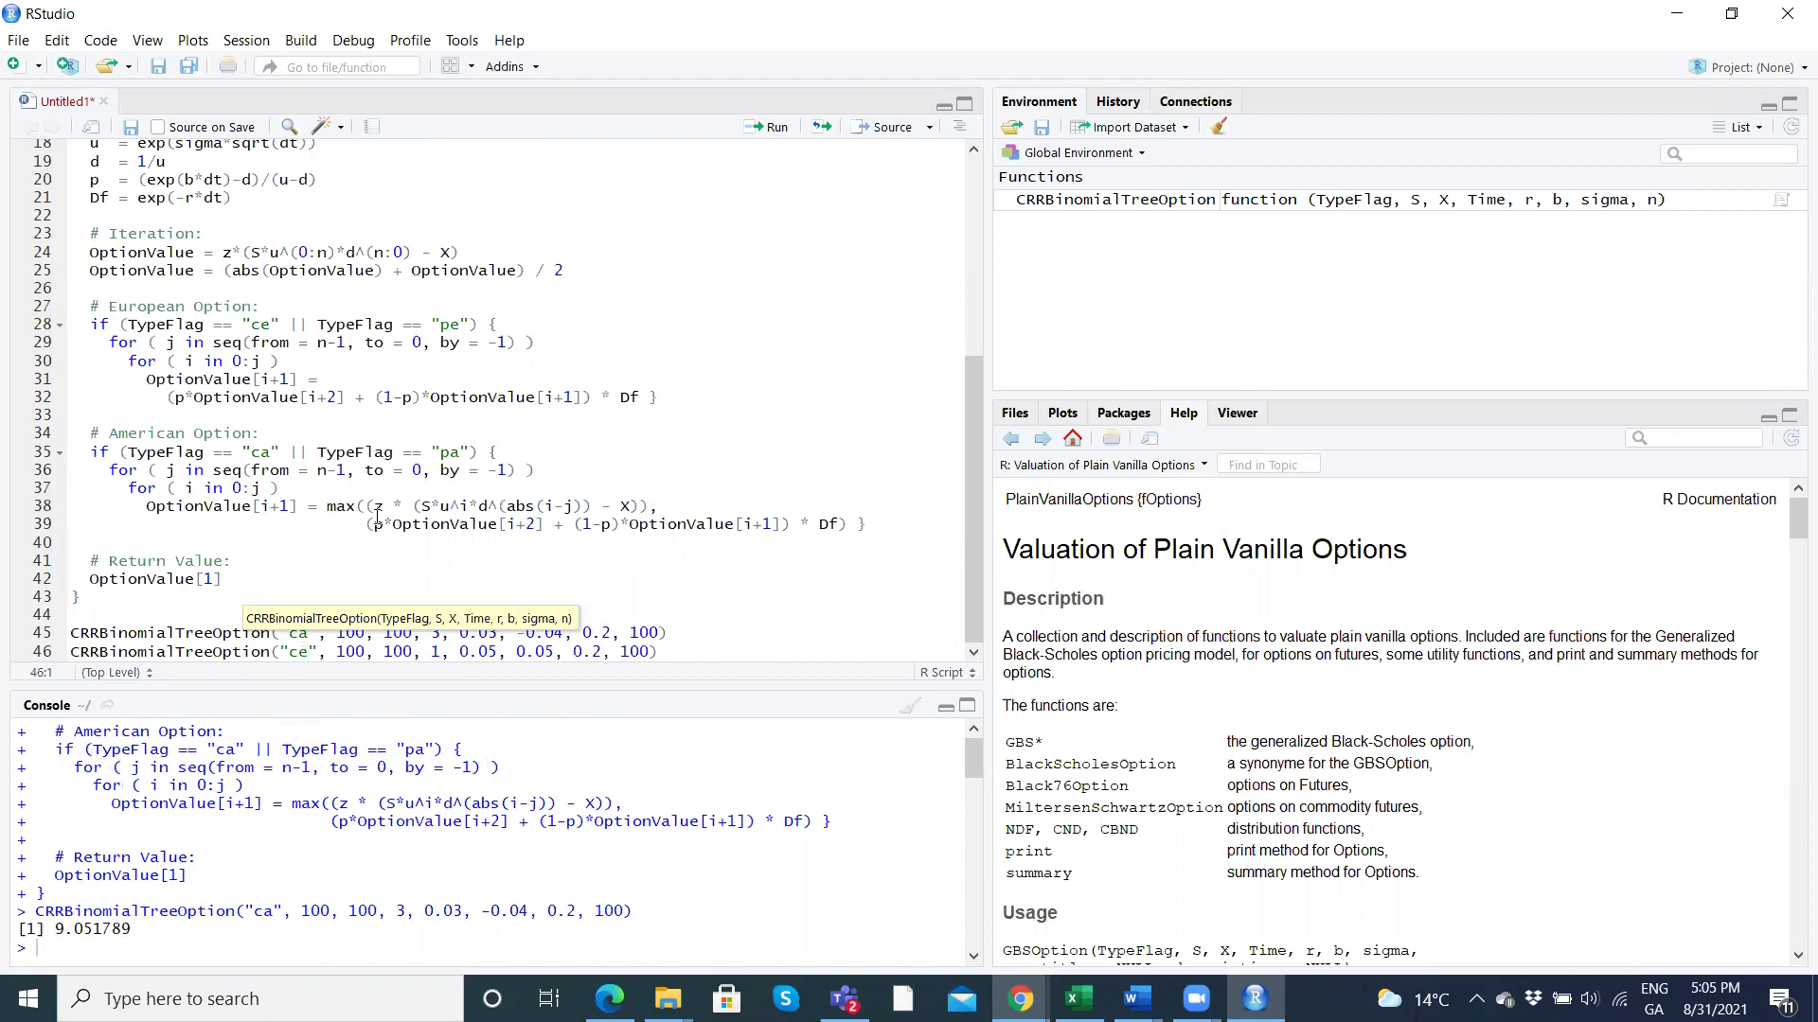
{"action": "left_click", "coordinate": [775, 128]}
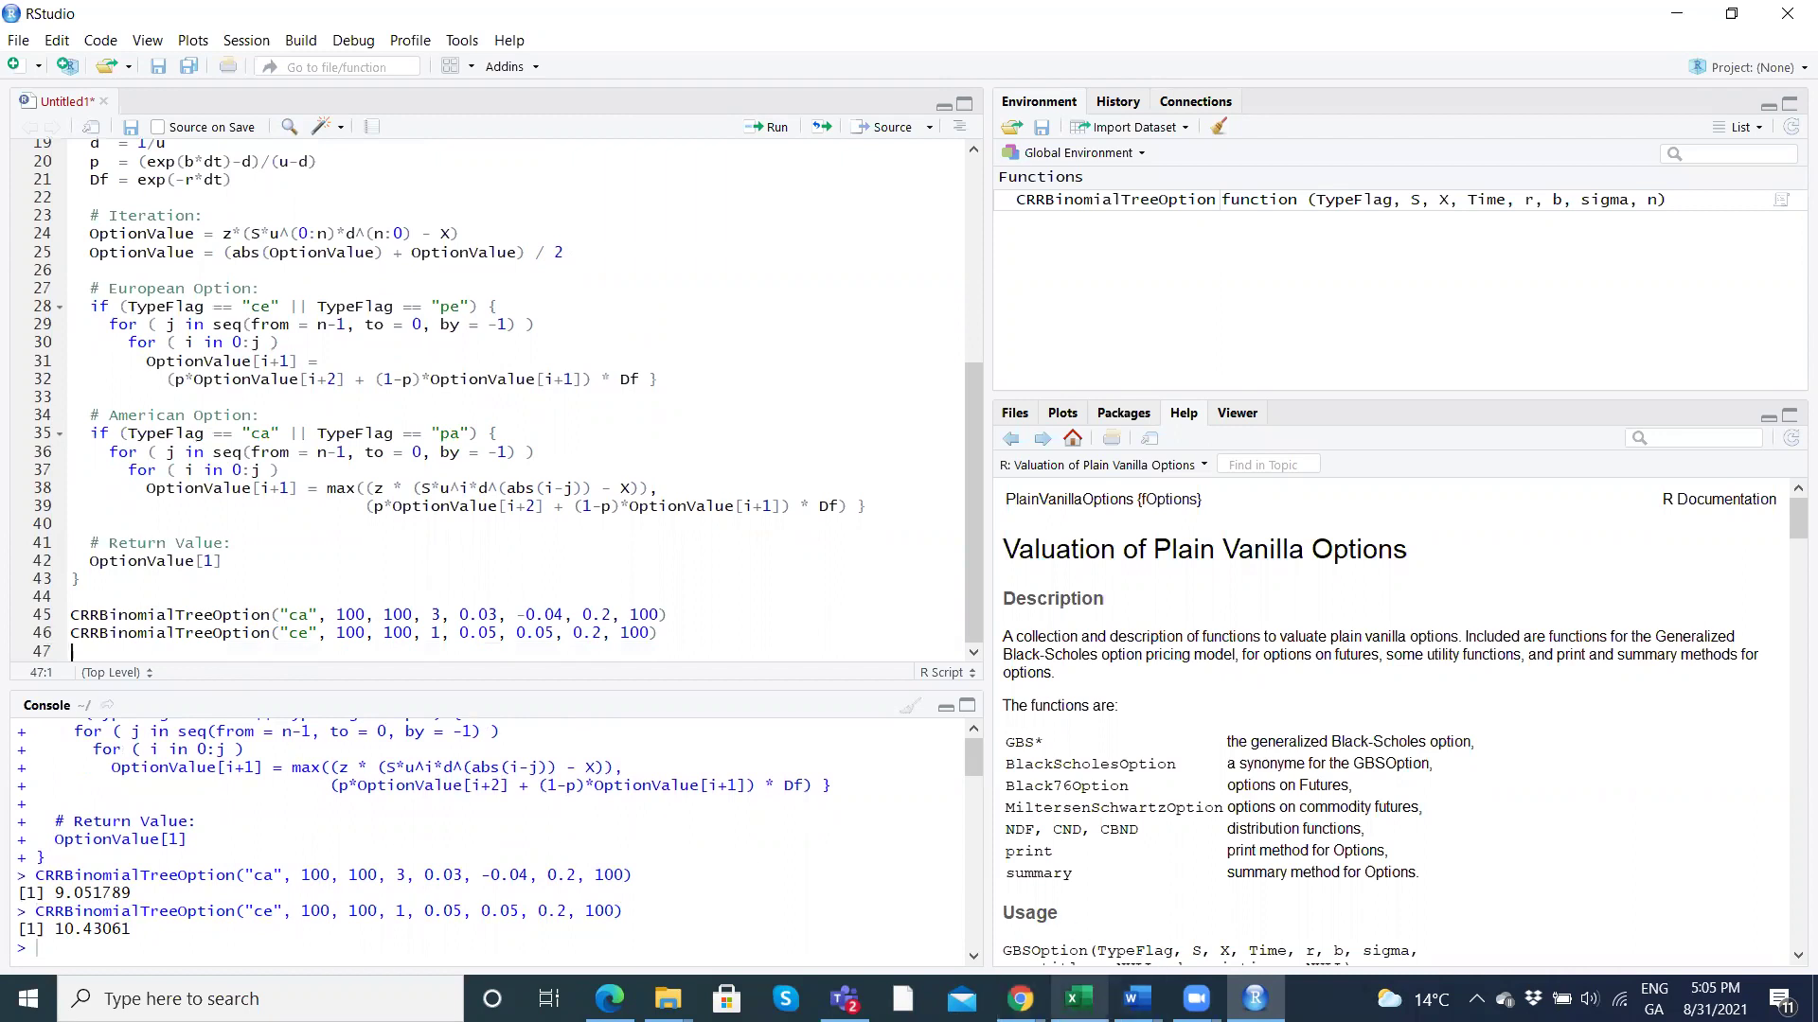
Copy the Tian Model code cell from the Colab notebook and switch back to the R script in RStudio.
{"action": "mouse_move", "coordinate": [1020, 999]}
{"action": "mouse_move", "coordinate": [610, 999]}
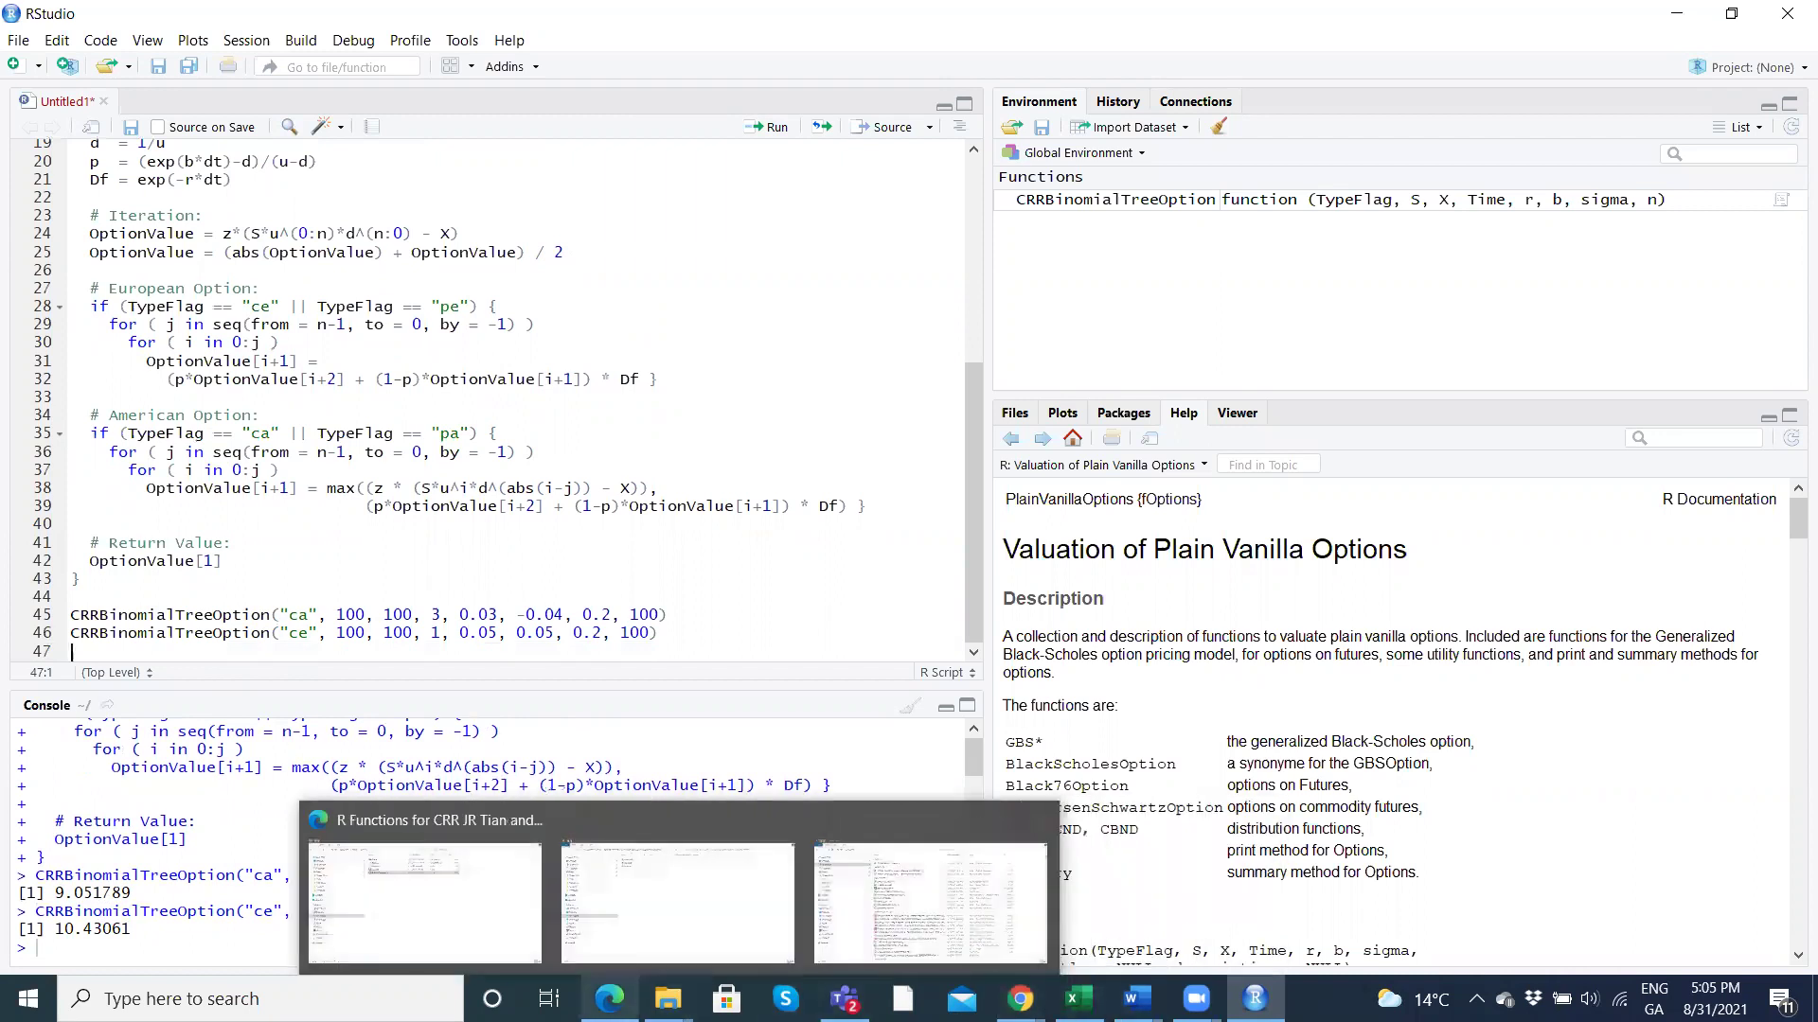
{"action": "left_click", "coordinate": [454, 890]}
{"action": "scroll", "coordinate": [502, 767], "scroll_direction": "down", "scroll_amount": 9}
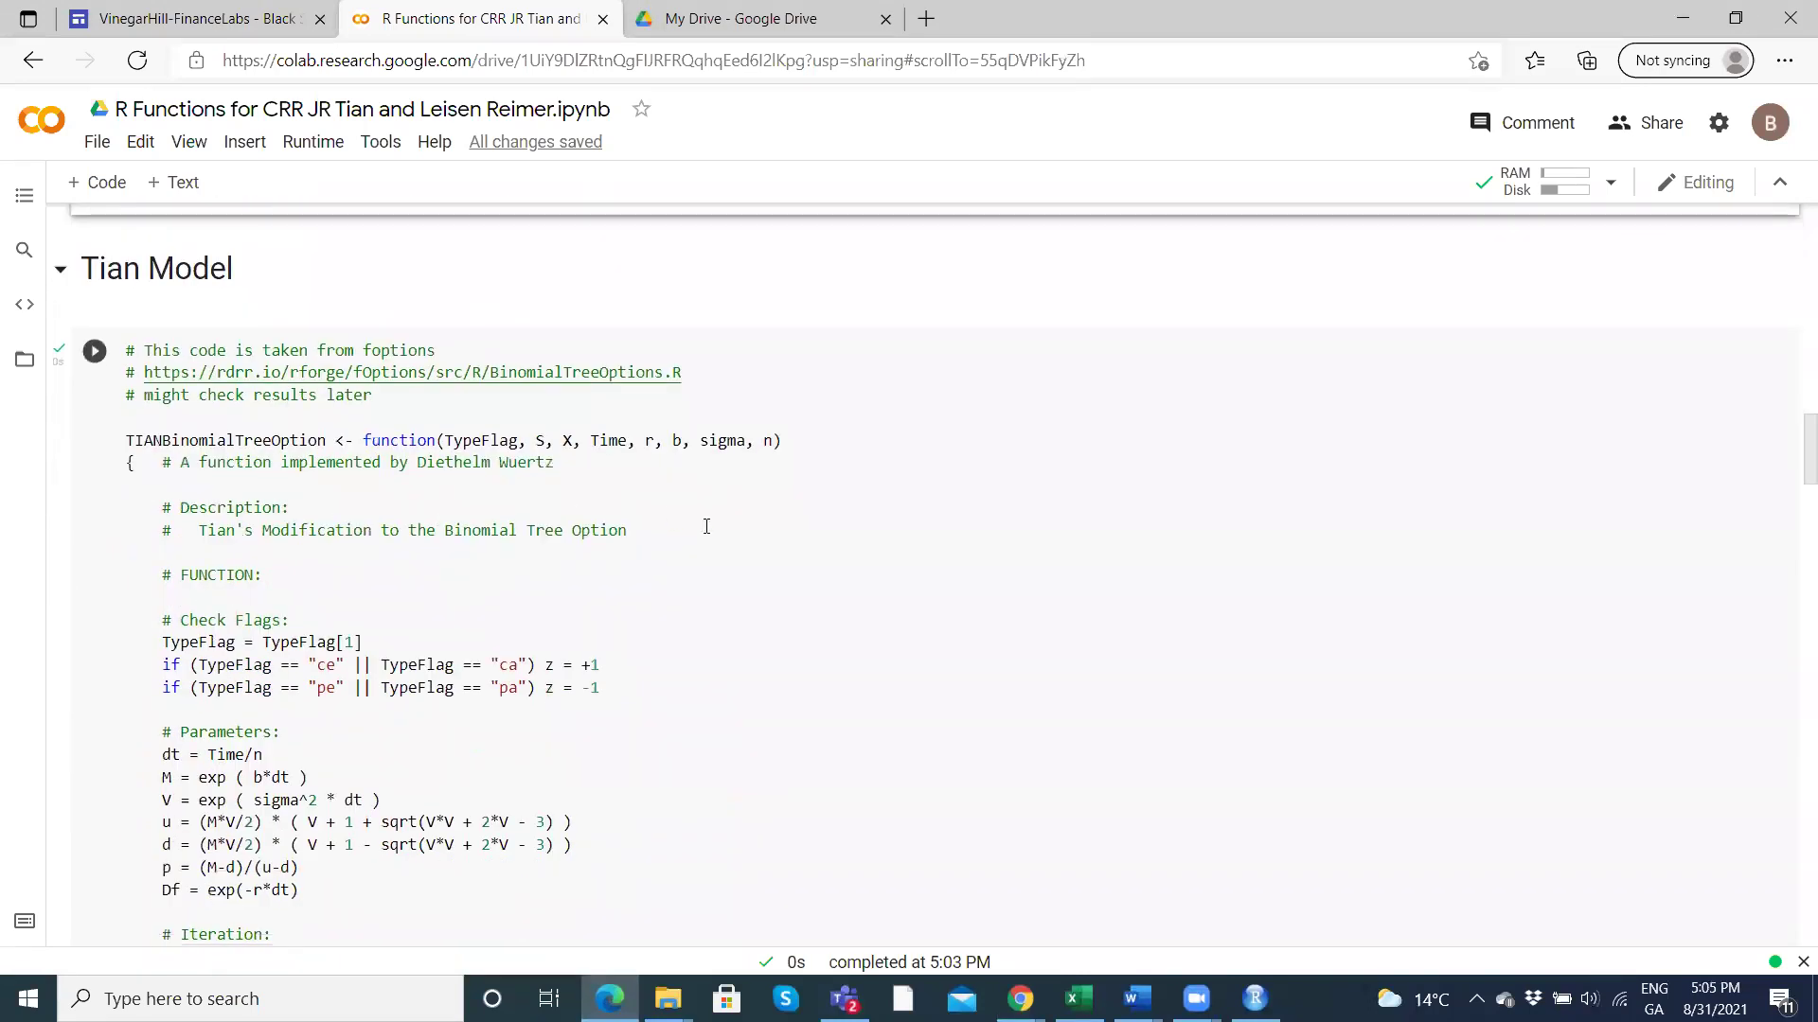
{"action": "right_click", "coordinate": [706, 527]}
{"action": "left_click", "coordinate": [761, 634]}
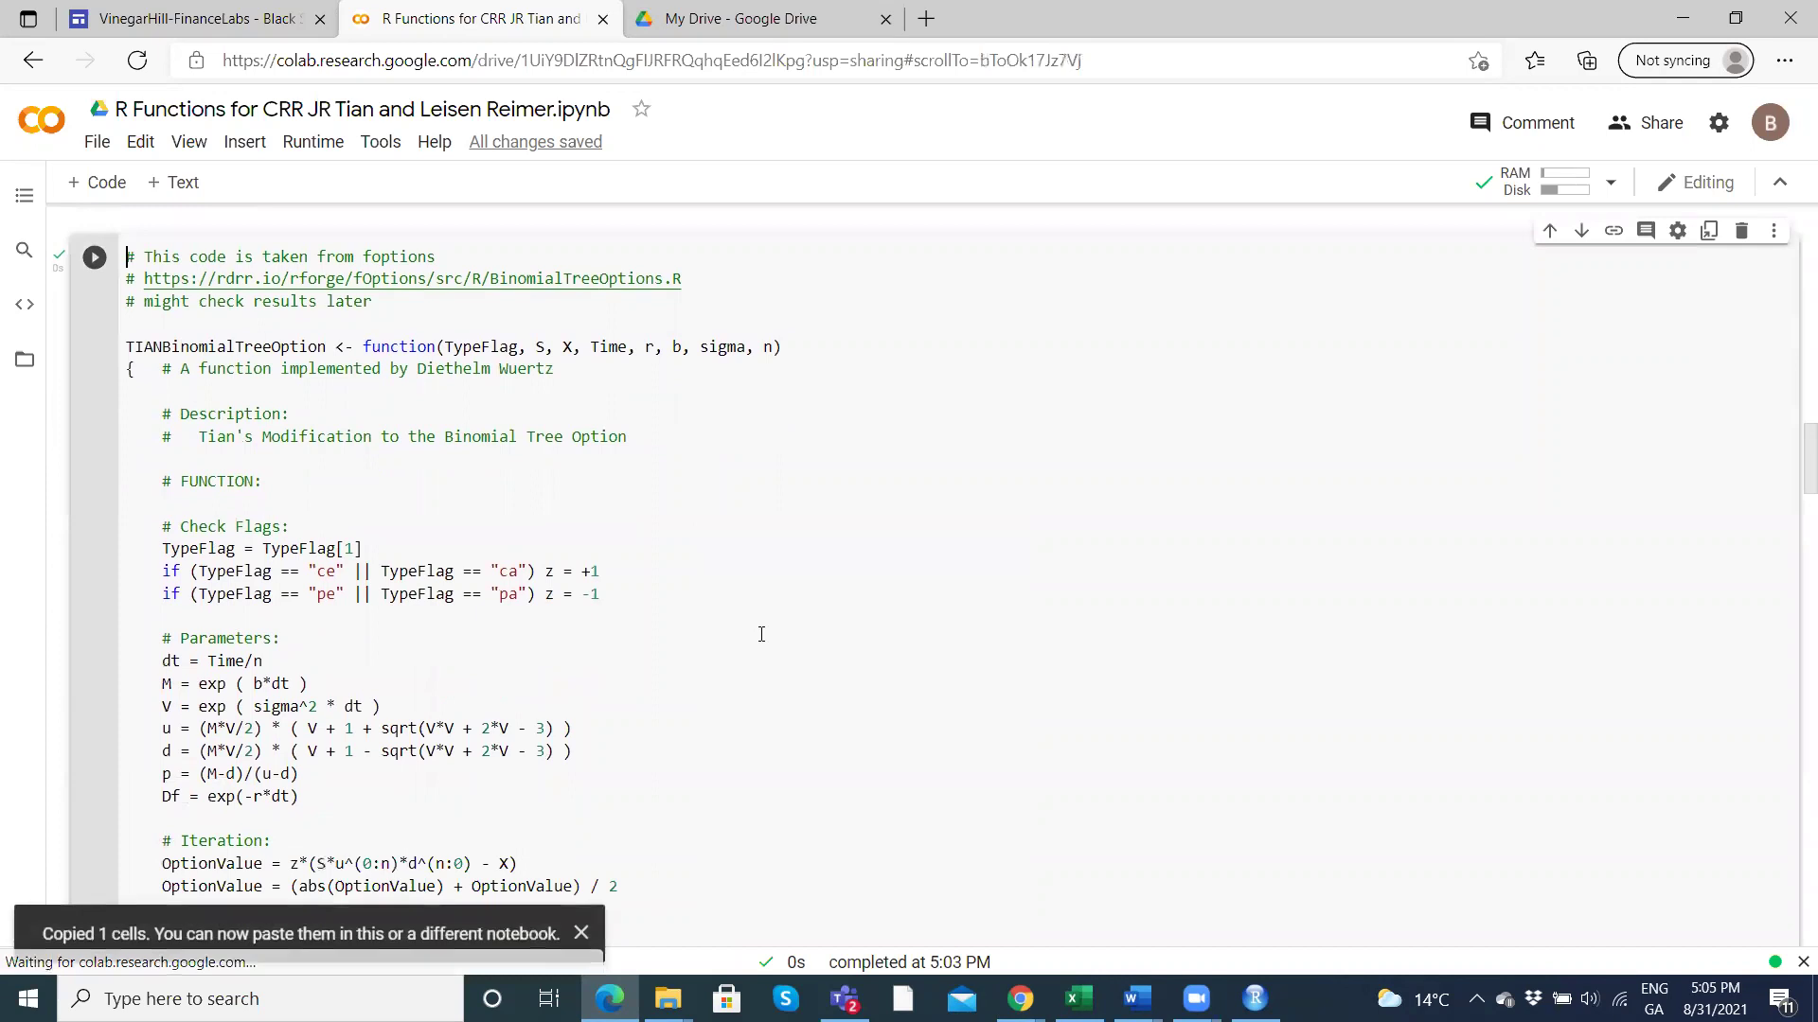
{"action": "left_click", "coordinate": [1256, 999]}
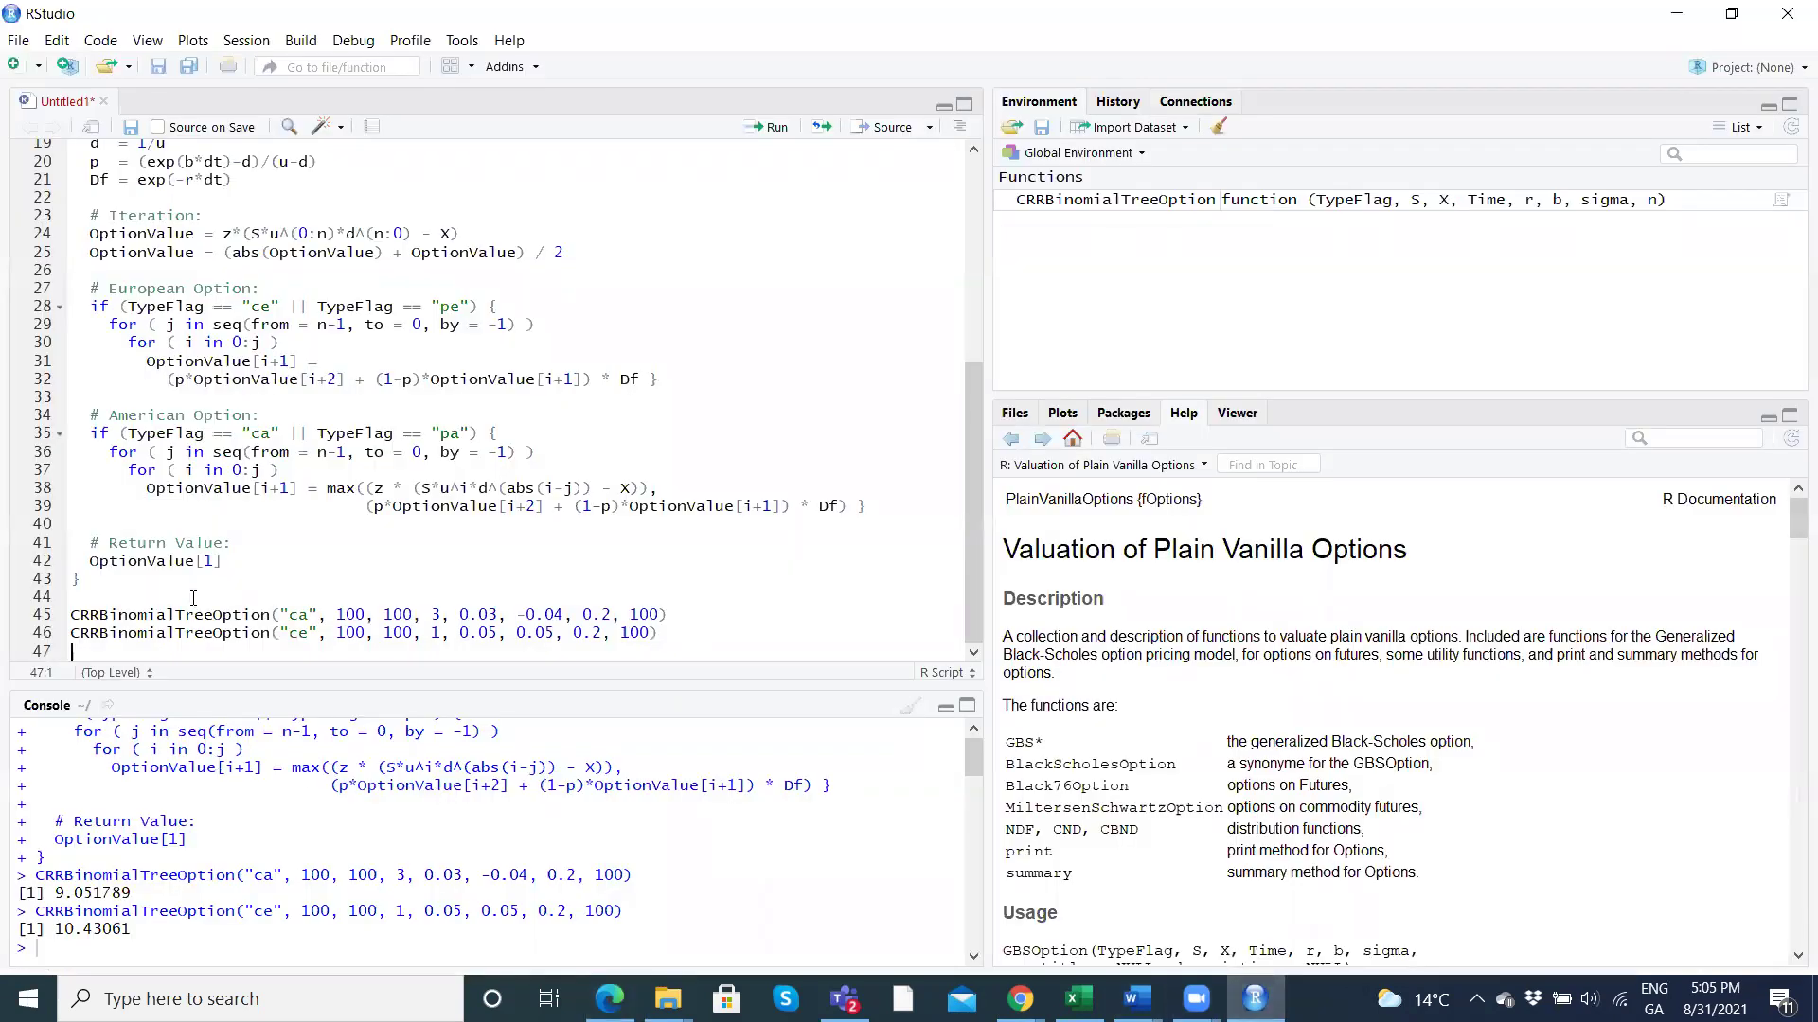
Paste the copied Tian Model code into the R script, leaving blank lines below the CRRBinomialTreeOption example calls.
{"action": "key", "text": "Return"}
{"action": "key", "text": "Return"}
{"action": "key", "text": "Return"}
{"action": "key", "text": "Return"}
{"action": "key", "text": "Up"}
{"action": "key", "text": "Up"}
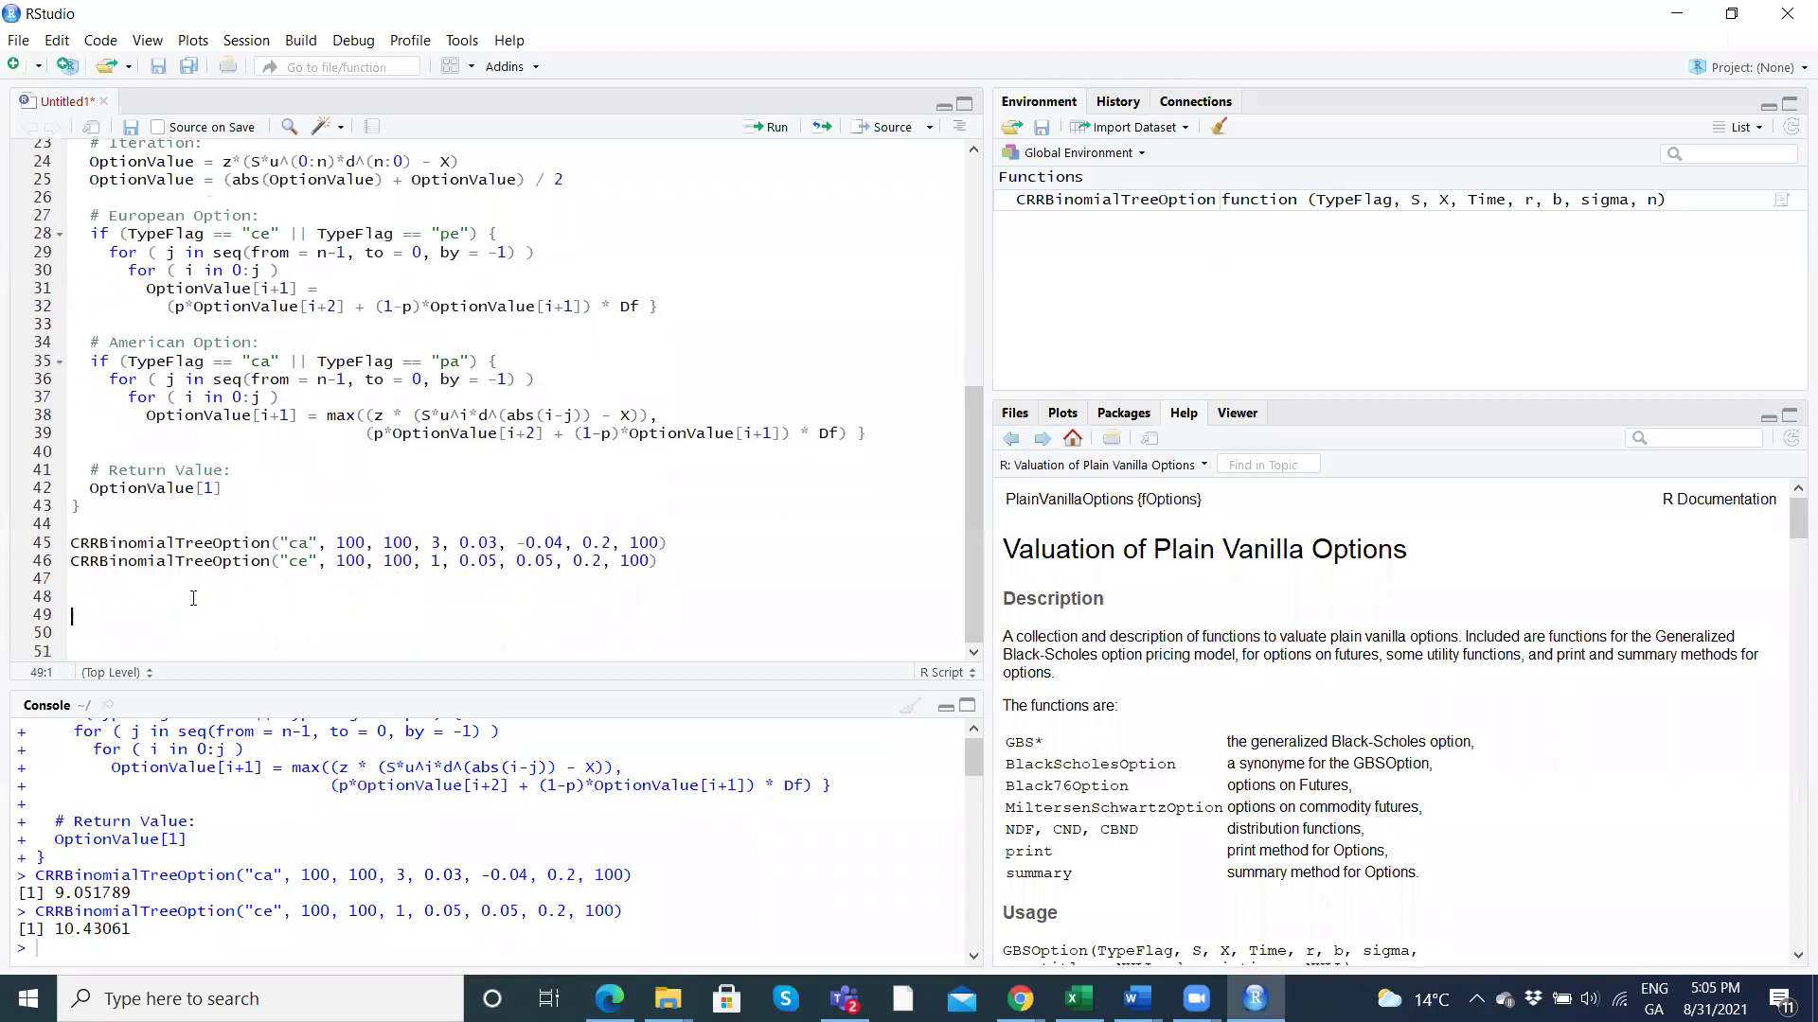
{"action": "key", "text": "ctrl+v"}
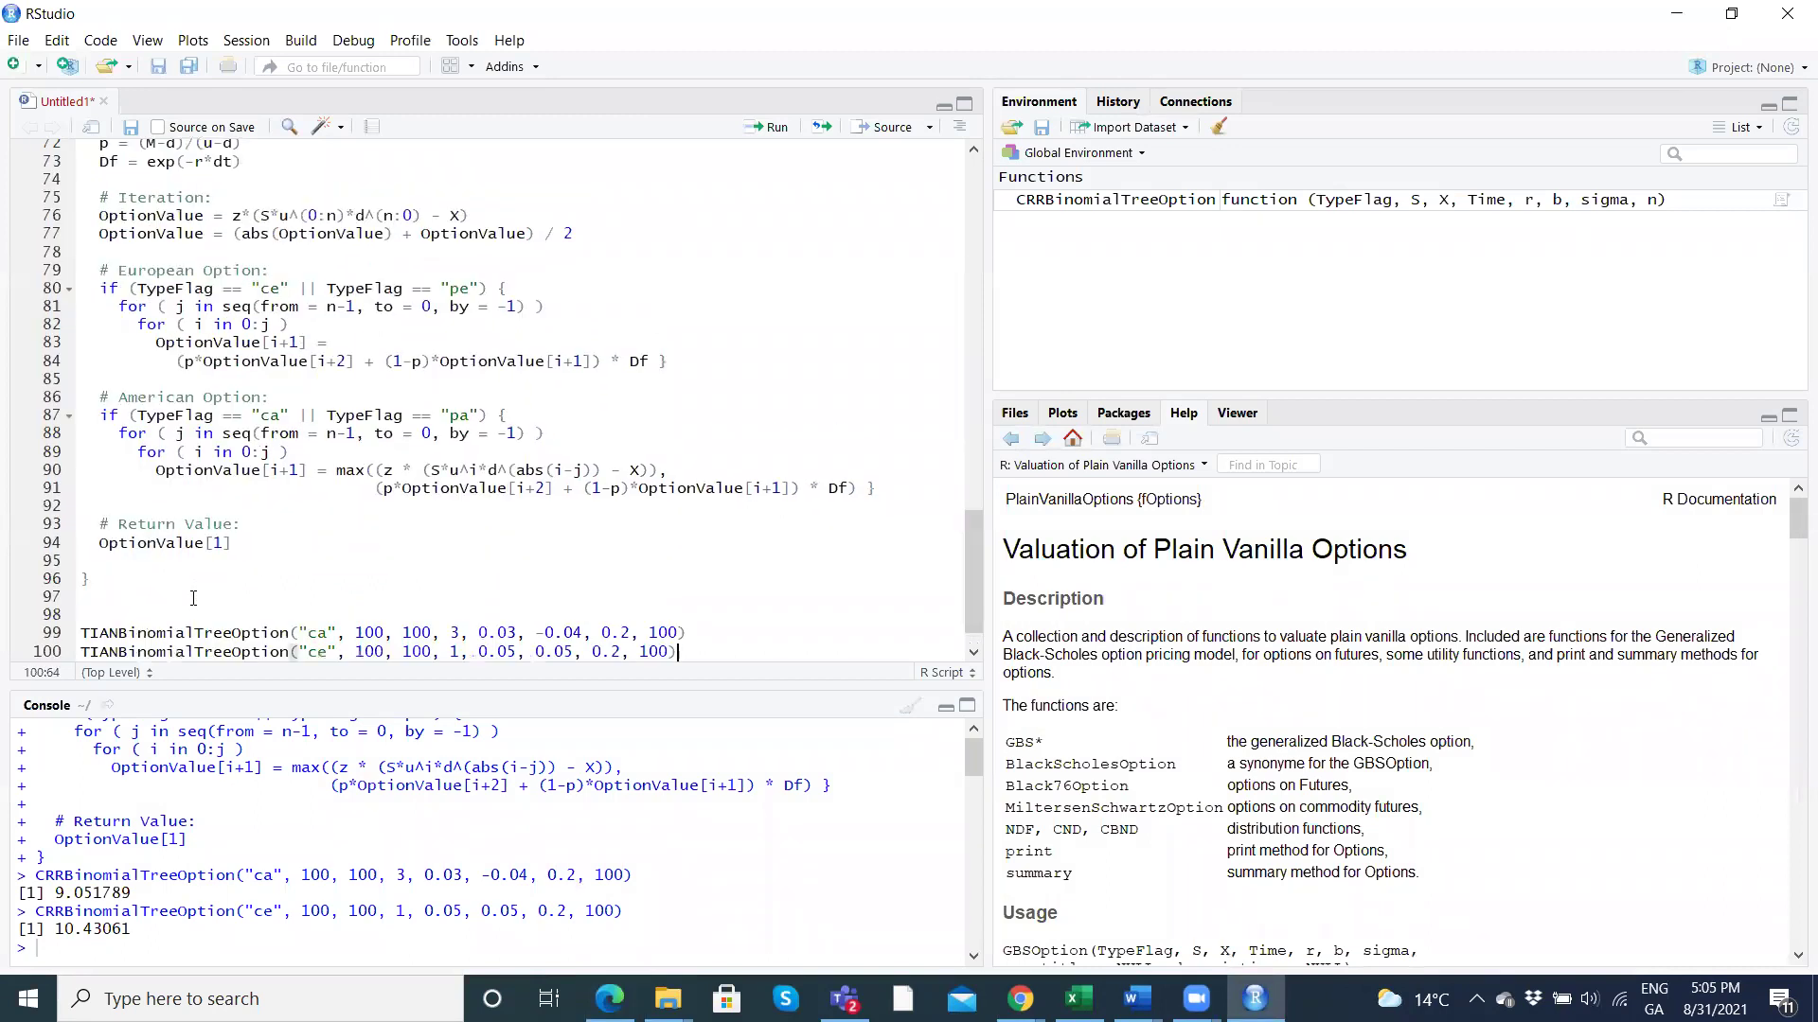
Run the TIANBinomialTreeOption function definition and its "ca" and "ce" example calls with 100 steps.
{"action": "scroll", "coordinate": [193, 598], "scroll_direction": "down", "scroll_amount": 1}
{"action": "scroll", "coordinate": [112, 579], "scroll_direction": "up", "scroll_amount": 12}
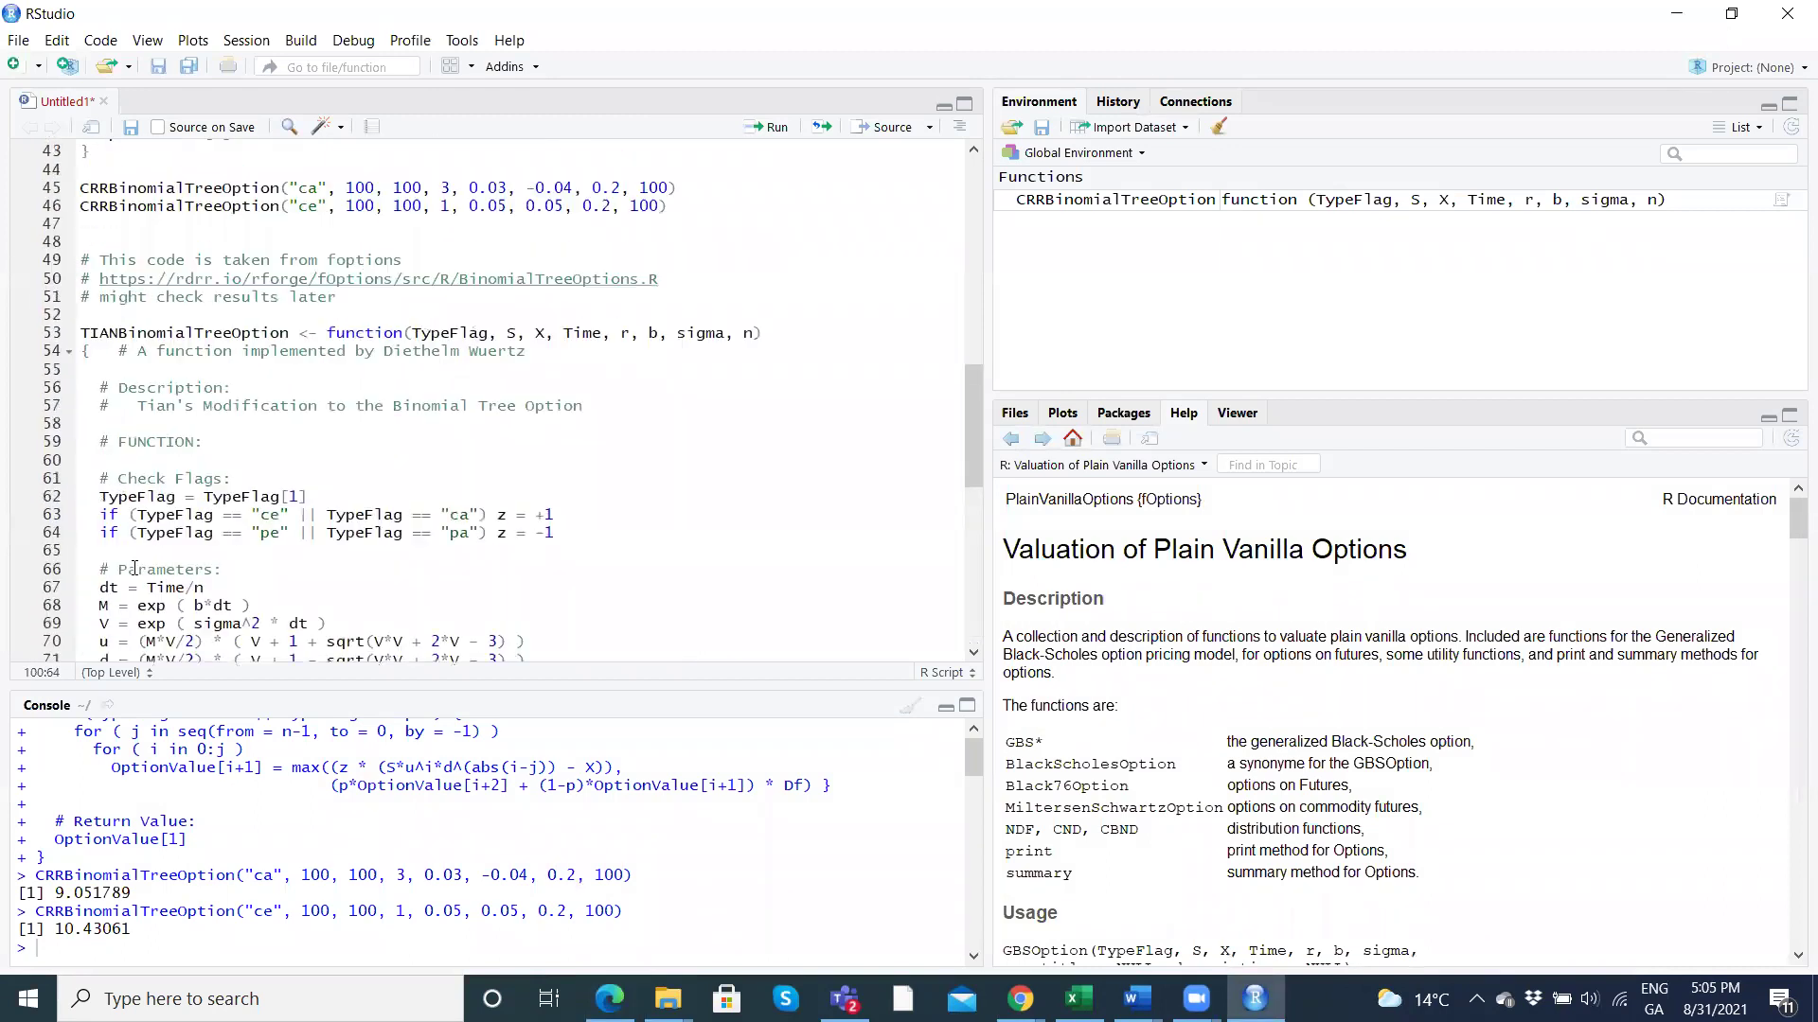
{"action": "left_click", "coordinate": [131, 442]}
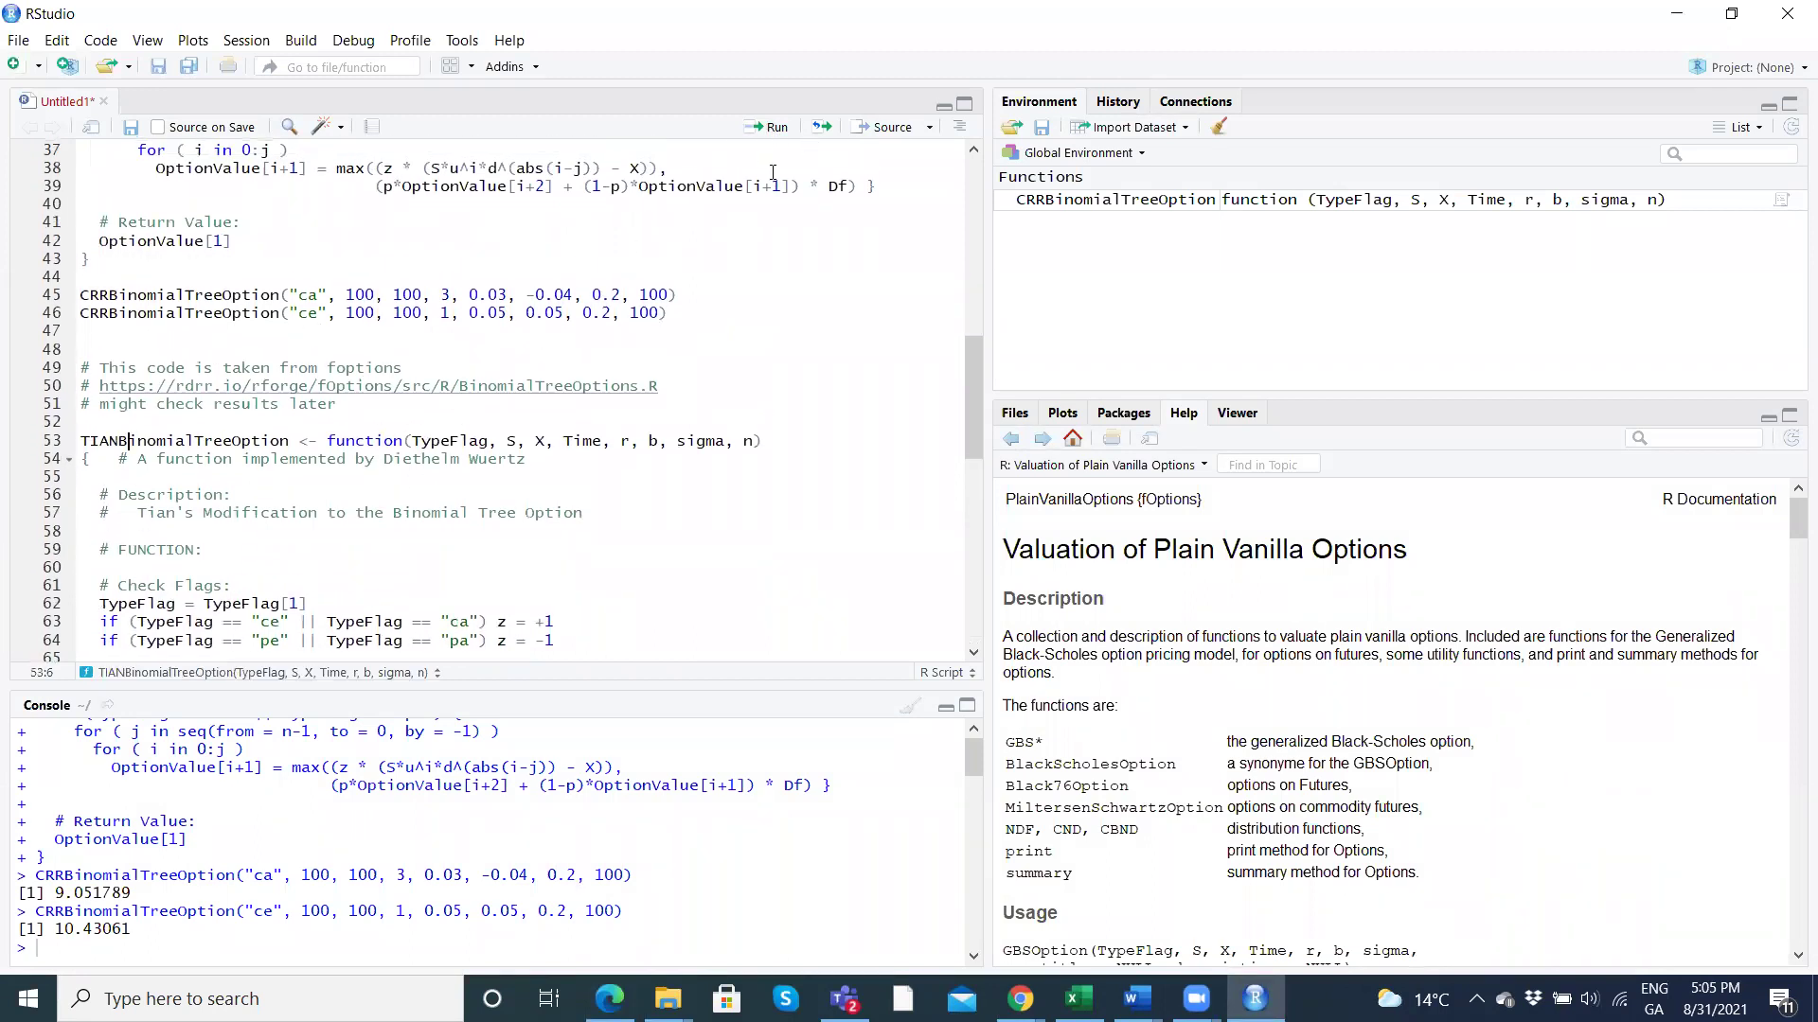
{"action": "left_click", "coordinate": [770, 129]}
{"action": "left_click", "coordinate": [770, 129]}
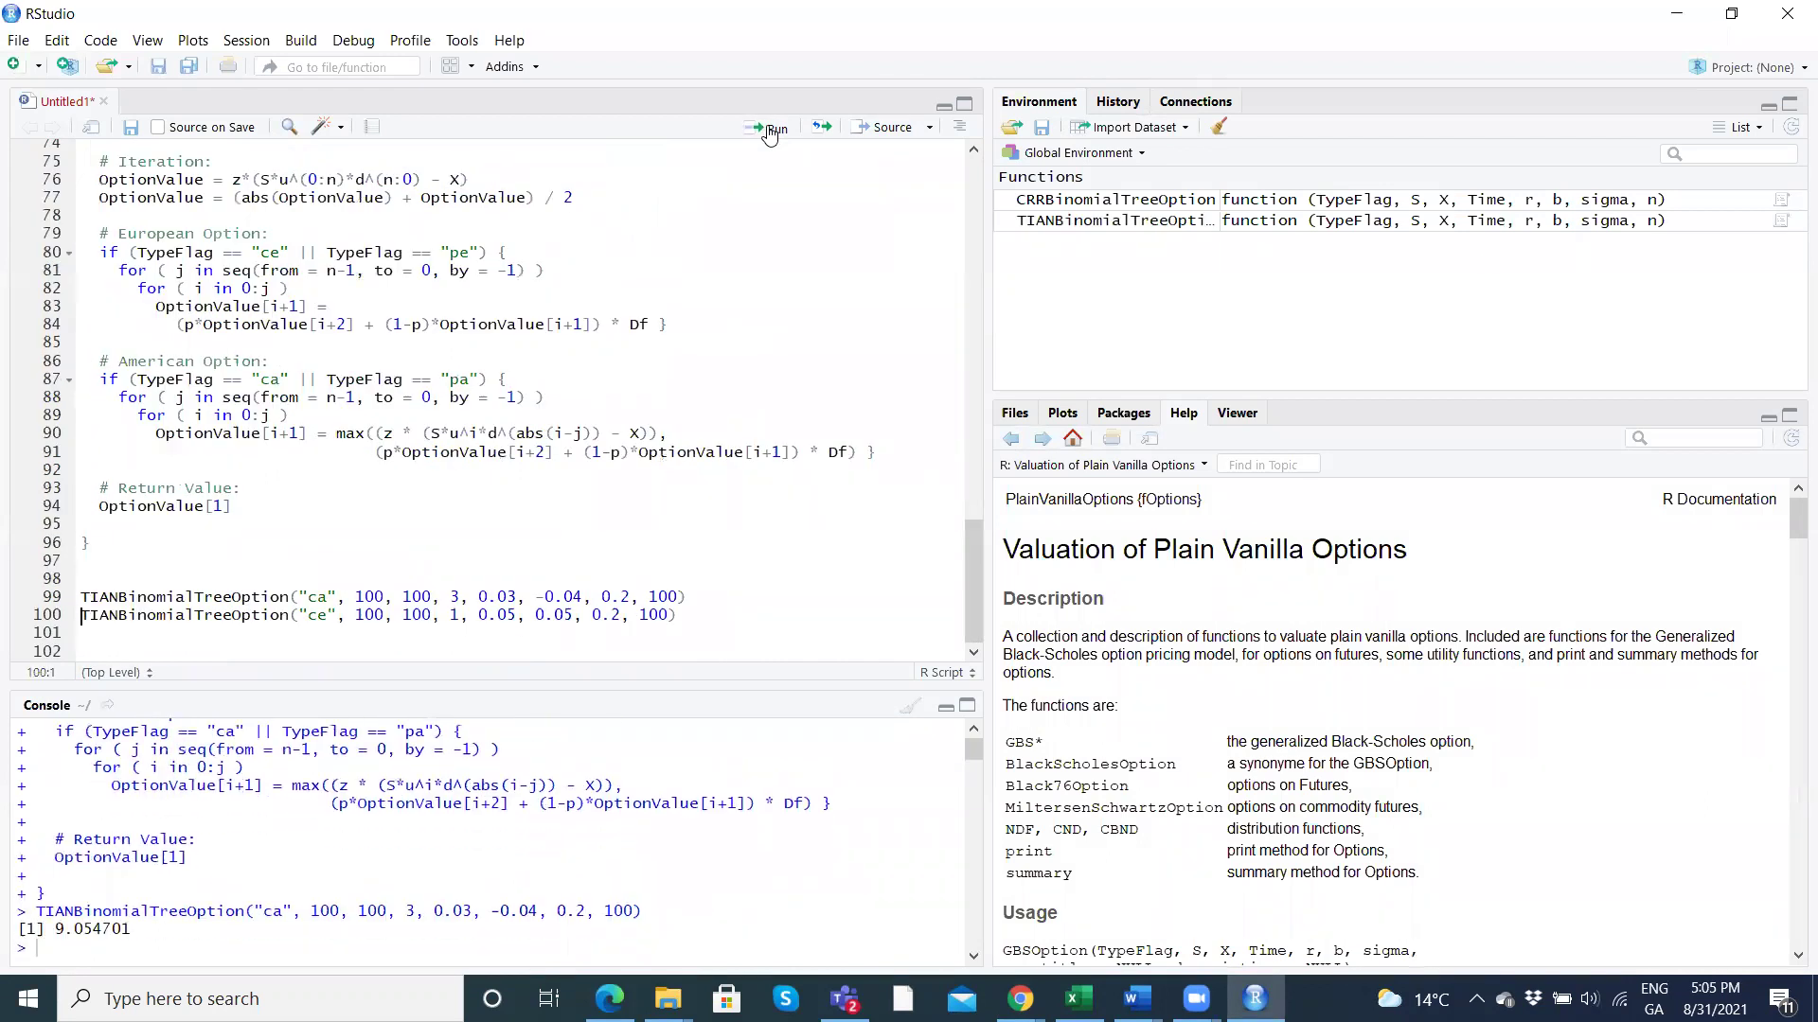
{"action": "left_click", "coordinate": [770, 129]}
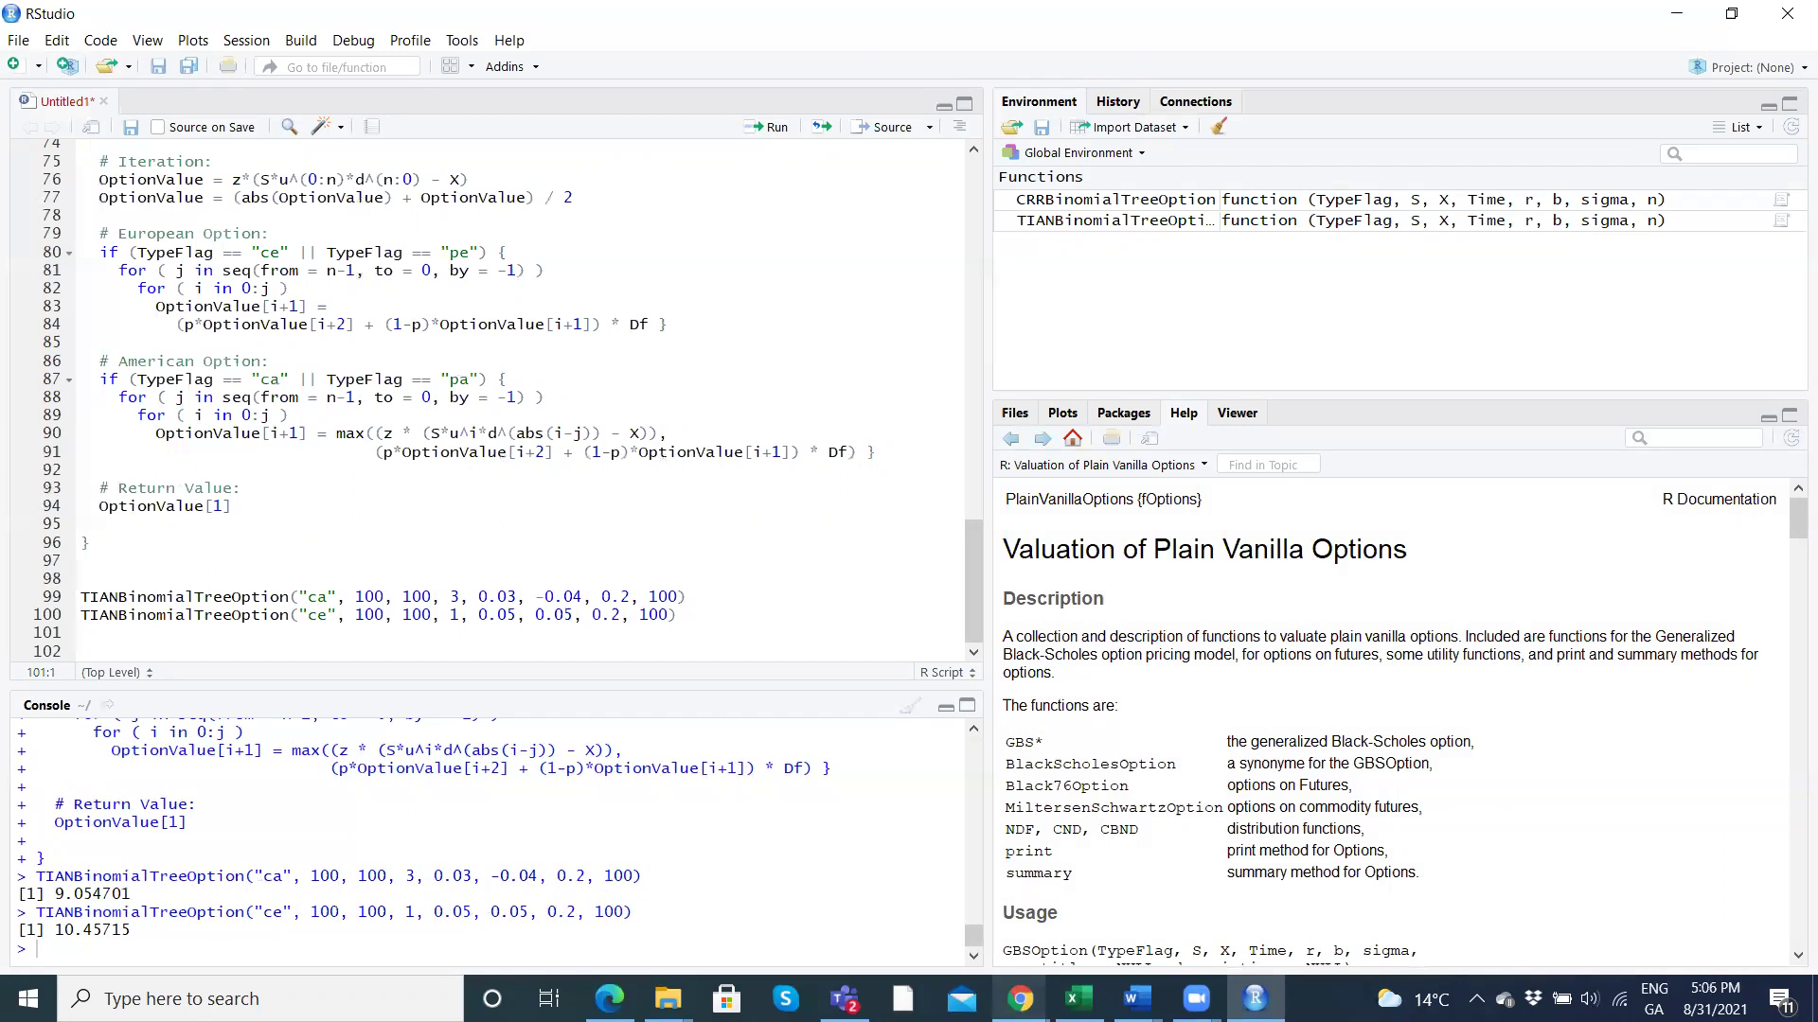
Copy the Jarrow Rudd code cell from the Colab notebook and switch back to the R script in RStudio.
{"action": "left_click", "coordinate": [862, 895]}
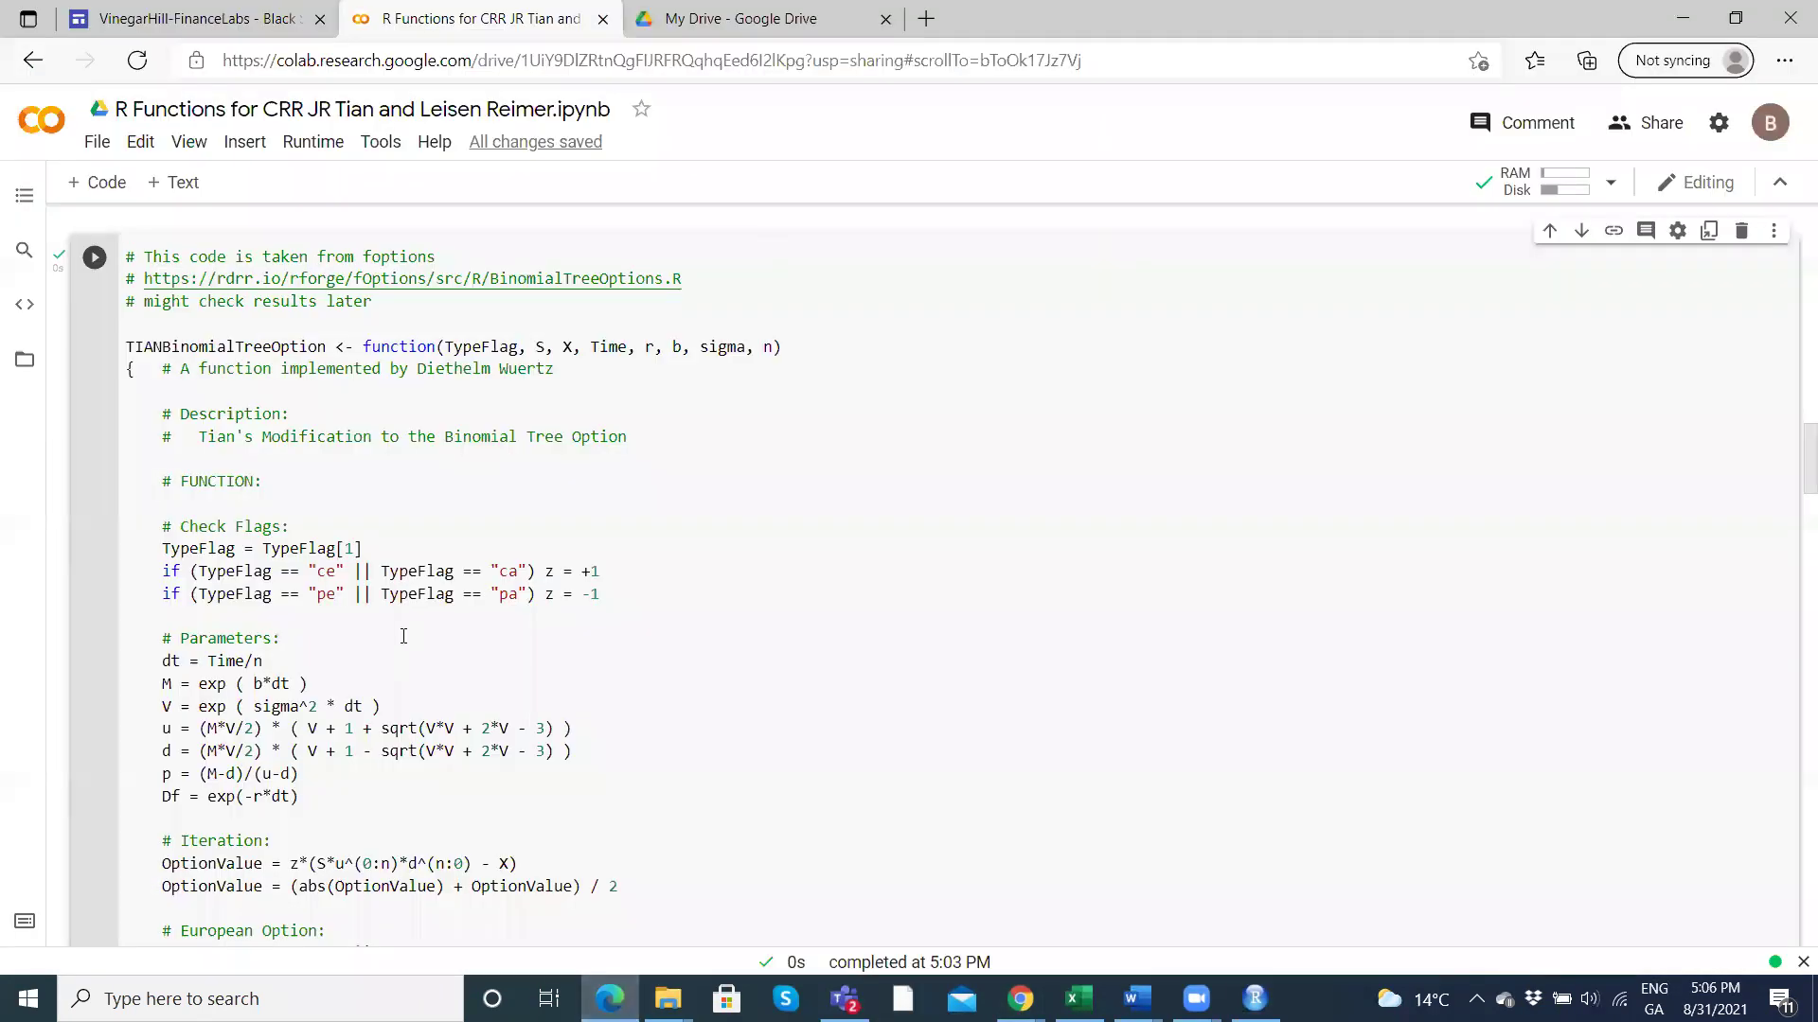
{"action": "scroll", "coordinate": [403, 636], "scroll_direction": "down", "scroll_amount": 12}
{"action": "right_click", "coordinate": [403, 636]}
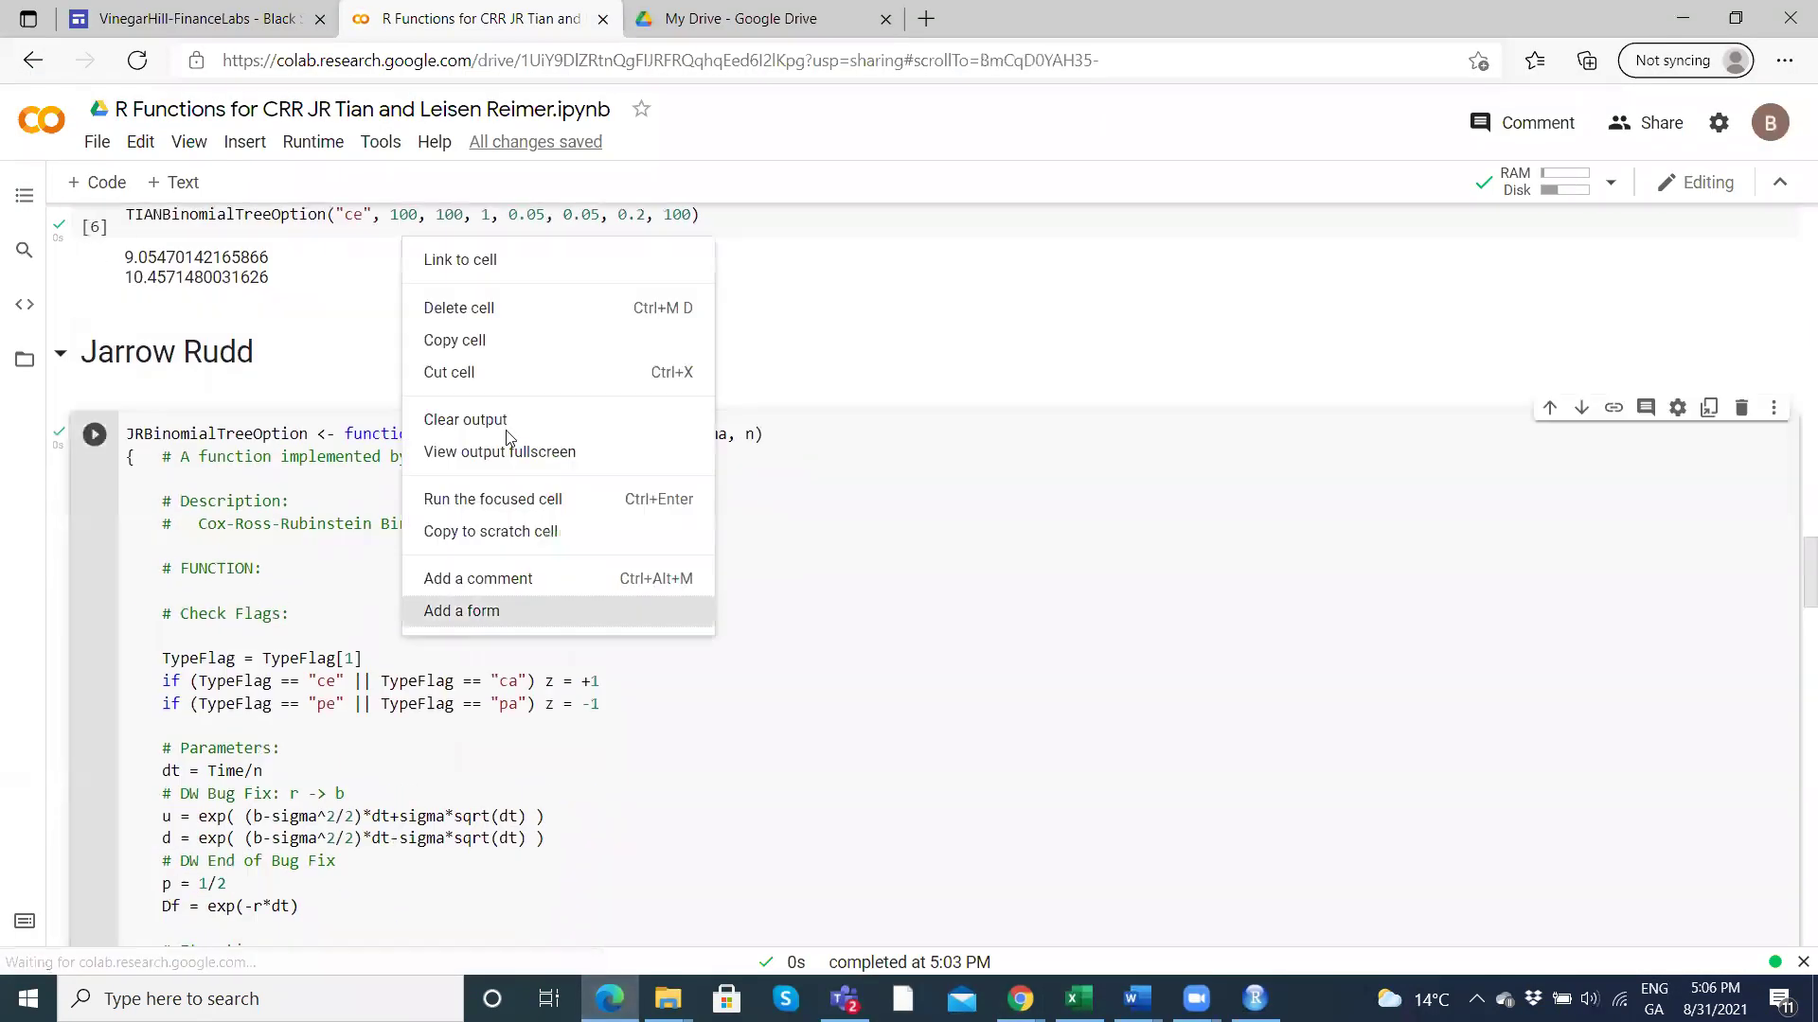
{"action": "left_click", "coordinate": [513, 327]}
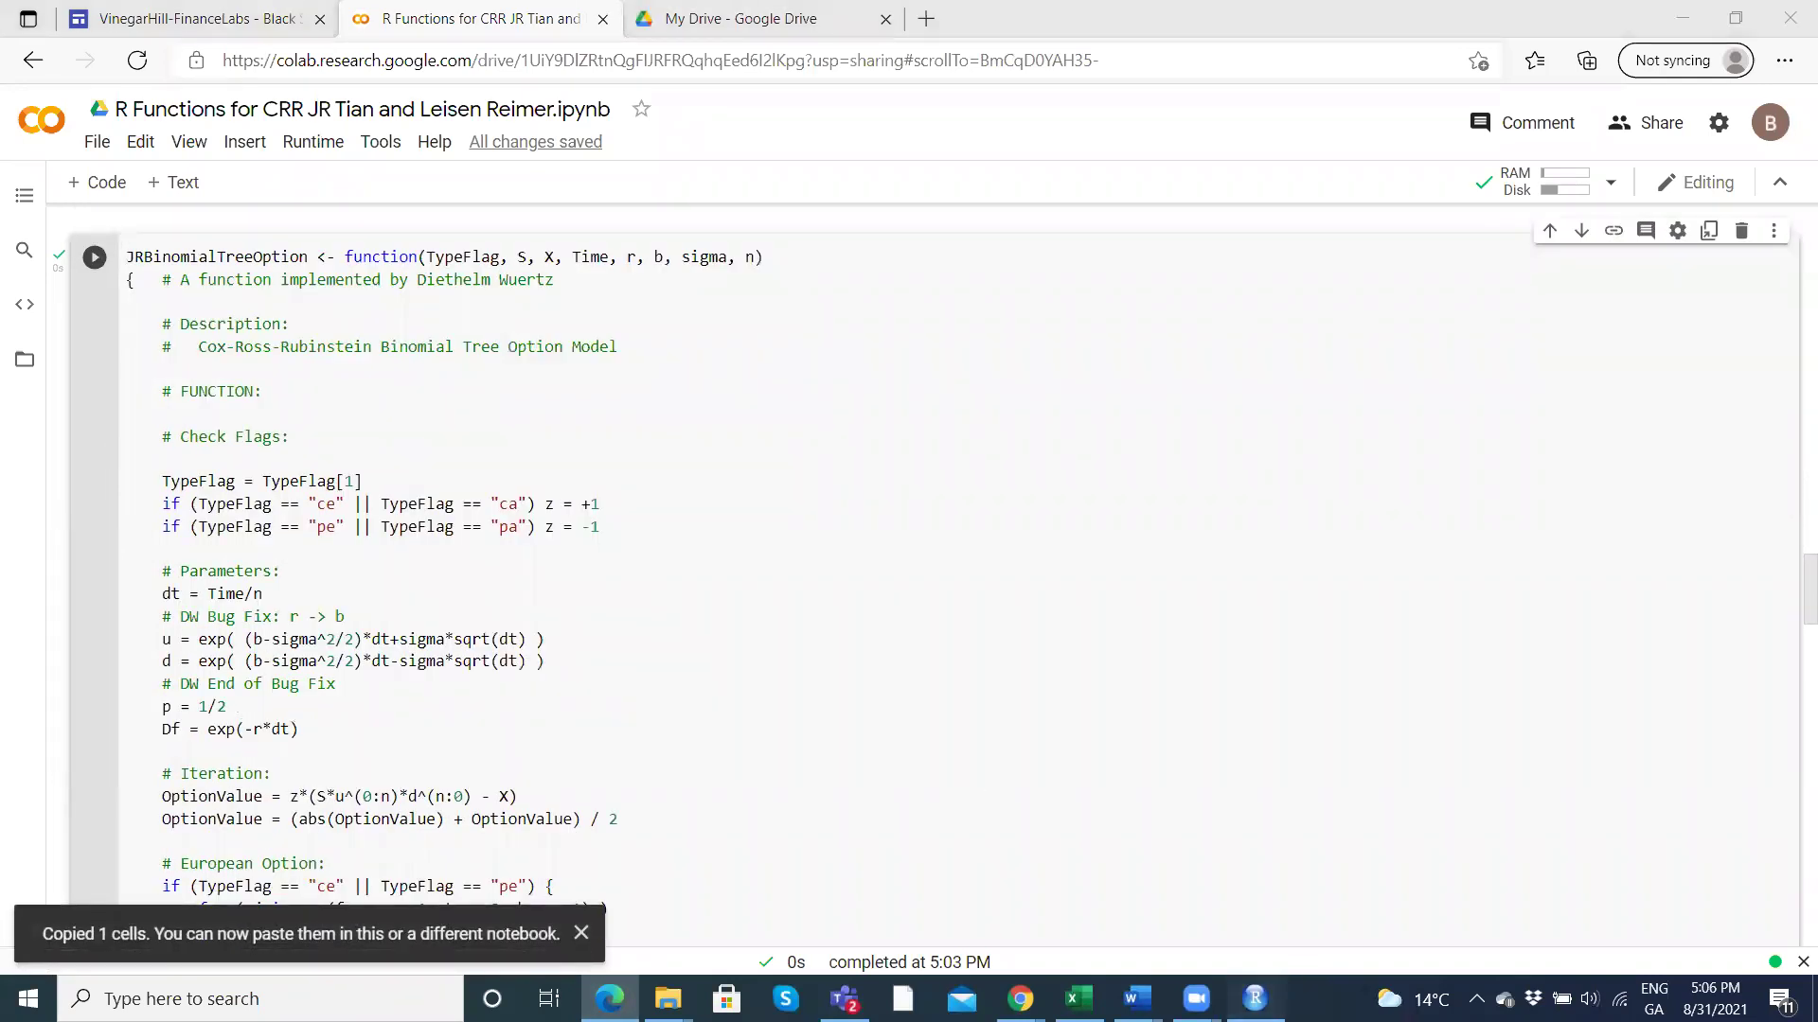
{"action": "left_click", "coordinate": [1255, 999]}
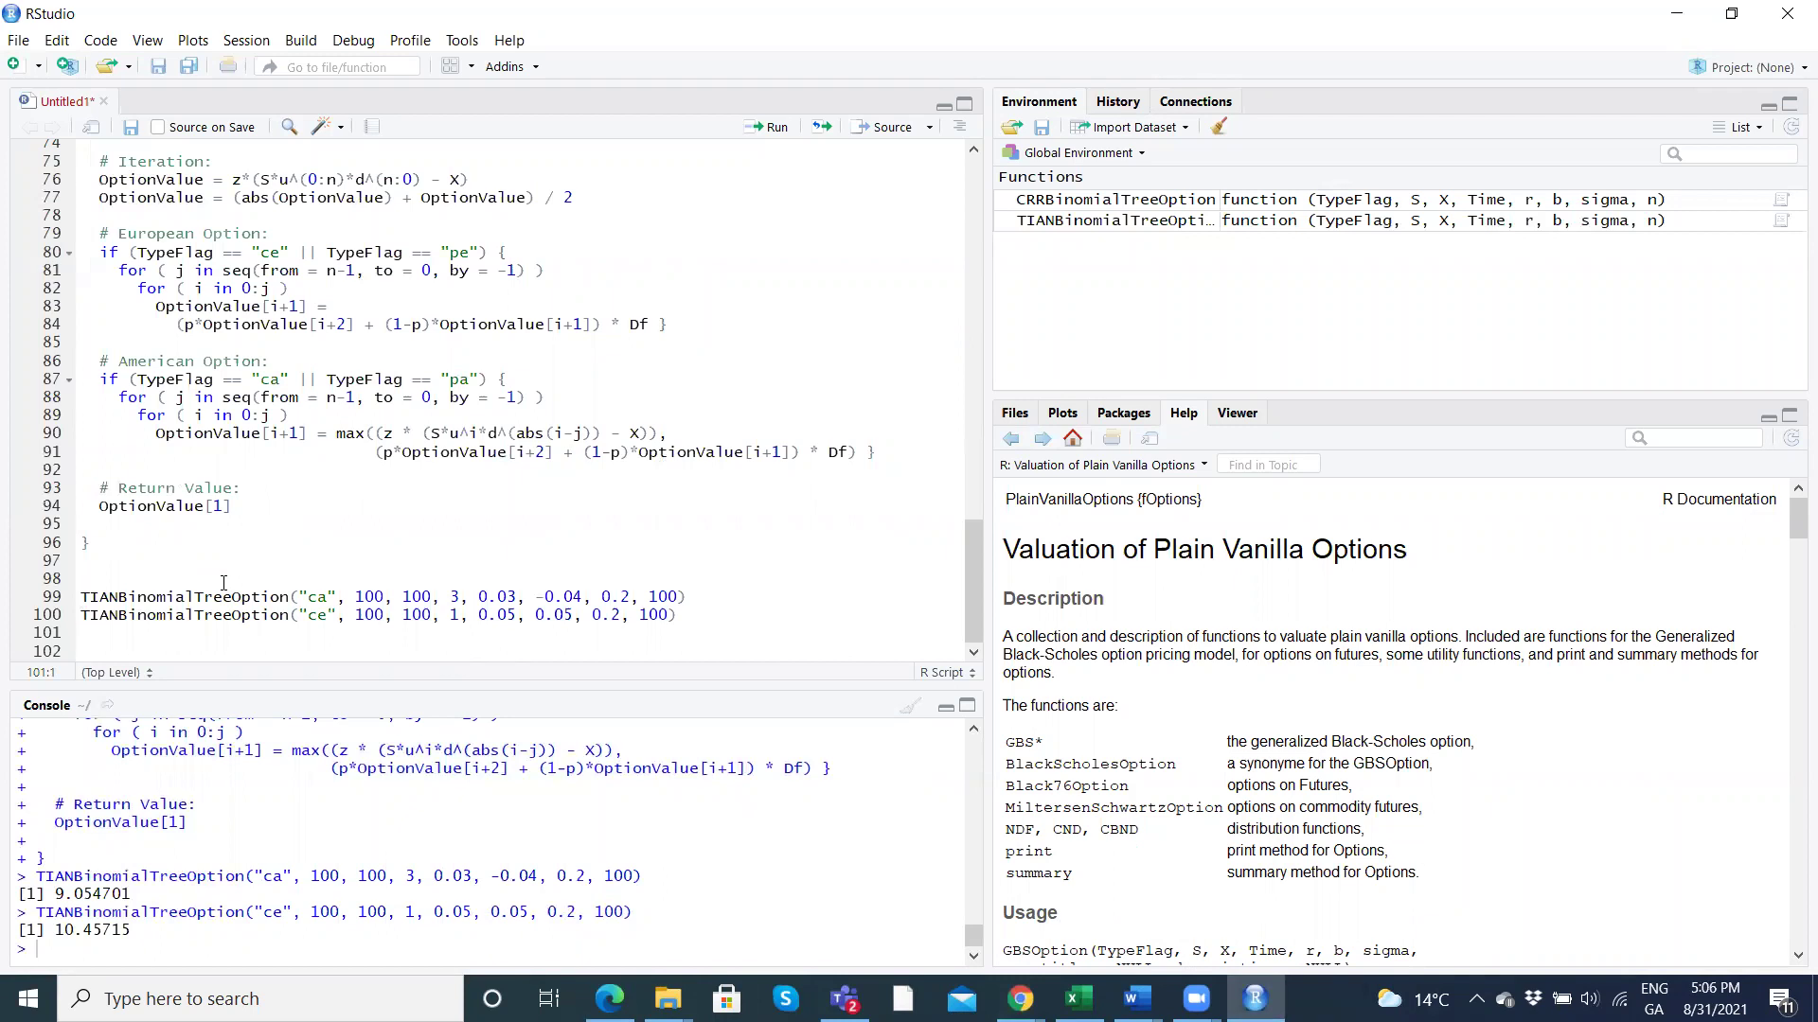
Paste the Jarrow Rudd code below the TIANBinomialTreeOption example calls, separated by blank lines.
{"action": "key", "text": "Return"}
{"action": "key", "text": "Return"}
{"action": "key", "text": "ctrl+v"}
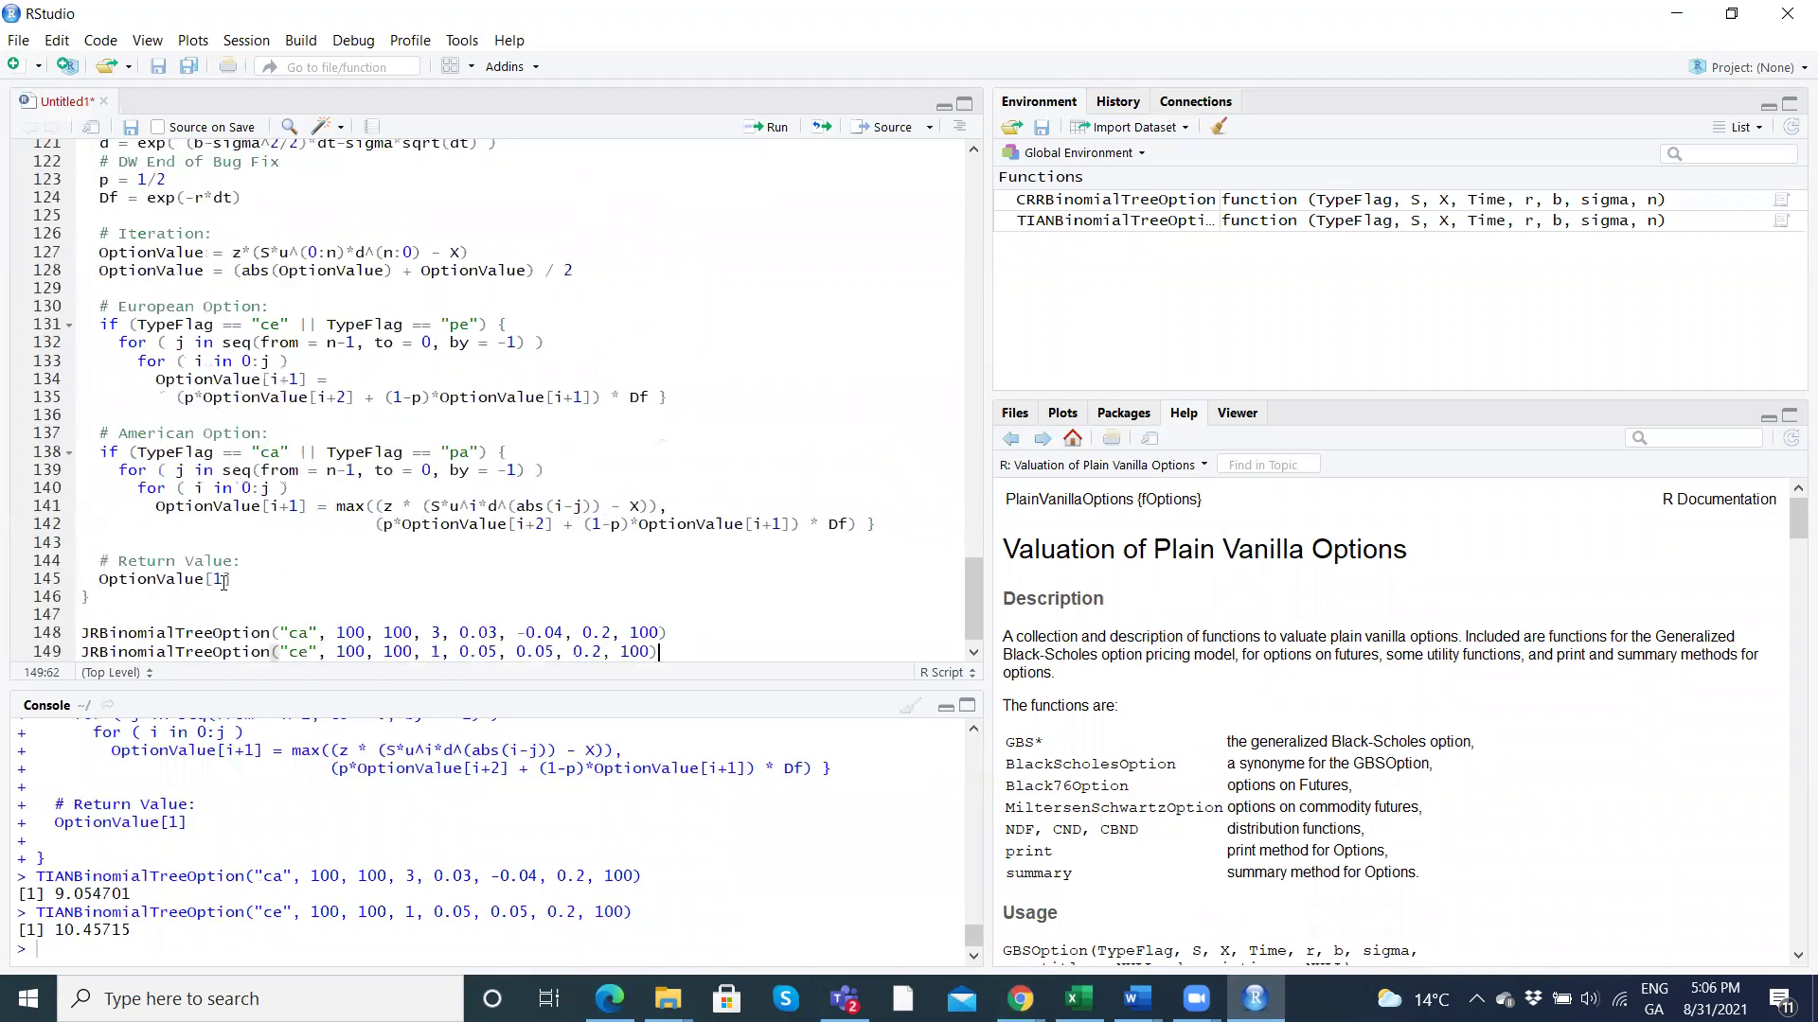
Run the JRBinomialTreeOption function definition and its "ca" and "ce" example calls with 100 steps.
{"action": "scroll", "coordinate": [113, 358], "scroll_direction": "up", "scroll_amount": 8}
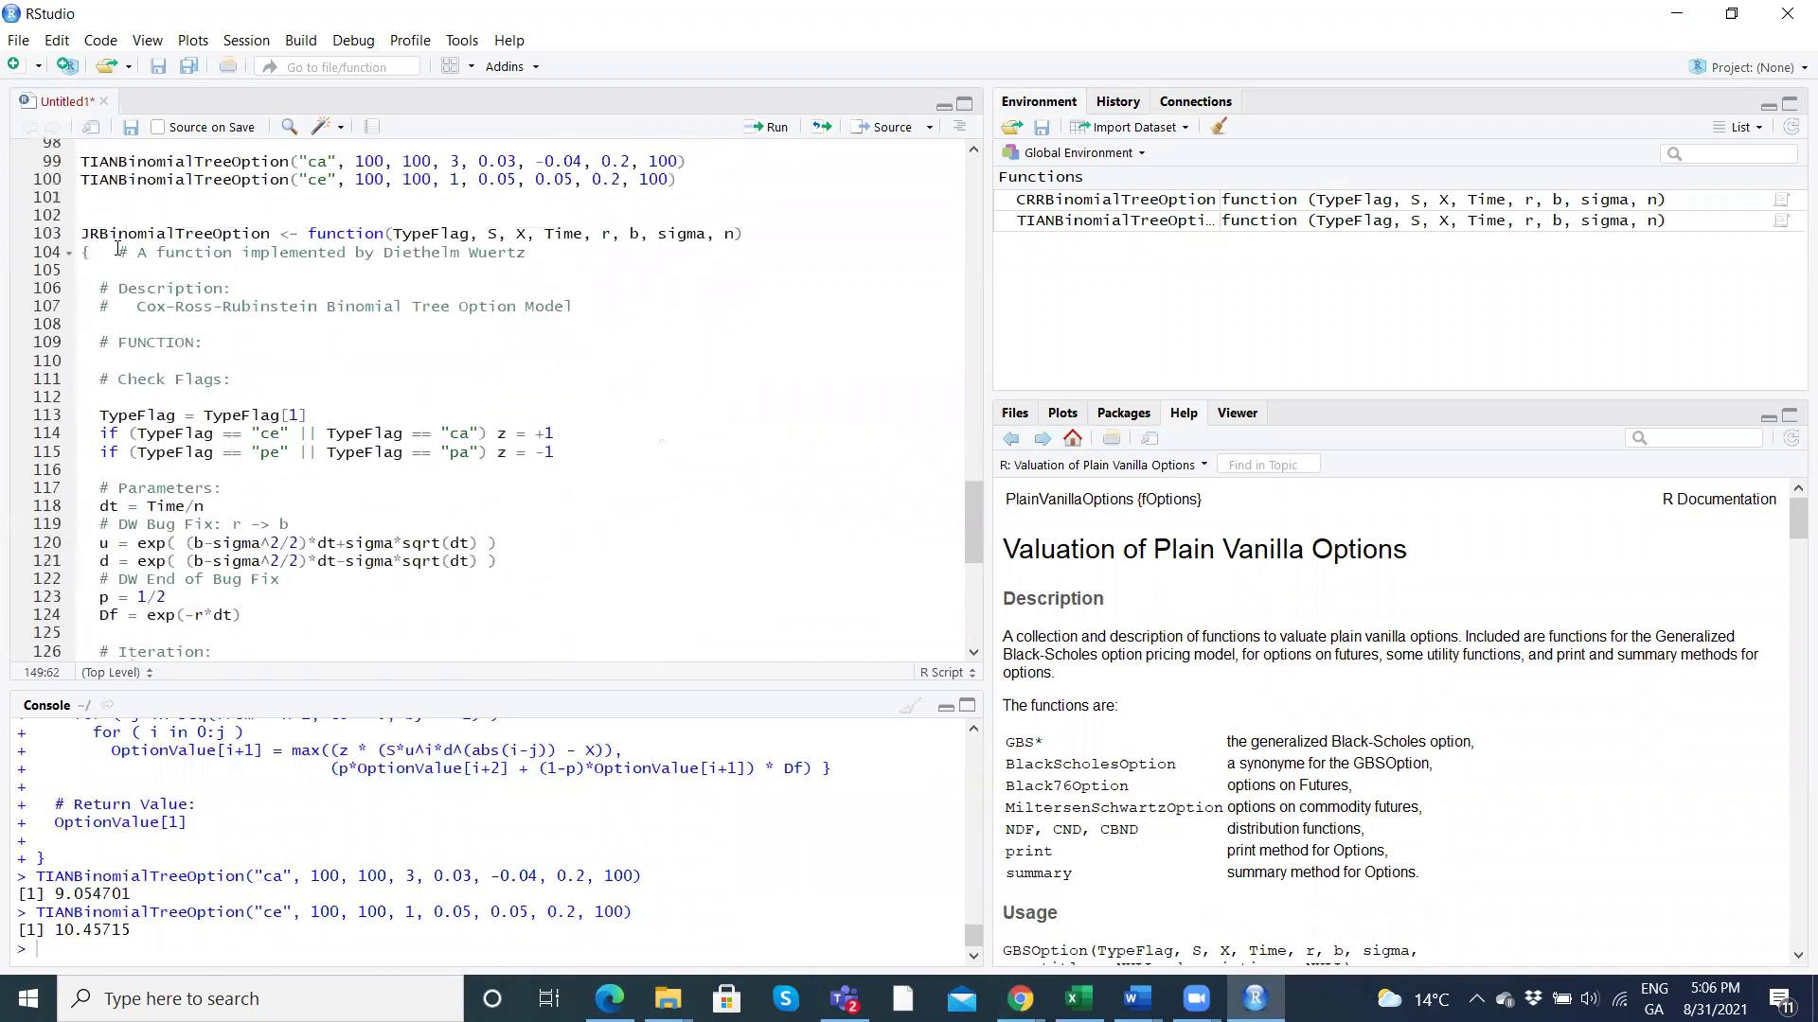
{"action": "left_click", "coordinate": [117, 233]}
{"action": "left_click", "coordinate": [771, 127]}
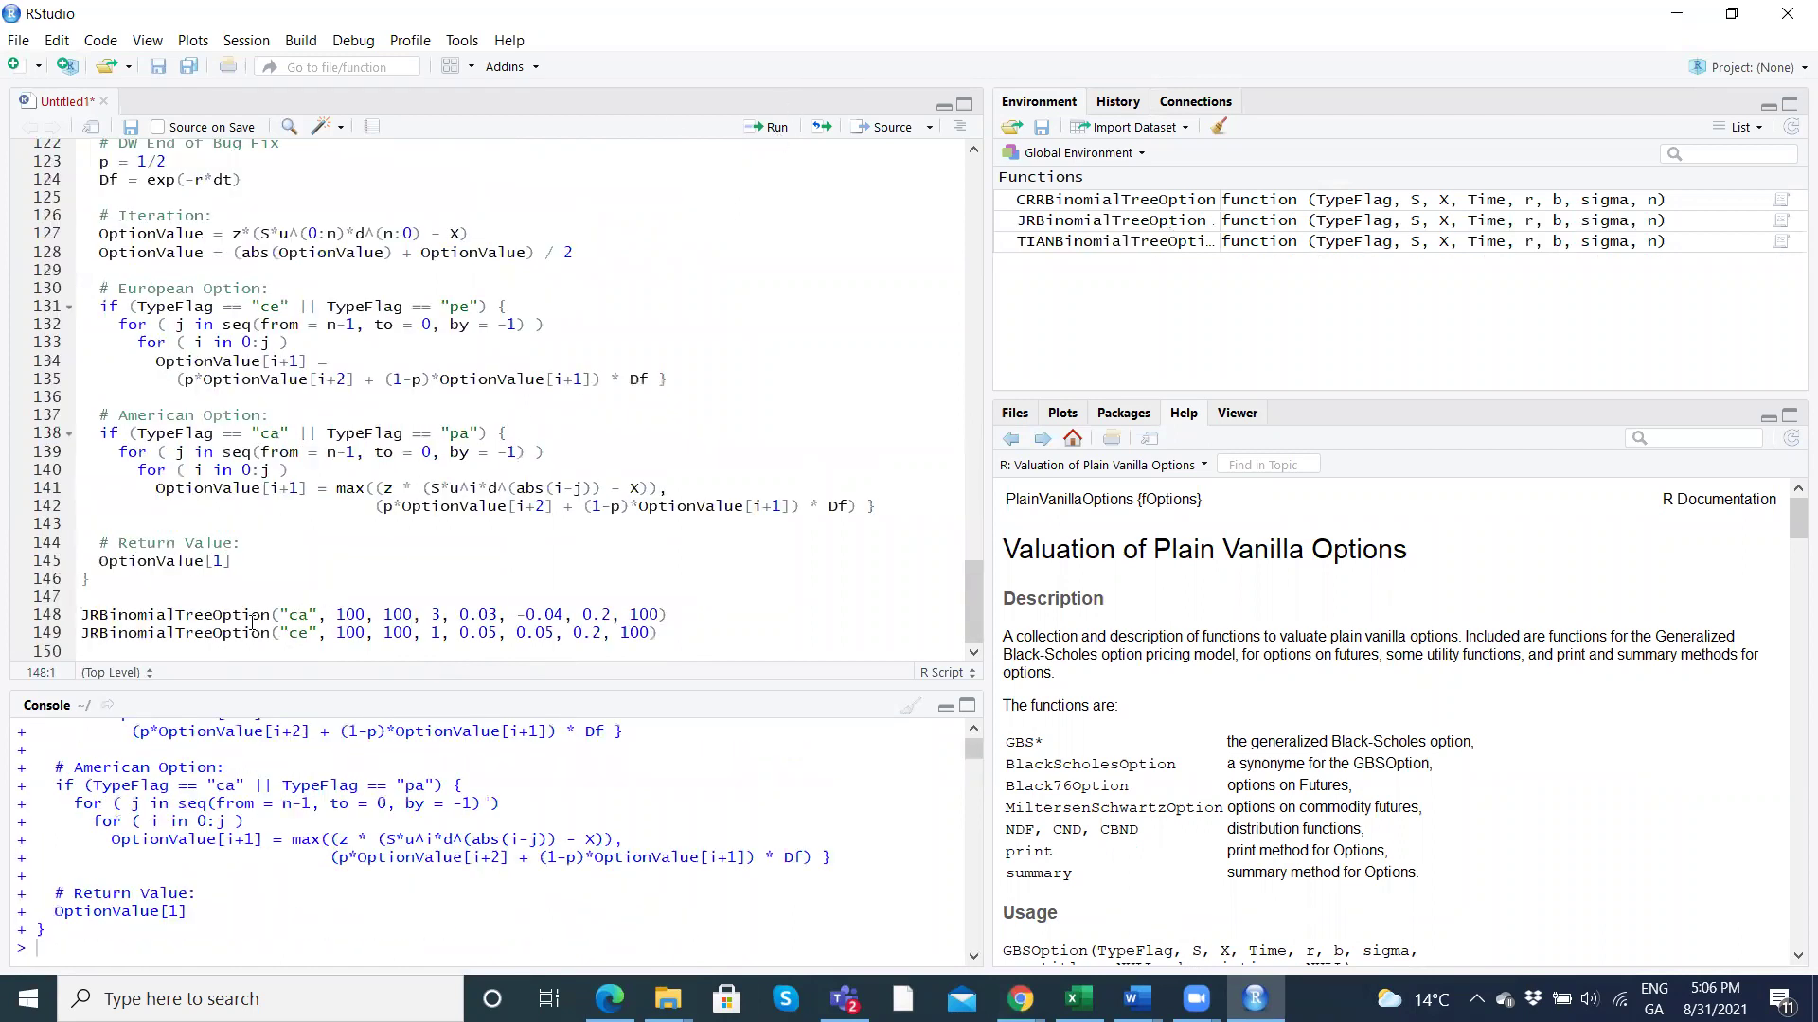
{"action": "left_click", "coordinate": [773, 129]}
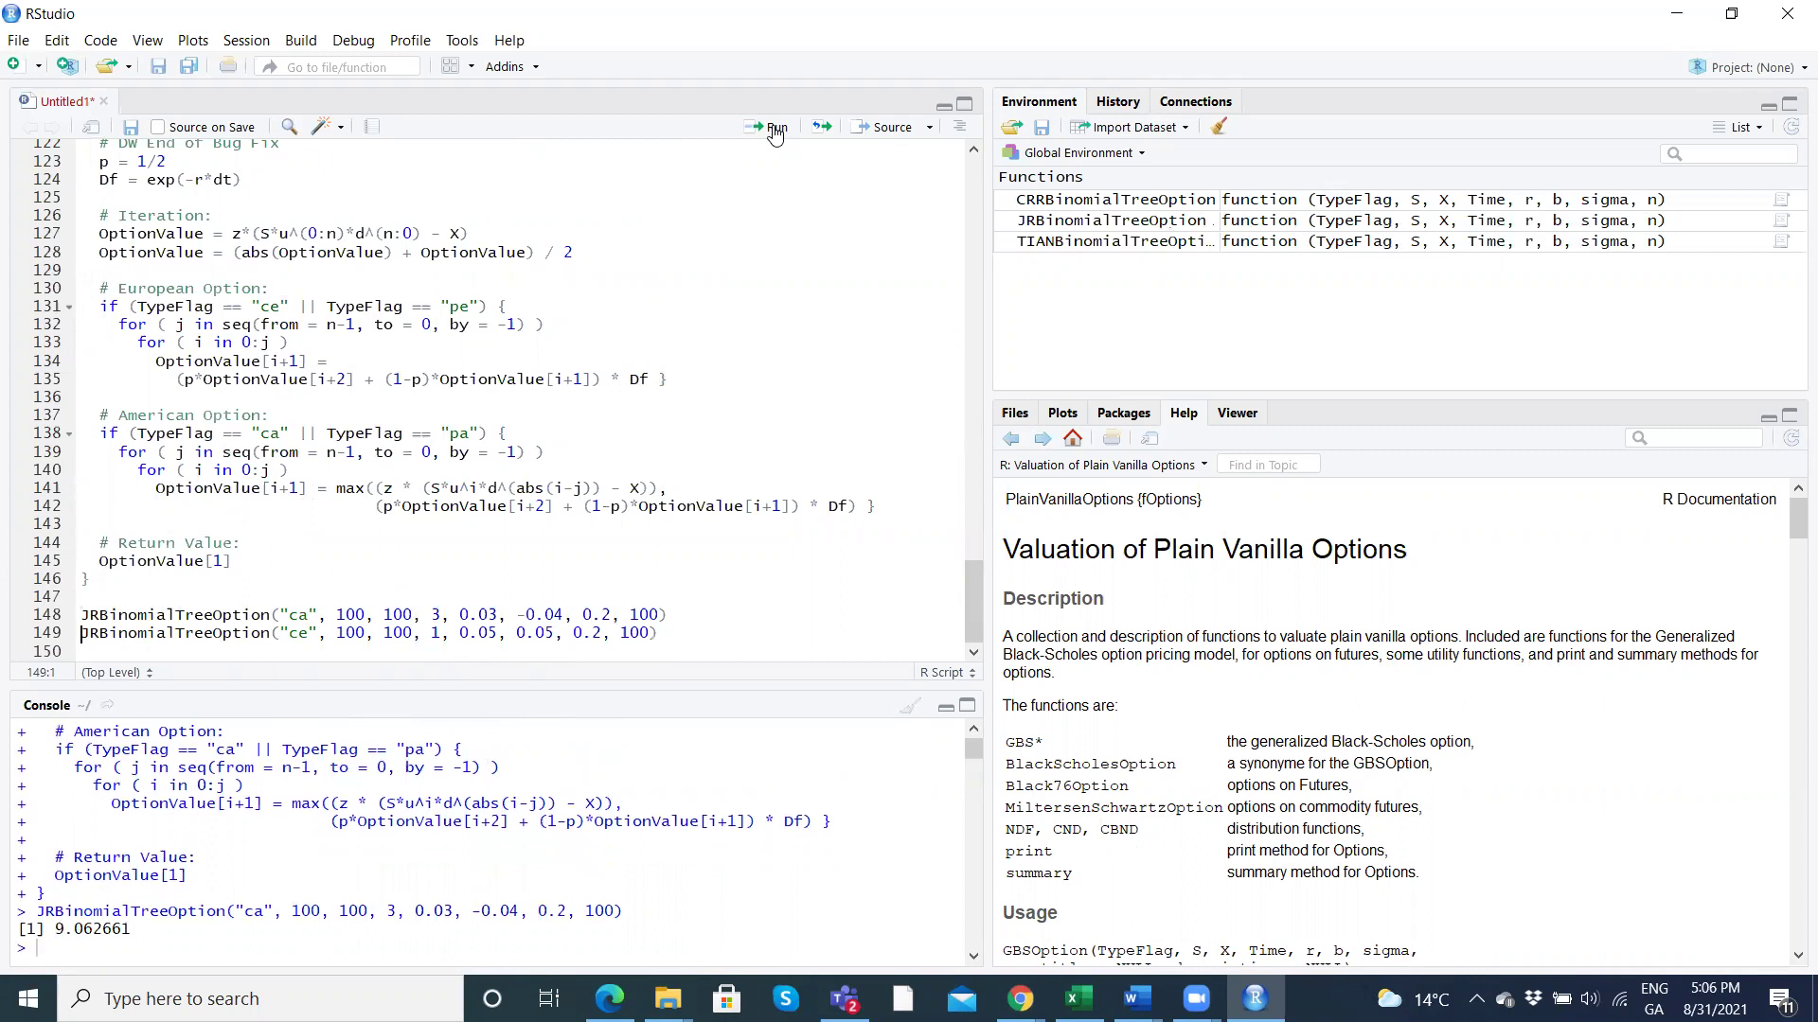
{"action": "left_click", "coordinate": [775, 131]}
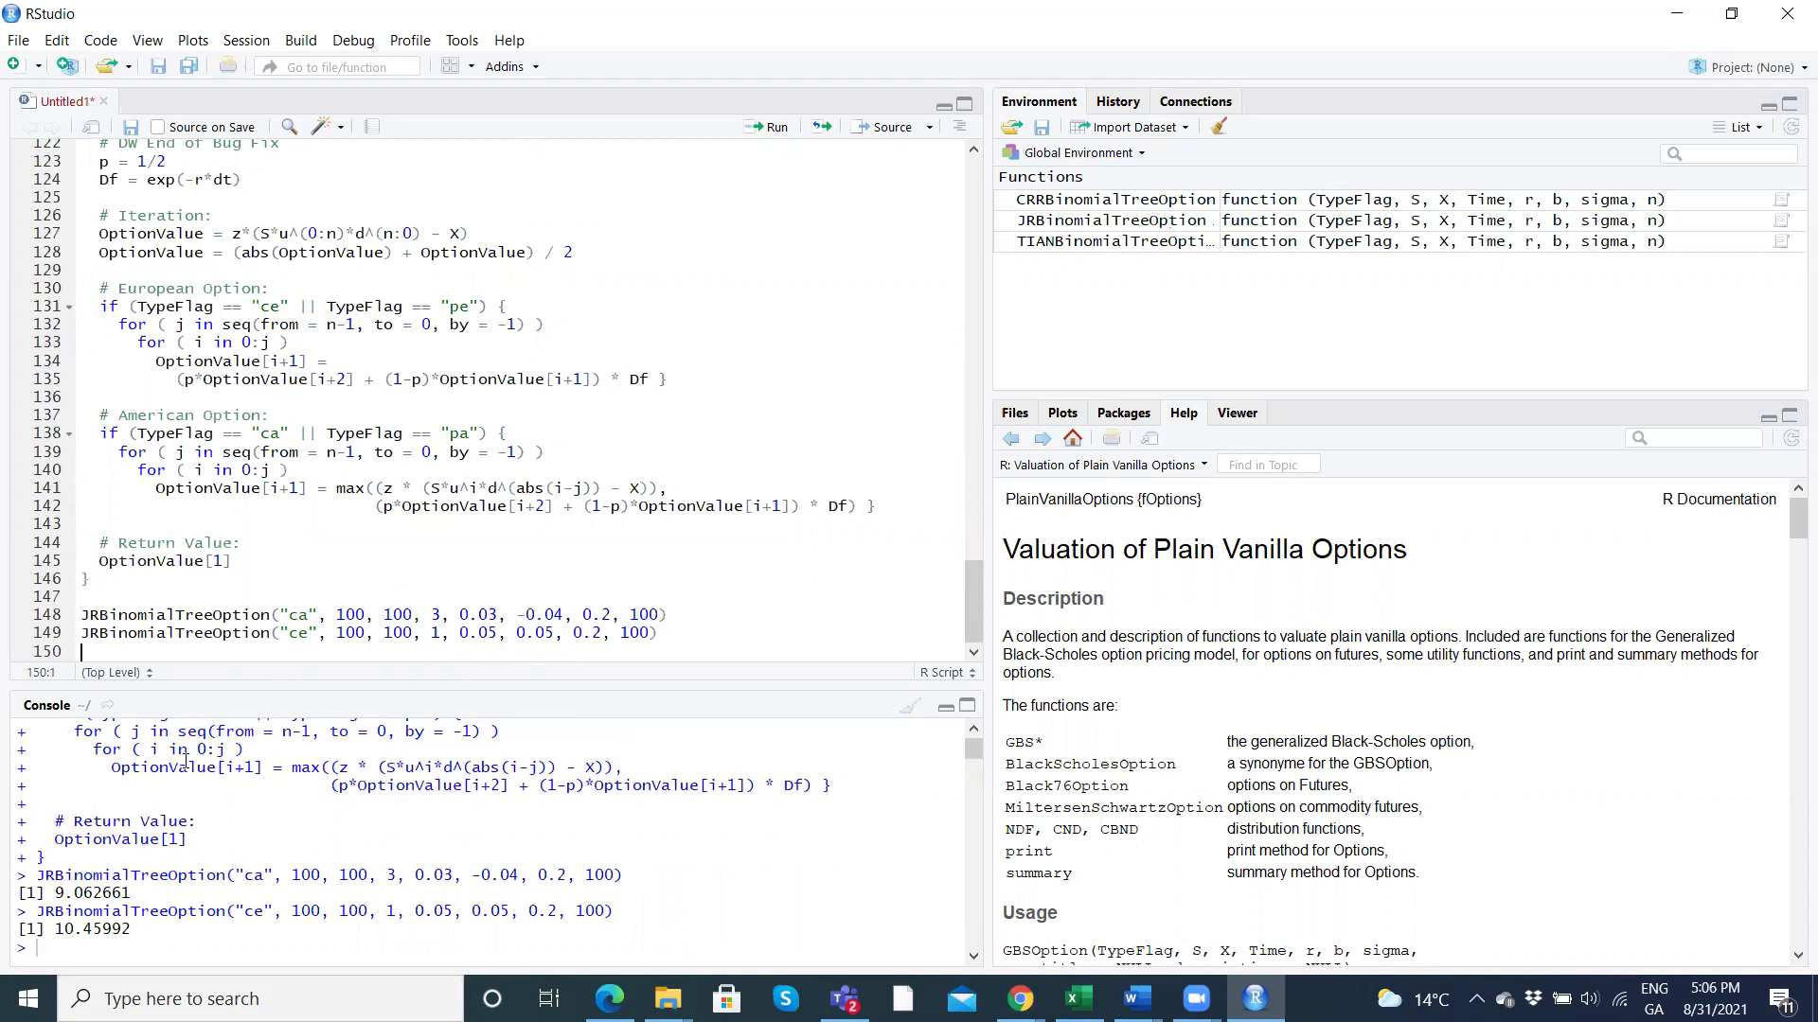
Copy the Leisen Reimer code cell from the Colab notebook and paste it in RStudio below the JRBinomialTreeOption calls, after blank lines.
{"action": "key", "text": "Return"}
{"action": "key", "text": "Return"}
{"action": "key", "text": "Return"}
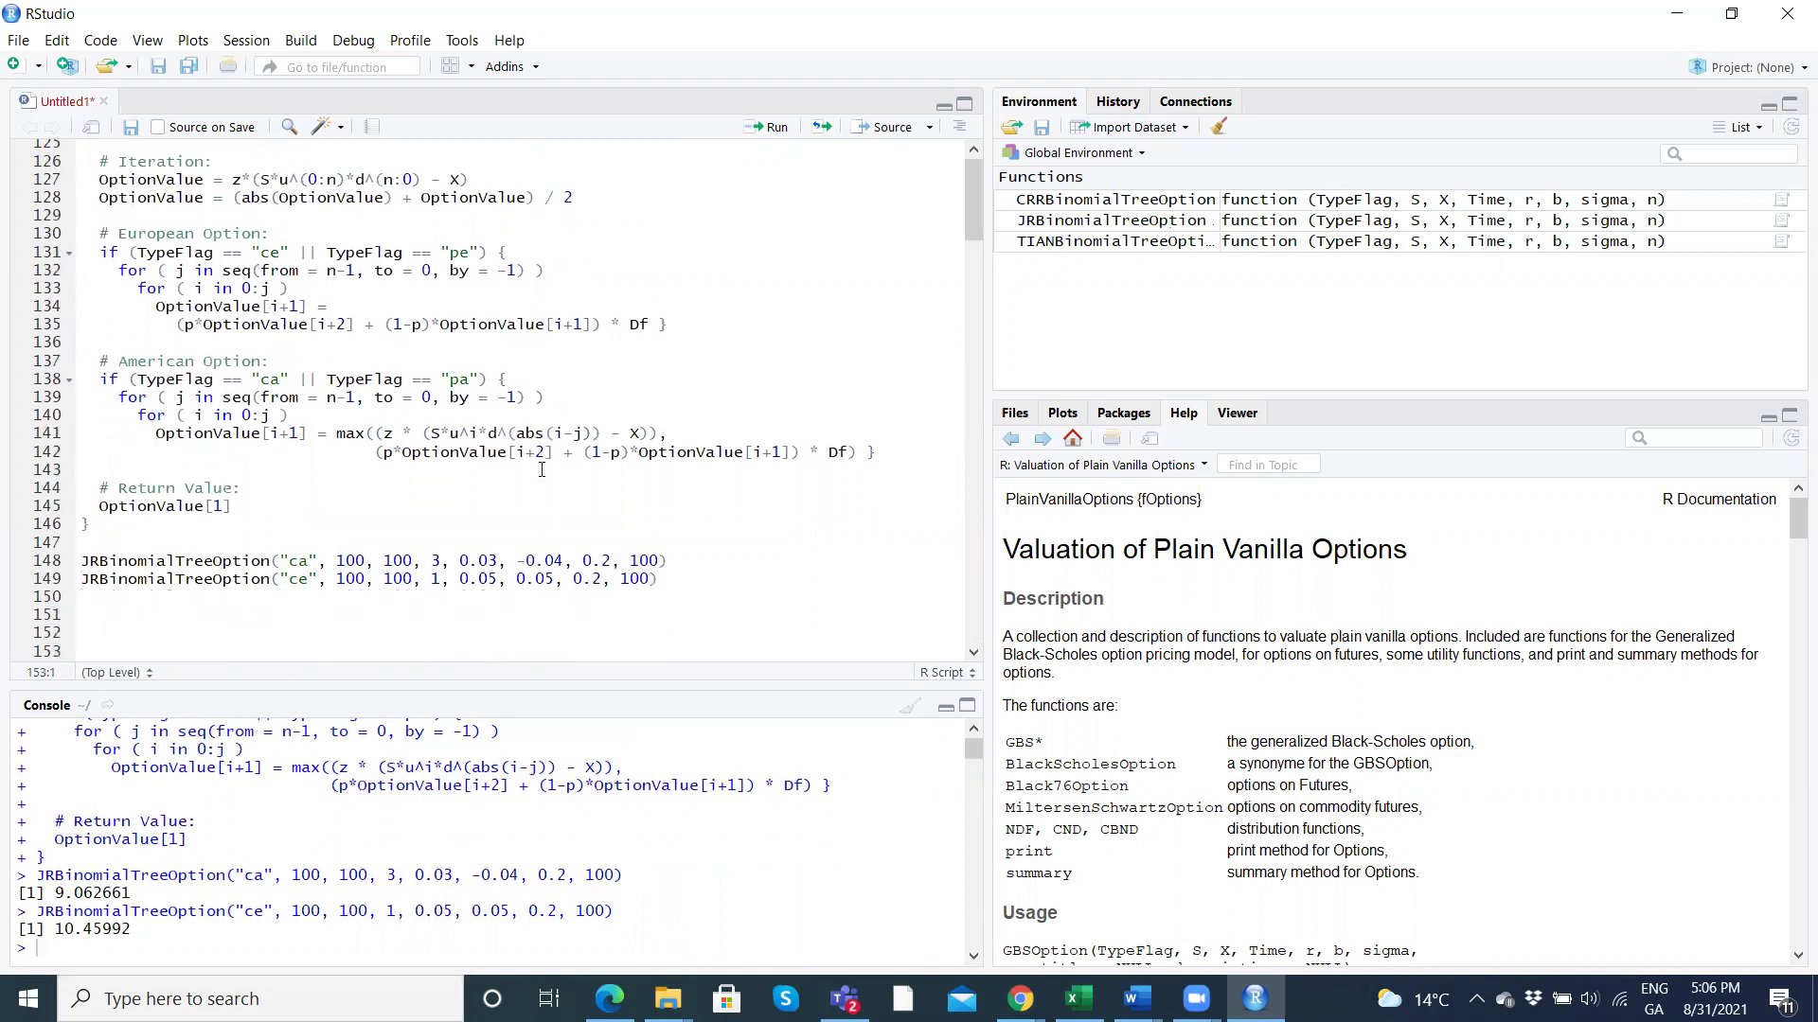
{"action": "left_click", "coordinate": [608, 999]}
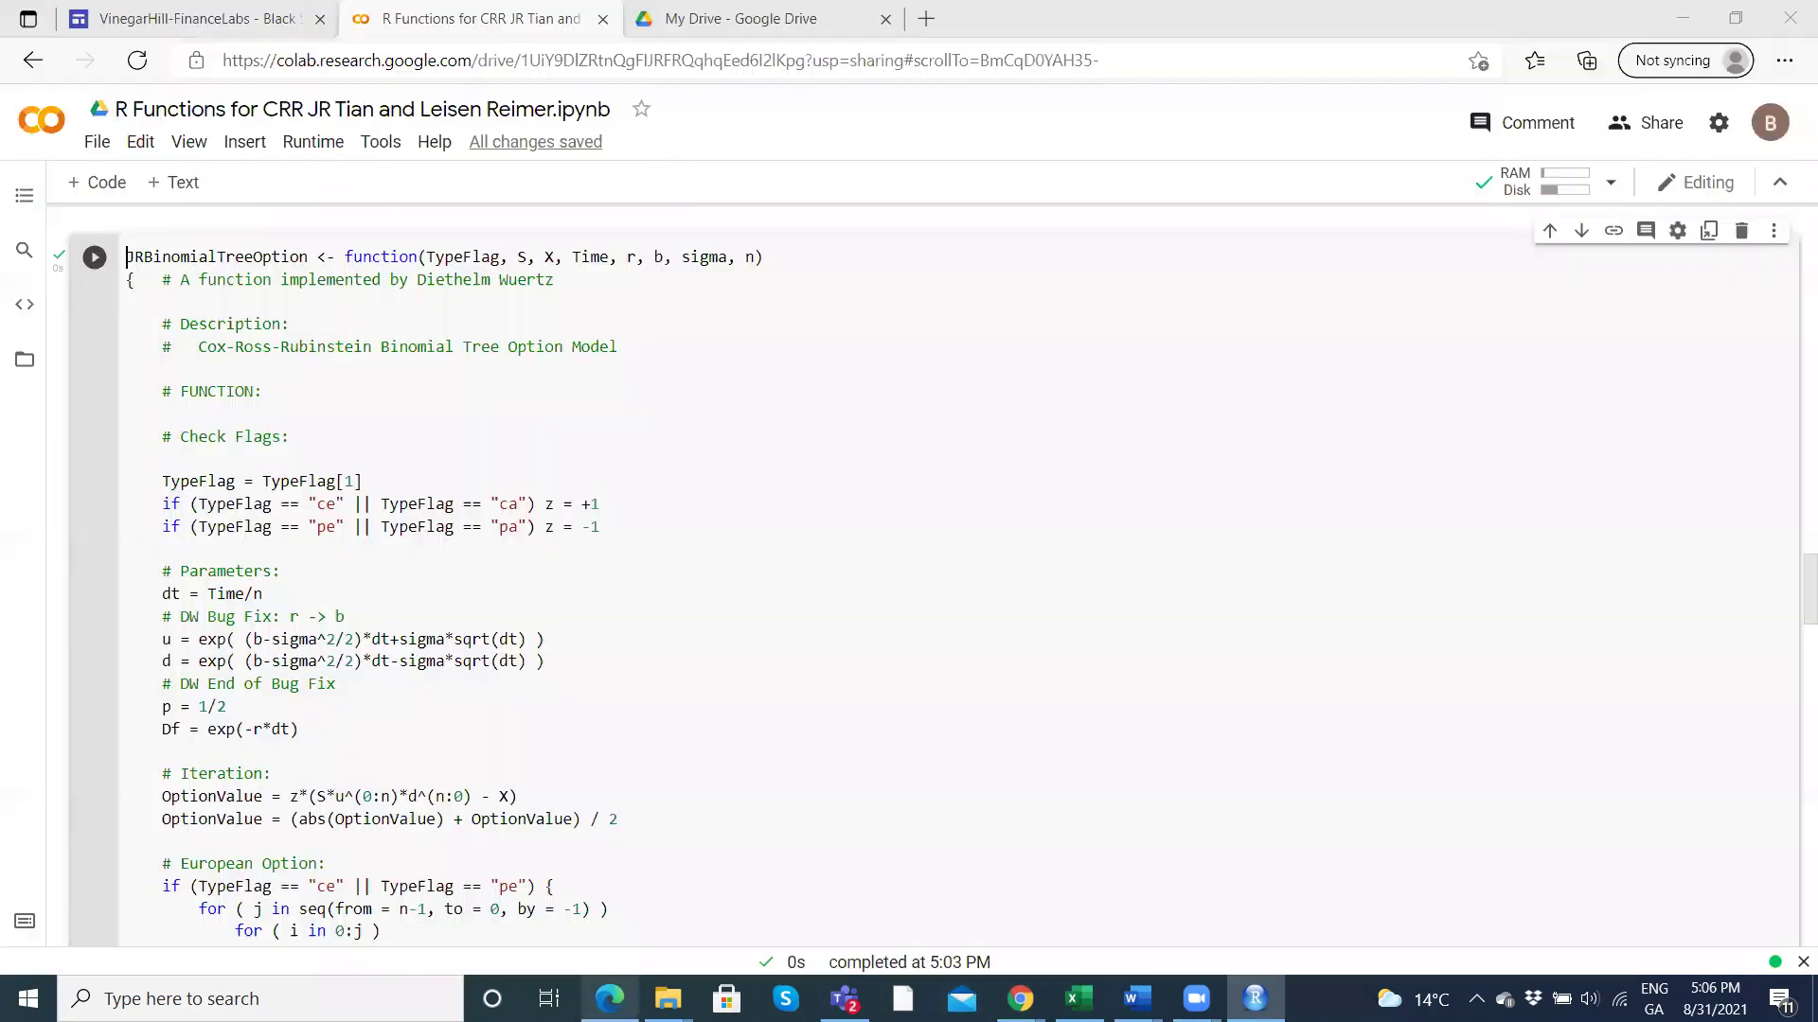
{"action": "scroll", "coordinate": [372, 752], "scroll_direction": "down", "scroll_amount": 15}
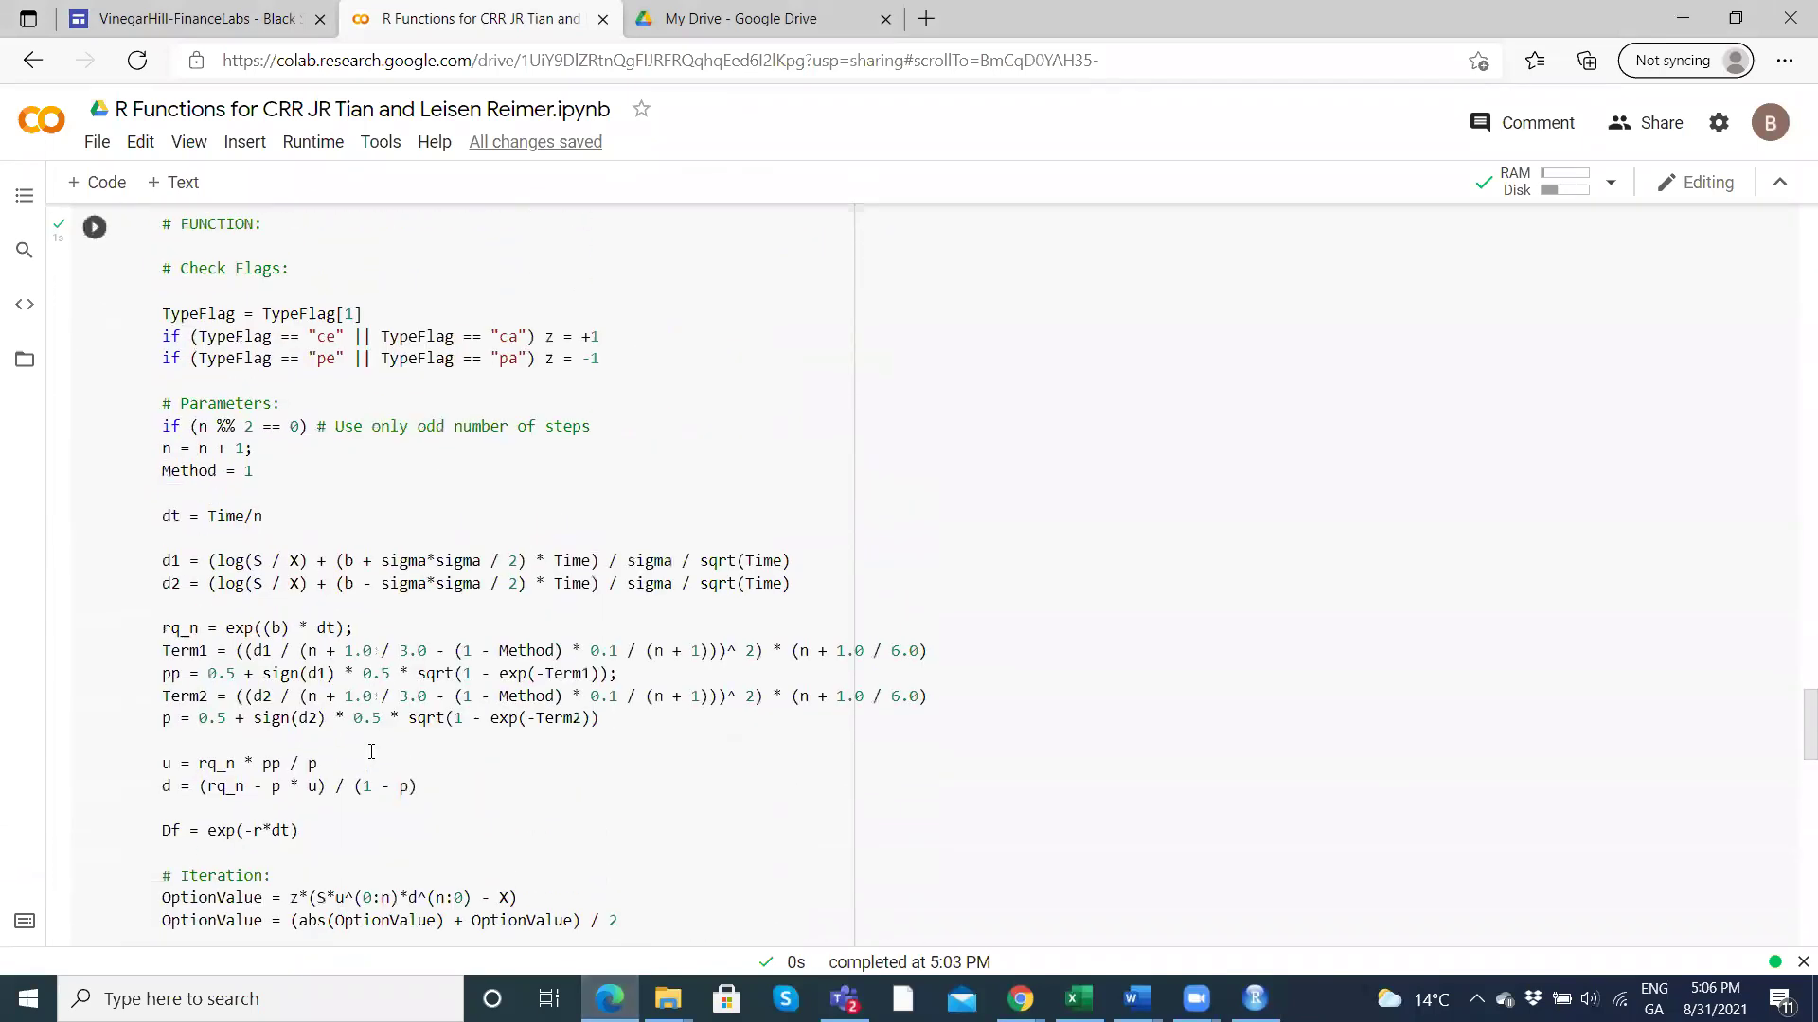
{"action": "scroll", "coordinate": [371, 752], "scroll_direction": "up", "scroll_amount": 3}
{"action": "right_click", "coordinate": [632, 557]}
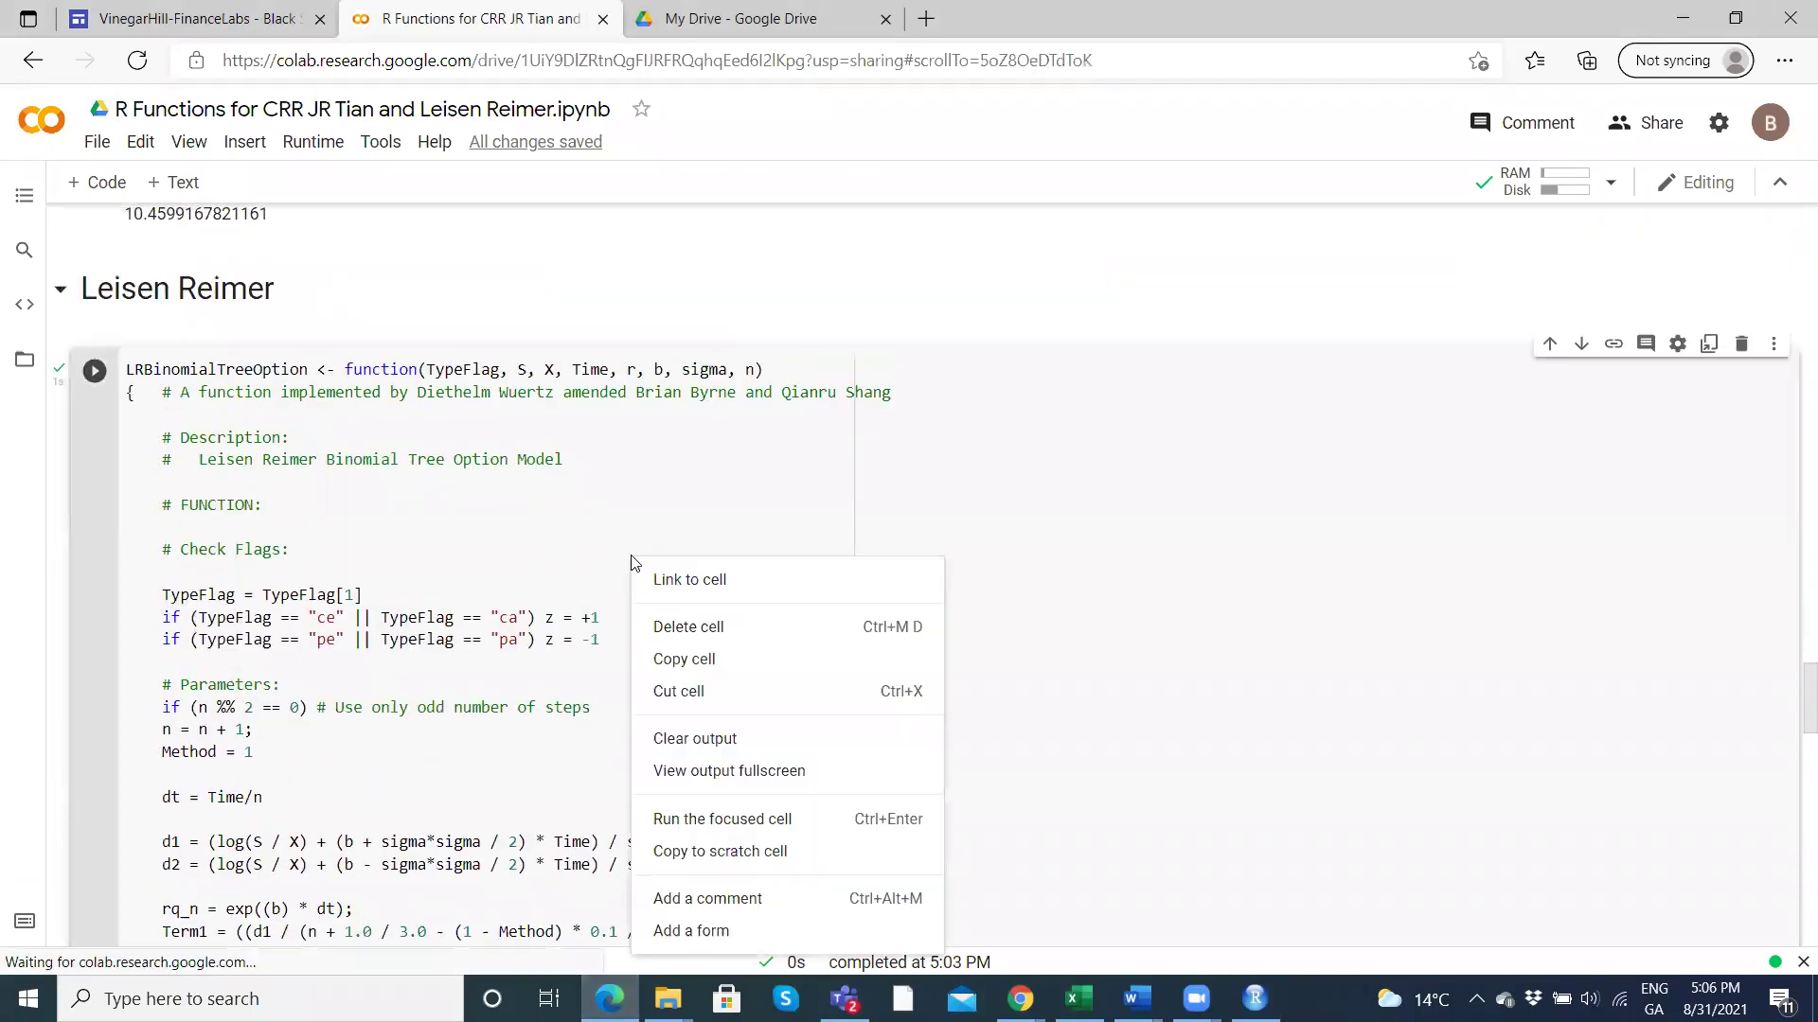
{"action": "left_click", "coordinate": [683, 660]}
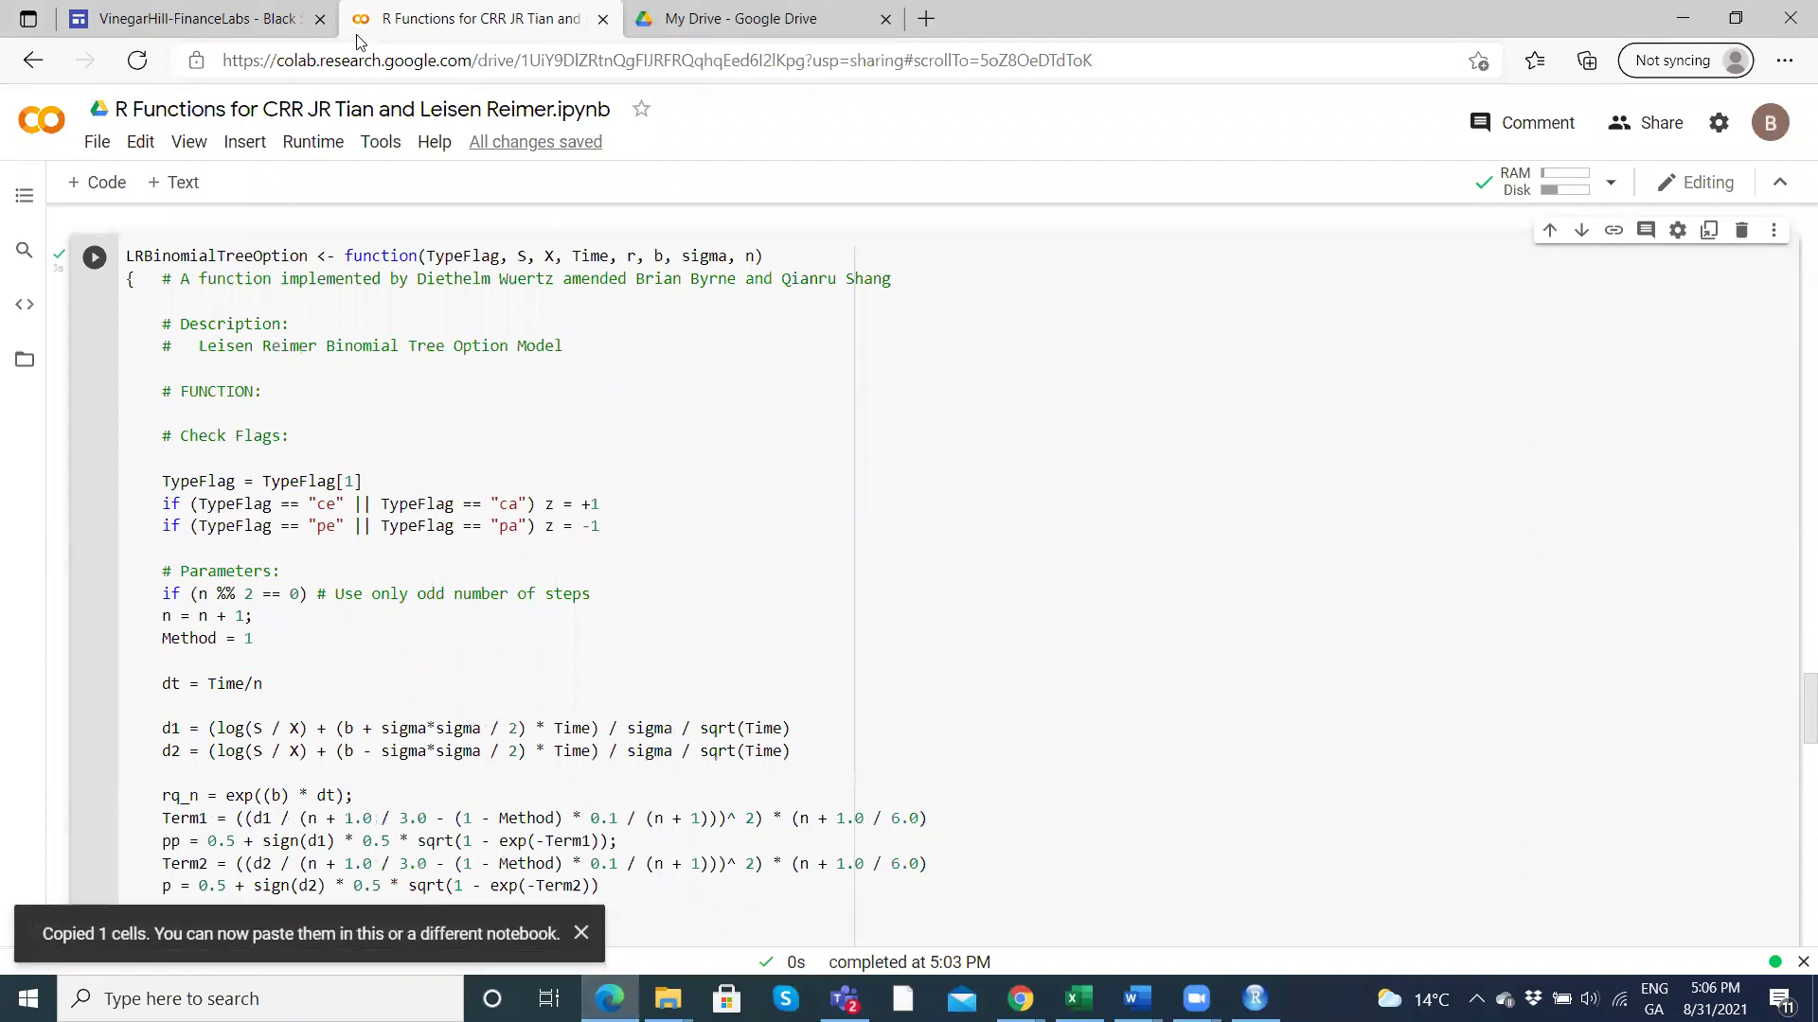
{"action": "left_click", "coordinate": [1255, 998]}
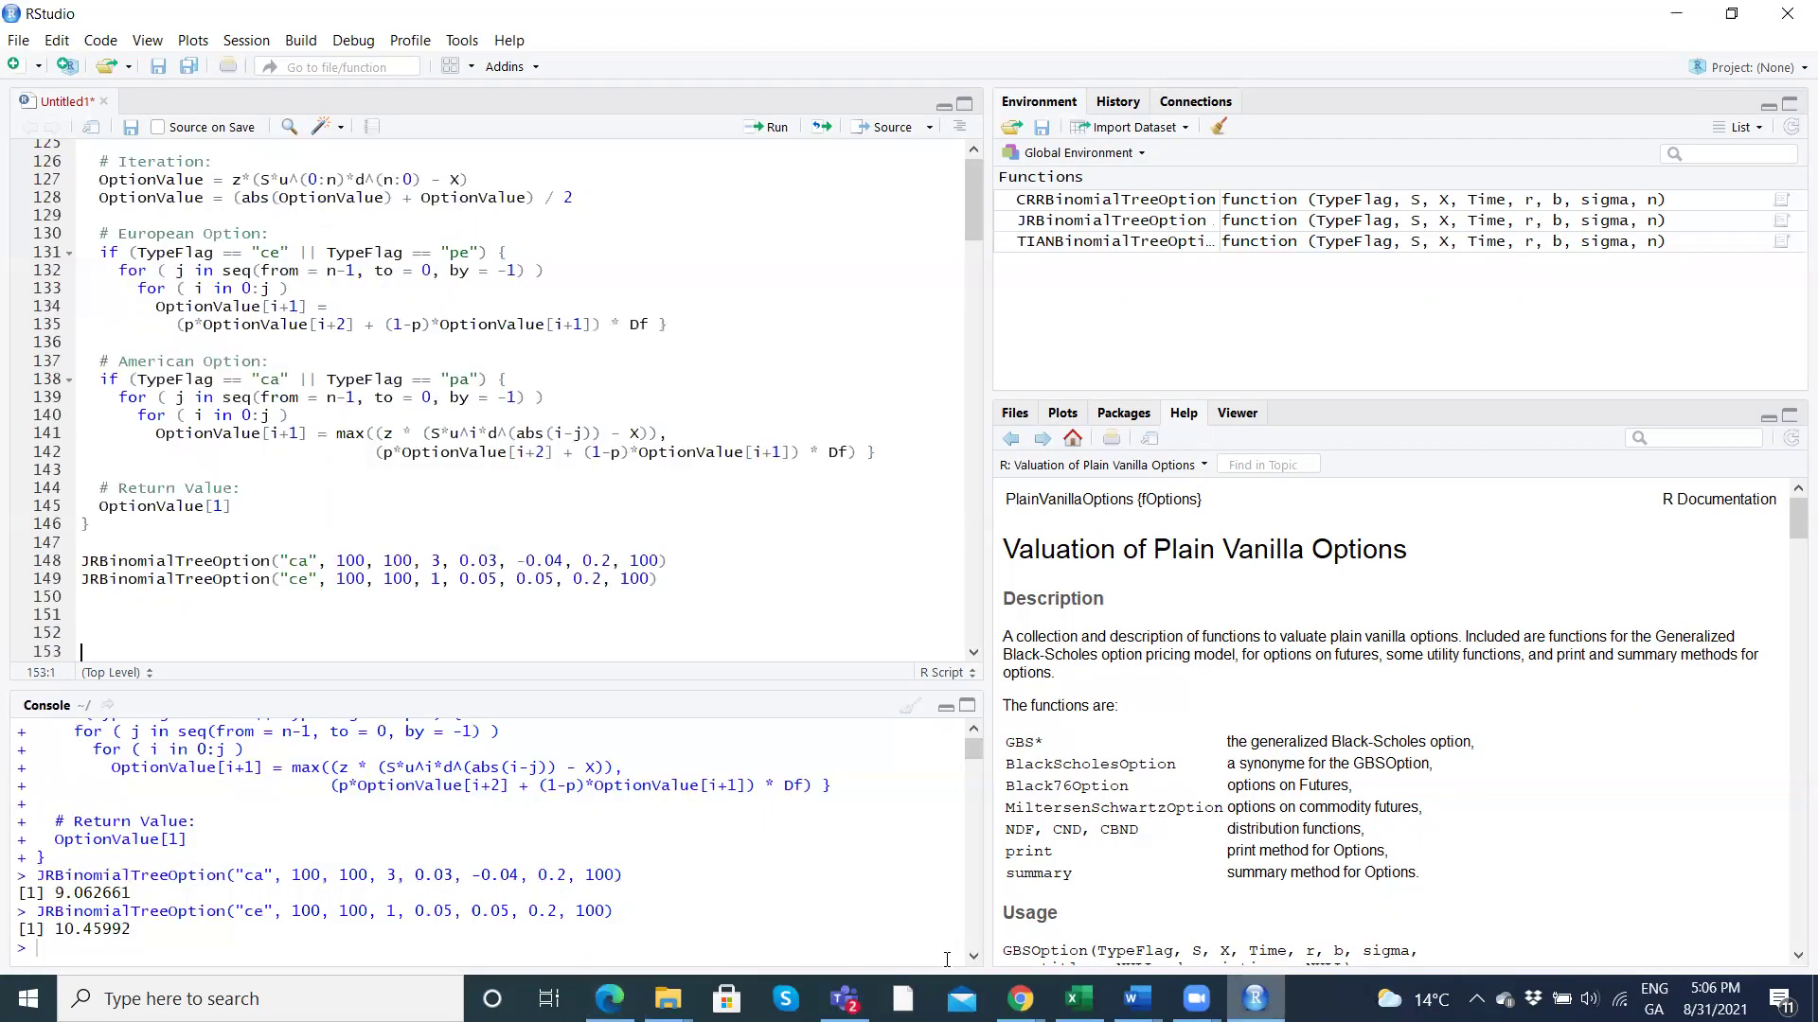
{"action": "key", "text": "ctrl+v"}
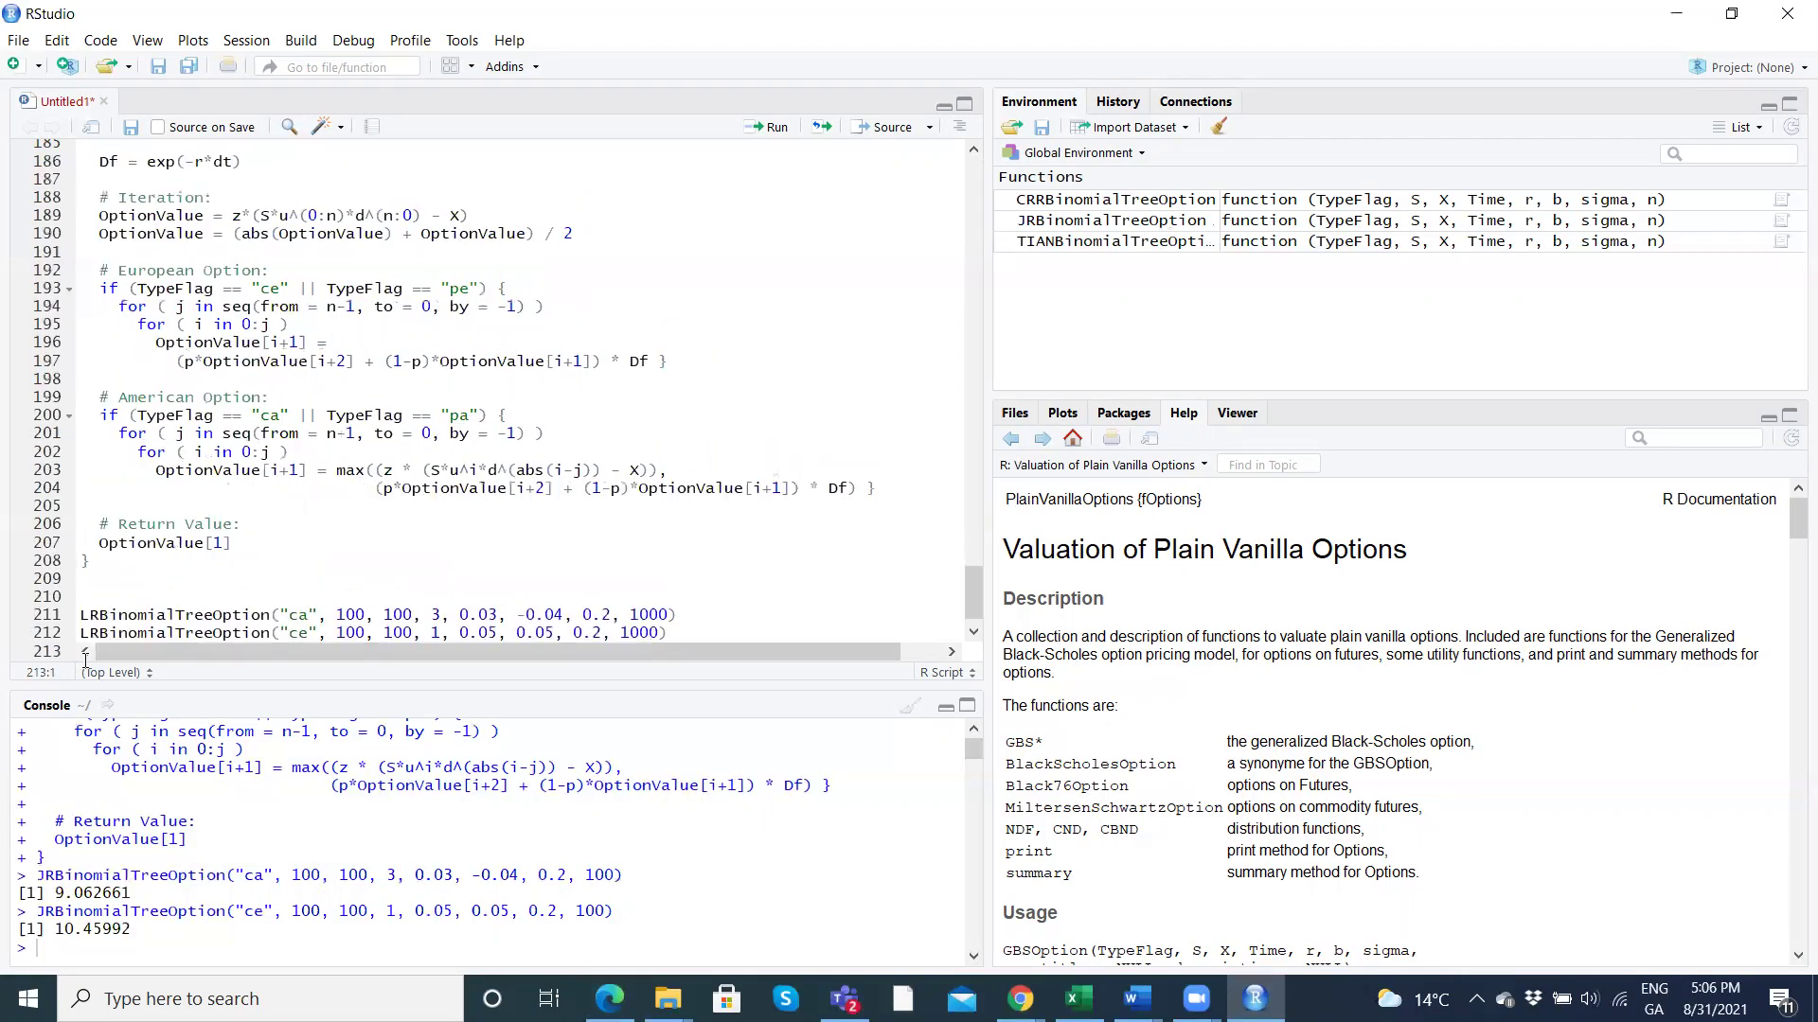
{"action": "scroll", "coordinate": [61, 288], "scroll_direction": "up", "scroll_amount": 8}
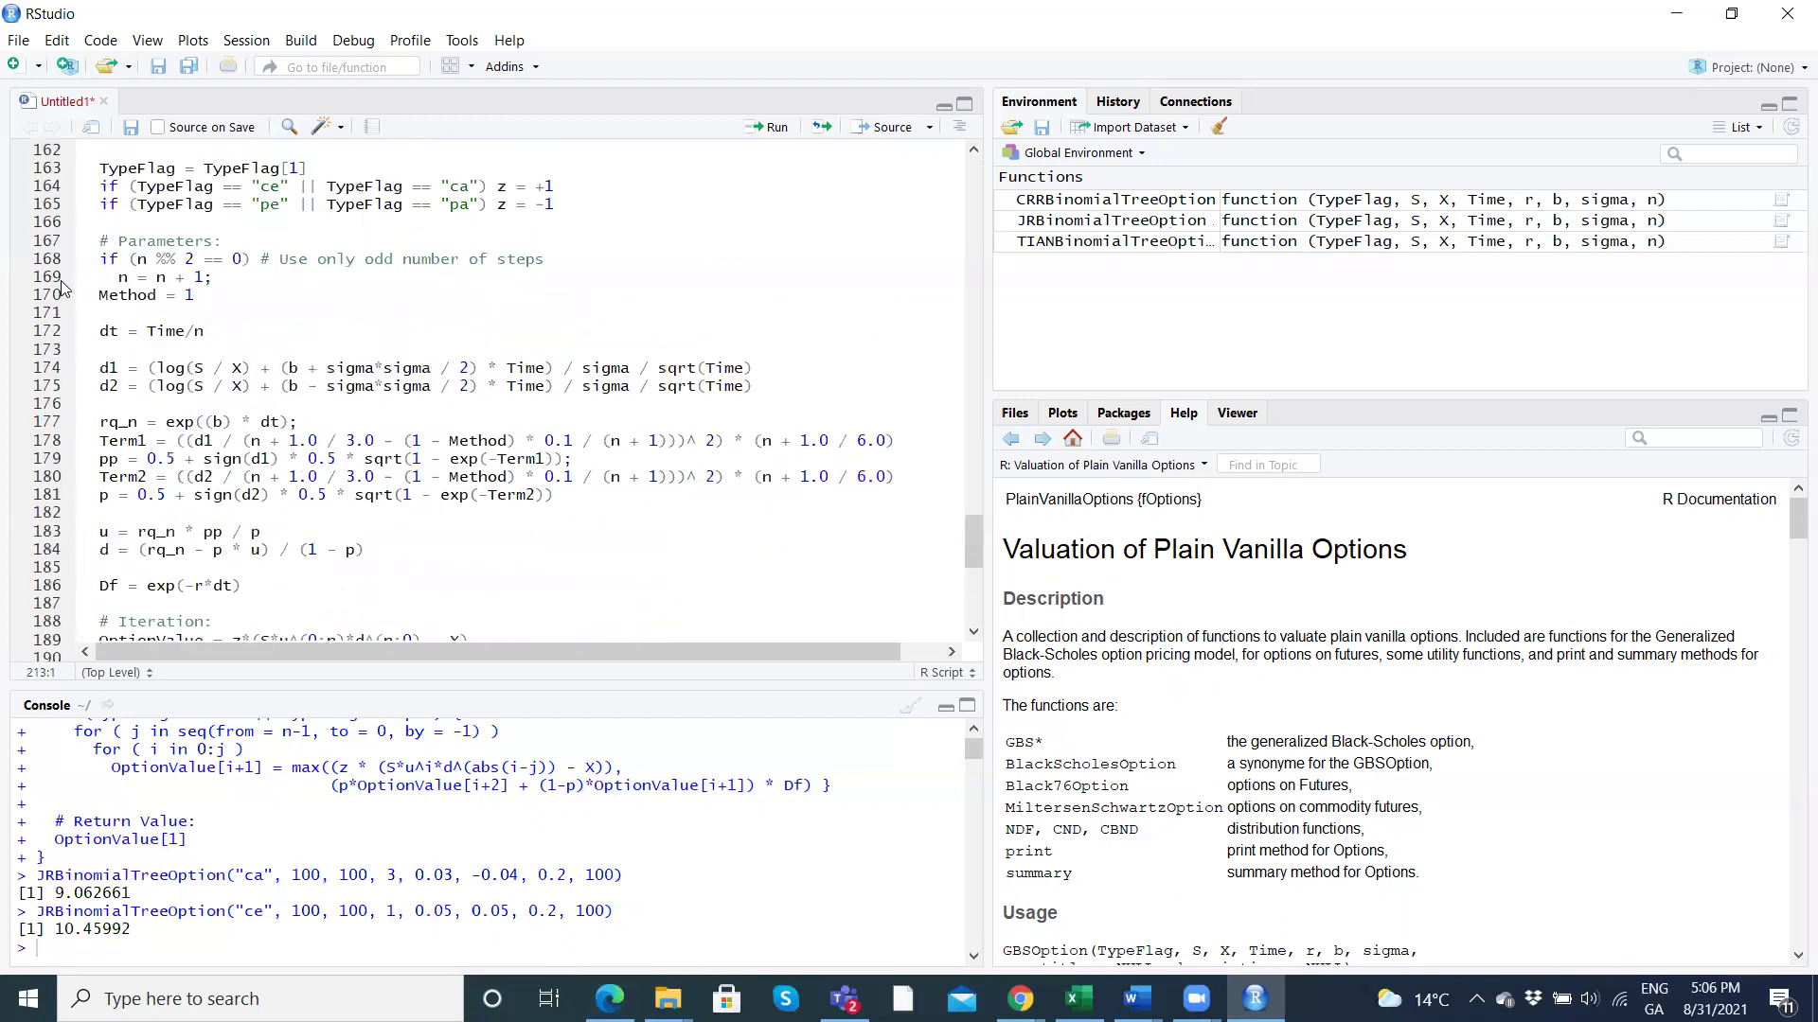
{"action": "scroll", "coordinate": [61, 288], "scroll_direction": "up", "scroll_amount": 3}
{"action": "scroll", "coordinate": [61, 288], "scroll_direction": "down", "scroll_amount": 10}
{"action": "scroll", "coordinate": [61, 288], "scroll_direction": "up", "scroll_amount": 11}
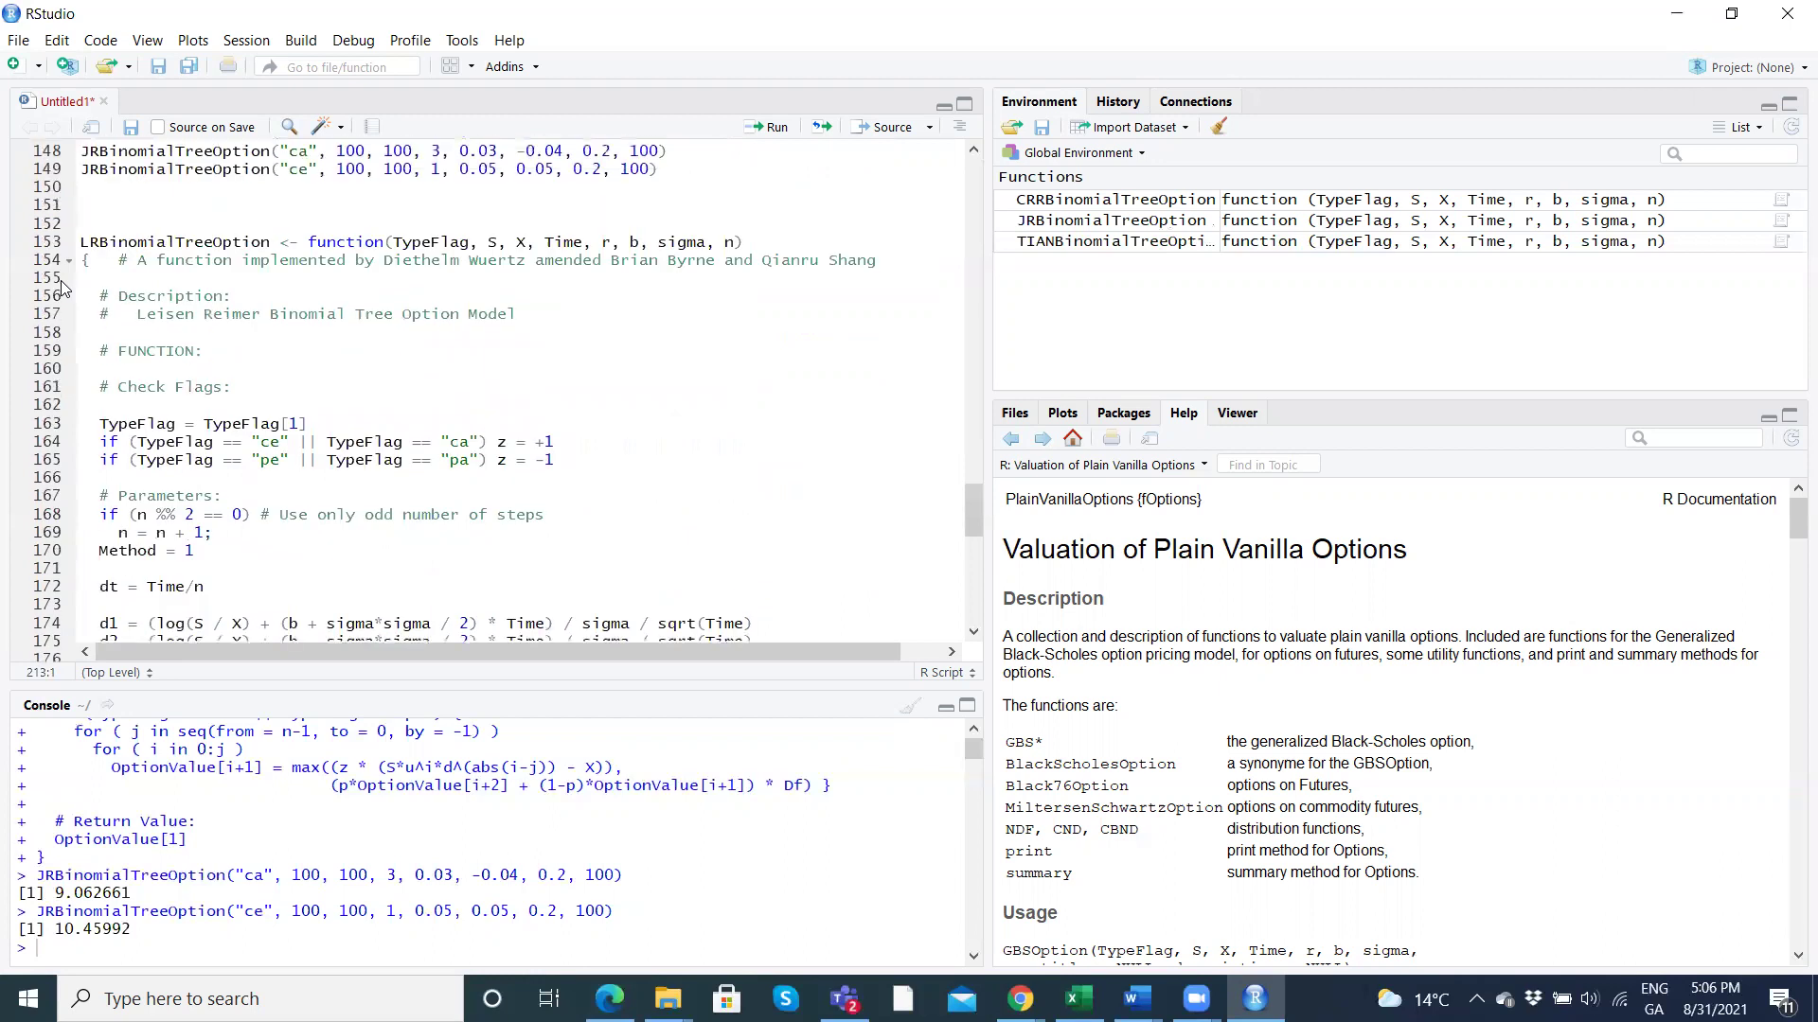
{"action": "left_click", "coordinate": [777, 132]}
{"action": "key", "text": "shift+Up"}
{"action": "key", "text": "shift+Up"}
{"action": "key", "text": "shift+Up"}
{"action": "key", "text": "shift+Up"}
{"action": "key", "text": "shift+Up"}
{"action": "key", "text": "shift+Up"}
{"action": "key", "text": "shift+Up"}
{"action": "key", "text": "shift+Up"}
{"action": "key", "text": "shift+Up"}
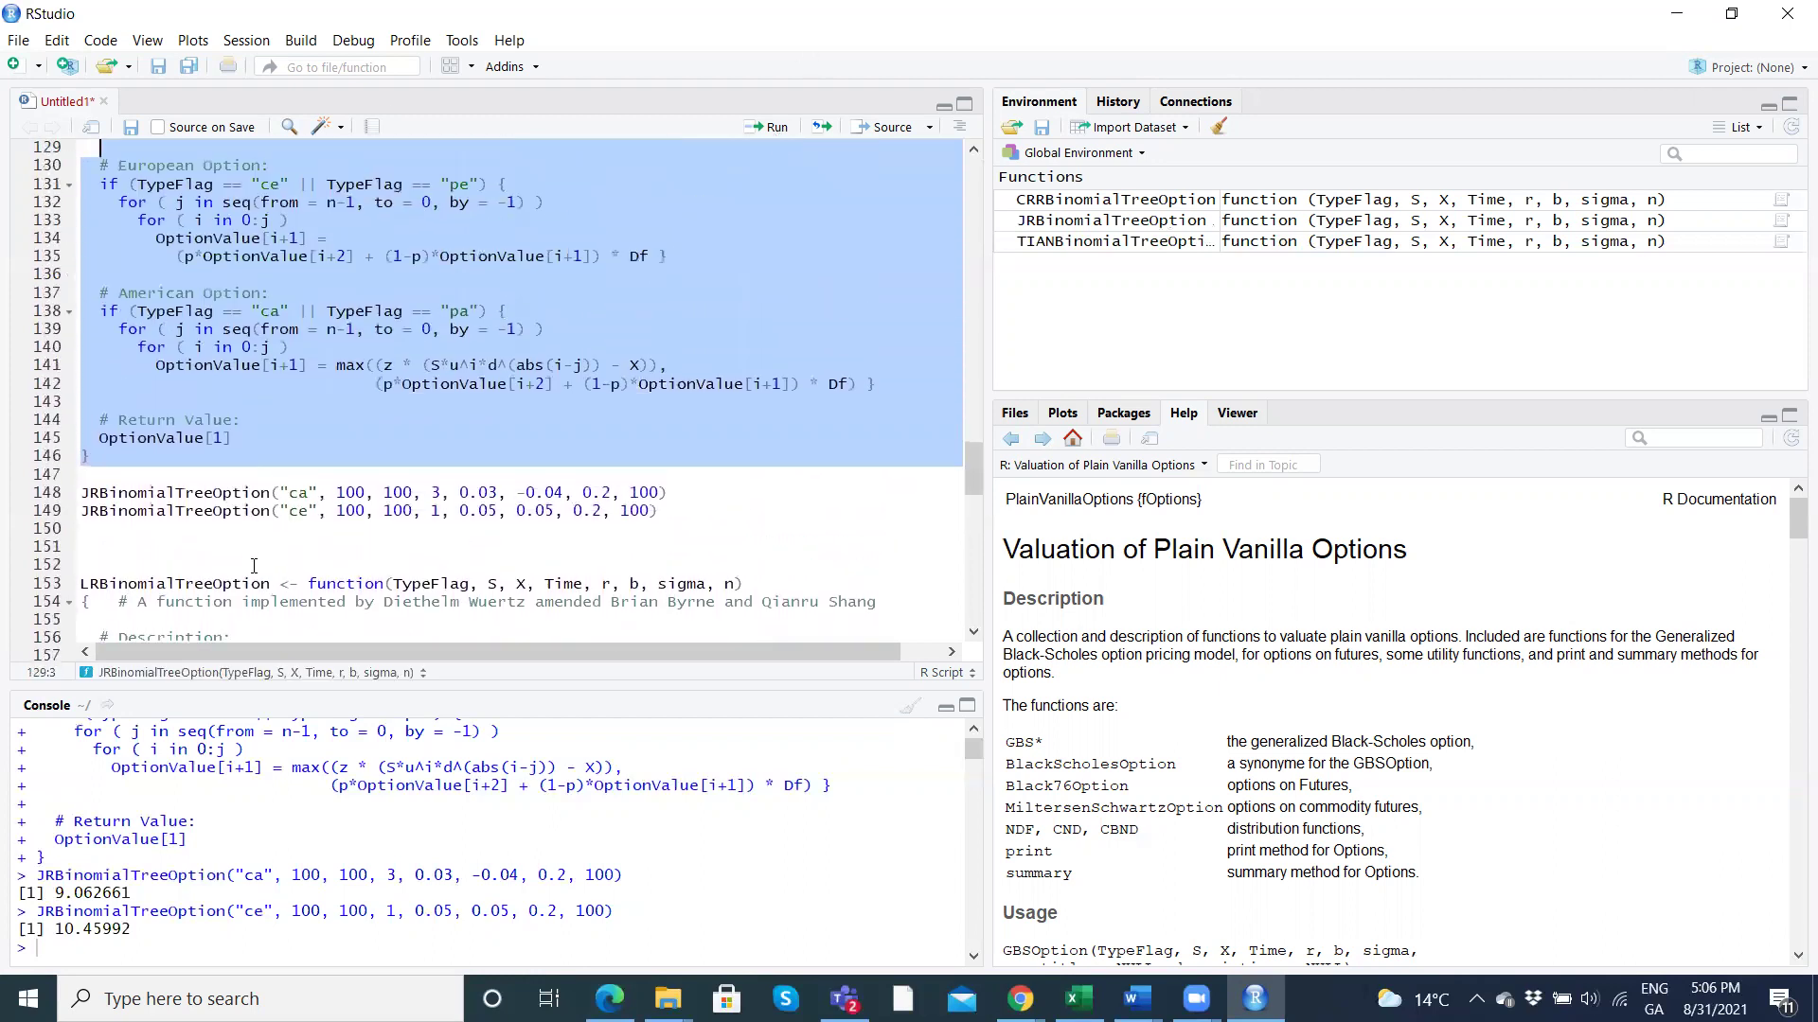
Run the LRBinomialTreeOption function definition and its "ca" and "ce" example calls with 1000 steps.
{"action": "left_click", "coordinate": [254, 565]}
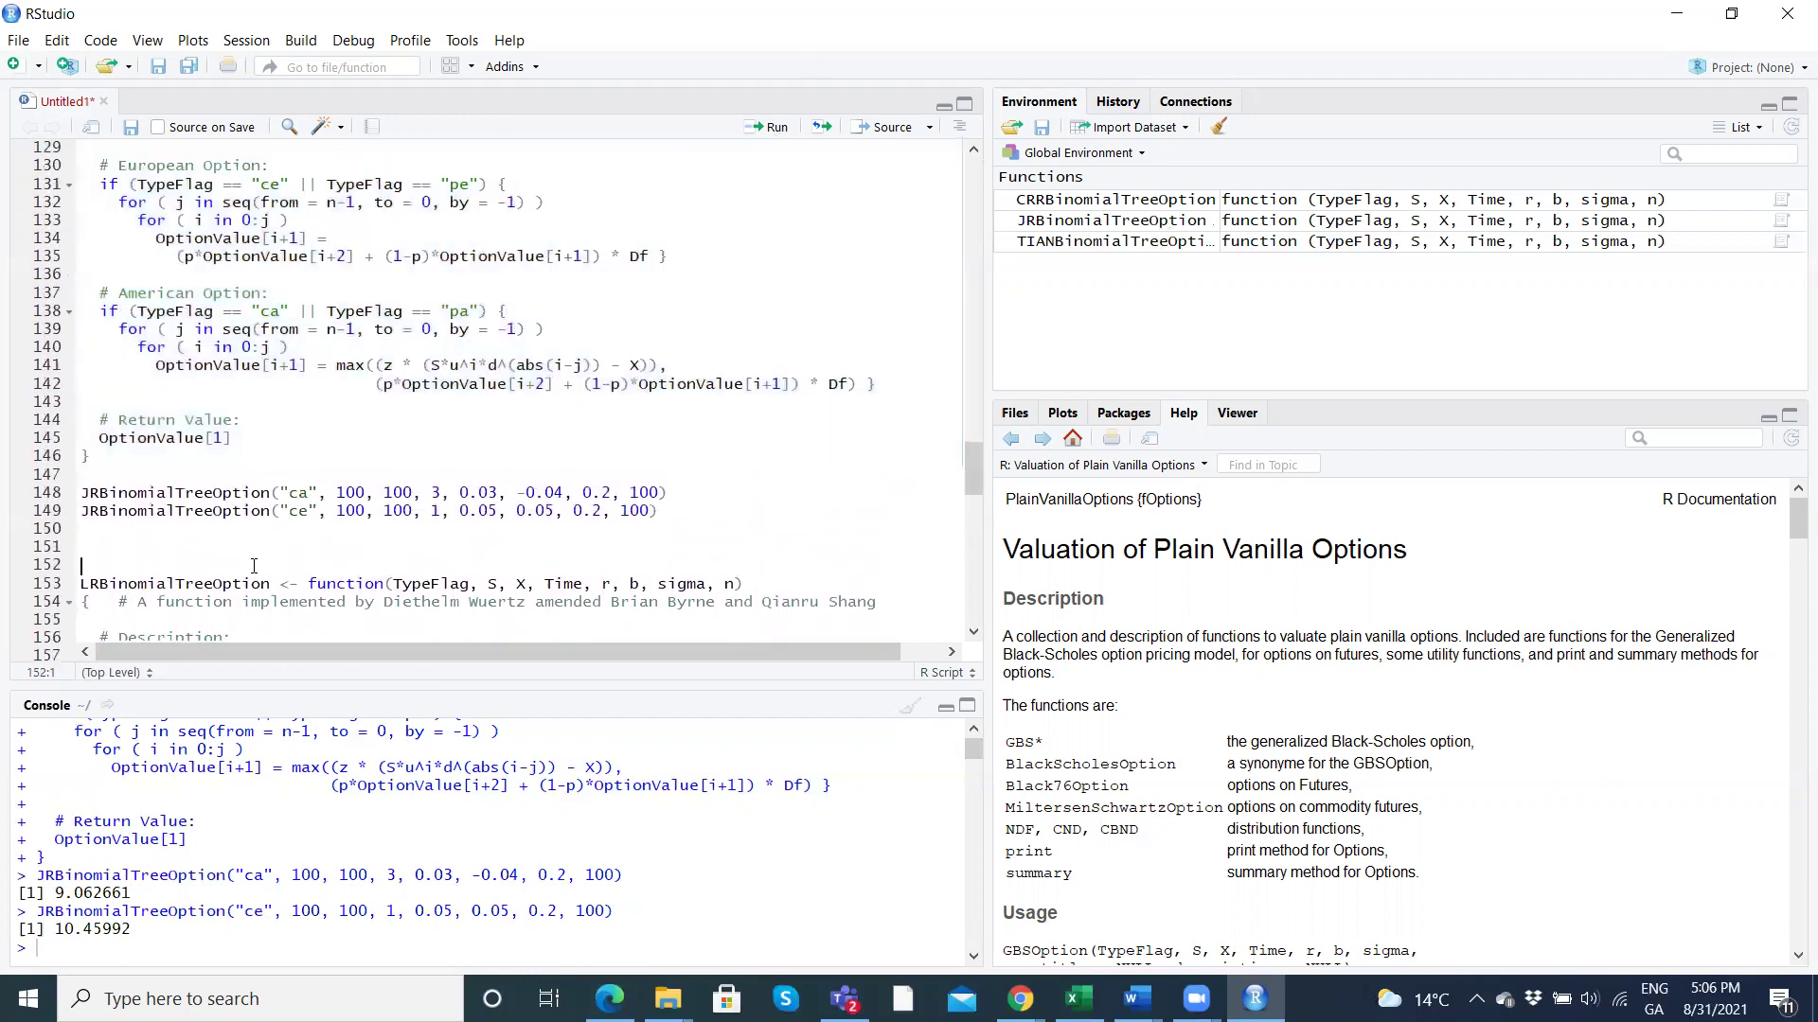
{"action": "left_click", "coordinate": [774, 133]}
{"action": "left_click", "coordinate": [773, 133]}
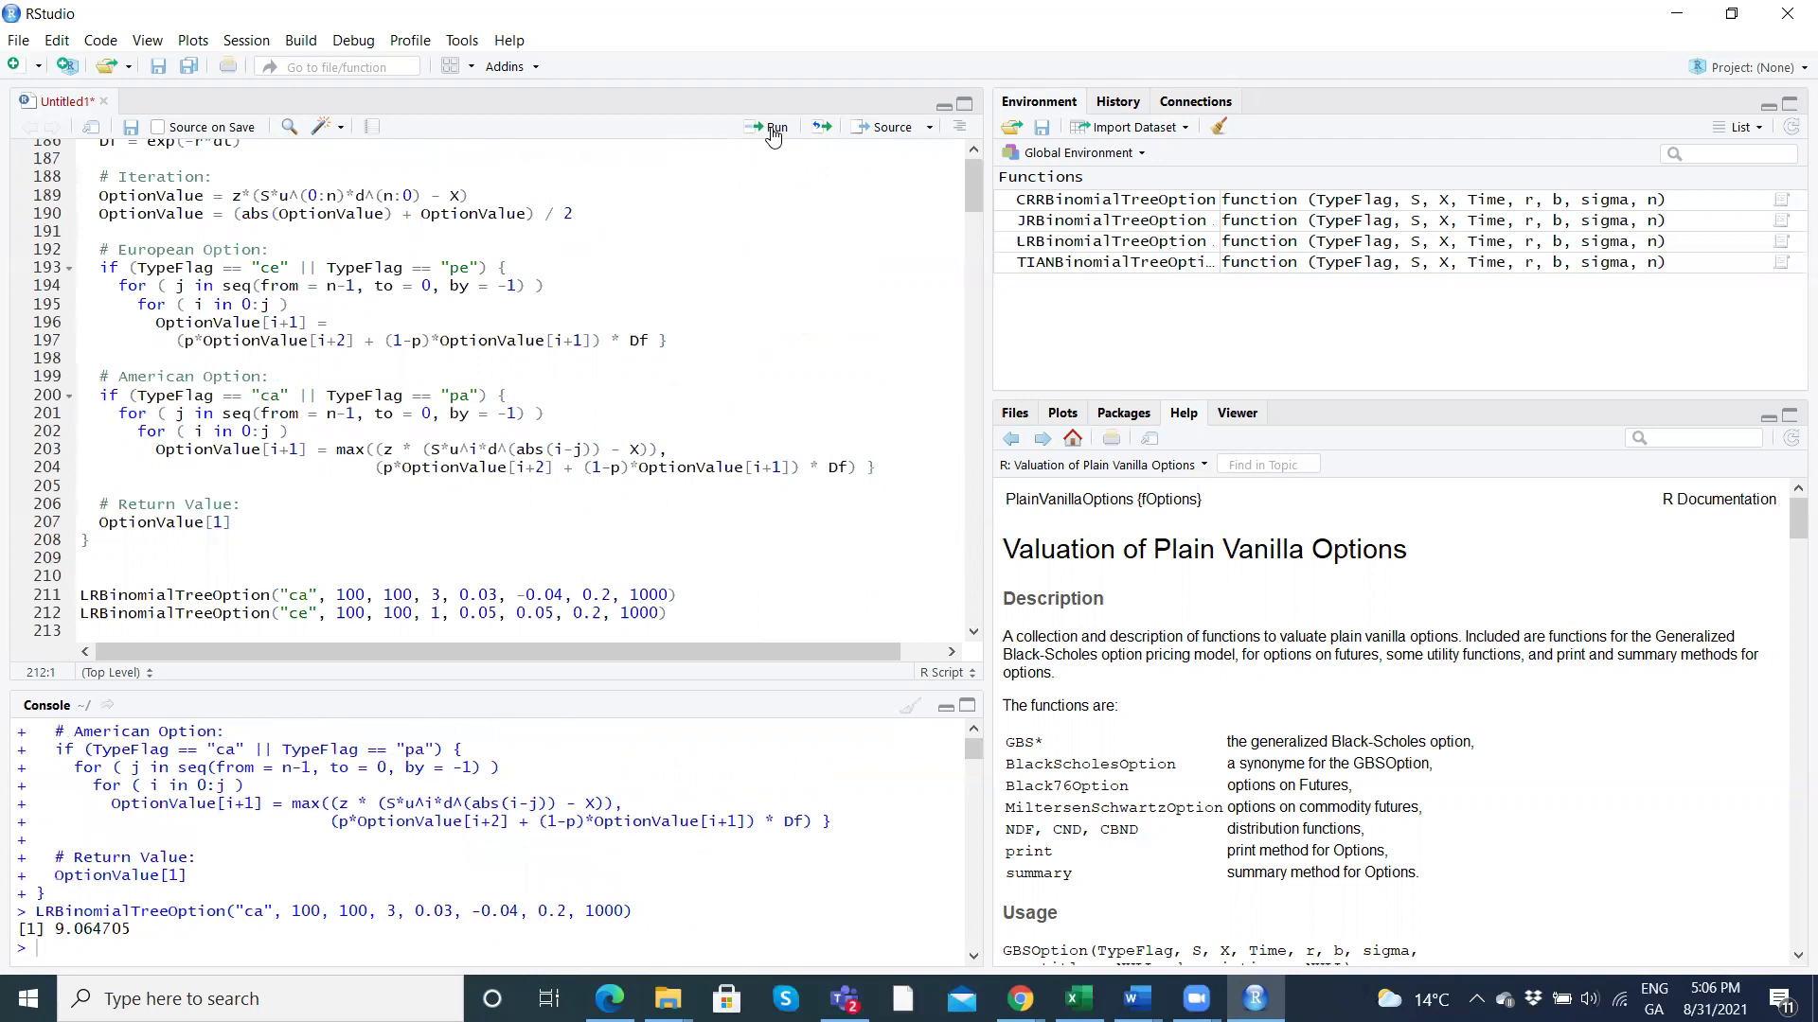
{"action": "left_click", "coordinate": [773, 132]}
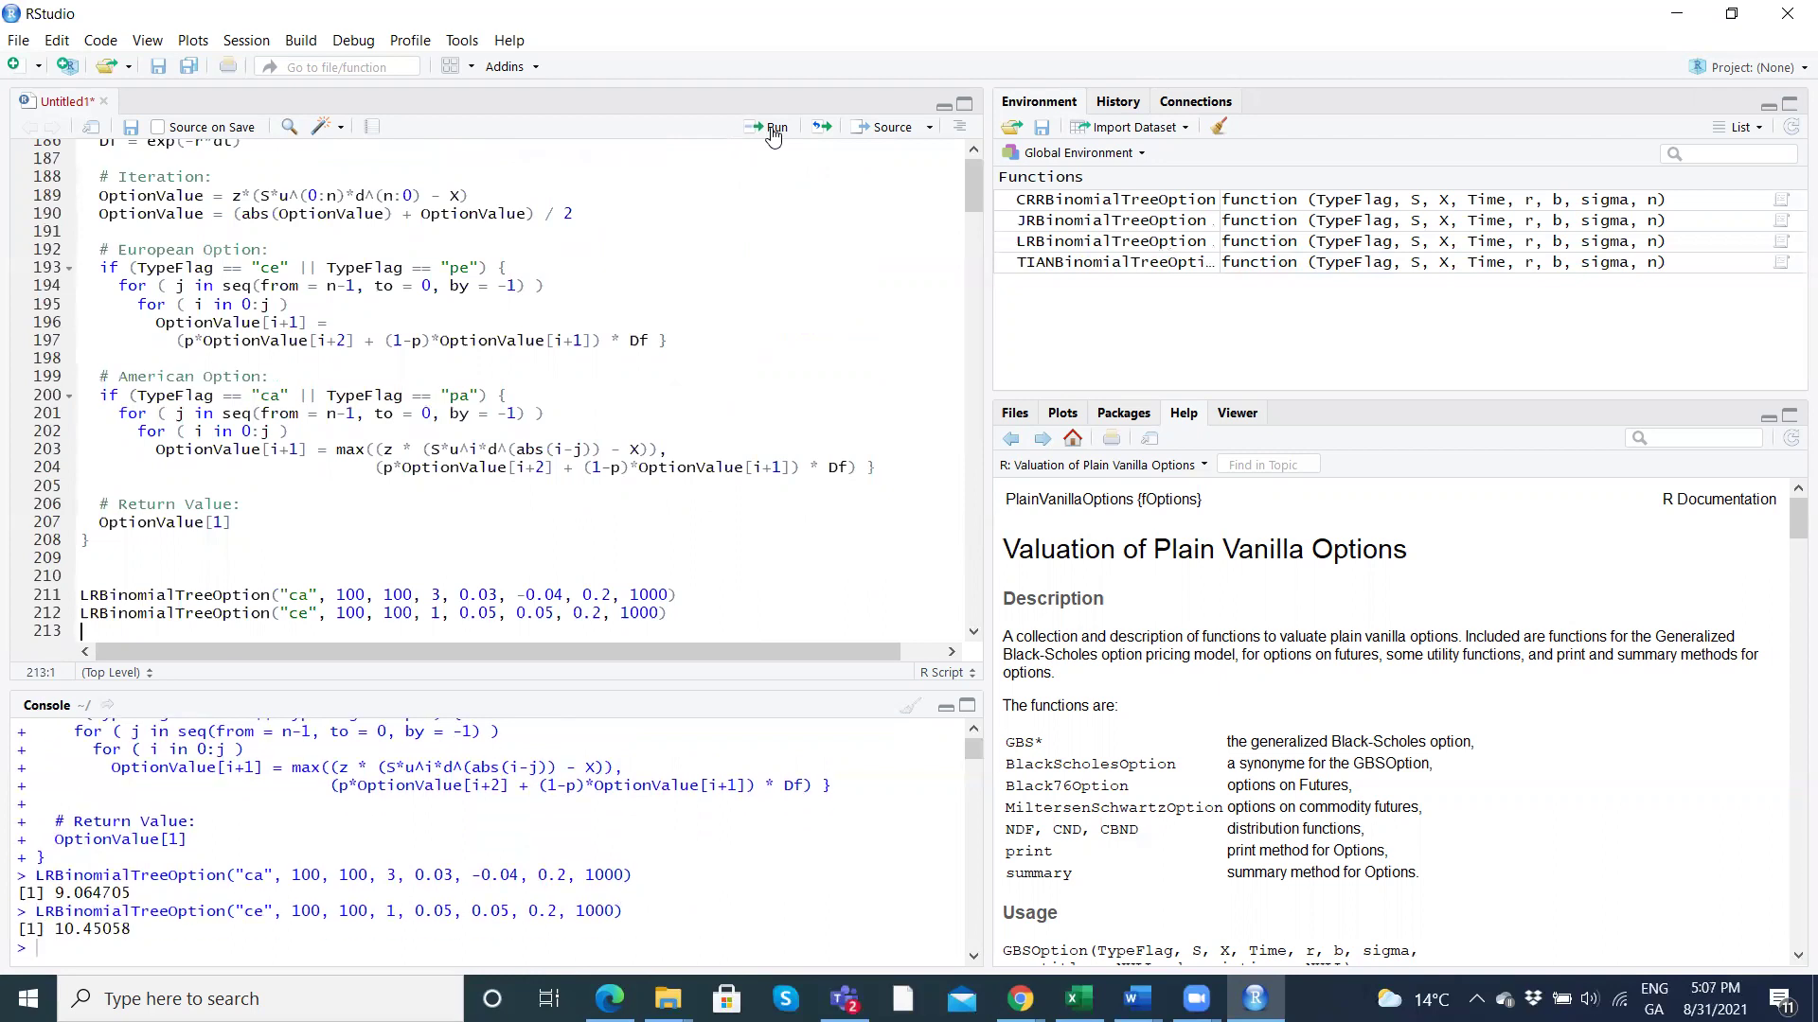
Add blank lines below the LRBinomialTreeOption calls and copy the entire Black Scholes Model R Code cell from the Colab notebook.
{"action": "key", "text": "Return"}
{"action": "key", "text": "Return"}
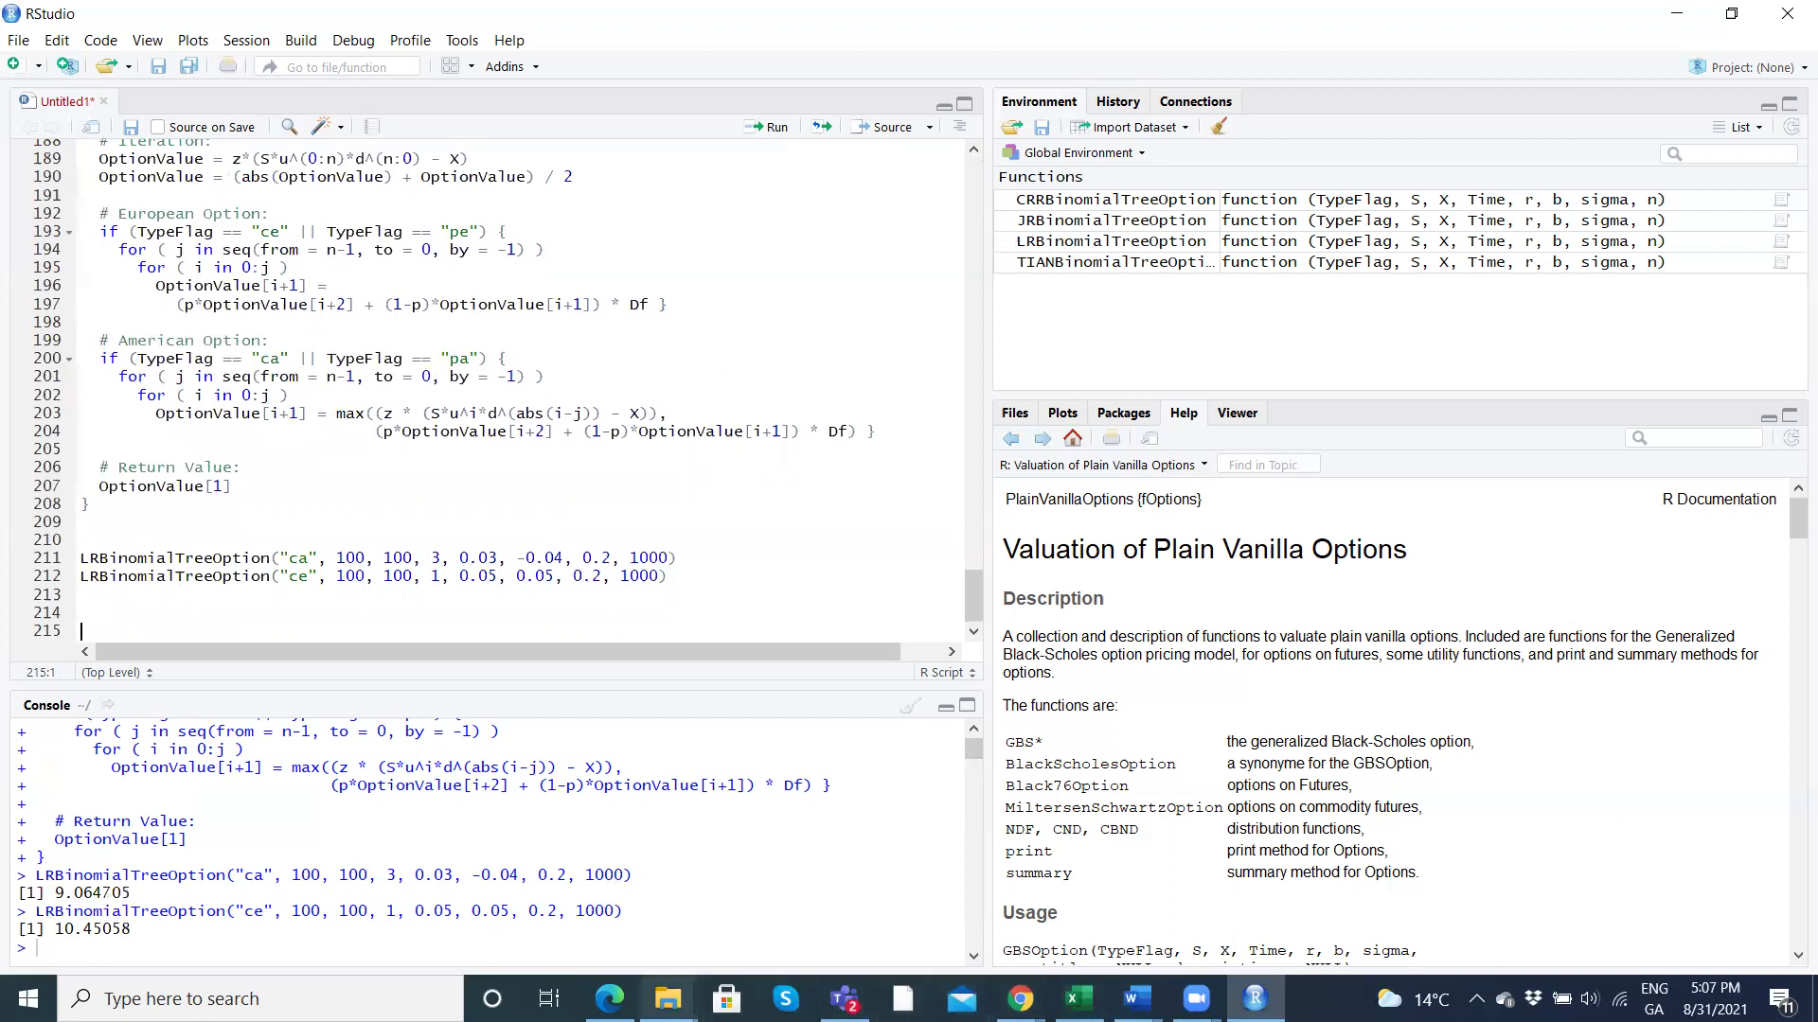
{"action": "left_click", "coordinate": [609, 999]}
{"action": "scroll", "coordinate": [326, 635], "scroll_direction": "down", "scroll_amount": 5}
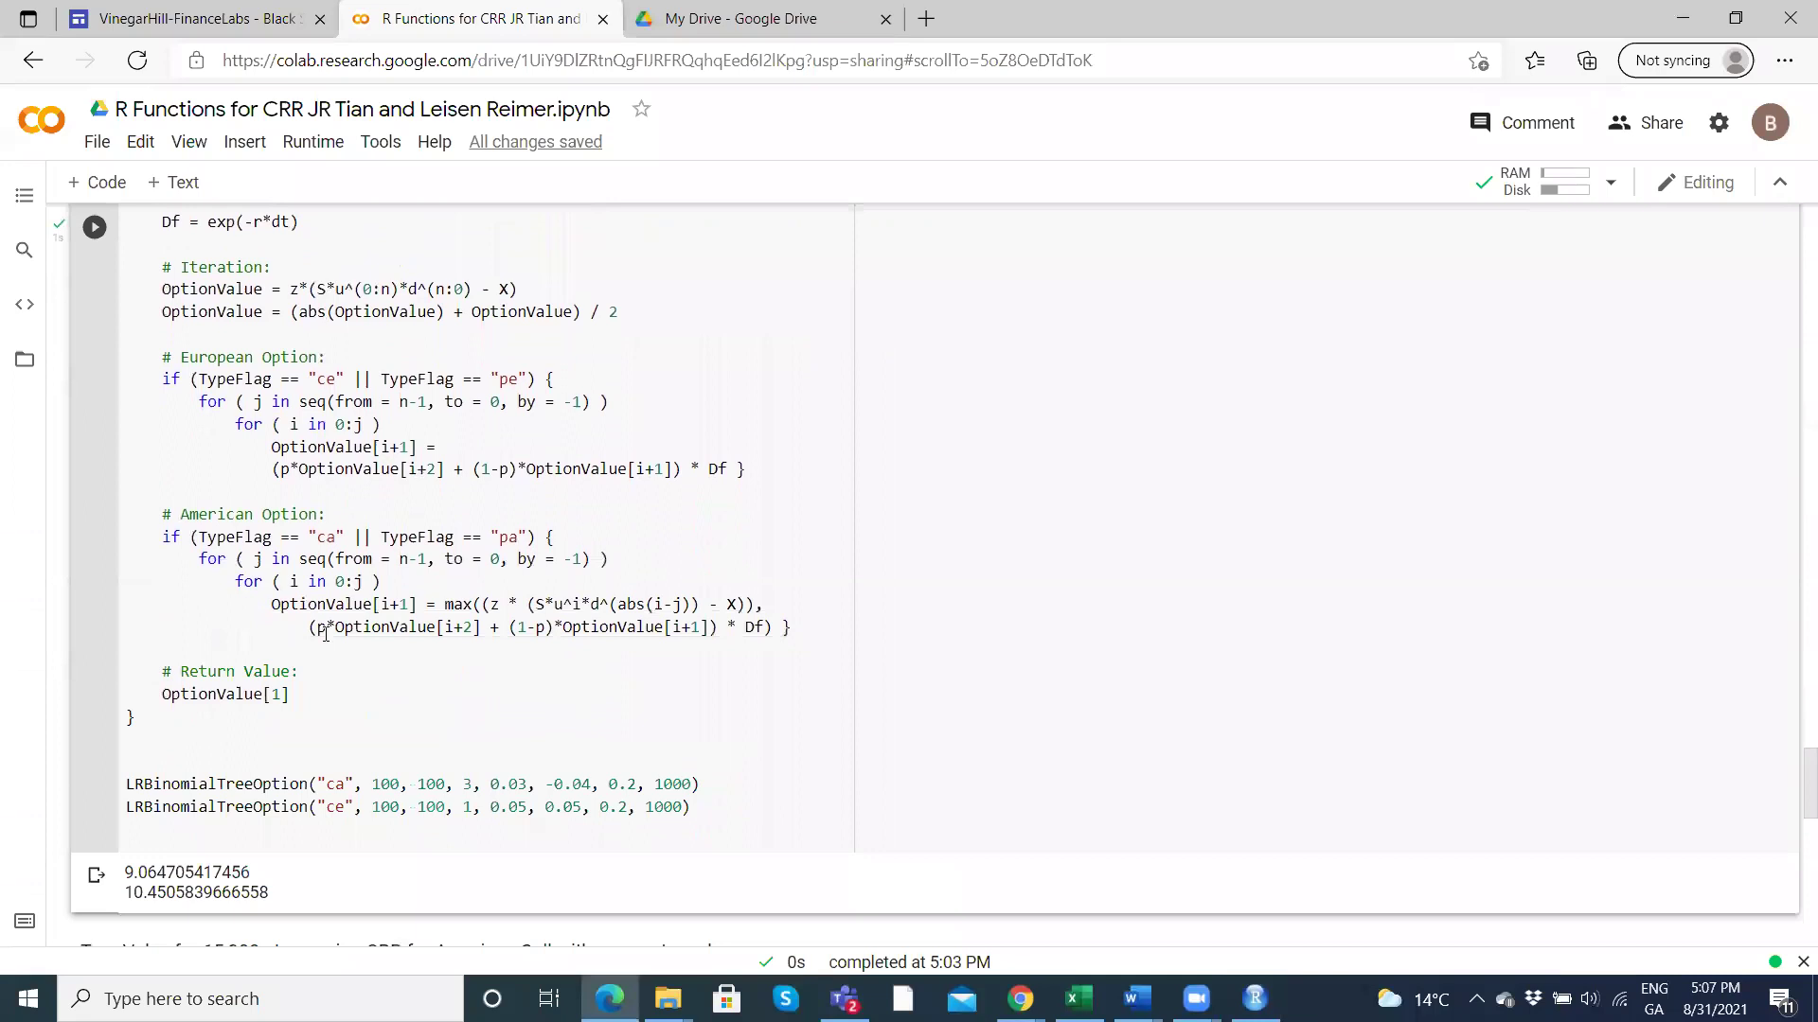
{"action": "scroll", "coordinate": [326, 635], "scroll_direction": "down", "scroll_amount": 10}
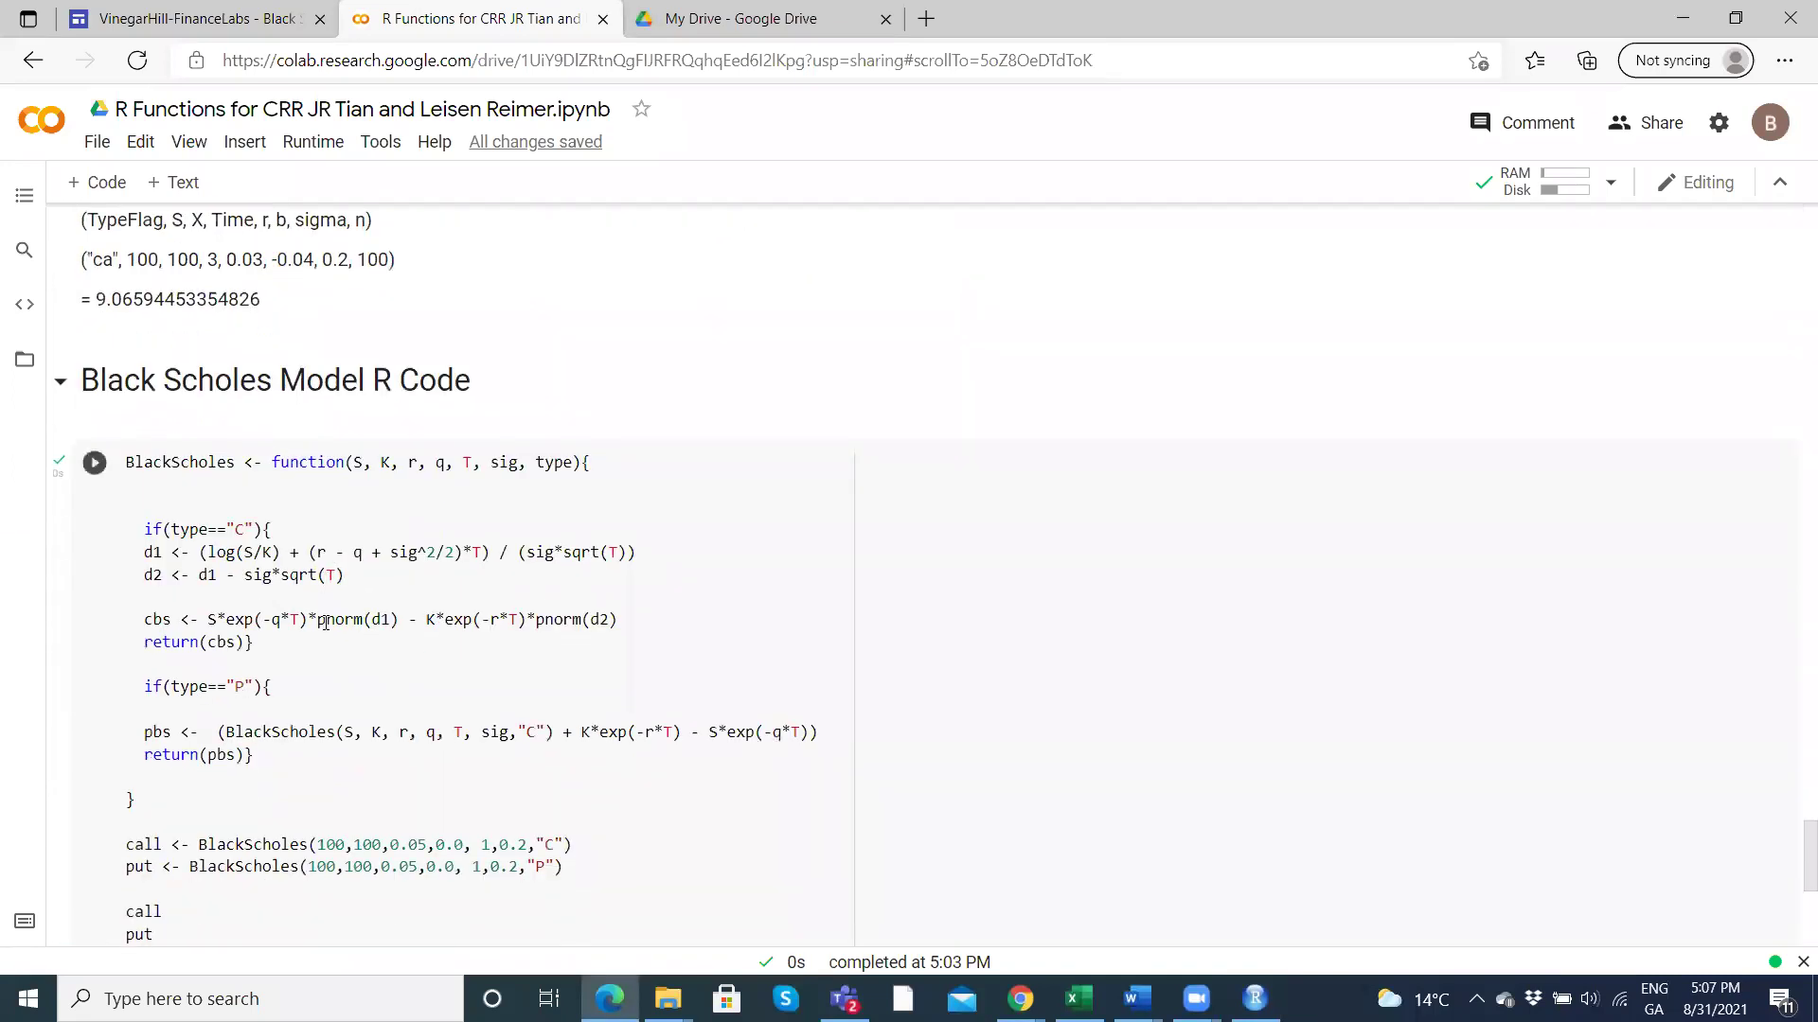
{"action": "scroll", "coordinate": [326, 623], "scroll_direction": "down", "scroll_amount": 1}
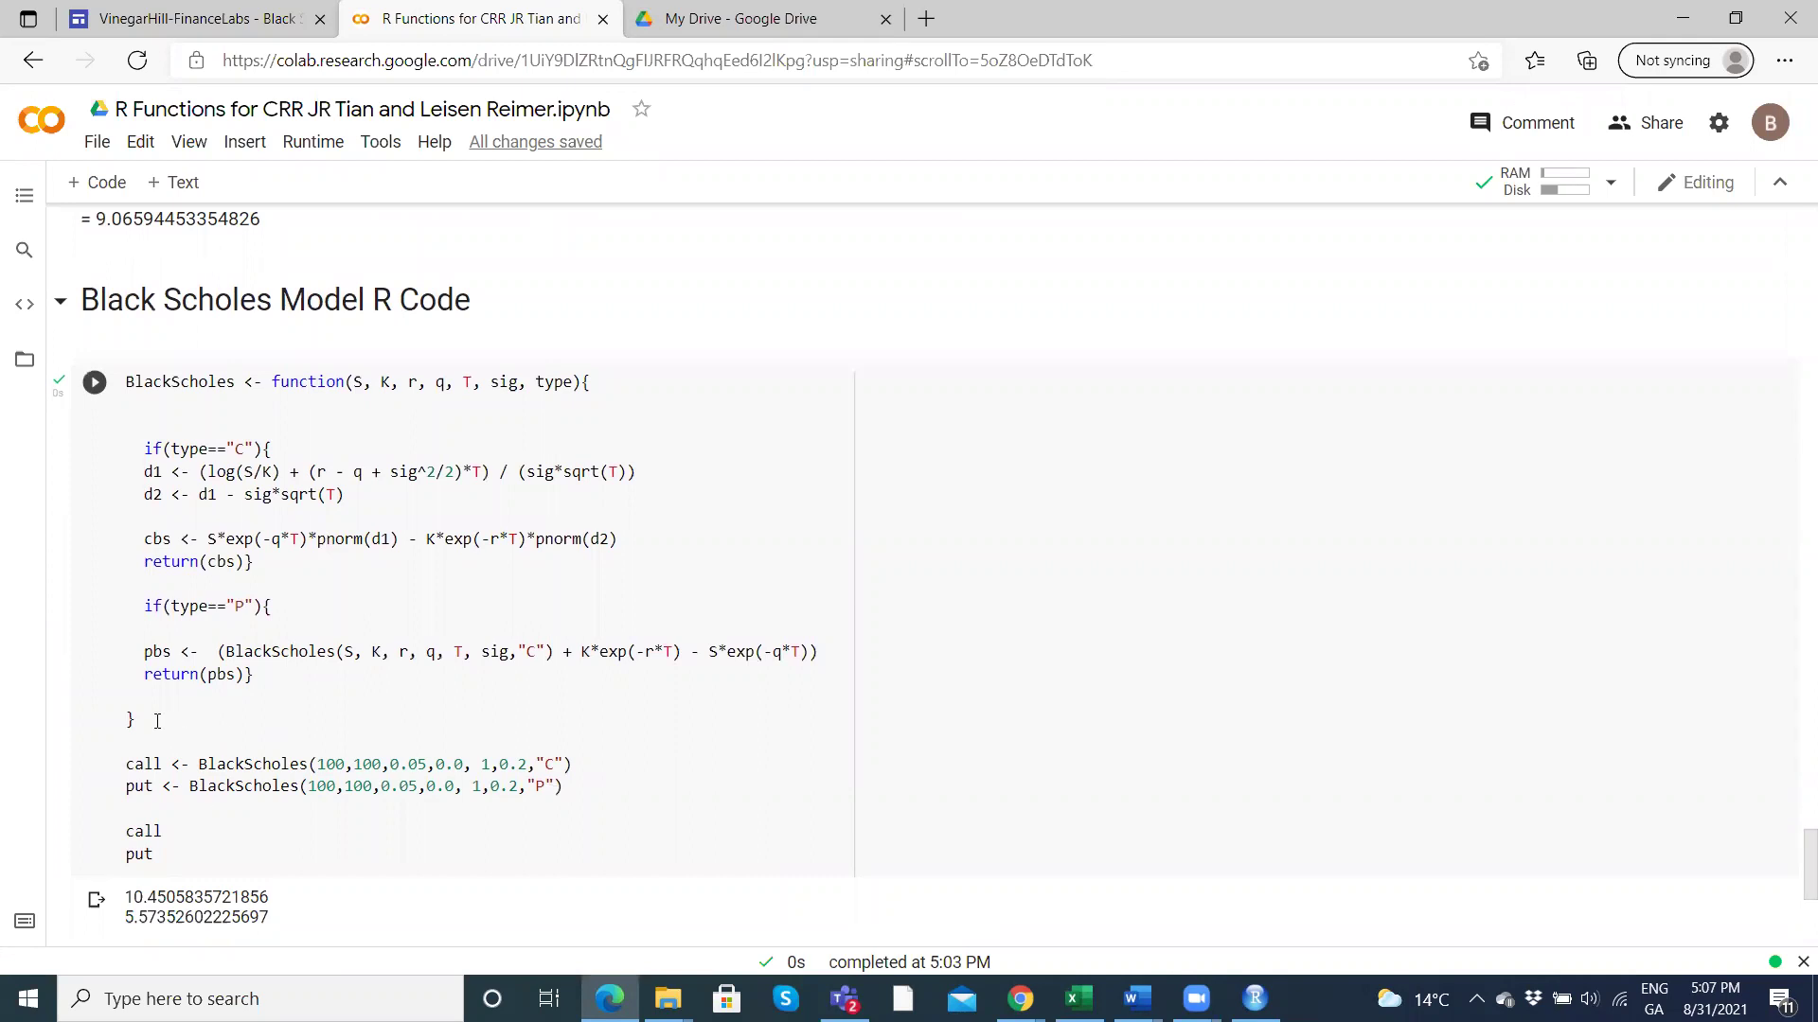
{"action": "left_click_drag", "start_coordinate": [568, 787], "coordinate": [95, 388]}
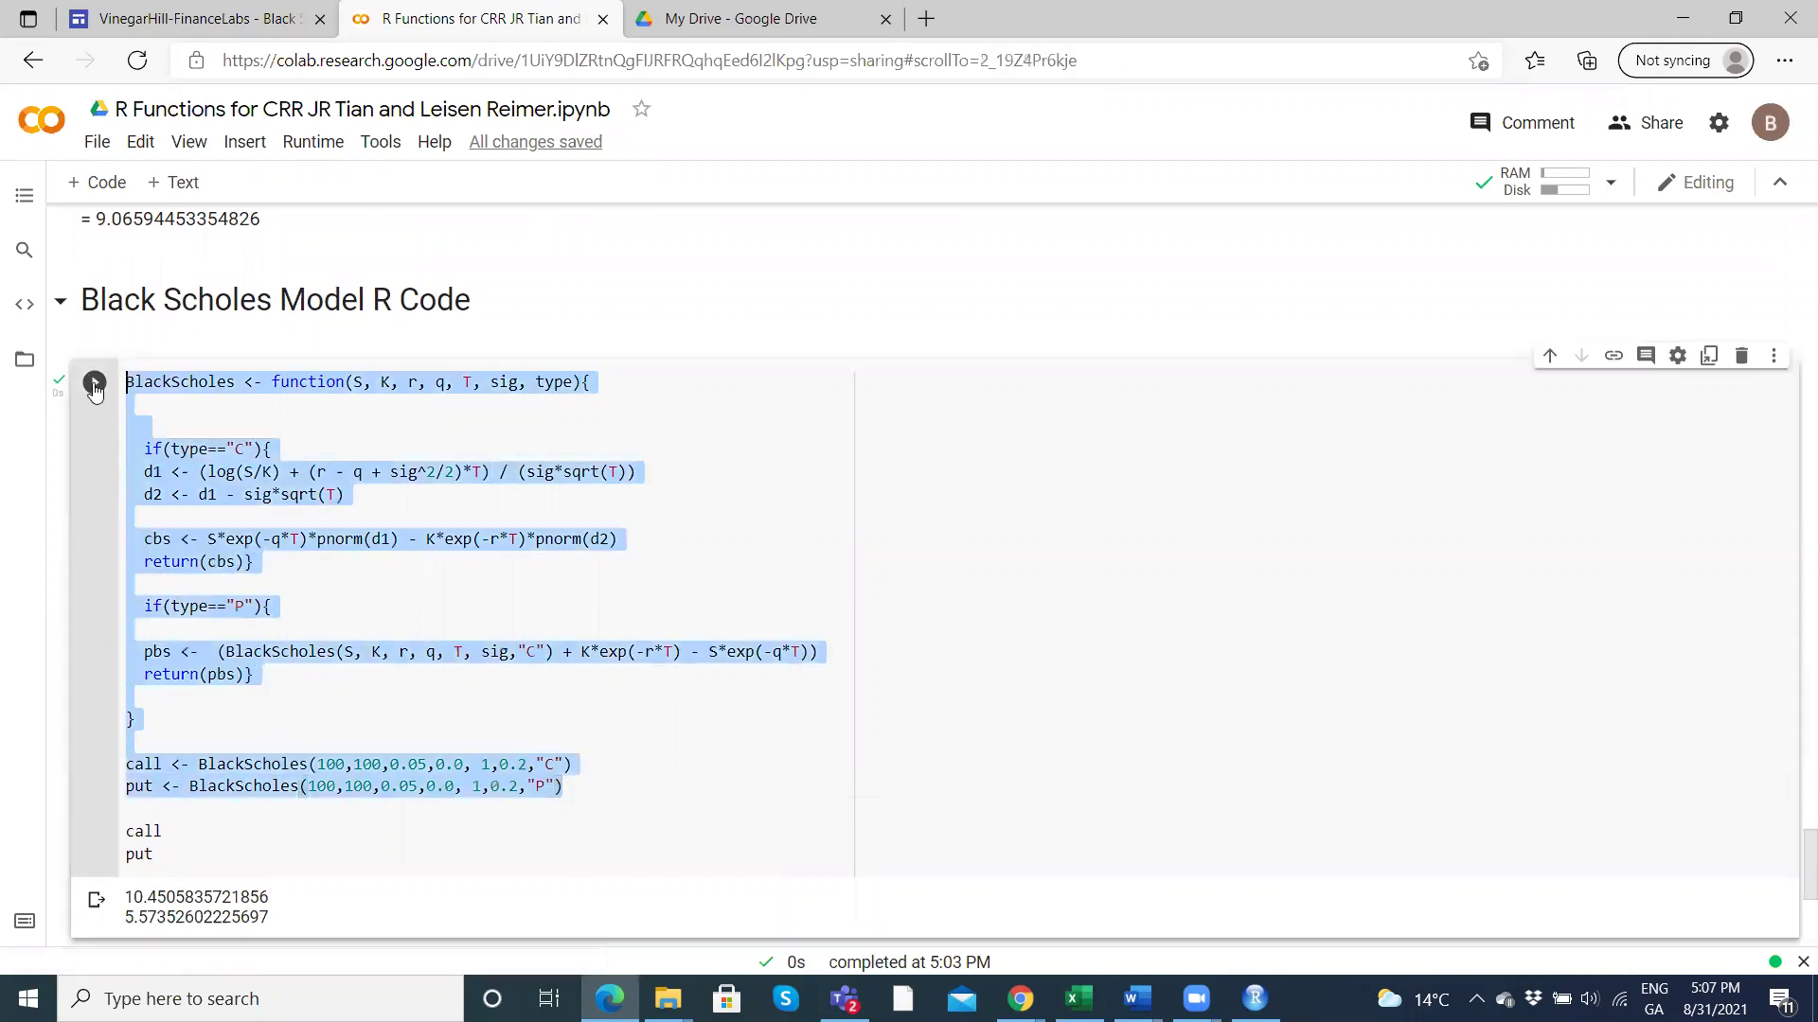
{"action": "left_click_drag", "start_coordinate": [161, 862], "coordinate": [128, 374]}
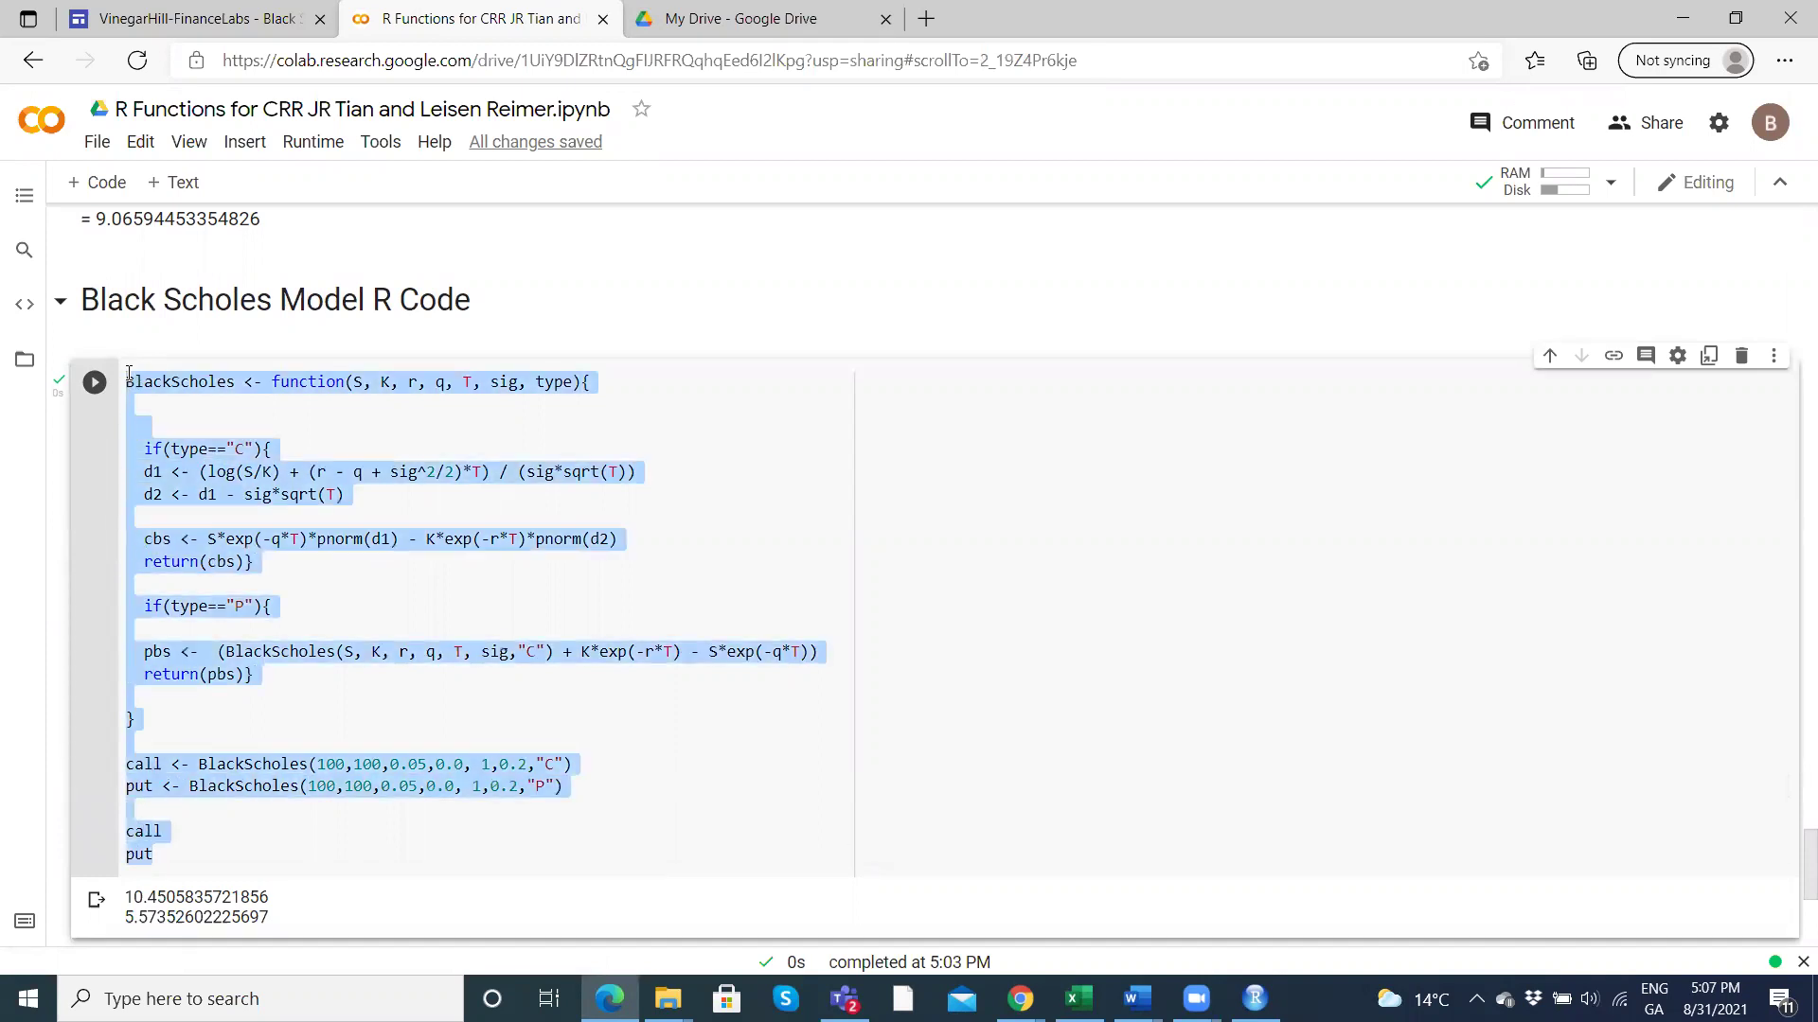
{"action": "right_click", "coordinate": [128, 374]}
{"action": "left_click", "coordinate": [170, 476]}
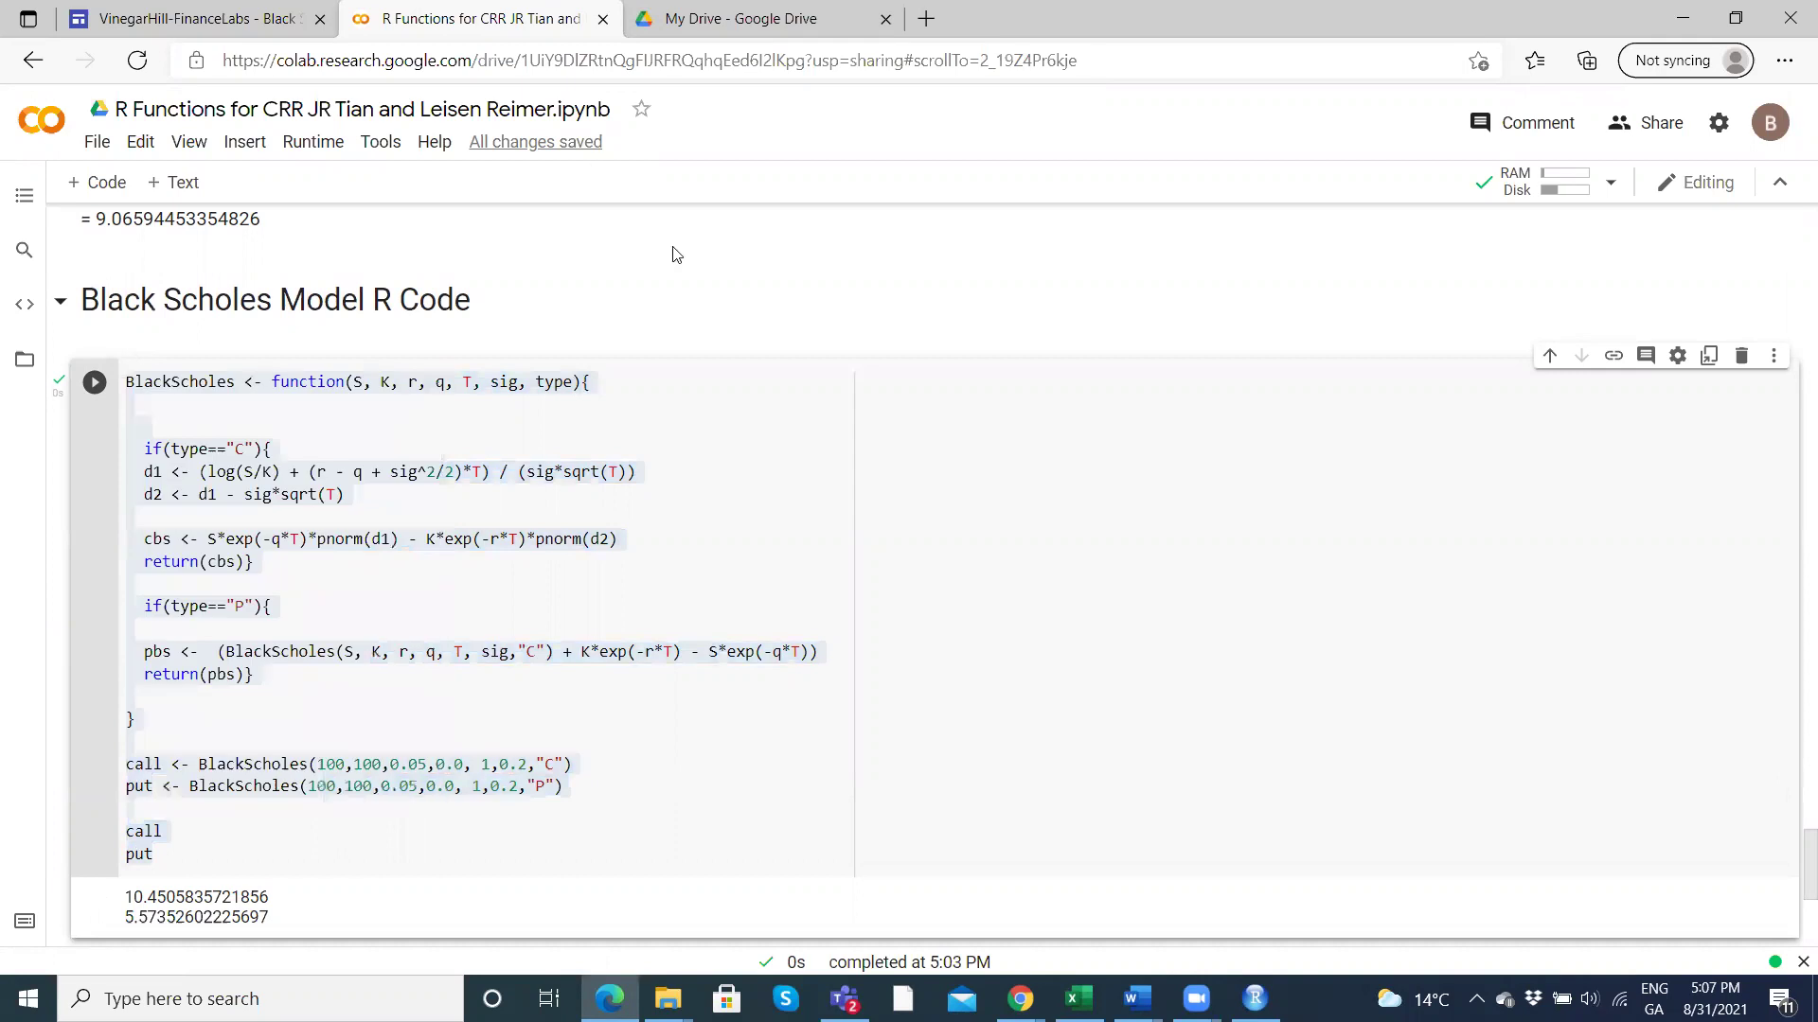
Copy the Black Scholes code cell from the Colab notebook and paste it in RStudio below the LRBinomialTreeOption calls.
{"action": "right_click", "coordinate": [856, 417]}
{"action": "left_click", "coordinate": [924, 527]}
{"action": "right_click", "coordinate": [924, 527]}
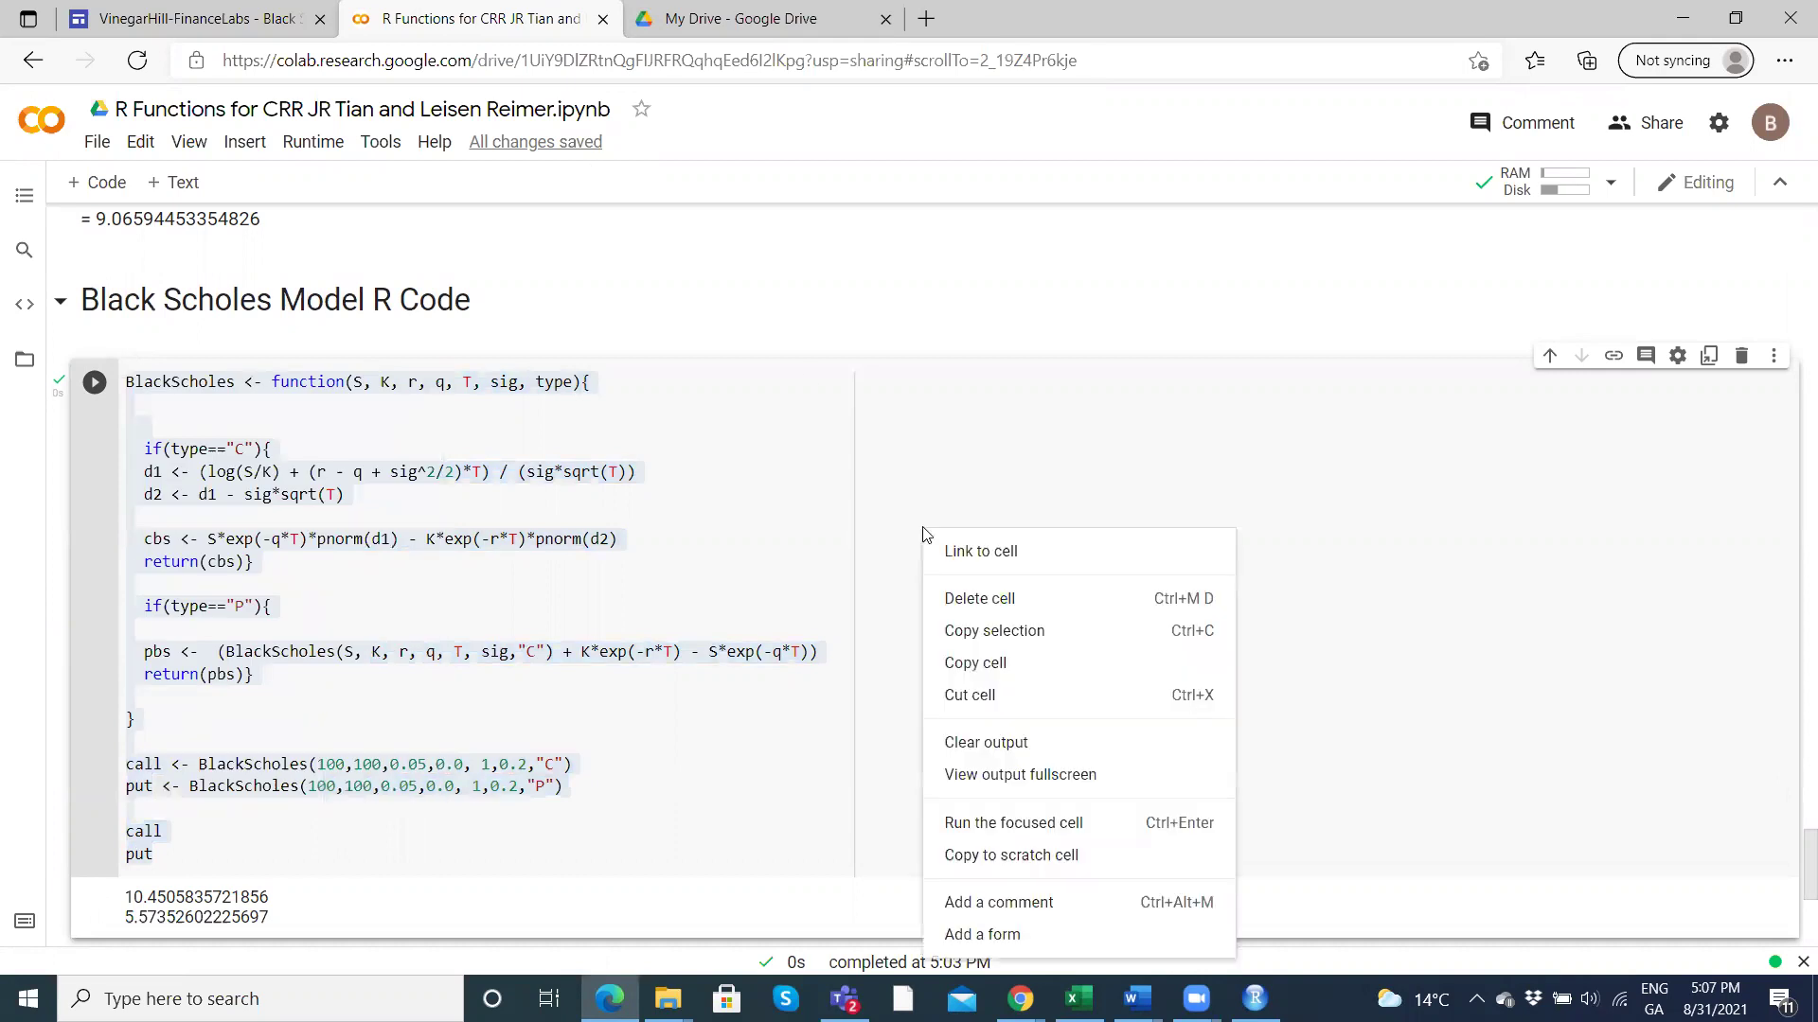
{"action": "left_click", "coordinate": [971, 659]}
{"action": "key", "text": "alt+Tab"}
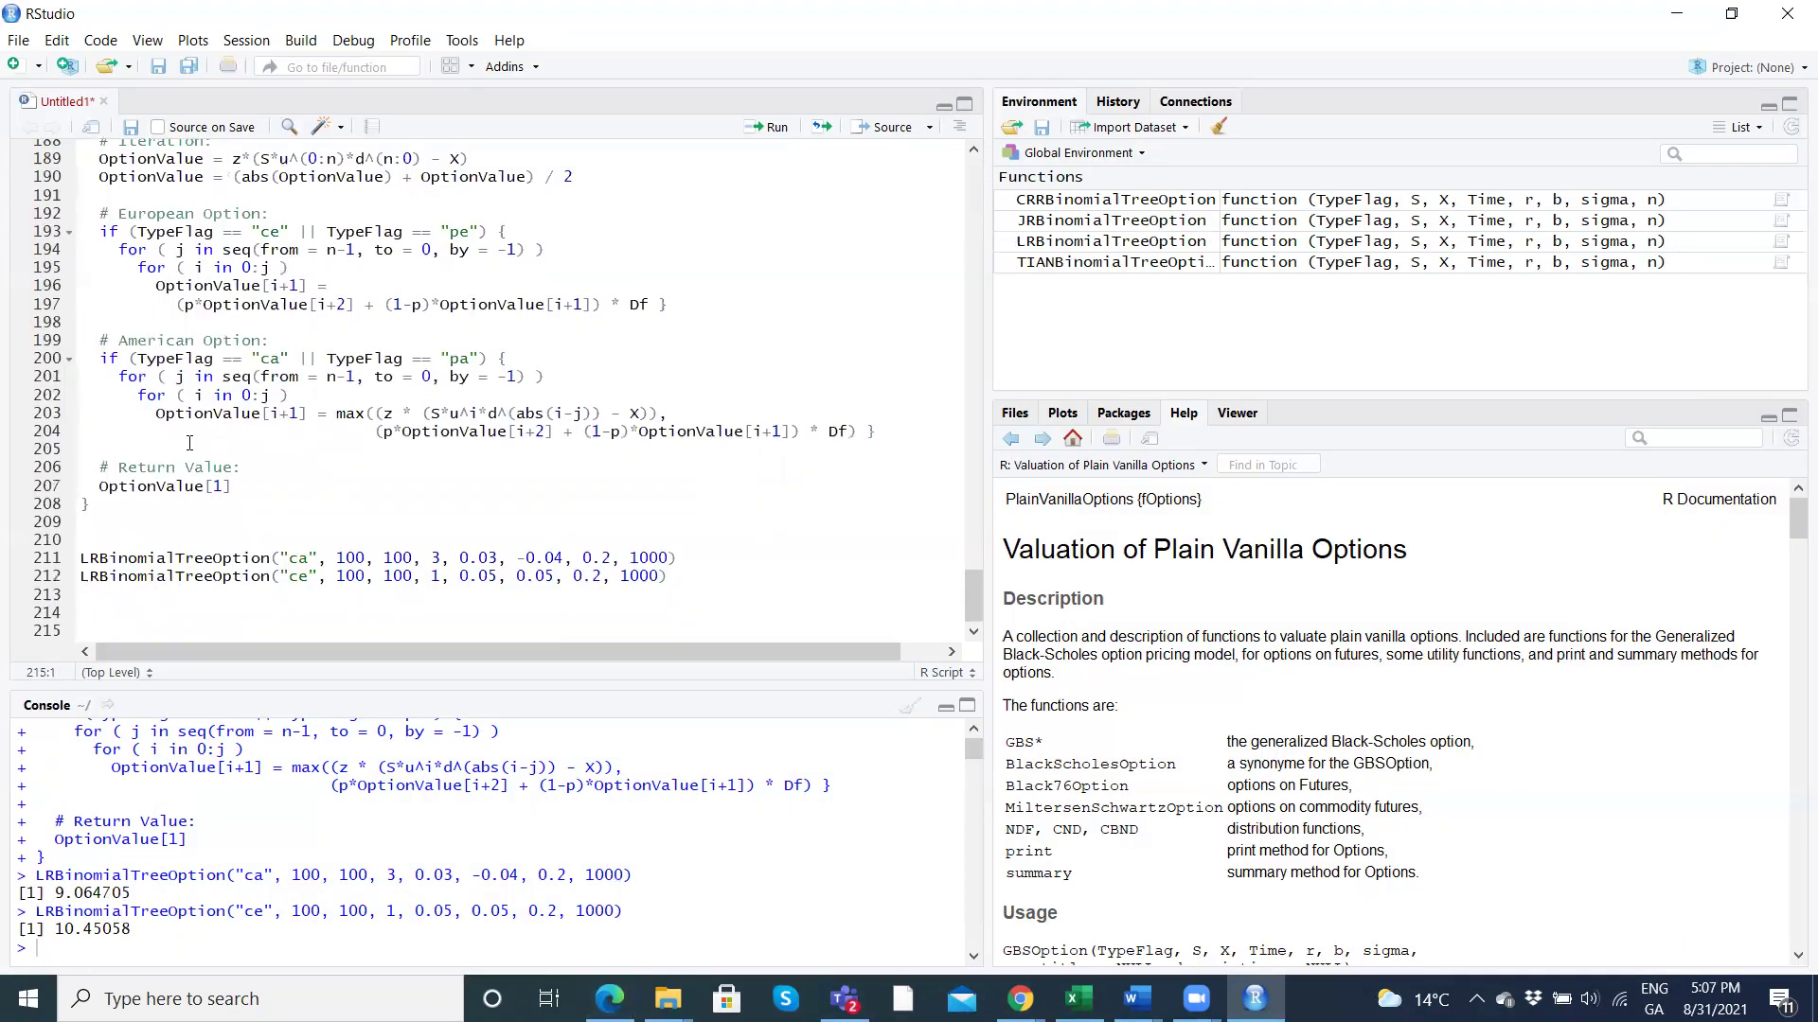
{"action": "key", "text": "ctrl+v"}
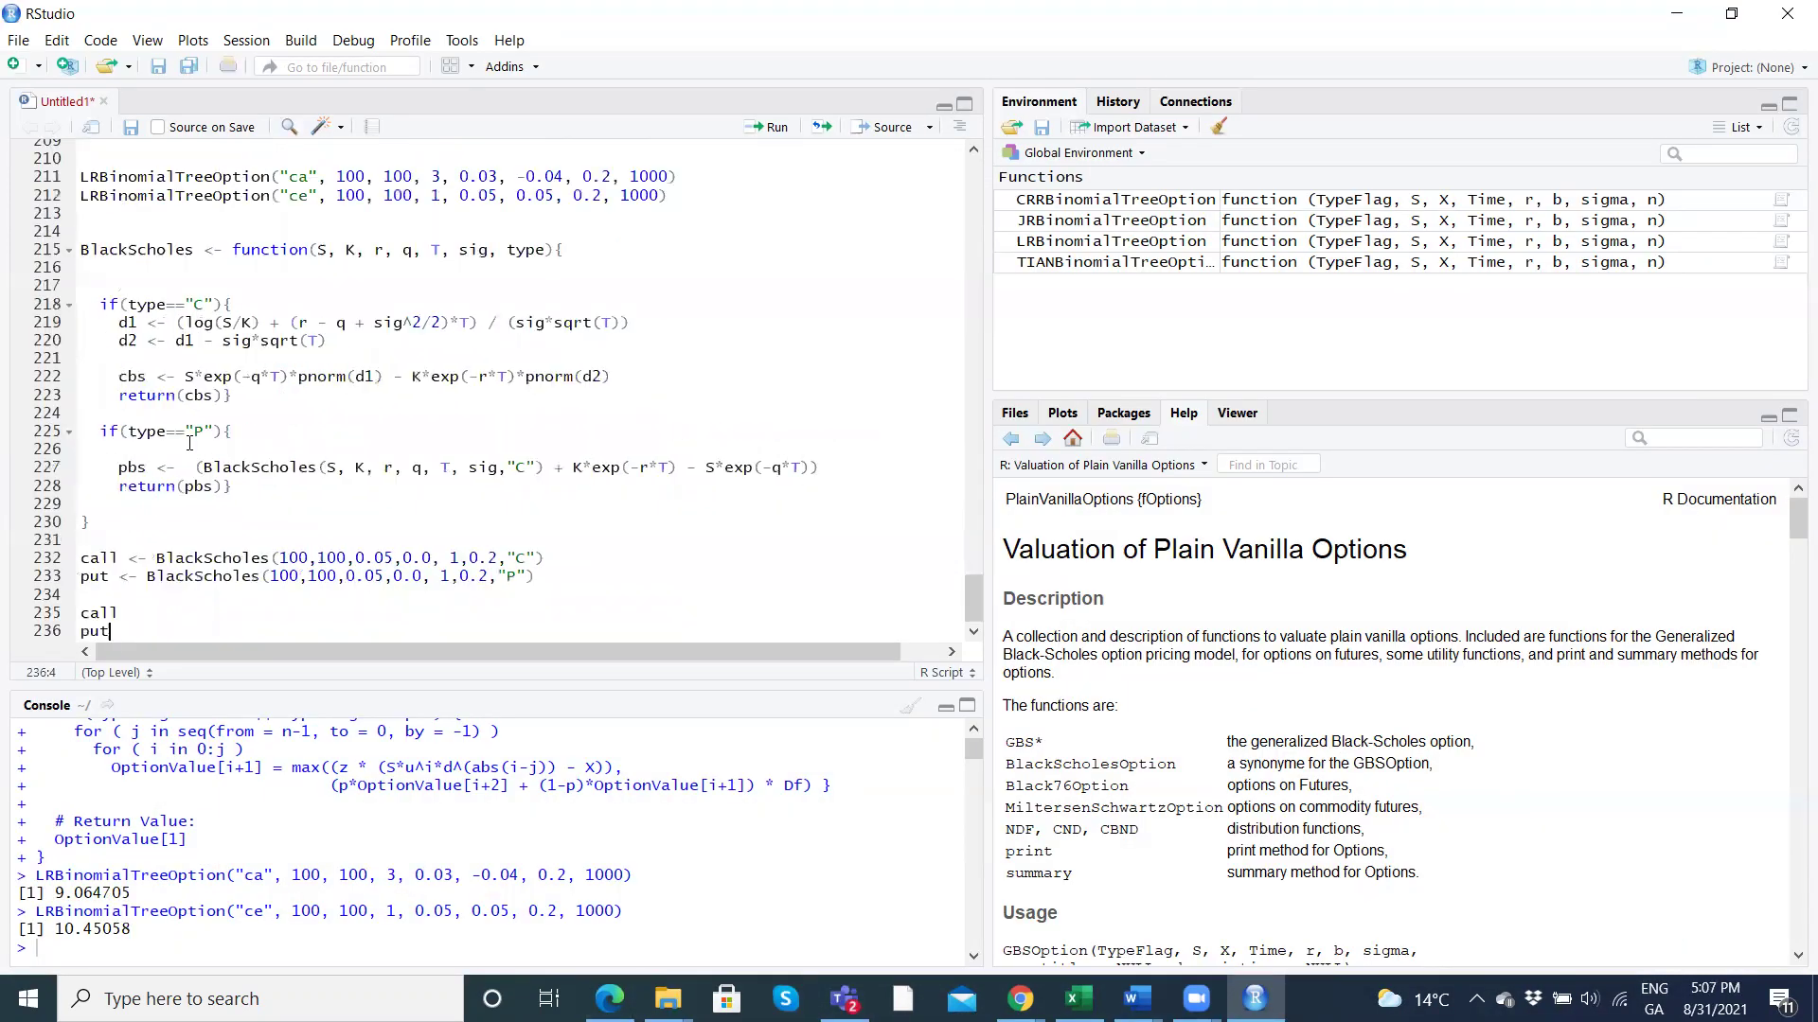
Run the BlackScholes function definition, its "C" and "P" example assignments, and the lines printing call and put.
{"action": "left_click", "coordinate": [261, 248]}
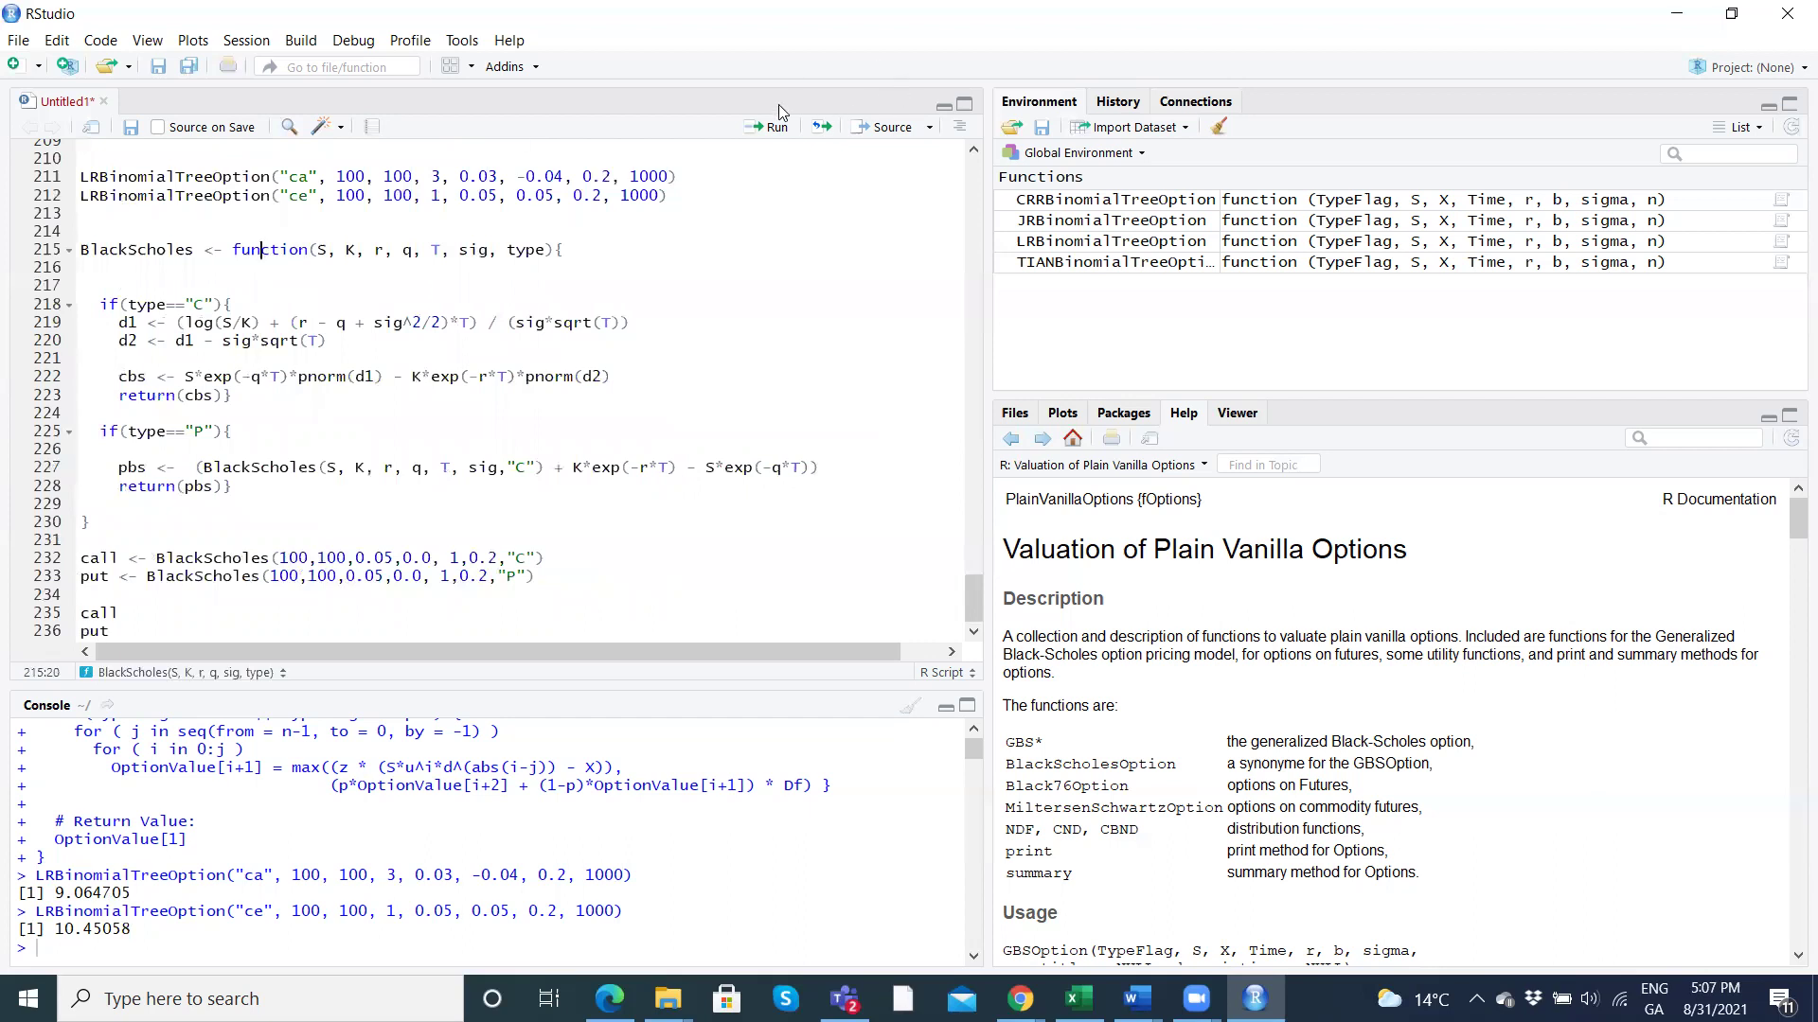
{"action": "left_click", "coordinate": [776, 129]}
{"action": "left_click", "coordinate": [776, 128]}
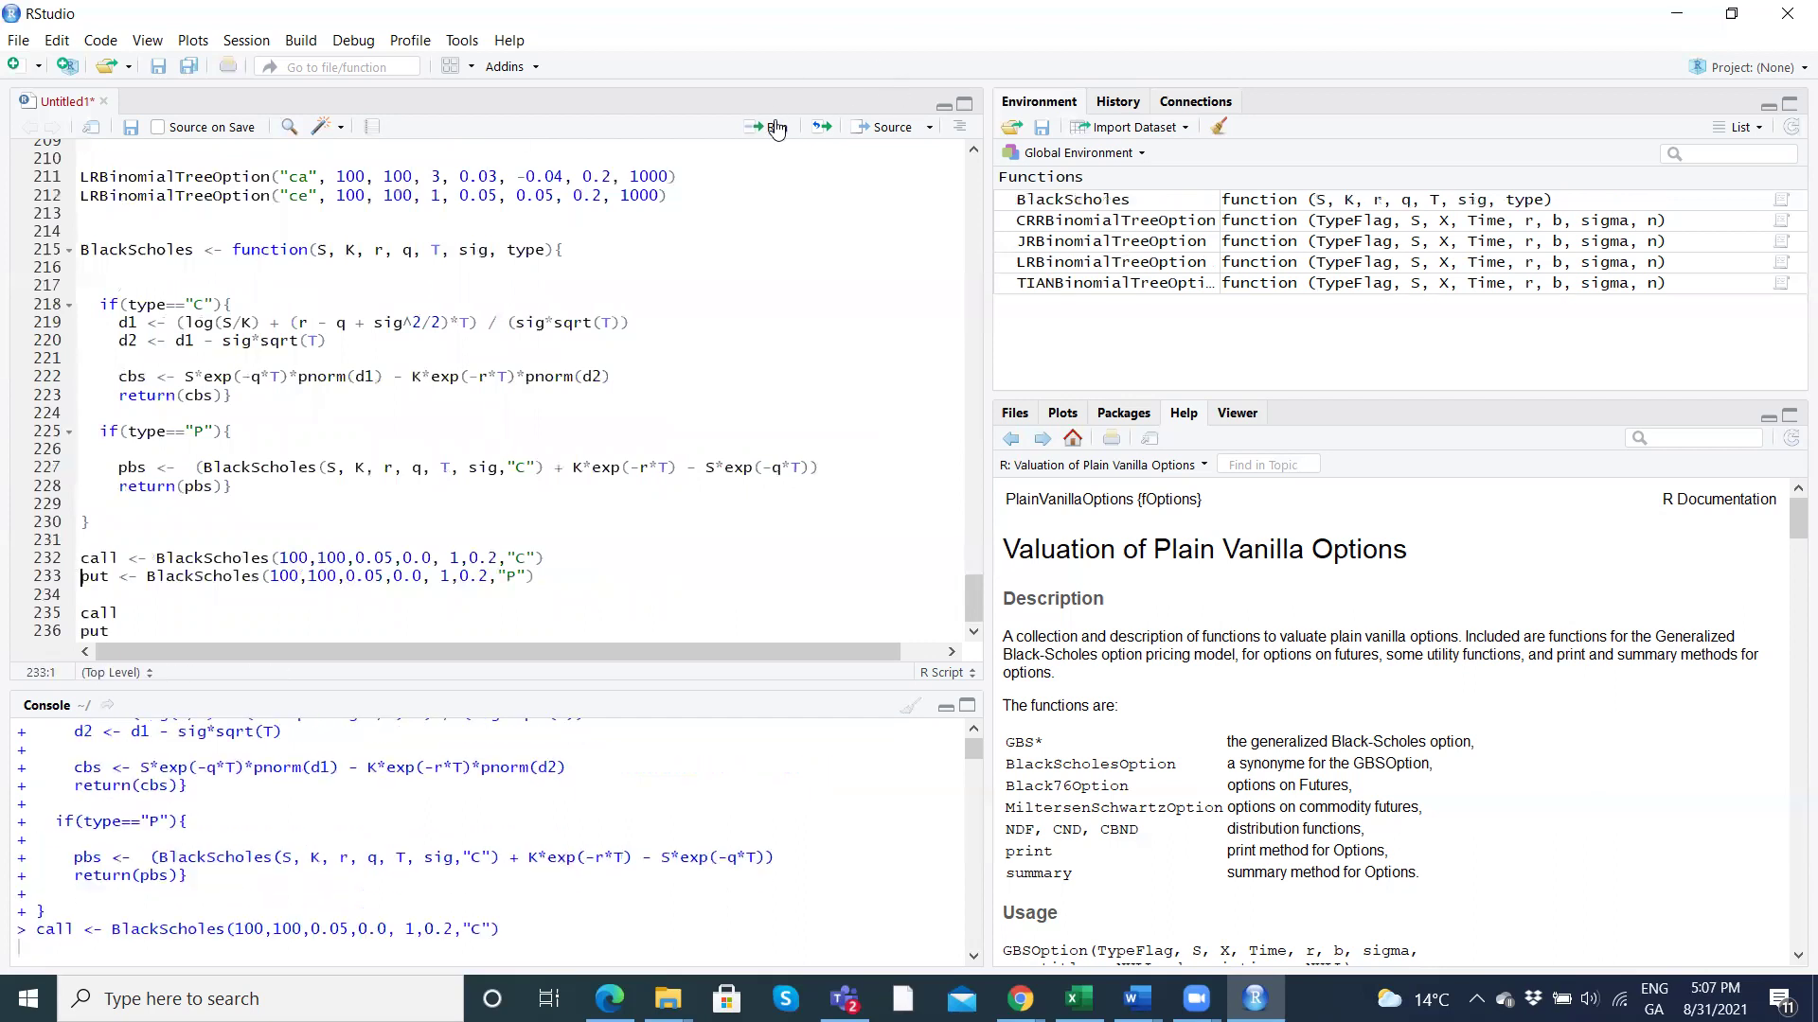
{"action": "left_click", "coordinate": [776, 128]}
{"action": "left_click", "coordinate": [776, 128]}
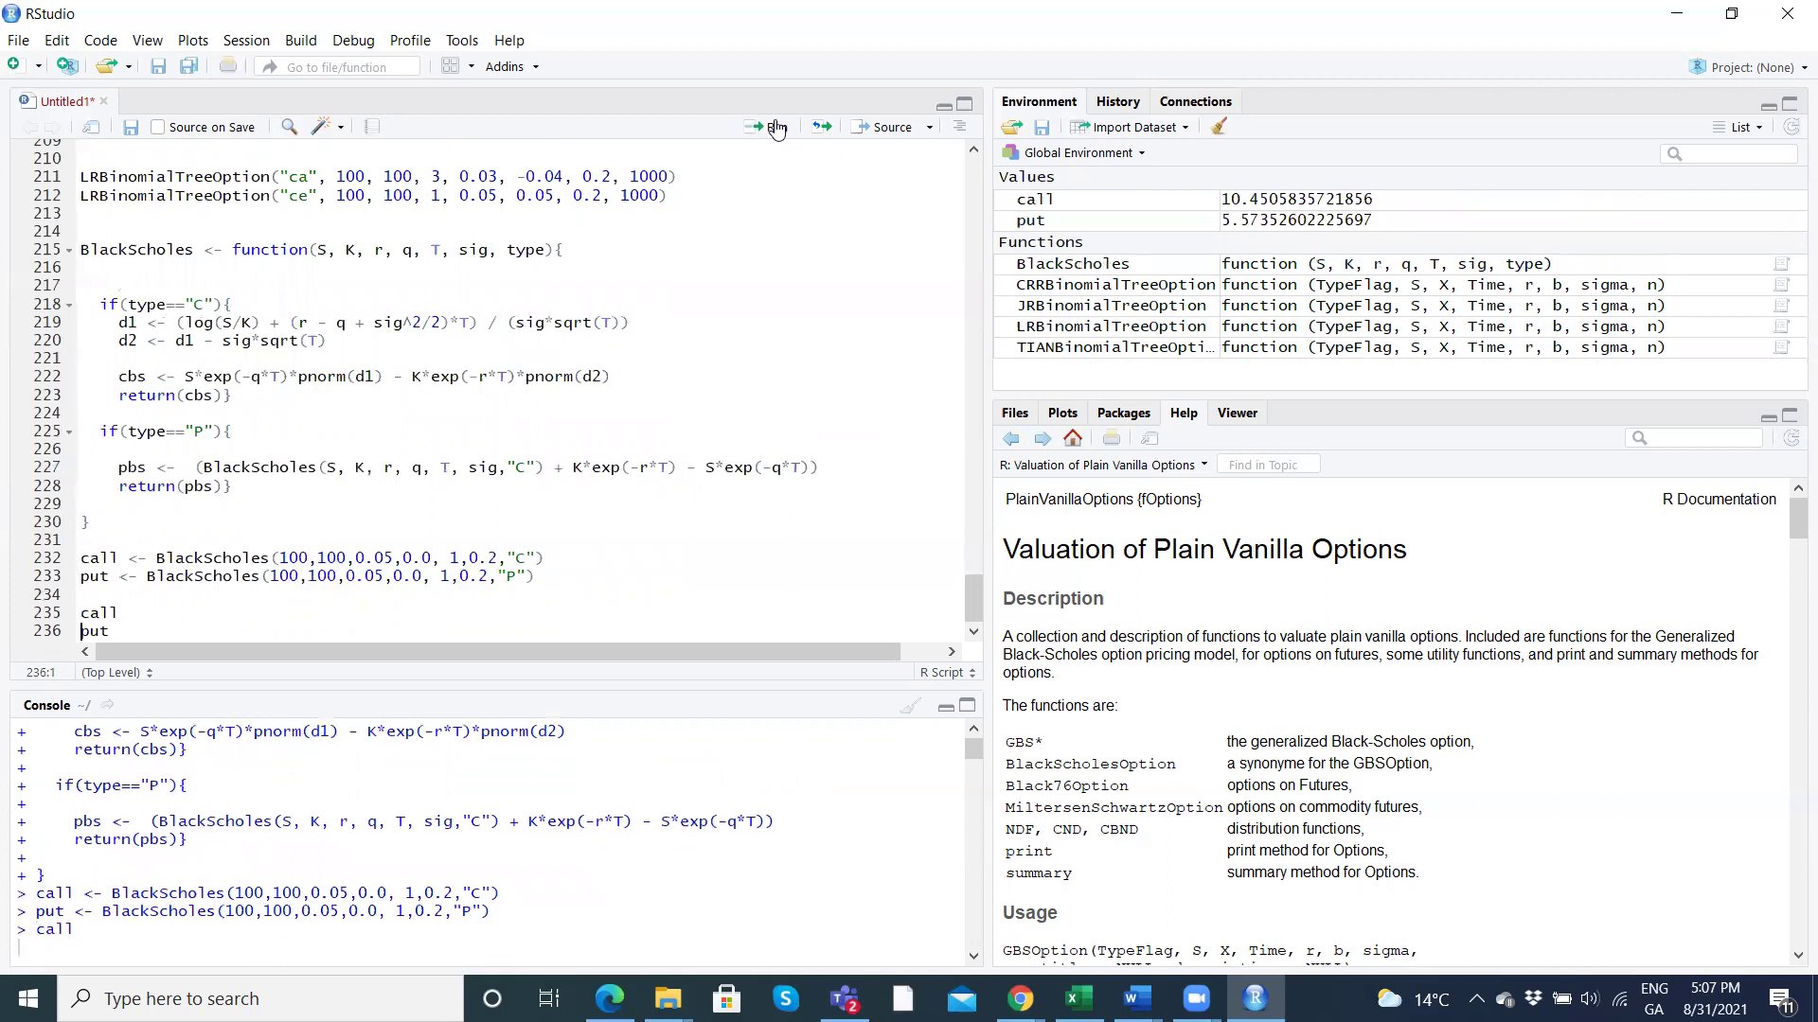
{"action": "left_click", "coordinate": [777, 129]}
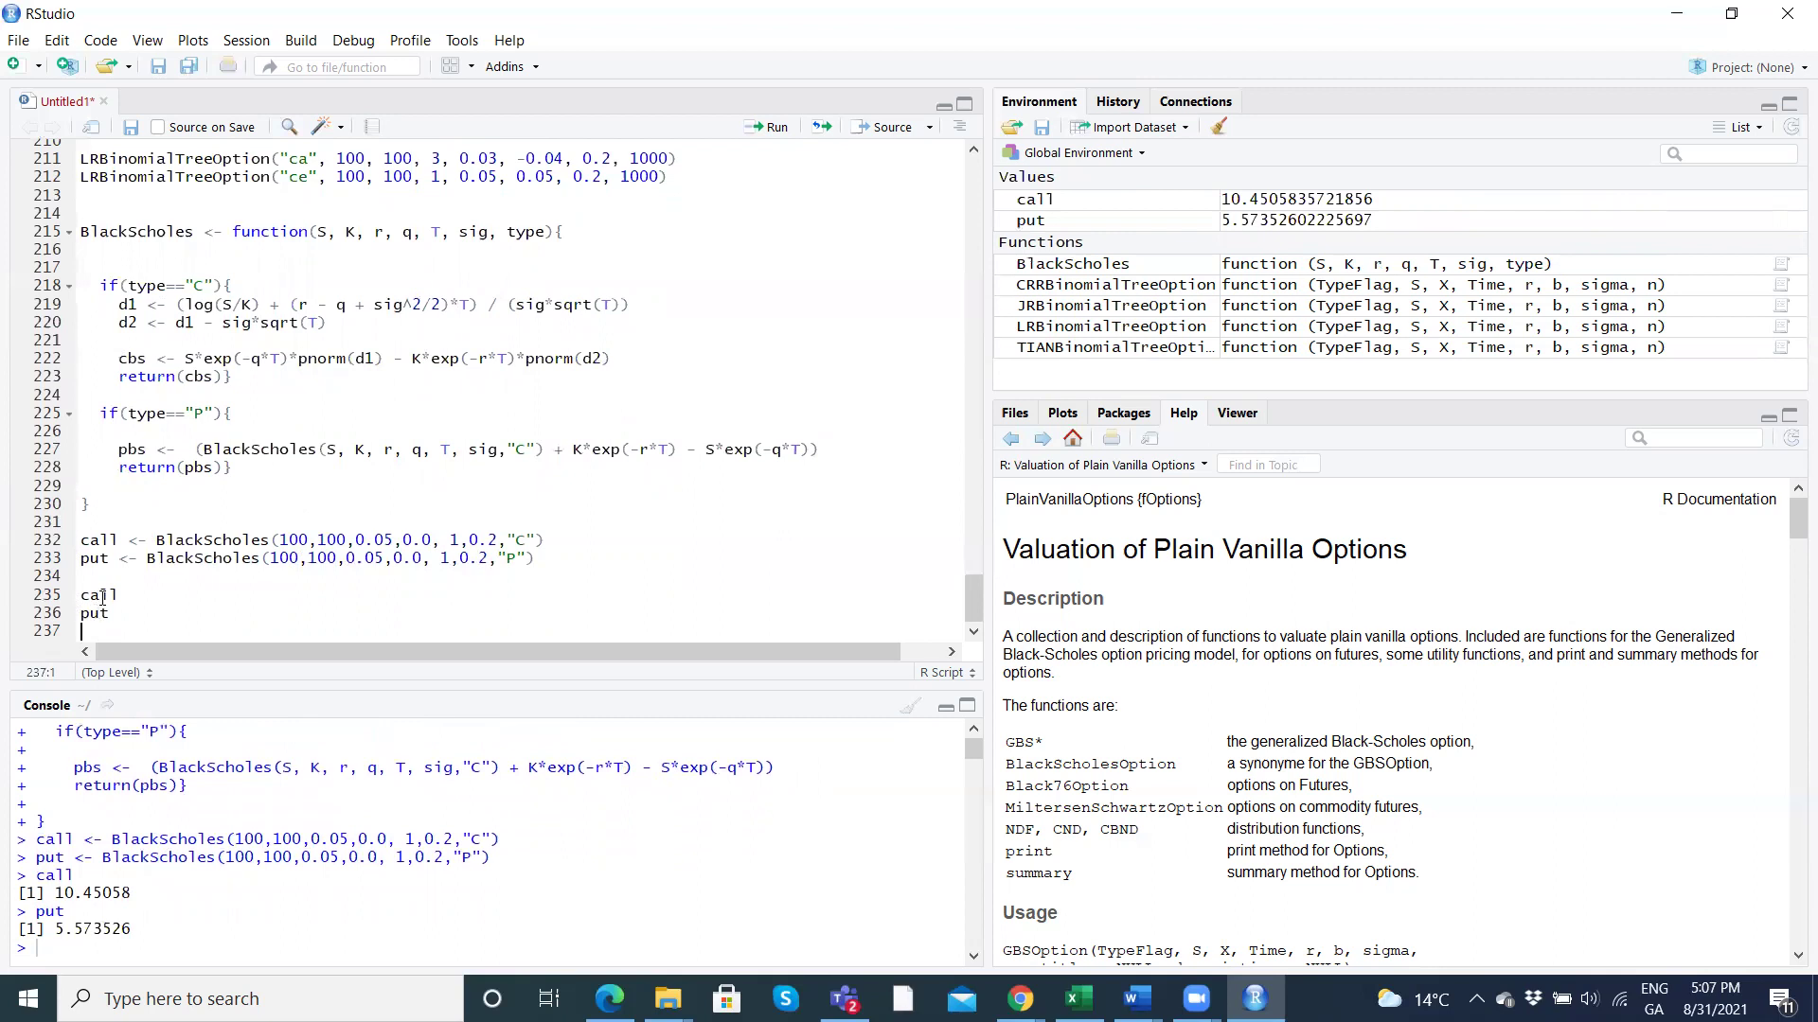
Save the script as BinomialModels in the functions folder of Documents\BERT2.
{"action": "left_click", "coordinate": [20, 42]}
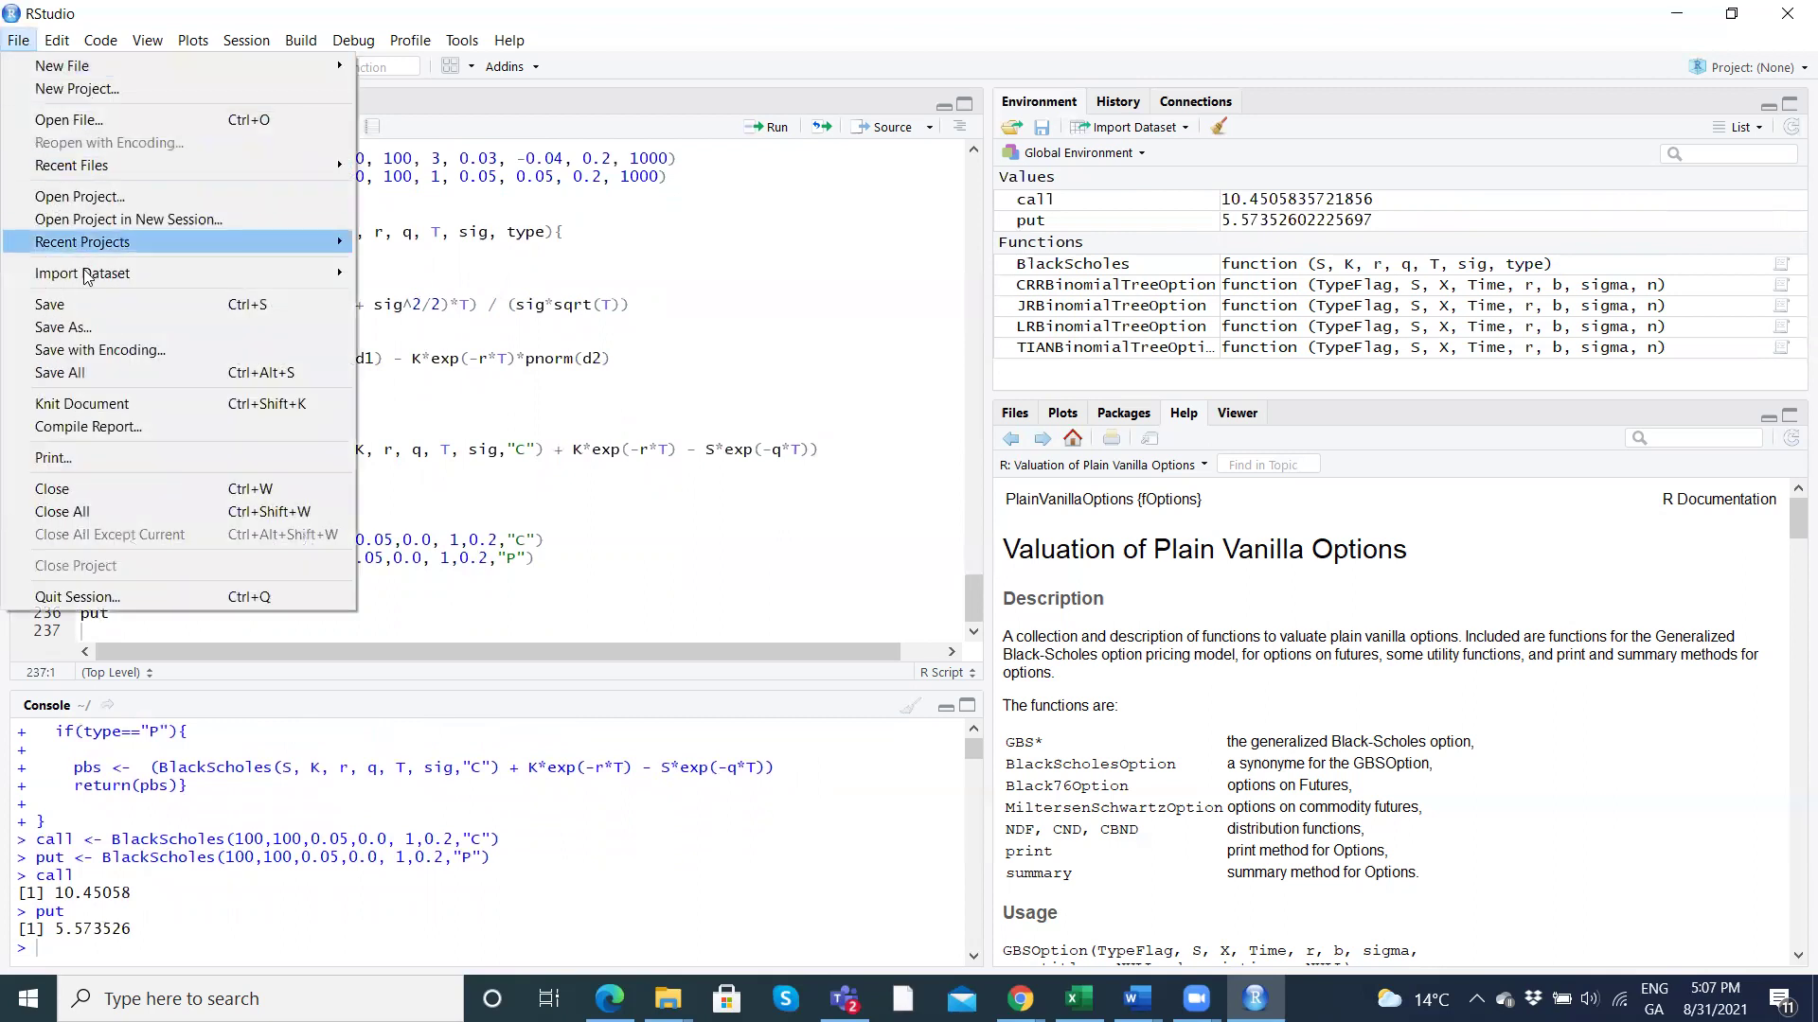
{"action": "left_click", "coordinate": [105, 327]}
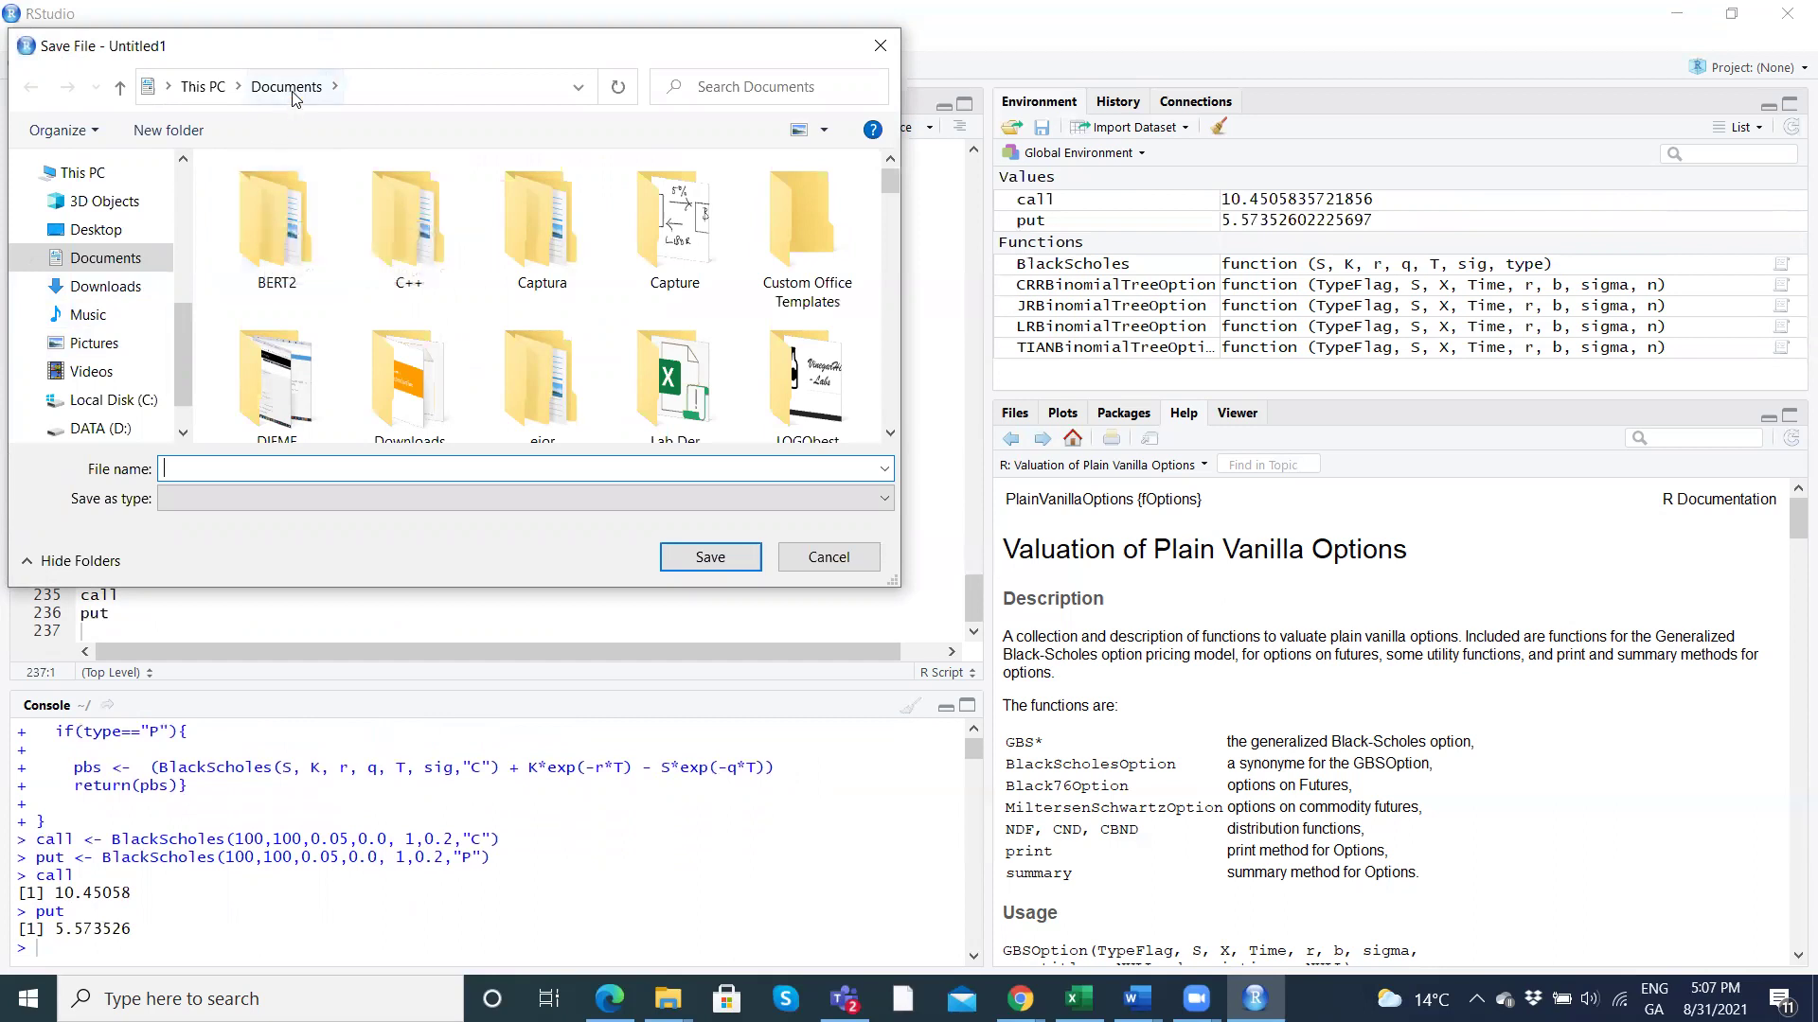
{"action": "double_click", "coordinate": [285, 210]}
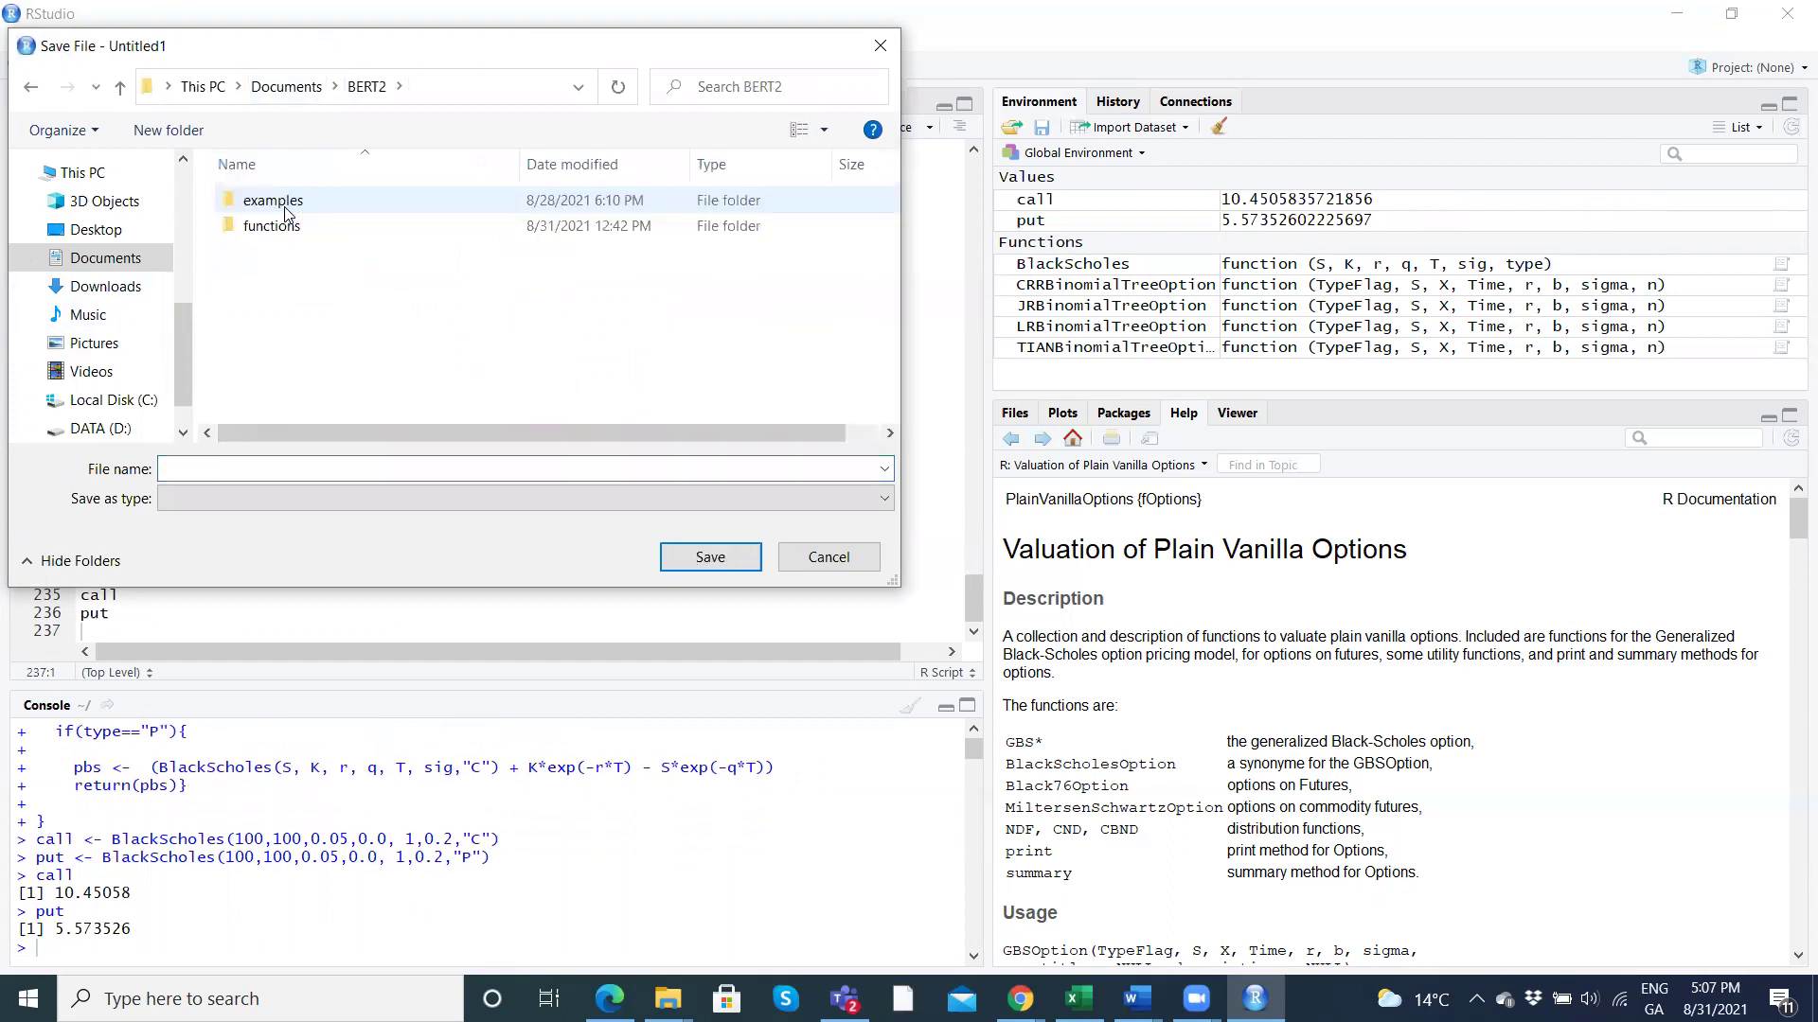
{"action": "double_click", "coordinate": [287, 227]}
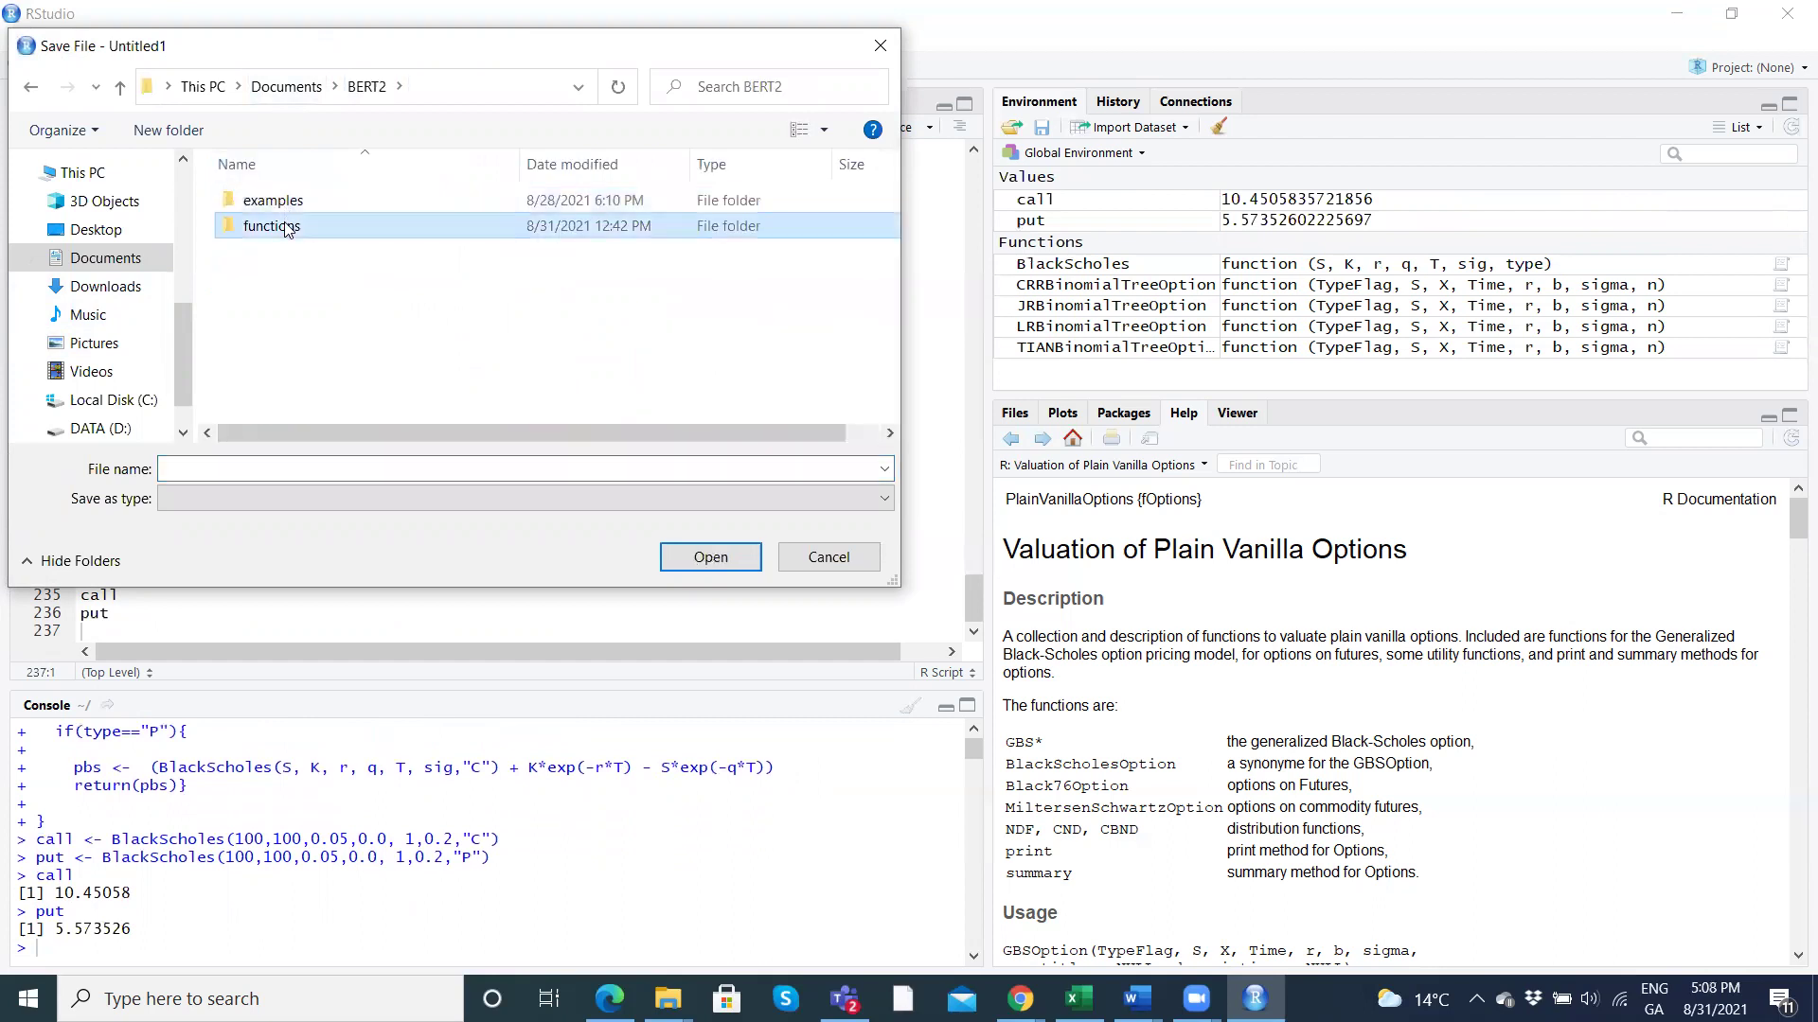
{"action": "left_click", "coordinate": [216, 470]}
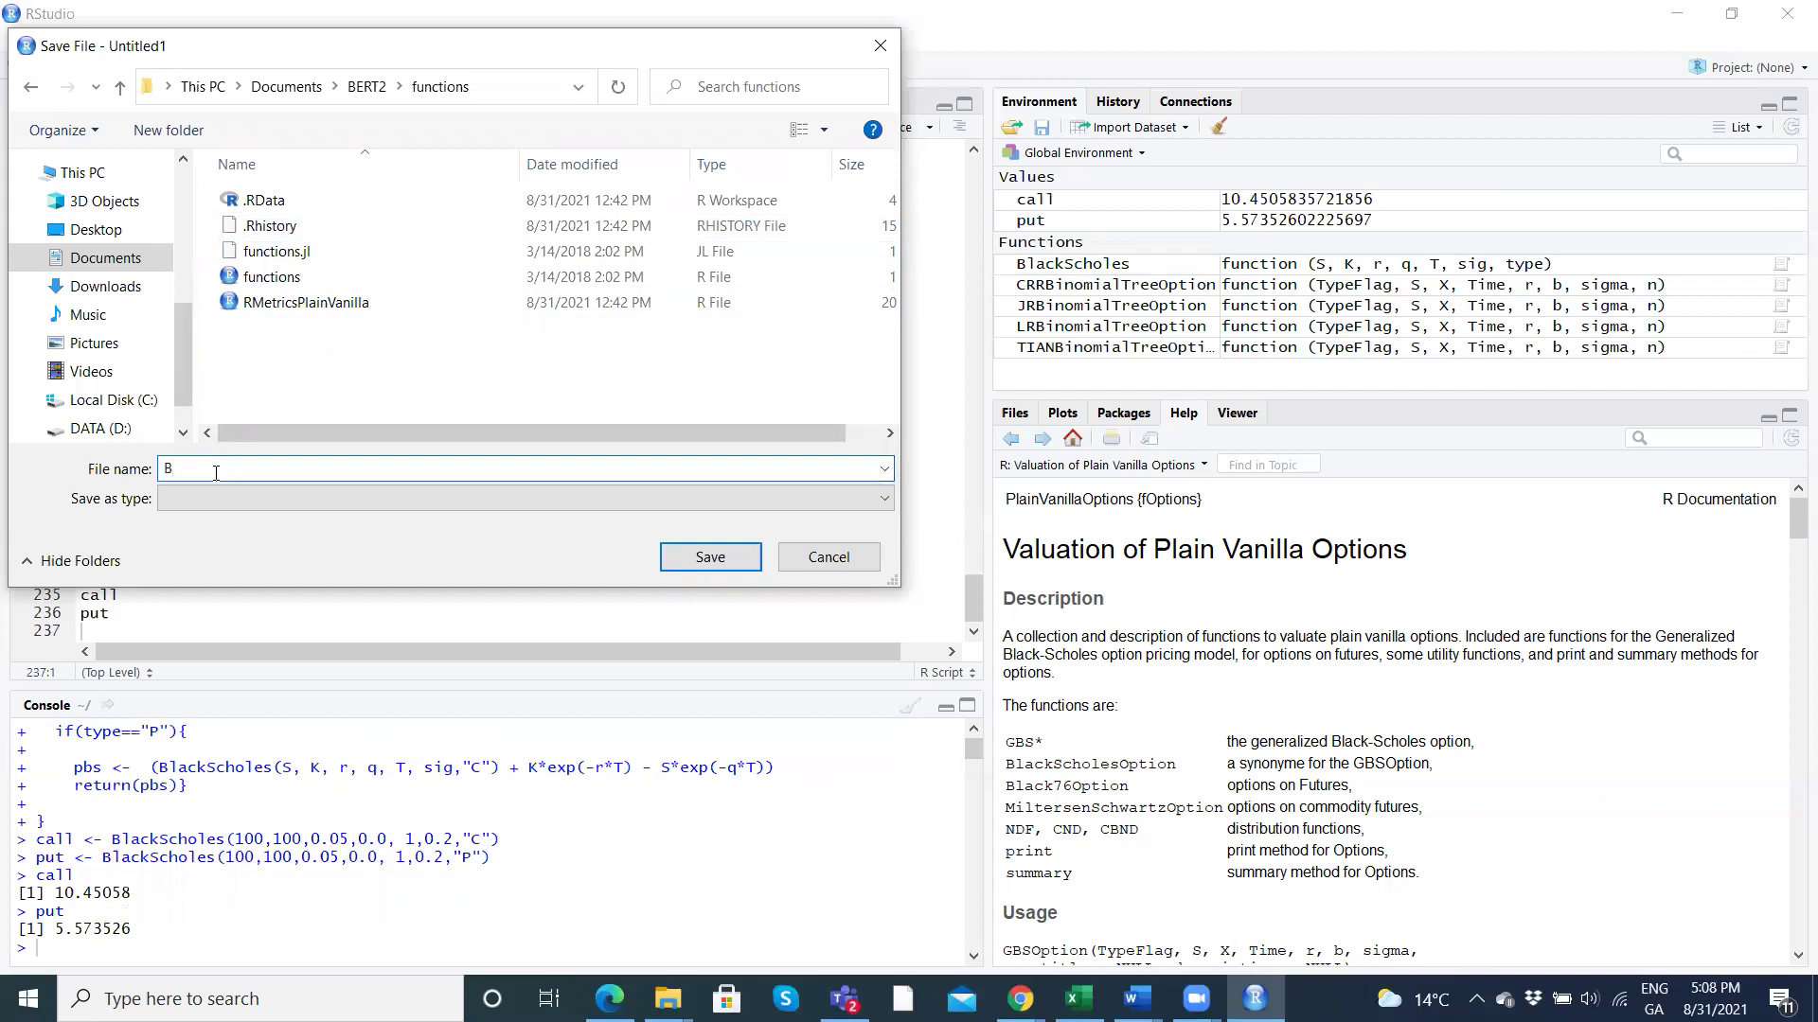
{"action": "type", "text": "BinomialModels"}
{"action": "left_click", "coordinate": [685, 560]}
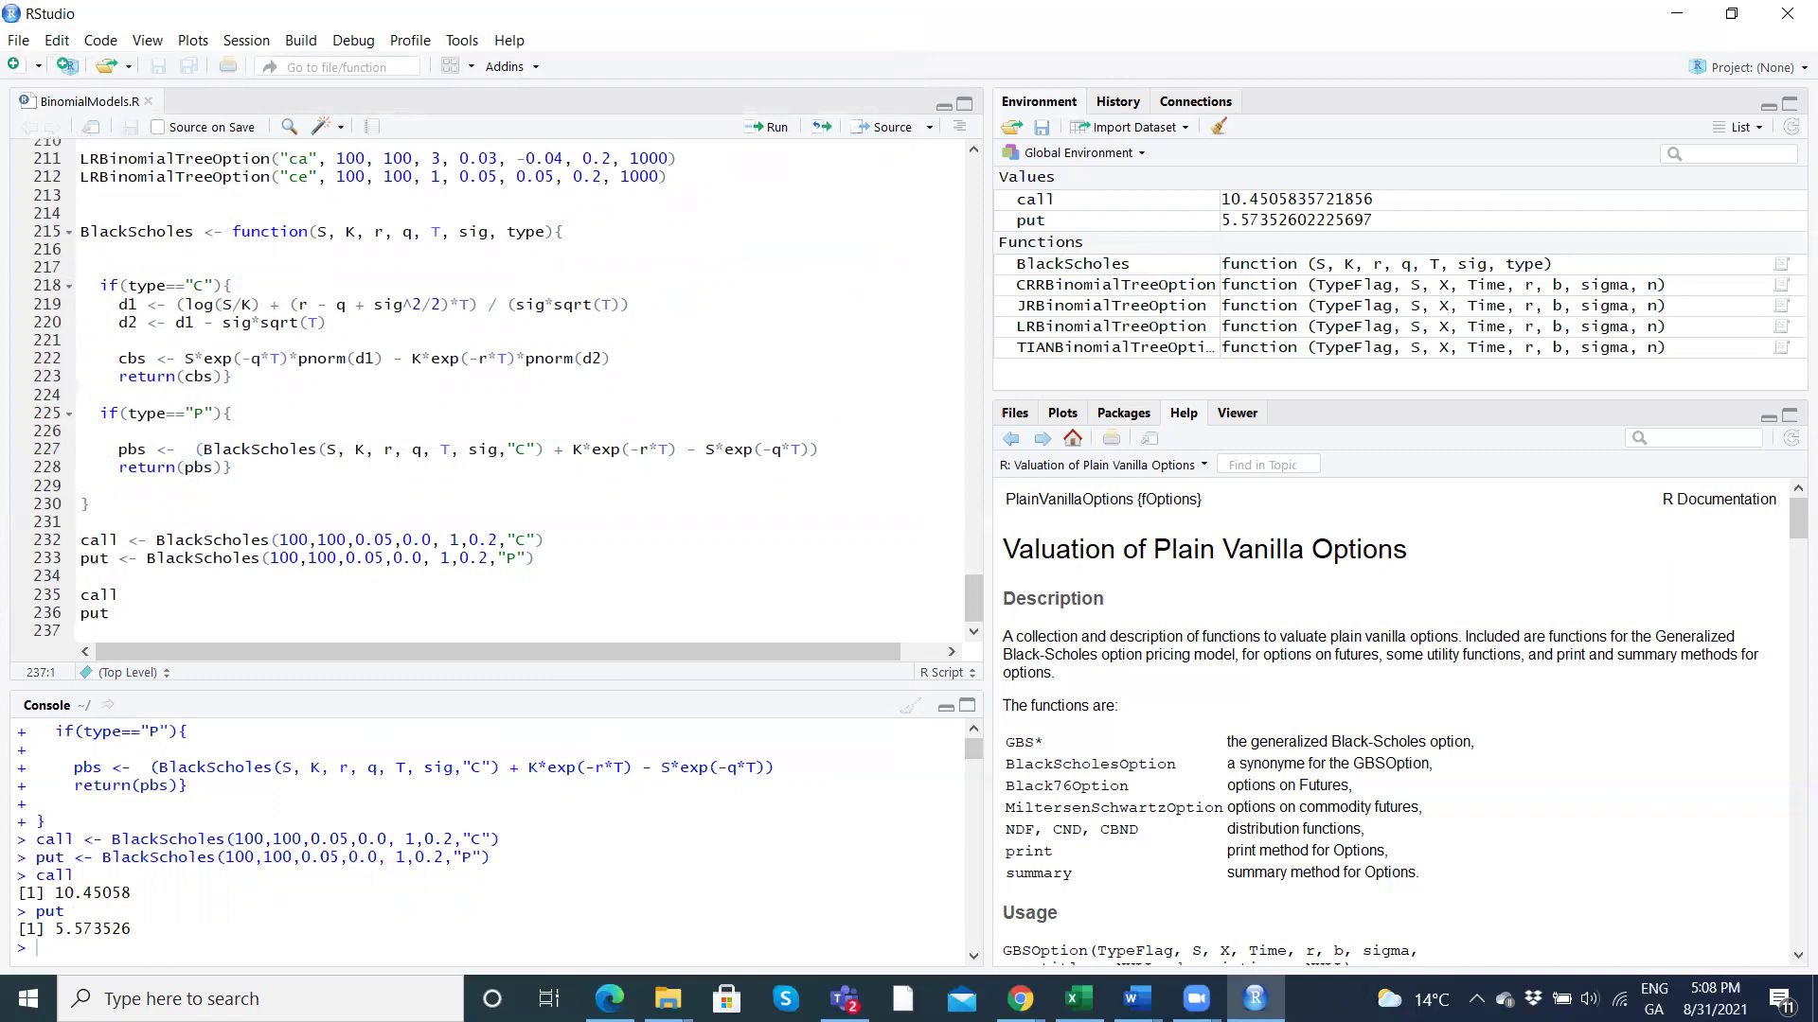
Switch to Excel, create a new blank workbook and enlarge the sheet view to 126%.
{"action": "left_click", "coordinate": [1077, 999]}
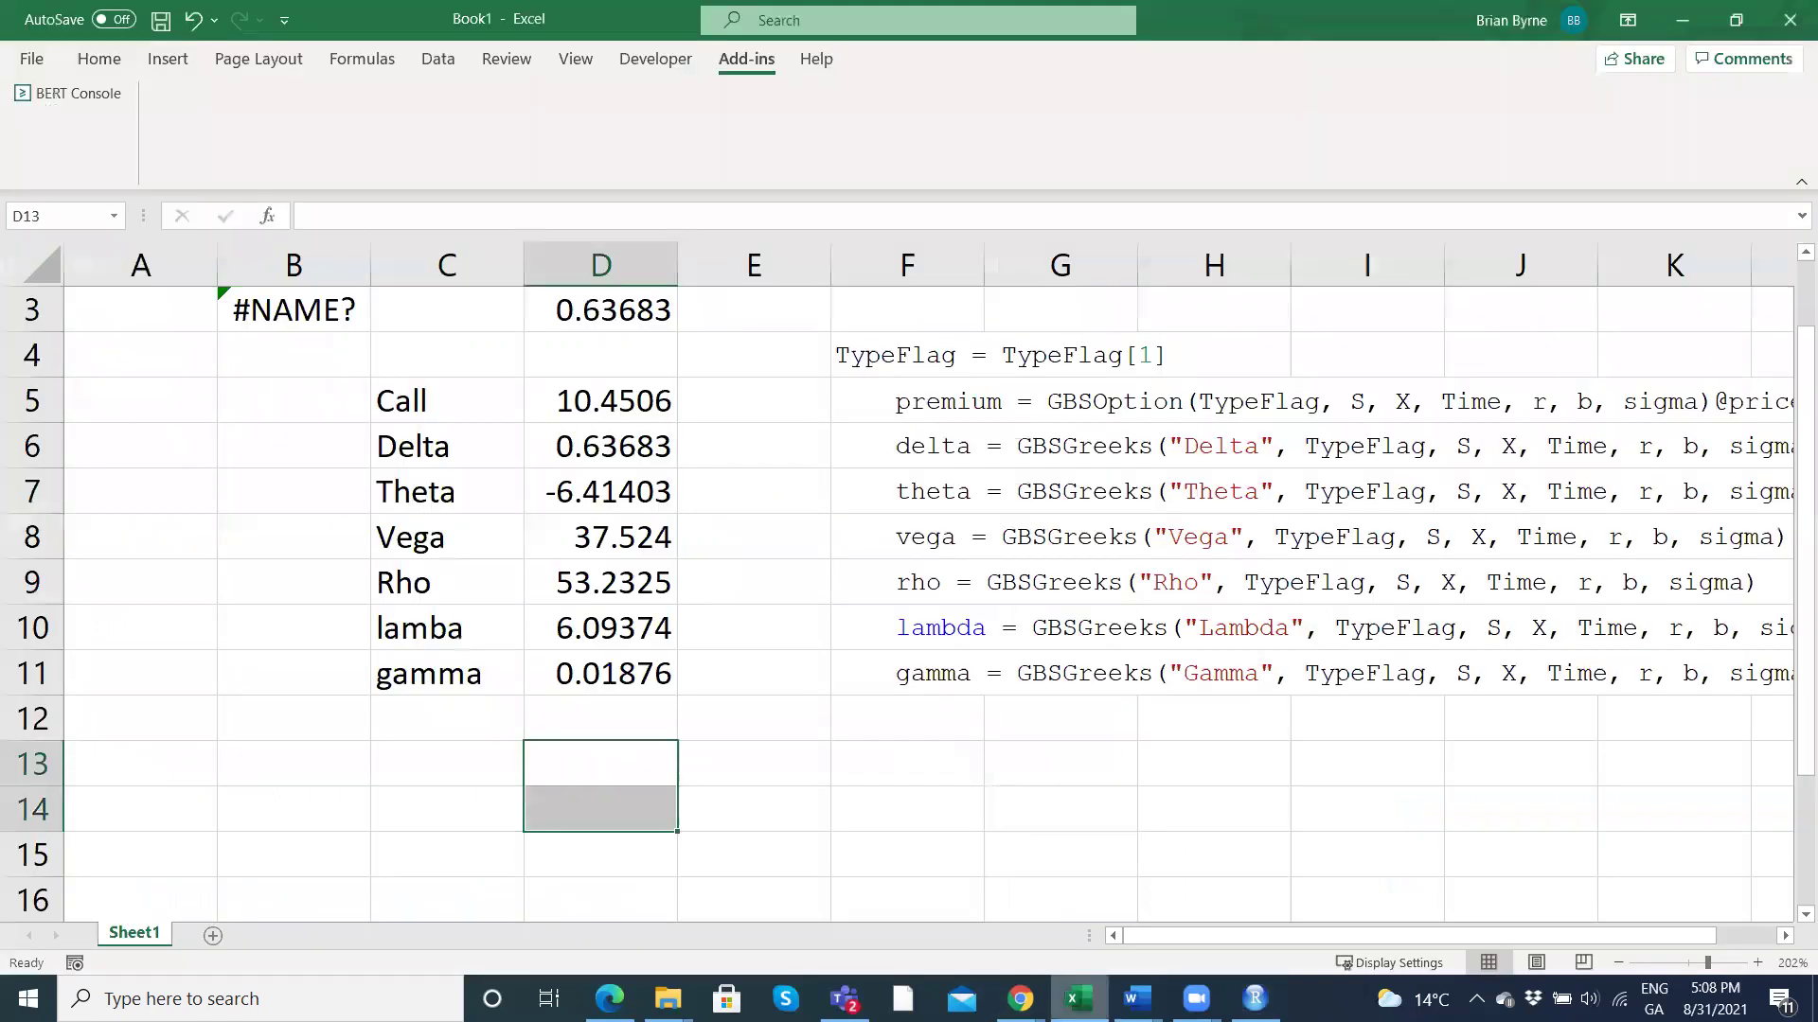
{"action": "left_click", "coordinate": [451, 772]}
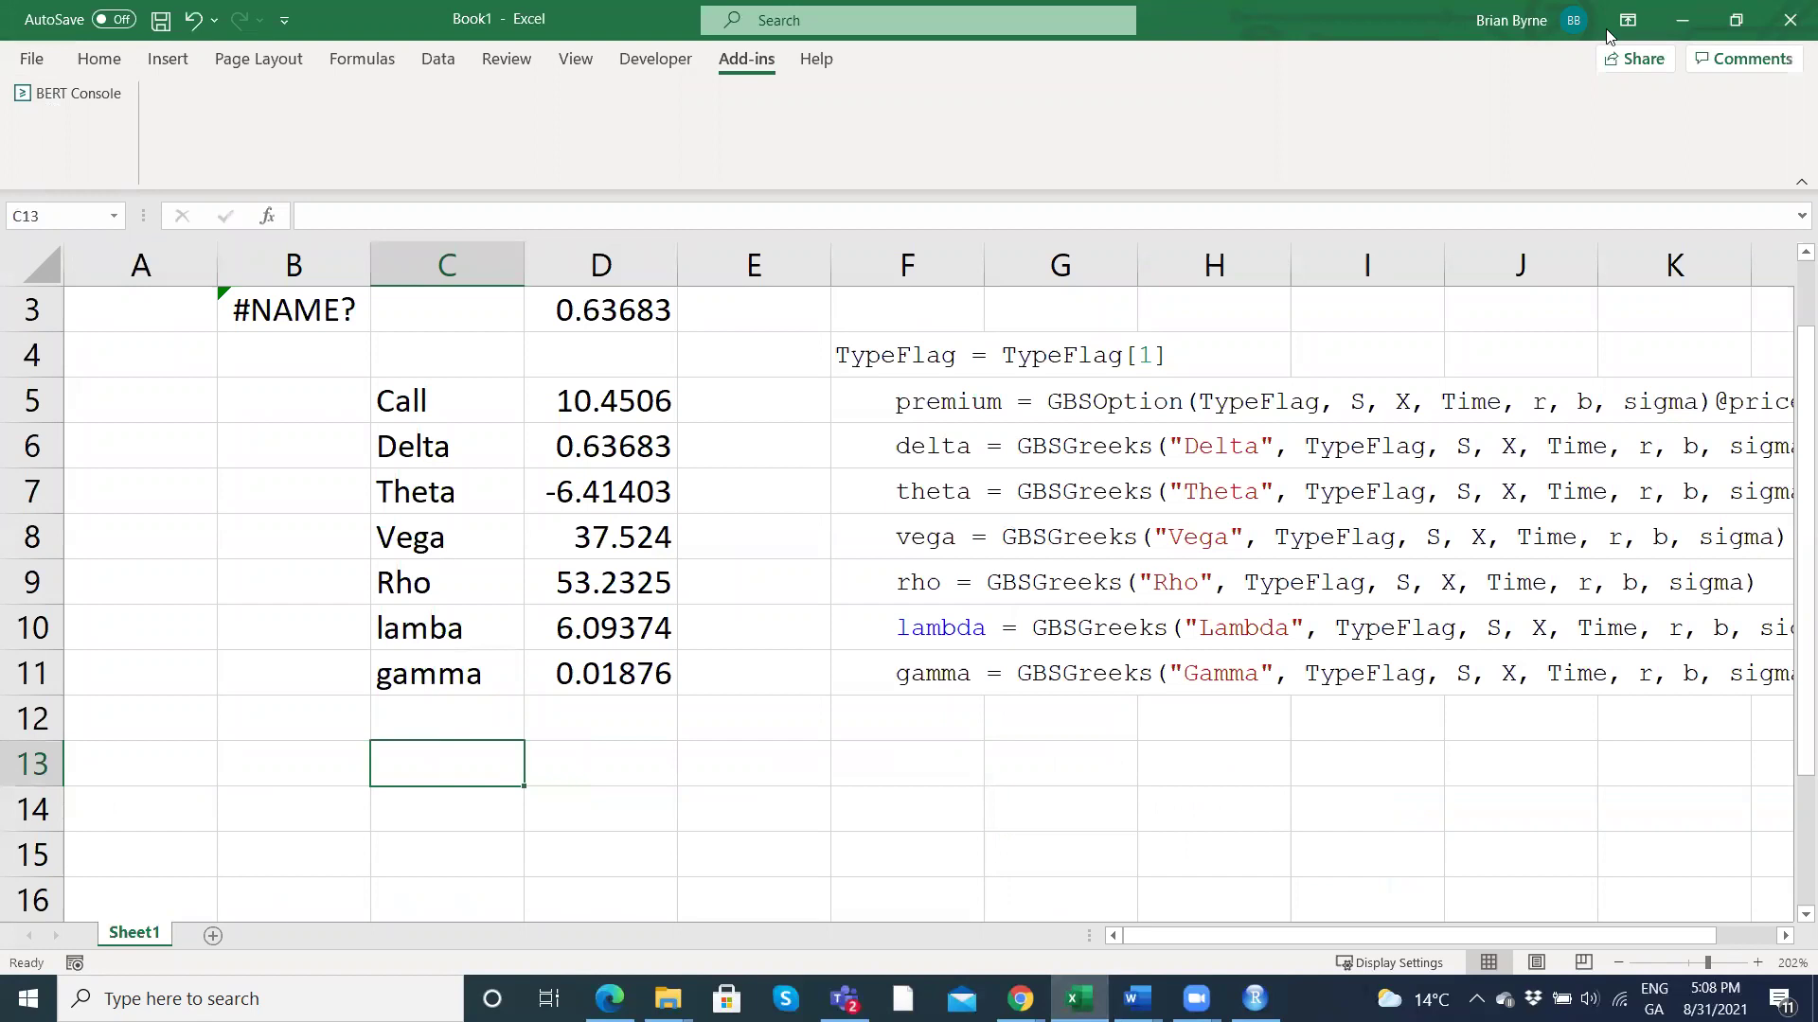
{"action": "left_click", "coordinate": [34, 60]}
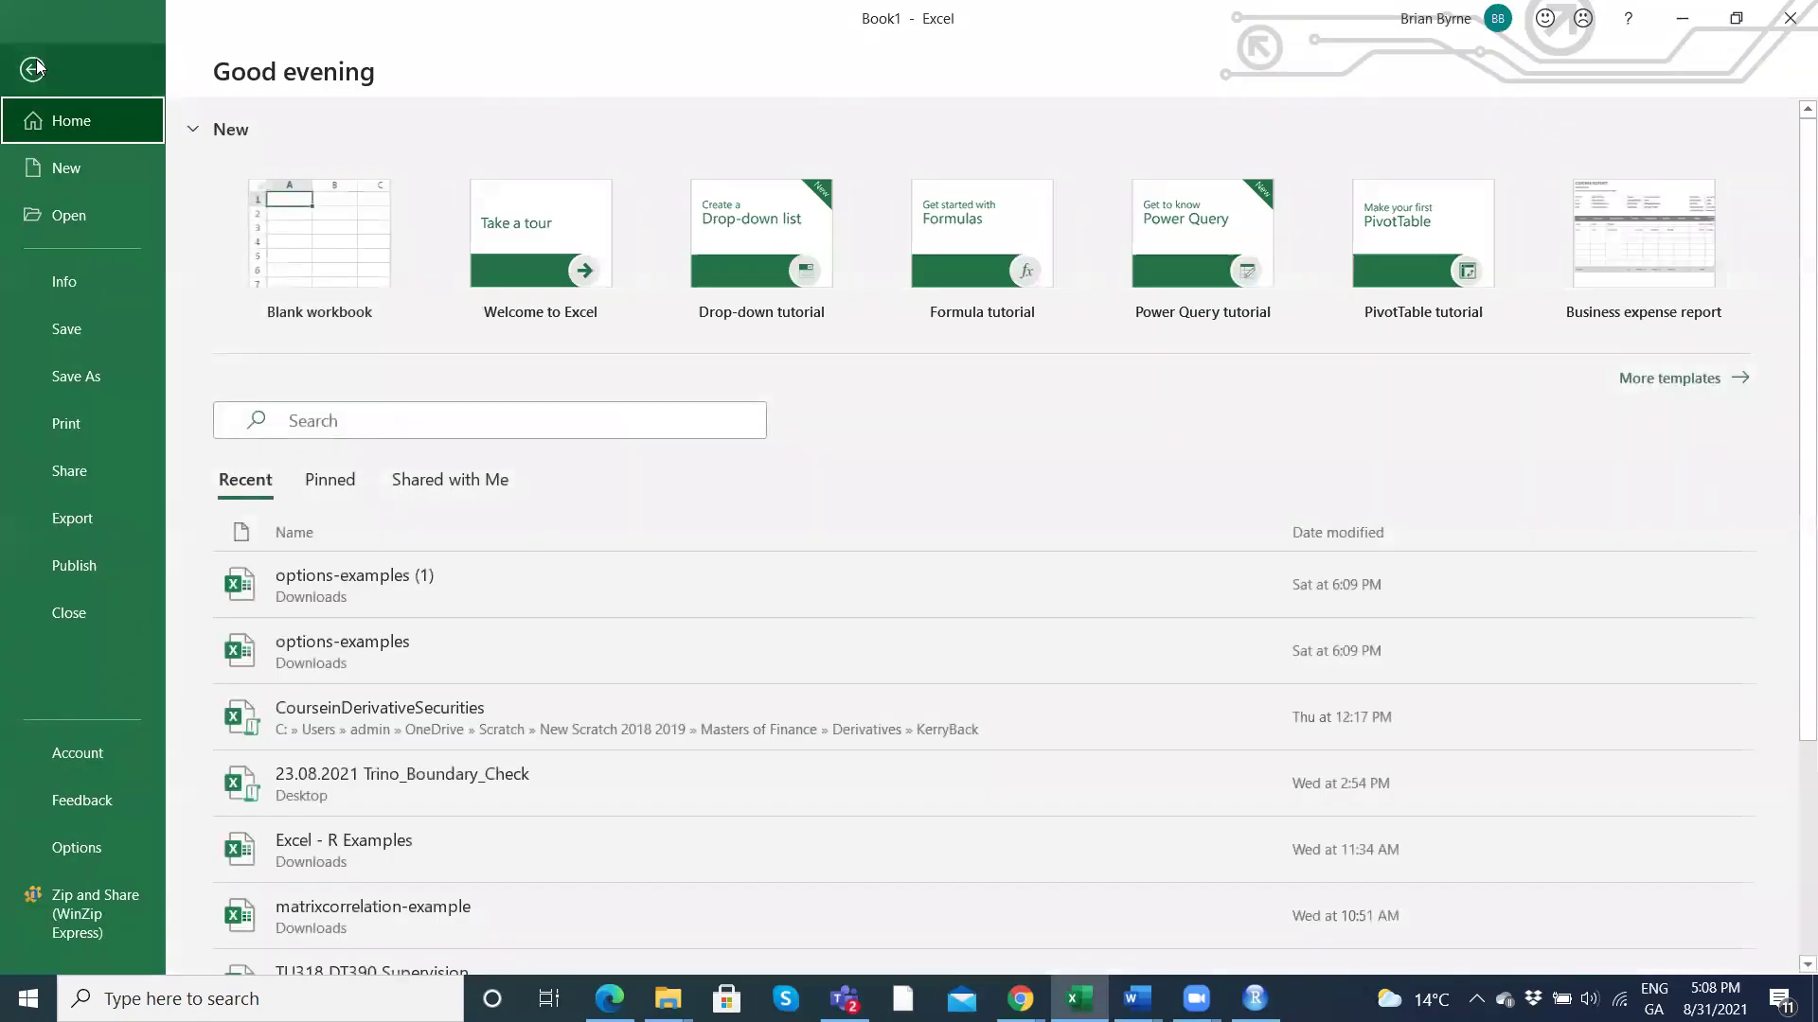
{"action": "left_click", "coordinate": [63, 161]}
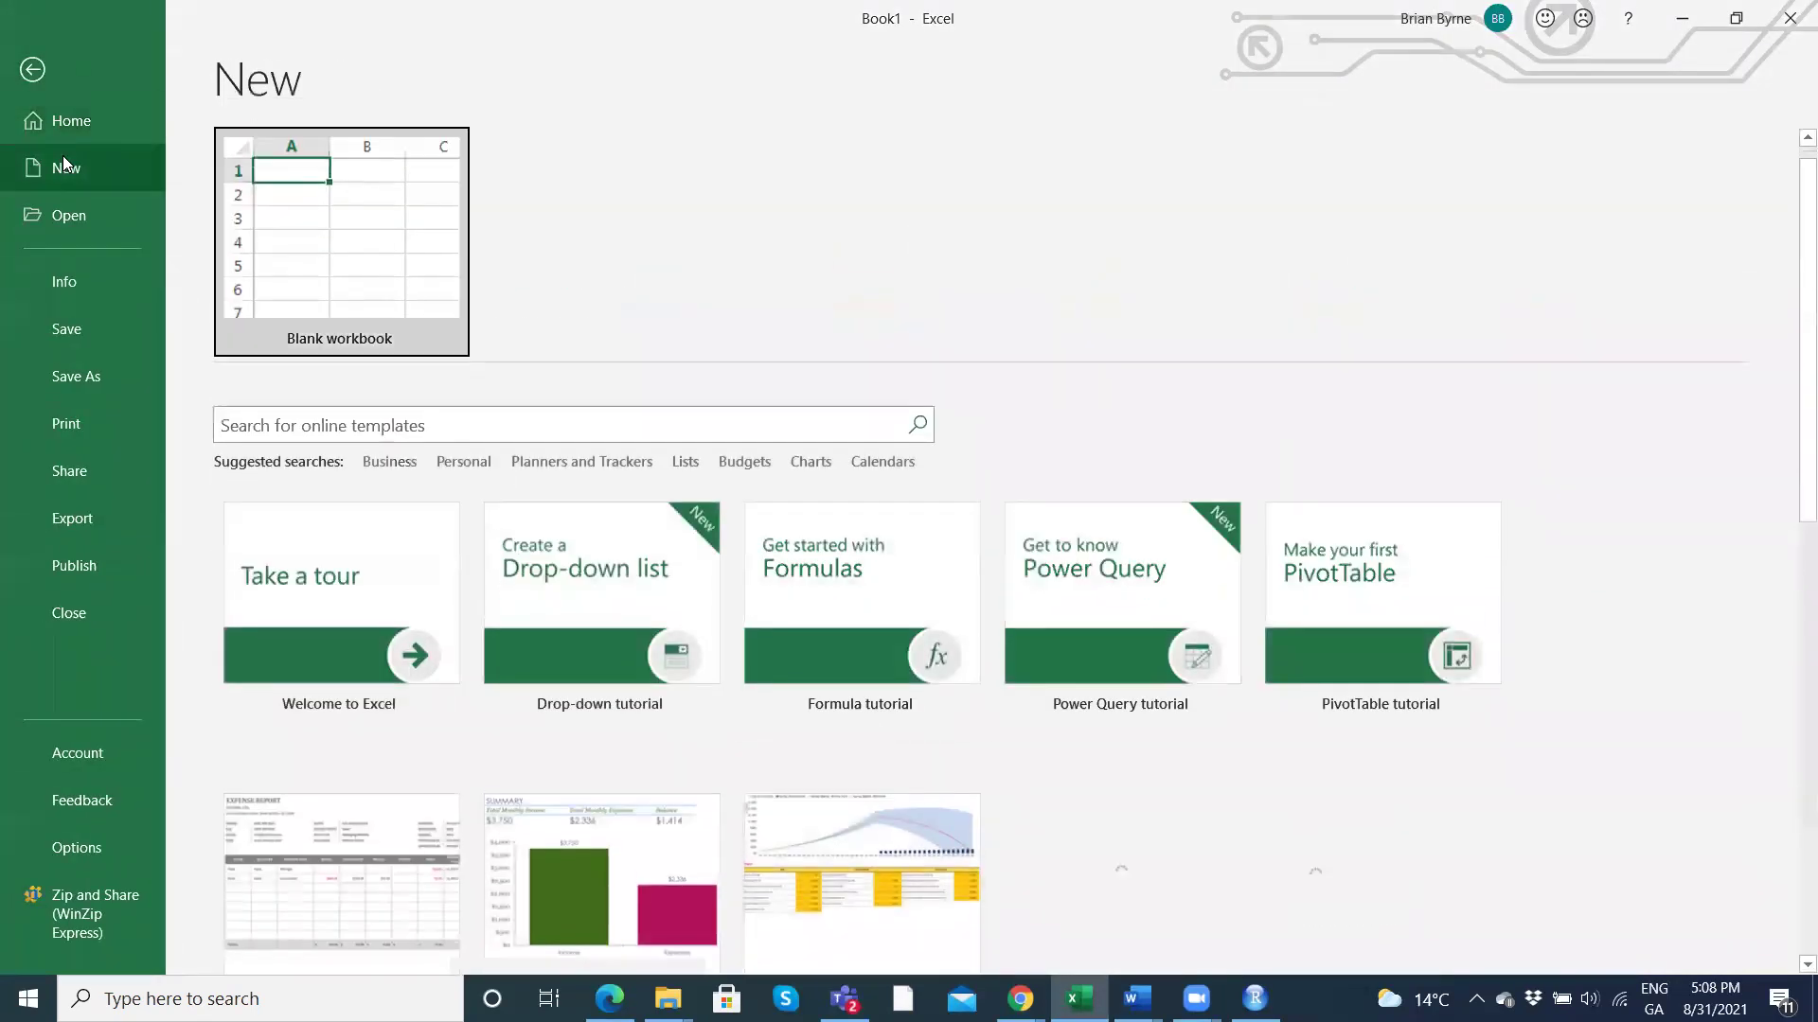
{"action": "left_click", "coordinate": [317, 242]}
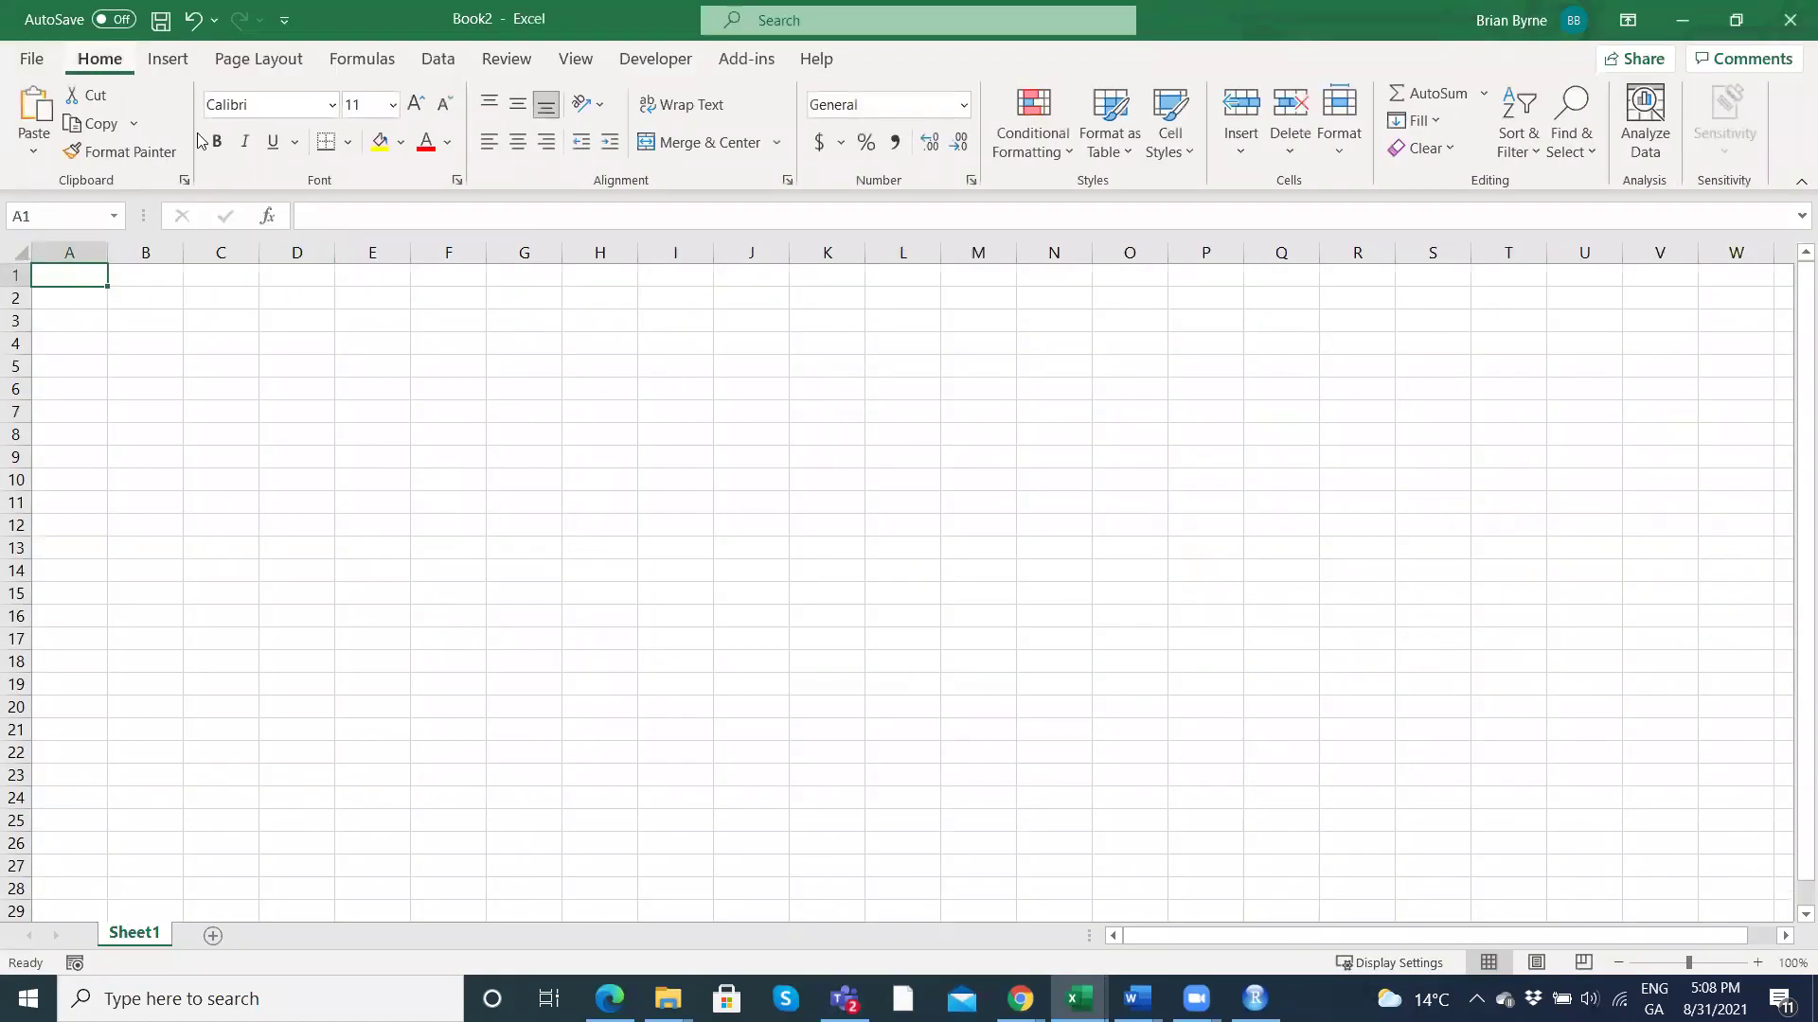
{"action": "scroll", "coordinate": [385, 486], "scroll_direction": "up", "scroll_amount": 1}
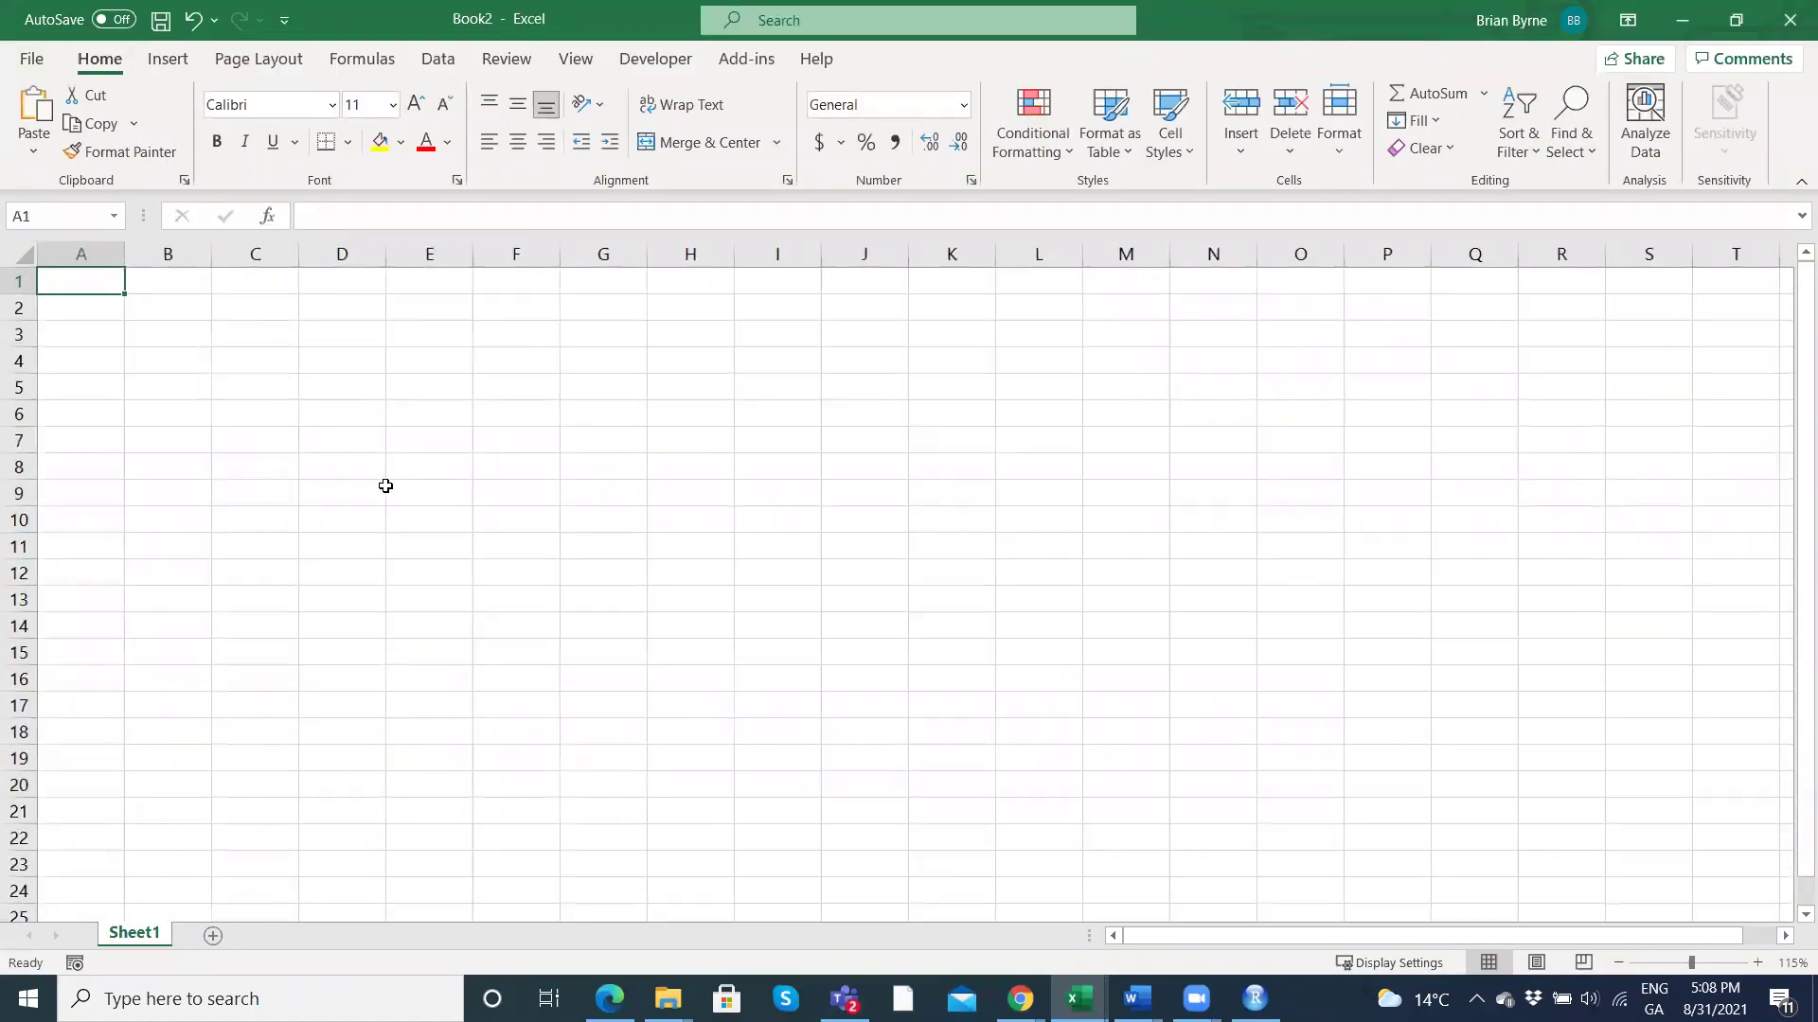
{"action": "scroll", "coordinate": [386, 486], "scroll_direction": "up", "scroll_amount": 1}
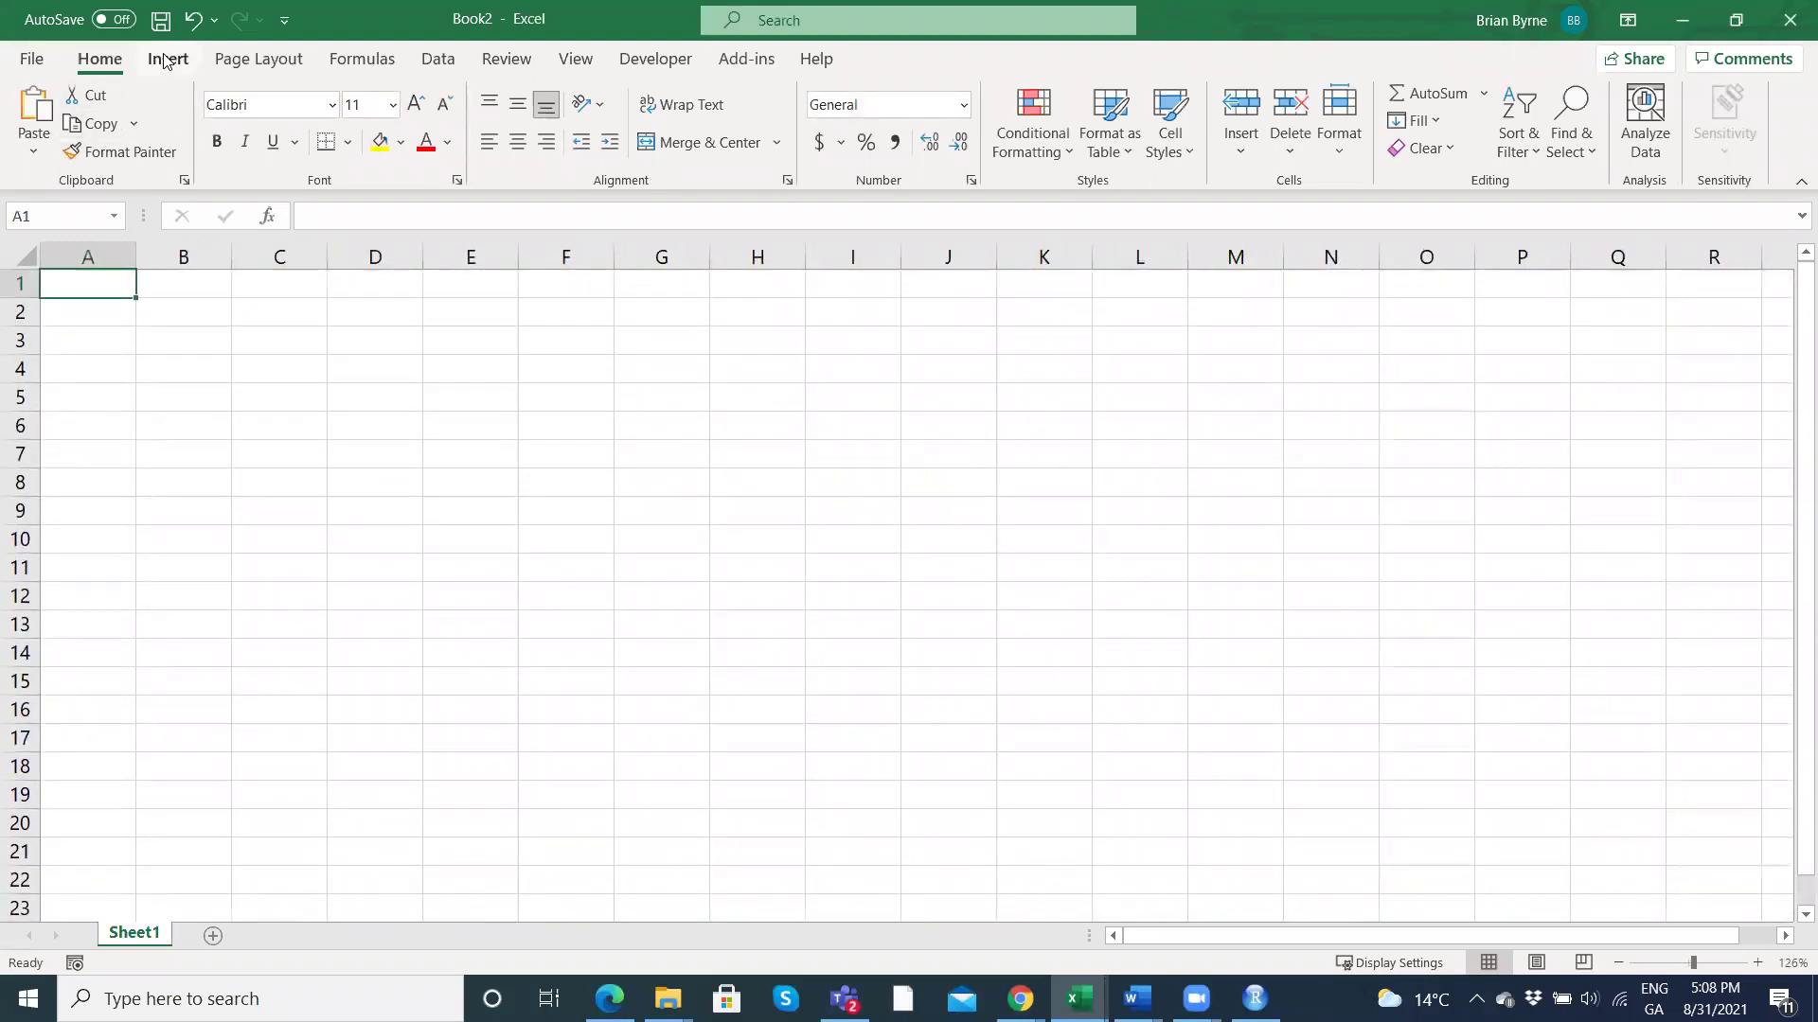
Open the BERT Console and clear the old output from its R shell.
{"action": "left_click", "coordinate": [753, 59]}
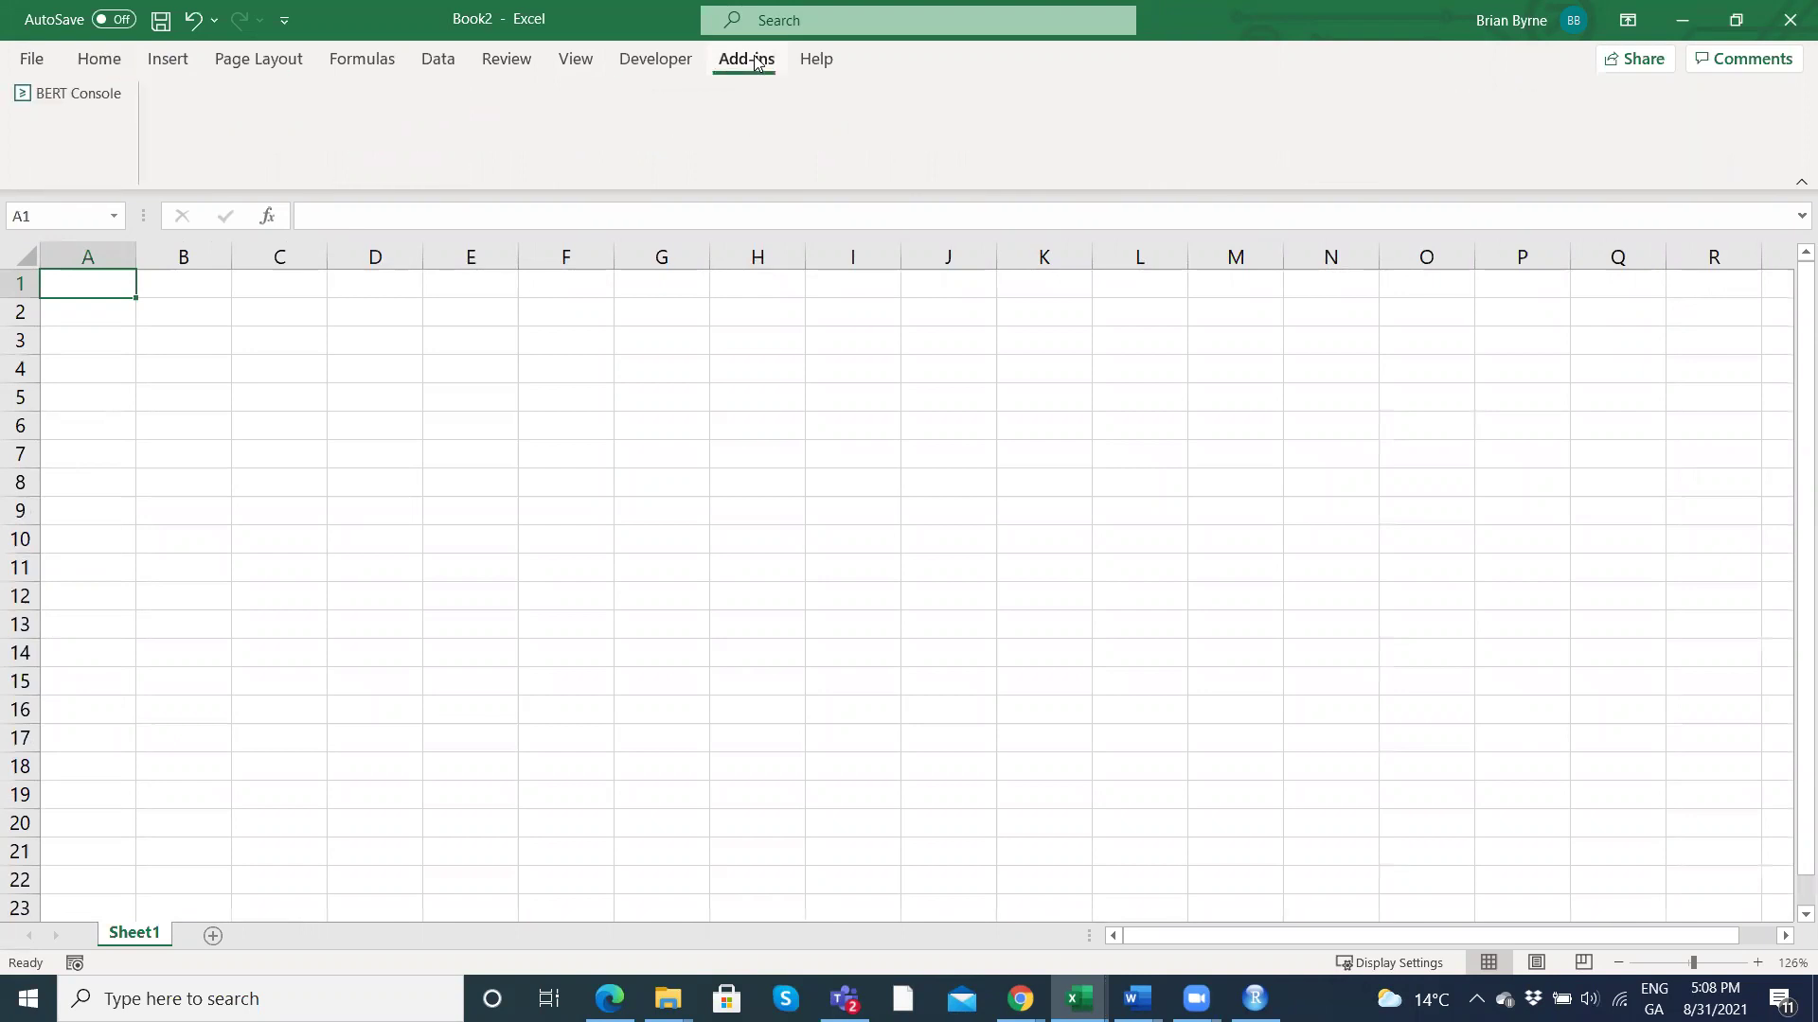
{"action": "left_click", "coordinate": [84, 95]}
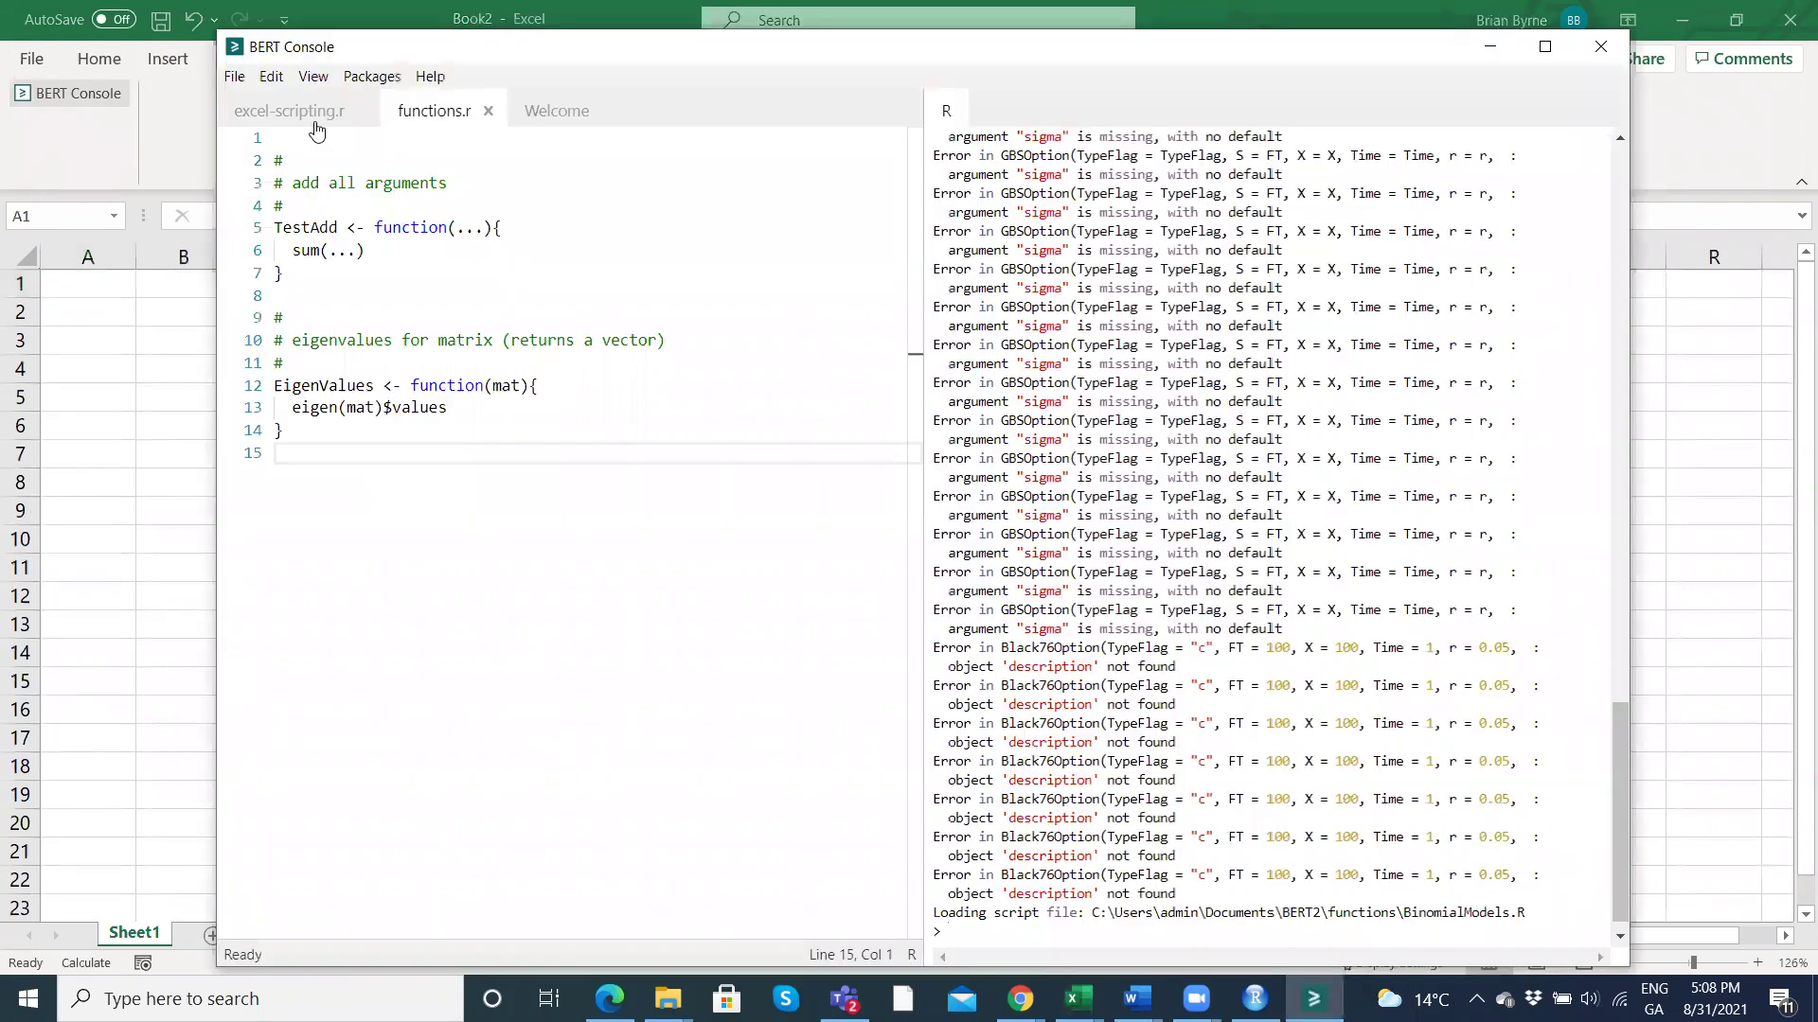
{"action": "left_click", "coordinate": [272, 77]}
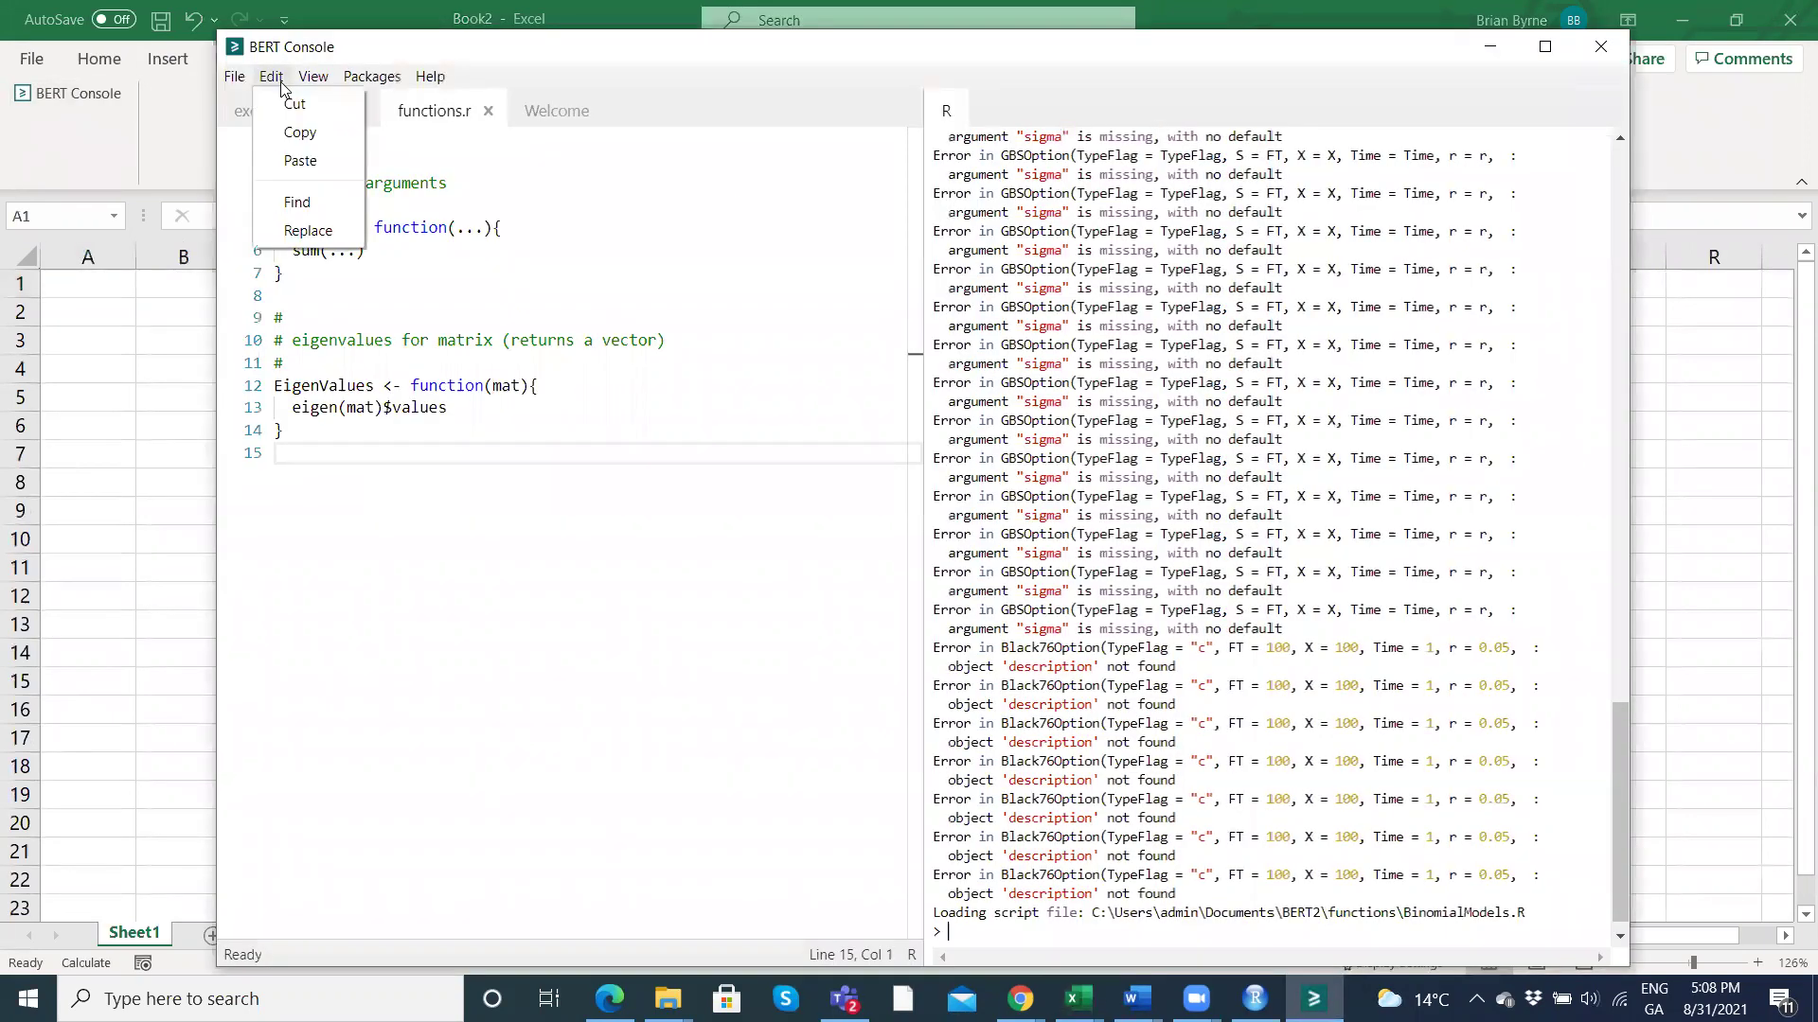
{"action": "left_click", "coordinate": [372, 77]}
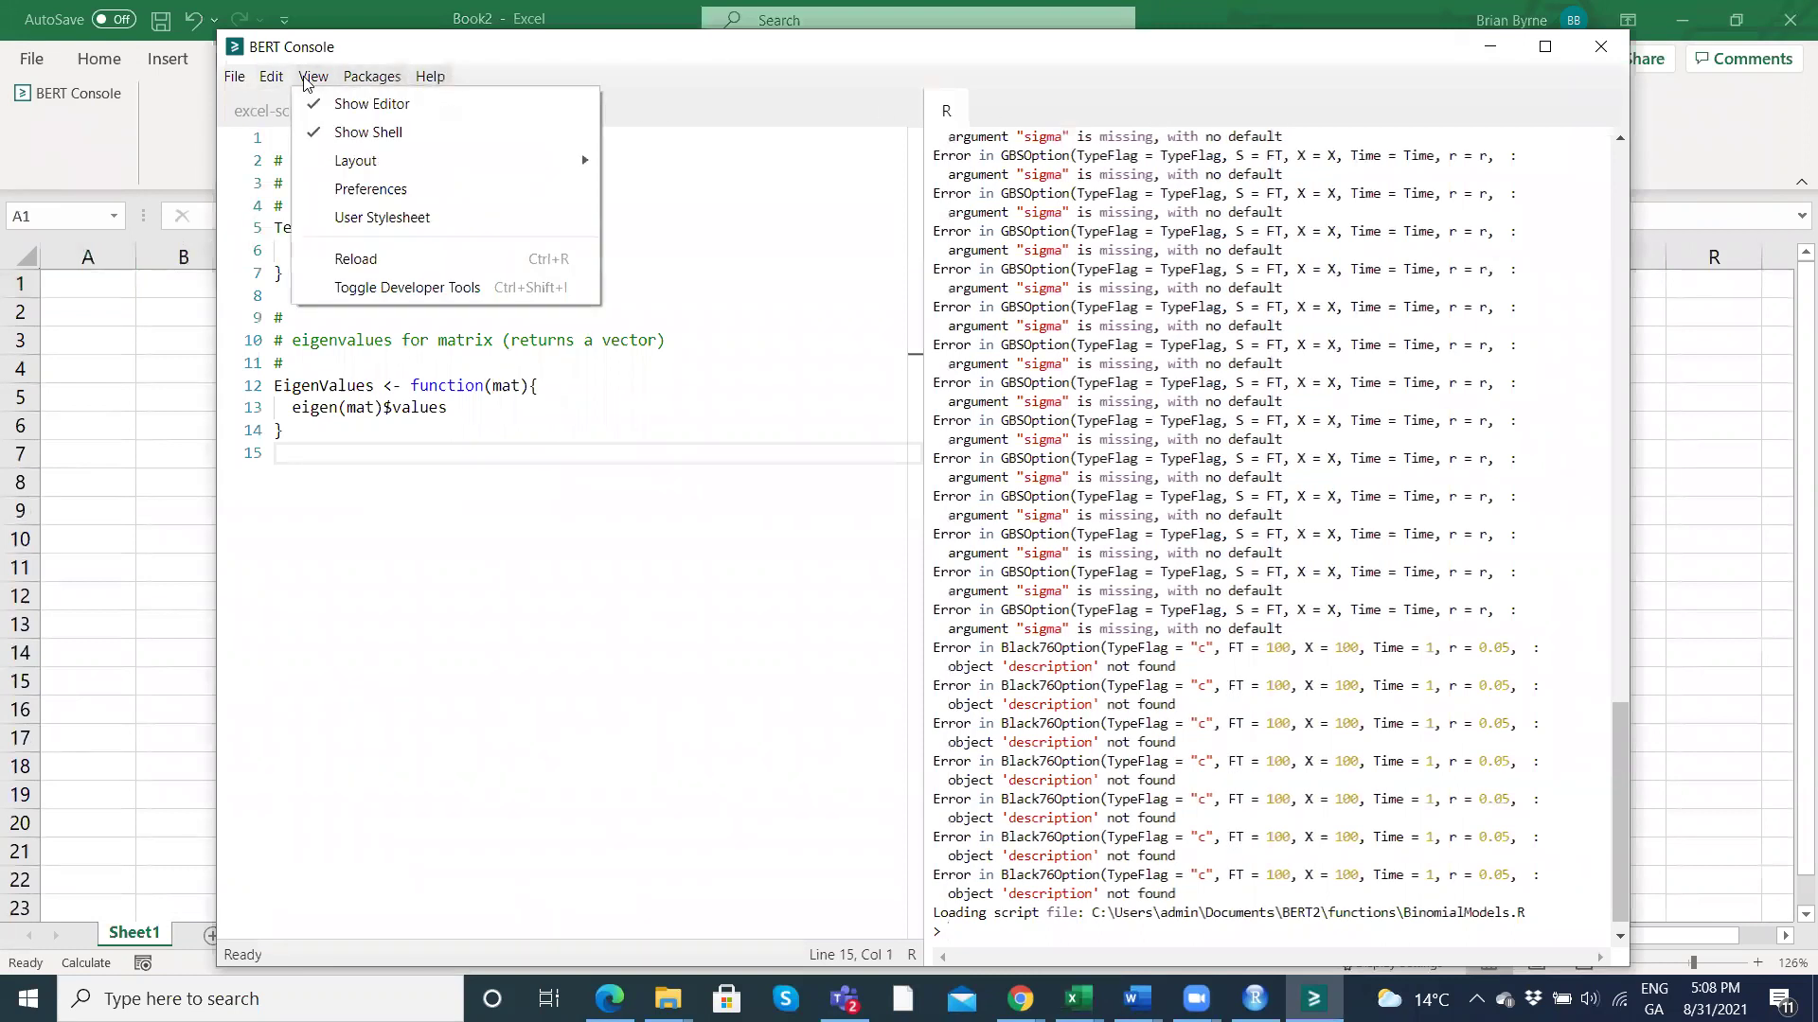
{"action": "mouse_move", "coordinate": [272, 83]}
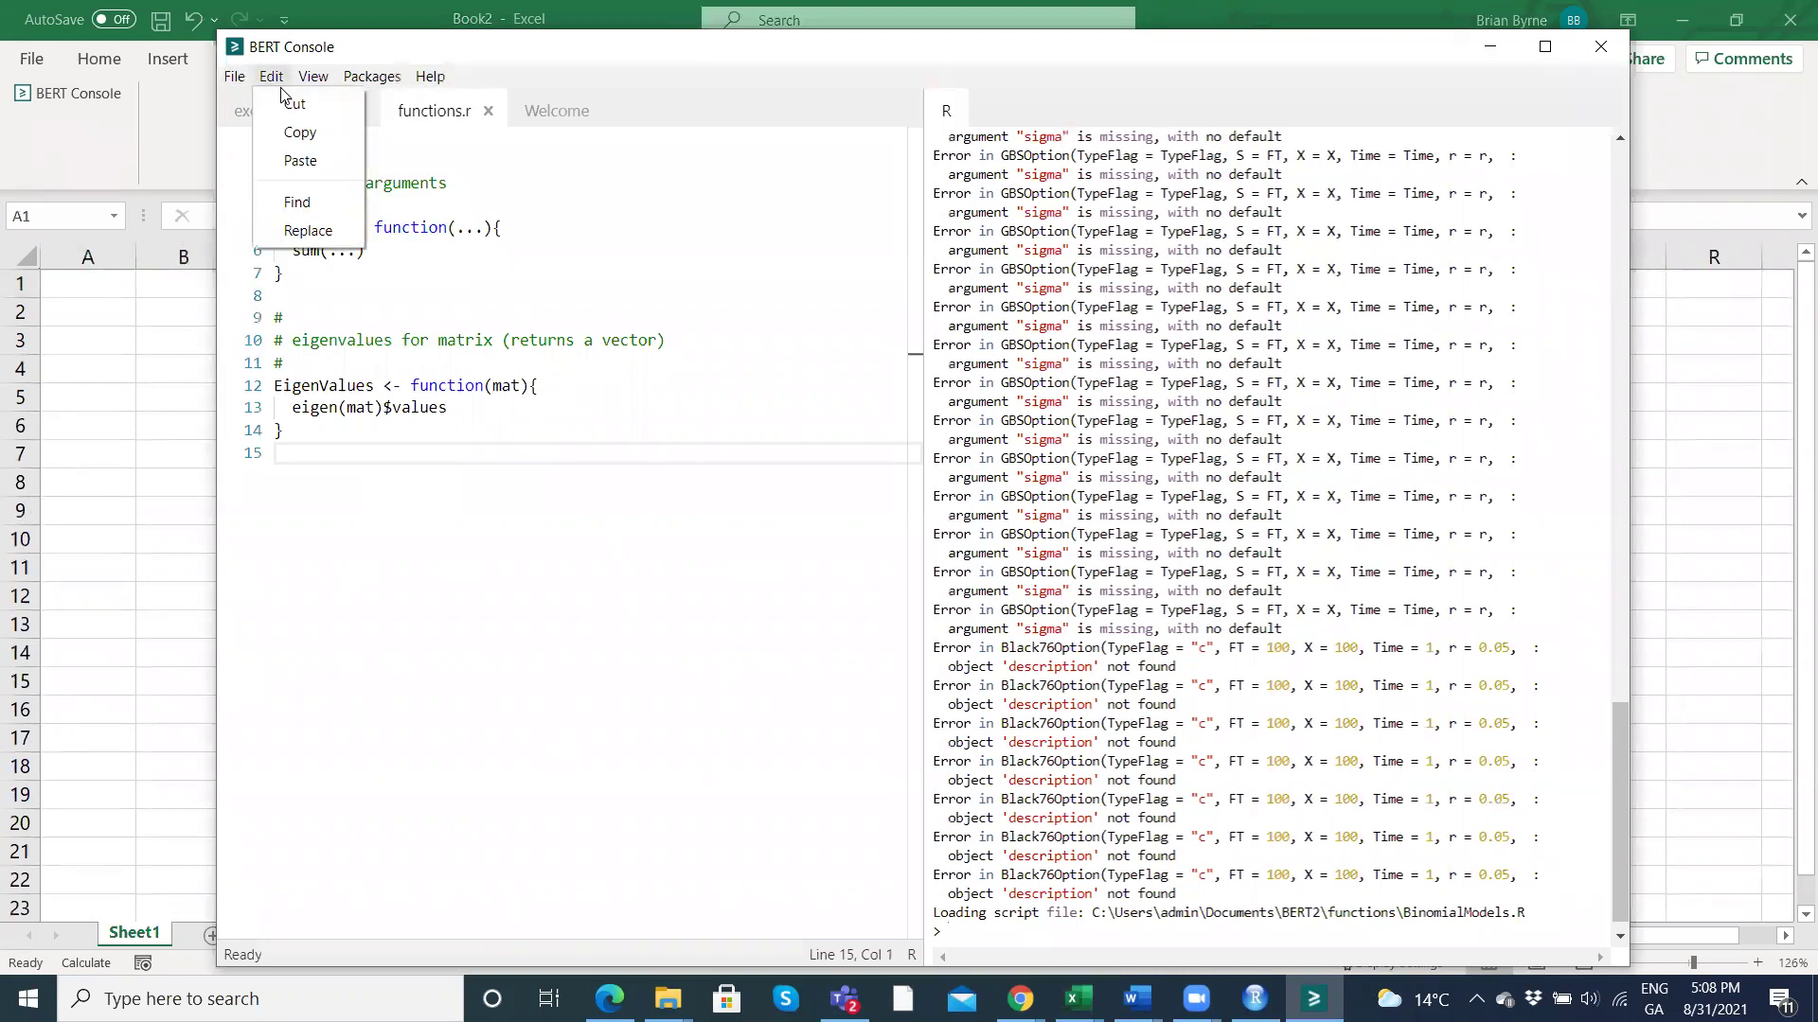
{"action": "mouse_move", "coordinate": [431, 78]}
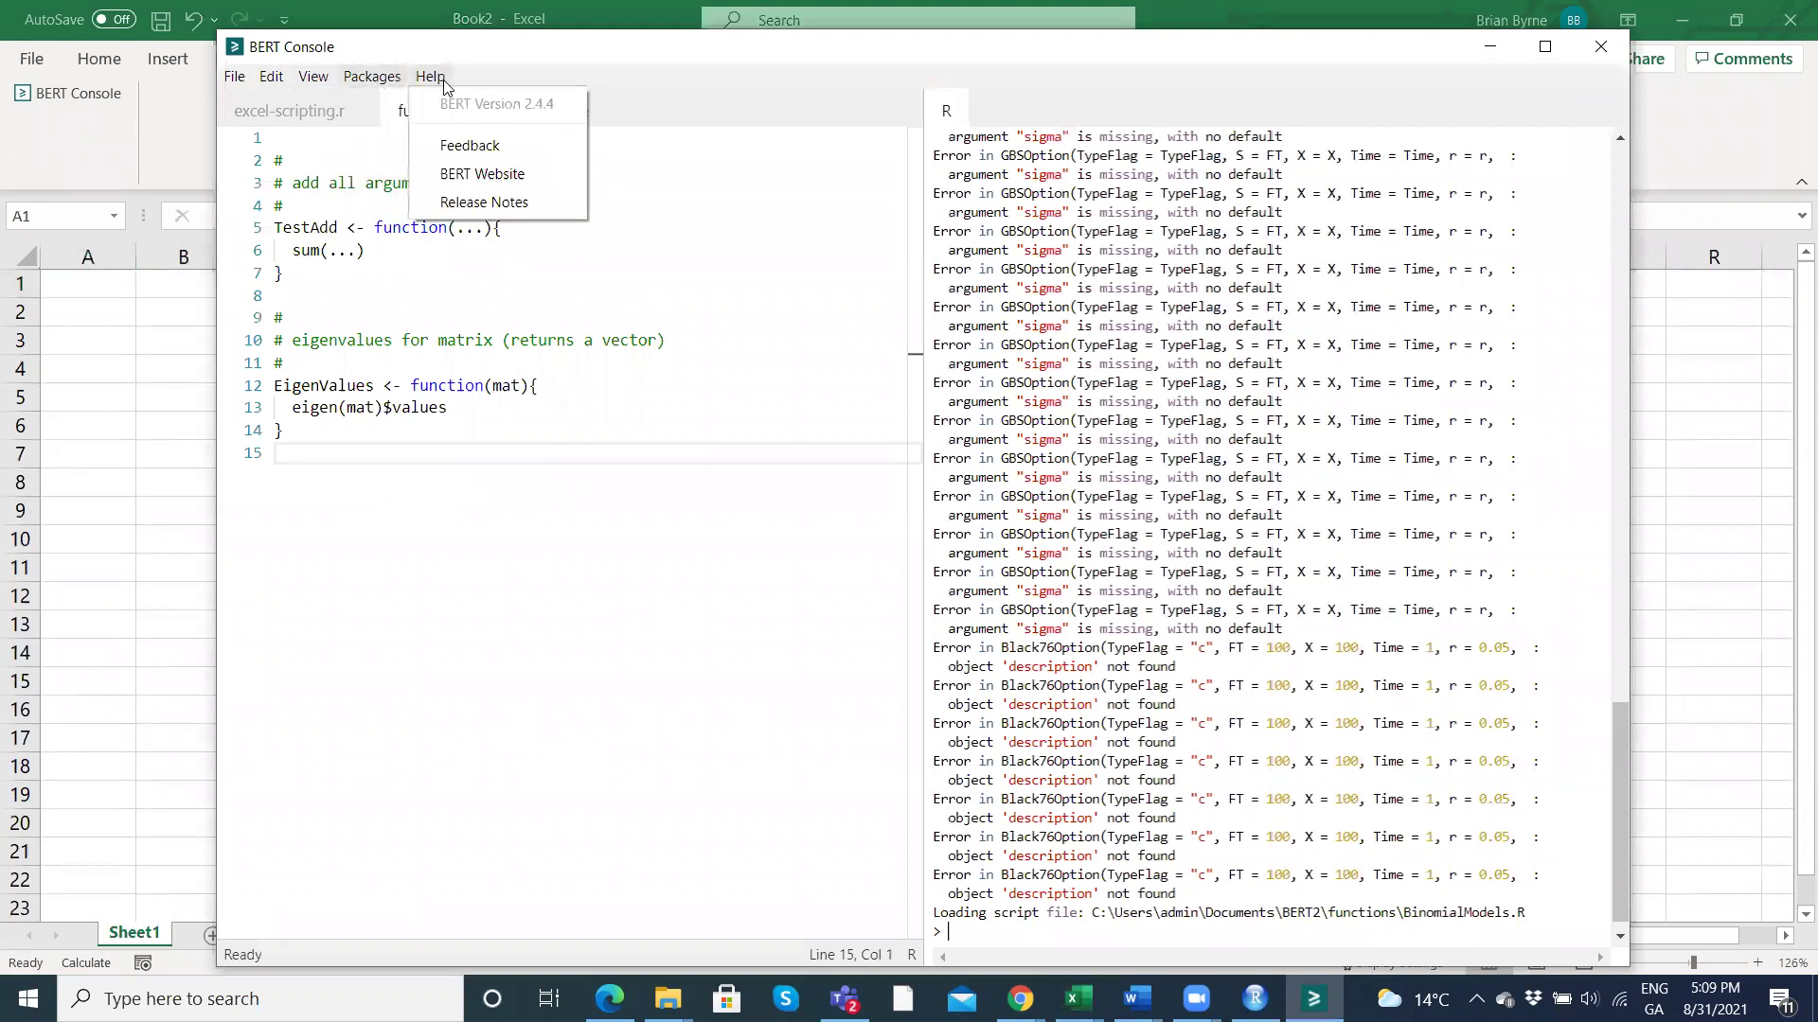
{"action": "left_click", "coordinate": [1203, 459]}
{"action": "right_click", "coordinate": [1203, 459]}
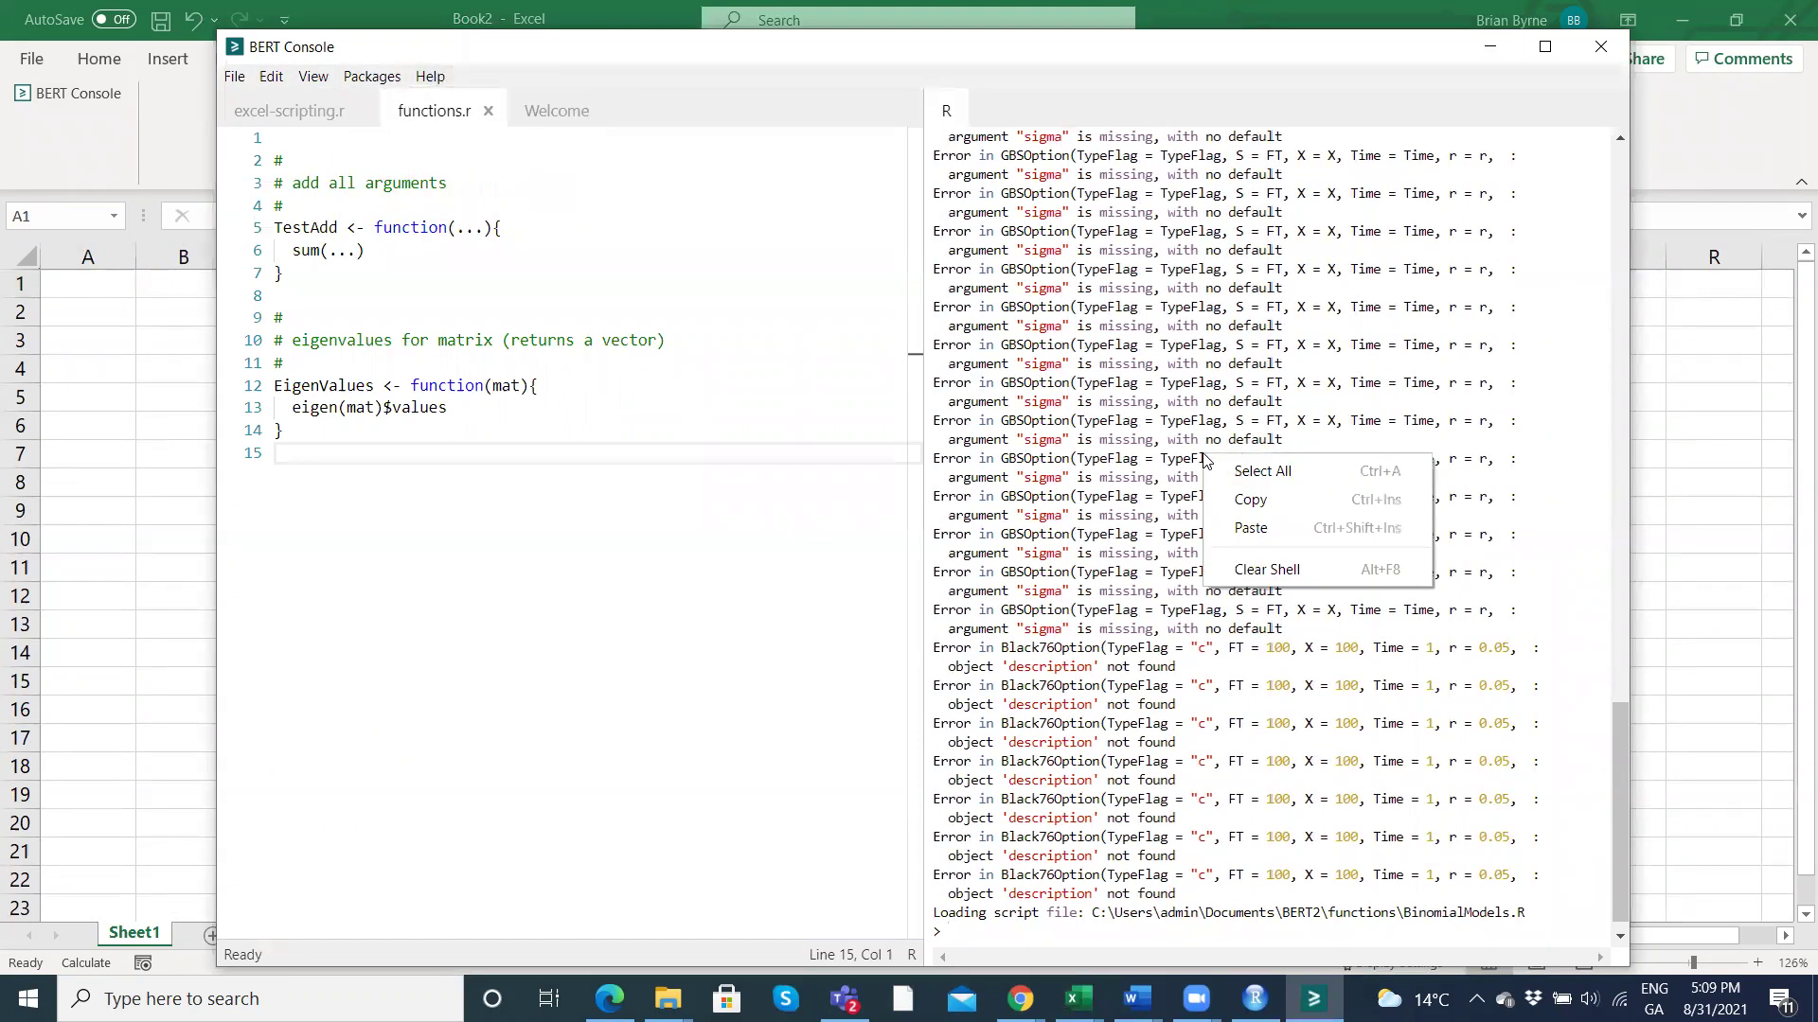
{"action": "left_click", "coordinate": [1255, 569]}
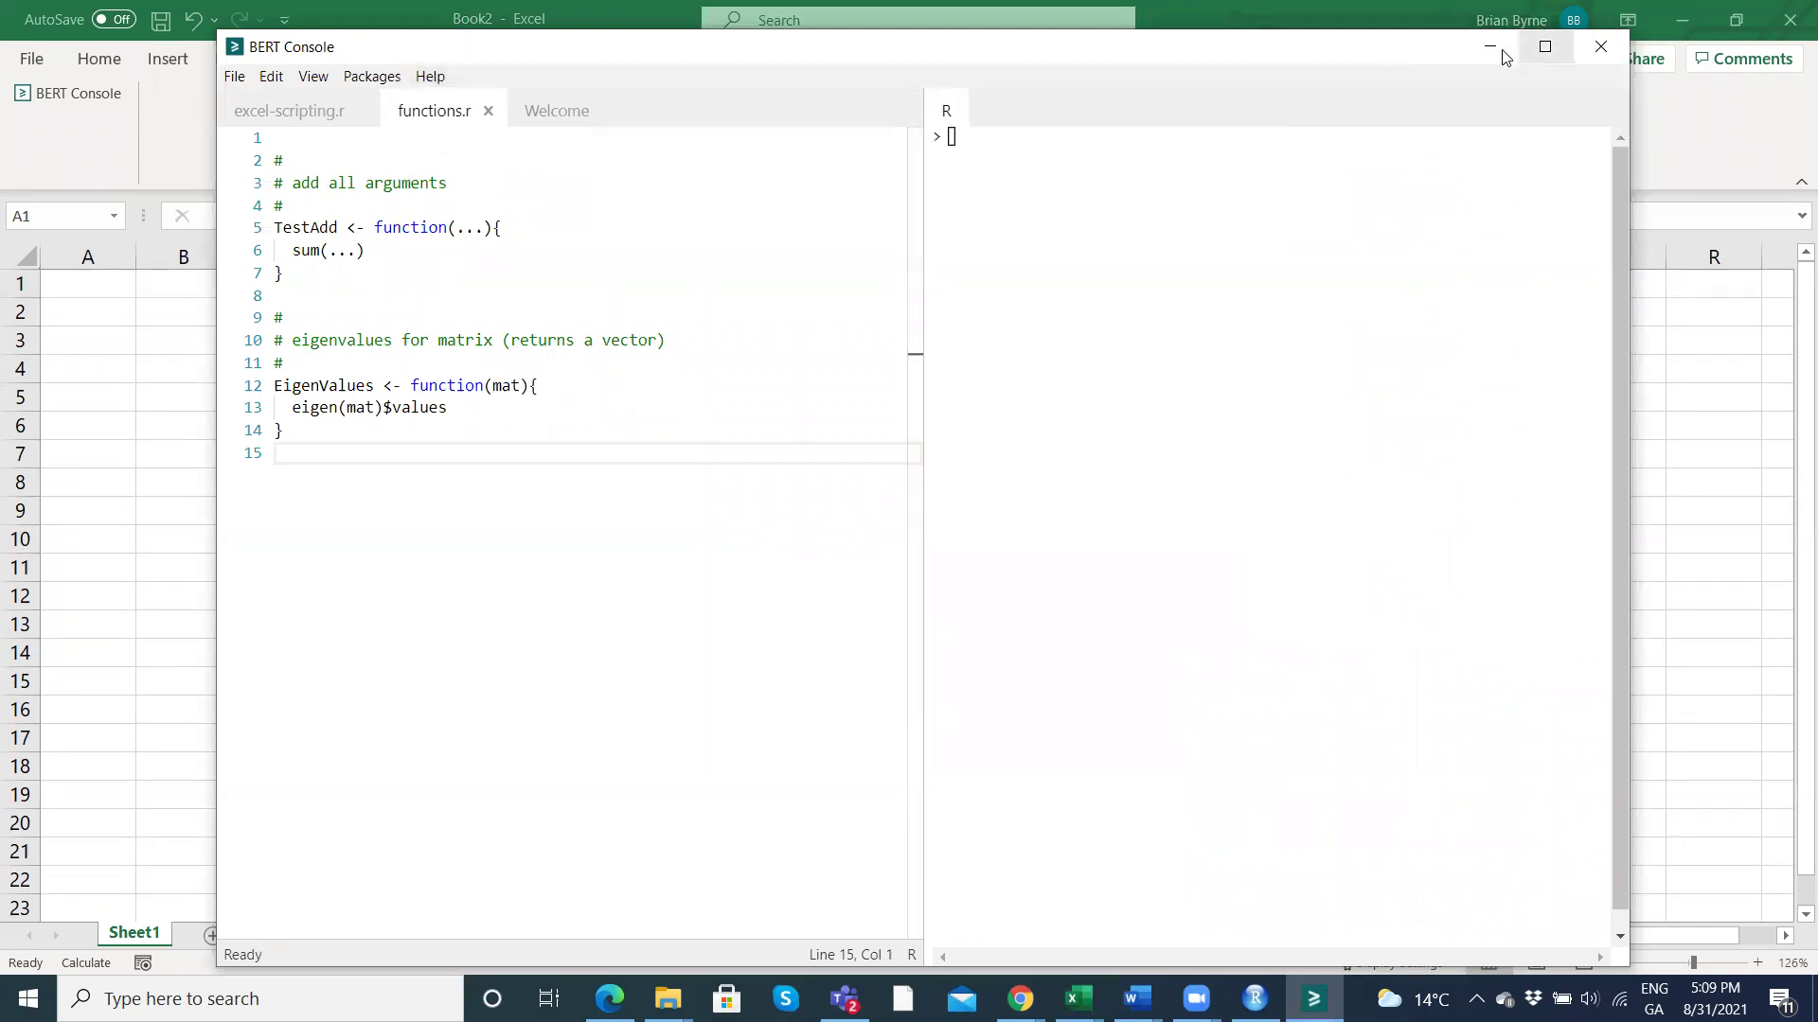
Look through the Welcome page, excel-scripting.r and functions.r in the BERT Console, and minimize the console.
{"action": "left_click", "coordinate": [566, 118]}
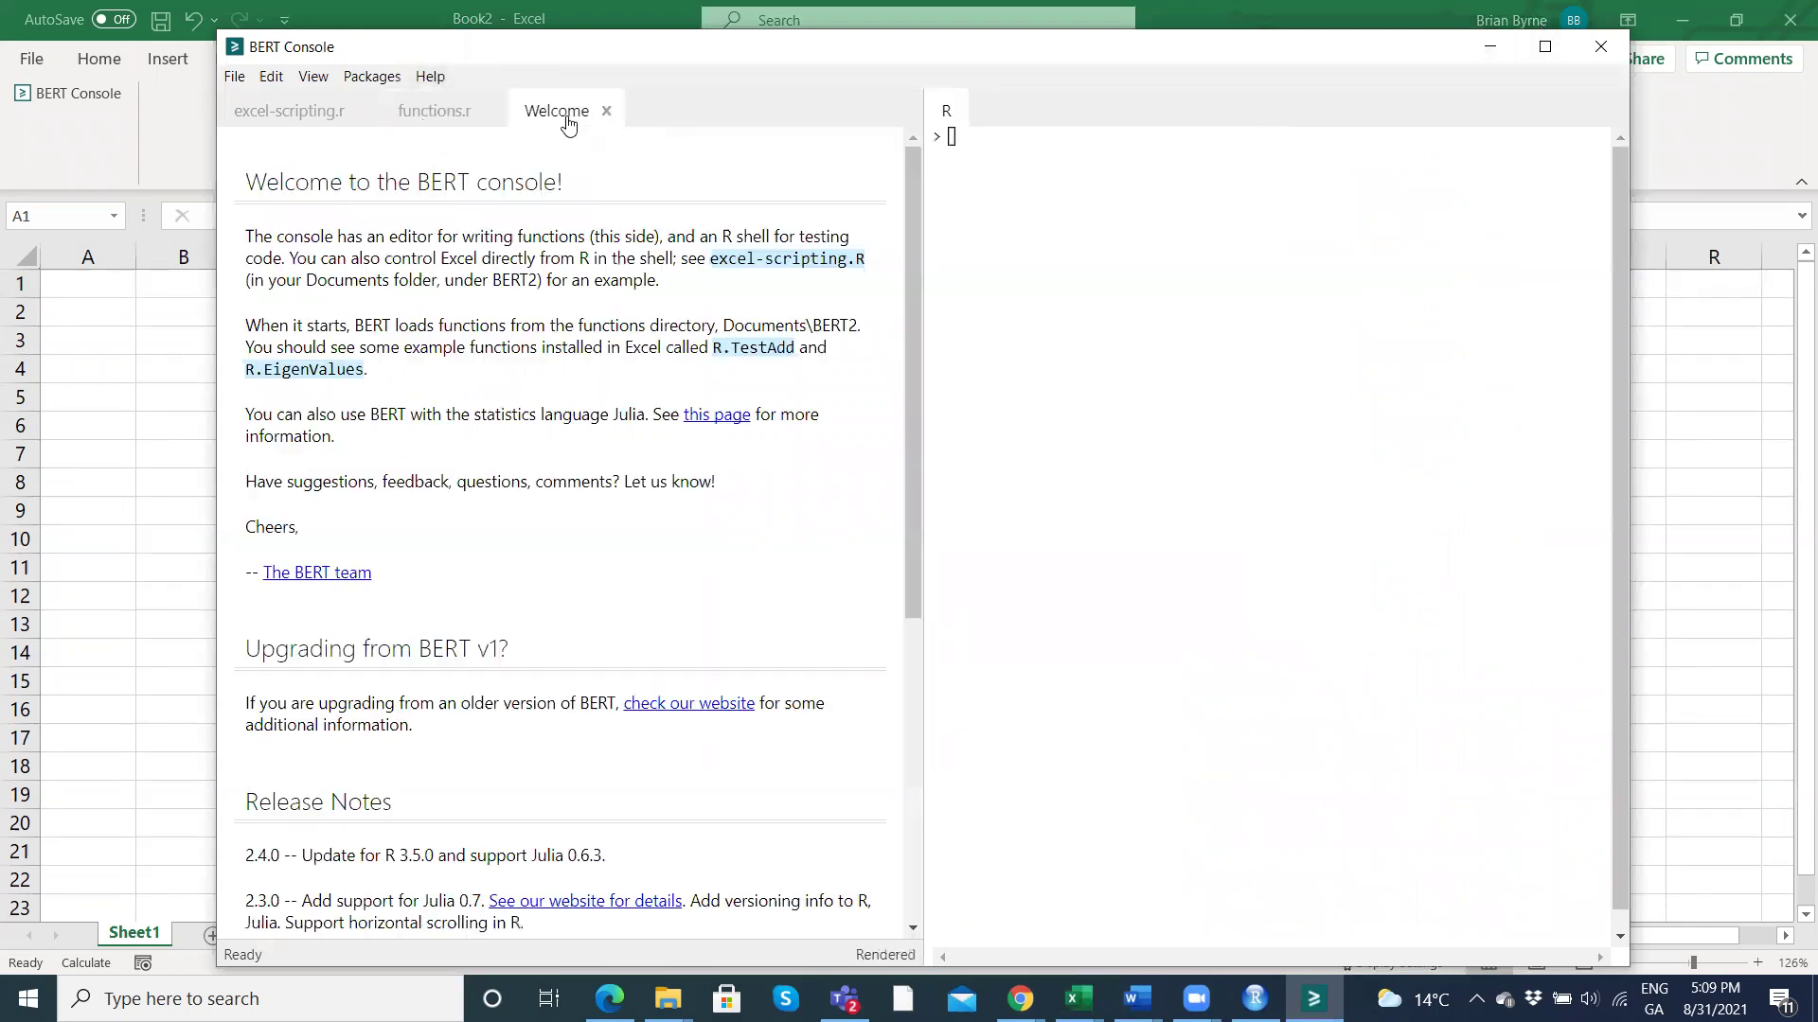
{"action": "left_click", "coordinate": [290, 112]}
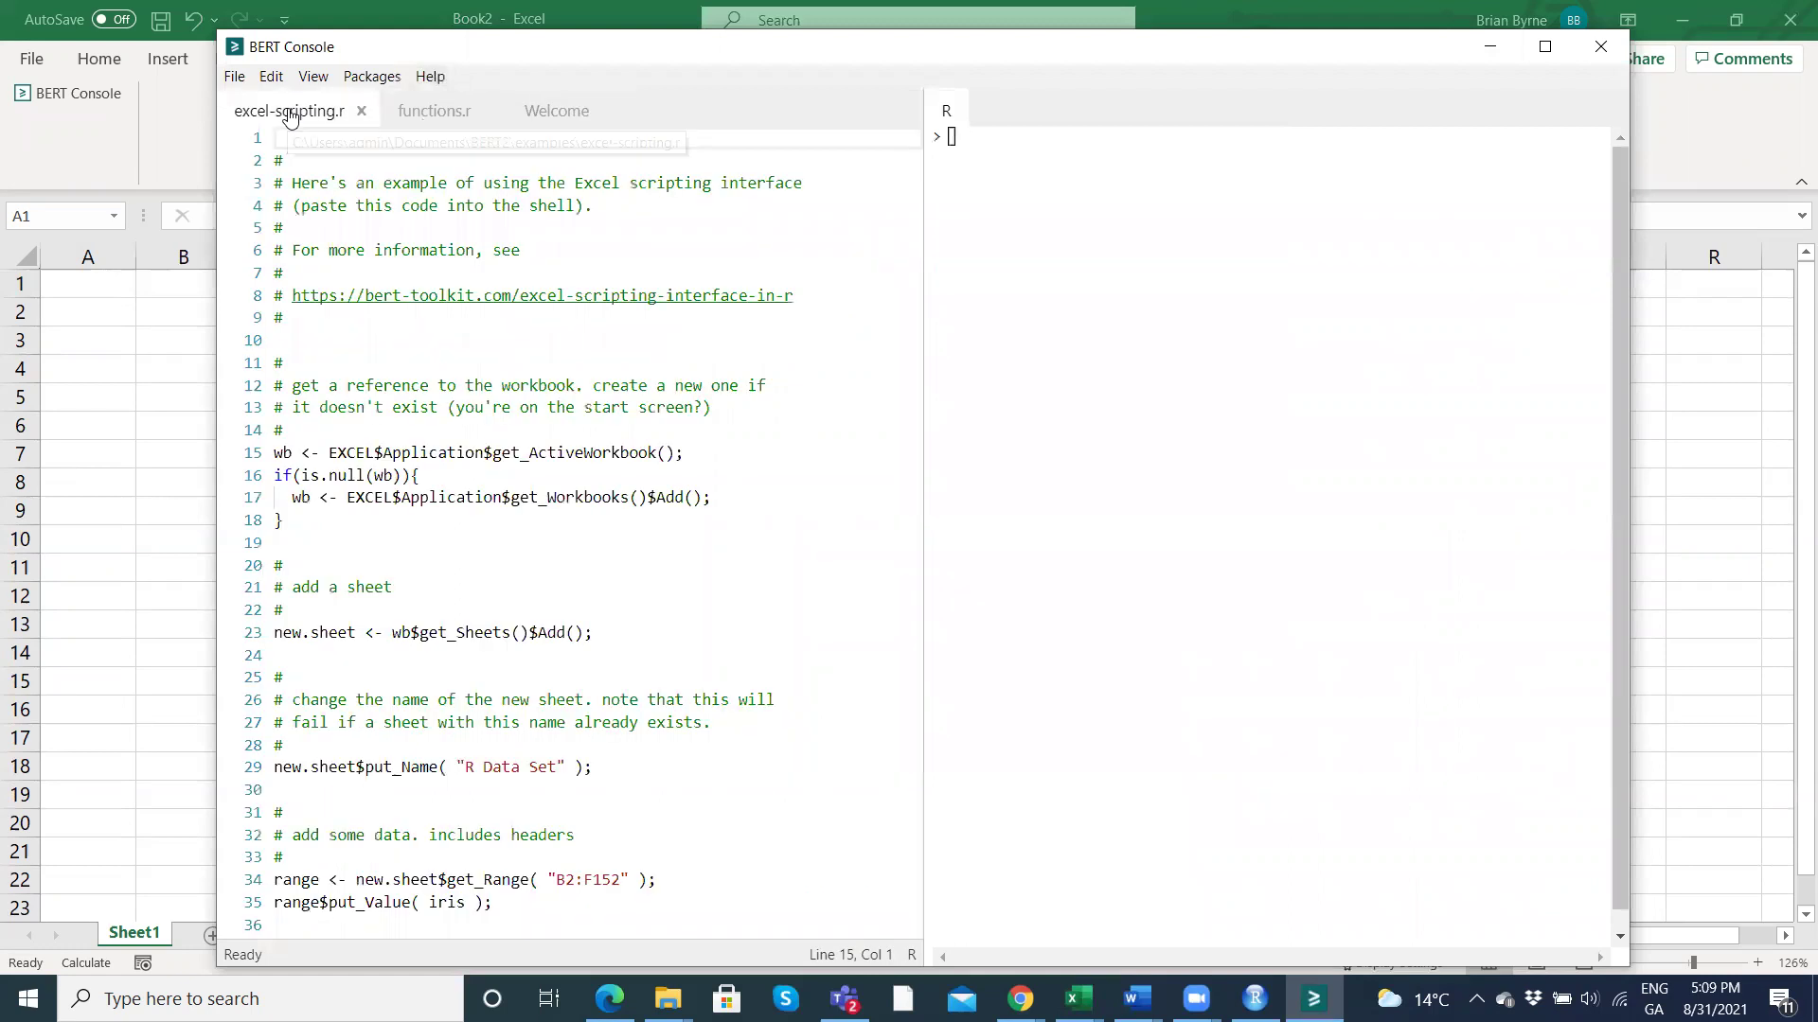
{"action": "left_click", "coordinate": [428, 118]}
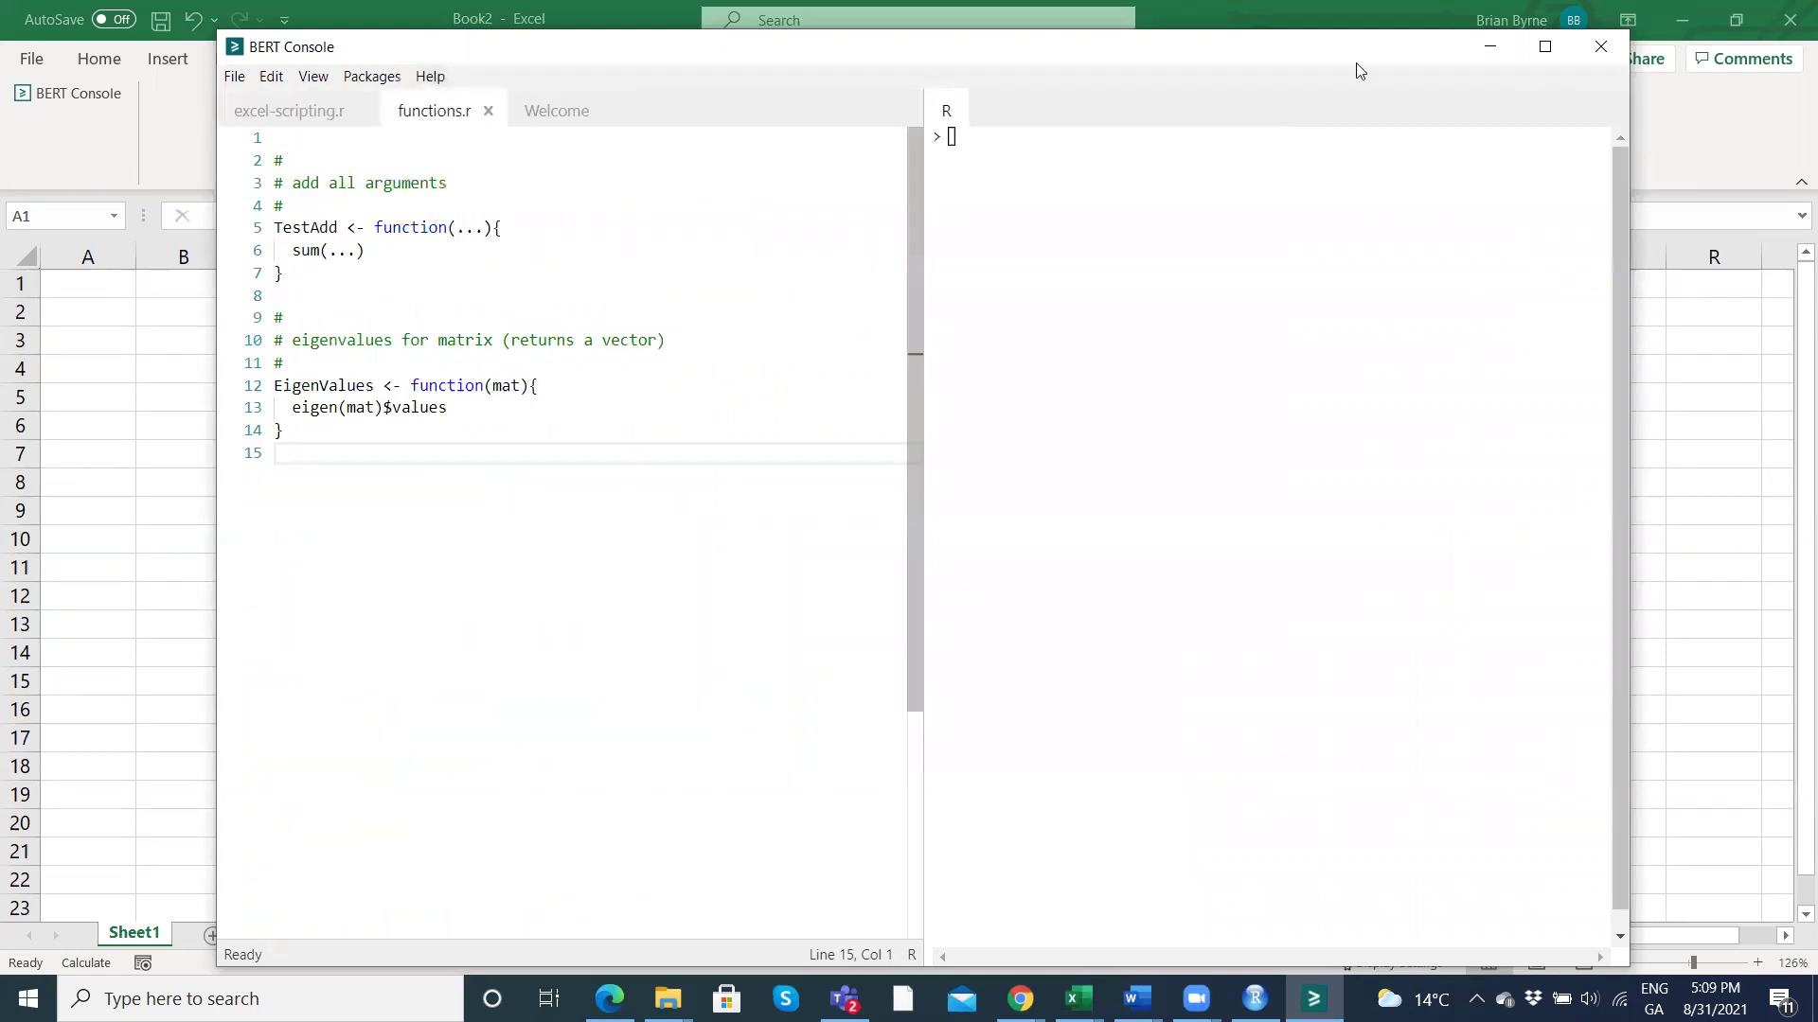
{"action": "left_click", "coordinate": [1492, 51]}
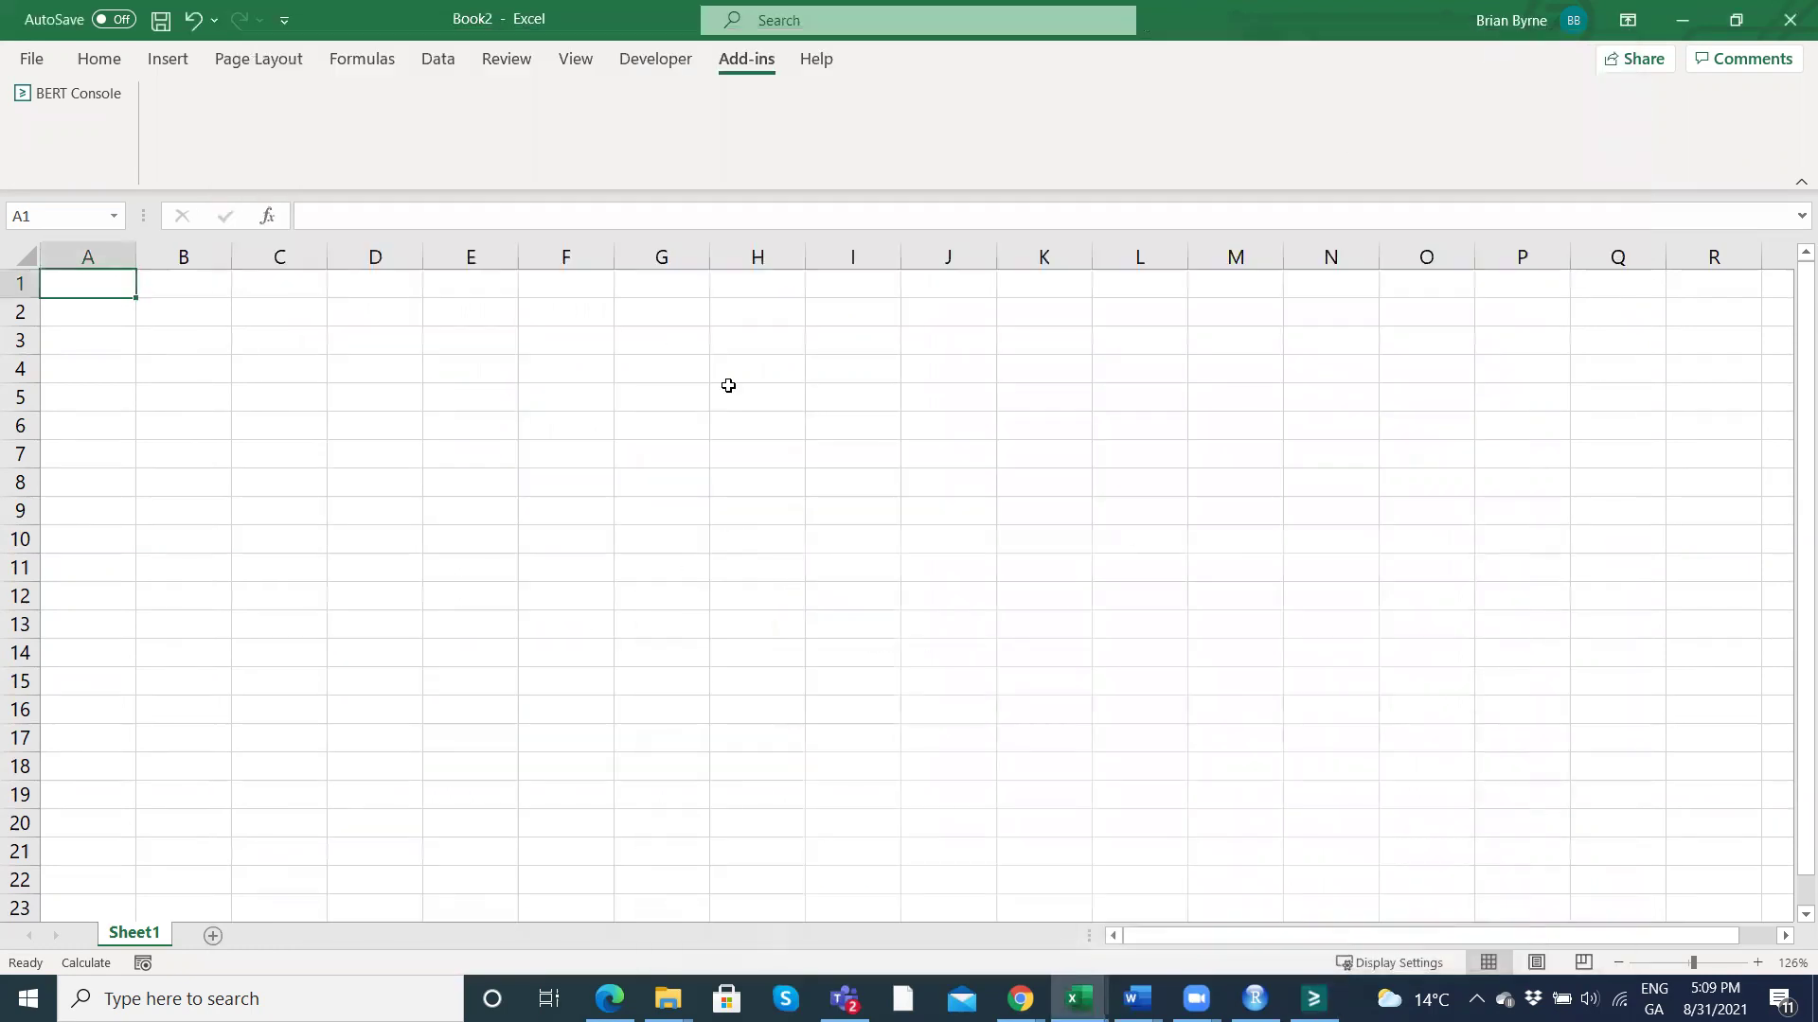
Start an R.CRRBinomialTreeOption formula in cell D3, picking it from the suggested R functions, and bring up its function arguments.
{"action": "left_click", "coordinate": [379, 339]}
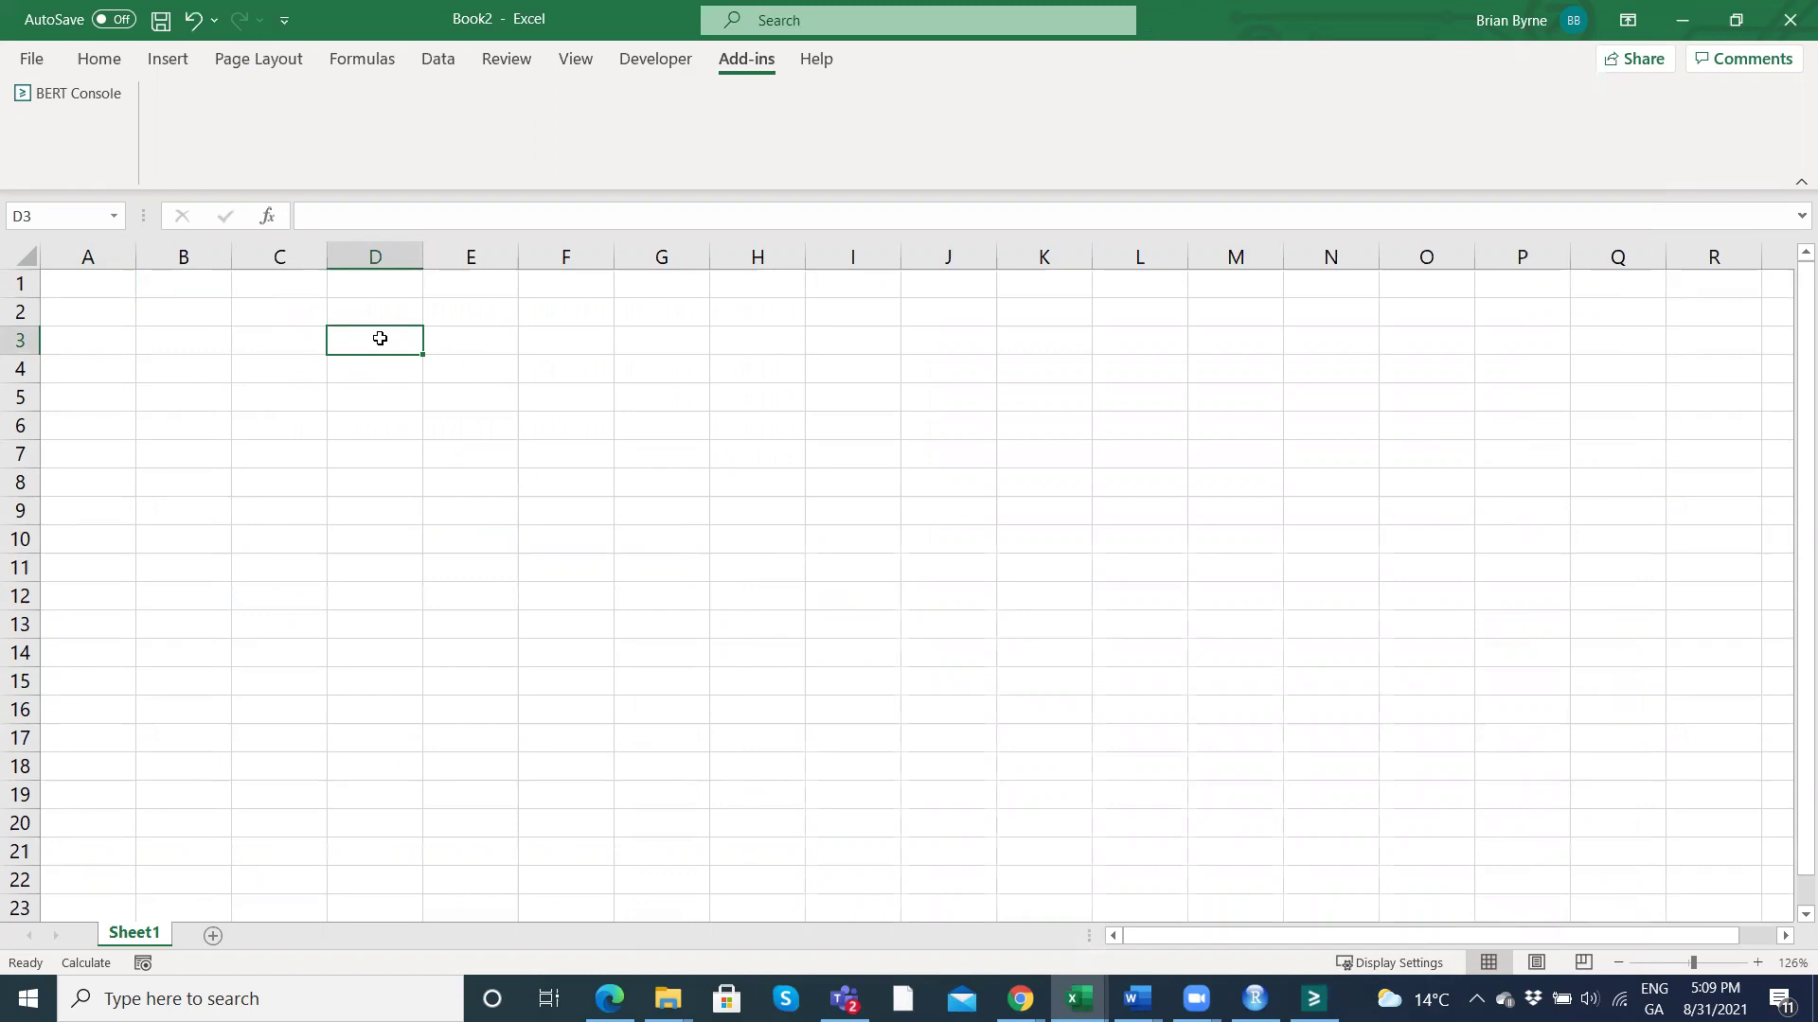
{"action": "type", "text": "="}
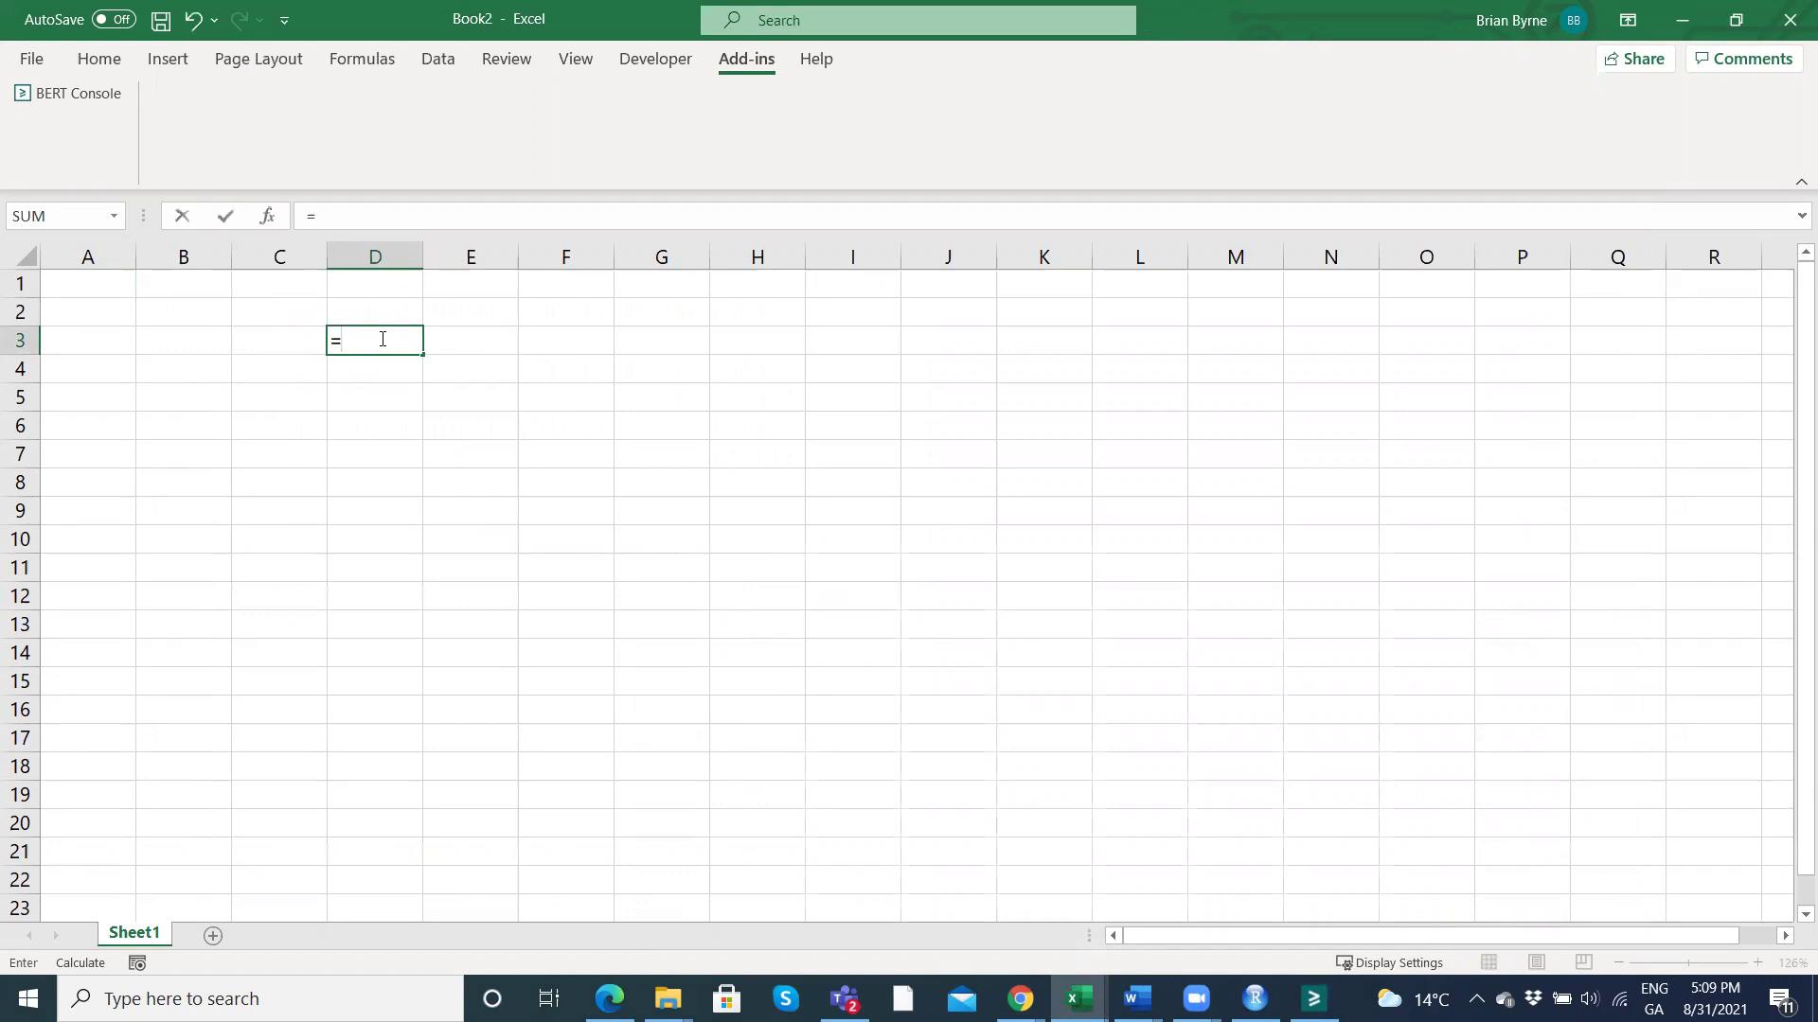
{"action": "type", "text": "r"}
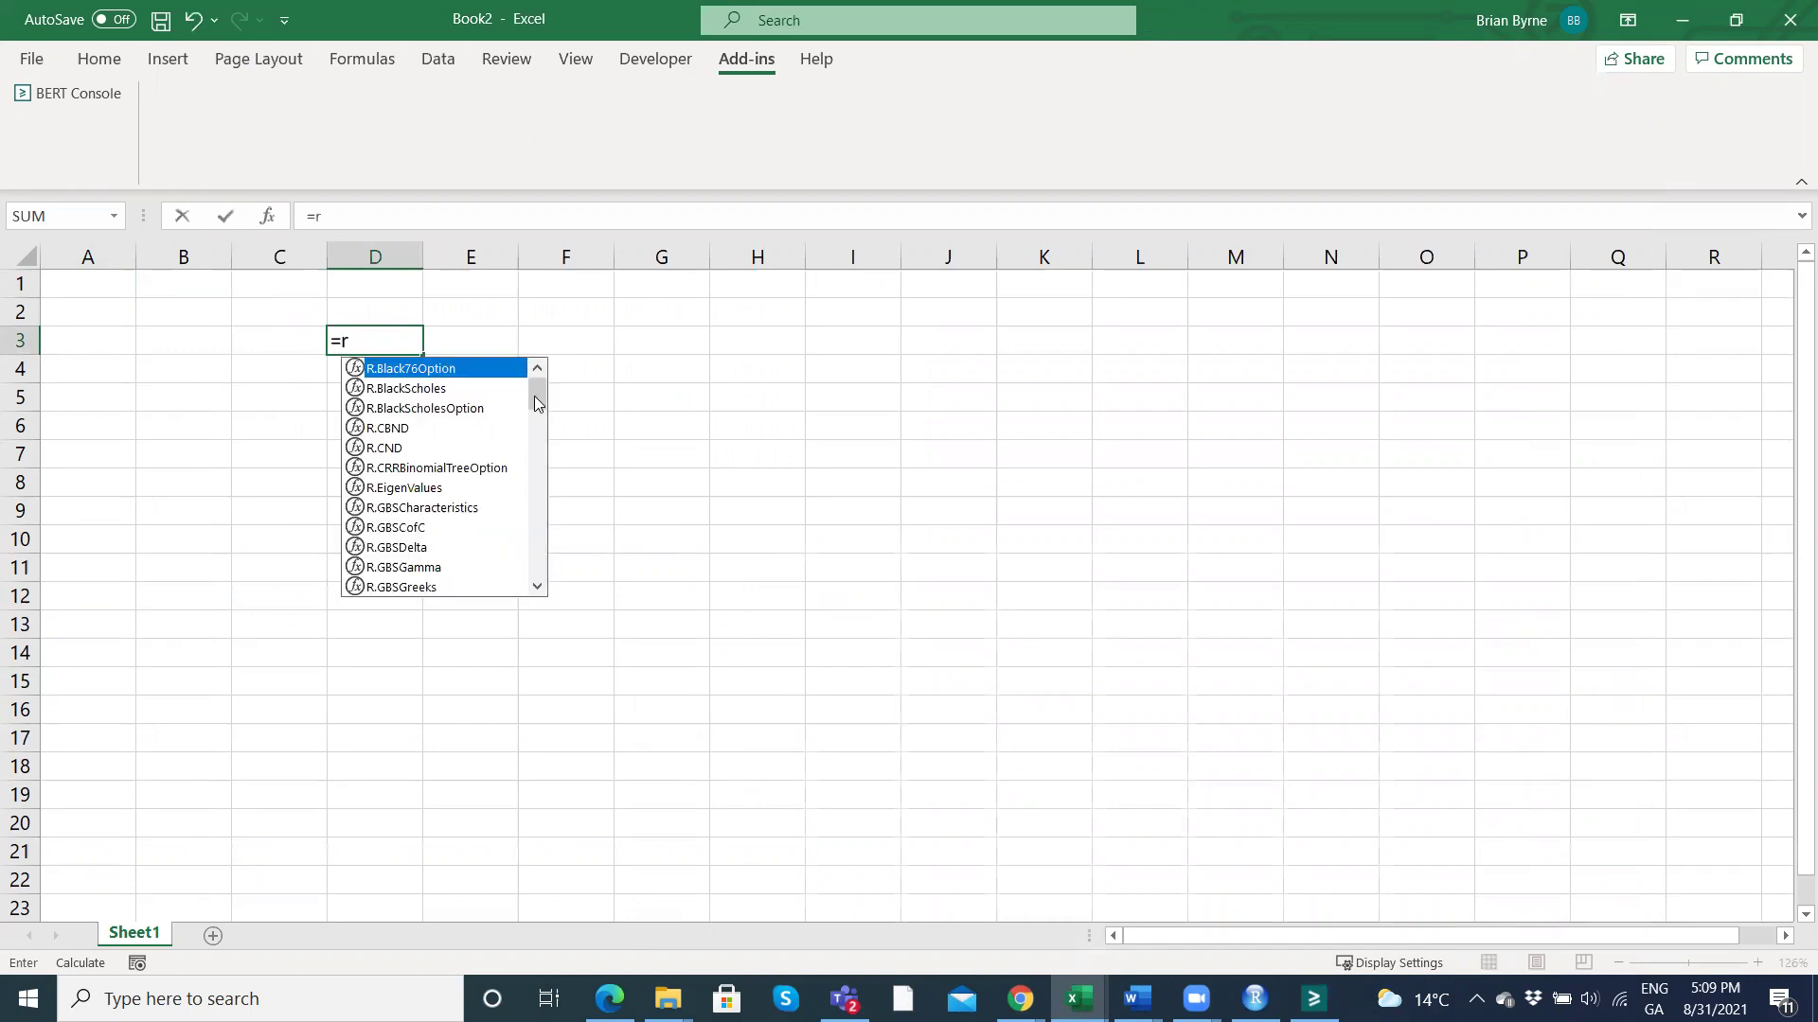
{"action": "left_click_drag", "start_coordinate": [539, 400], "coordinate": [530, 462]}
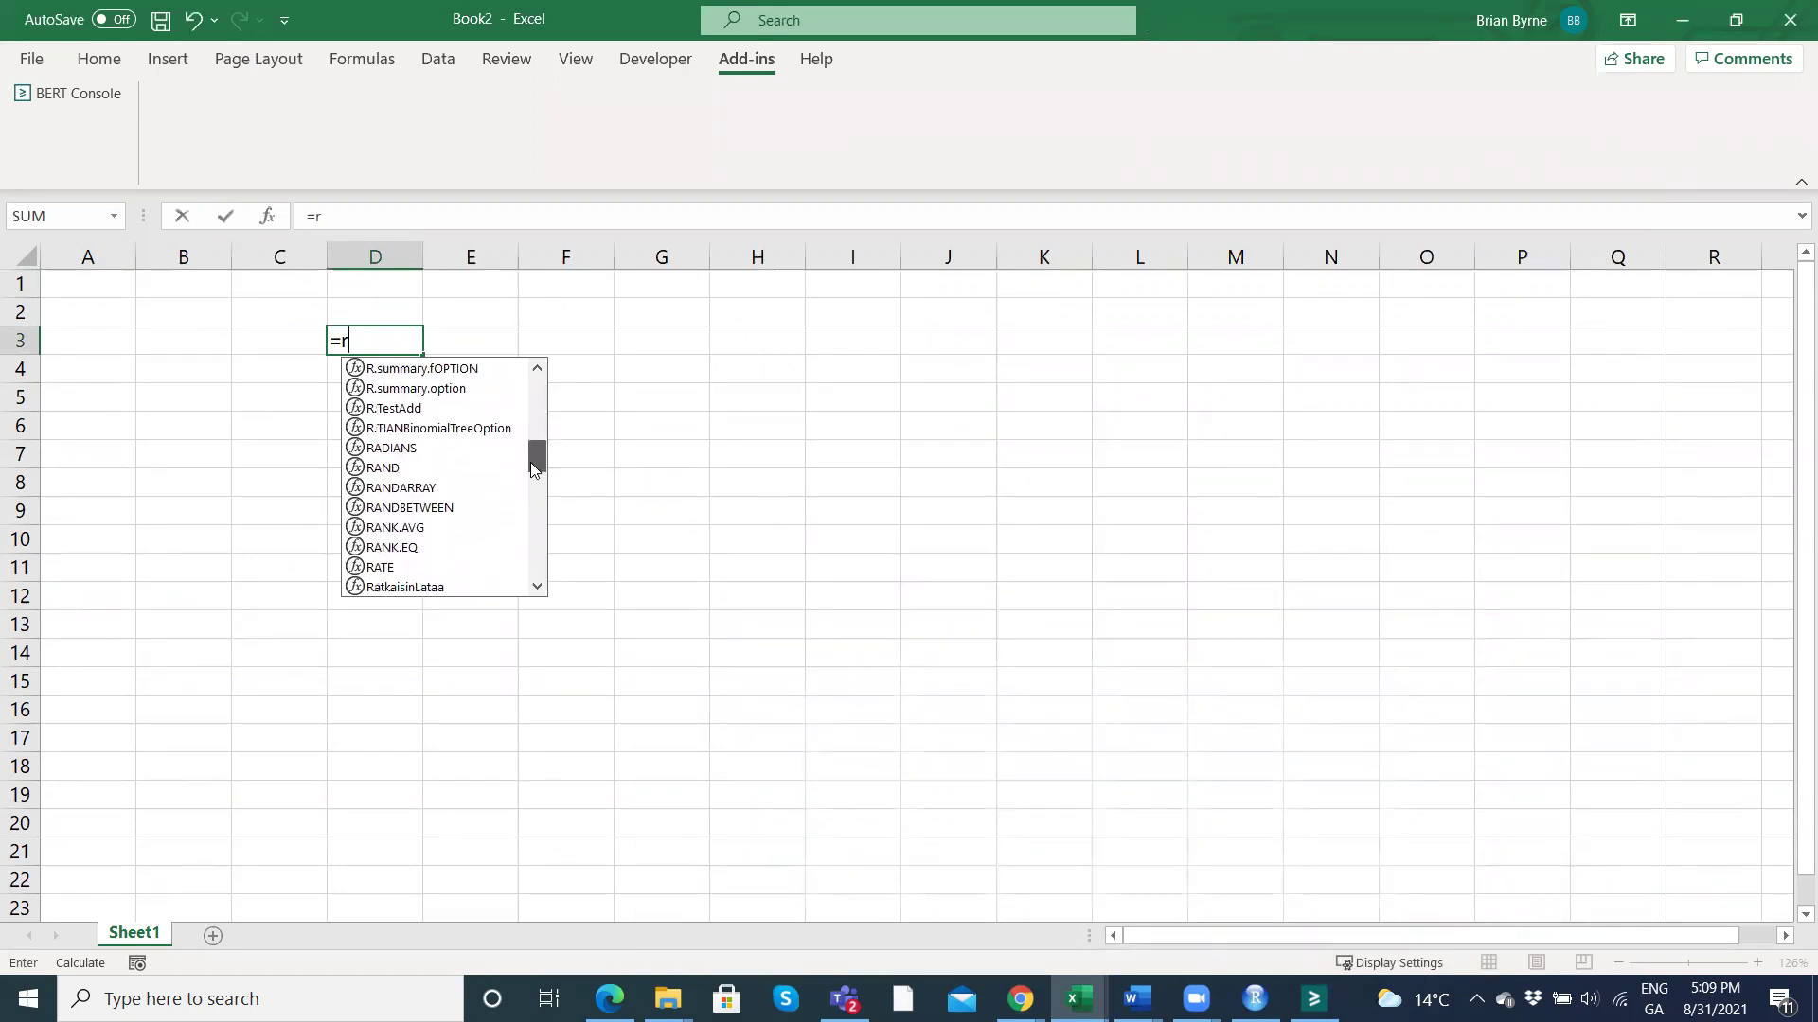
{"action": "type", "text": "."}
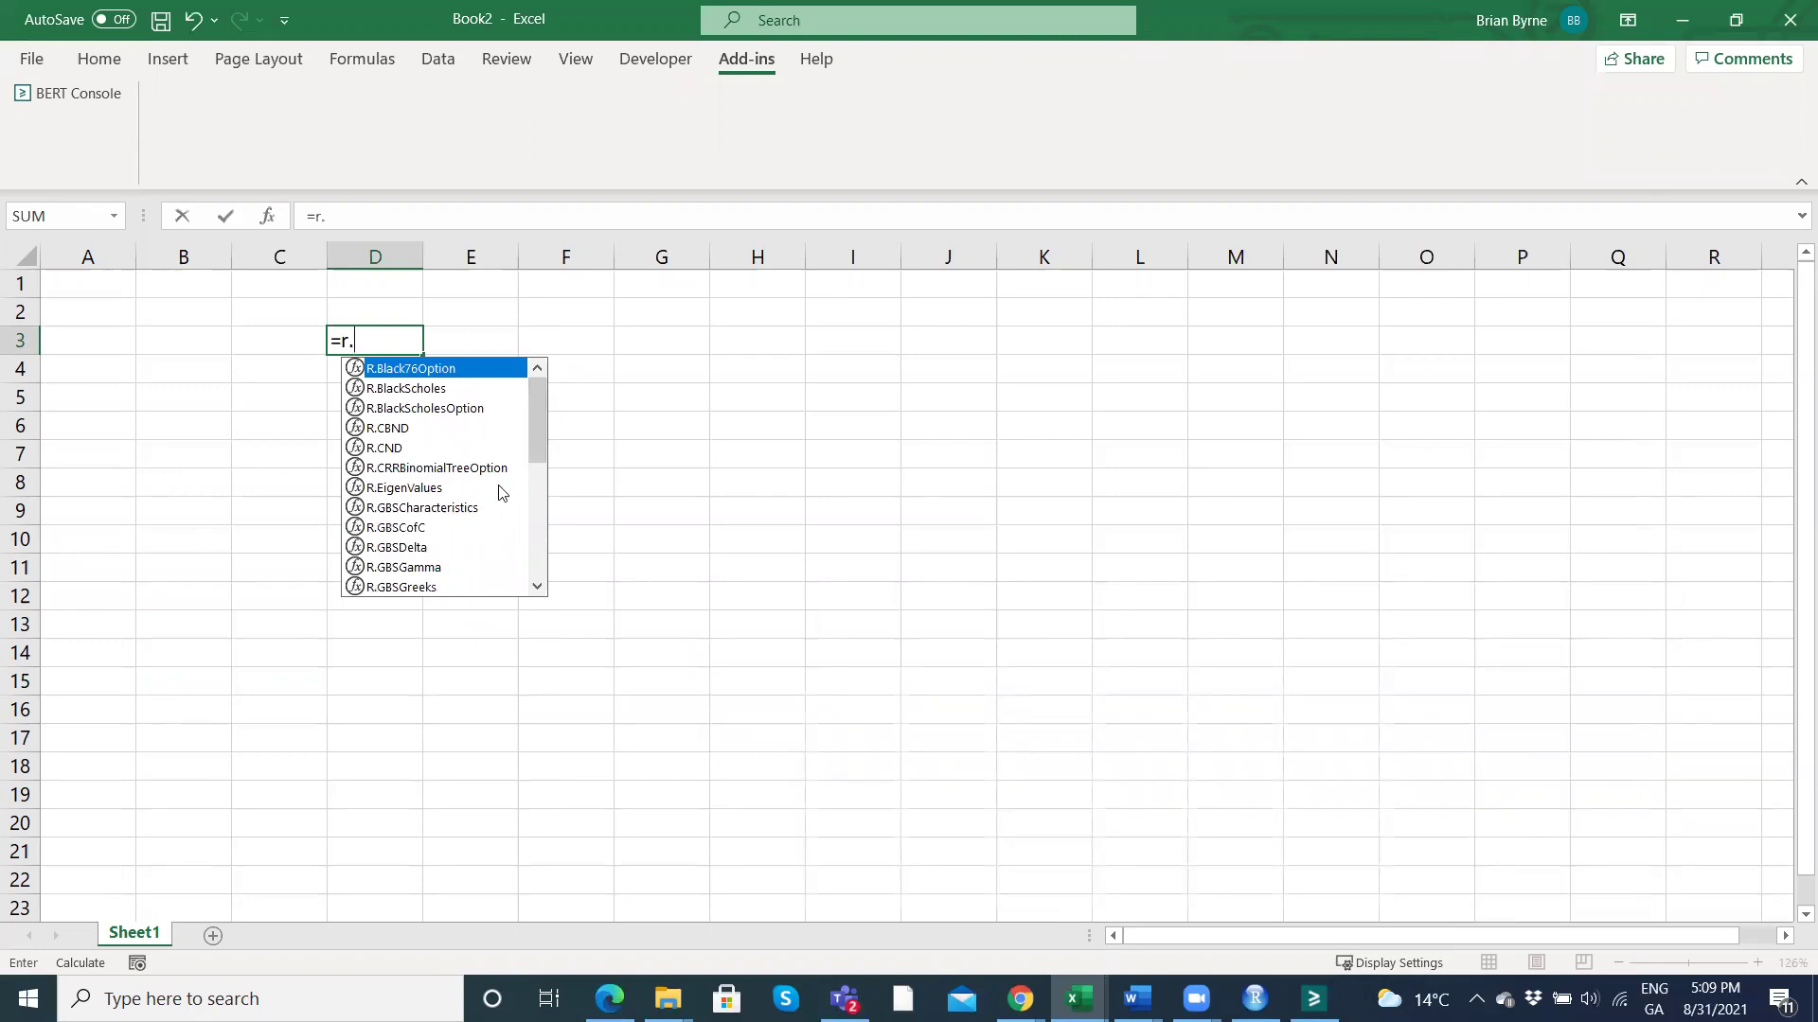
{"action": "left_click_drag", "start_coordinate": [534, 437], "coordinate": [532, 467]}
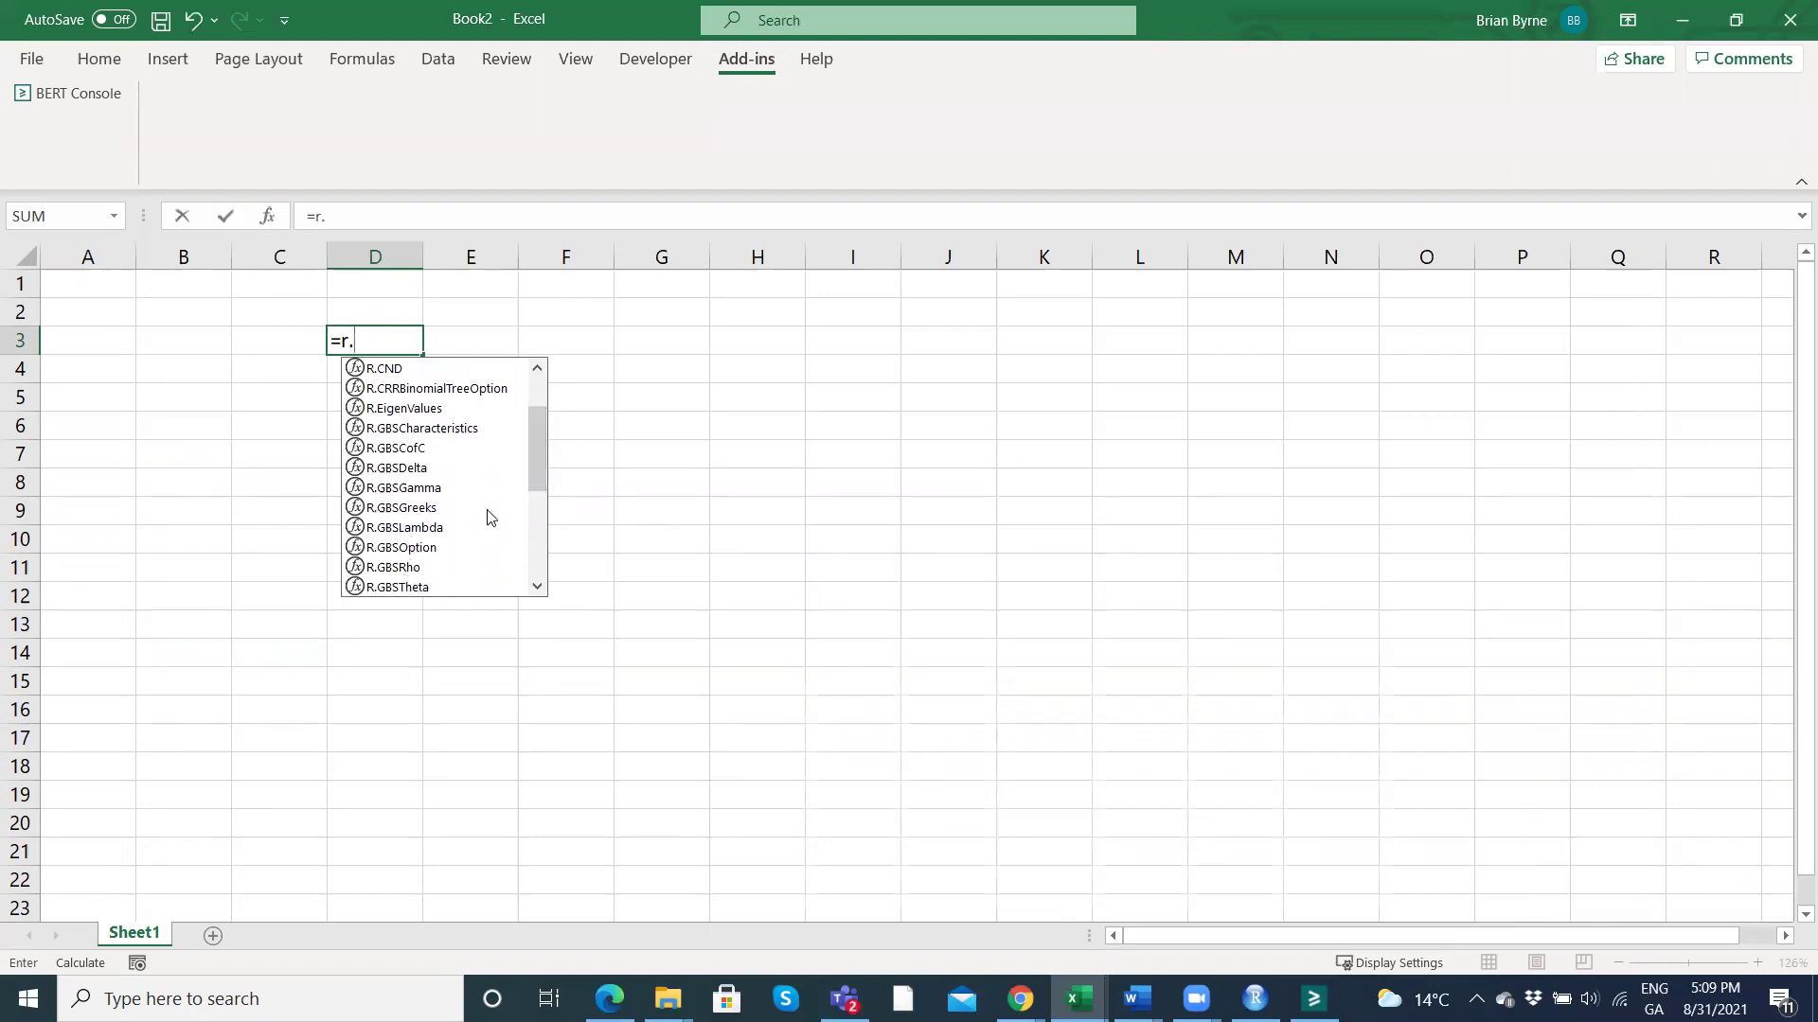
{"action": "mouse_move", "coordinate": [534, 487]}
{"action": "left_mouse_down"}
{"action": "mouse_move", "coordinate": [522, 582]}
{"action": "mouse_move", "coordinate": [532, 484]}
{"action": "left_mouse_up"}
{"action": "type", "text": "c"}
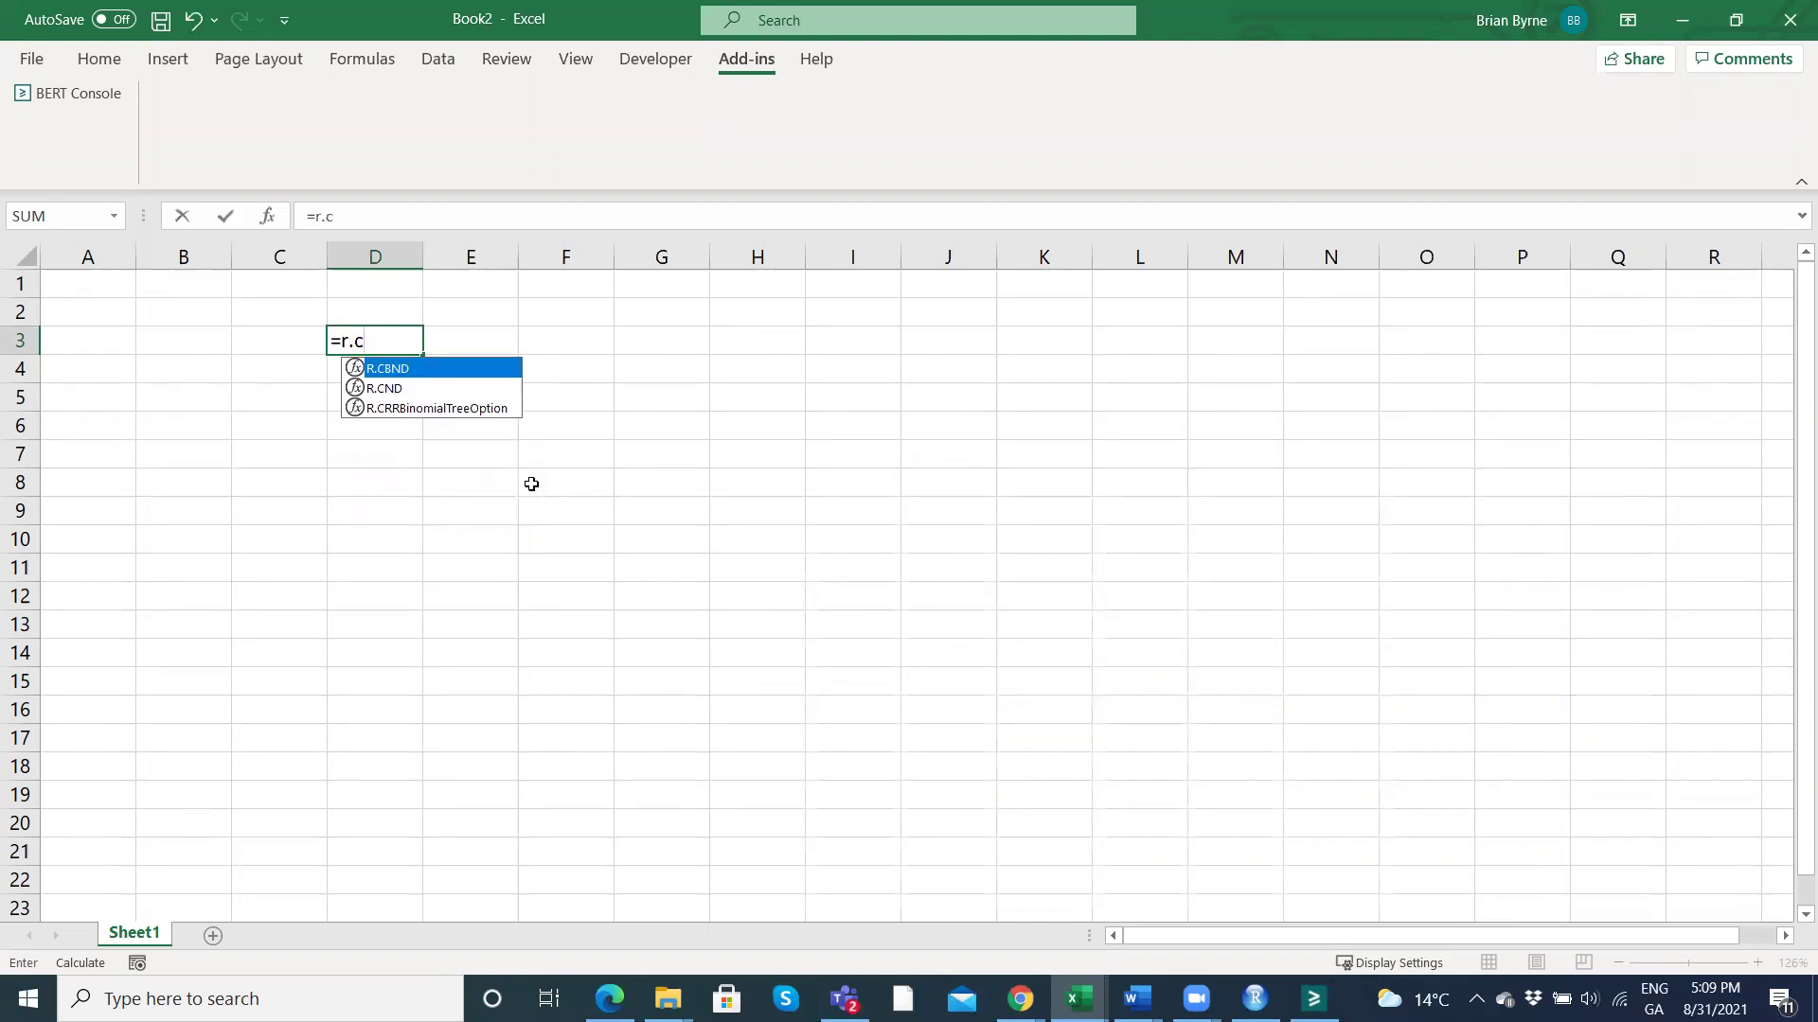
{"action": "double_click", "coordinate": [420, 408]}
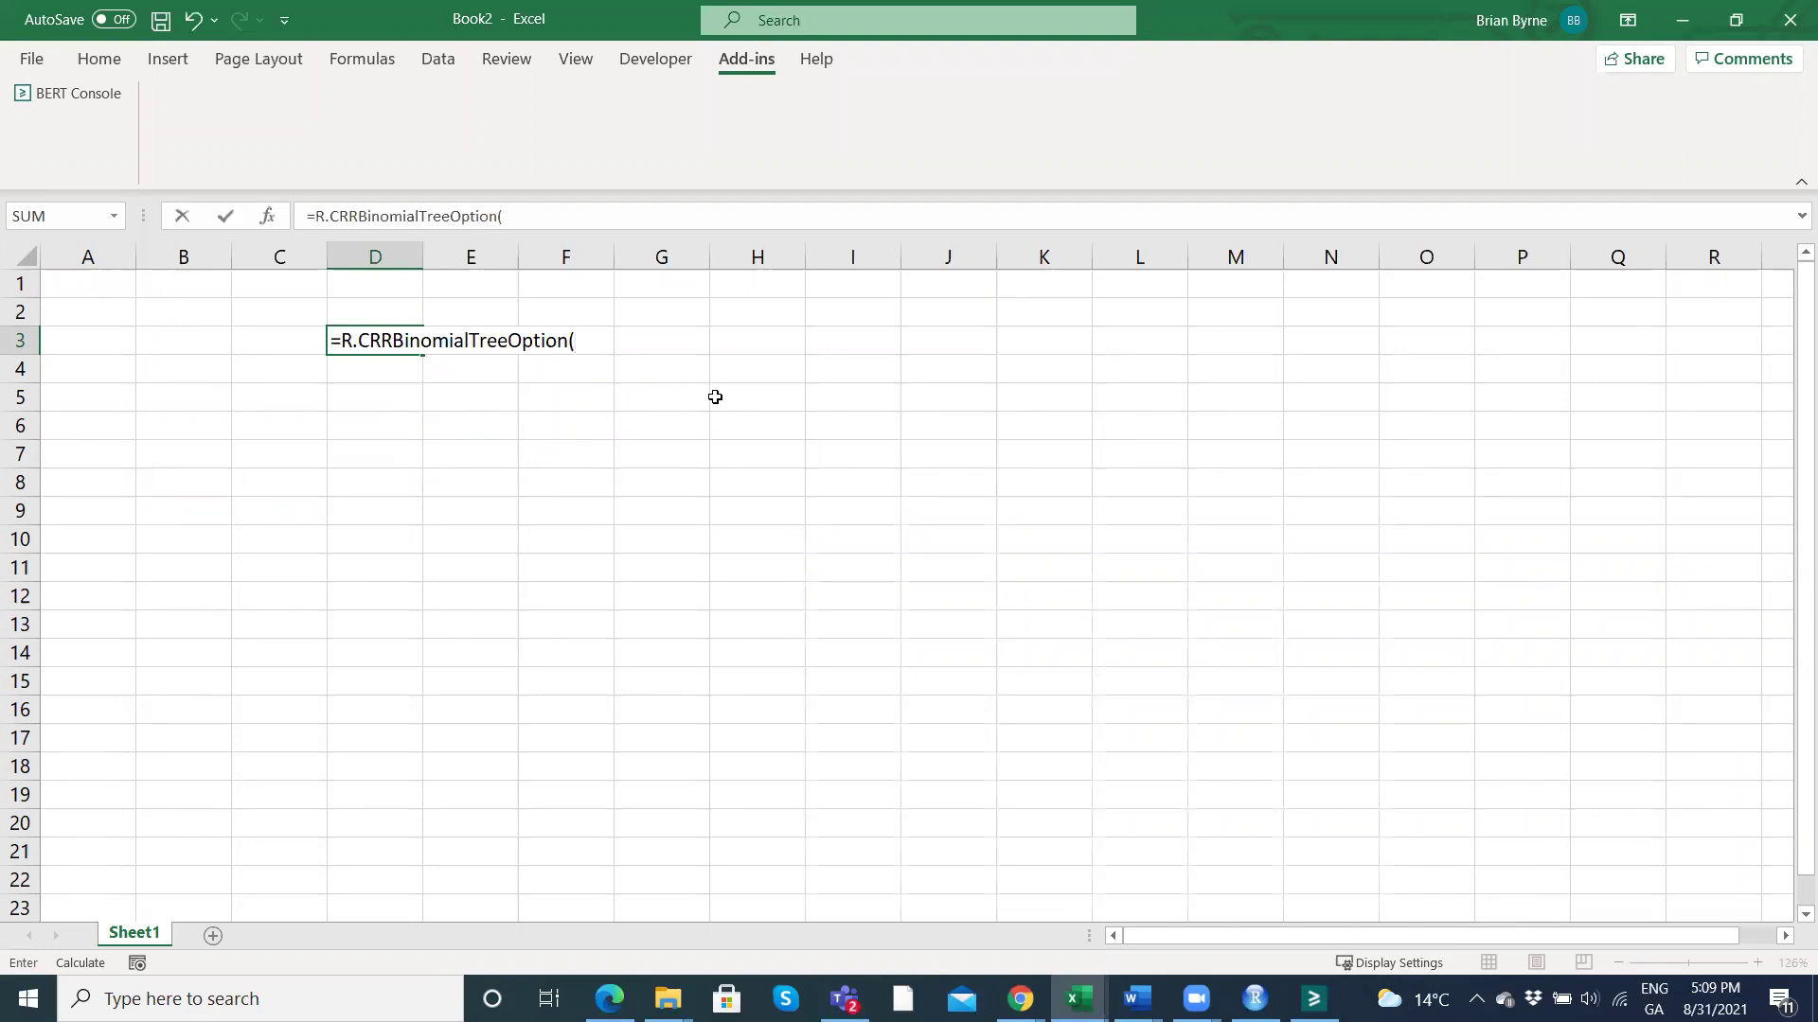
{"action": "left_click", "coordinate": [267, 216]}
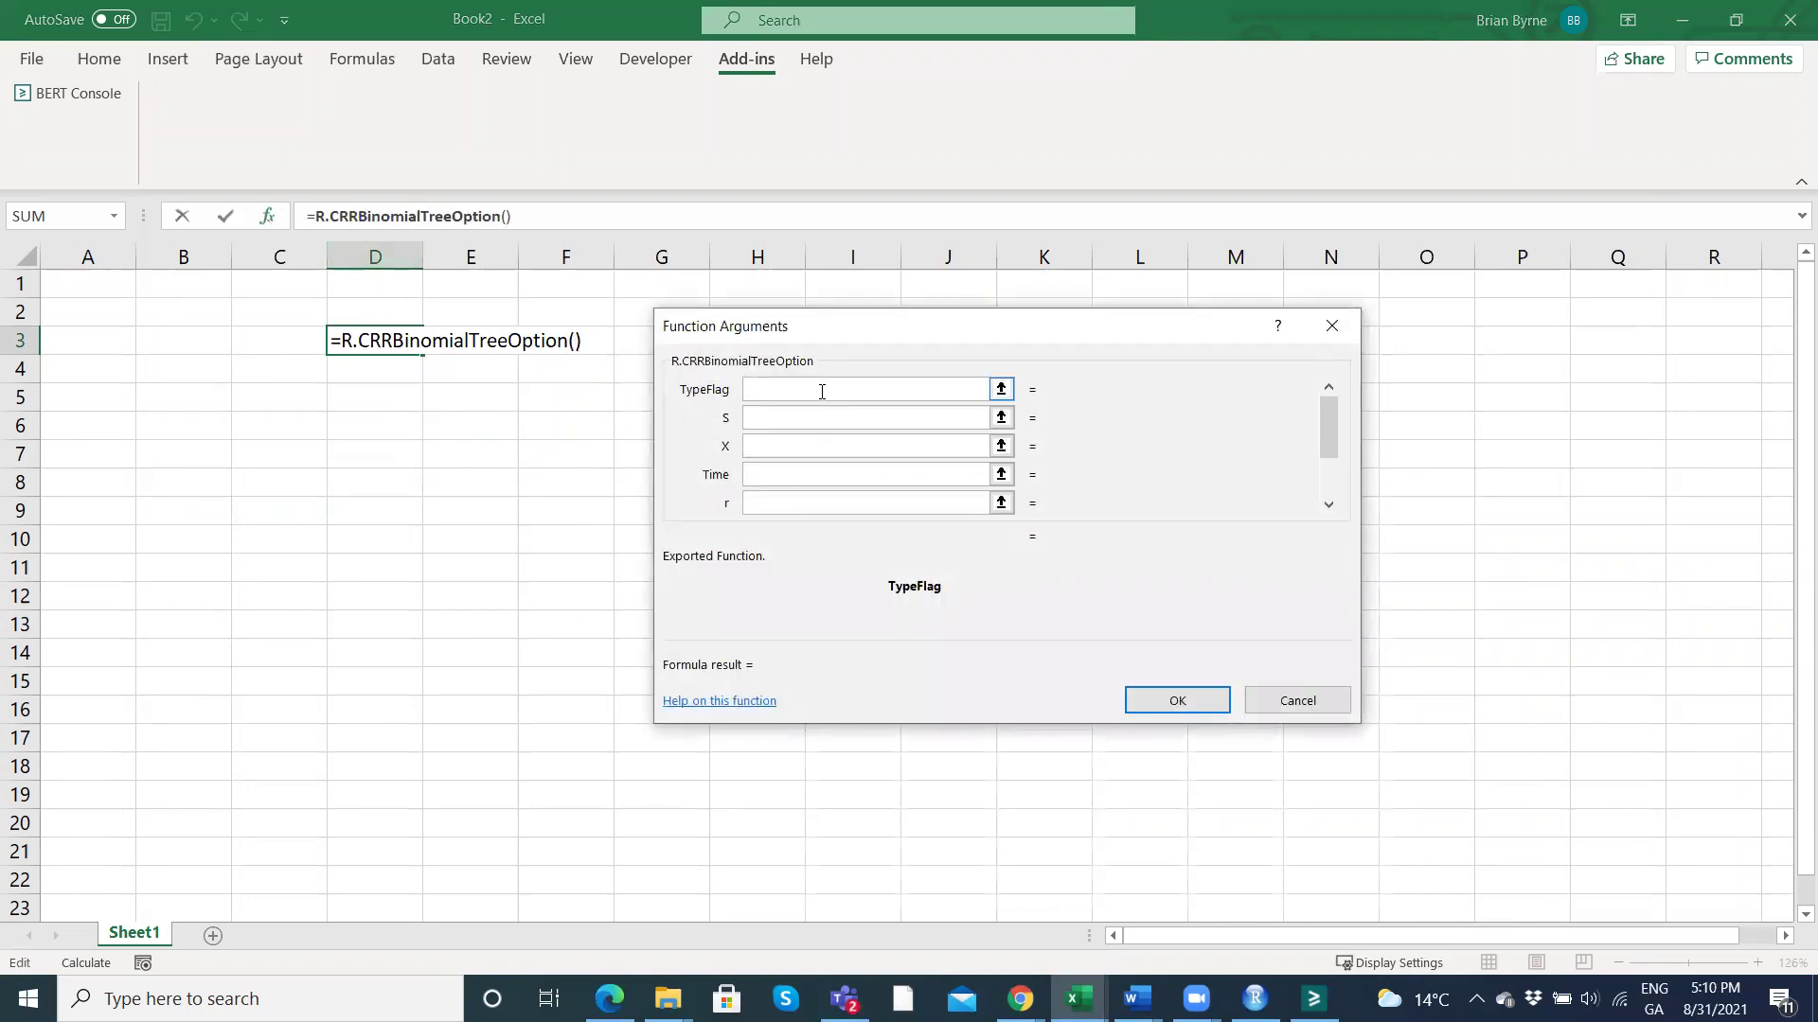
Fill in the function arguments with TypeFlag "c", S 100, X 100, Time 1 and r 0.05.
{"action": "type", "text": "c"}
{"action": "left_click", "coordinate": [794, 416]}
{"action": "type", "text": "100"}
{"action": "left_click", "coordinate": [774, 439]}
{"action": "type", "text": "100"}
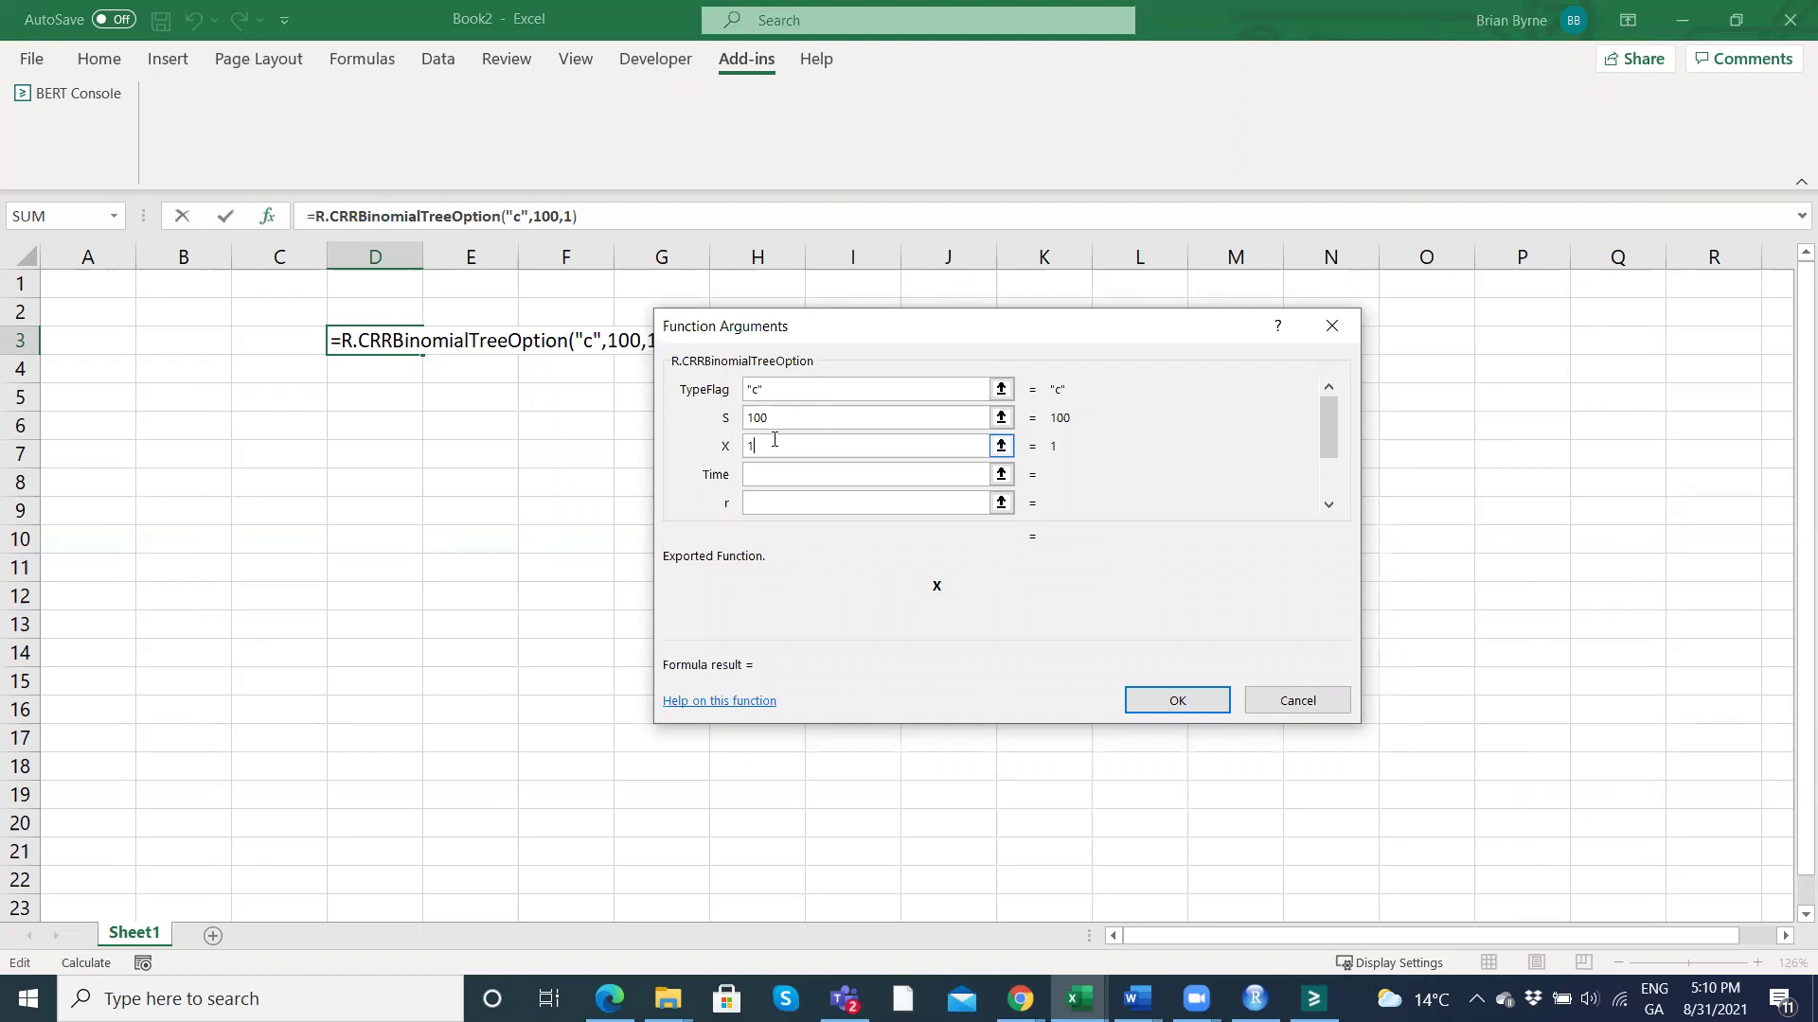
{"action": "left_click", "coordinate": [770, 473]}
{"action": "type", "text": "3"}
{"action": "key", "text": "BackSpace"}
{"action": "type", "text": "1"}
{"action": "key", "text": "Tab"}
{"action": "left_click", "coordinate": [795, 504]}
{"action": "type", "text": "0.05"}
Set the remaining function arguments to b 0.05, sigma 0.2 and n 100.
{"action": "left_click", "coordinate": [1329, 505]}
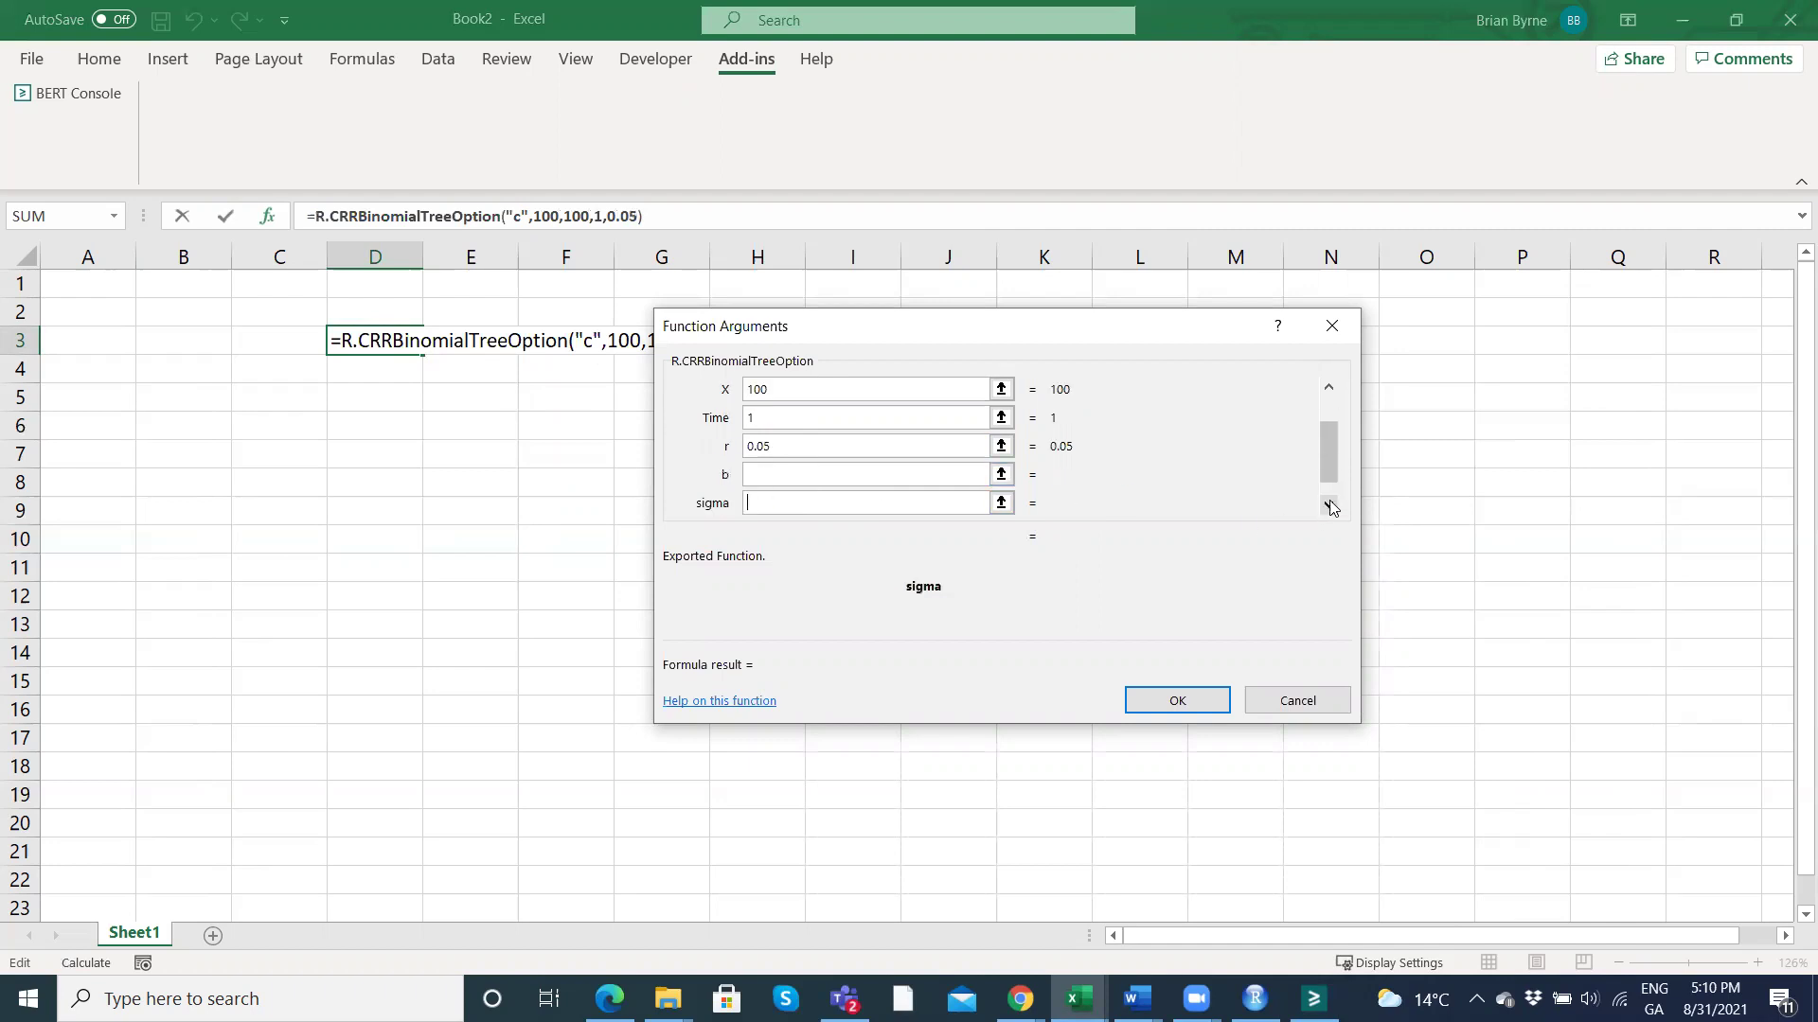
{"action": "left_click", "coordinate": [784, 483]}
{"action": "type", "text": "0.05"}
{"action": "key", "text": "Tab"}
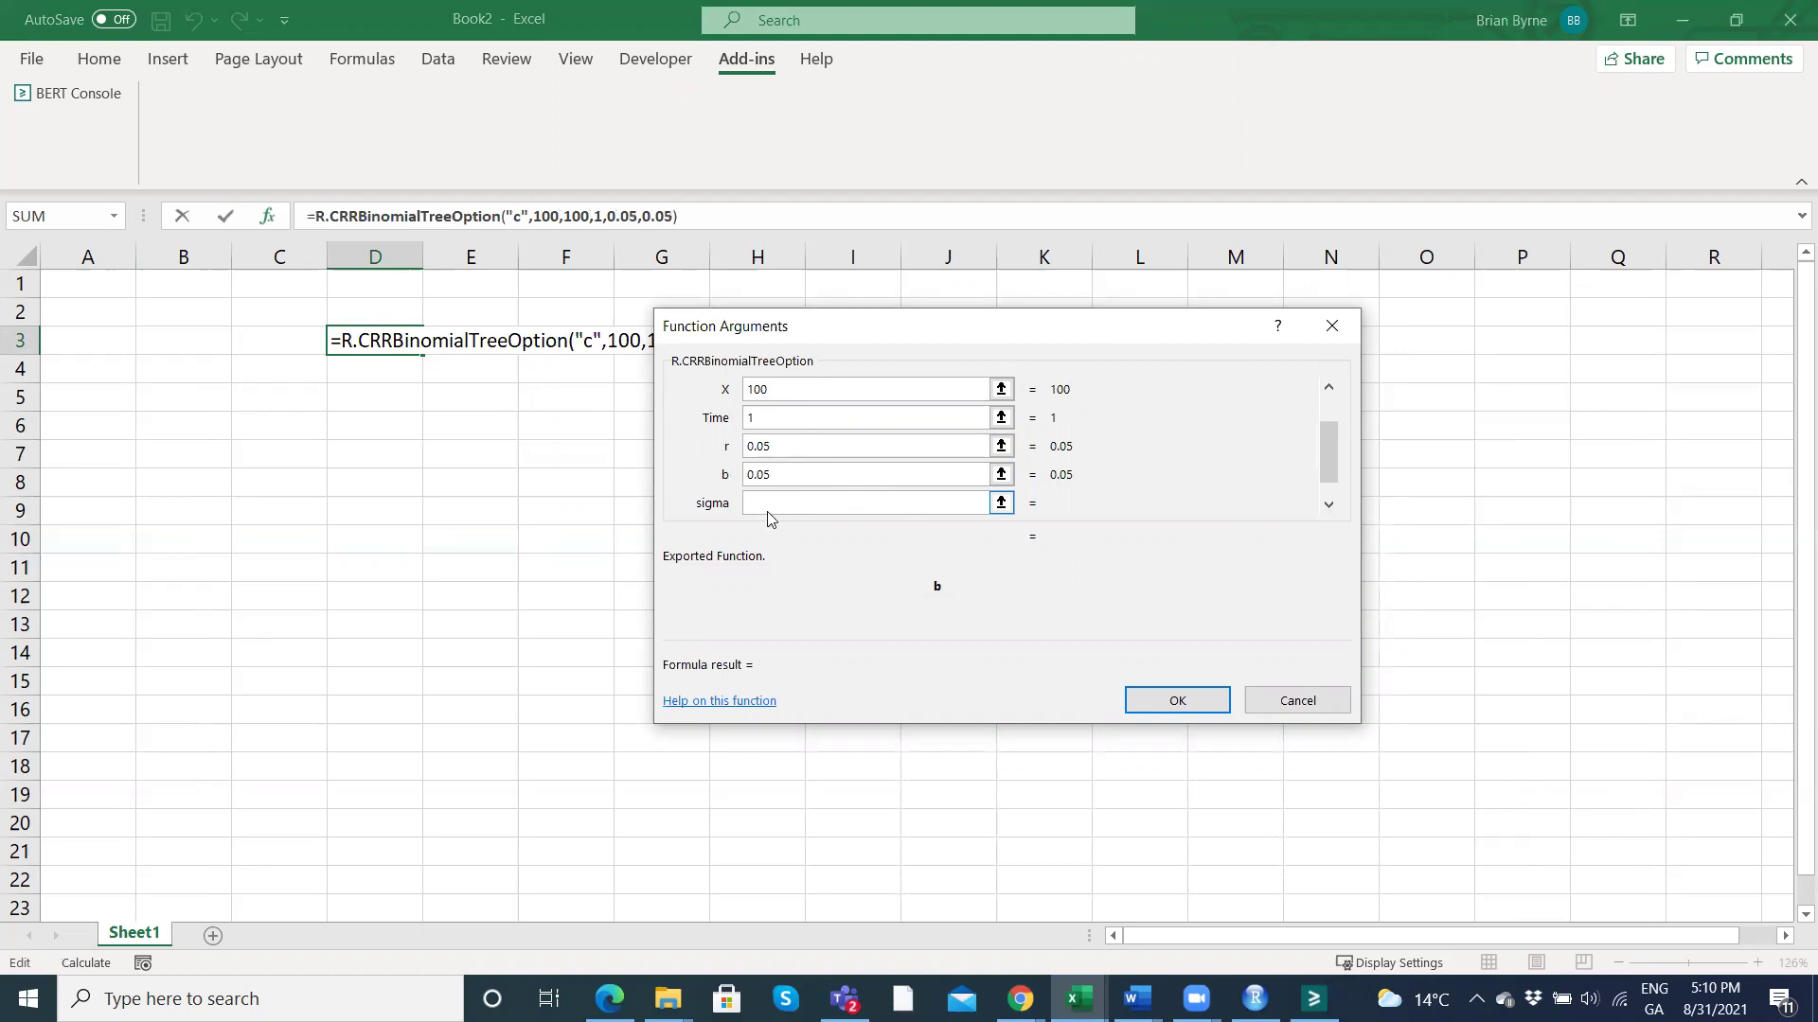
{"action": "type", "text": "0.2"}
{"action": "left_click", "coordinate": [1331, 507]}
{"action": "type", "text": "100"}
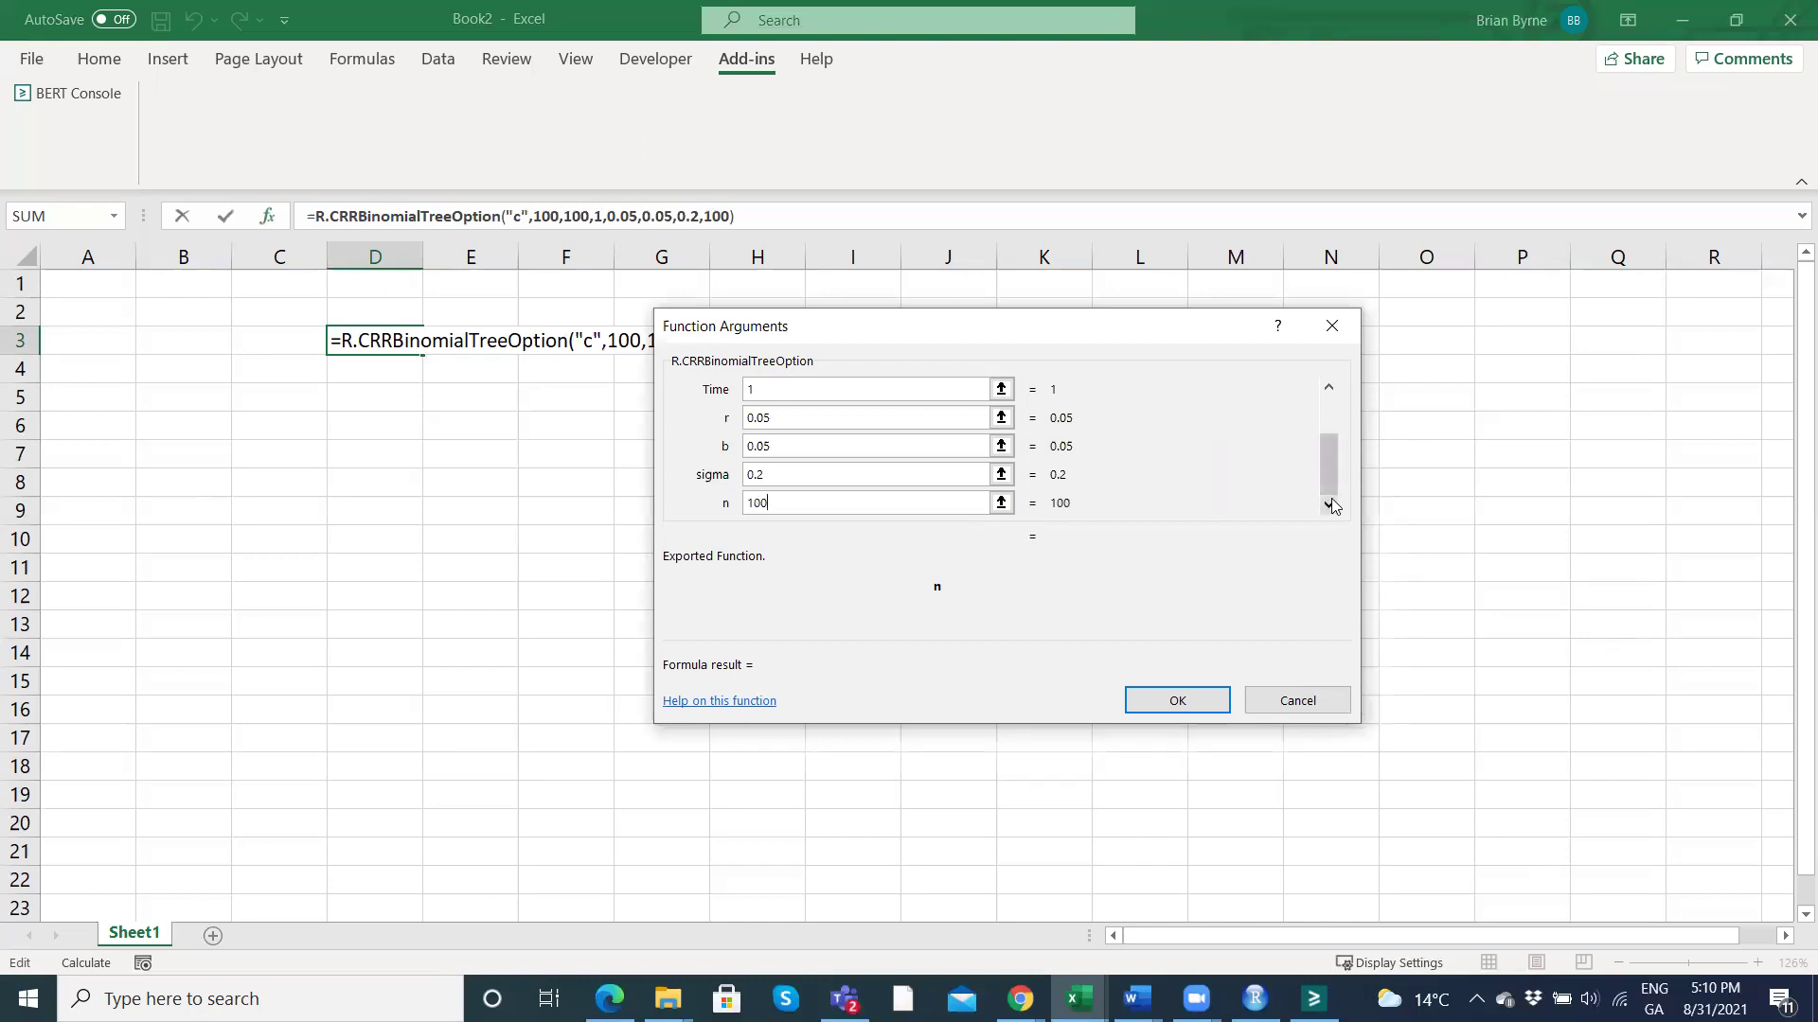
Change the TypeFlag argument to "ca" and enter the formula in cell D3.
{"action": "left_click", "coordinate": [1329, 390]}
{"action": "left_click", "coordinate": [1330, 390]}
{"action": "left_click", "coordinate": [1329, 390]}
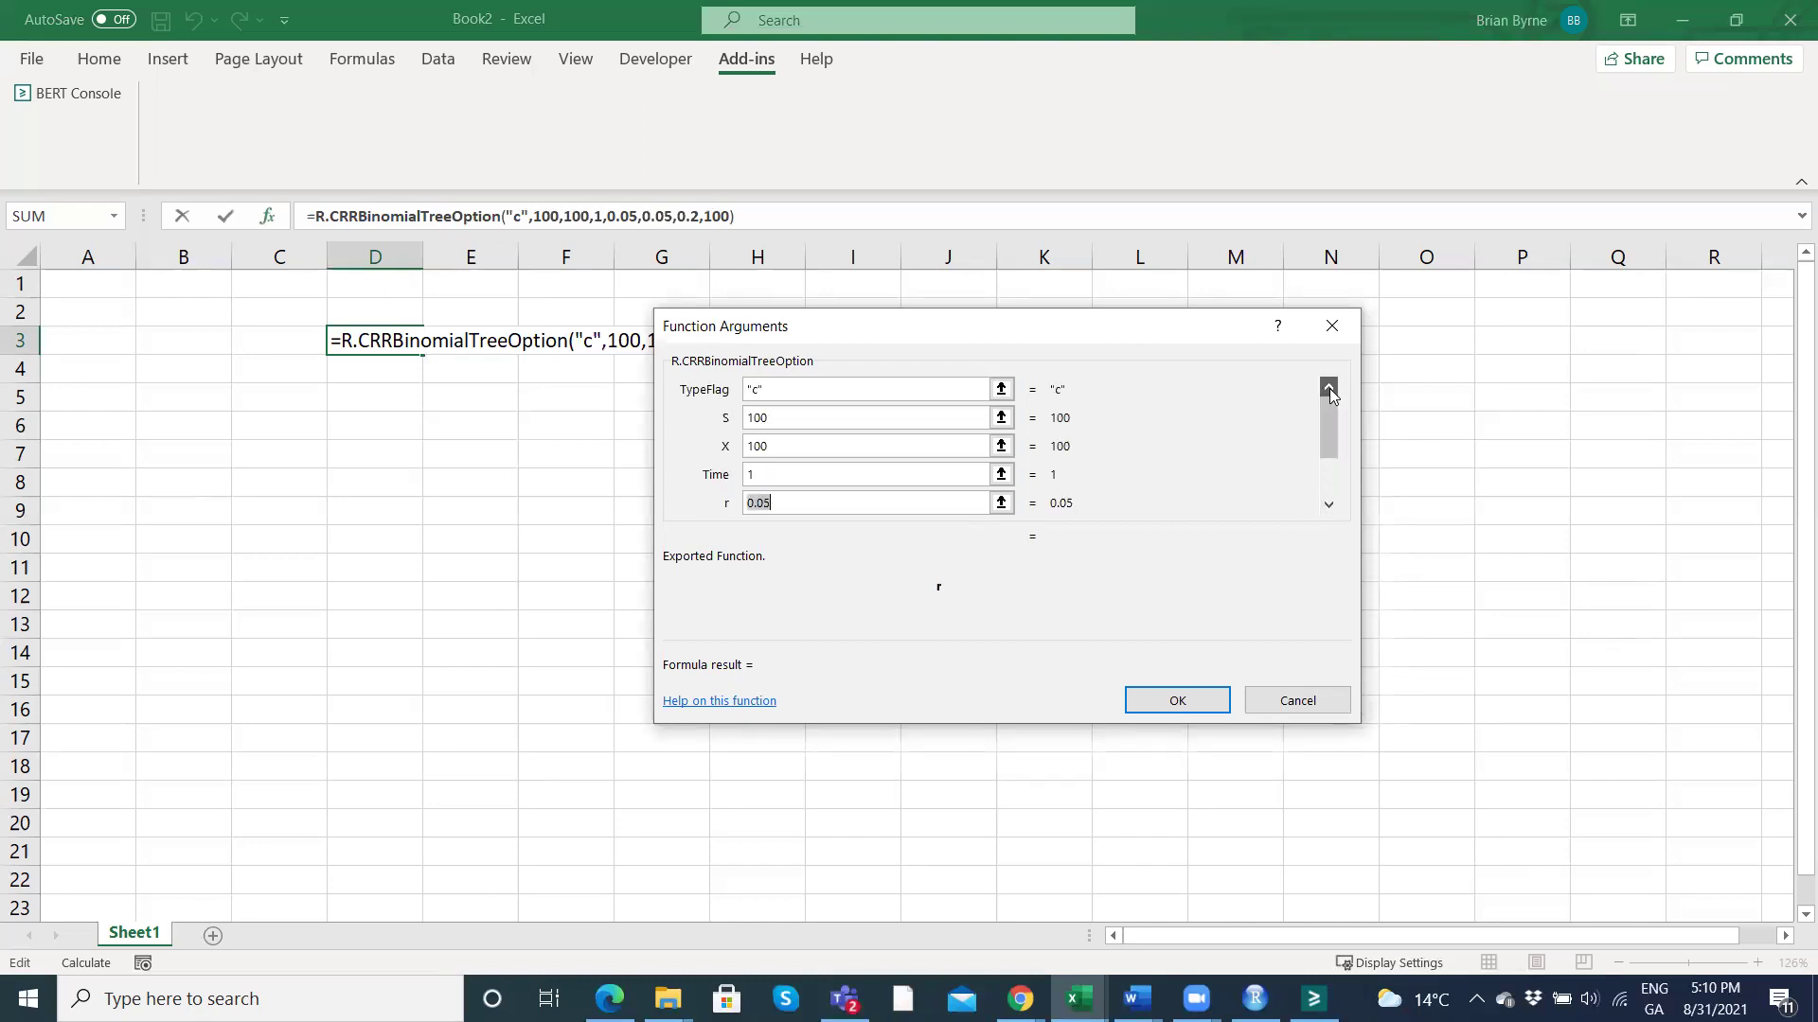
{"action": "left_click", "coordinate": [759, 389]}
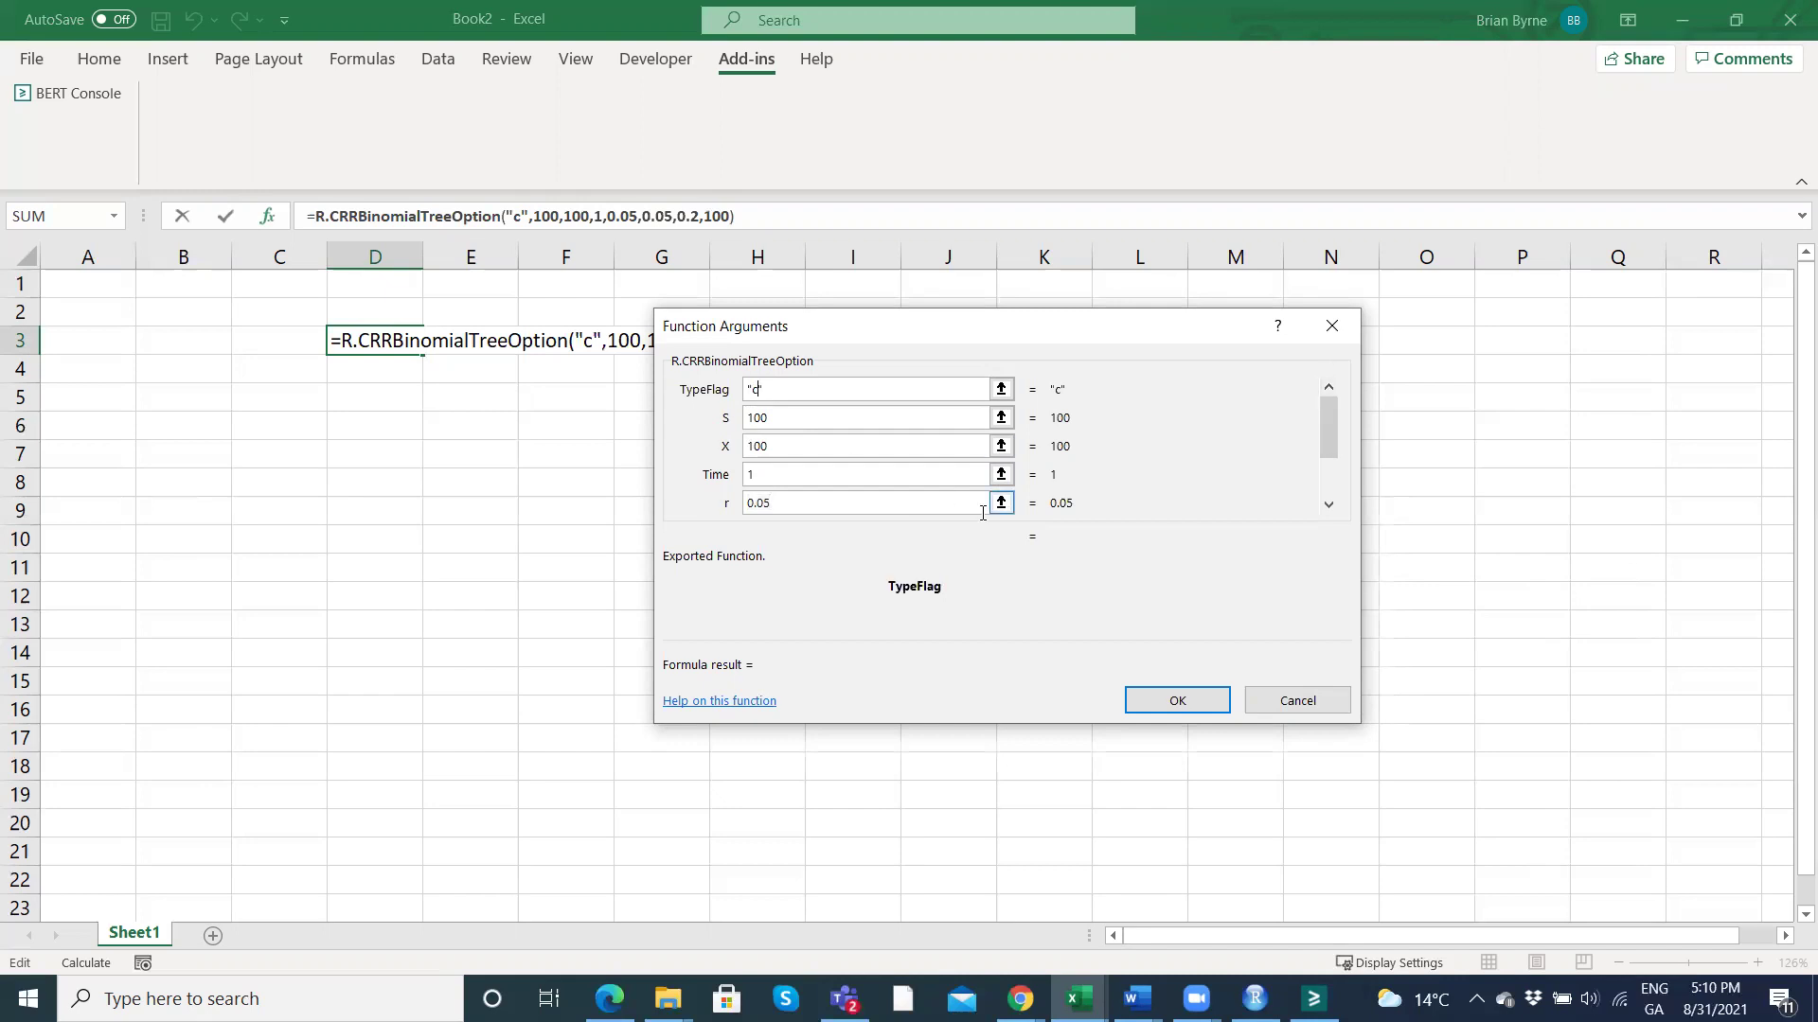
{"action": "type", "text": "a"}
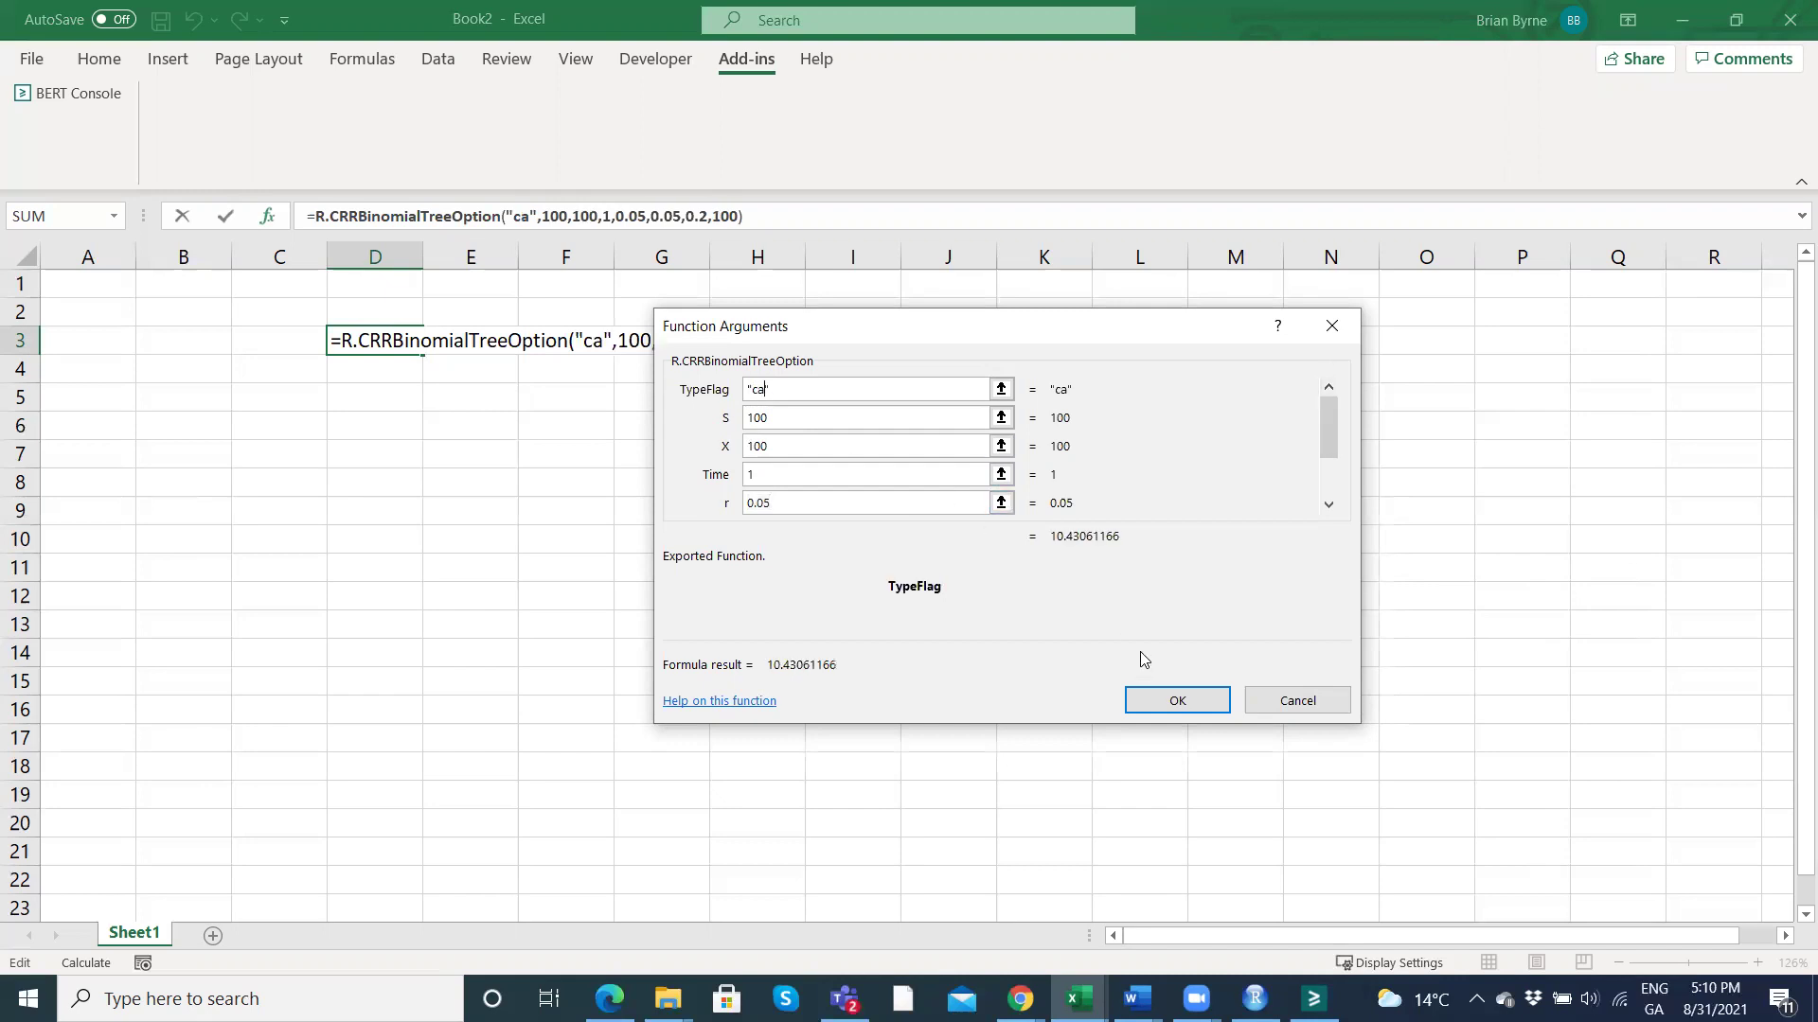
{"action": "left_click", "coordinate": [1179, 699]}
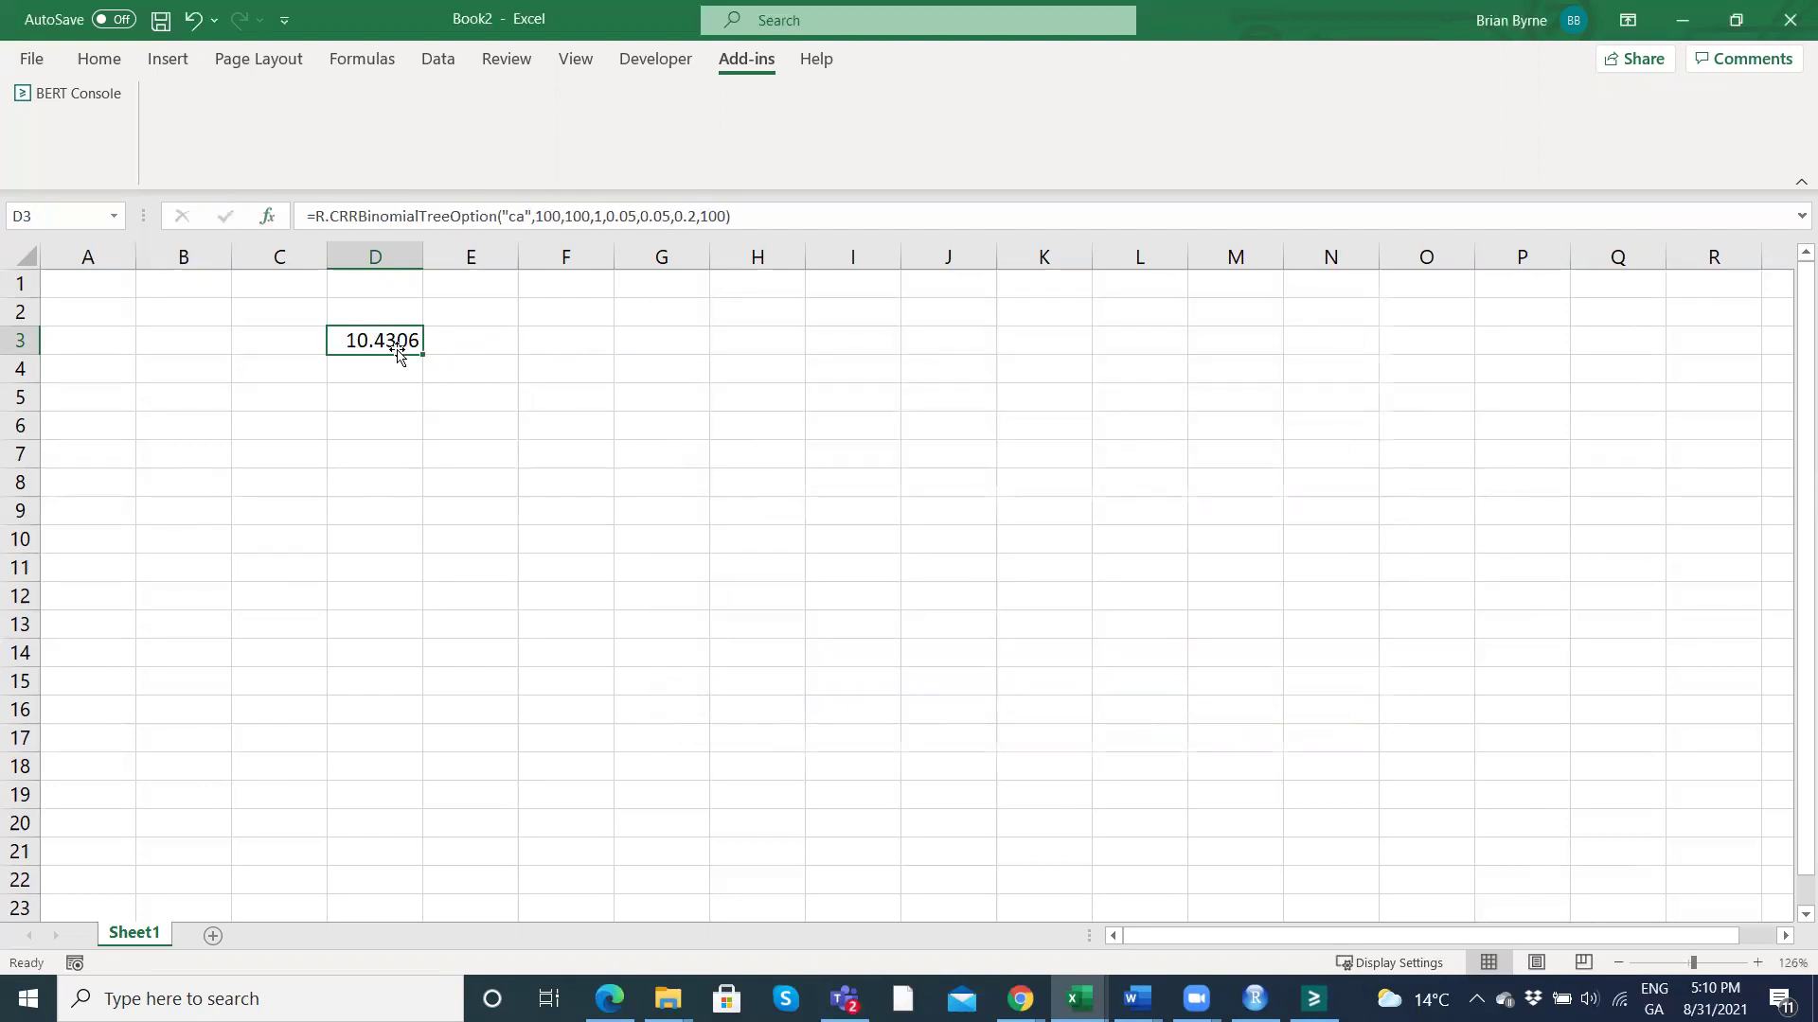
Enter the input labels Flag, S and K in cells B4, B5 and B6.
{"action": "left_click", "coordinate": [180, 338]}
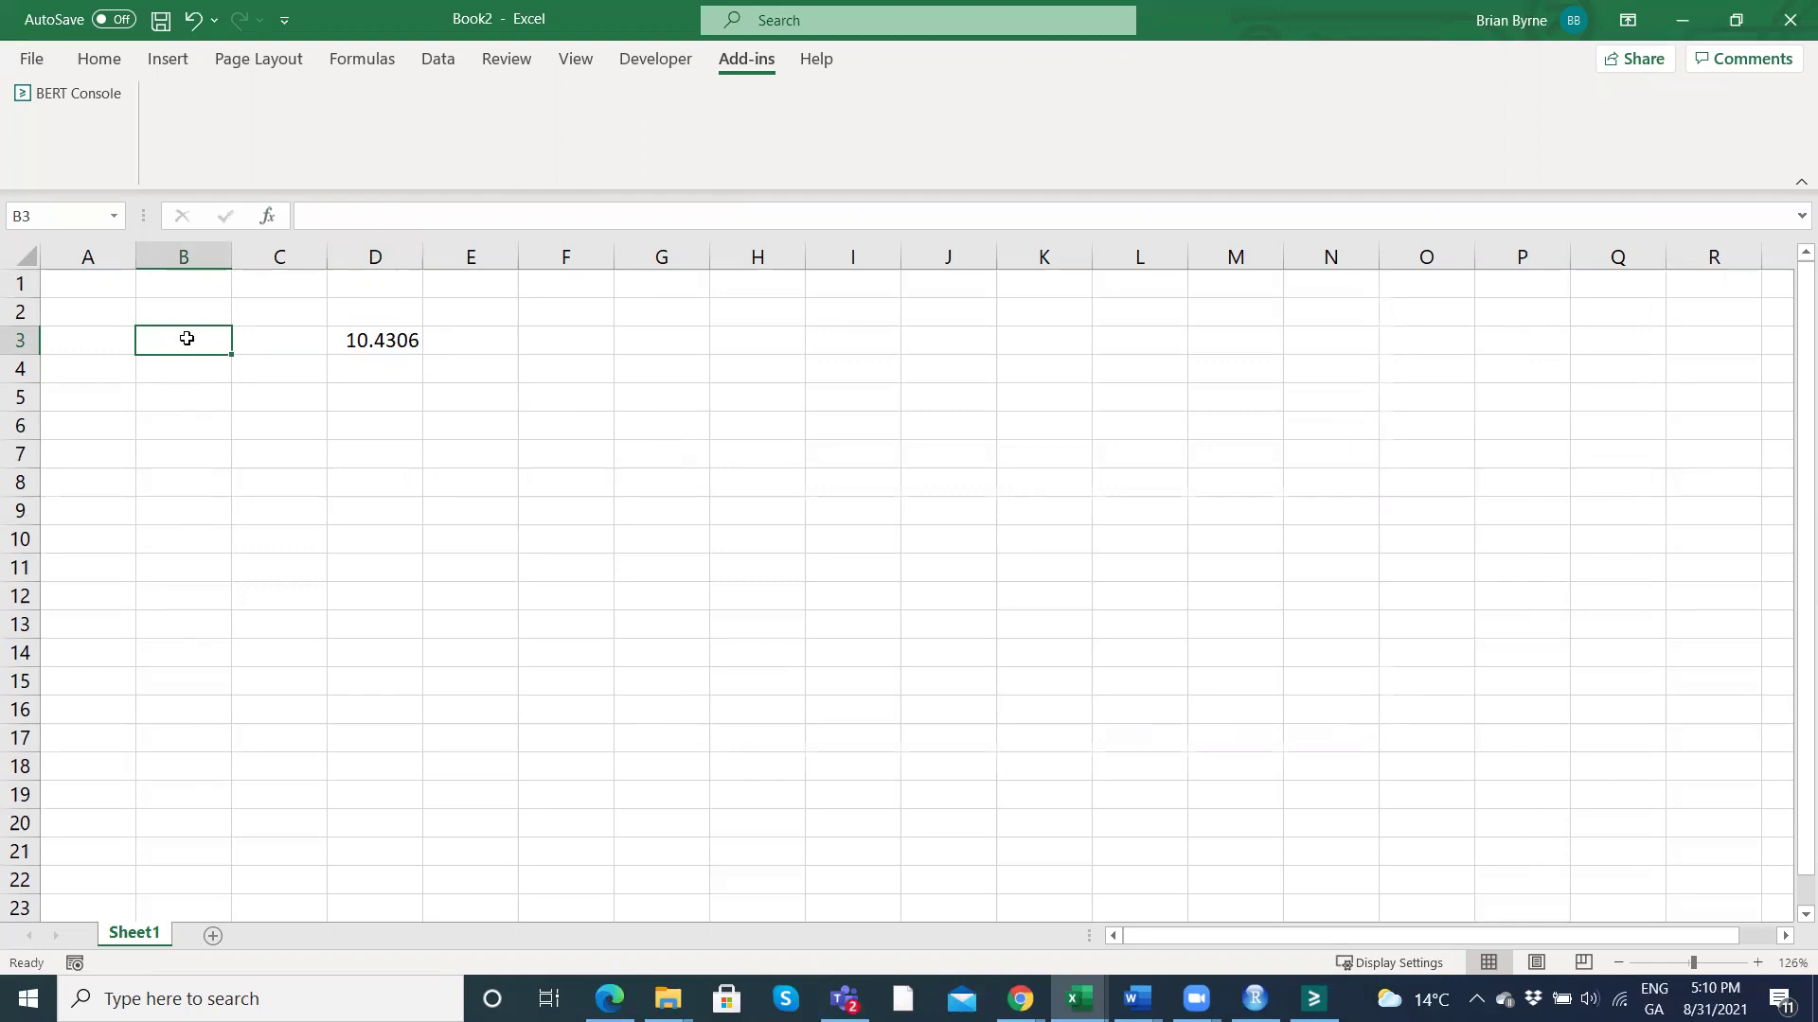
{"action": "left_click", "coordinate": [194, 405]}
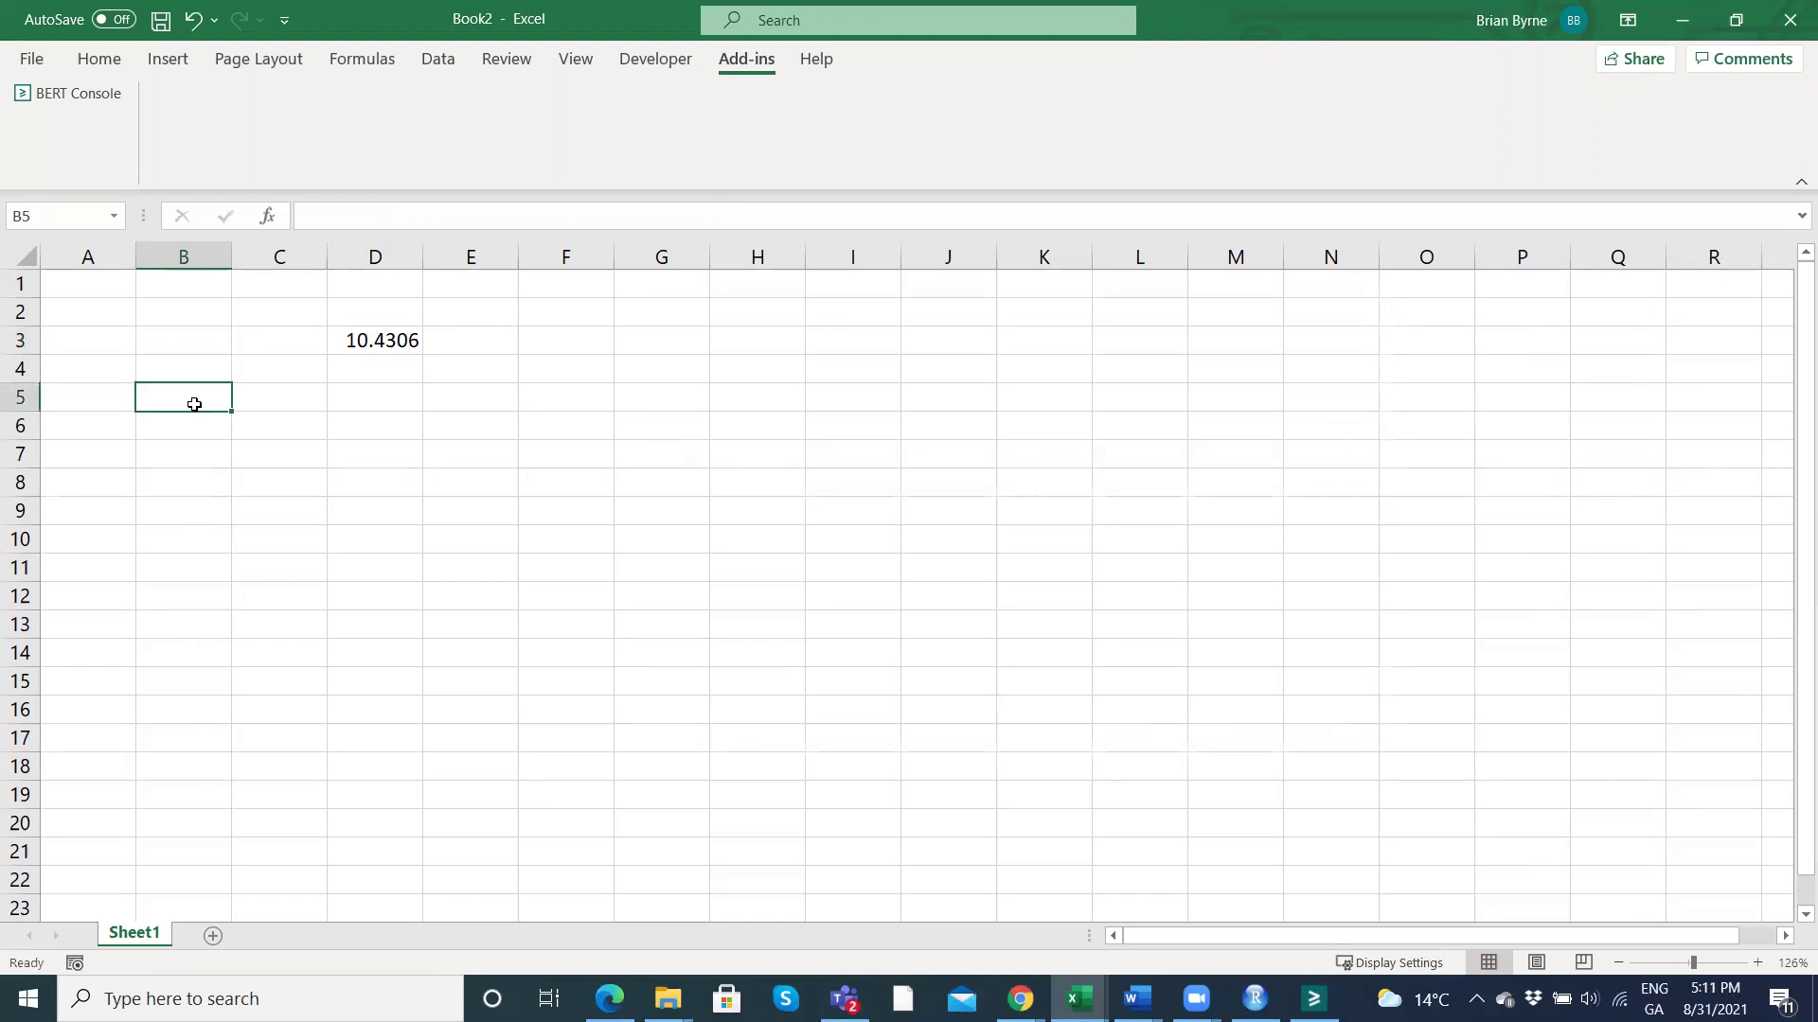
{"action": "type", "text": "S"}
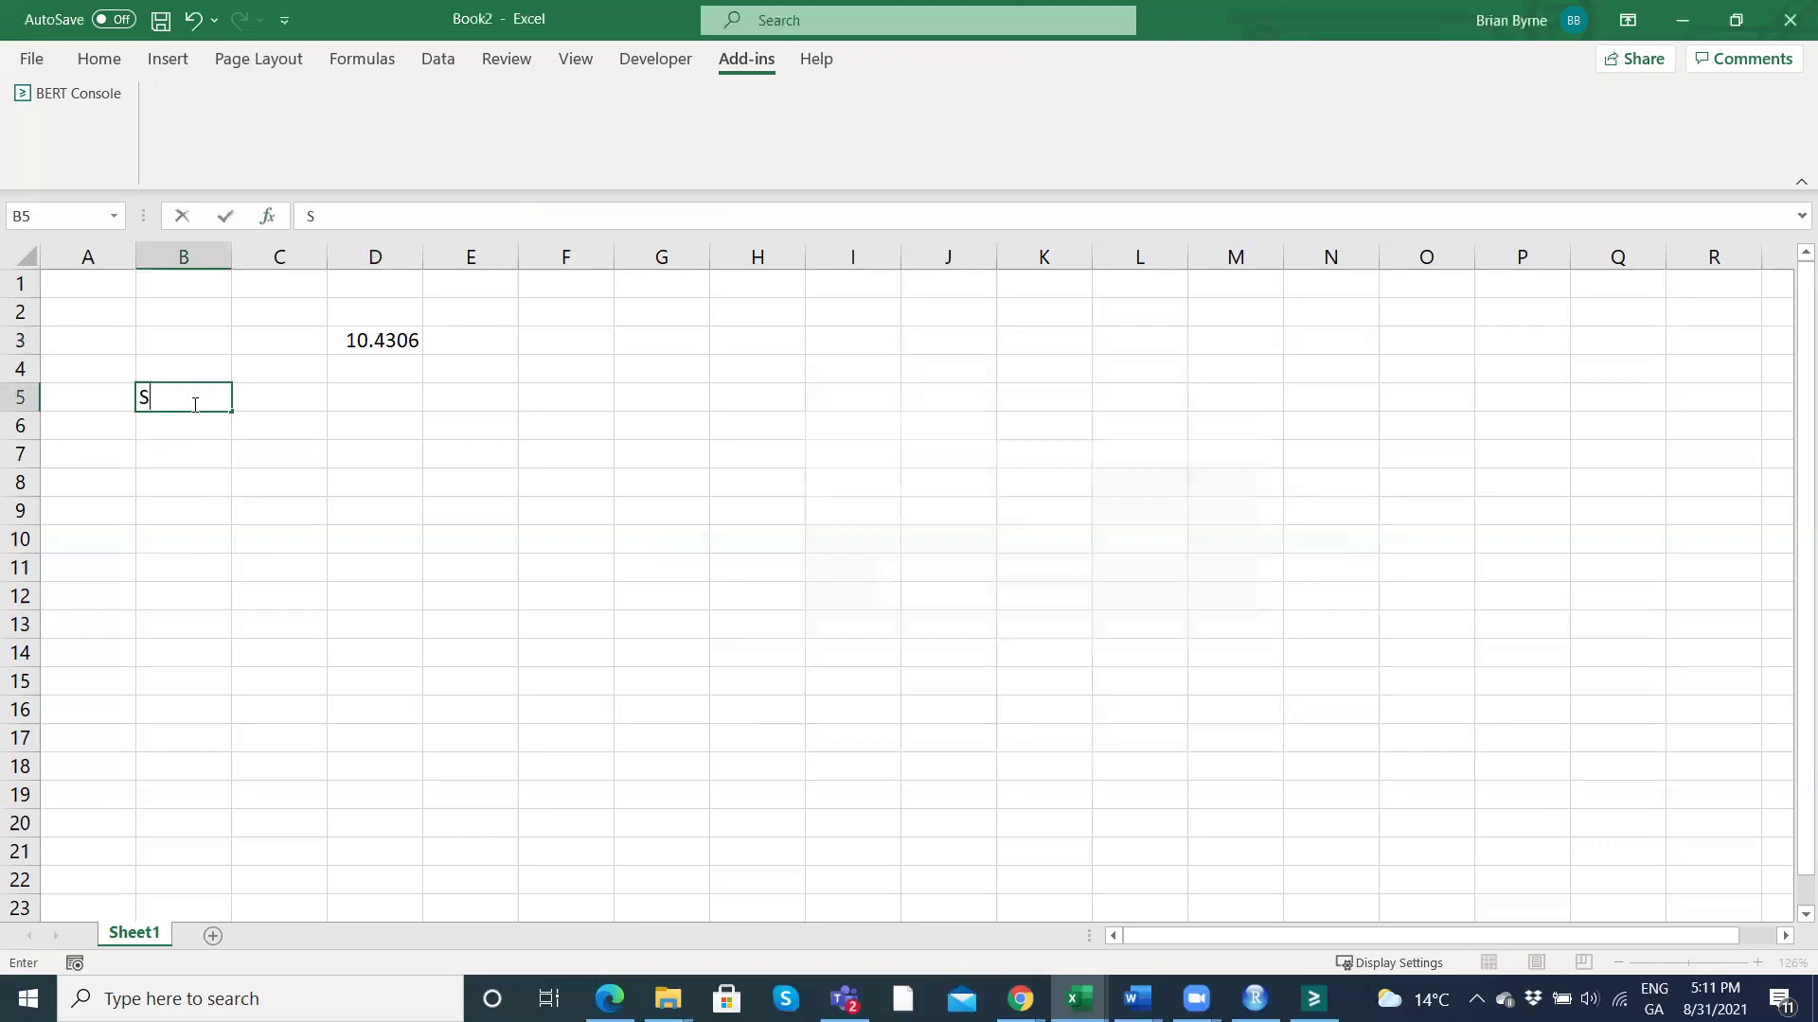
{"action": "key", "text": "Return"}
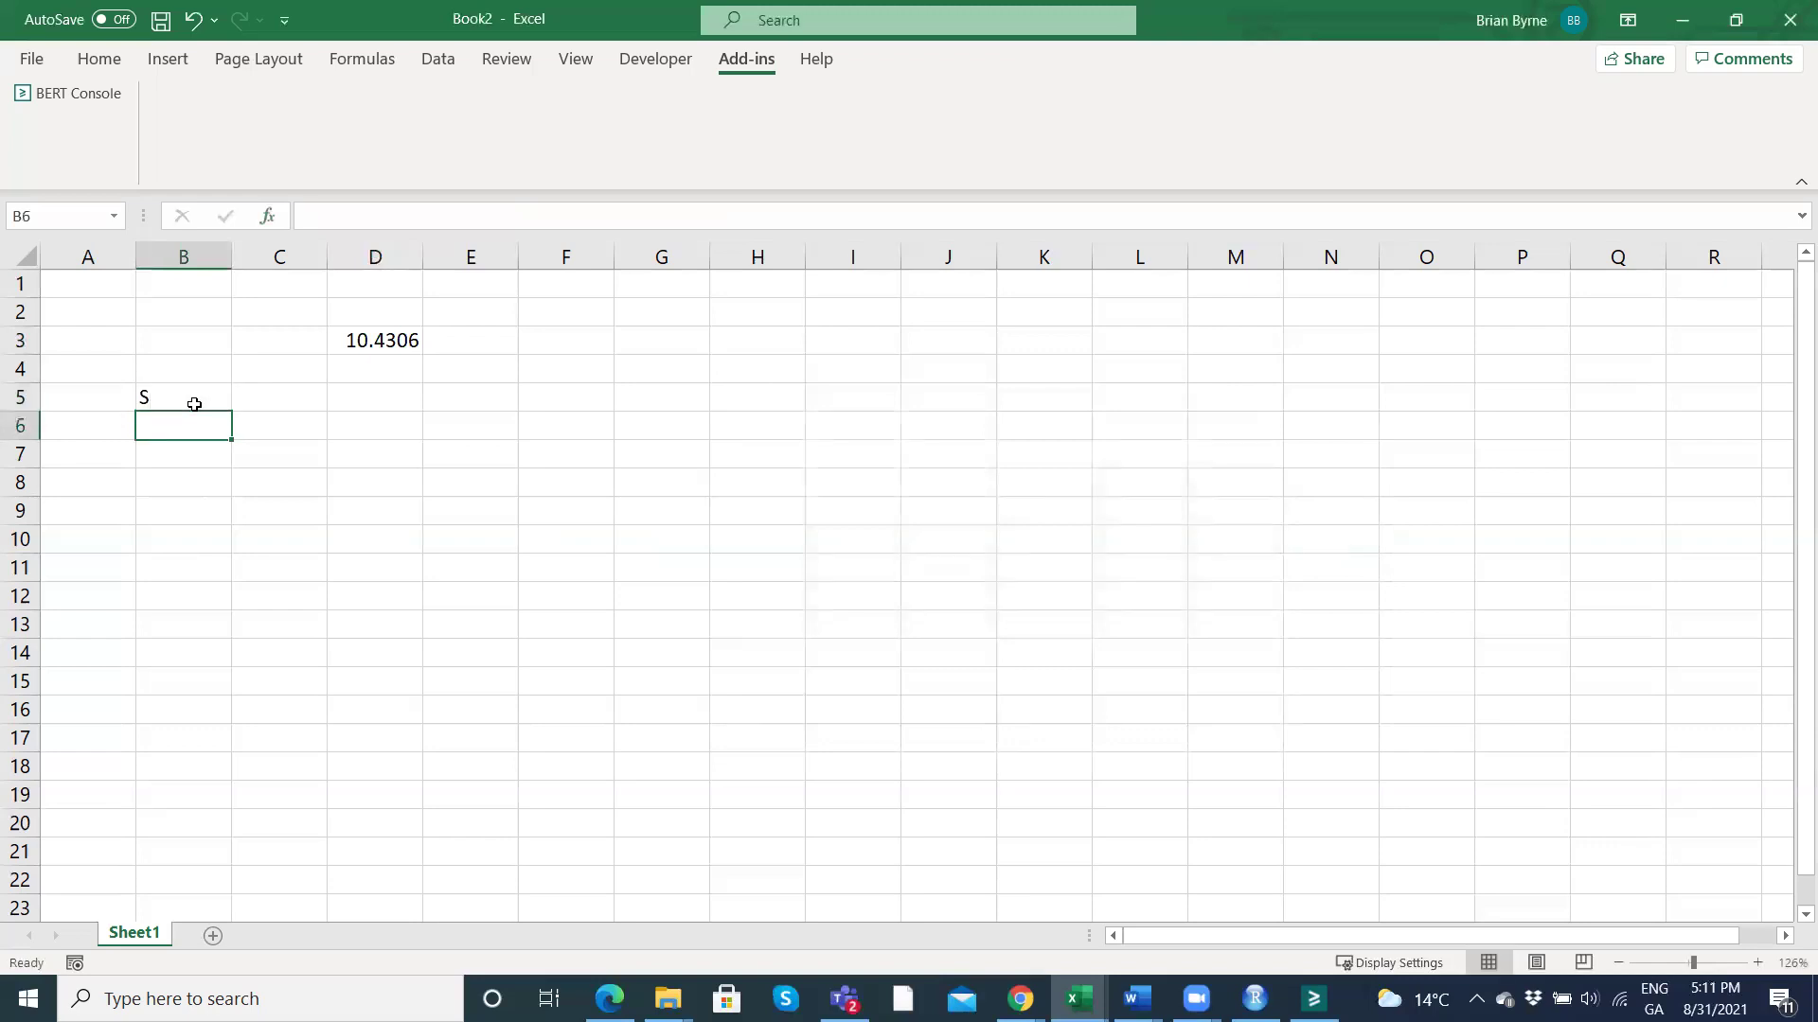
{"action": "type", "text": "K"}
{"action": "left_click", "coordinate": [173, 372]}
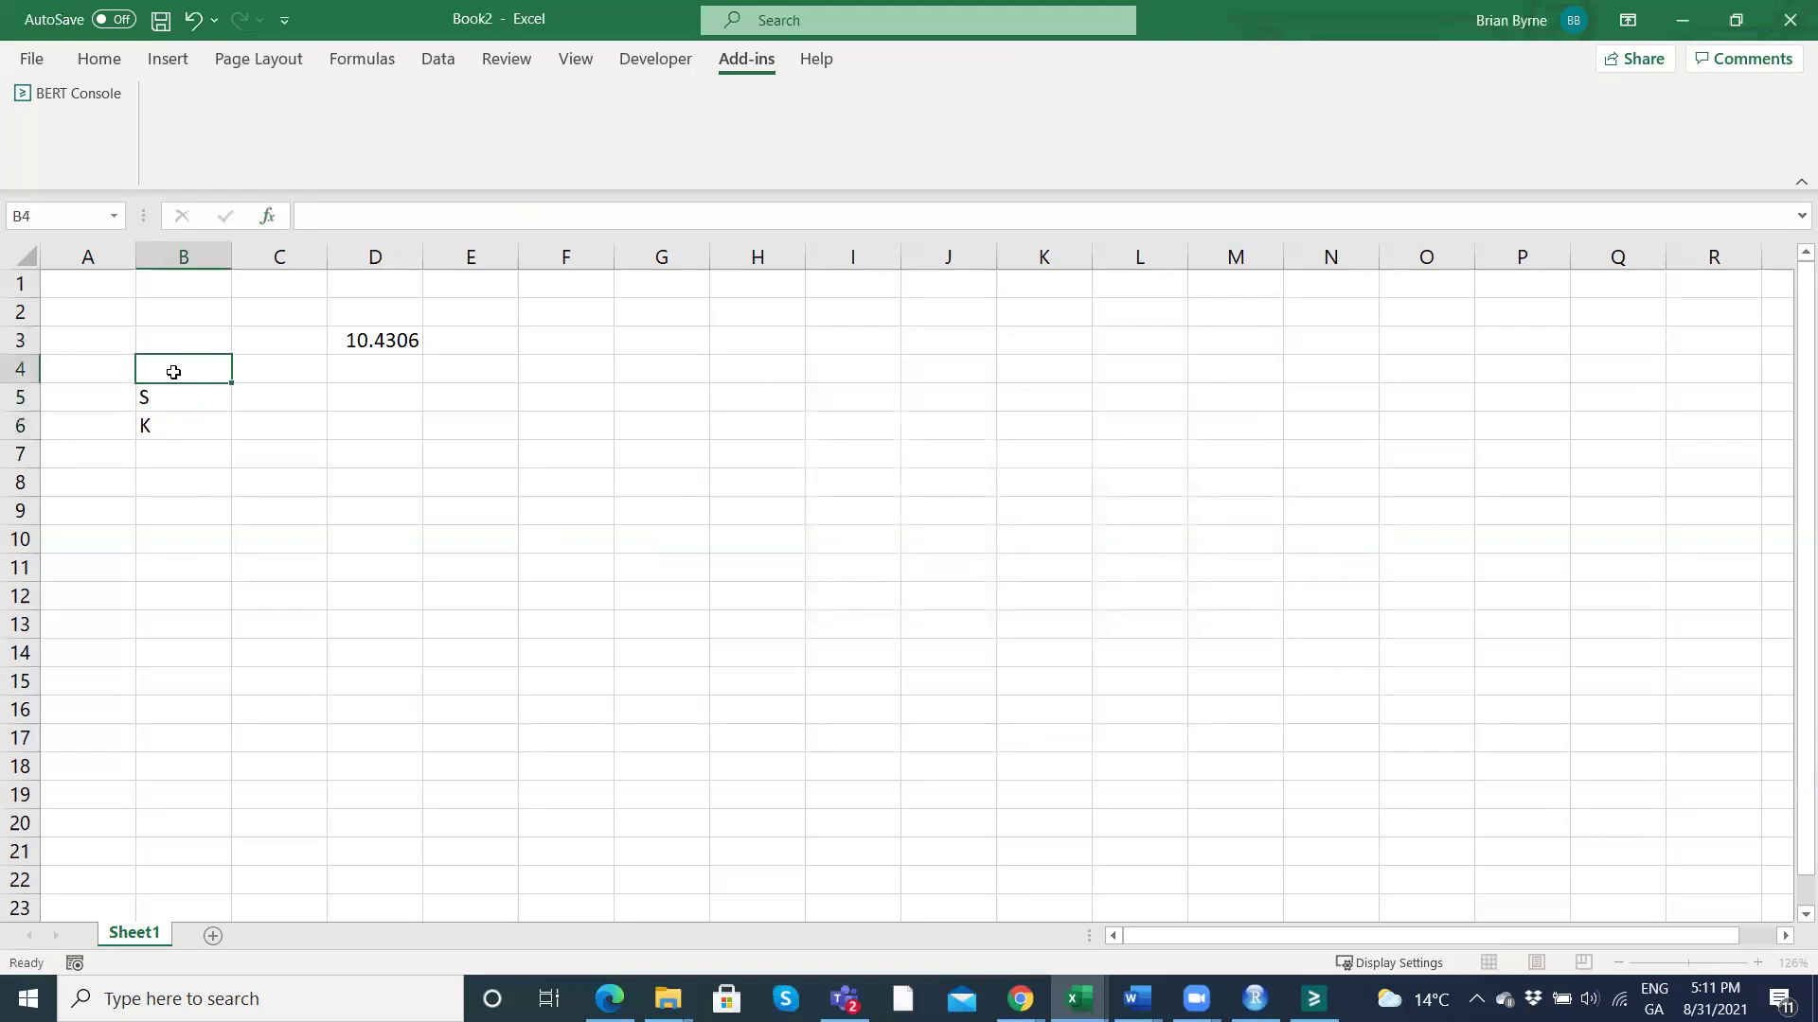
{"action": "type", "text": "Flag"}
{"action": "key", "text": "Return"}
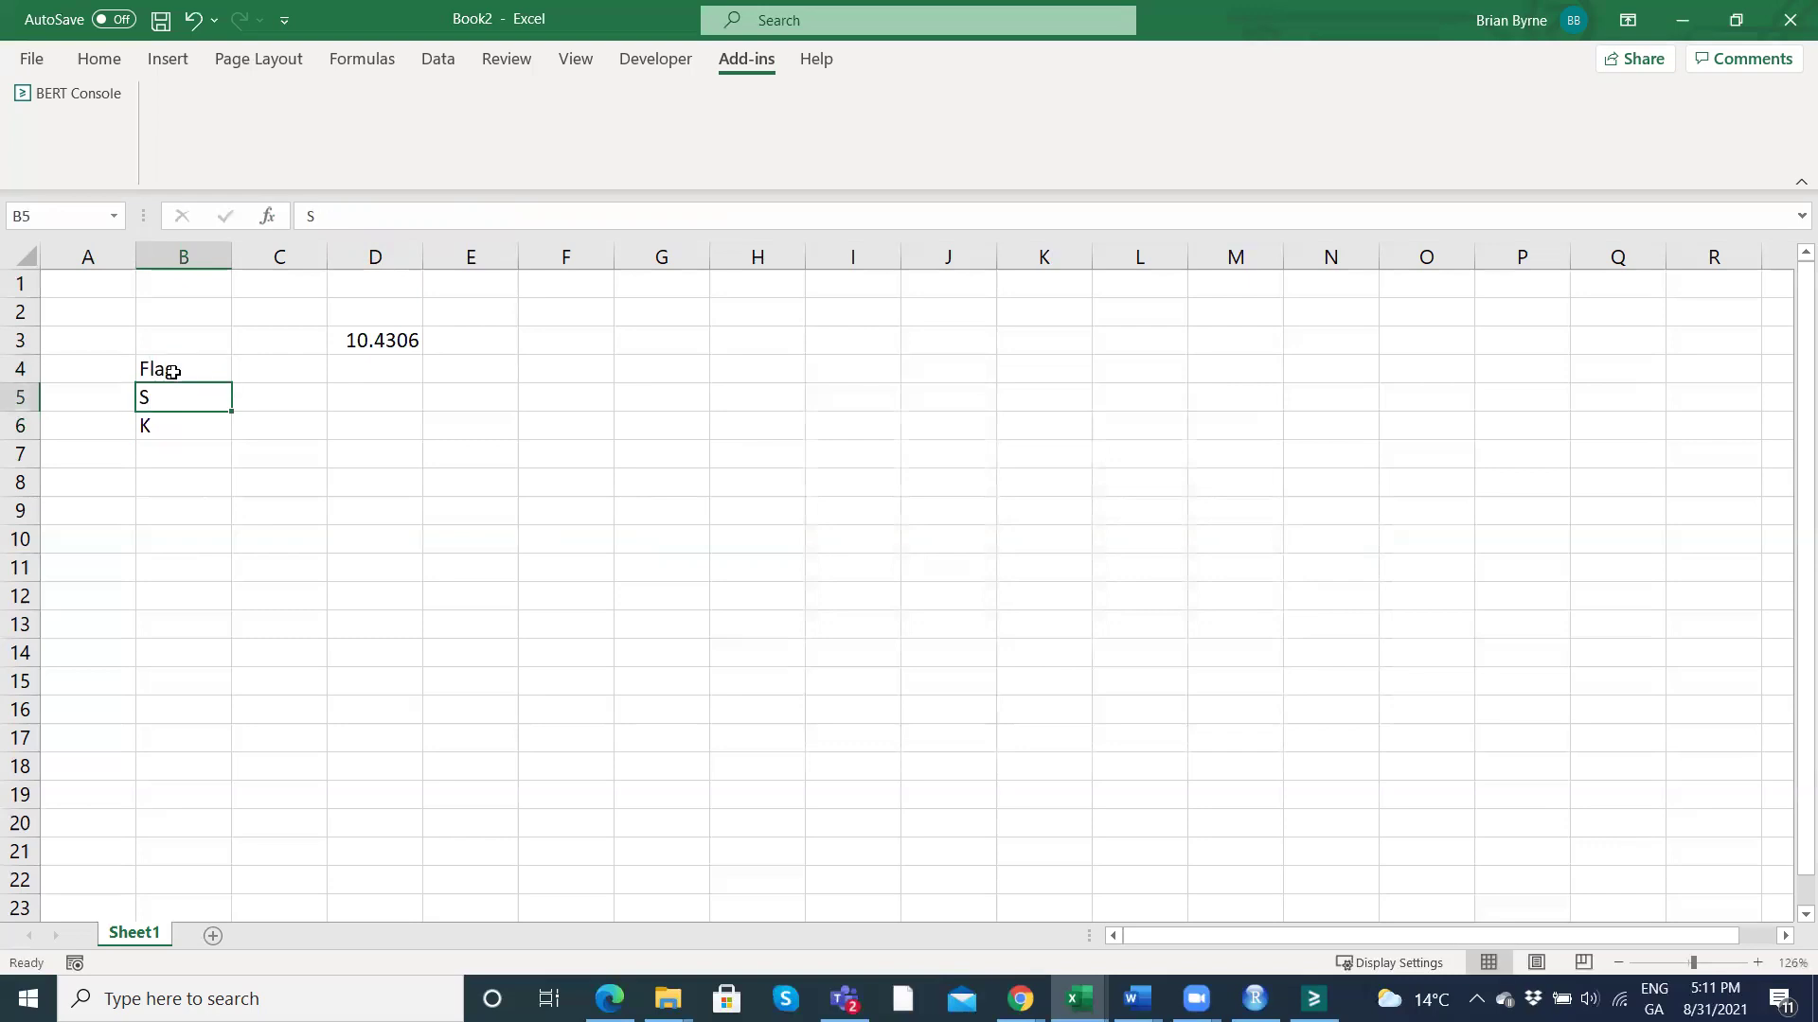
{"action": "left_click", "coordinate": [173, 446]}
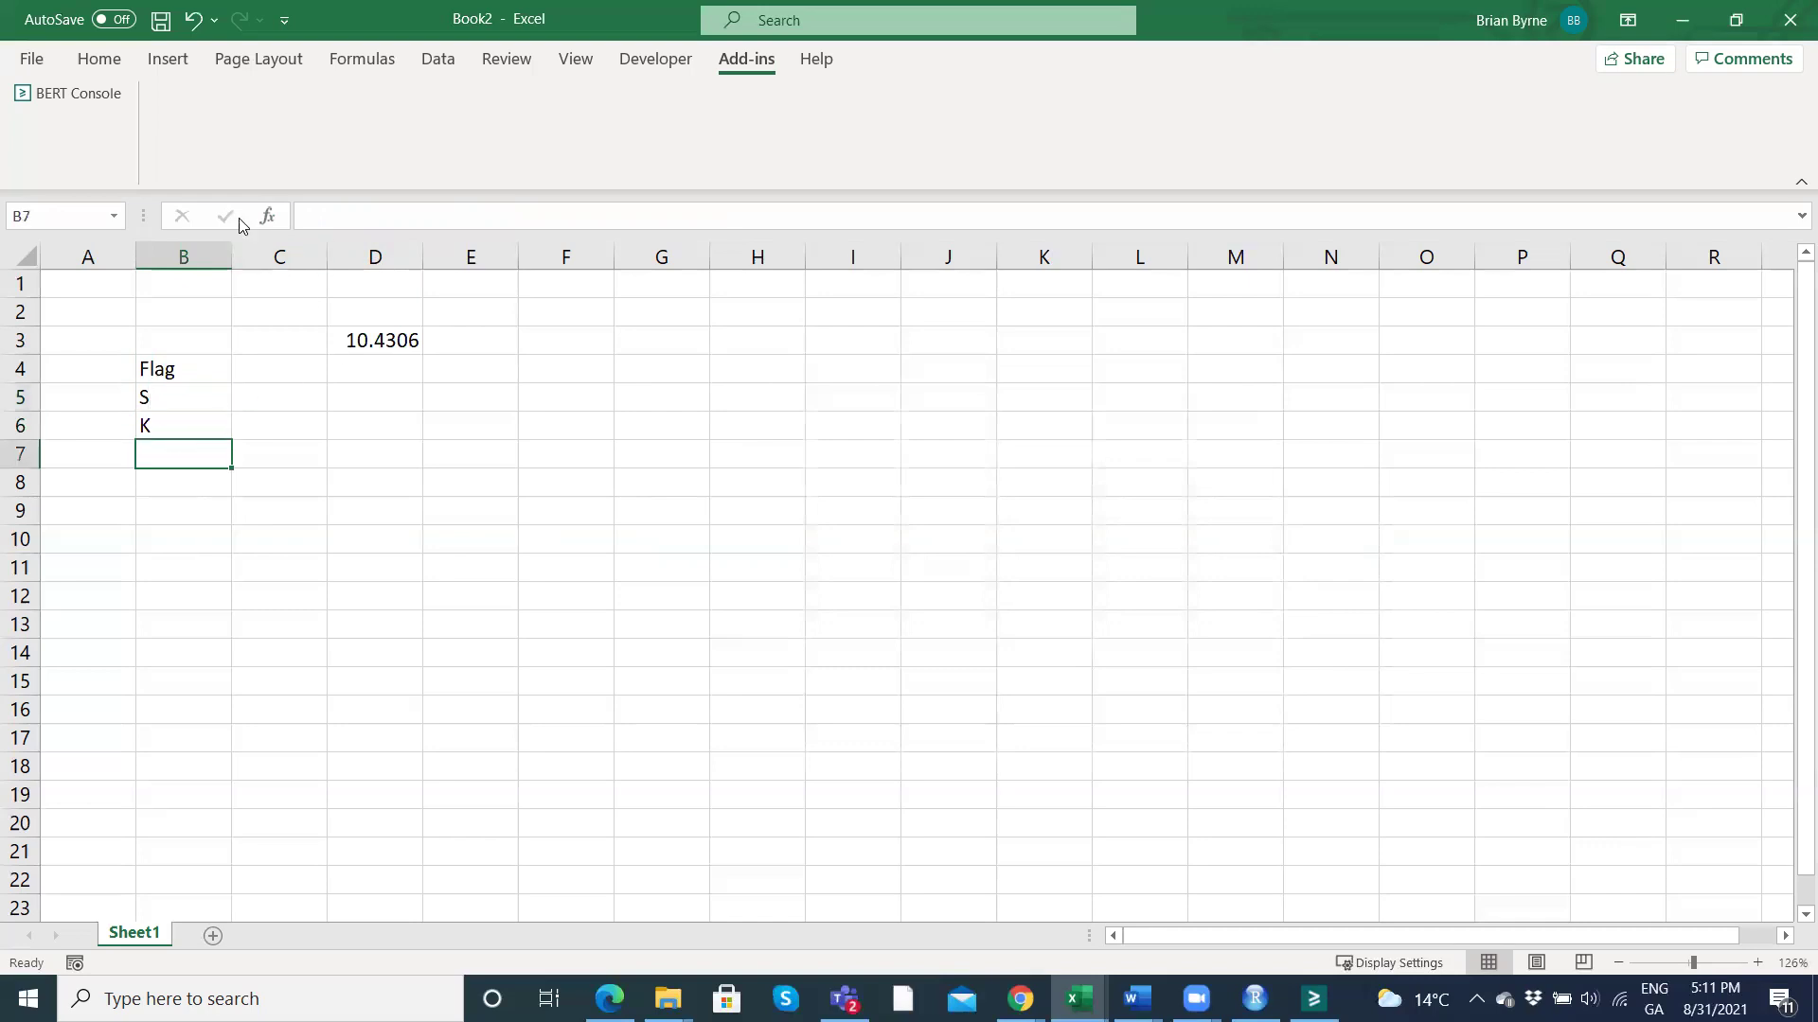
{"action": "left_click", "coordinate": [268, 218]}
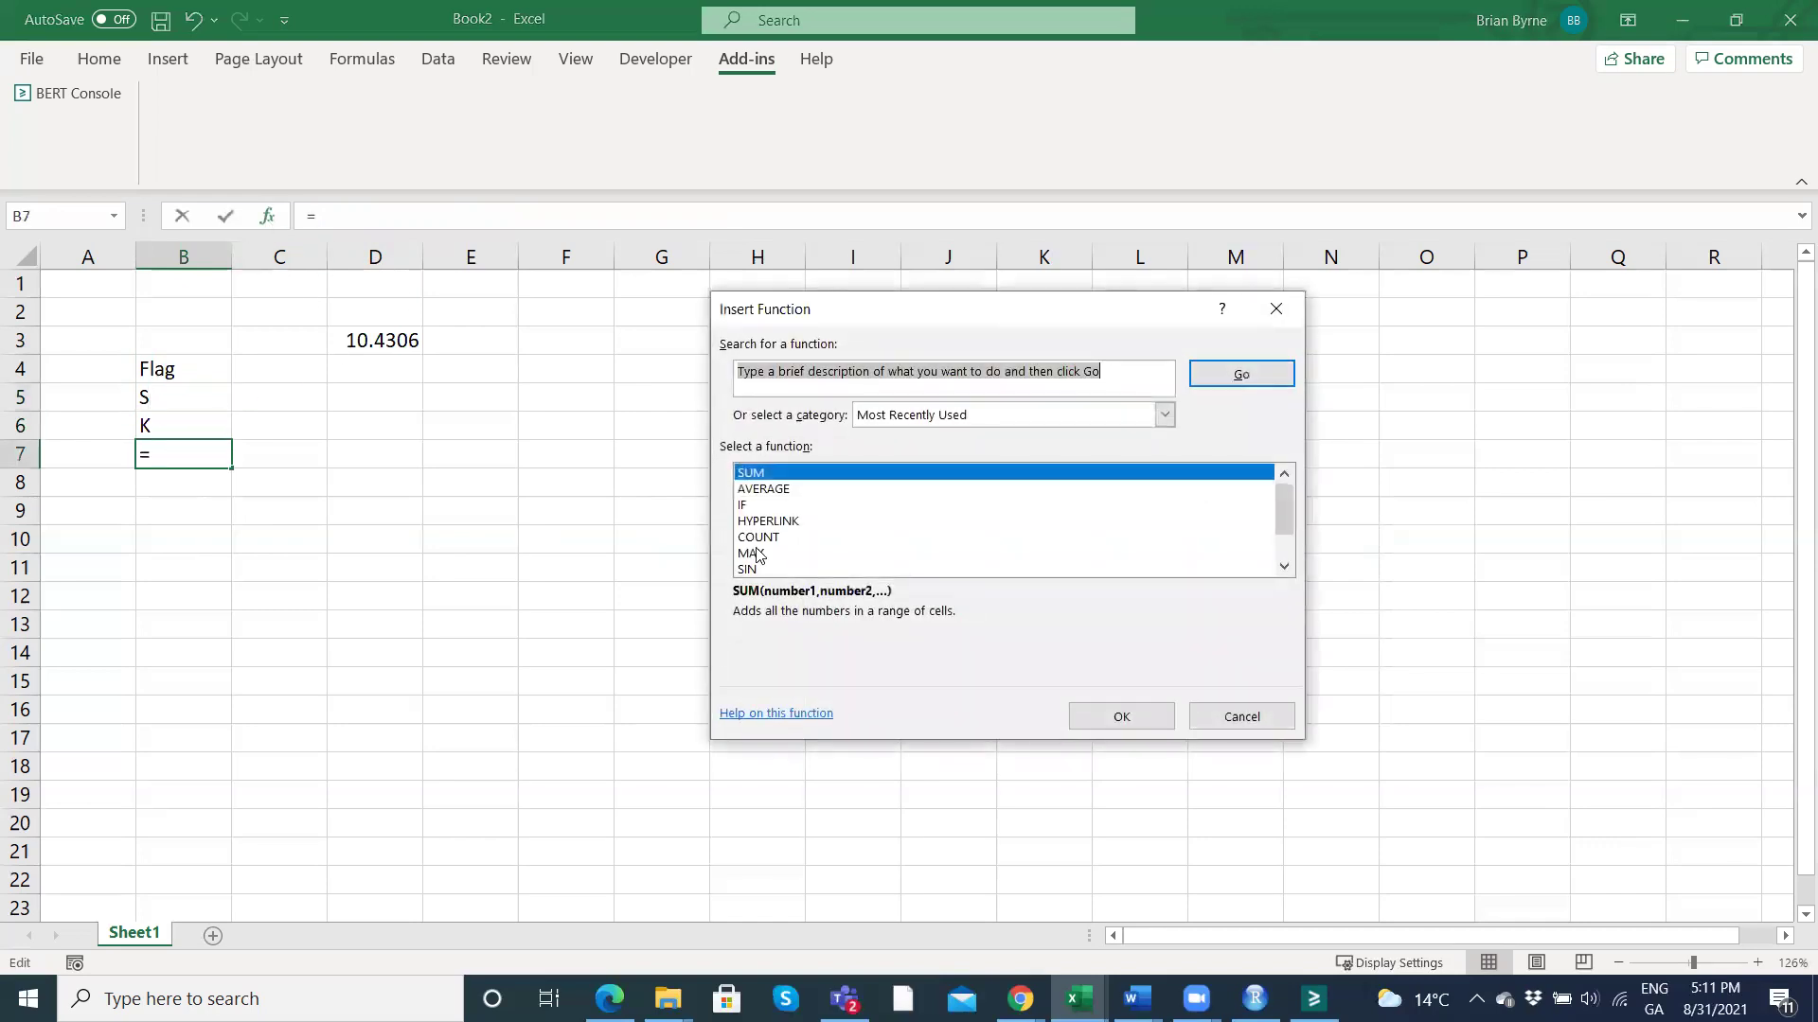
{"action": "left_click", "coordinate": [1240, 717]}
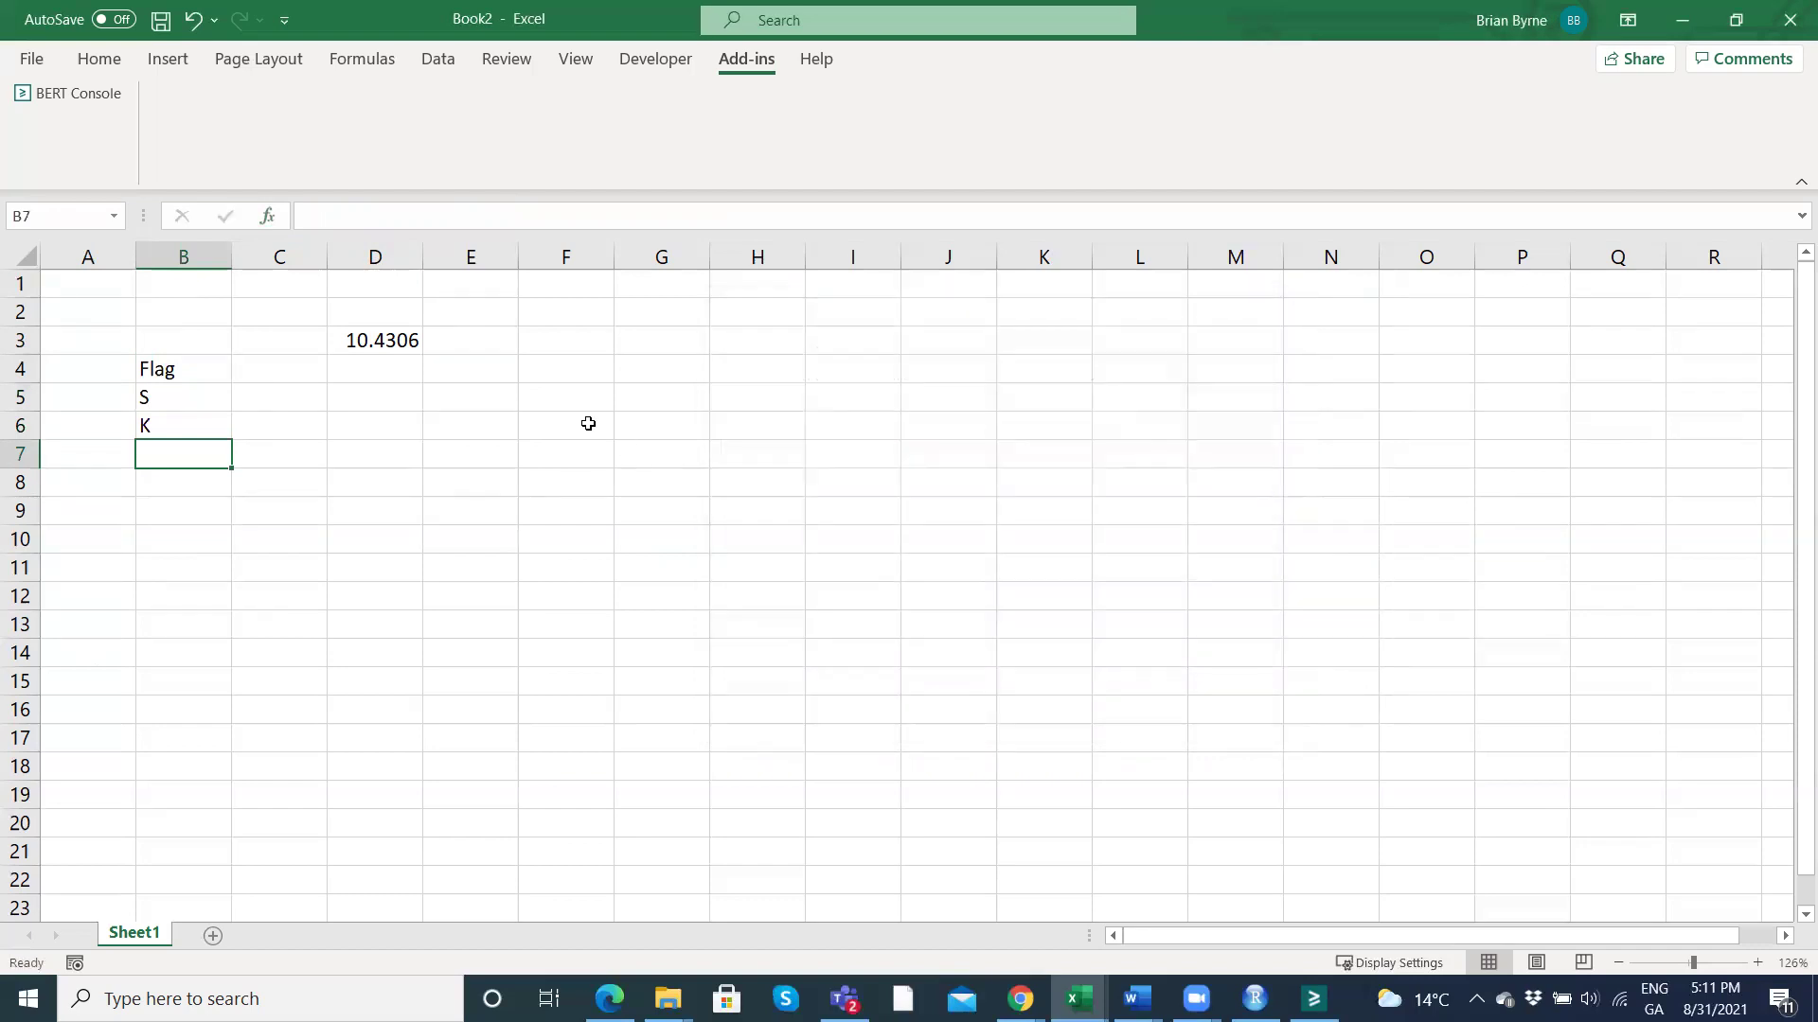
Check the argument order in D3's formula and enter the labels T, r and b in cells B7 to B9.
{"action": "double_click", "coordinate": [379, 343]}
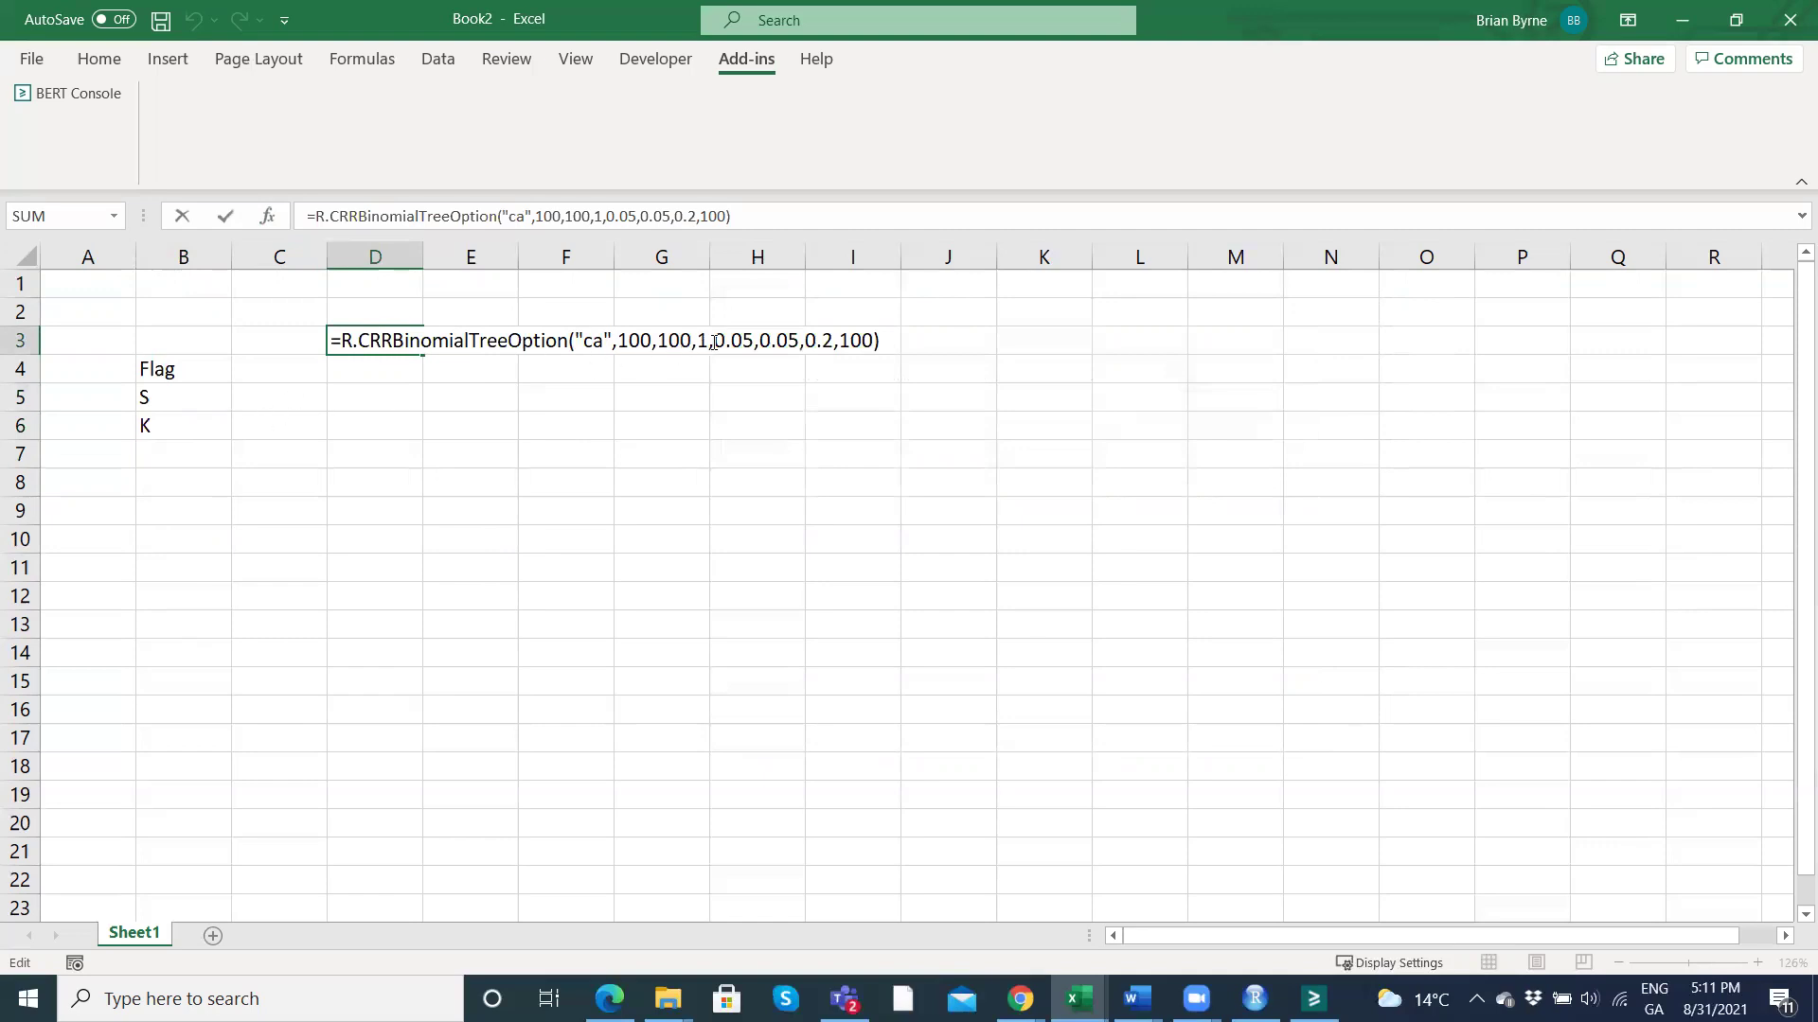
{"action": "key", "text": "ctrl+Return"}
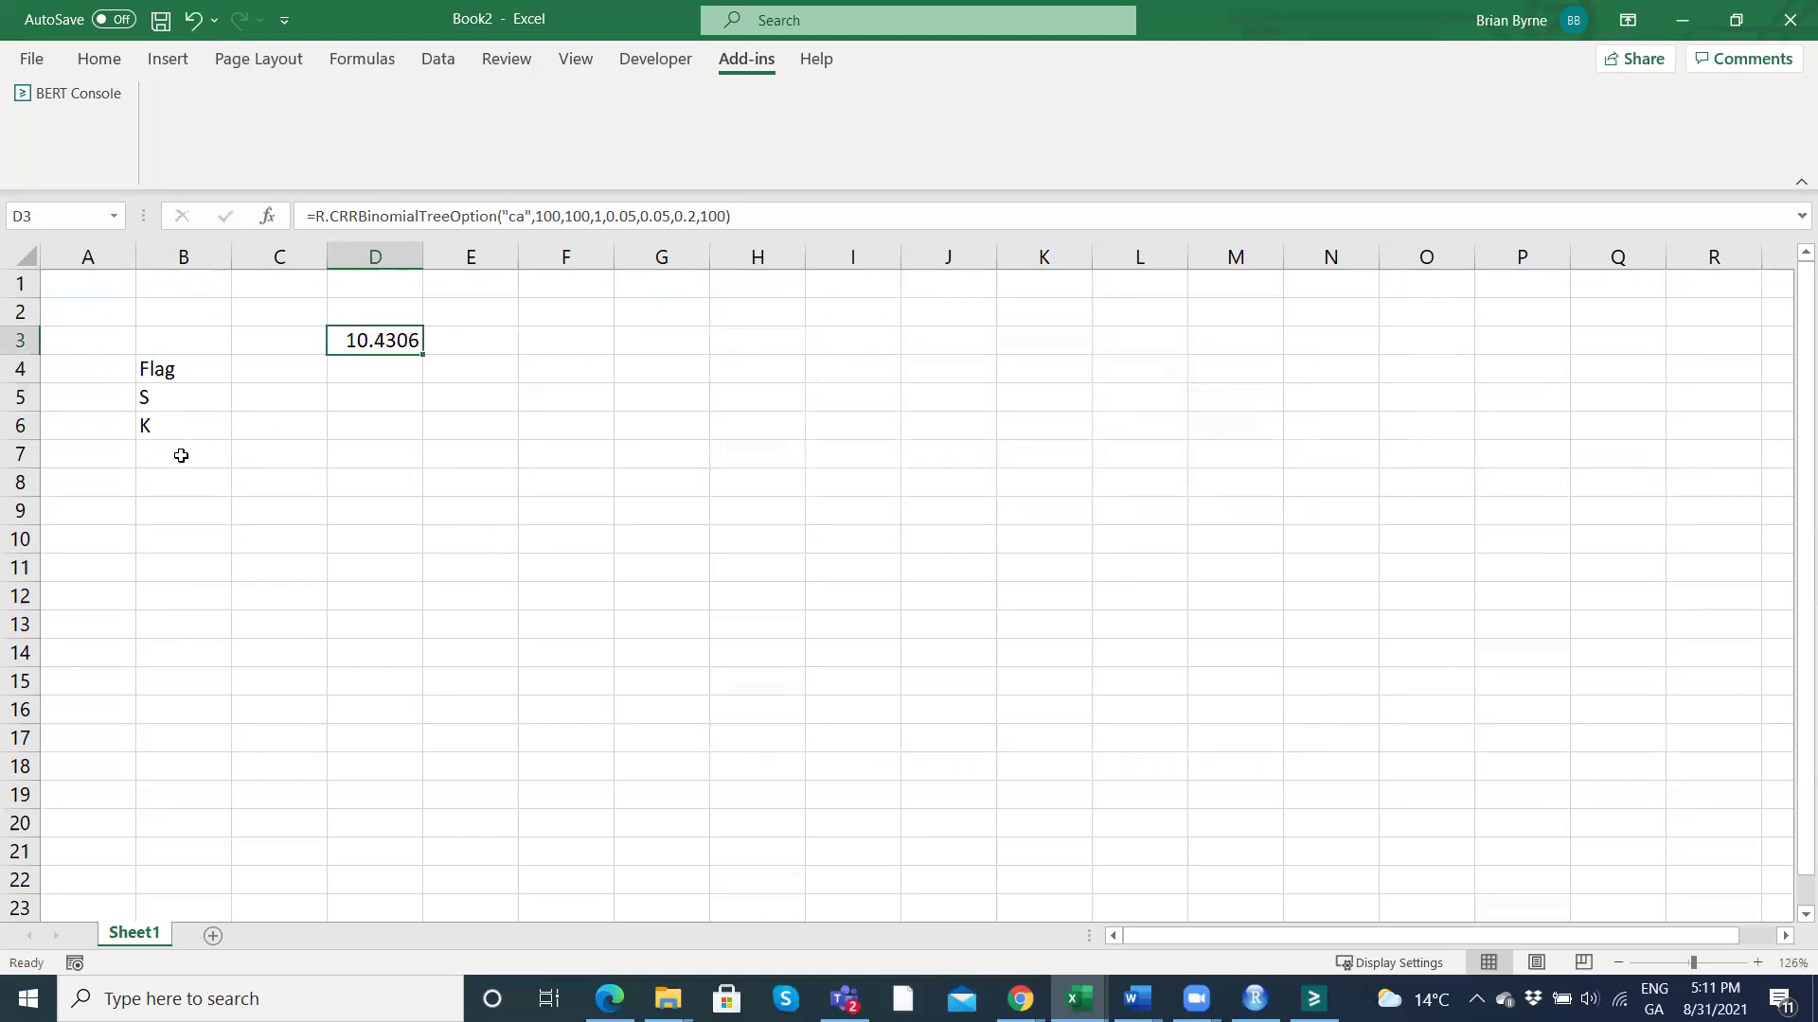
{"action": "left_click", "coordinate": [181, 455]}
{"action": "type", "text": "T"}
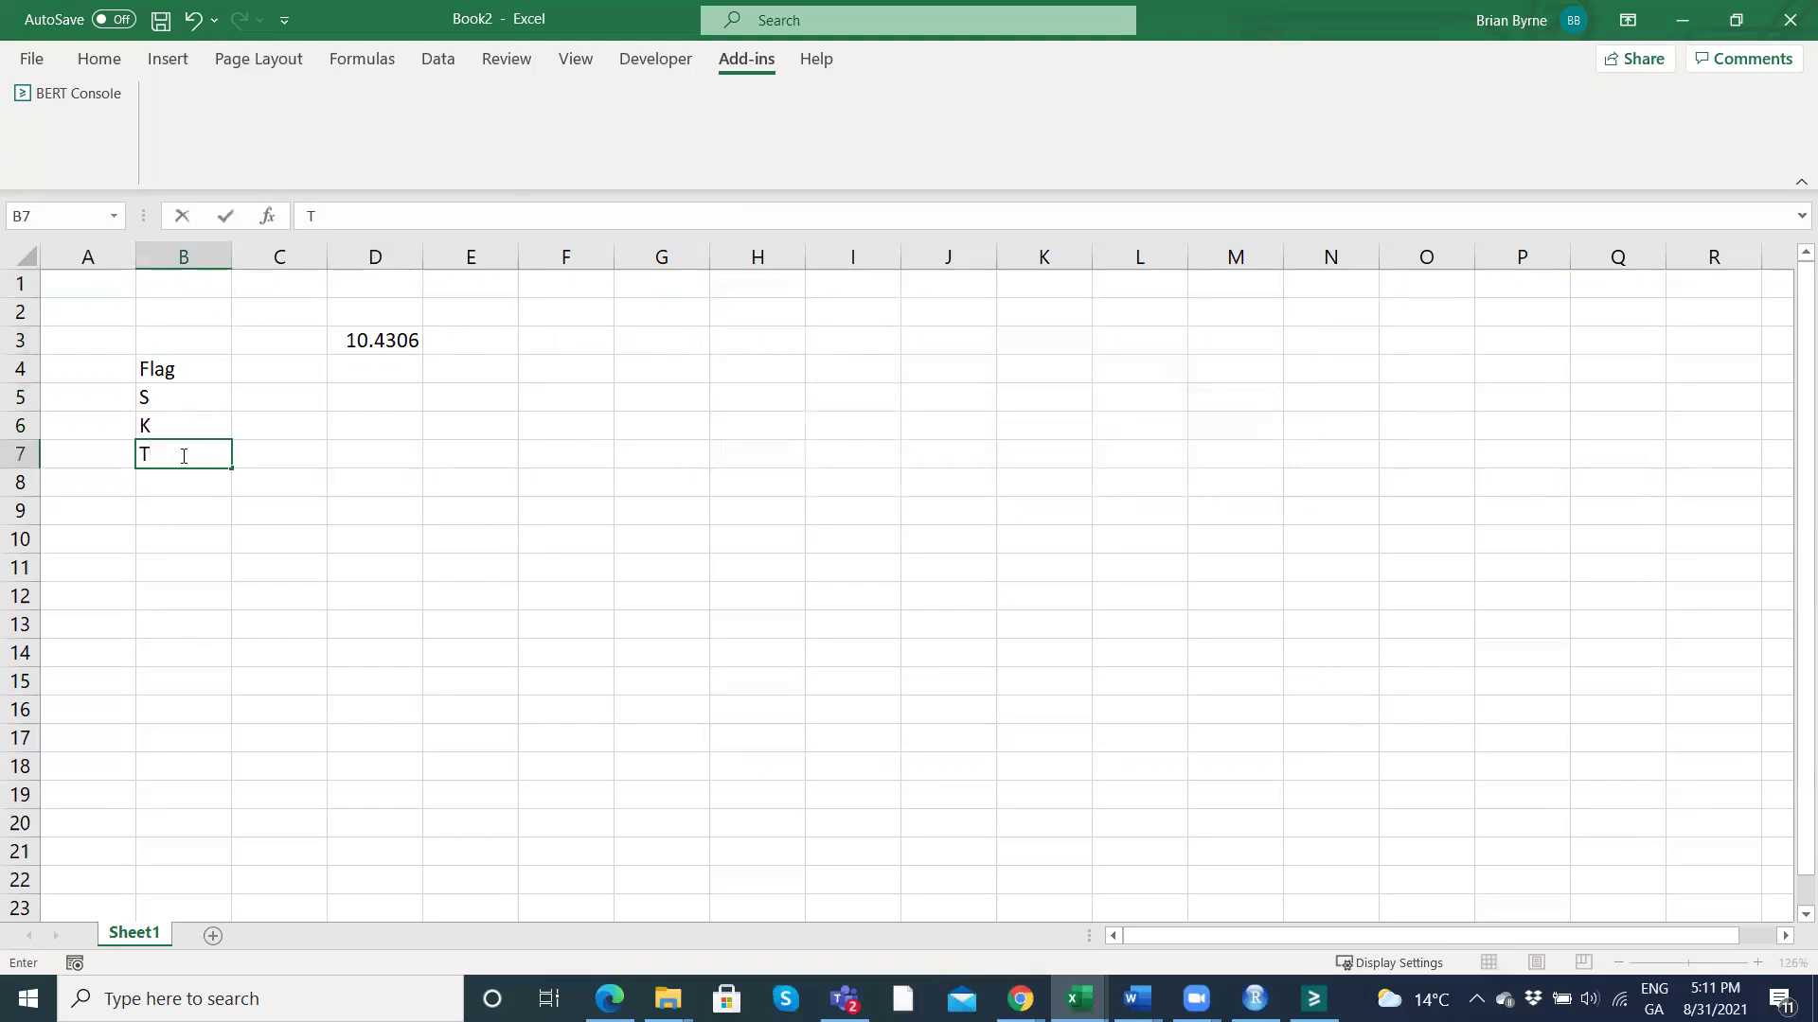
{"action": "key", "text": "Return"}
{"action": "type", "text": "r"}
{"action": "key", "text": "Return"}
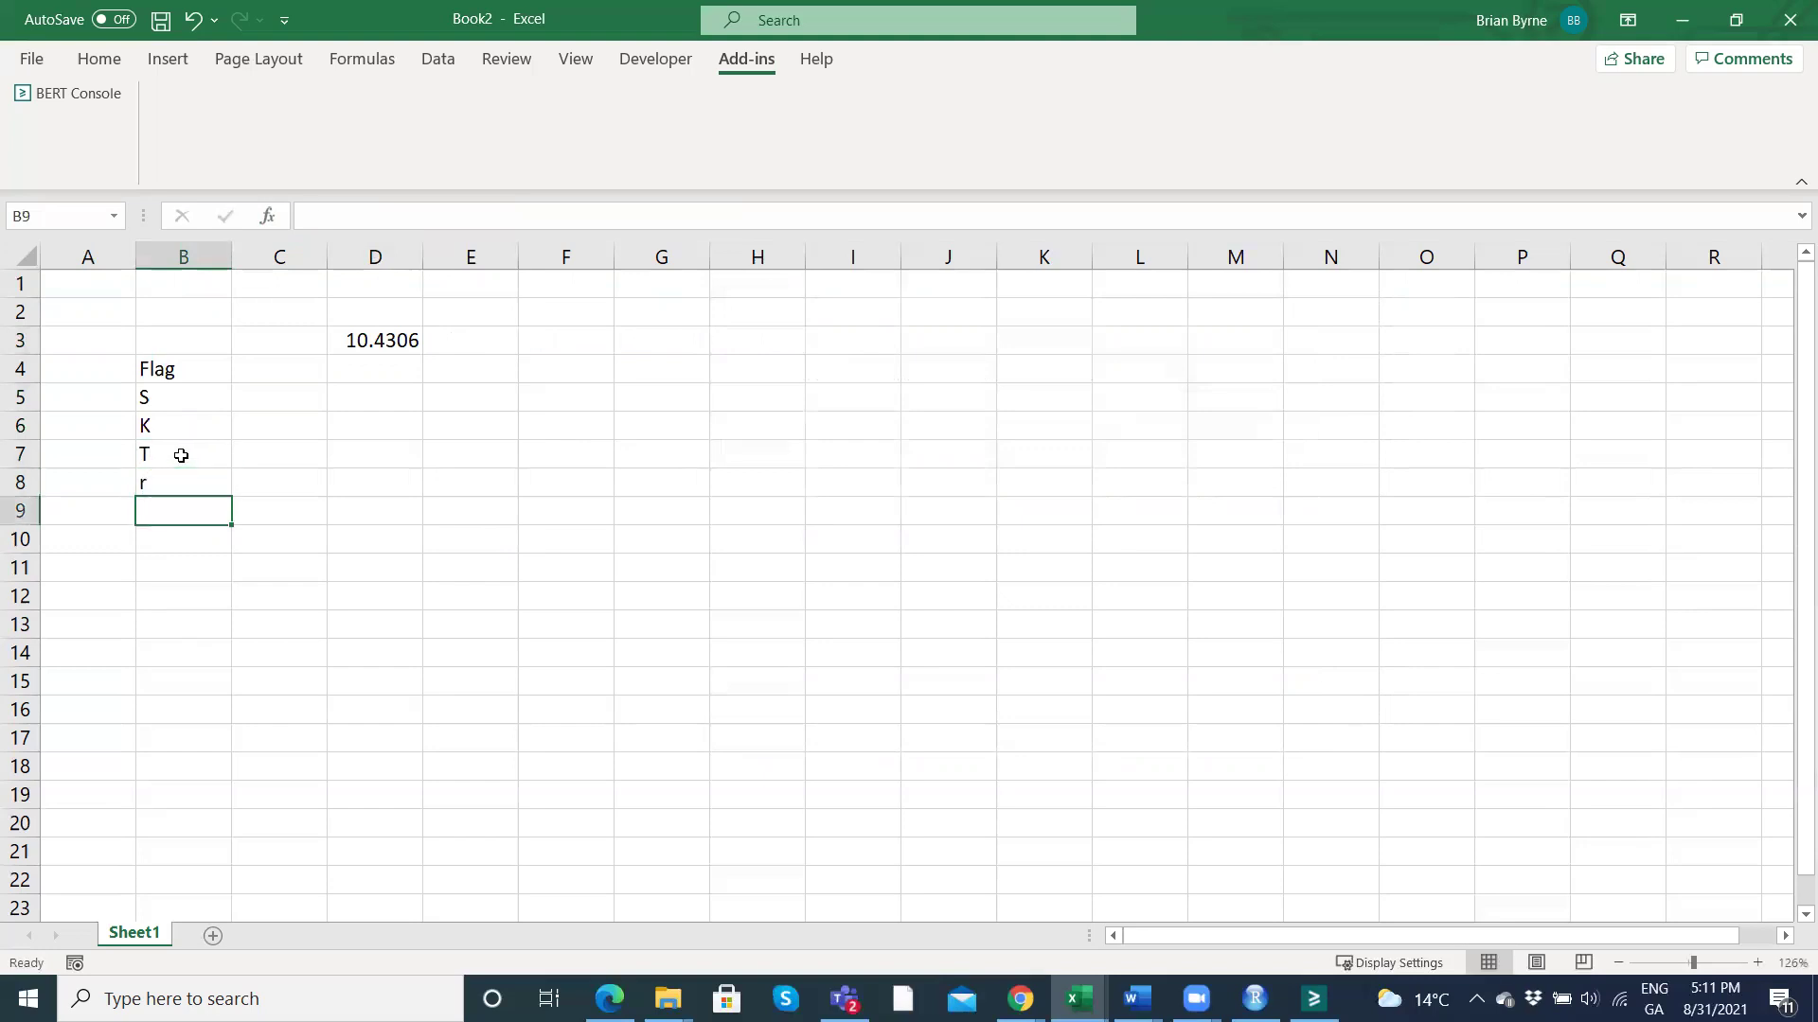
{"action": "type", "text": "b"}
{"action": "key", "text": "Return"}
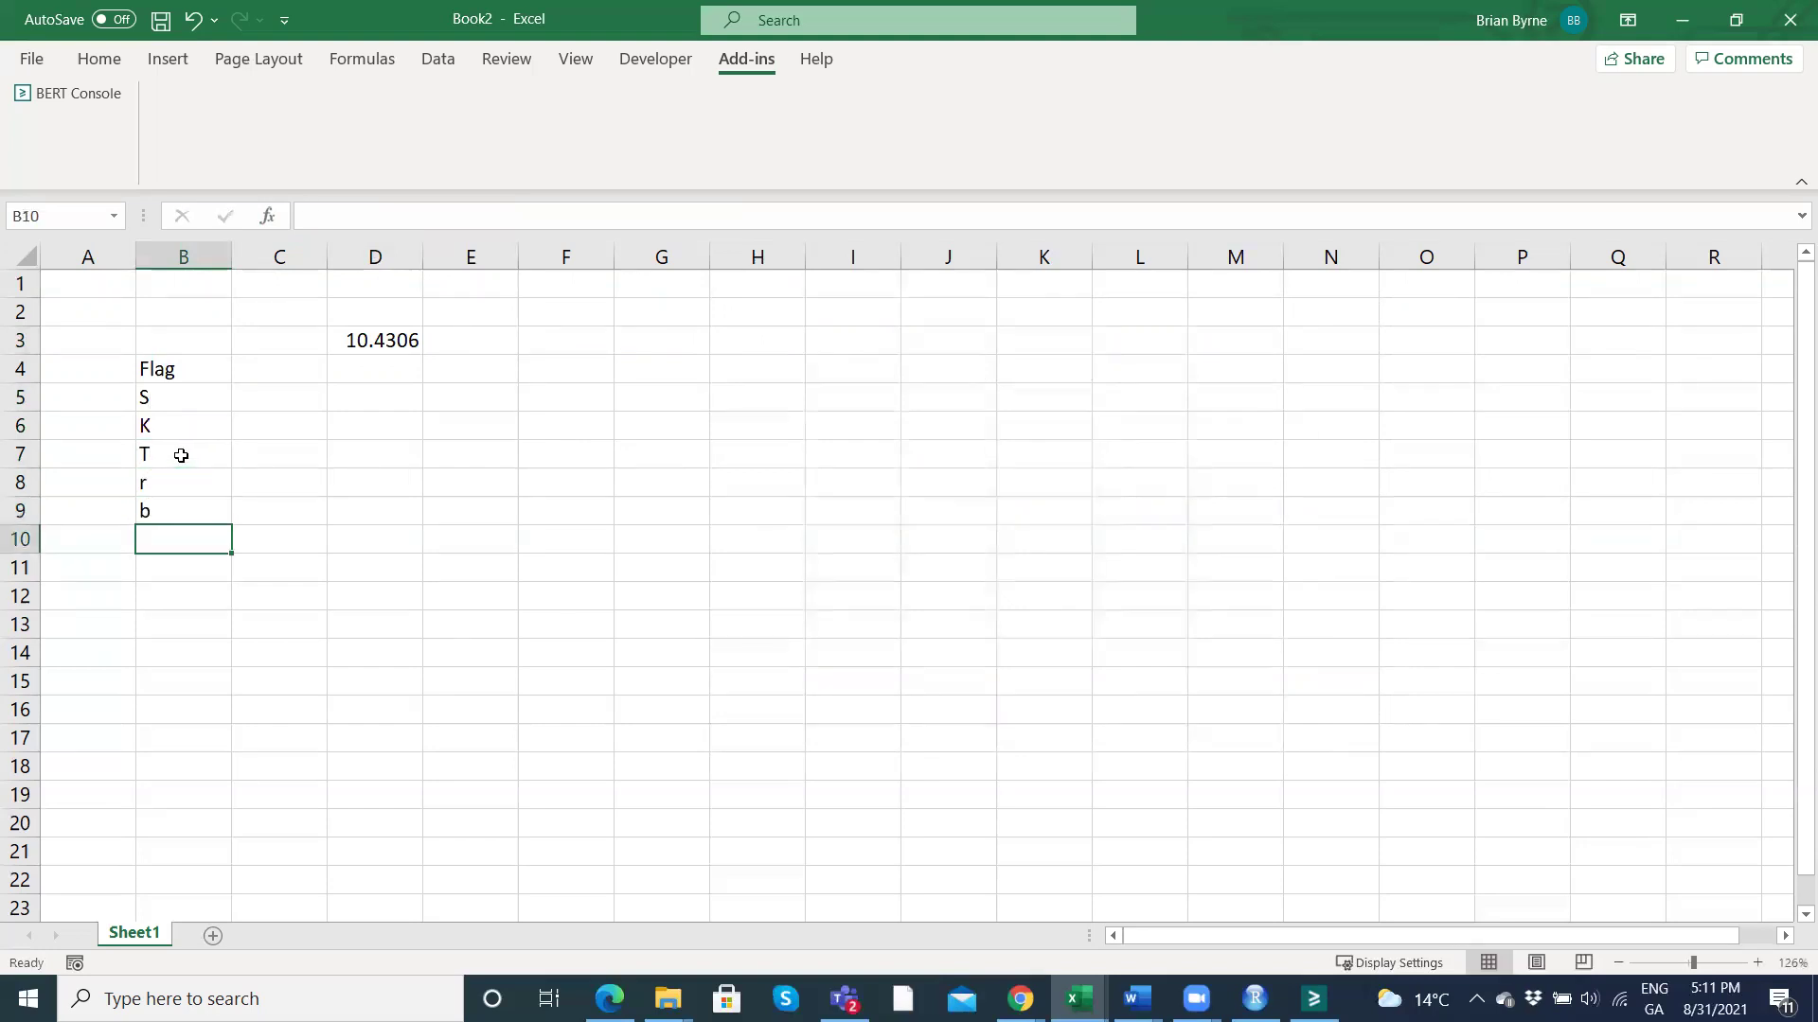
Enter the labels sigma and n in cells B10 and B11.
{"action": "type", "text": "so"}
{"action": "key", "text": "BackSpace"}
{"action": "type", "text": "in"}
{"action": "key", "text": "BackSpace"}
{"action": "type", "text": "gma"}
{"action": "key", "text": "Return"}
{"action": "type", "text": "n"}
{"action": "left_click", "coordinate": [602, 494]}
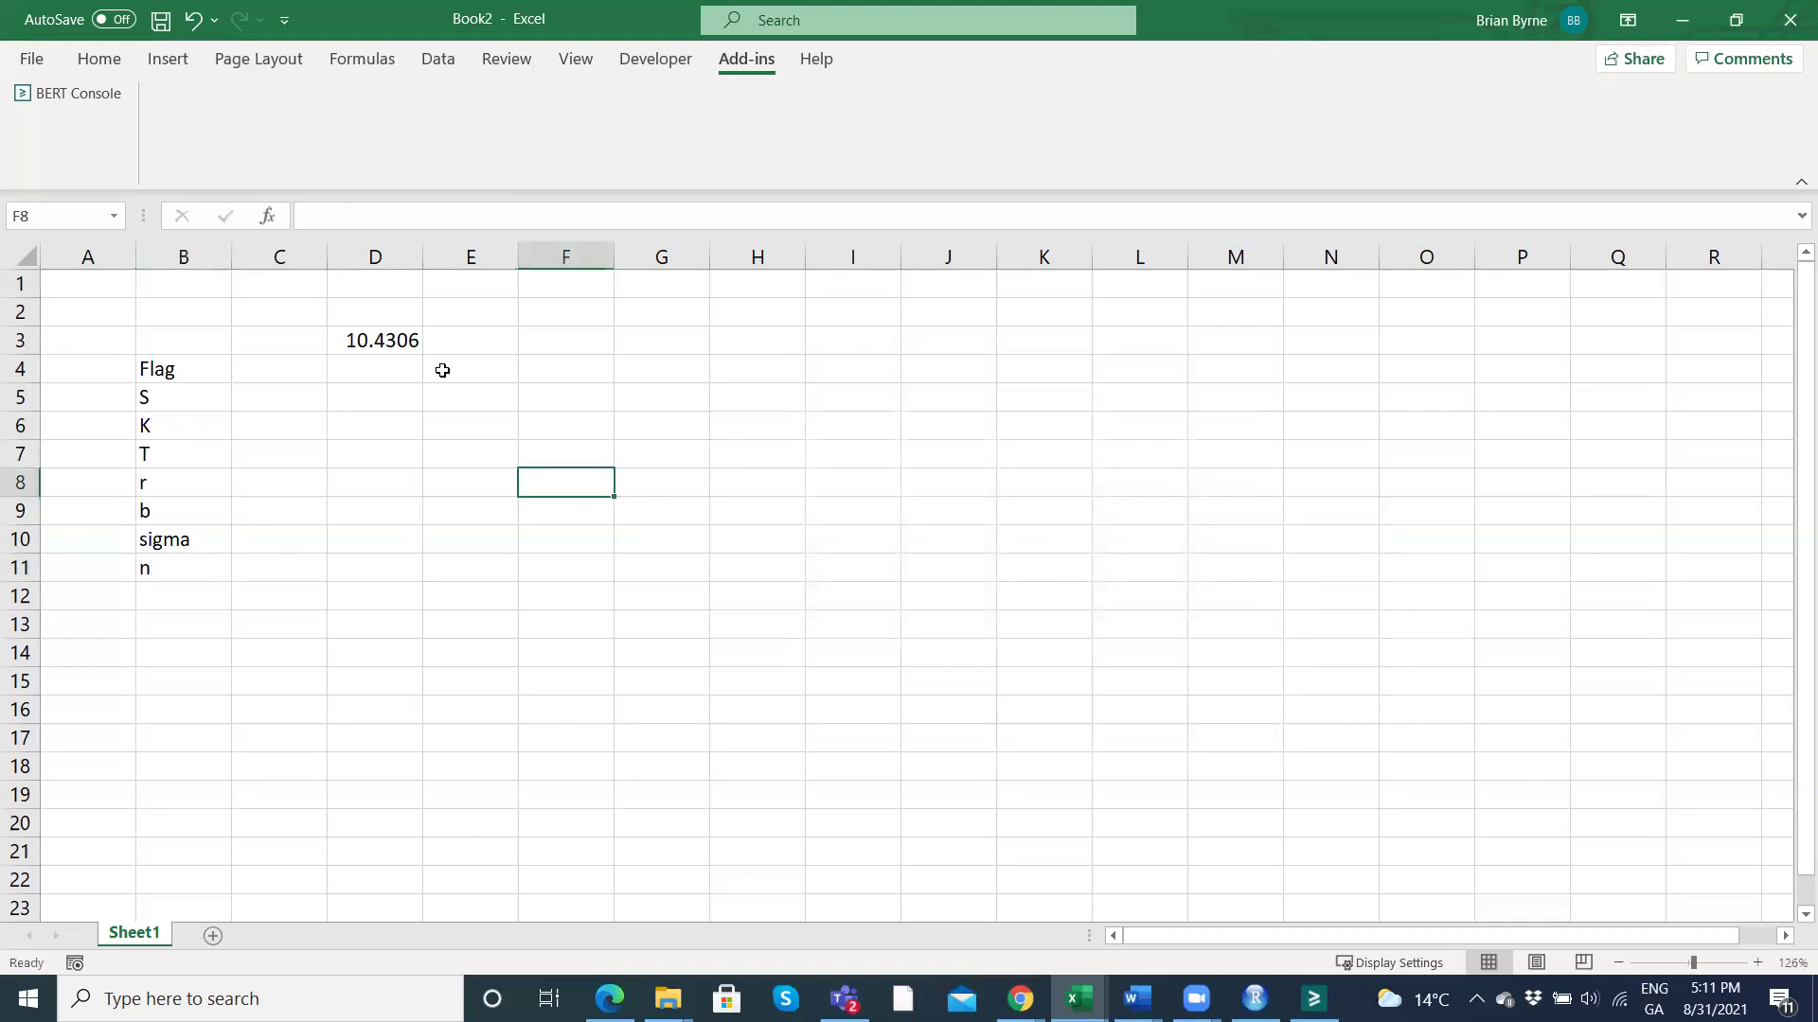
Check the arguments of D3's formula, and enter "ca" for Flag in D4 and 100 for S in D5.
{"action": "double_click", "coordinate": [384, 341]}
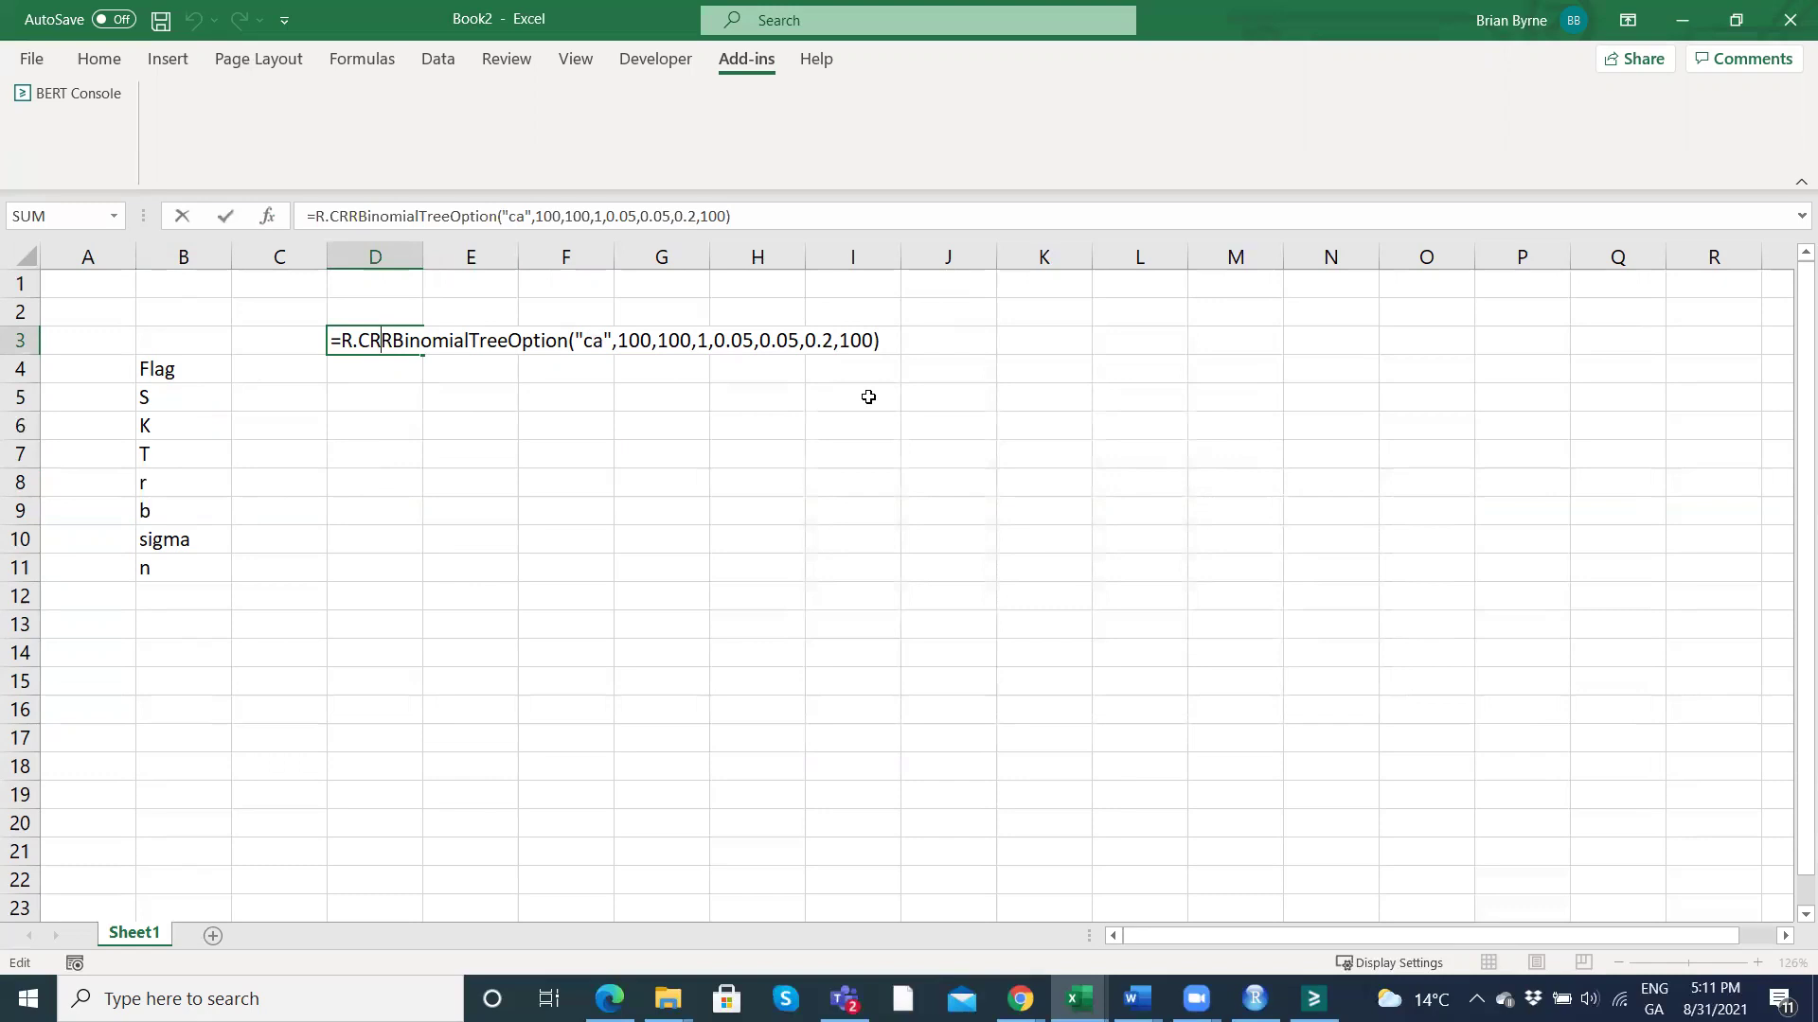
{"action": "key", "text": "Return"}
{"action": "type", "text": "1"}
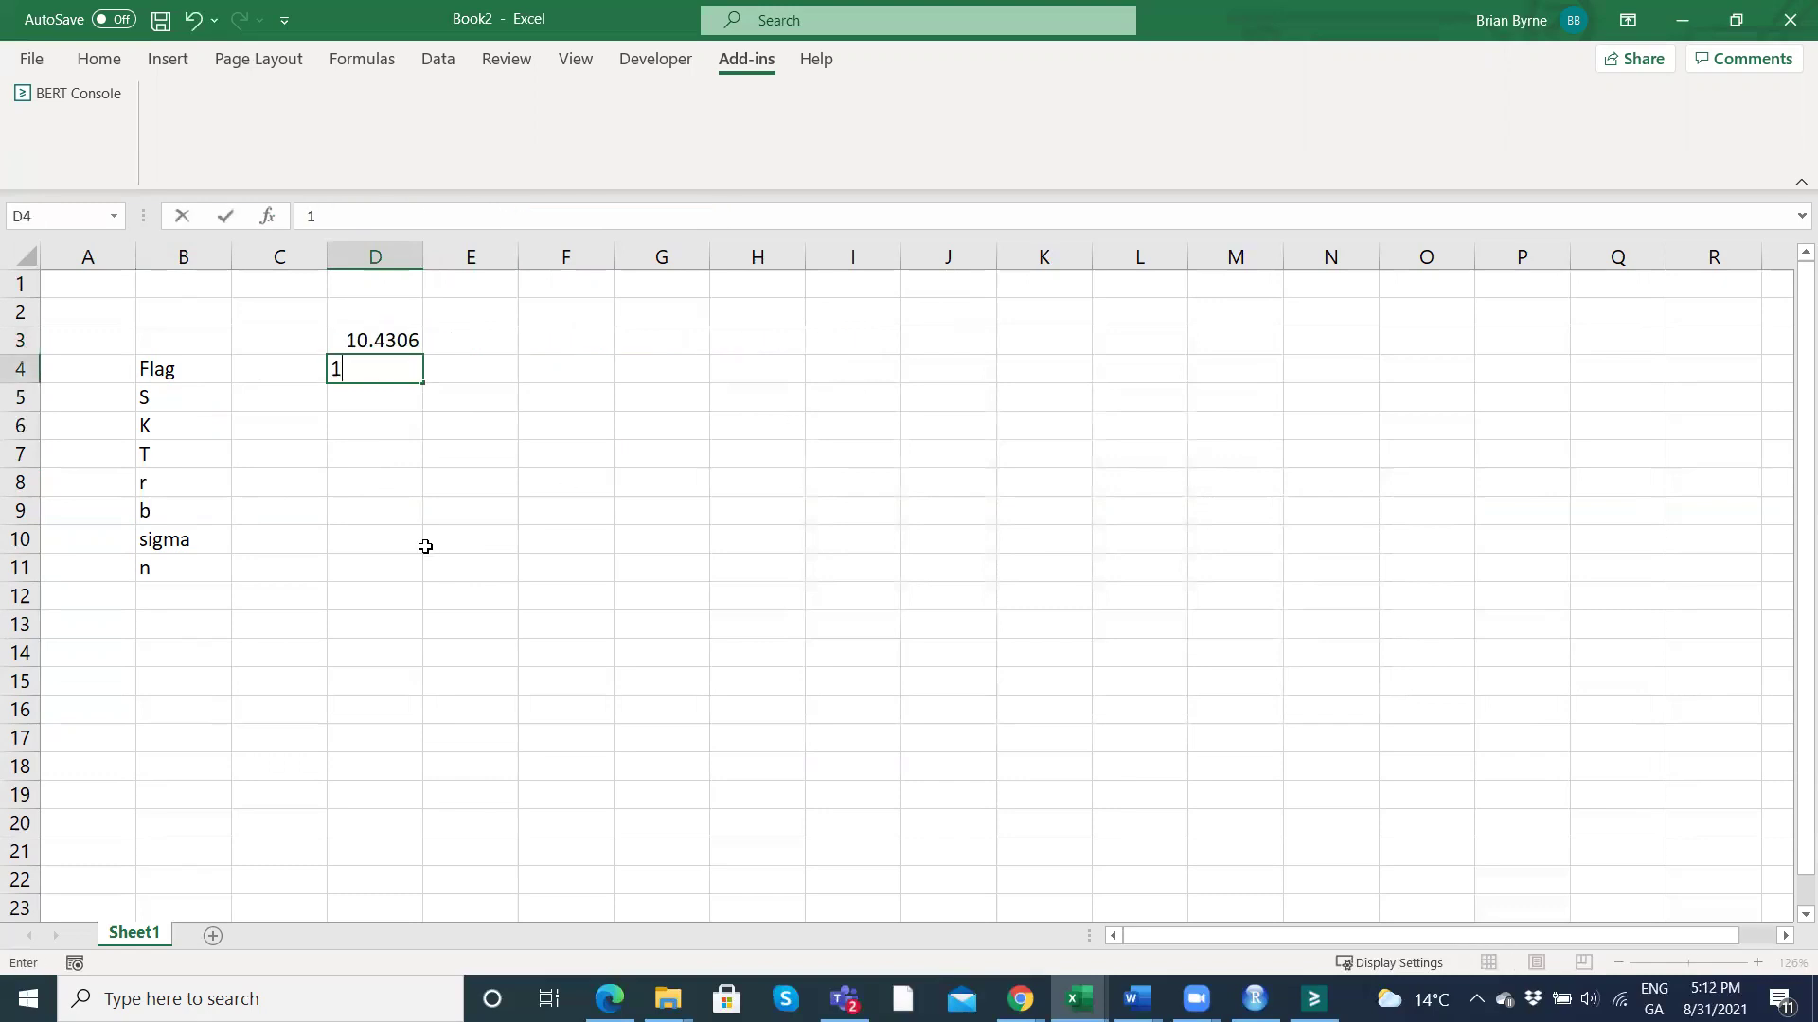
{"action": "type", "text": "00"}
{"action": "key", "text": "Return"}
{"action": "type", "text": "100"}
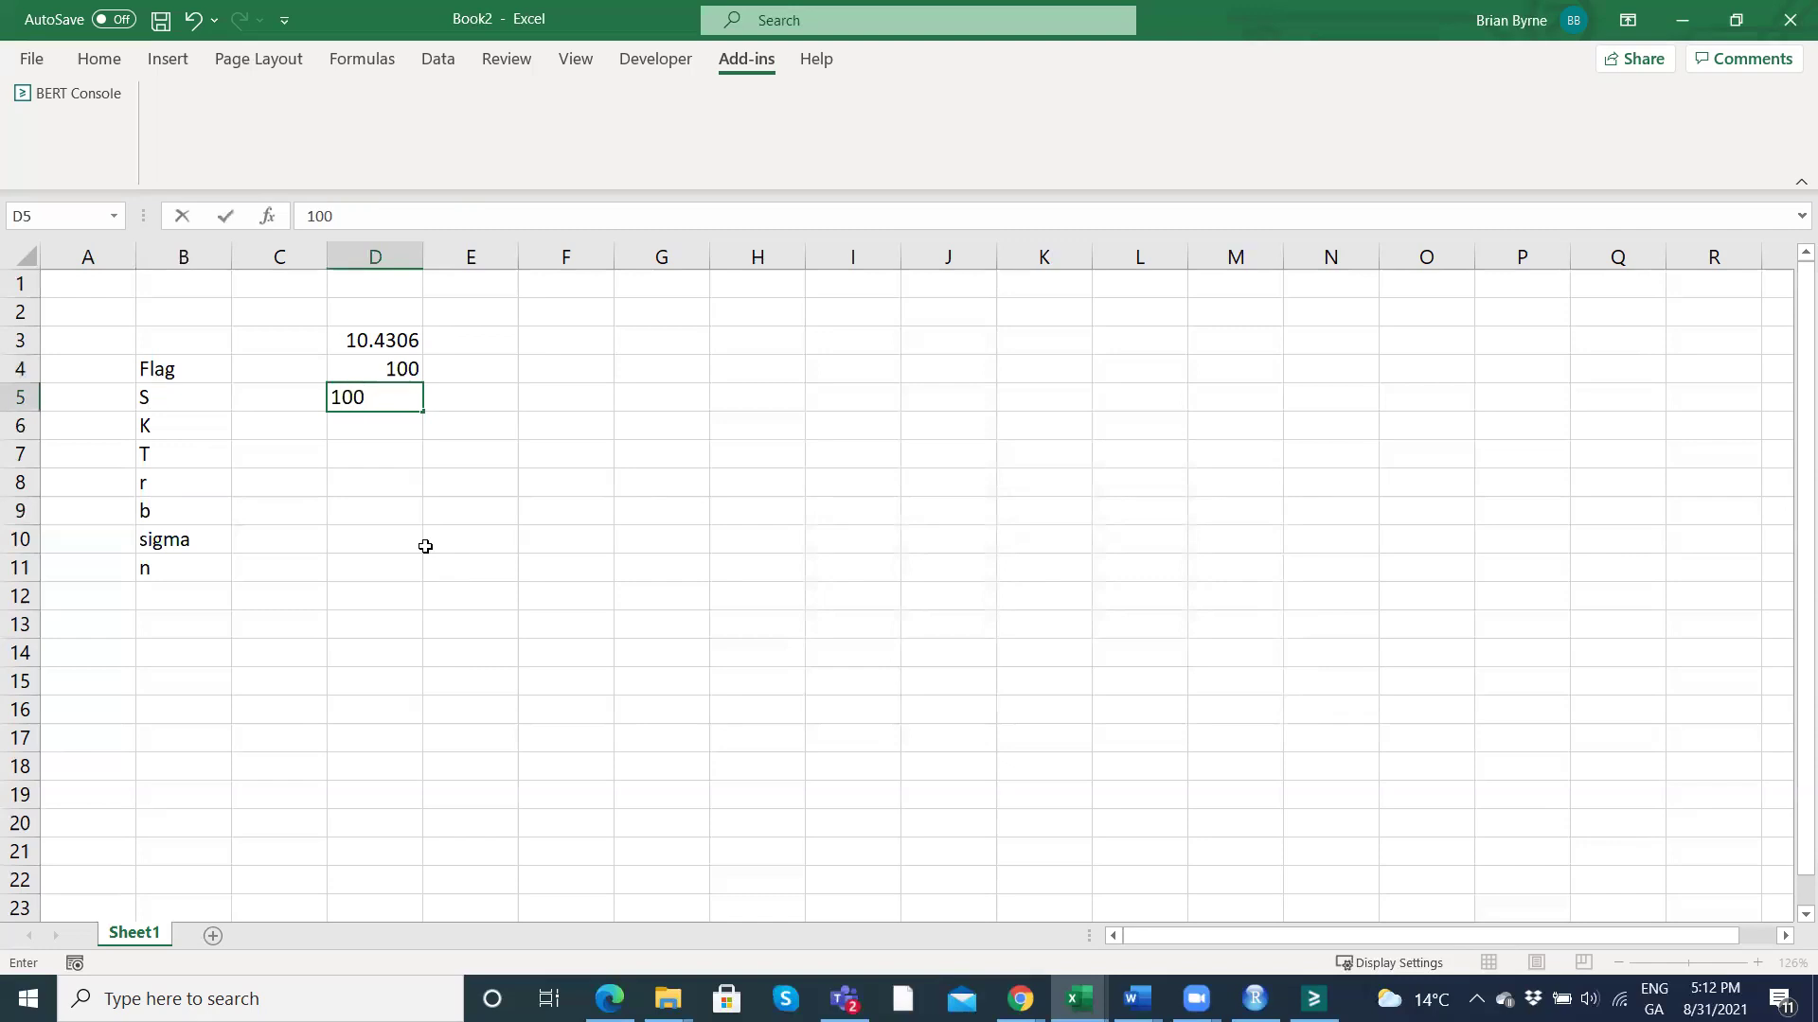
{"action": "key", "text": "Up"}
{"action": "type", "text": "ca"}
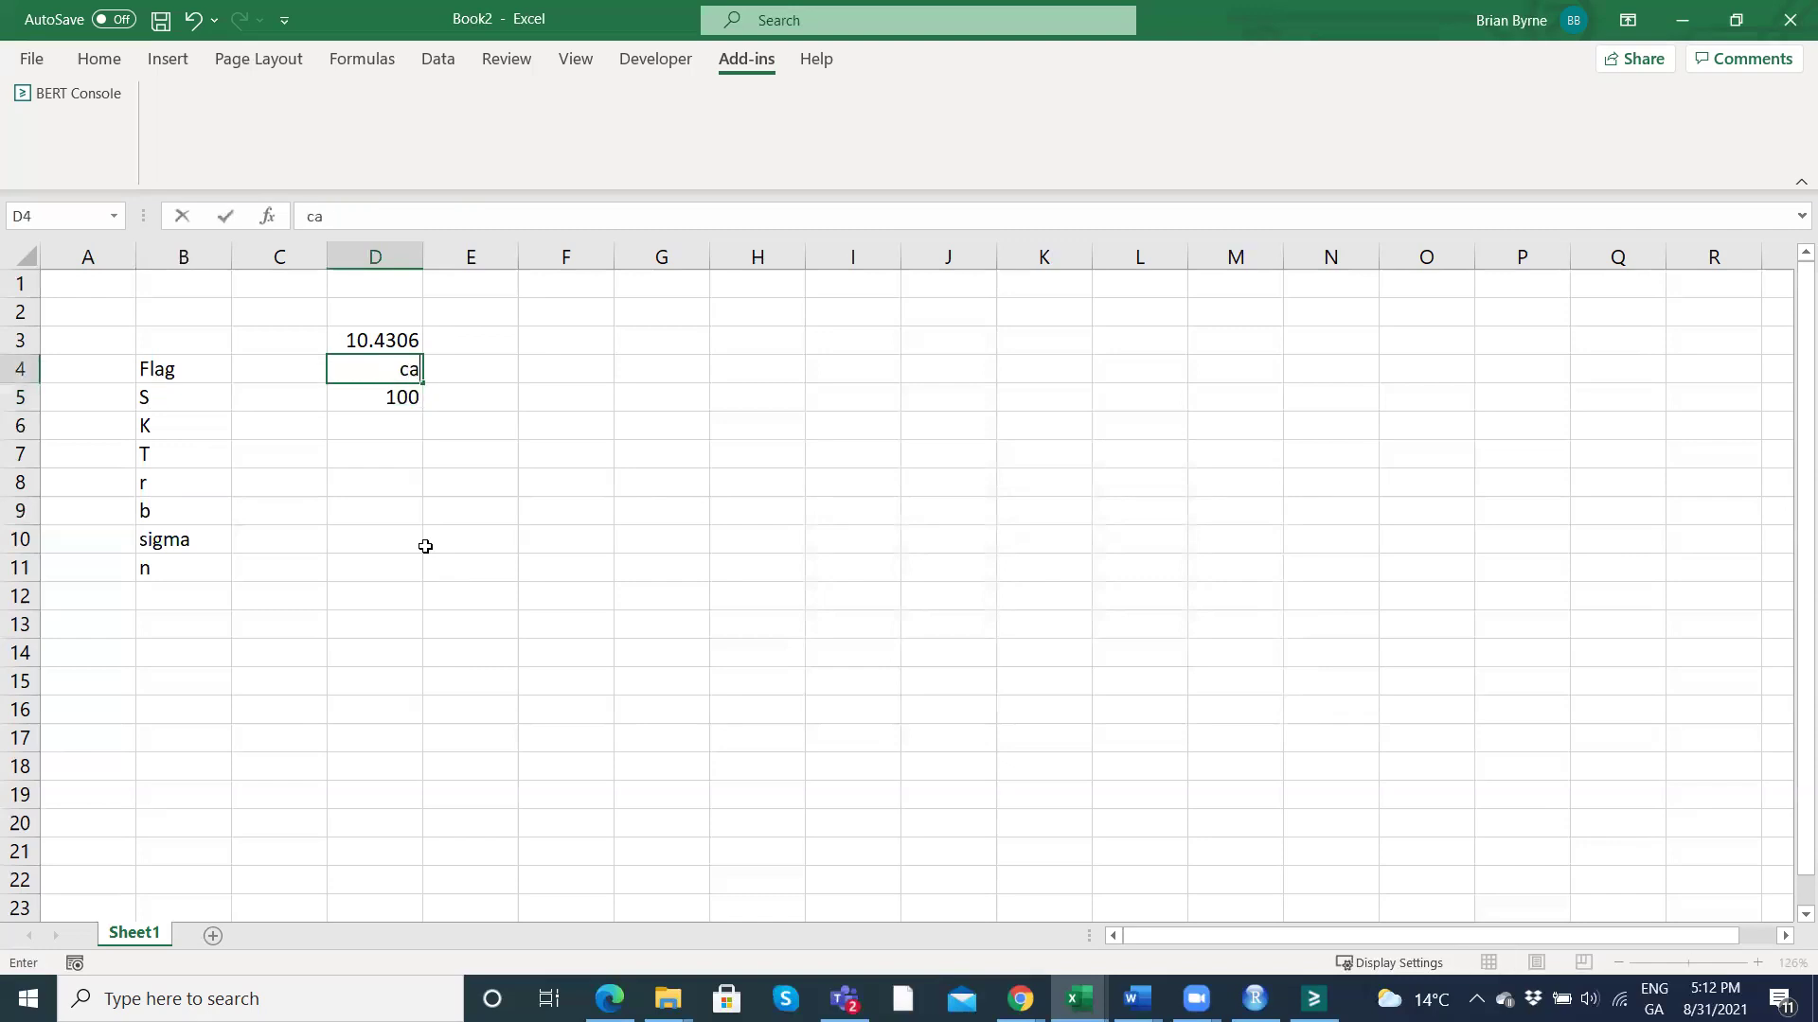
{"action": "key", "text": "Return"}
Enter 100 for K in cell D6 and 1 for T in cell D7.
{"action": "key", "text": "Return"}
{"action": "type", "text": "100"}
{"action": "key", "text": "Return"}
{"action": "type", "text": "1"}
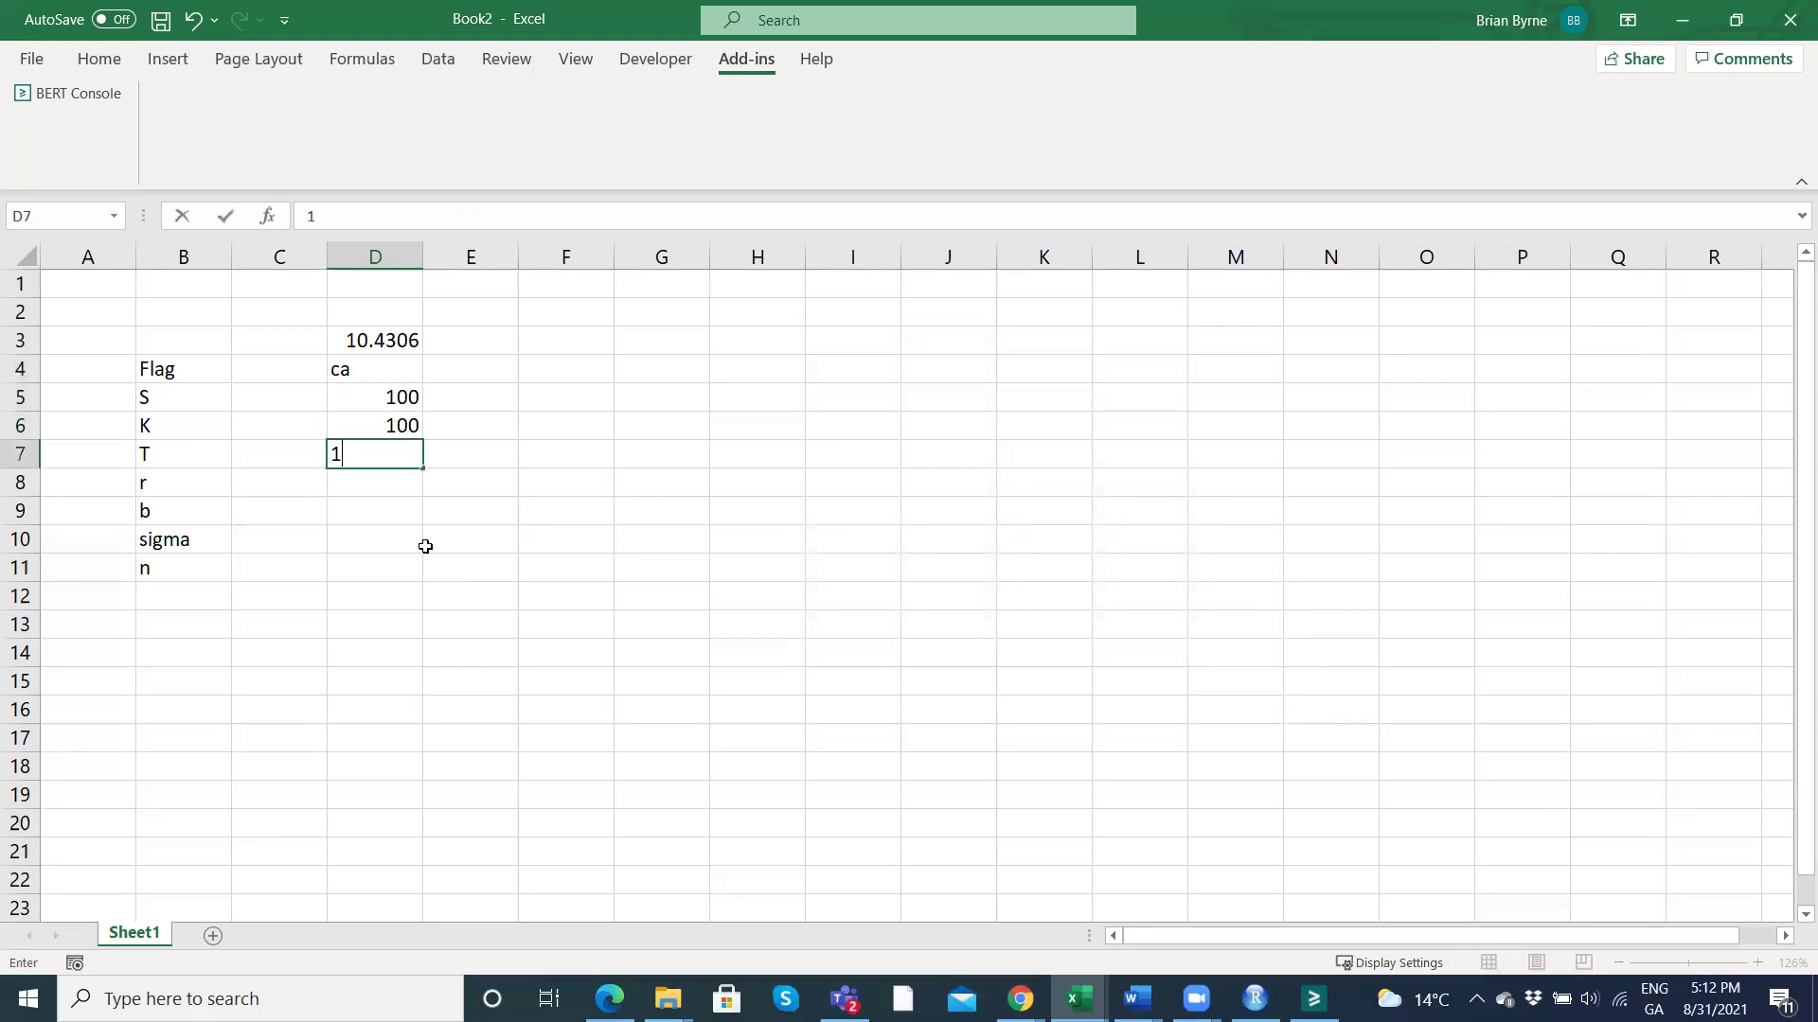
{"action": "key", "text": "Return"}
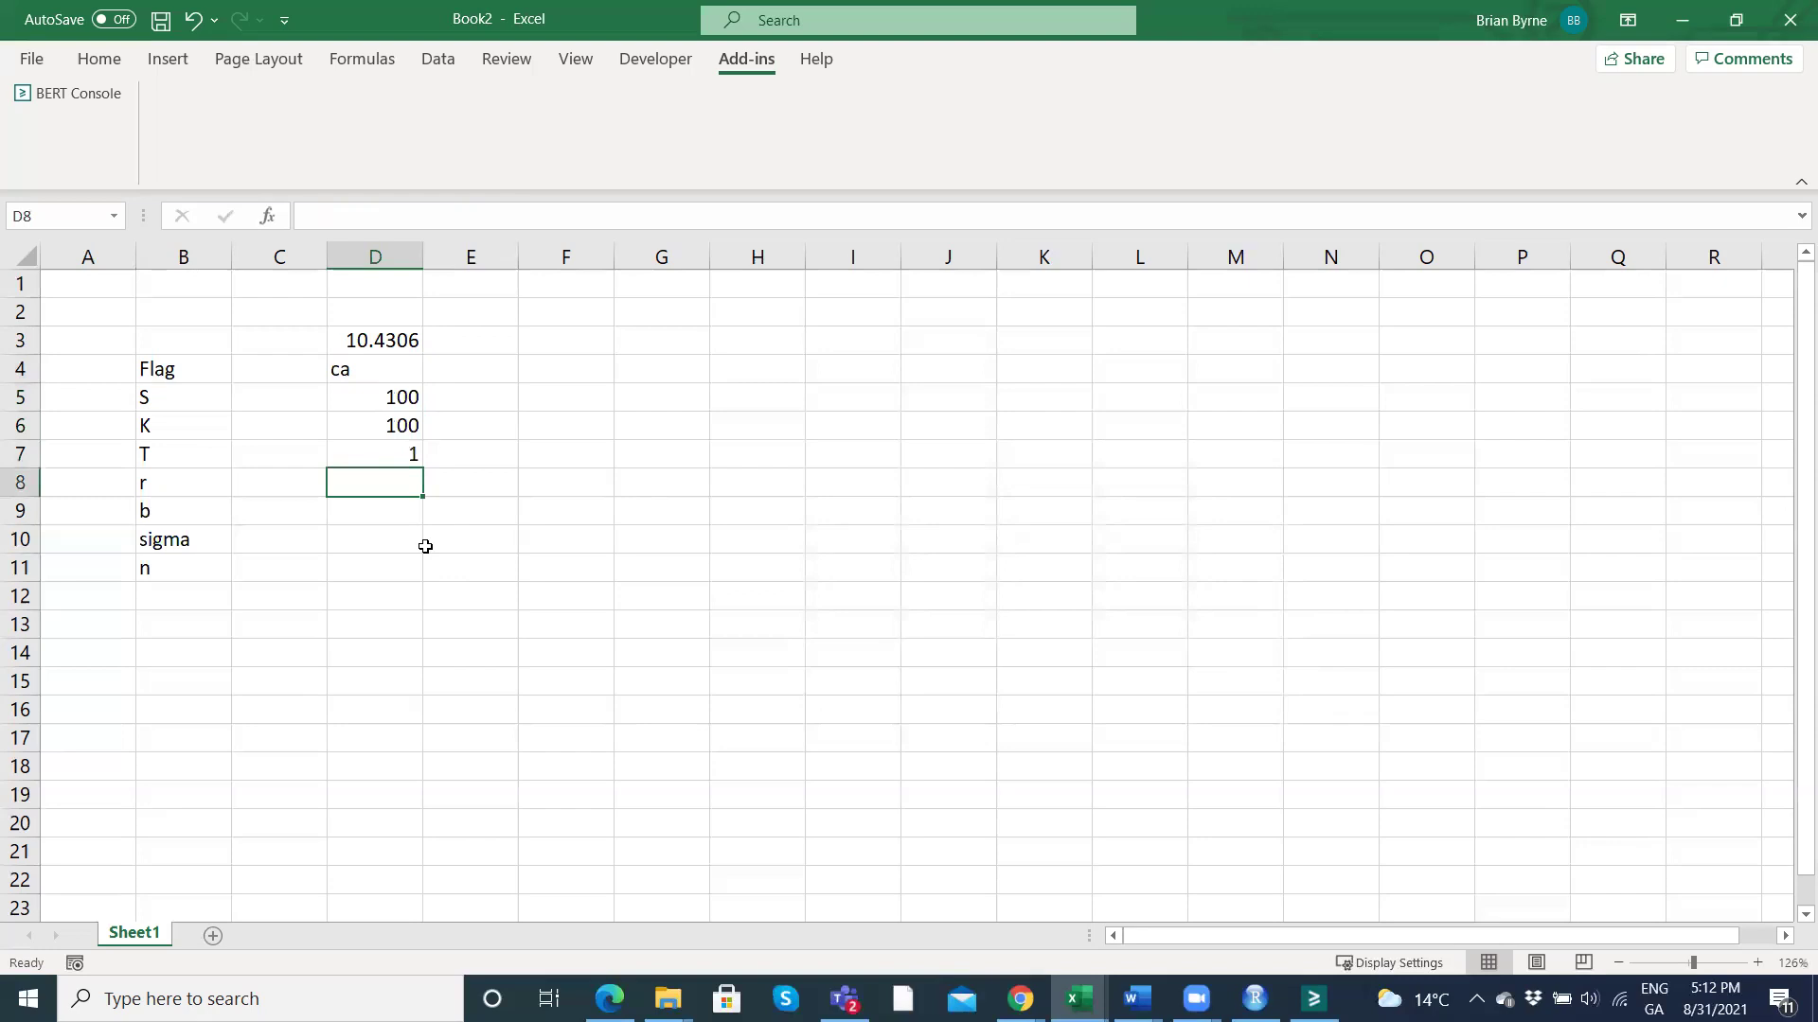
Enter 0.05 for r, 0.05 for b, 0.2 for sigma and 100 for n in cells D8 to D11.
{"action": "type", "text": "0.05"}
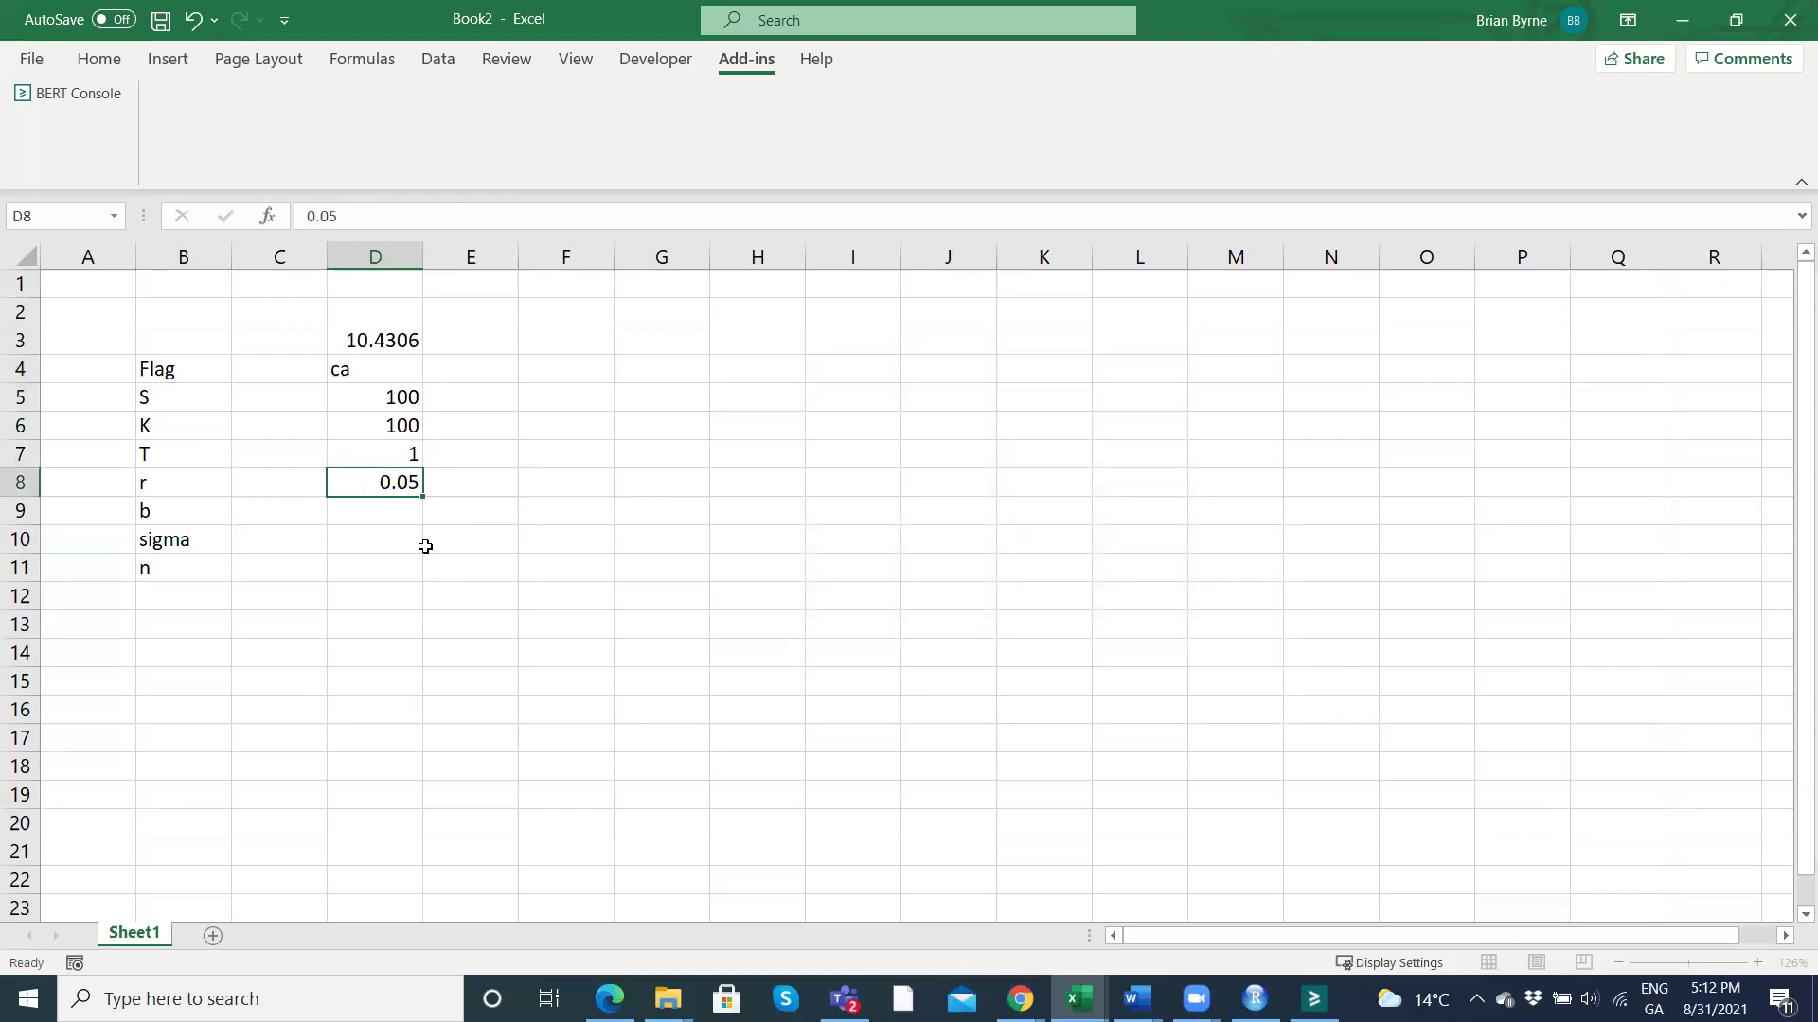
{"action": "key", "text": "Return"}
{"action": "type", "text": "0.05"}
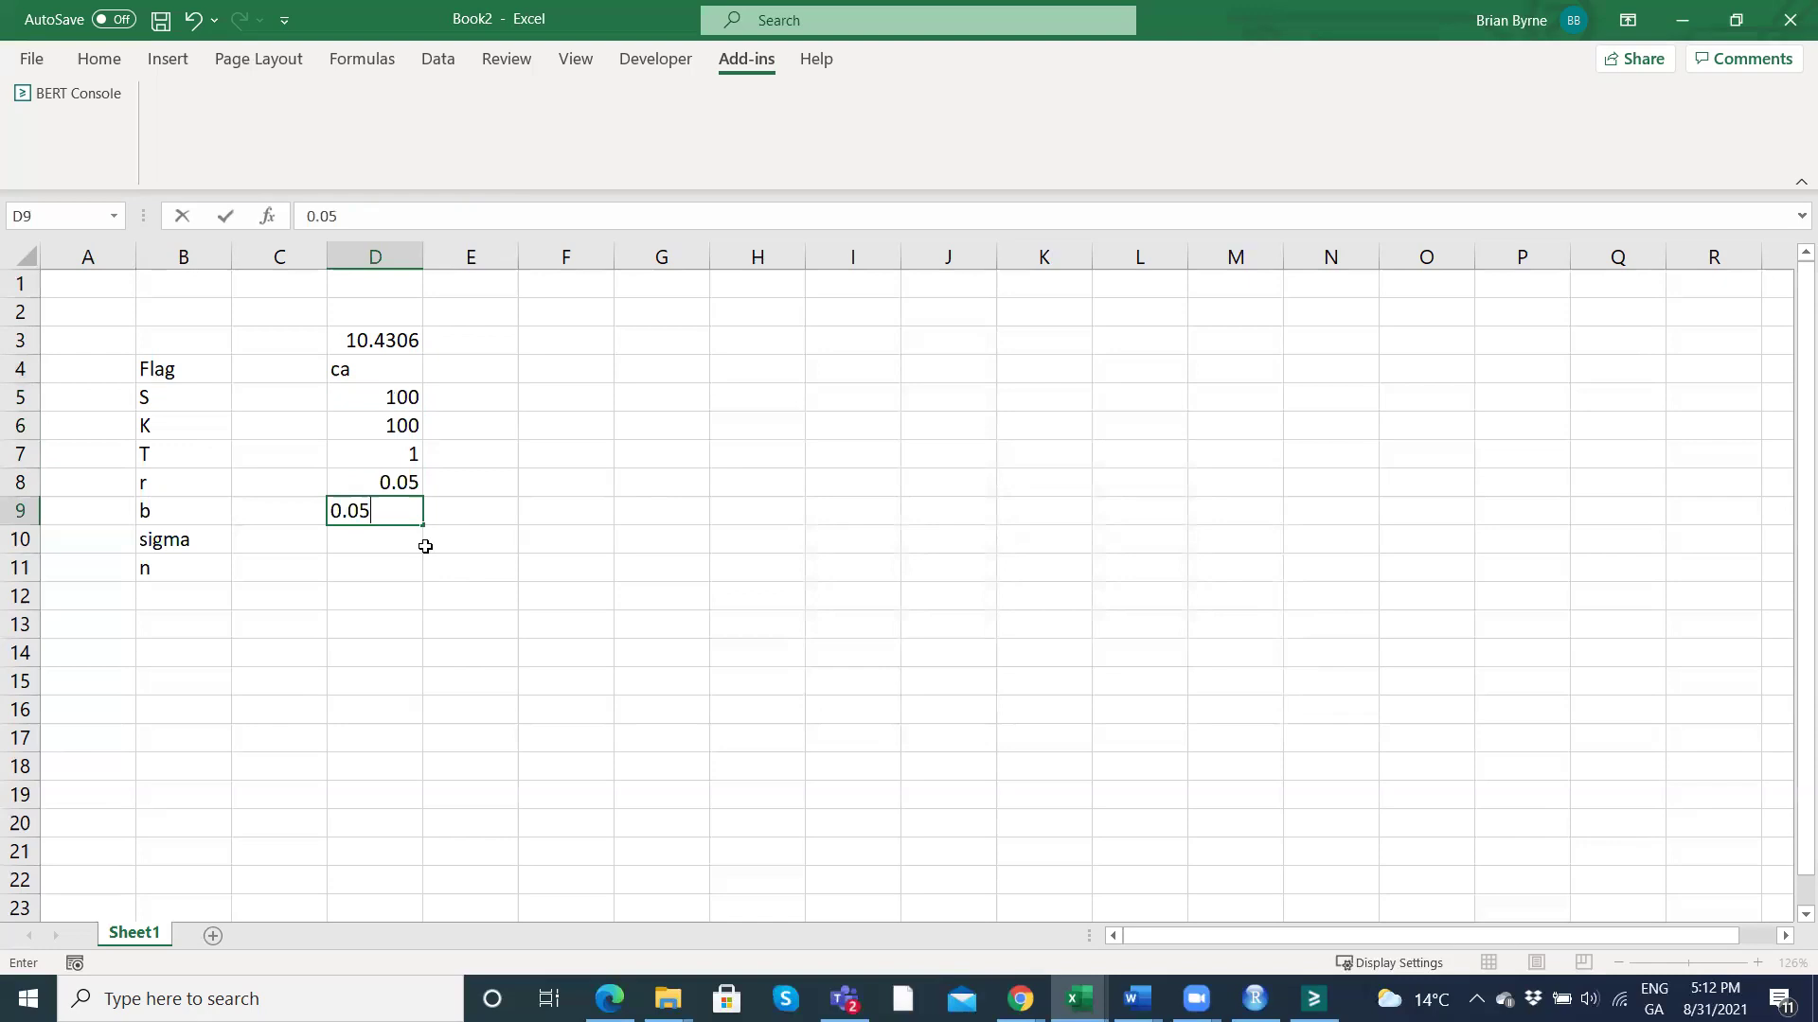
{"action": "key", "text": "Return"}
{"action": "type", "text": "0.2"}
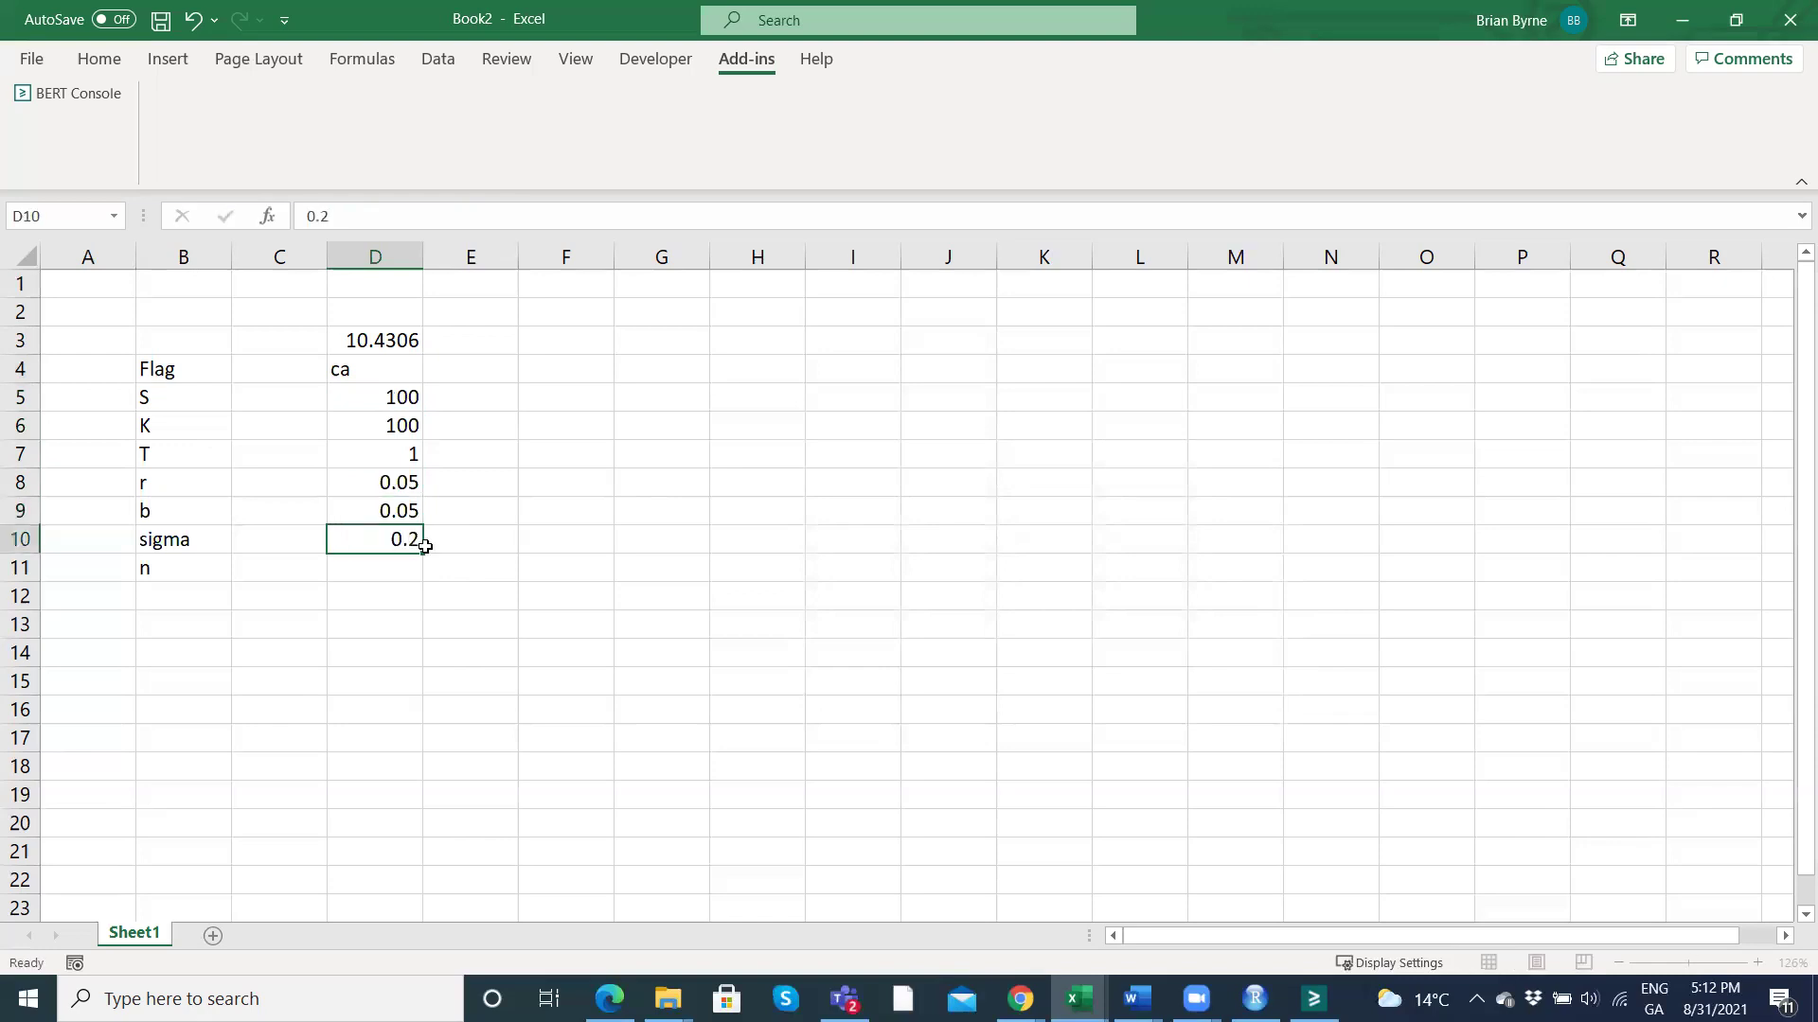
{"action": "key", "text": "Return"}
{"action": "type", "text": "10"}
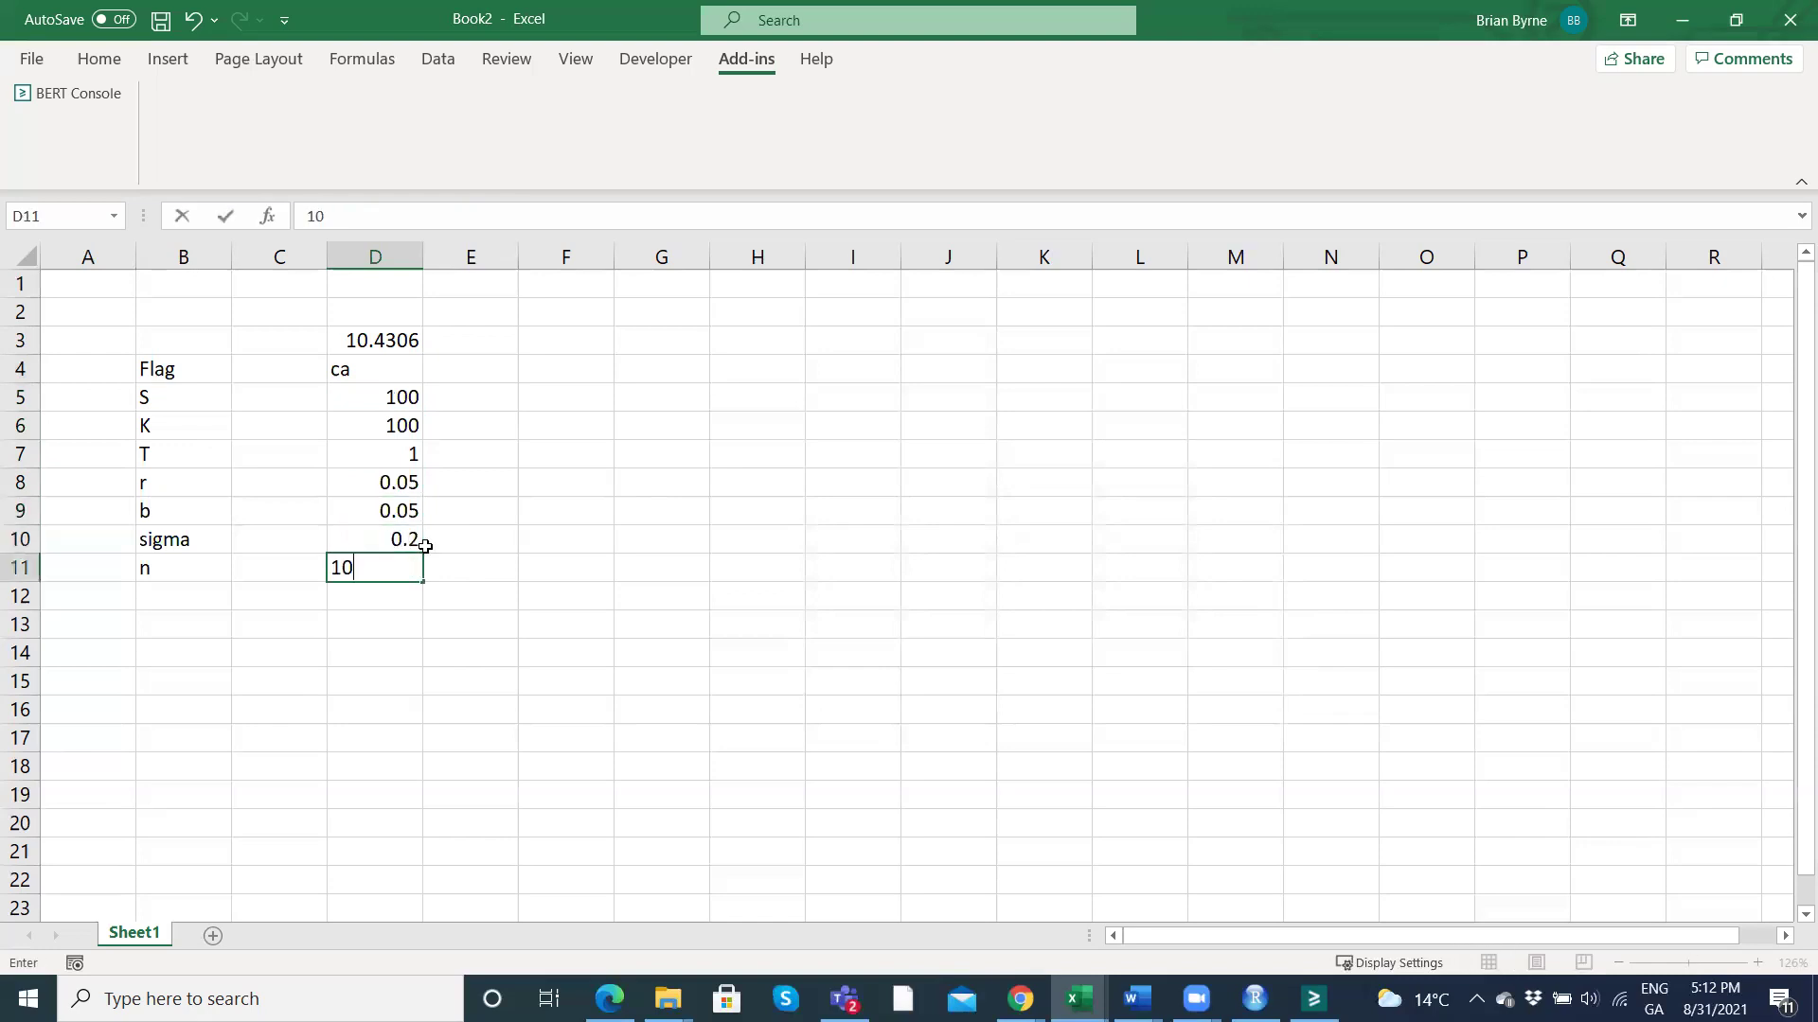
{"action": "type", "text": "0"}
{"action": "key", "text": "Return"}
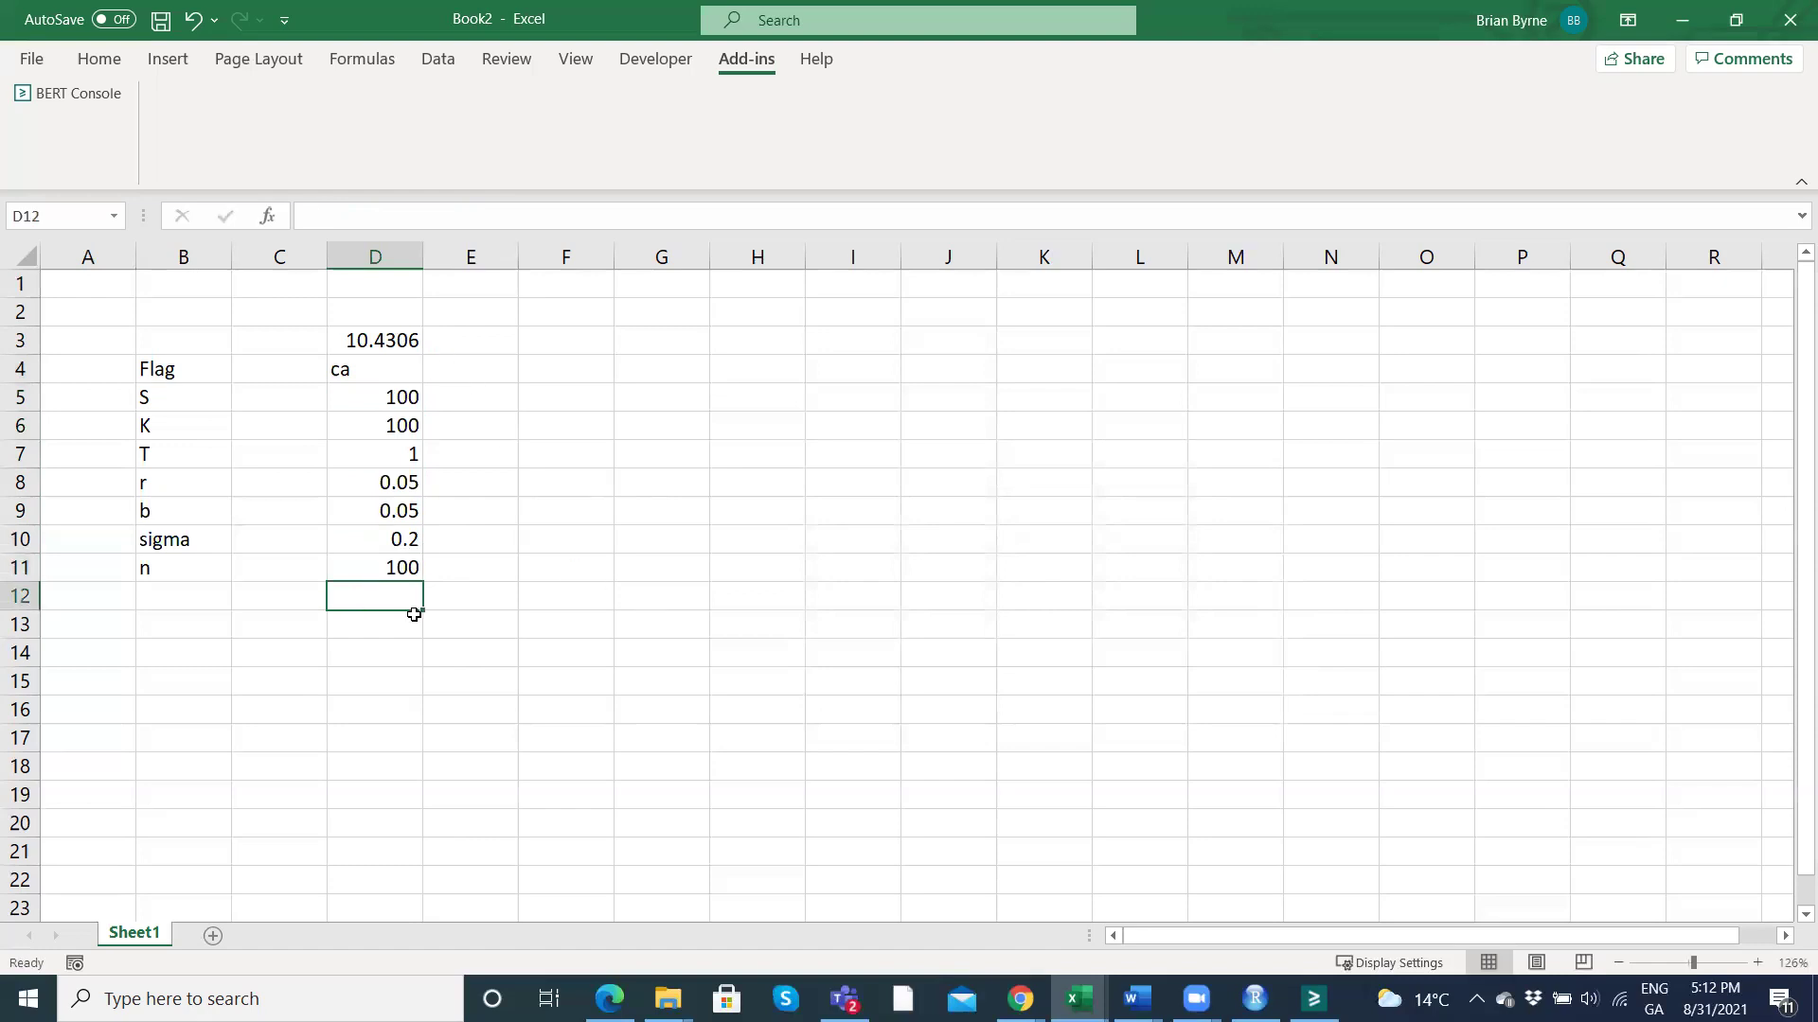
Start an R.CRRBinomialTreeOption formula in D12, open its function arguments and link TypeFlag to D4.
{"action": "type", "text": "="}
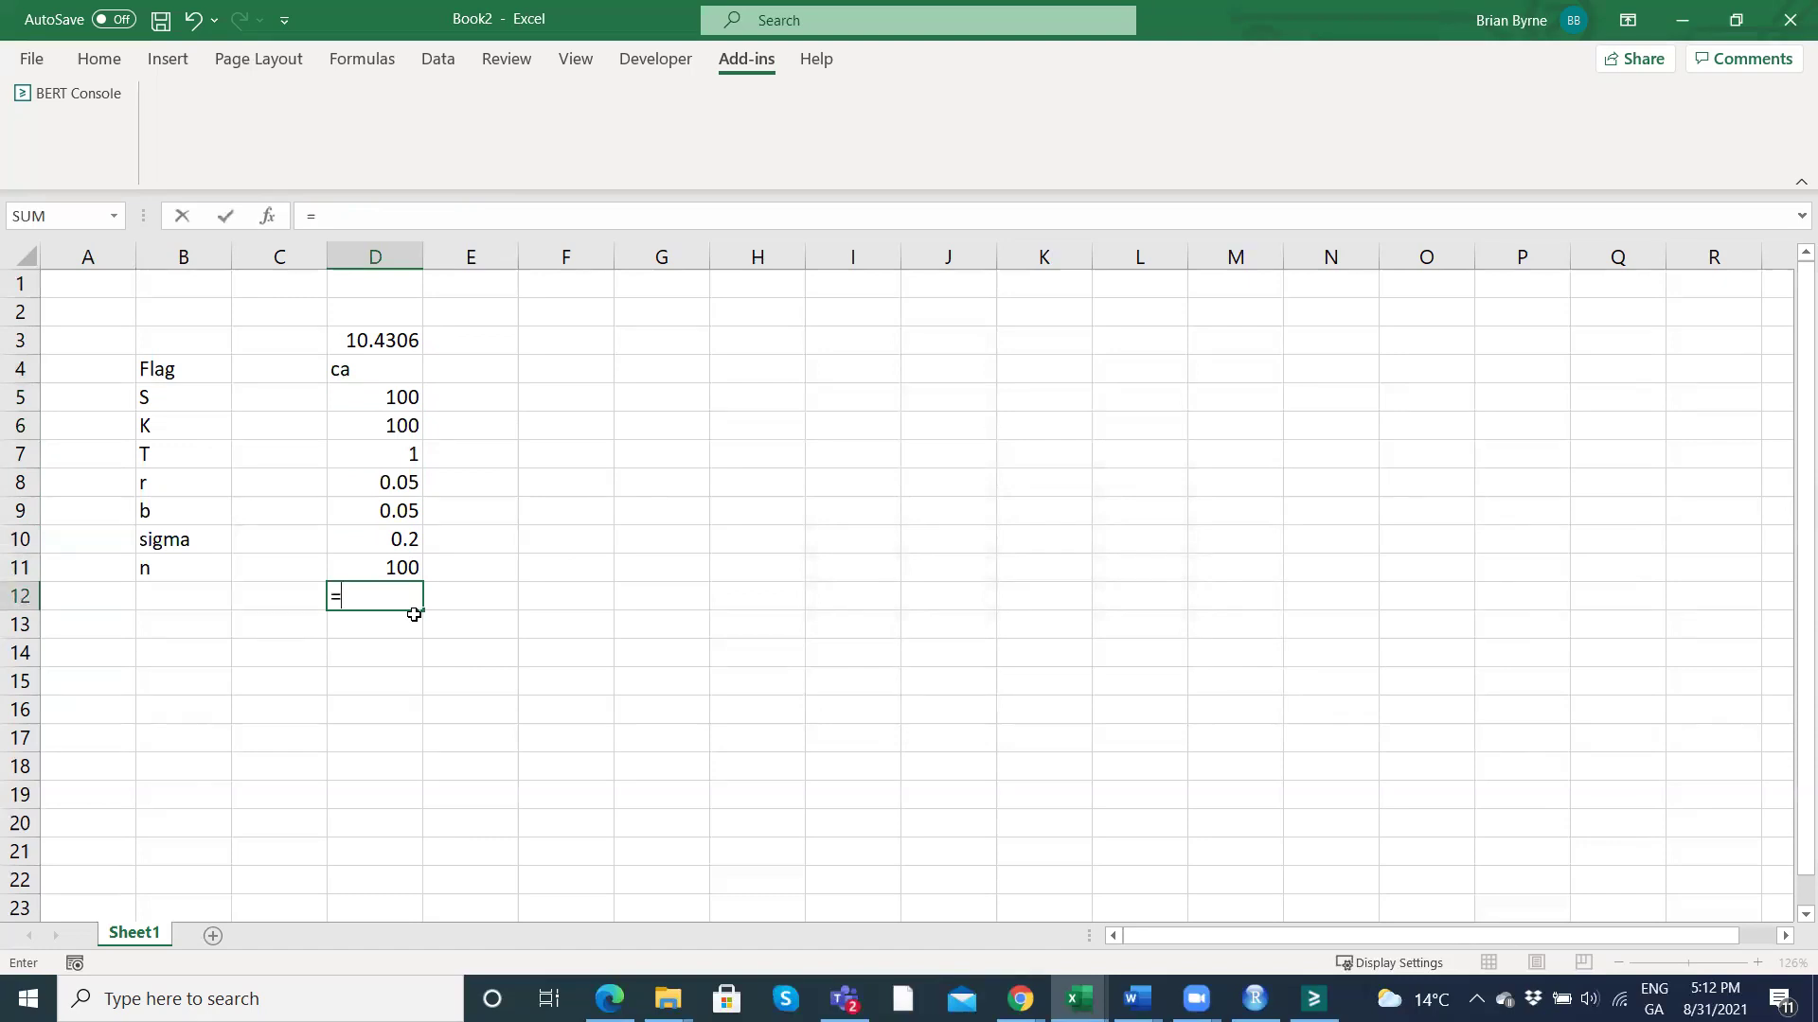
{"action": "type", "text": "r."}
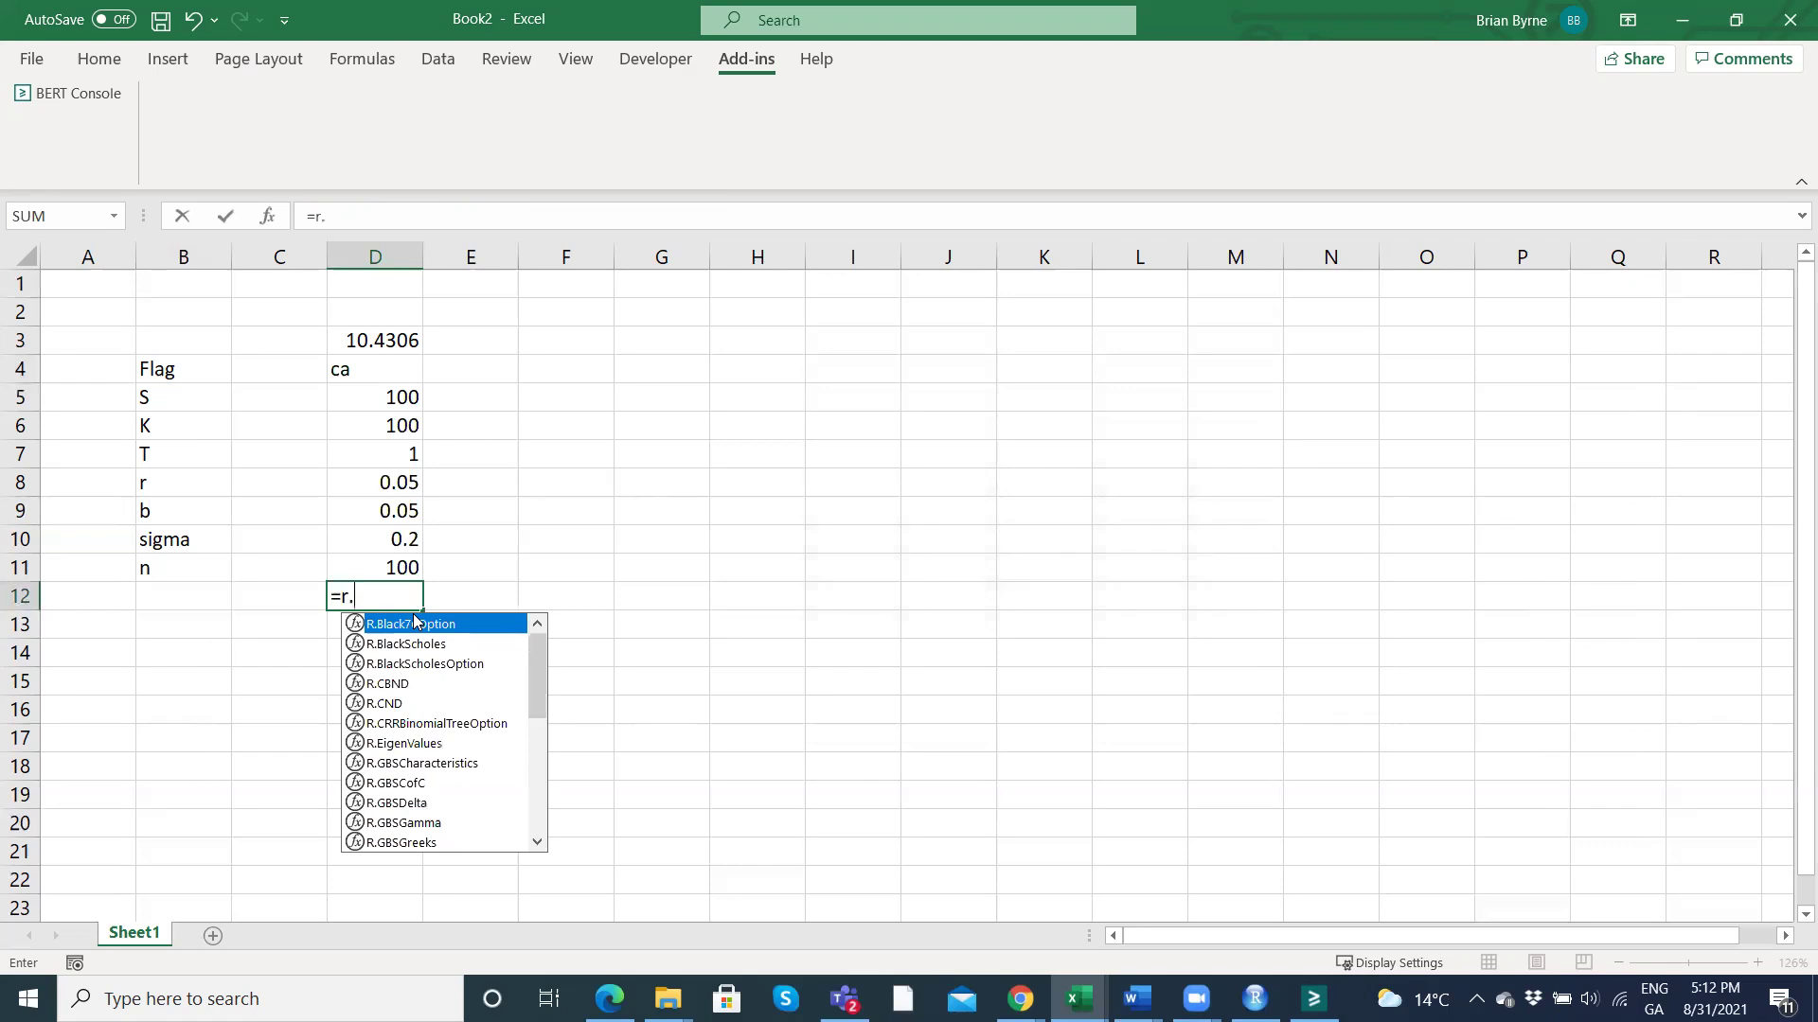
{"action": "type", "text": "crr"}
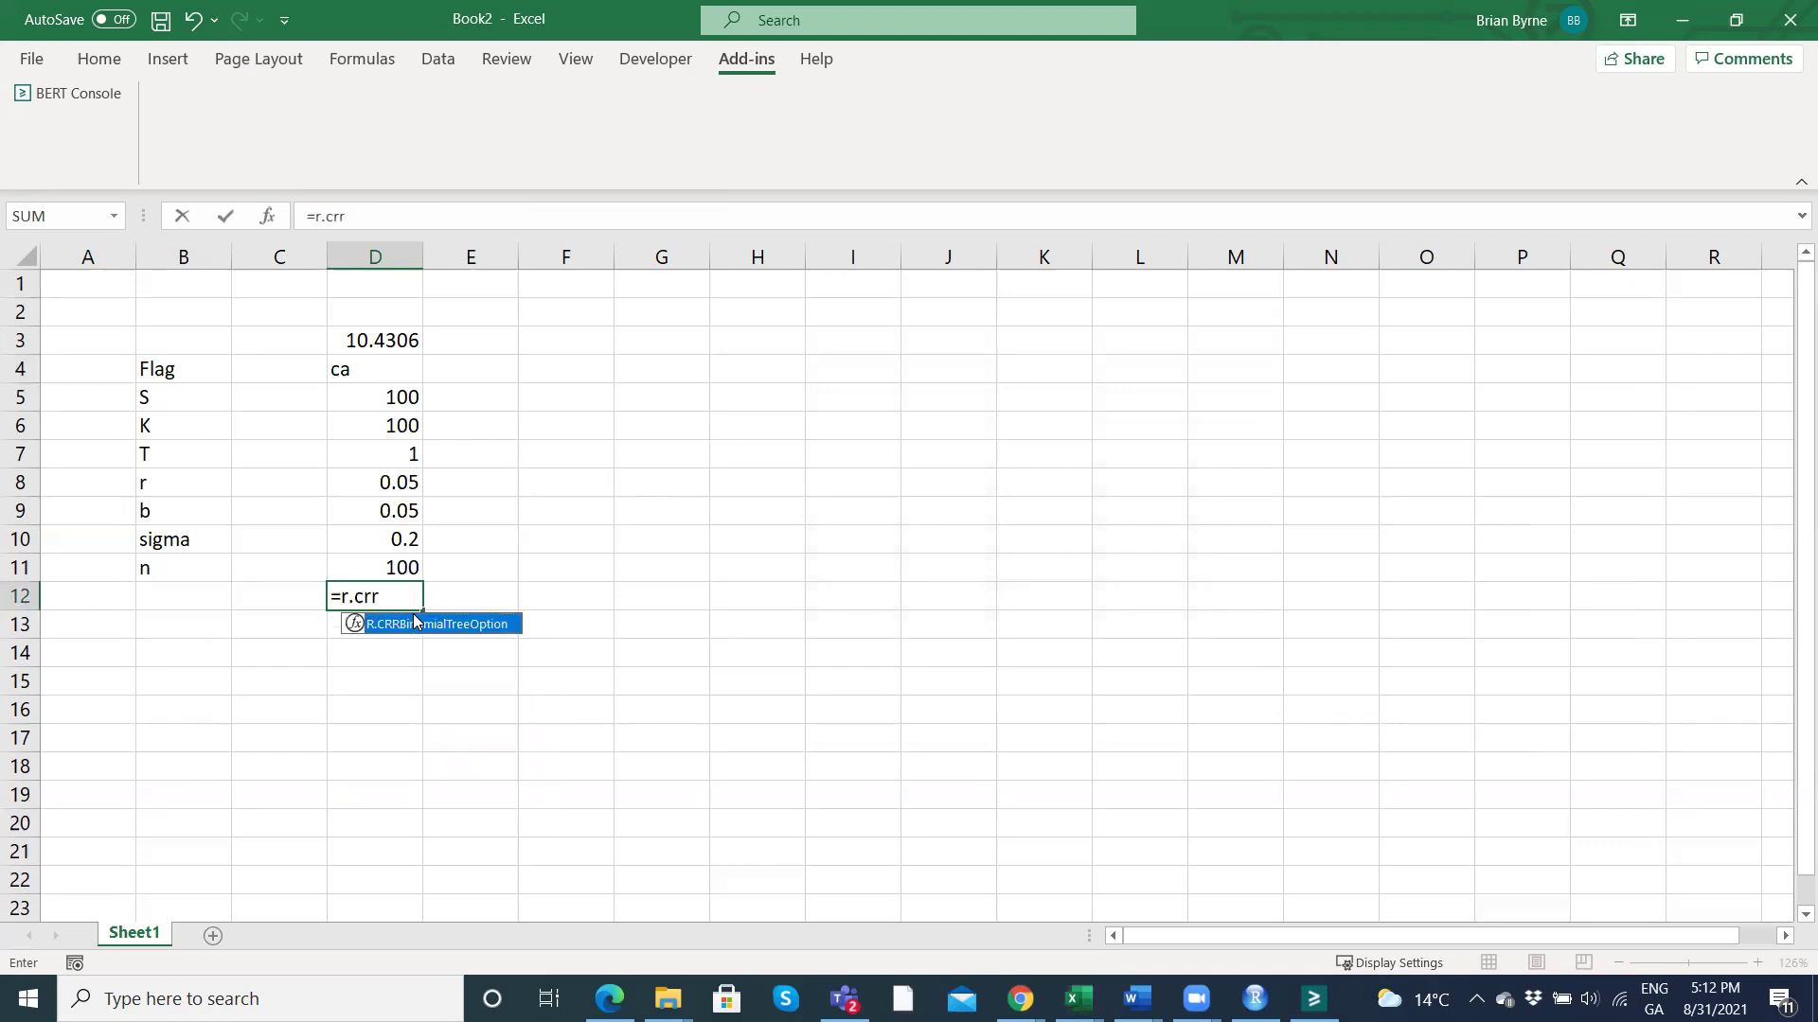
{"action": "double_click", "coordinate": [415, 621]}
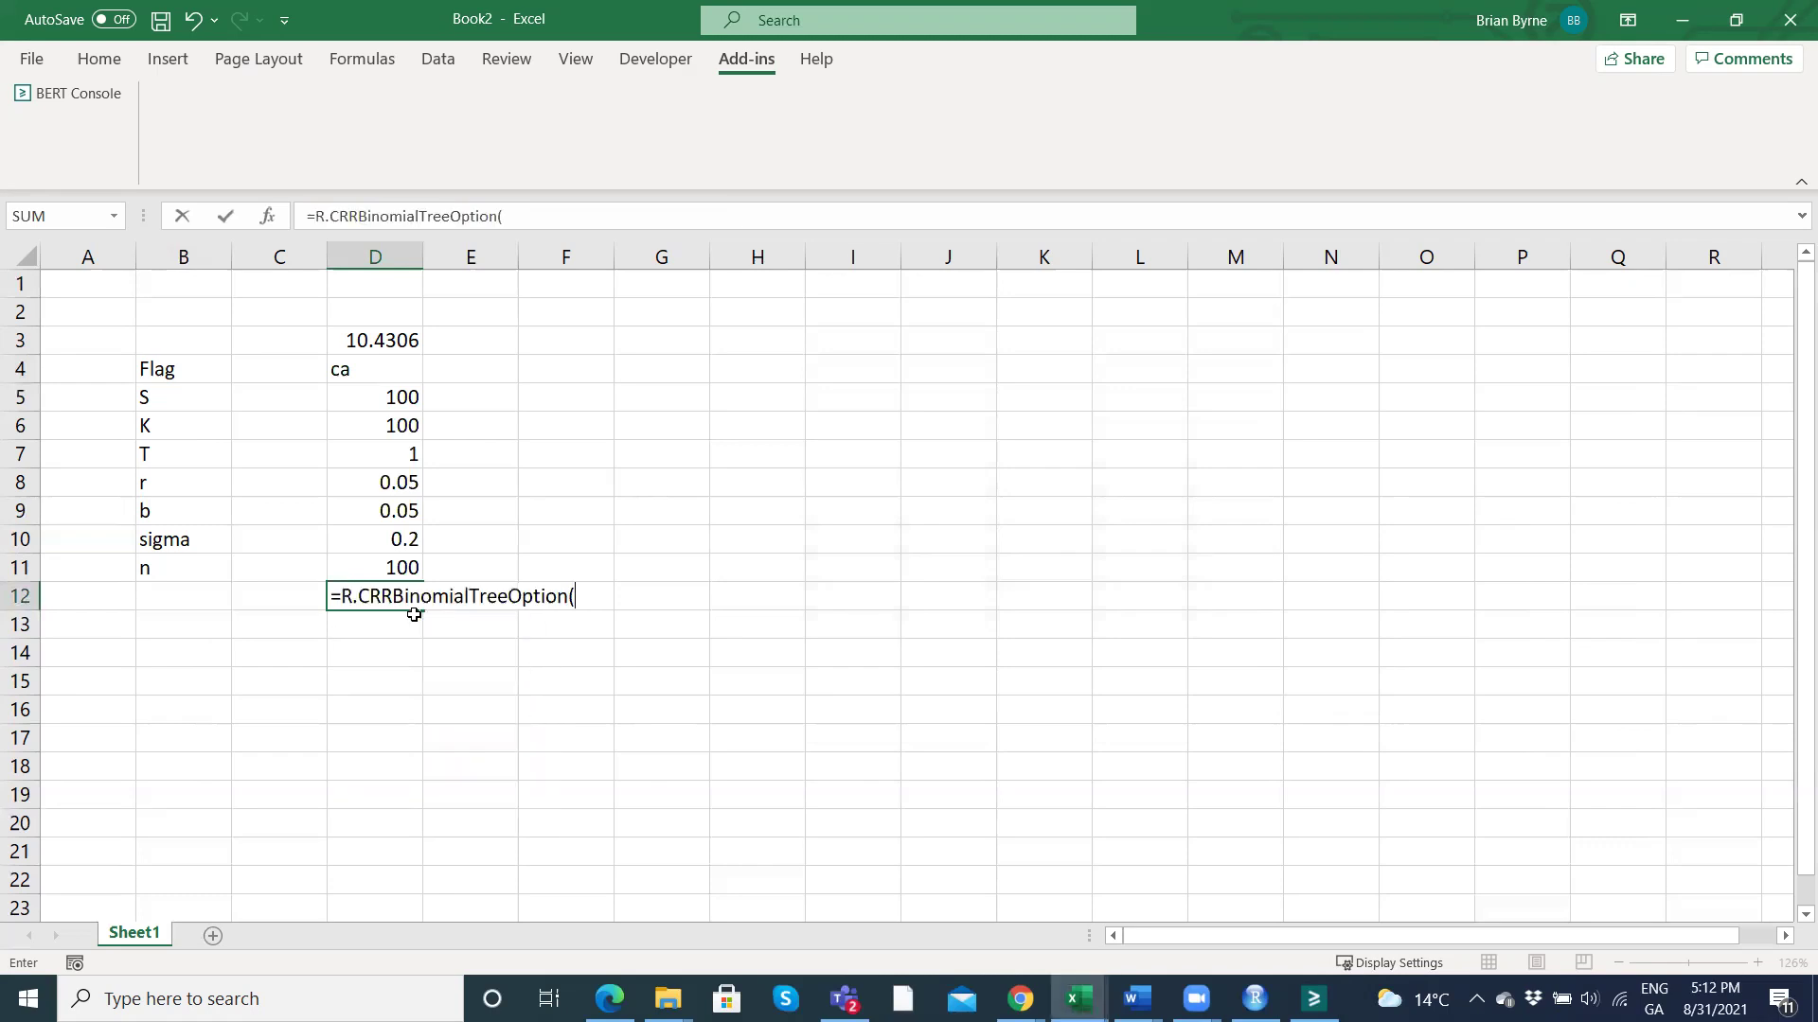
{"action": "left_click", "coordinate": [268, 217]}
{"action": "left_click", "coordinate": [357, 369]}
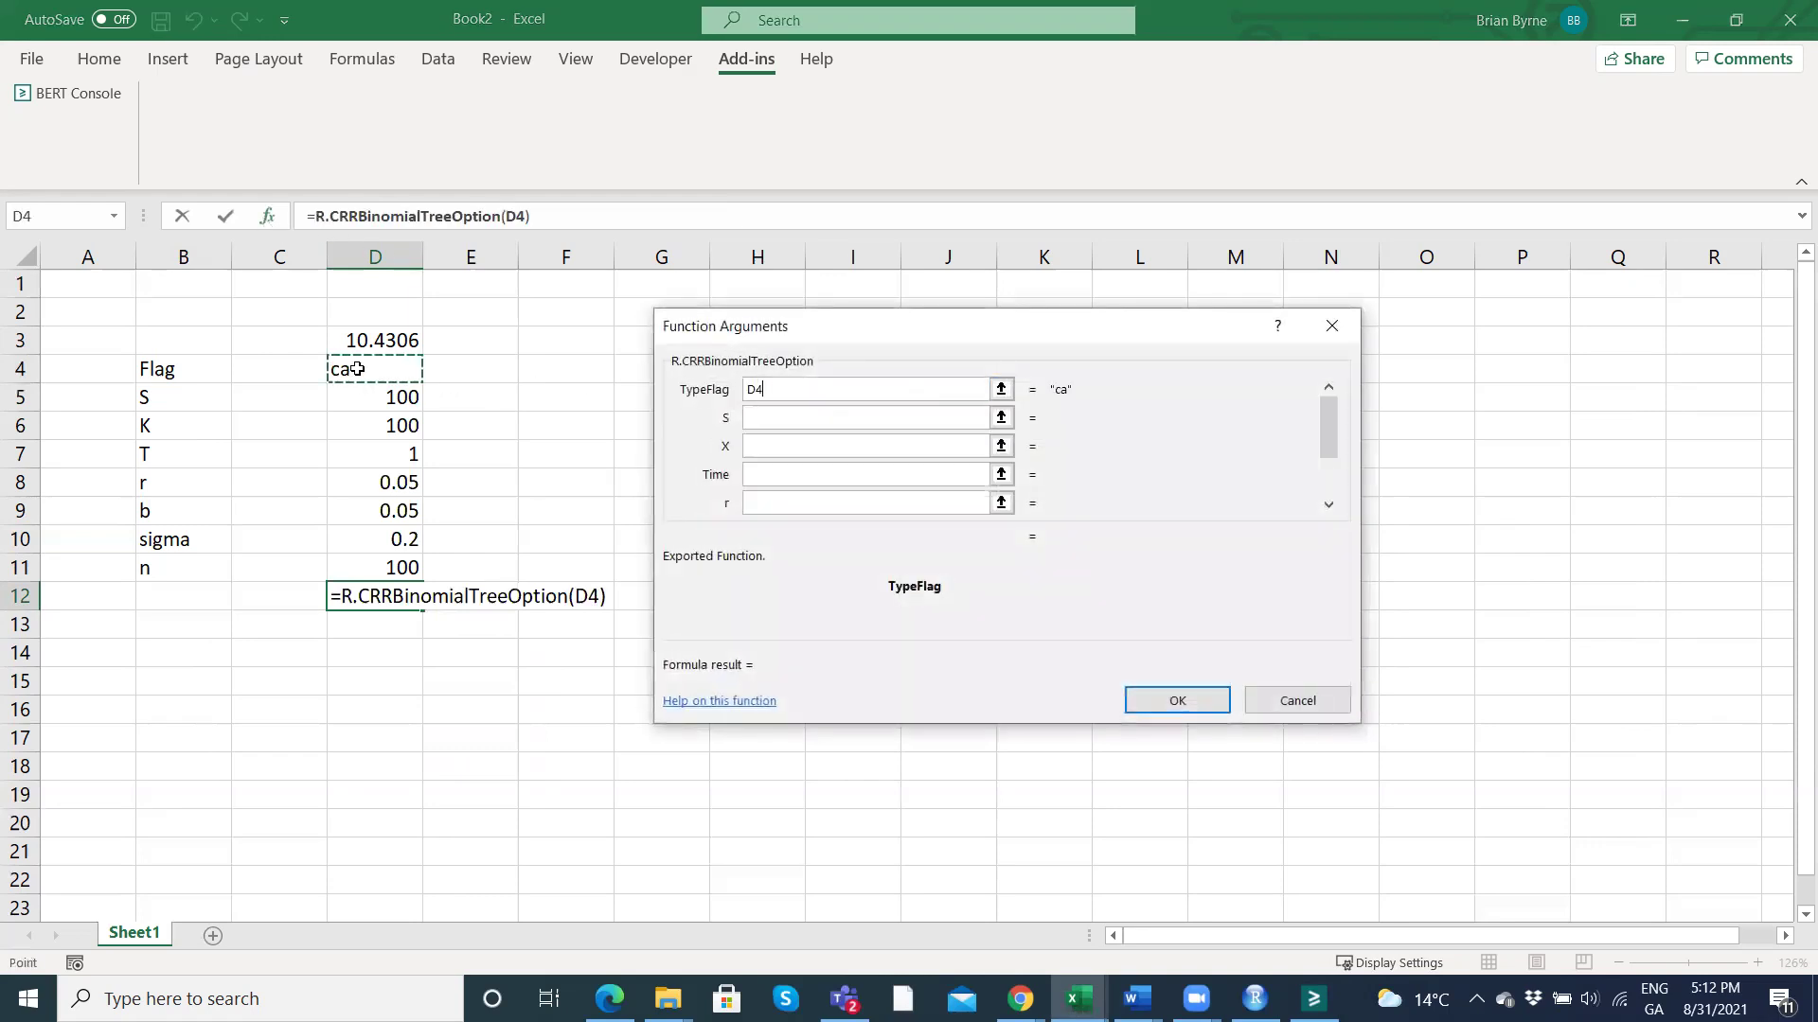
Link the function arguments S, X, Time and r to cells D5, D6, D7 and D8.
{"action": "left_click", "coordinate": [764, 417]}
{"action": "left_click", "coordinate": [385, 396]}
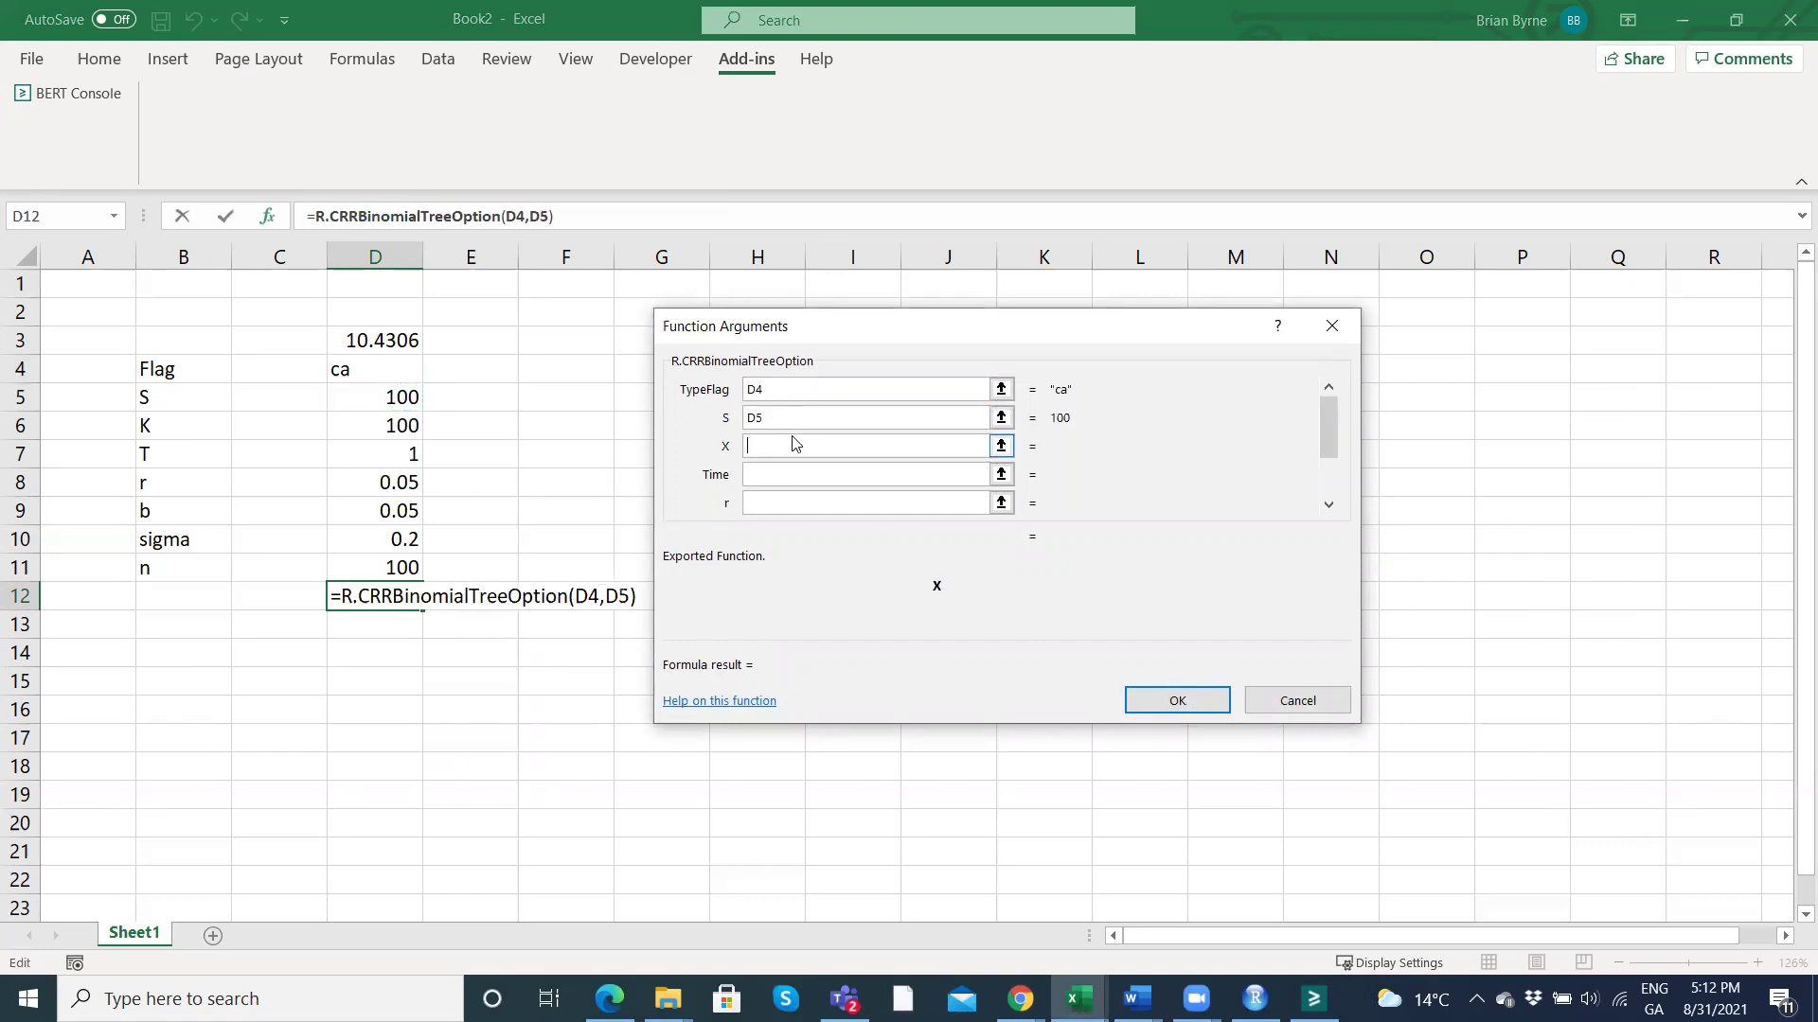
{"action": "left_click", "coordinate": [375, 425]}
{"action": "left_click", "coordinate": [774, 476]}
{"action": "left_click", "coordinate": [396, 458]}
{"action": "left_click", "coordinate": [761, 502]}
{"action": "left_click", "coordinate": [387, 485]}
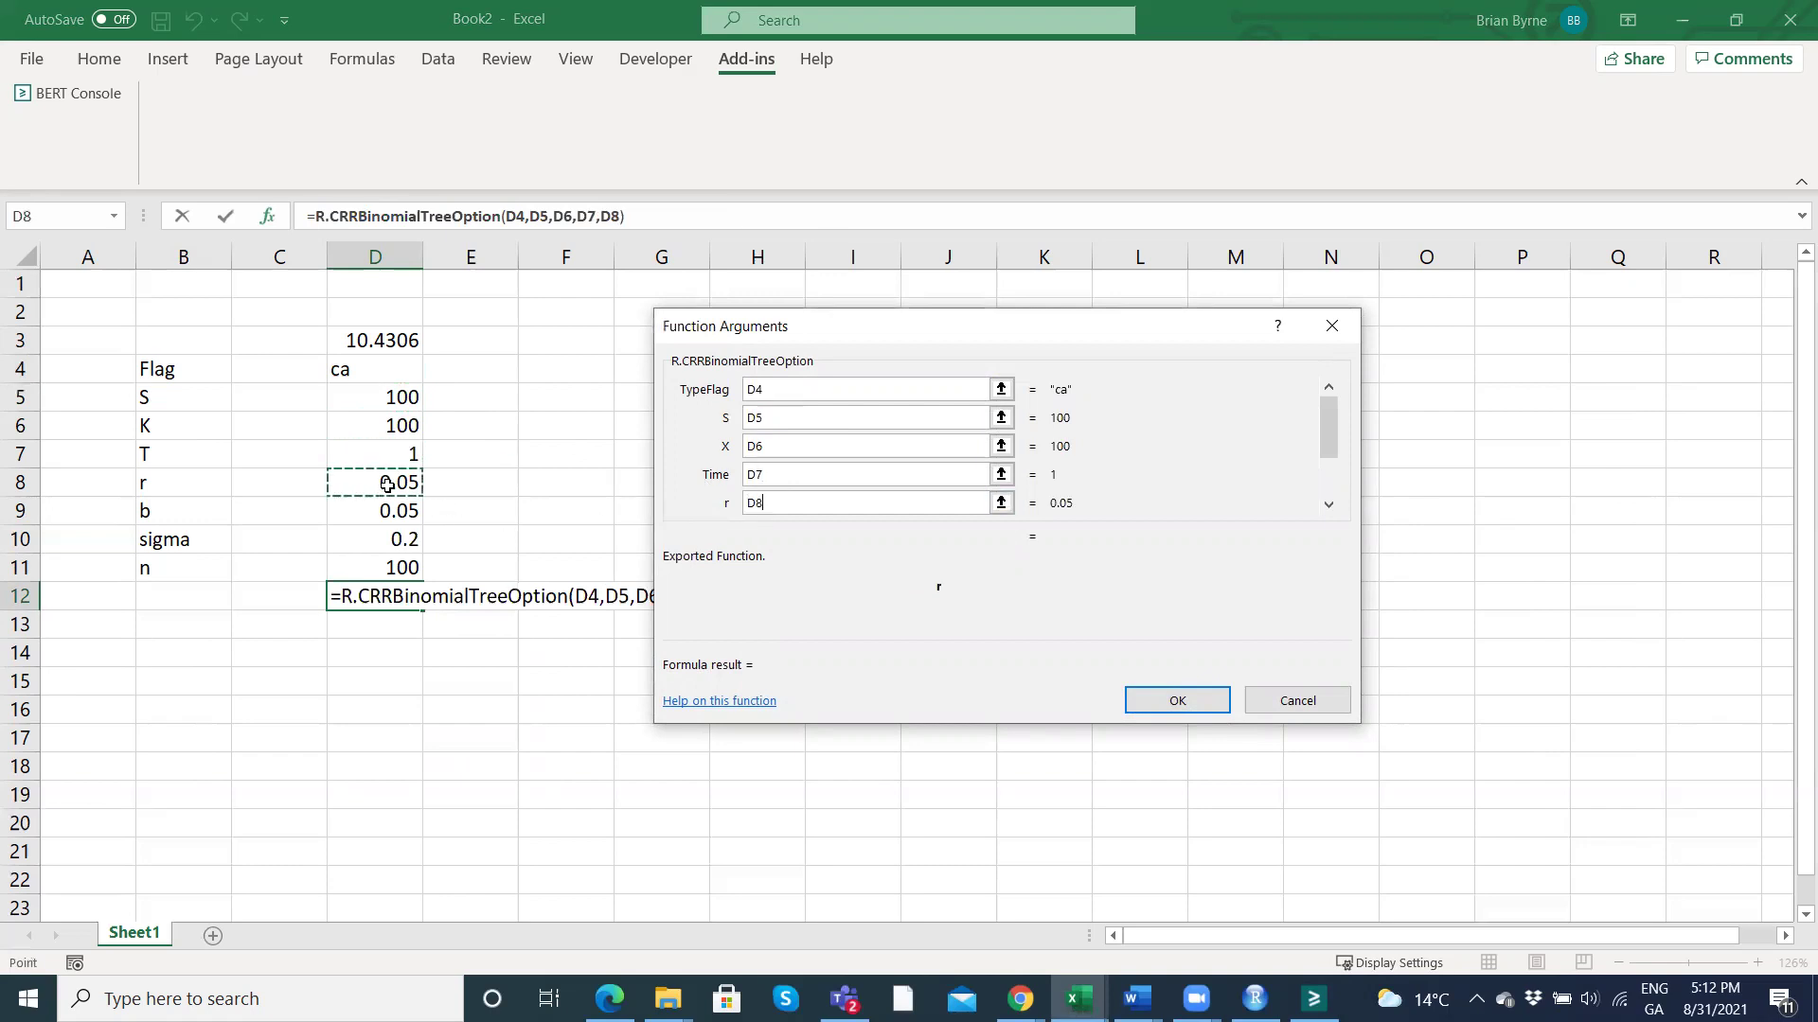
Link the arguments b, sigma and n to cells D9, D10 and D11, and enter the formula in D12.
{"action": "left_click", "coordinate": [1328, 503]}
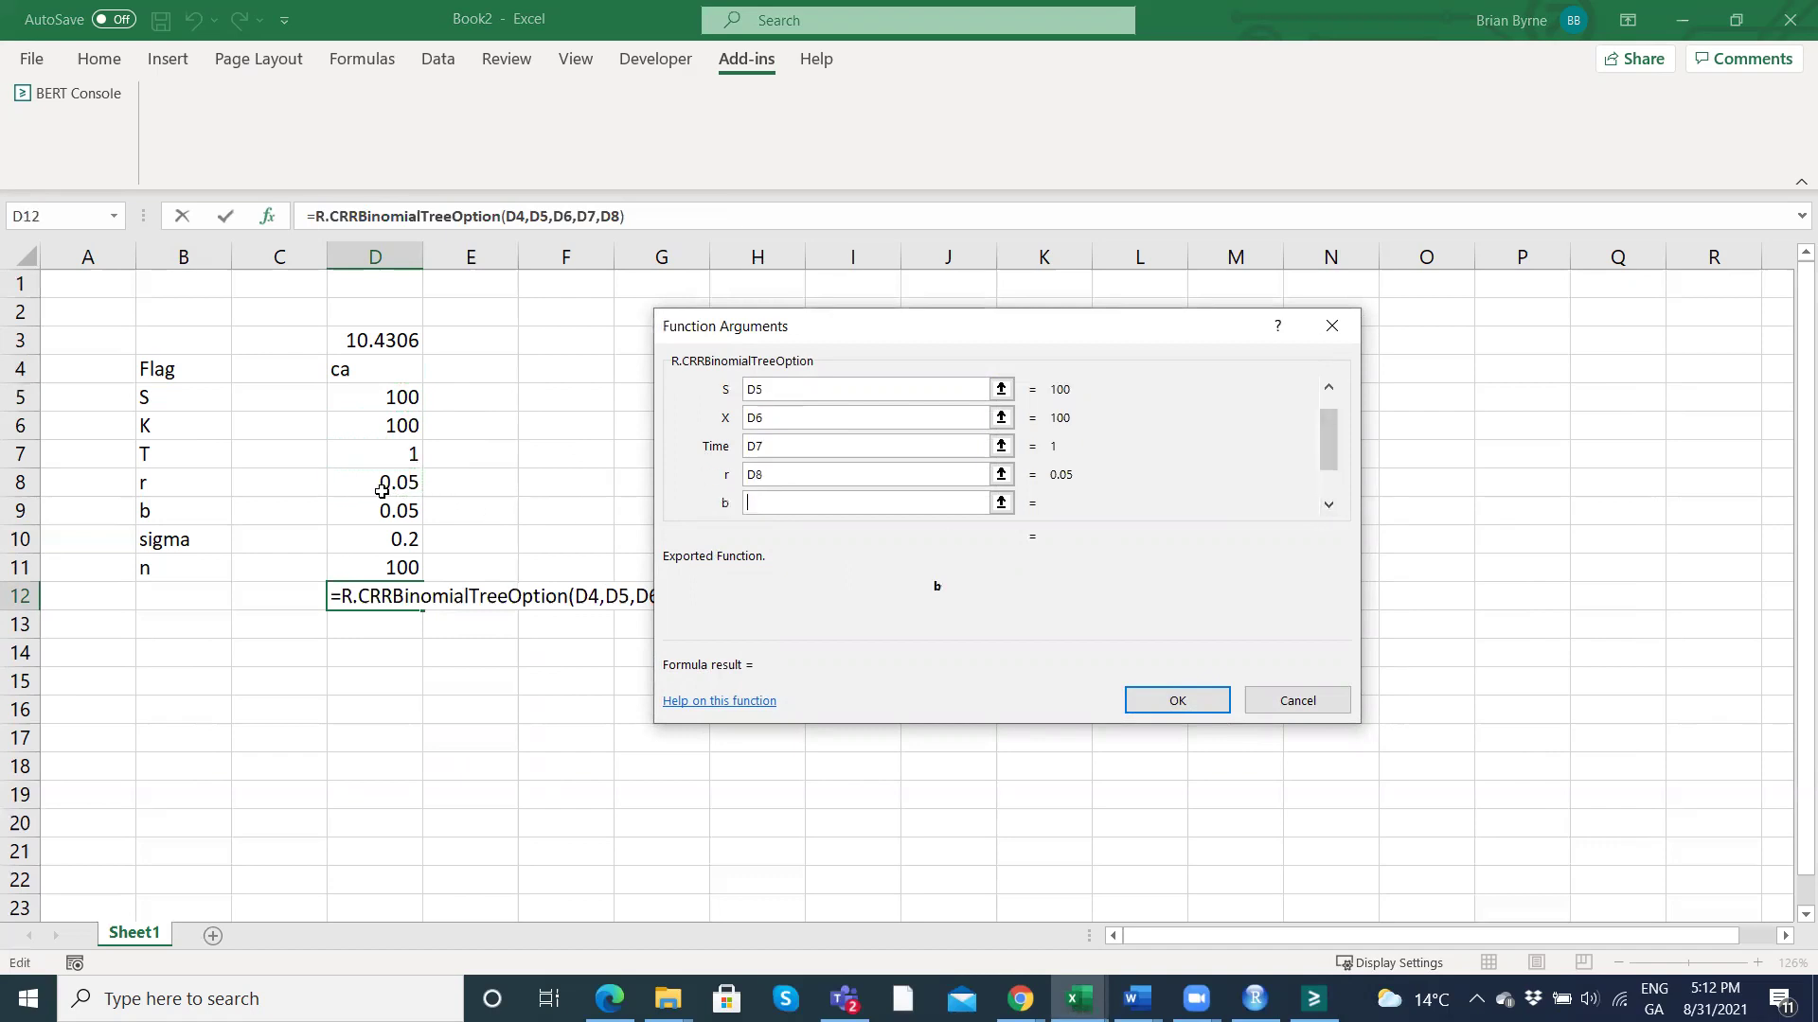
{"action": "left_click", "coordinate": [388, 512]}
{"action": "left_click", "coordinate": [1328, 504]}
{"action": "left_click", "coordinate": [397, 540]}
{"action": "left_click", "coordinate": [1324, 515]}
{"action": "left_click", "coordinate": [1327, 512]}
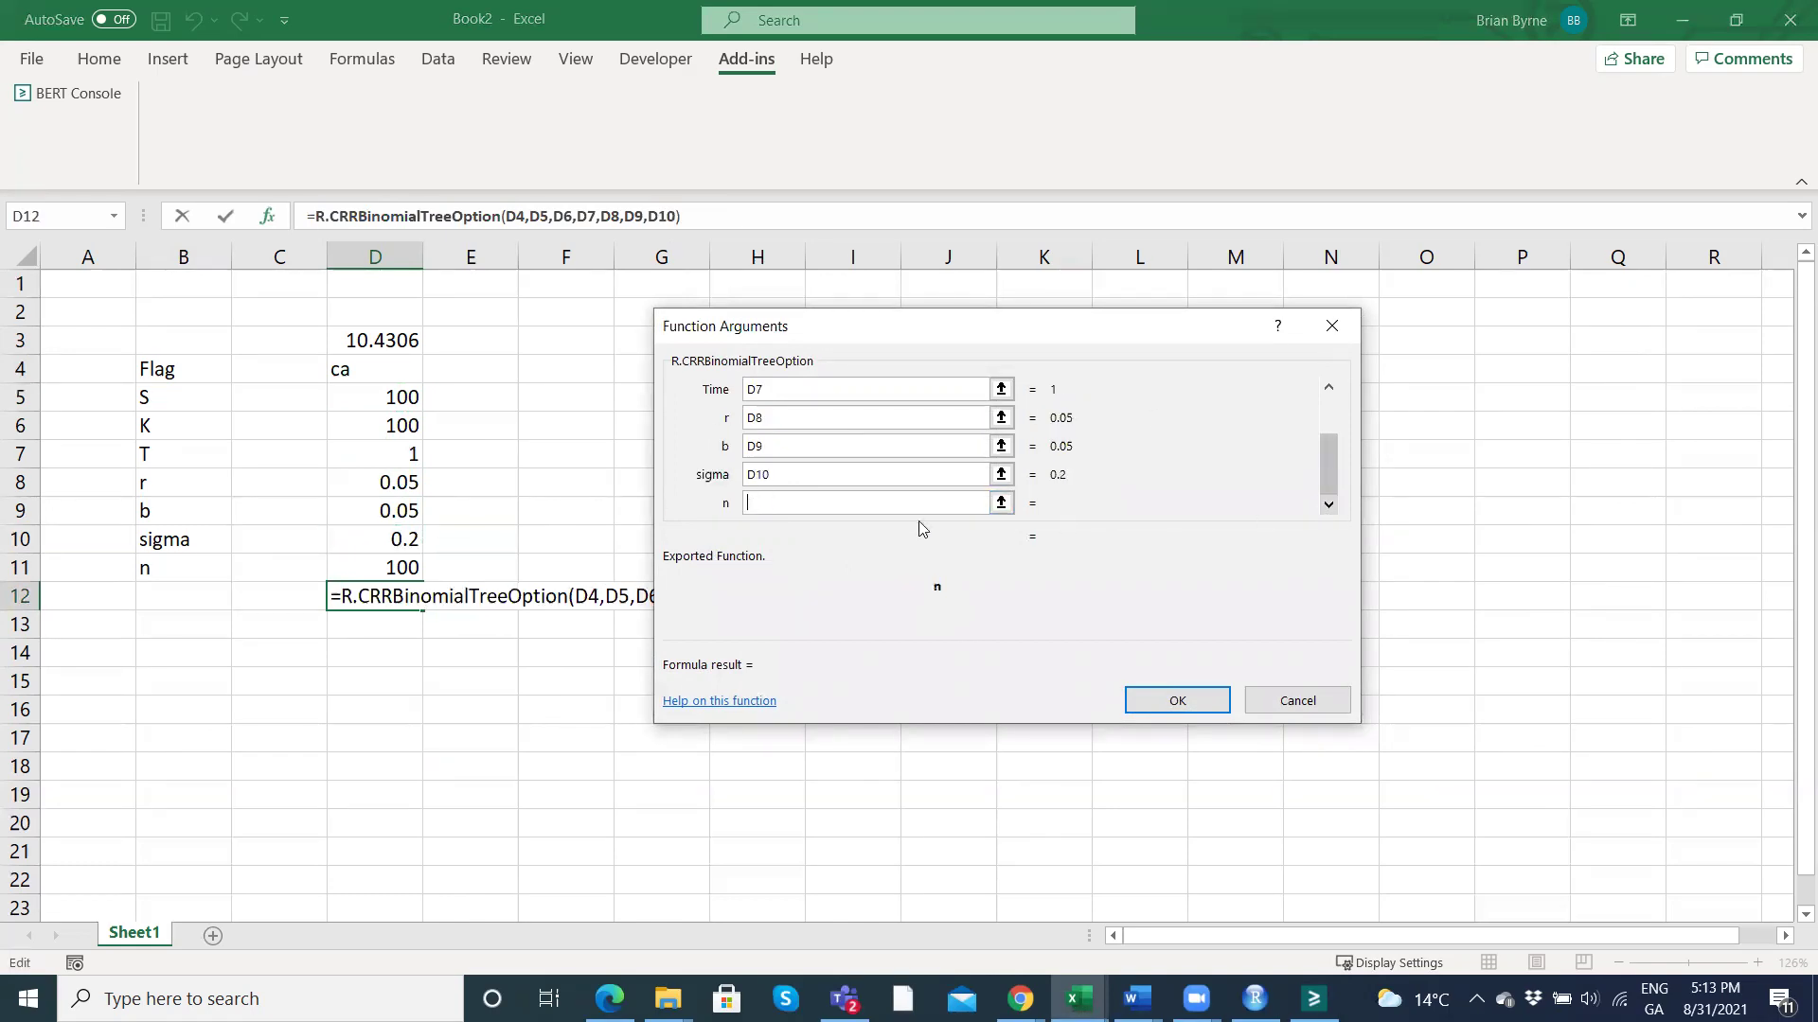
{"action": "left_click", "coordinate": [374, 568]}
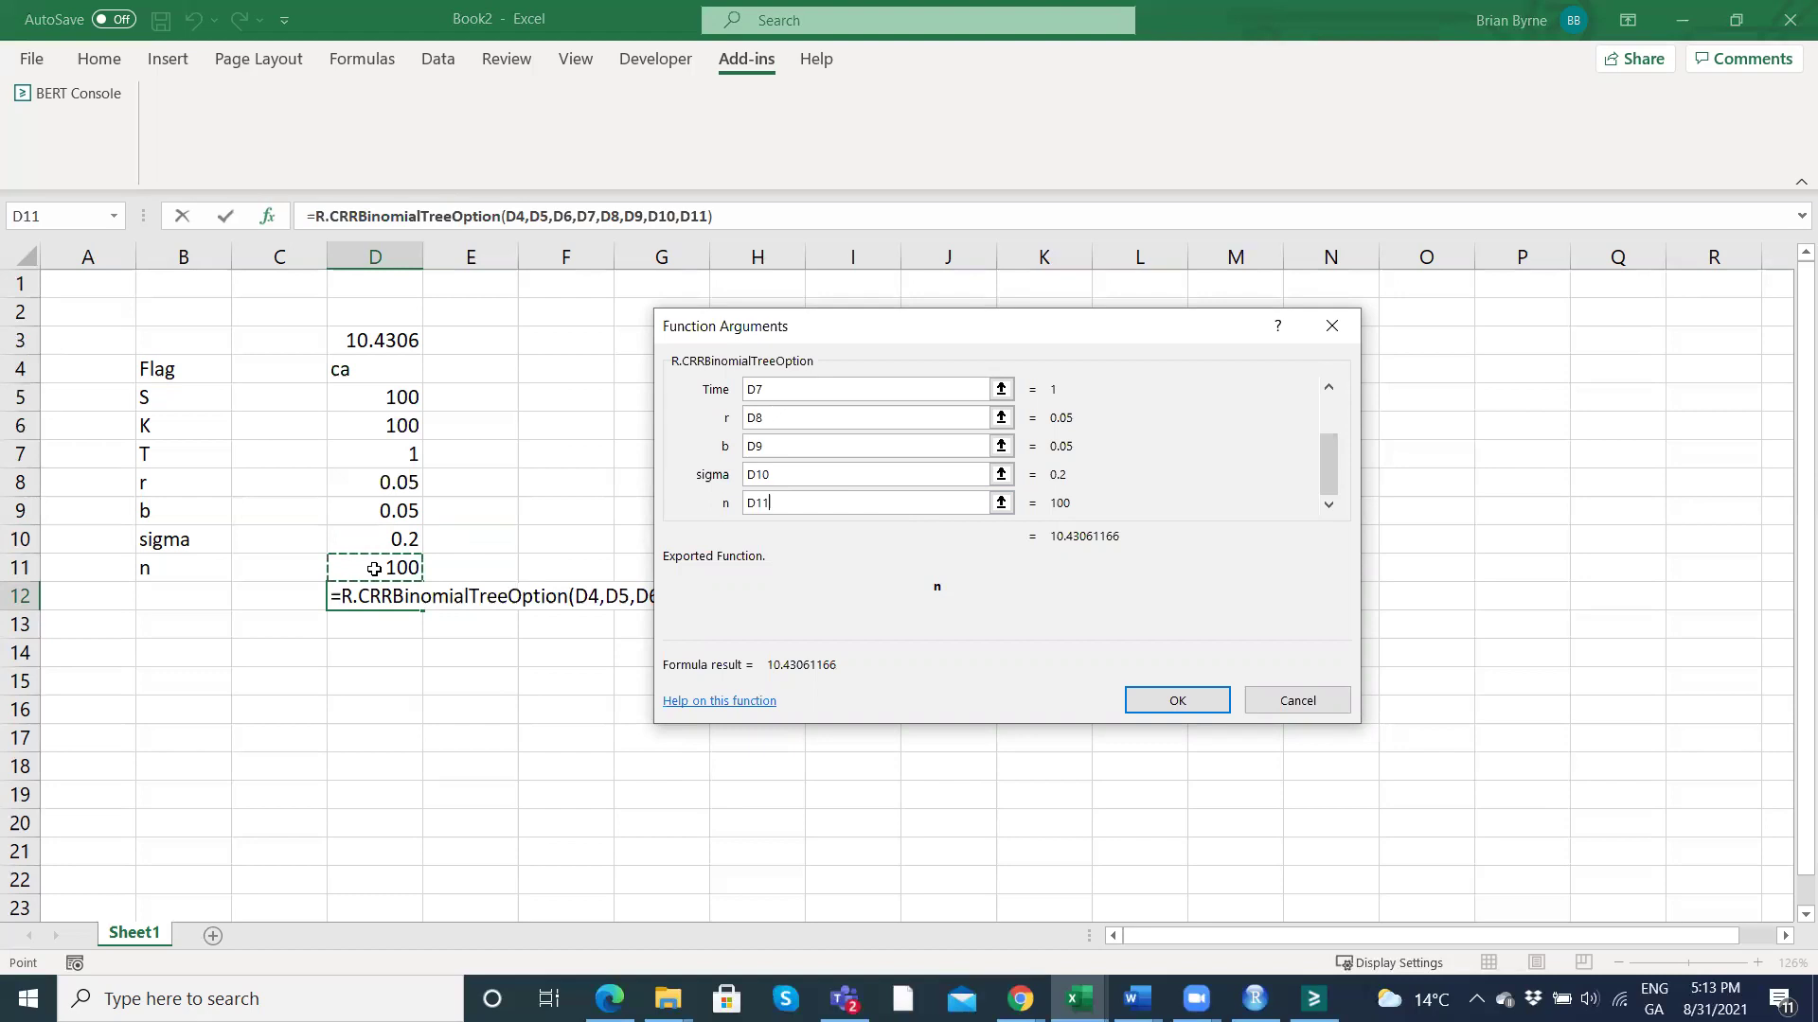
{"action": "key", "text": "Return"}
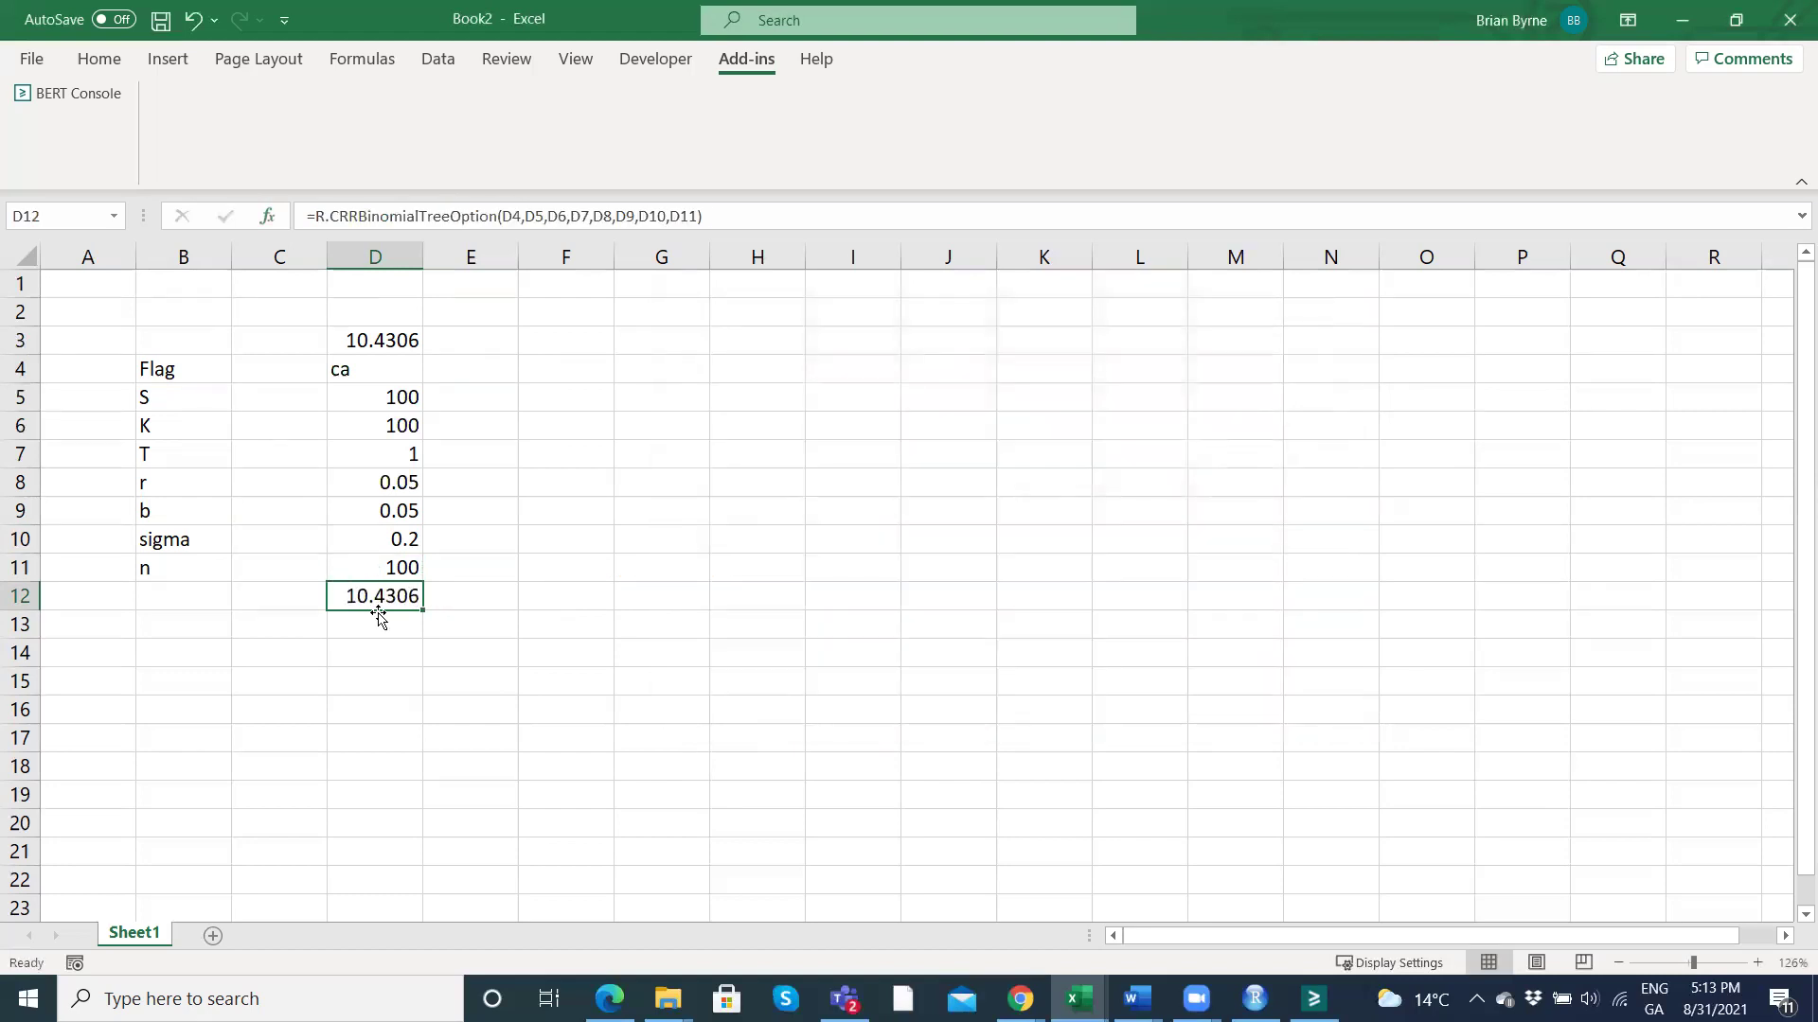
Change the Flag value in D4 to "ce".
{"action": "left_click", "coordinate": [345, 368]}
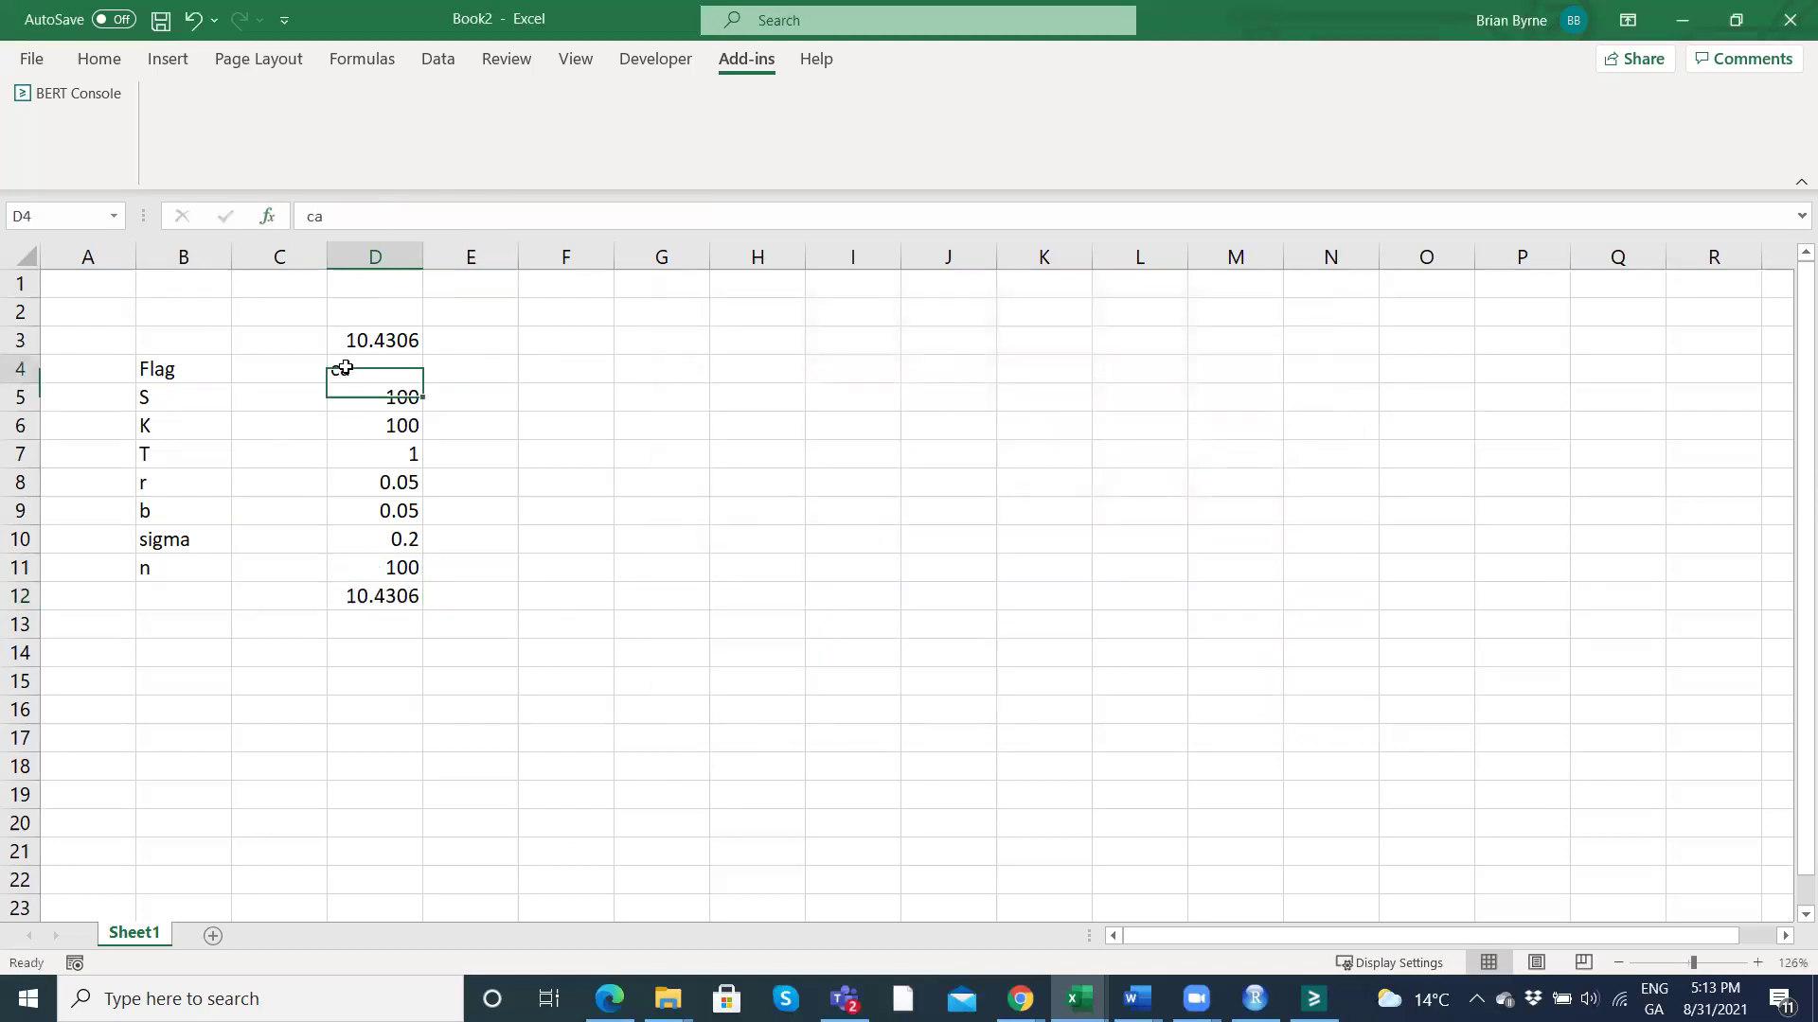
{"action": "left_click", "coordinate": [335, 217]}
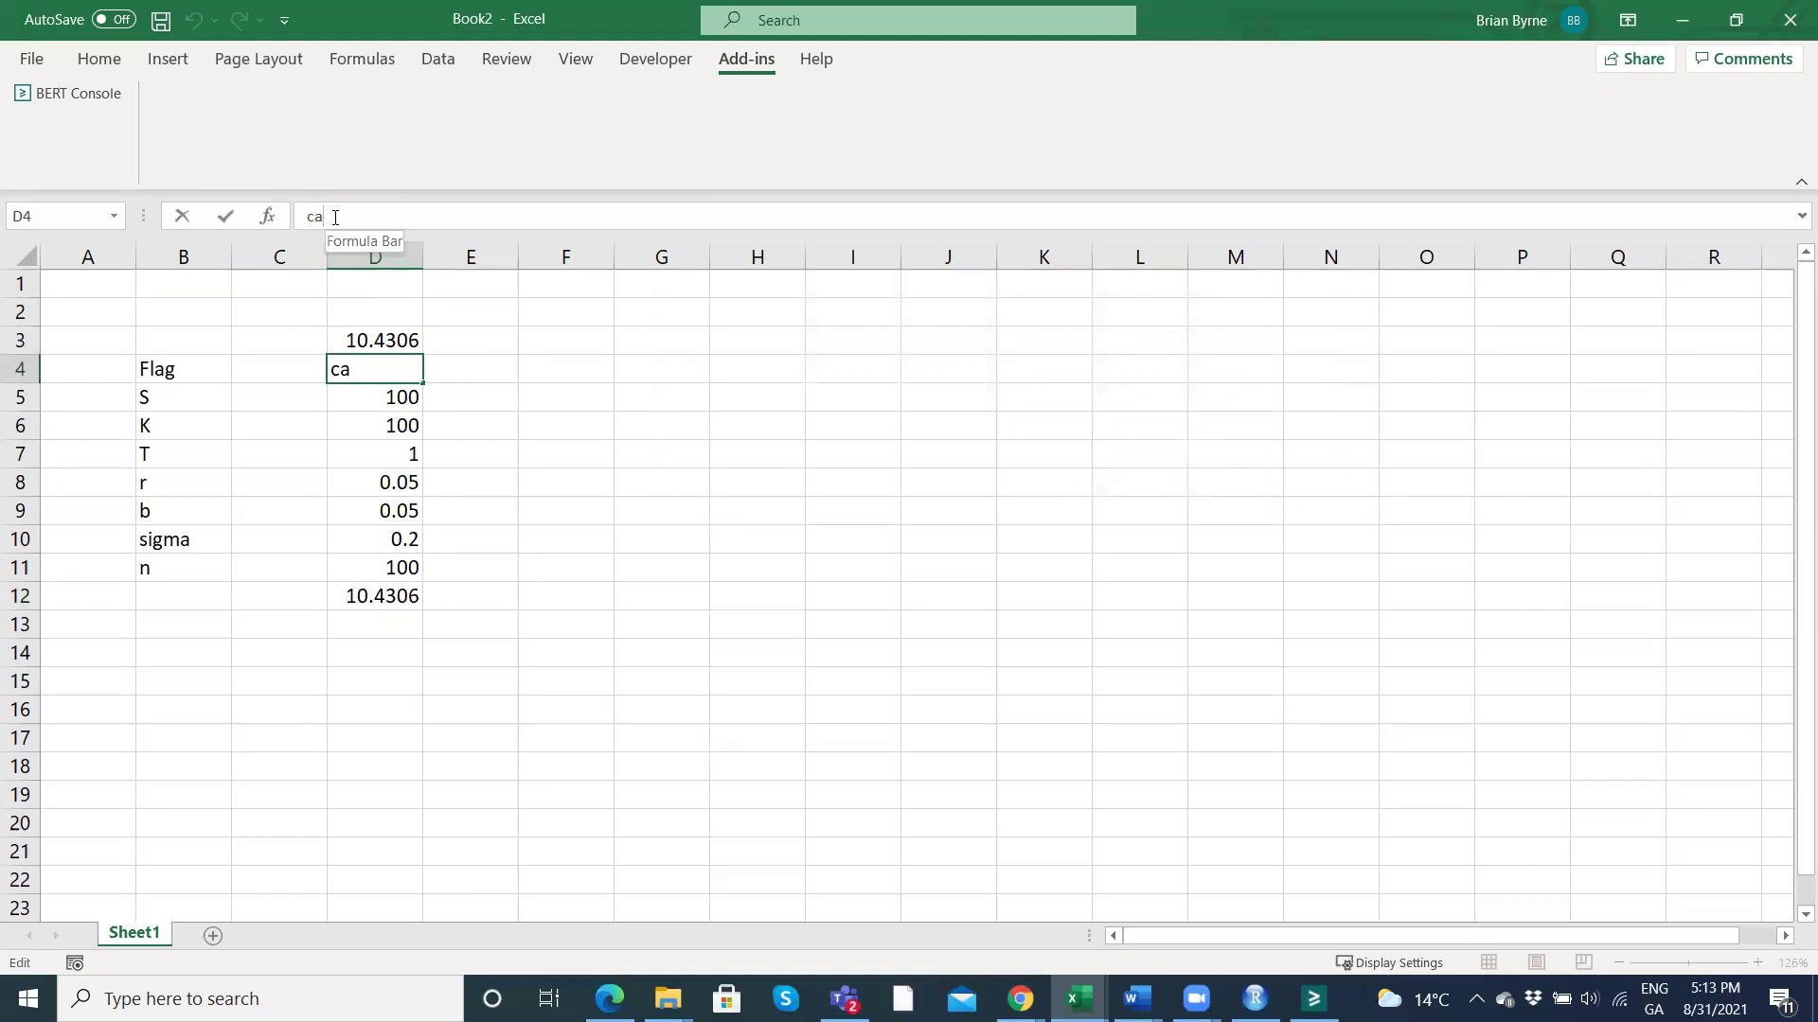
{"action": "key", "text": "BackSpace"}
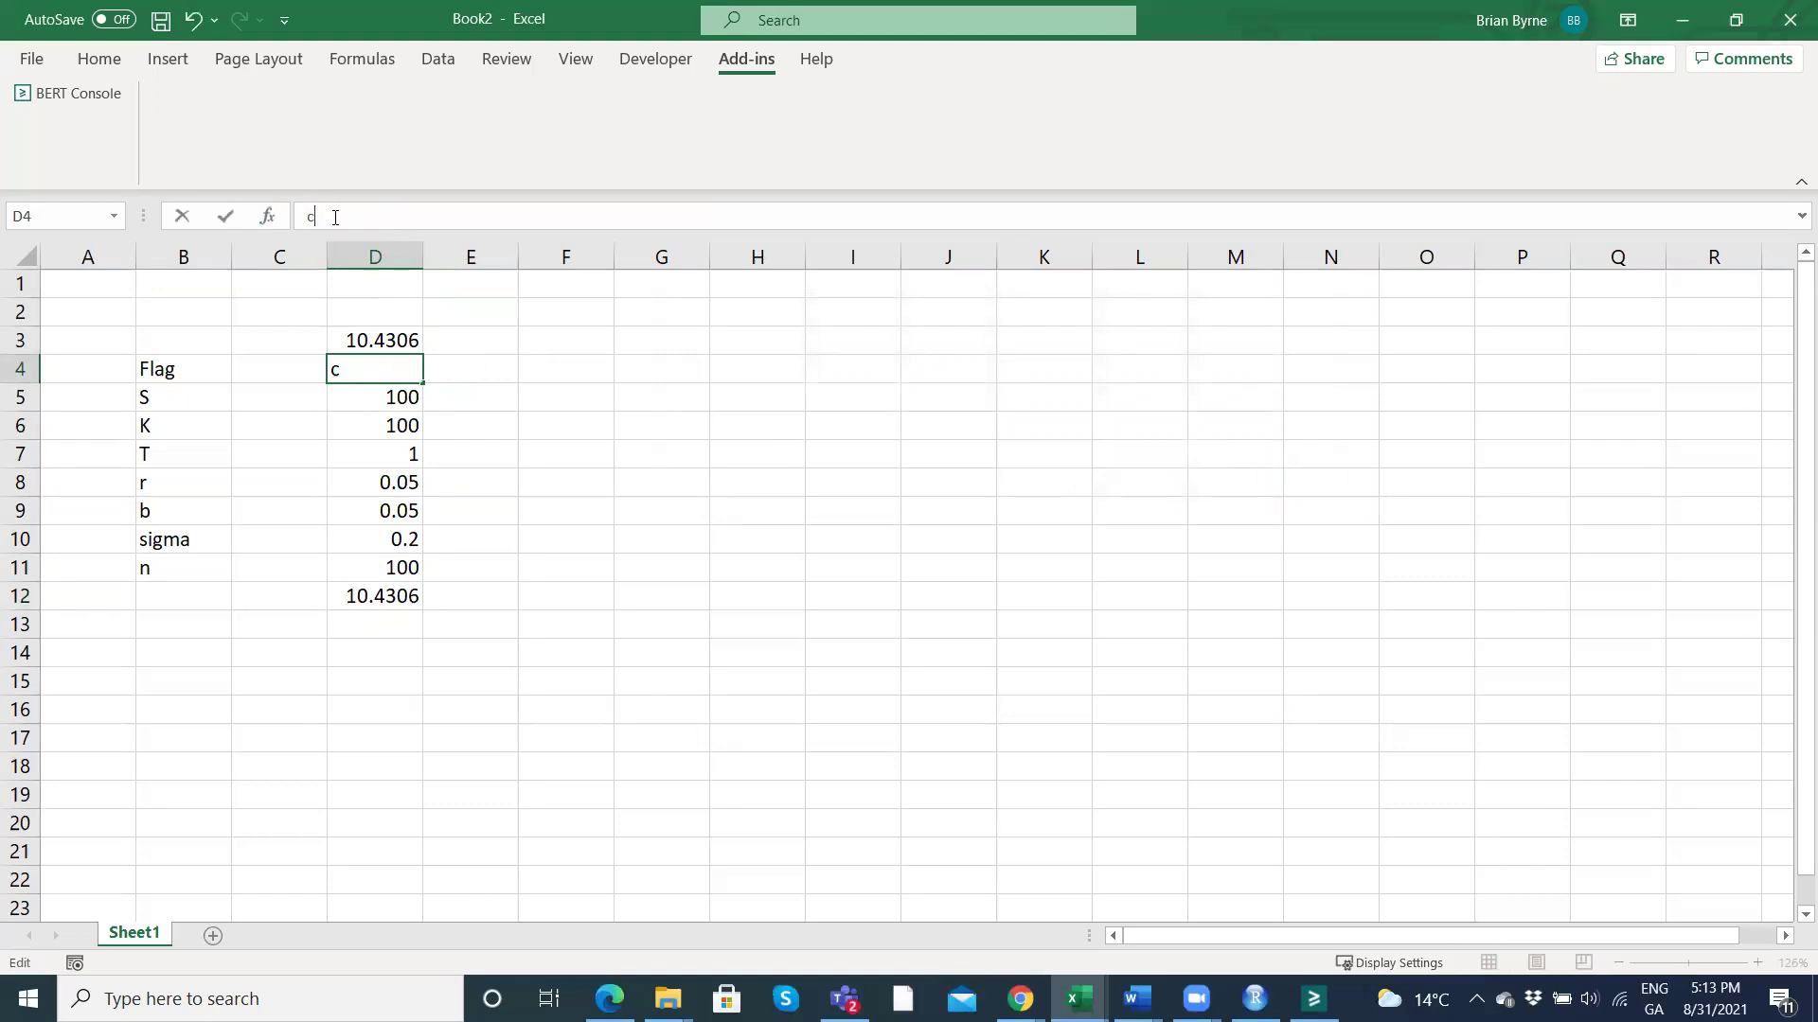
{"action": "type", "text": "e"}
{"action": "key", "text": "Return"}
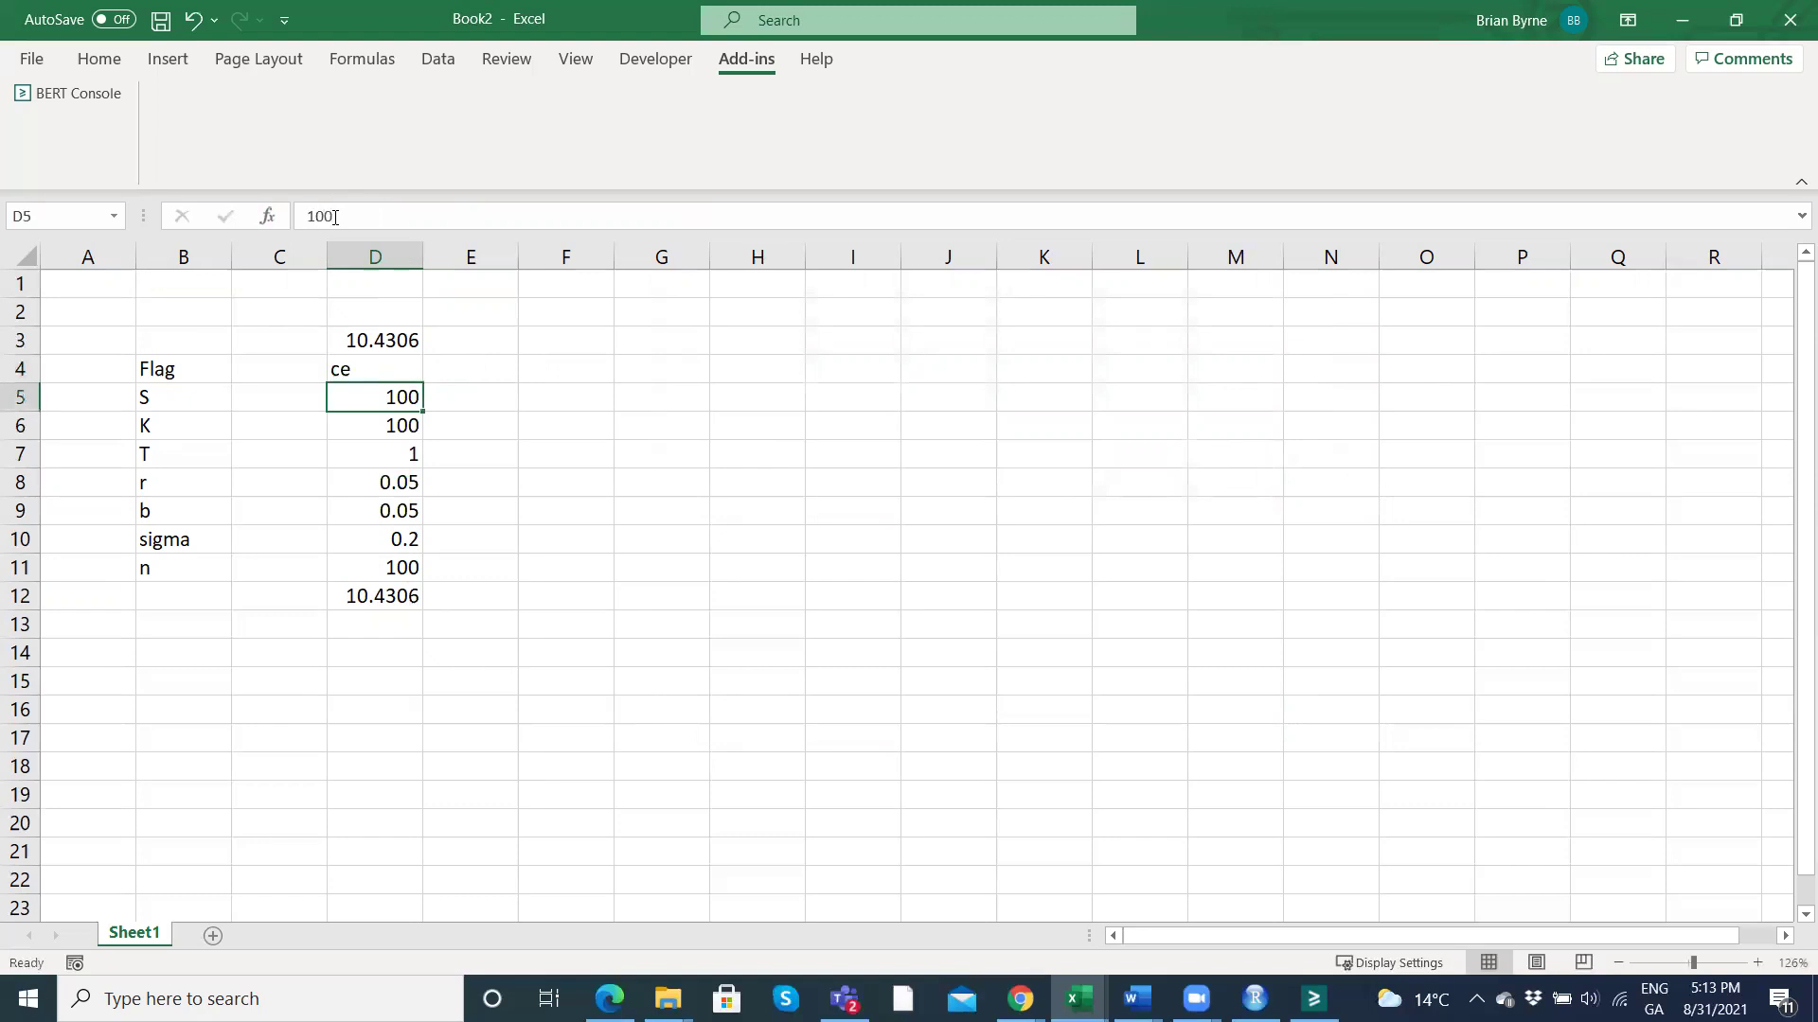
Switch the Flag value in D4 to "ca" and back to "ce" to compare the option prices in D12.
{"action": "key", "text": "Up"}
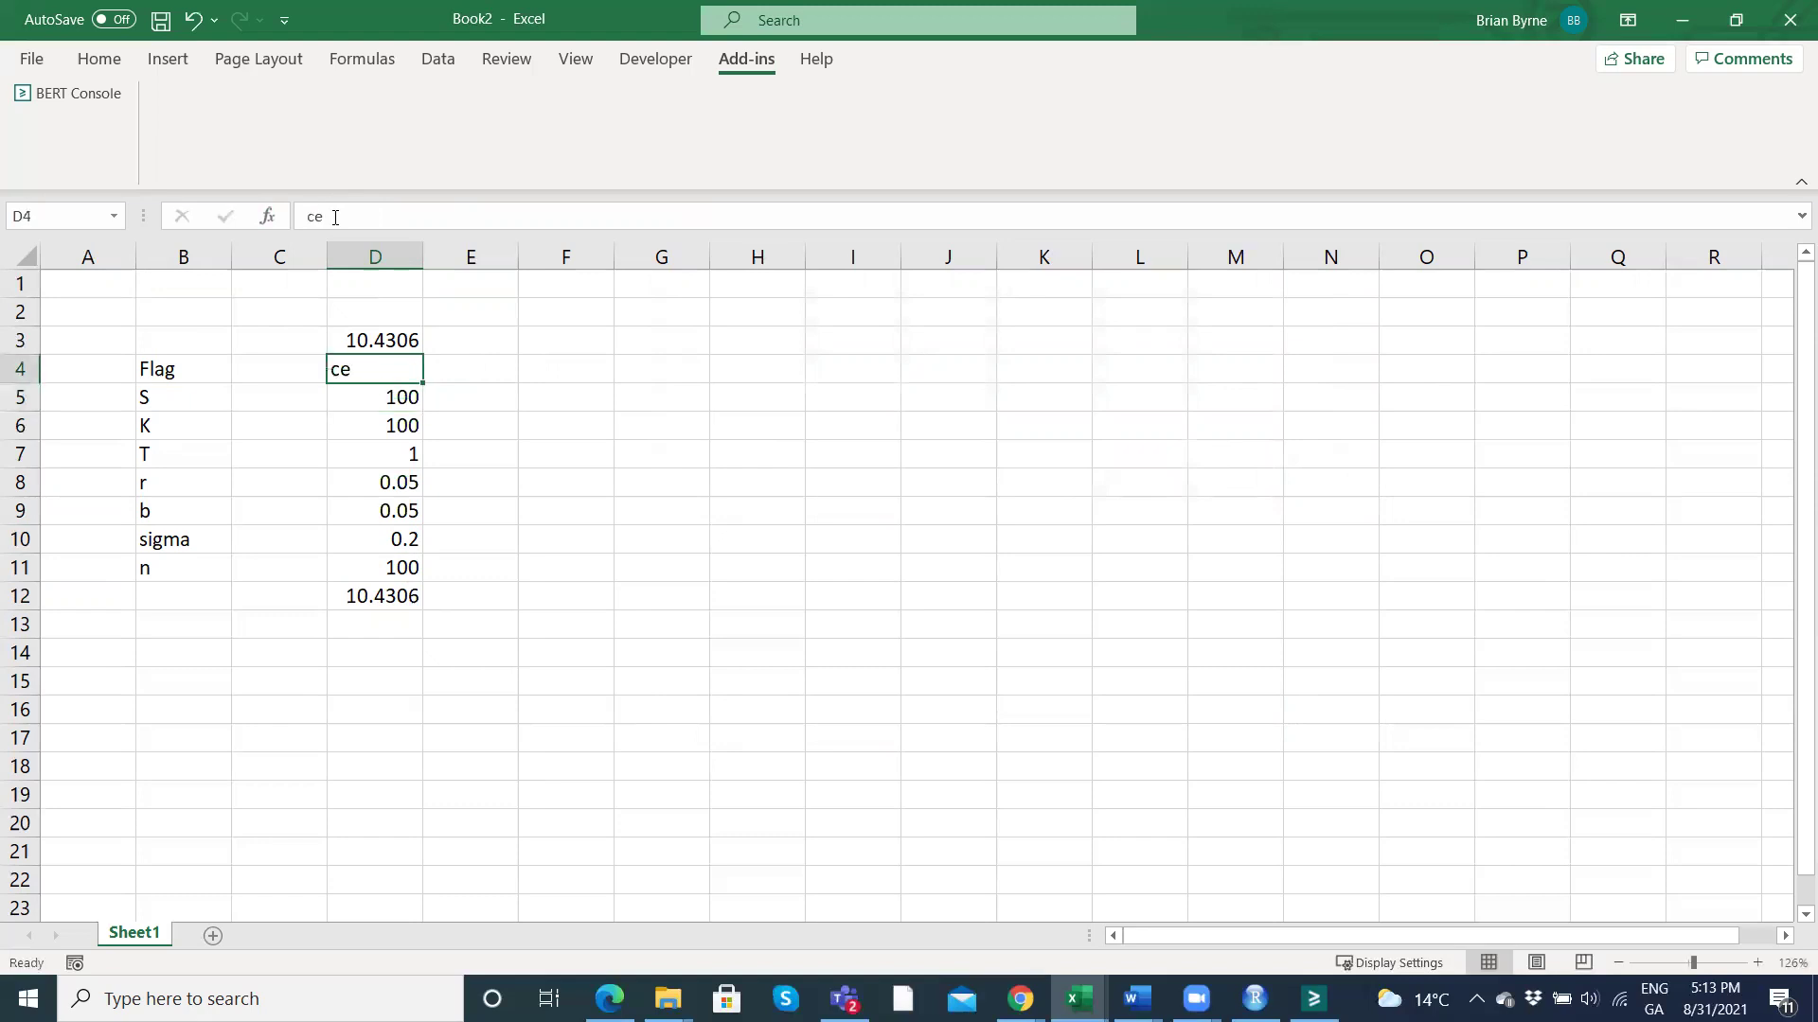
{"action": "type", "text": "ca"}
{"action": "key", "text": "Return"}
{"action": "key", "text": "Up"}
{"action": "type", "text": "ce"}
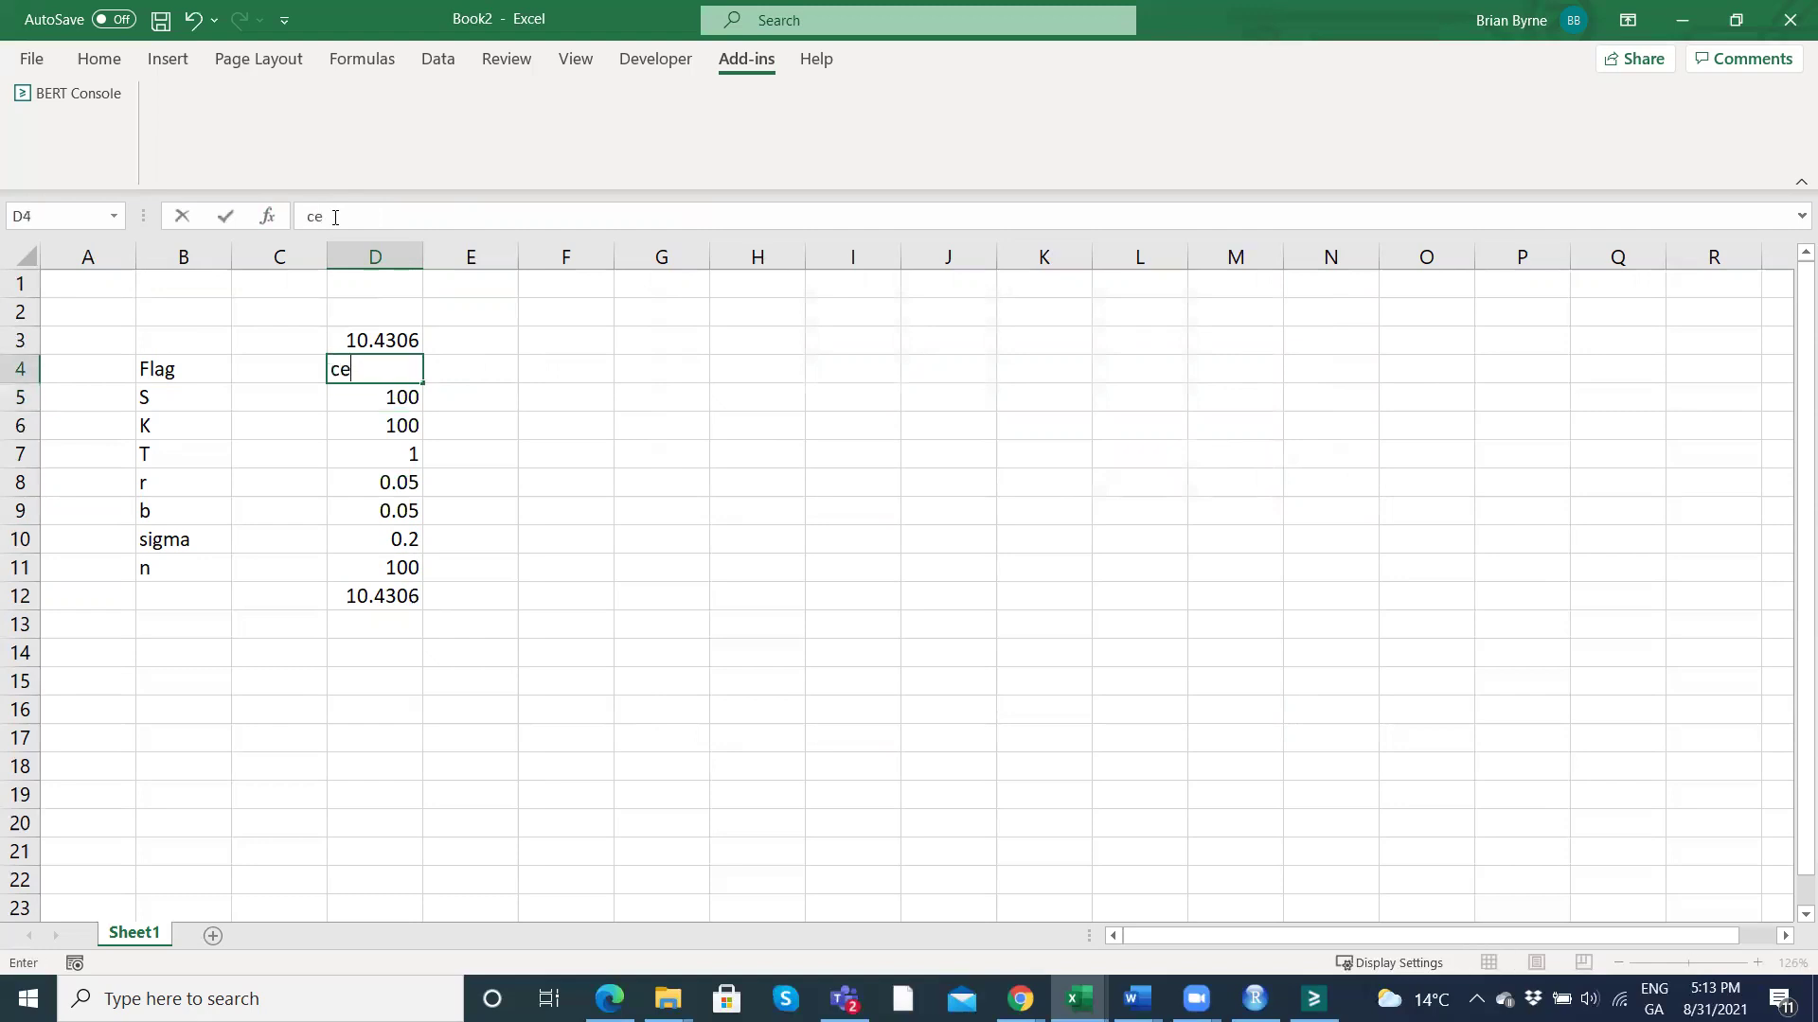
{"action": "key", "text": "Return"}
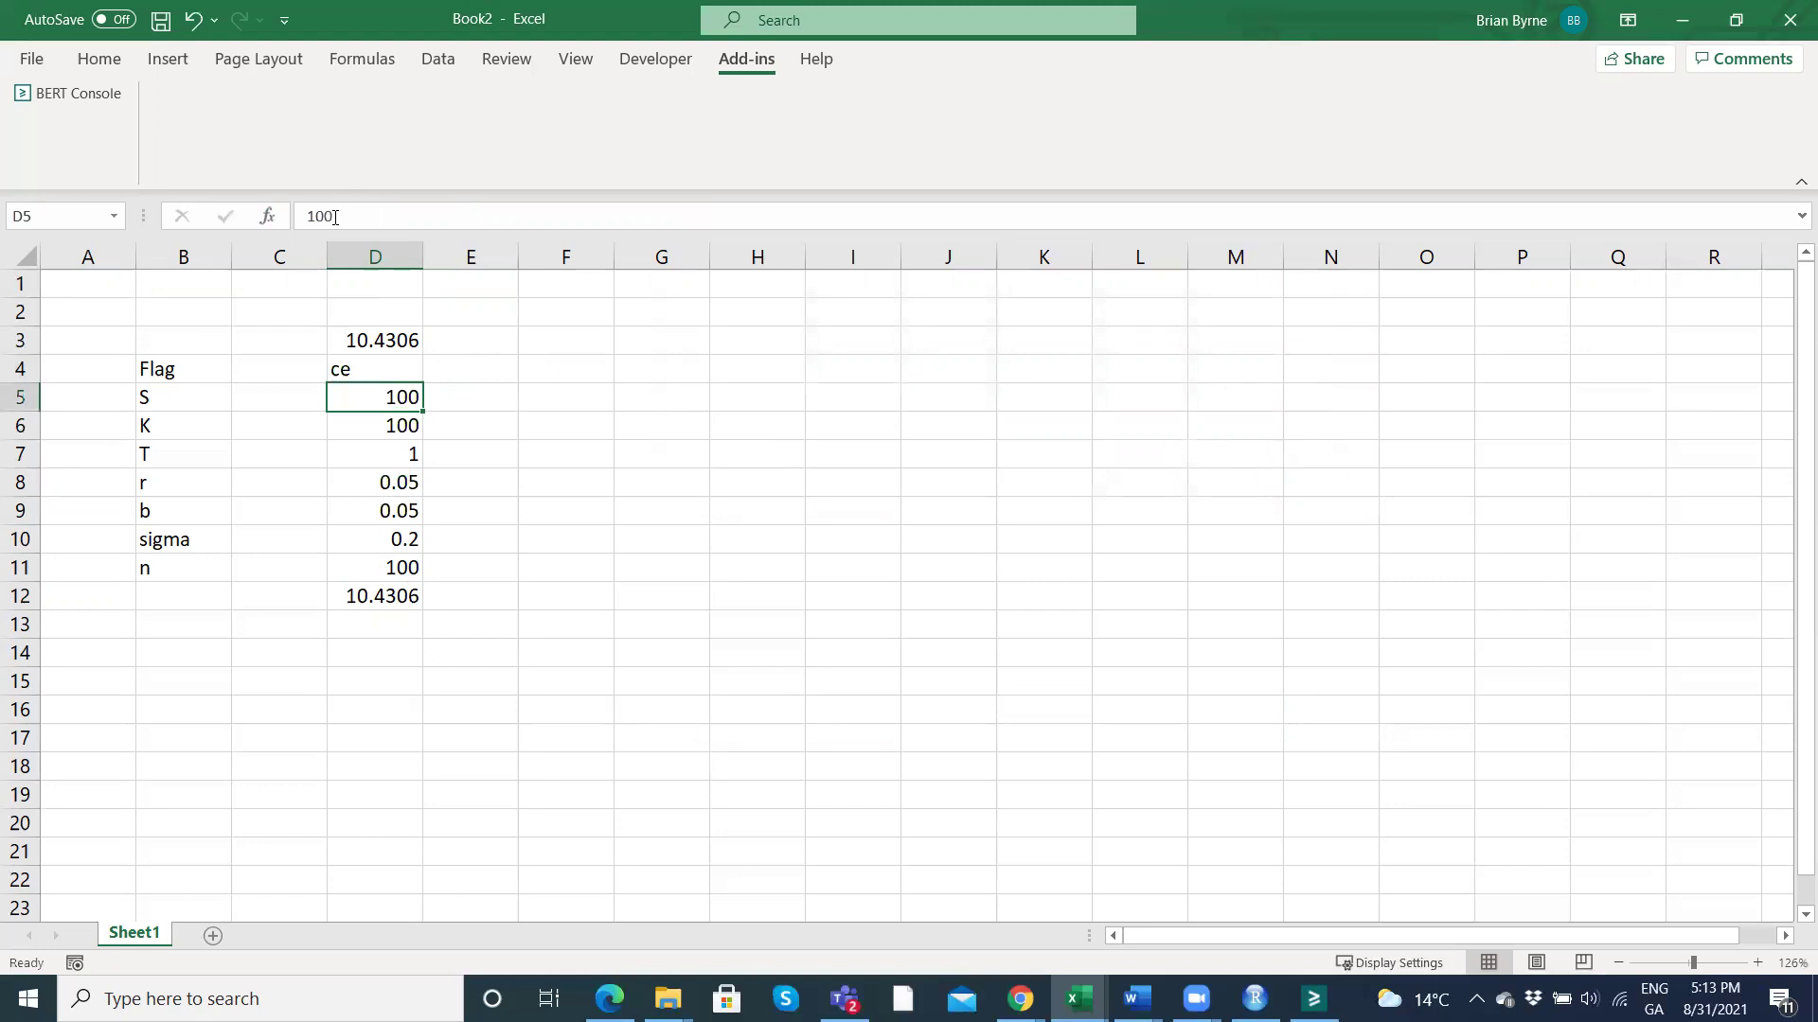
Enter the note "b = r - q" in cell B16.
{"action": "left_click", "coordinate": [150, 709]}
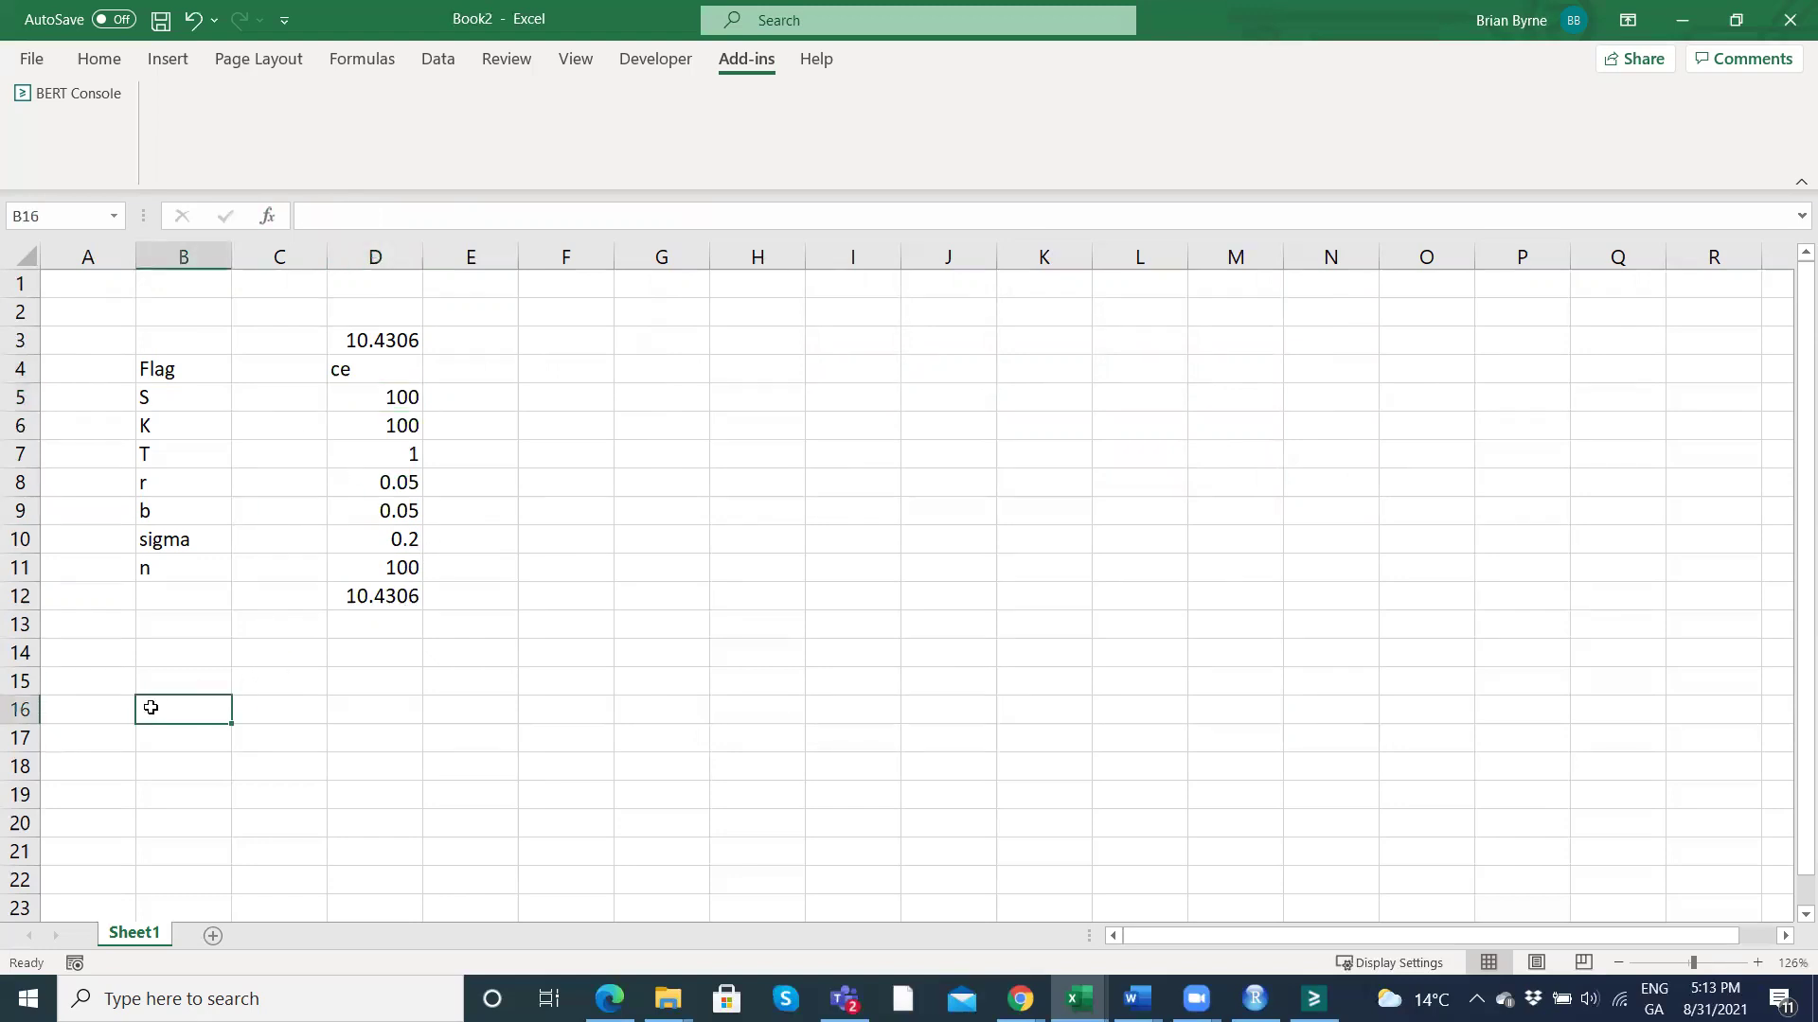
{"action": "type", "text": "b = r"}
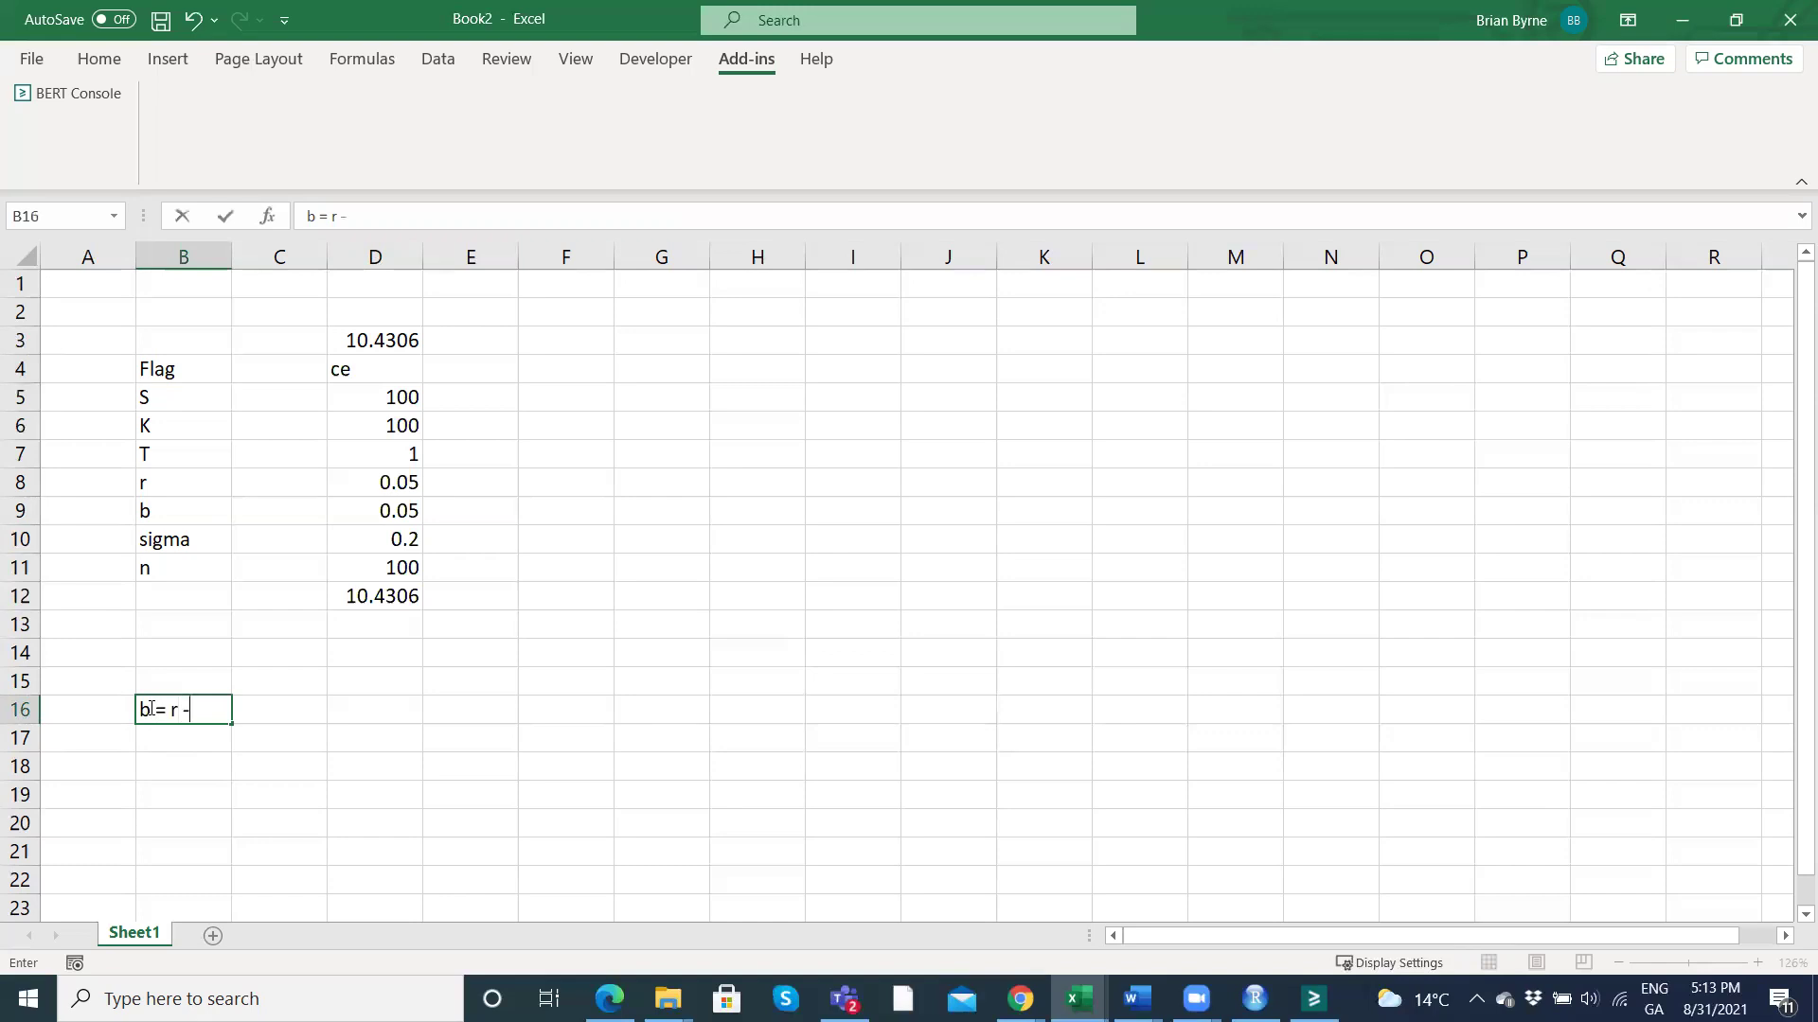
{"action": "type", "text": " - q"}
{"action": "key", "text": "Return"}
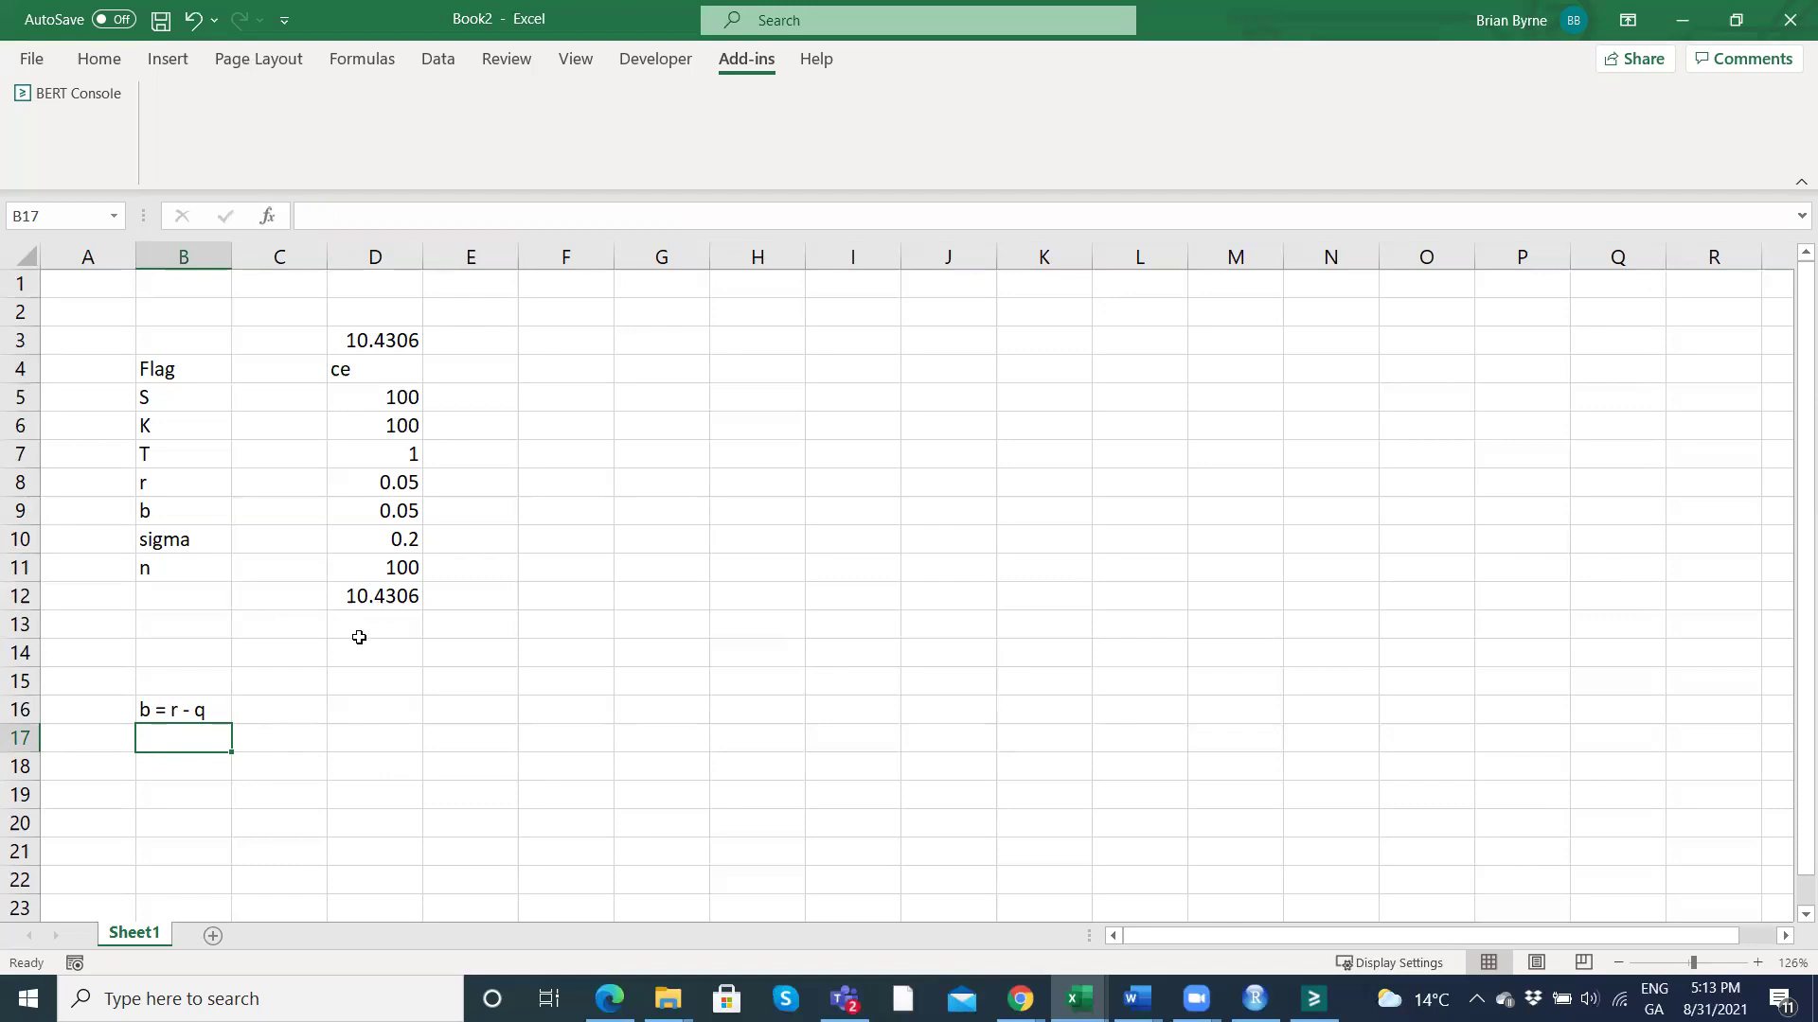
Insert a blank row above the option price in row 12, and select cell B13 beside the shifted price.
{"action": "key", "text": "ctrl+z"}
{"action": "key", "text": "ctrl+z"}
{"action": "right_click", "coordinate": [20, 595]}
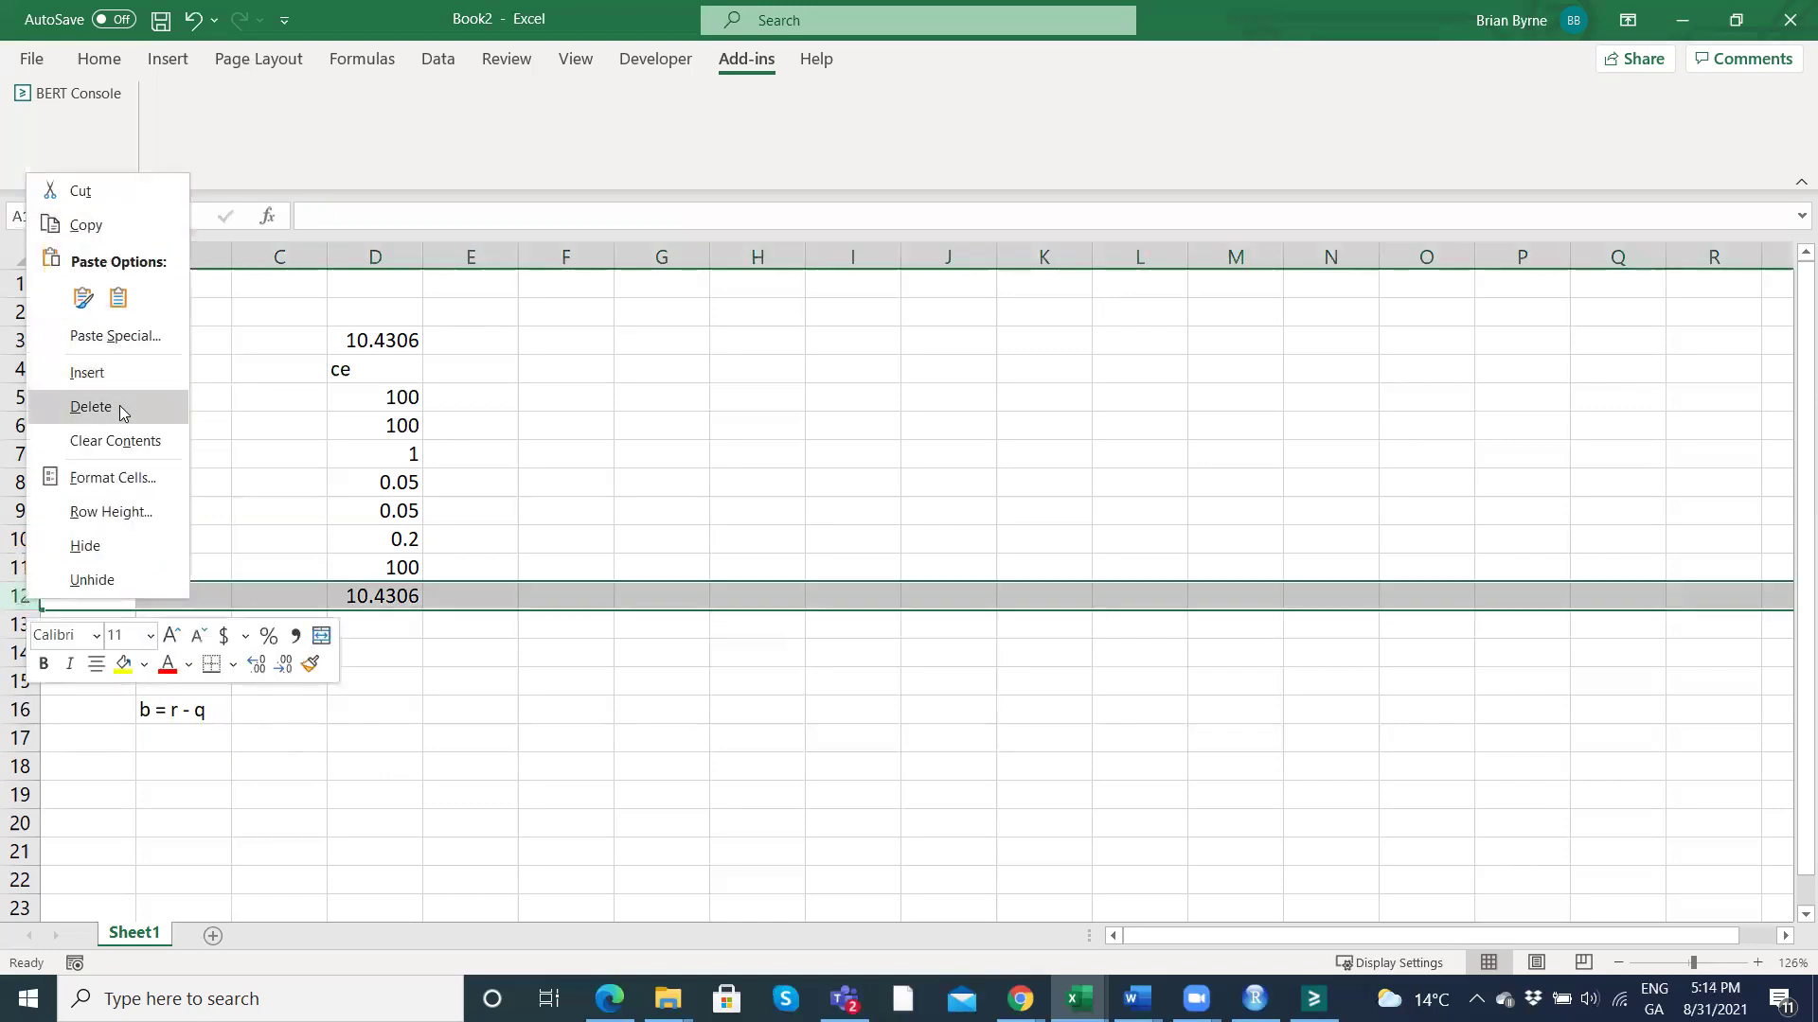
{"action": "left_click", "coordinate": [108, 375]}
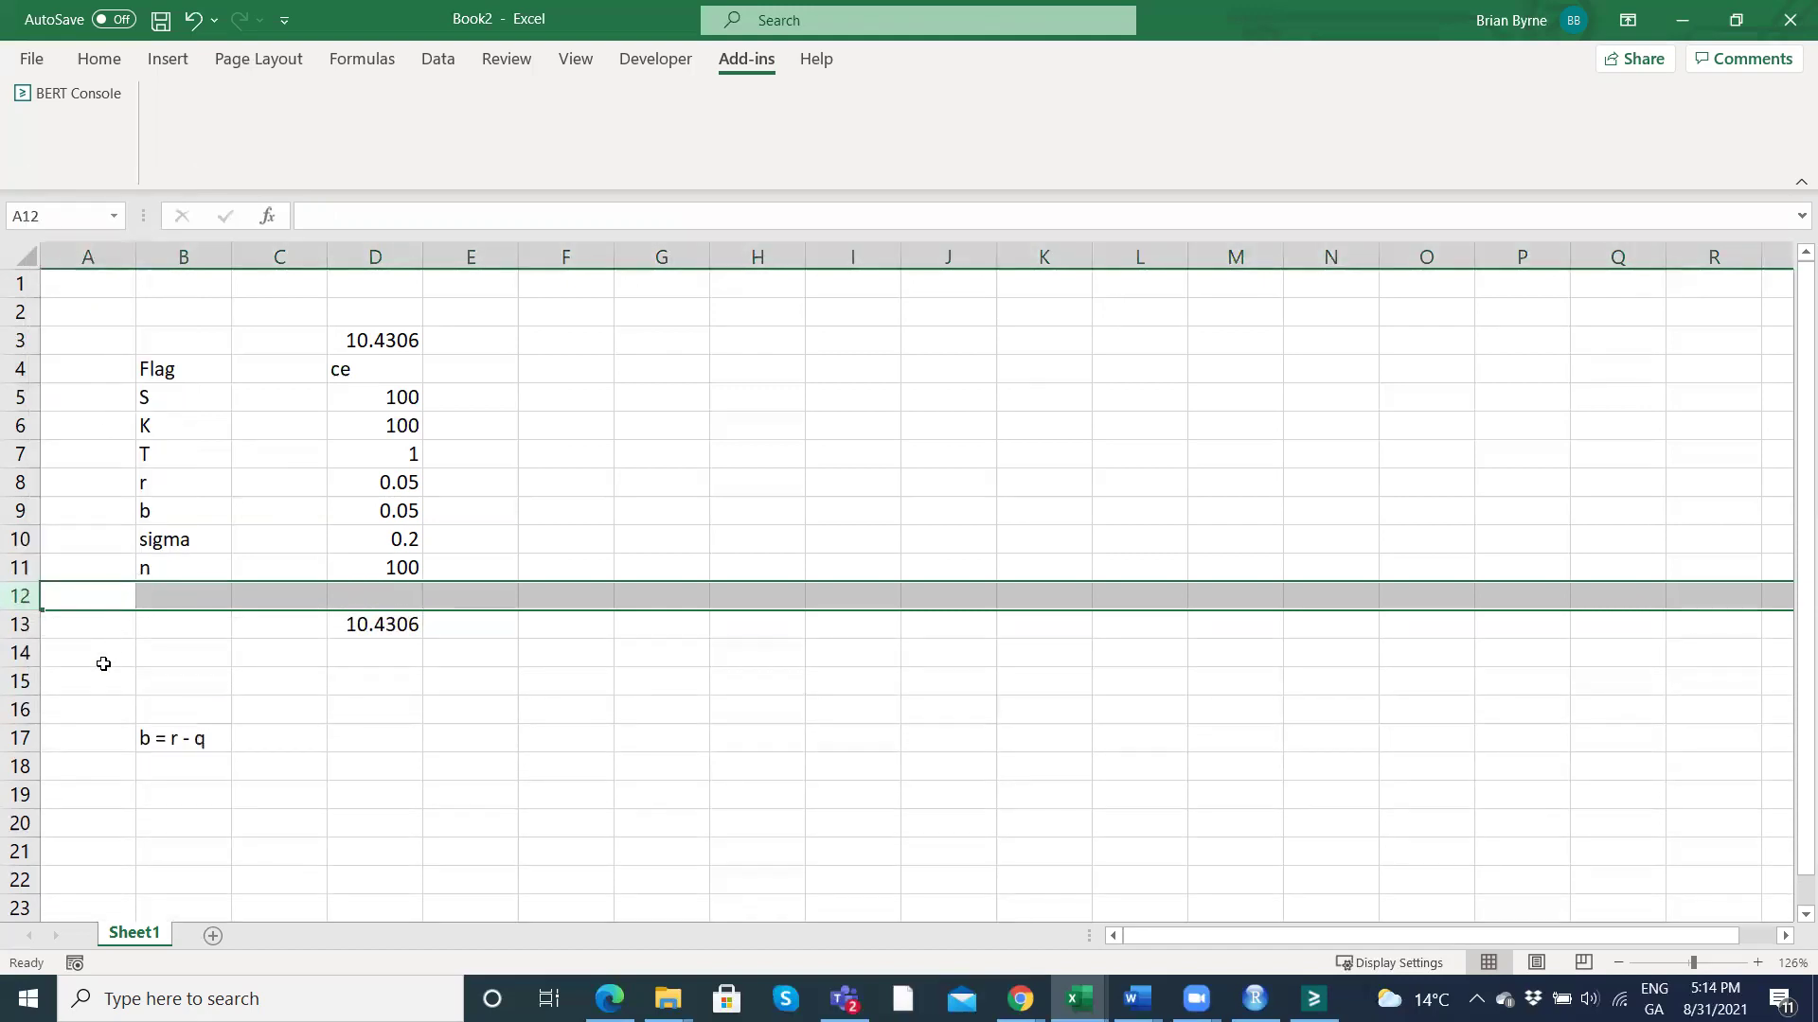
{"action": "left_click", "coordinate": [161, 653]}
{"action": "left_click", "coordinate": [163, 619]}
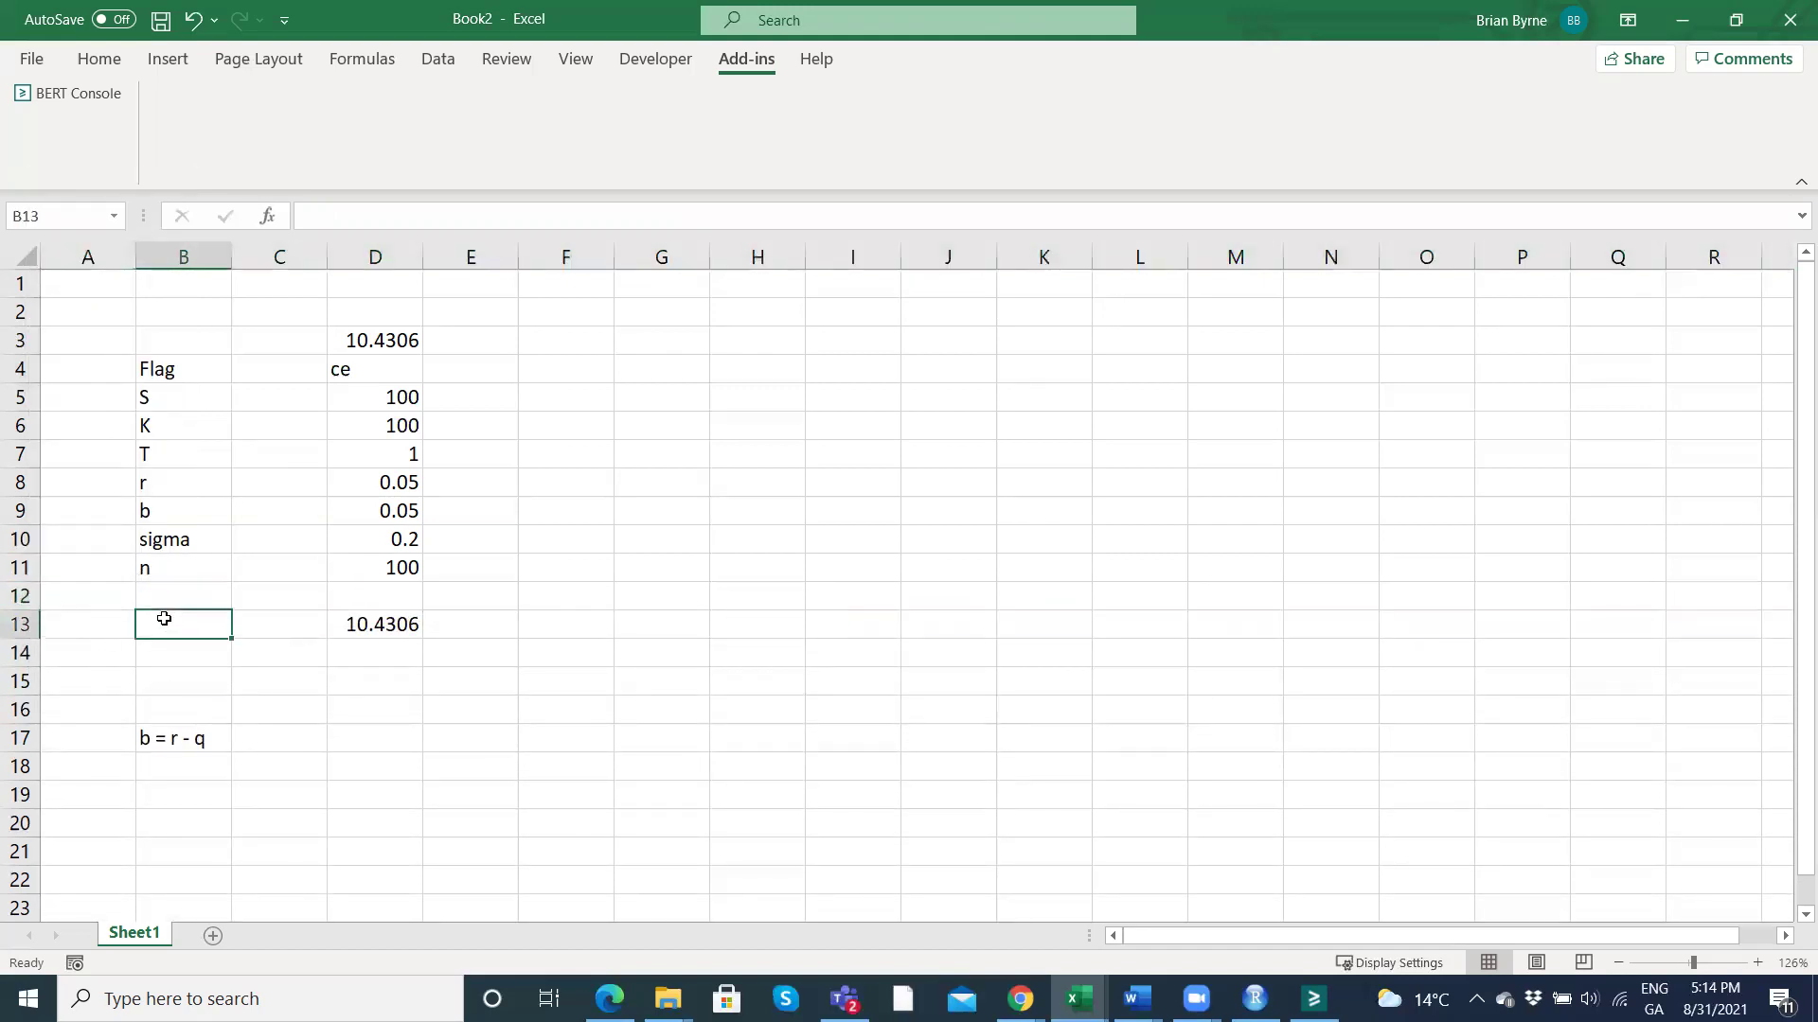
Label cell B13 as "CRR" and delete the "b = r - q" note in B17.
{"action": "type", "text": "CRR"}
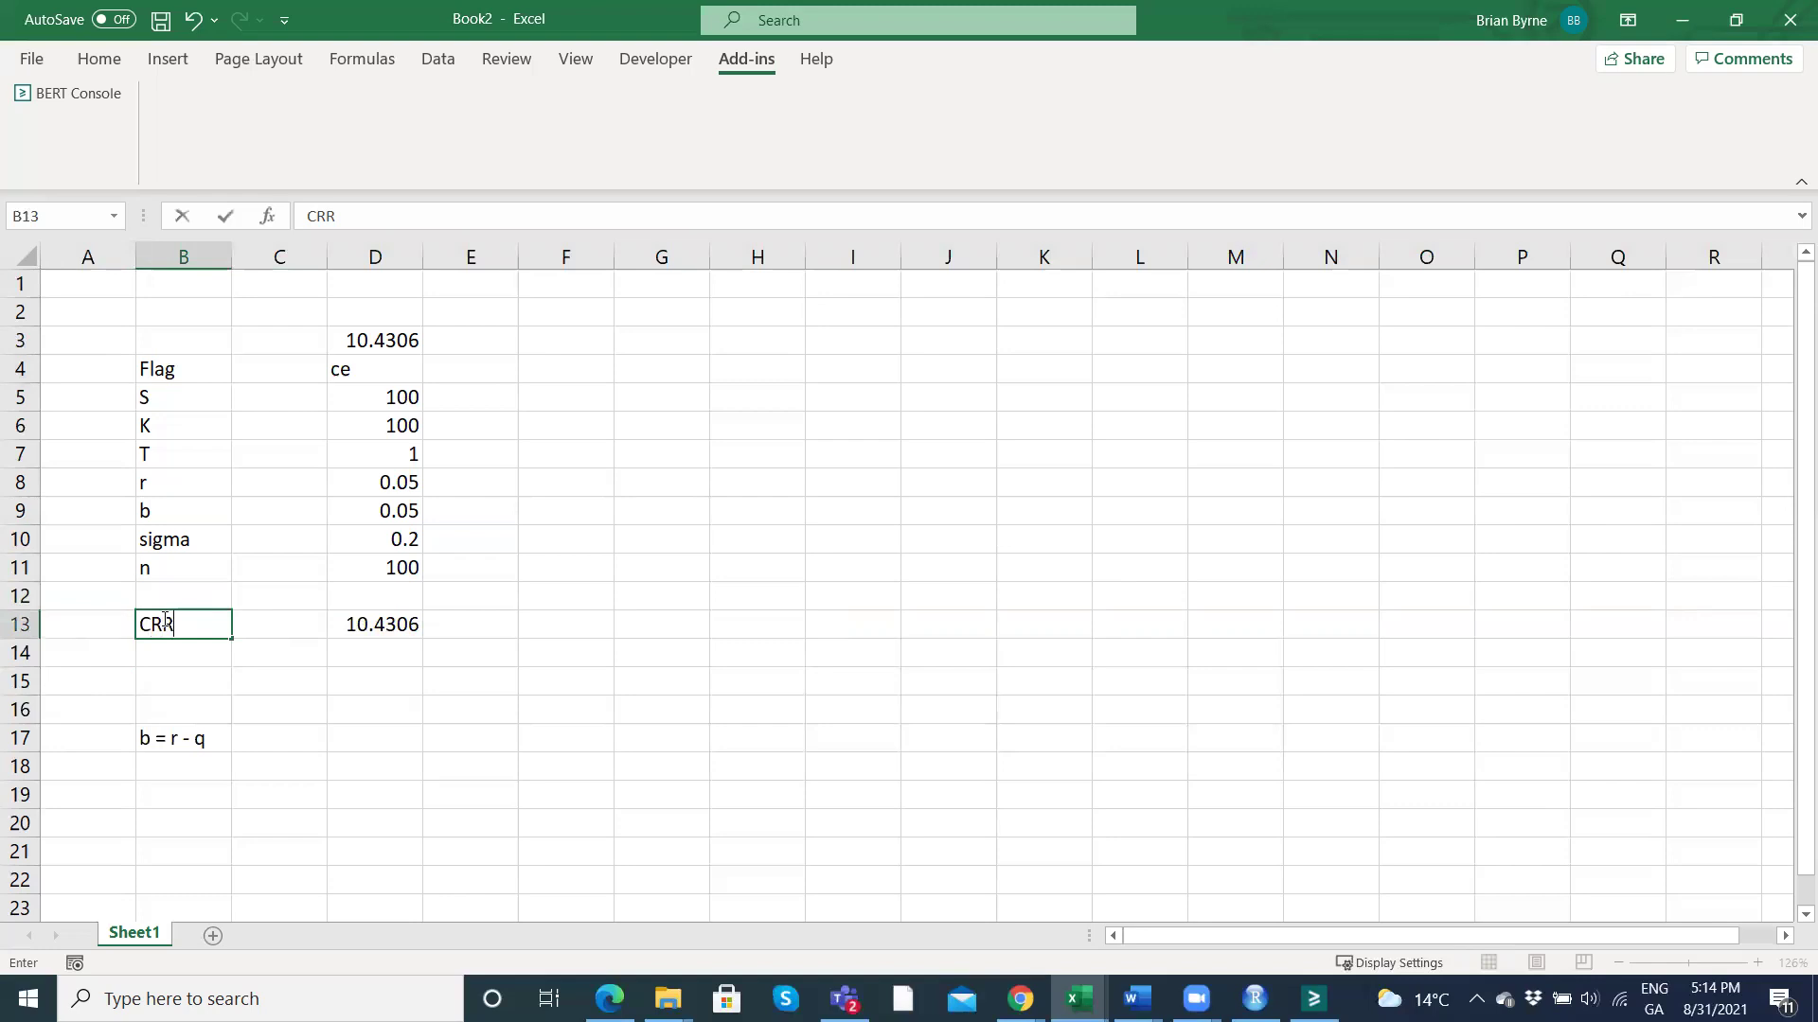
{"action": "key", "text": "Return"}
{"action": "left_click", "coordinate": [160, 737]}
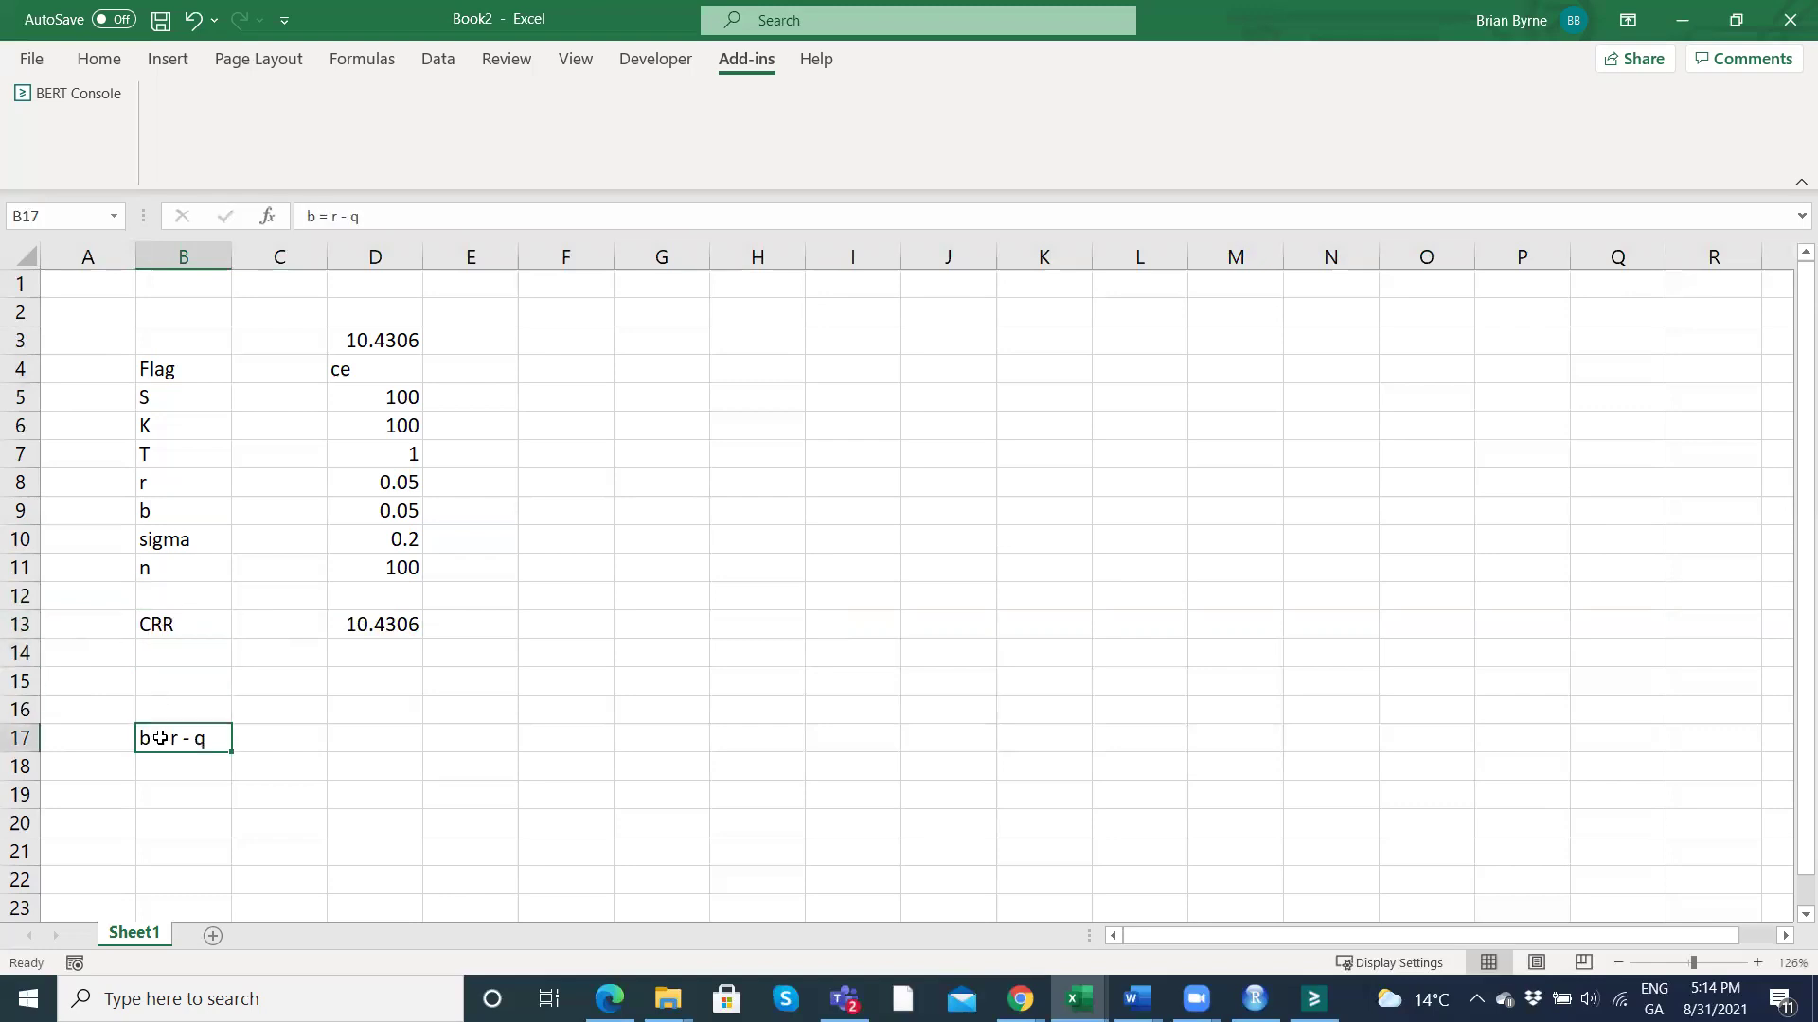
{"action": "key", "text": "Delete"}
Enter the label "Tian" in cell B14.
{"action": "left_click", "coordinate": [191, 656]}
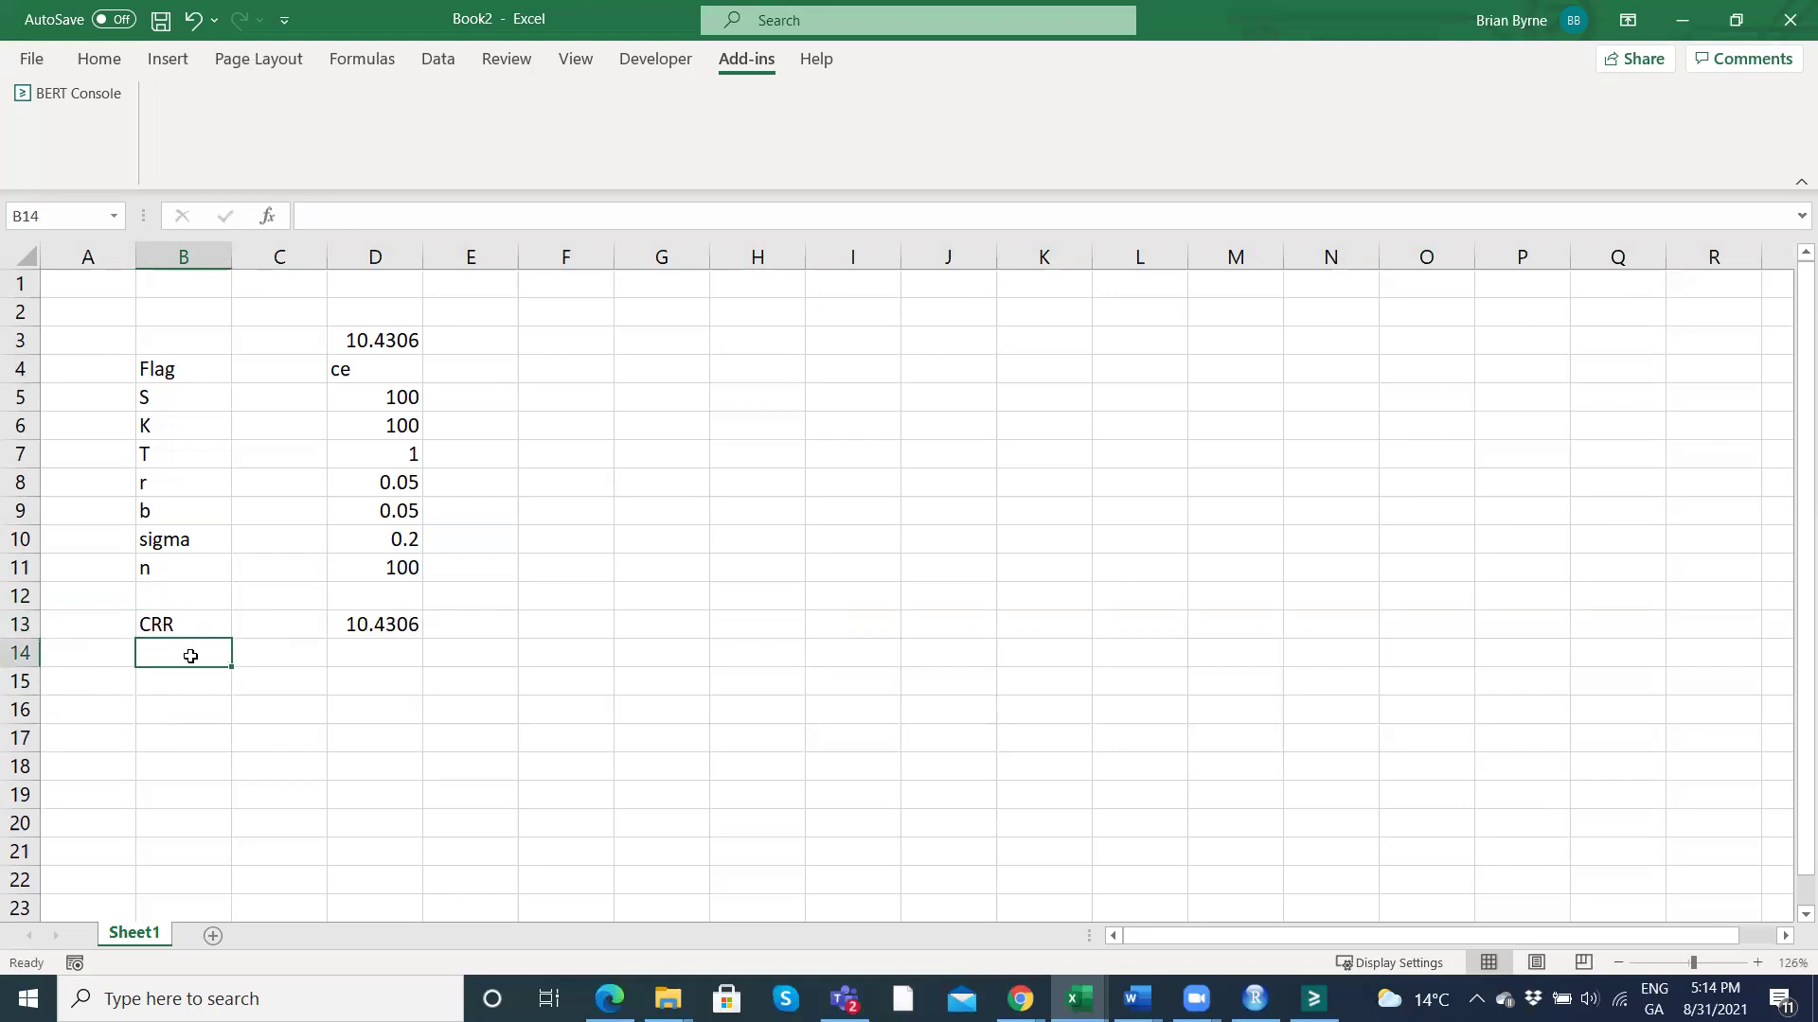
{"action": "type", "text": "Tian"}
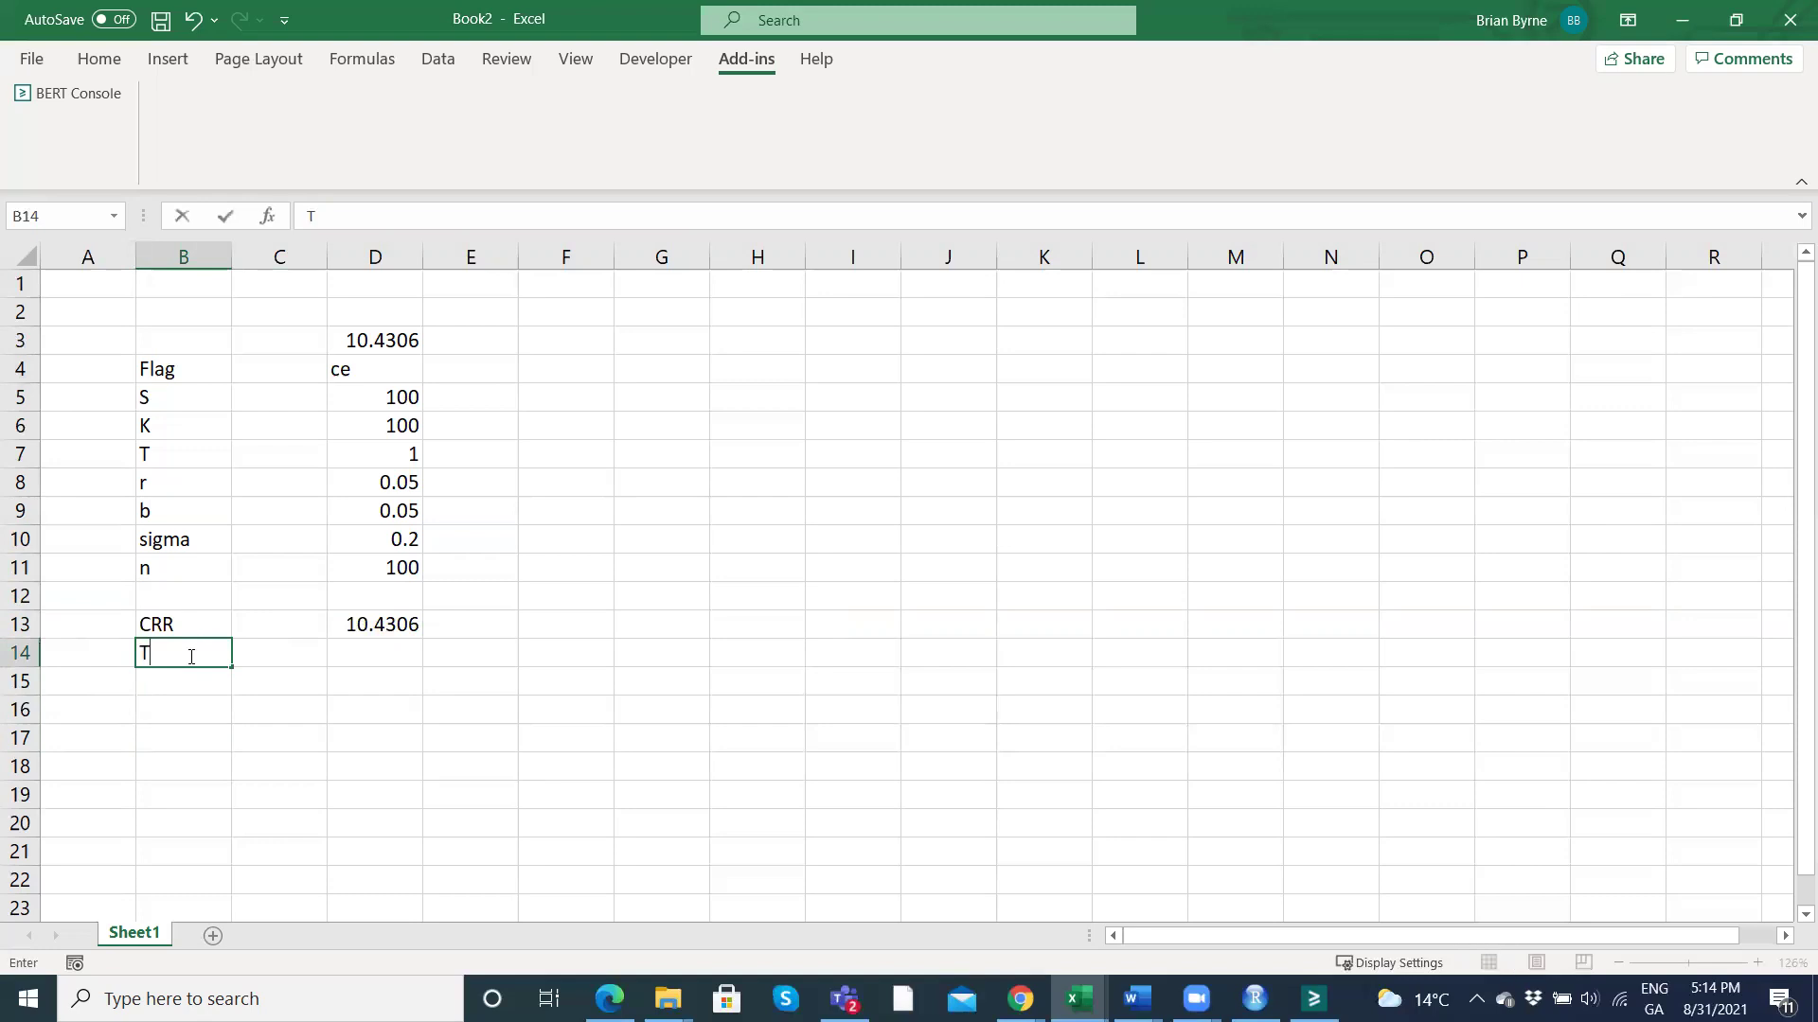
{"action": "key", "text": "Return"}
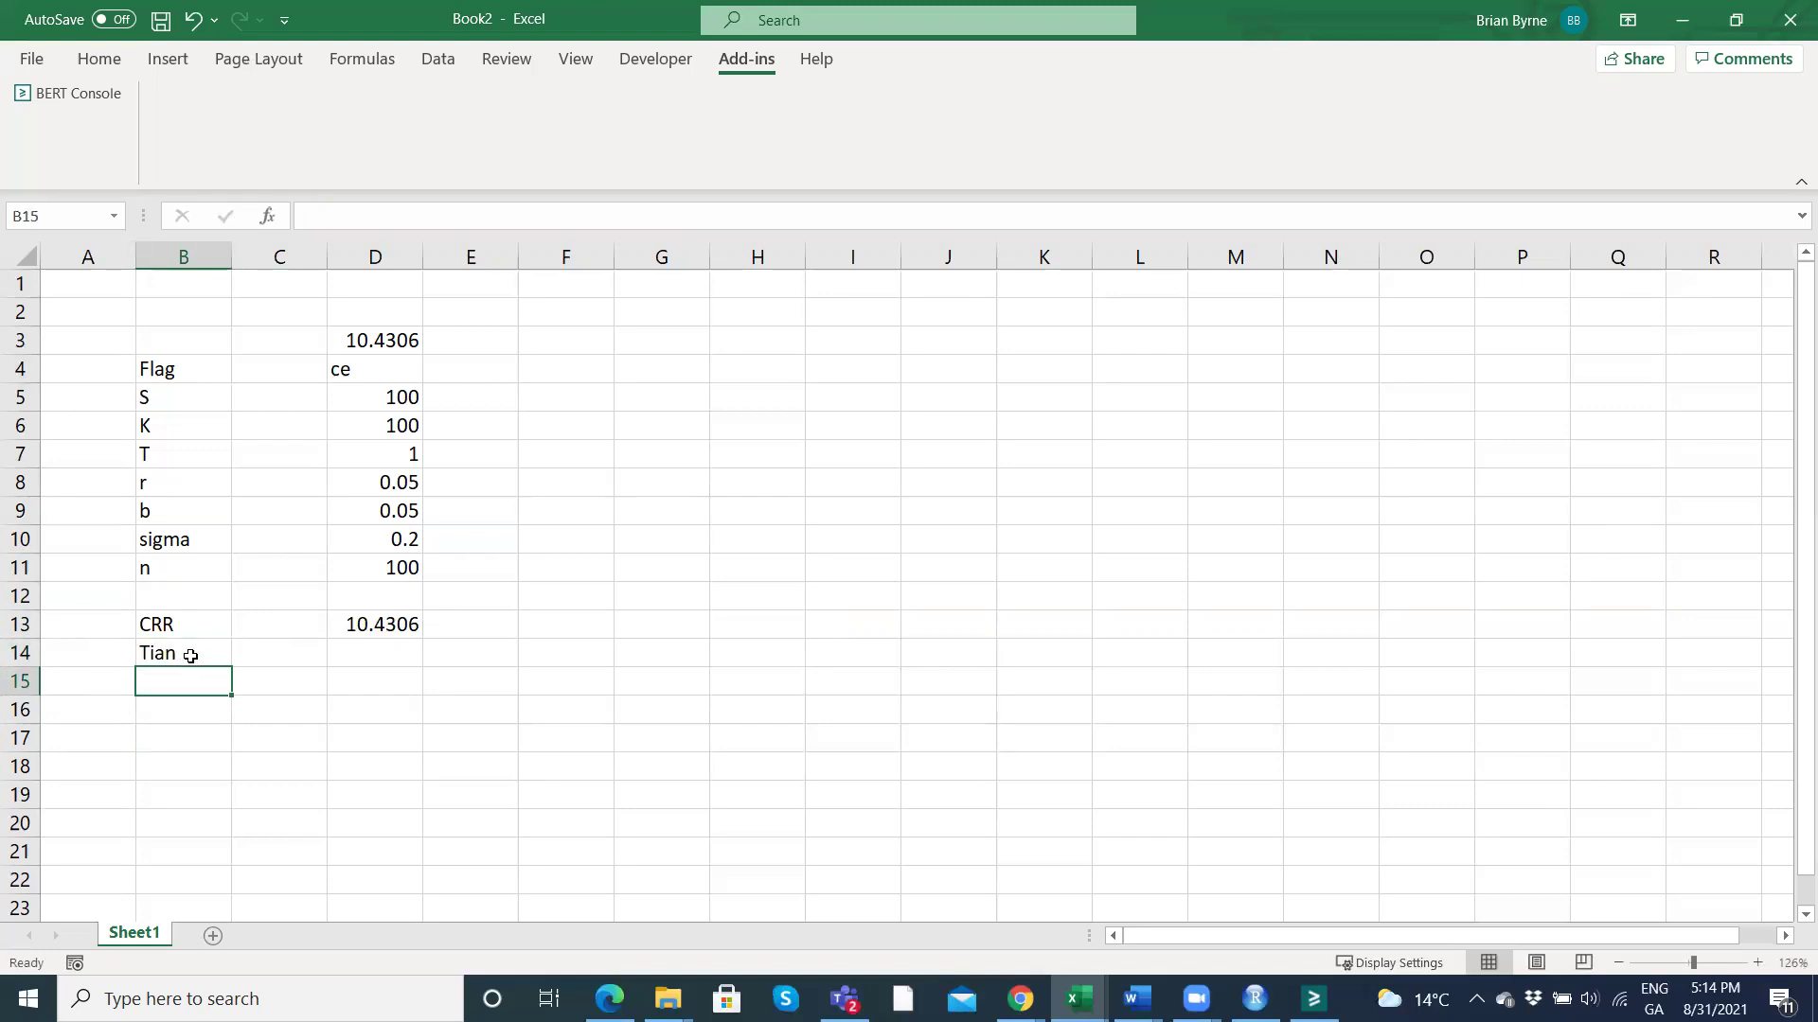
Copy the text of the CRR formula in D13 without its equals sign into D14, and add a leading "=" there.
{"action": "left_click", "coordinate": [398, 623]}
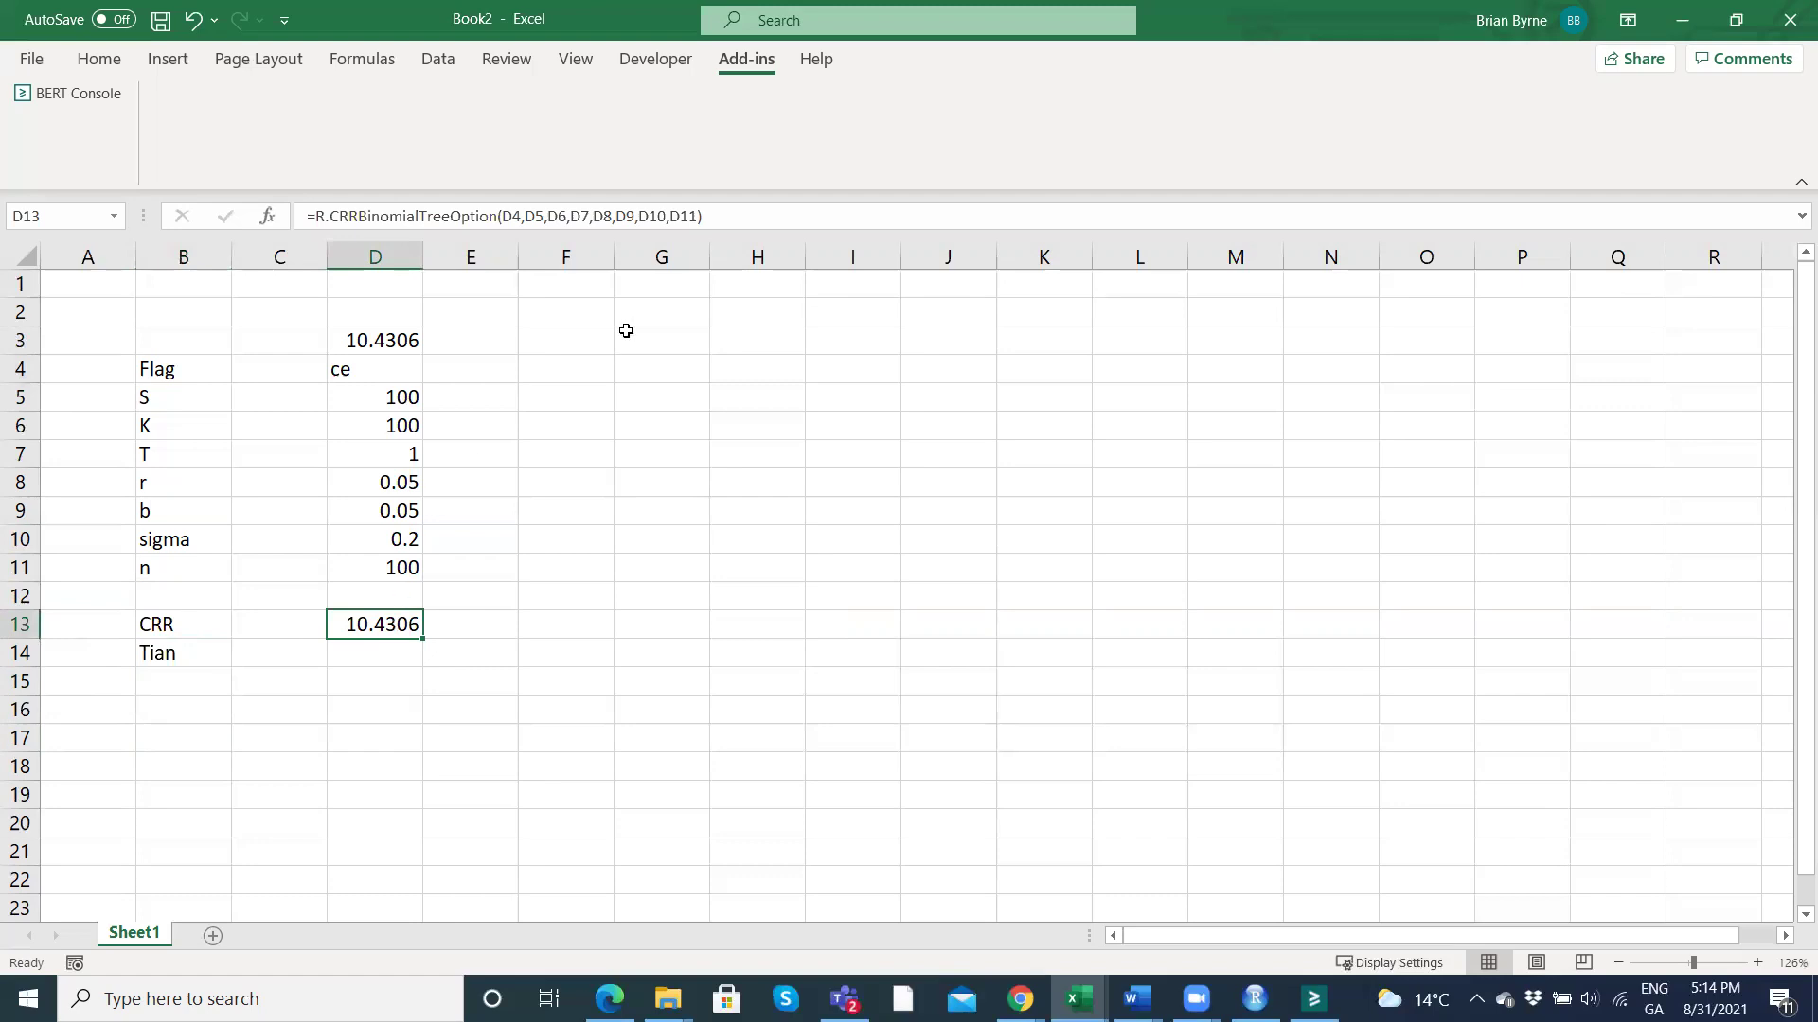
{"action": "left_click", "coordinate": [712, 216]}
{"action": "left_click_drag", "start_coordinate": [712, 216], "coordinate": [318, 216]}
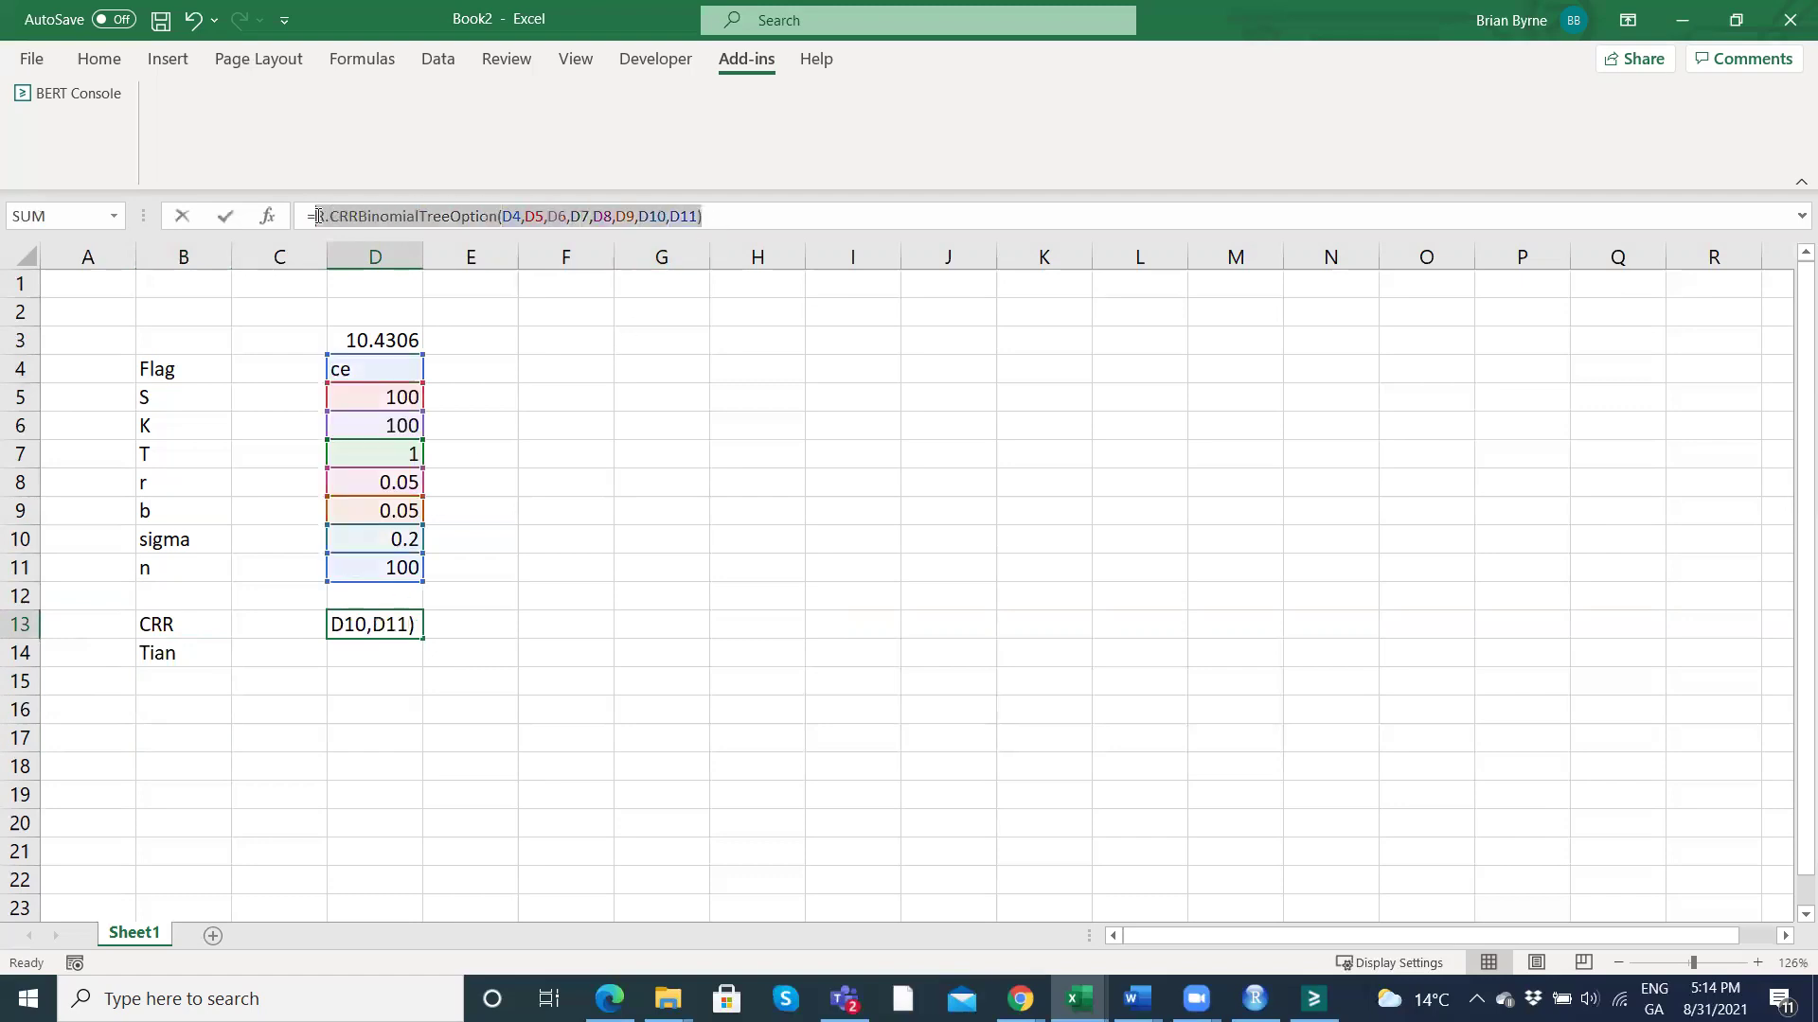
{"action": "right_click", "coordinate": [318, 216]}
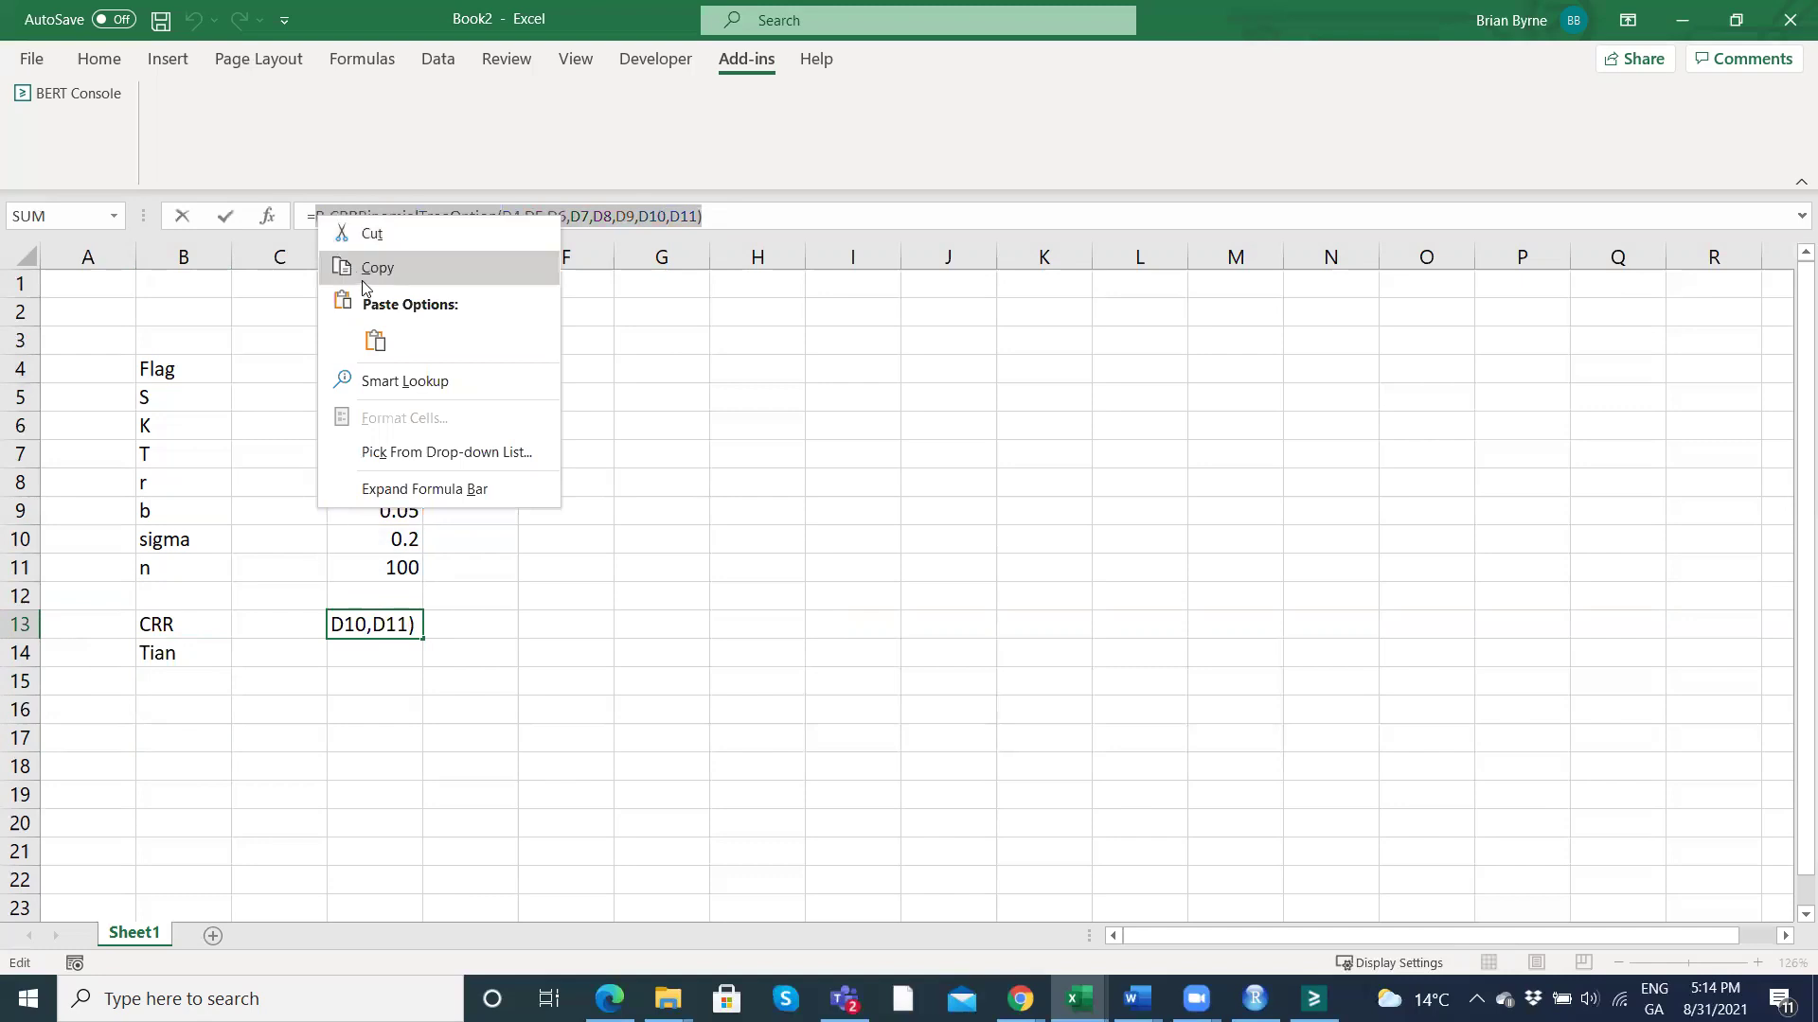
{"action": "left_click", "coordinate": [374, 265]}
{"action": "key", "text": "Escape"}
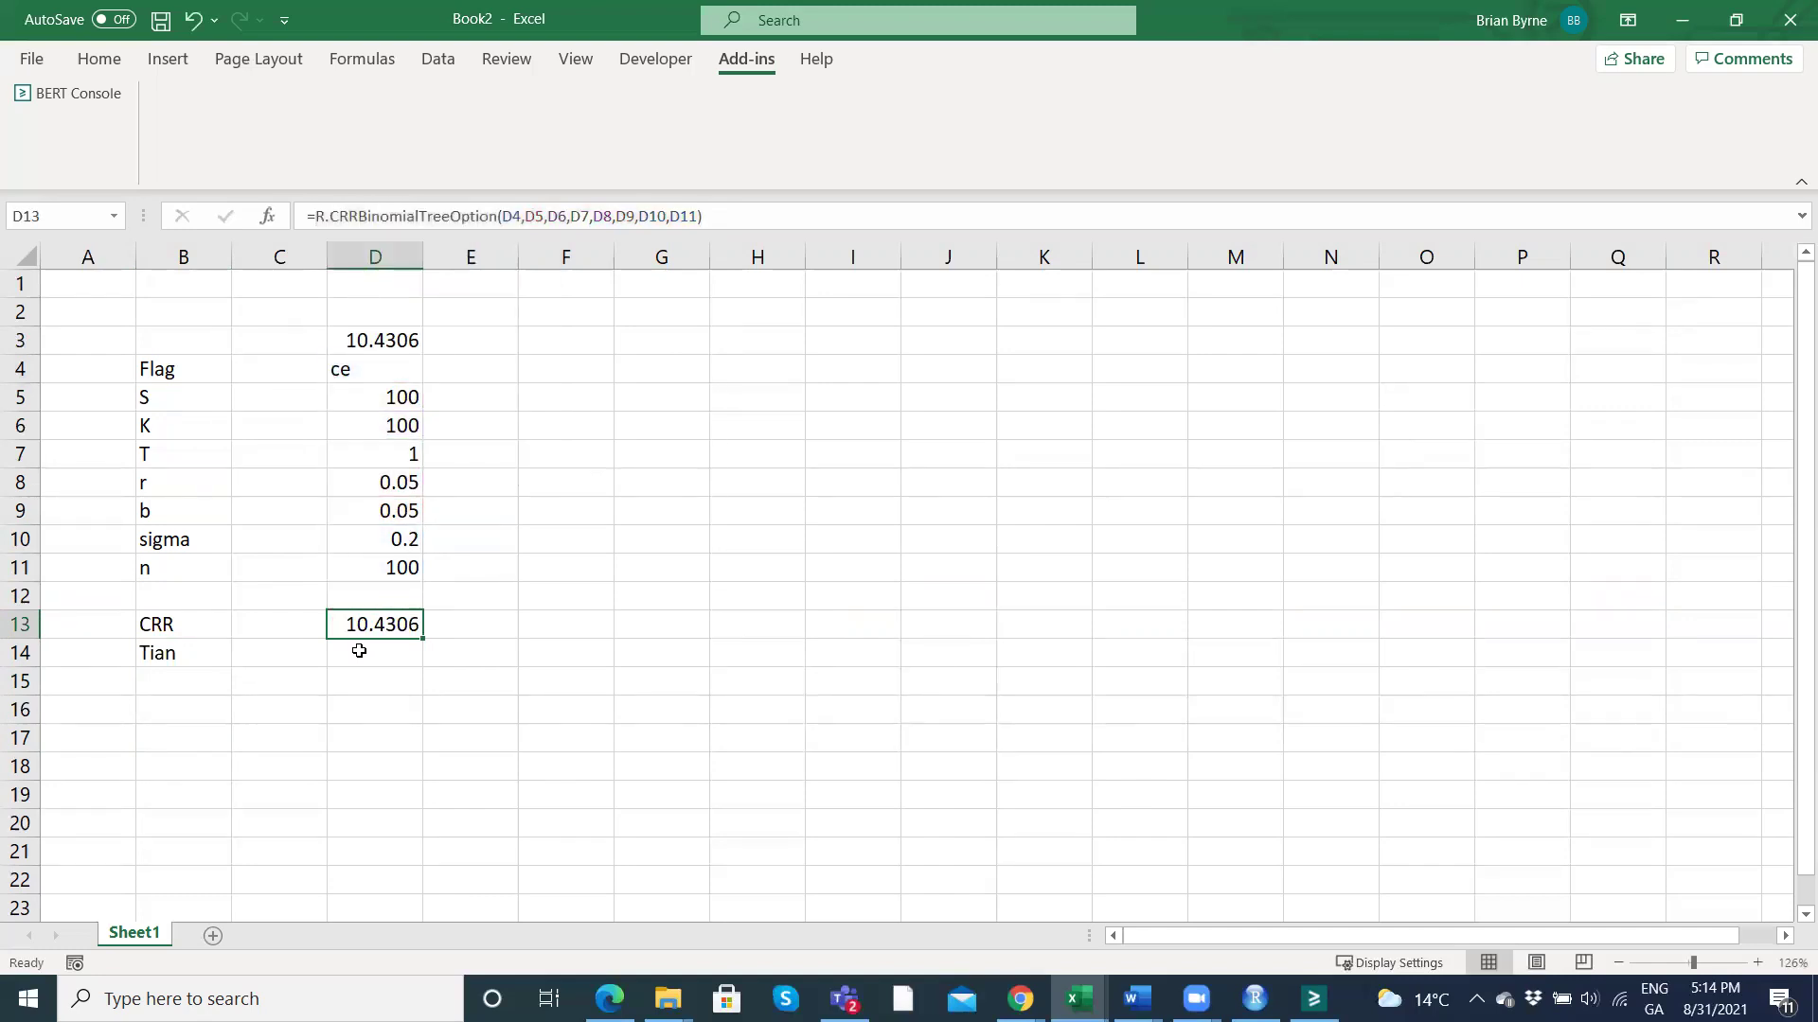
{"action": "left_click", "coordinate": [358, 652]}
{"action": "key", "text": "ctrl+v"}
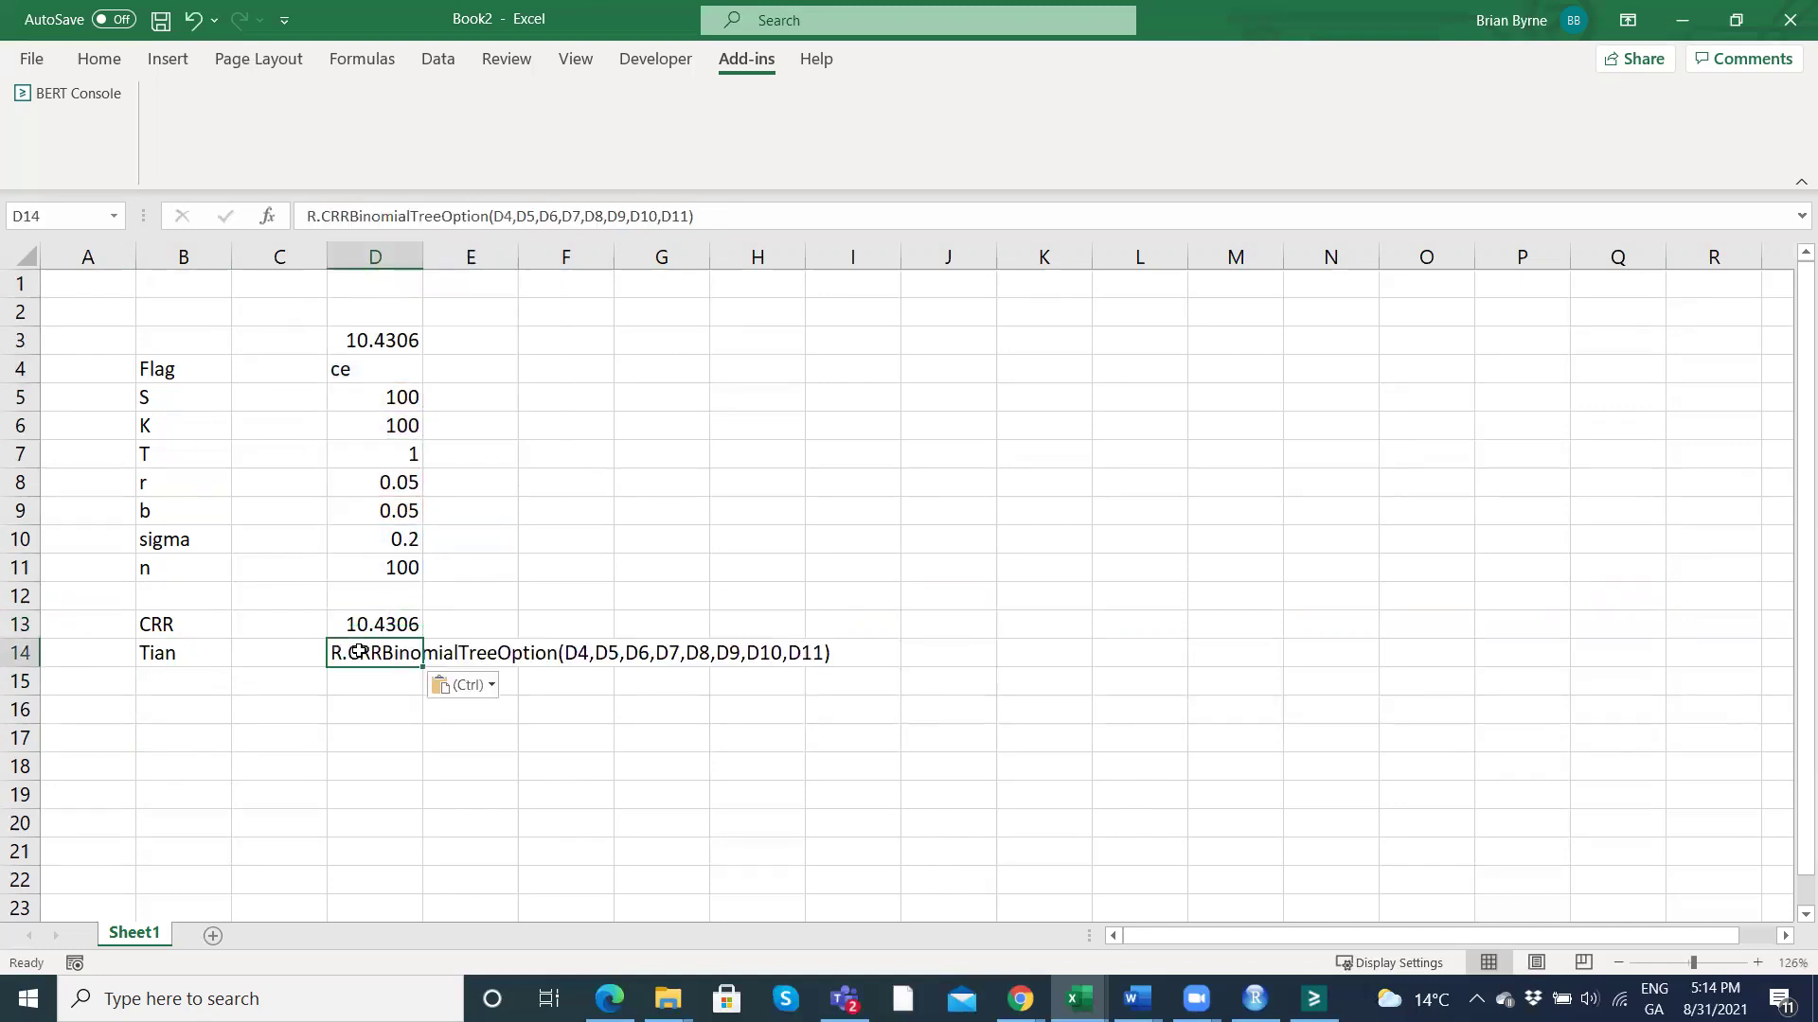
{"action": "left_click", "coordinate": [310, 216]}
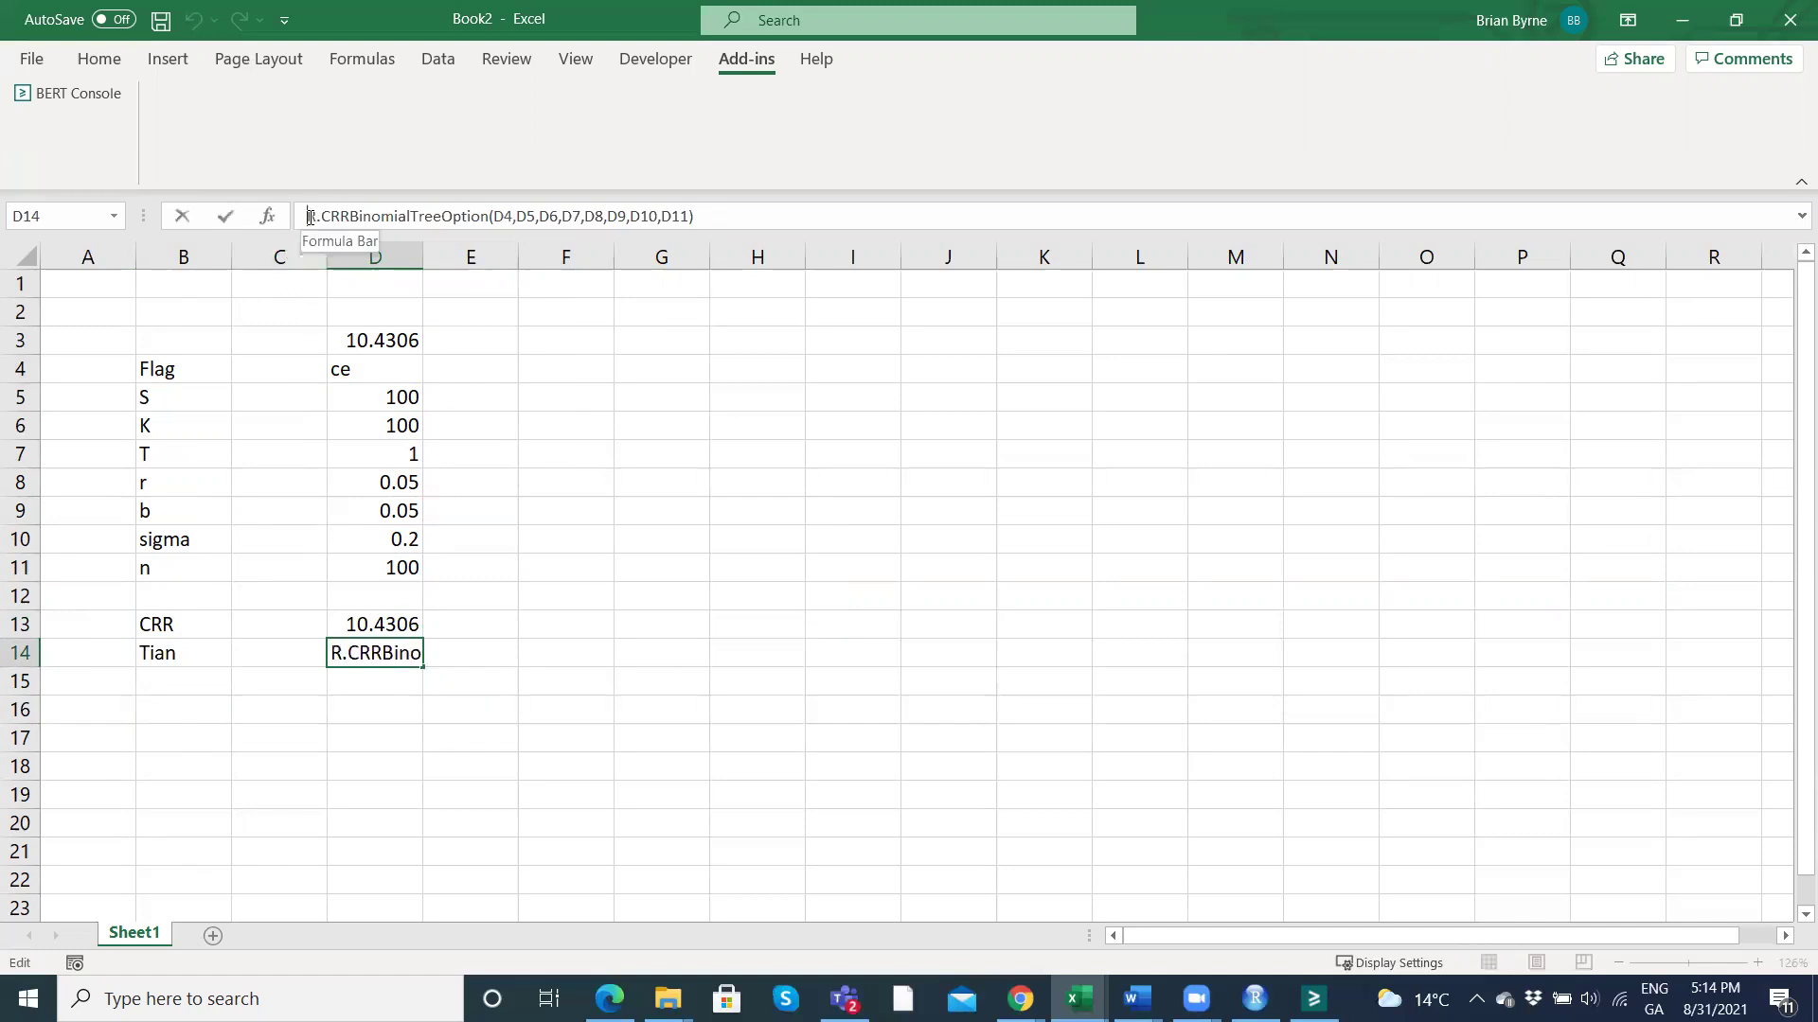
{"action": "type", "text": "="}
{"action": "key", "text": "Return"}
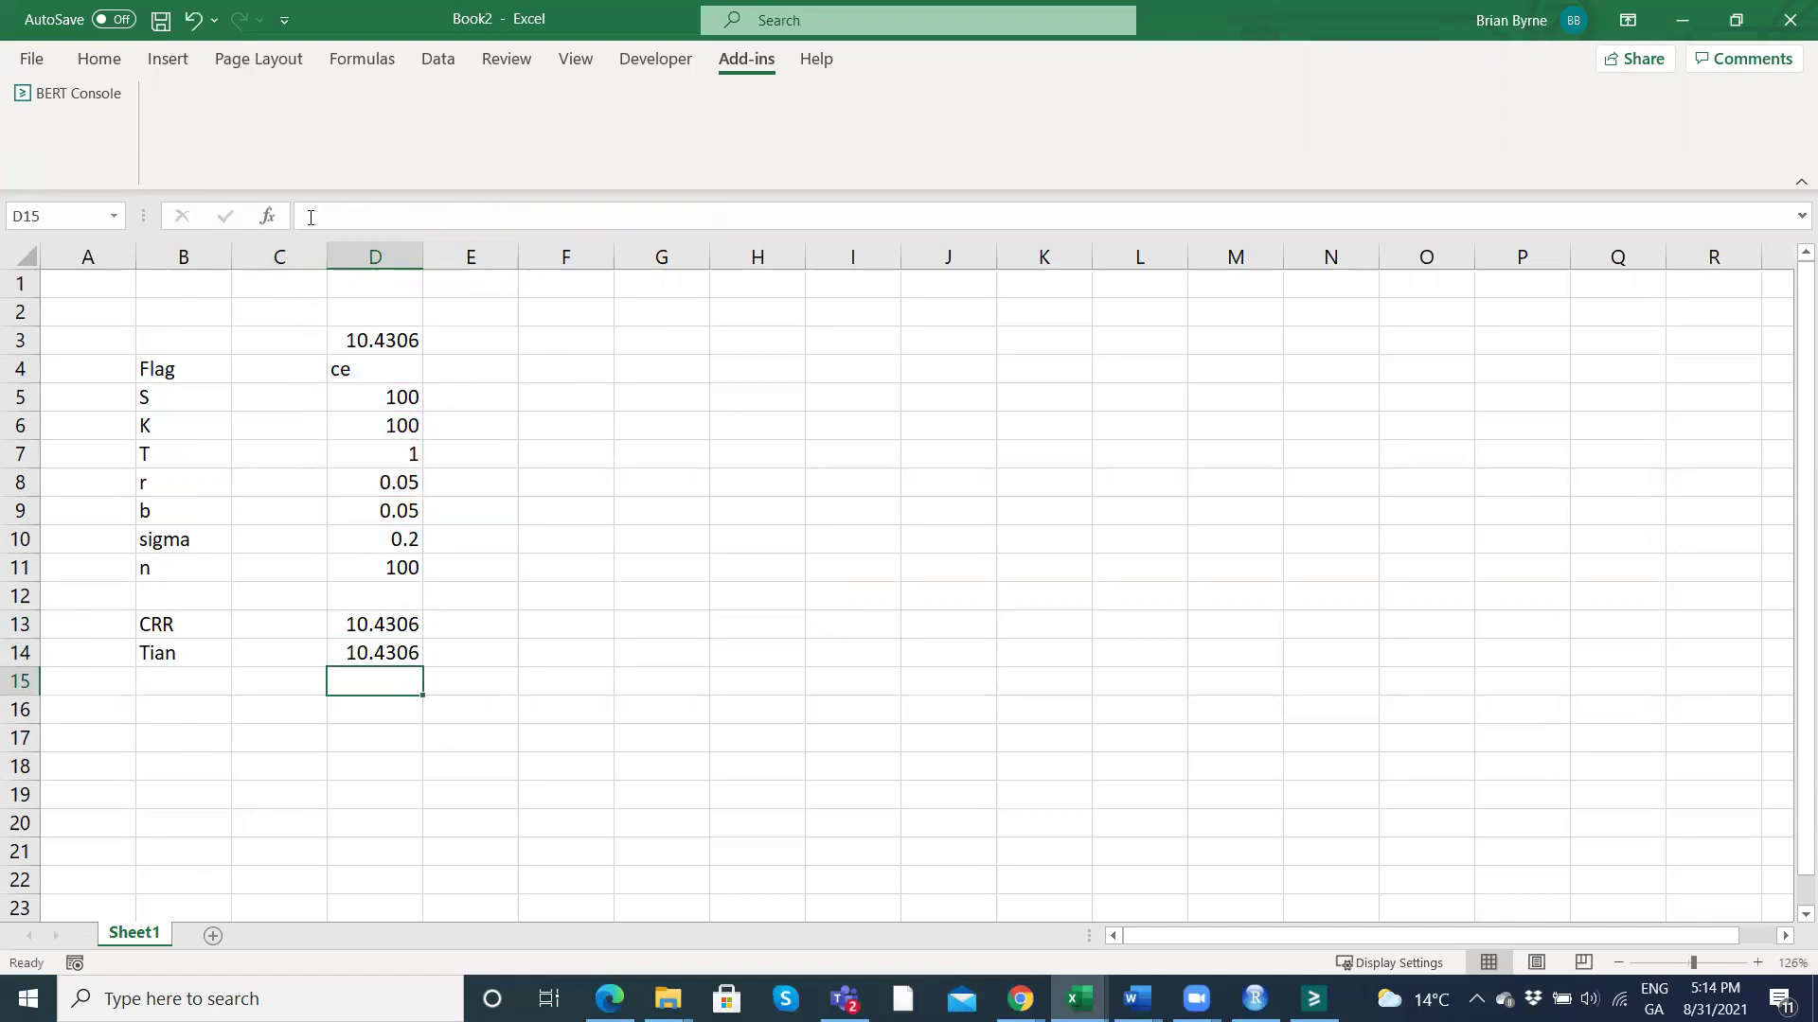
Replace the CRR prefix in the D14 formula with the R.TIANBinomialTreeOption function.
{"action": "double_click", "coordinate": [380, 653]}
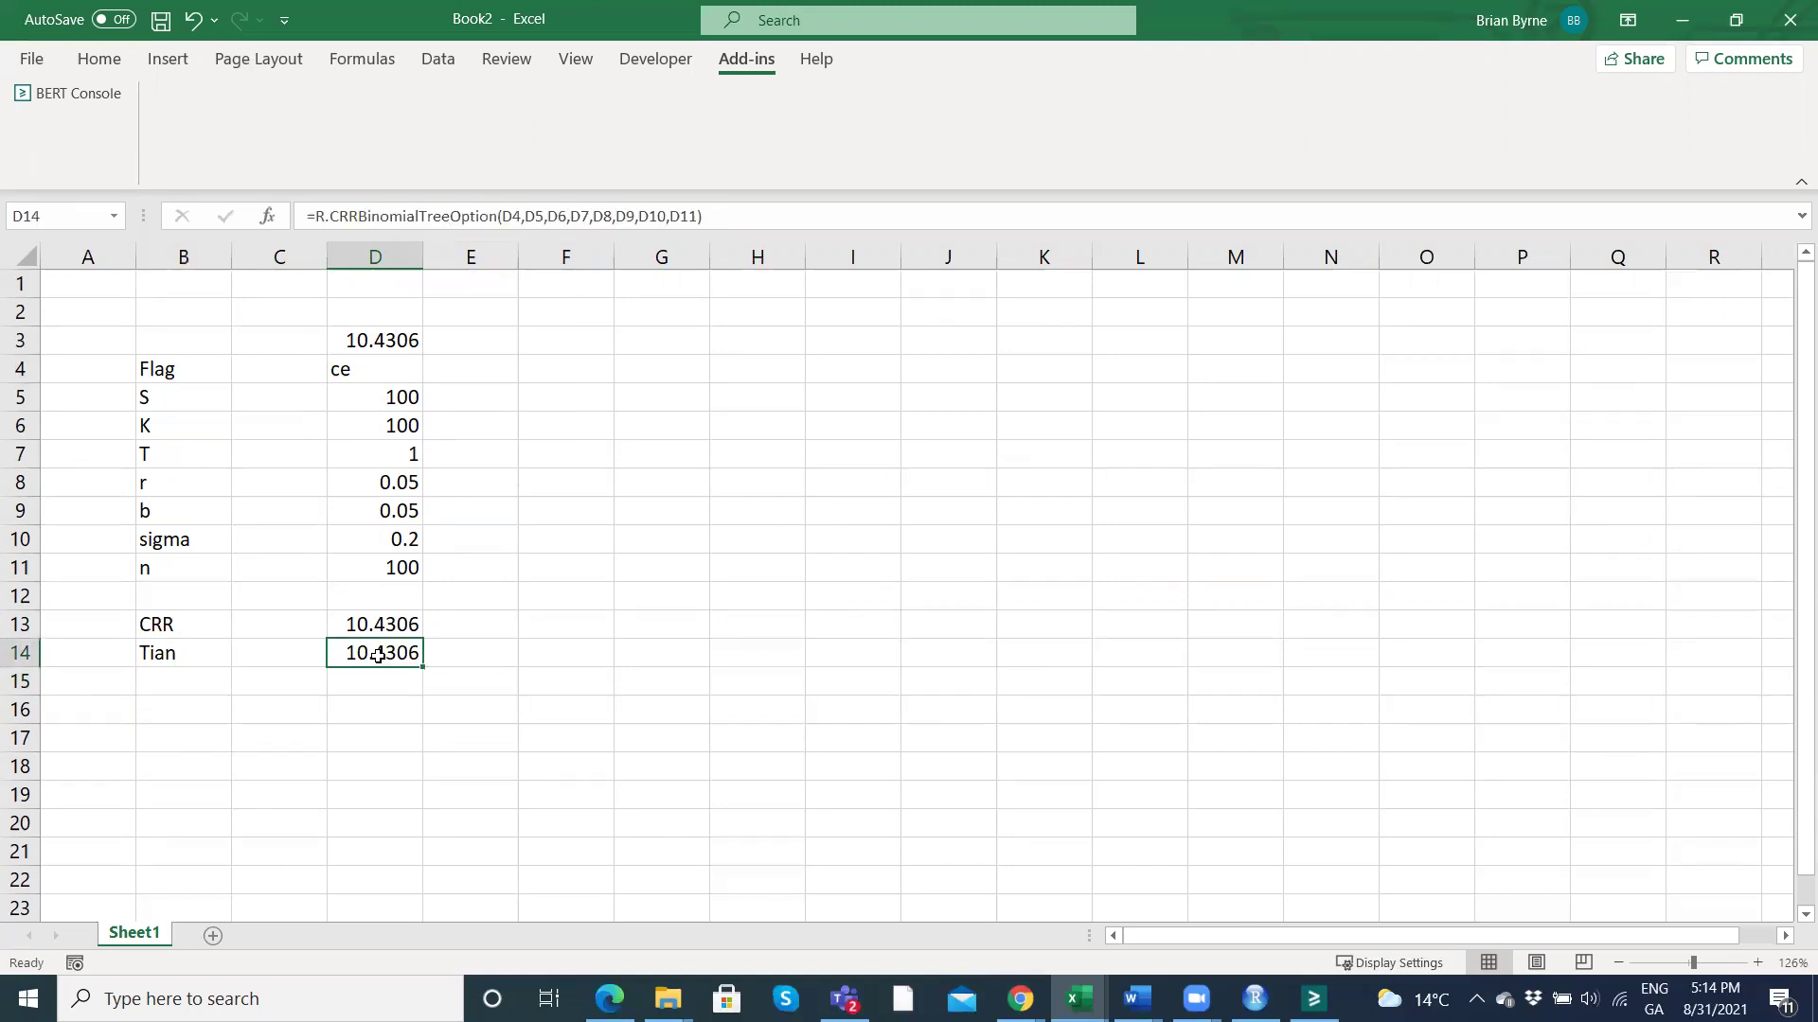
{"action": "left_click", "coordinate": [360, 216]}
{"action": "key", "text": "BackSpace"}
{"action": "key", "text": "BackSpace"}
{"action": "key", "text": "BackSpace"}
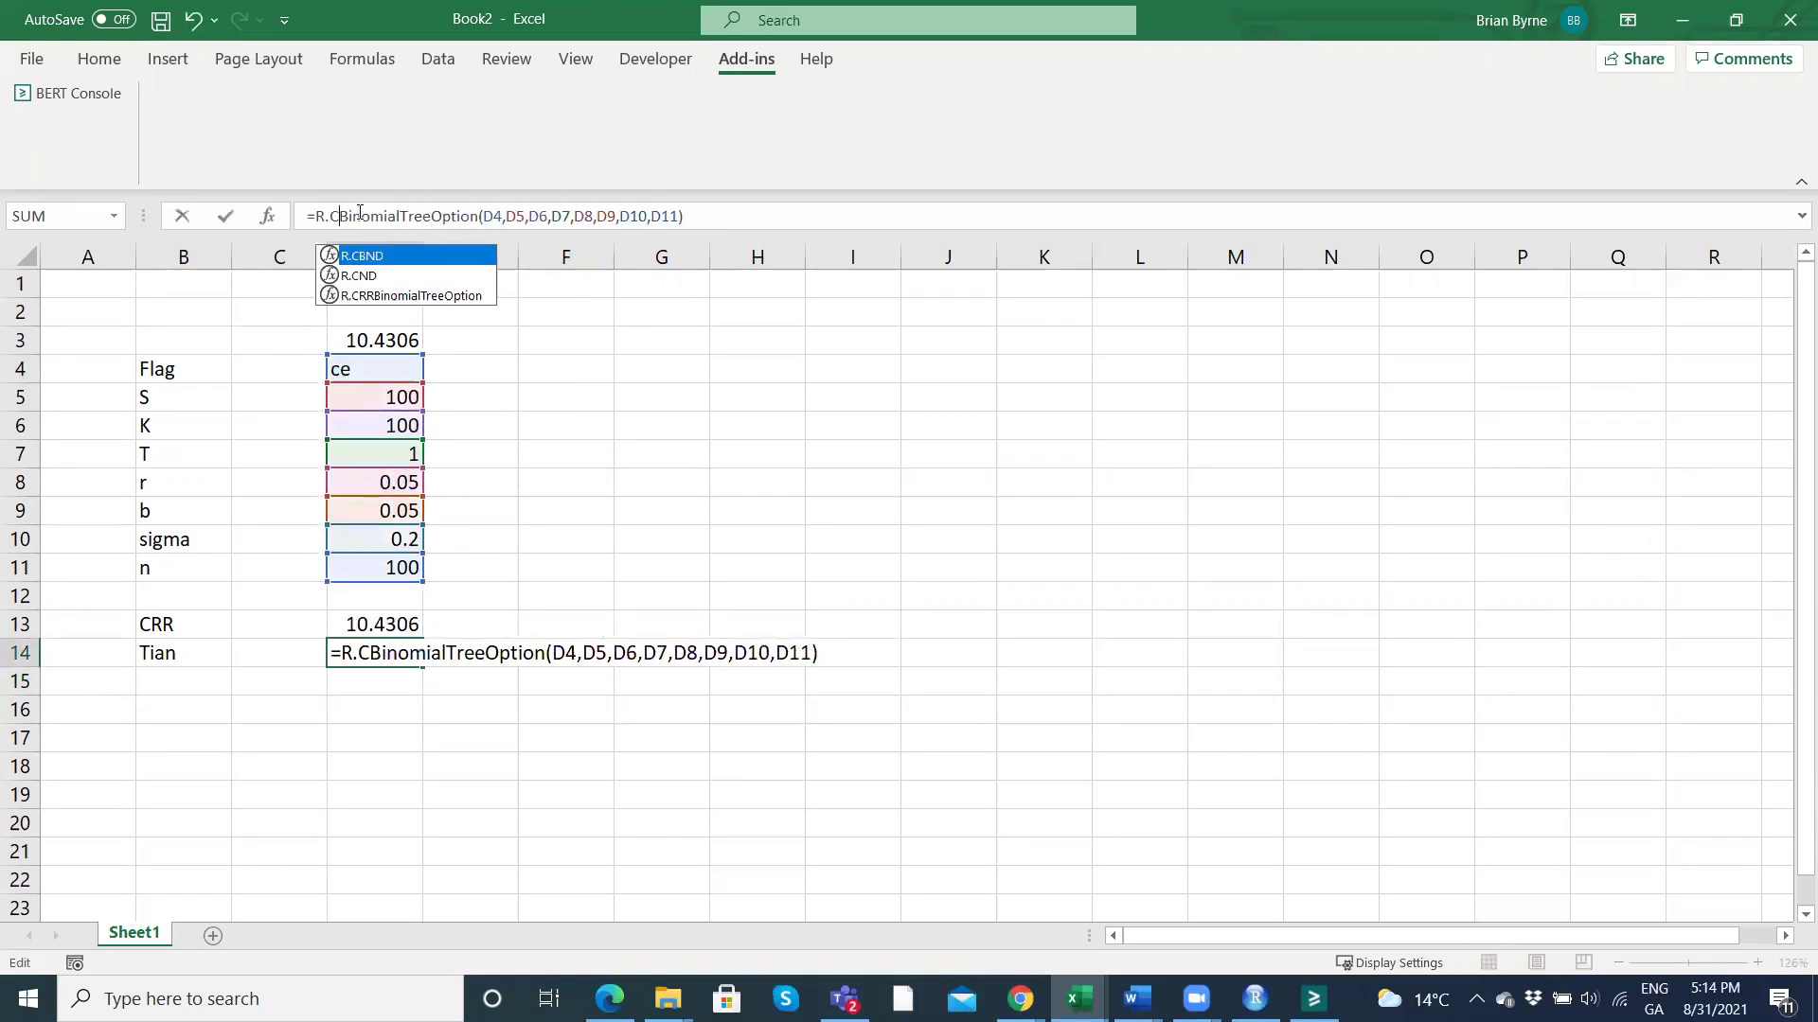
{"action": "type", "text": "T"}
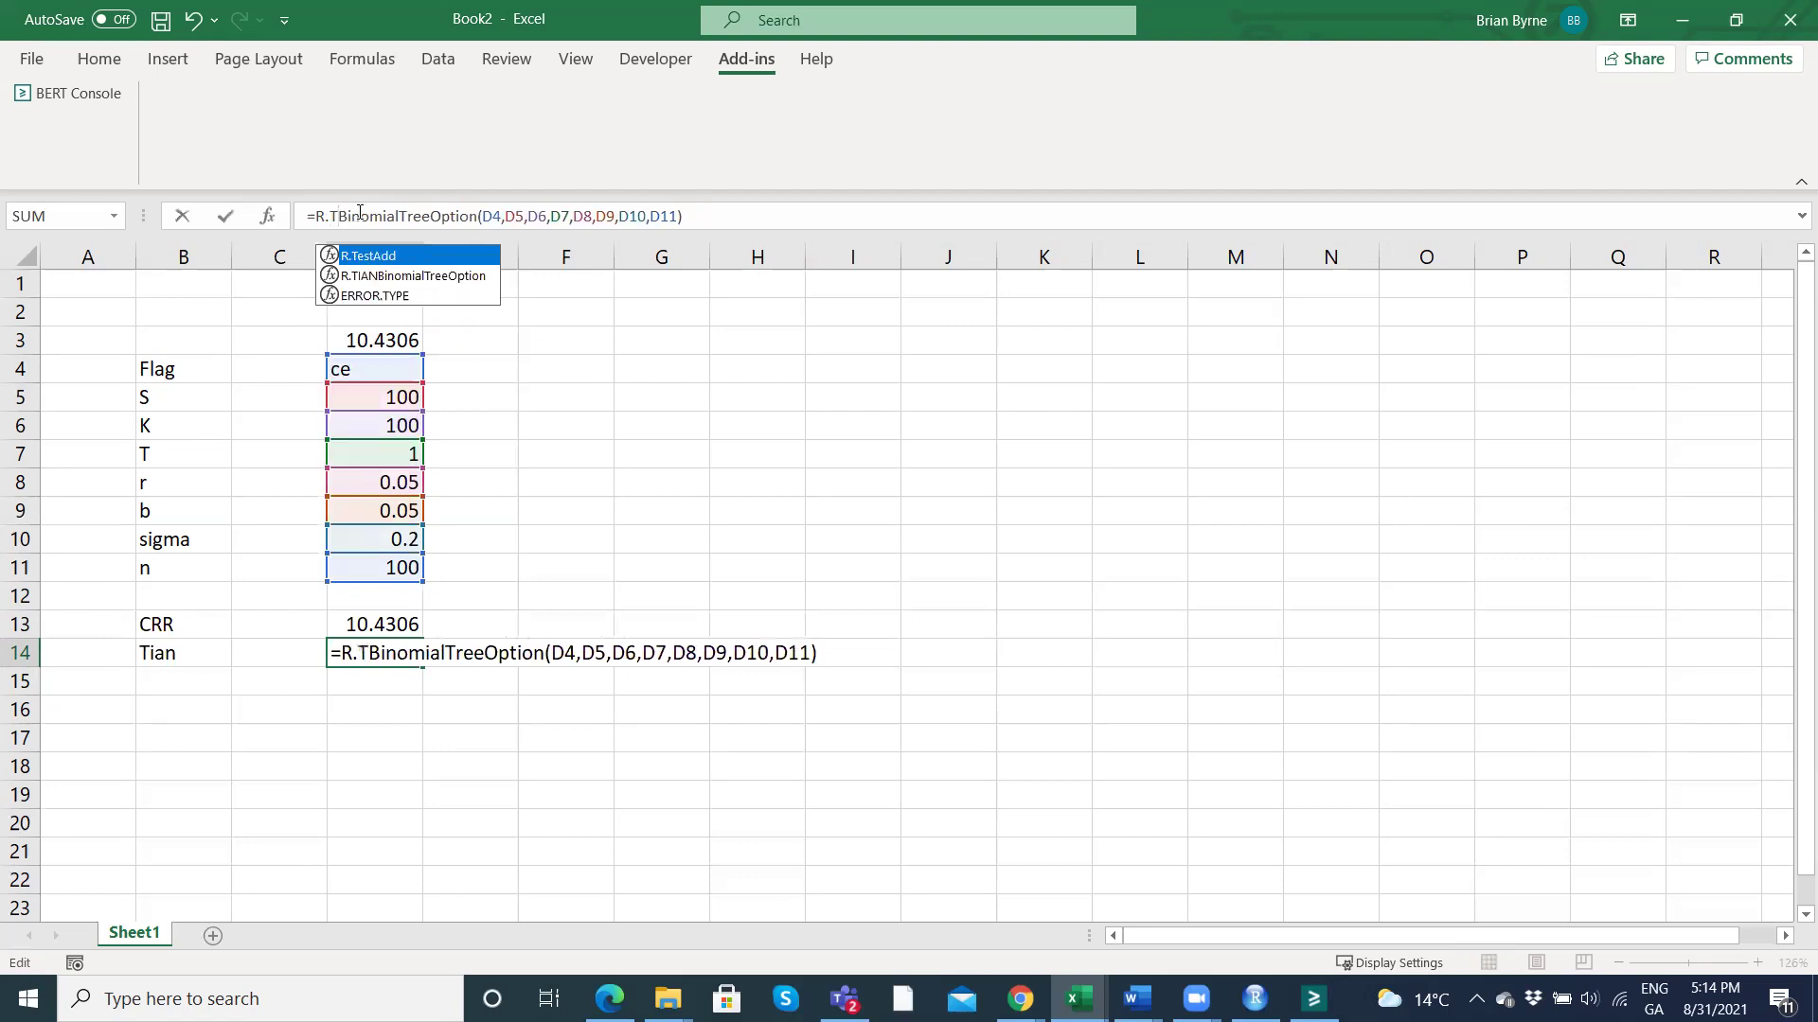
{"action": "left_click", "coordinate": [379, 276]}
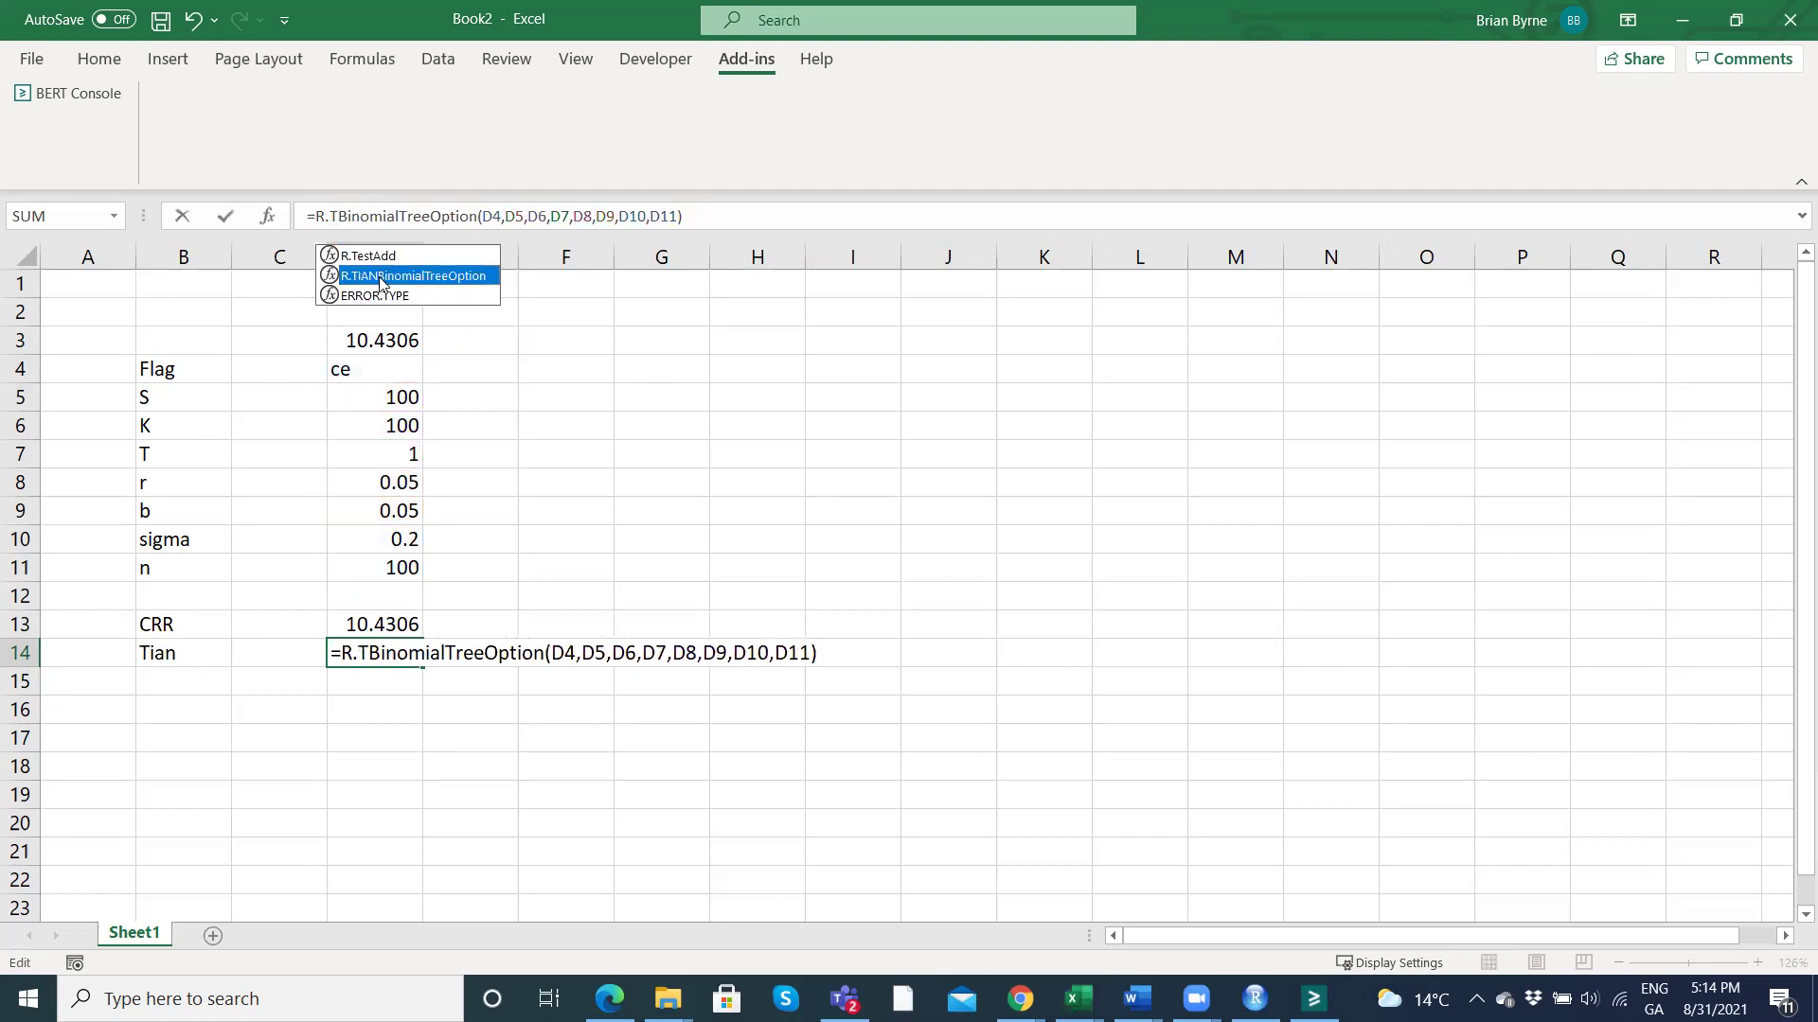
{"action": "double_click", "coordinate": [380, 276]}
{"action": "key", "text": "Return"}
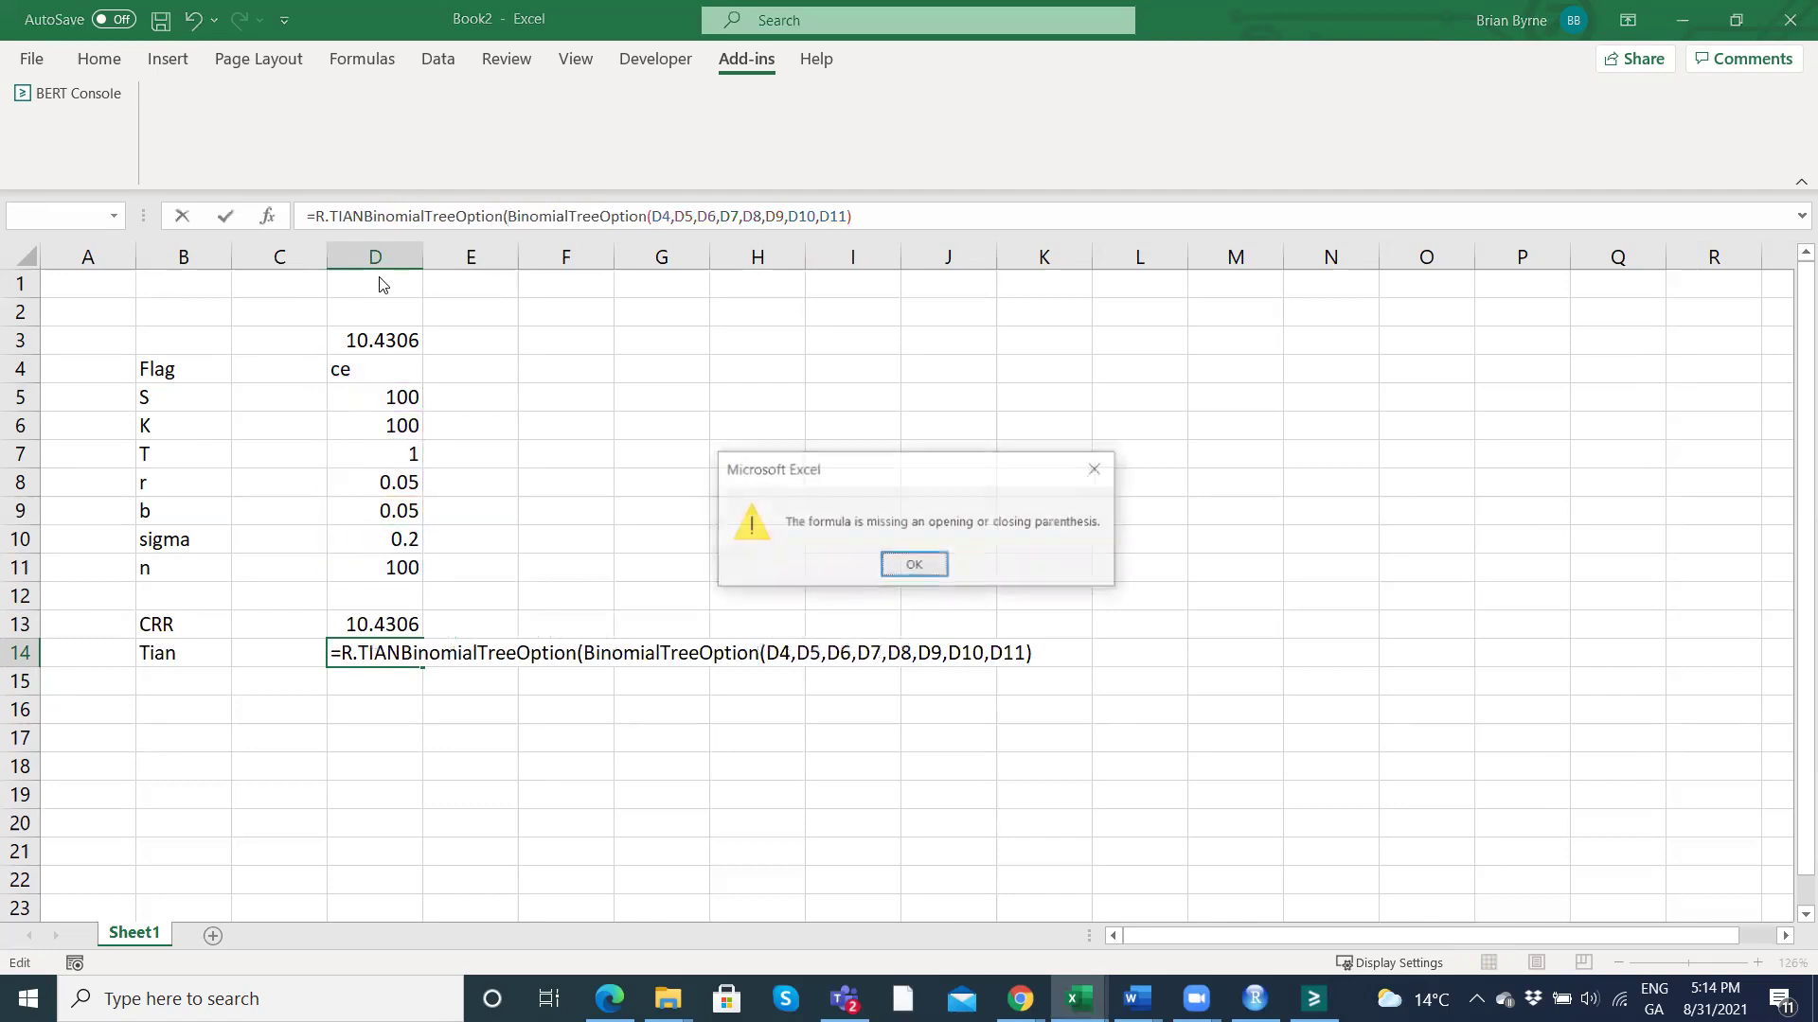
{"action": "left_click", "coordinate": [914, 565]}
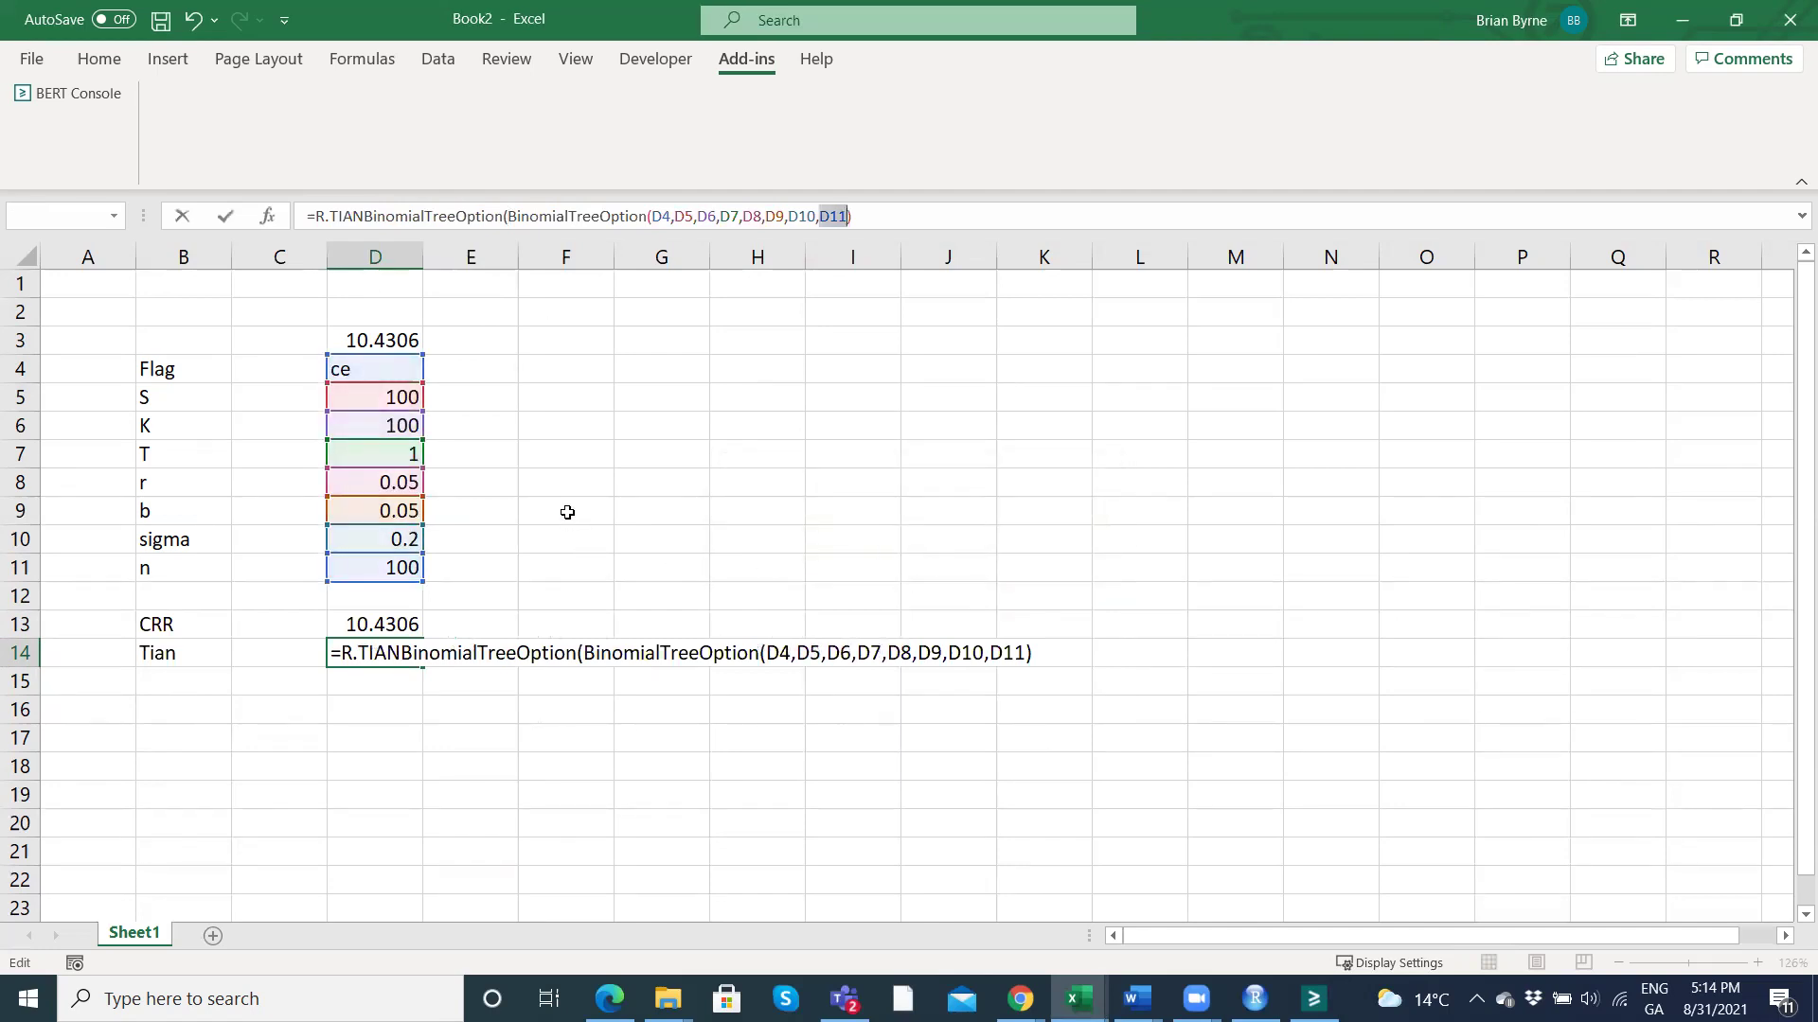
Remove the duplicate BinomialTreeOption text and extra parenthesis from D14 so R.TIANBinomialTreeOption takes D4 to D11 directly.
{"action": "left_click", "coordinate": [648, 216]}
{"action": "key", "text": "BackSpace"}
{"action": "key", "text": "BackSpace"}
{"action": "key", "text": "BackSpace"}
{"action": "key", "text": "BackSpace"}
{"action": "key", "text": "BackSpace"}
{"action": "key", "text": "BackSpace"}
{"action": "key", "text": "BackSpace"}
{"action": "key", "text": "BackSpace"}
{"action": "key", "text": "BackSpace"}
{"action": "key", "text": "BackSpace"}
{"action": "key", "text": "BackSpace"}
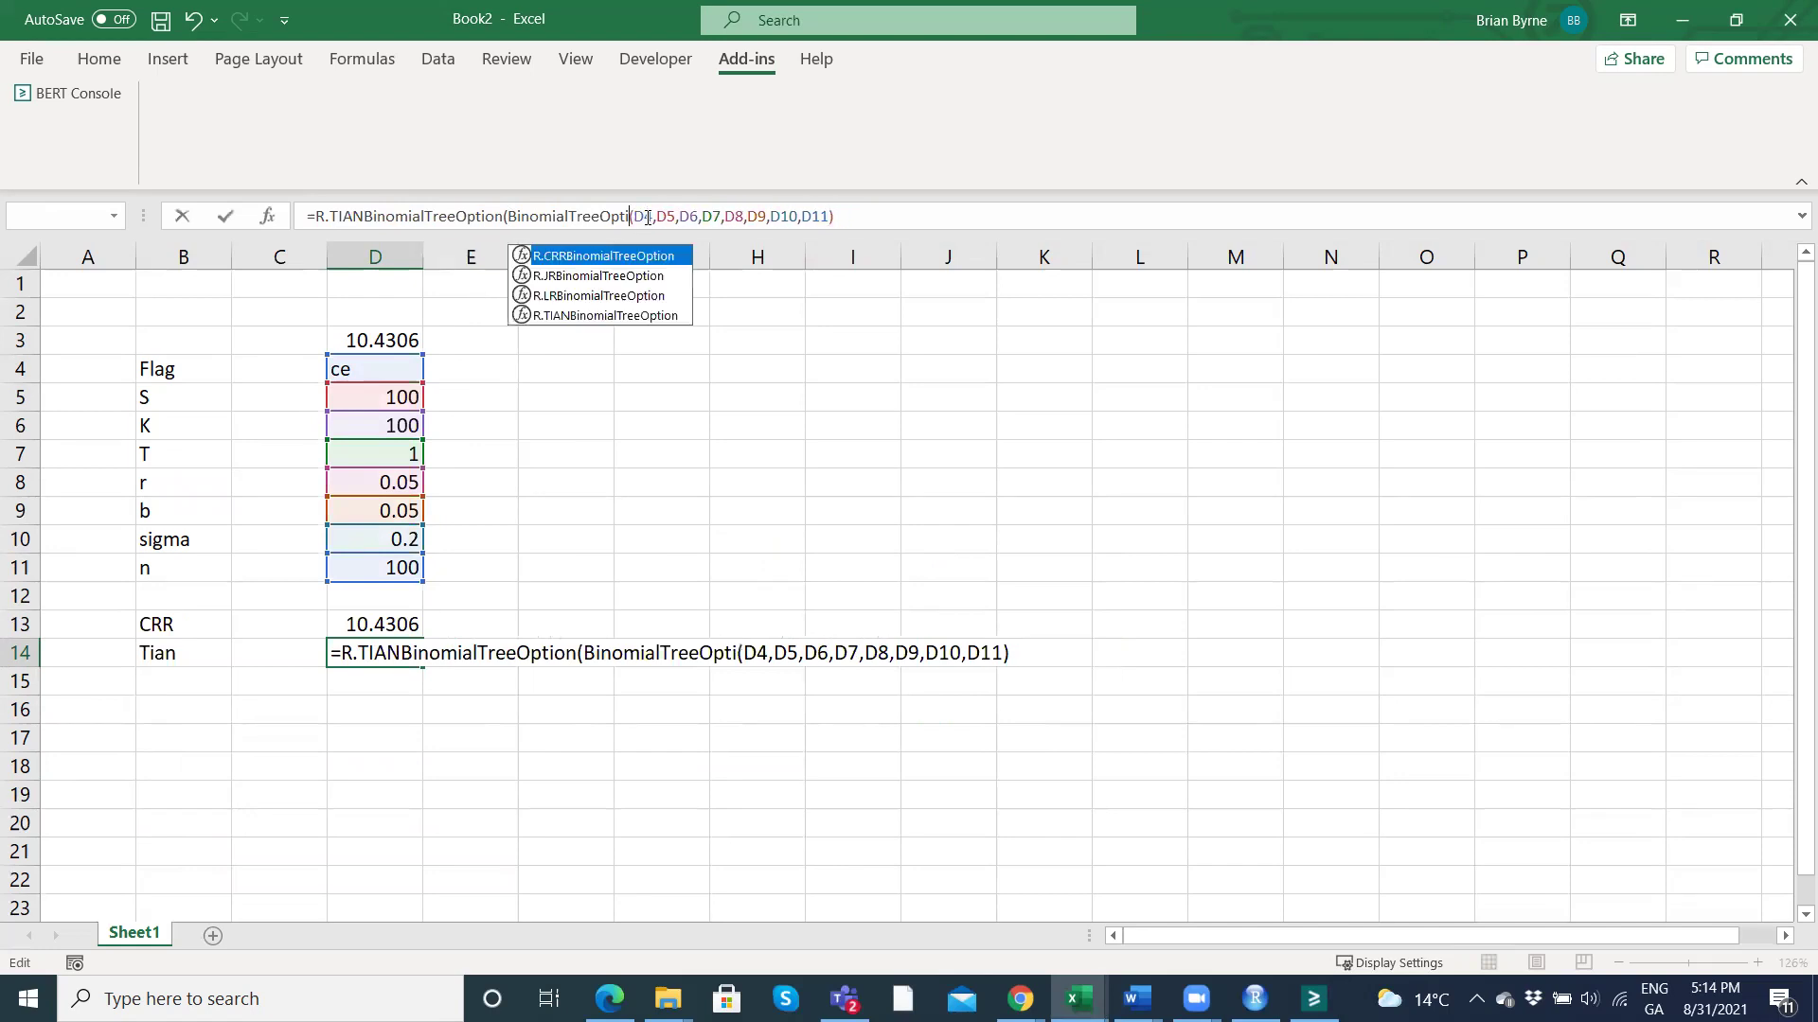
{"action": "key", "text": "BackSpace"}
{"action": "key", "text": "BackSpace"}
{"action": "key", "text": "BackSpace"}
{"action": "key", "text": "BackSpace"}
{"action": "key", "text": "BackSpace"}
{"action": "key", "text": "BackSpace"}
{"action": "key", "text": "BackSpace"}
{"action": "key", "text": "BackSpace"}
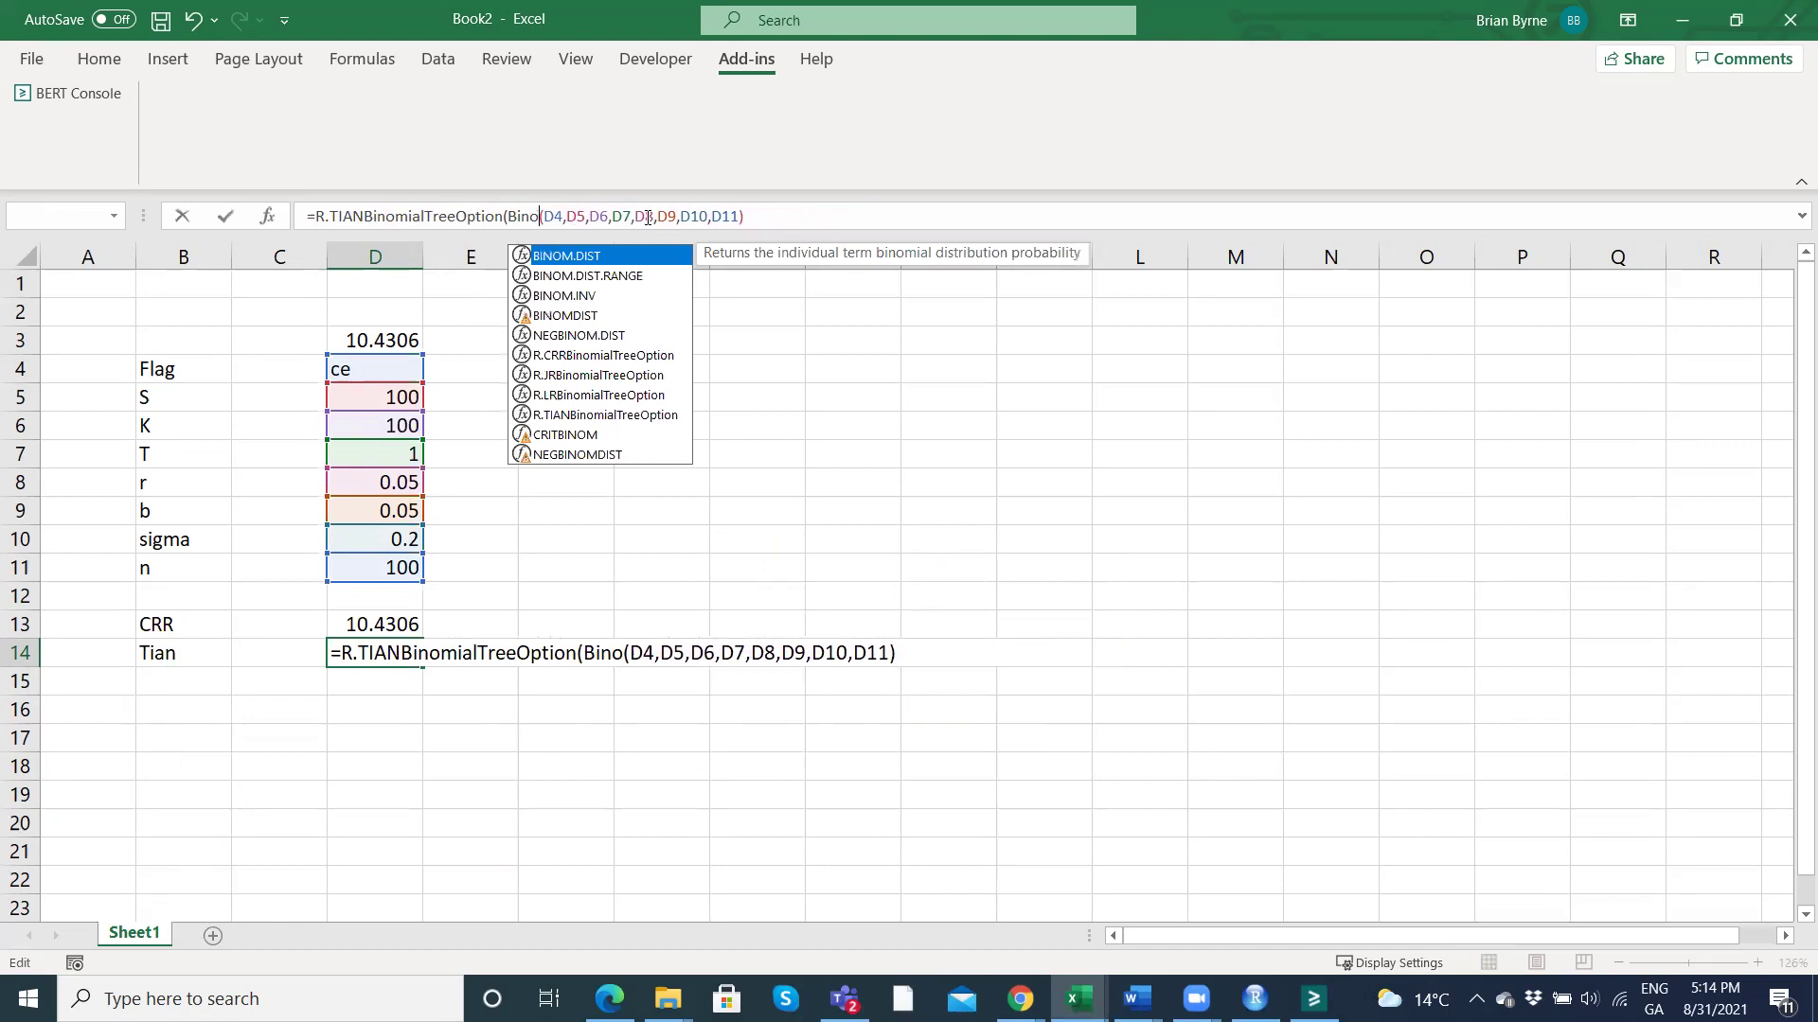
{"action": "key", "text": "Return"}
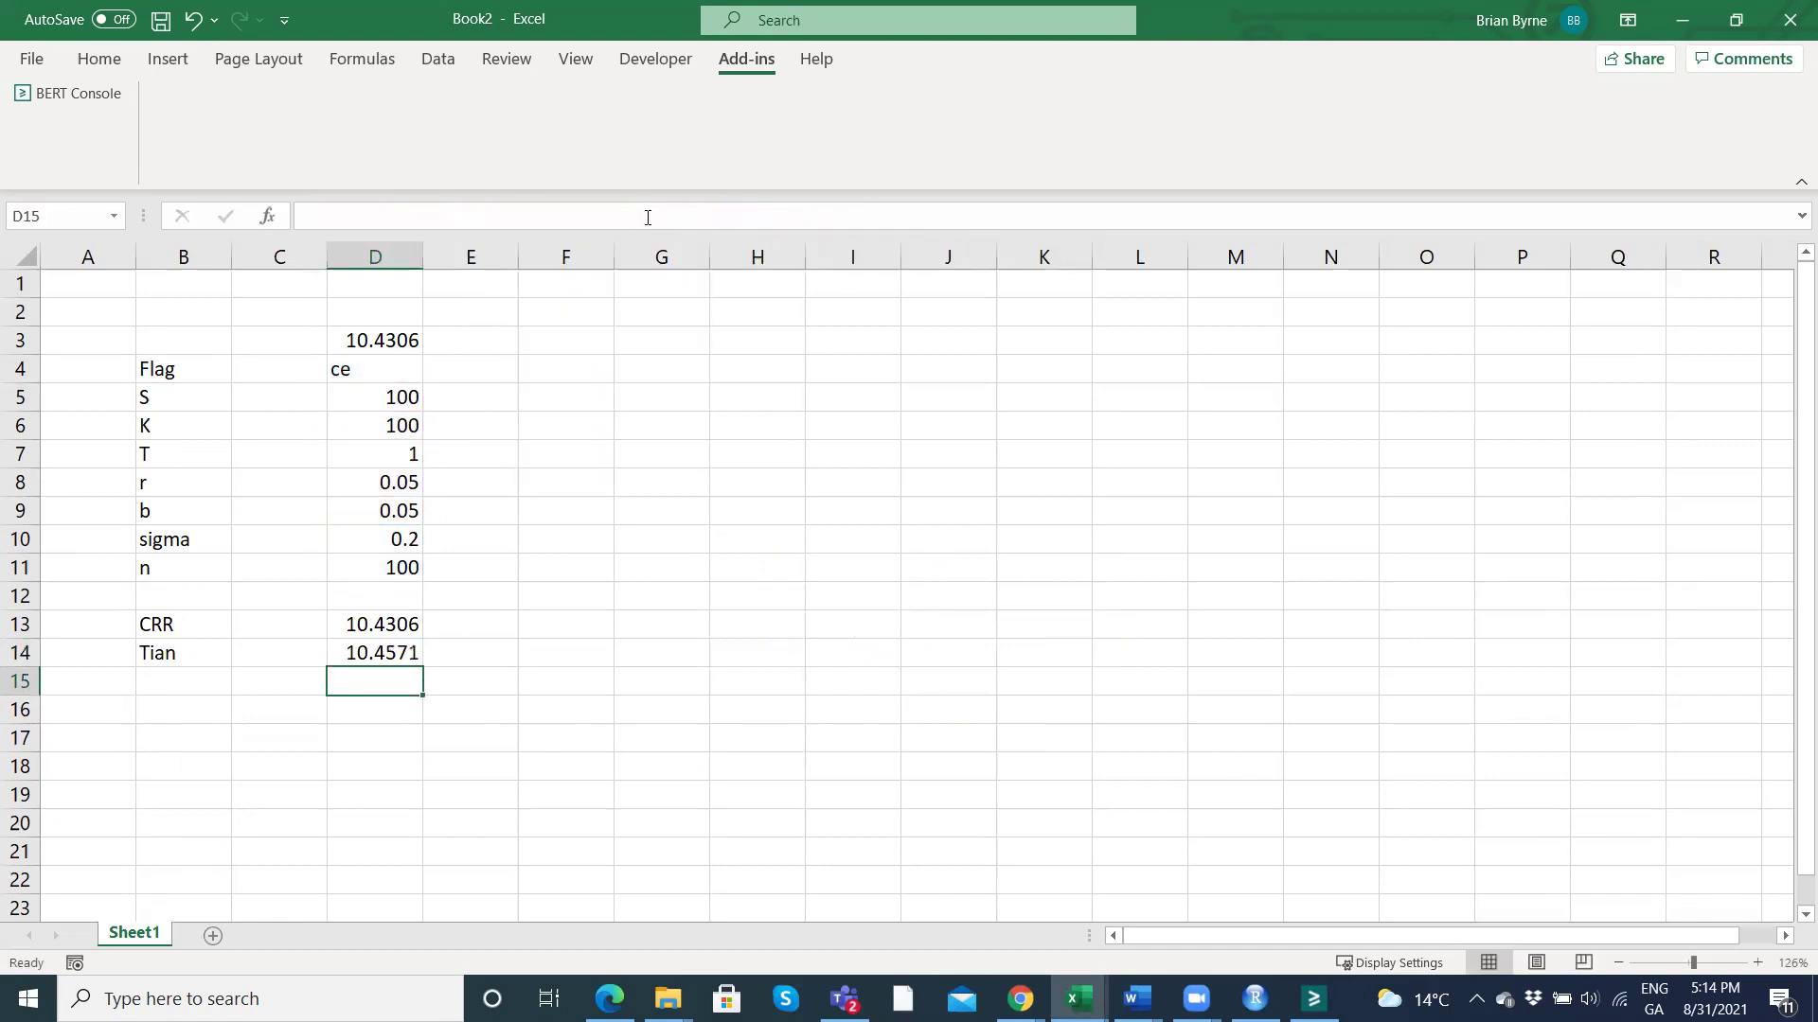
Enter the labels "JR" in B15 and "LR" in B16, and select cell D15 for the JR price.
{"action": "left_click", "coordinate": [177, 686]}
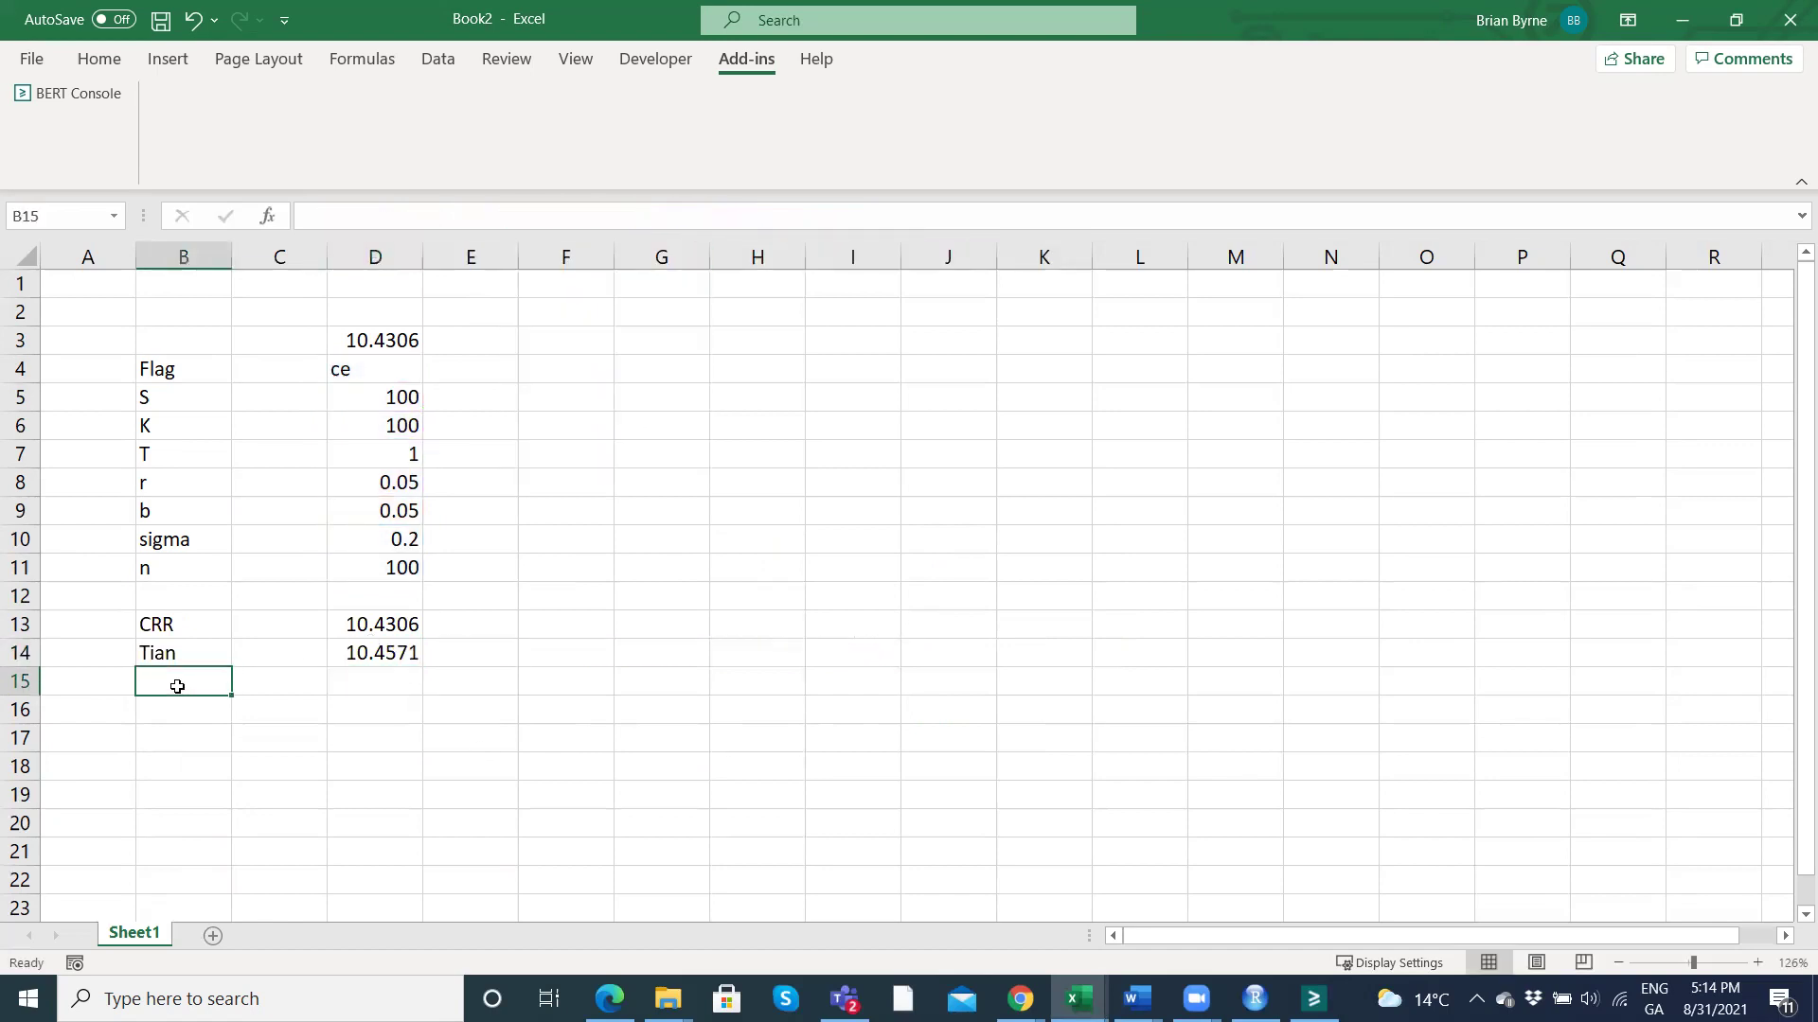
{"action": "type", "text": "JR"}
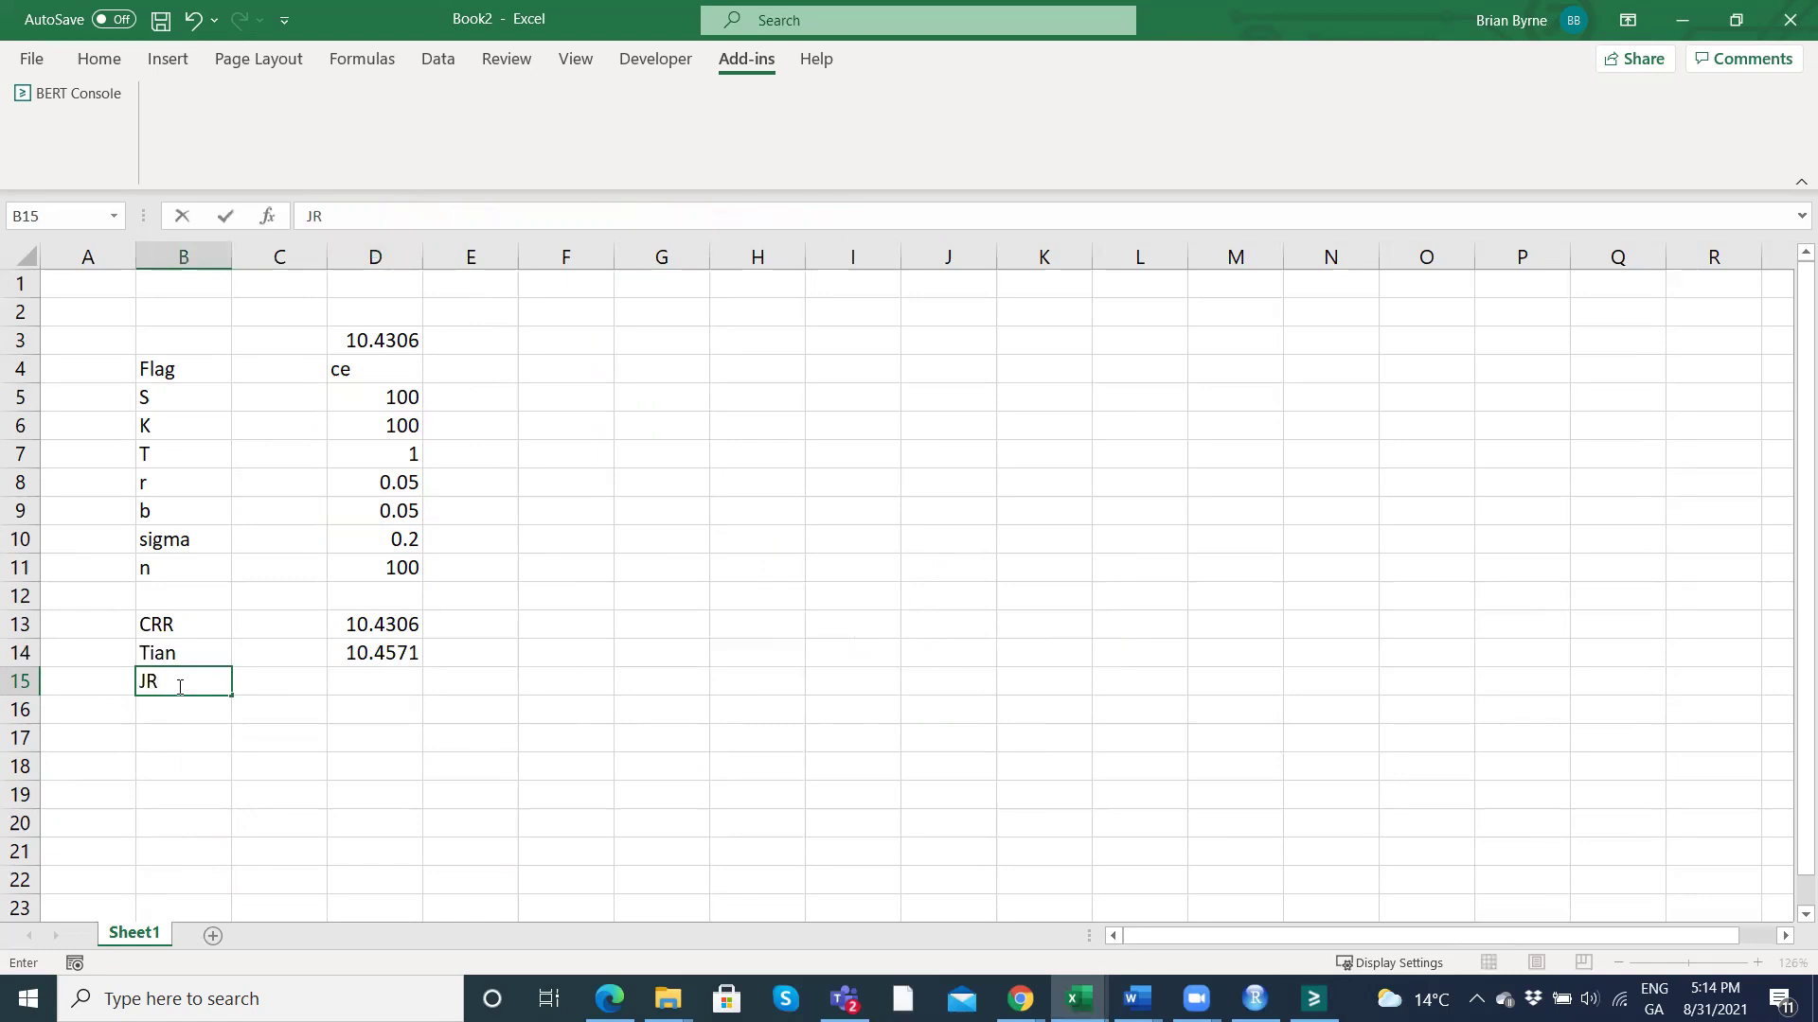
{"action": "key", "text": "Return"}
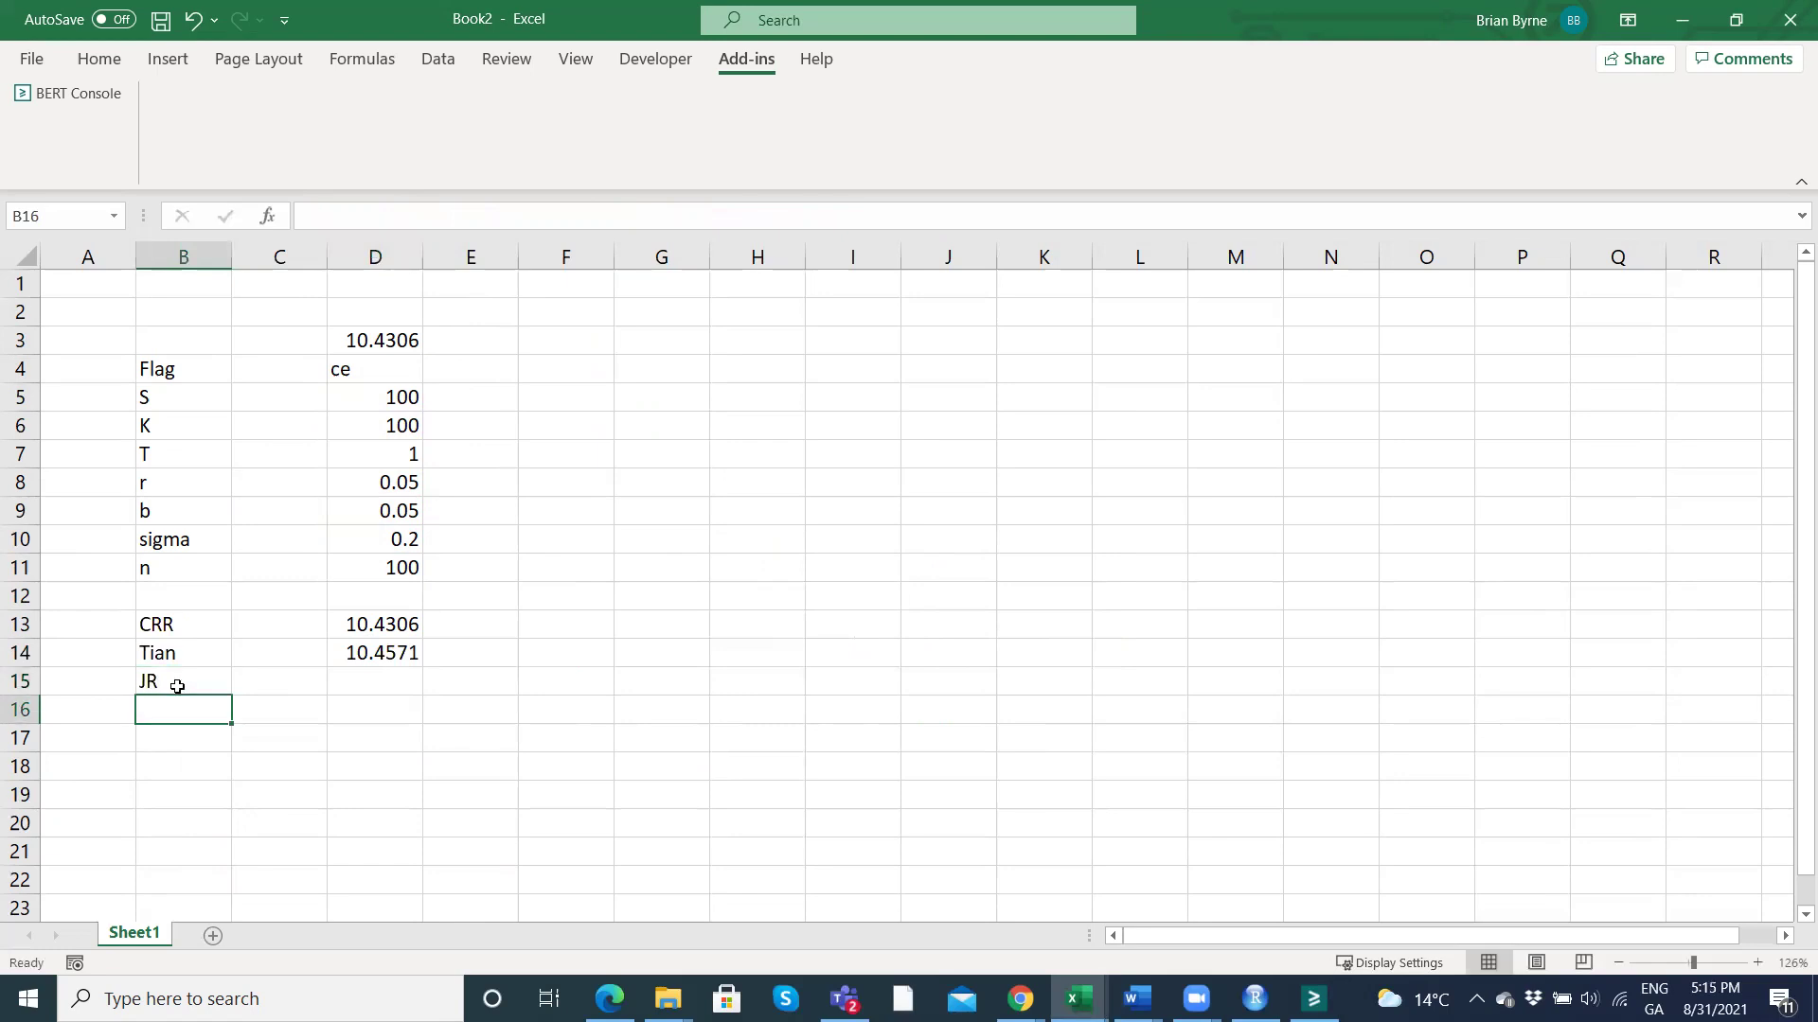
{"action": "type", "text": "LR"}
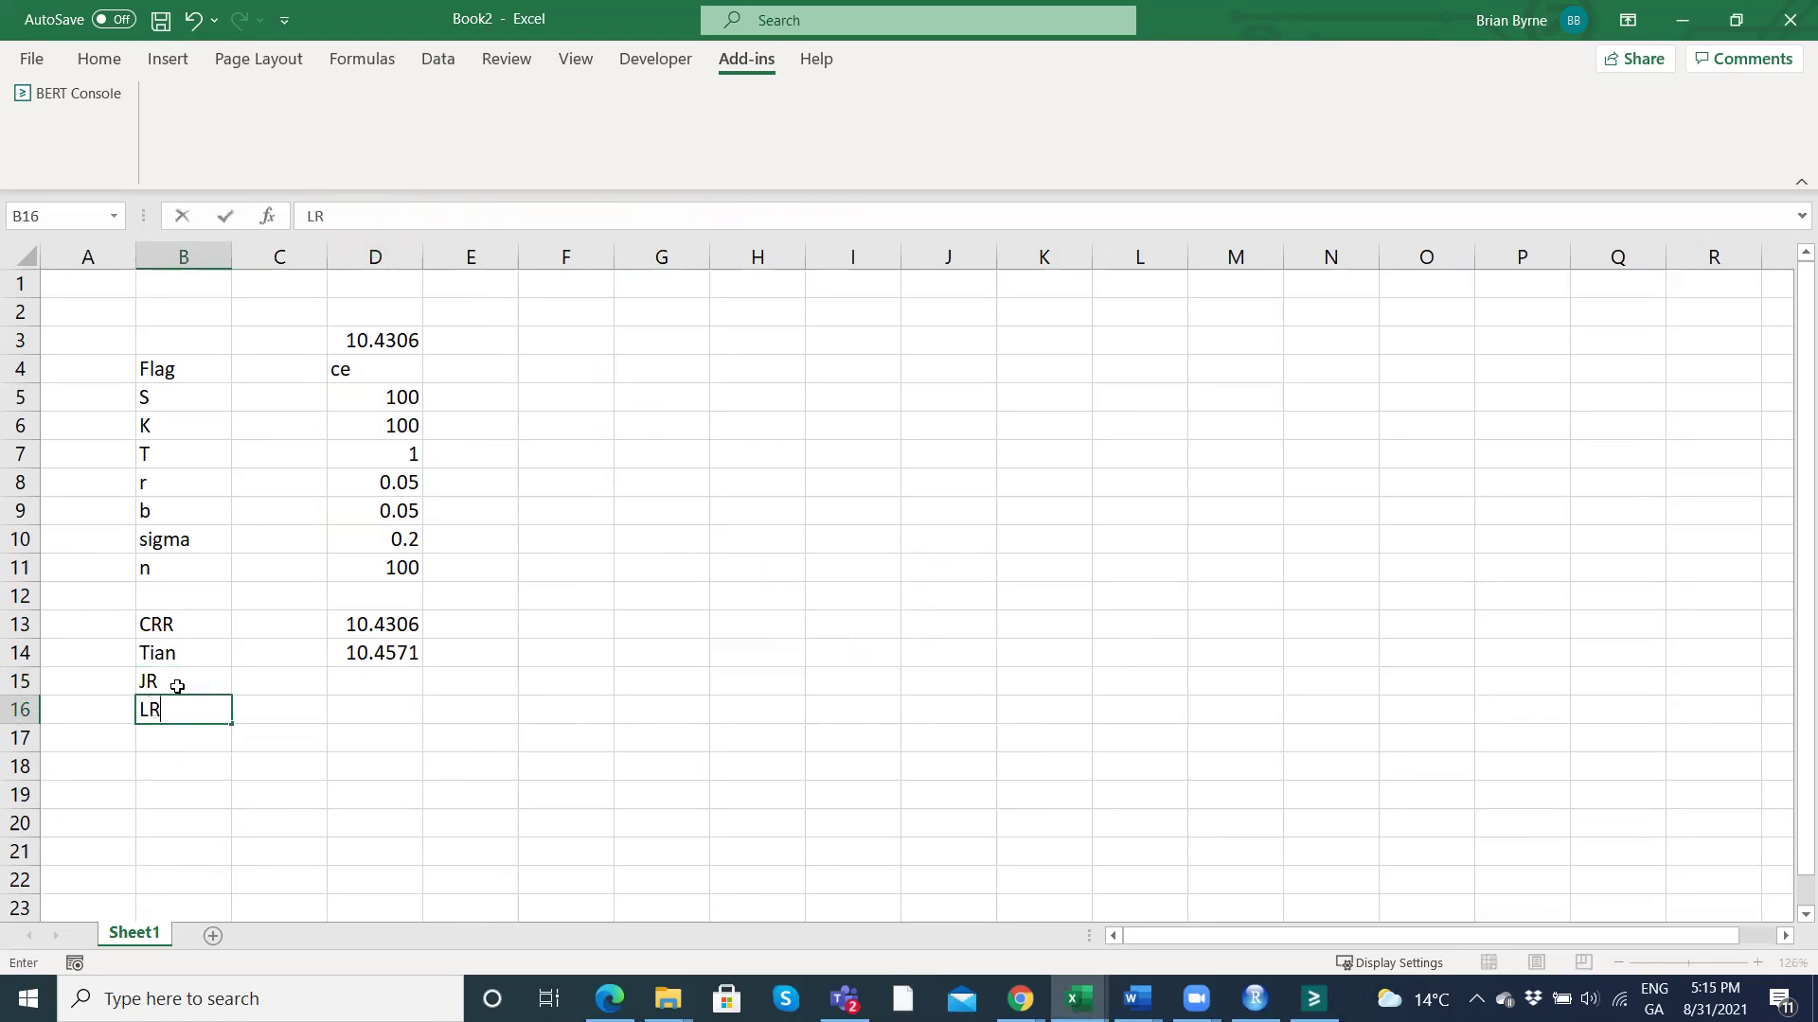
{"action": "key", "text": "Return"}
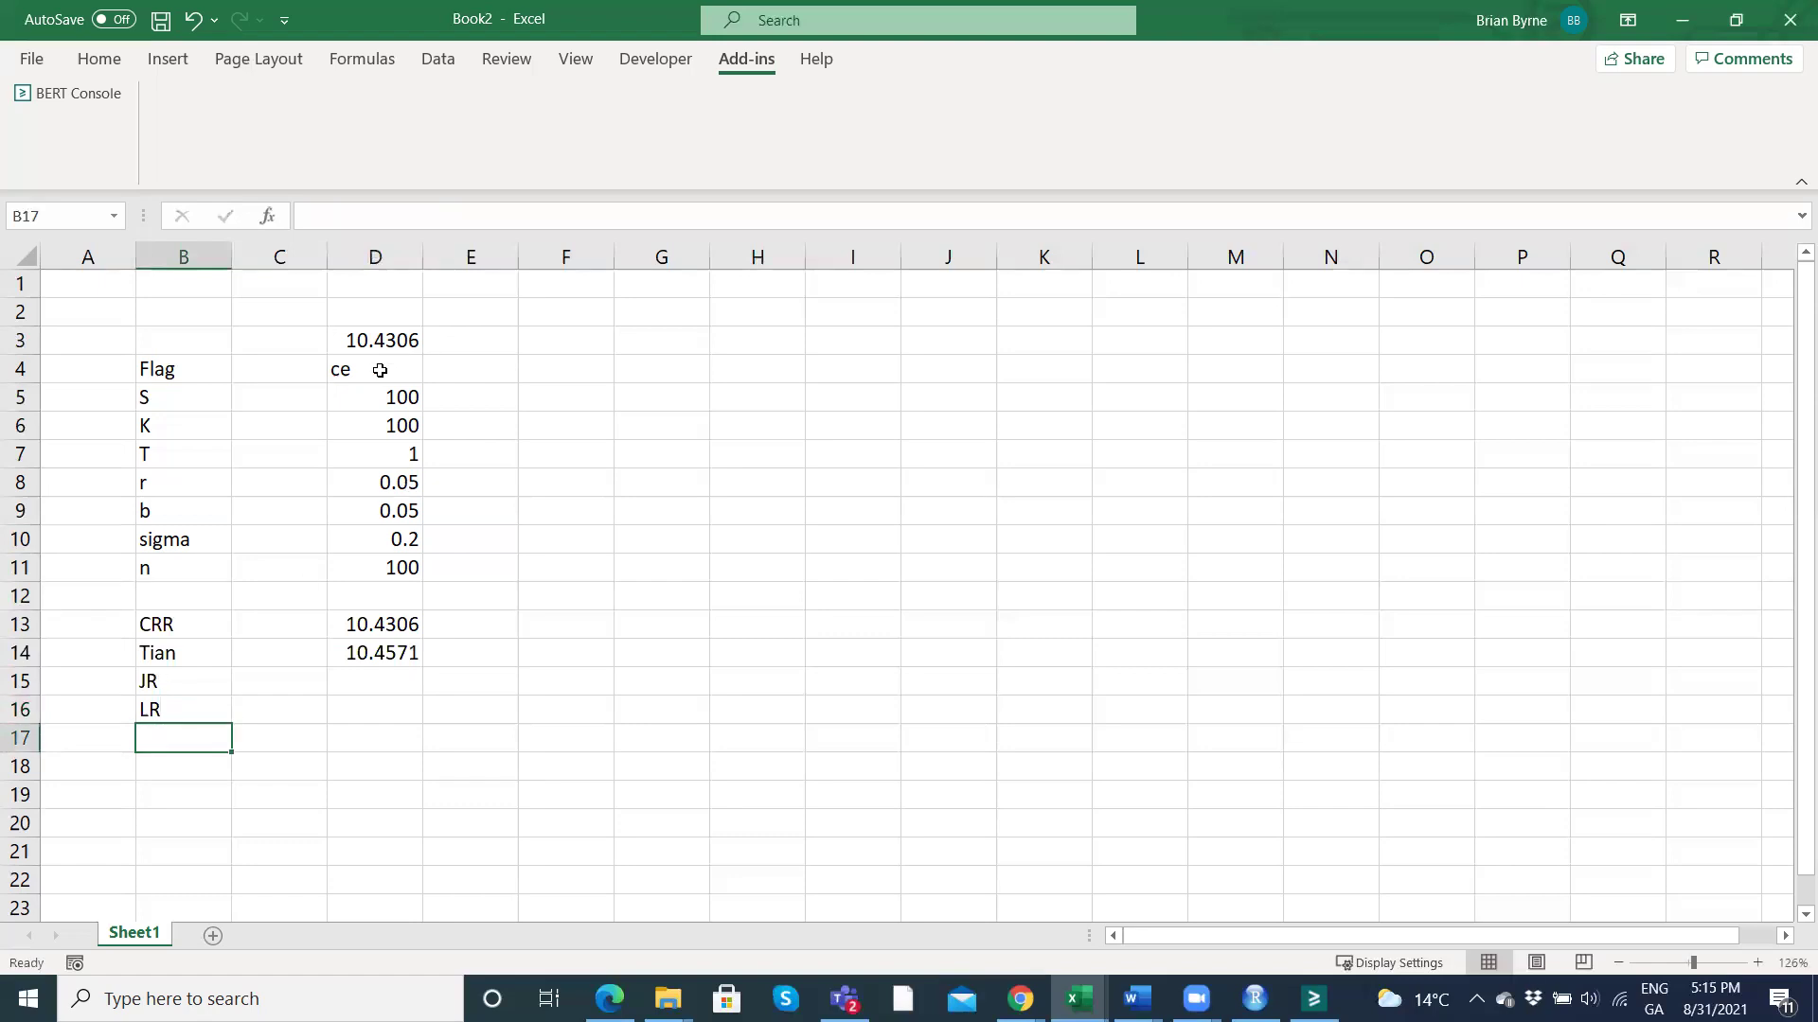
{"action": "left_click", "coordinate": [381, 371]}
{"action": "left_click", "coordinate": [373, 678]}
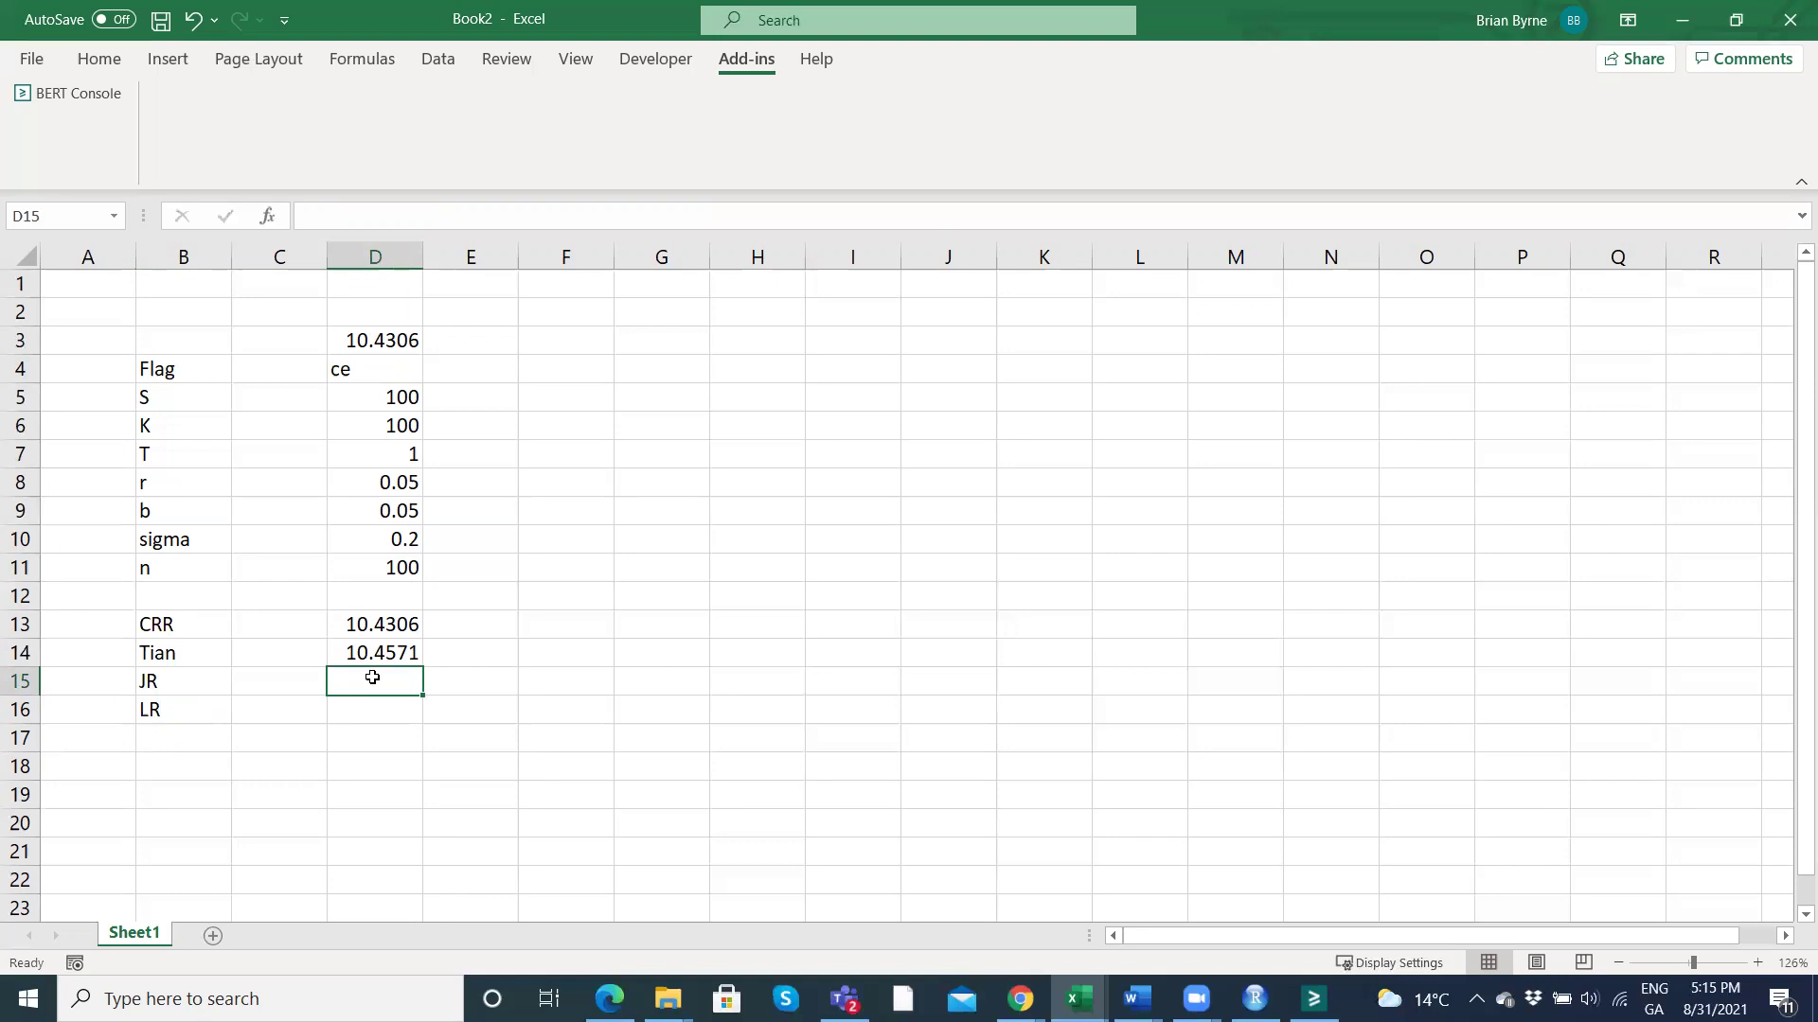
Paste the copied CRR binomial tree formula into D15 beside JR and turn it into a live formula with a leading equals sign.
{"action": "left_click", "coordinate": [99, 59]}
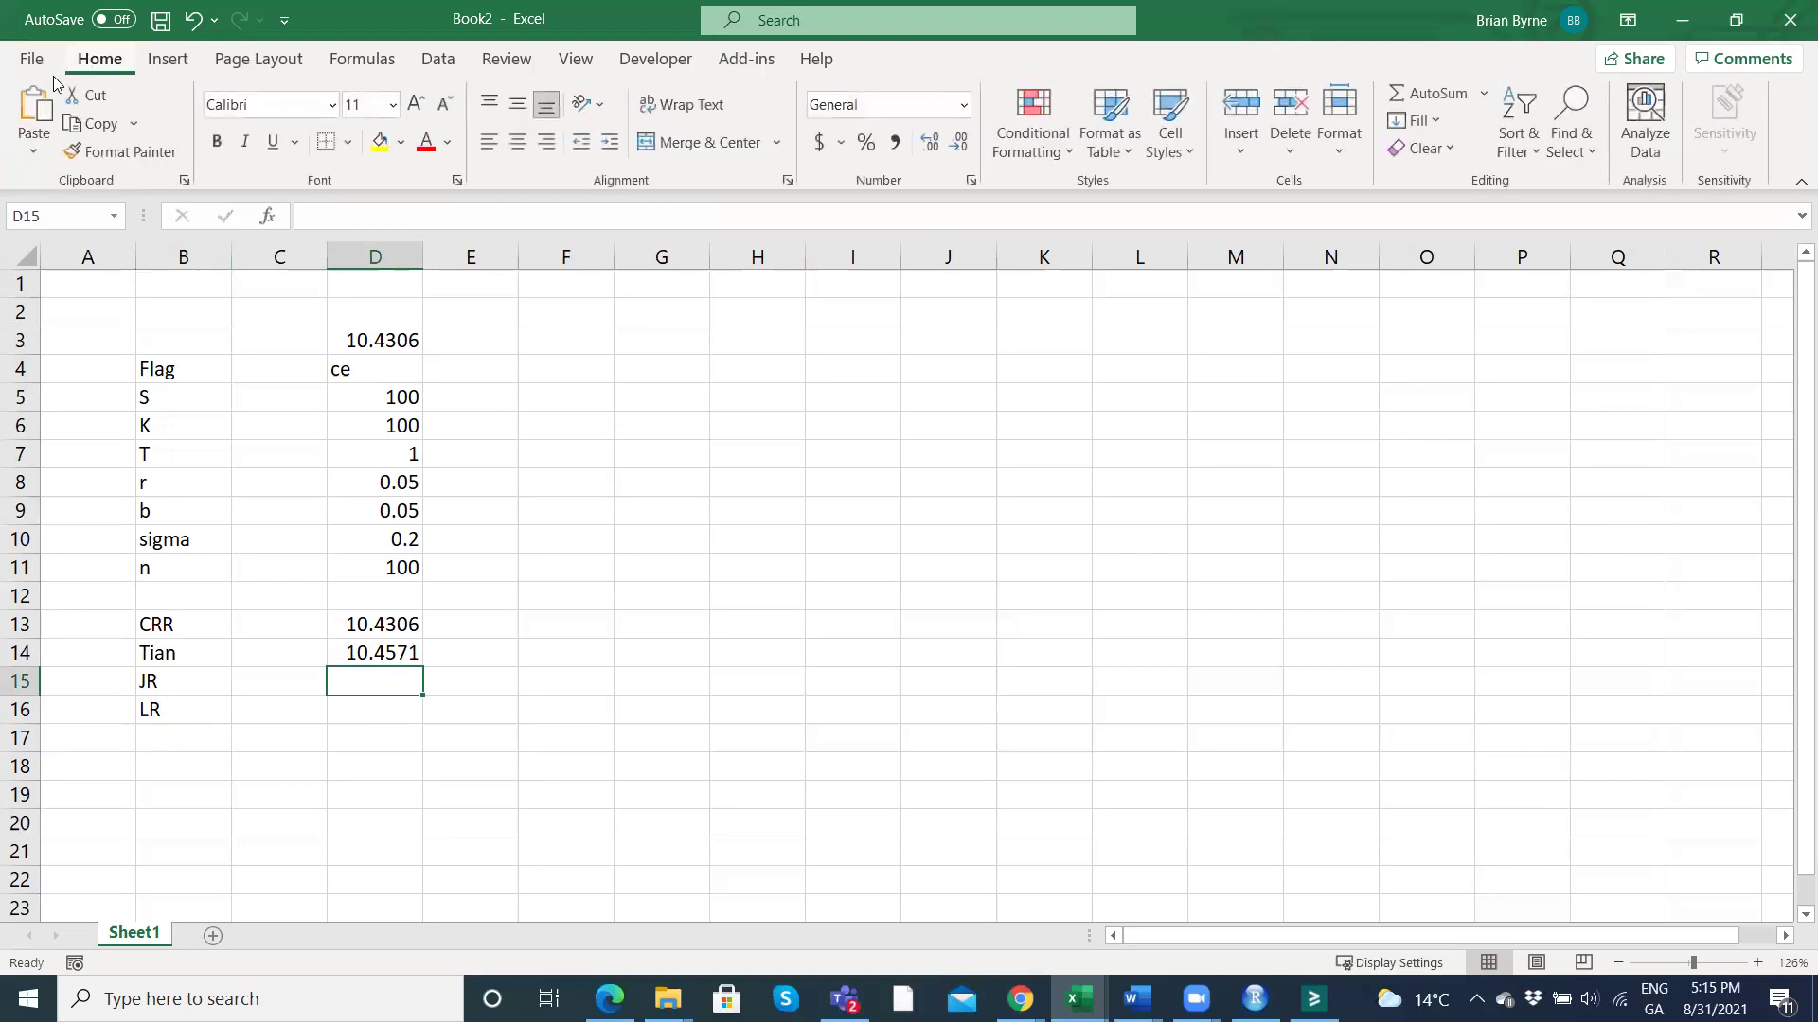
{"action": "left_click", "coordinate": [36, 106]}
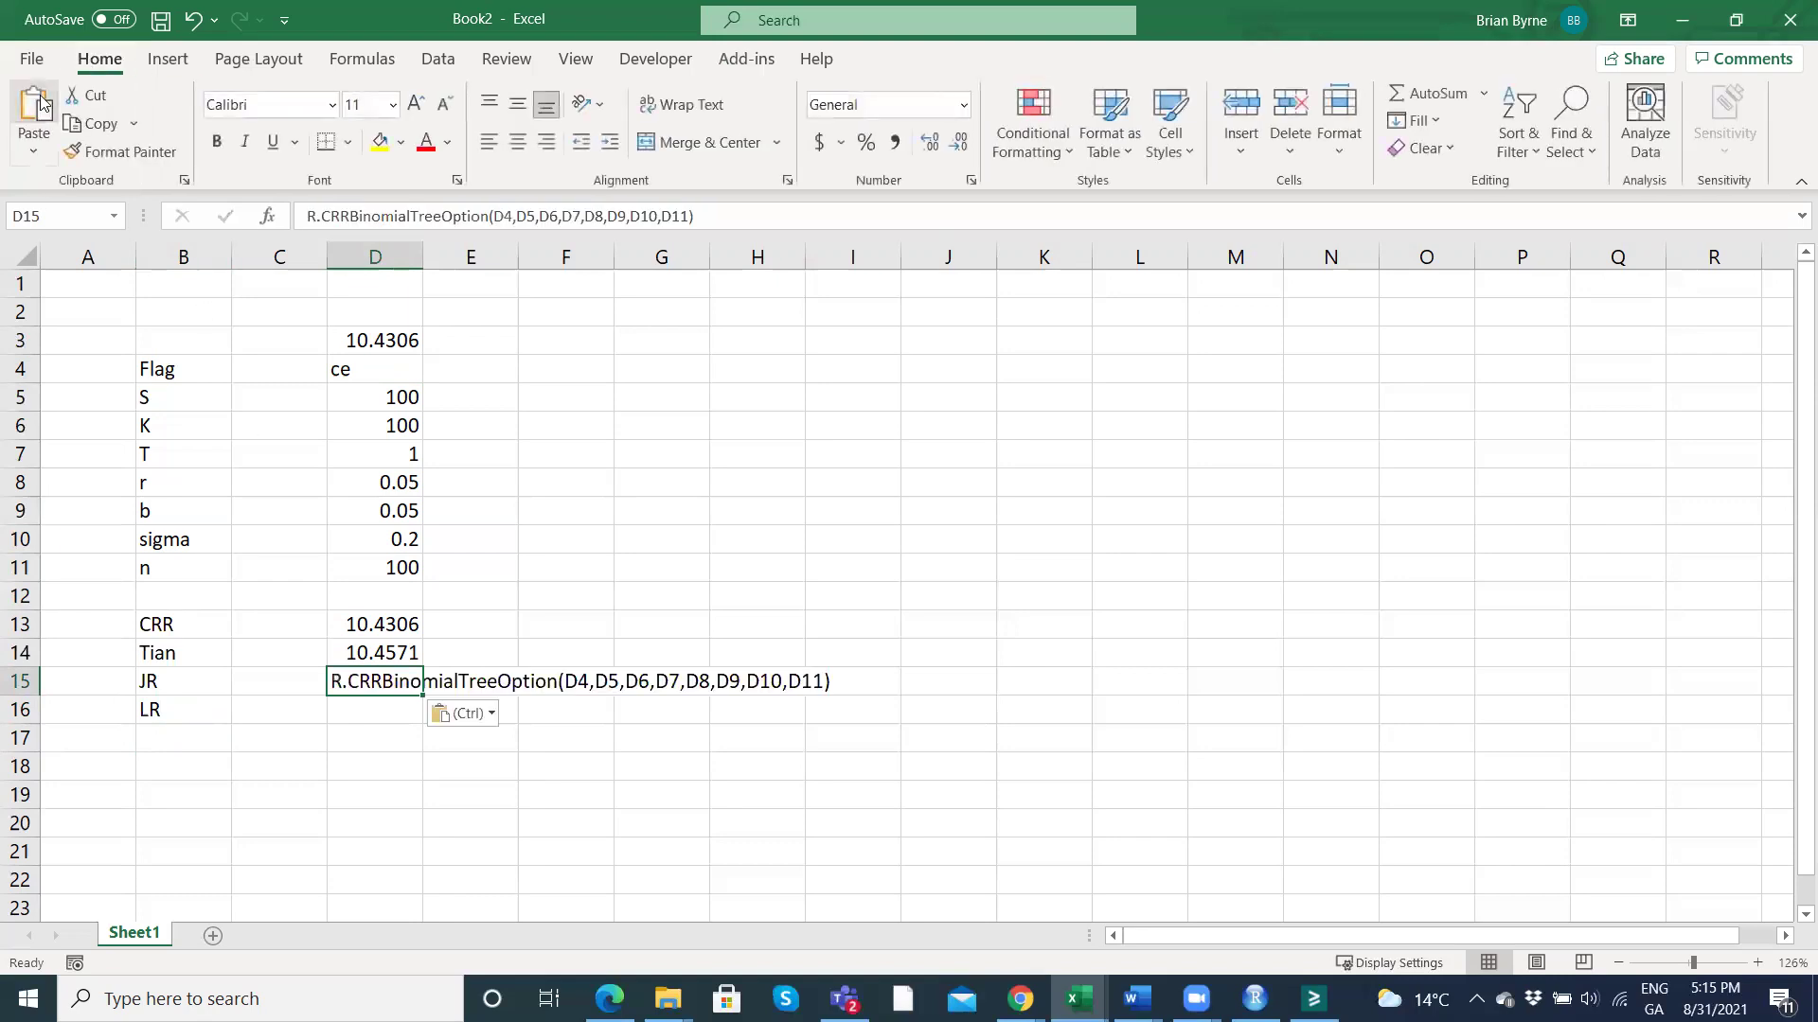
{"action": "left_click", "coordinate": [309, 219]}
{"action": "type", "text": "="}
{"action": "key", "text": "Return"}
{"action": "left_click", "coordinate": [379, 685]}
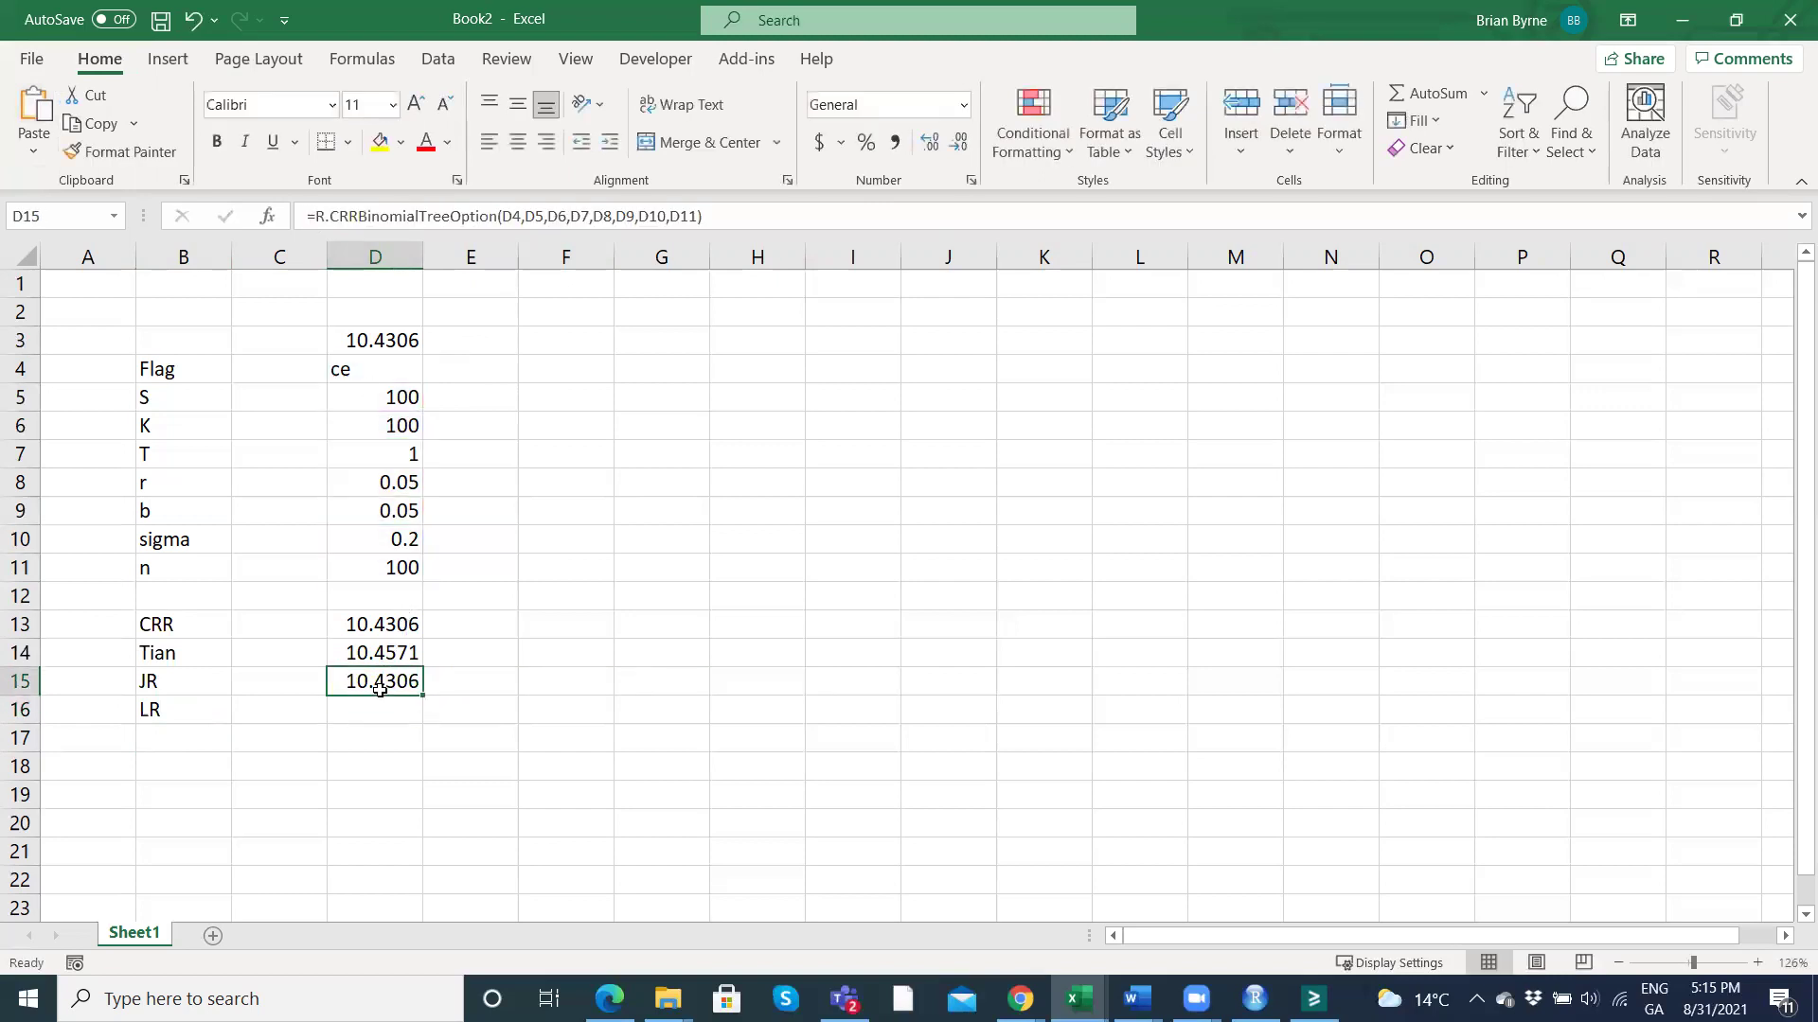
Change the function in D15 from CRR to R.JRBinomialTreeOption, keeping the arguments D4 to D11.
{"action": "left_click", "coordinate": [356, 215]}
{"action": "key", "text": "BackSpace"}
{"action": "key", "text": "BackSpace"}
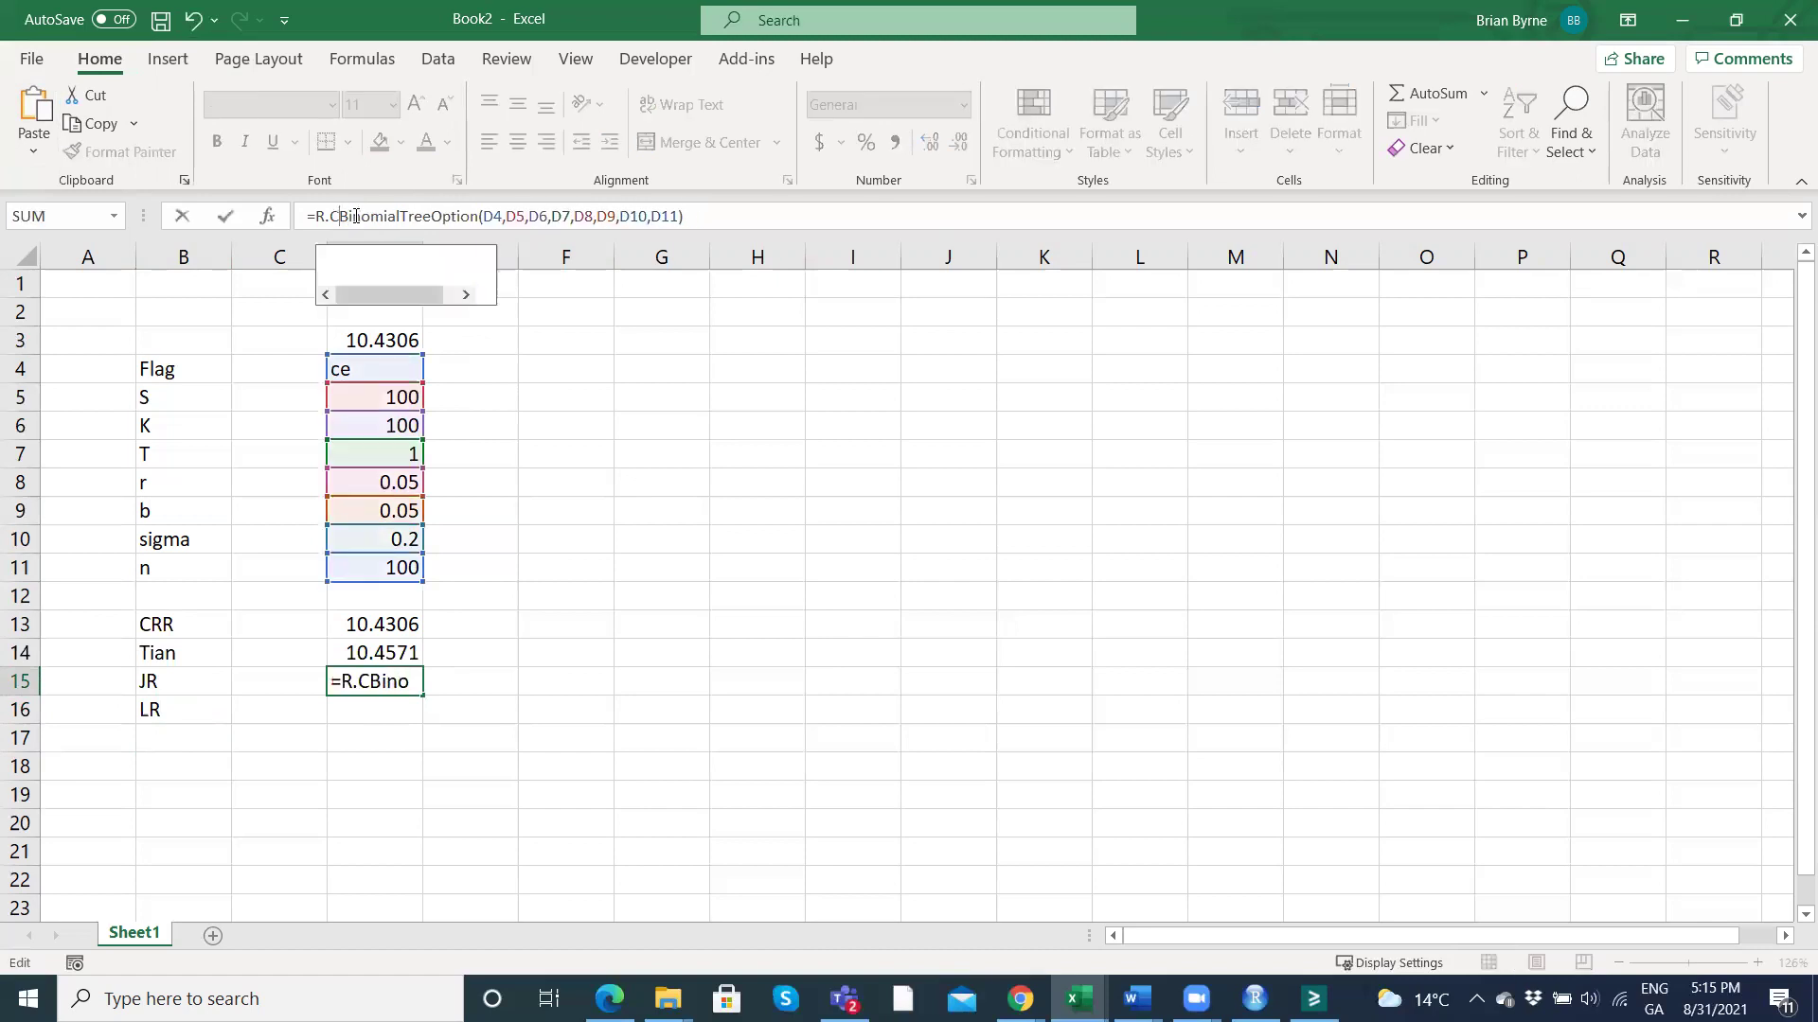
{"action": "key", "text": "BackSpace"}
{"action": "type", "text": "JR"}
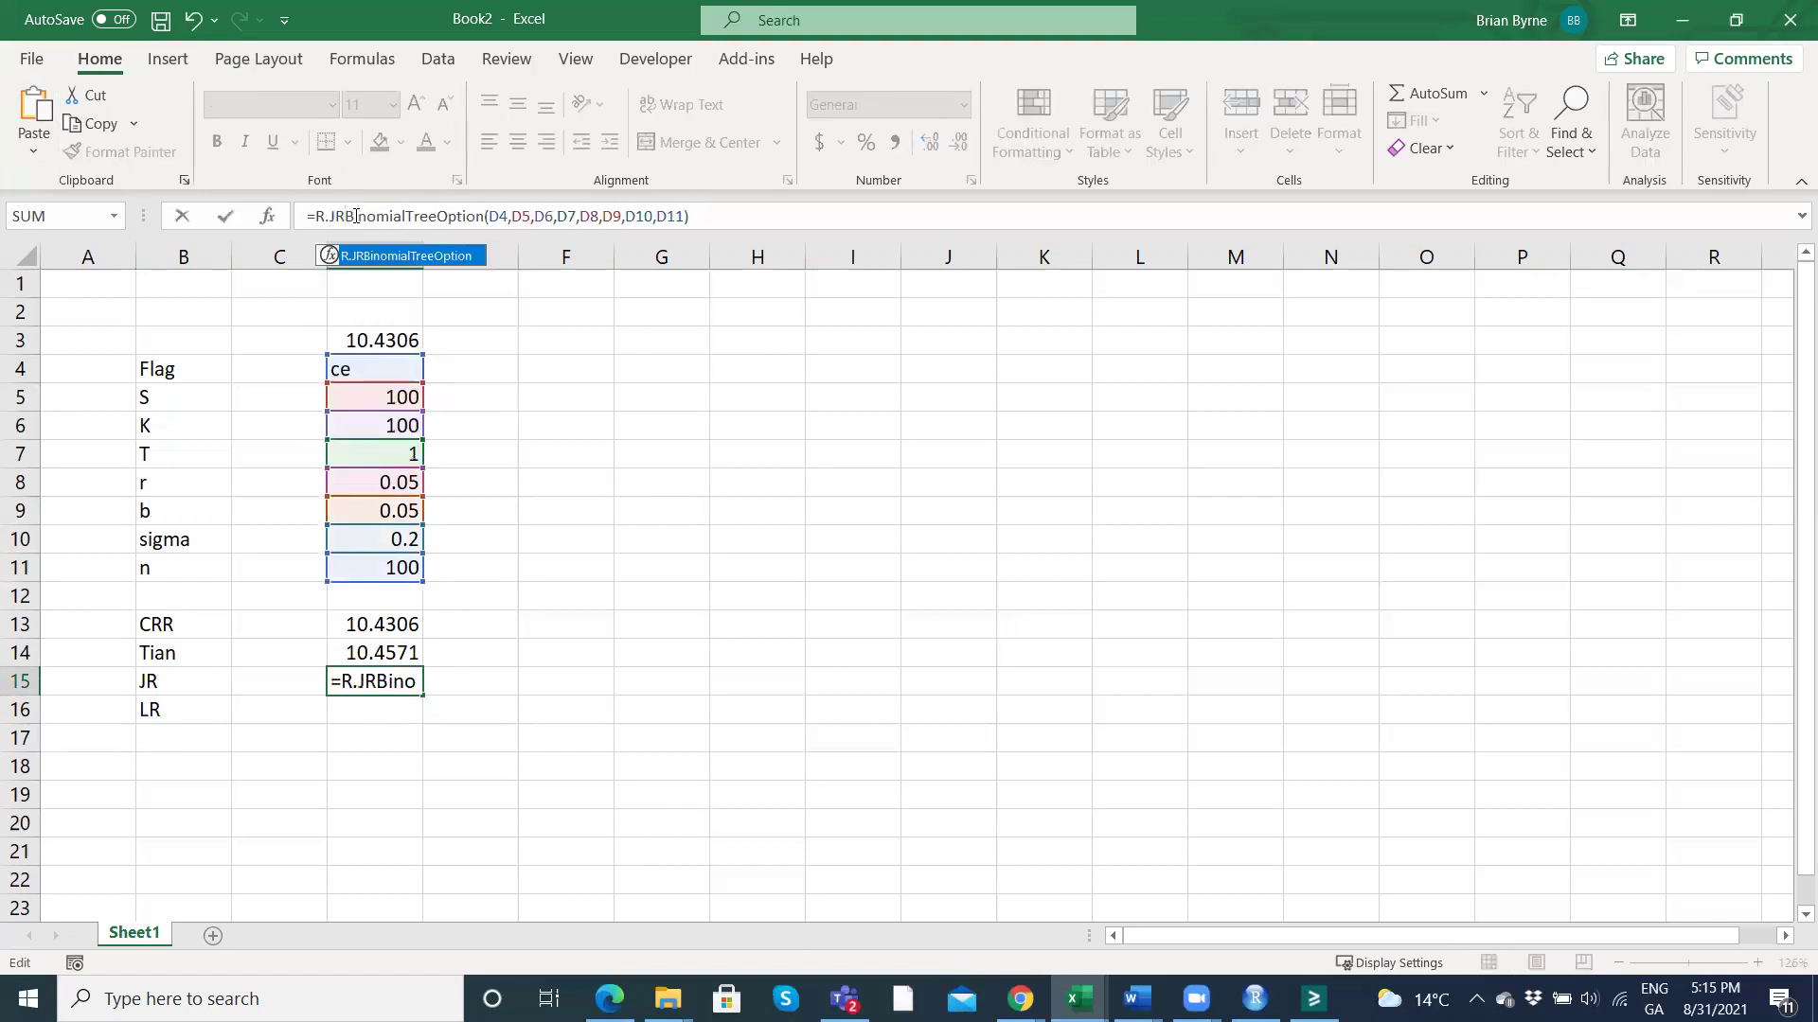
{"action": "key", "text": "Return"}
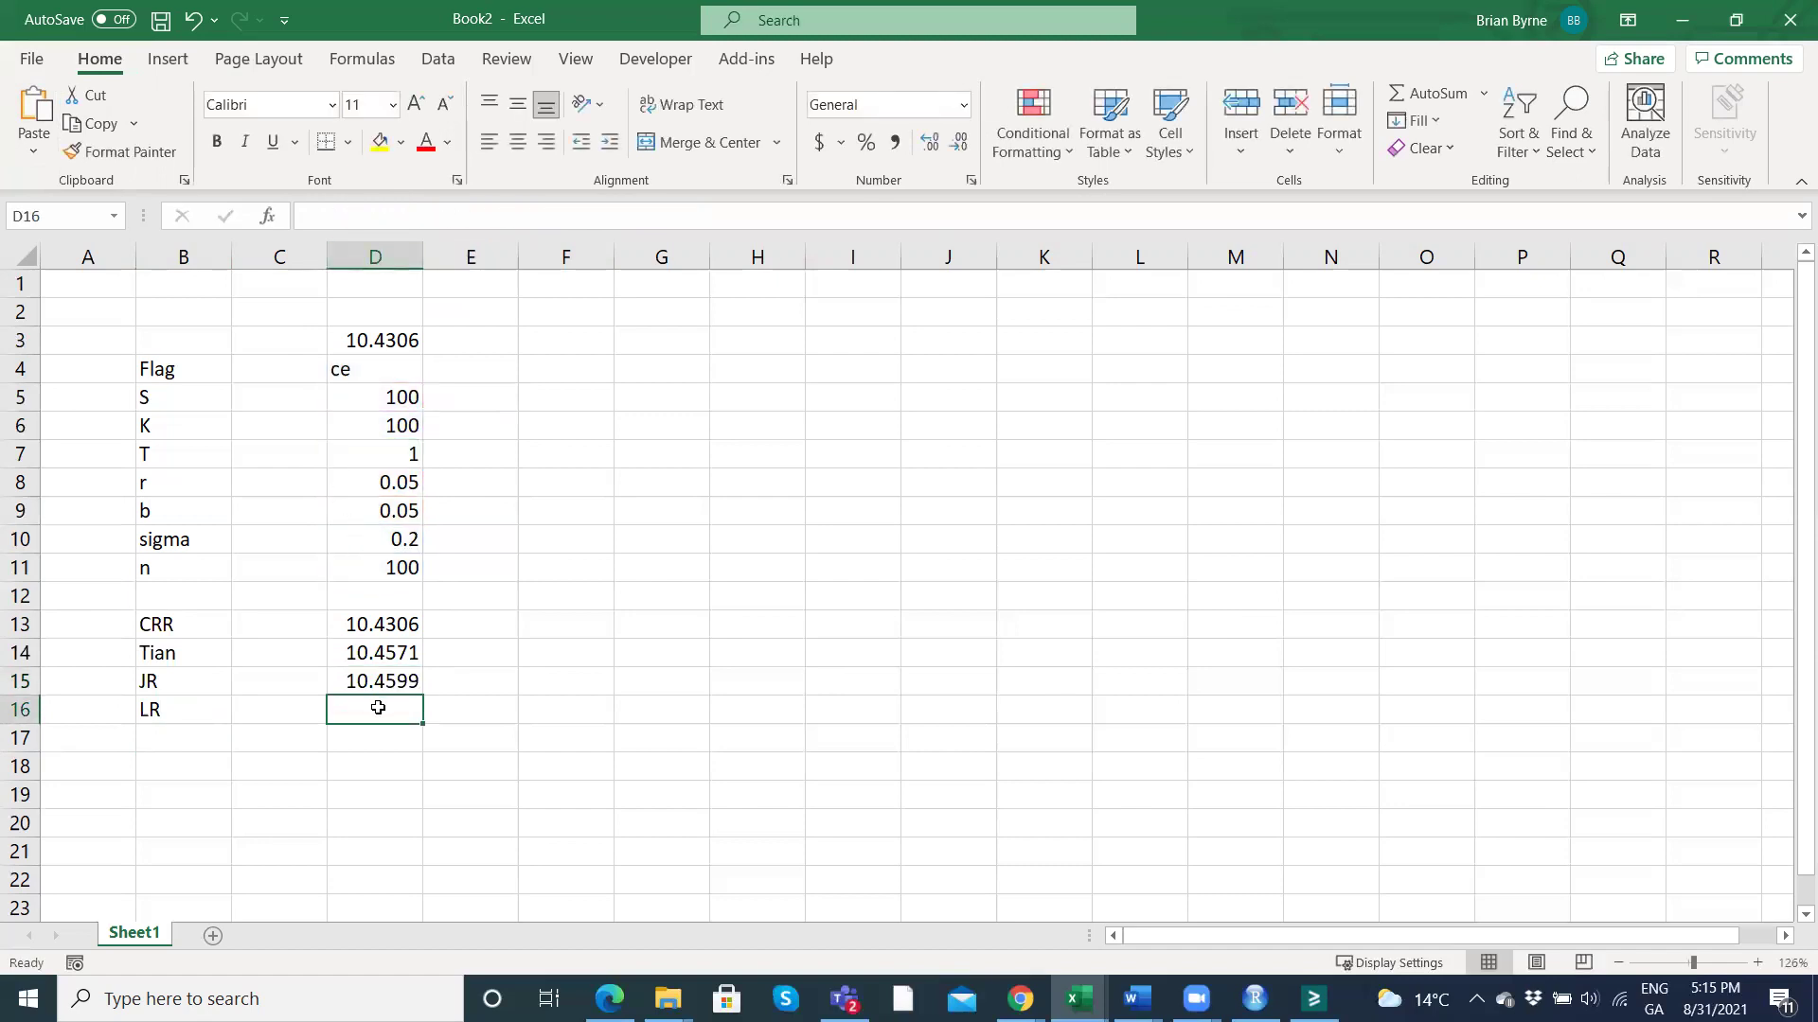
Enter the copied binomial tree formula in D16 with inputs D4 to D11 and switch its function from CRR to LR.
{"action": "type", "text": "R.CRRBinomialTreeOption(D4,D5,D6,D7,D8,D9,D10,D11)"}
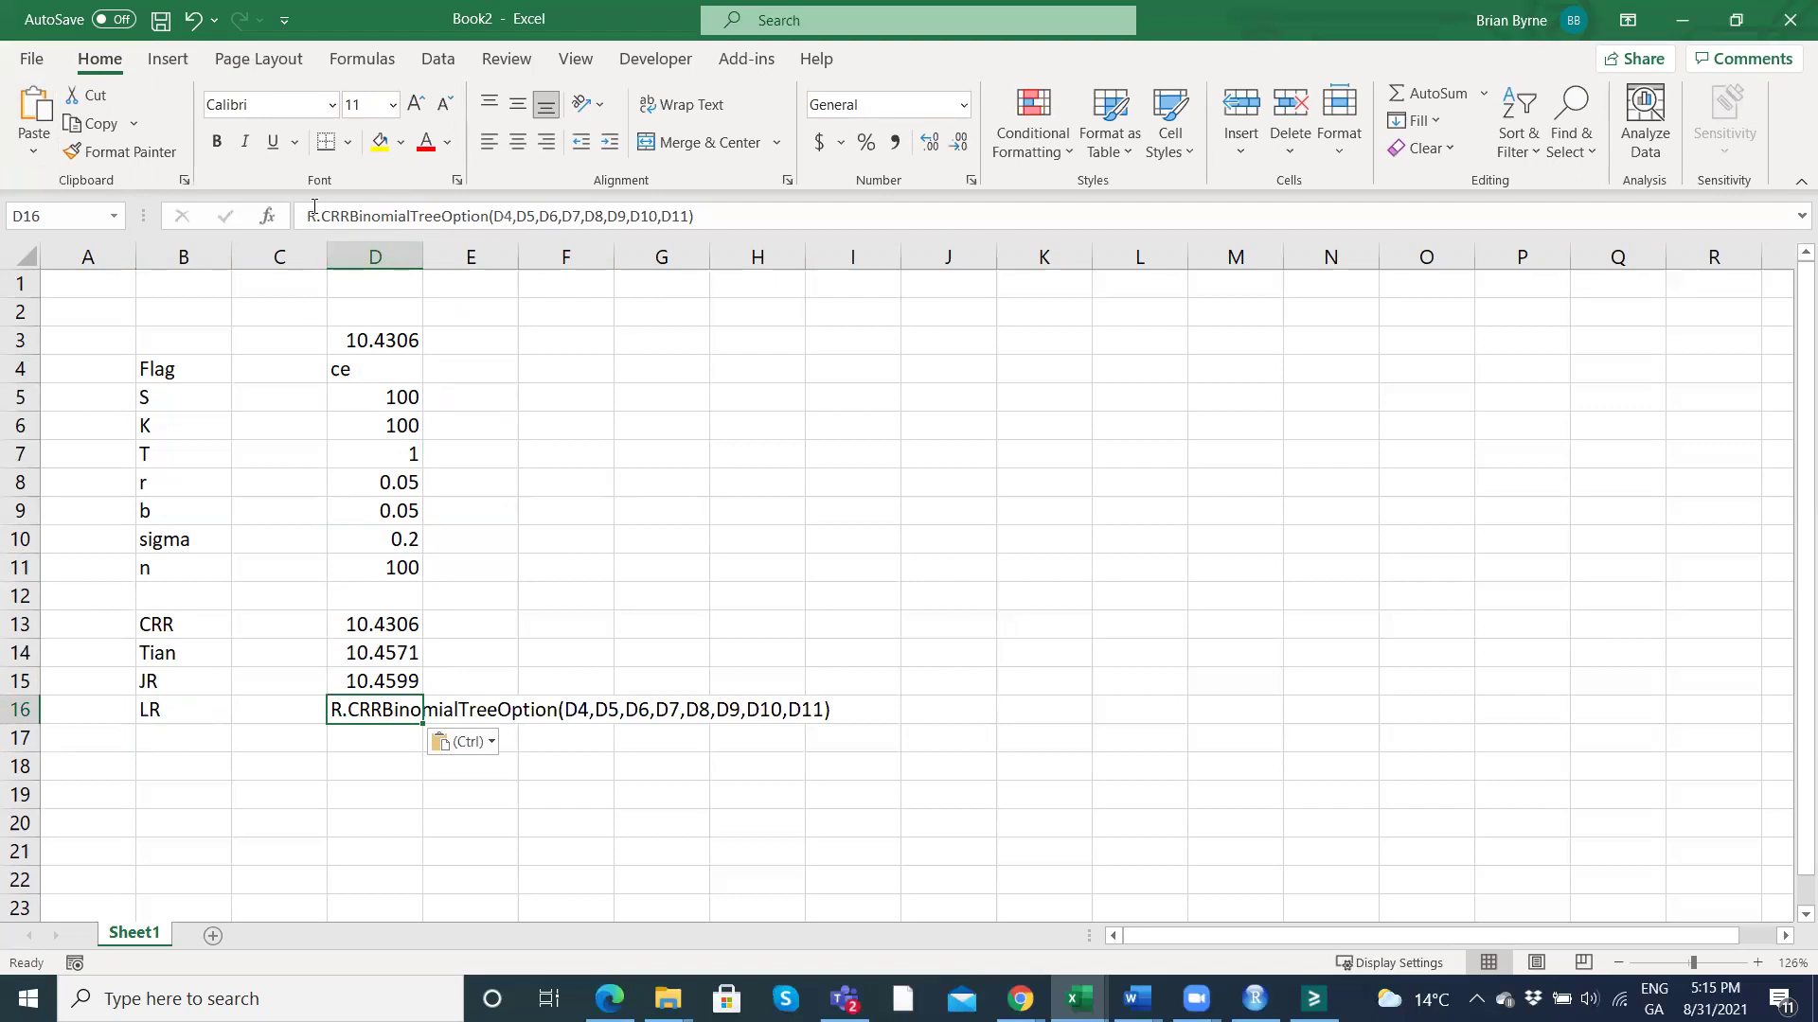
{"action": "left_click", "coordinate": [312, 207]}
{"action": "type", "text": "="}
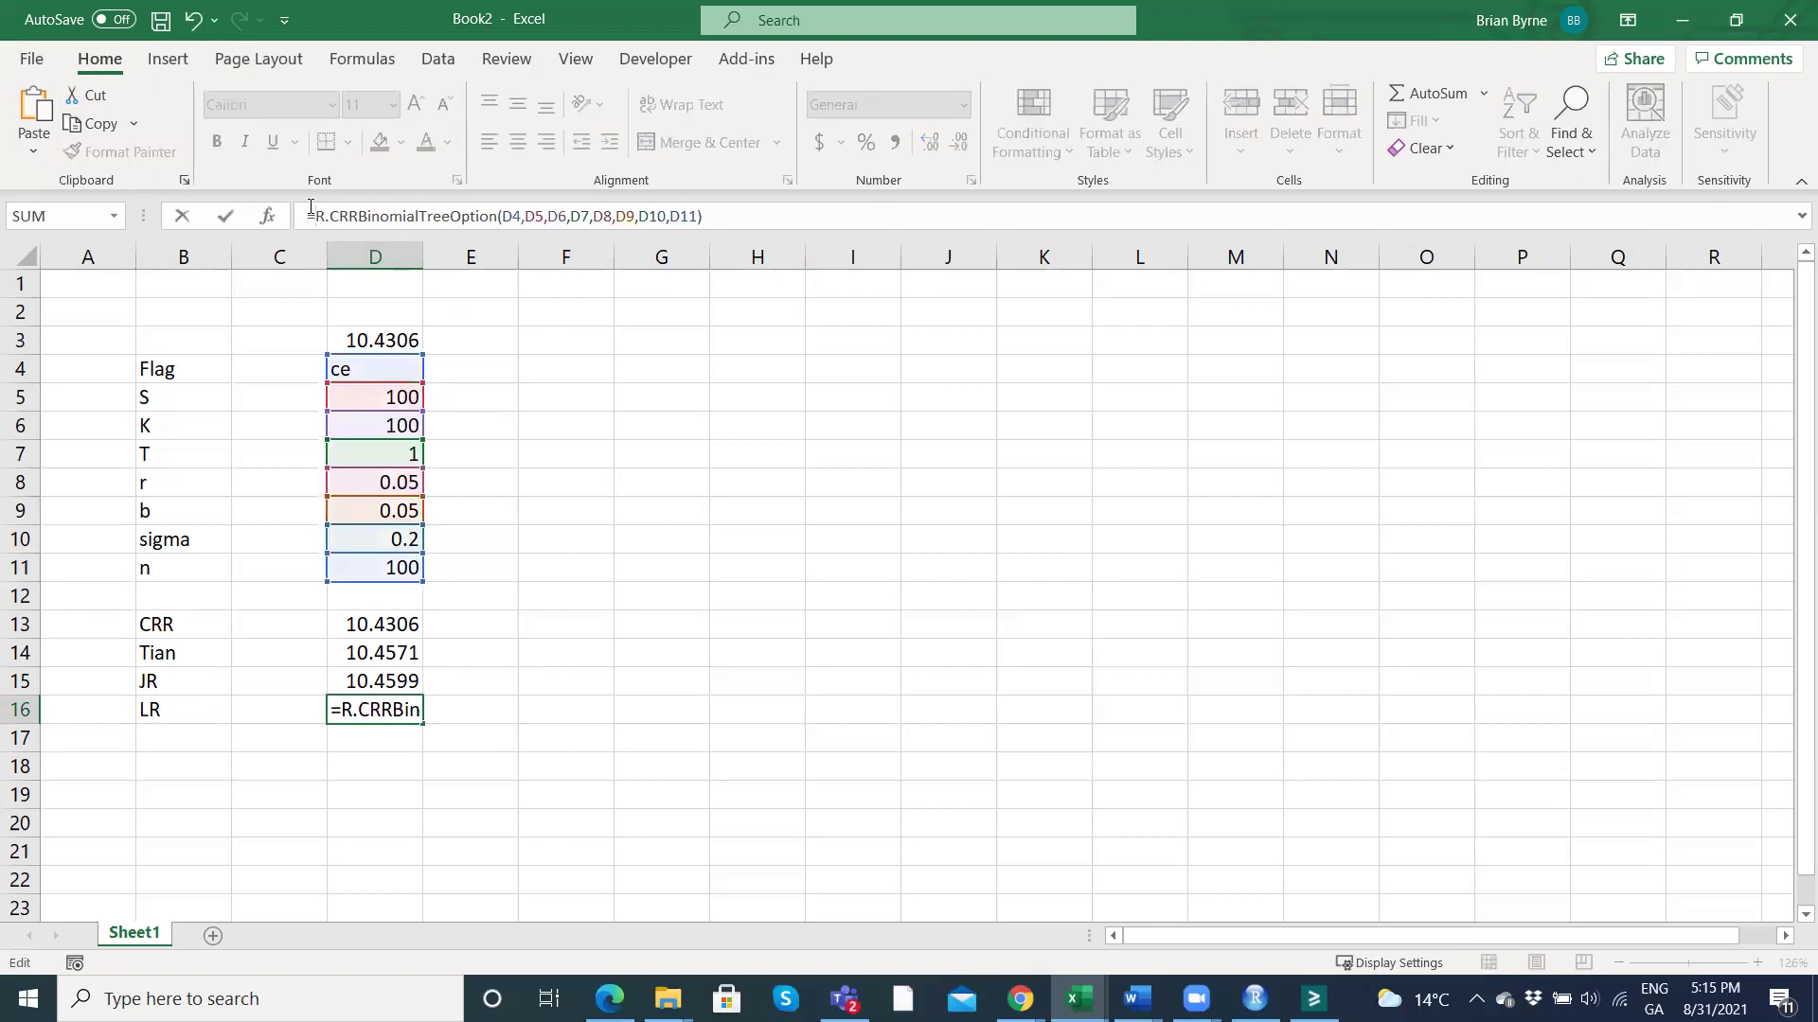
{"action": "left_click", "coordinate": [351, 216]}
{"action": "key", "text": "BackSpace"}
{"action": "key", "text": "BackSpace"}
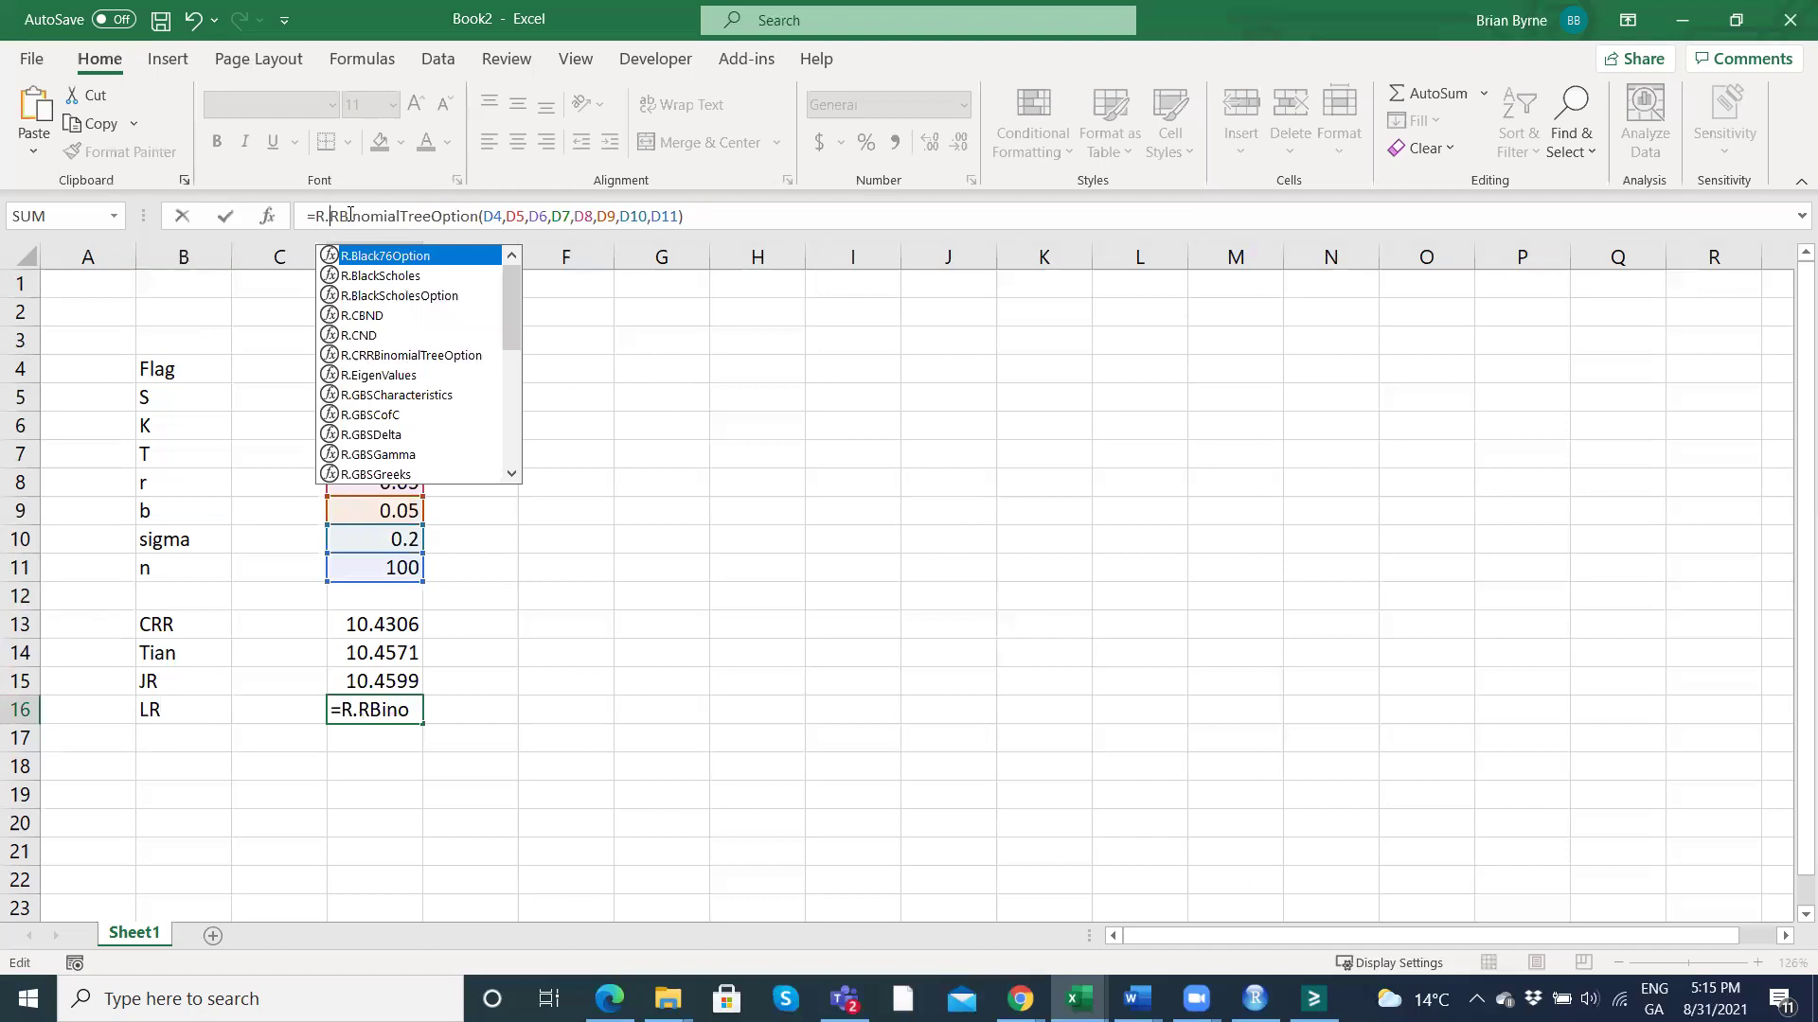
{"action": "type", "text": "L4"}
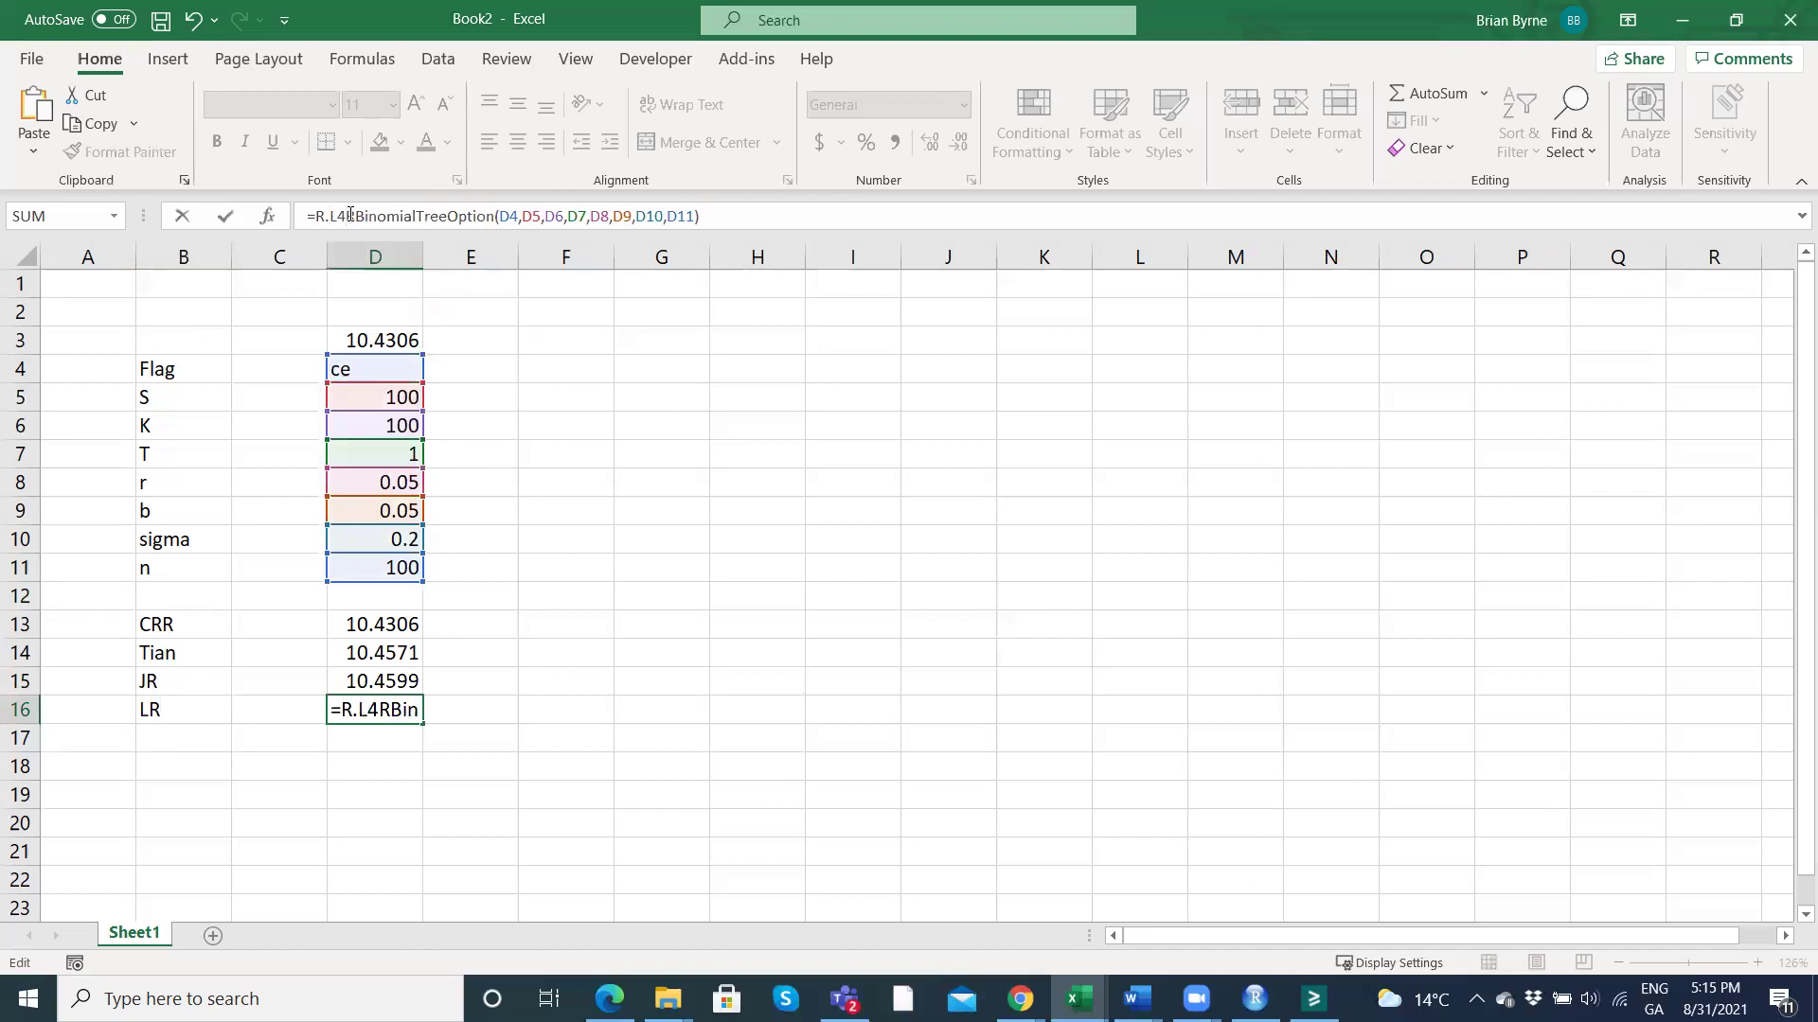
{"action": "key", "text": "Return"}
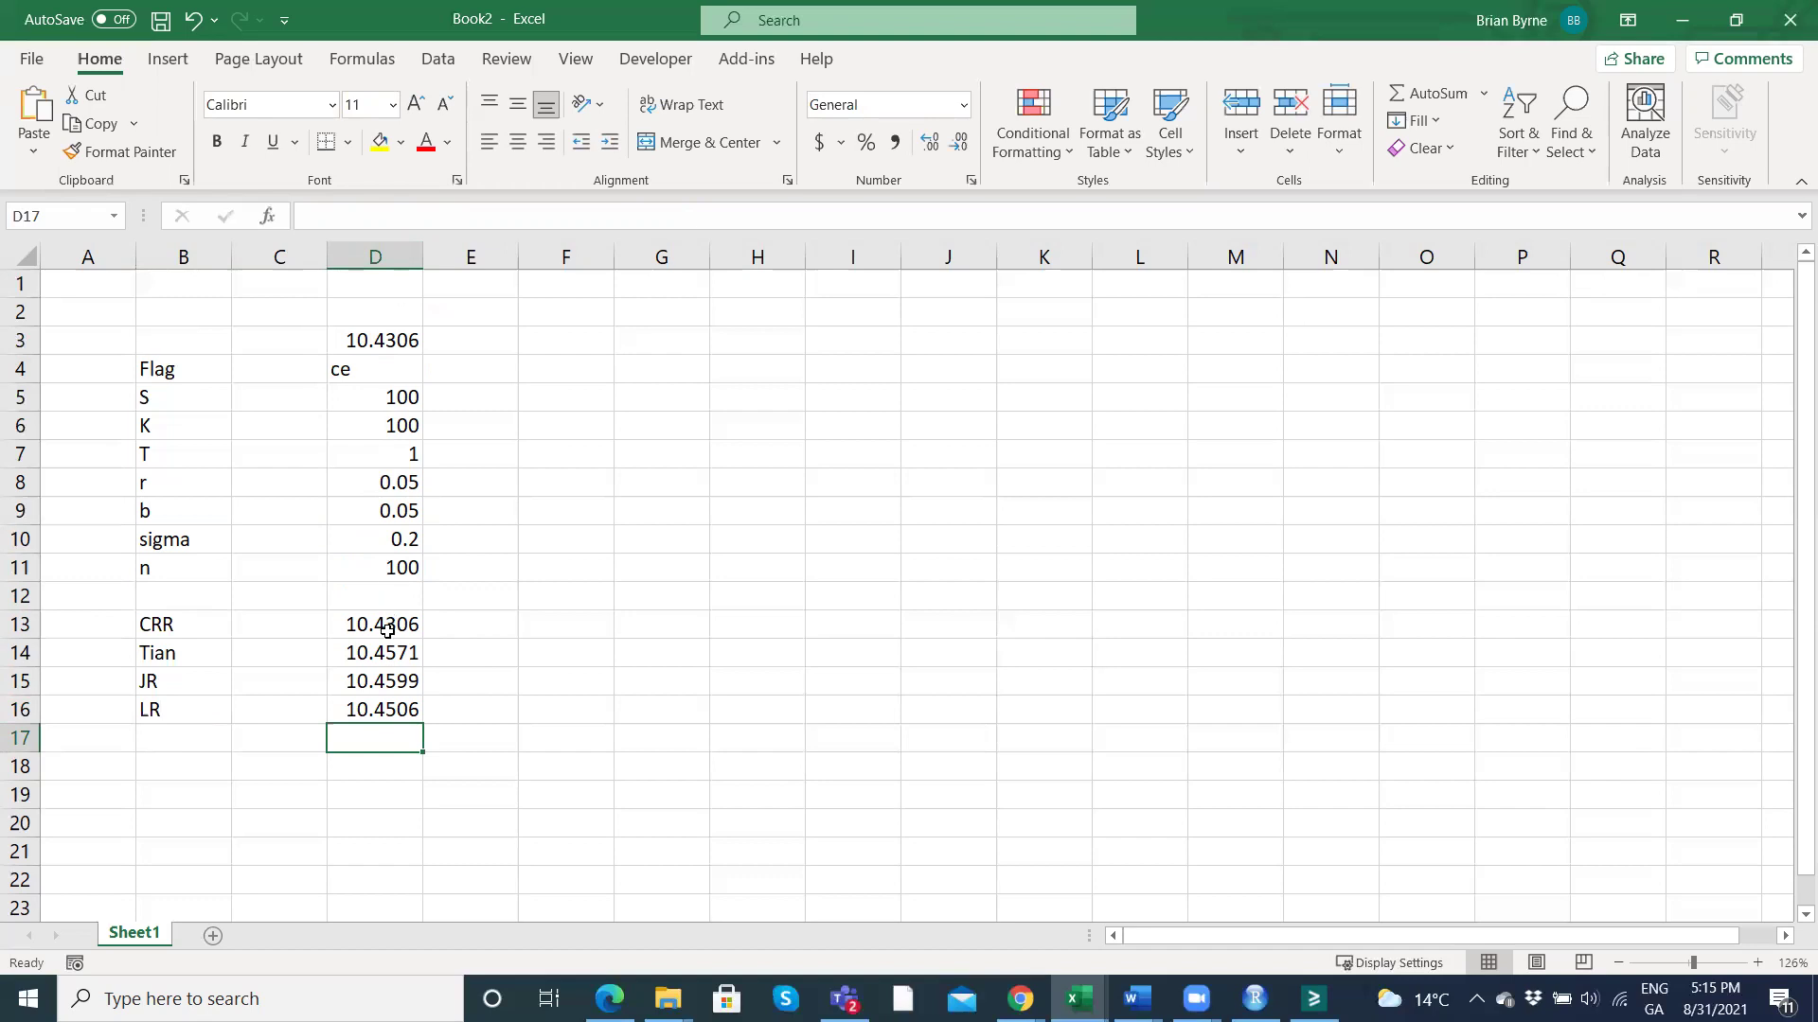
Label cell B17 as BS below LR and move on to D17.
{"action": "left_click", "coordinate": [162, 743]}
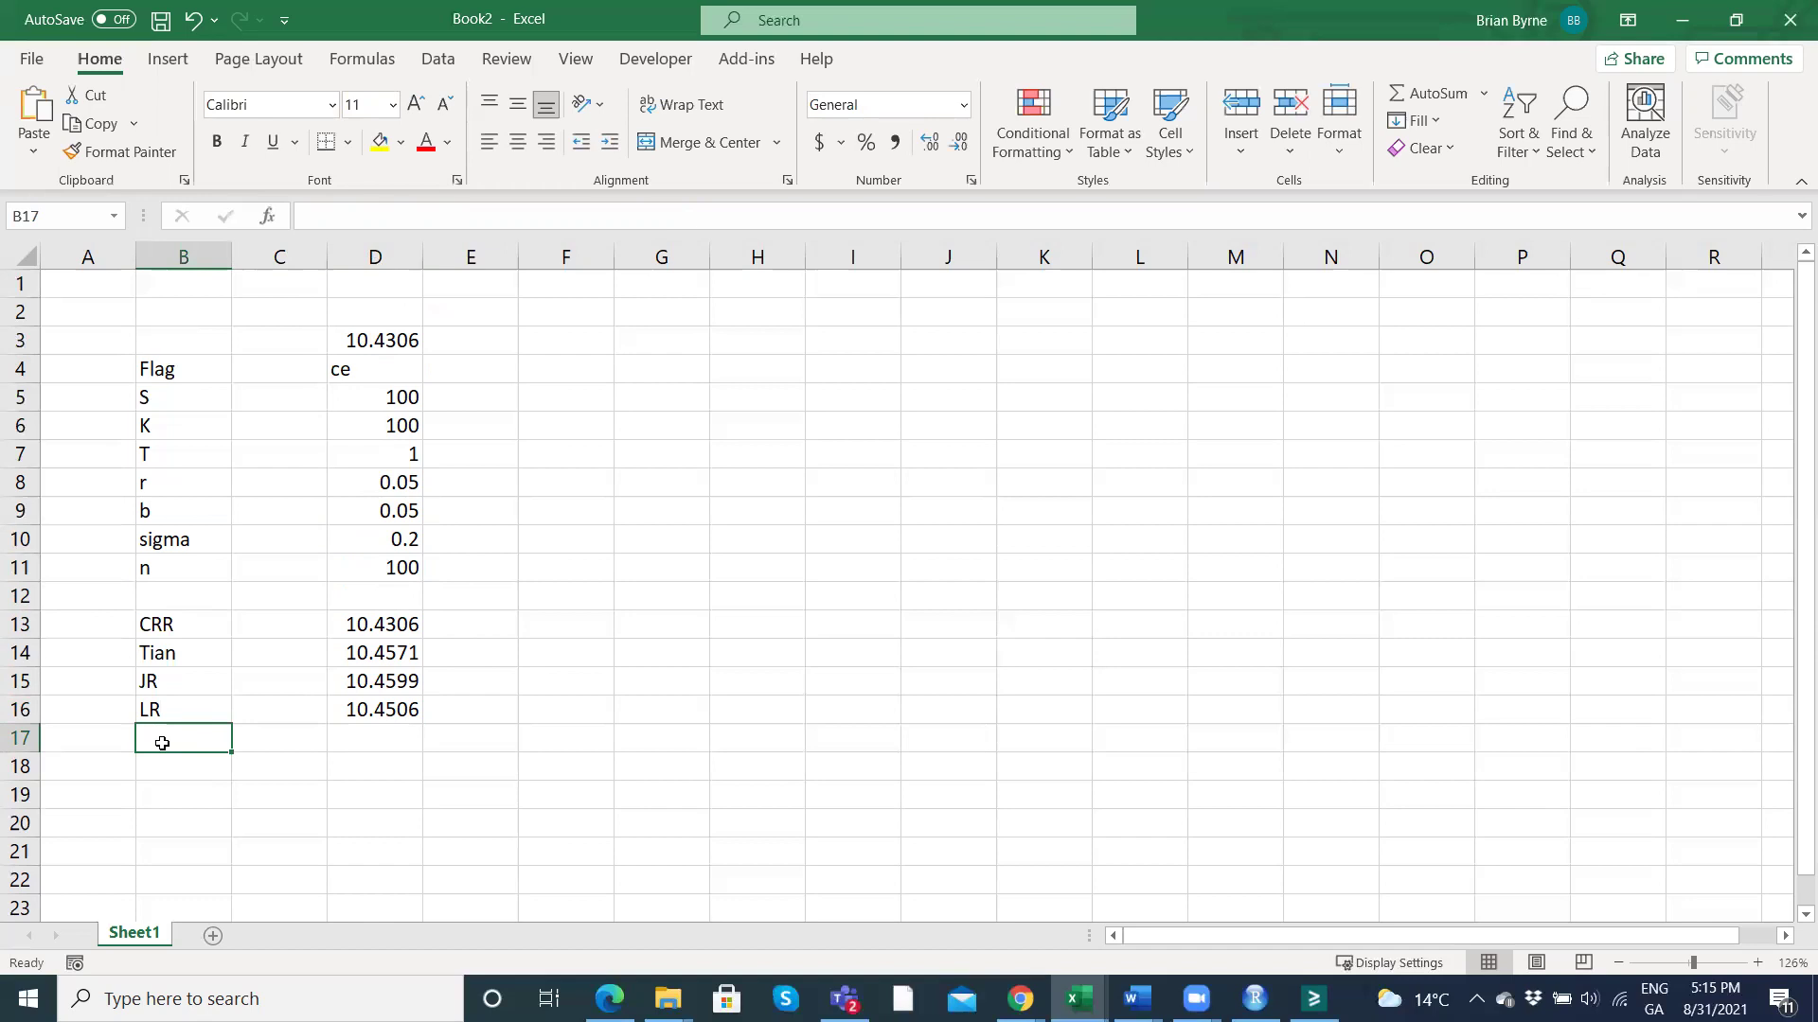
{"action": "type", "text": "BS"}
{"action": "key", "text": "Tab"}
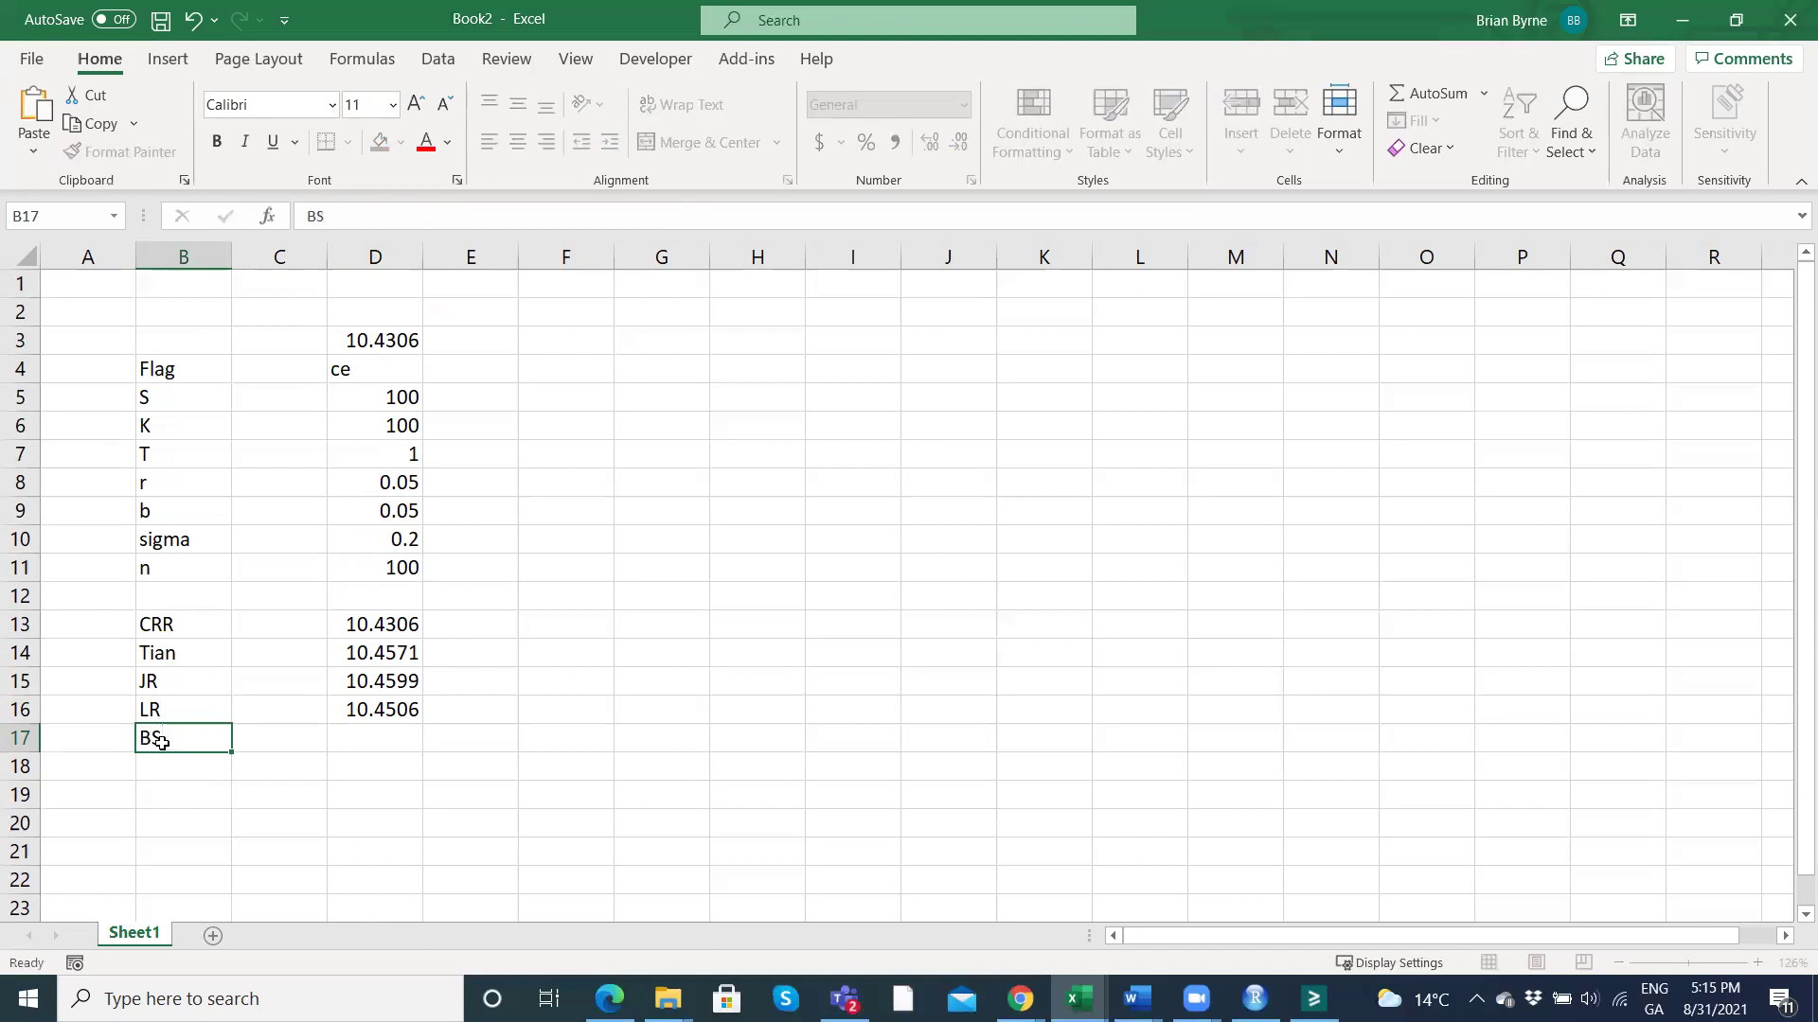
{"action": "key", "text": "Tab"}
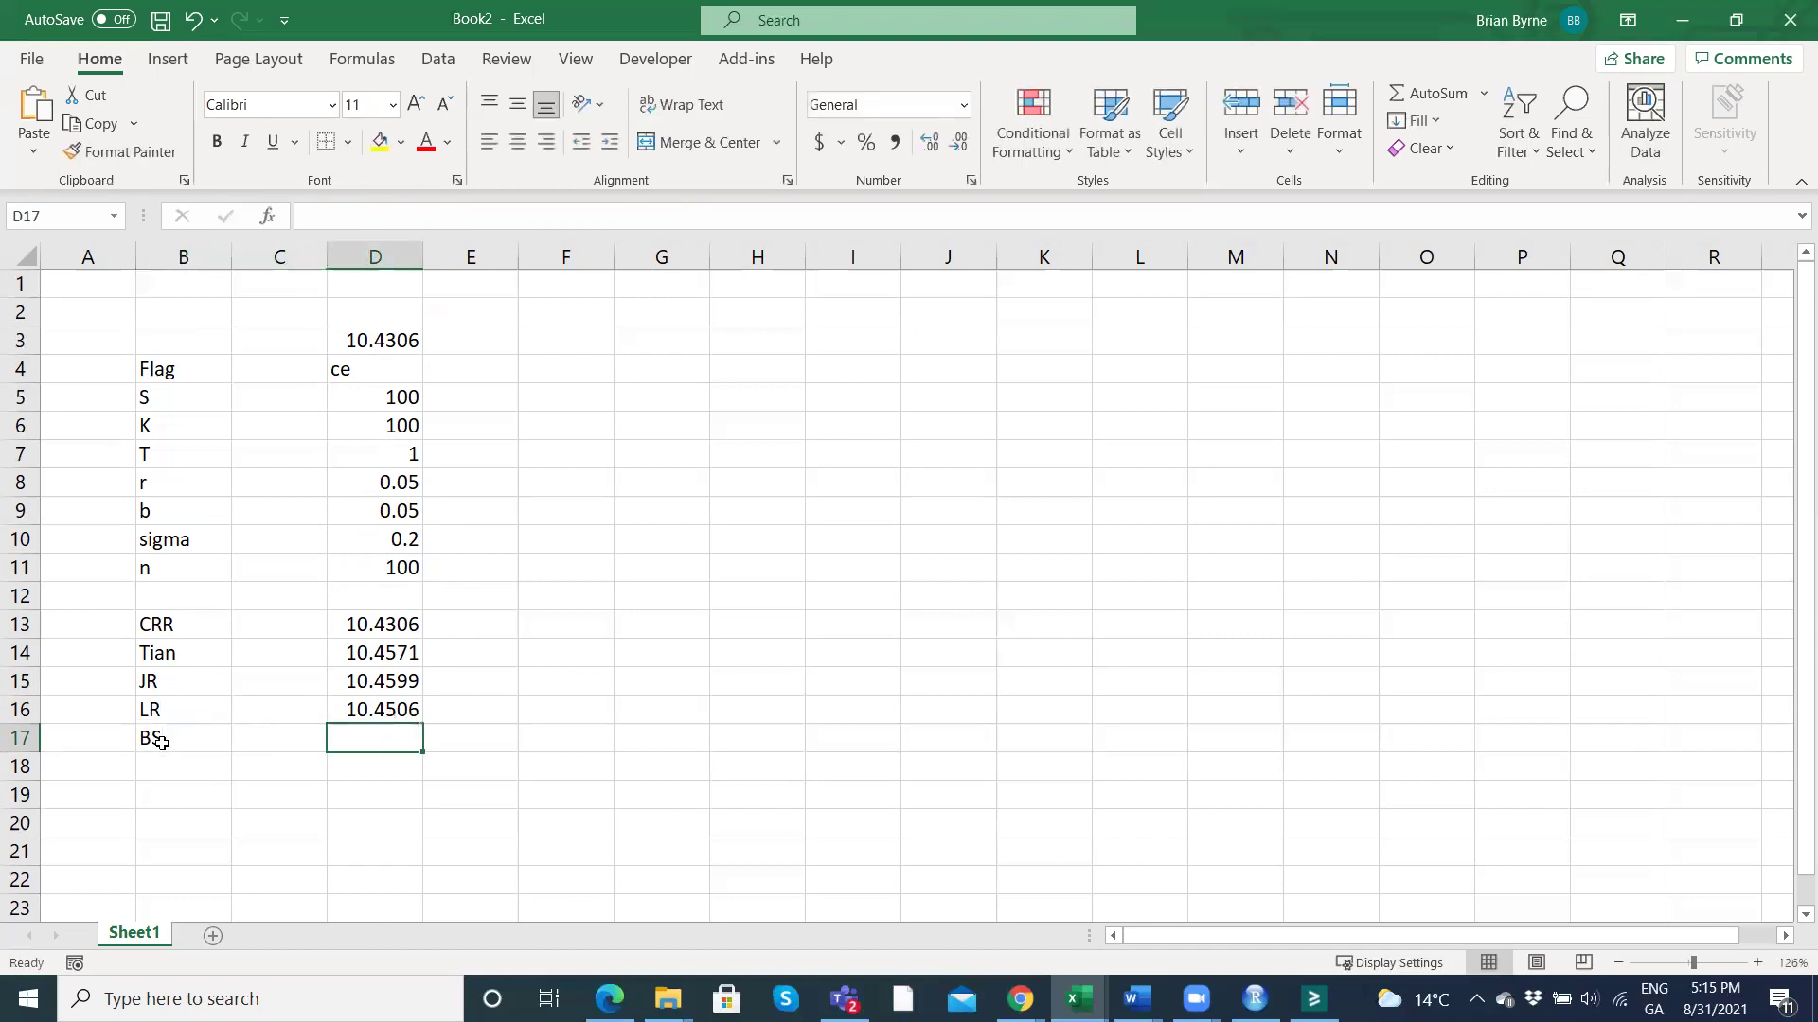
{"action": "type", "text": "=r."}
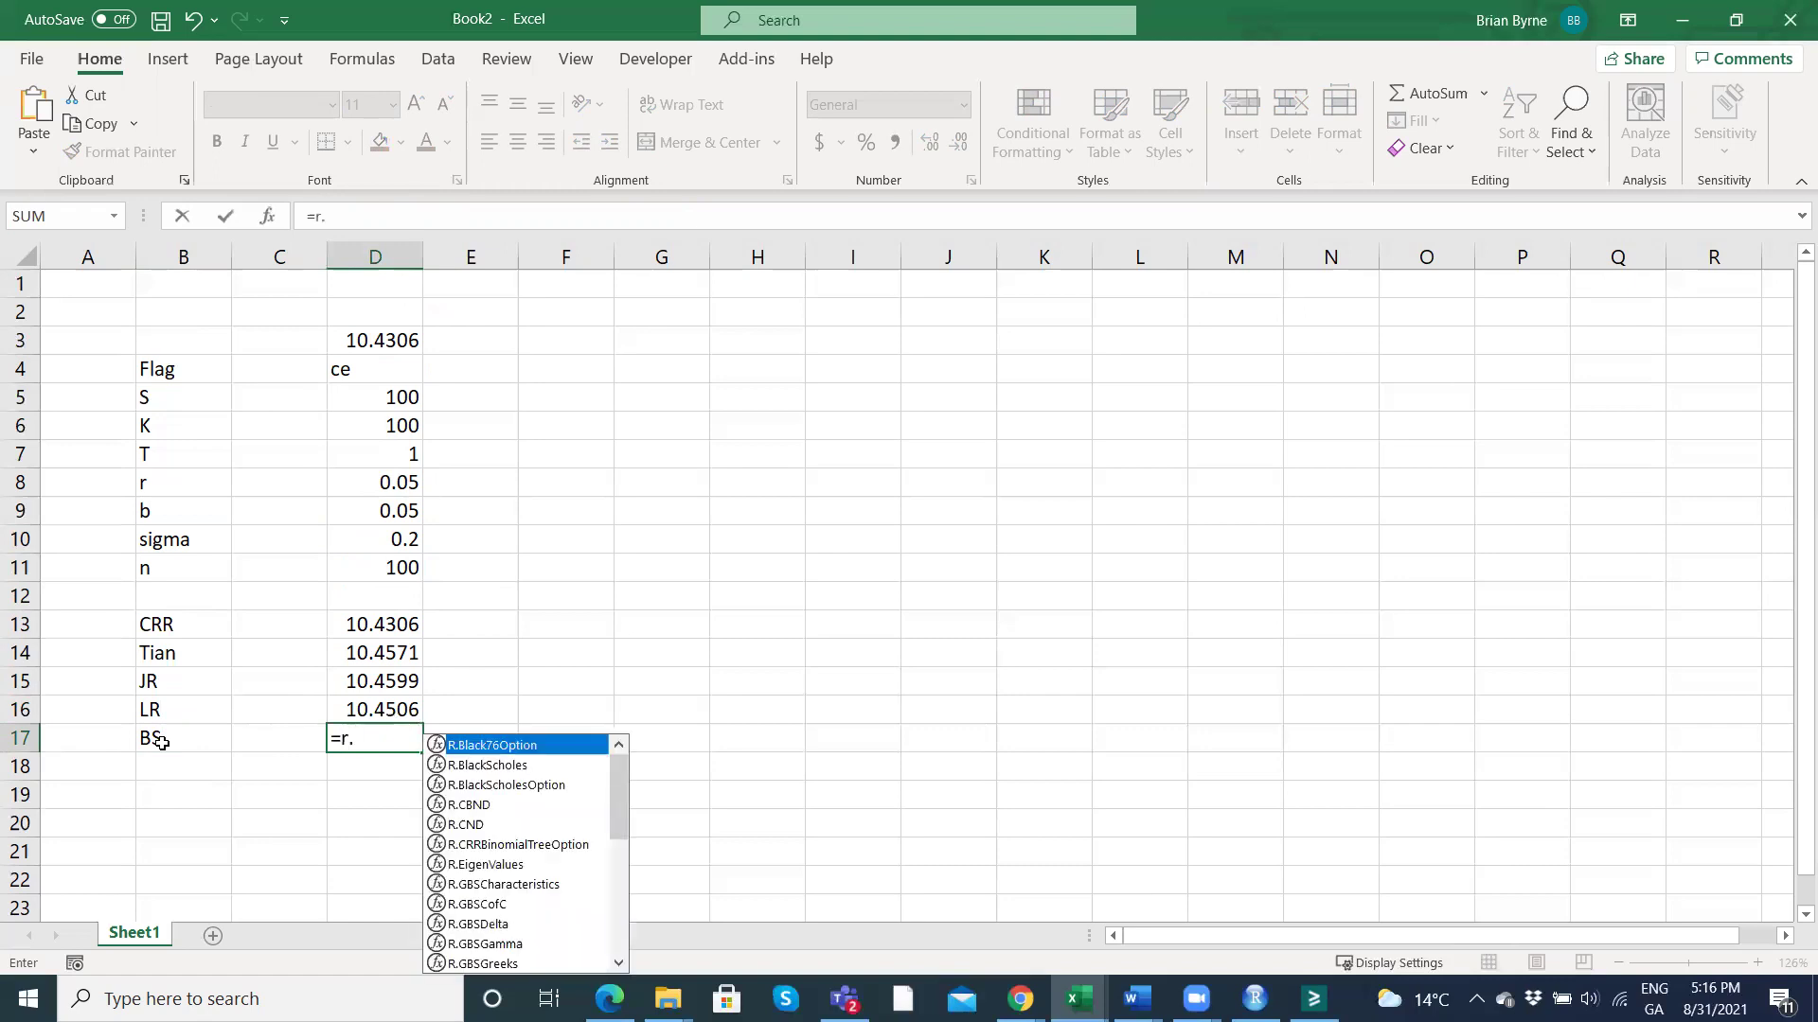
{"action": "double_click", "coordinate": [492, 765]}
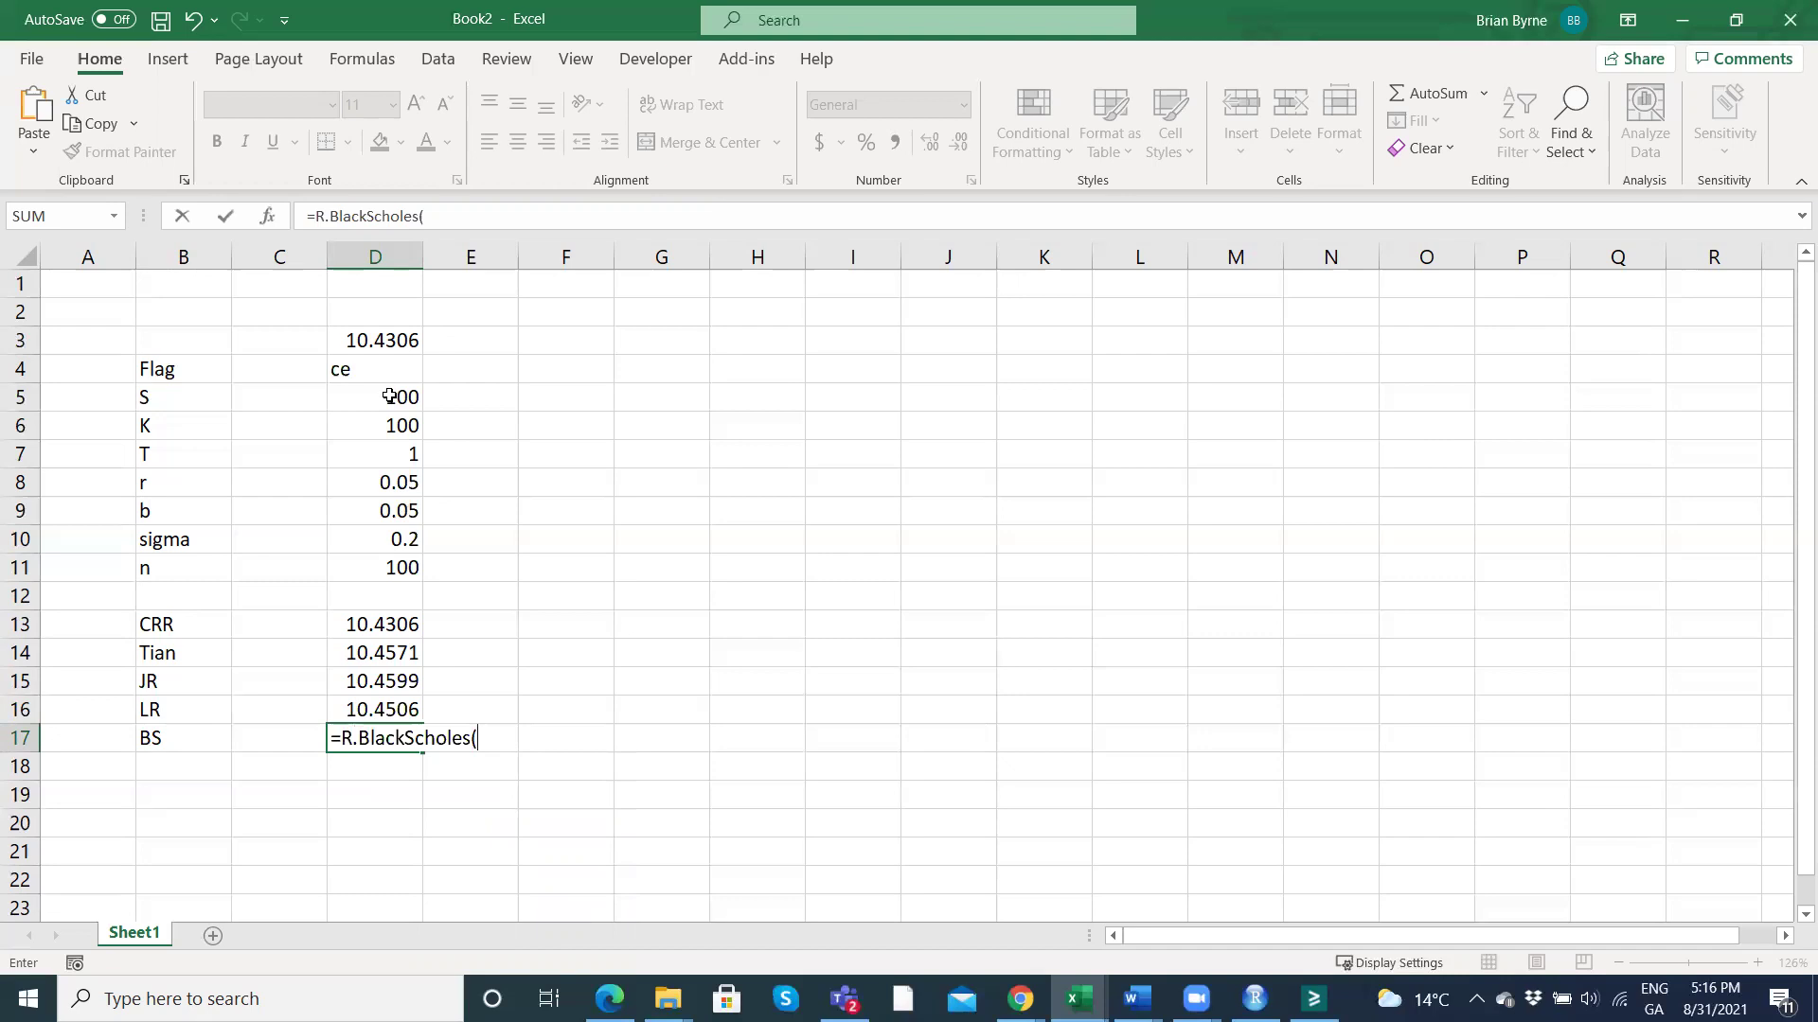
{"action": "key", "text": "BackSpace"}
{"action": "key", "text": "BackSpace"}
{"action": "key", "text": "BackSpace"}
{"action": "key", "text": "BackSpace"}
{"action": "key", "text": "BackSpace"}
{"action": "key", "text": "BackSpace"}
{"action": "key", "text": "BackSpace"}
{"action": "key", "text": "BackSpace"}
{"action": "key", "text": "BackSpace"}
{"action": "key", "text": "BackSpace"}
{"action": "key", "text": "BackSpace"}
{"action": "key", "text": "BackSpace"}
{"action": "key", "text": "BackSpace"}
{"action": "key", "text": "BackSpace"}
{"action": "key", "text": "BackSpace"}
{"action": "key", "text": "BackSpace"}
{"action": "key", "text": "Return"}
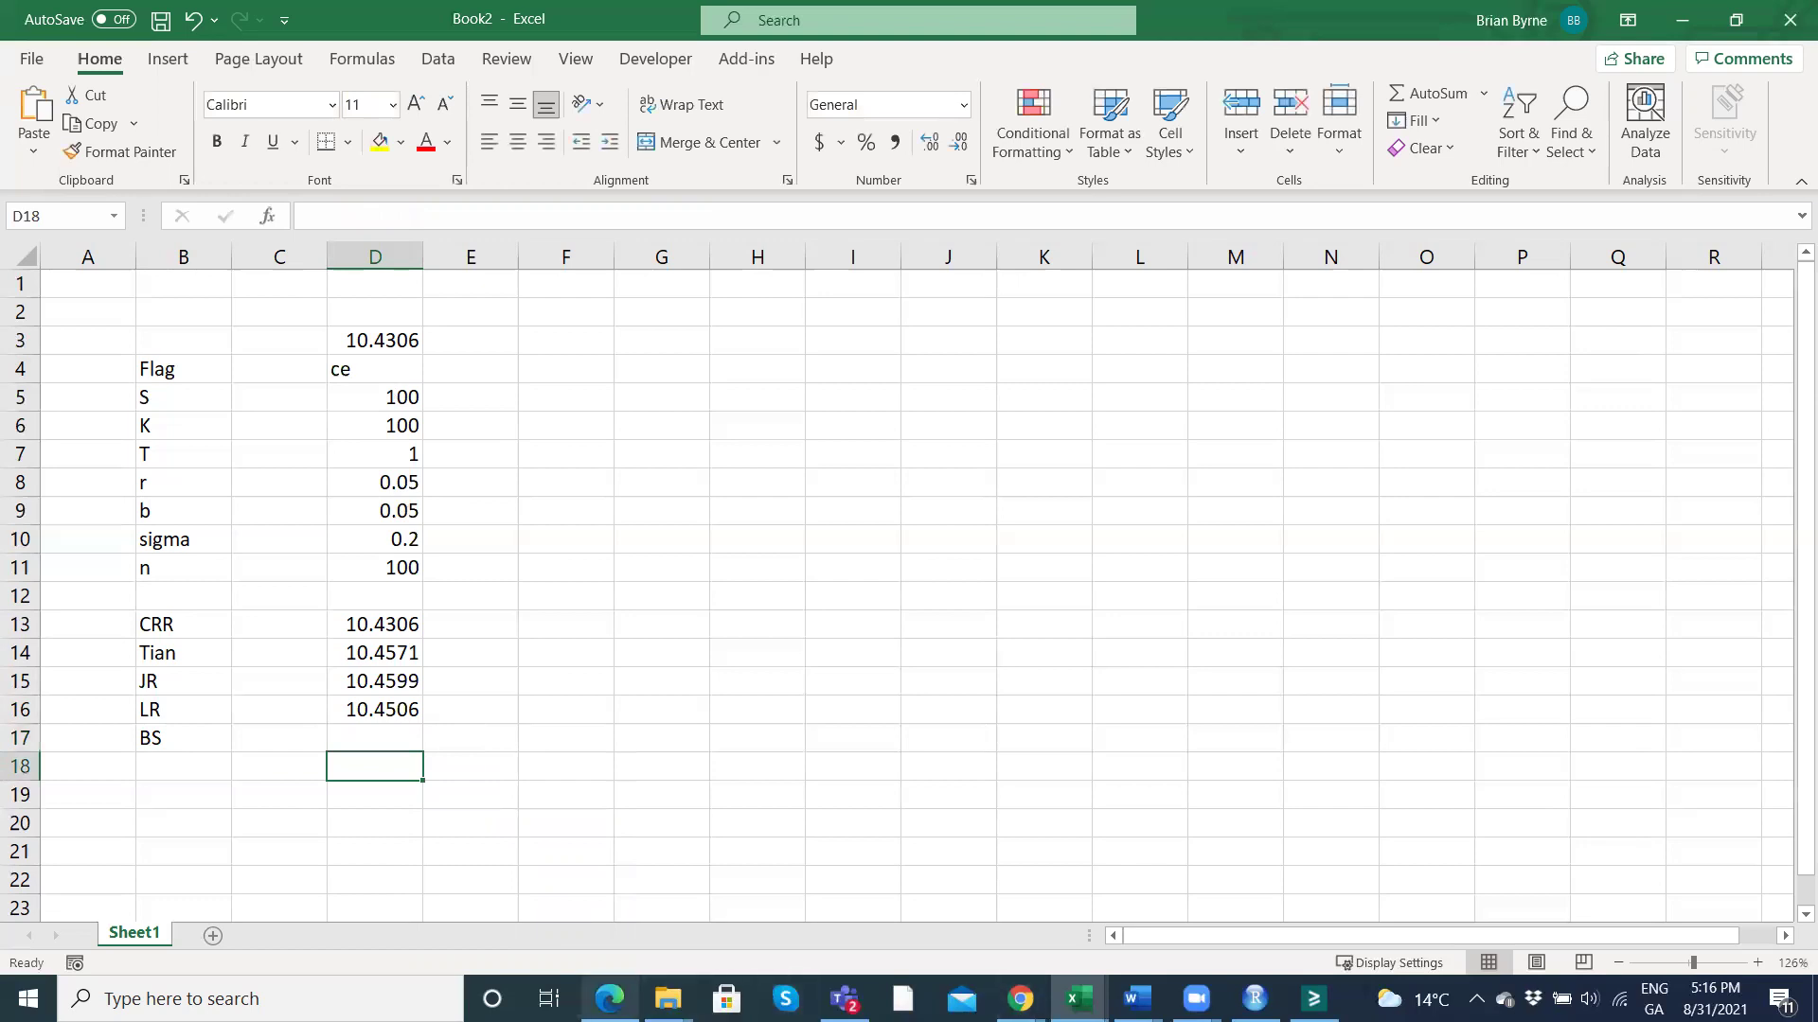
Switch to the Colab notebook in the browser and examine the BlackScholes function's argument order and type codes.
{"action": "left_click", "coordinate": [609, 996]}
{"action": "scroll", "coordinate": [318, 634], "scroll_direction": "down", "scroll_amount": 2}
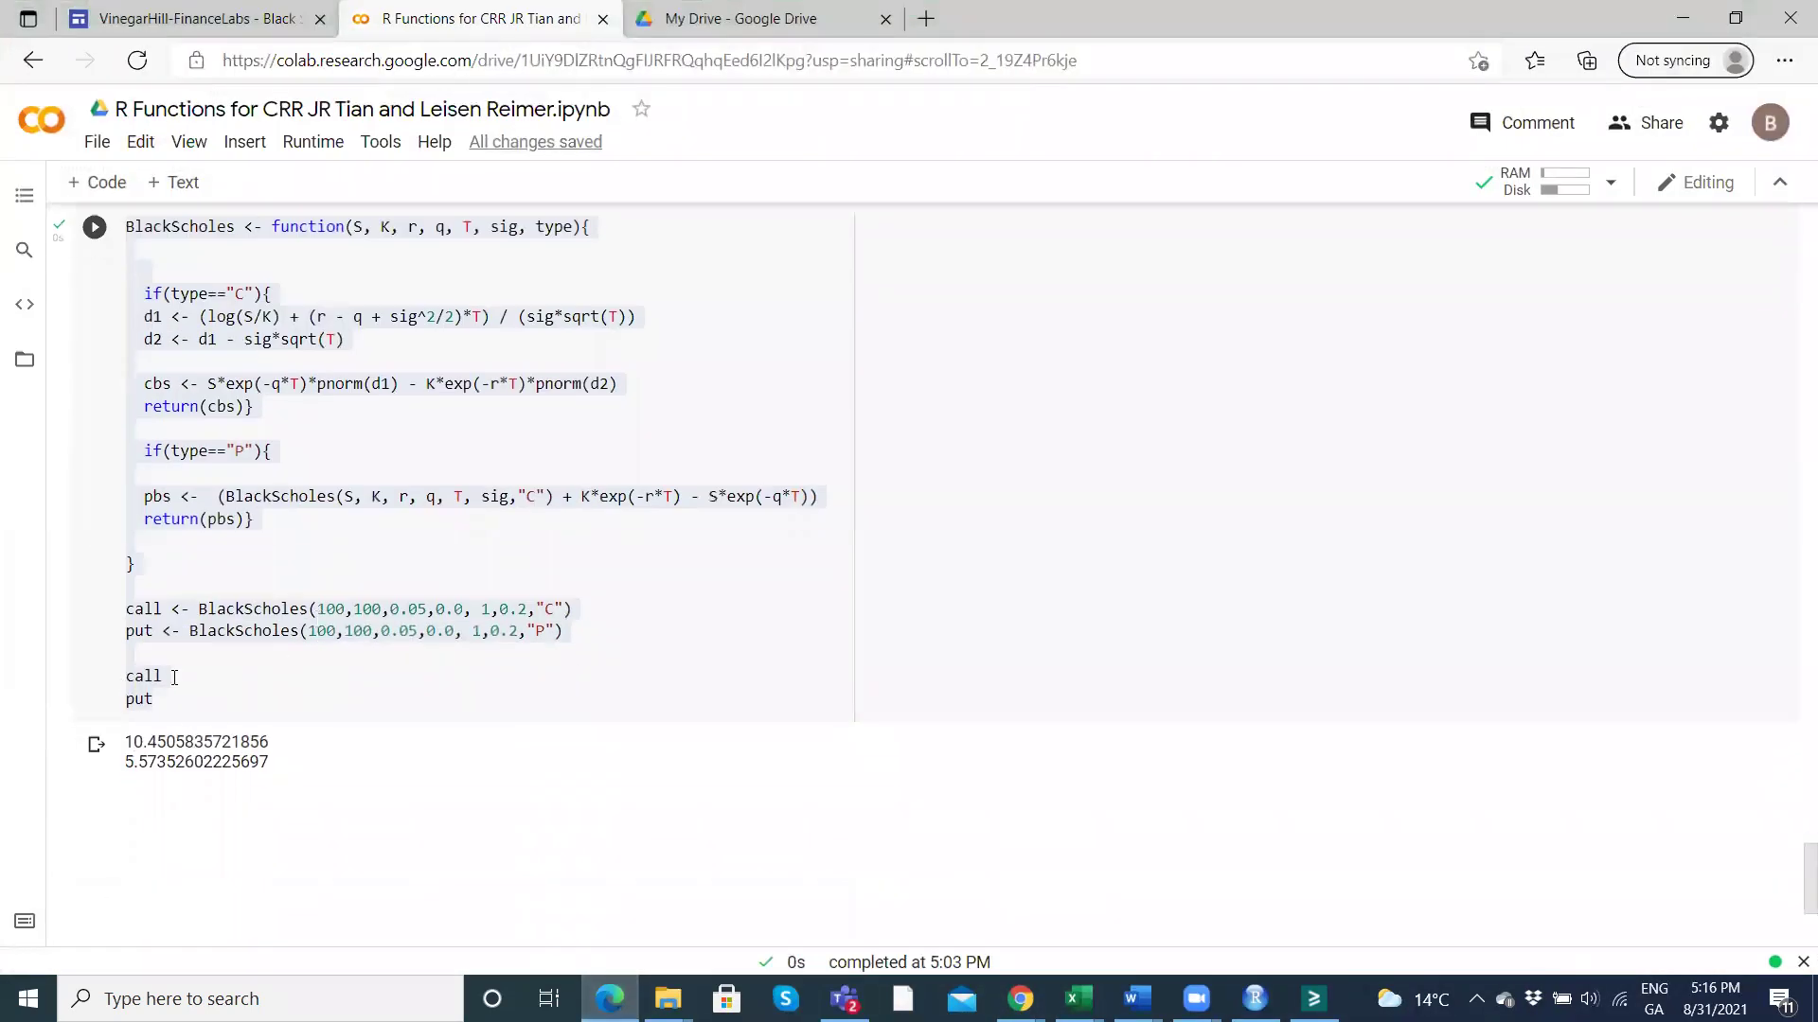
{"action": "scroll", "coordinate": [367, 383], "scroll_direction": "up", "scroll_amount": 1}
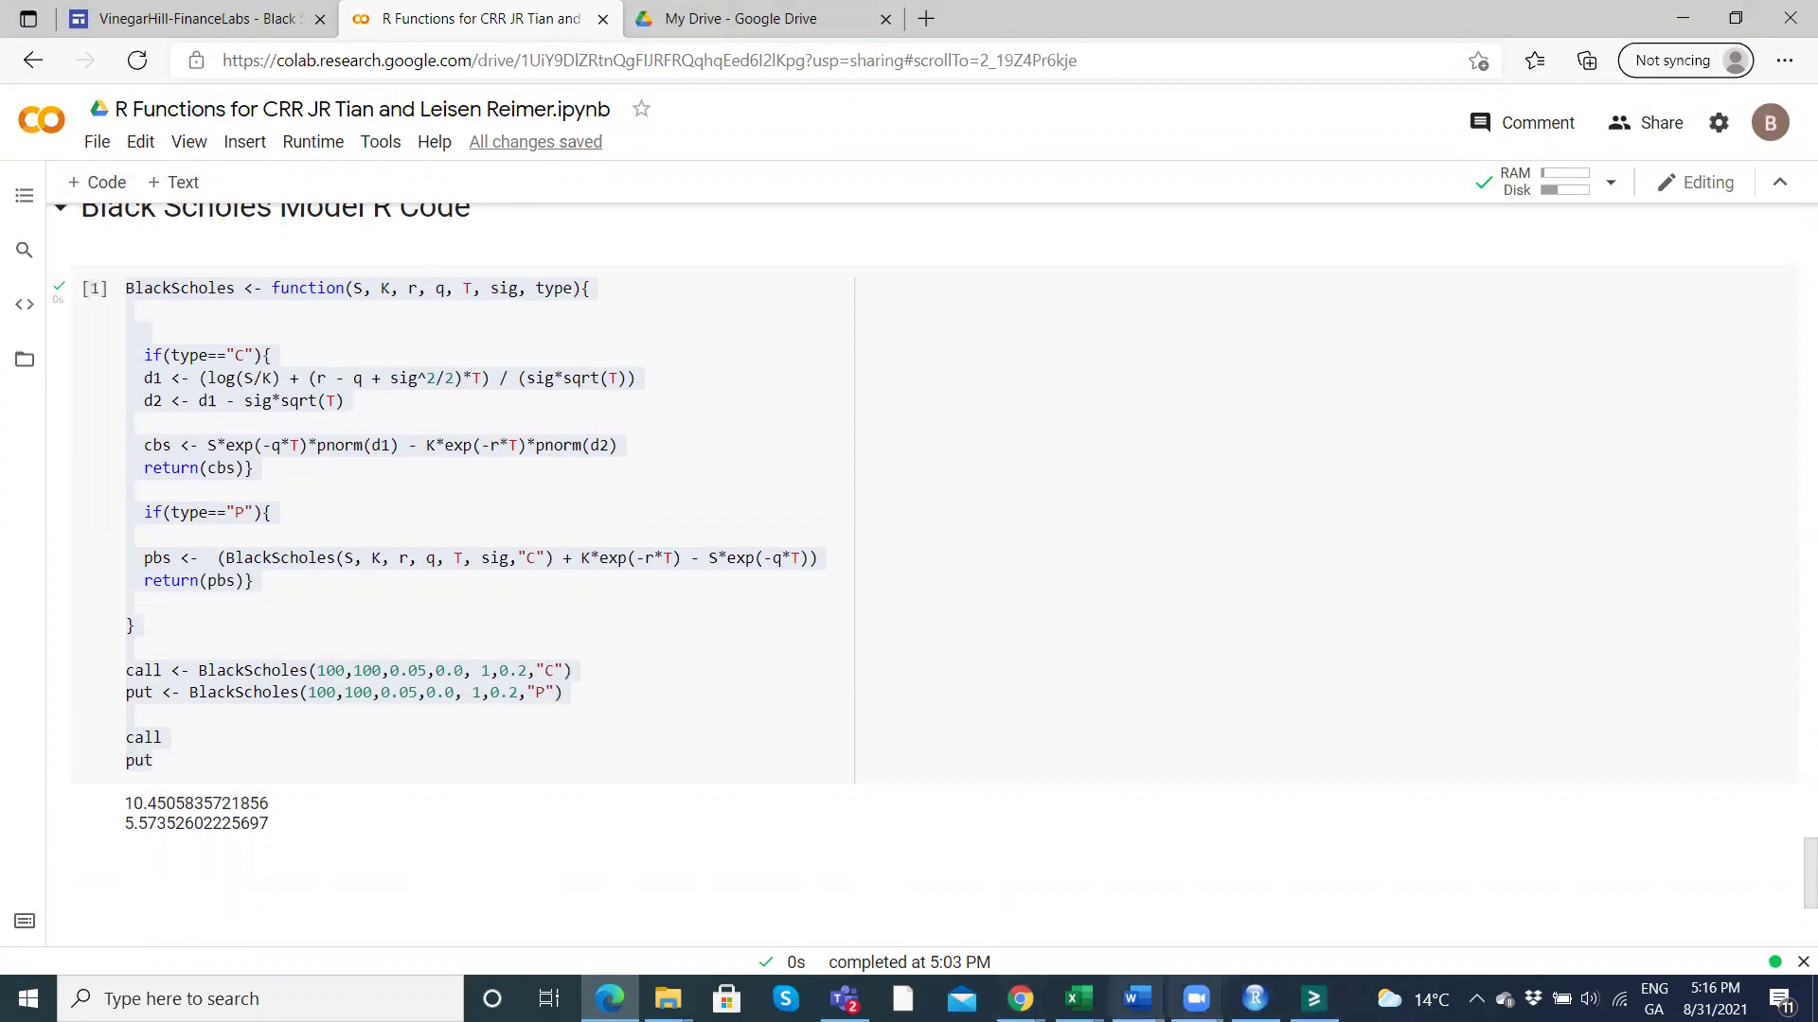
Return to the Book2 workbook in Excel and start an R.BlackScholes formula in D17 with its function arguments open.
{"action": "mouse_move", "coordinate": [1079, 998]}
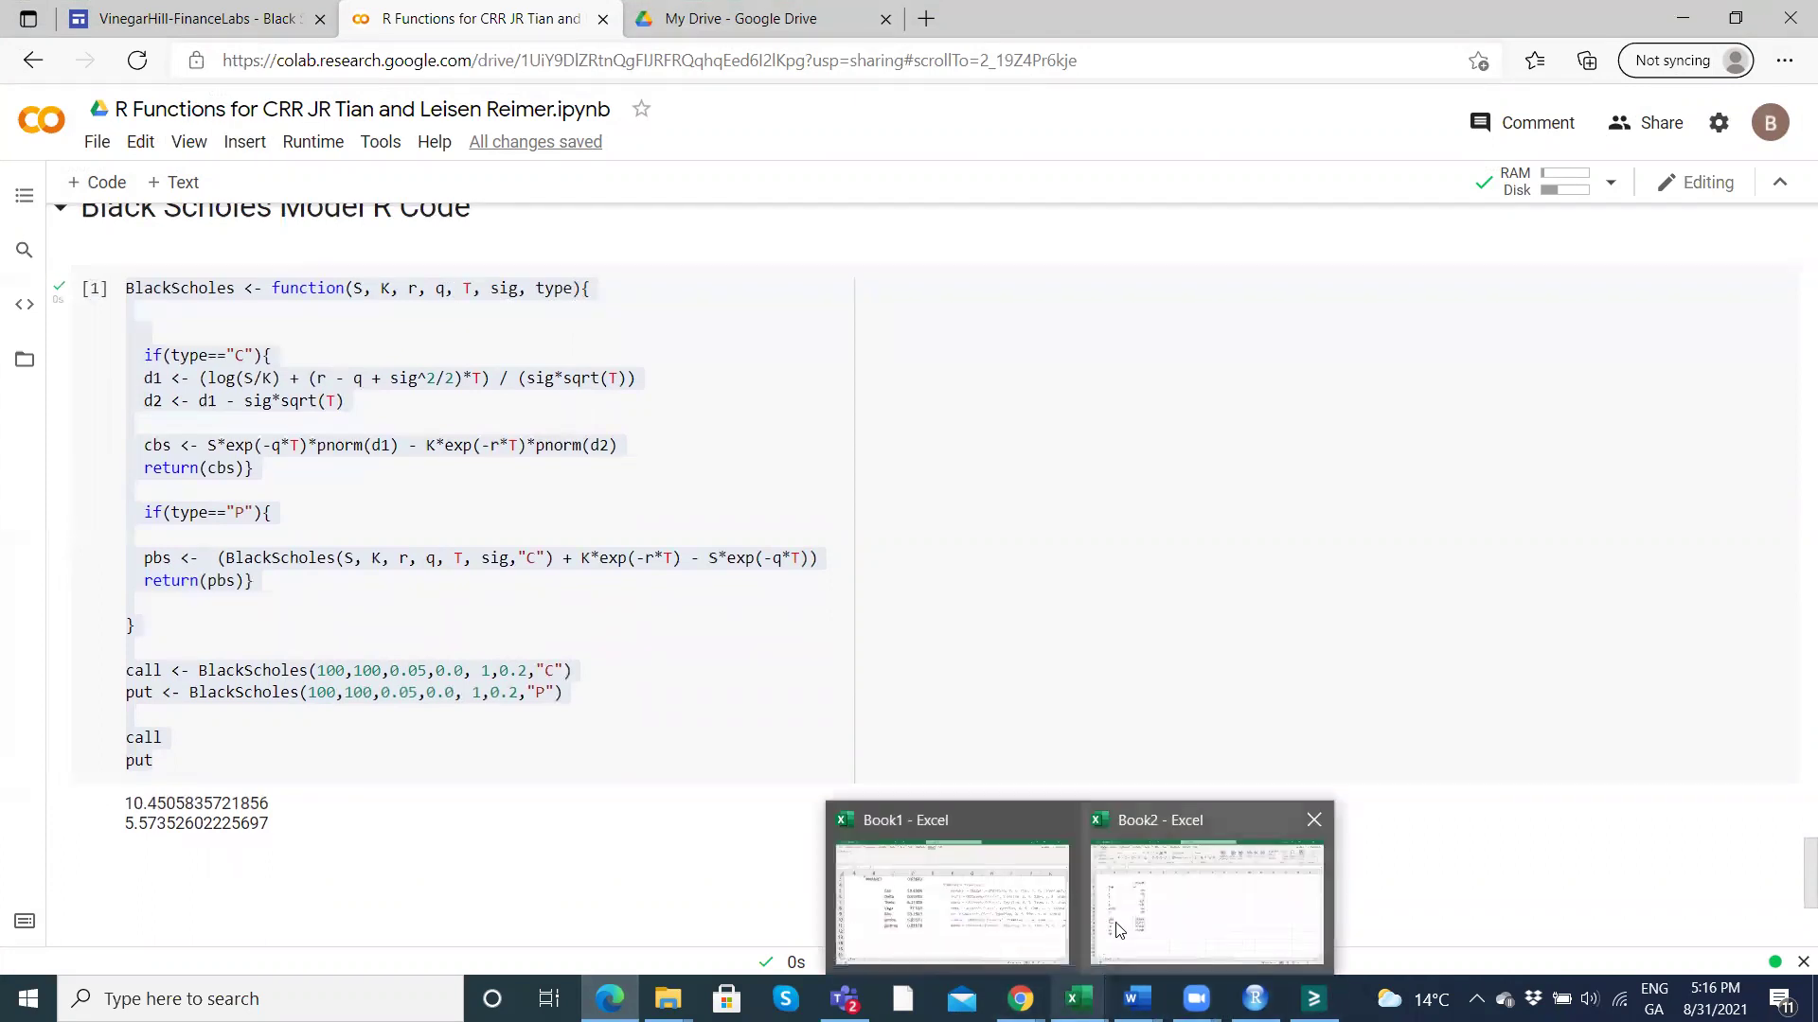
{"action": "left_click", "coordinate": [1207, 894]}
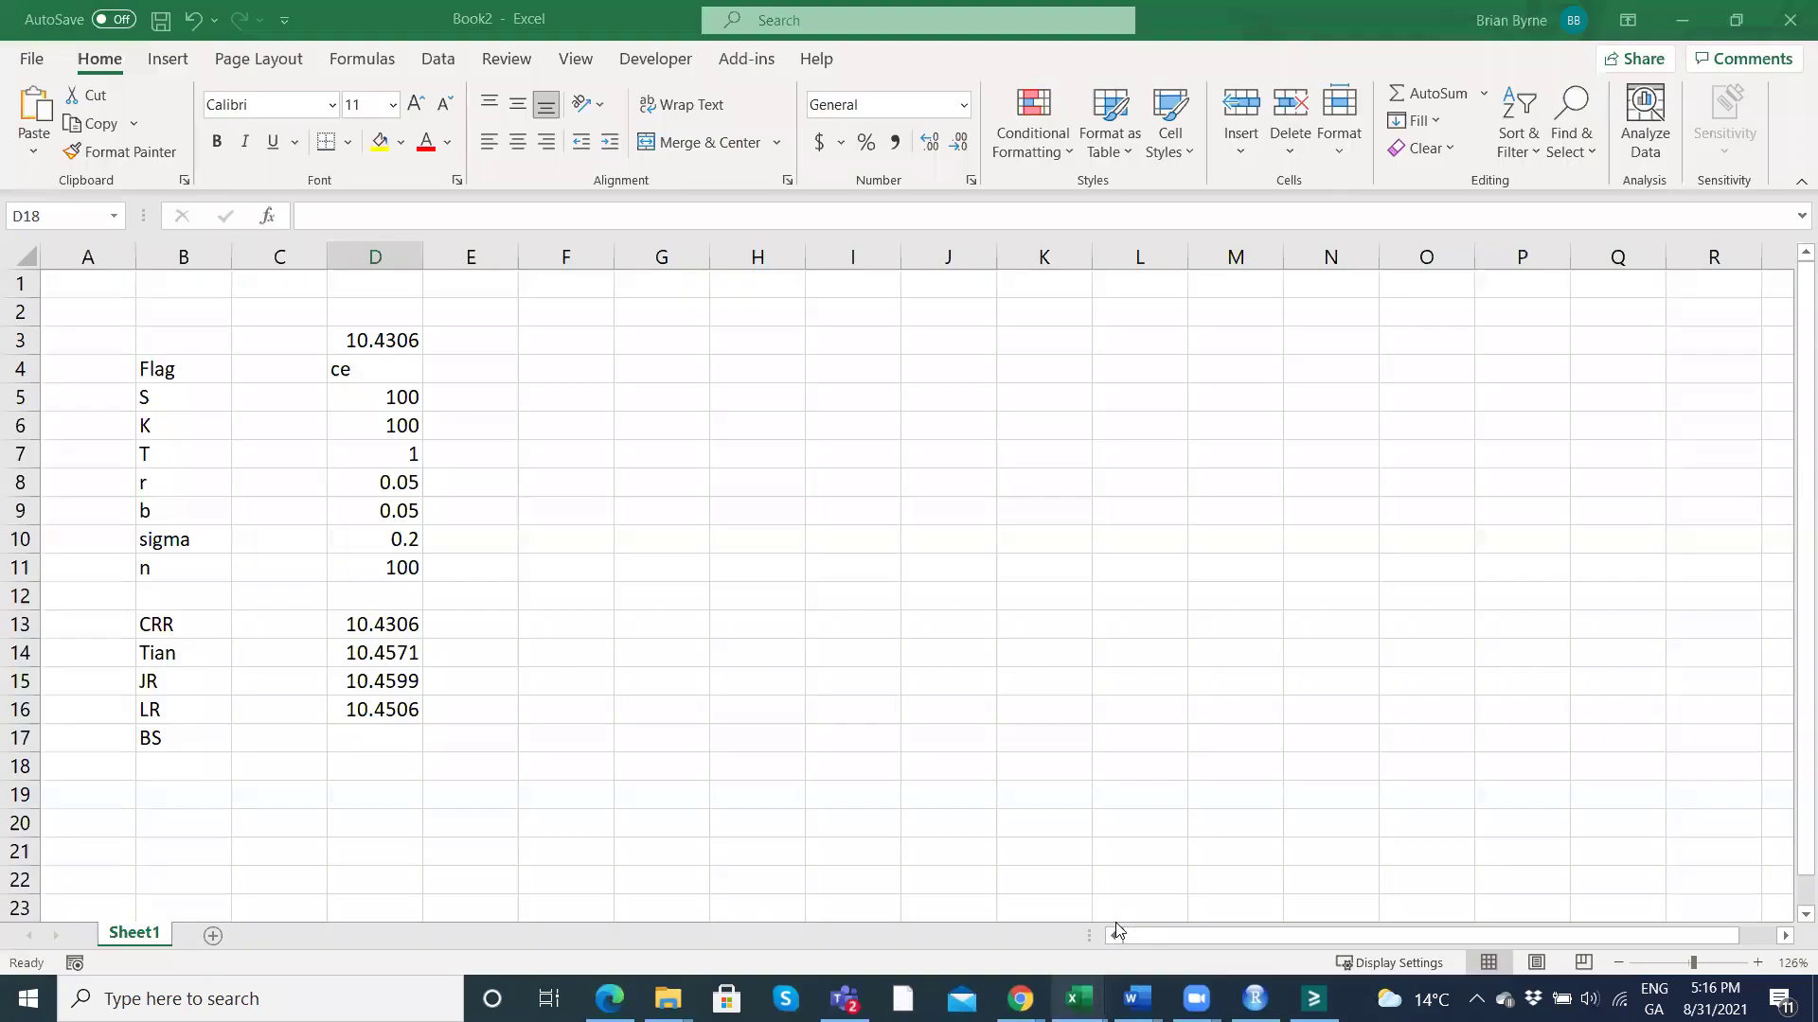
{"action": "left_click", "coordinate": [350, 740]}
{"action": "type", "text": "="}
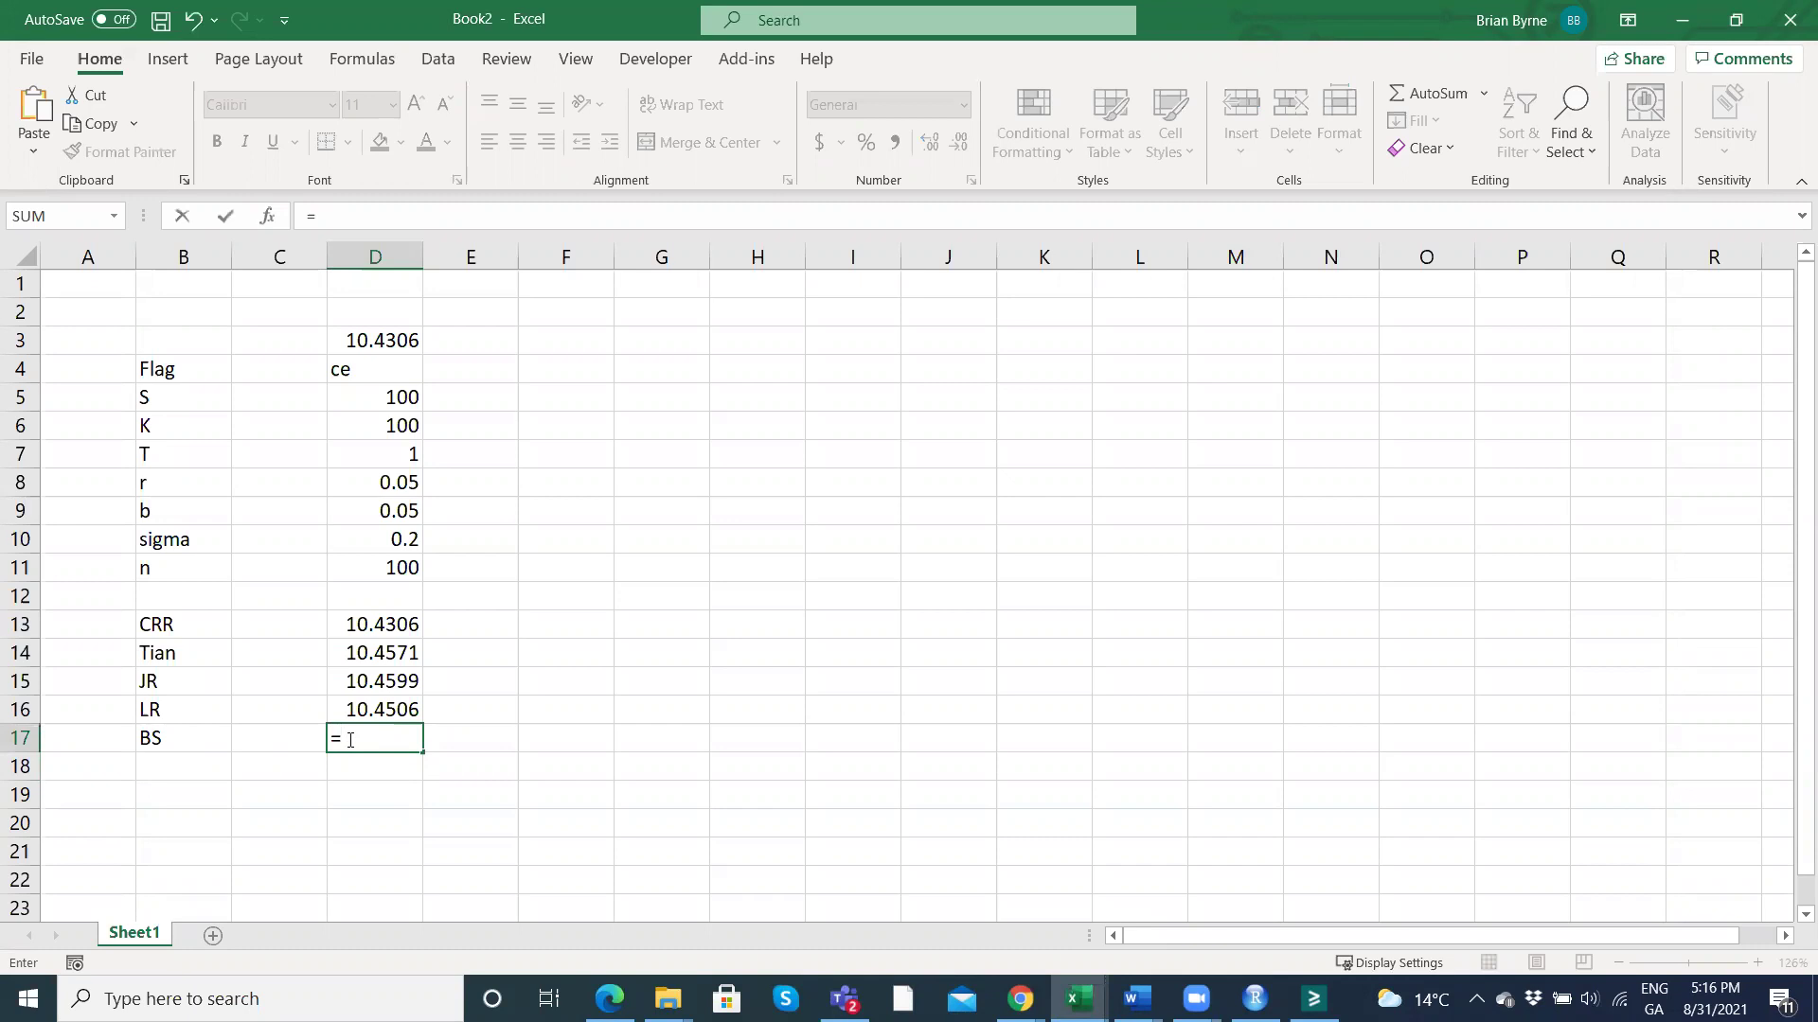
{"action": "type", "text": "r.b"}
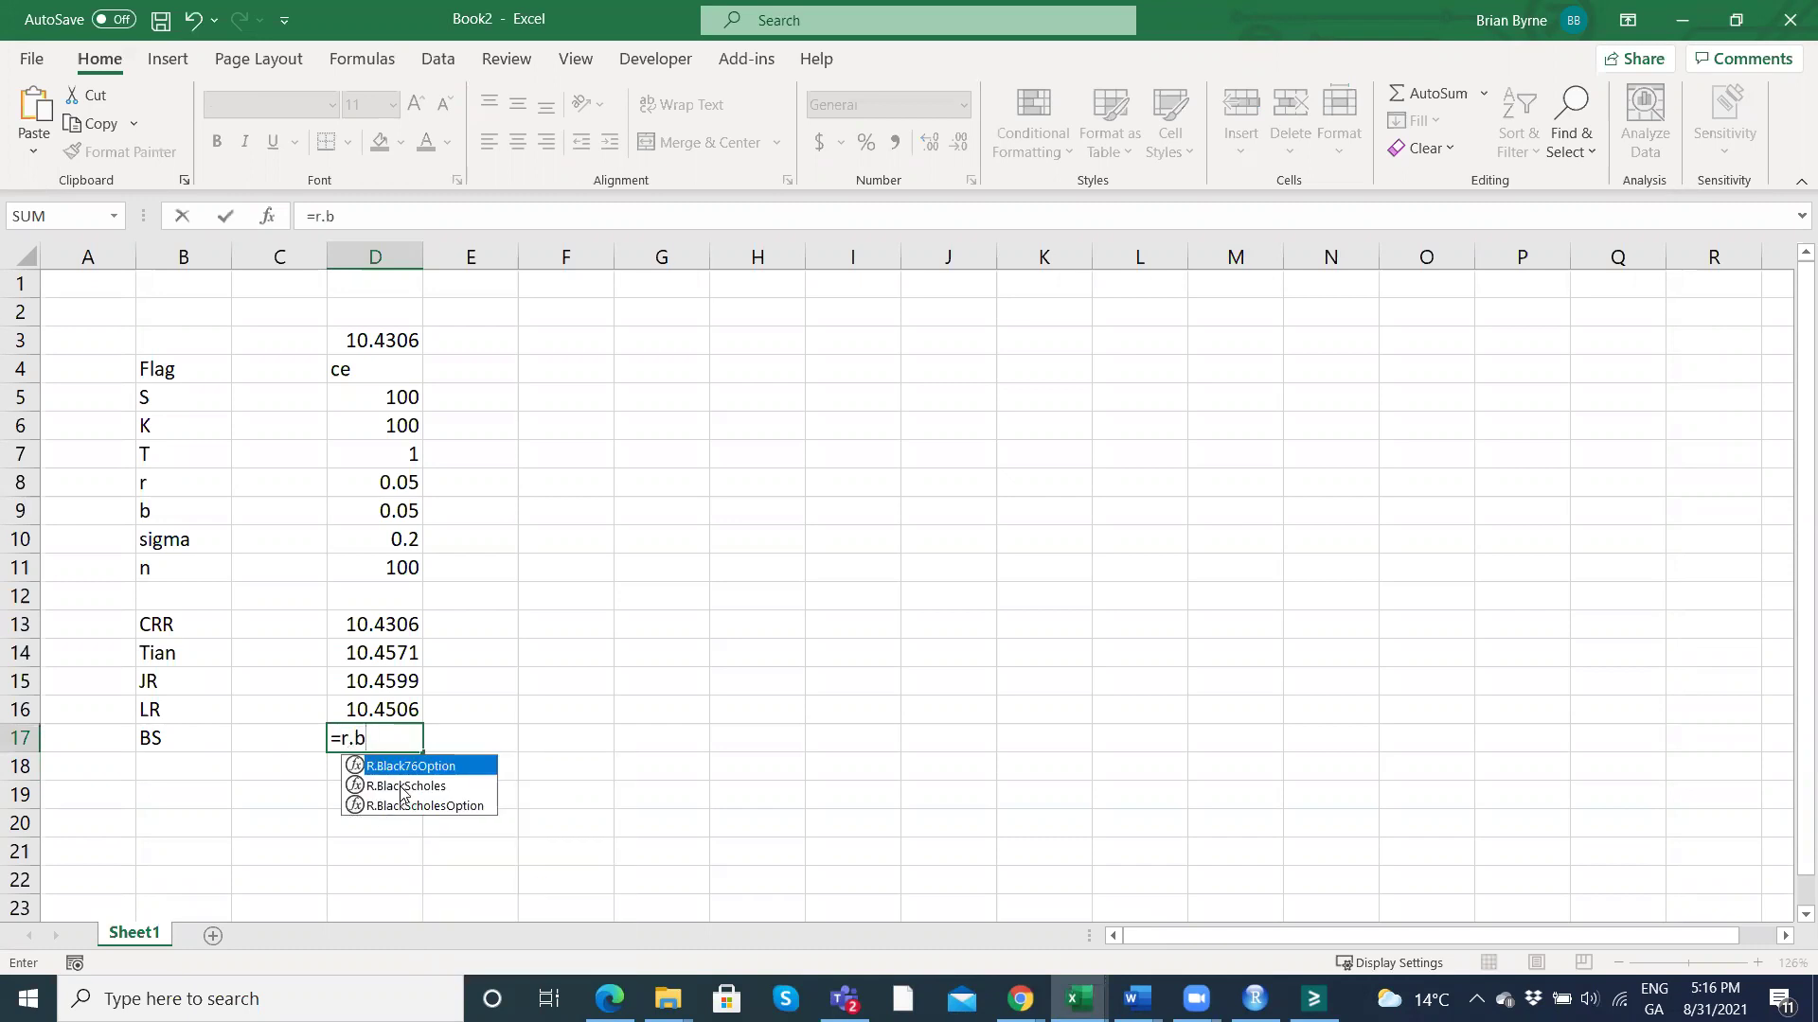
{"action": "double_click", "coordinate": [403, 787]}
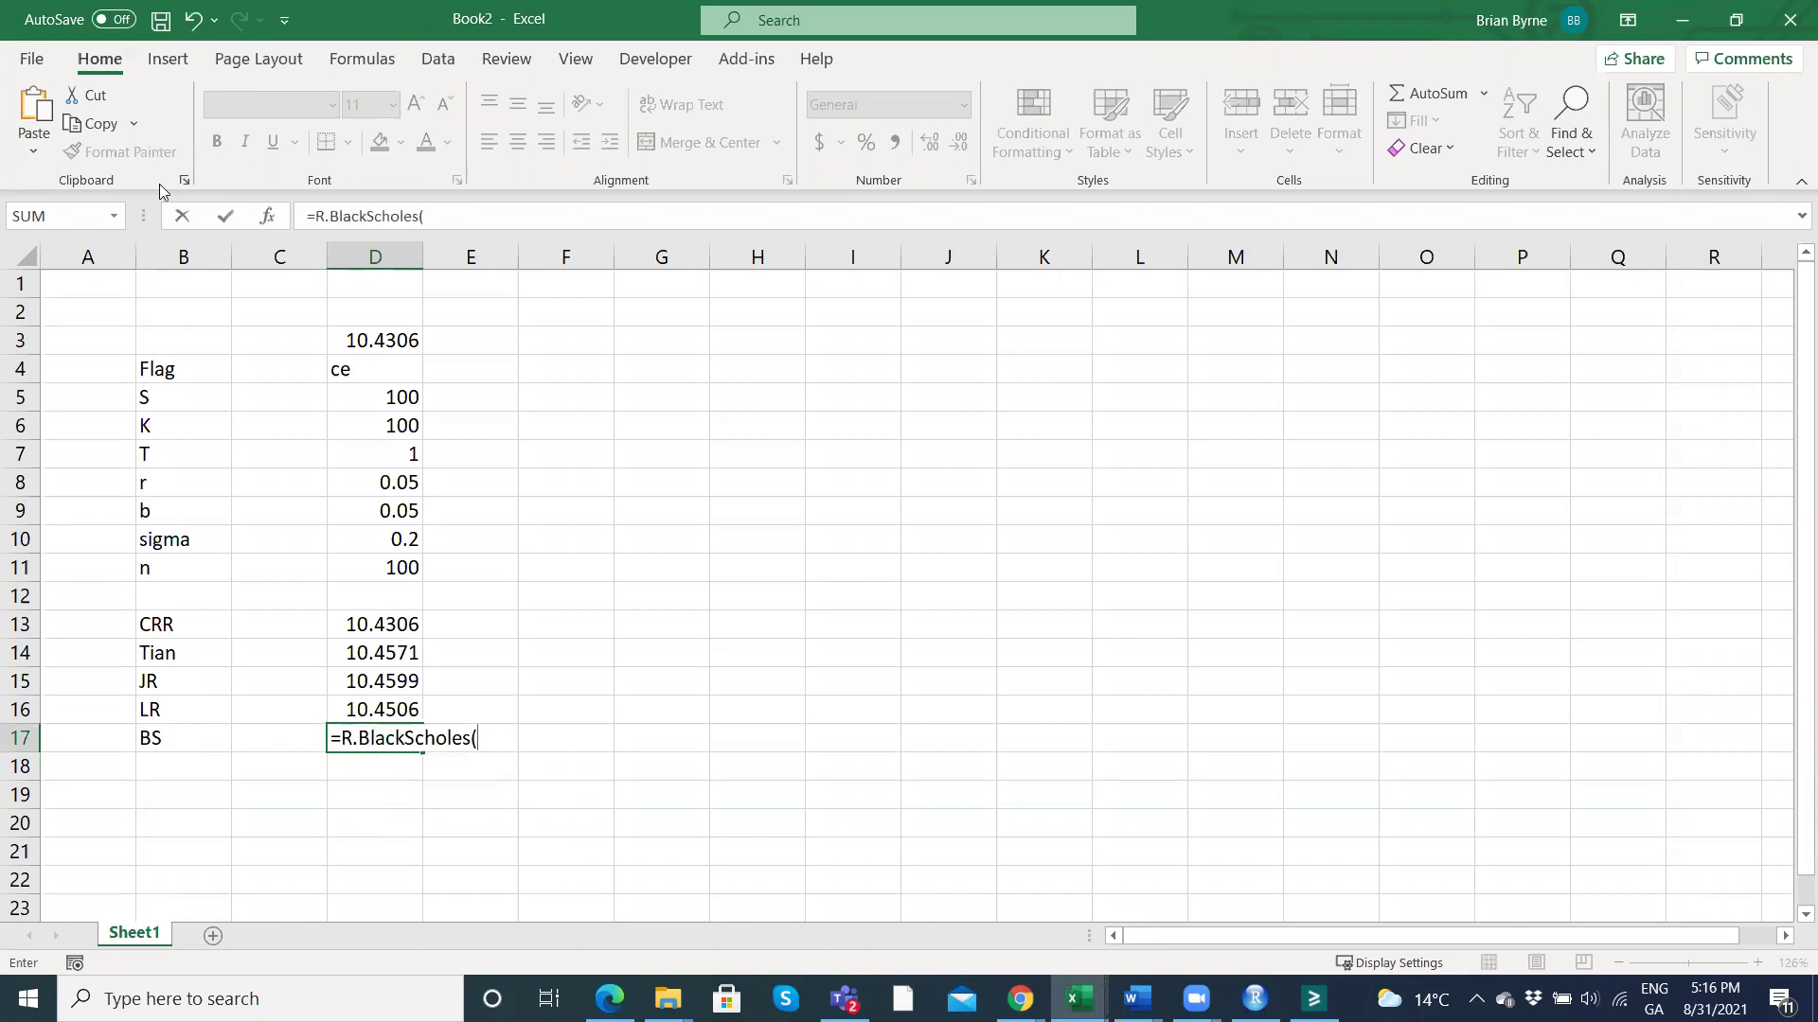
{"action": "left_click", "coordinate": [267, 220]}
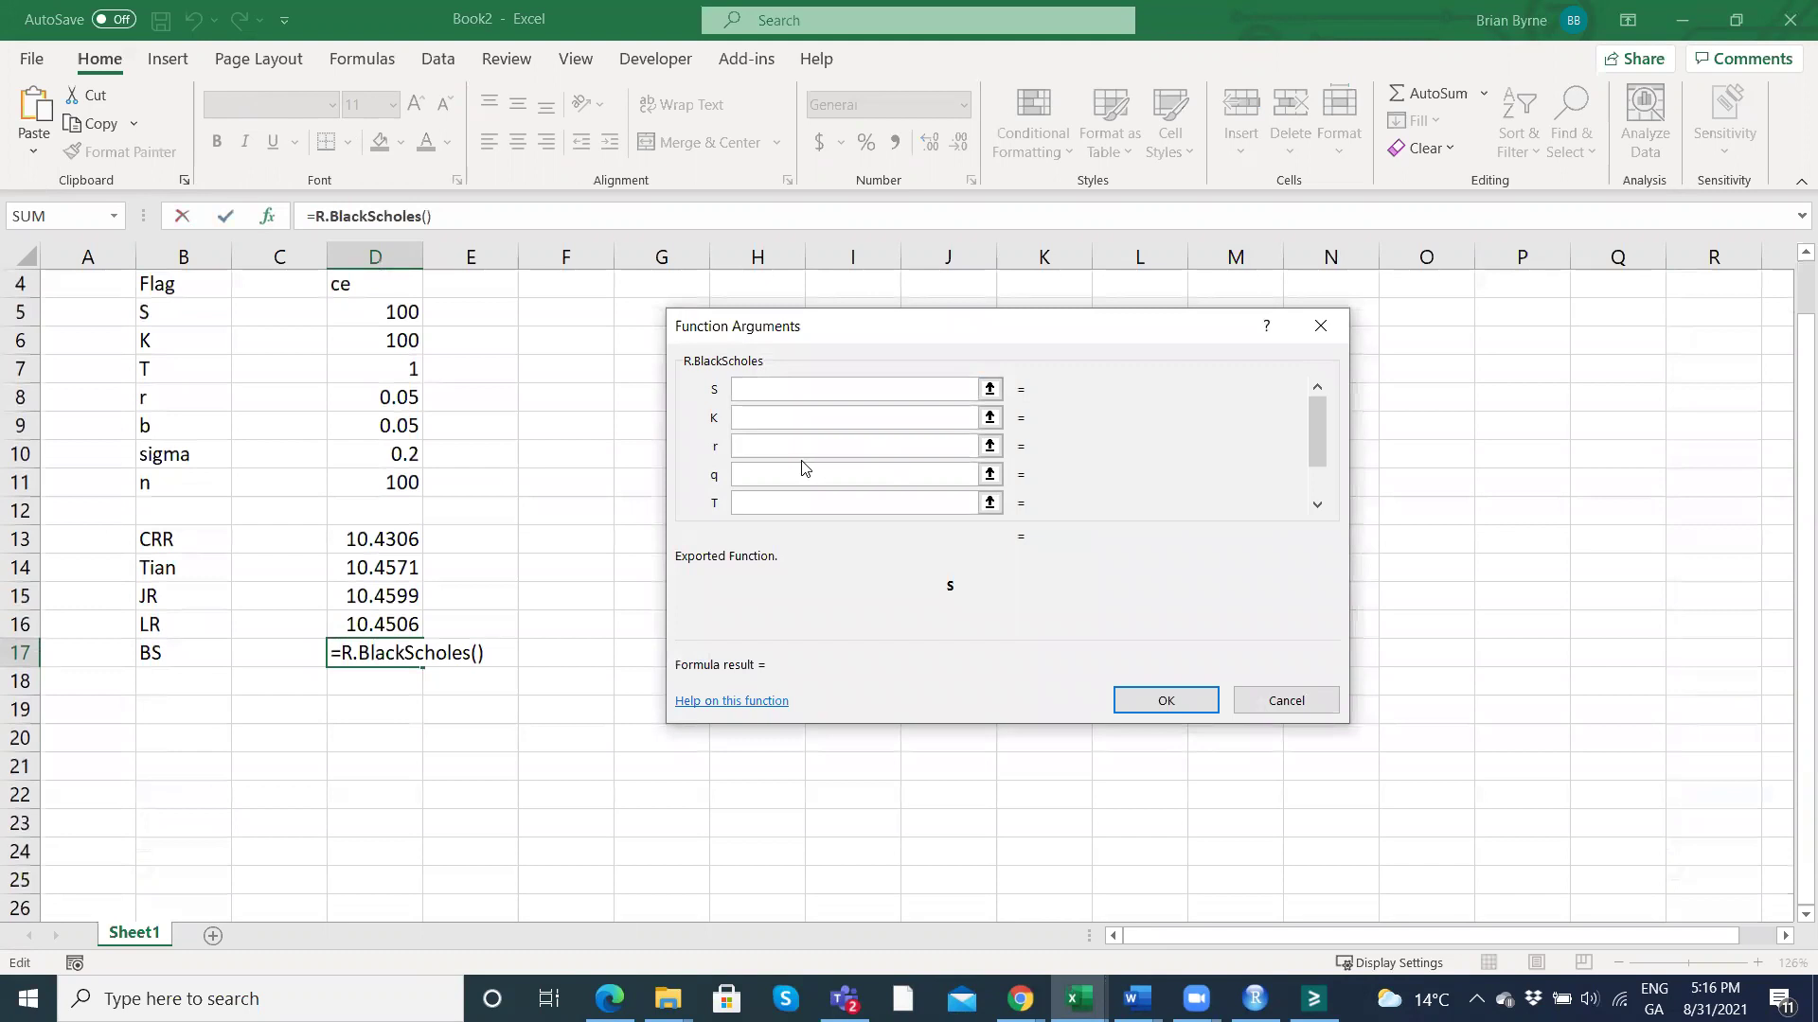
Set the Black-Scholes arguments S to D5, K to D6, r to D8, q to 0 and T to D7, and accept the formula.
{"action": "left_click", "coordinate": [746, 396]}
{"action": "left_click", "coordinate": [405, 397]}
{"action": "left_click", "coordinate": [771, 423]}
{"action": "left_click", "coordinate": [397, 423]}
{"action": "left_click", "coordinate": [748, 444]}
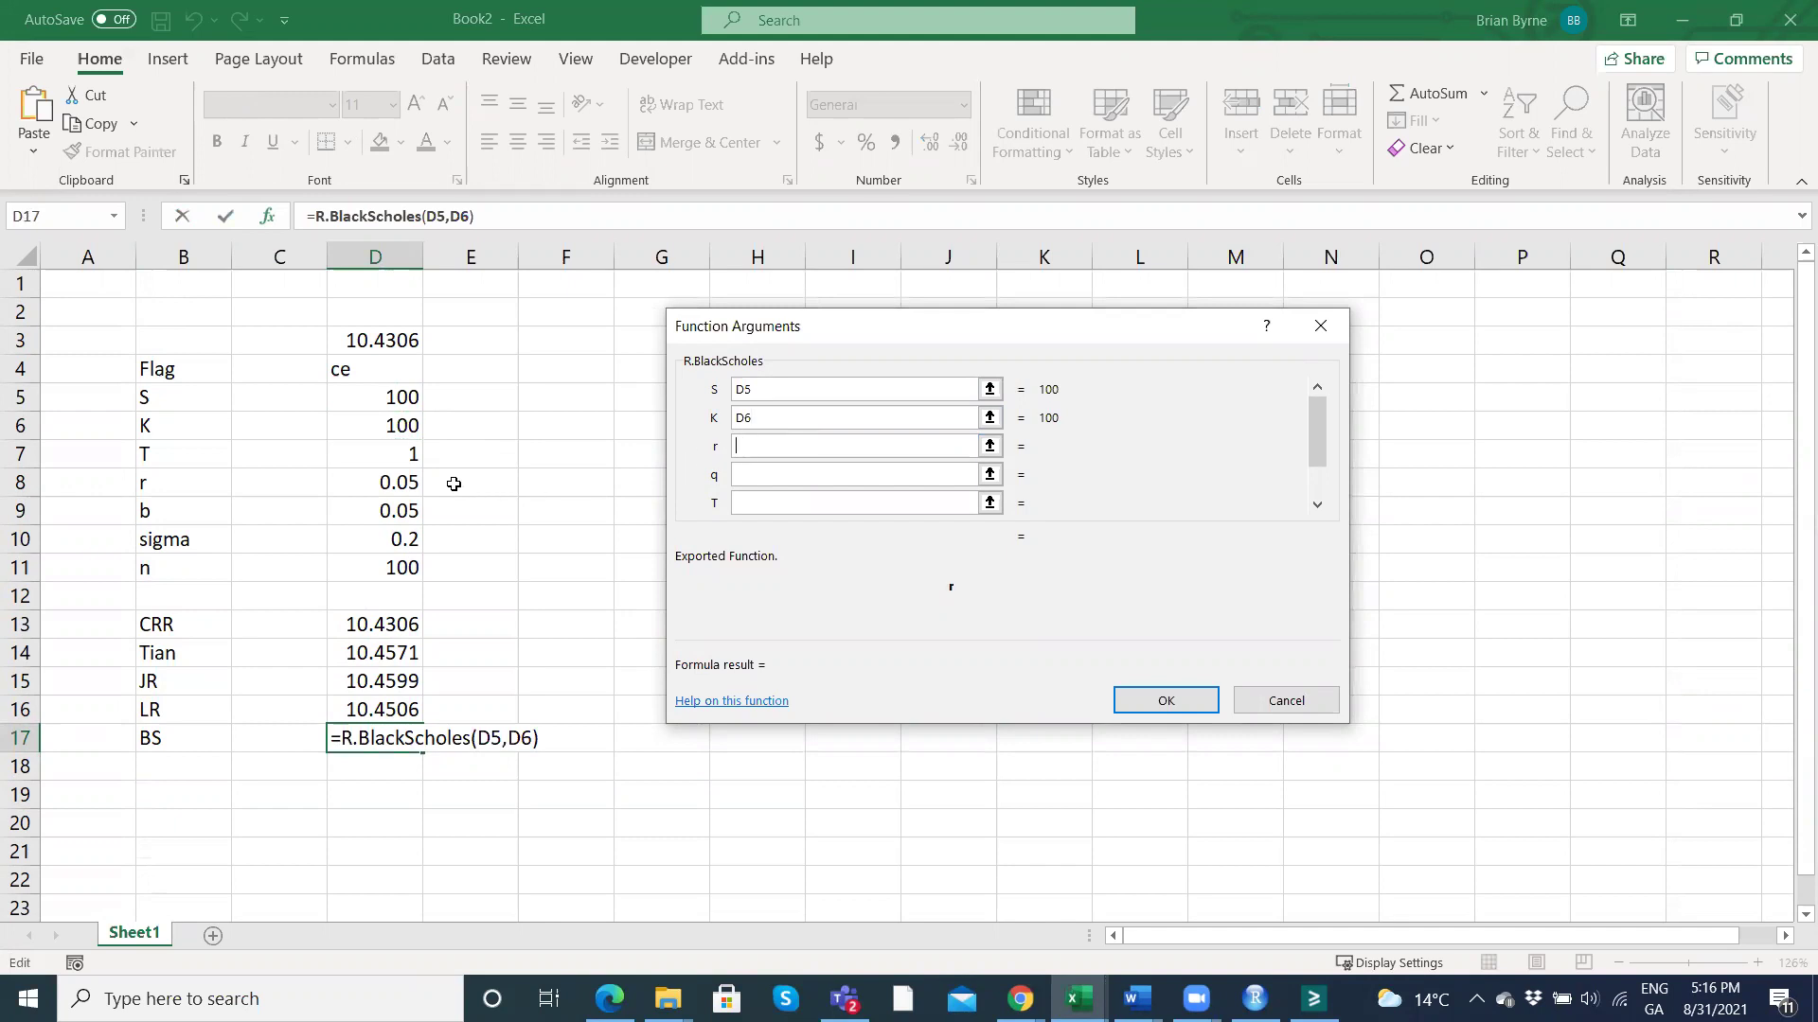
{"action": "left_click", "coordinate": [390, 481]}
{"action": "left_click", "coordinate": [745, 478]}
{"action": "type", "text": "0"}
{"action": "left_click", "coordinate": [748, 503]}
{"action": "left_click", "coordinate": [396, 455]}
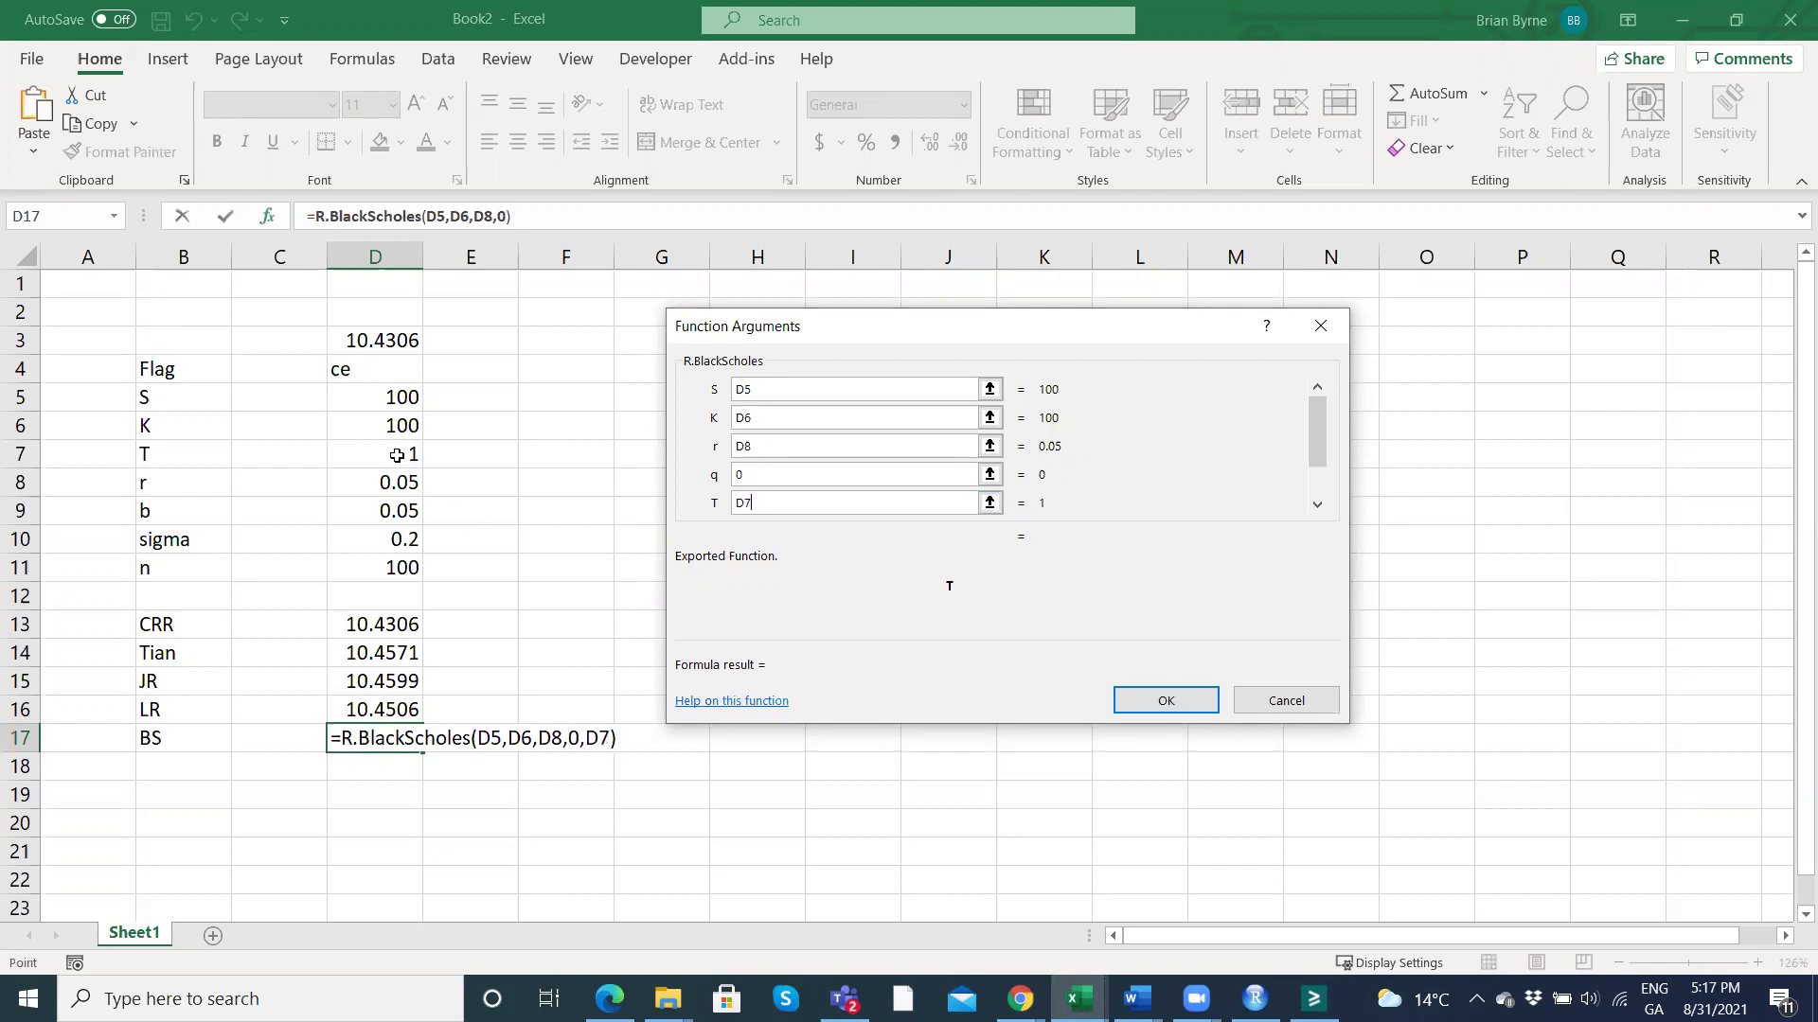
{"action": "key", "text": "Return"}
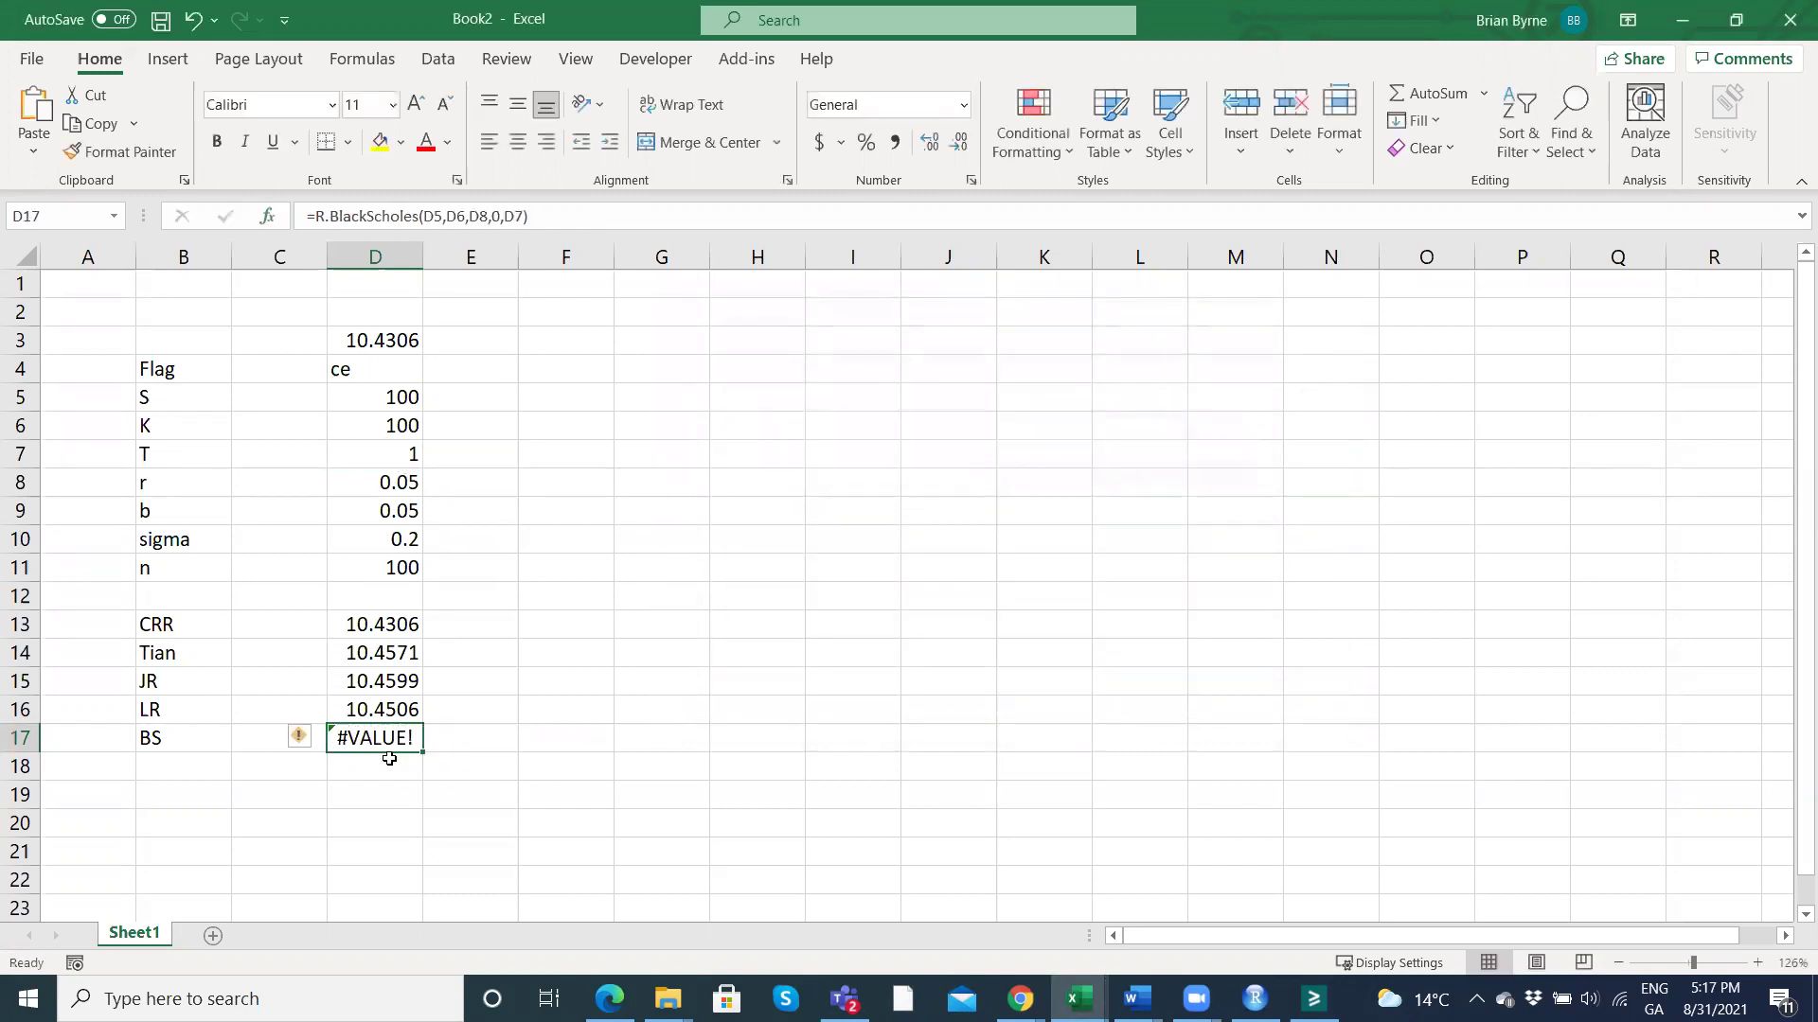
Complete the R.BlackScholes formula in D17 by setting the sig argument to D10 and type to c.
{"action": "double_click", "coordinate": [389, 738]}
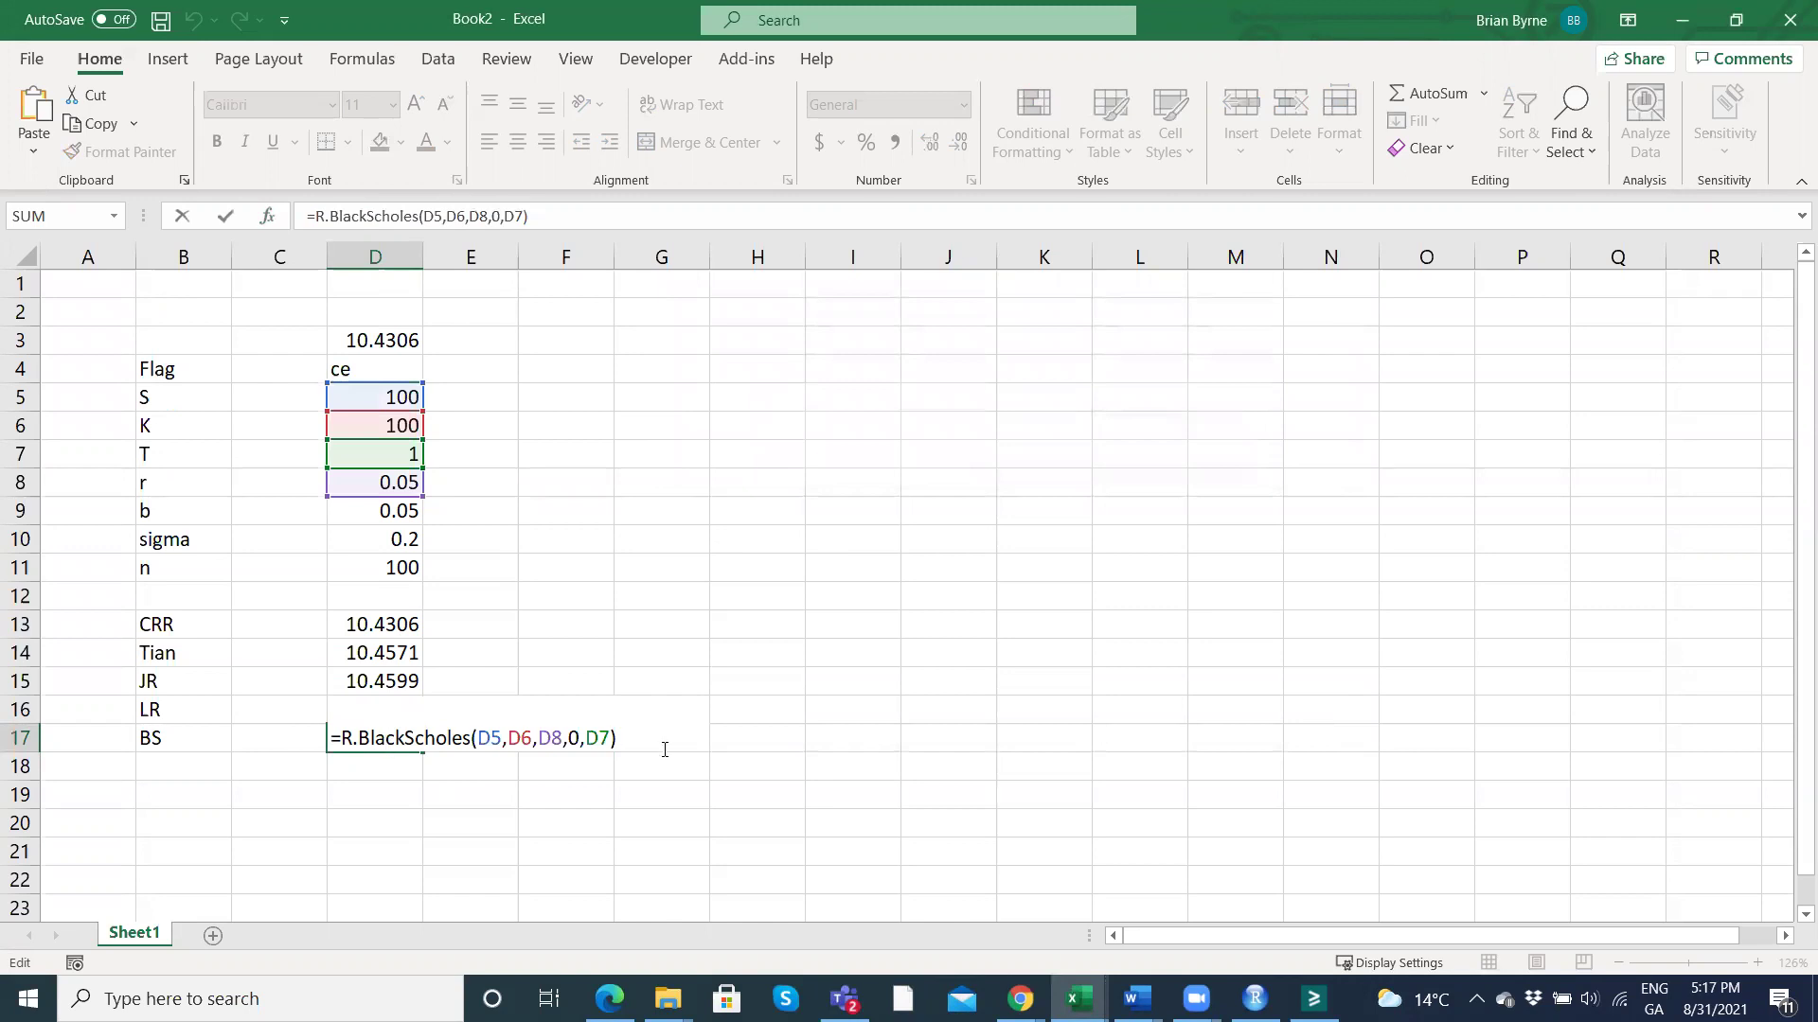
{"action": "key", "text": "Return"}
{"action": "left_click", "coordinate": [376, 739]}
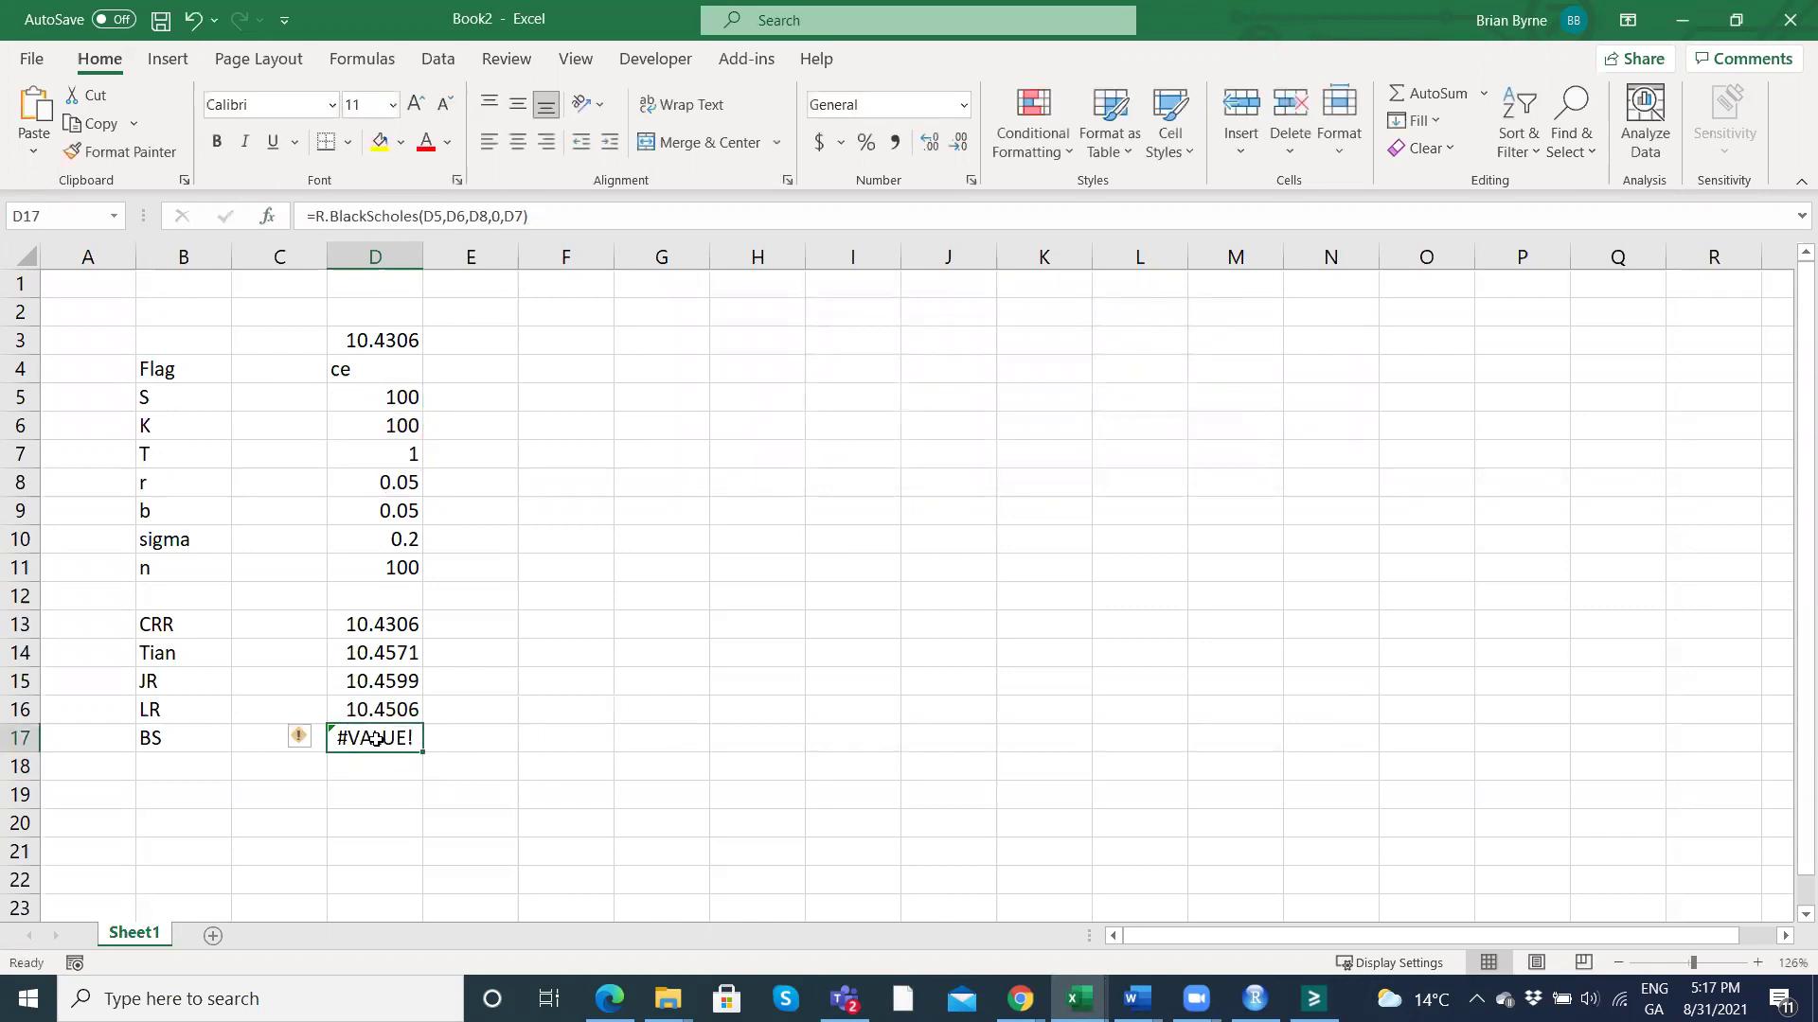
{"action": "left_click", "coordinate": [270, 217]}
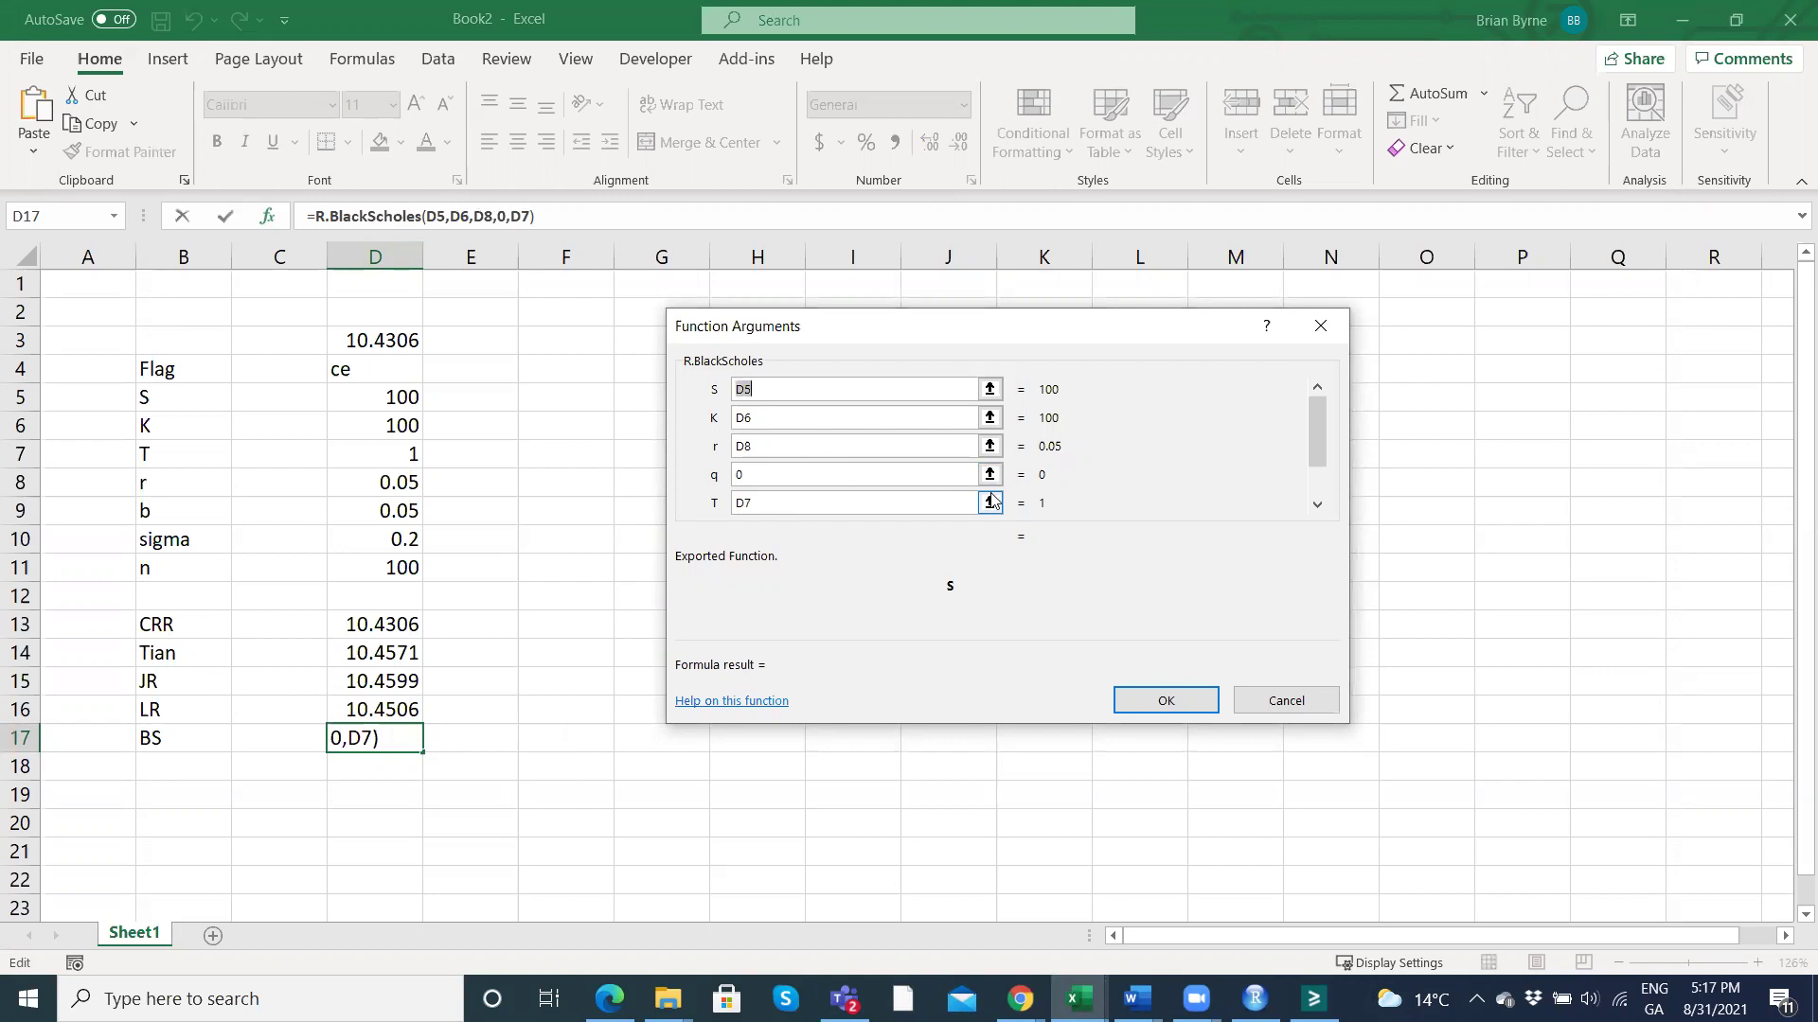
{"action": "scroll", "coordinate": [1213, 496], "scroll_direction": "down", "scroll_amount": 1}
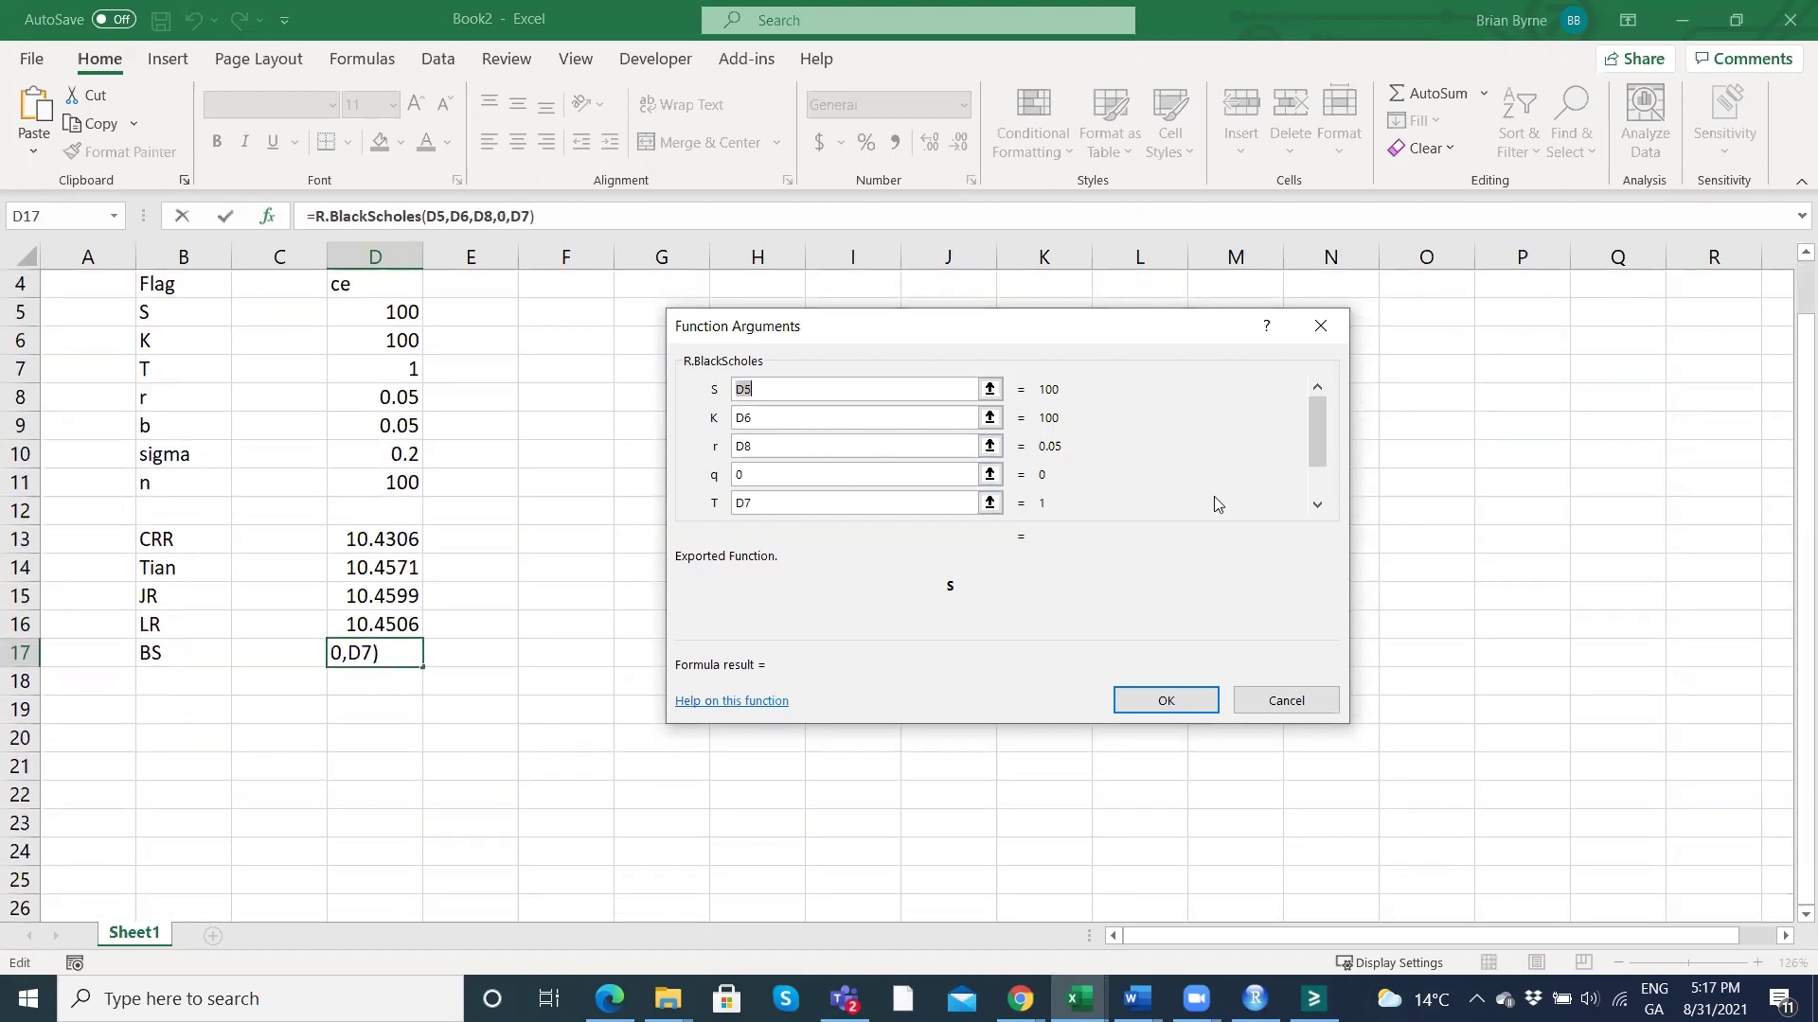
{"action": "left_click", "coordinate": [1317, 508]}
{"action": "left_click", "coordinate": [795, 509]}
{"action": "left_click", "coordinate": [402, 457]}
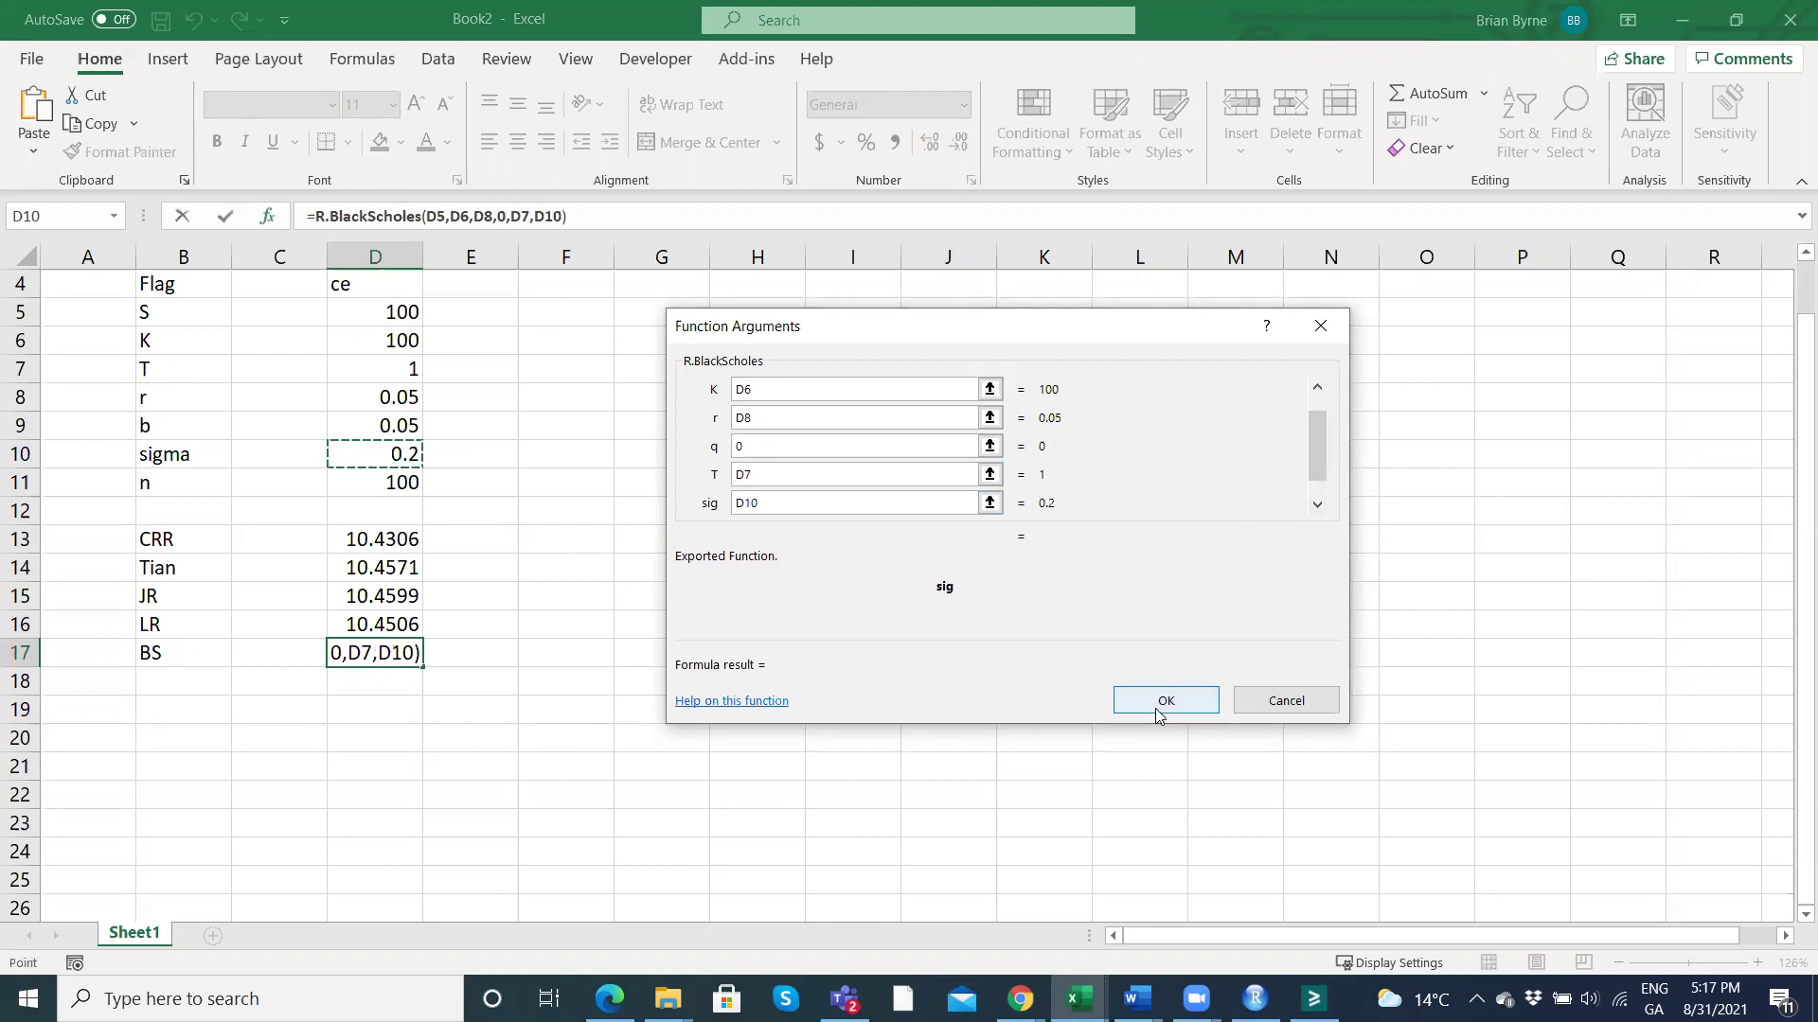
{"action": "left_click", "coordinate": [1317, 505]}
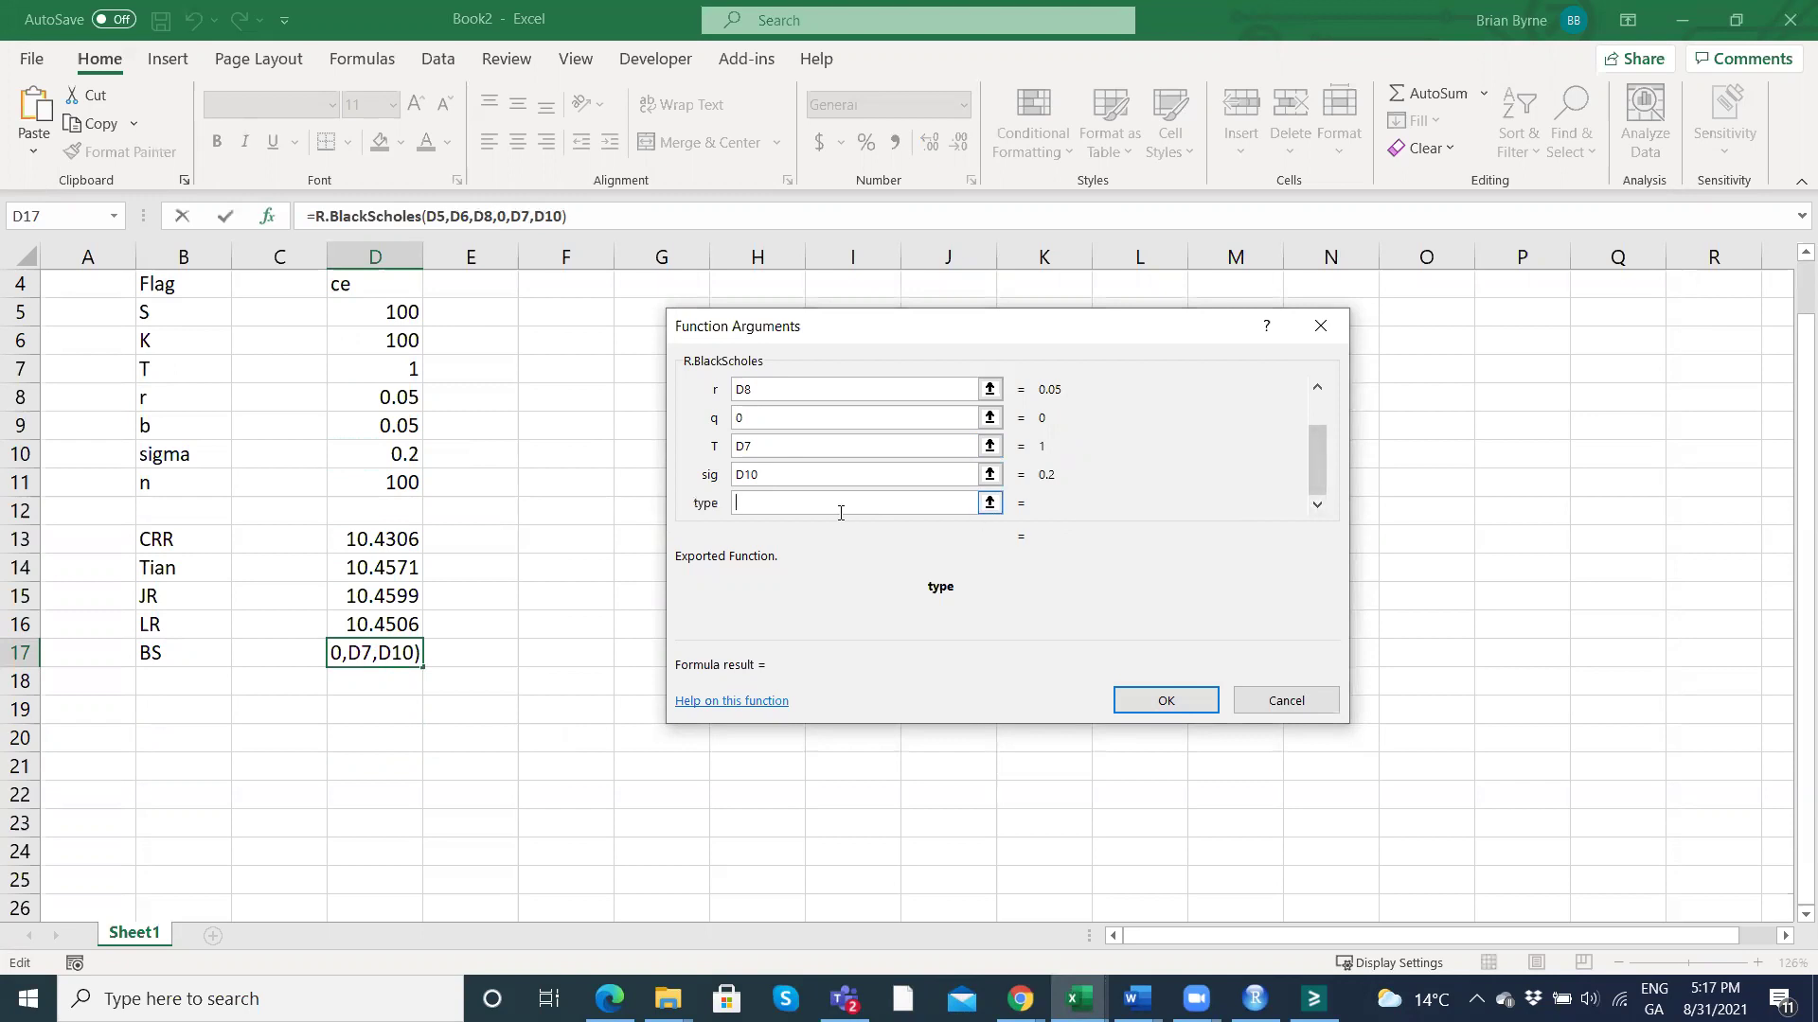
{"action": "type", "text": "c"}
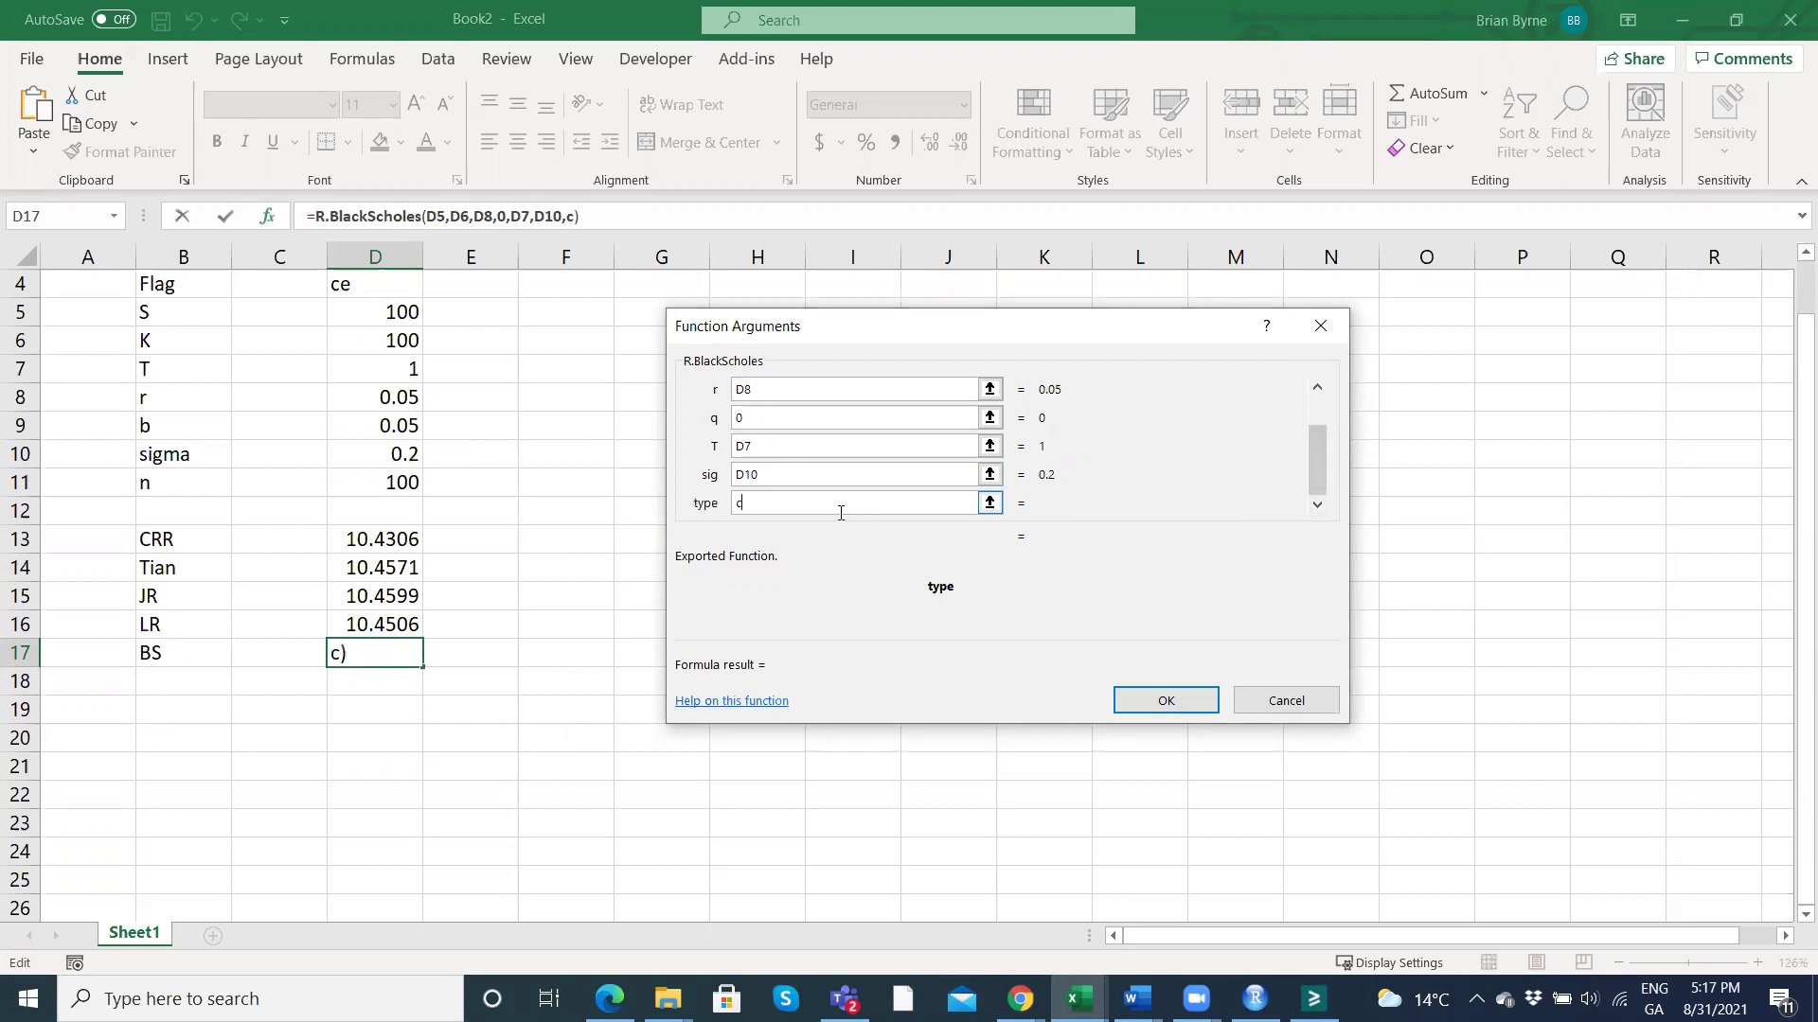
{"action": "left_click", "coordinate": [1166, 702]}
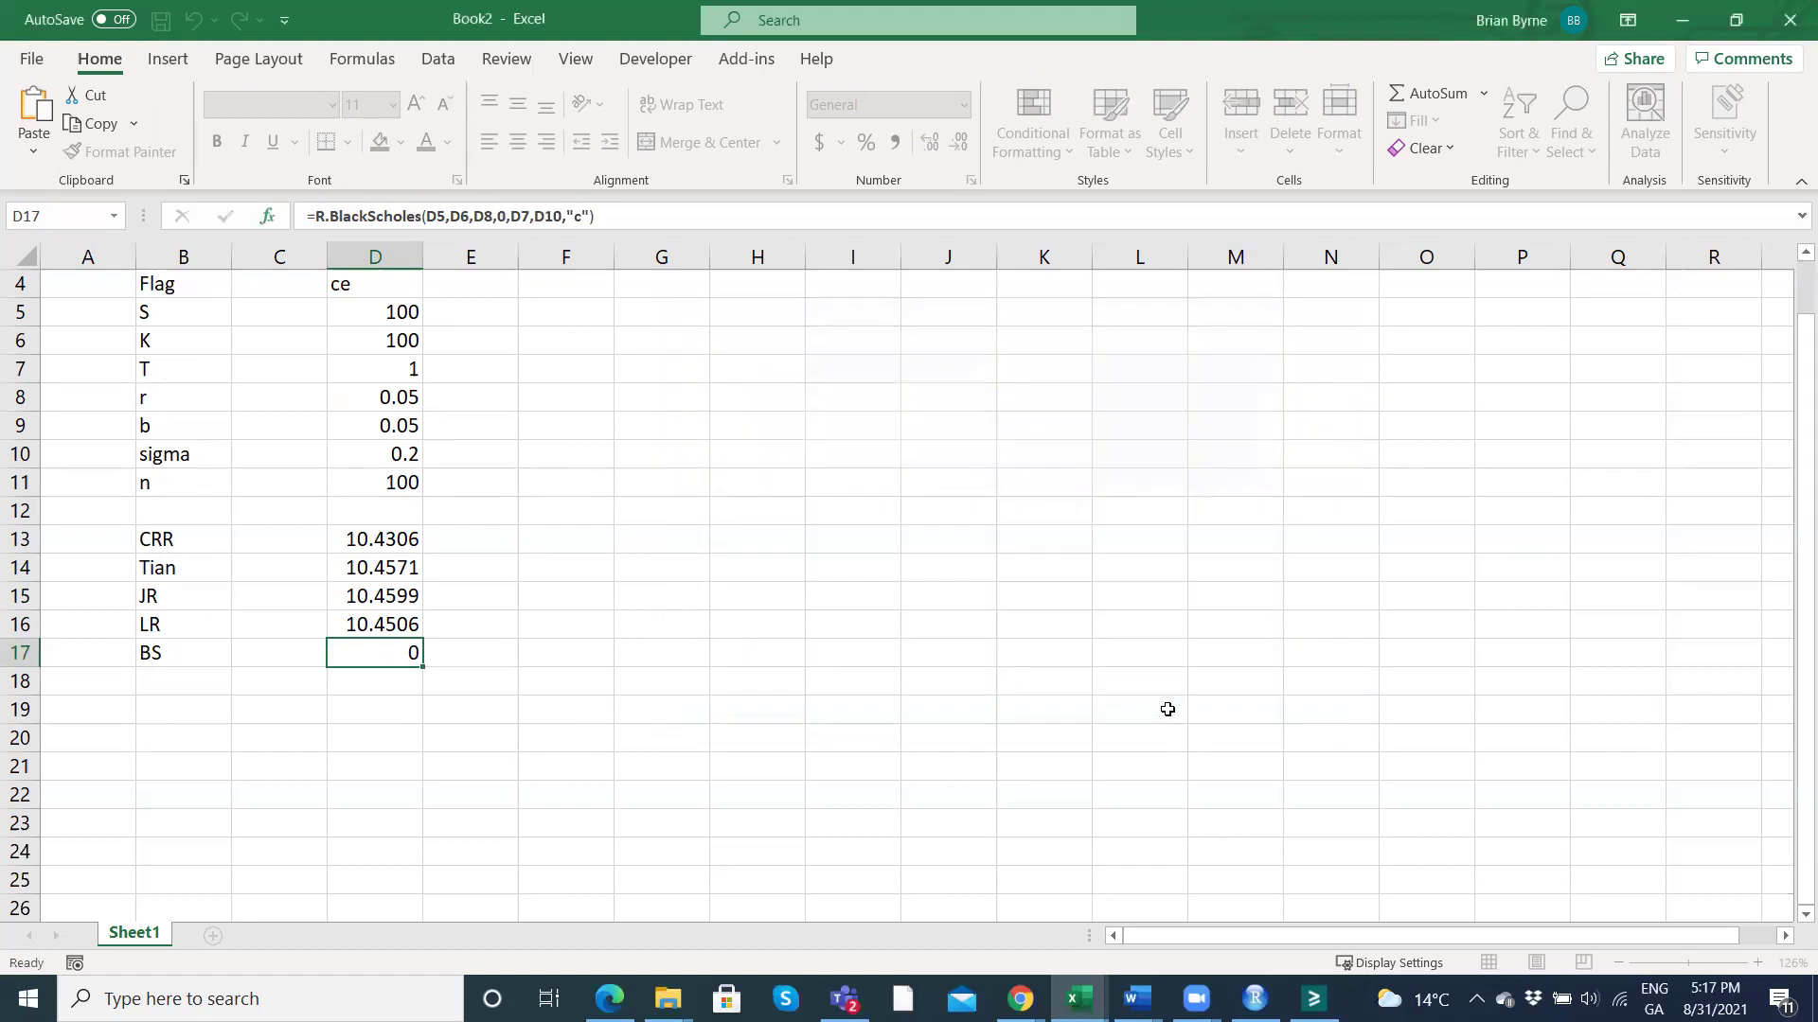
Review the formula in D17, then switch to RStudio and examine the type codes in the BlackScholes function.
{"action": "double_click", "coordinate": [384, 653]}
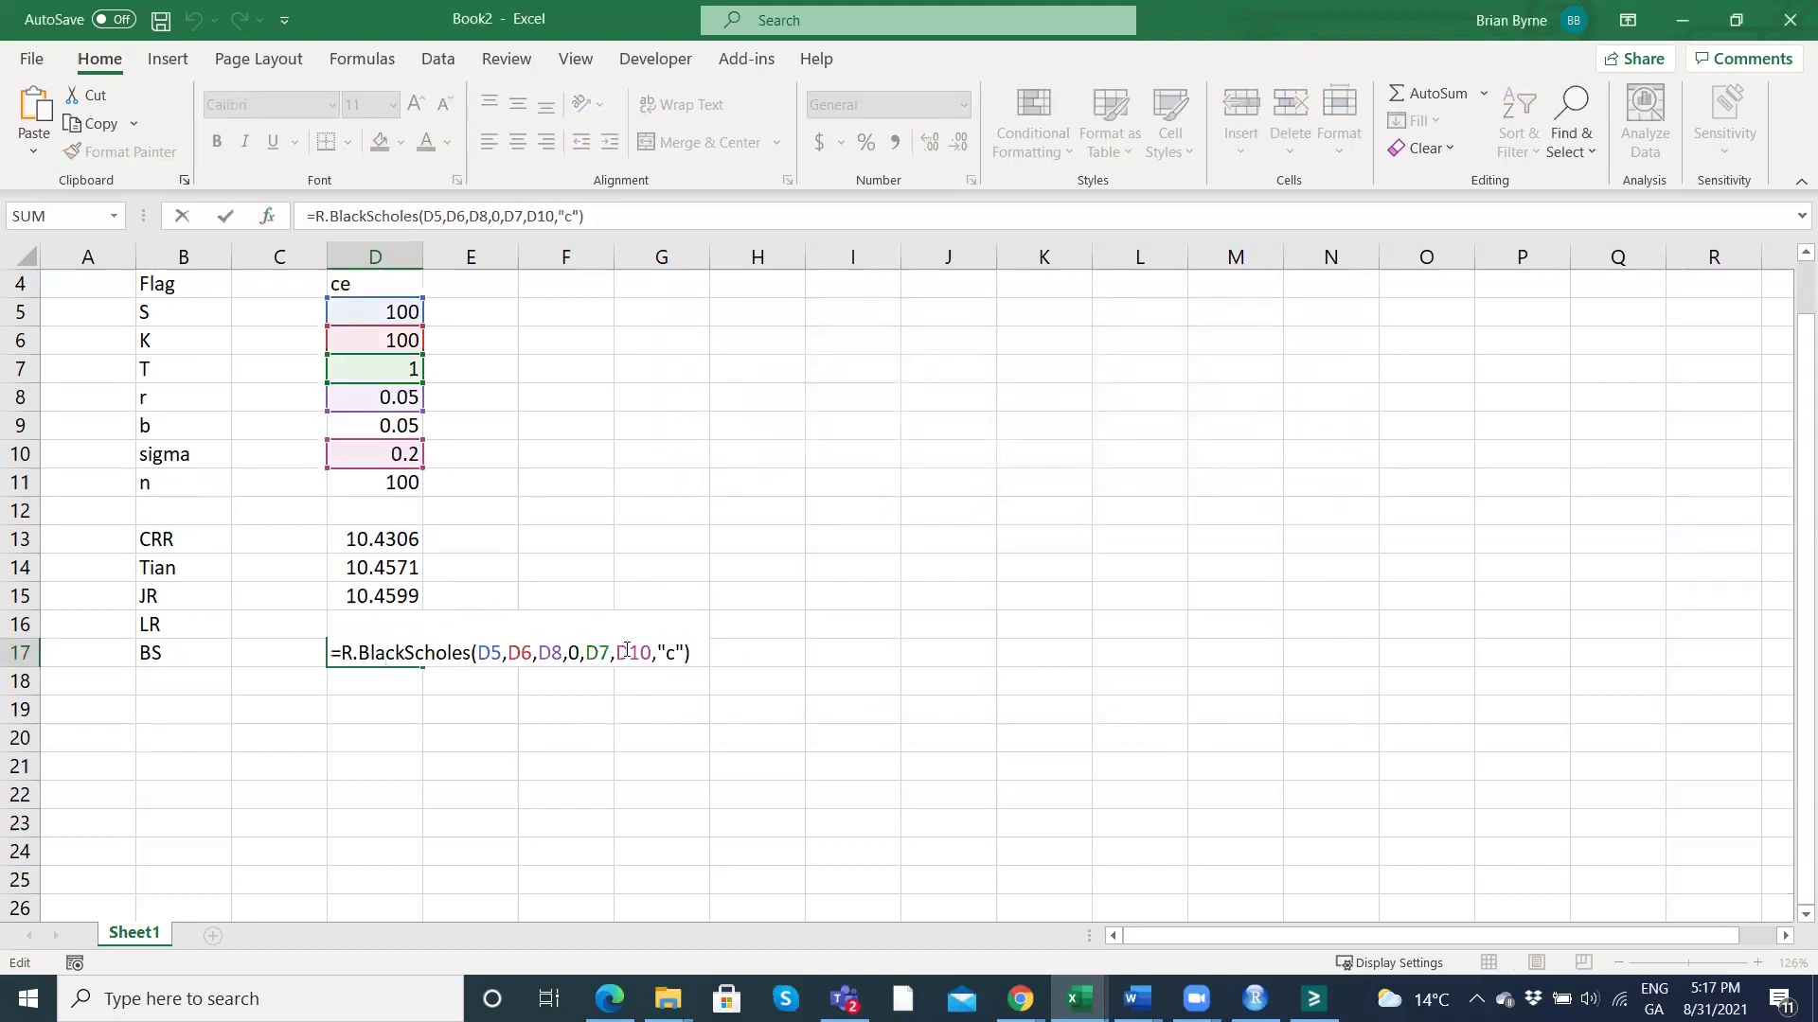
{"action": "left_click", "coordinate": [809, 677]}
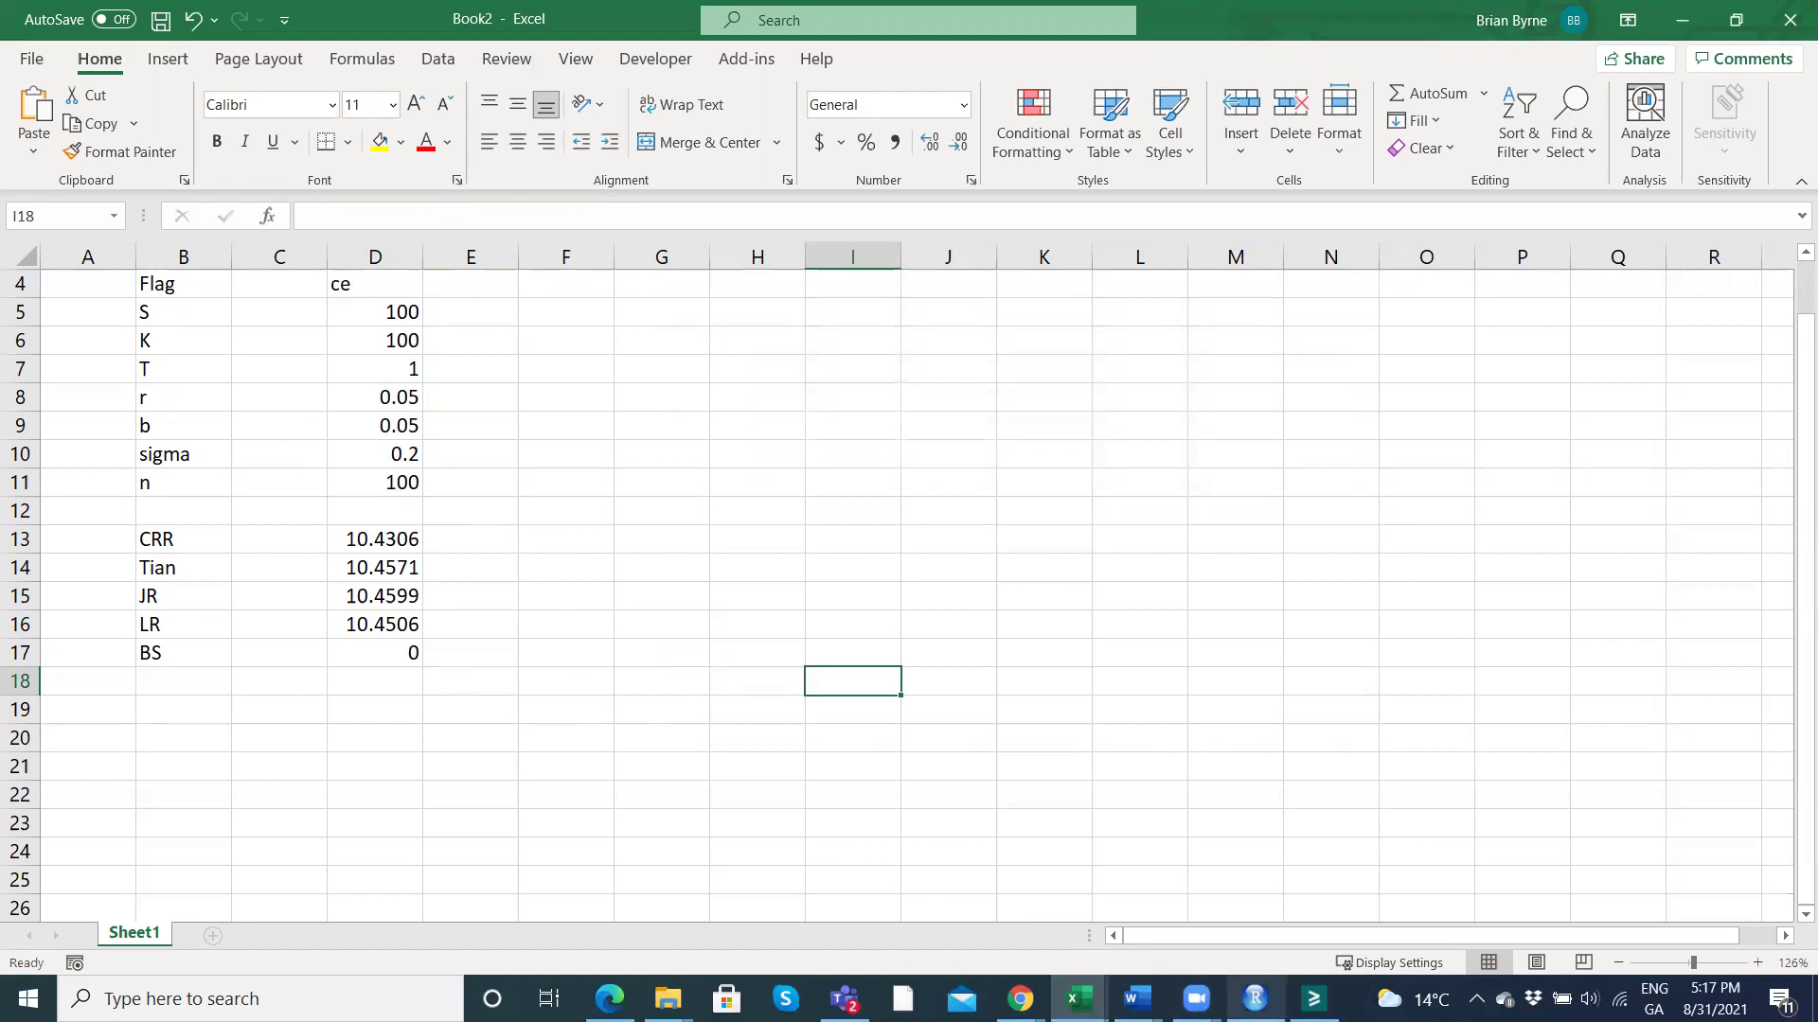
{"action": "left_click", "coordinate": [1256, 999]}
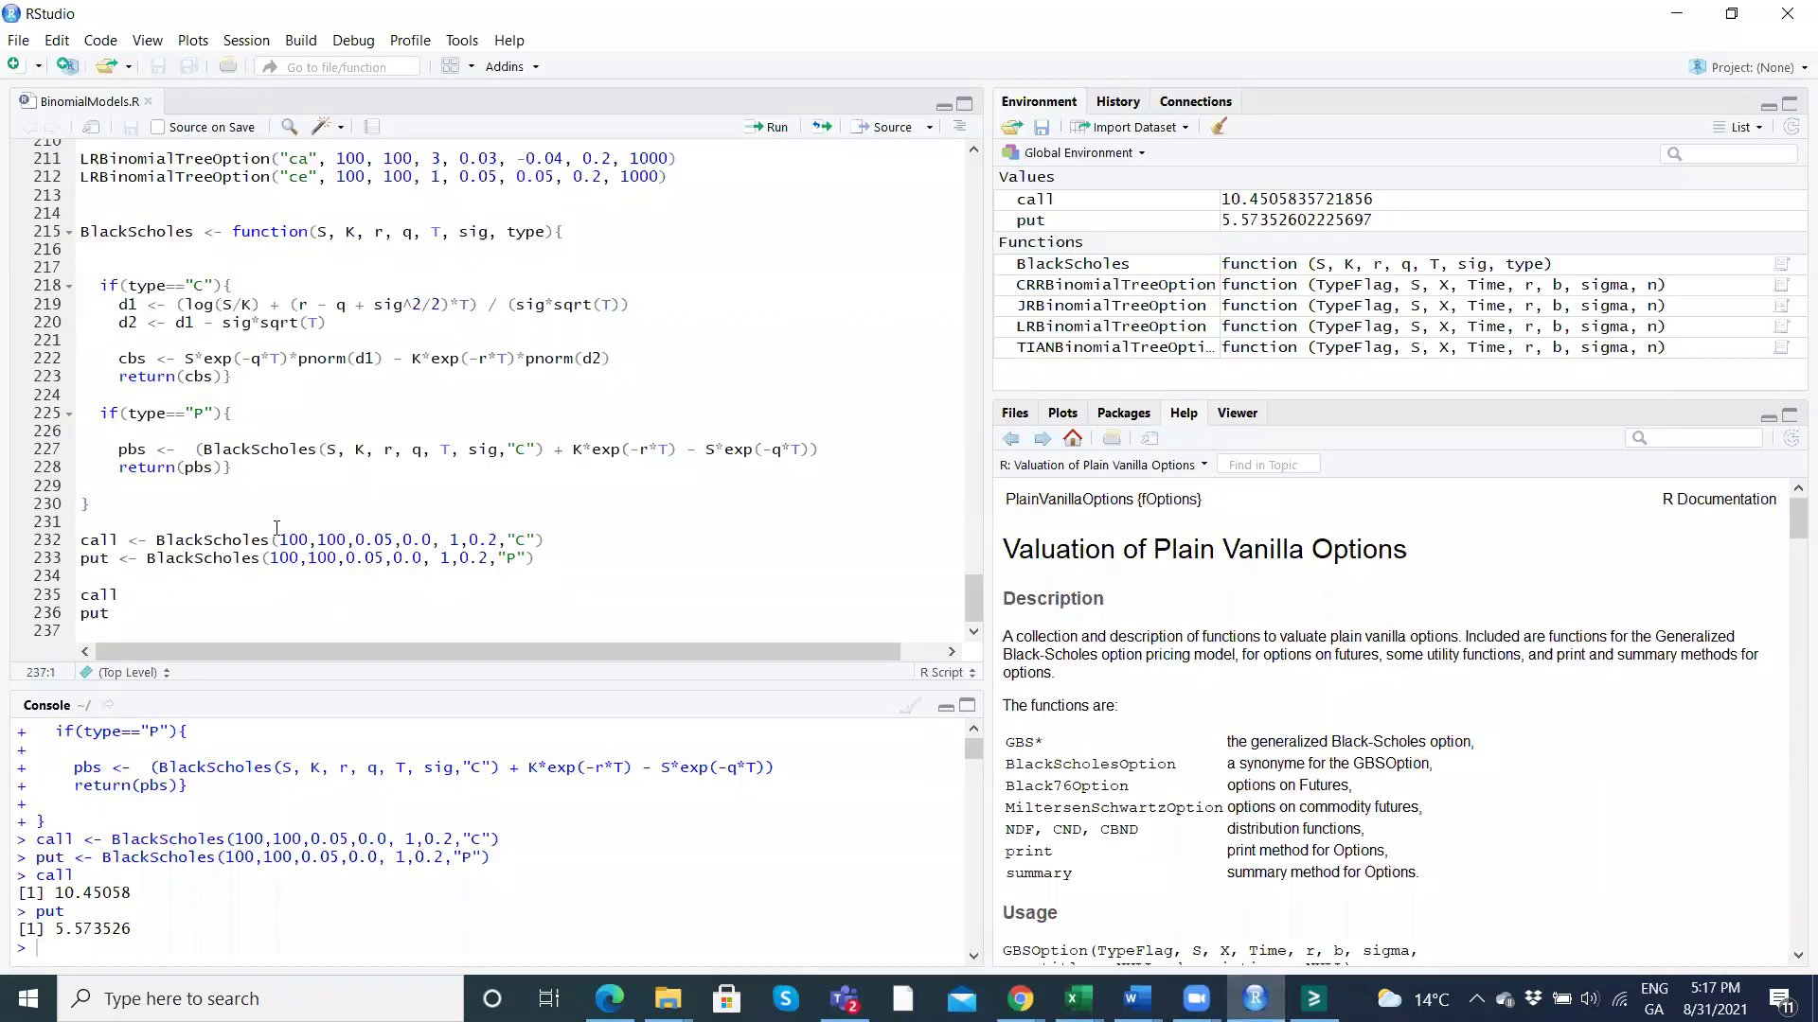
{"action": "scroll", "coordinate": [272, 527], "scroll_direction": "up", "scroll_amount": 3}
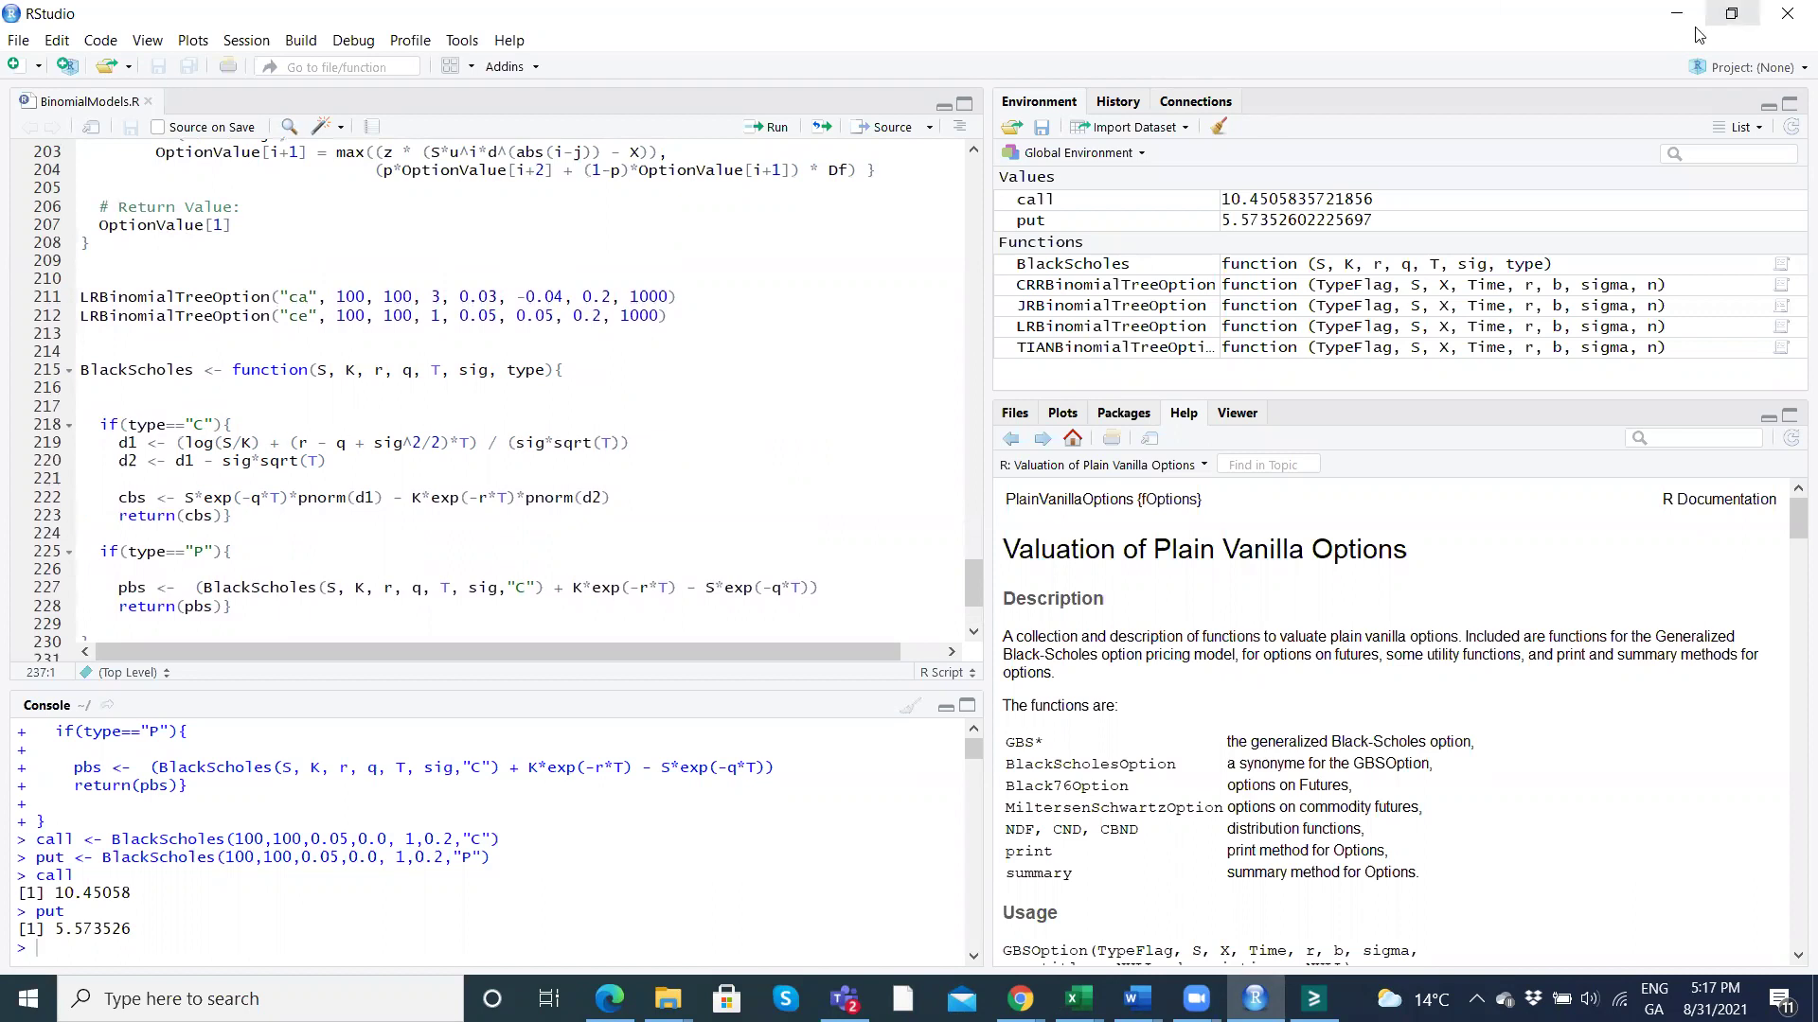
Return to the Book2 workbook in Excel and change the type argument of the D17 formula to a capital "C".
{"action": "mouse_move", "coordinate": [1020, 999]}
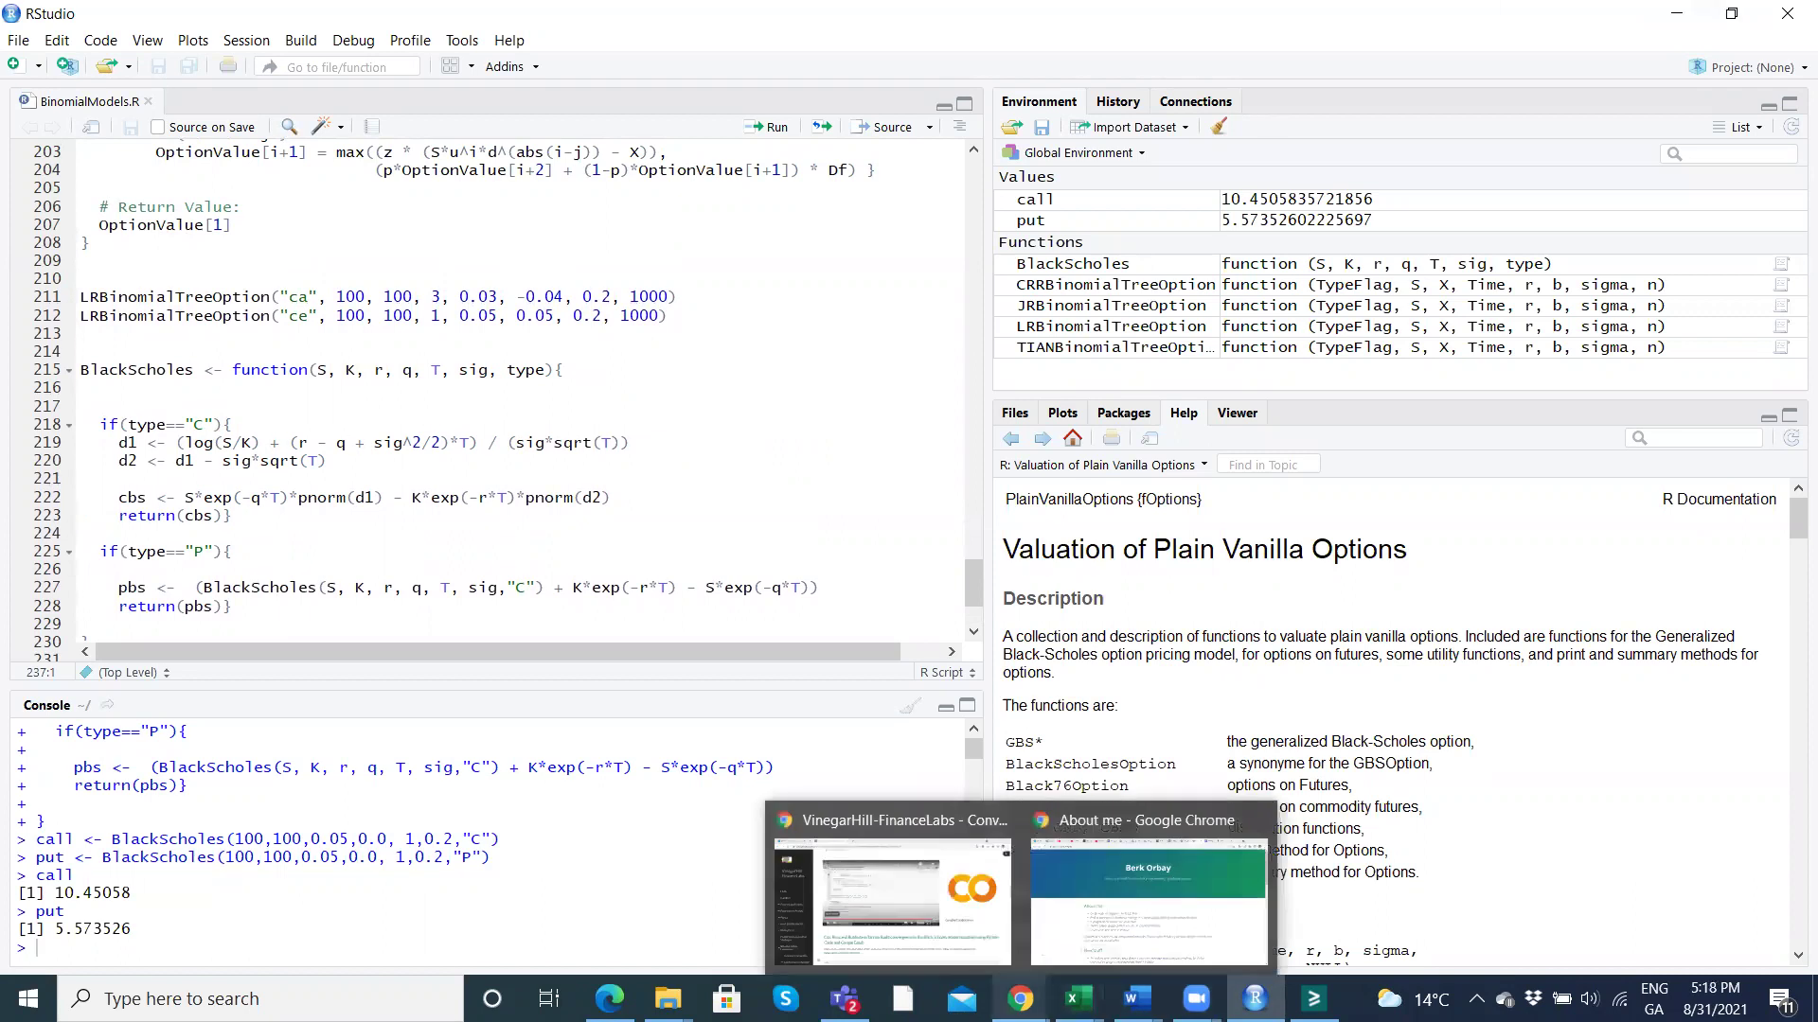
{"action": "mouse_move", "coordinate": [1078, 999]}
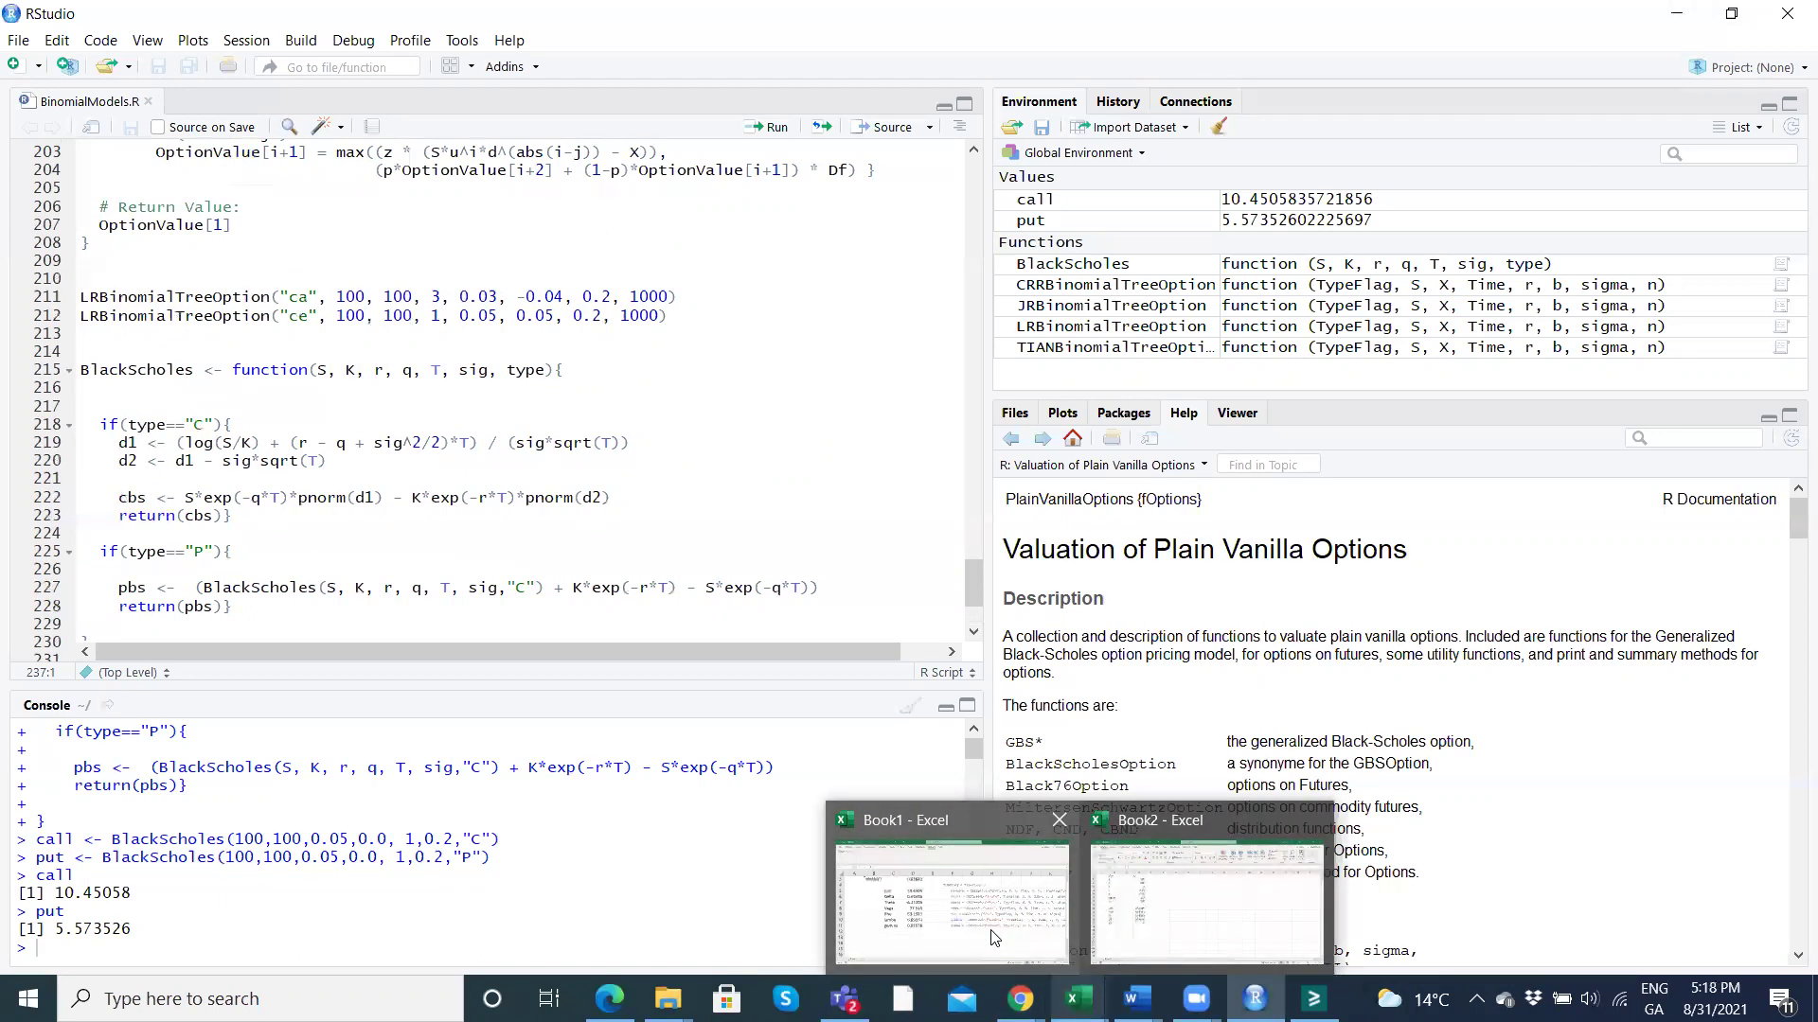
{"action": "left_click", "coordinate": [1104, 900]}
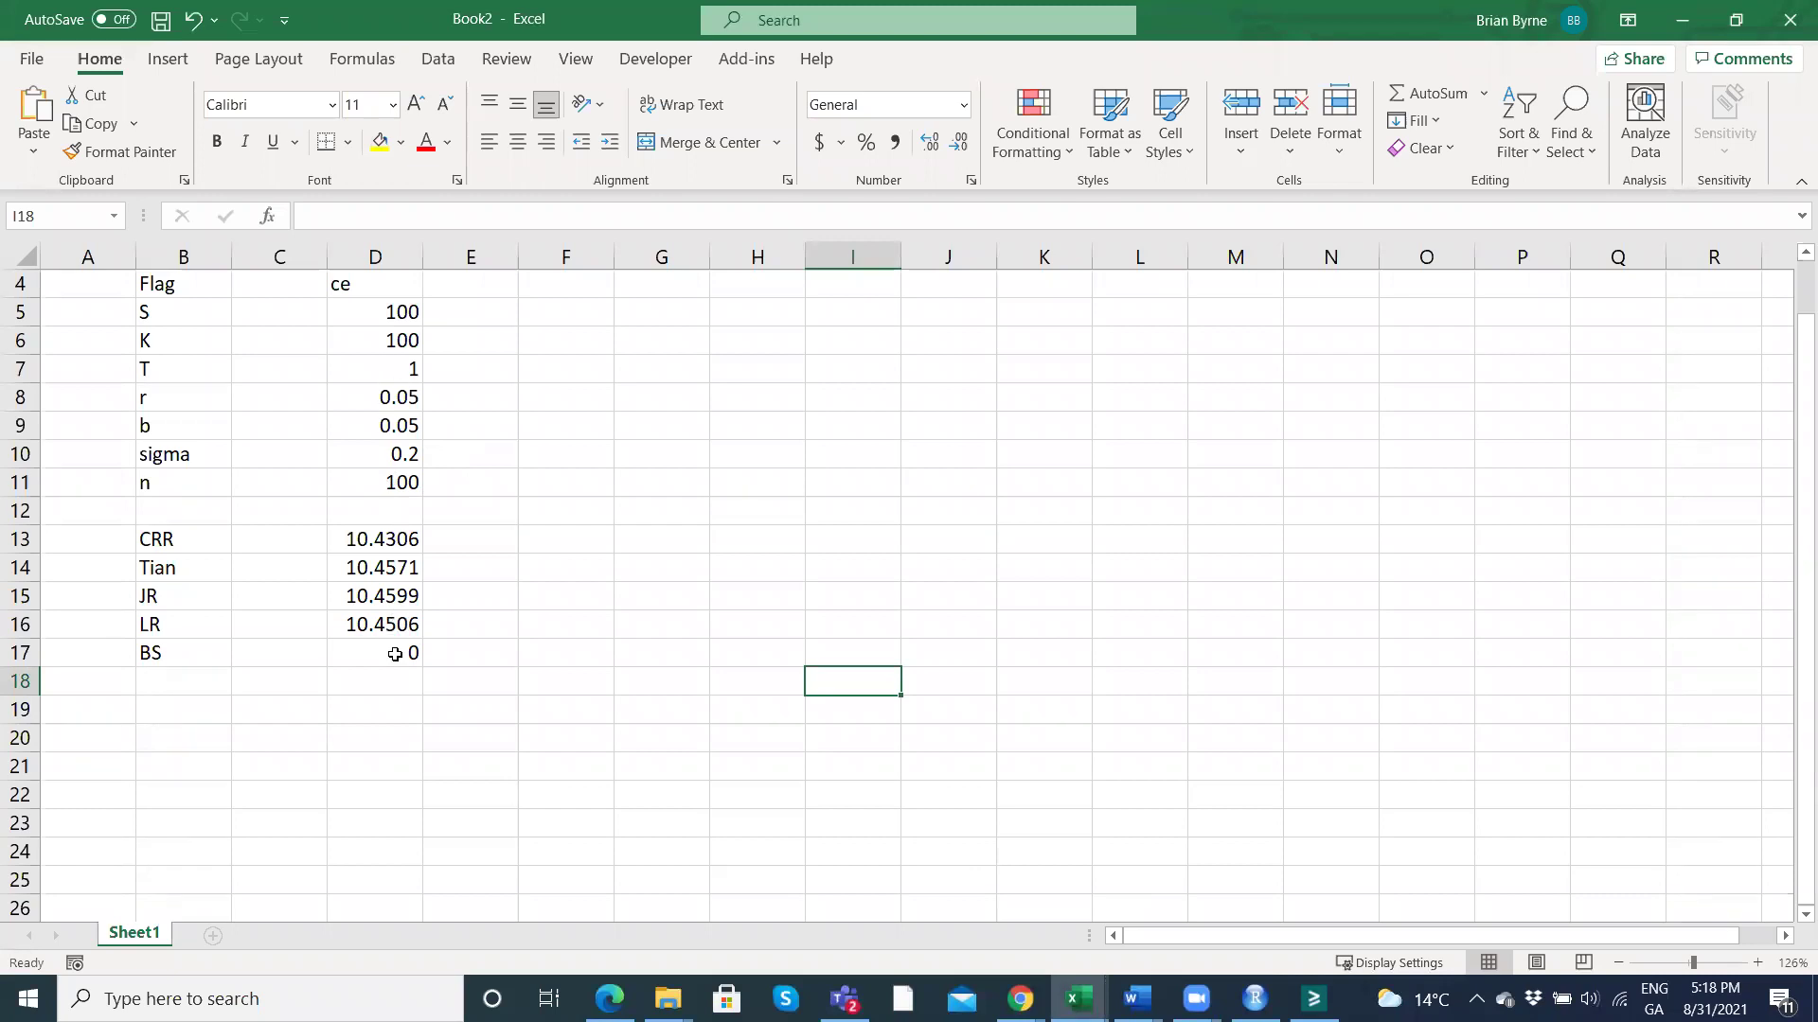
{"action": "left_click", "coordinate": [395, 654]}
{"action": "left_click", "coordinate": [572, 217]}
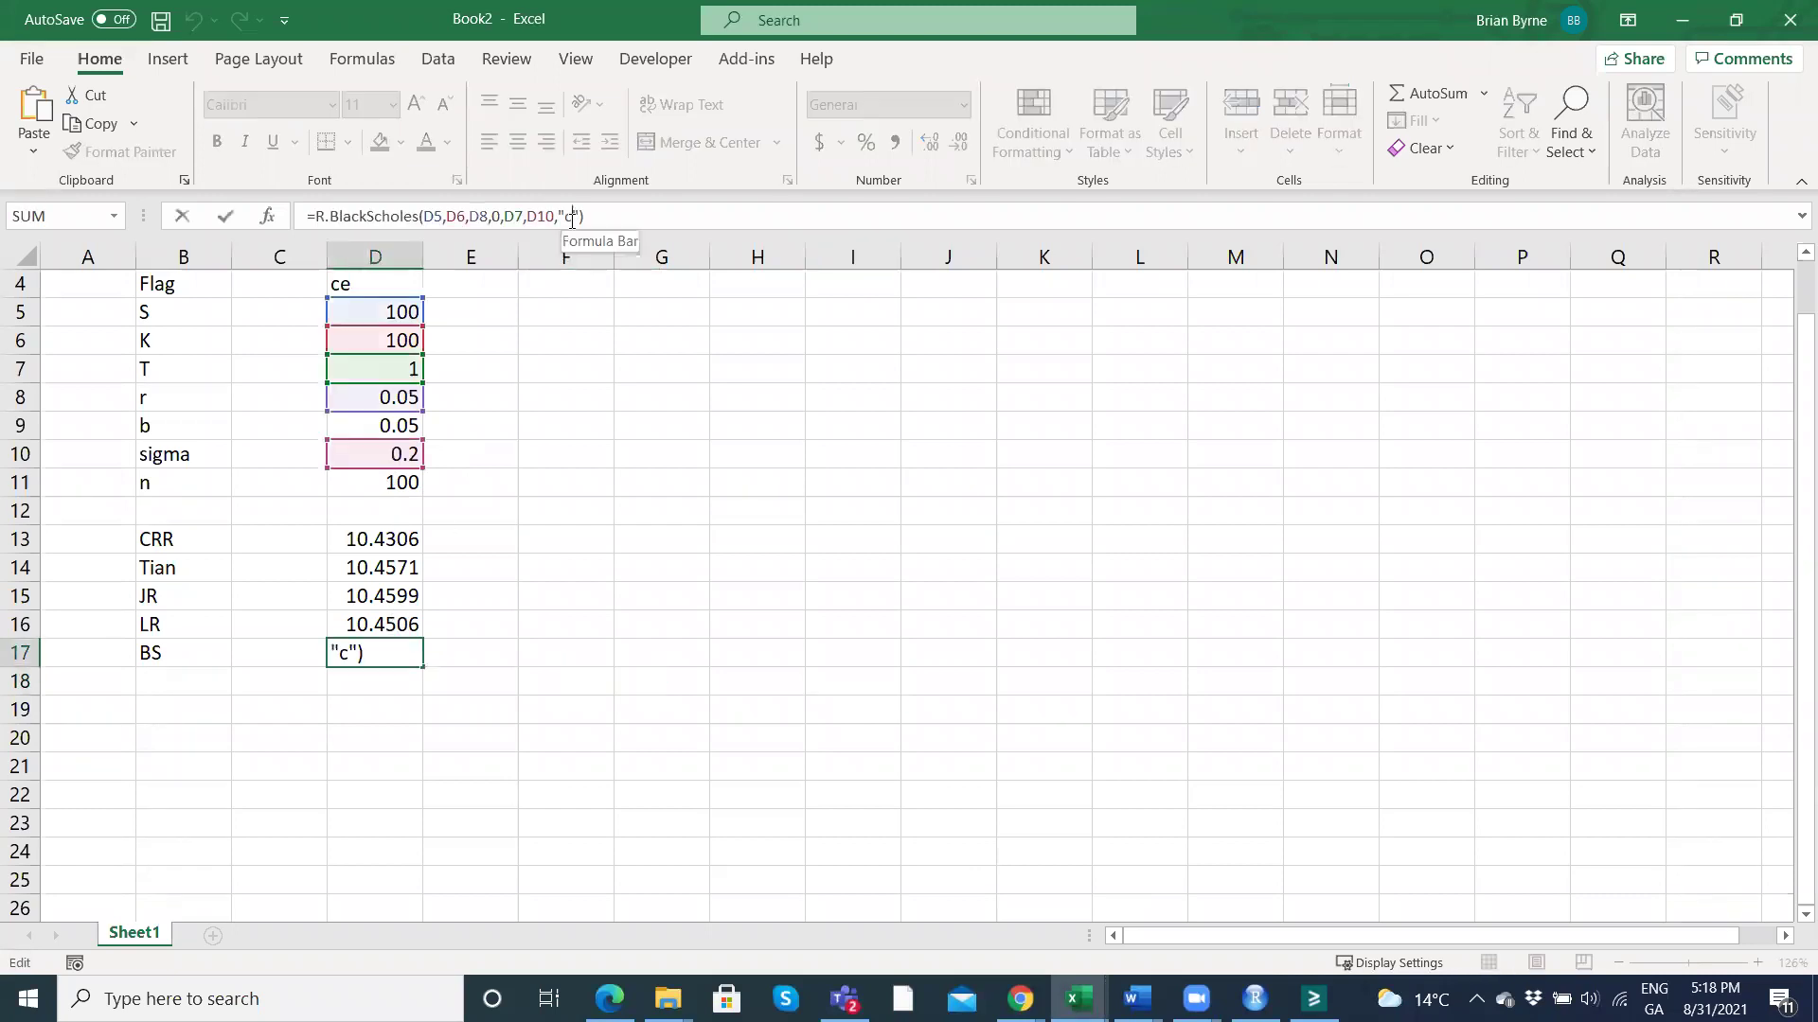
{"action": "key", "text": "Return"}
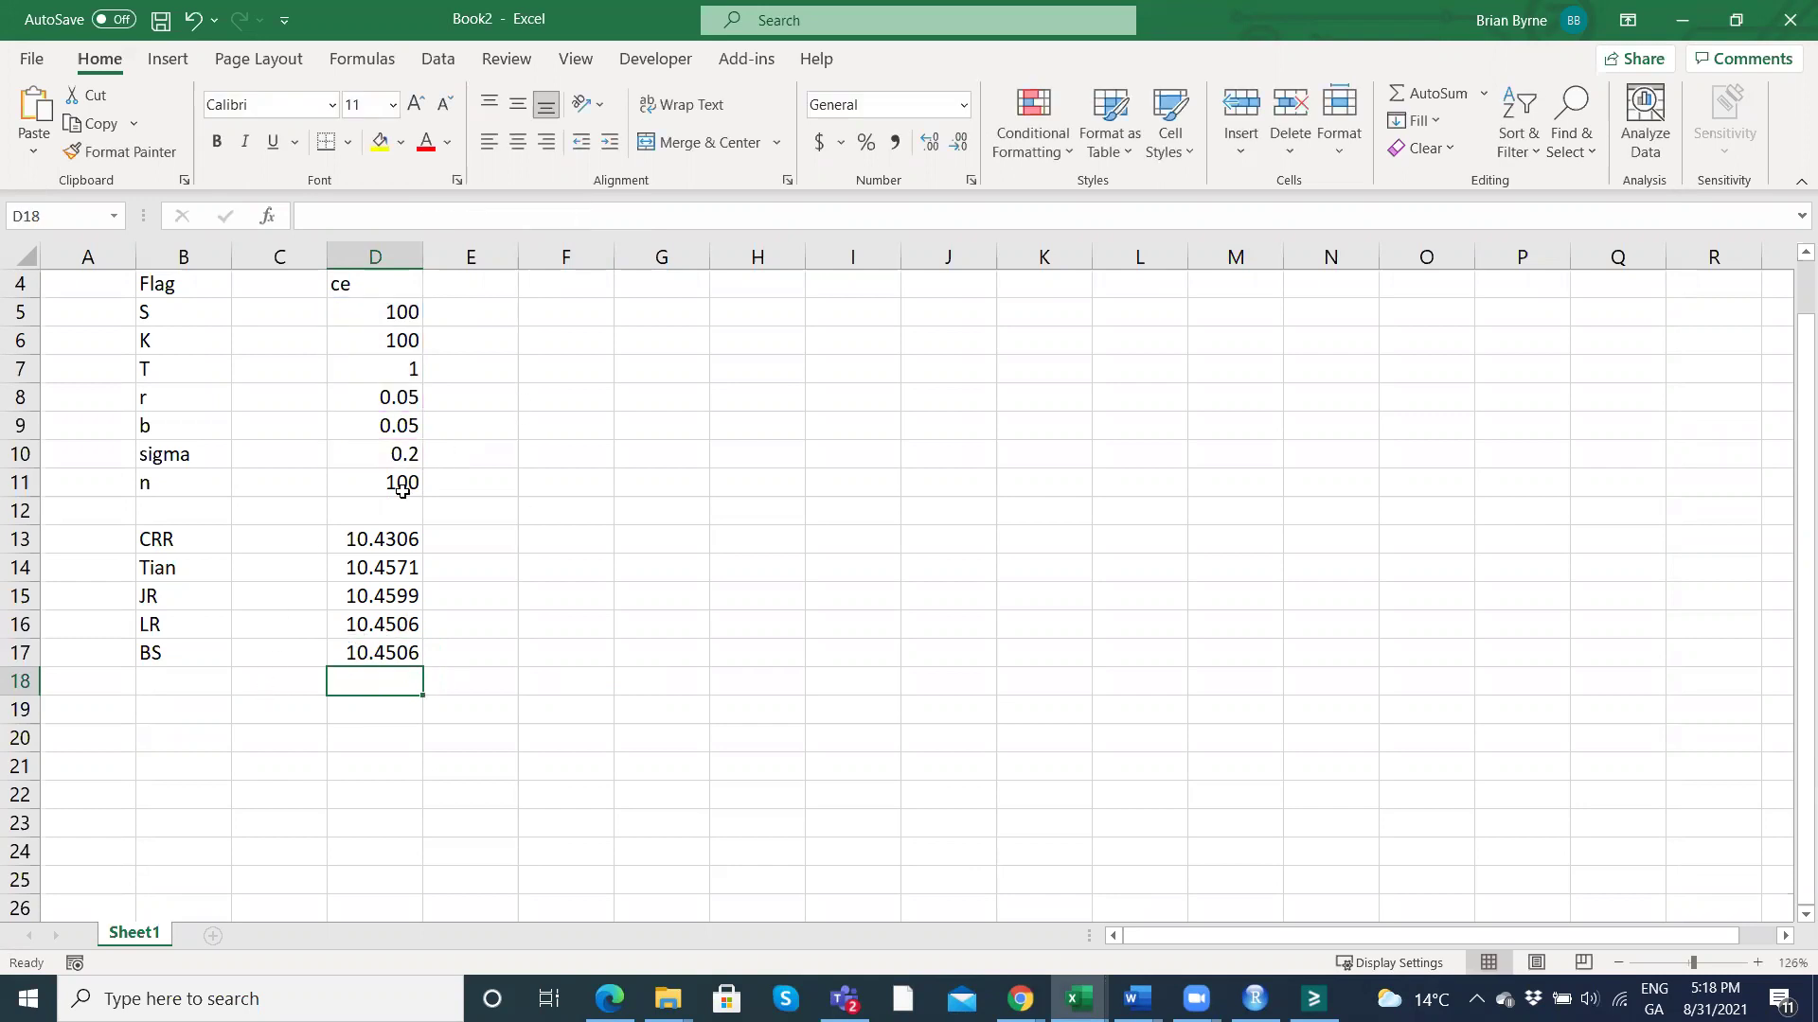
{"action": "double_click", "coordinate": [366, 651]}
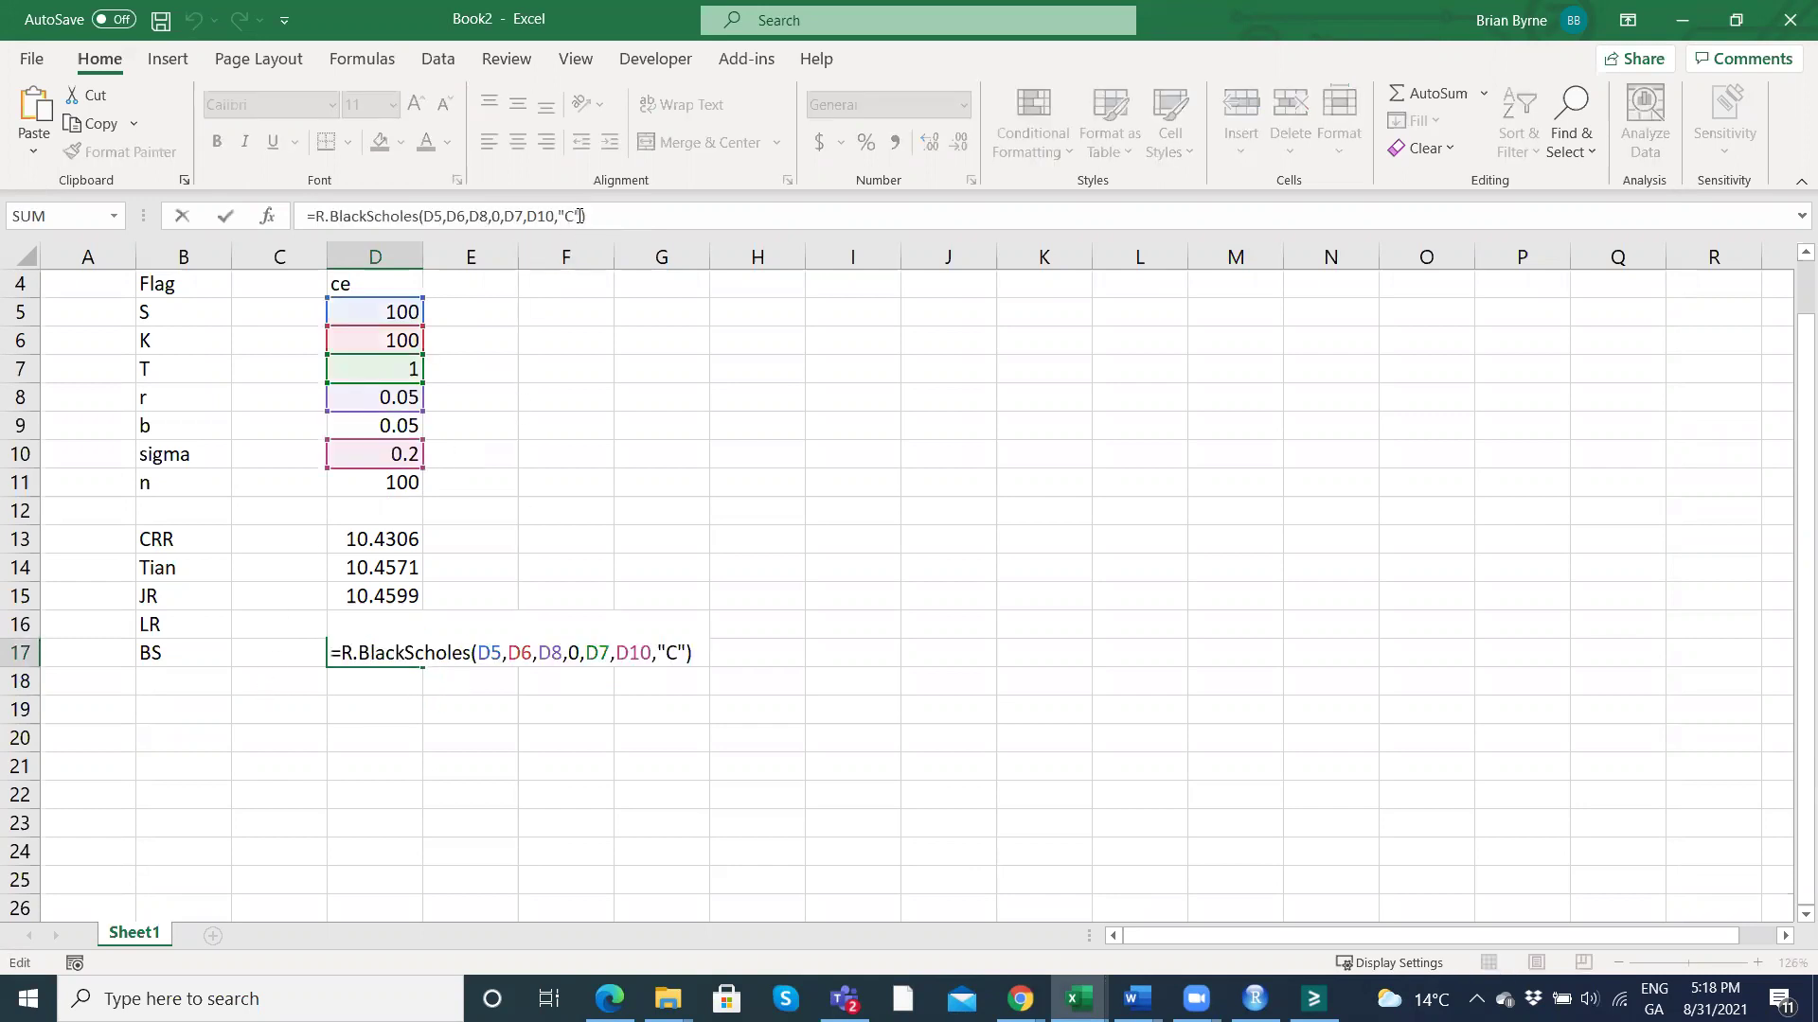
{"action": "key", "text": "Return"}
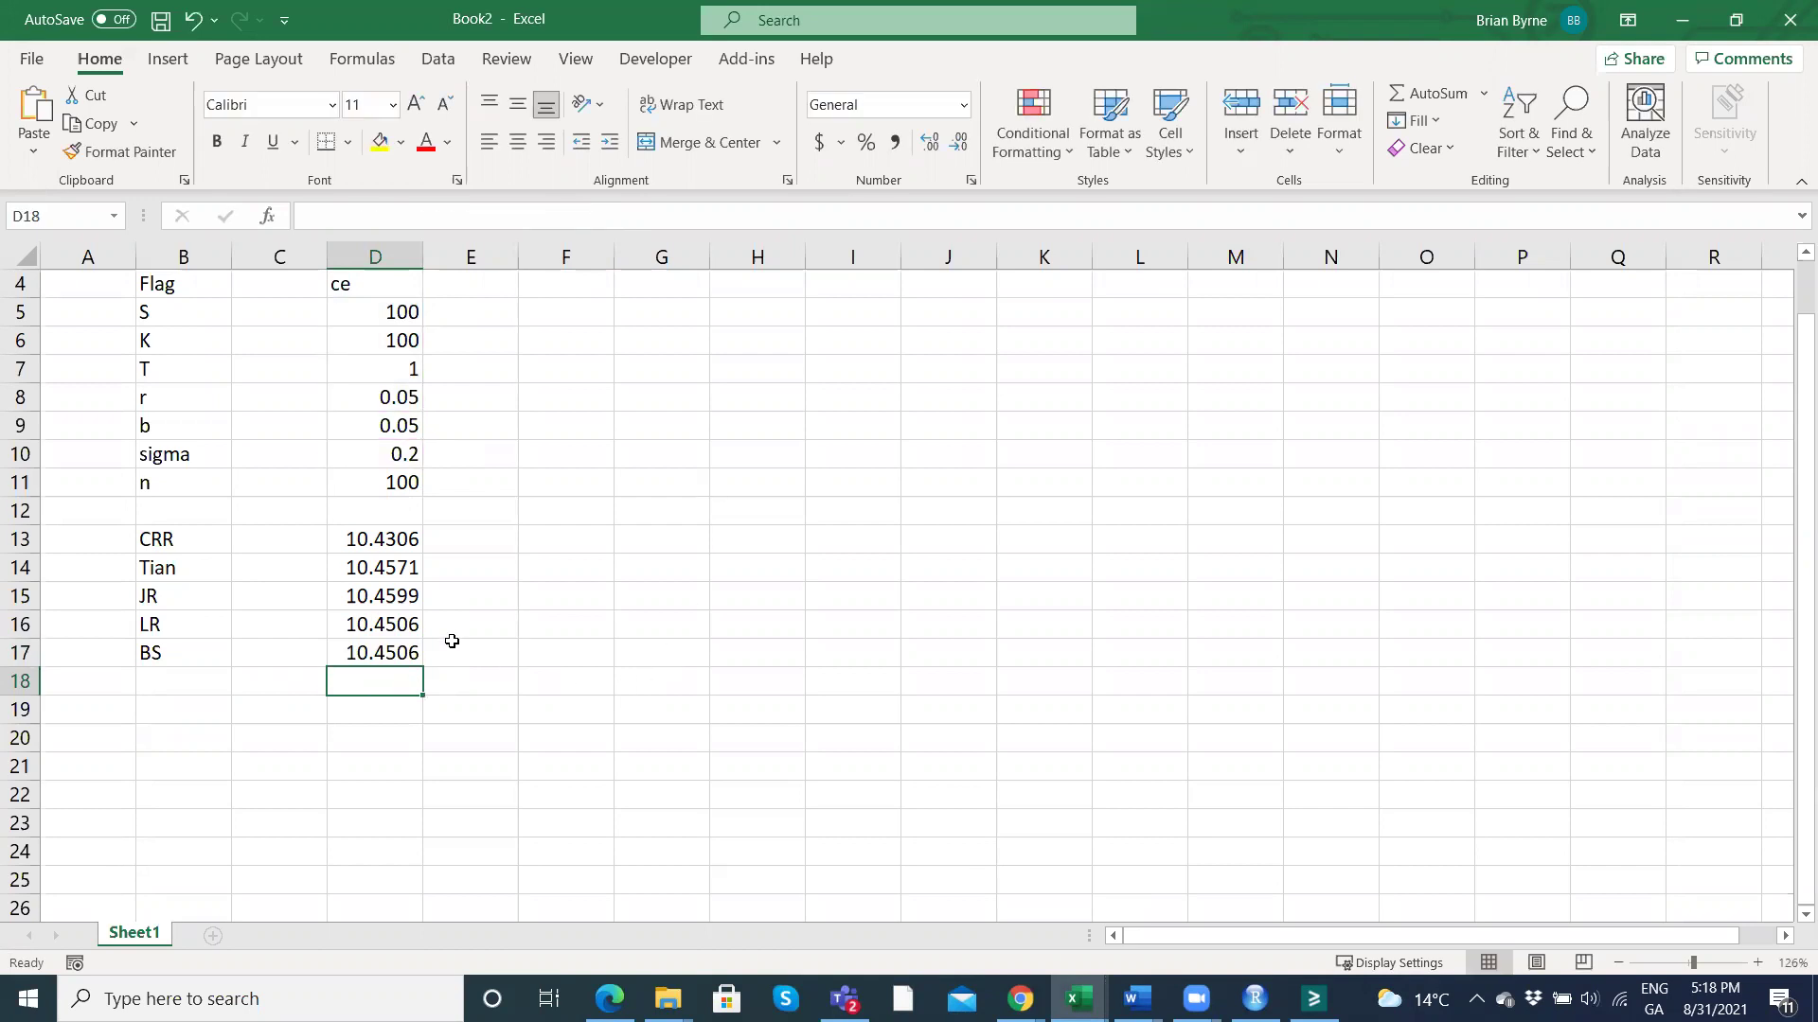
{"action": "scroll", "coordinate": [452, 641], "scroll_direction": "up", "scroll_amount": 1}
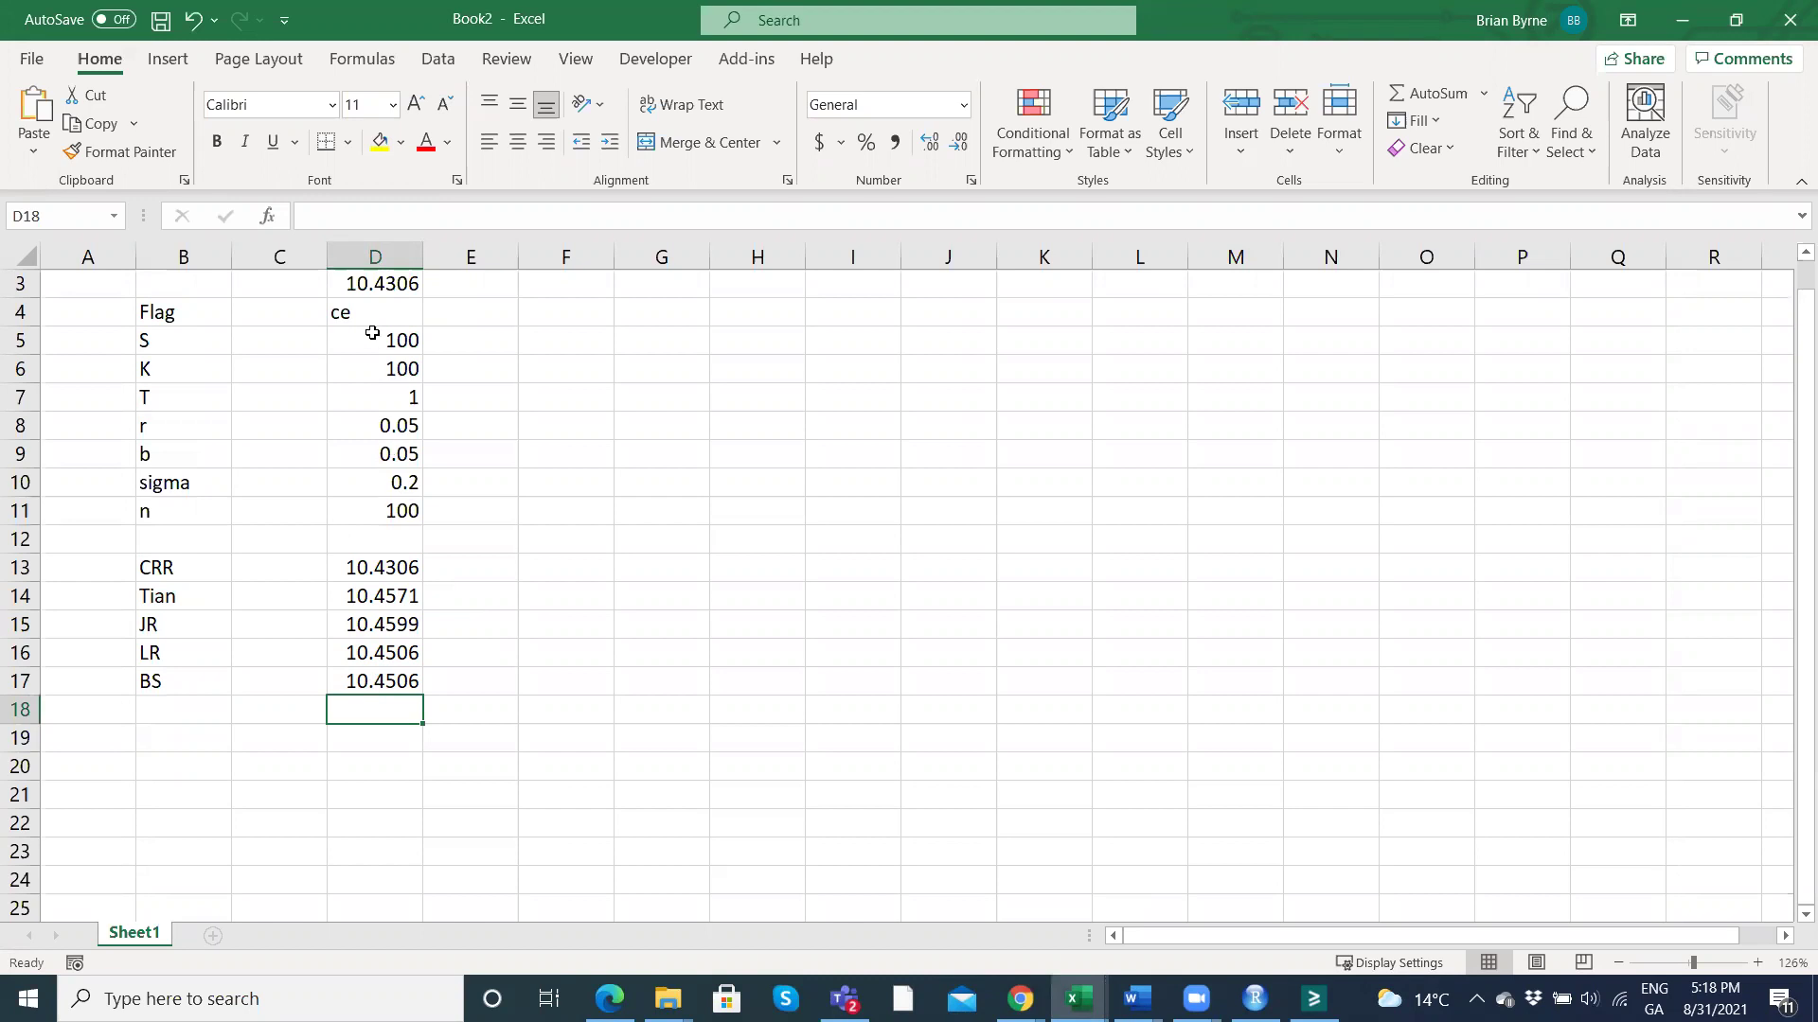
{"action": "left_click", "coordinate": [370, 288]}
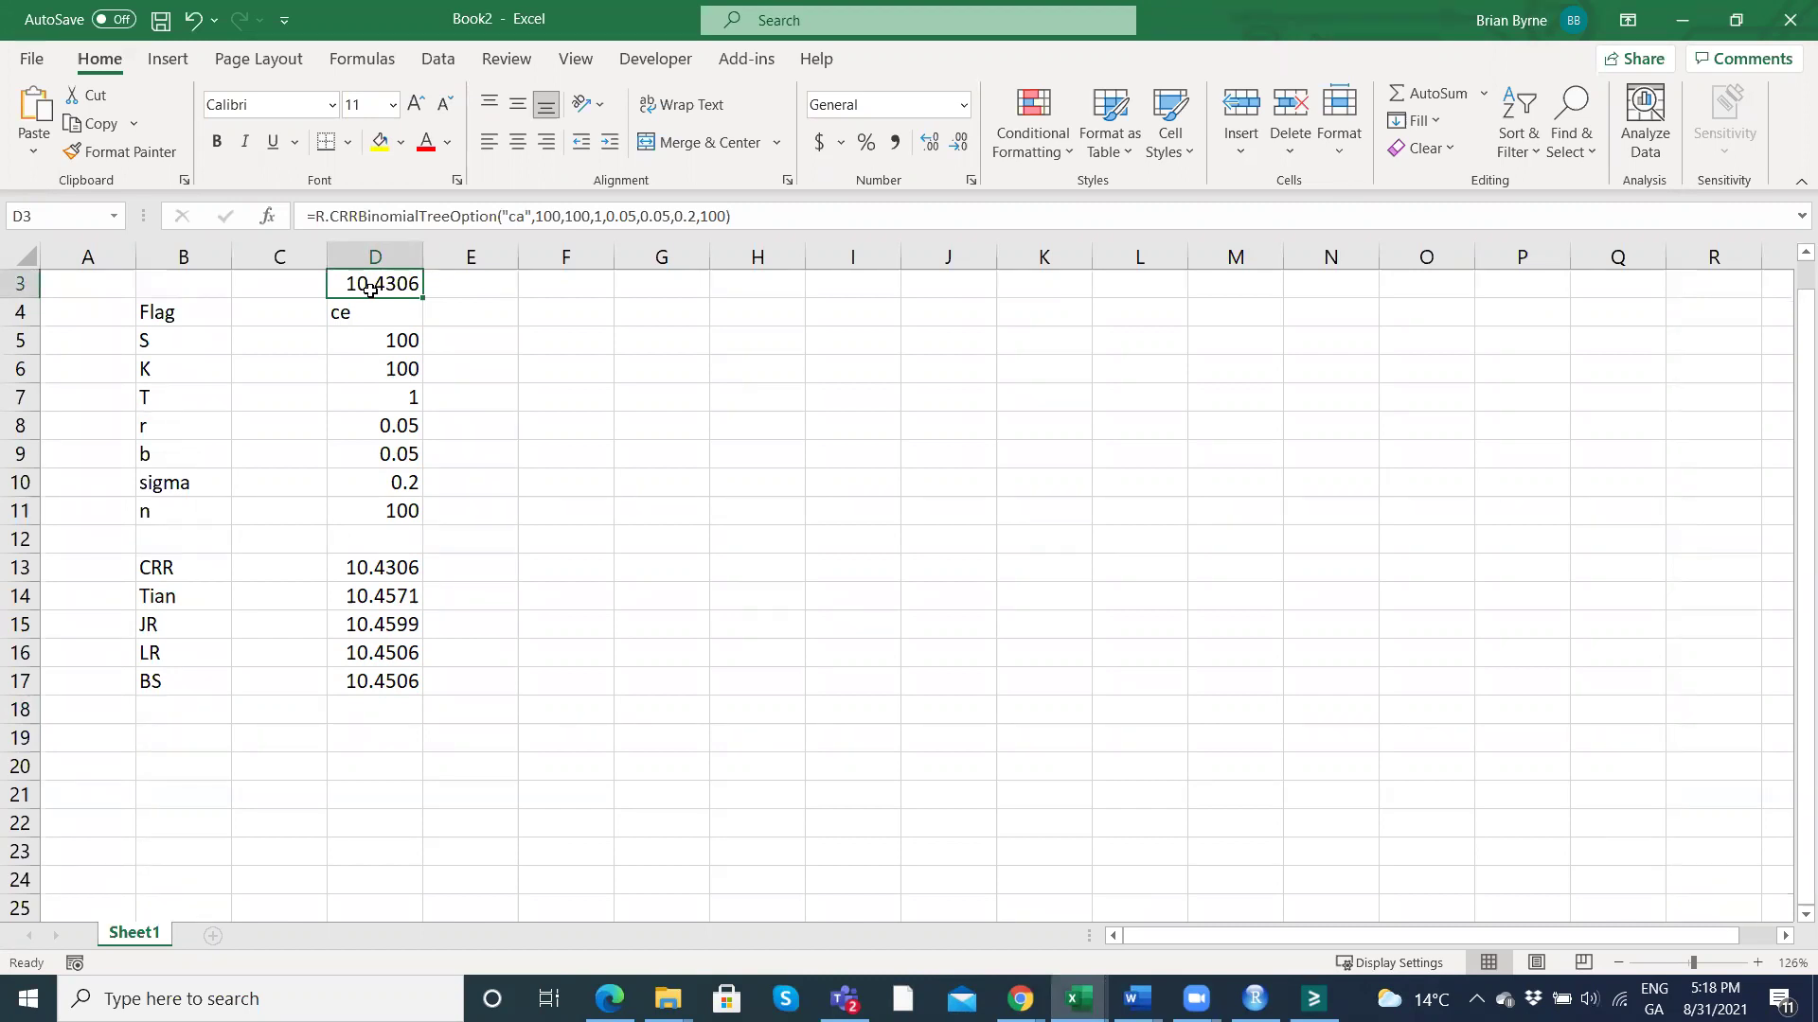
{"action": "left_click", "coordinate": [575, 339]}
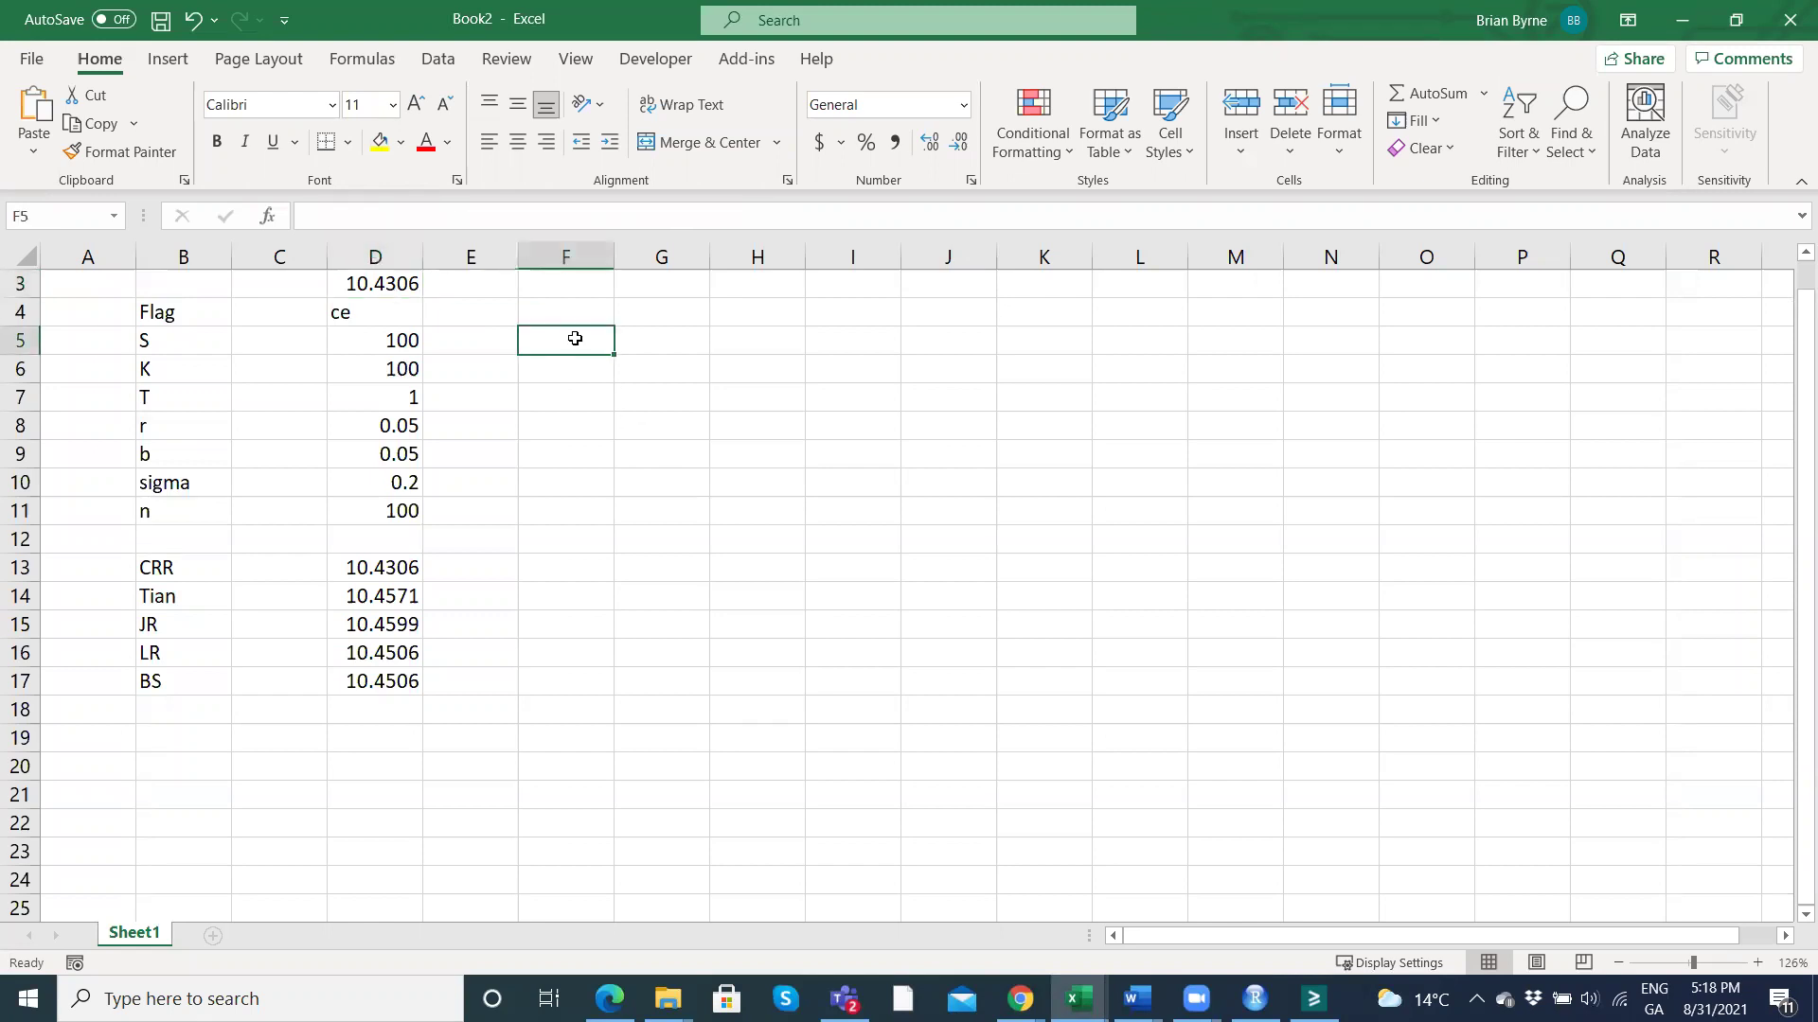
{"action": "left_click", "coordinate": [658, 334]}
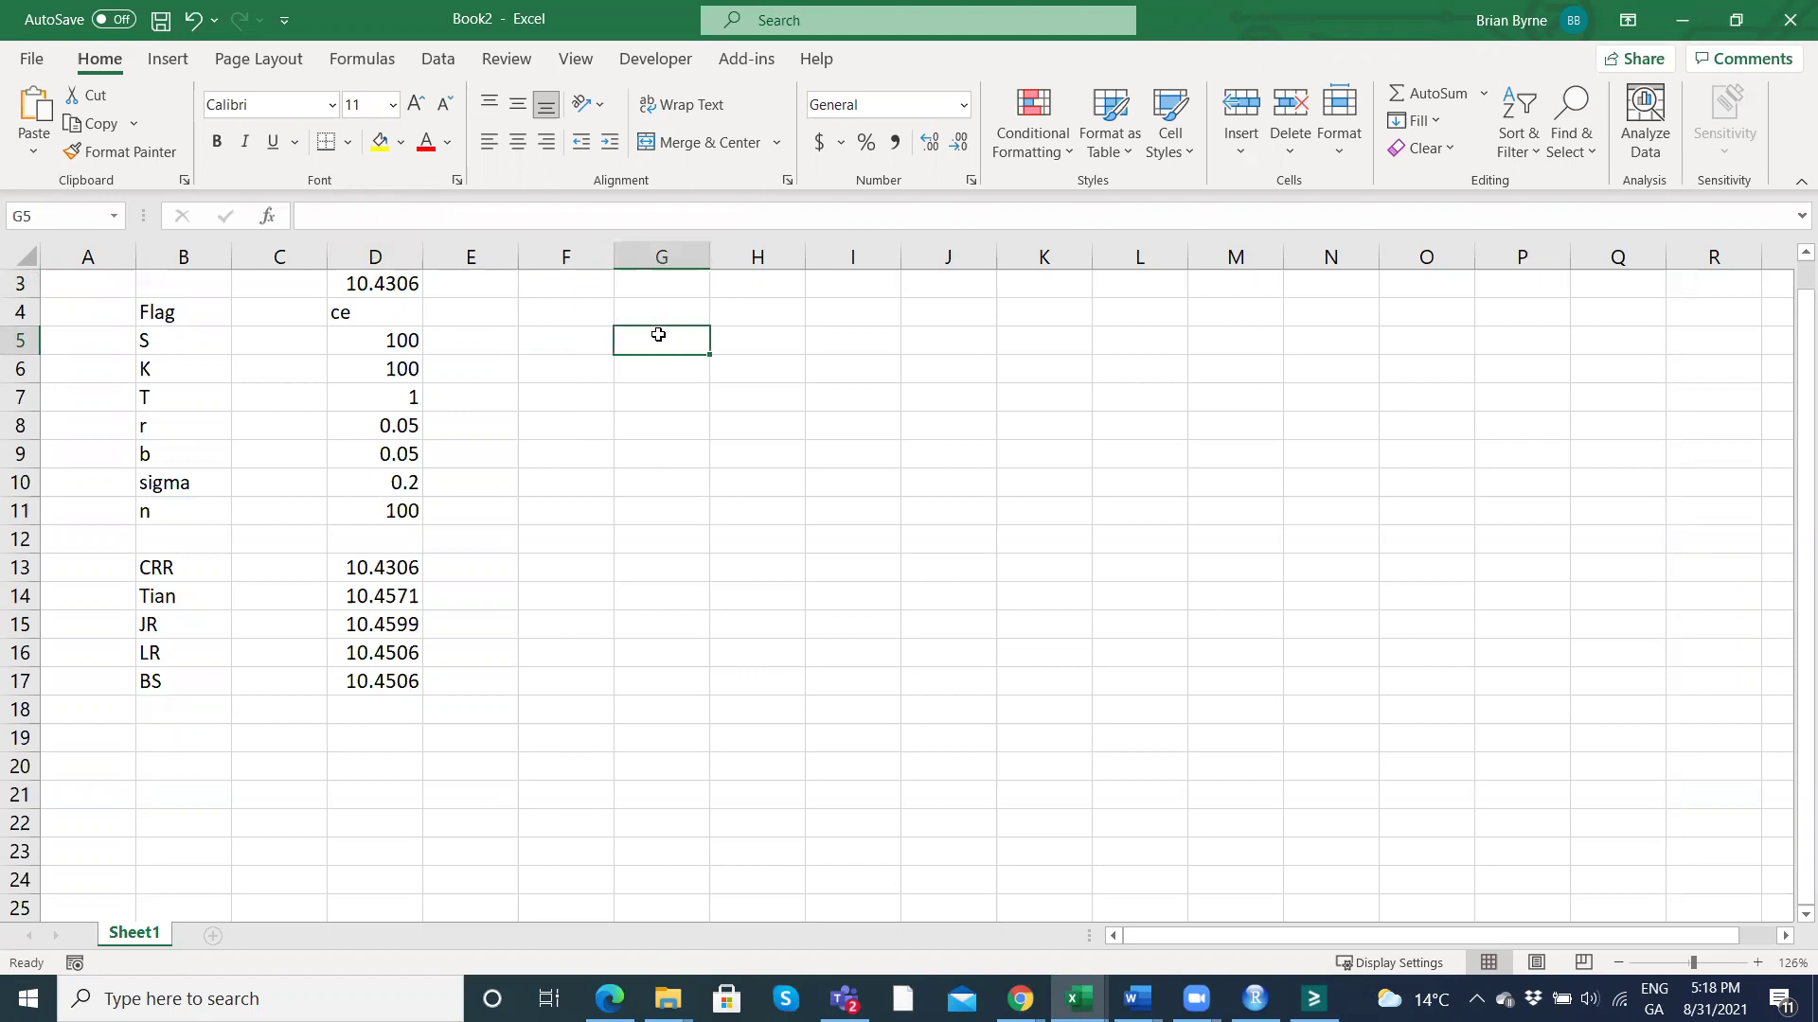
Enter the column headings CRR, Tian, JR, LR and BS True across cells G4 to K4.
{"action": "left_click", "coordinate": [657, 315]}
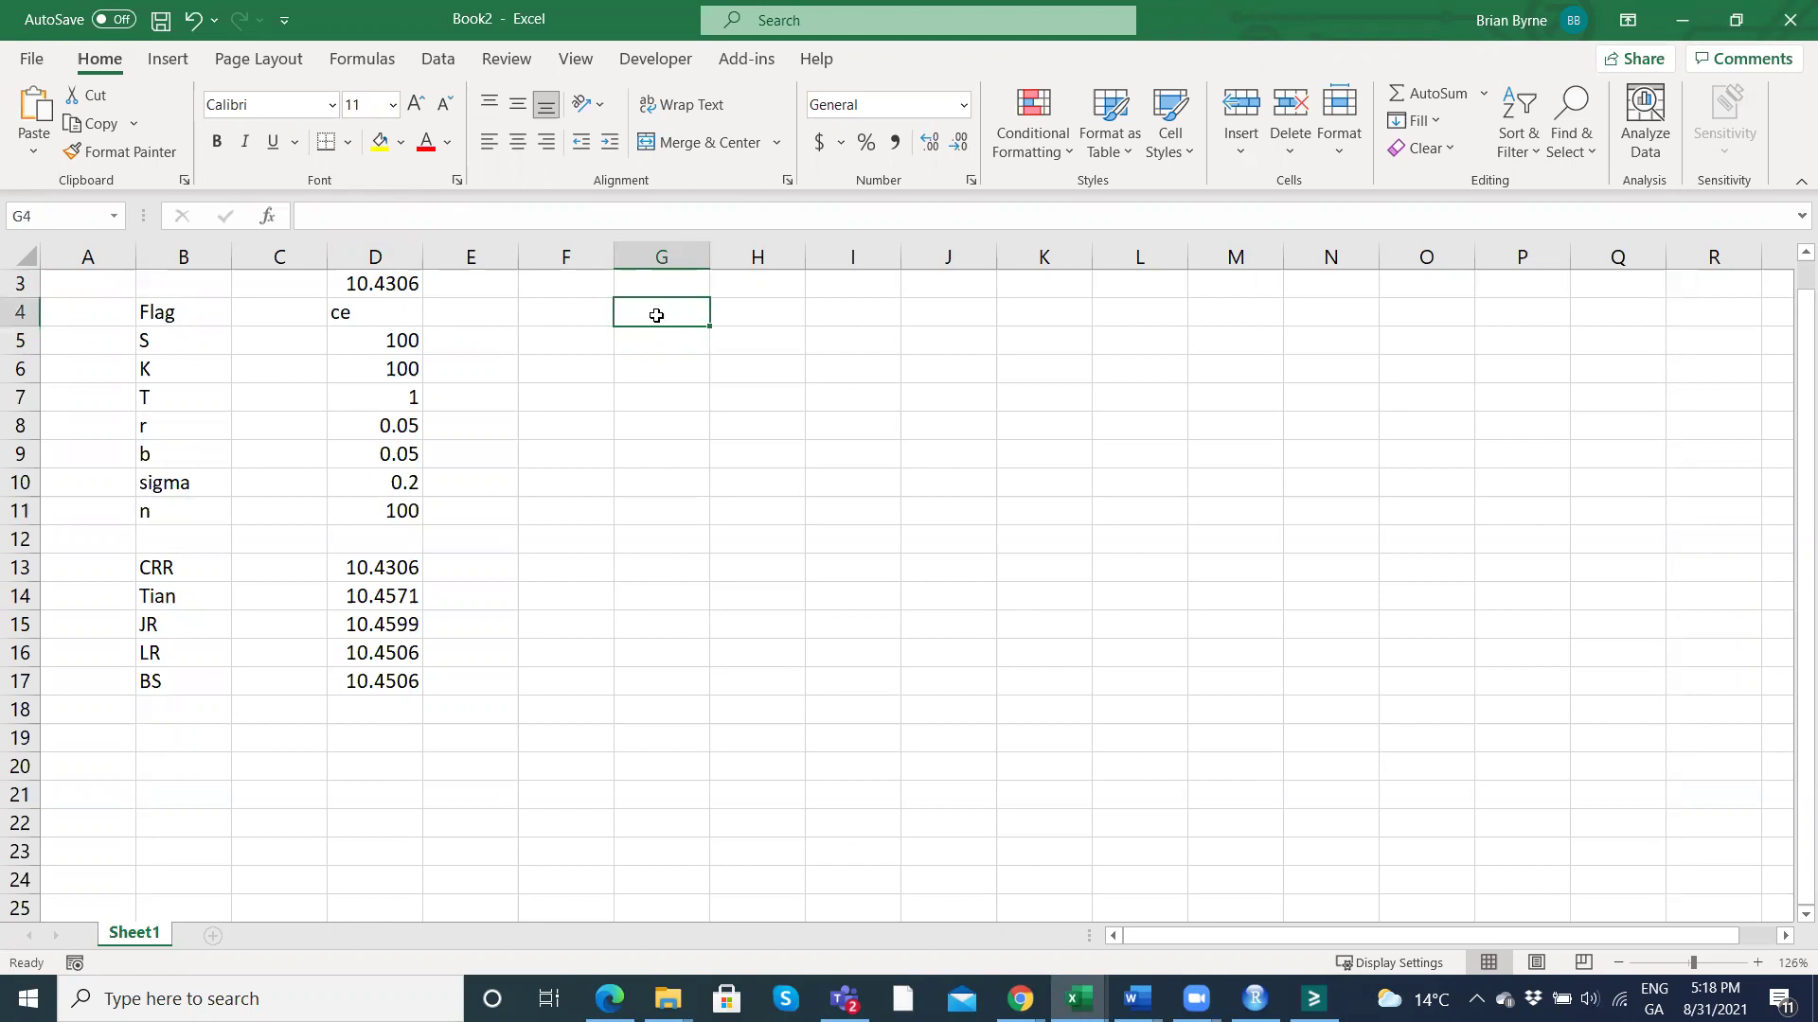
{"action": "type", "text": "CRR"}
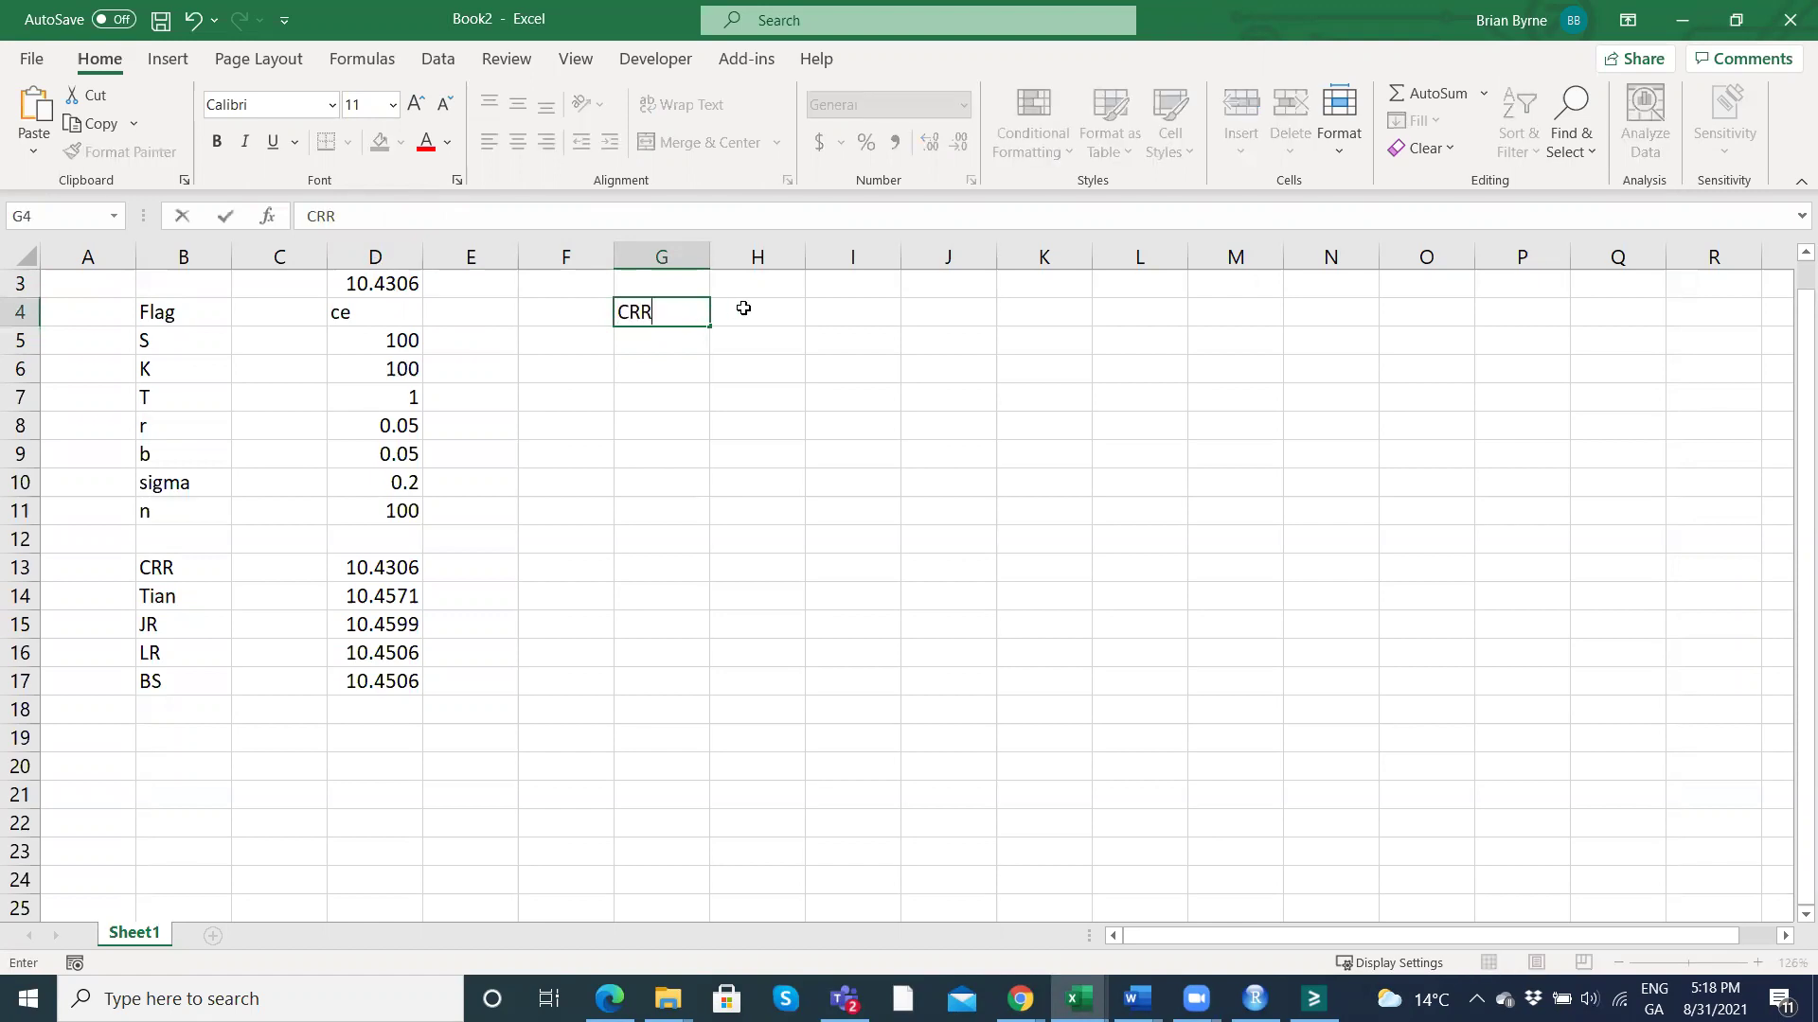
{"action": "left_click", "coordinate": [743, 309]}
{"action": "type", "text": "Tian"}
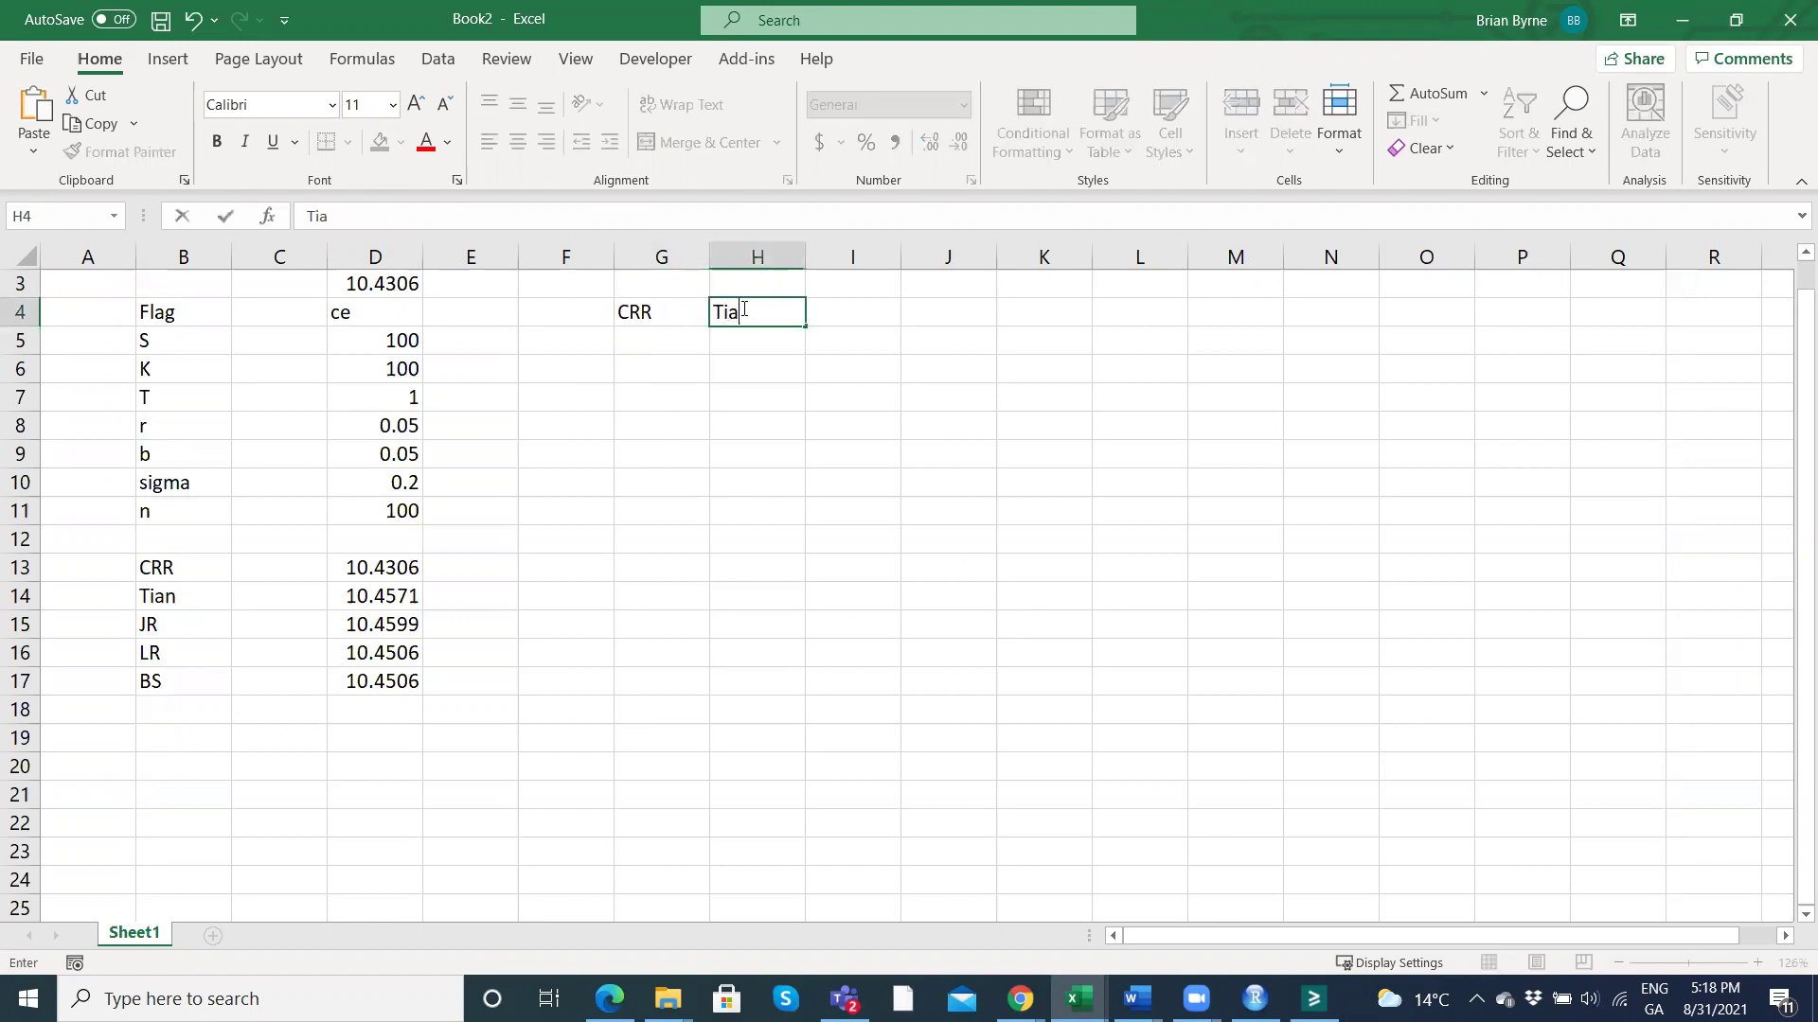
{"action": "left_click", "coordinate": [862, 309]}
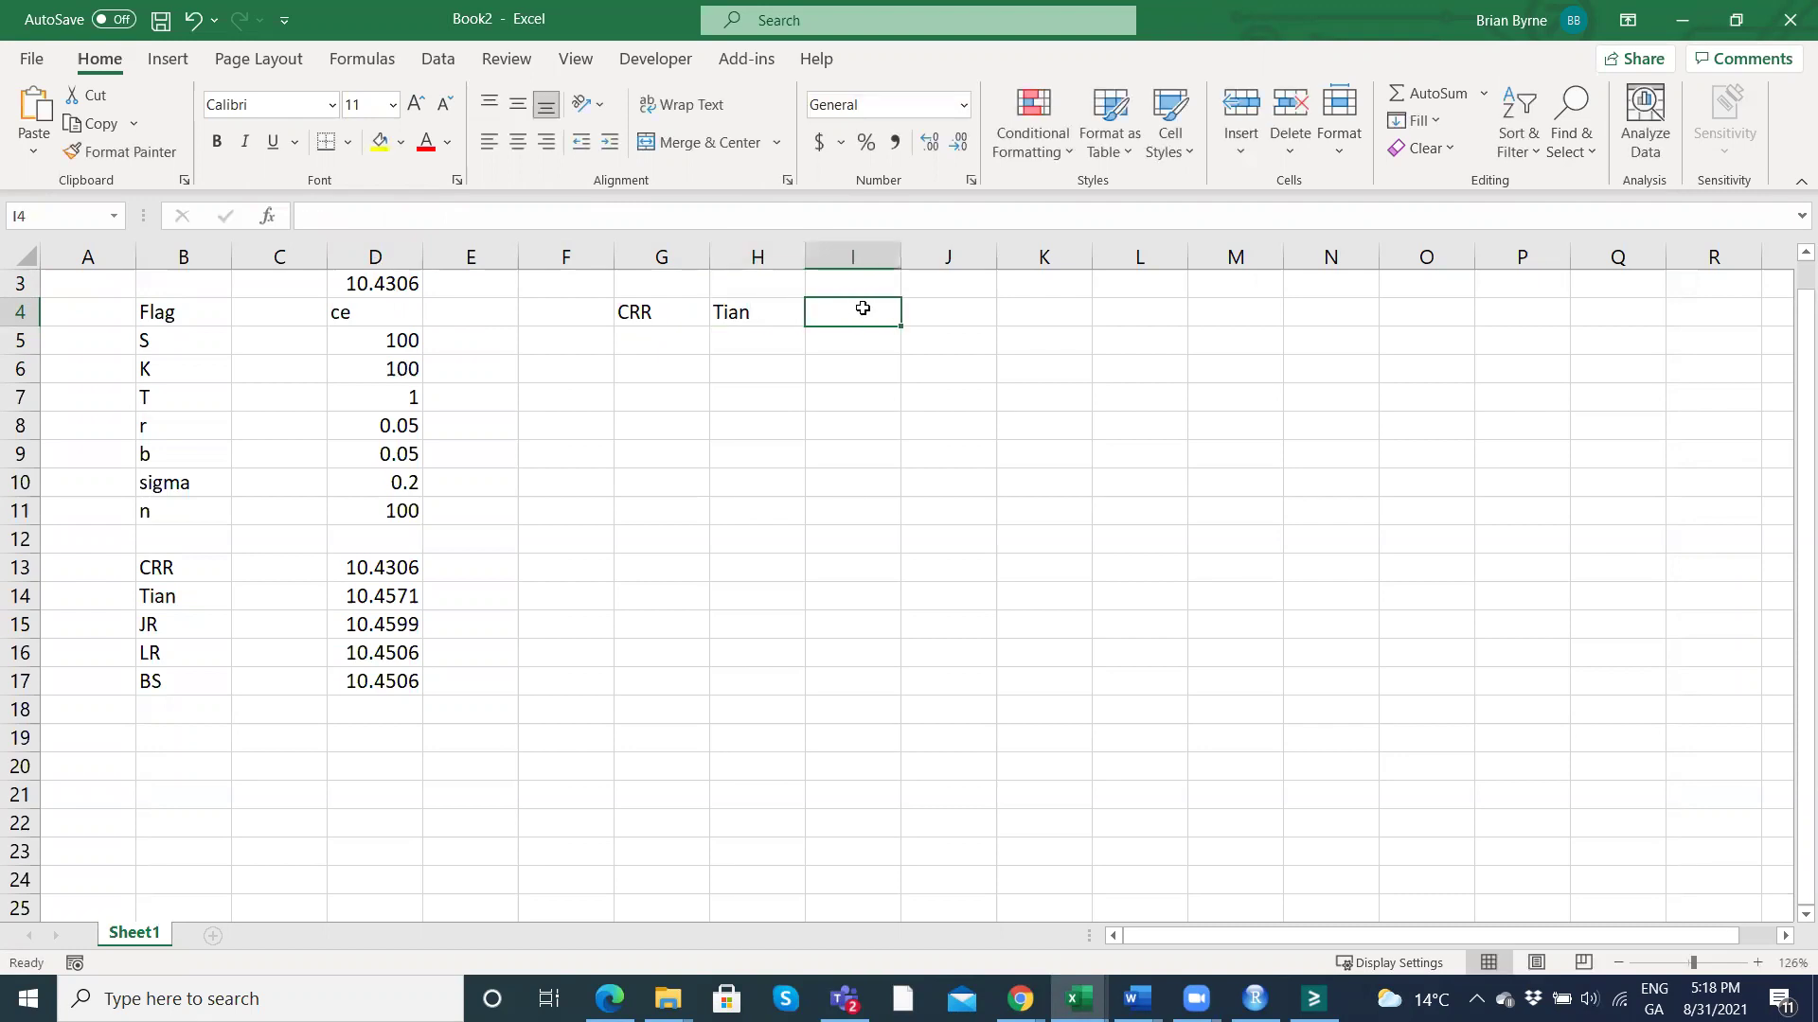
{"action": "type", "text": "JR"}
{"action": "left_click", "coordinate": [941, 311]}
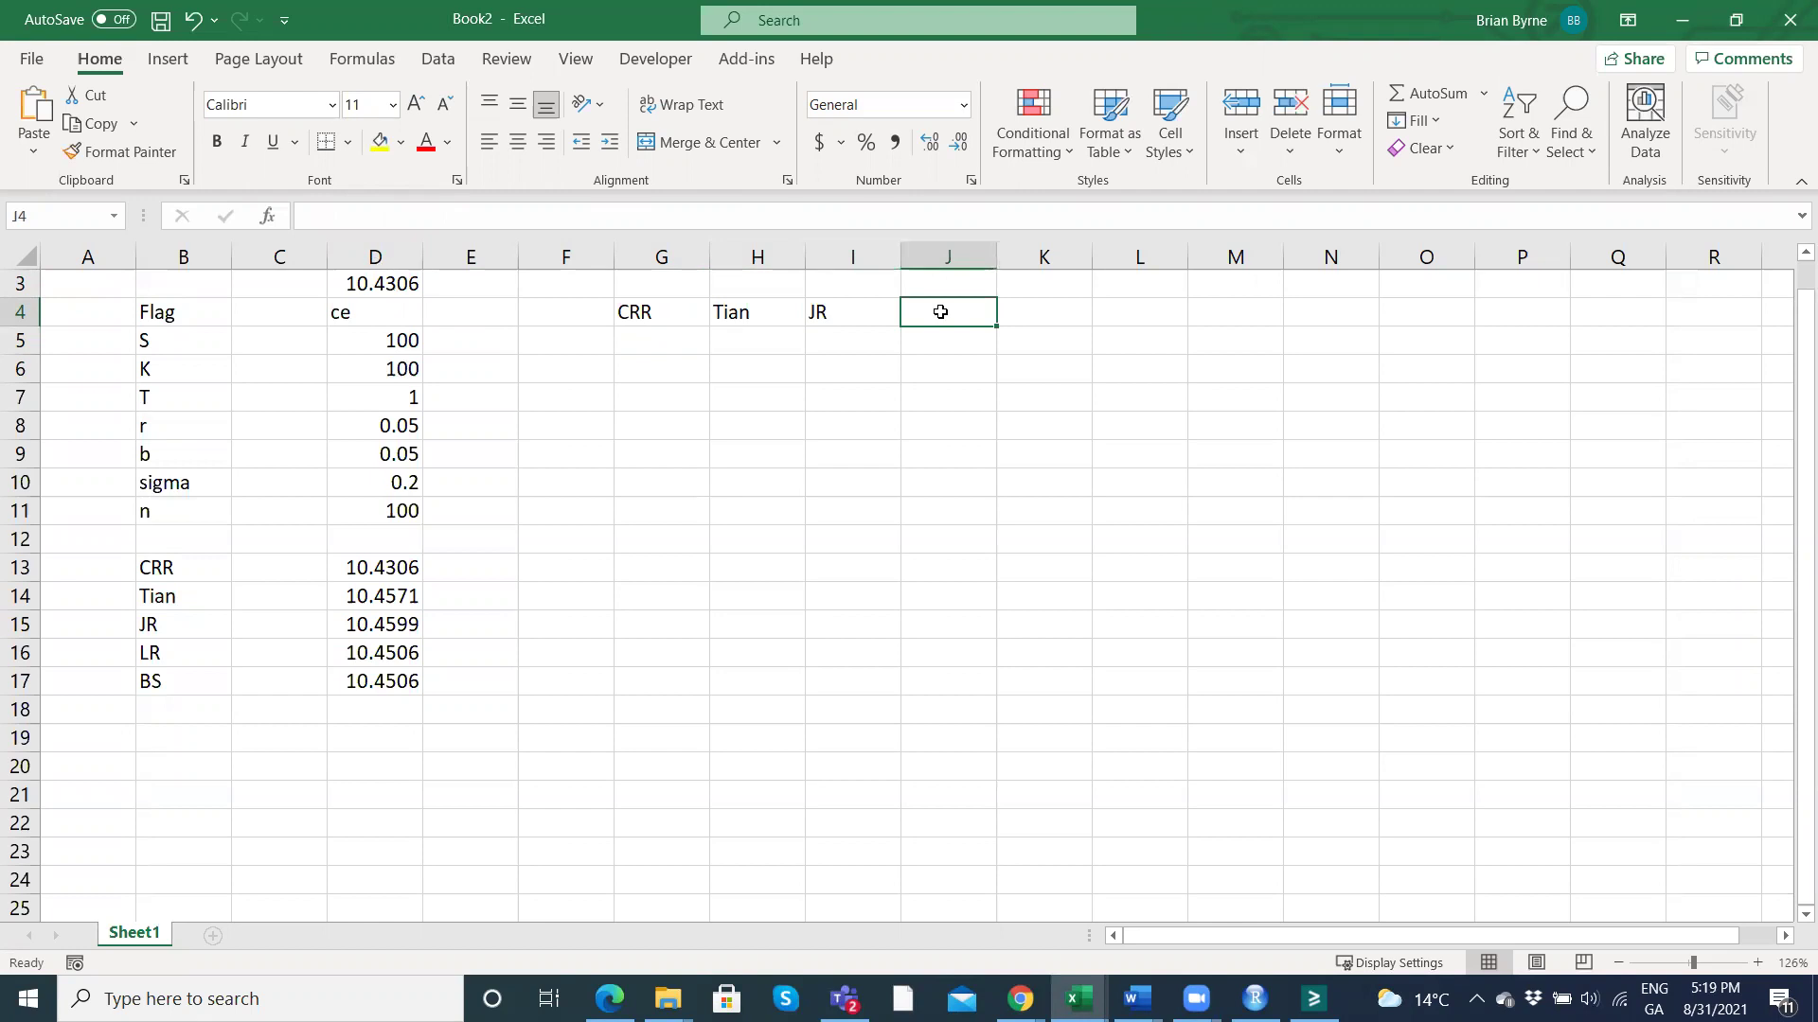
{"action": "type", "text": "LR"}
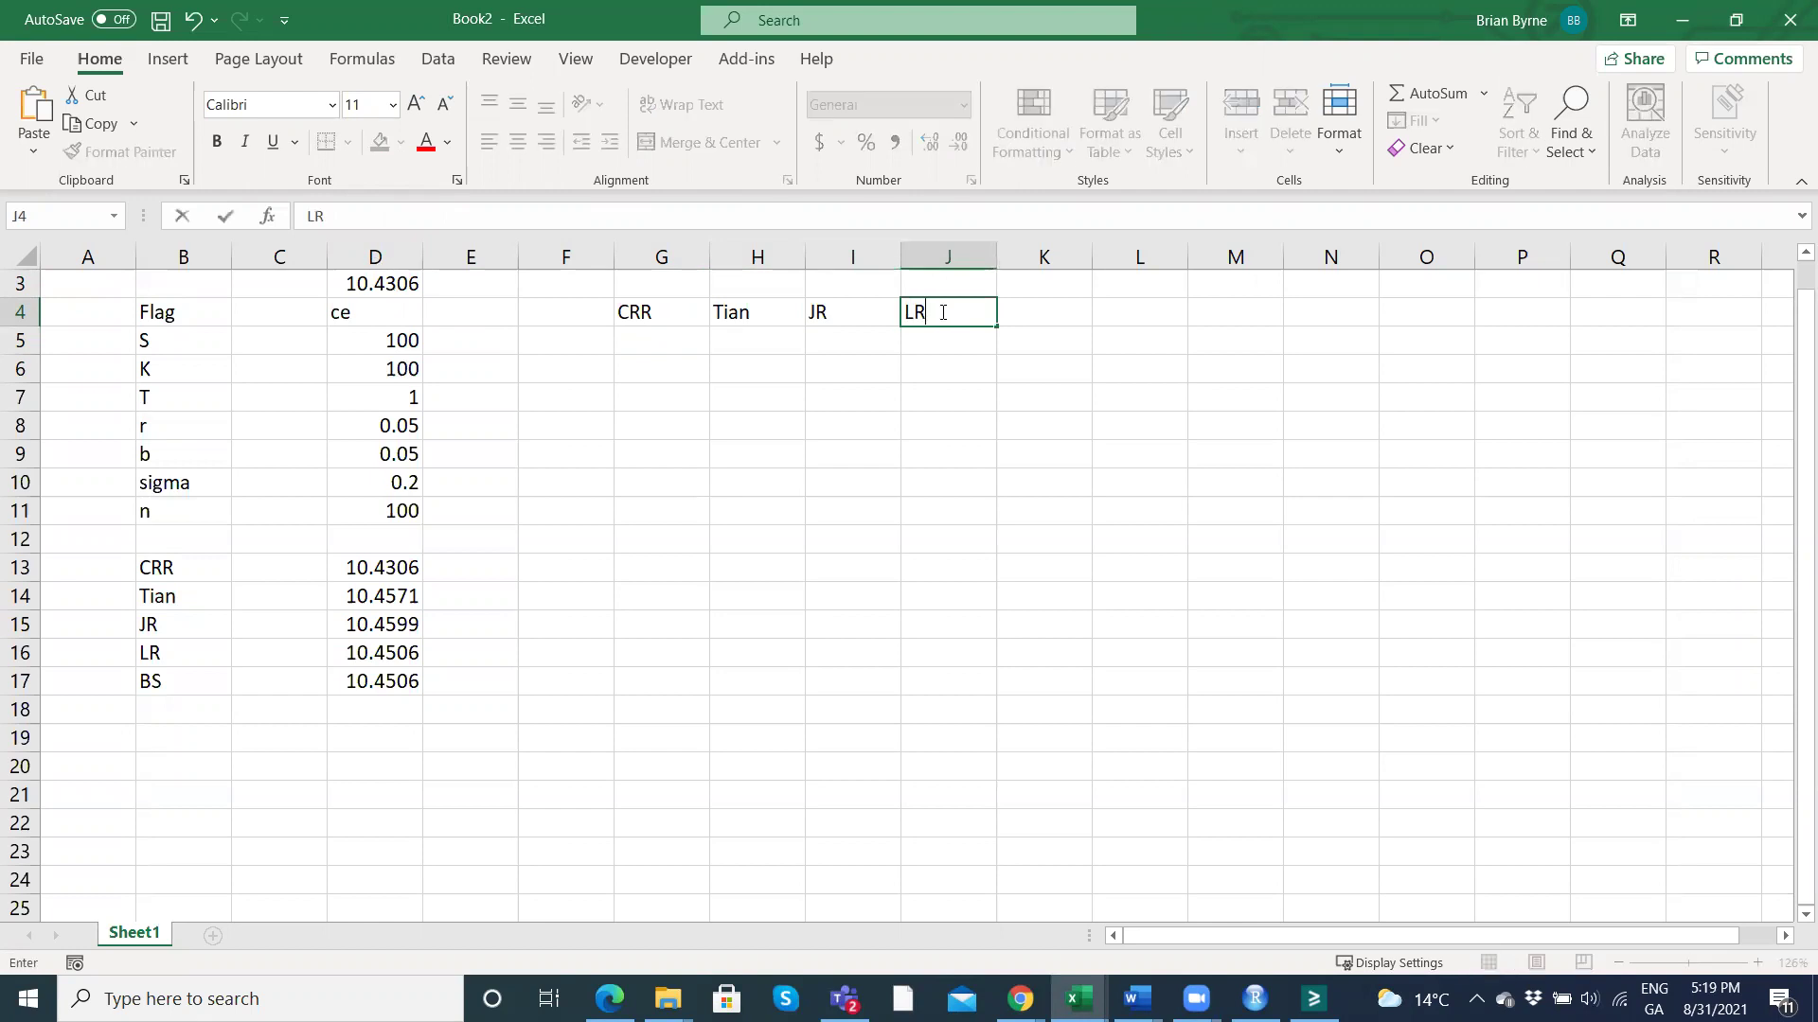
{"action": "key", "text": "Tab"}
{"action": "type", "text": "BS True"}
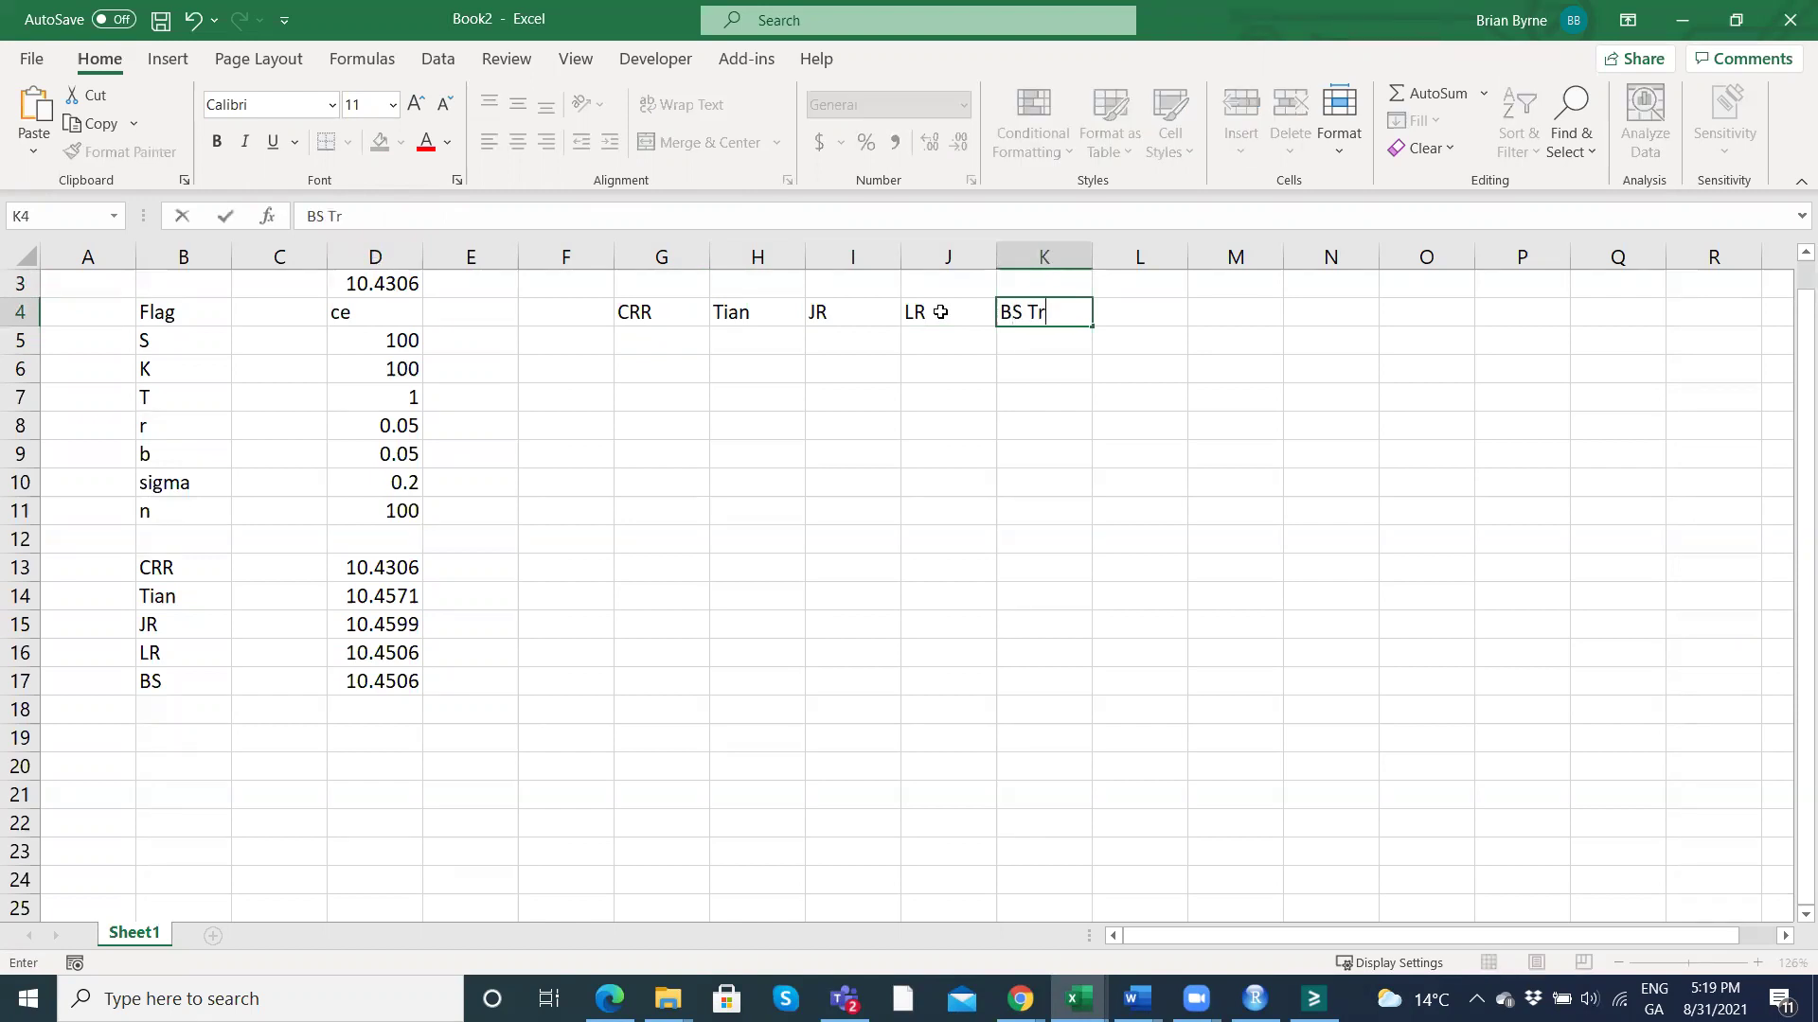
{"action": "key", "text": "Return"}
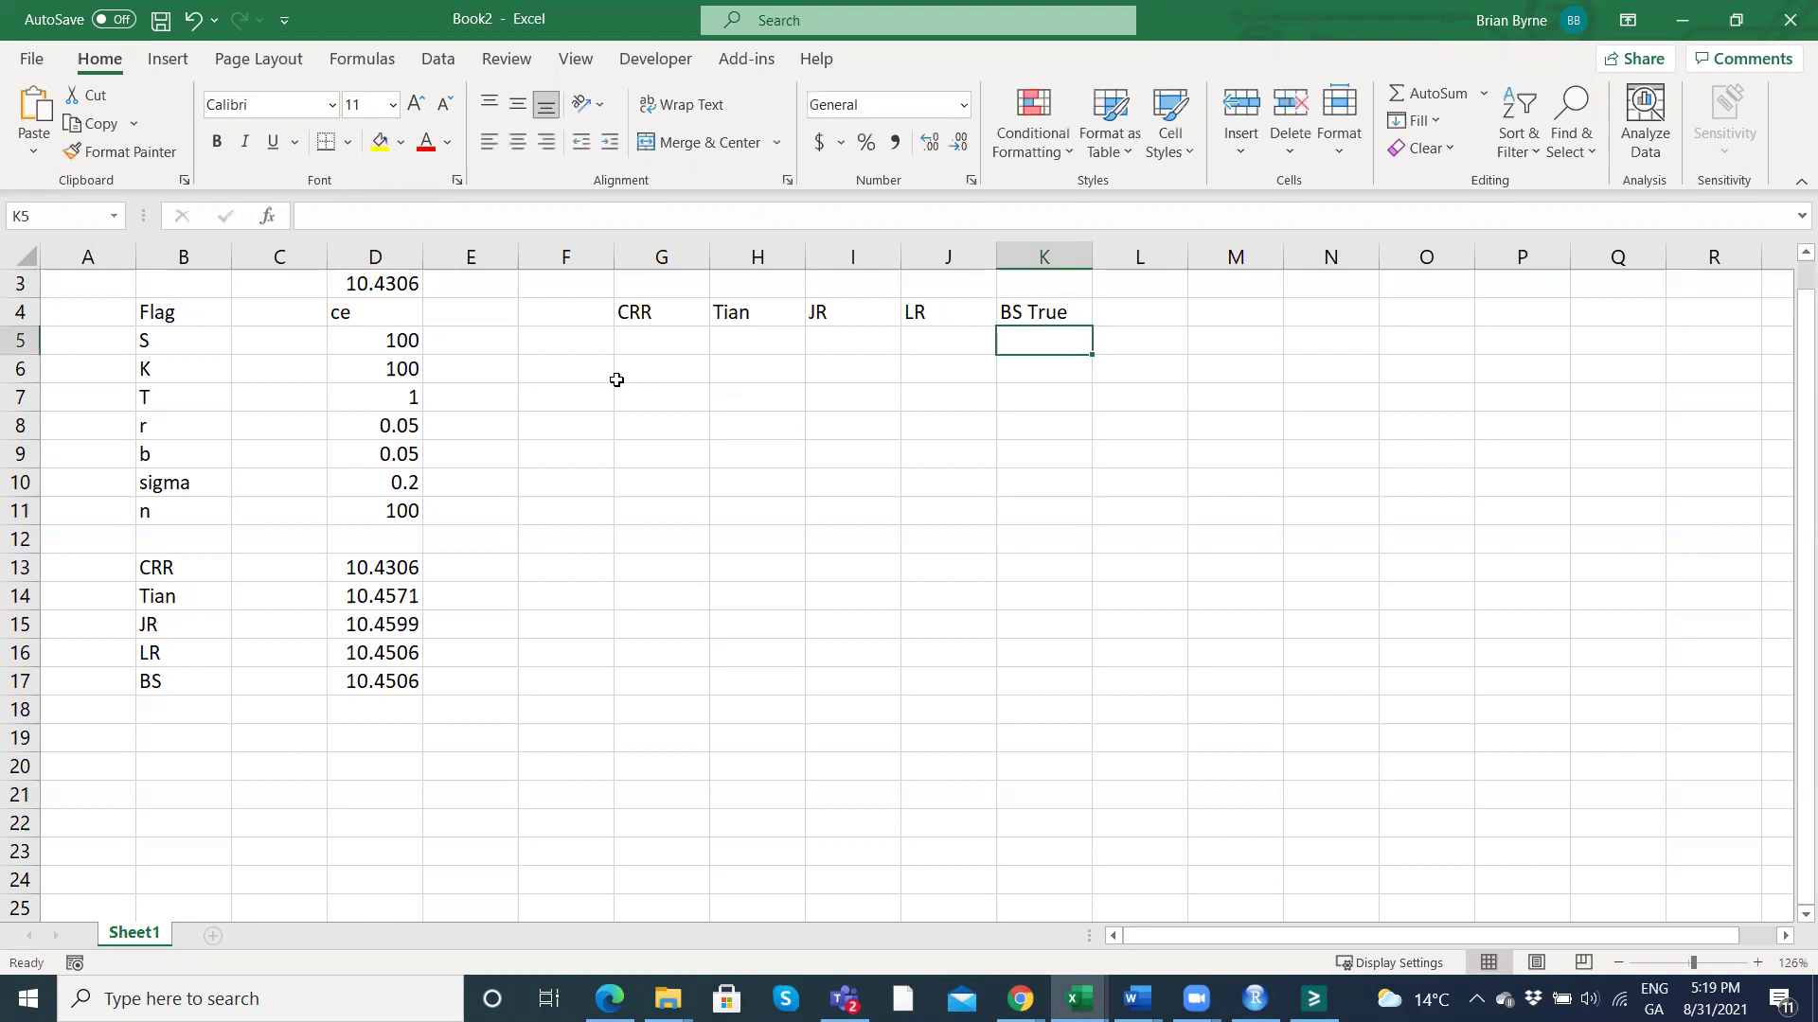
Link G5, below the CRR heading, to the CRR price in D13.
{"action": "left_click", "coordinate": [576, 338]}
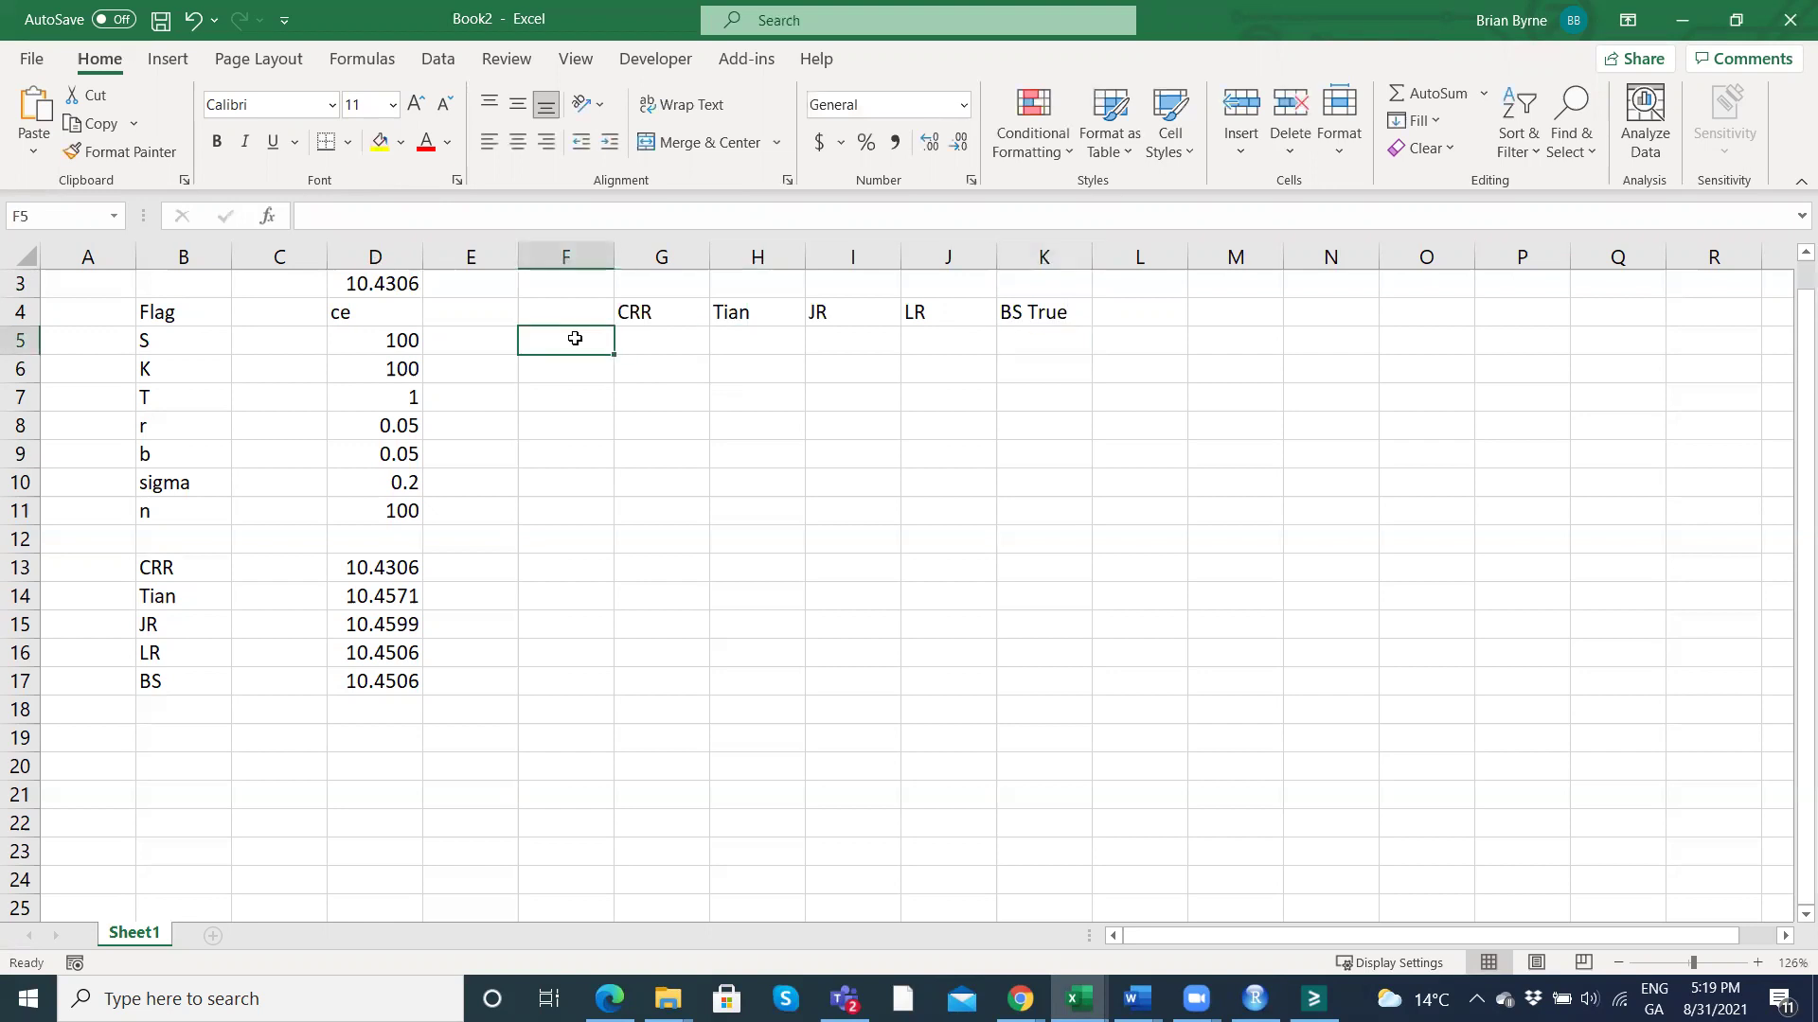
{"action": "left_click", "coordinate": [660, 340]}
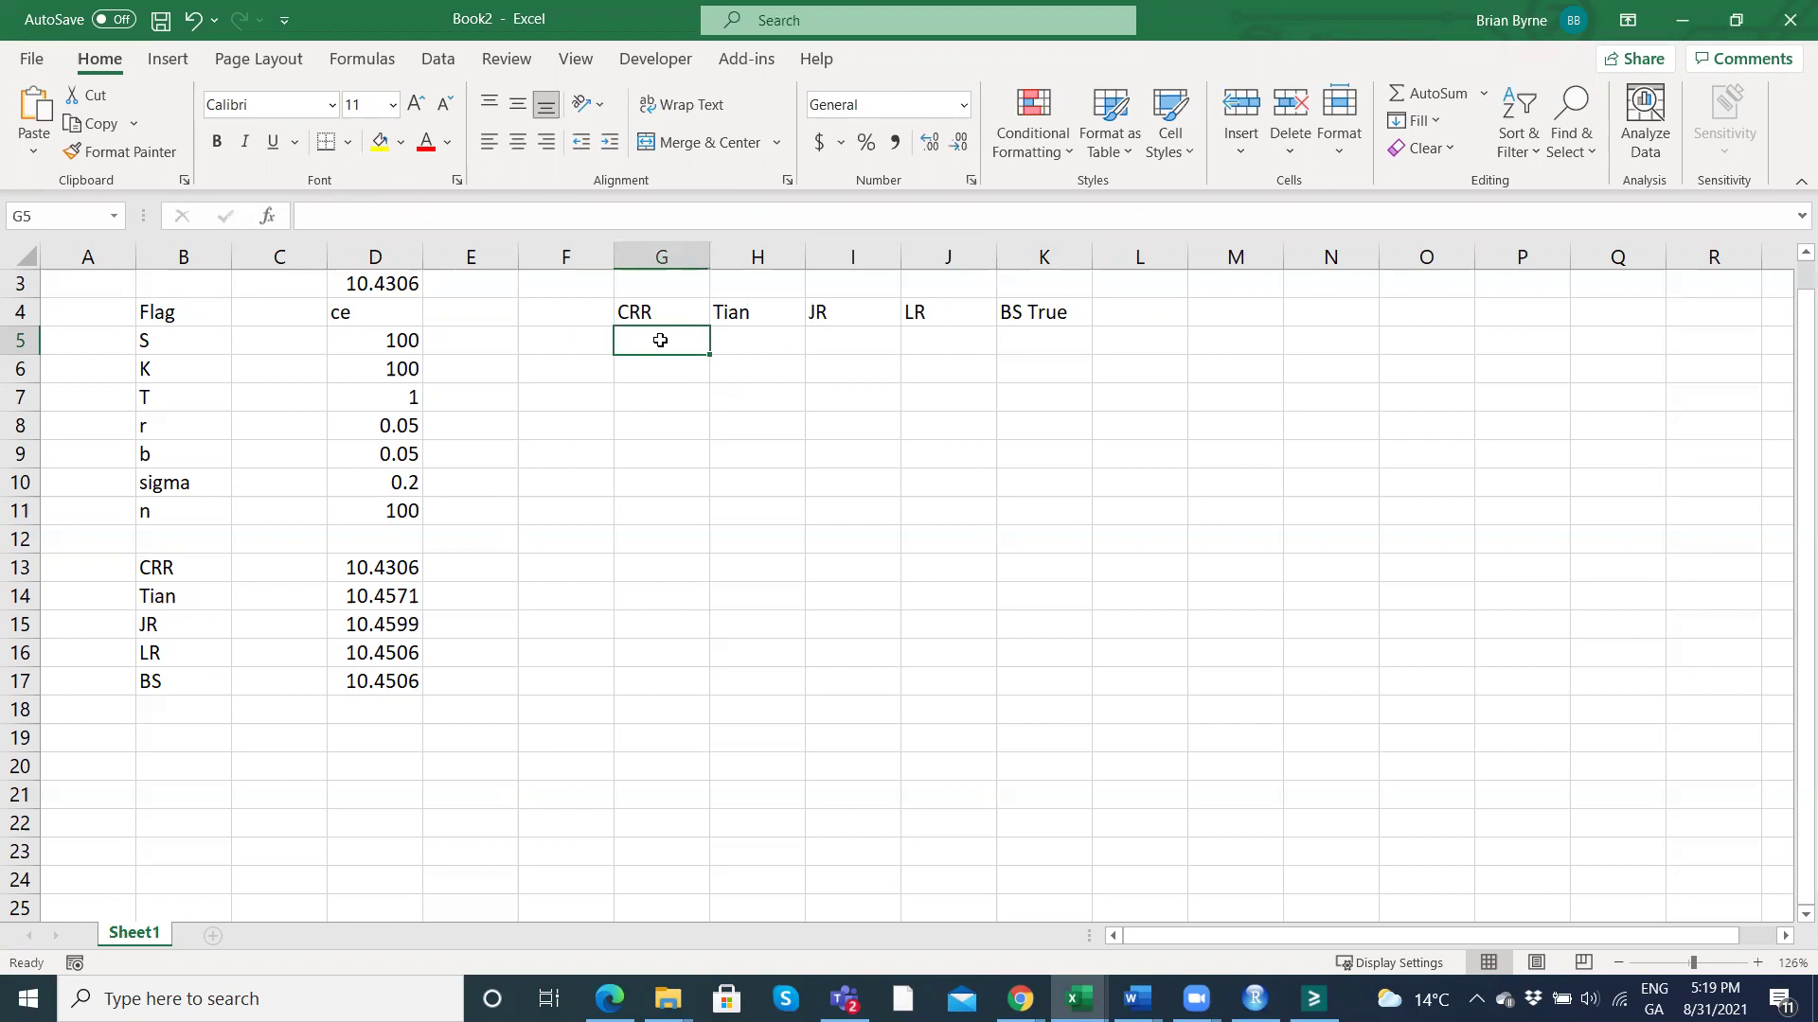
{"action": "type", "text": "="}
{"action": "left_click", "coordinate": [355, 565]}
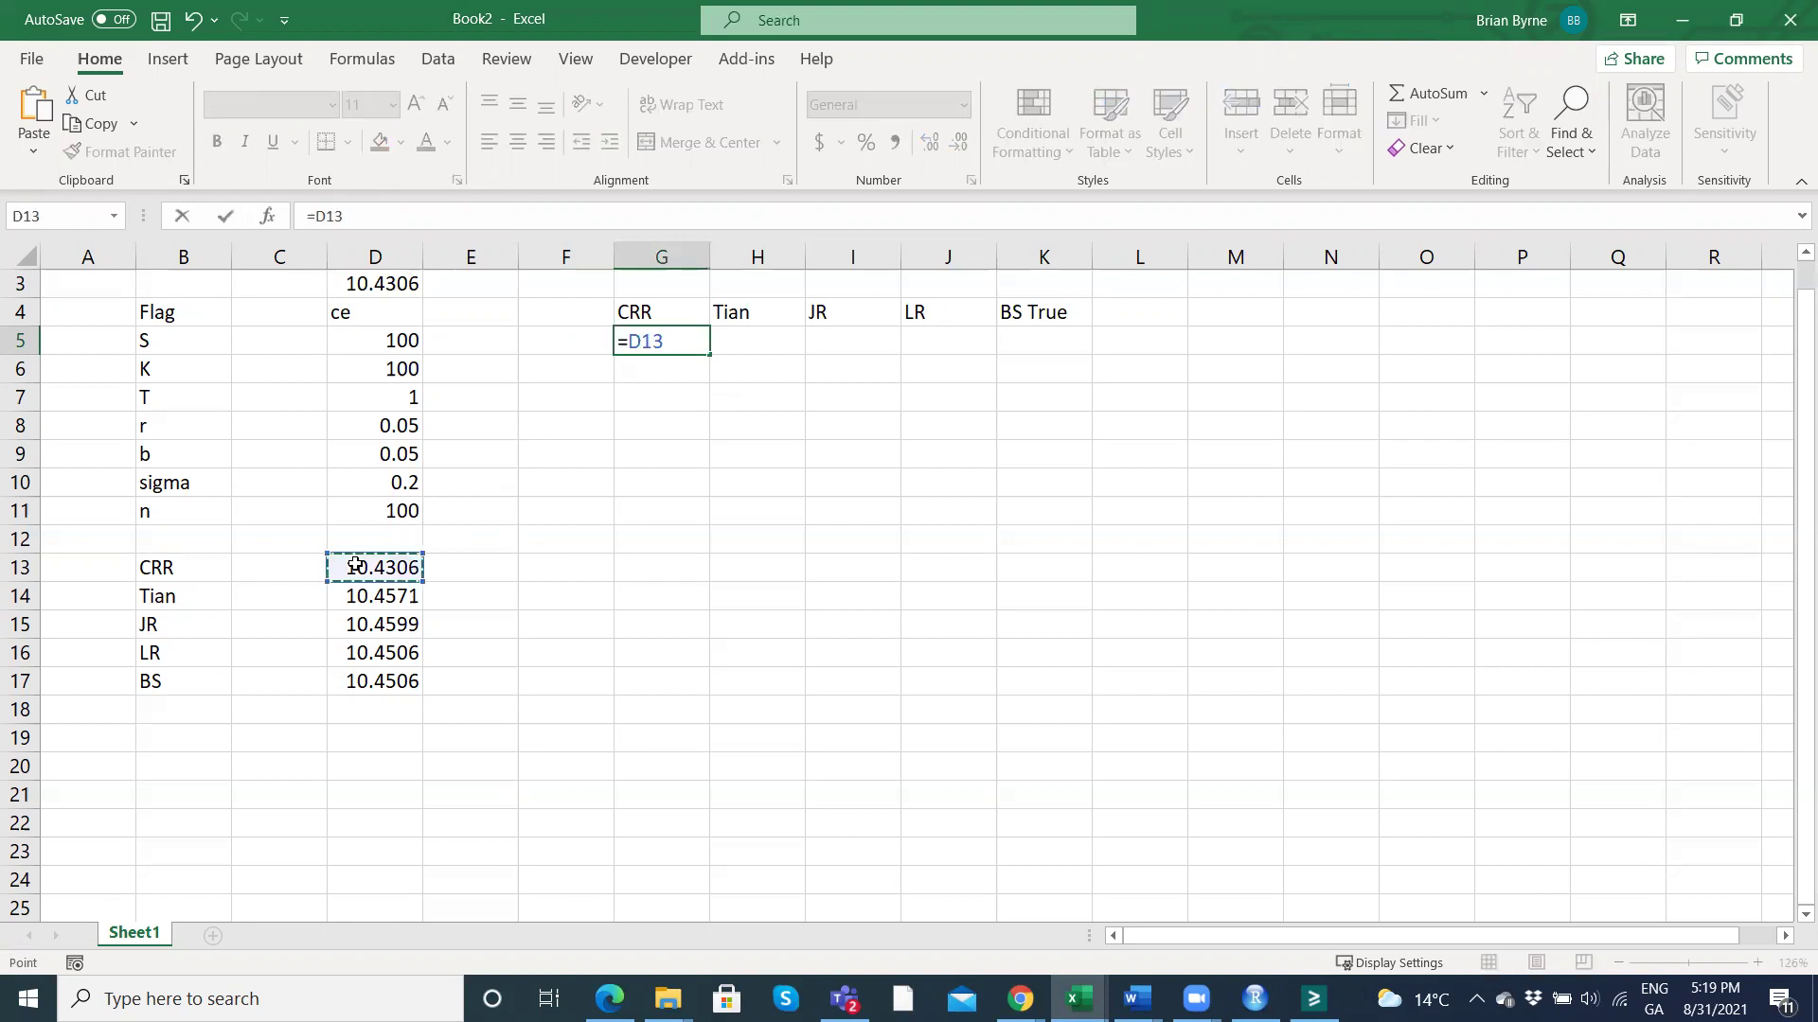
{"action": "key", "text": "Return"}
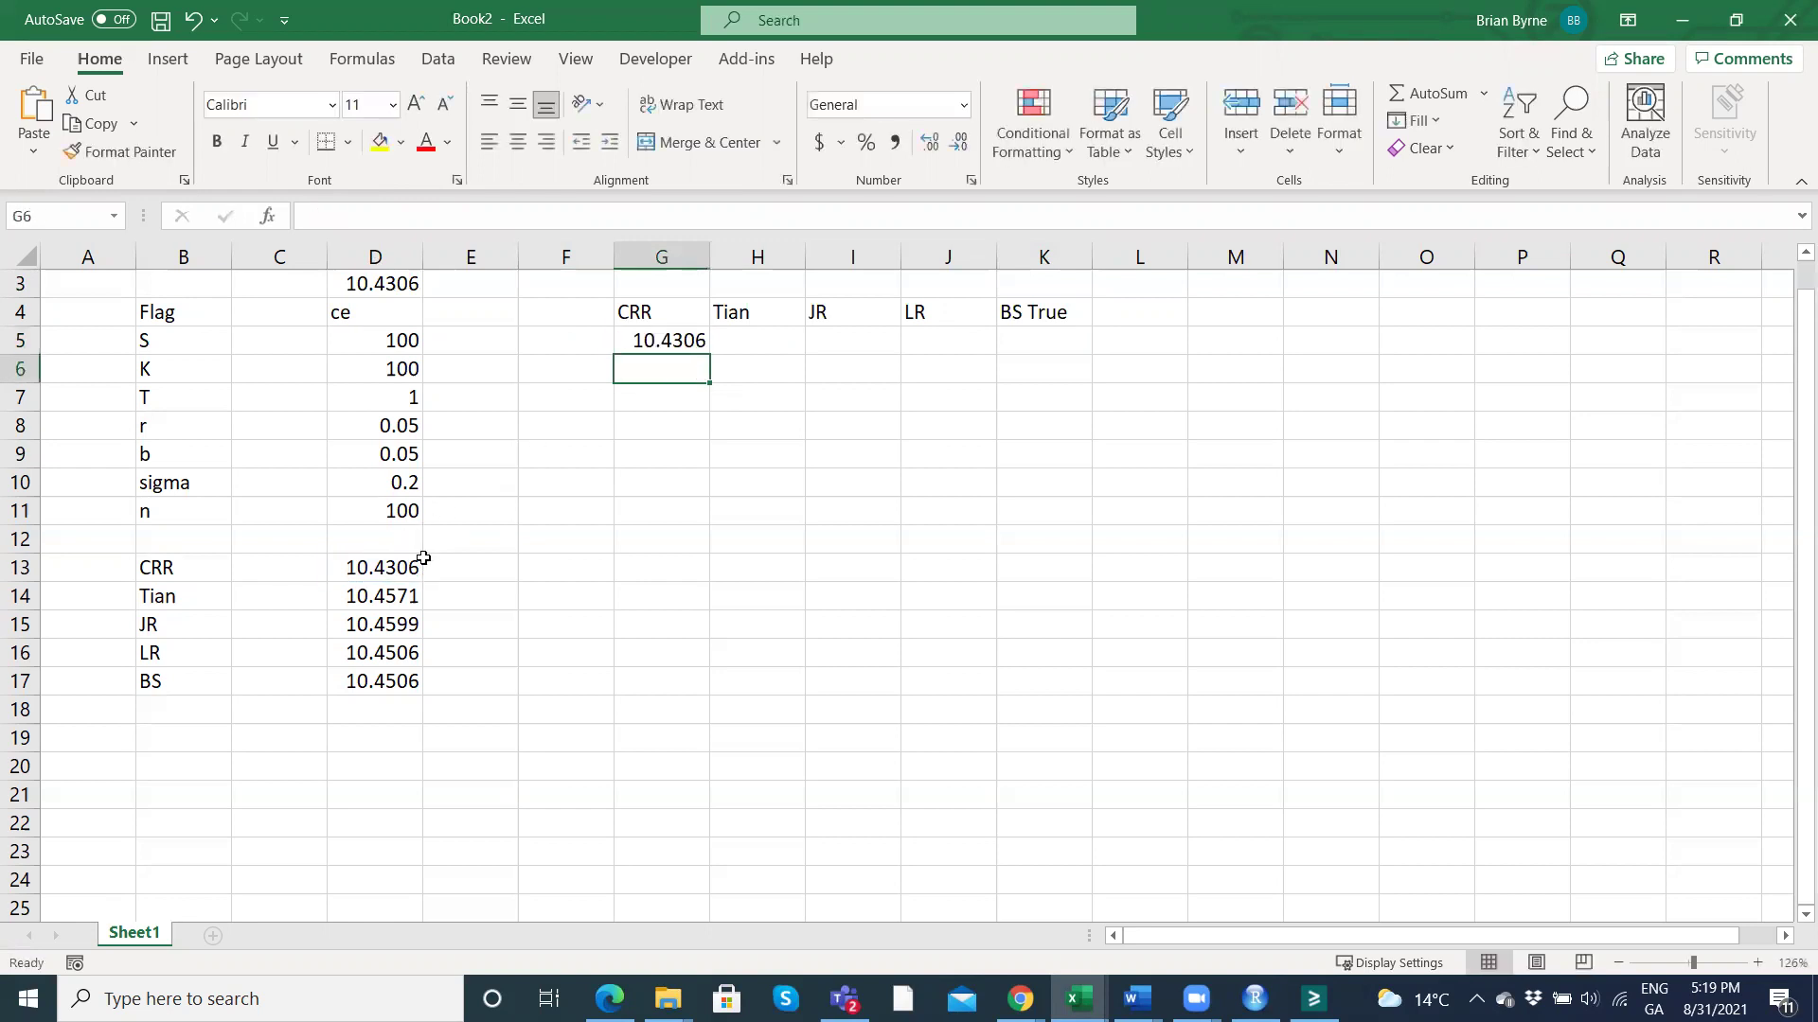
Link H5 to the Tian price in D14 and I5 to the JR price in D15.
{"action": "left_click", "coordinate": [751, 342]}
{"action": "type", "text": "="}
{"action": "left_click", "coordinate": [367, 593]}
{"action": "left_click", "coordinate": [846, 343]}
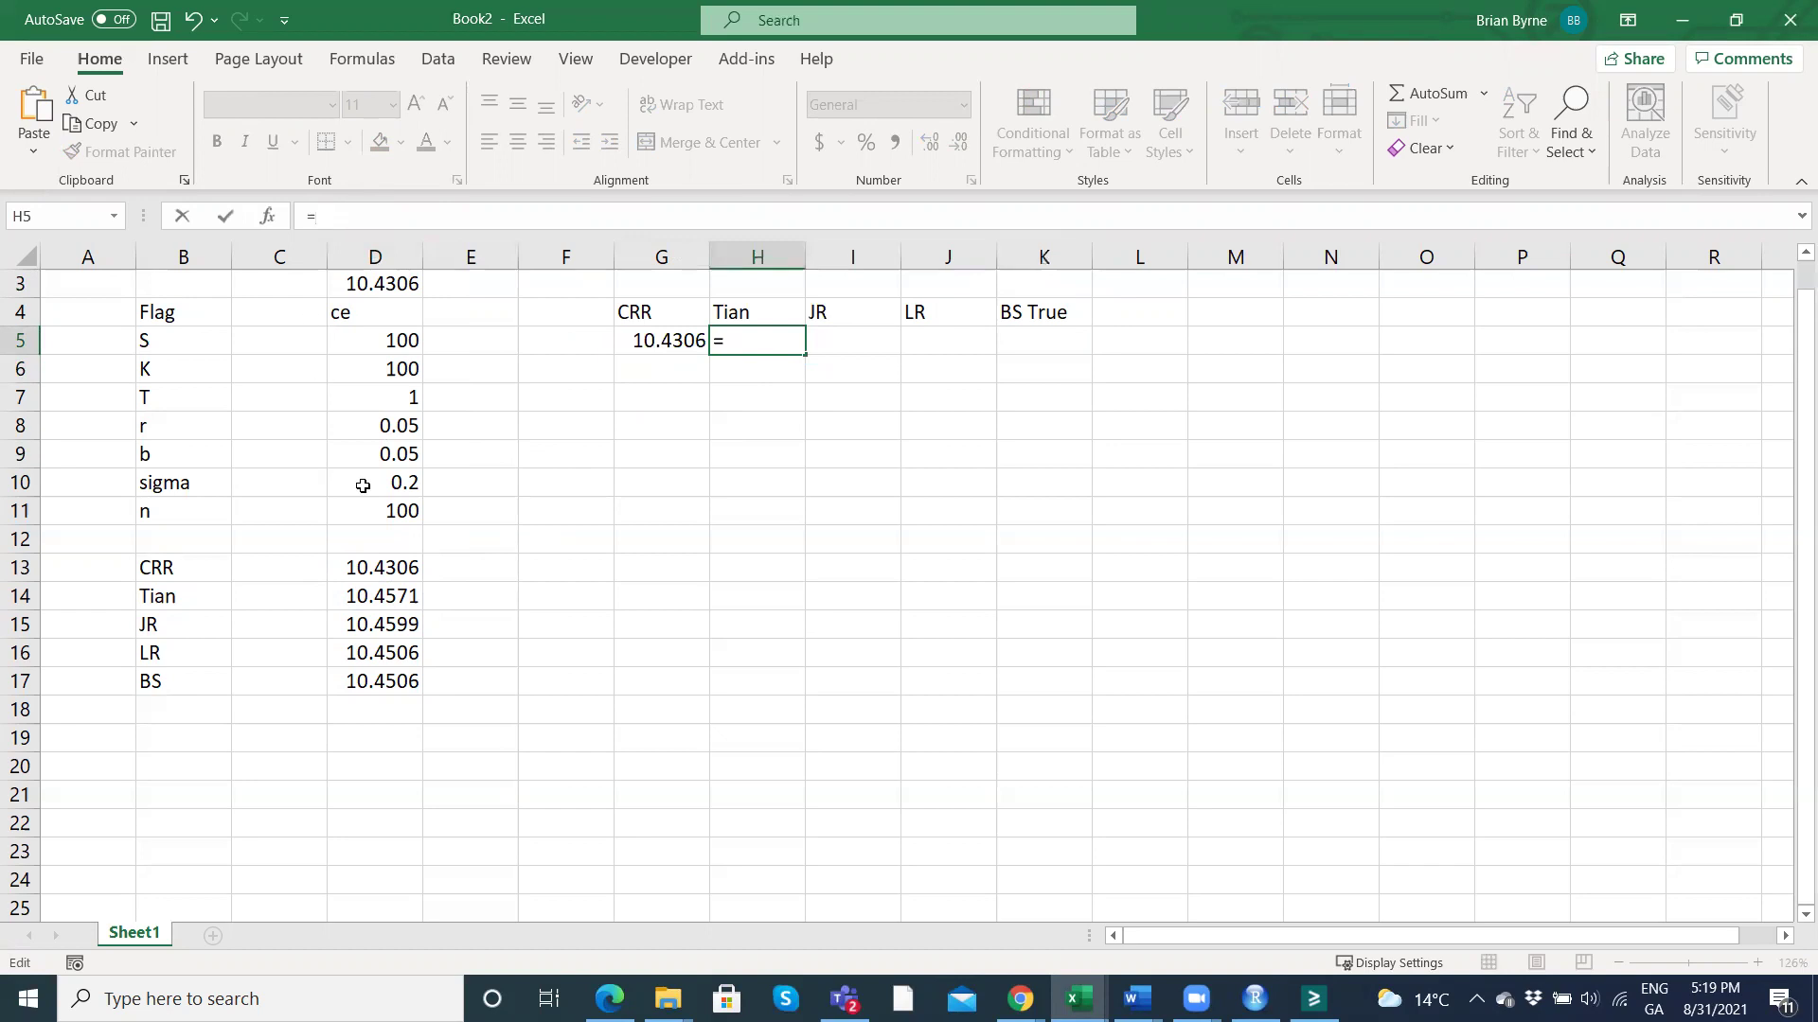
{"action": "left_click", "coordinate": [381, 595]}
{"action": "key", "text": "Return"}
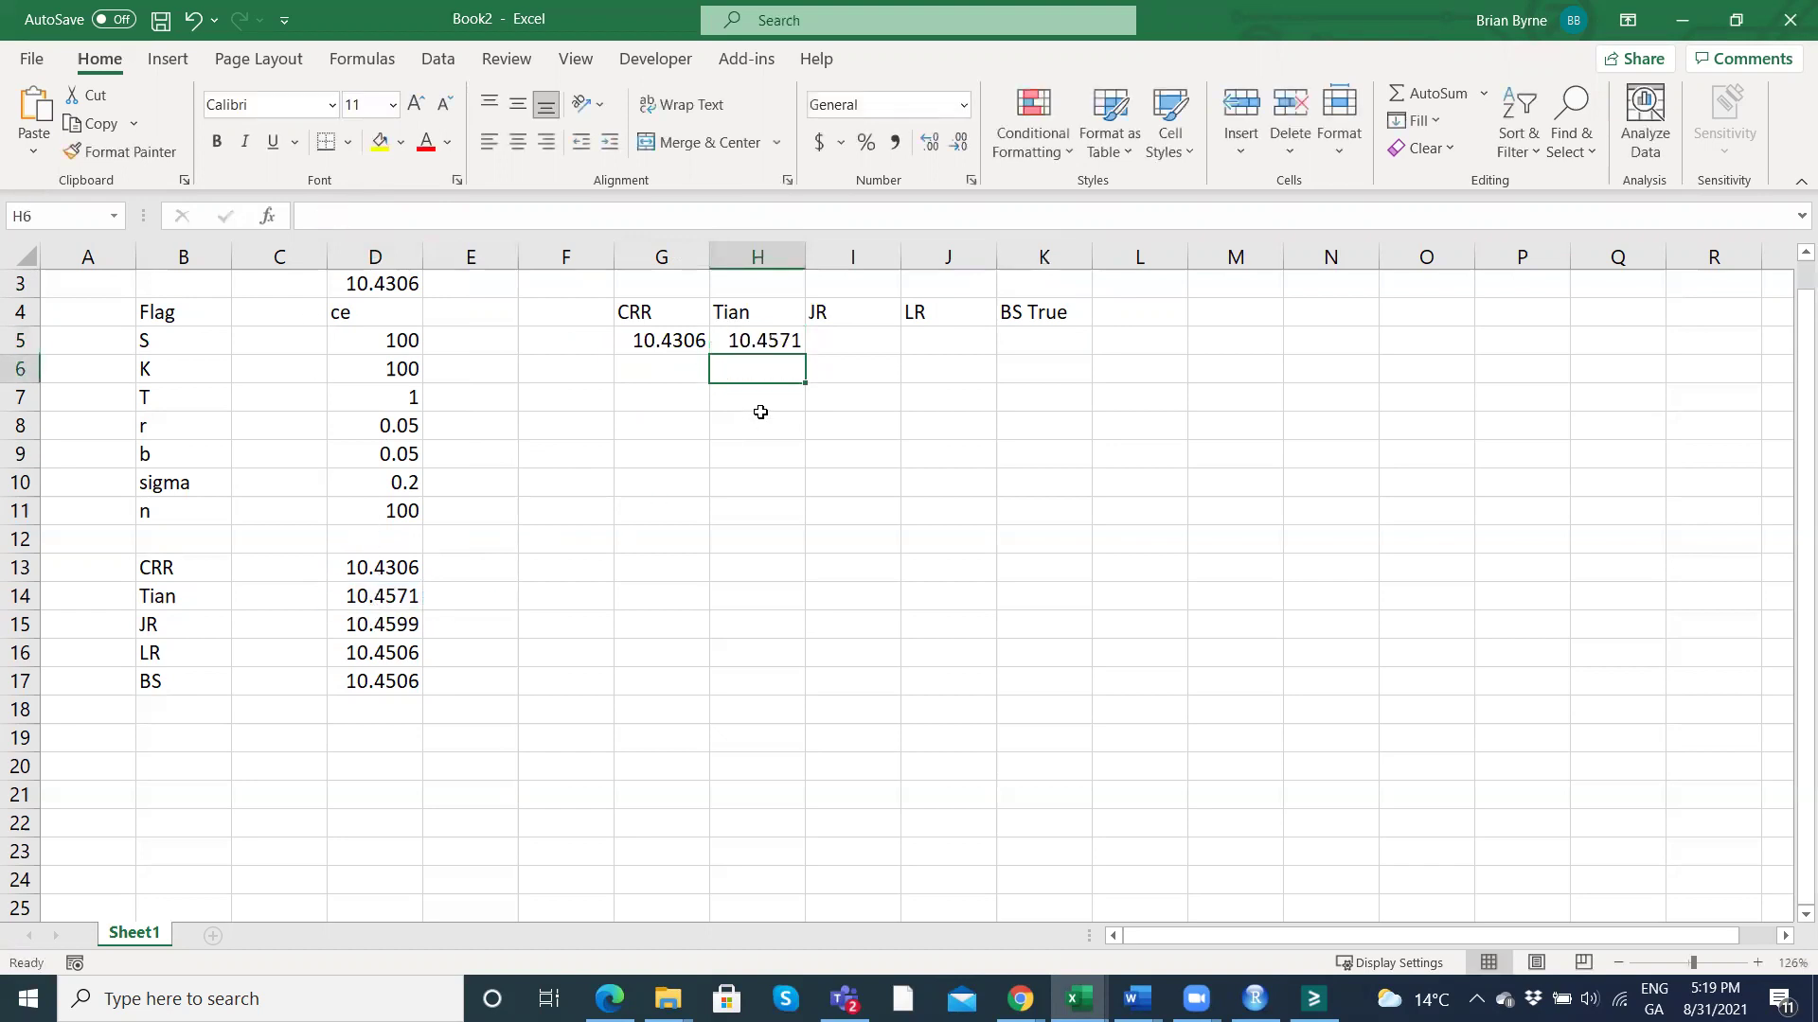
{"action": "left_click", "coordinate": [830, 340]}
{"action": "type", "text": "="}
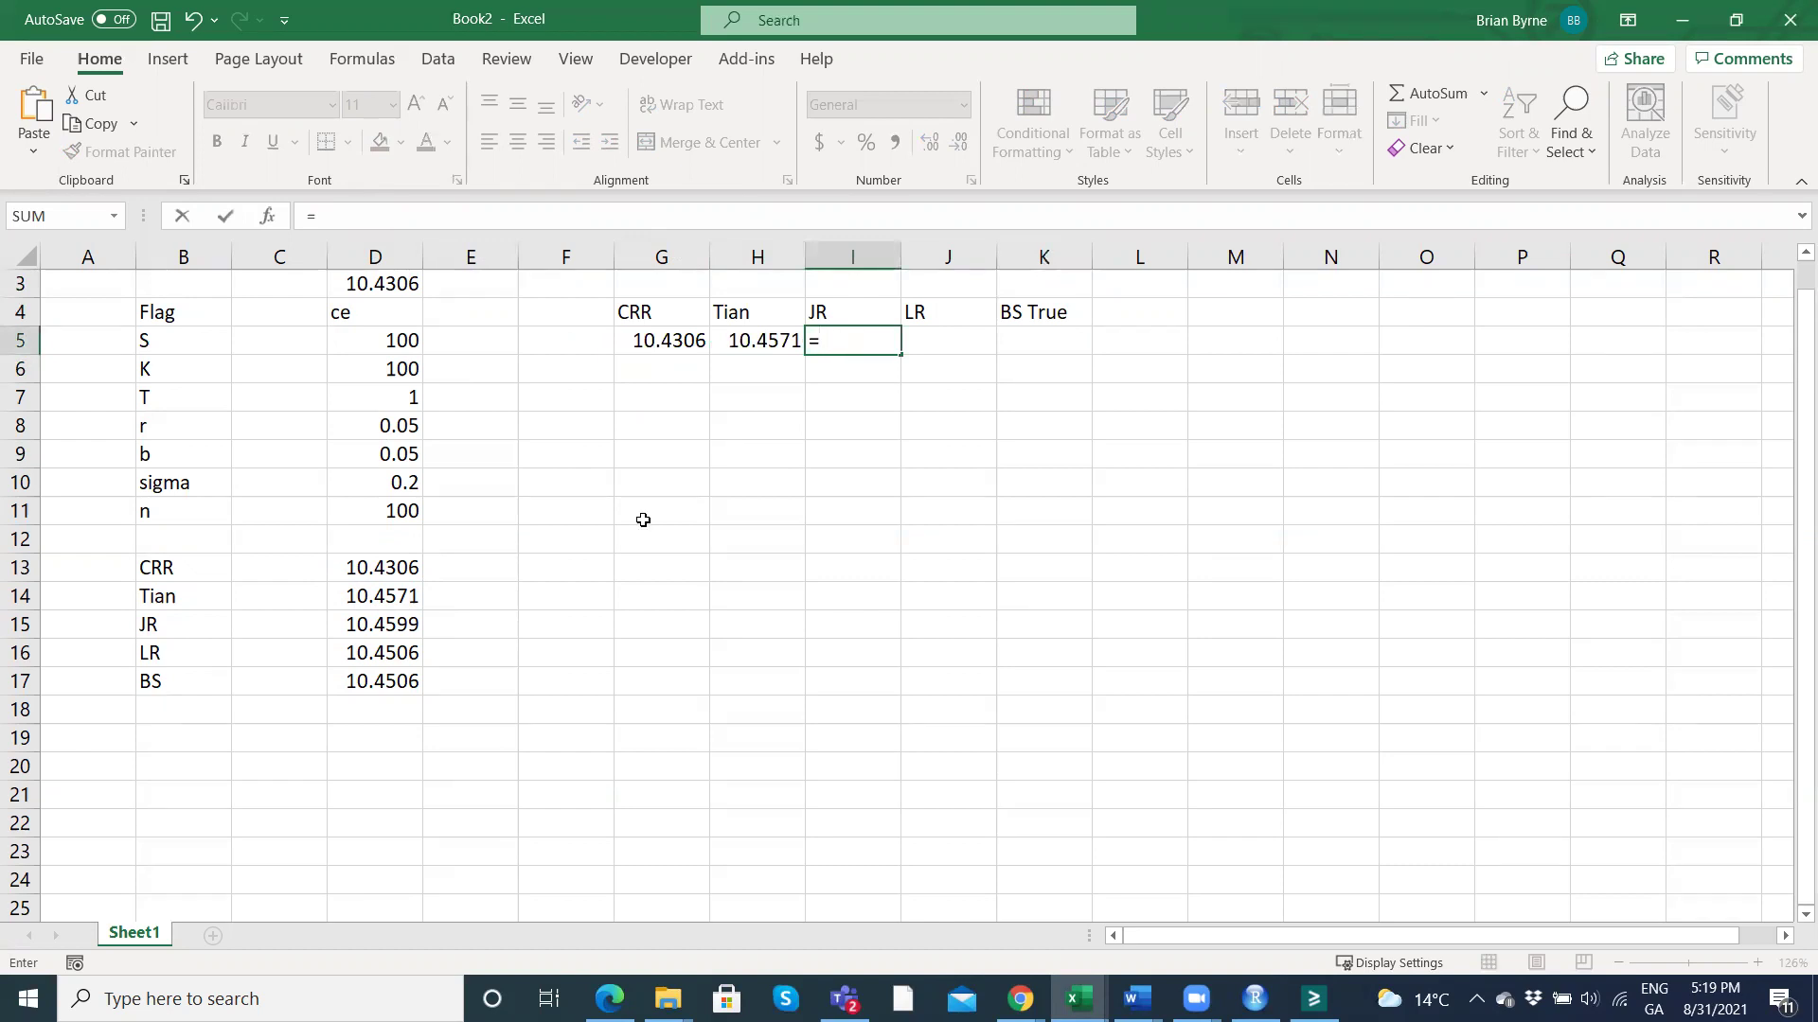
{"action": "left_click", "coordinate": [356, 624]}
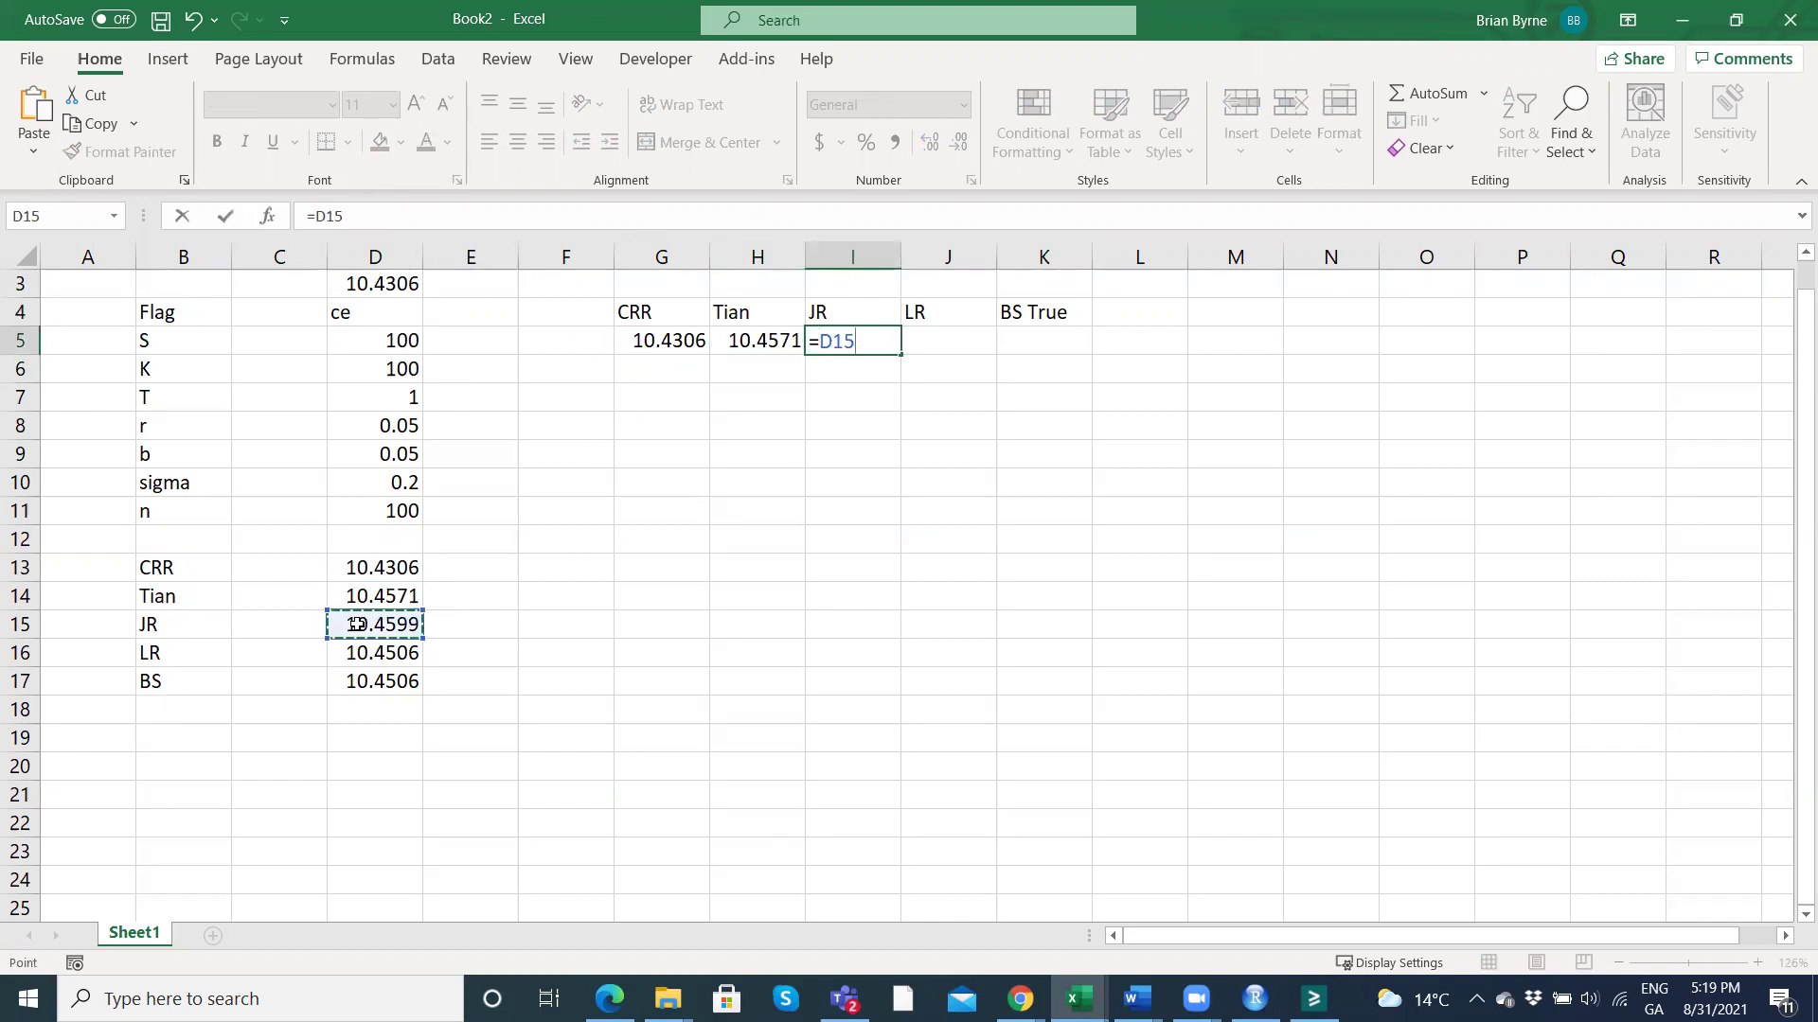
{"action": "key", "text": "Return"}
Link J5 to the LR price in D16 and K5 to the Black-Scholes price in D17.
{"action": "left_click", "coordinate": [935, 348]}
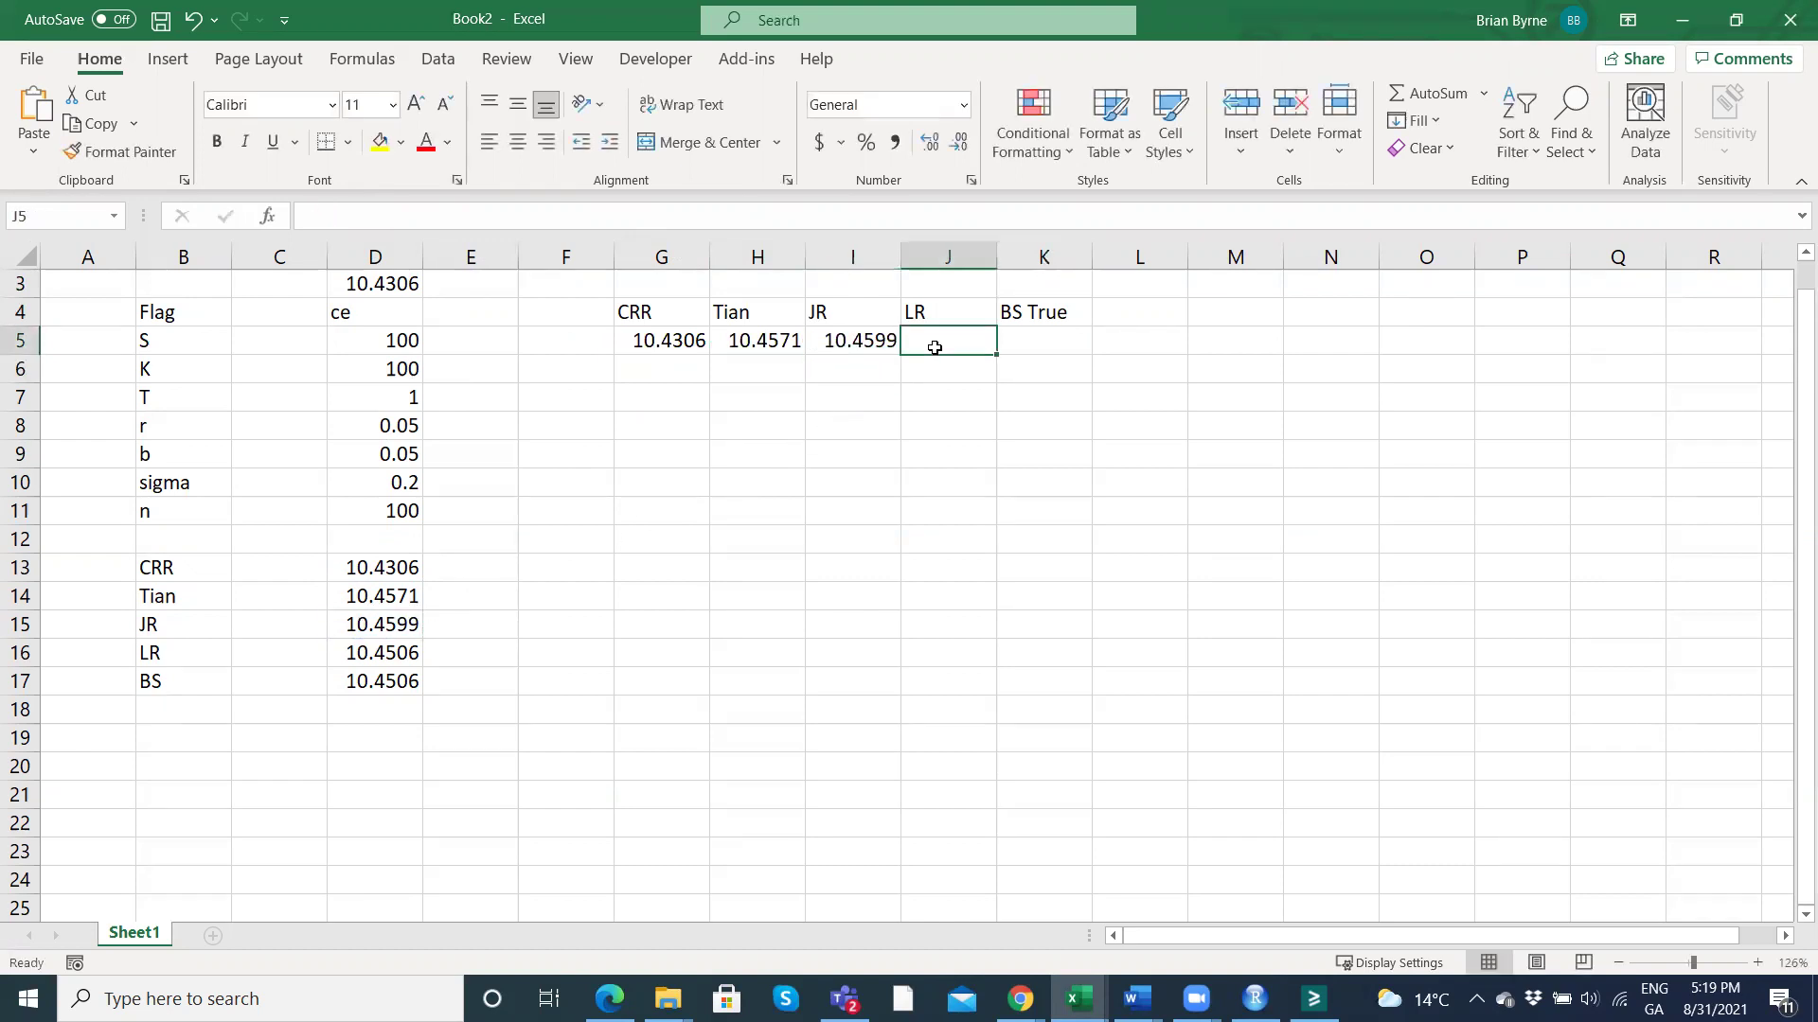
{"action": "type", "text": "="}
{"action": "left_click", "coordinate": [386, 660]}
{"action": "key", "text": "Return"}
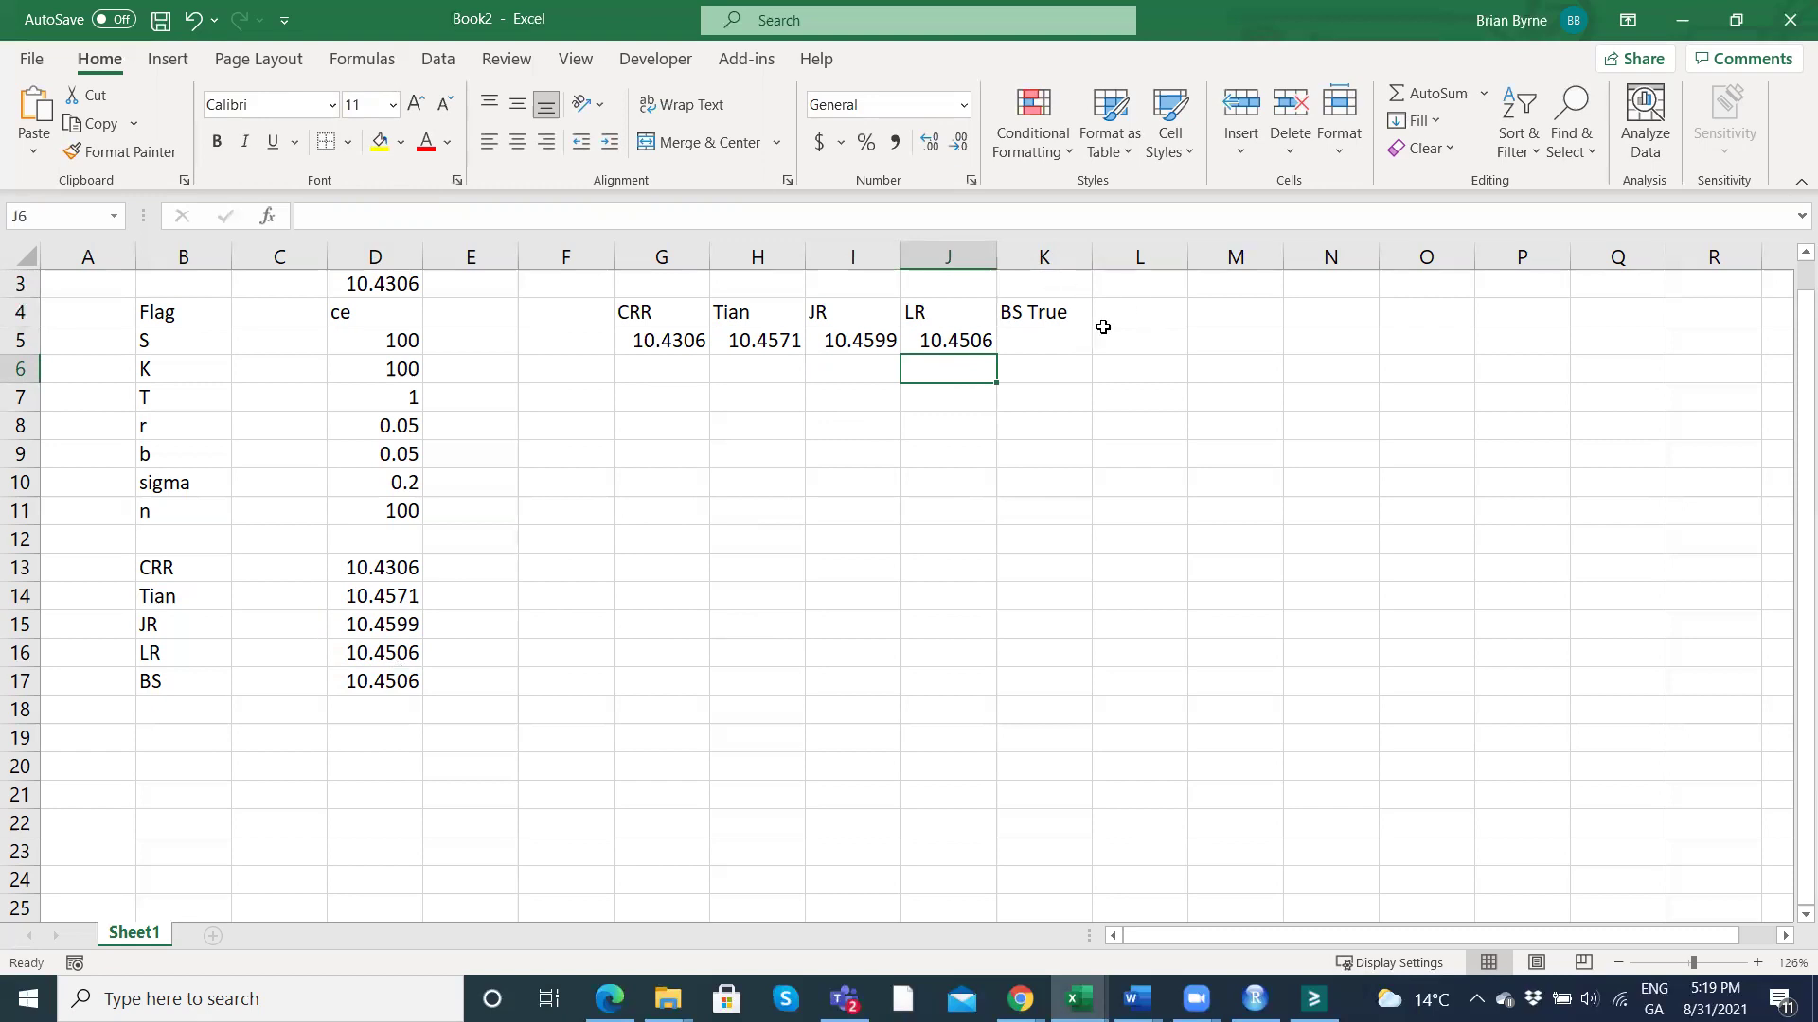
{"action": "left_click", "coordinate": [1054, 340]}
{"action": "type", "text": "="}
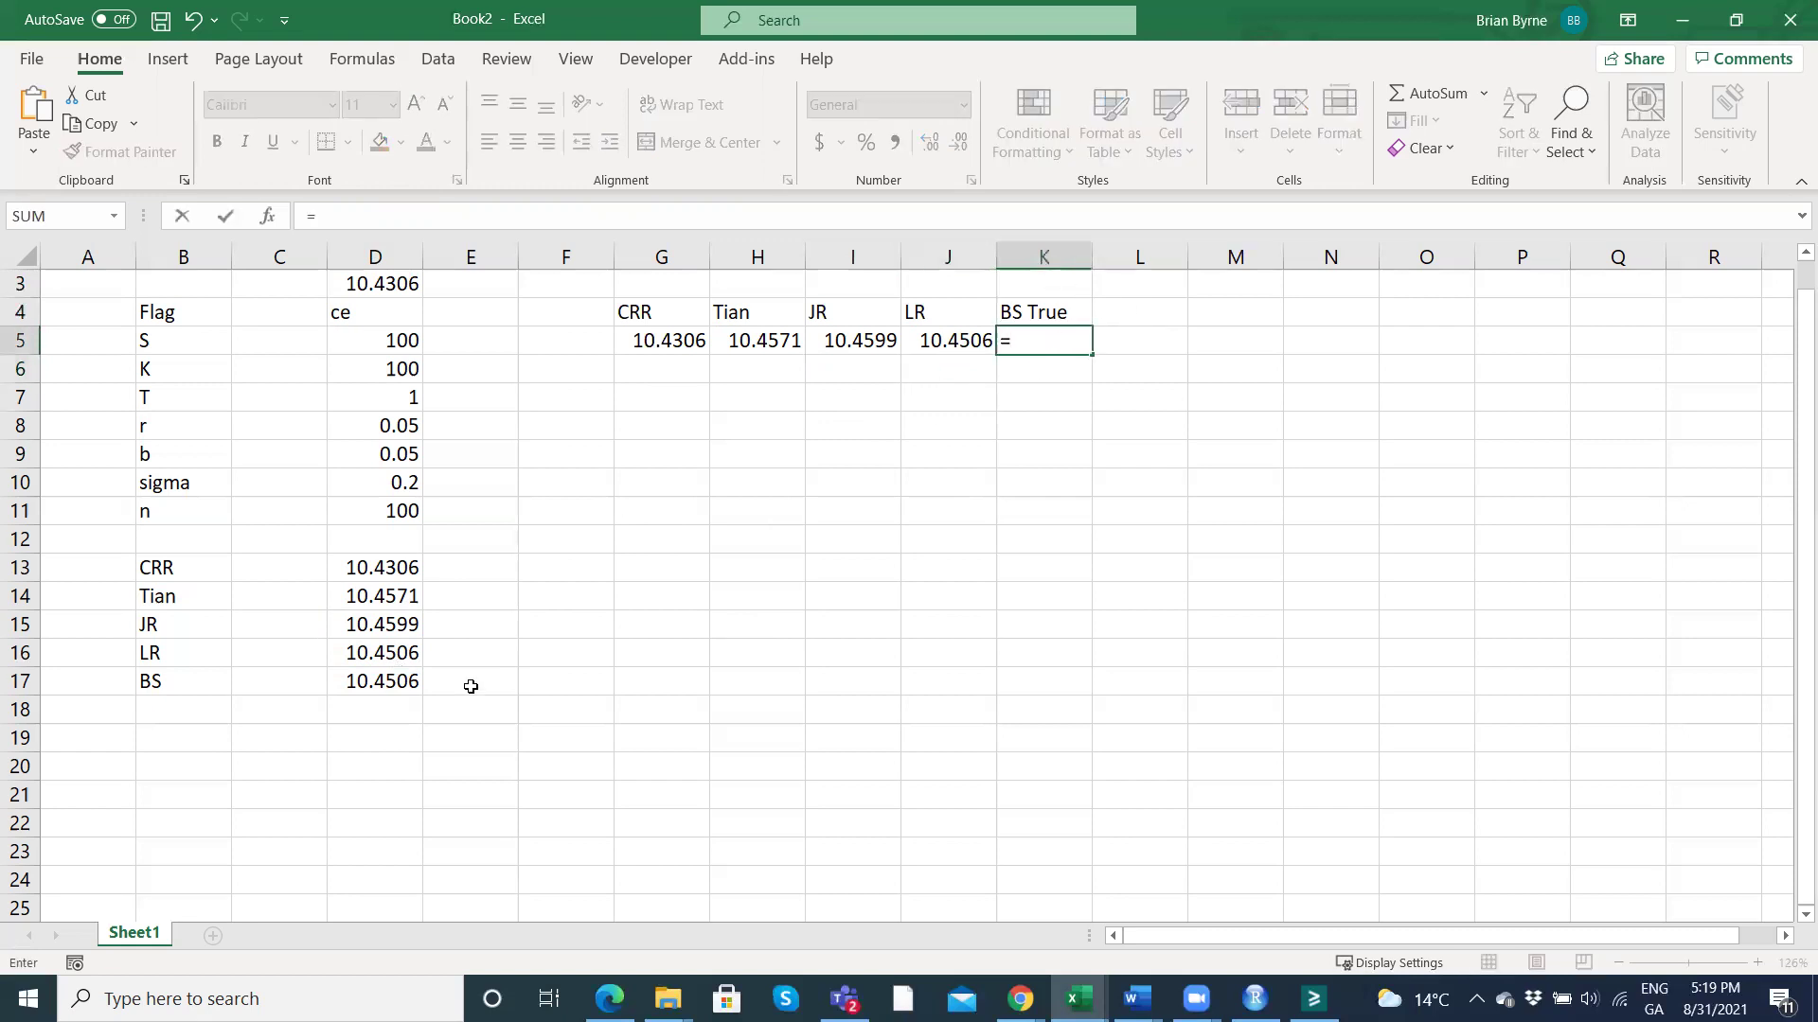
{"action": "left_click", "coordinate": [361, 684]}
{"action": "key", "text": "Return"}
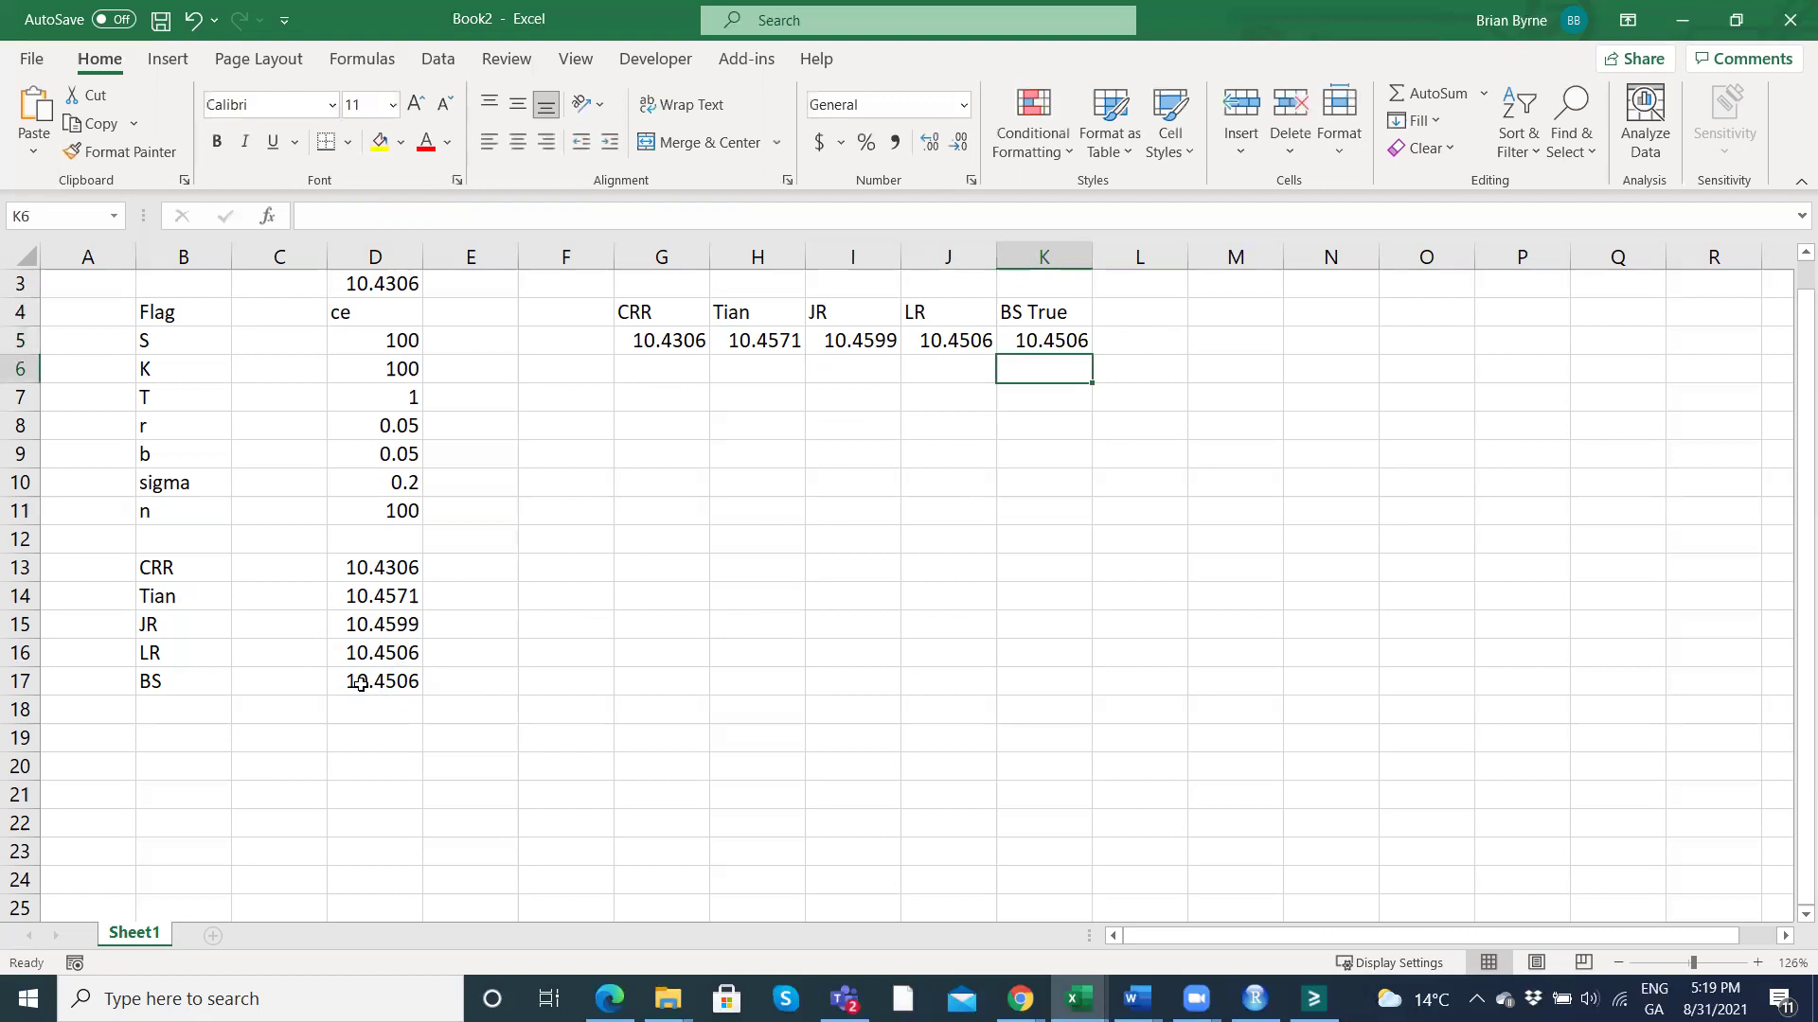
Enter the label True in A17, beside the BS row.
{"action": "left_click", "coordinate": [79, 684]}
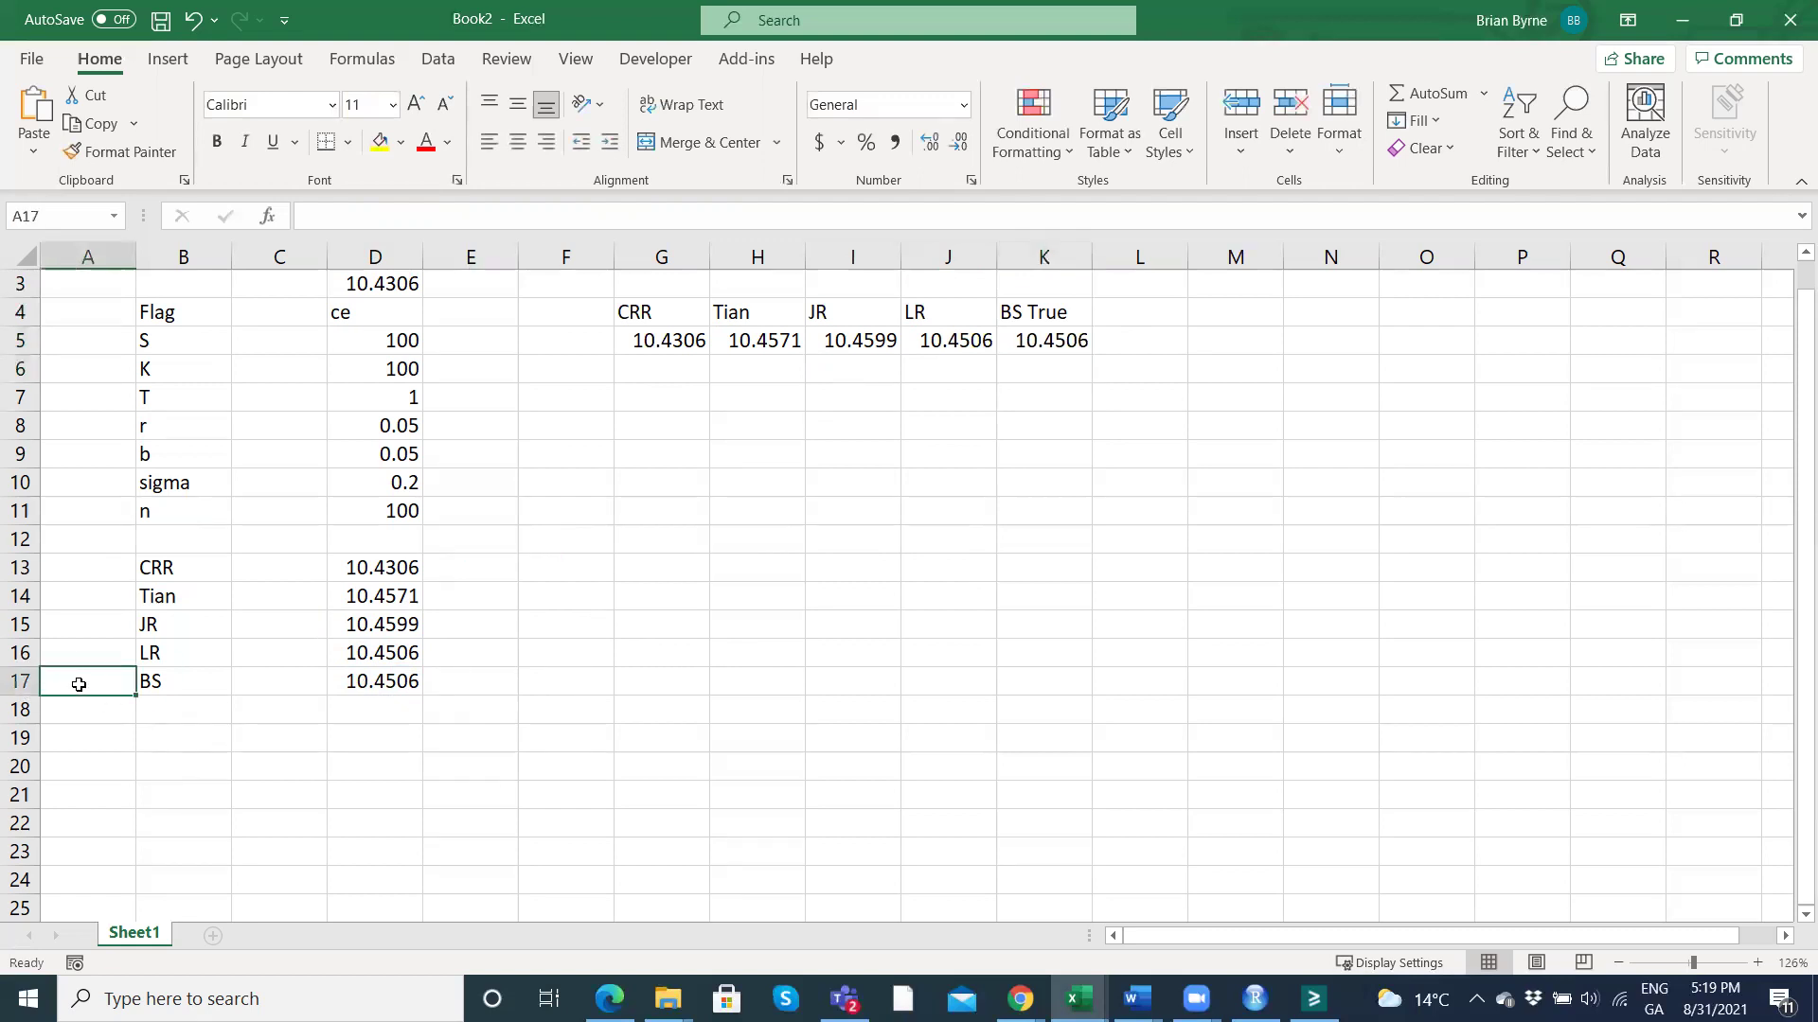
{"action": "type", "text": "True"}
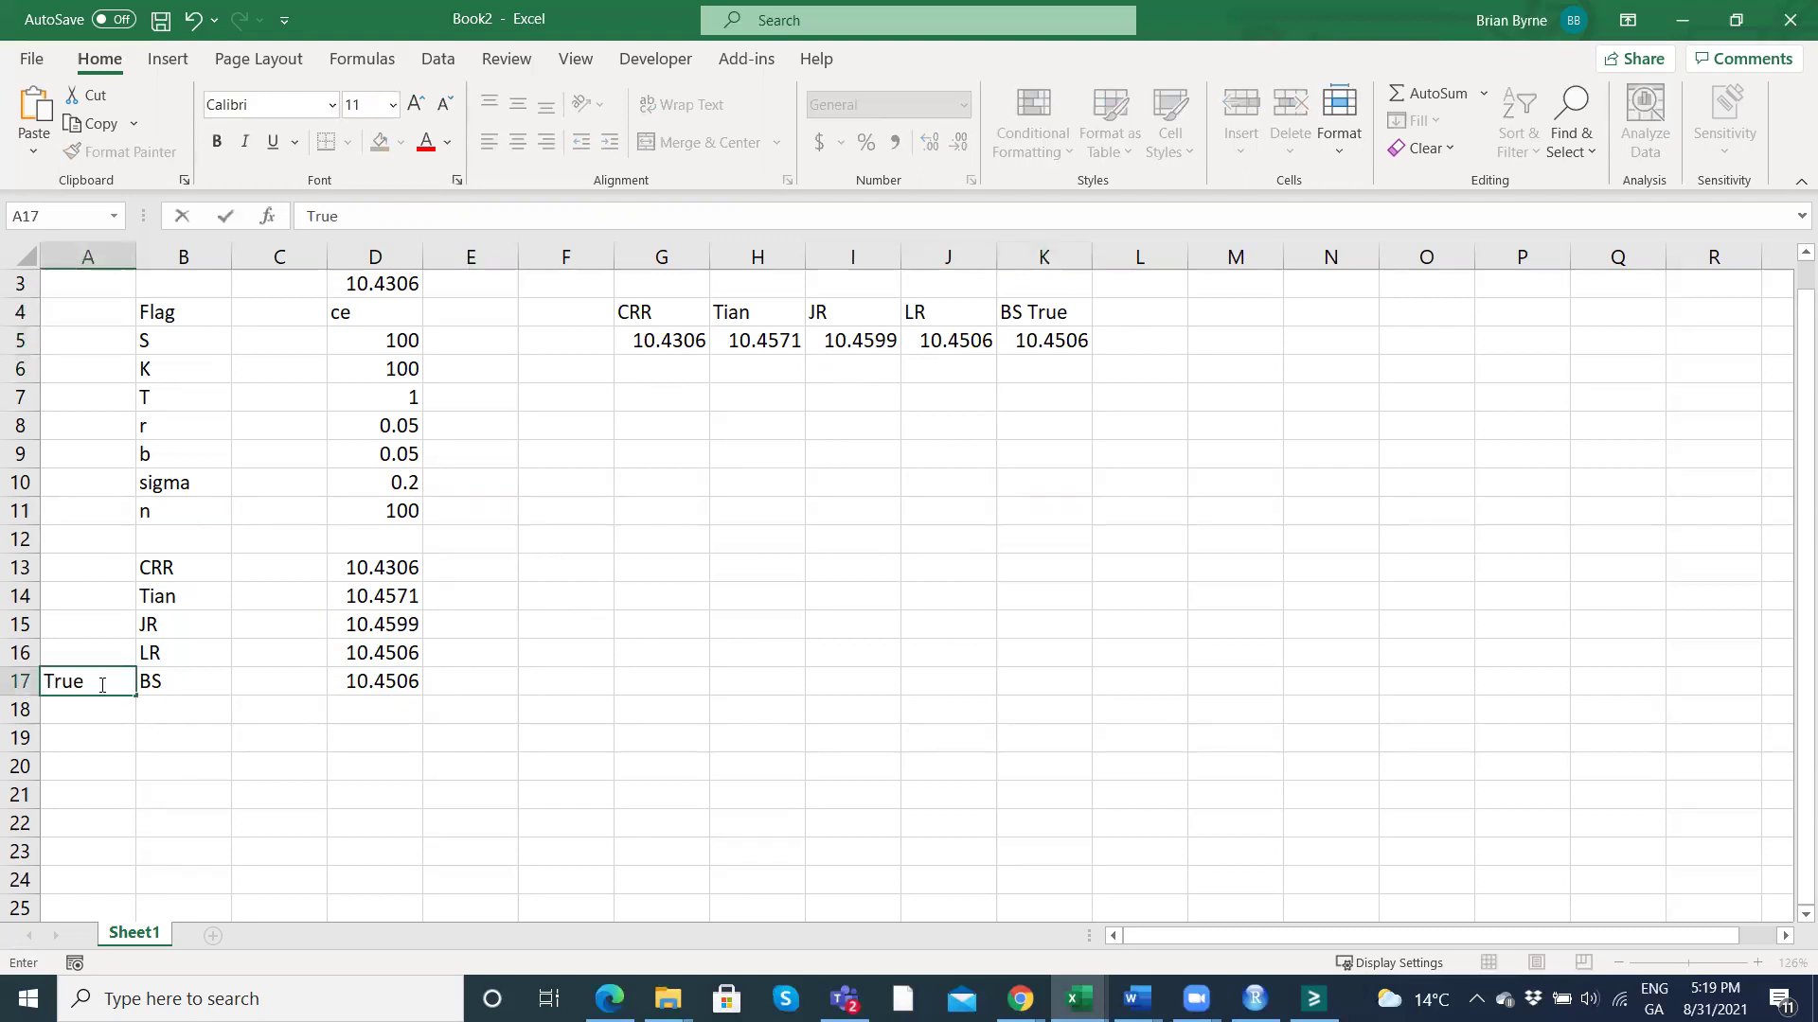
{"action": "left_click", "coordinate": [678, 549]}
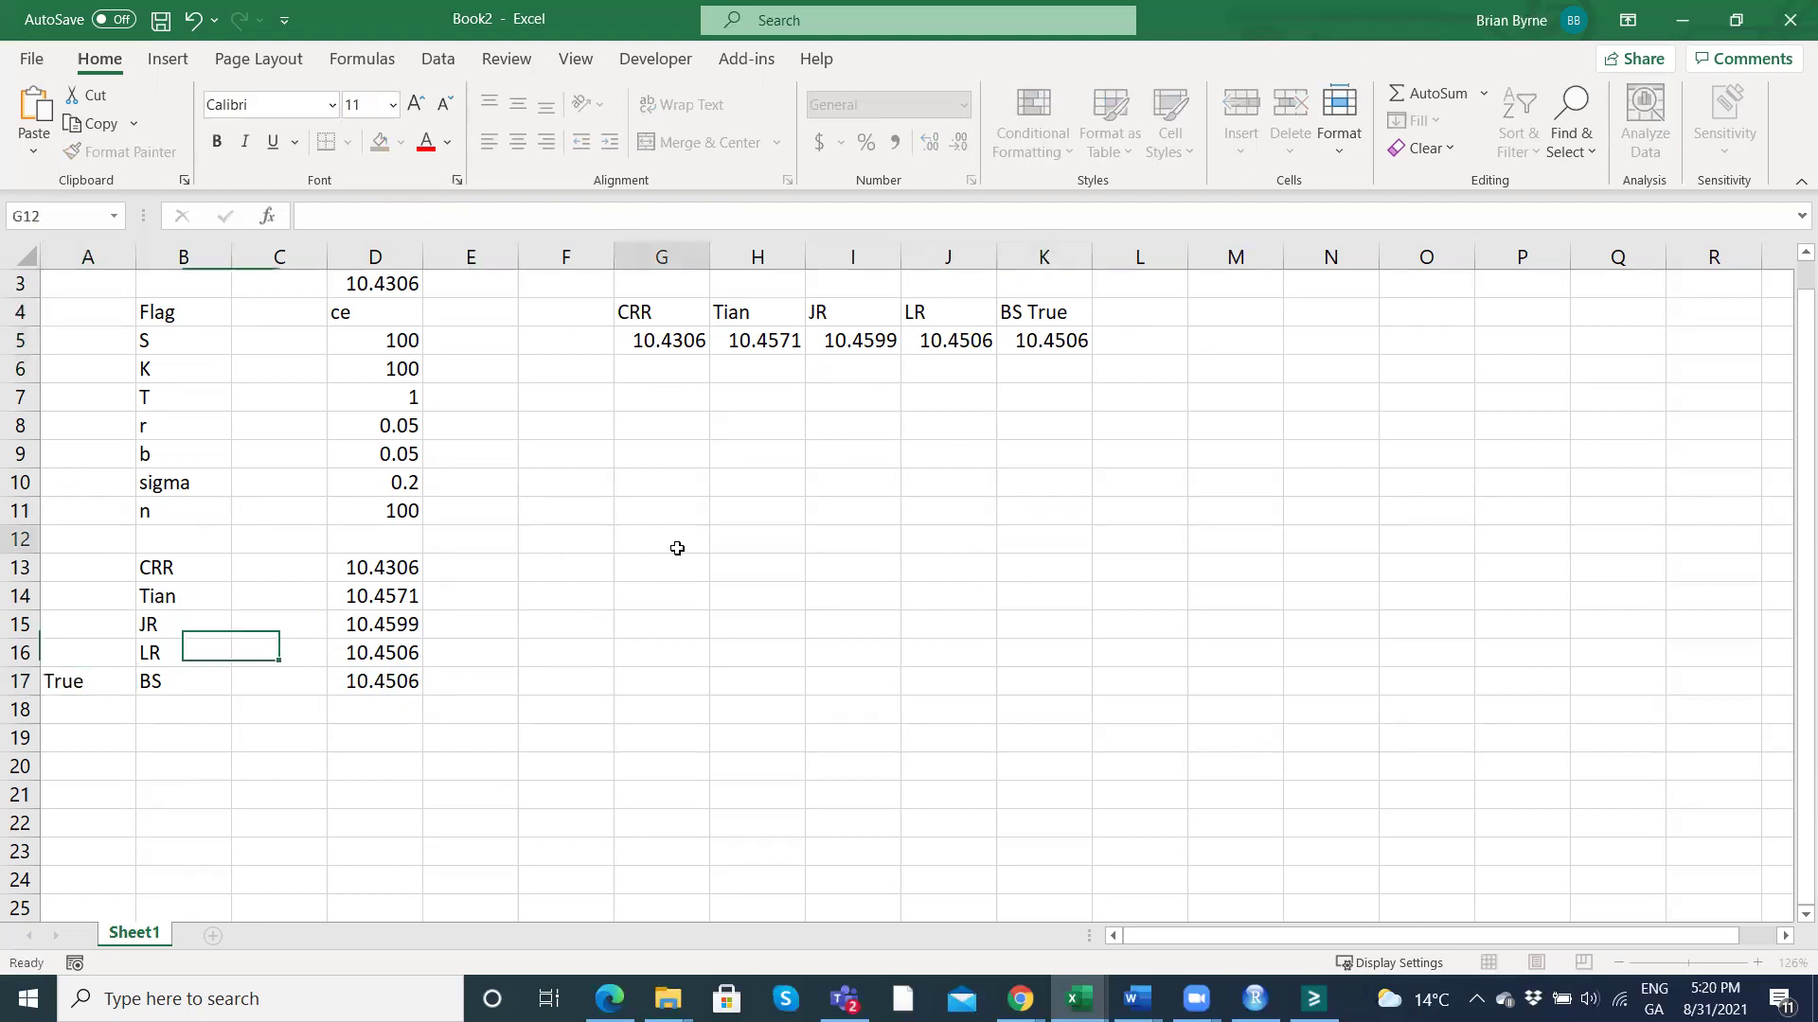
Enter 10, 20 and 30 from F6 down and extend the series to 120 in F17.
{"action": "left_click", "coordinate": [599, 382]}
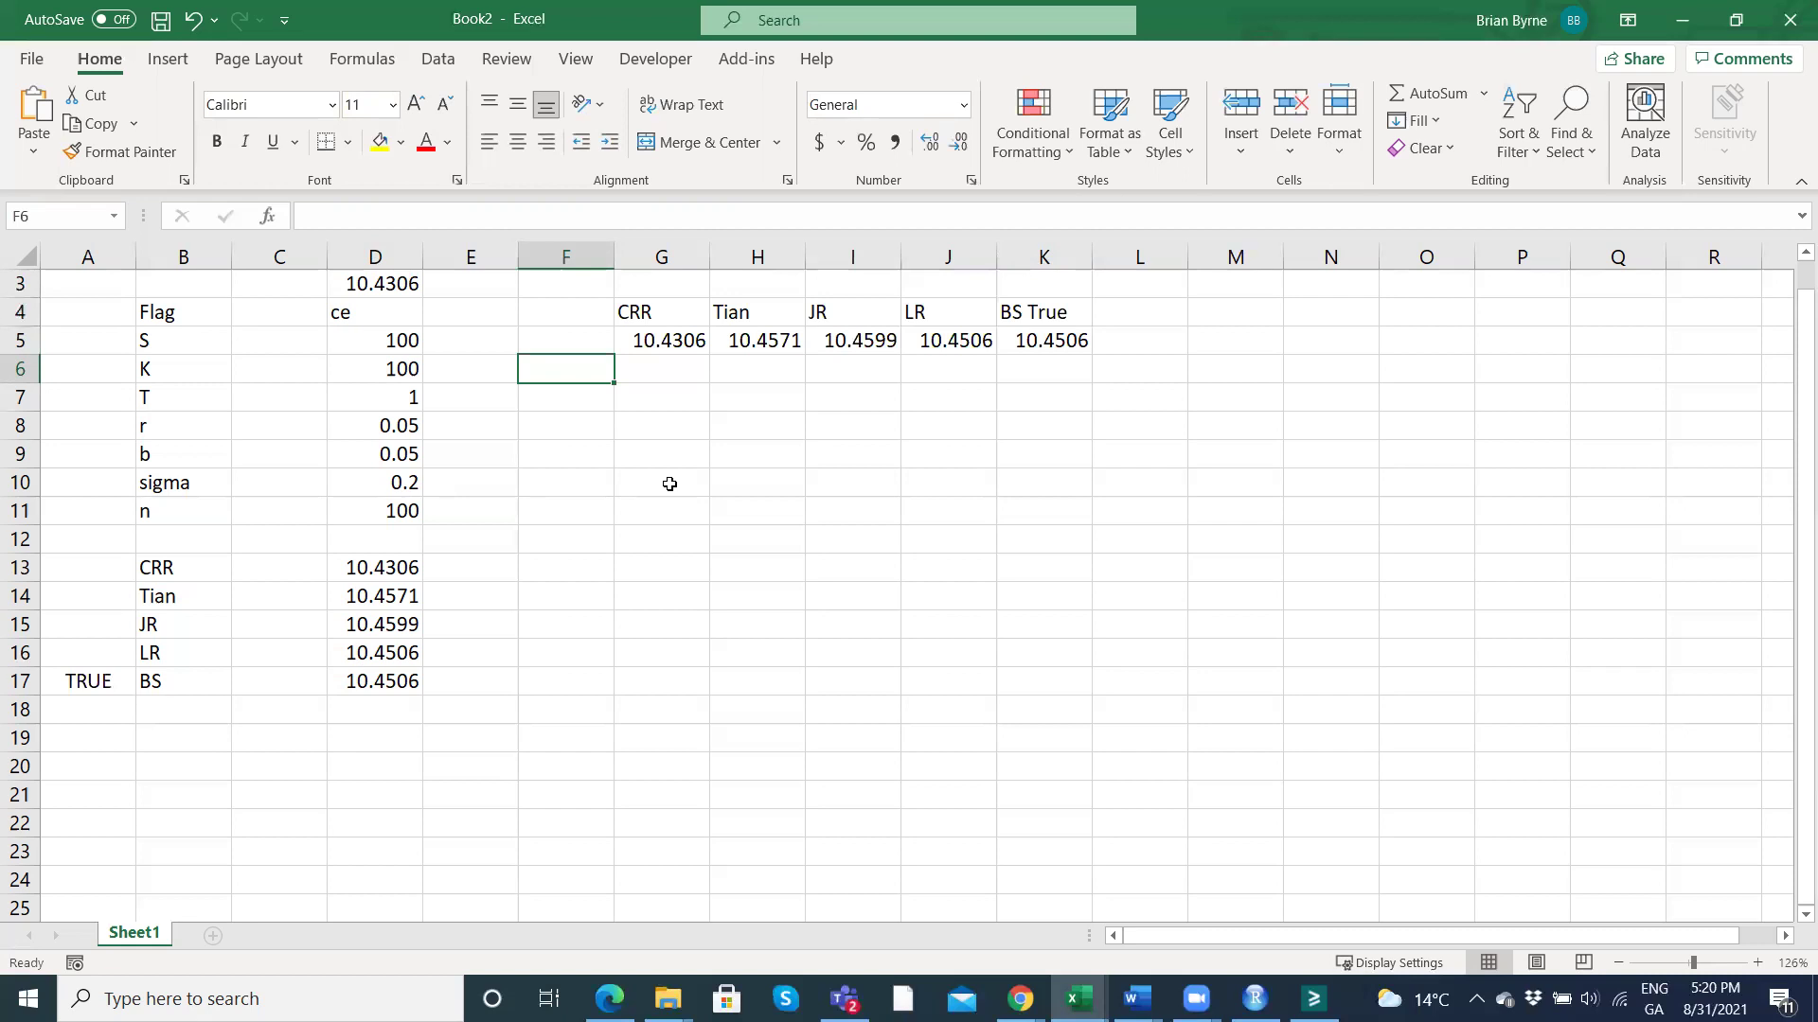
{"action": "type", "text": "10"}
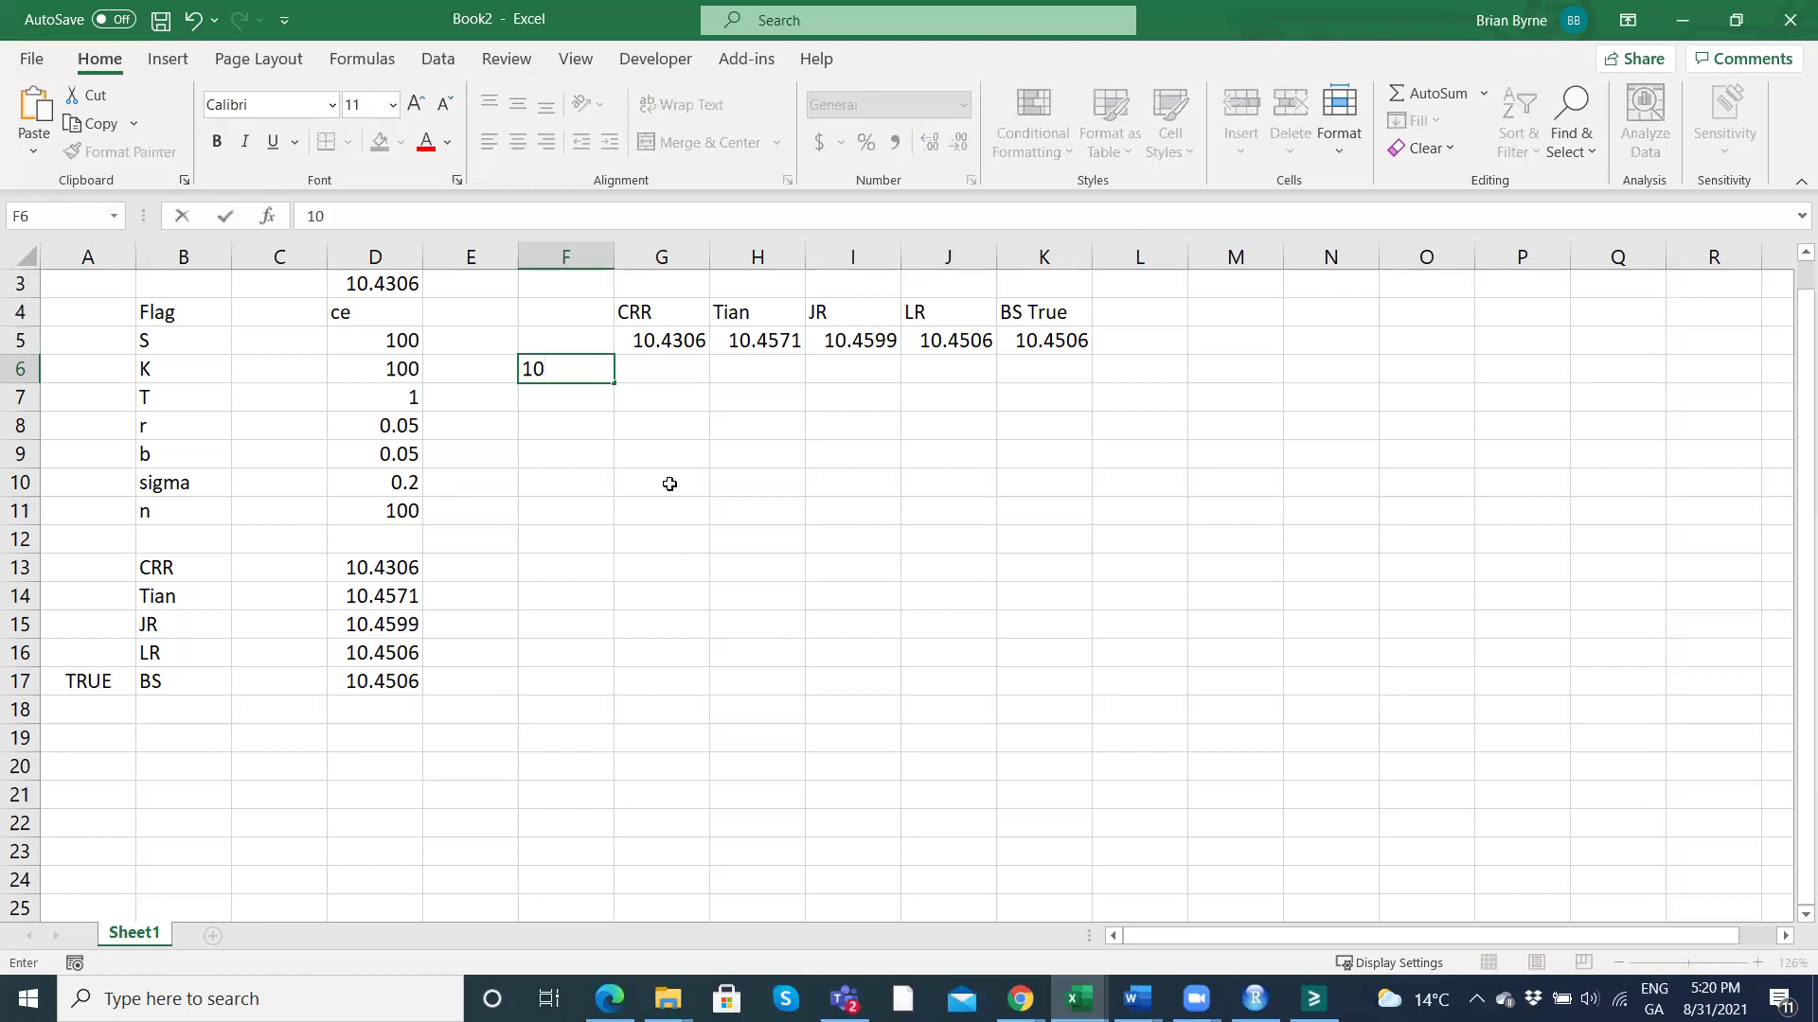
{"action": "key", "text": "Return"}
{"action": "type", "text": "20"}
{"action": "key", "text": "Return"}
{"action": "type", "text": "30"}
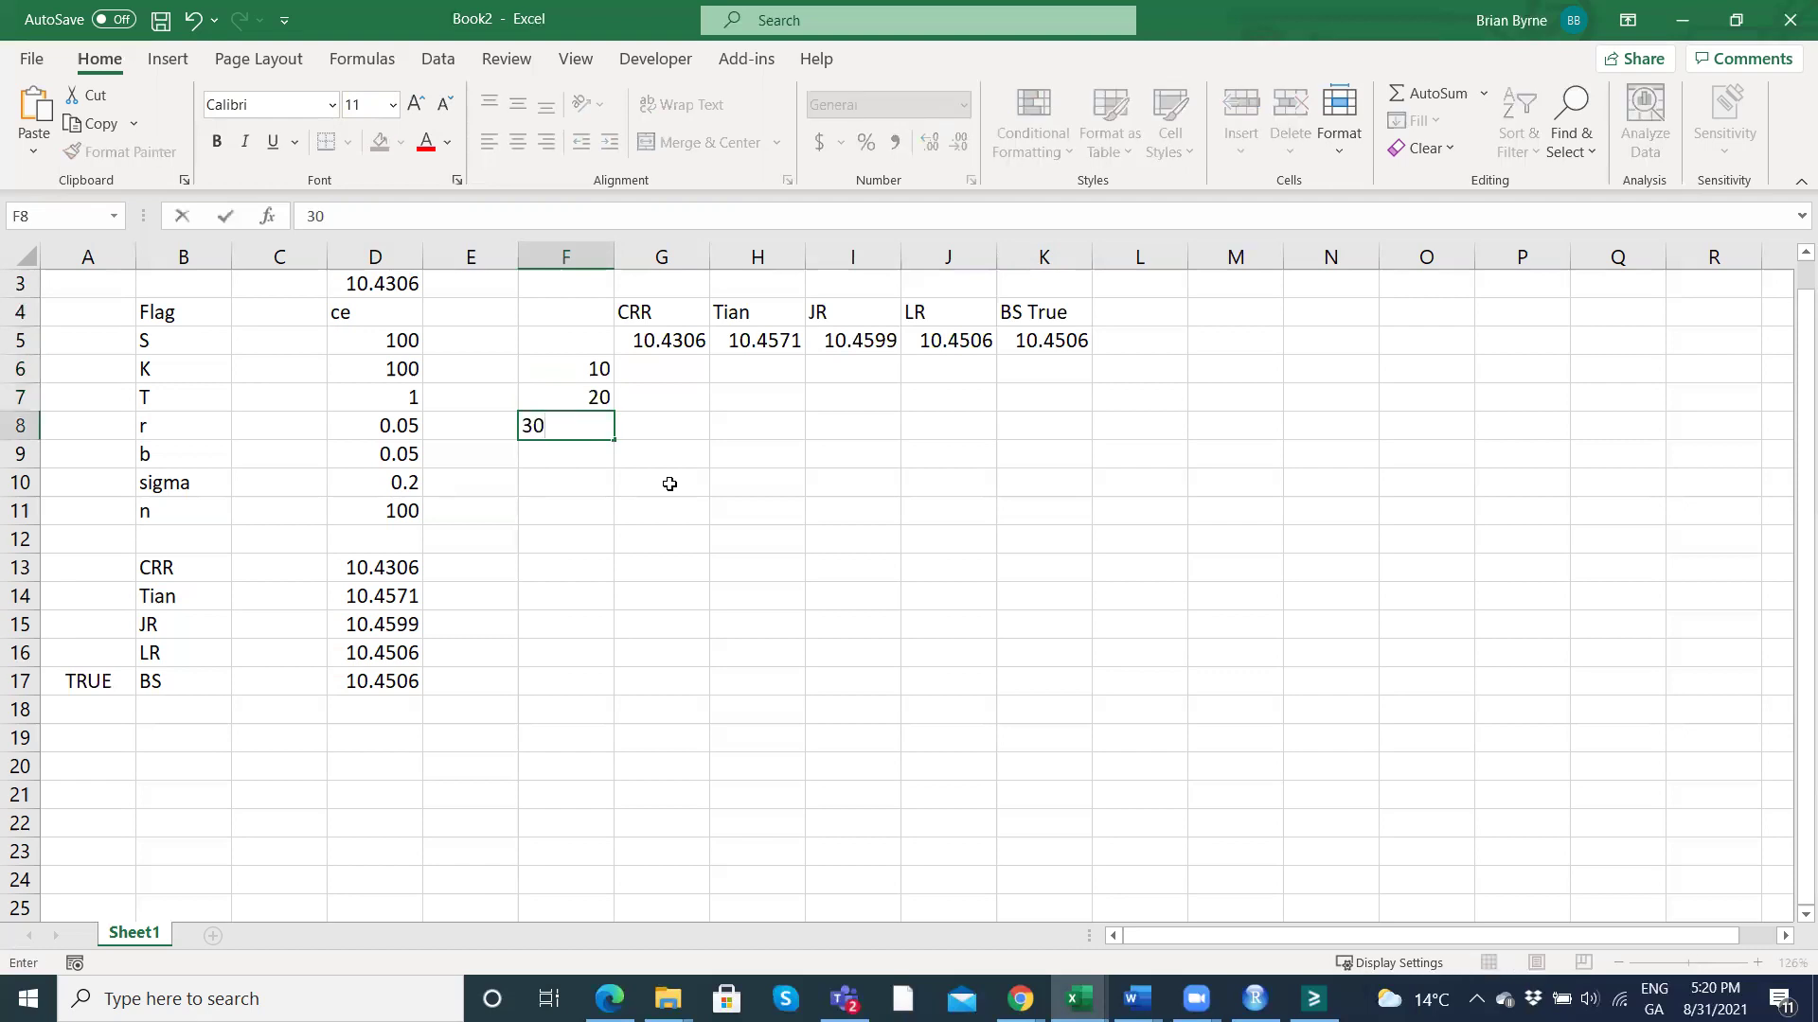
{"action": "key", "text": "Return"}
{"action": "left_click_drag", "start_coordinate": [595, 371], "coordinate": [602, 690]}
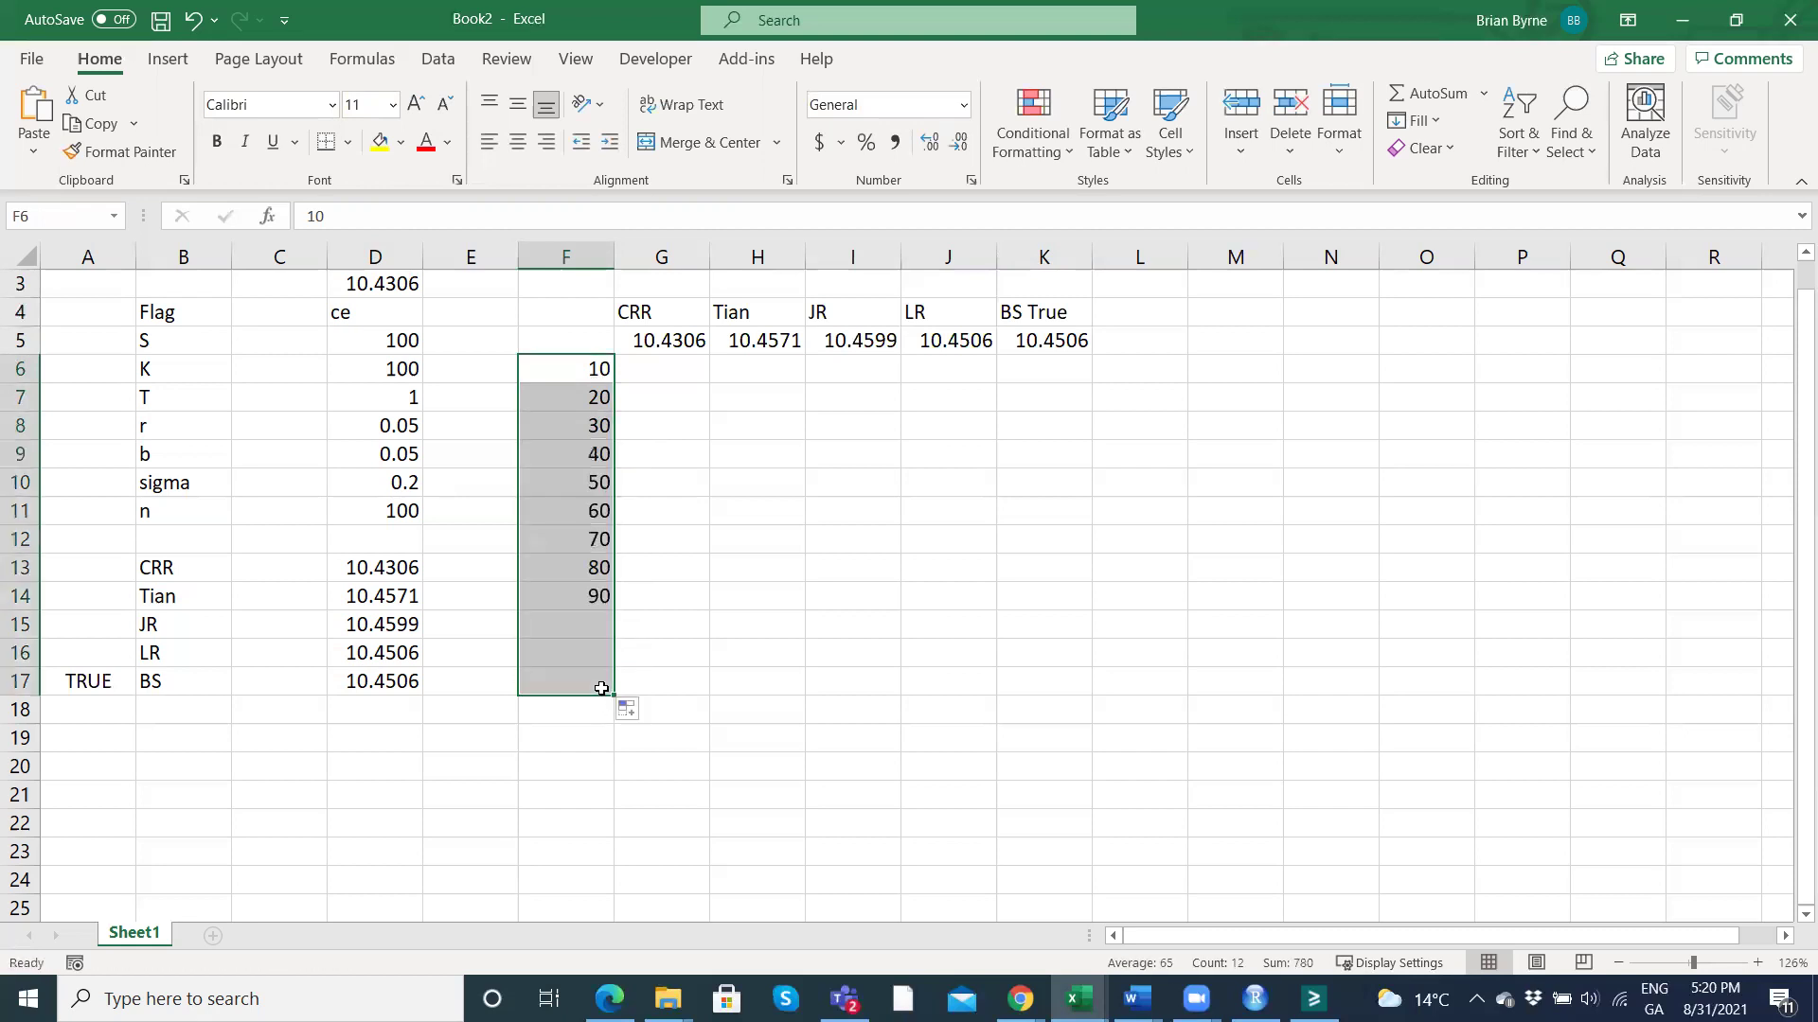
{"action": "left_click", "coordinate": [908, 607]}
{"action": "left_click_drag", "start_coordinate": [556, 350], "coordinate": [1050, 680]}
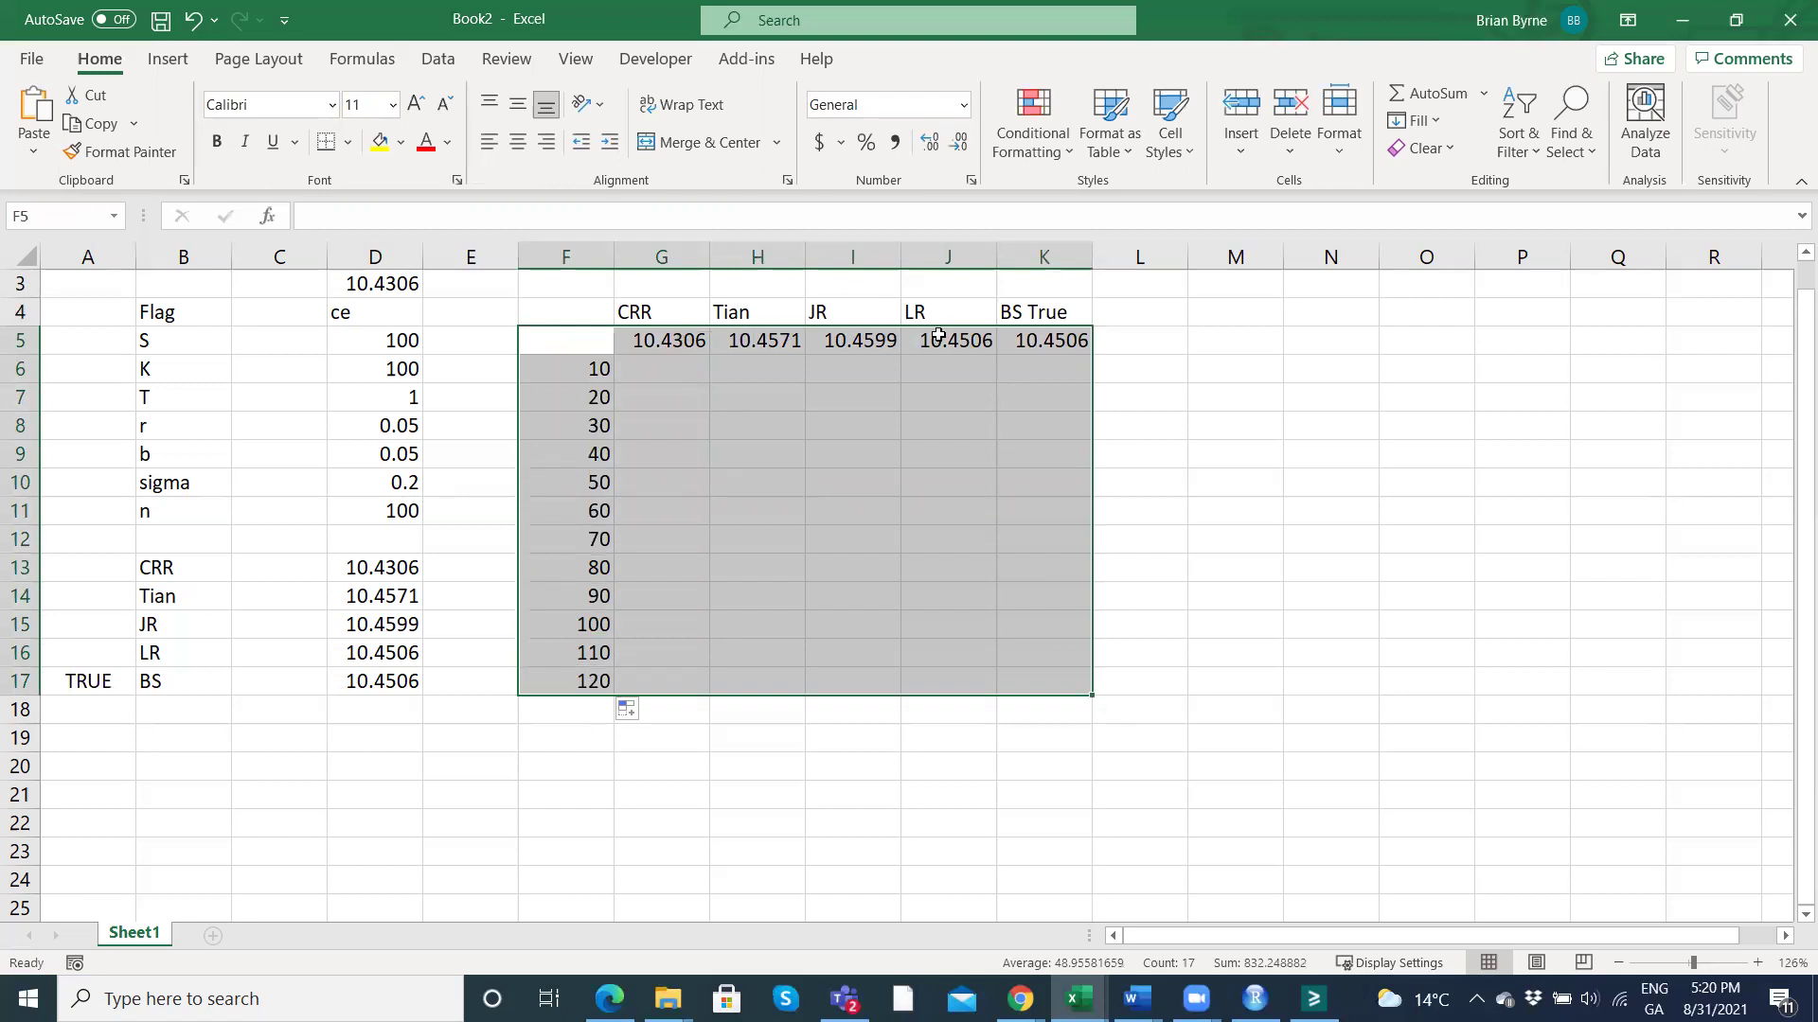
{"action": "left_click", "coordinate": [845, 578]}
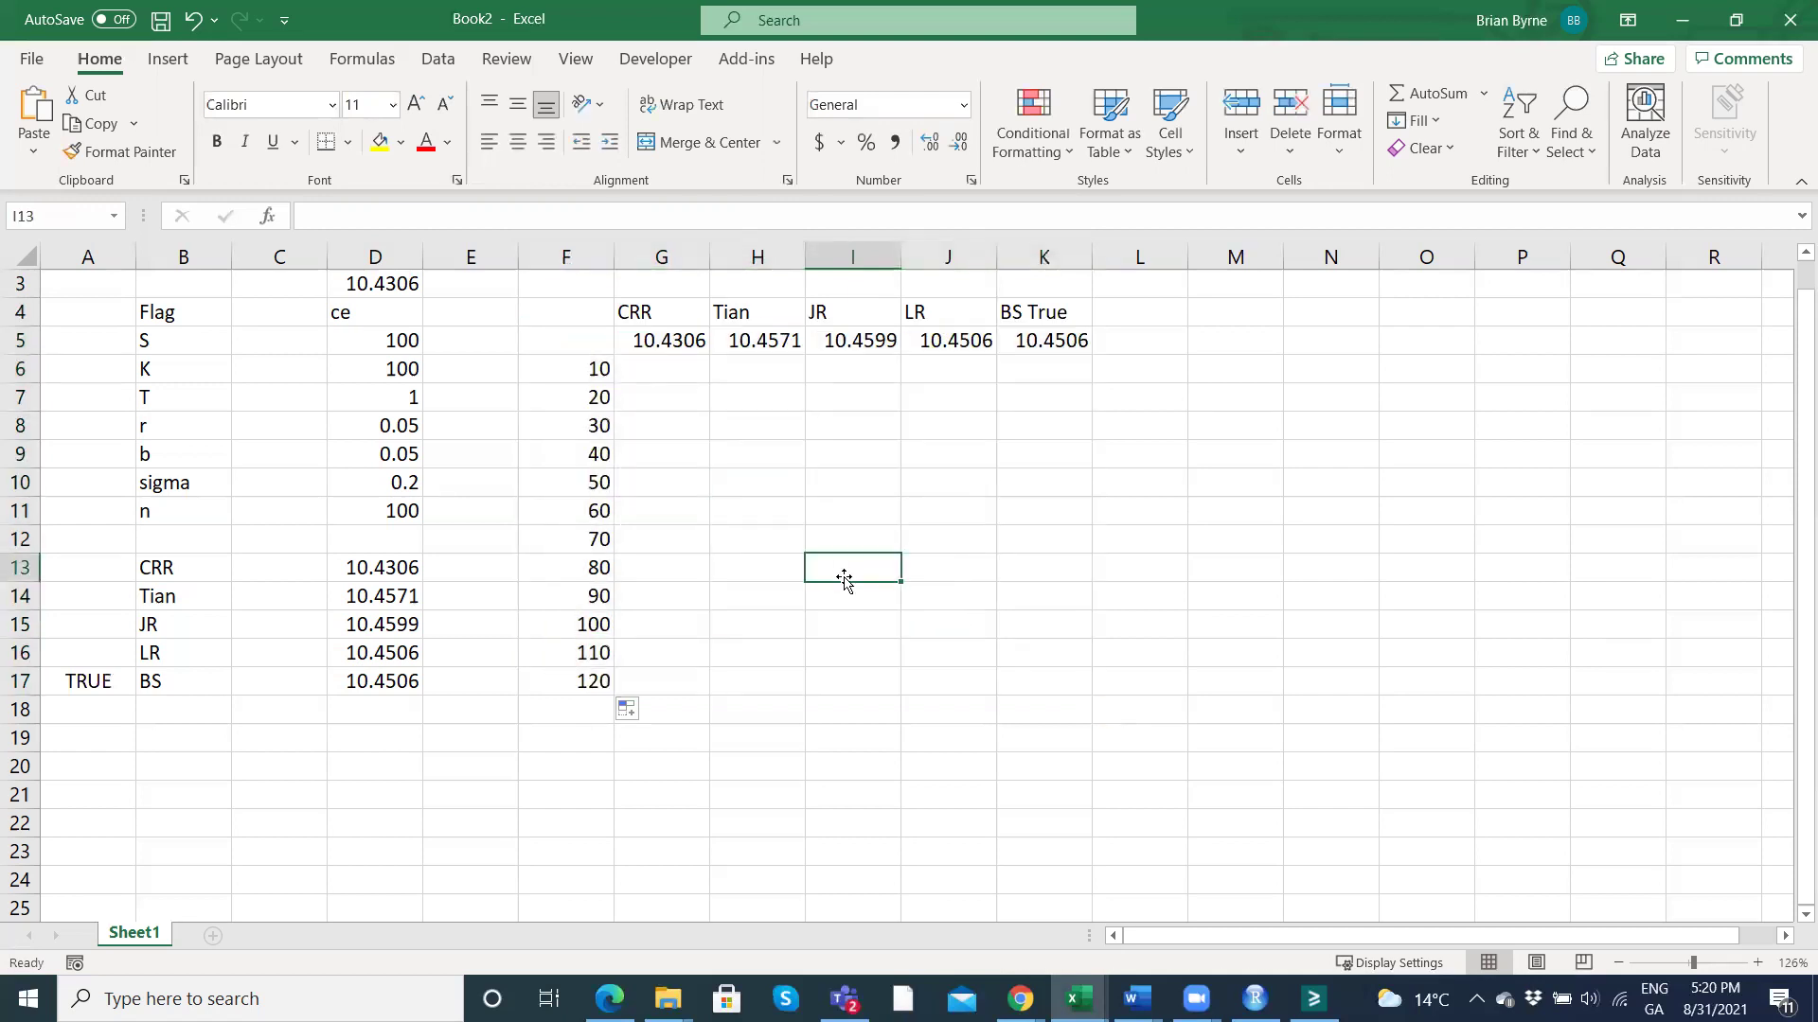
Label the column of step numbers with n in E7, right-aligned and in red font.
{"action": "left_click", "coordinate": [489, 409]}
{"action": "type", "text": "n"}
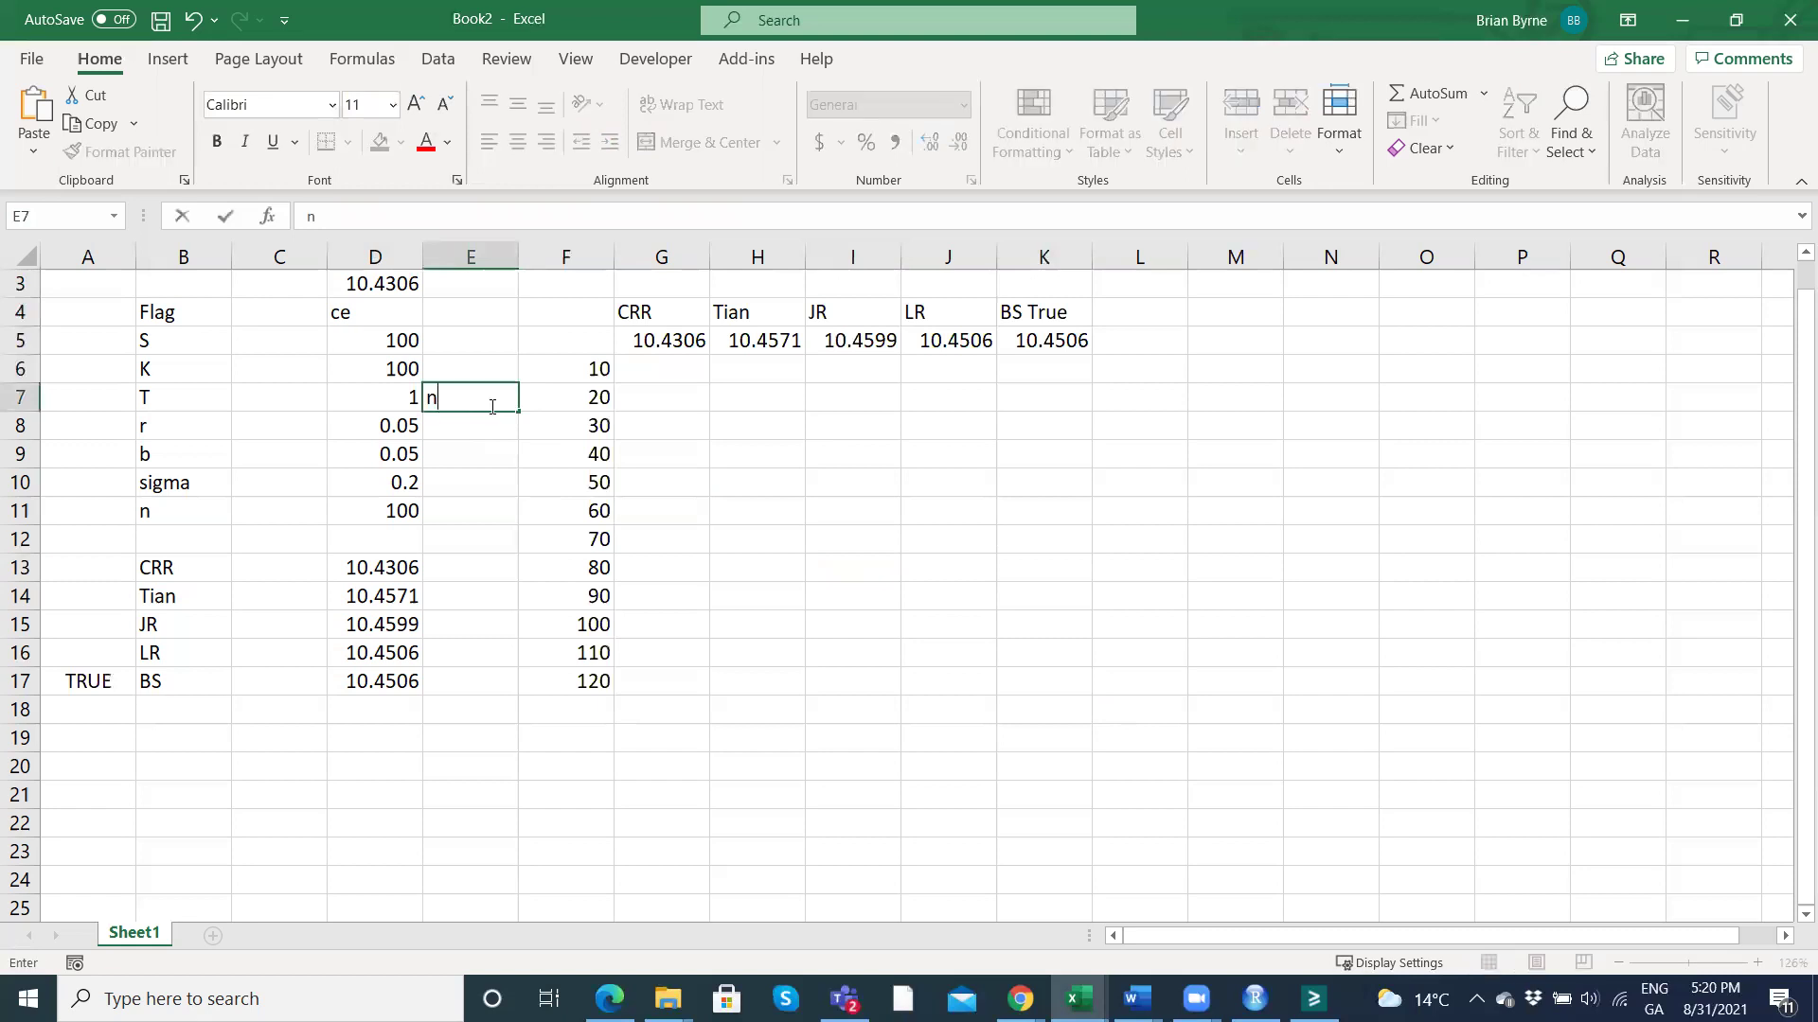
{"action": "key", "text": "Return"}
{"action": "left_click", "coordinate": [487, 395]}
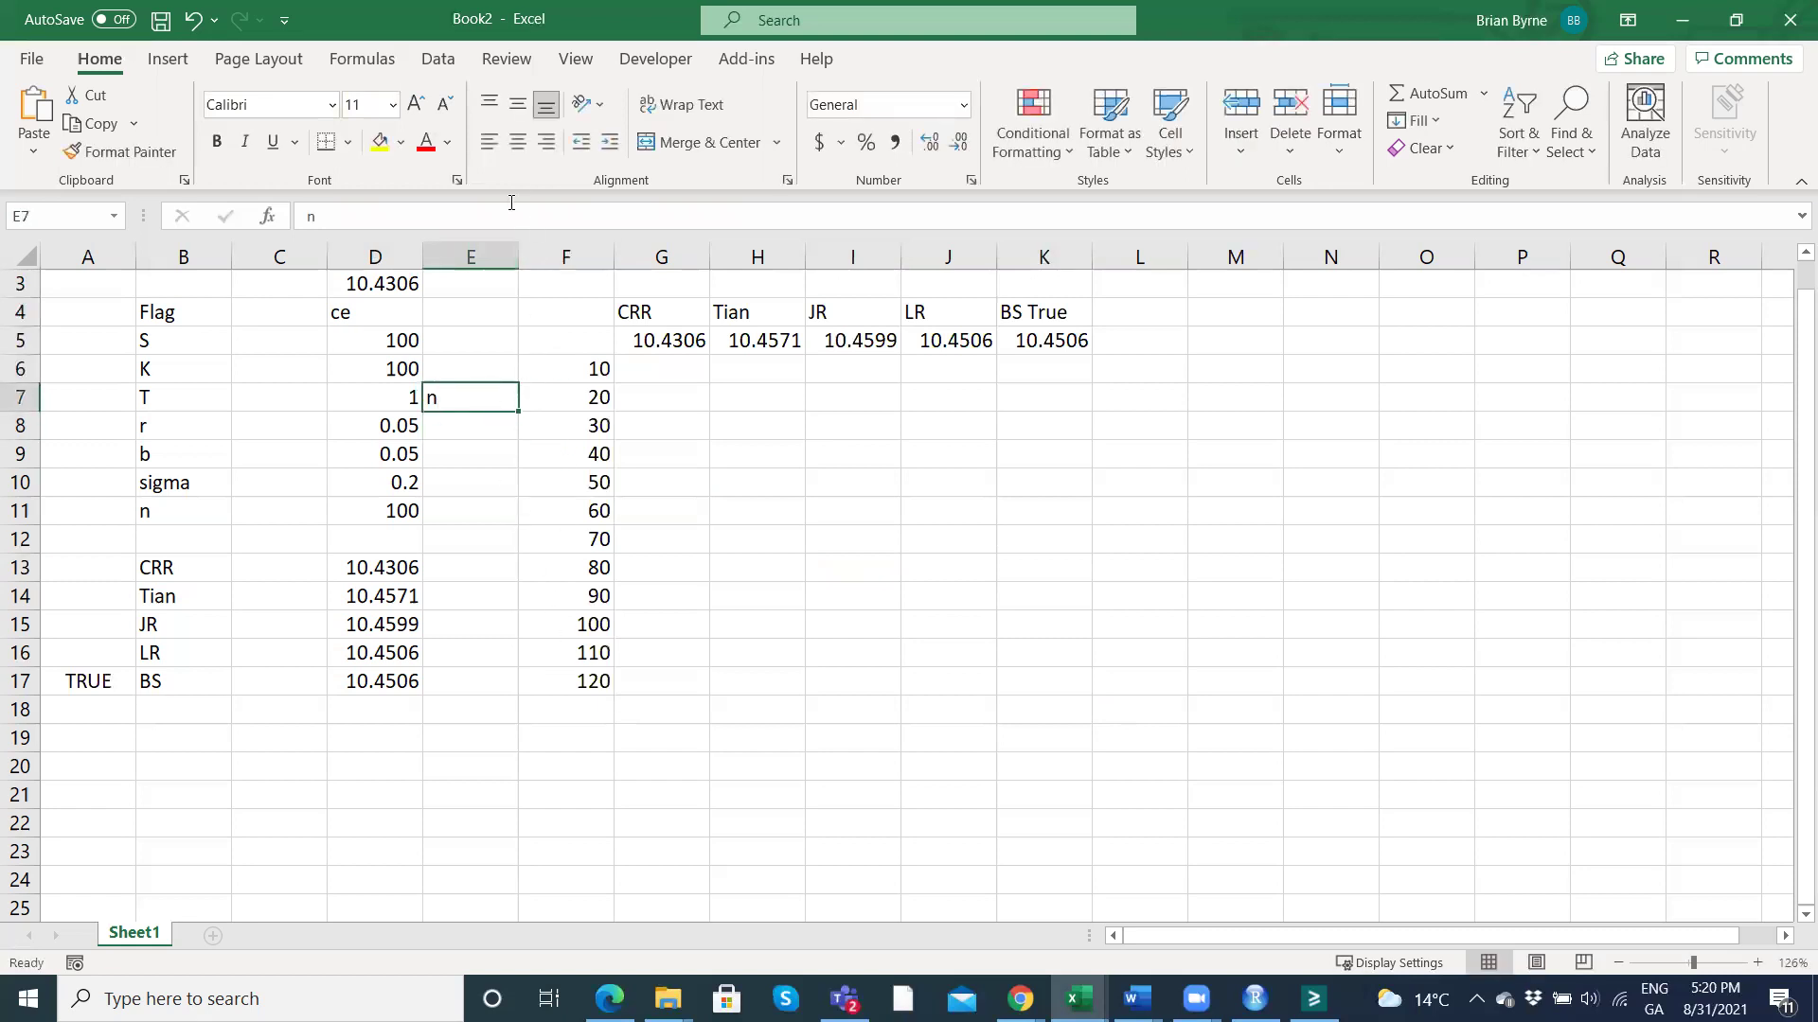
{"action": "left_click", "coordinate": [544, 150]}
{"action": "left_click", "coordinate": [426, 142]}
Colour the model headings in G4:K4 with red font.
{"action": "left_click_drag", "start_coordinate": [673, 341], "coordinate": [1051, 341]}
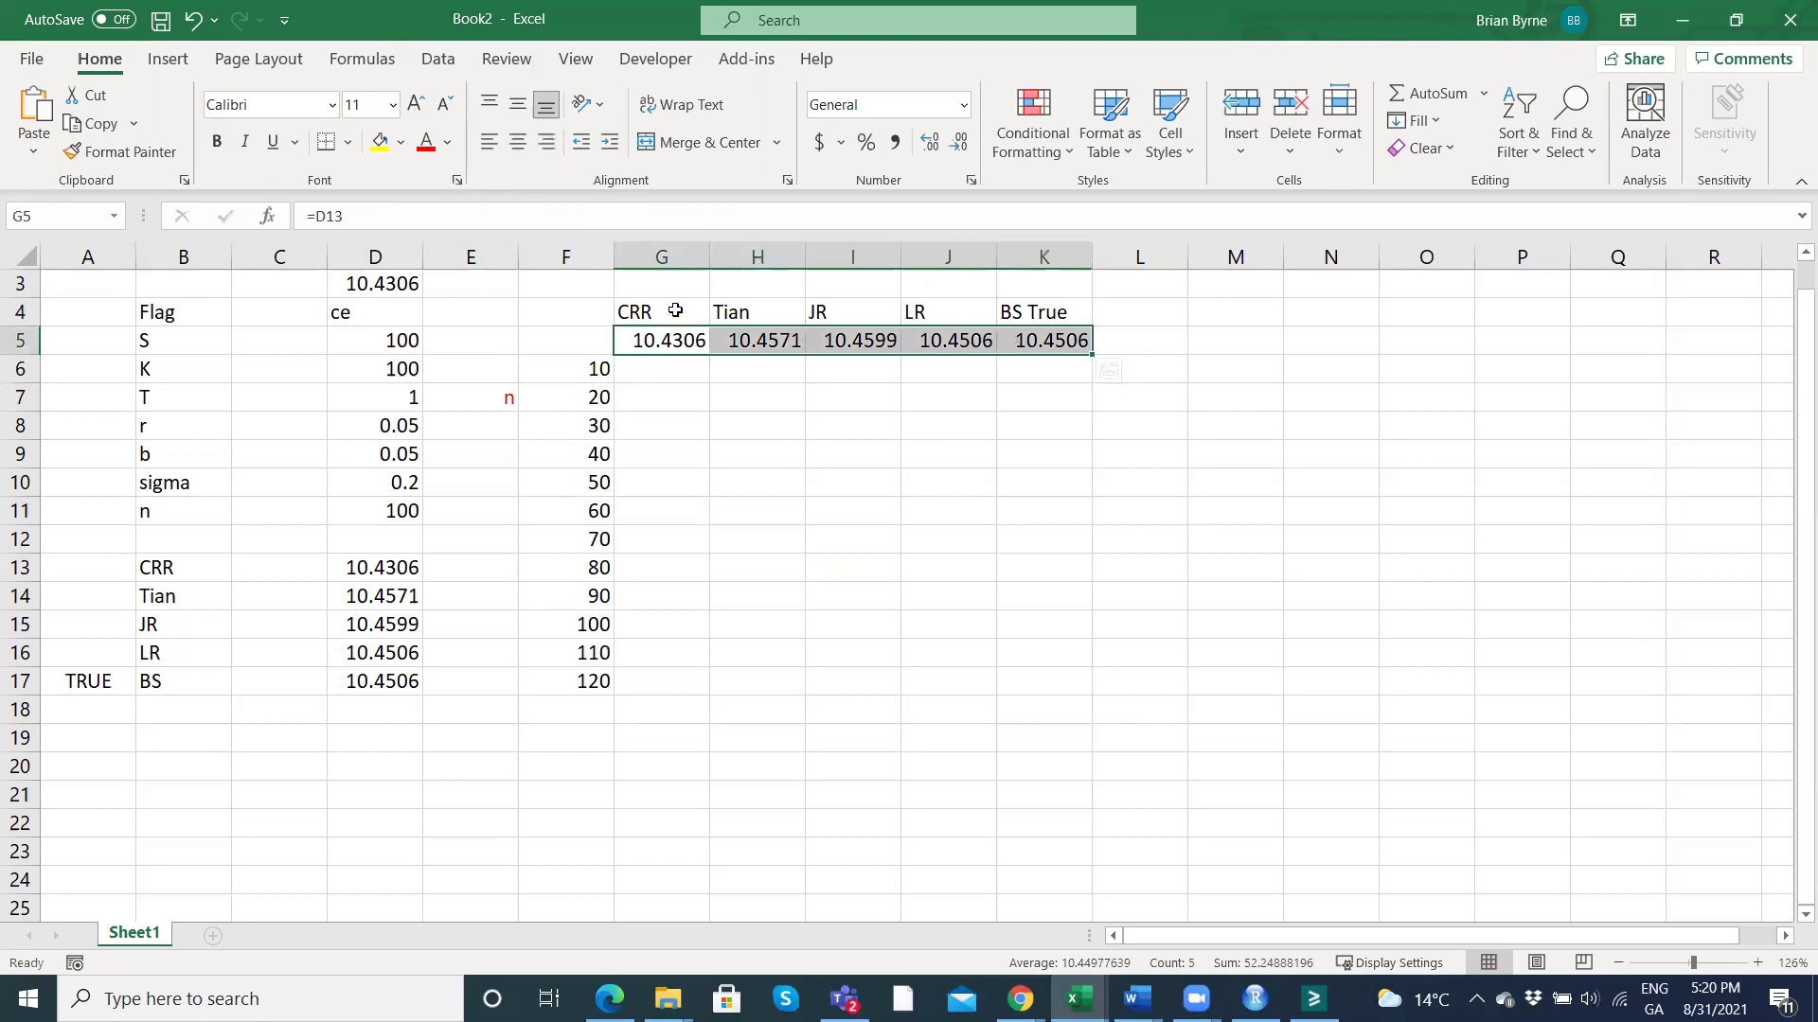
{"action": "left_click_drag", "start_coordinate": [633, 310], "coordinate": [999, 299]}
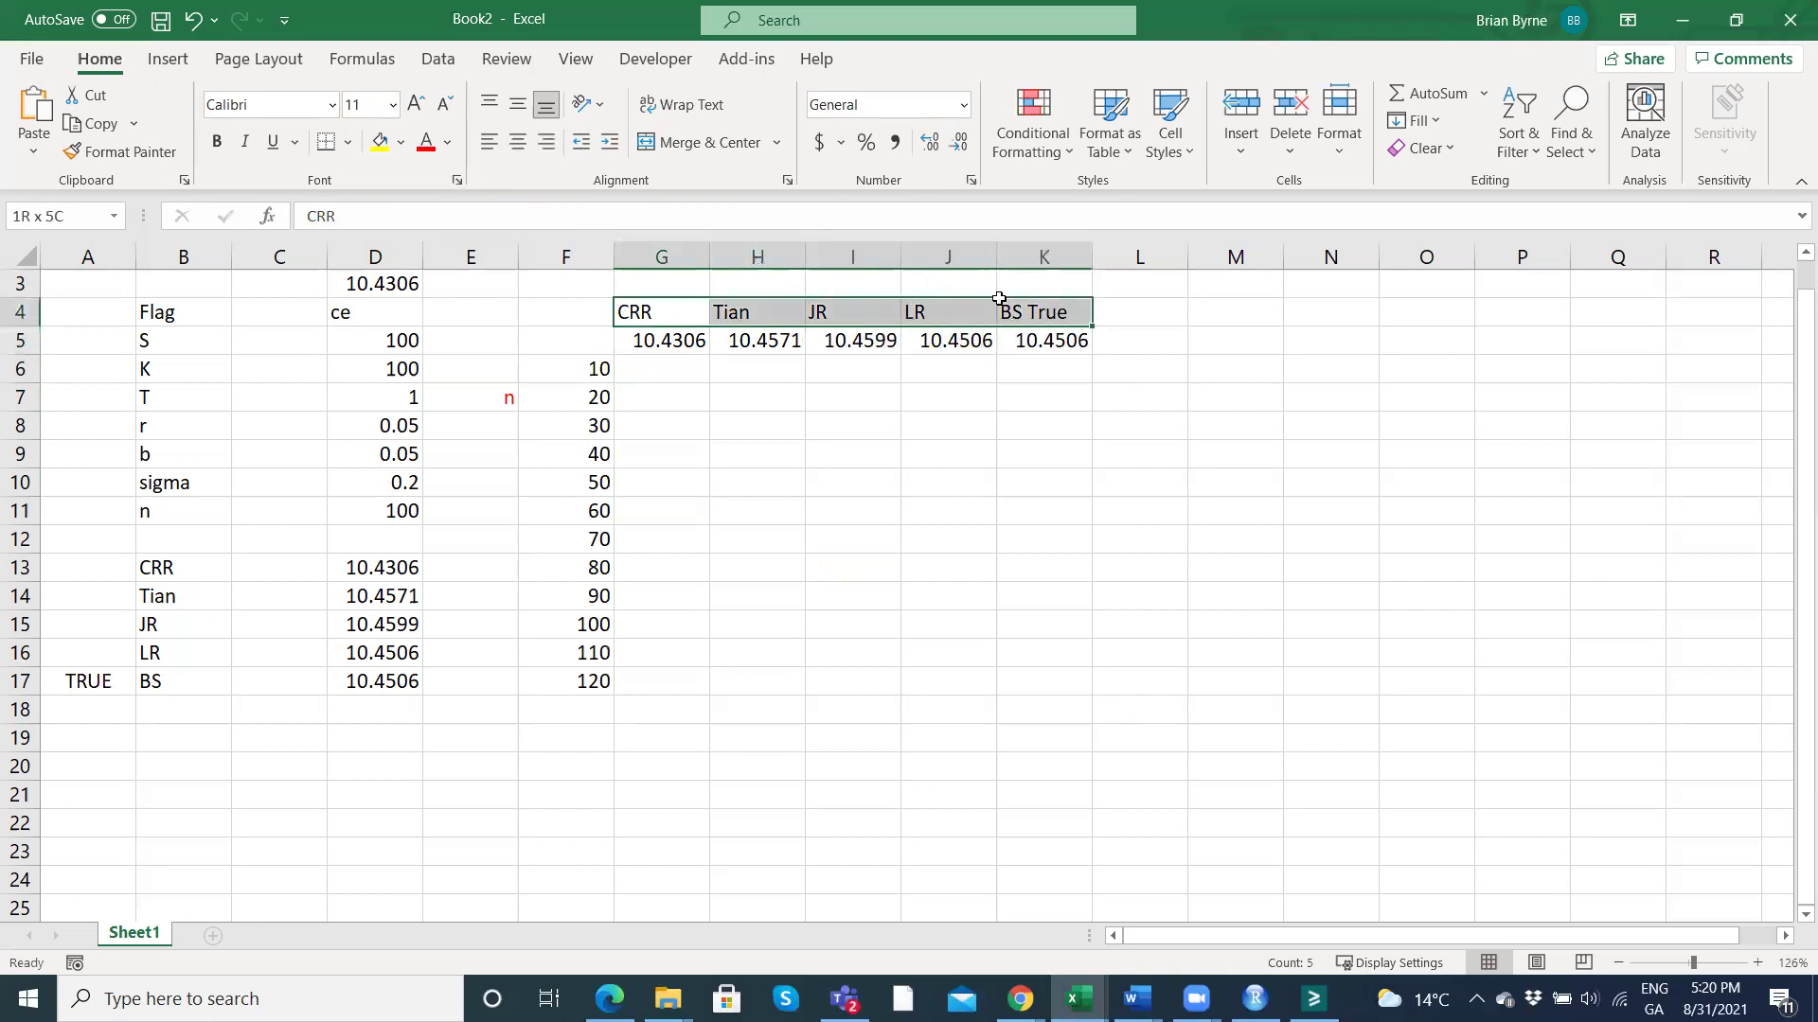
{"action": "left_click", "coordinate": [426, 142]}
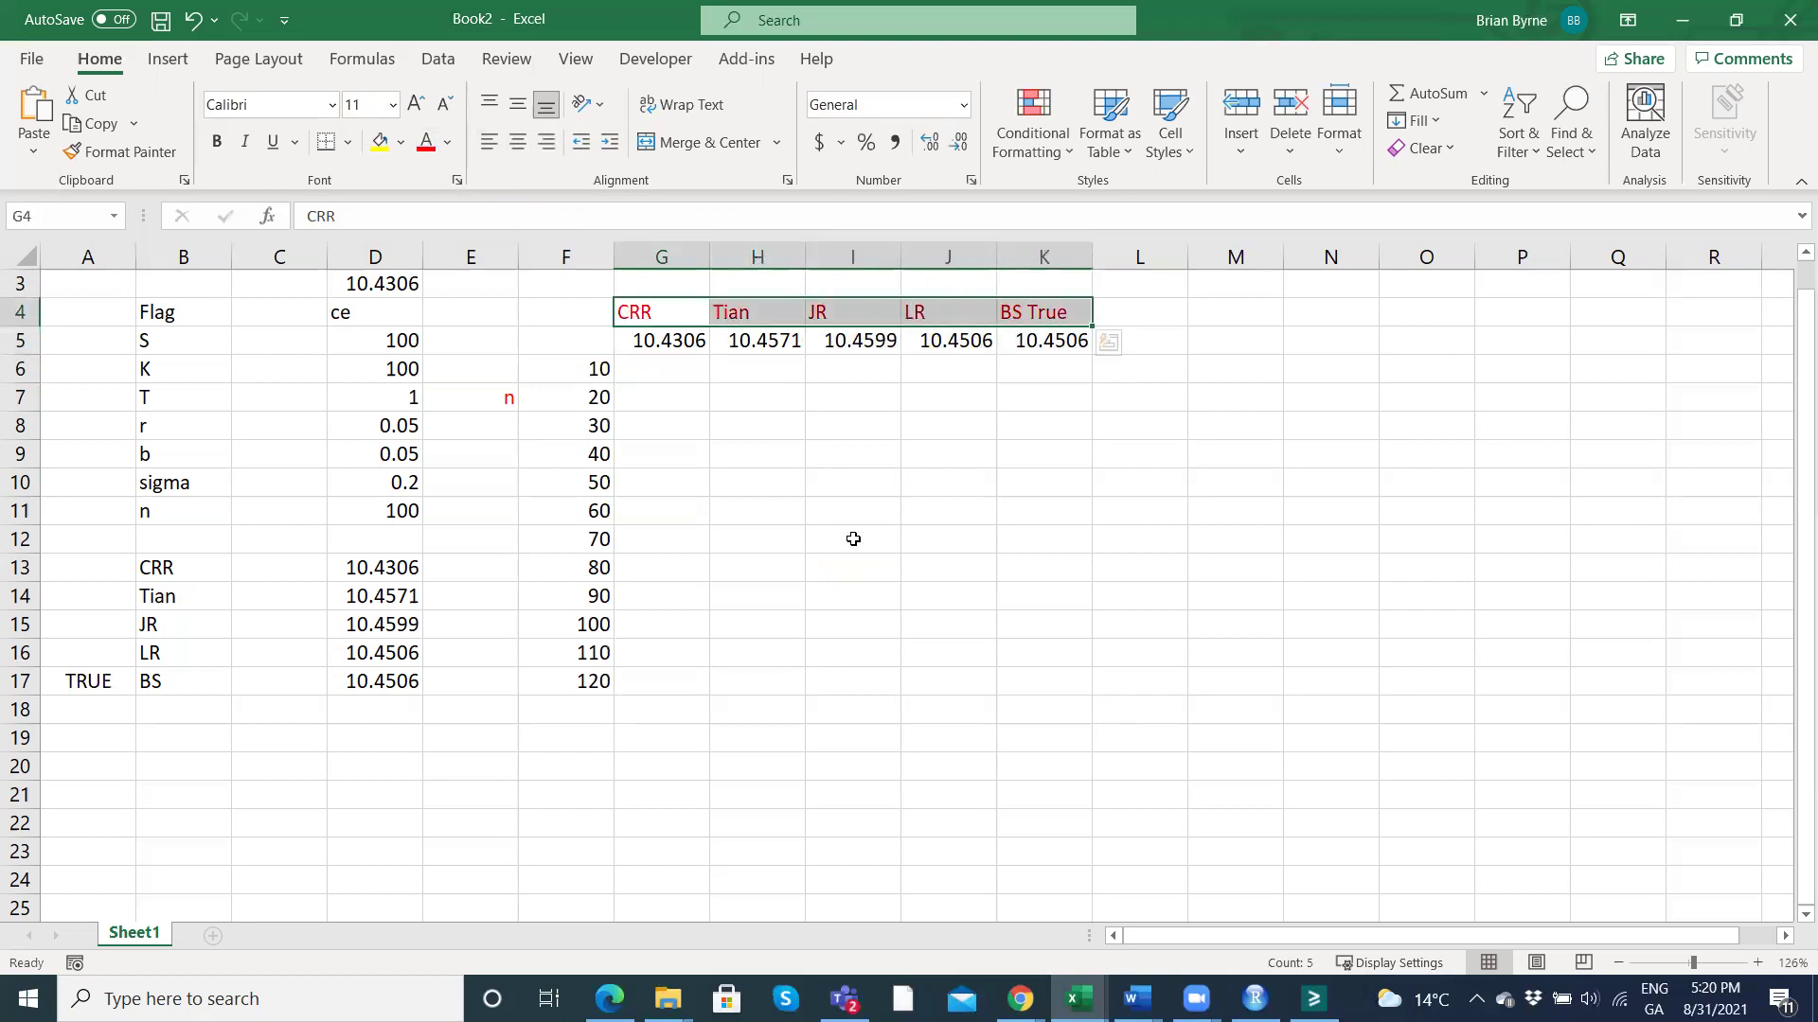
{"action": "left_click", "coordinate": [853, 539]}
Fill the range F5:K17 with a what-if data table that uses D11 as the column input cell.
{"action": "left_click", "coordinate": [662, 373]}
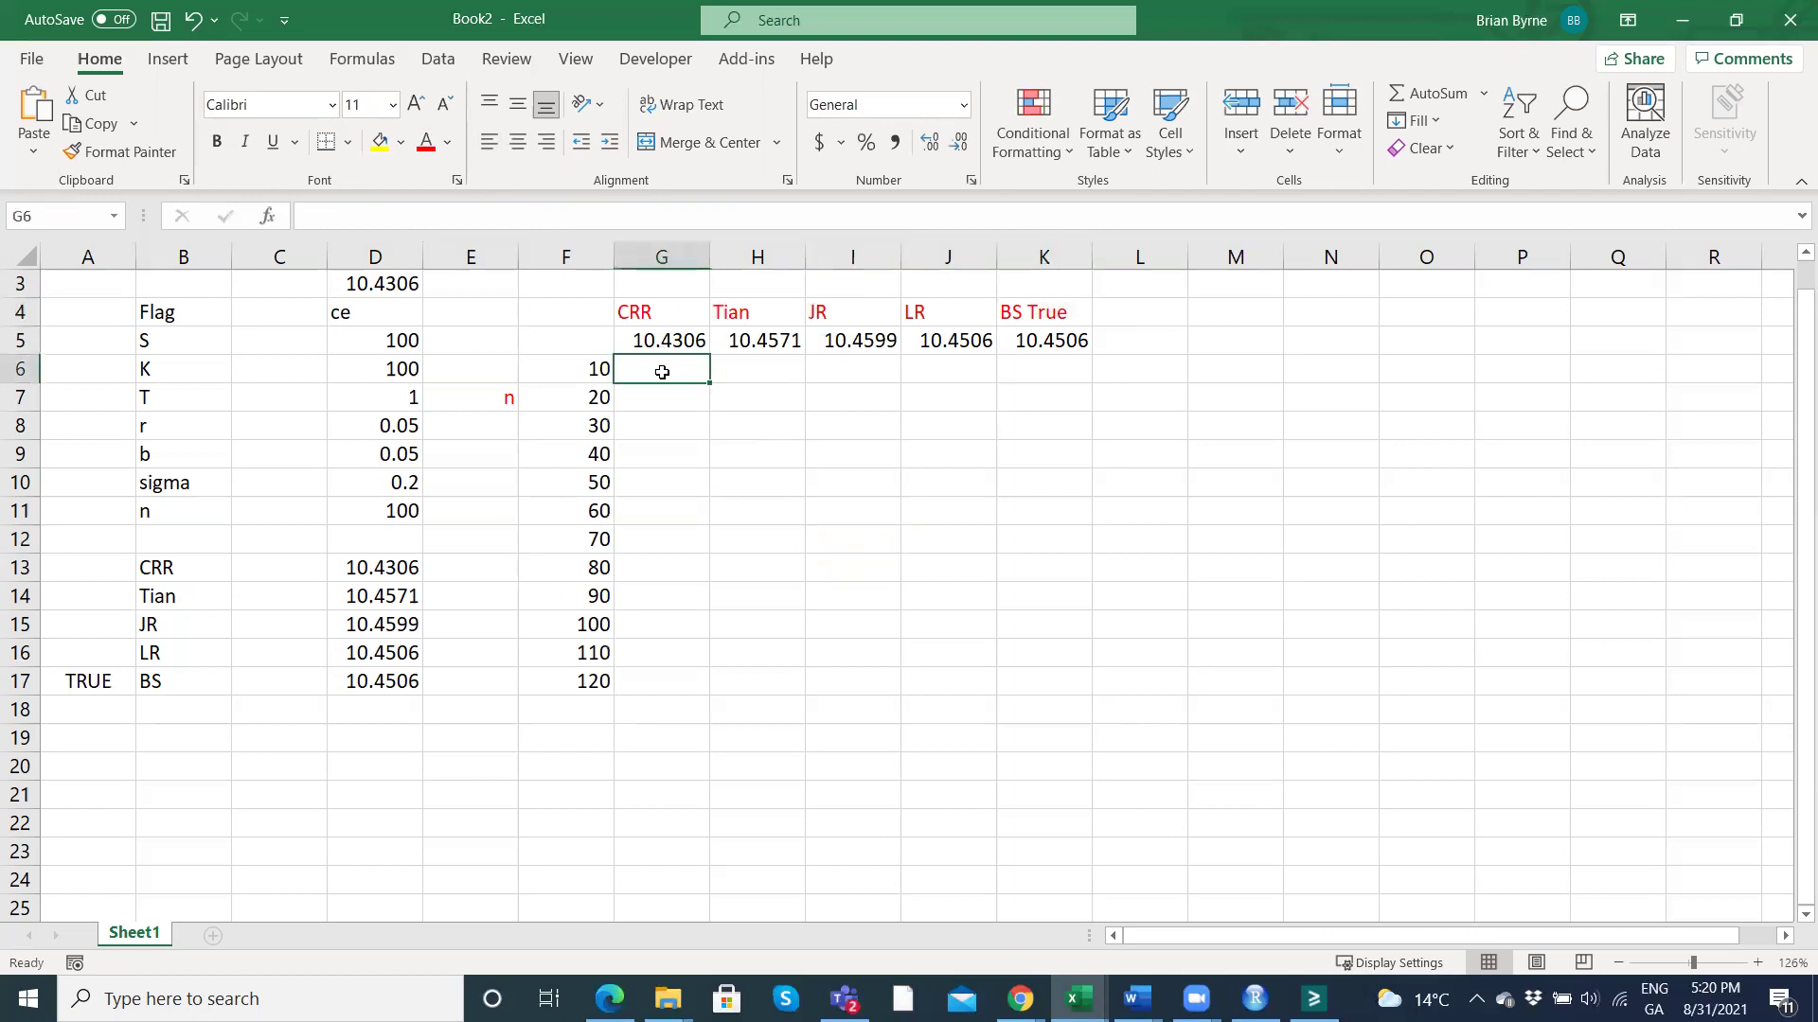
{"action": "left_click_drag", "start_coordinate": [568, 341], "coordinate": [1077, 675]}
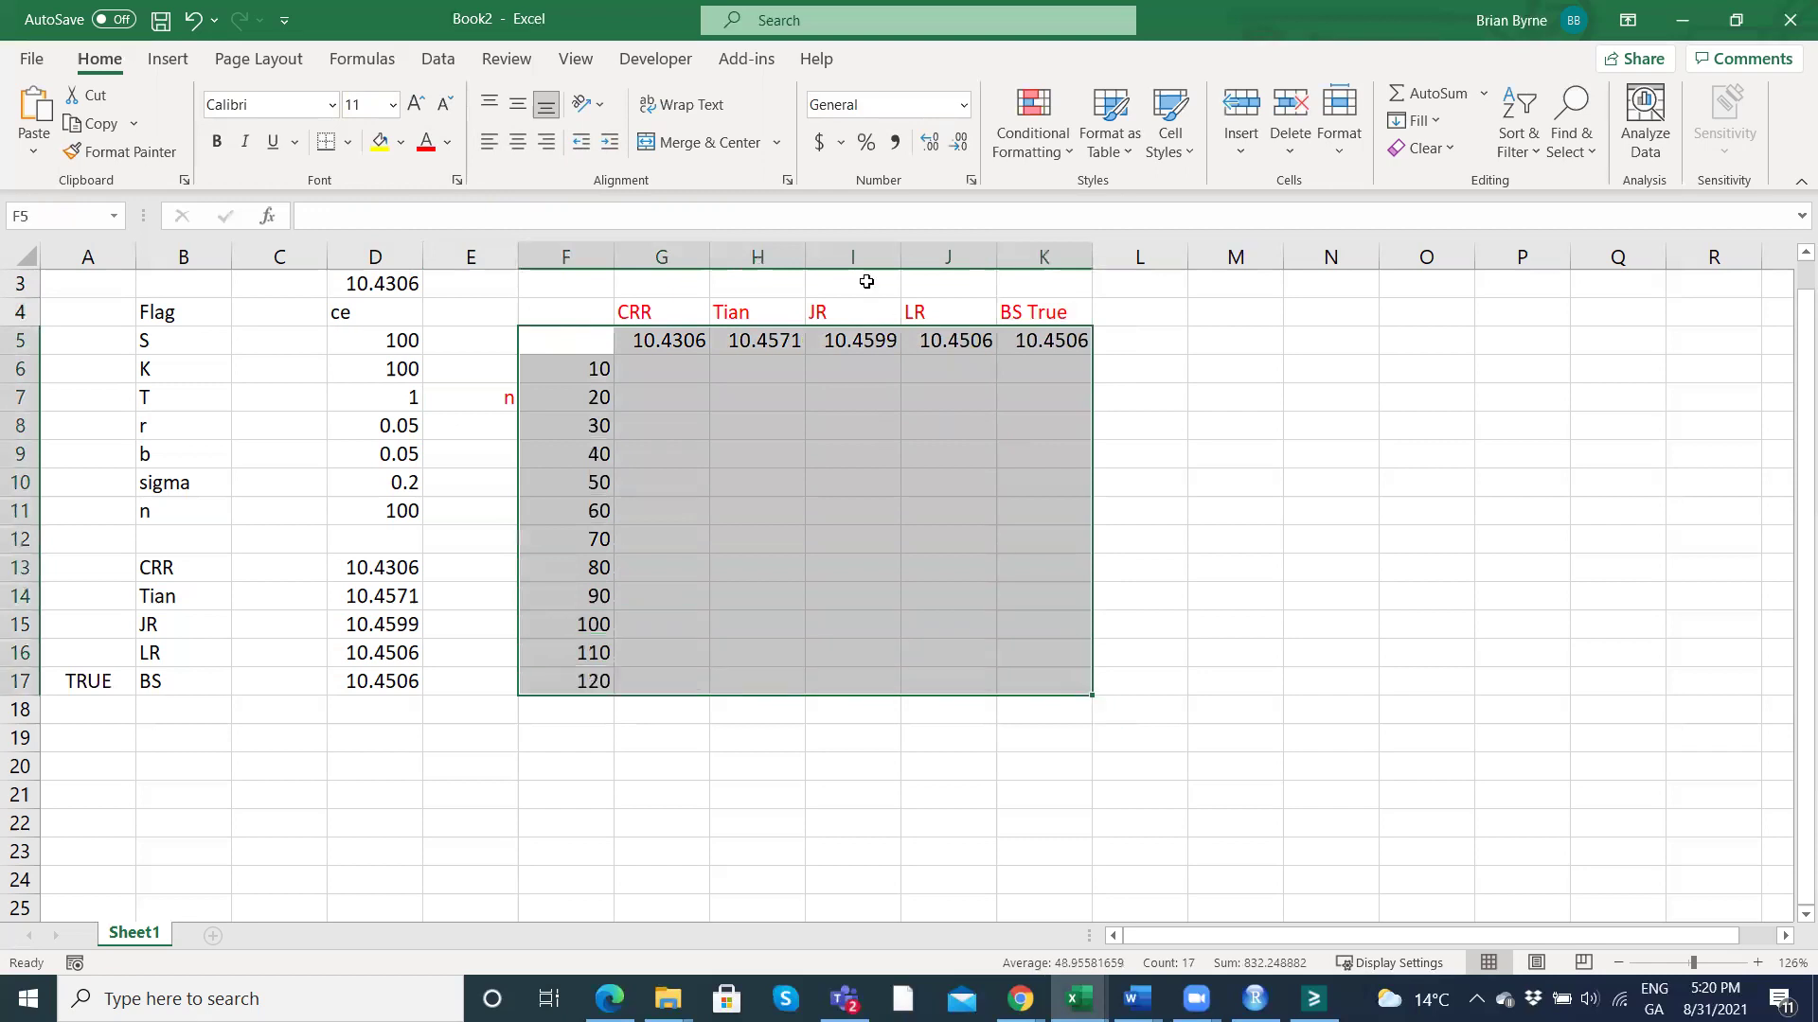
{"action": "left_click", "coordinate": [449, 57]}
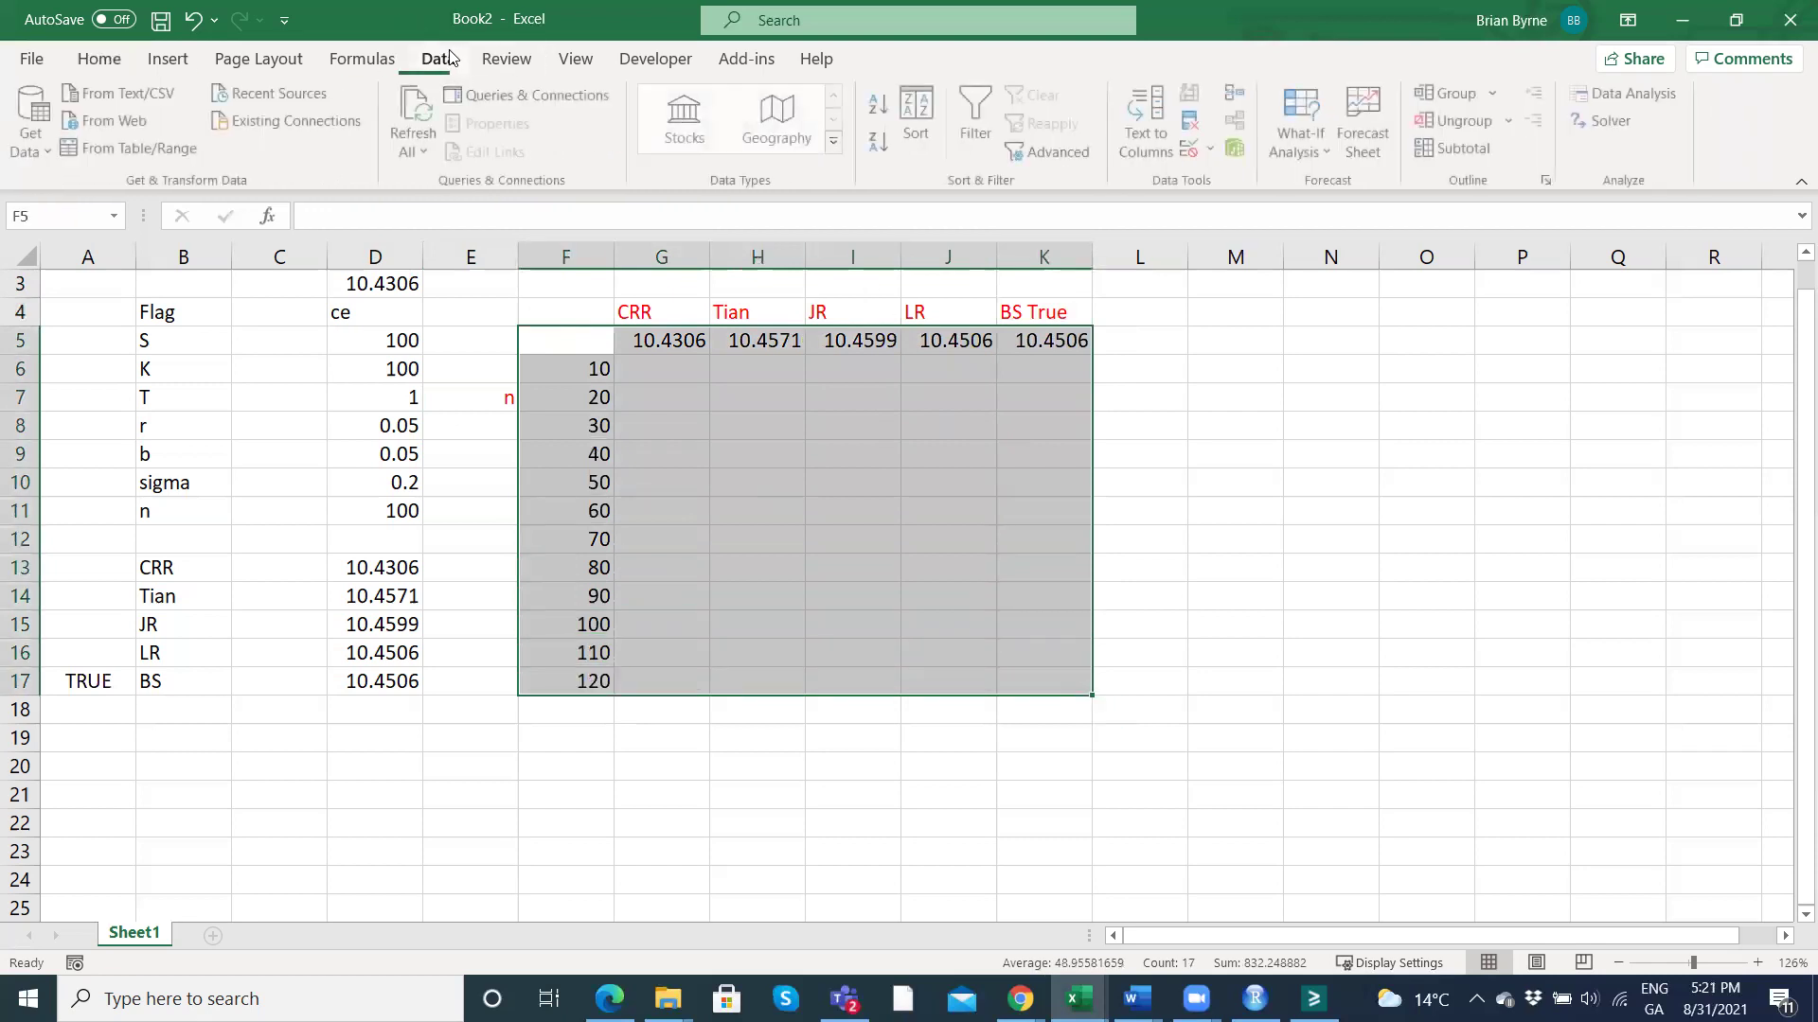
{"action": "left_click", "coordinate": [1326, 144]}
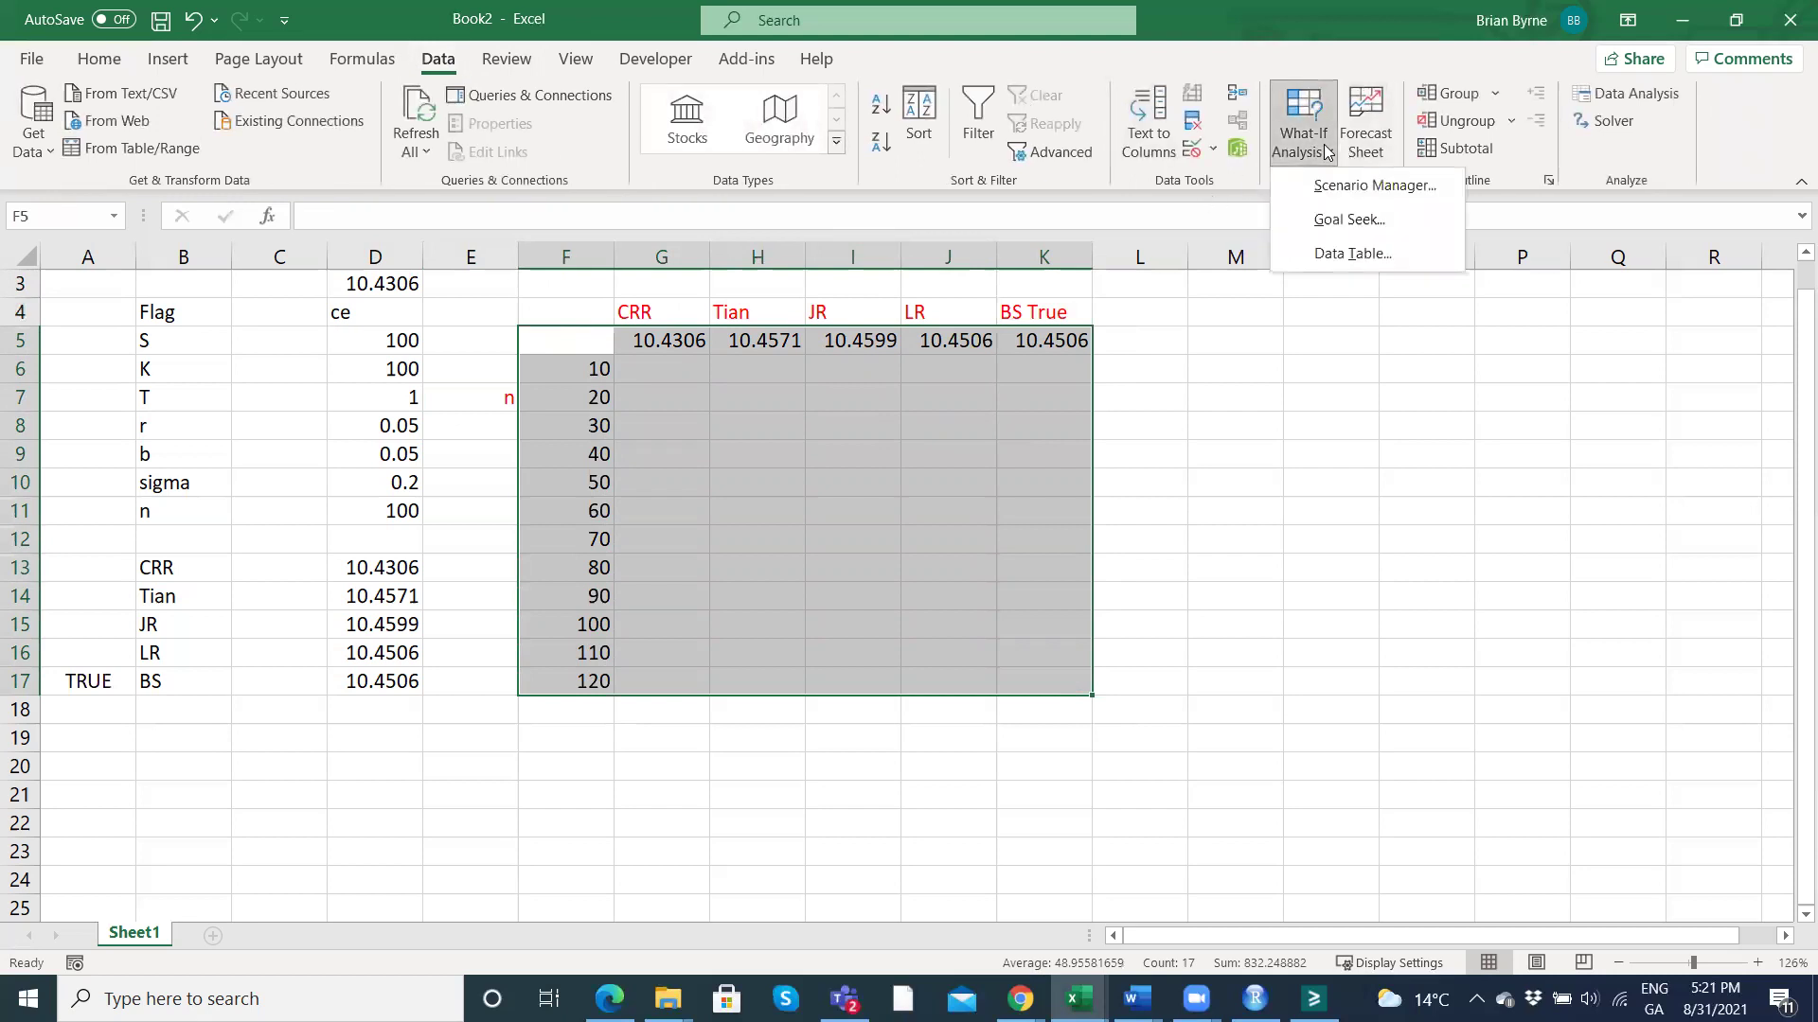
{"action": "left_click", "coordinate": [1340, 250]}
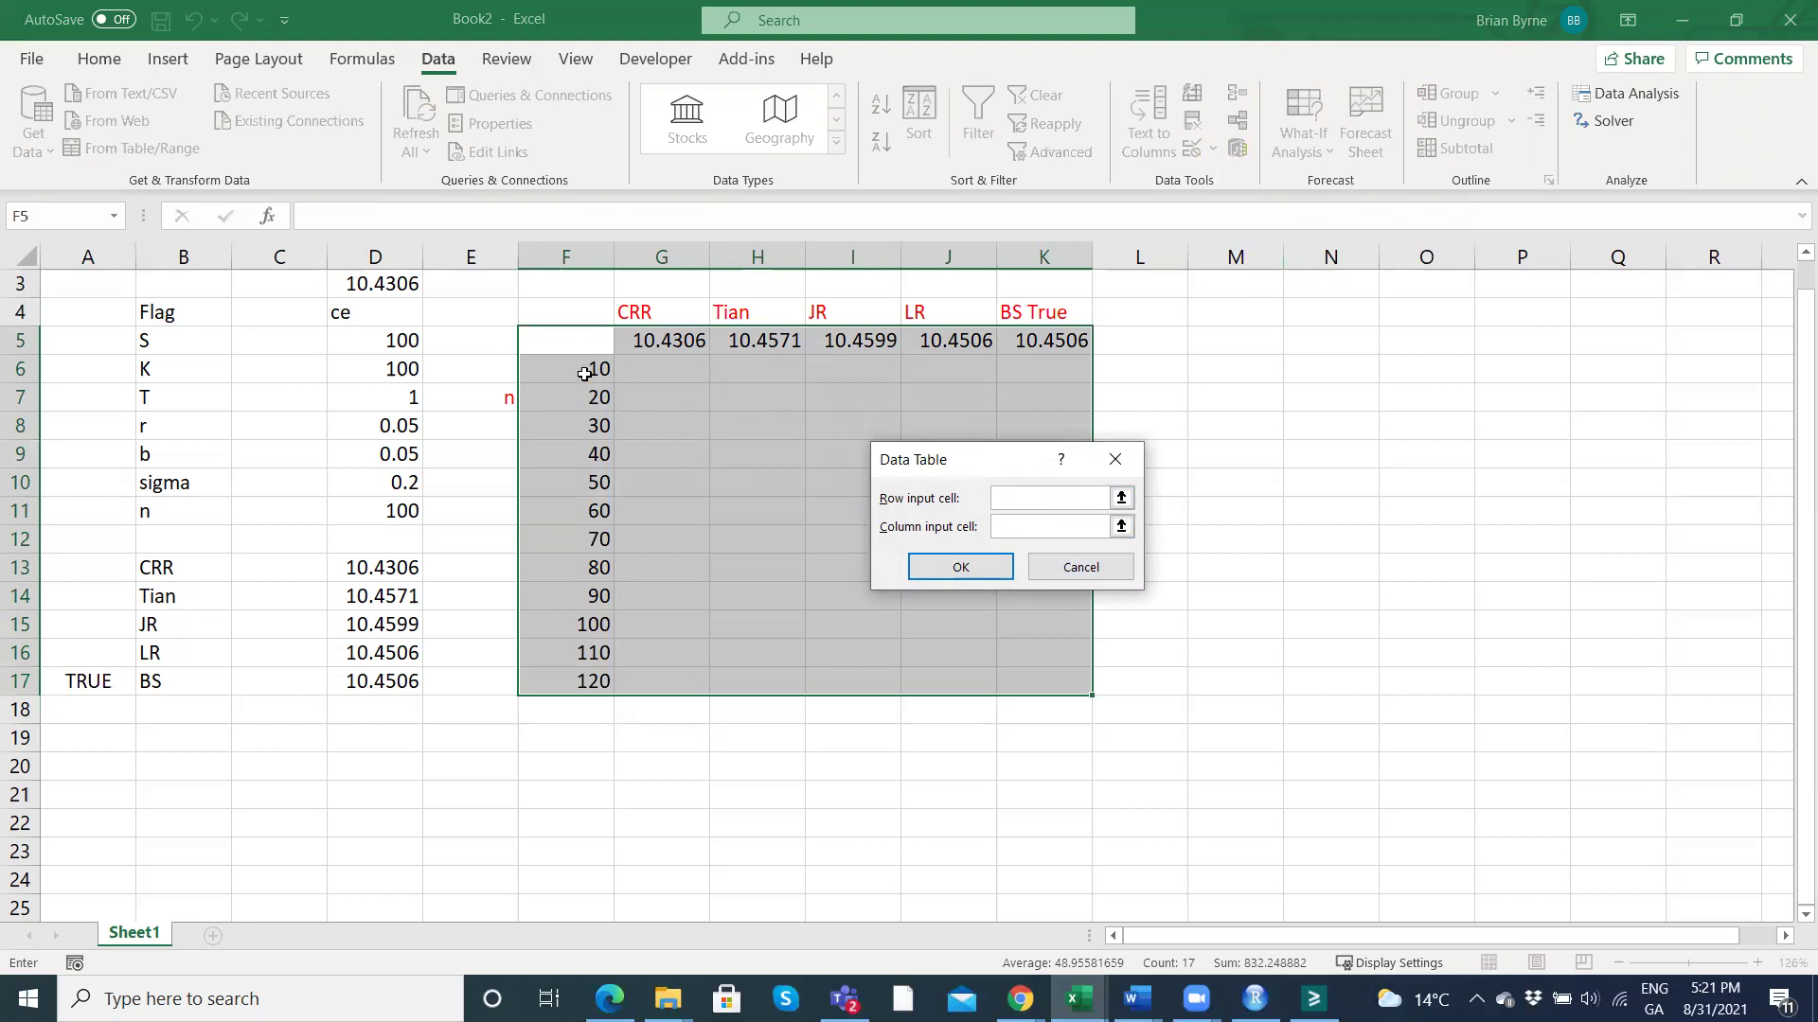
{"action": "left_click", "coordinate": [1002, 530]}
{"action": "left_click", "coordinate": [372, 512]}
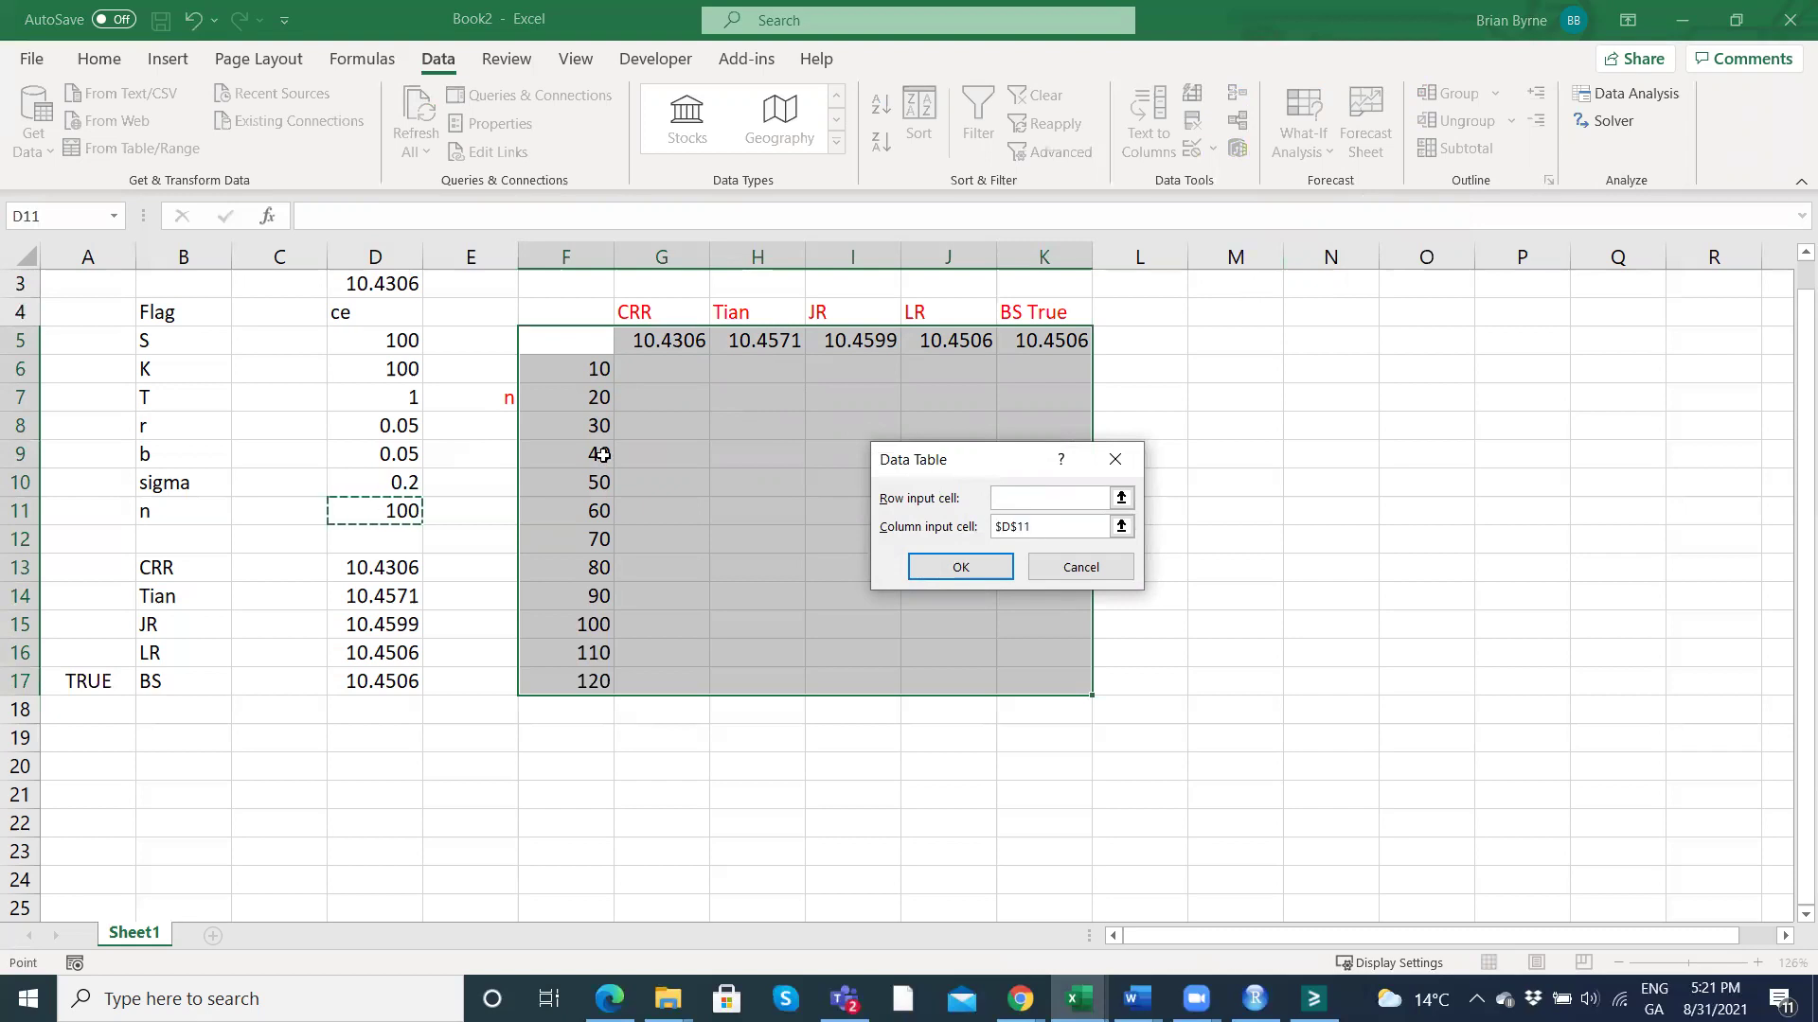
{"action": "left_click", "coordinate": [975, 566]}
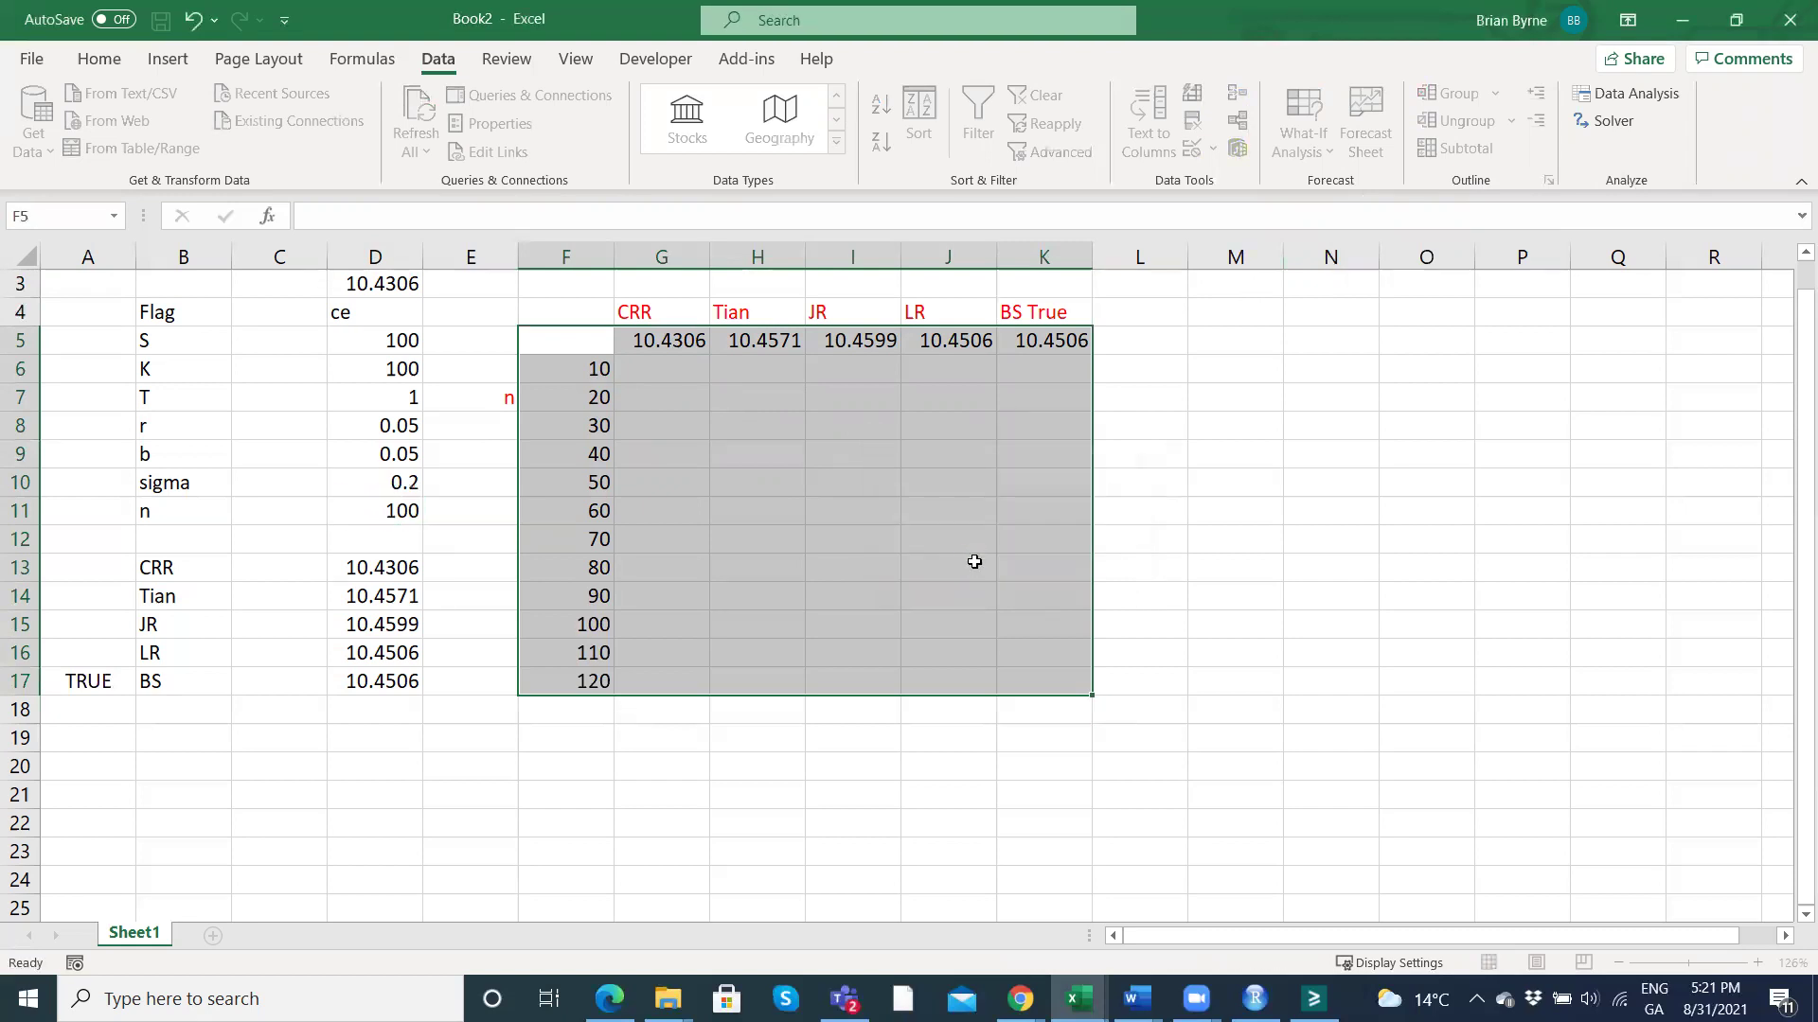
{"action": "left_click", "coordinate": [1294, 485]}
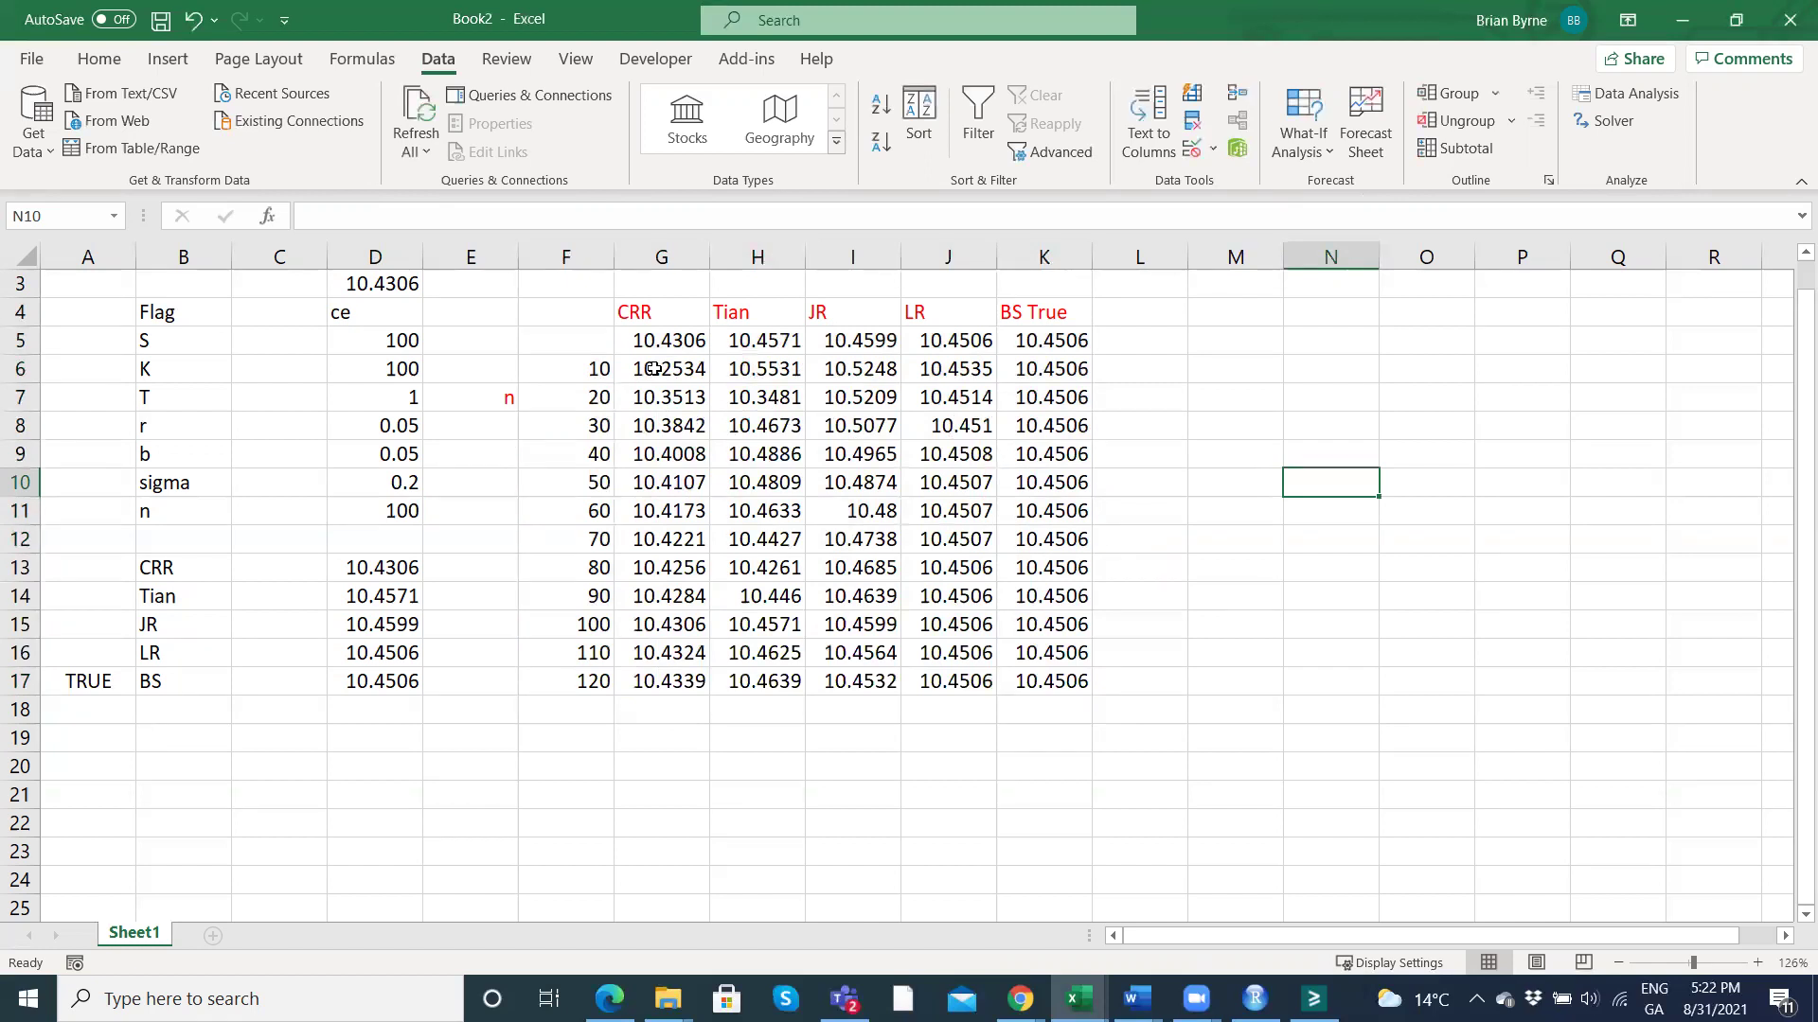
Insert a scatter chart with straight lines and no markers from the data table range F5:K17.
{"action": "left_click_drag", "start_coordinate": [580, 339], "coordinate": [1032, 687]}
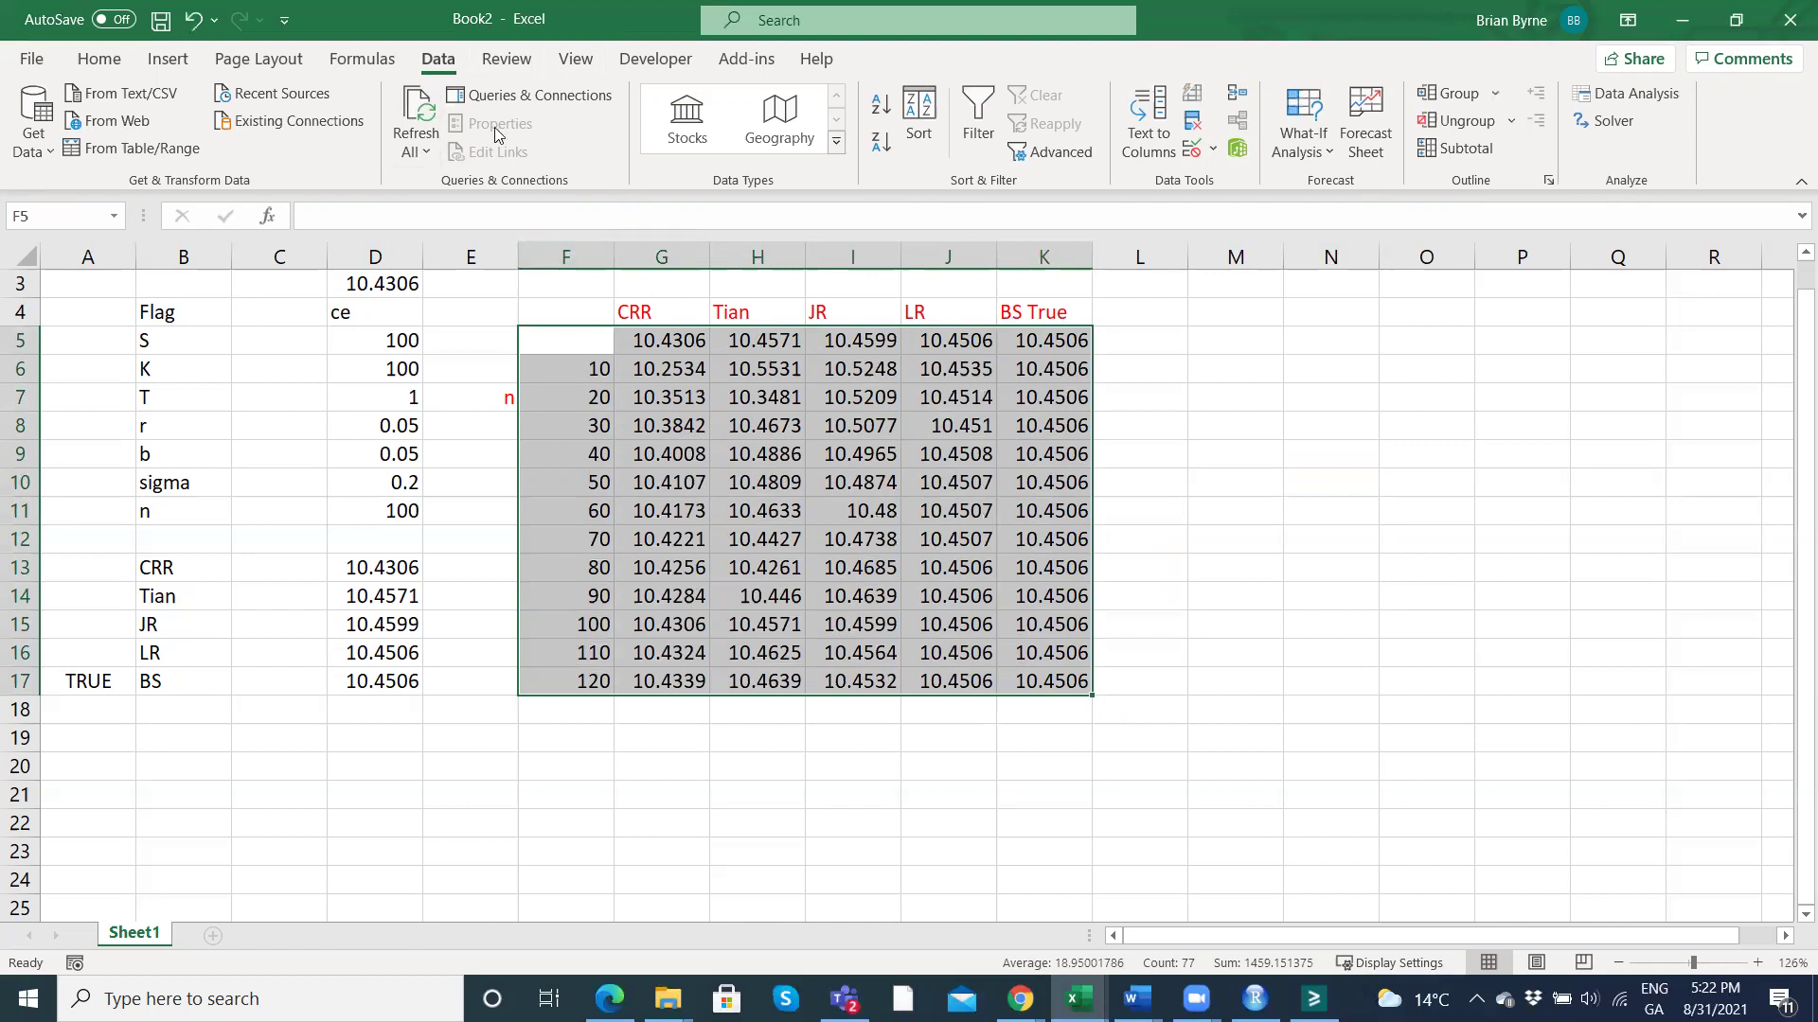
{"action": "left_click", "coordinate": [177, 64]}
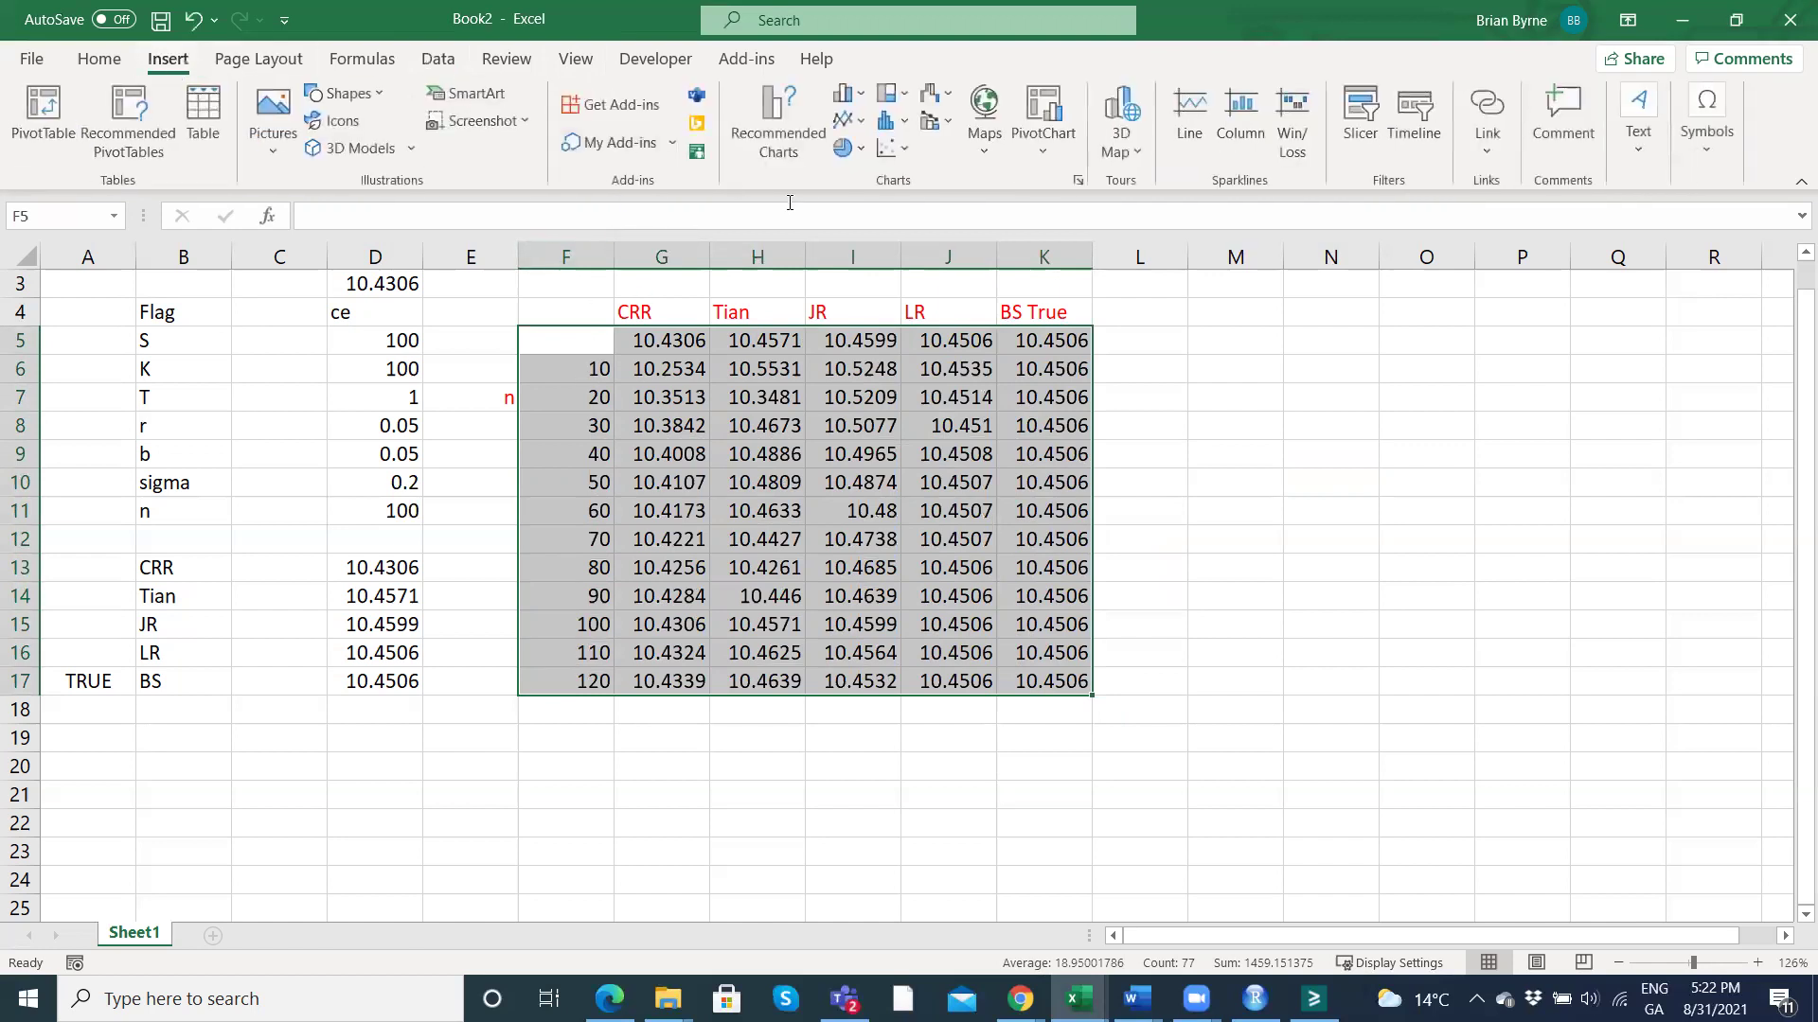
{"action": "left_click", "coordinate": [891, 148]}
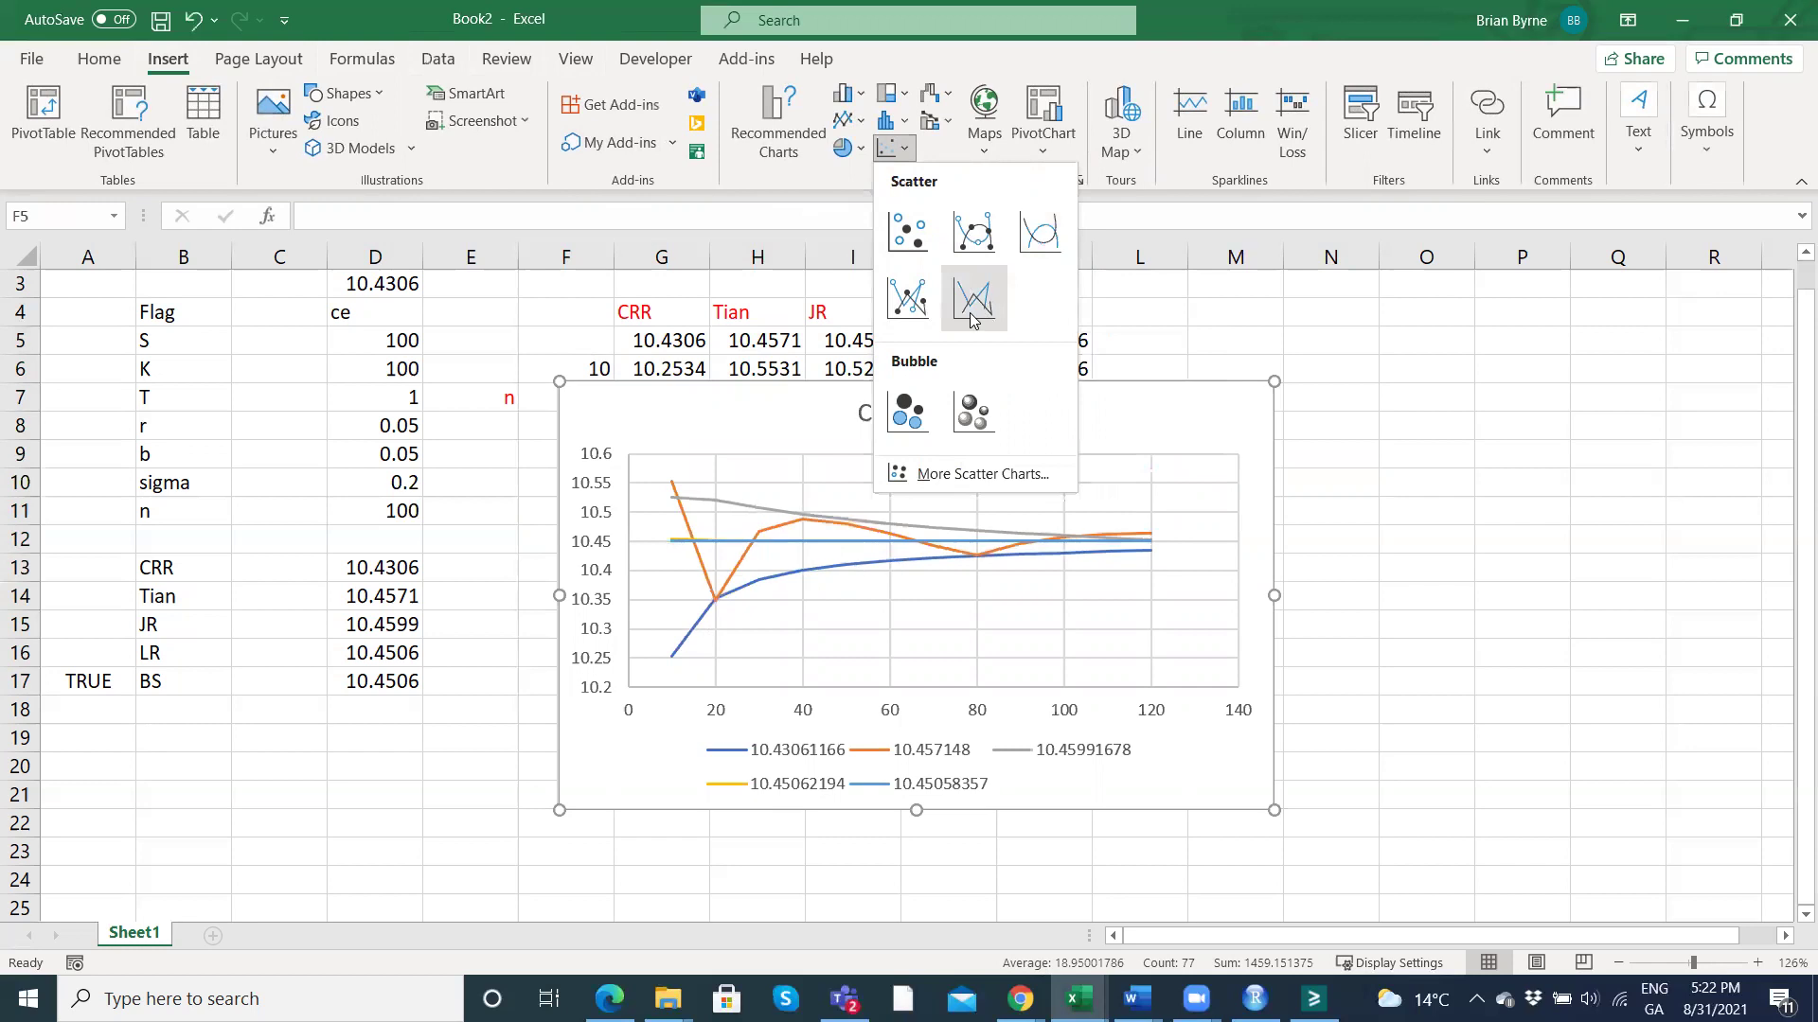
{"action": "left_click", "coordinate": [972, 299]}
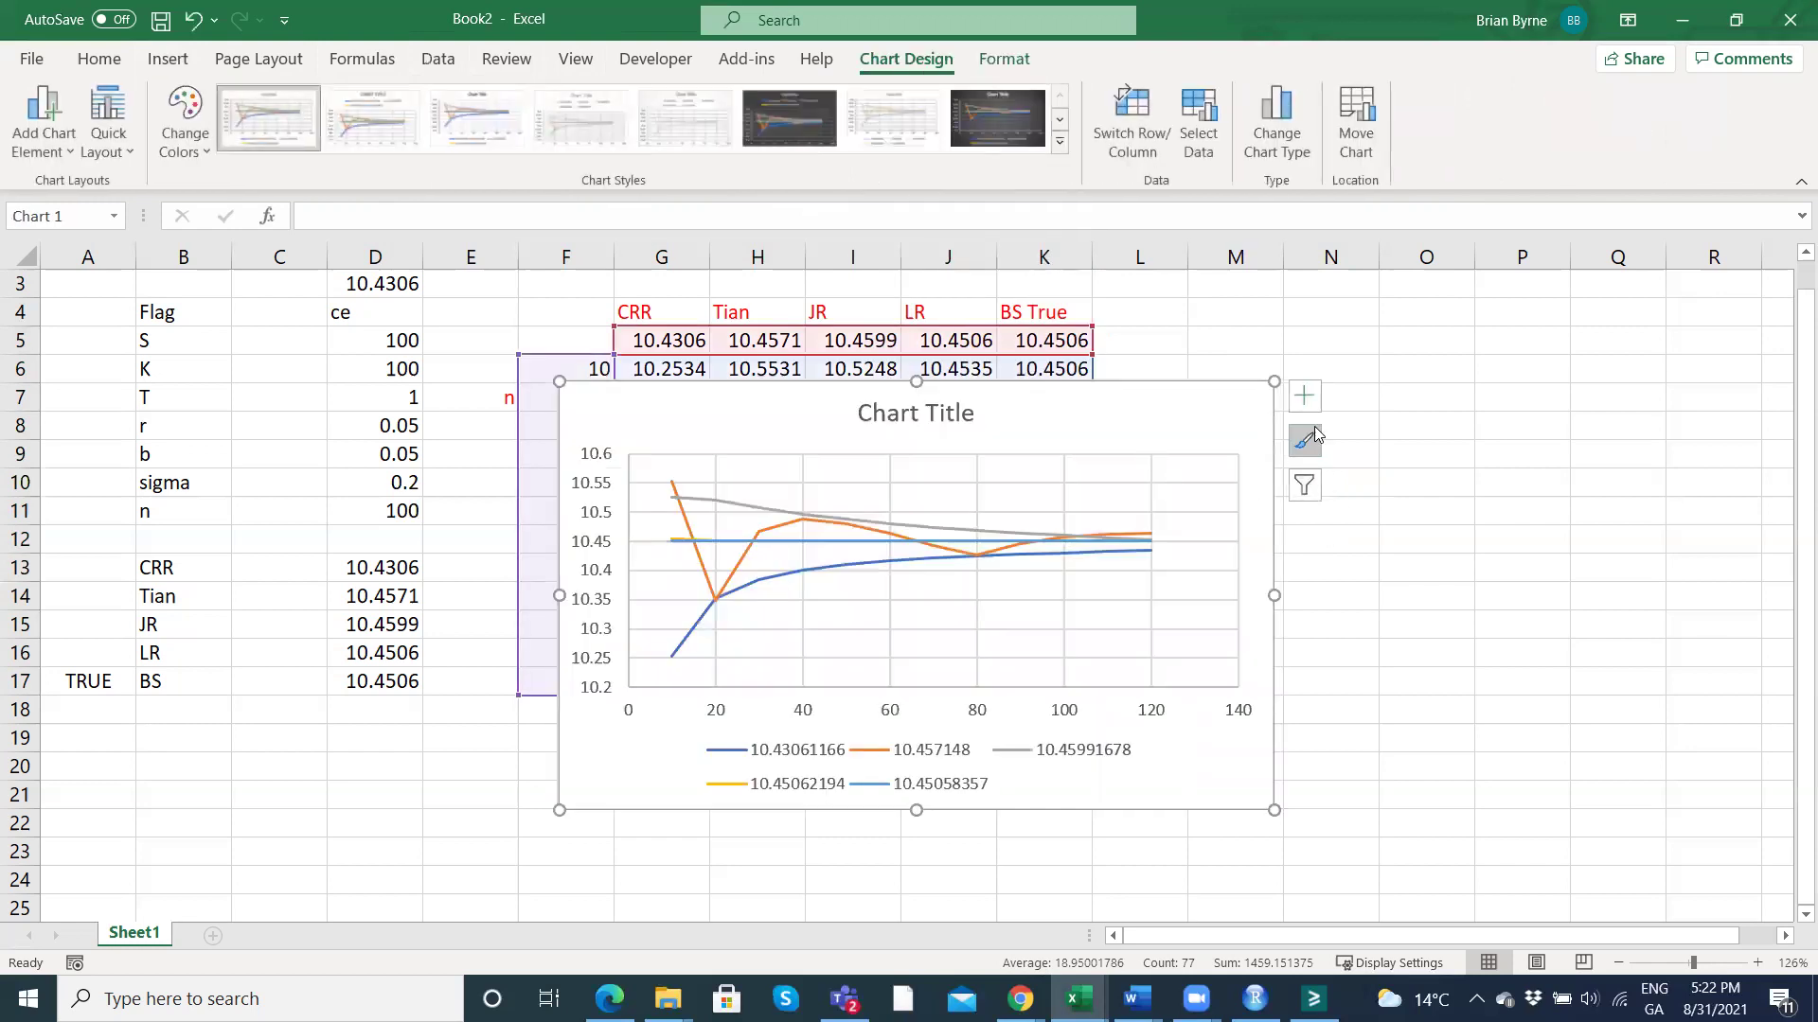
Hide the legend of the scatter chart and delete the whole chart from the sheet.
{"action": "left_click", "coordinate": [1299, 397]}
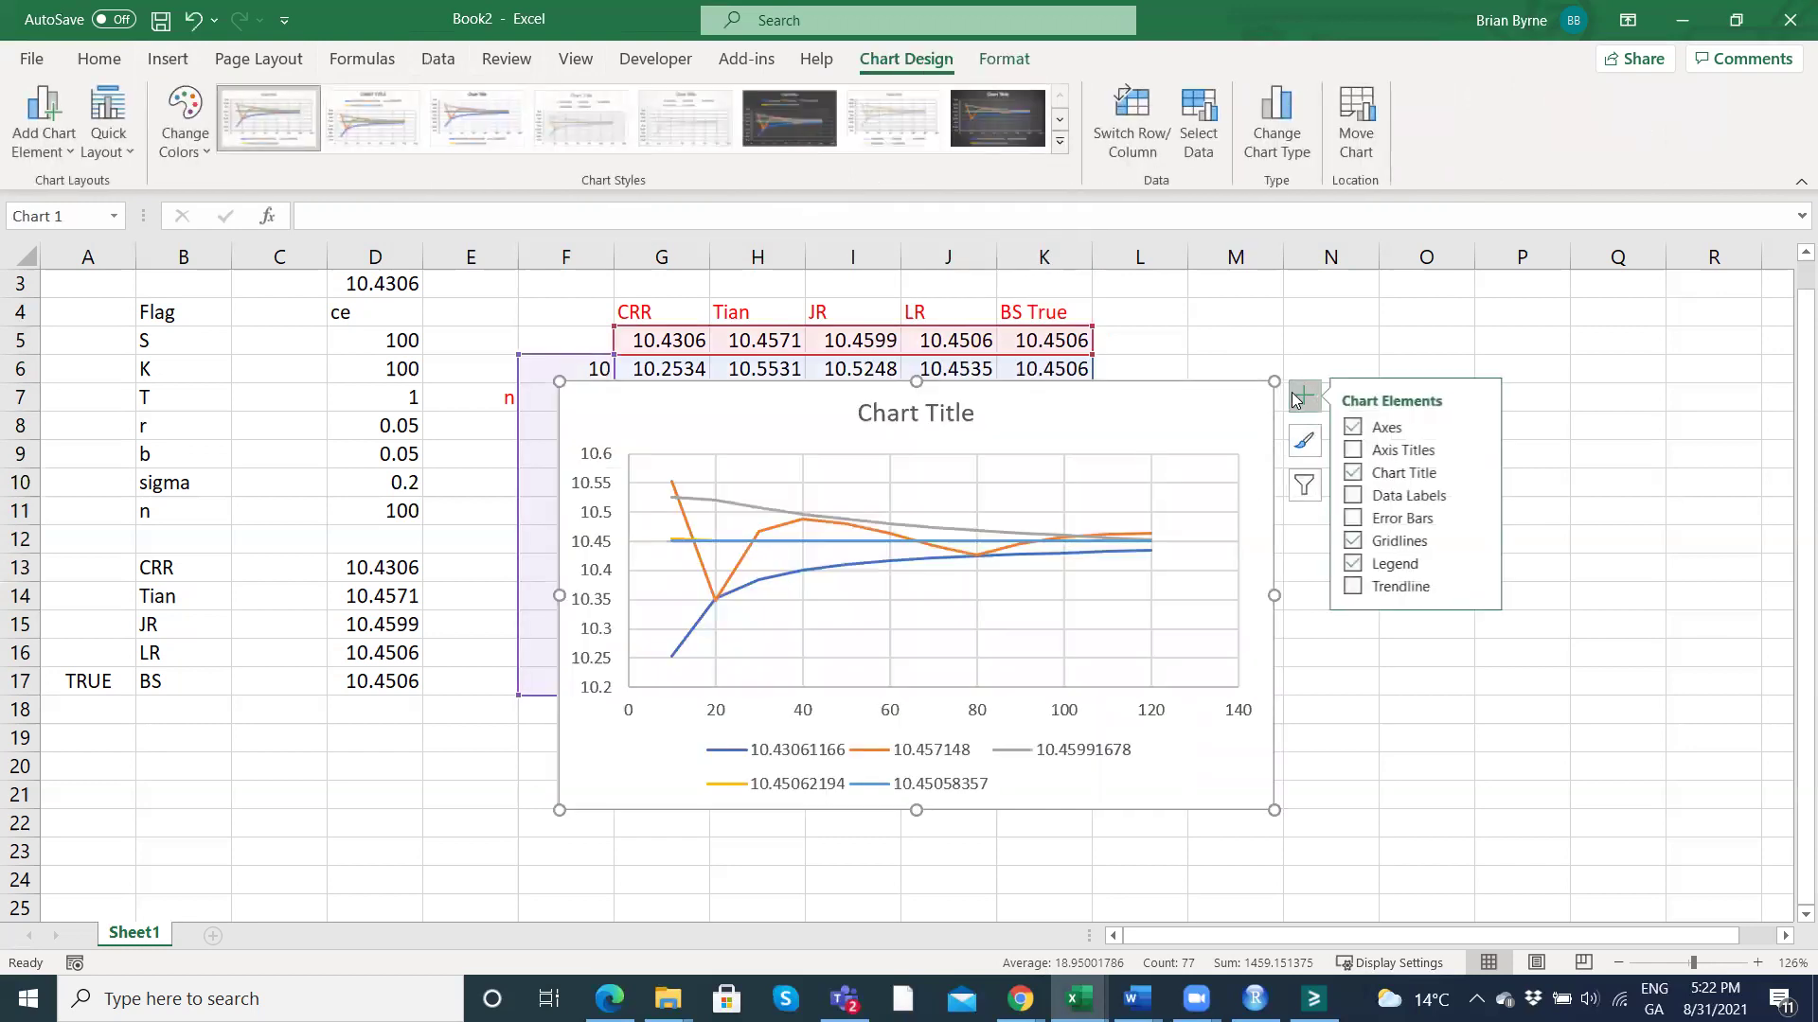
{"action": "left_click", "coordinate": [1355, 562]}
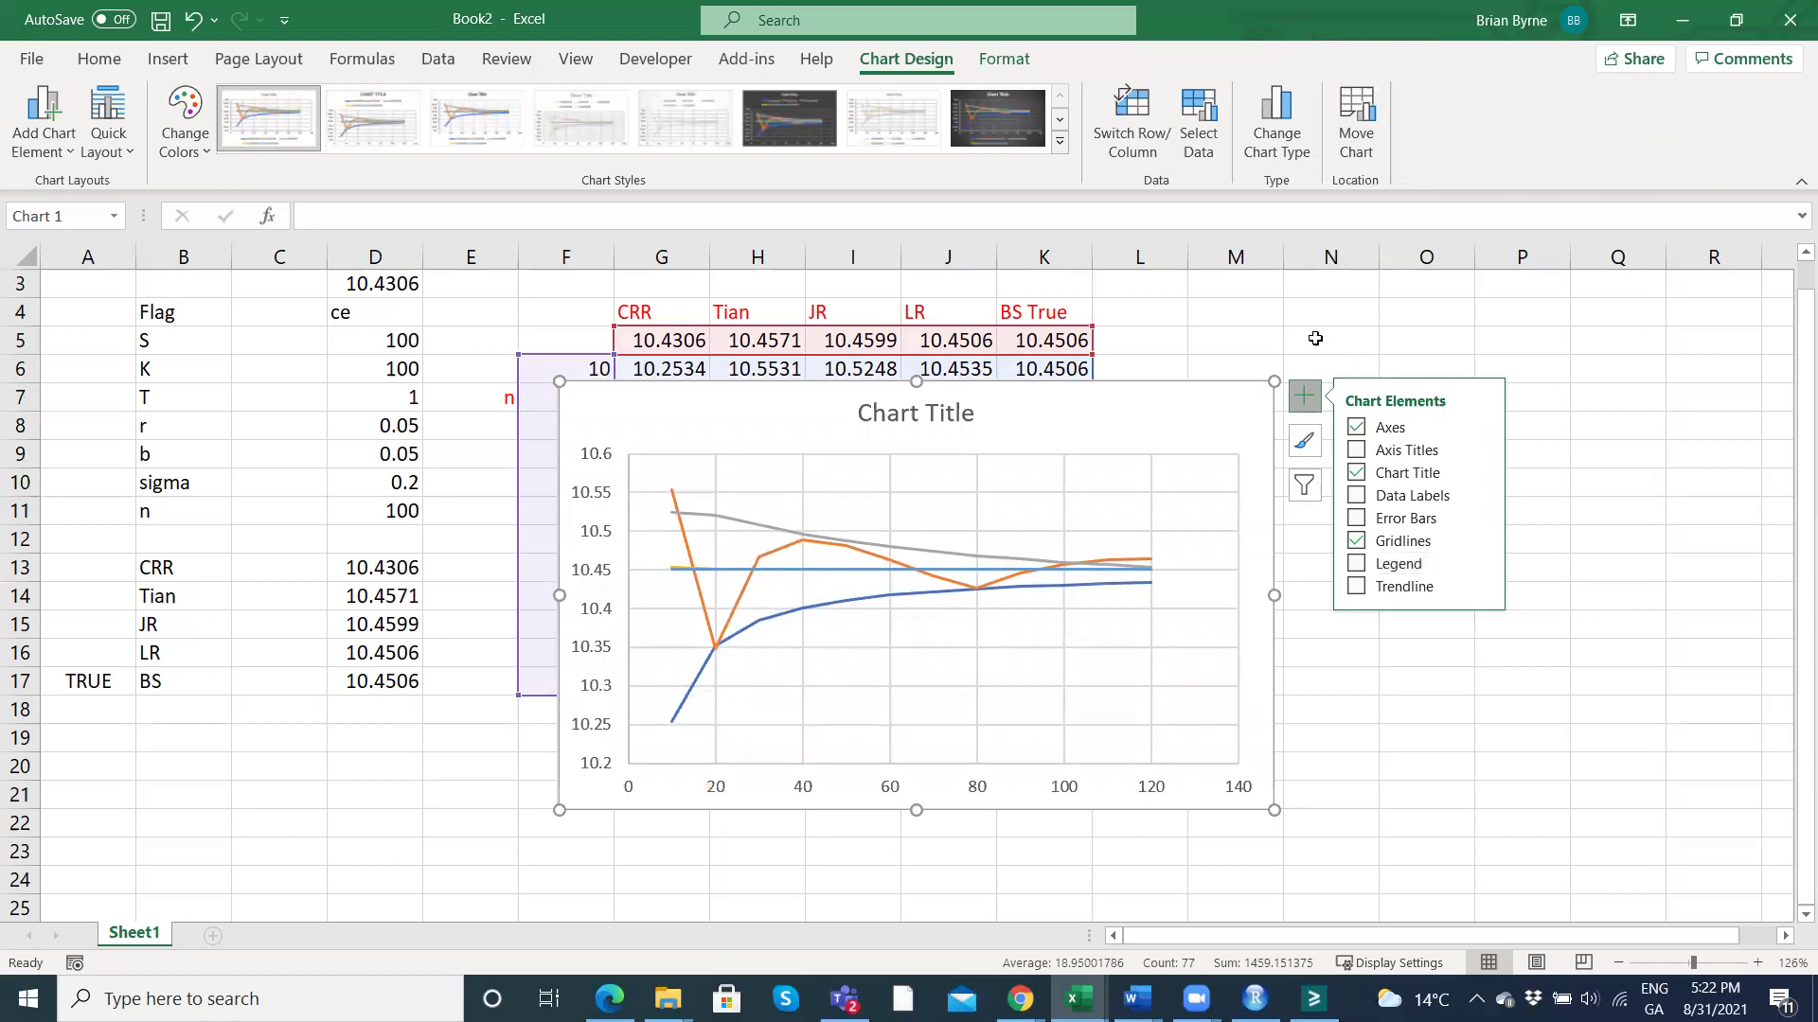
{"action": "left_click", "coordinate": [1427, 342]}
{"action": "left_click", "coordinate": [1246, 422]}
{"action": "key", "text": "Delete"}
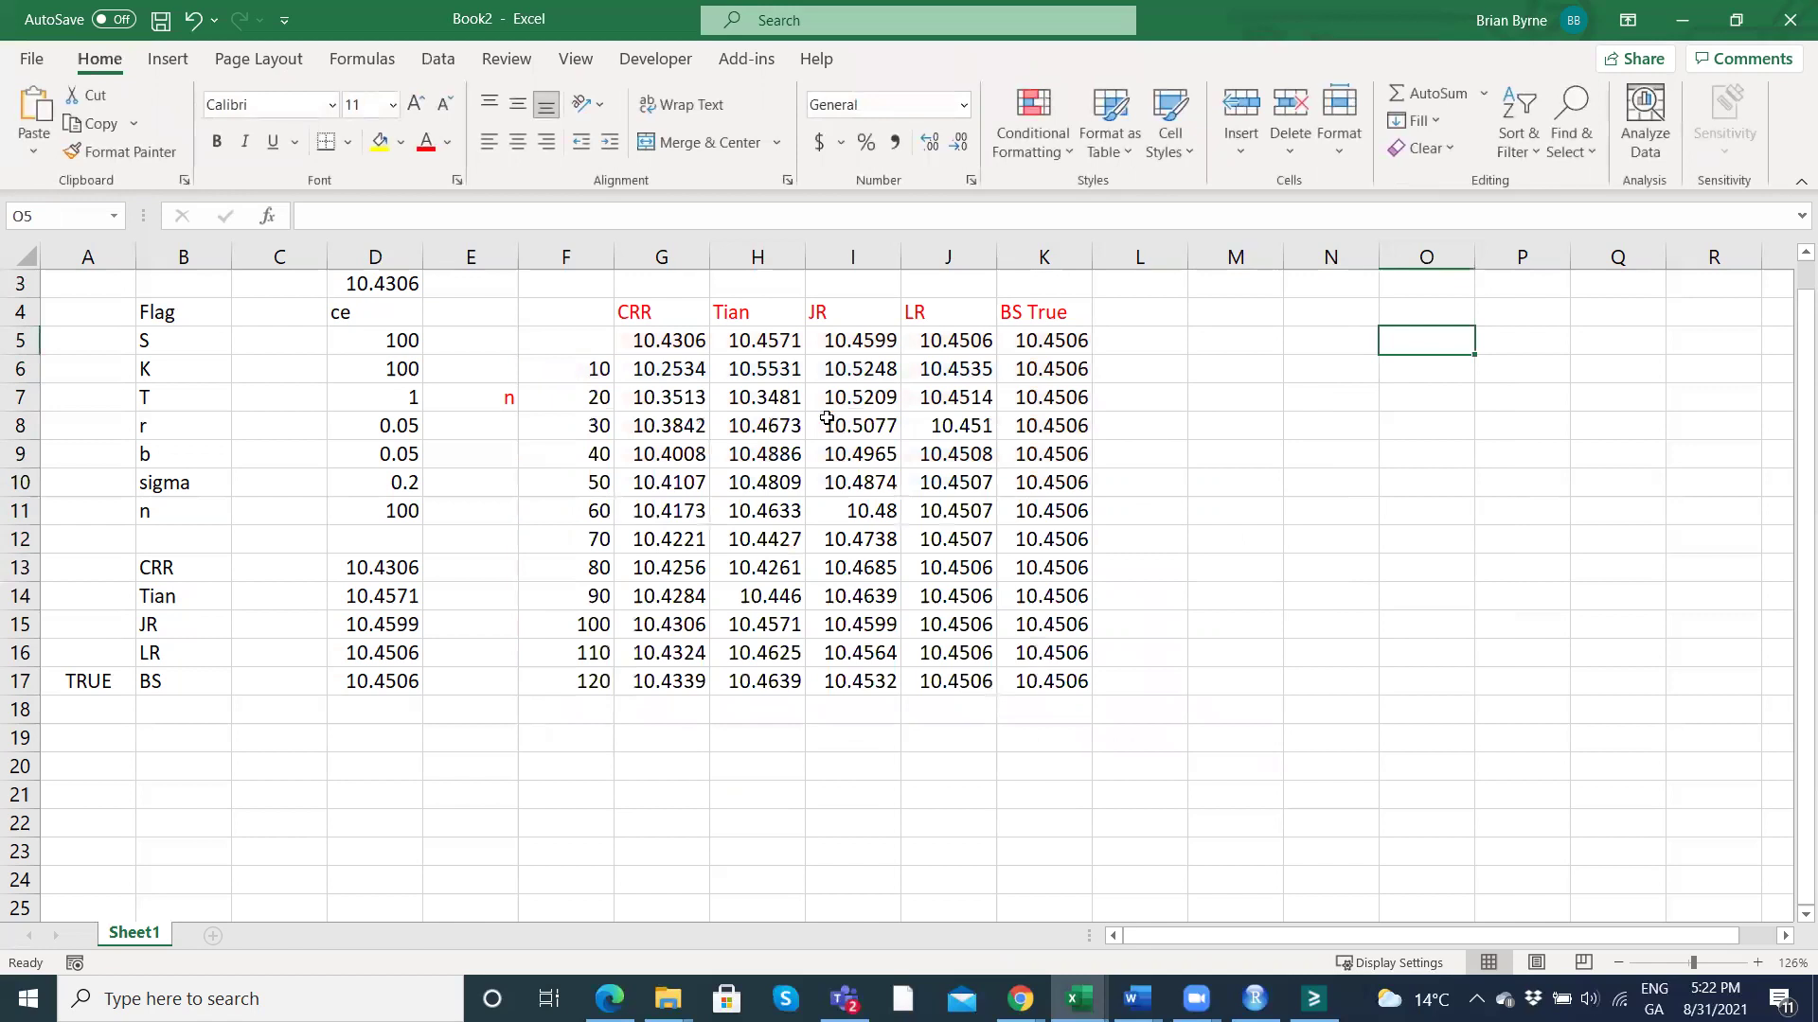
Copy the table F4:K17 with its model headings and paste it as values only starting at F20.
{"action": "left_click_drag", "start_coordinate": [540, 313], "coordinate": [1029, 675]}
{"action": "key", "text": "ctrl+c"}
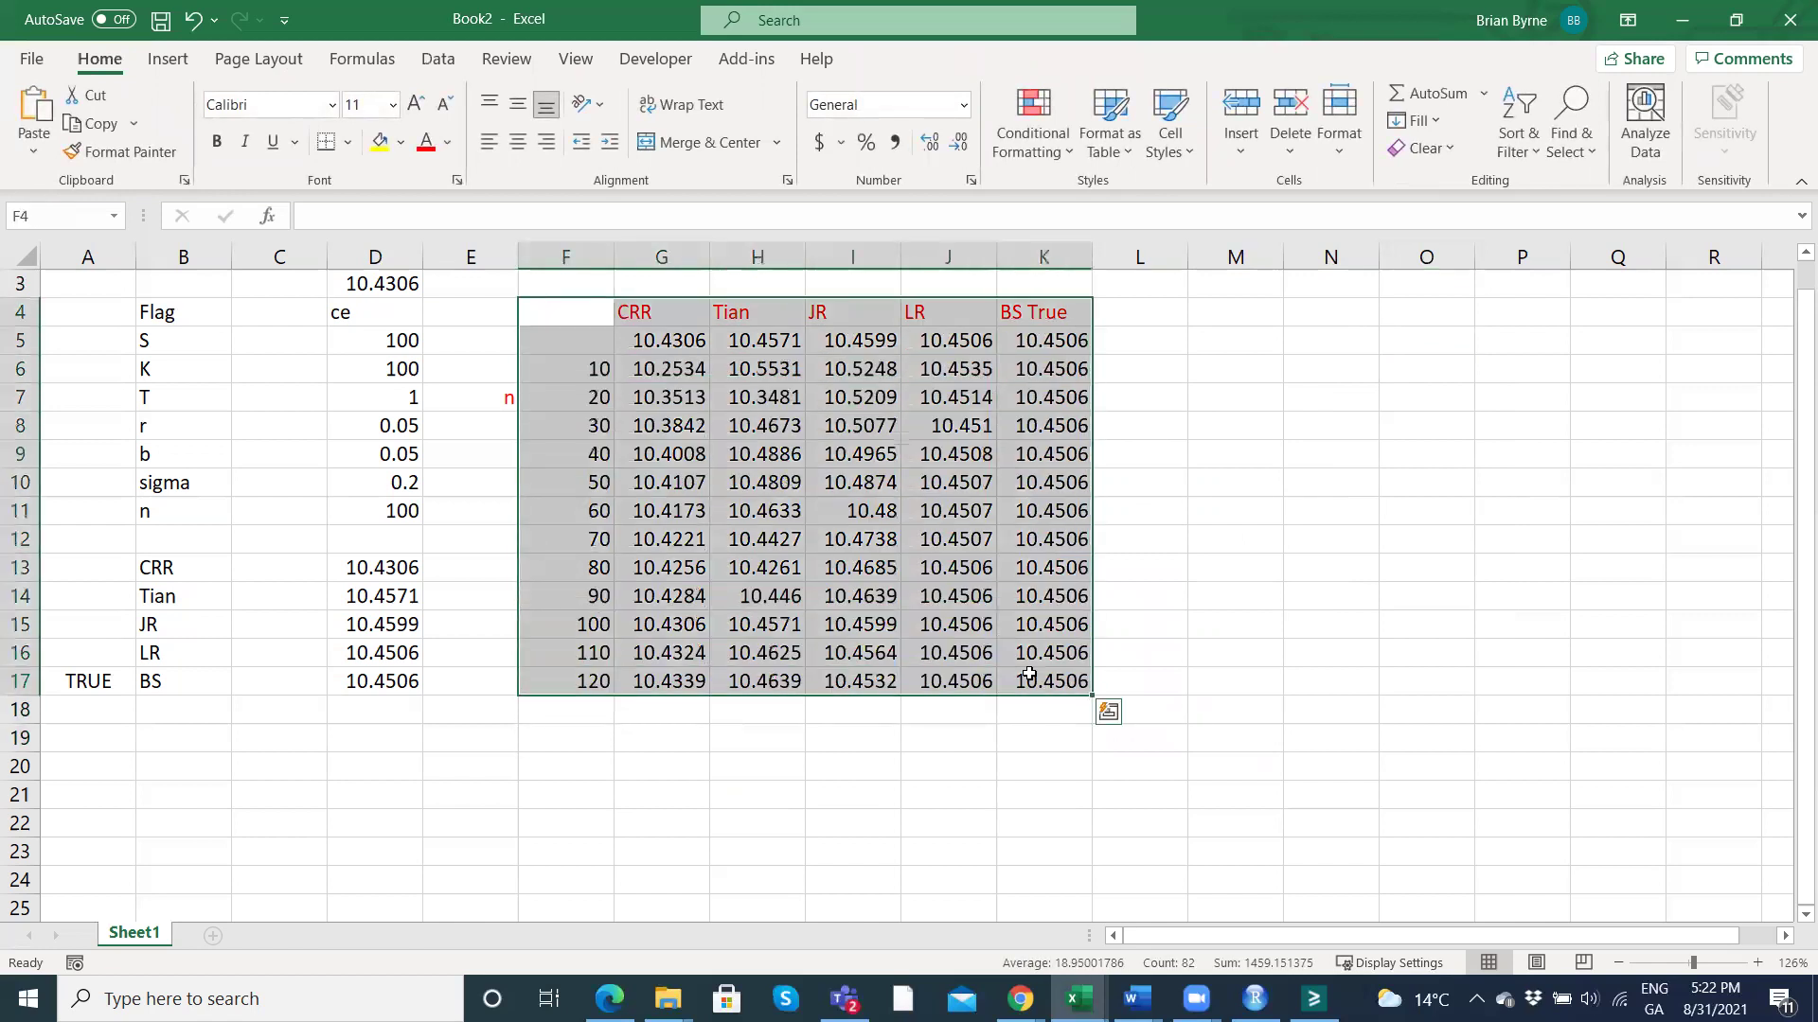
{"action": "right_click", "coordinate": [1029, 675]}
{"action": "left_click", "coordinate": [1093, 311]}
{"action": "left_click", "coordinate": [569, 766]}
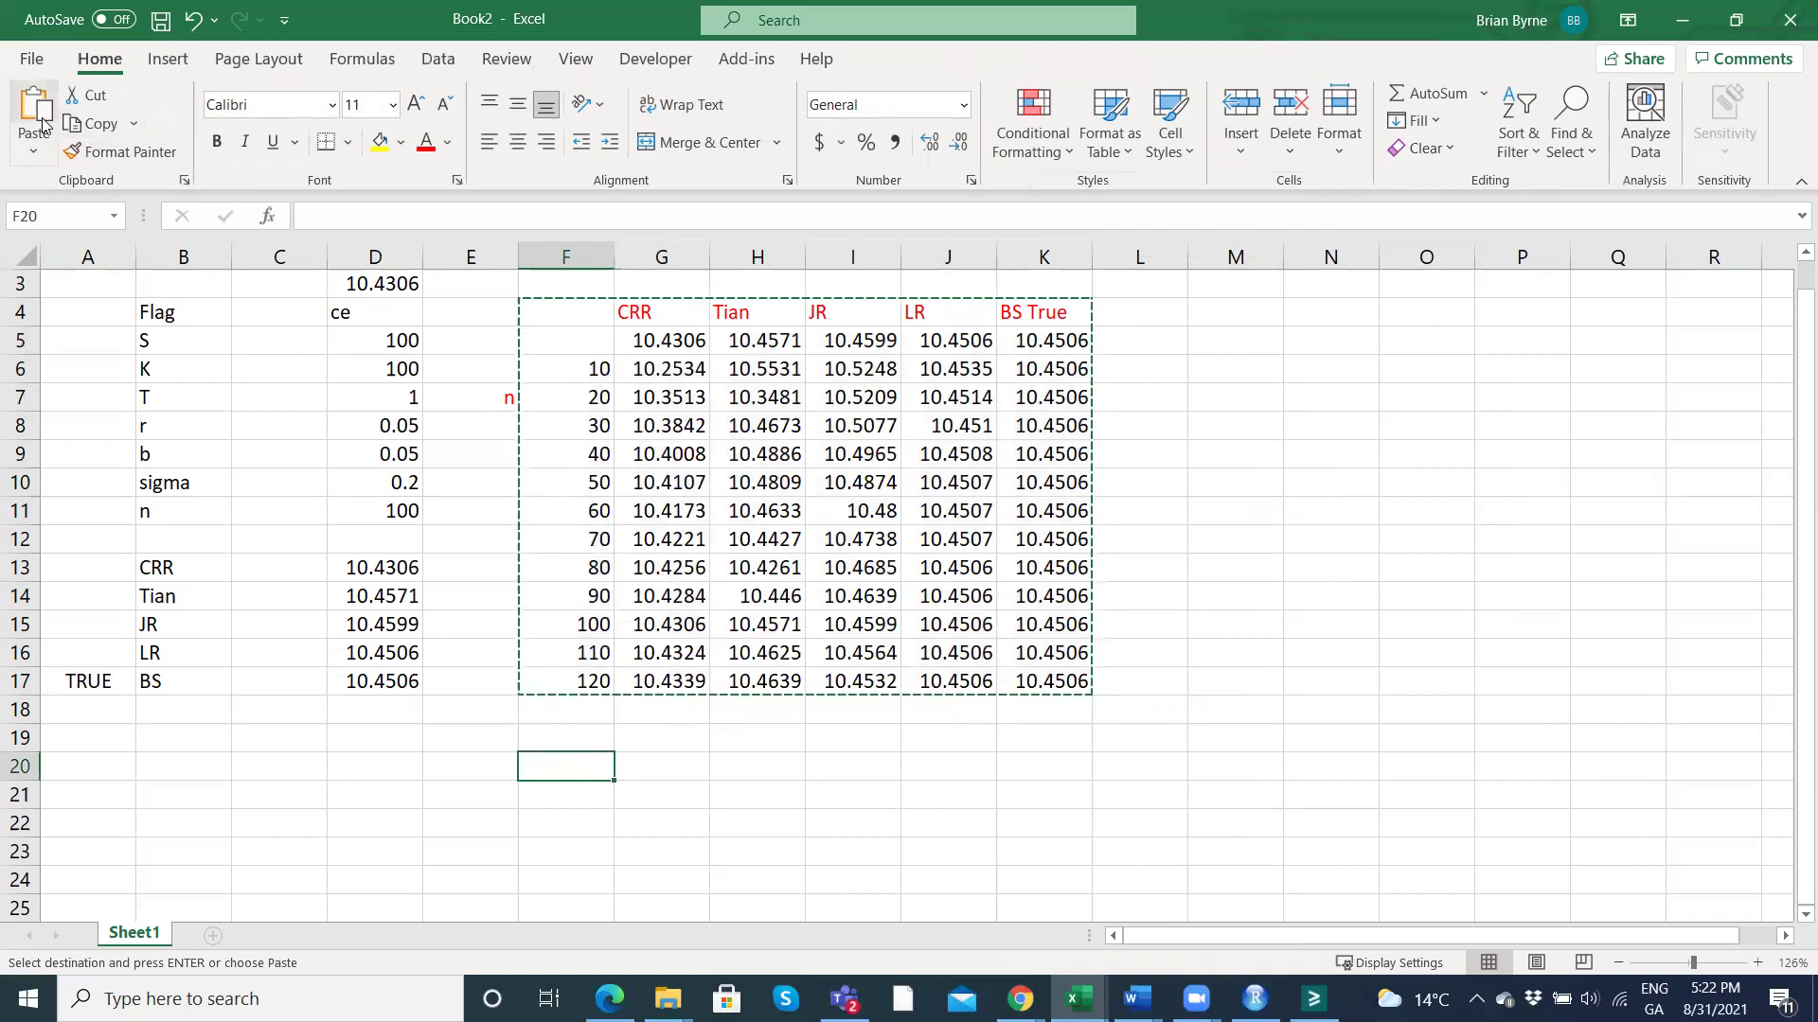
{"action": "left_click", "coordinate": [39, 161]}
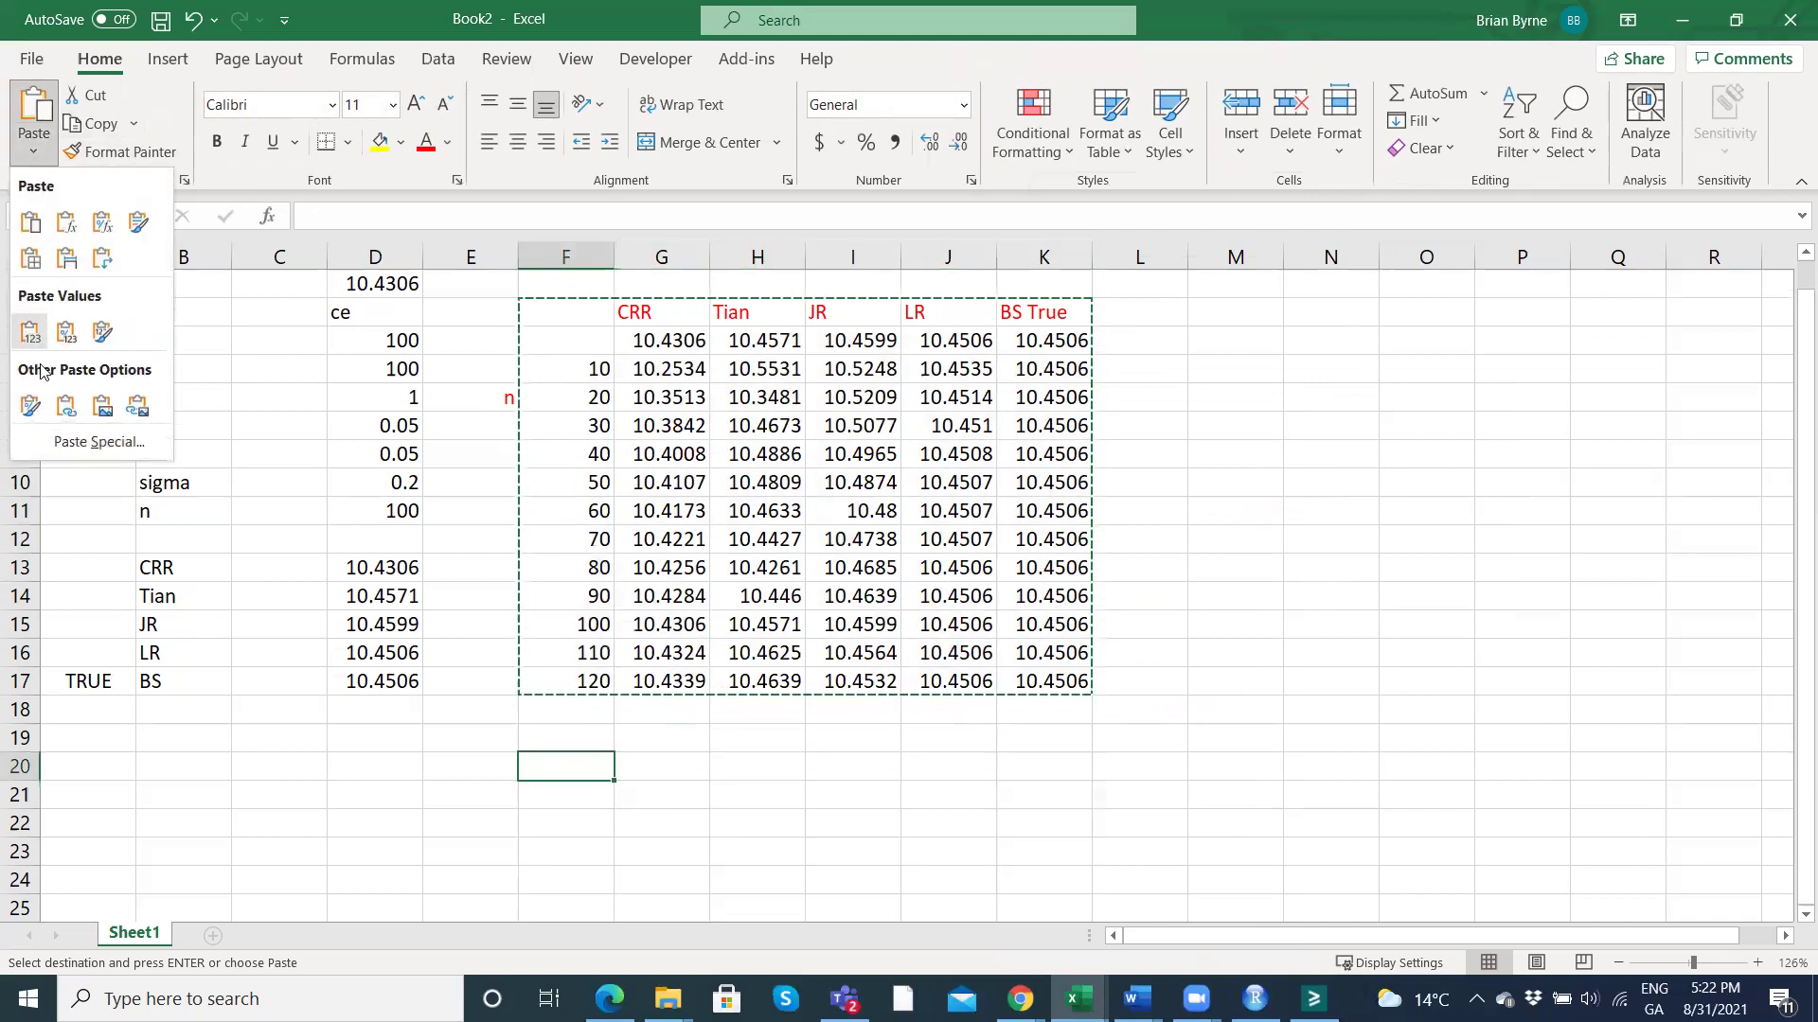
{"action": "left_click", "coordinate": [78, 442]}
{"action": "left_click", "coordinate": [845, 441]}
{"action": "left_click", "coordinate": [1079, 696]}
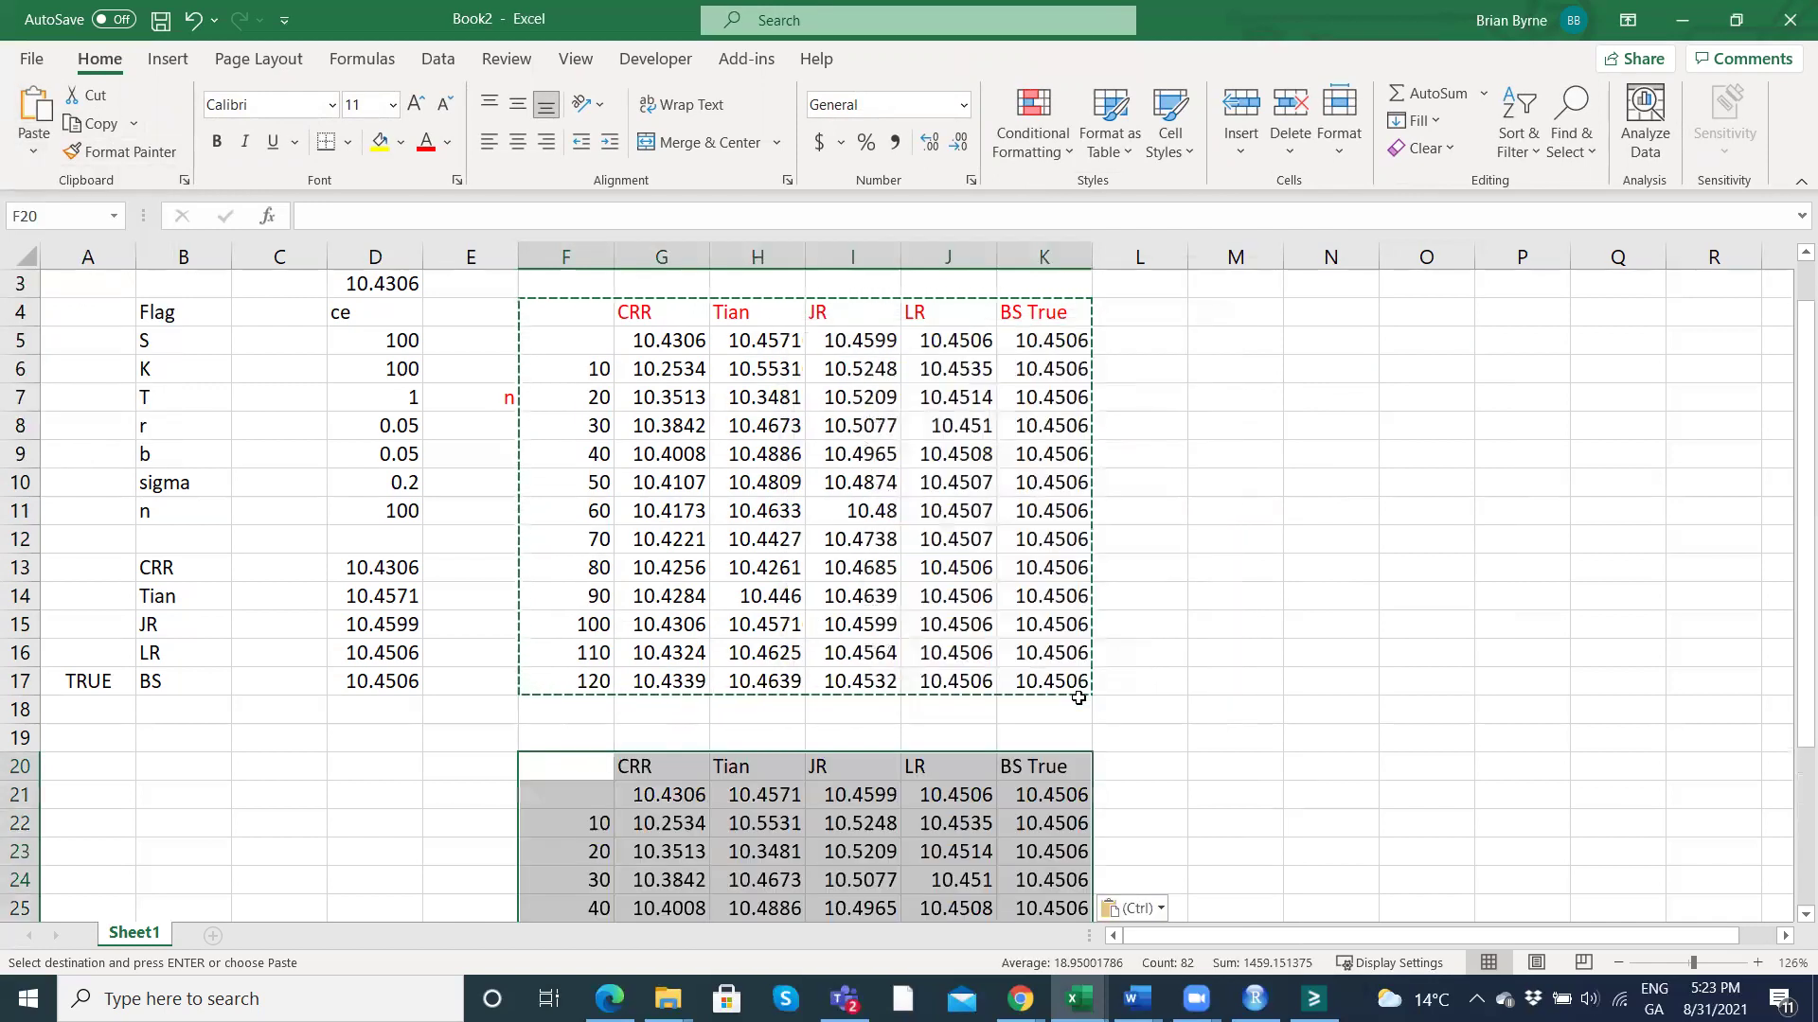
Delete the cells F21:K21 from the pasted table, shifting the cells below up, and select the remaining range F20:K32.
{"action": "scroll", "coordinate": [1079, 696], "scroll_direction": "down", "scroll_amount": 4}
{"action": "left_click_drag", "start_coordinate": [552, 483], "coordinate": [1029, 488]}
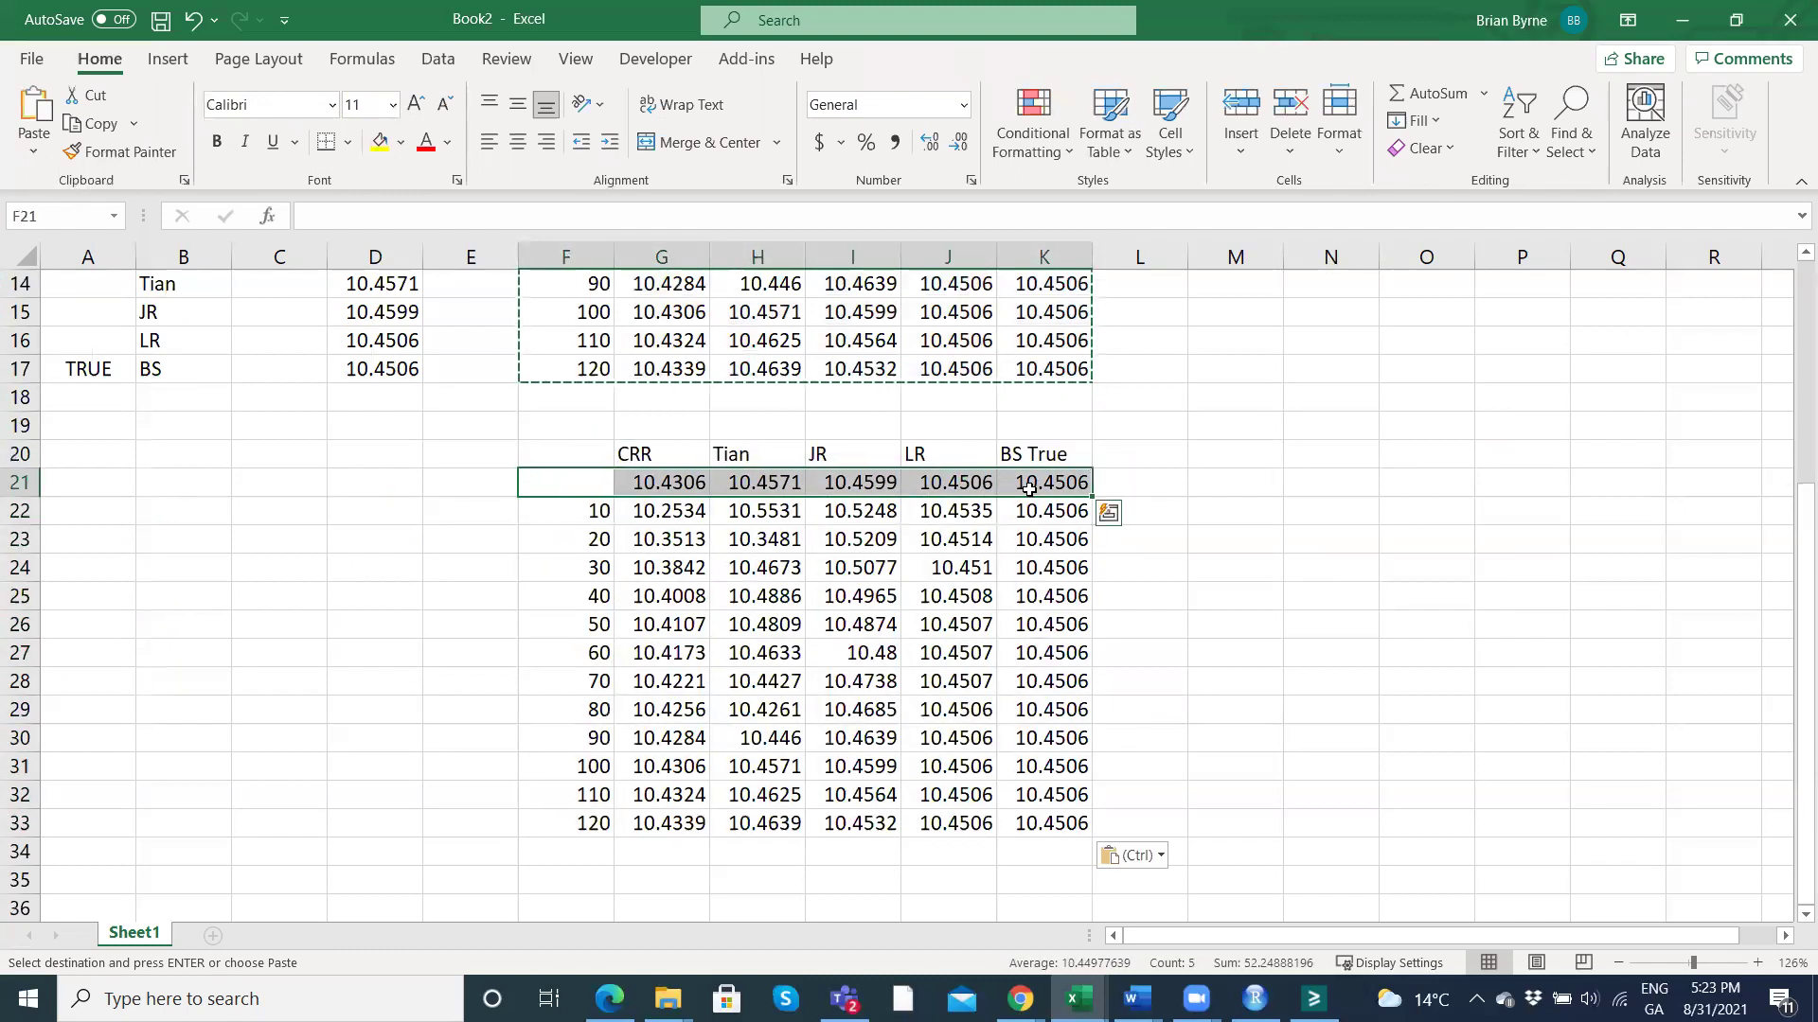
{"action": "right_click", "coordinate": [853, 479]}
{"action": "left_click", "coordinate": [937, 568]}
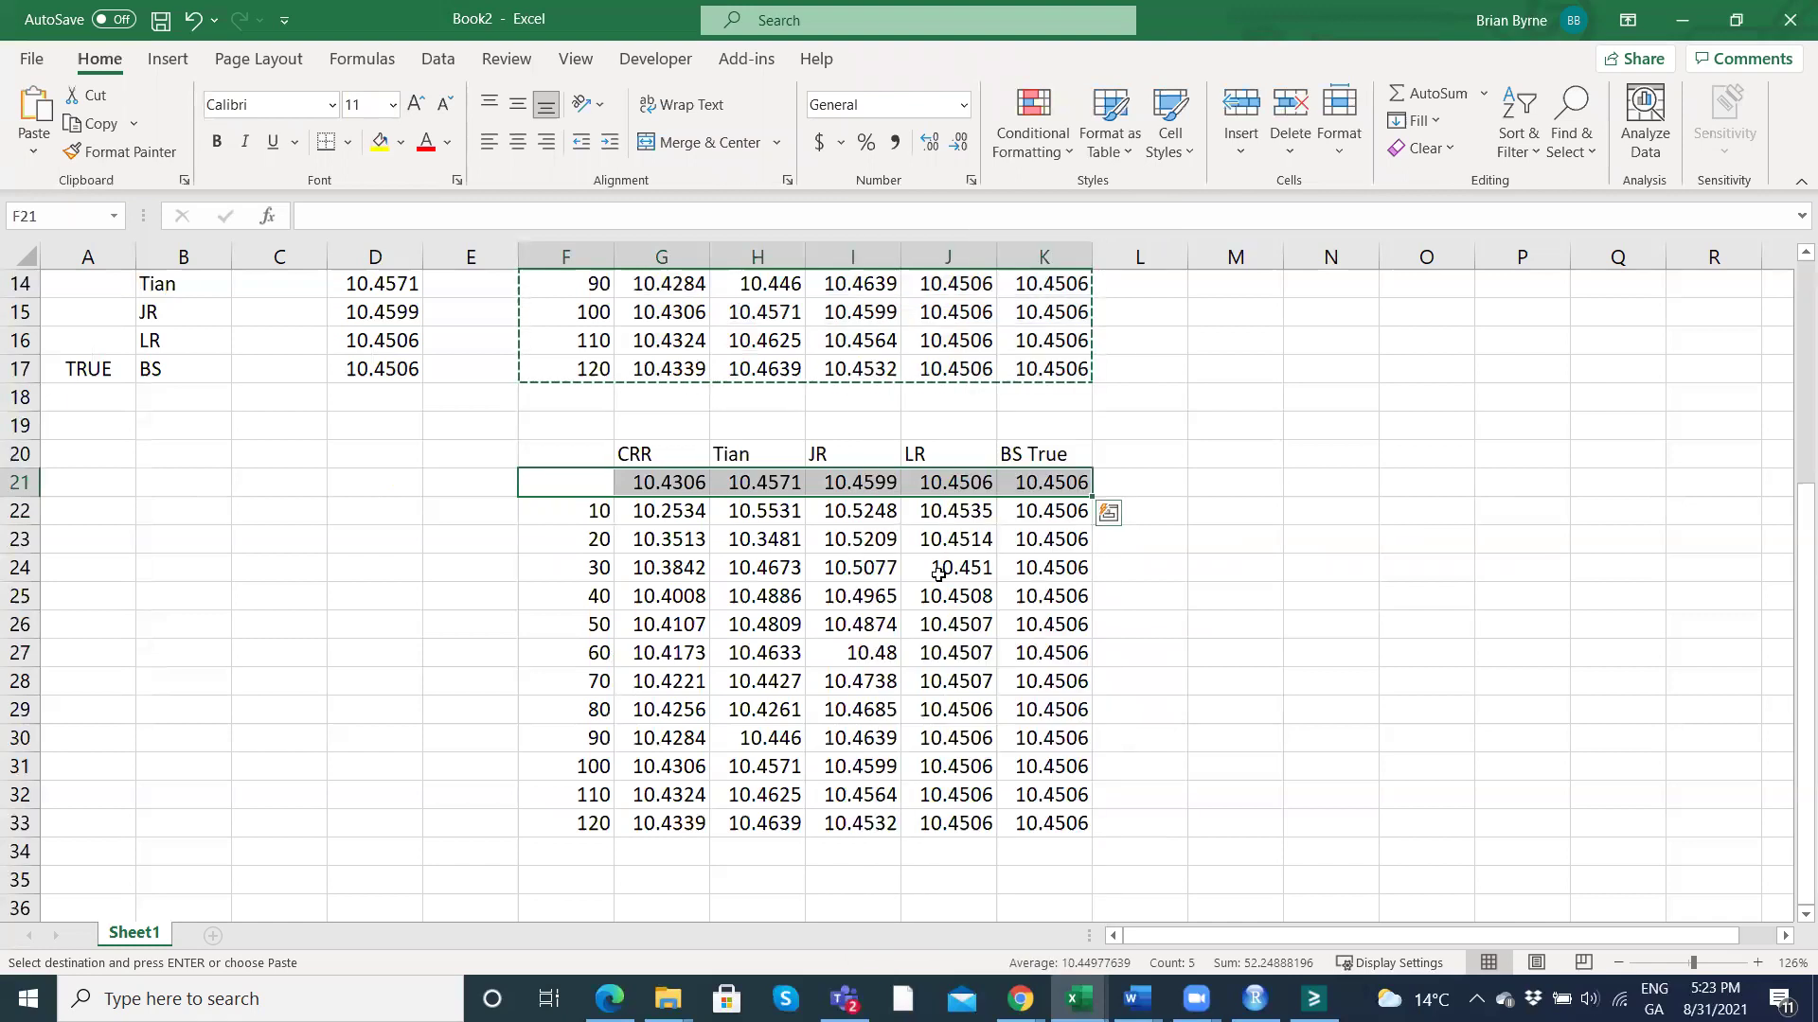
{"action": "left_click", "coordinate": [893, 647]}
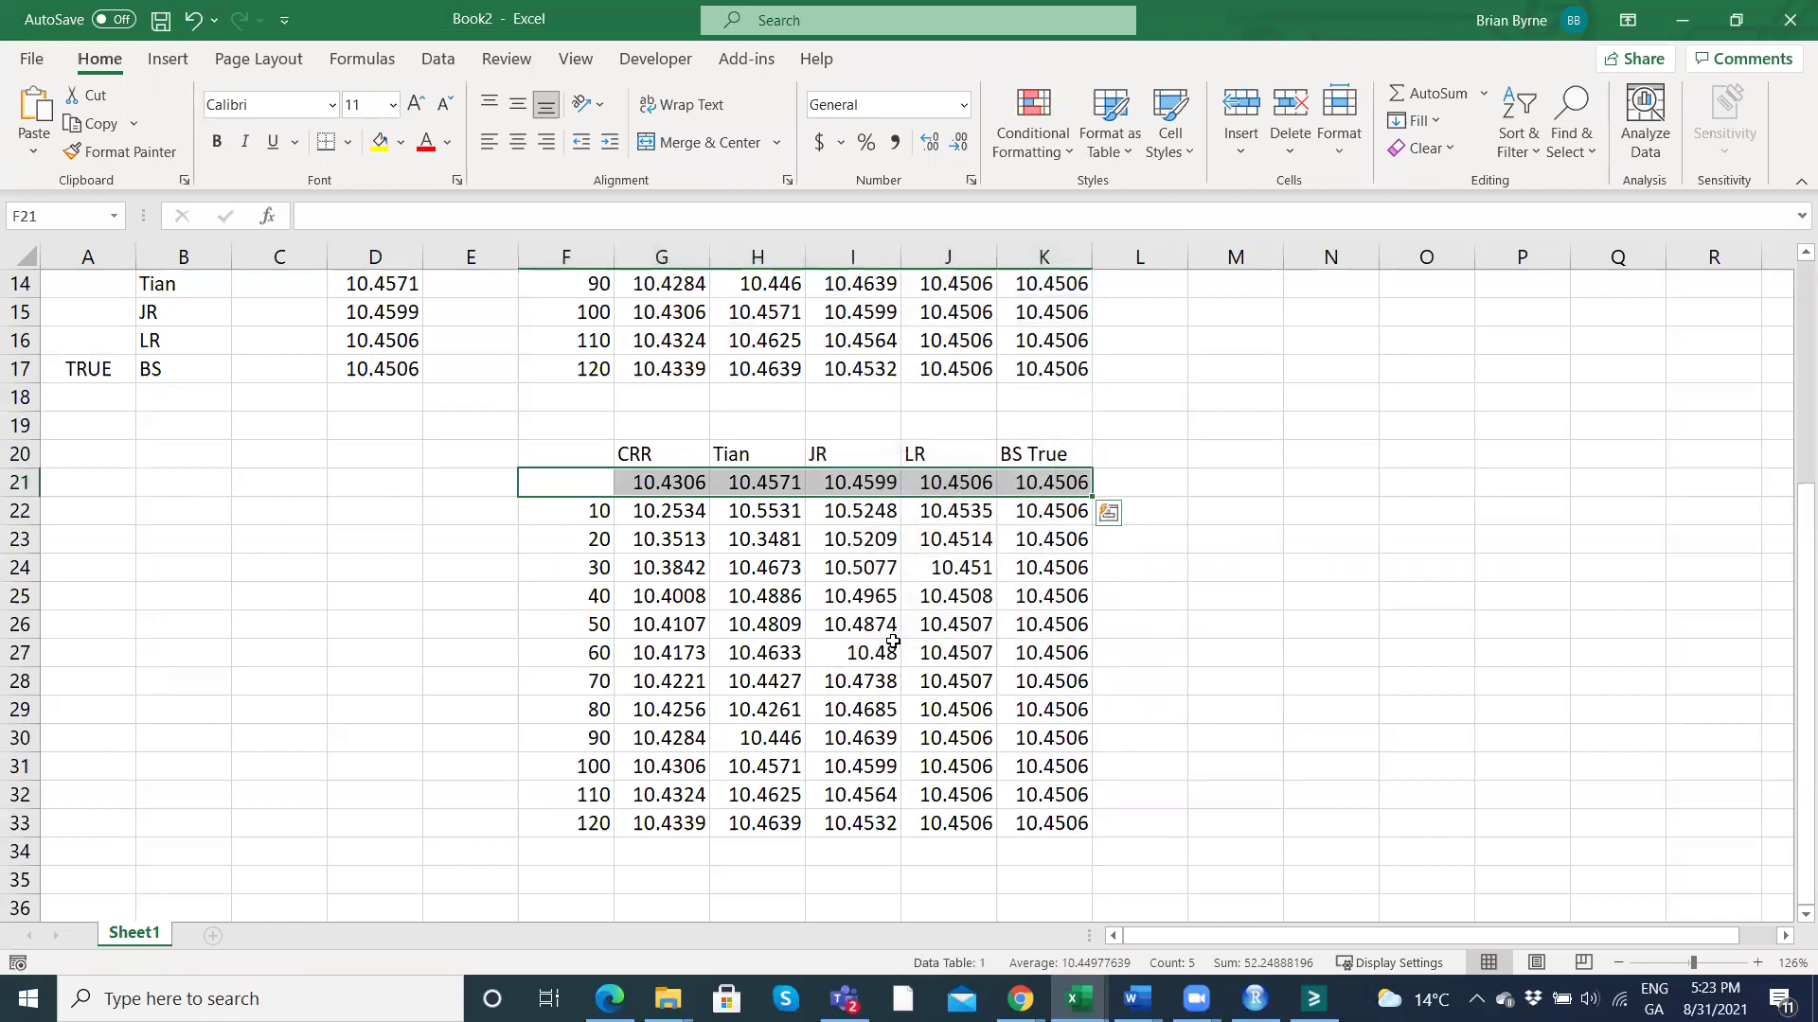
{"action": "left_click_drag", "start_coordinate": [573, 453], "coordinate": [1050, 795]}
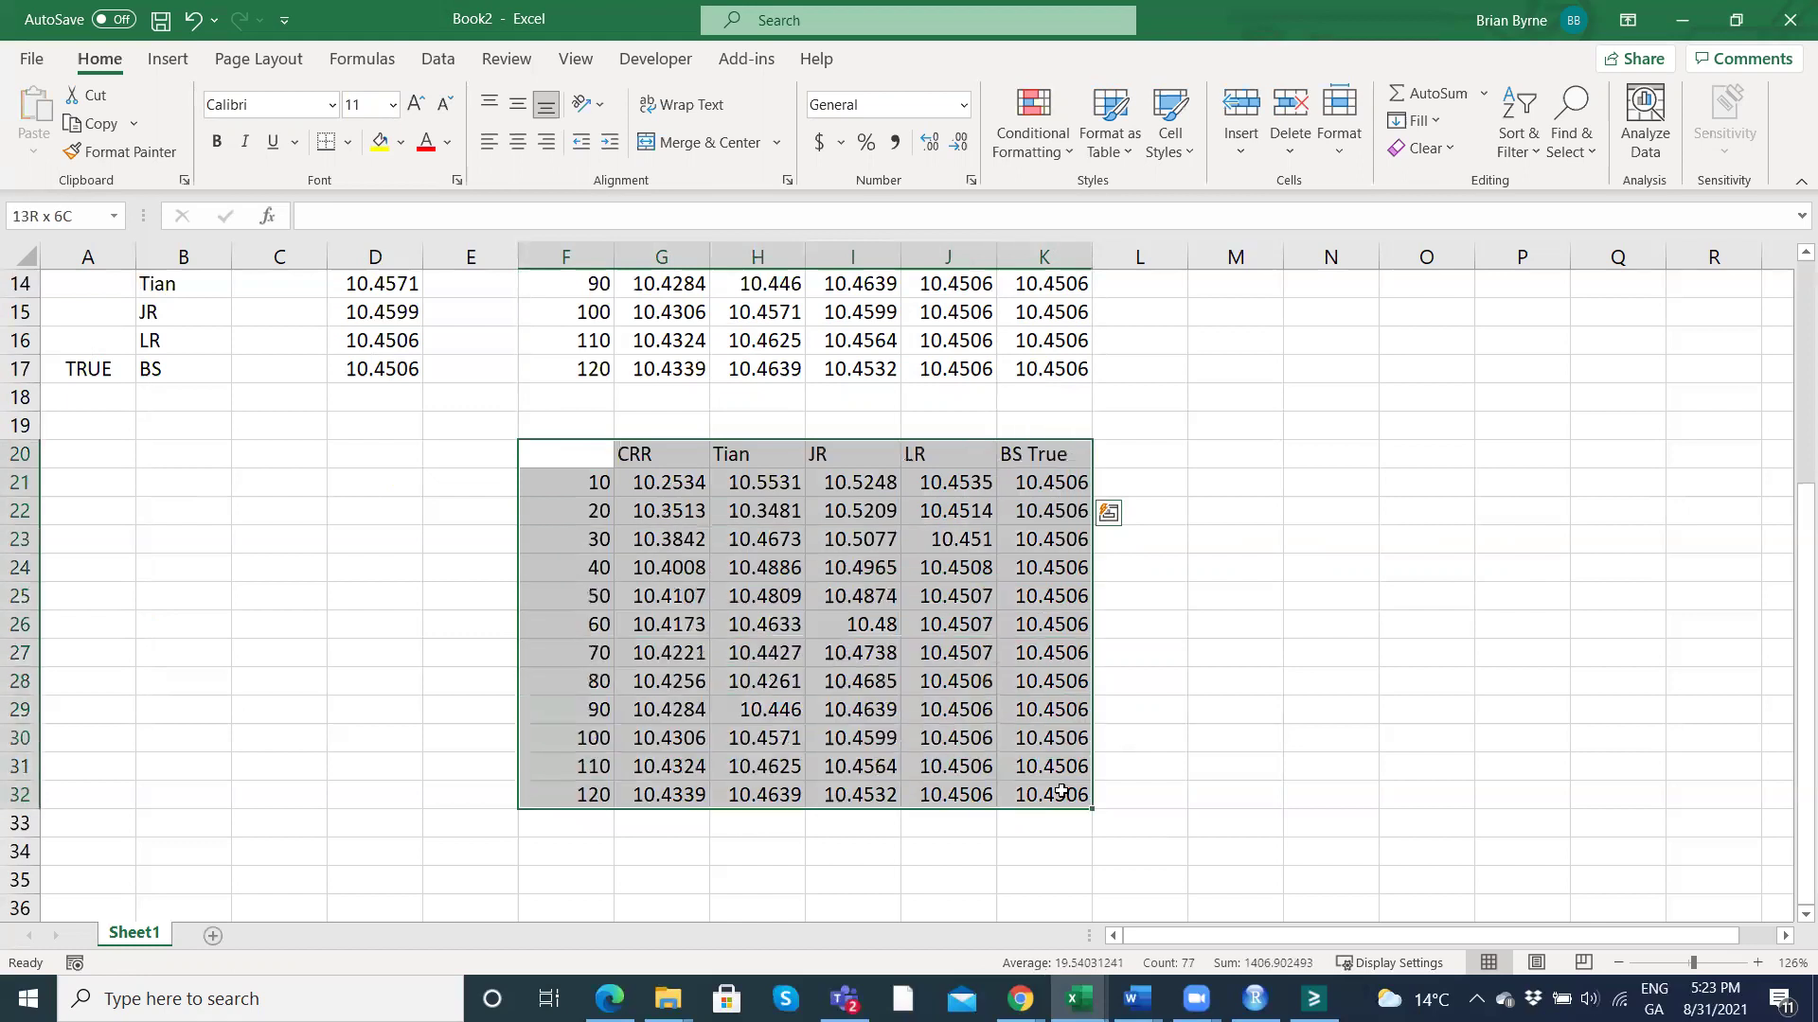
{"action": "left_click", "coordinate": [438, 60]}
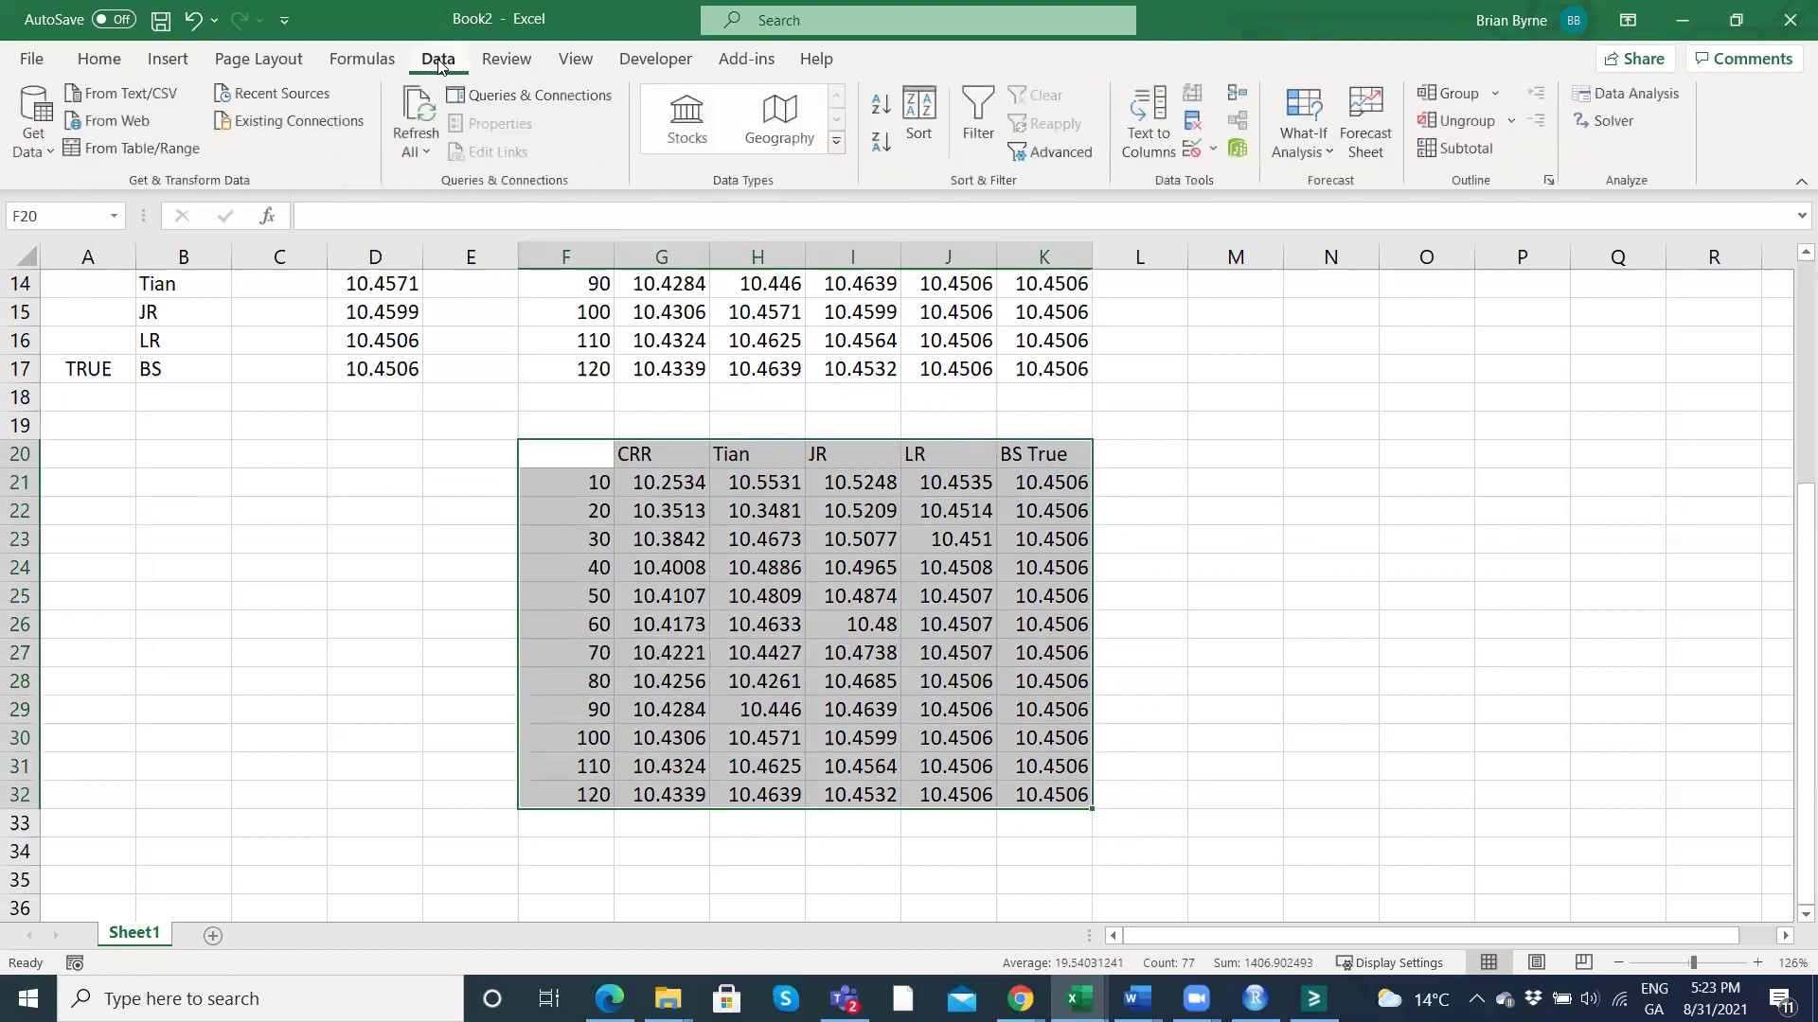
{"action": "left_click", "coordinate": [1314, 159]}
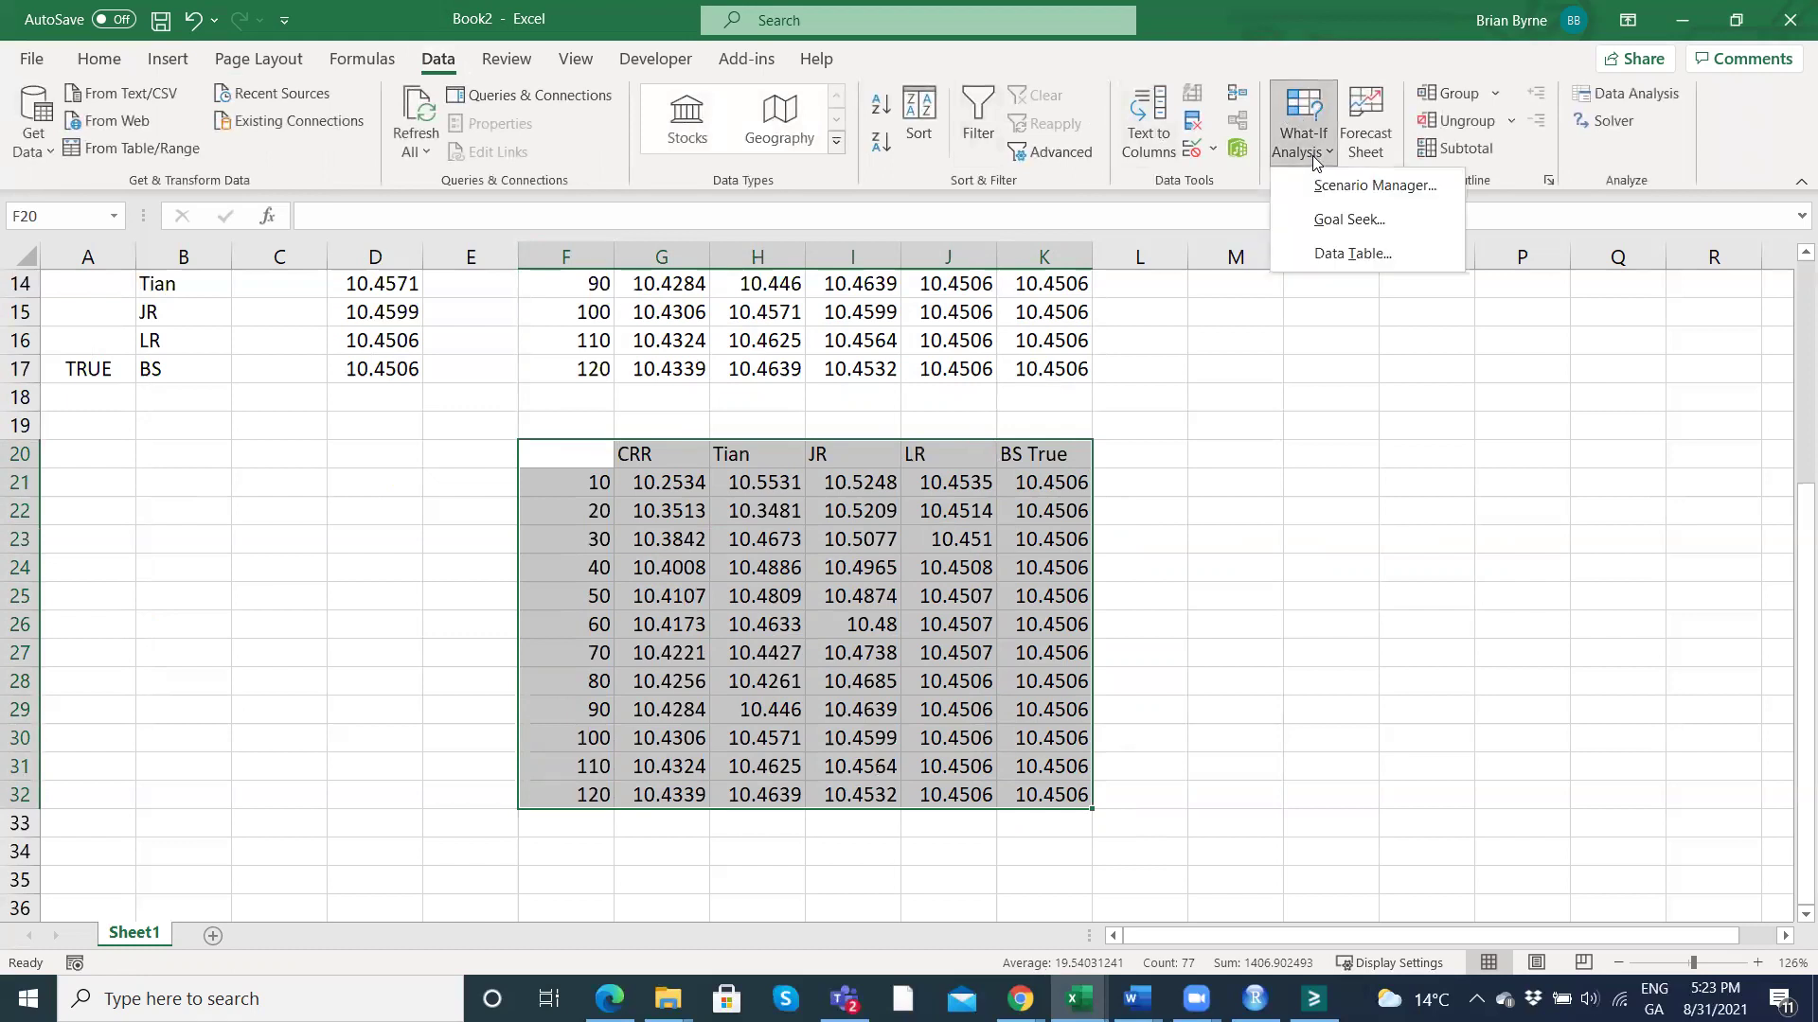
{"action": "left_click", "coordinate": [1341, 258]}
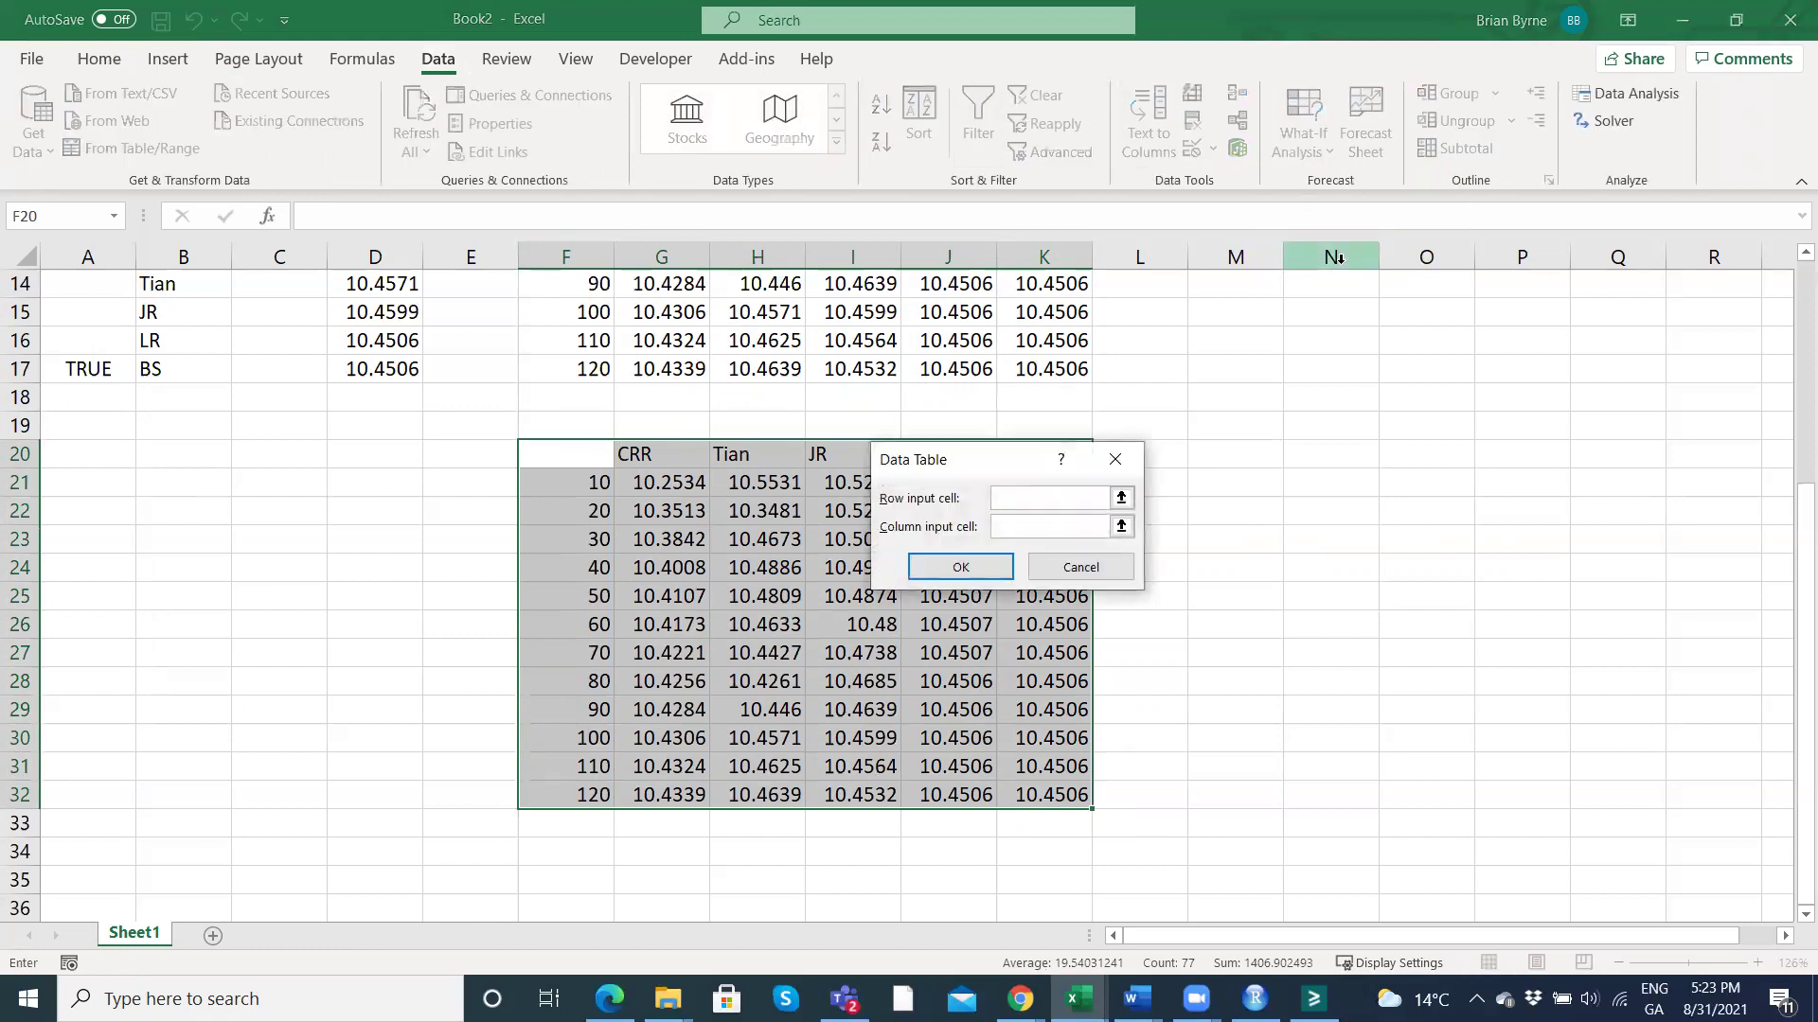
{"action": "left_click", "coordinate": [1081, 567]}
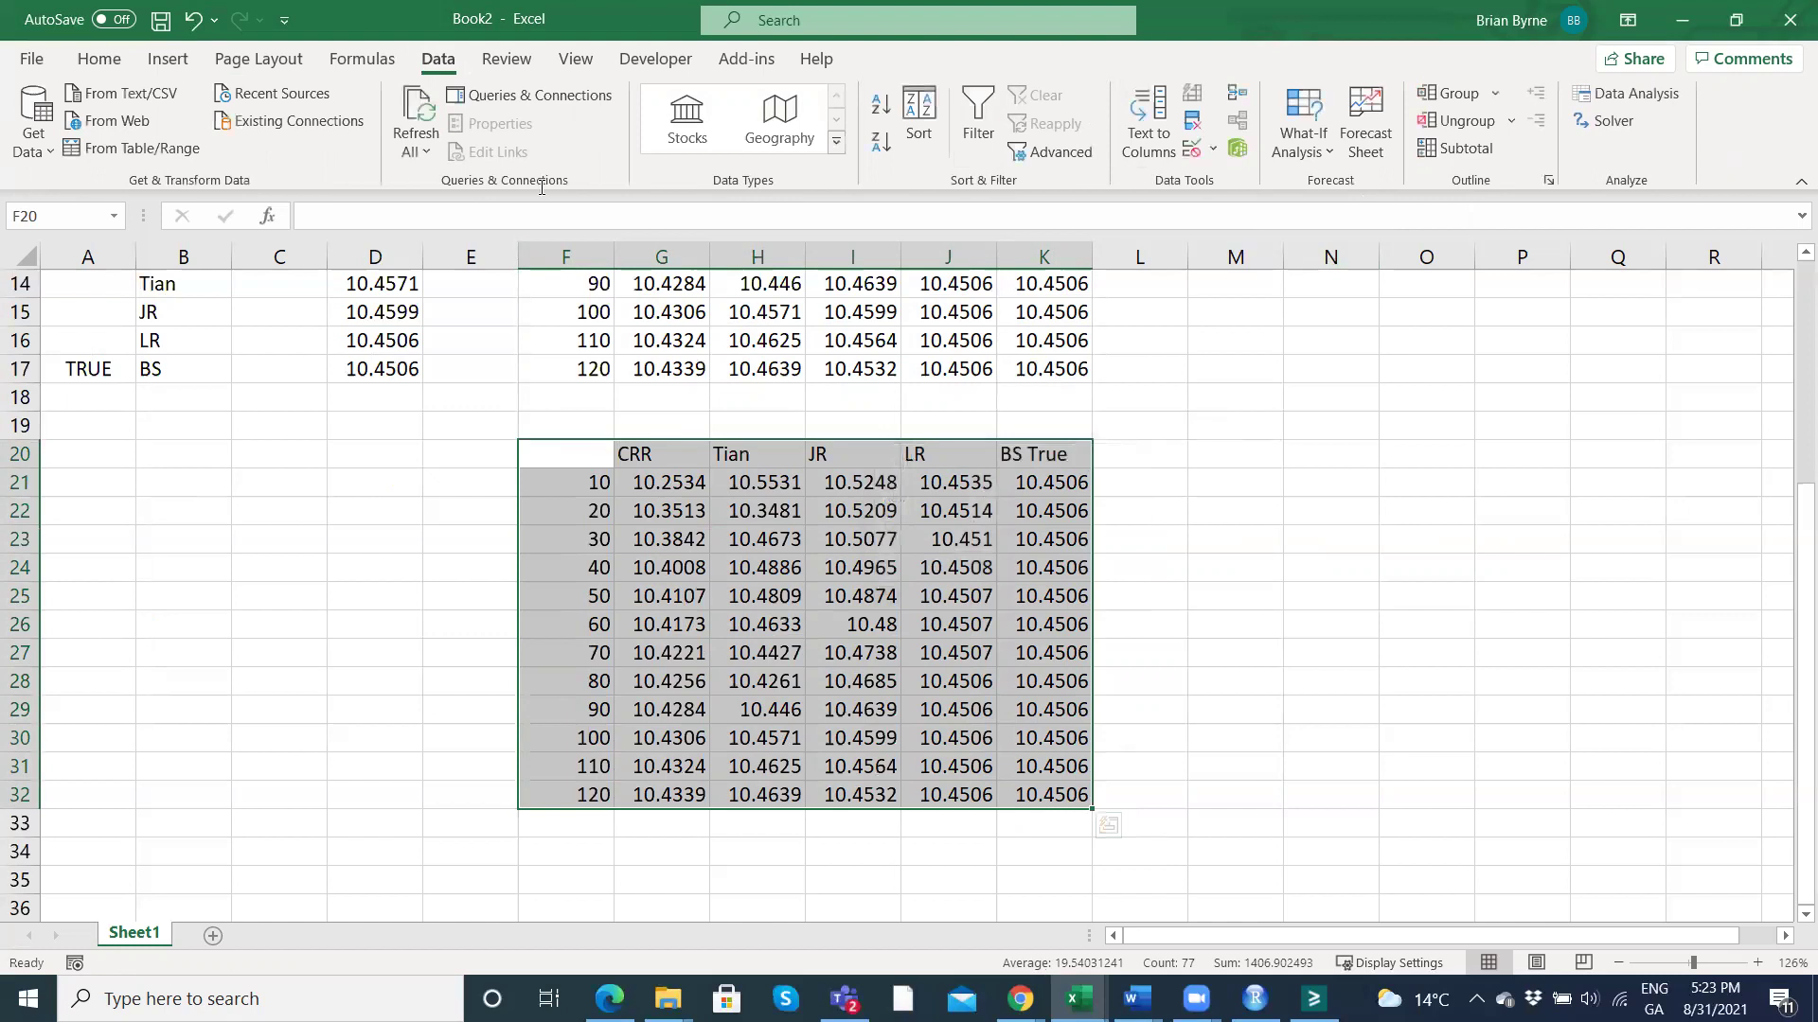
Insert a scatter chart with straight lines and no markers from the values table F20:K32.
{"action": "left_click", "coordinate": [168, 59]}
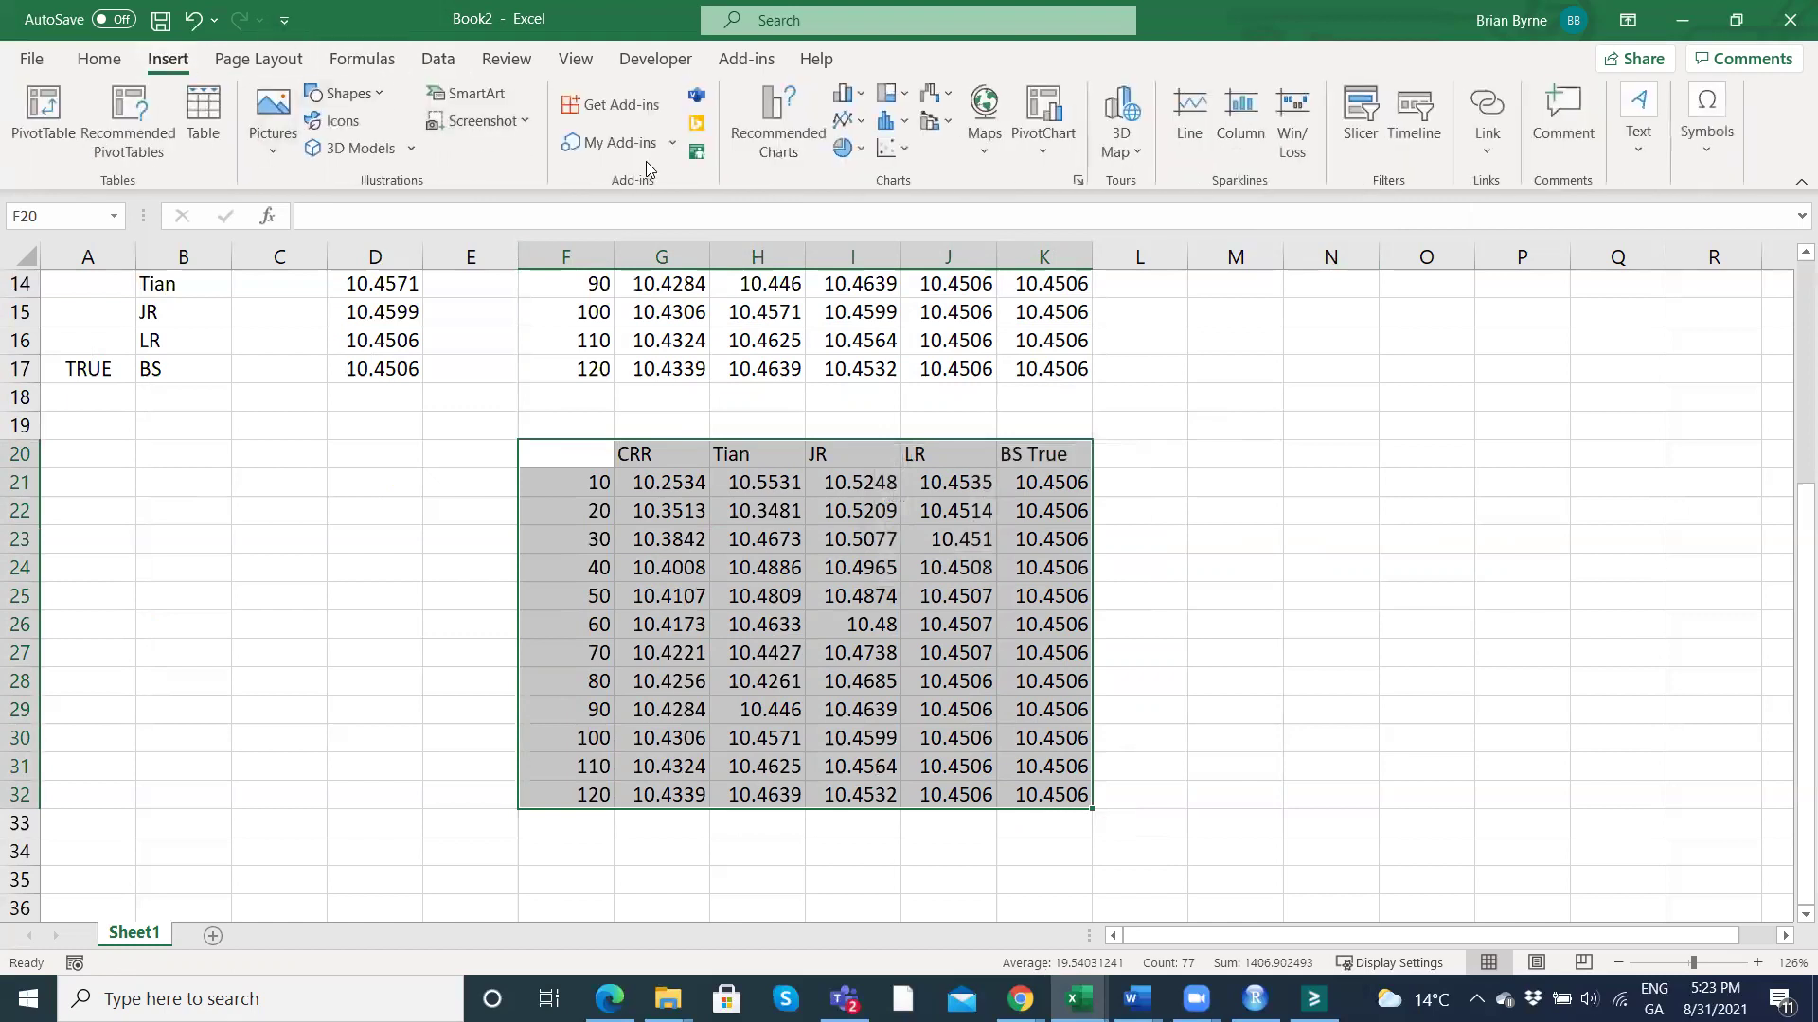
{"action": "left_click", "coordinate": [895, 154]}
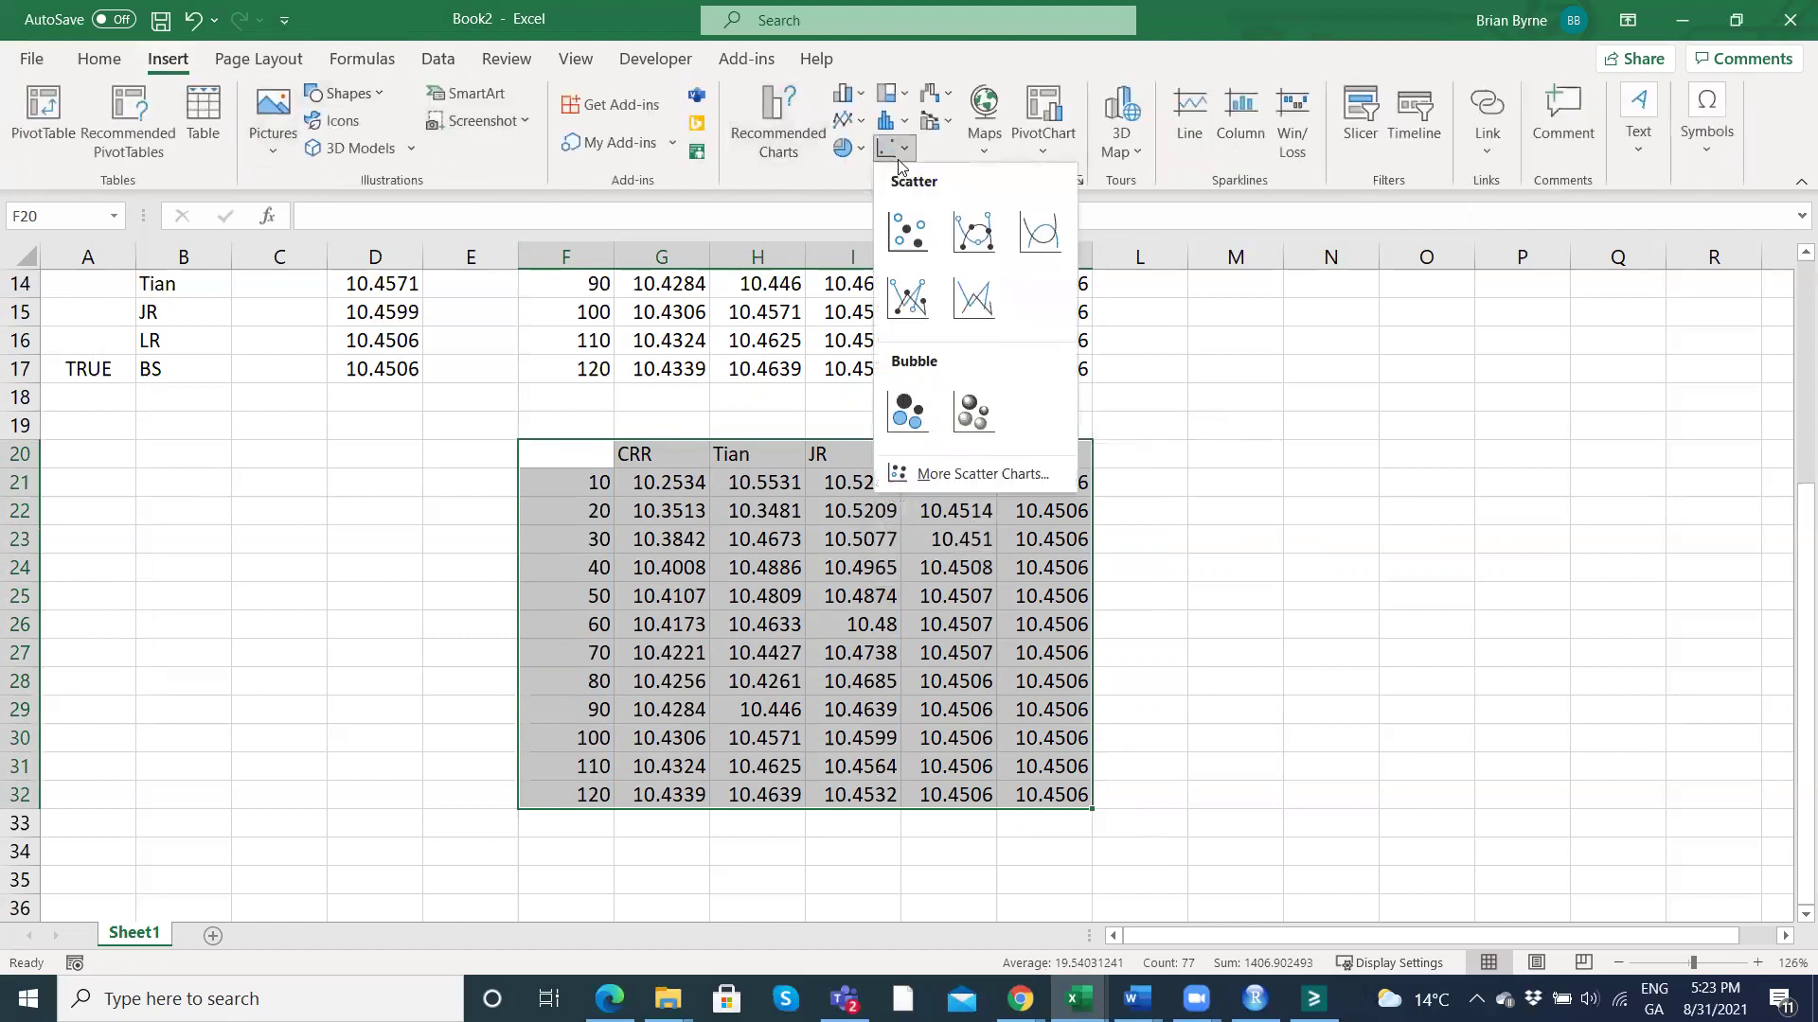
{"action": "left_click", "coordinate": [973, 294]}
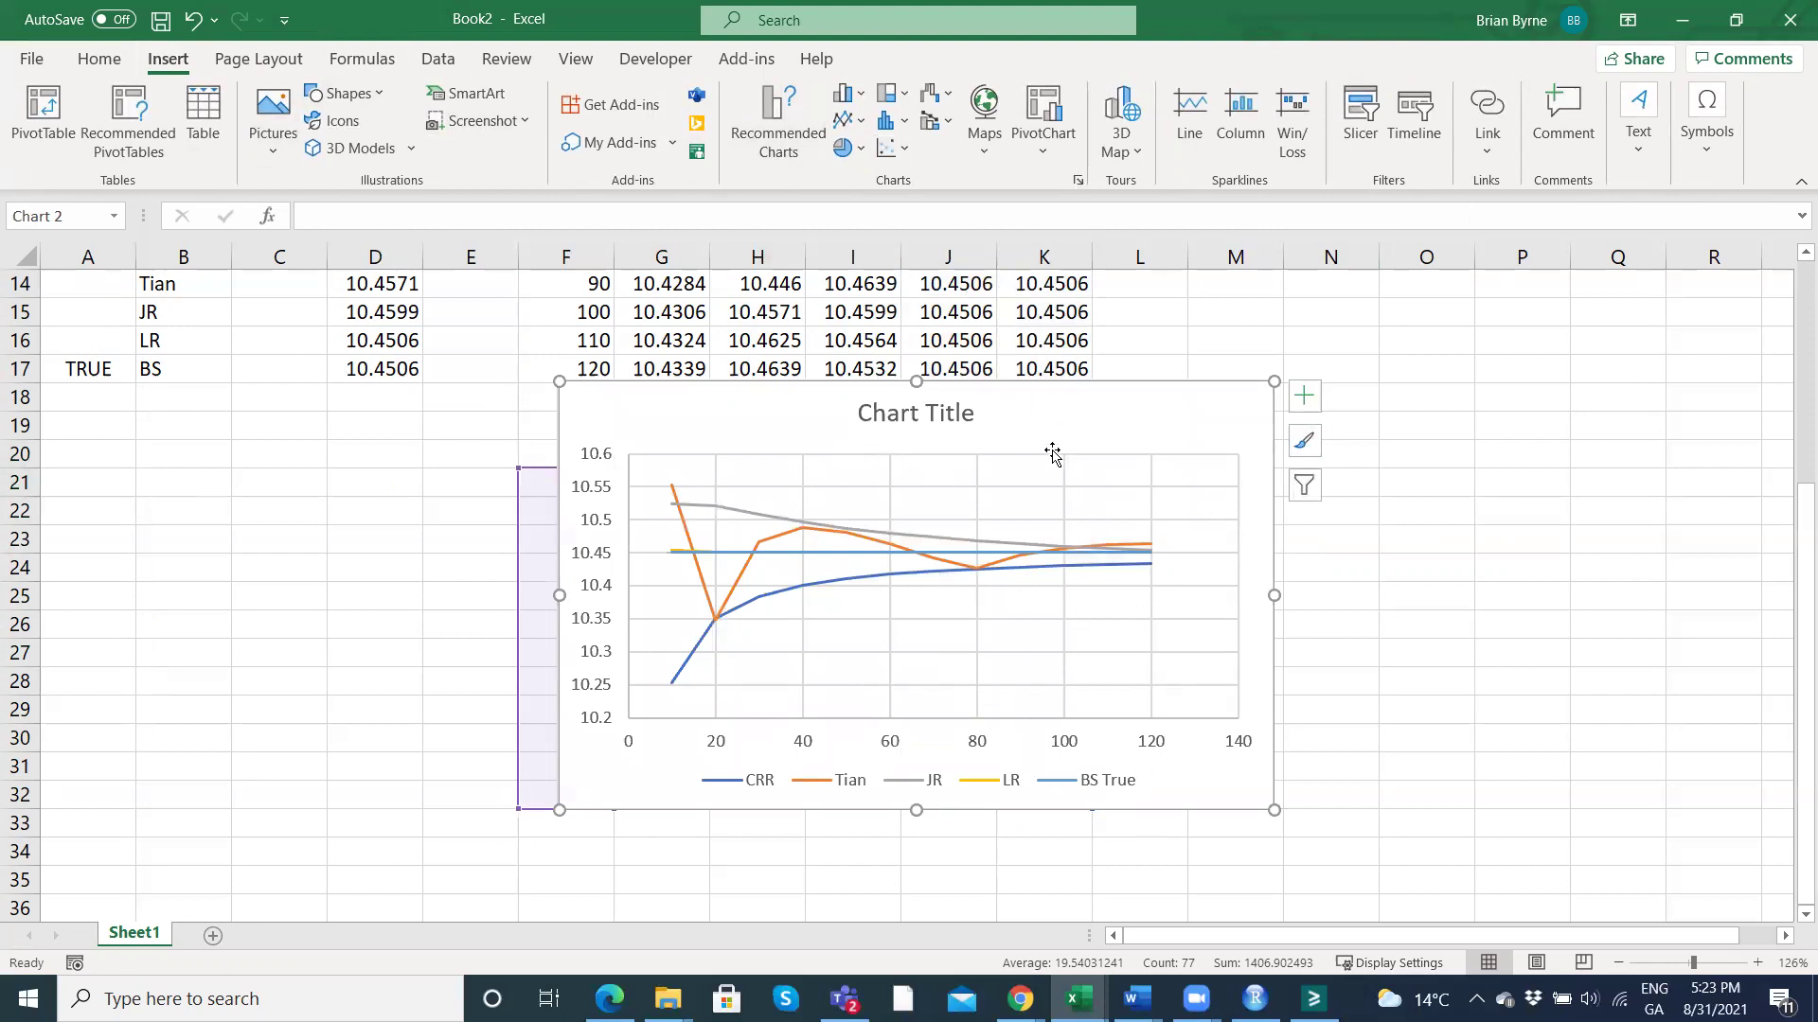
{"action": "left_click", "coordinate": [904, 142]}
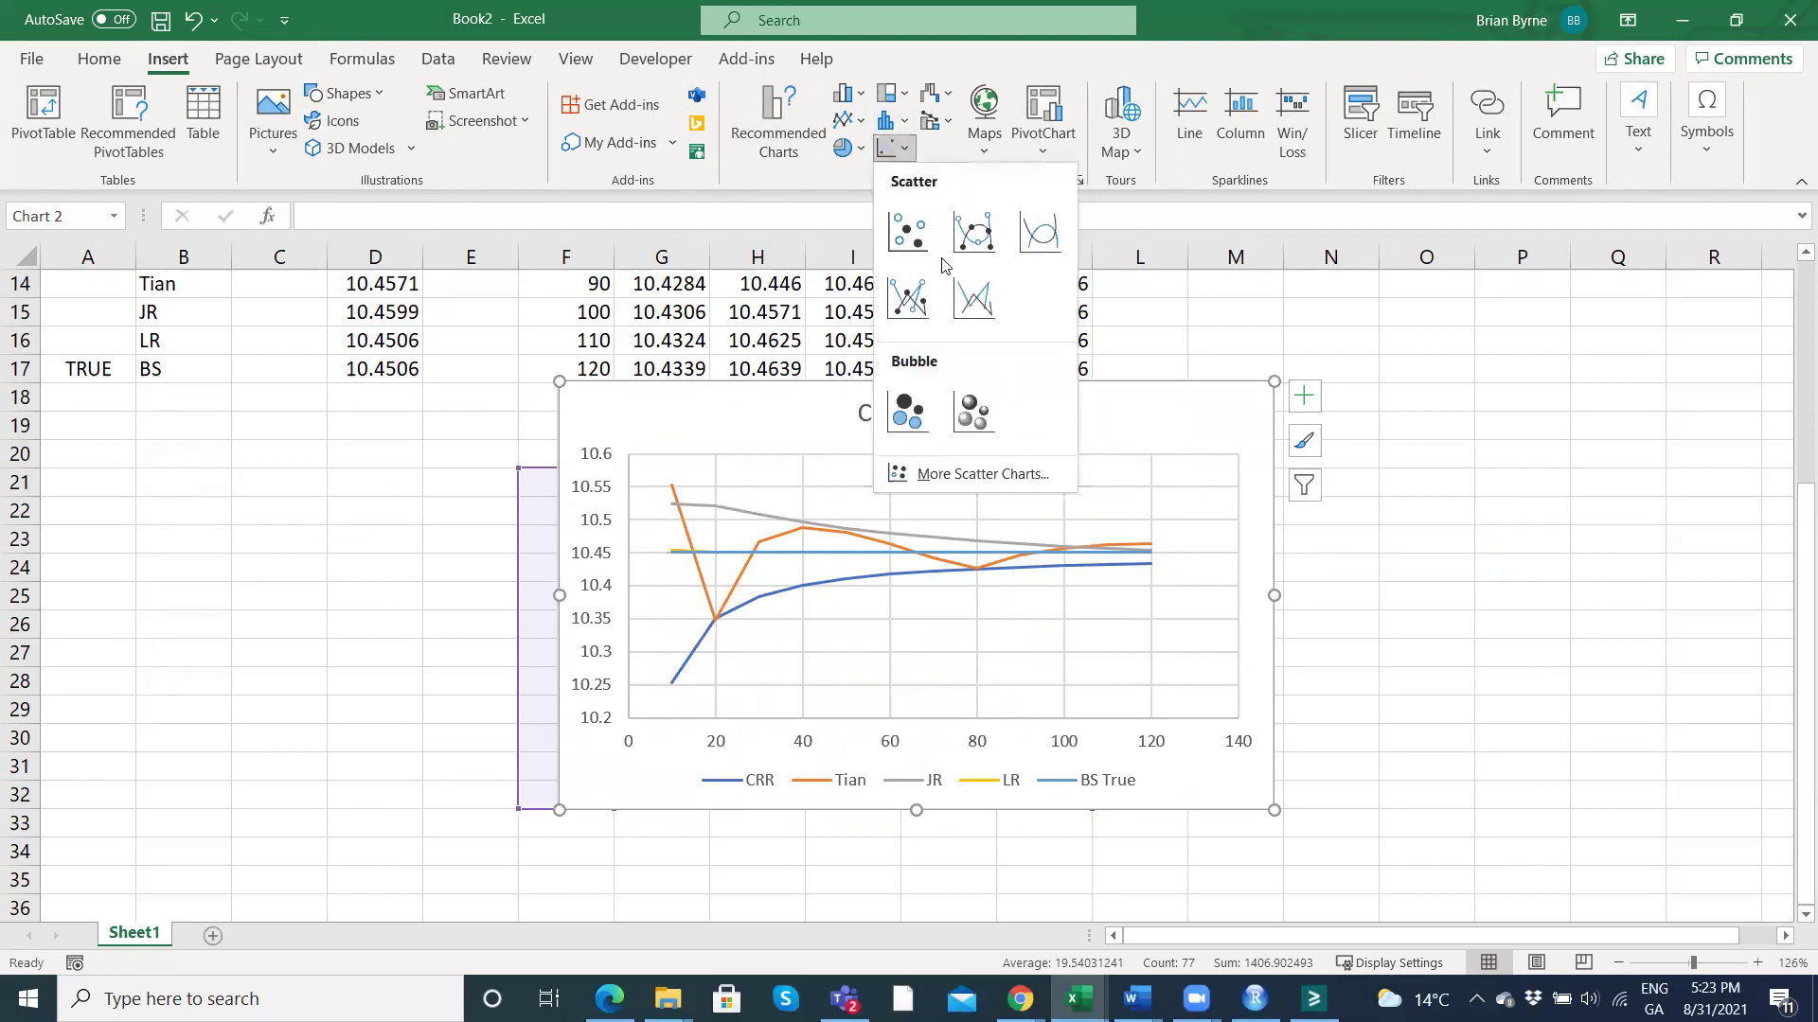
{"action": "left_click", "coordinate": [973, 294]}
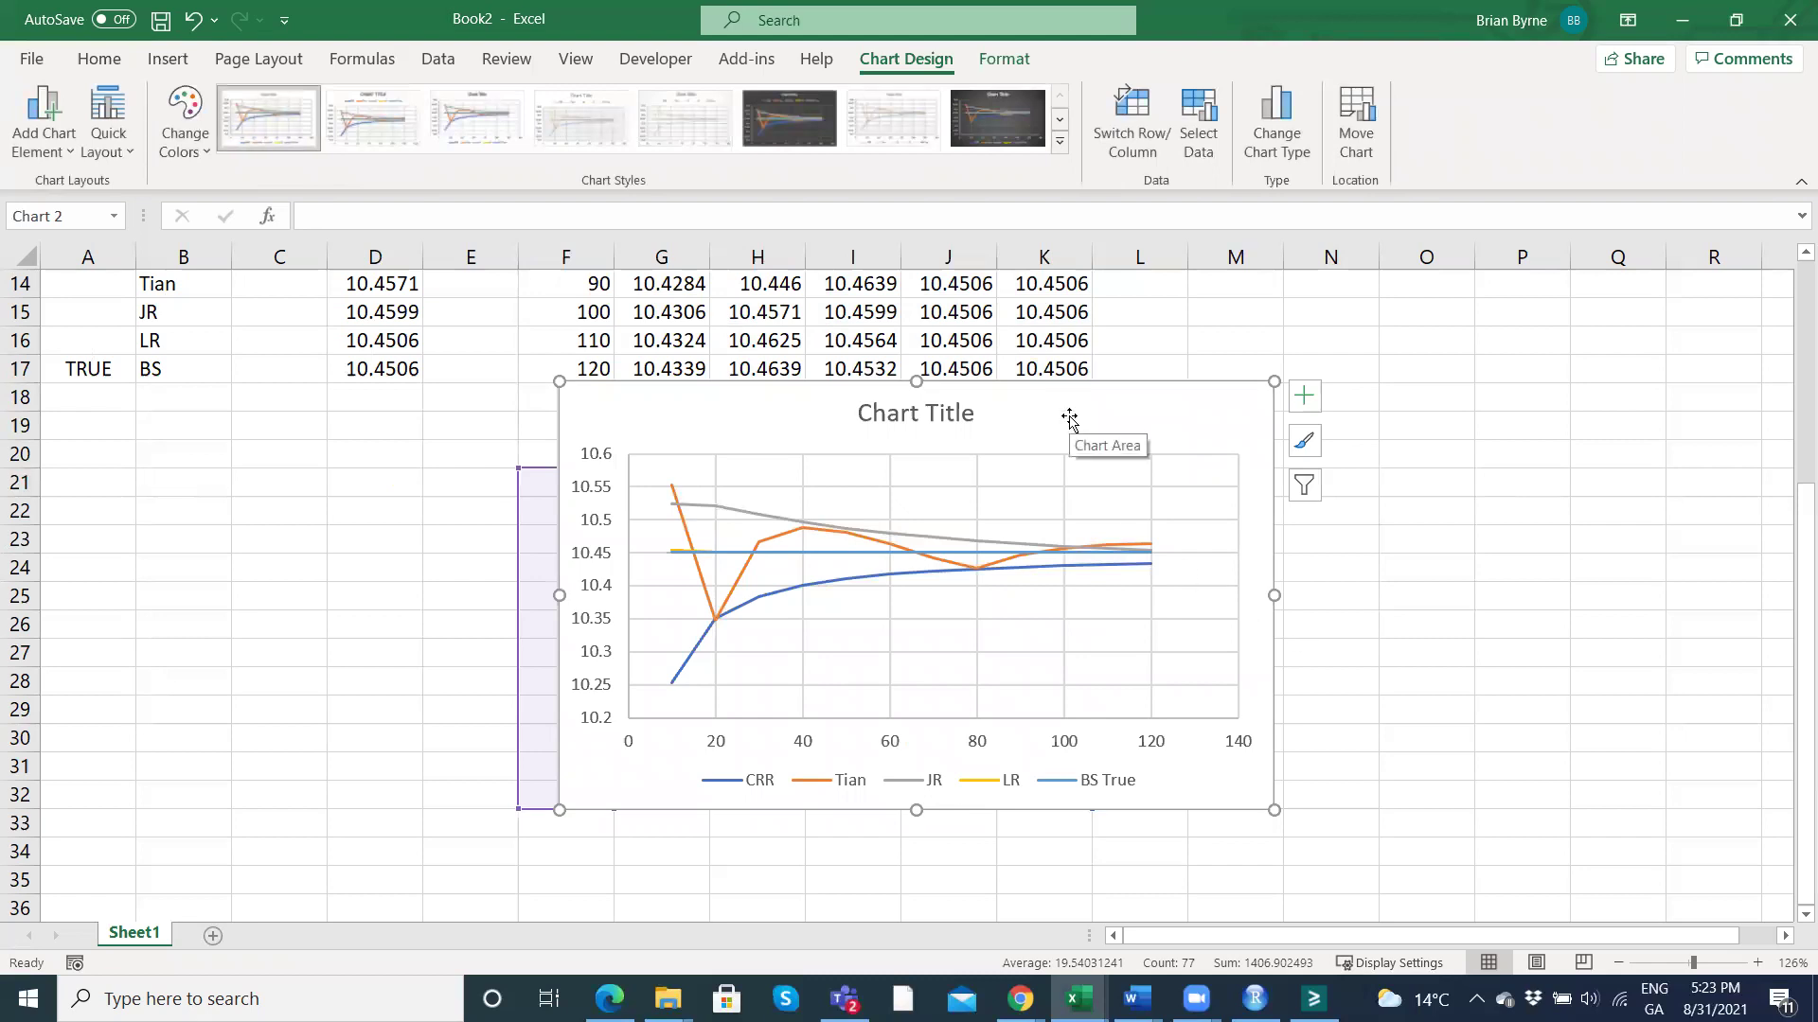
Replace the chart's placeholder title with Convergence to True using Black Scholes.
{"action": "left_click", "coordinate": [928, 415]}
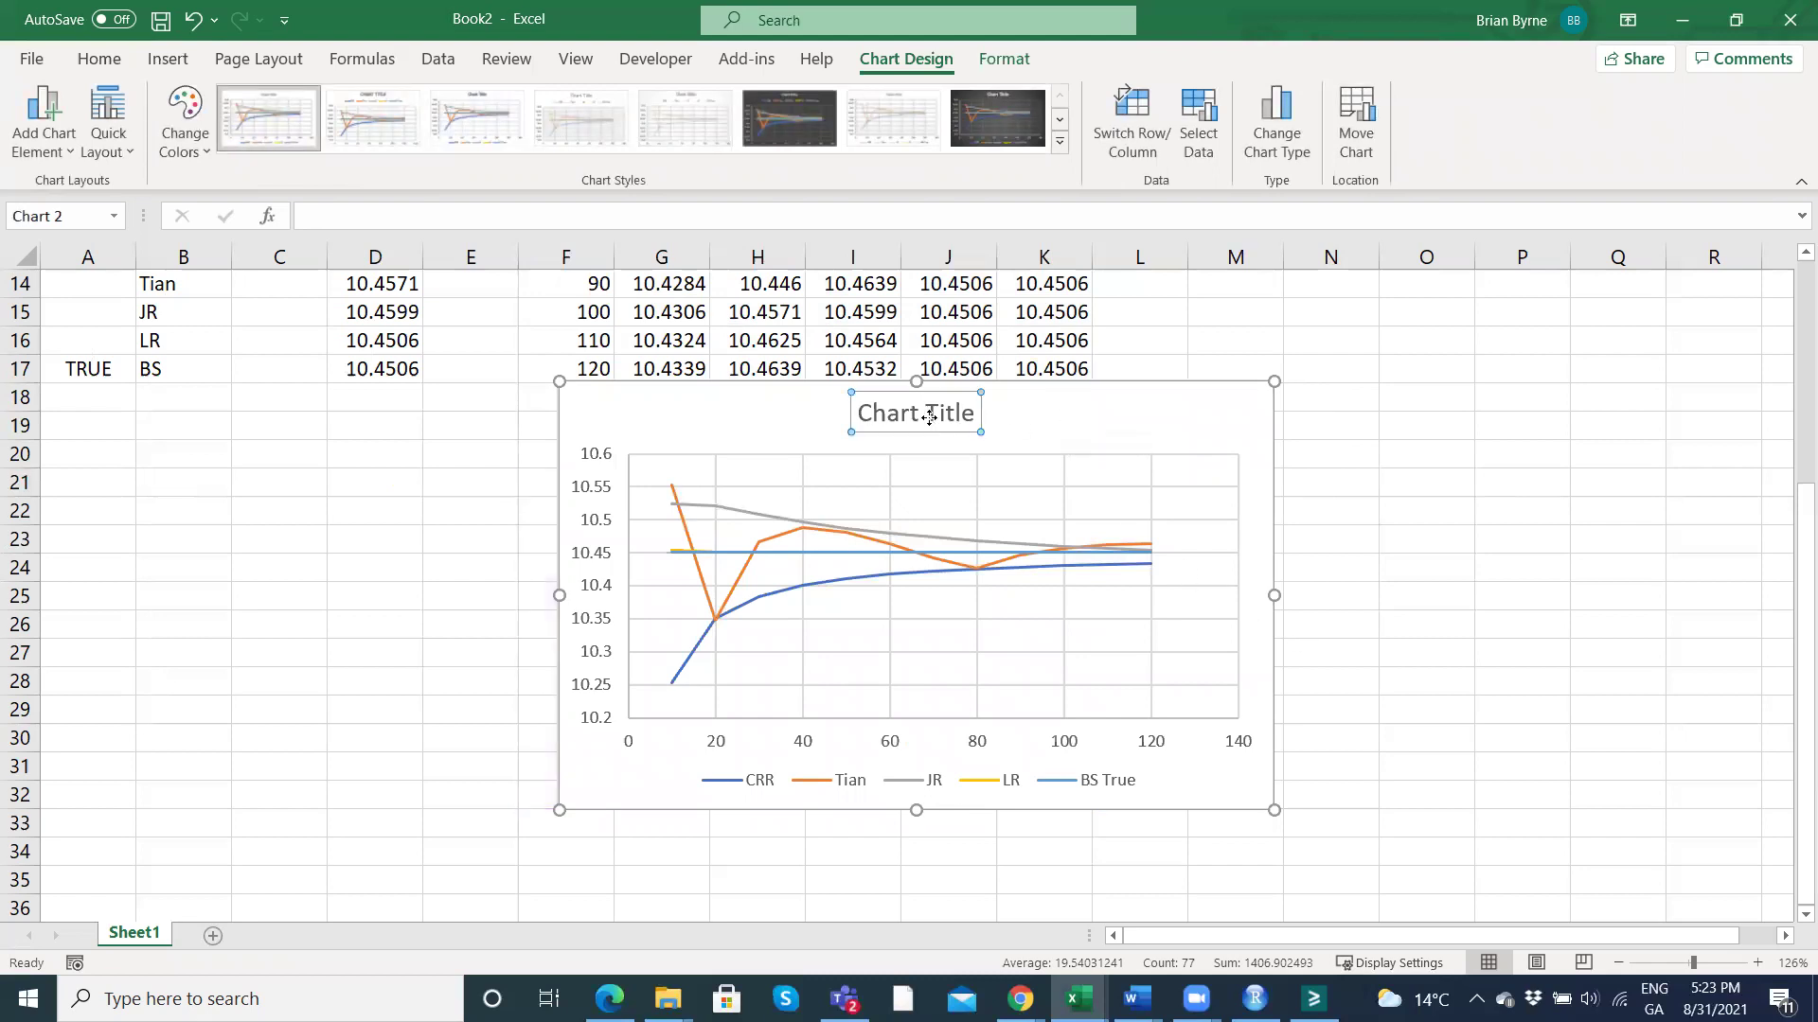
{"action": "double_click", "coordinate": [928, 417]}
{"action": "left_click_drag", "start_coordinate": [972, 416], "coordinate": [861, 414]}
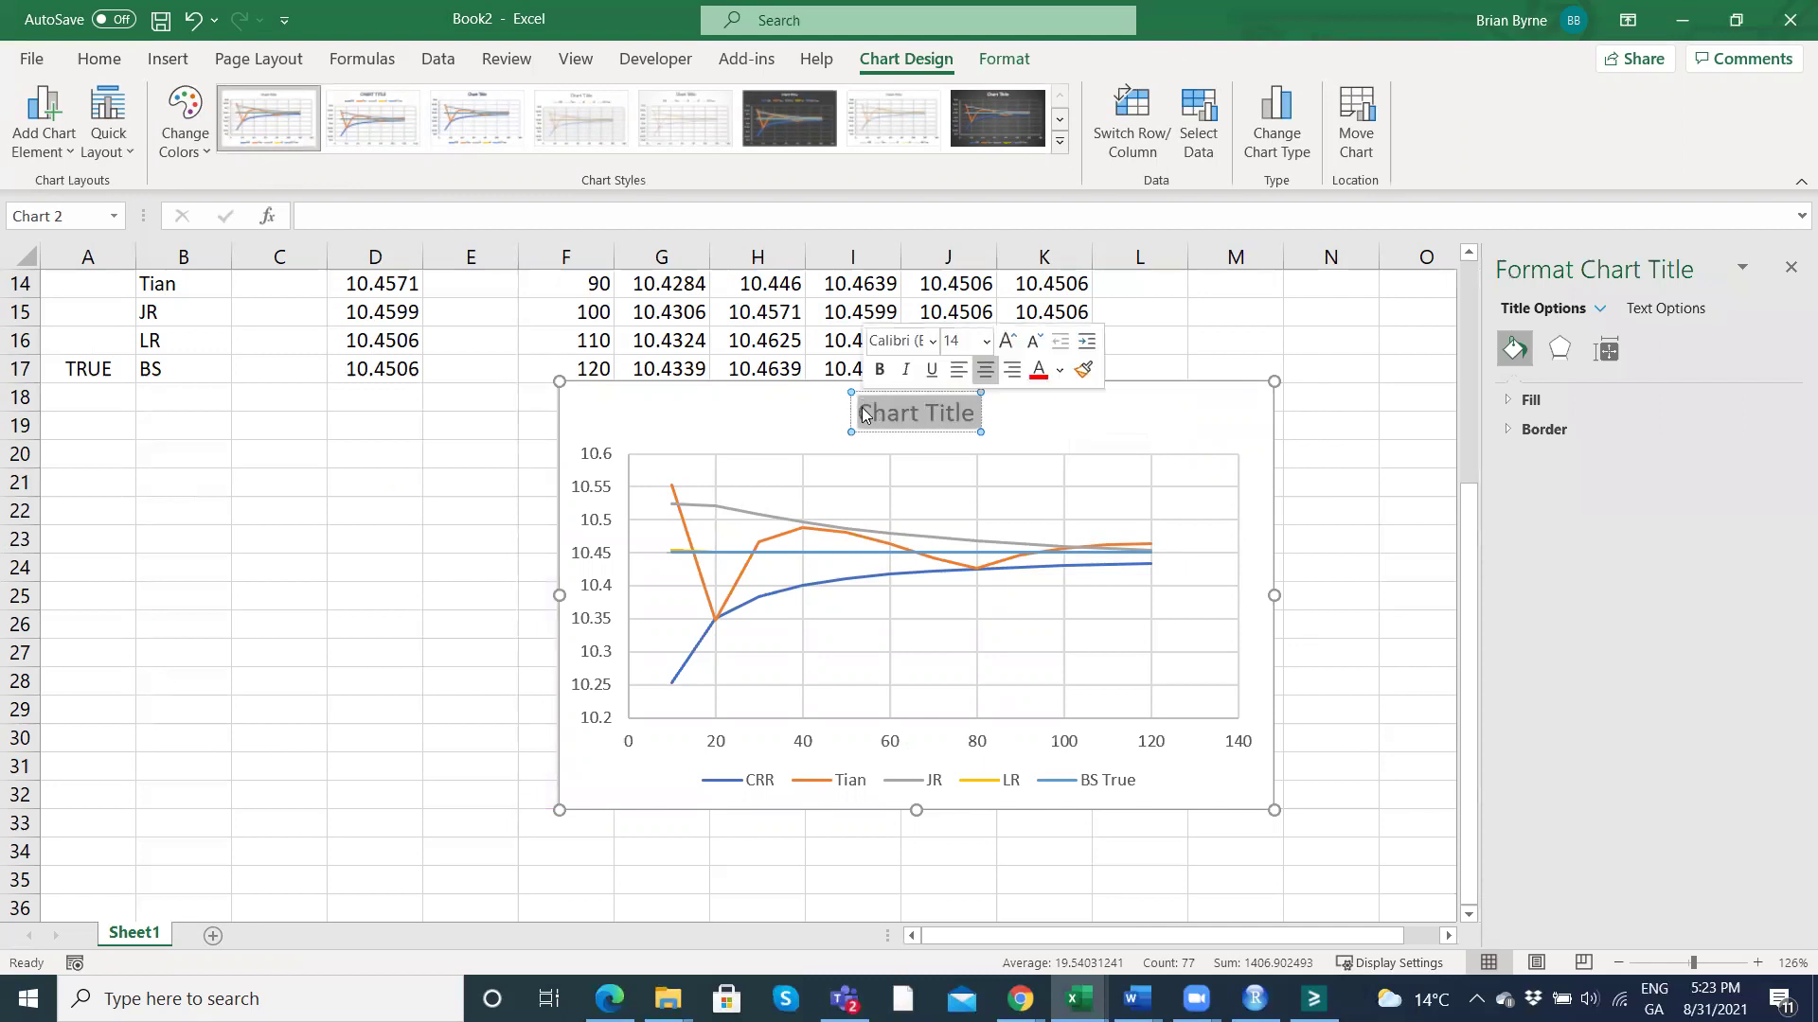
{"action": "type", "text": "Conv"}
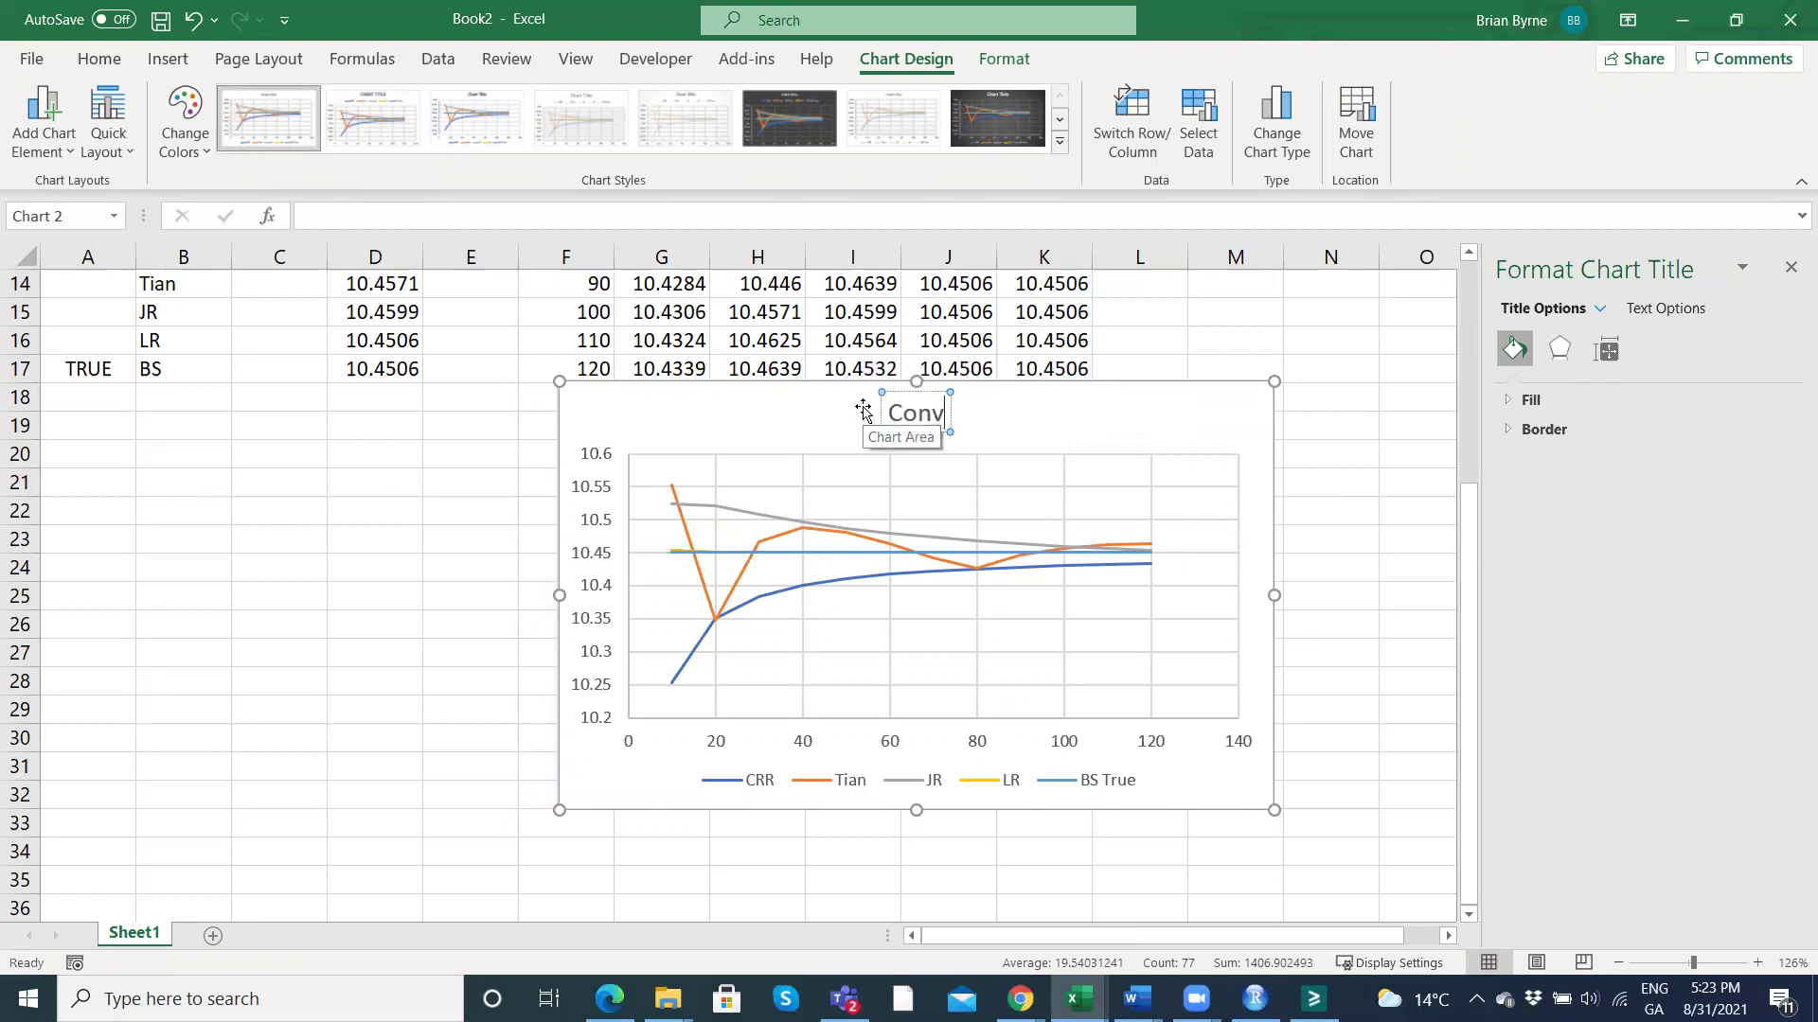
{"action": "type", "text": "ergence t"}
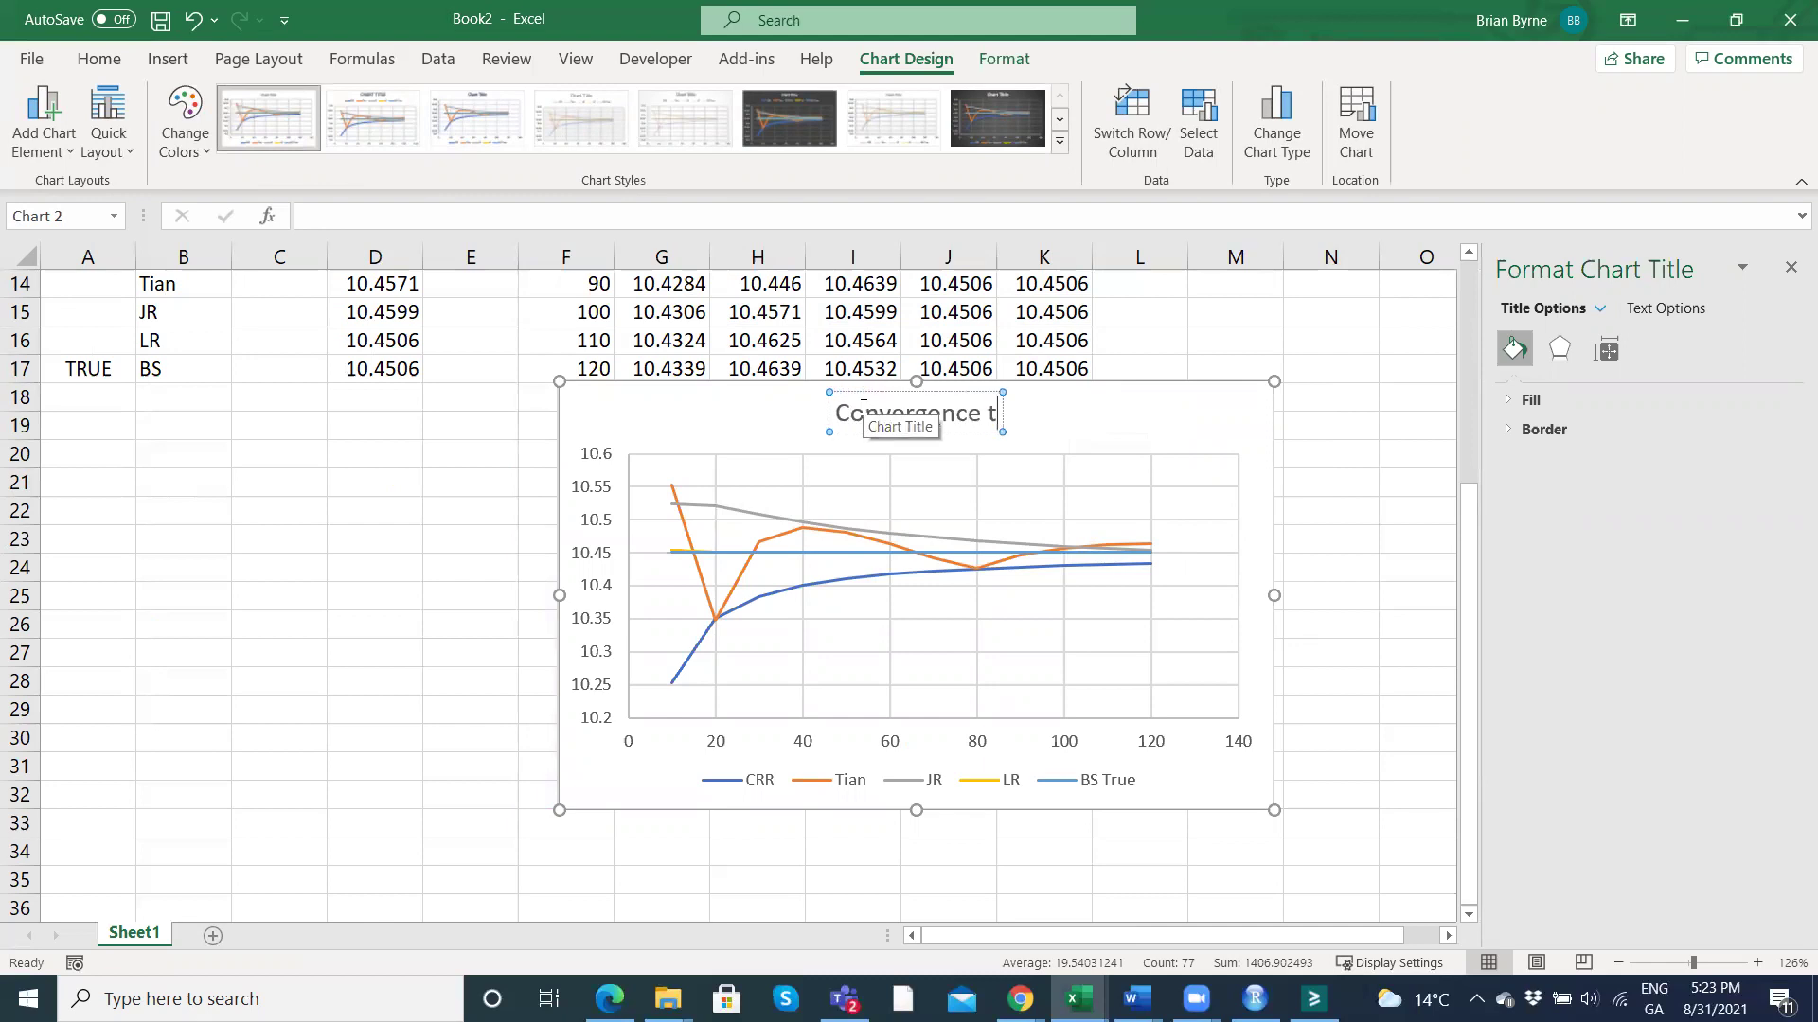
{"action": "type", "text": "o T"}
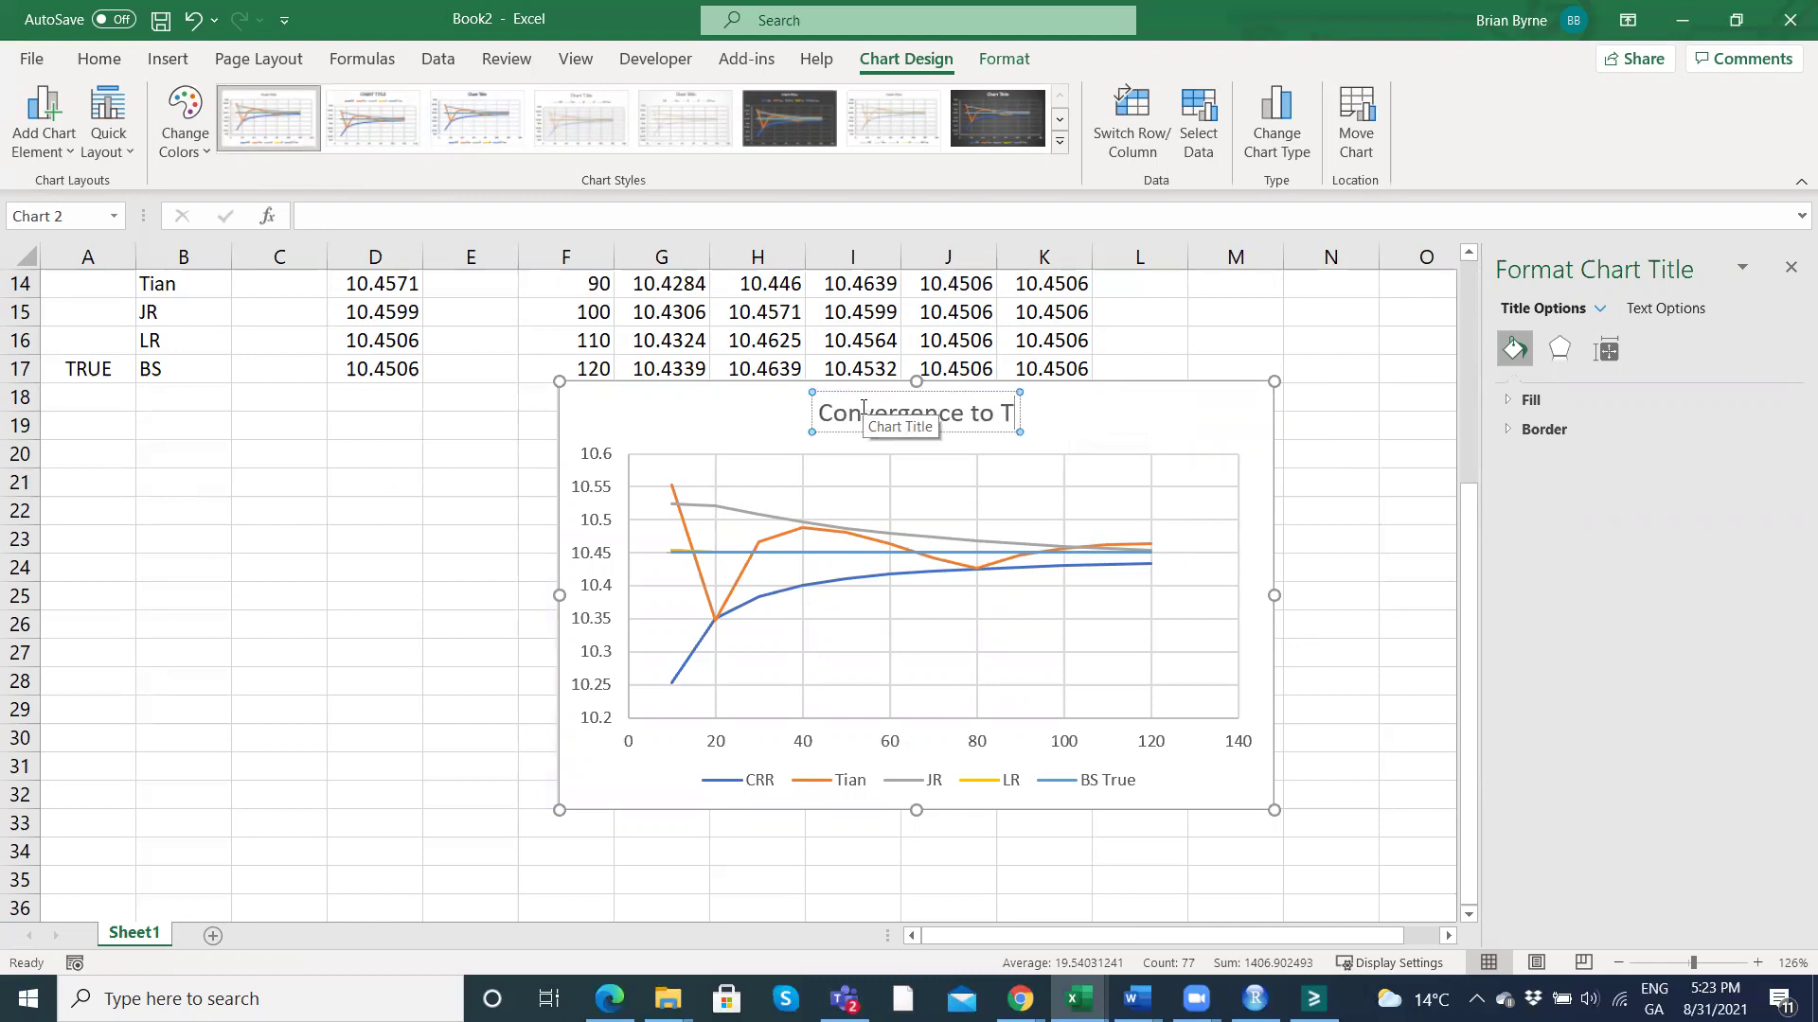
{"action": "type", "text": "rue"}
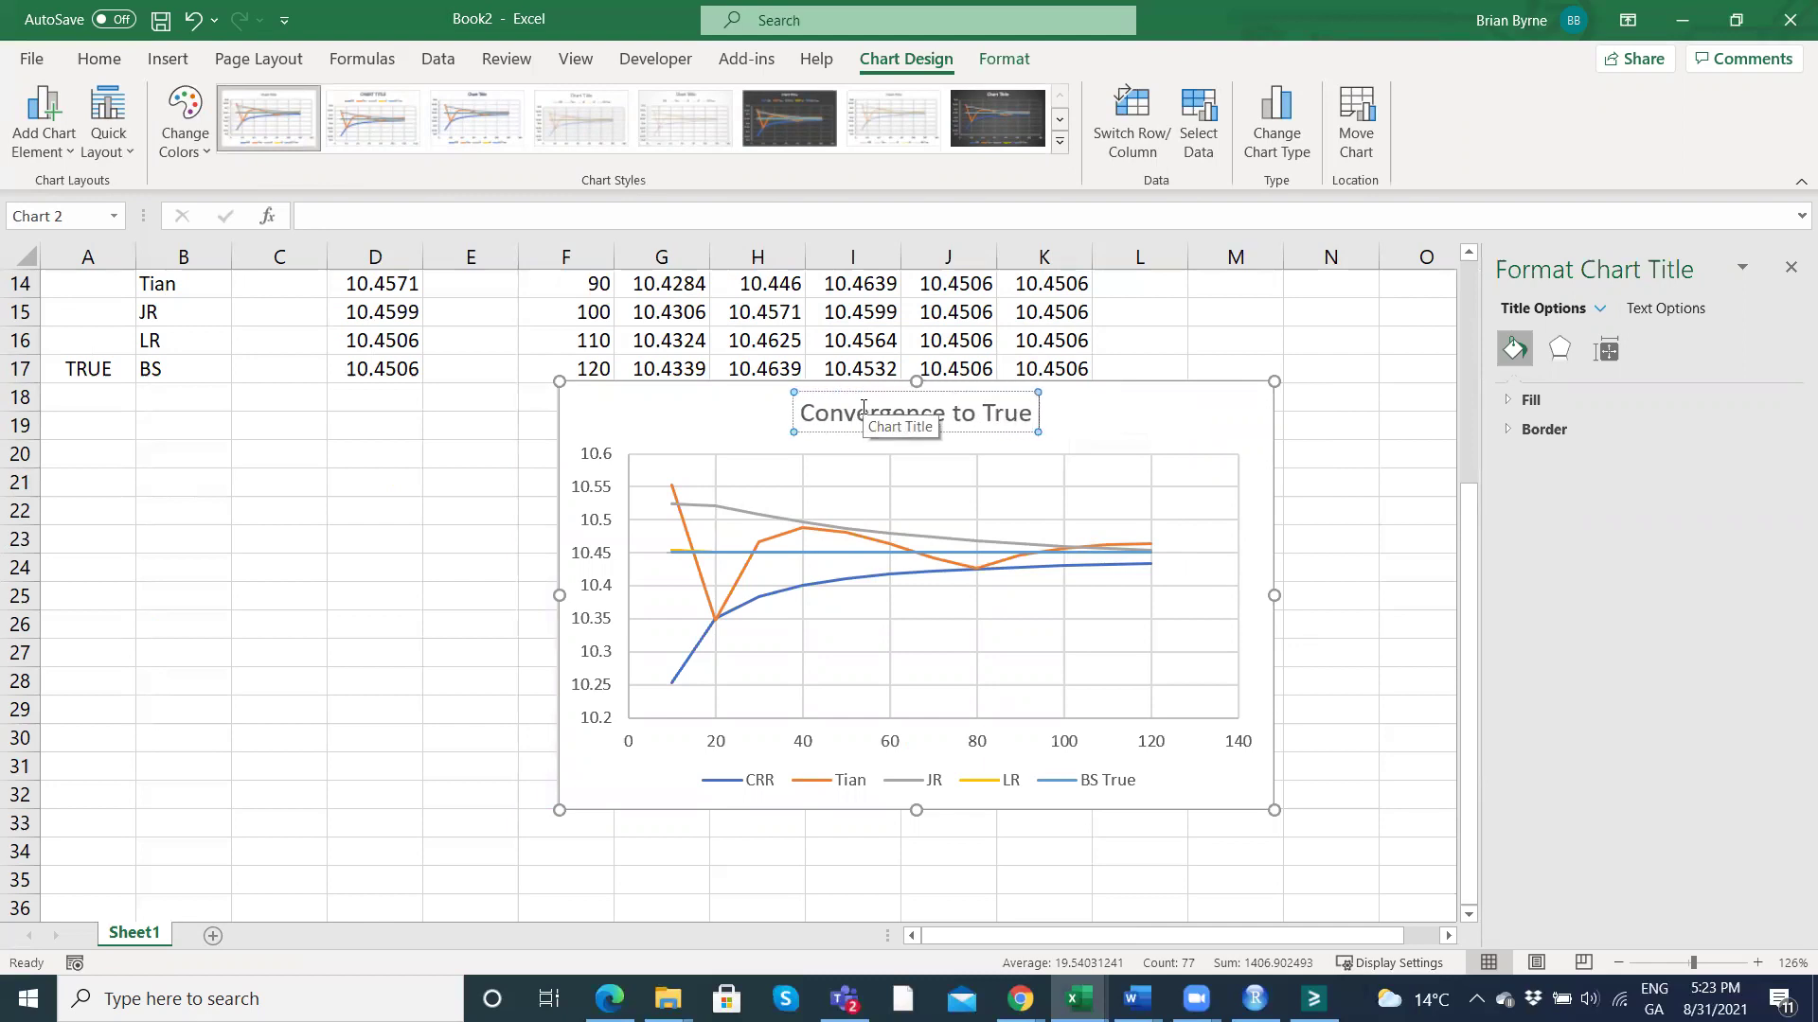
{"action": "type", "text": " using Black Scholes"}
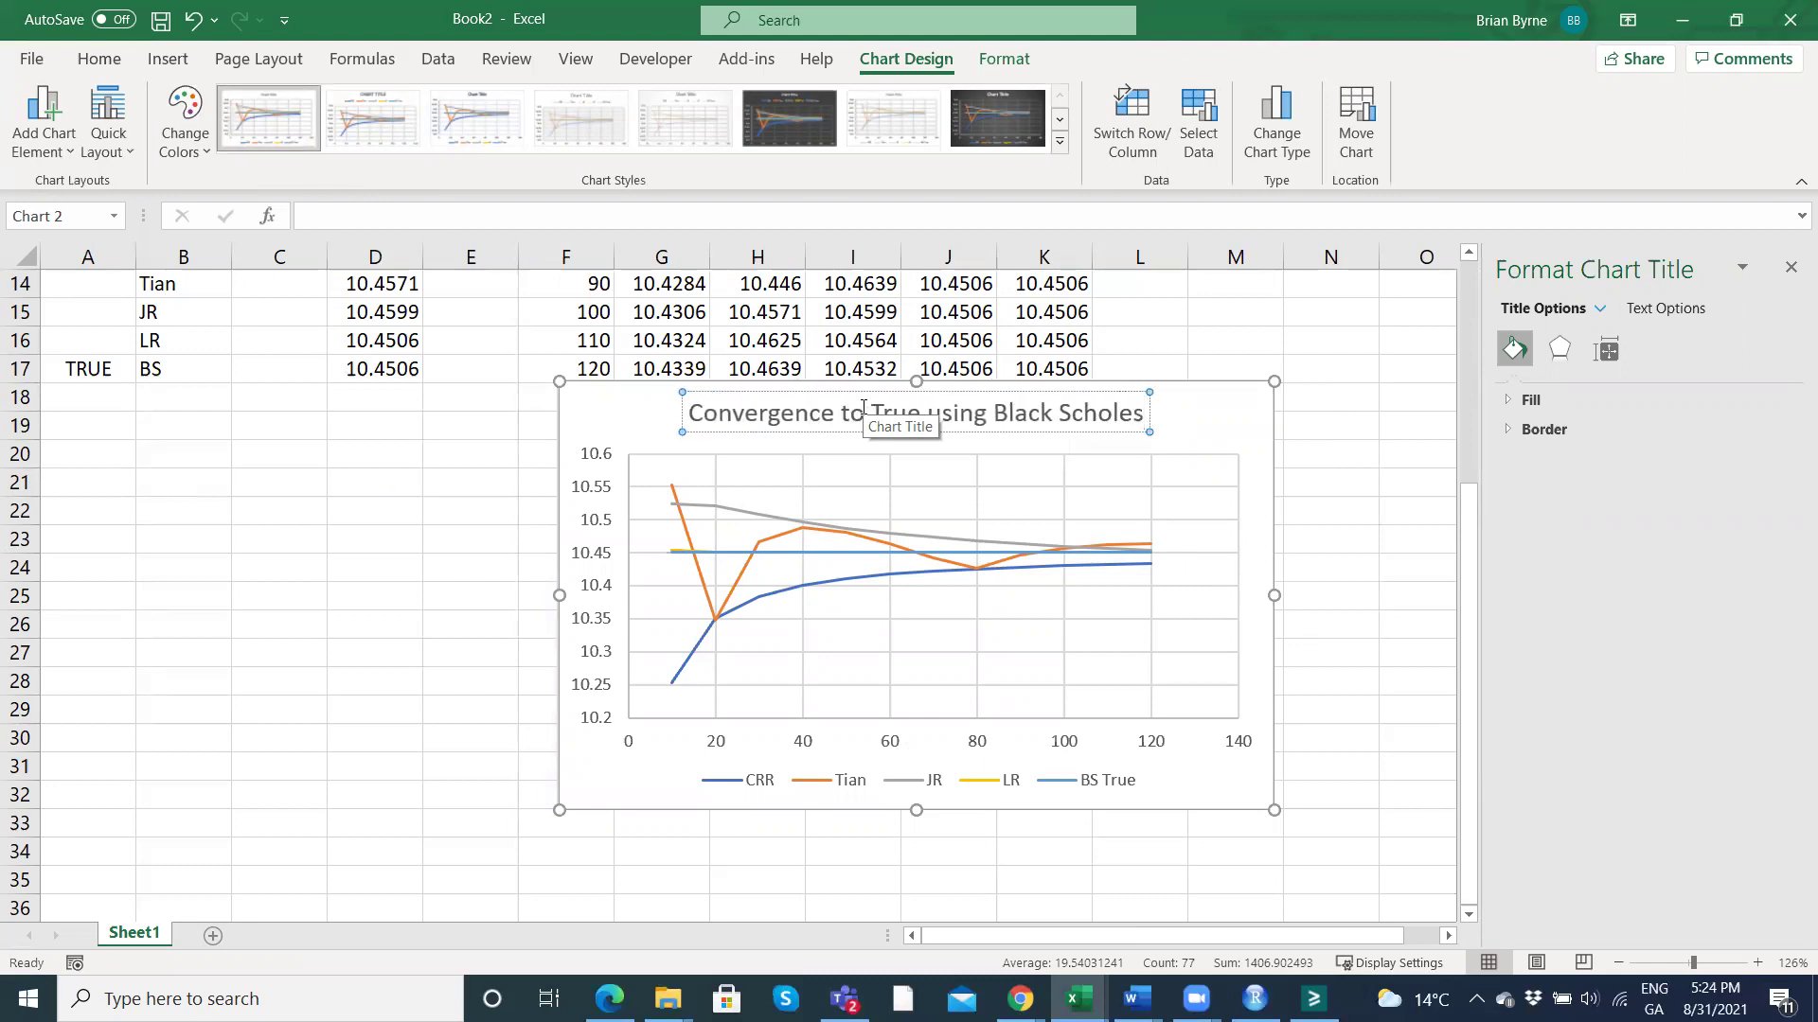
{"action": "left_click", "coordinate": [1327, 629]}
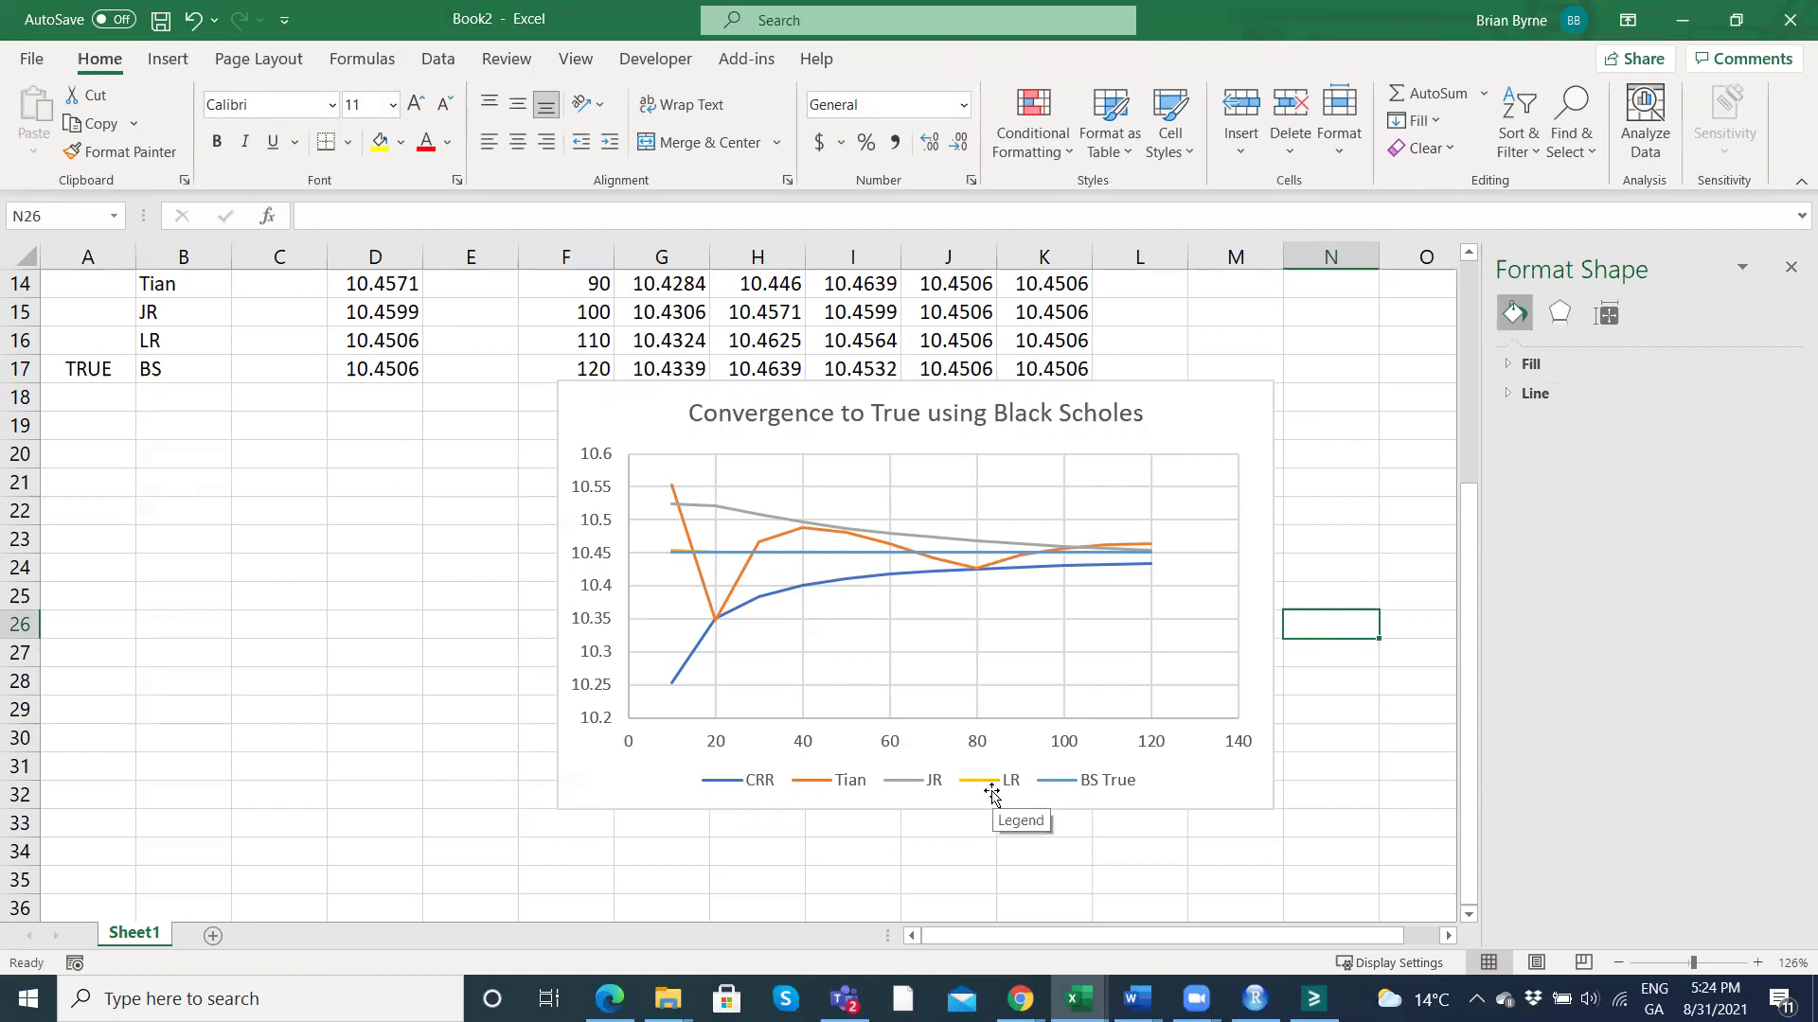
Move the convergence chart down so that its upper edge sits at about row 20, clear of the data table.
{"action": "mouse_move", "coordinate": [694, 558]}
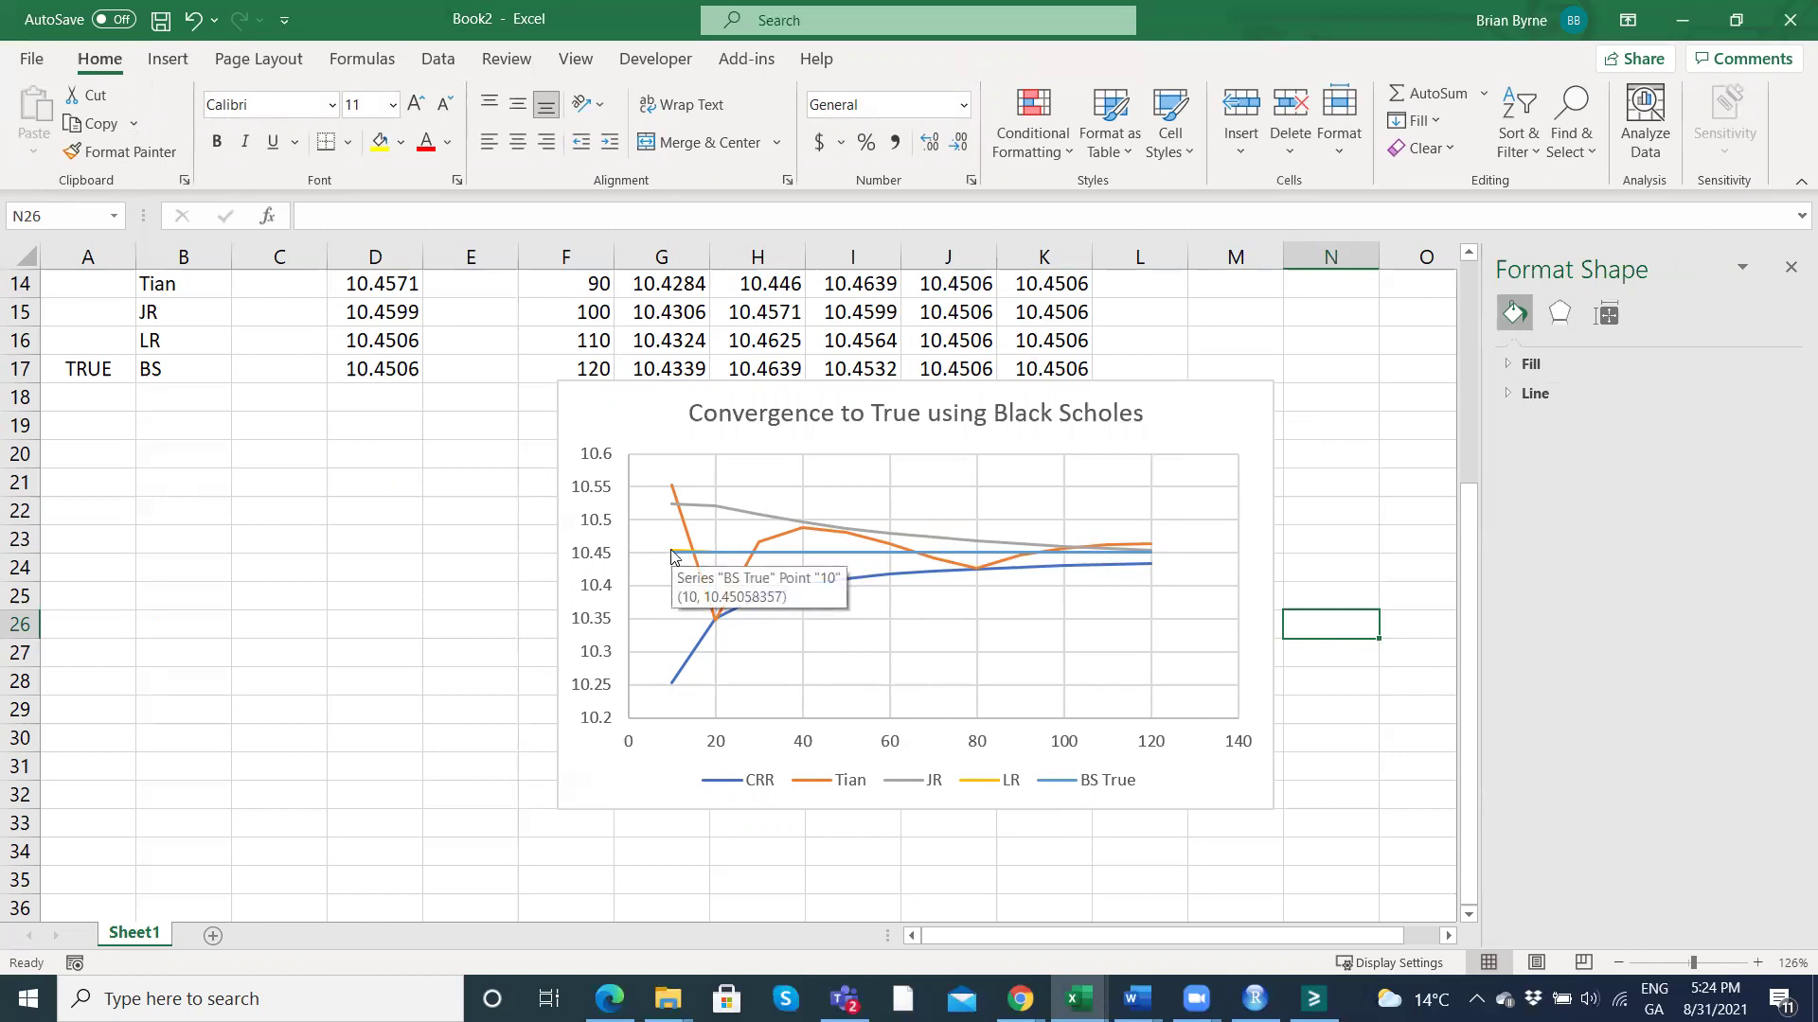
{"action": "scroll", "coordinate": [672, 557], "scroll_direction": "up", "scroll_amount": 1}
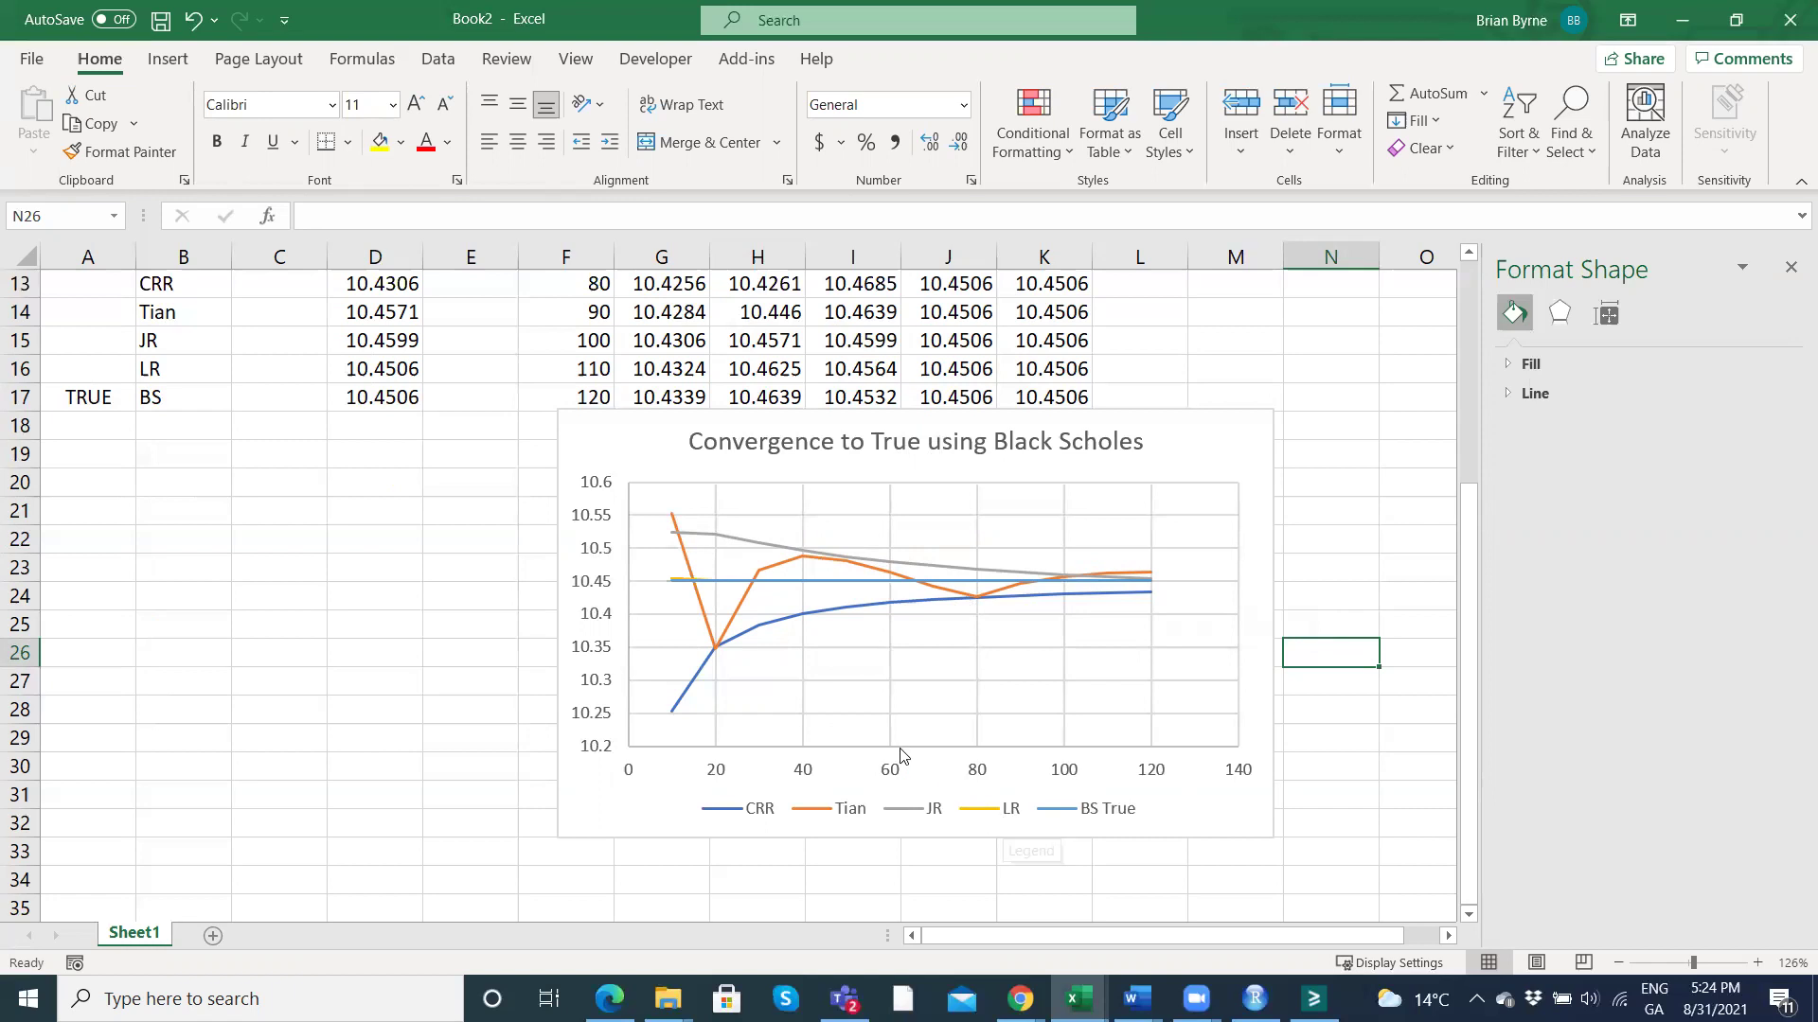
{"action": "scroll", "coordinate": [947, 768], "scroll_direction": "up", "scroll_amount": 3}
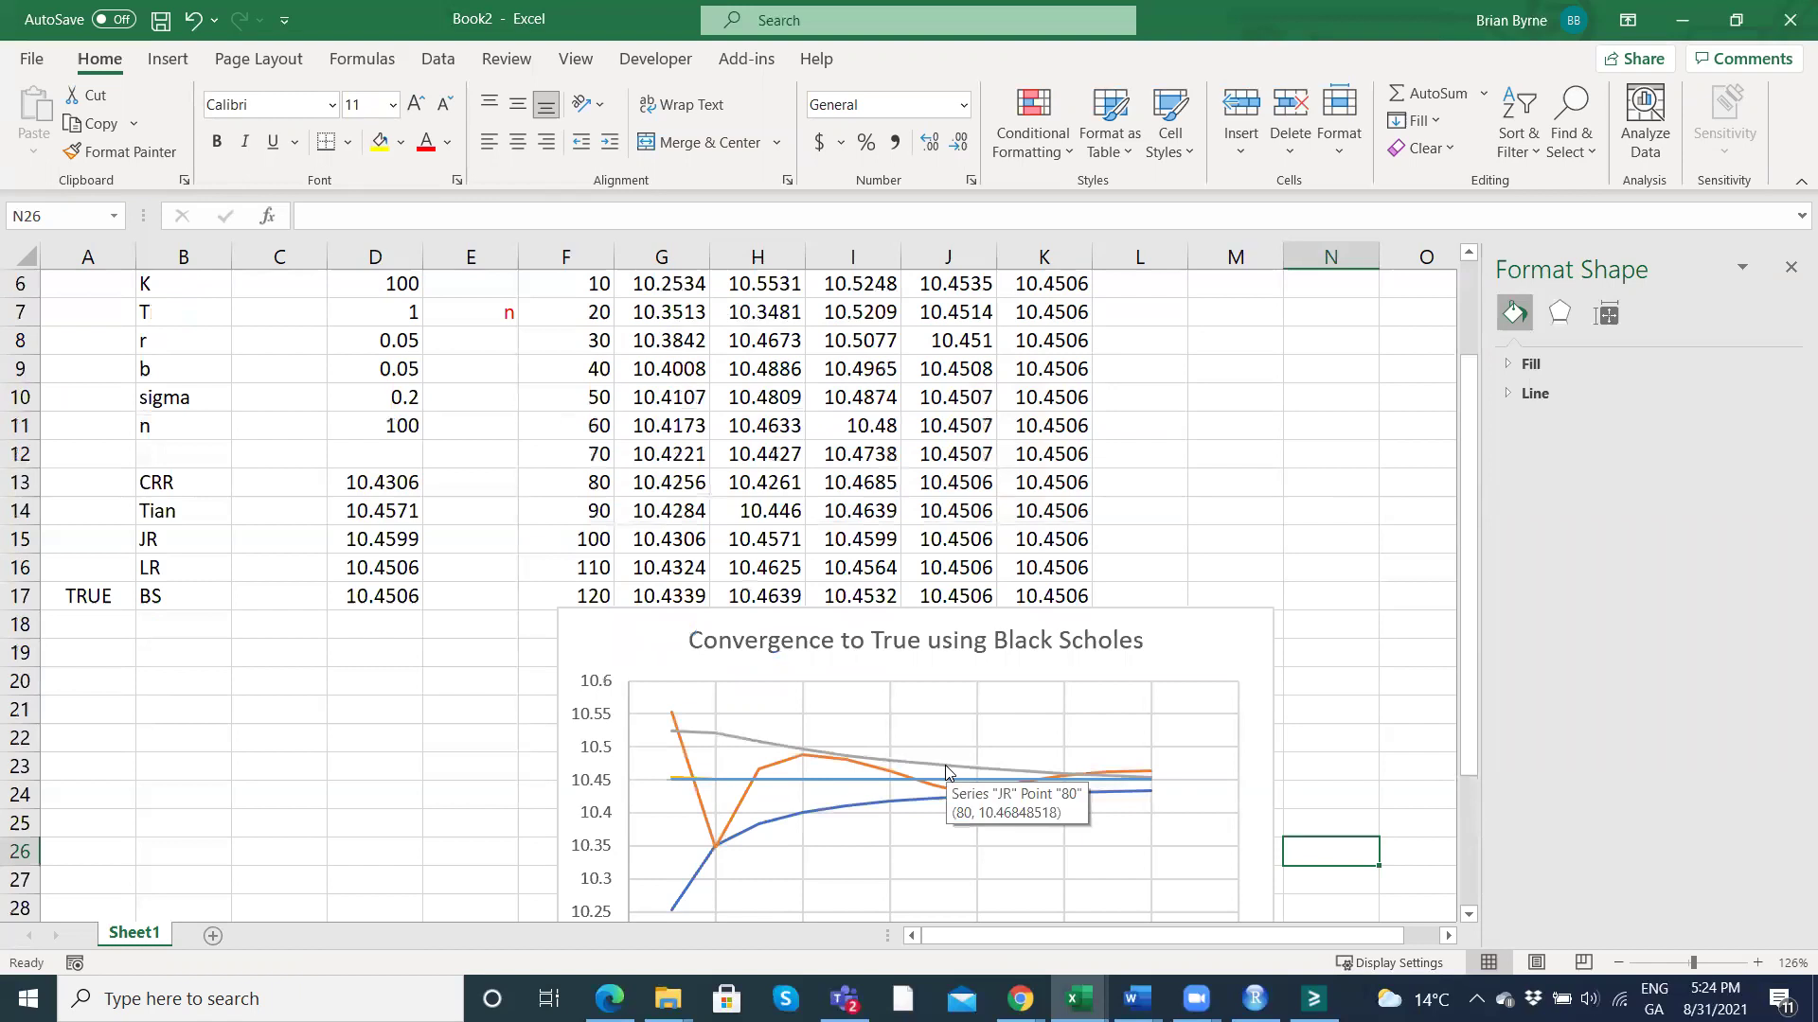
{"action": "left_click_drag", "start_coordinate": [602, 642], "coordinate": [583, 703]}
{"action": "scroll", "coordinate": [582, 710], "scroll_direction": "down", "scroll_amount": 2}
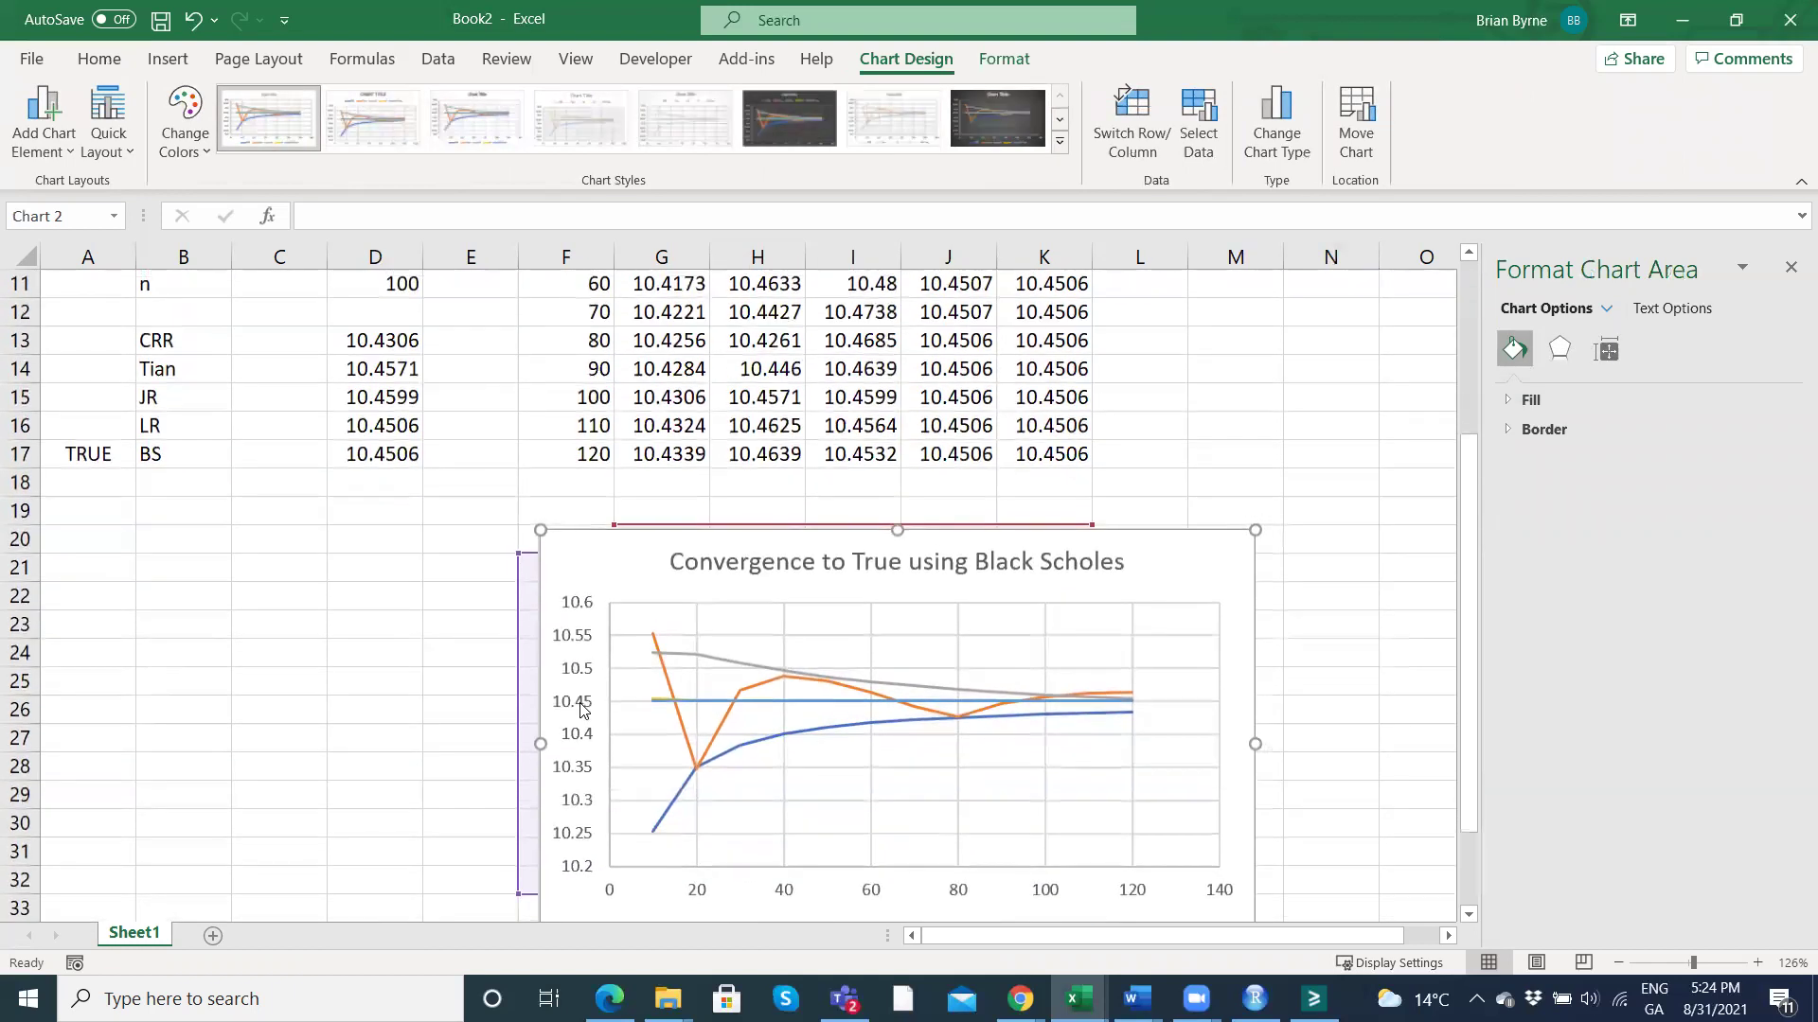
{"action": "scroll", "coordinate": [582, 710], "scroll_direction": "down", "scroll_amount": 2}
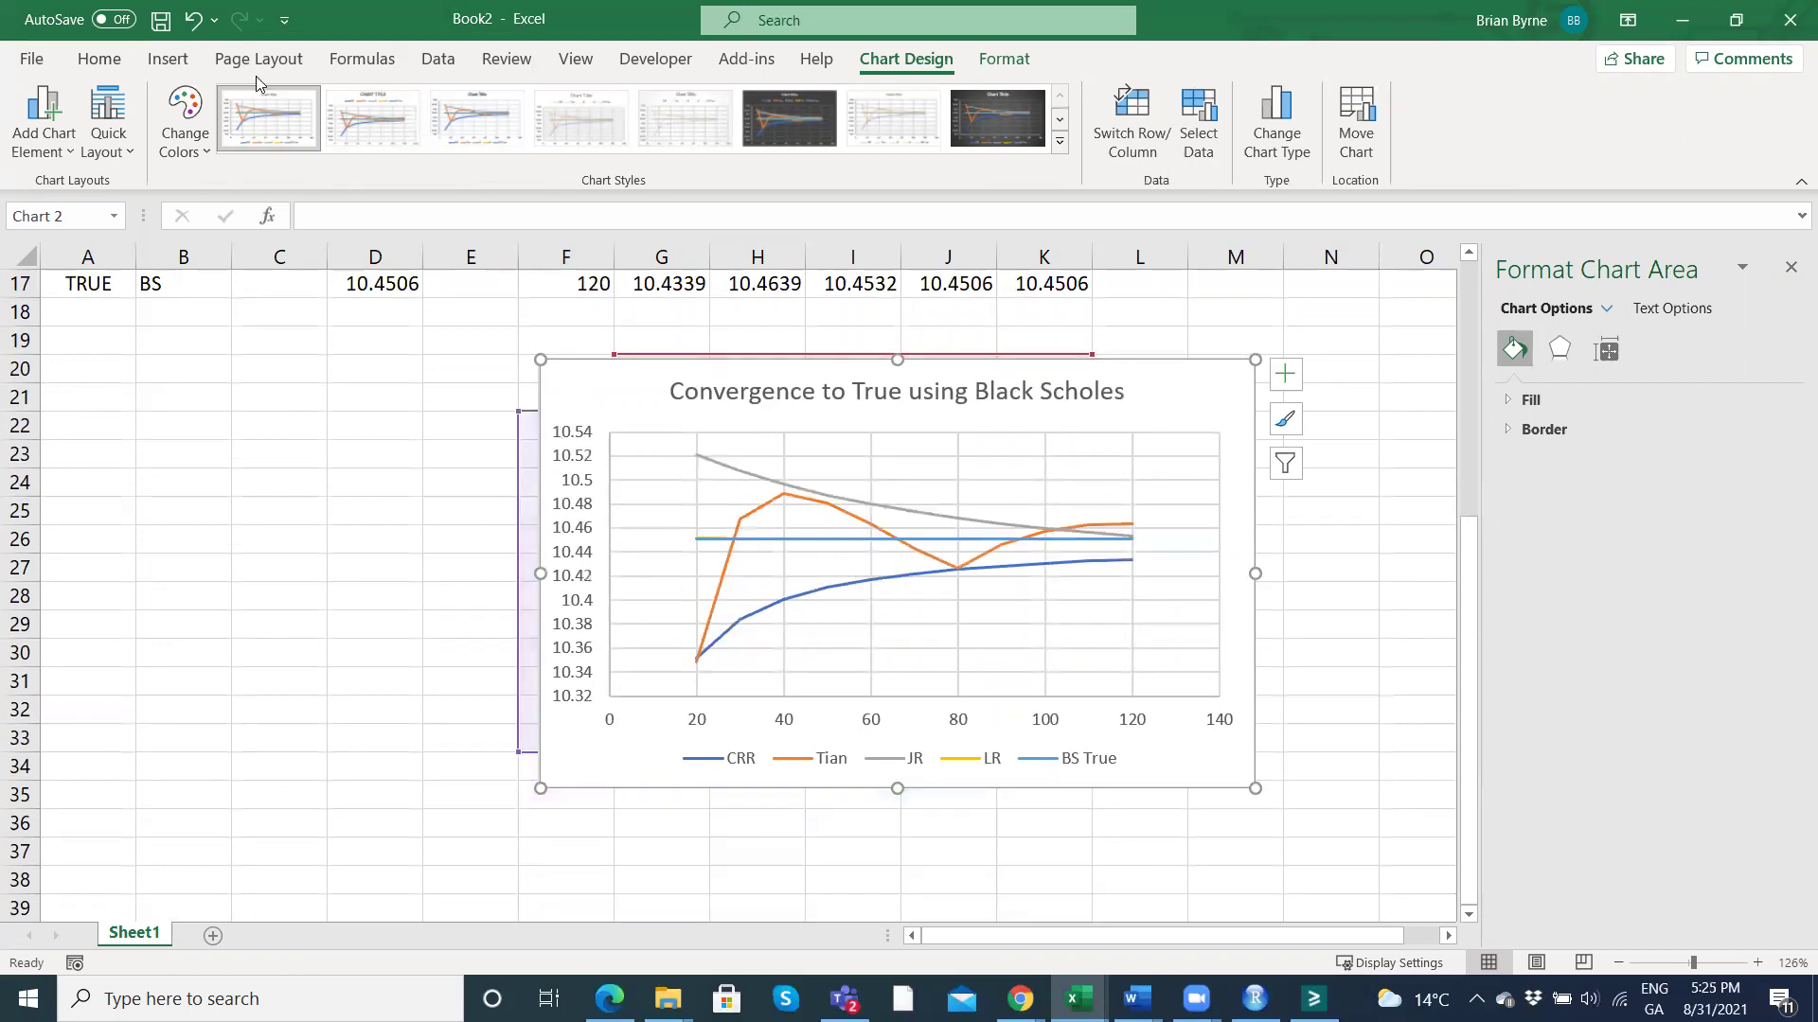
Shift the chart's source data to start at row 23 and move the chart to about H28 to uncover the values table.
{"action": "left_click", "coordinate": [192, 19]}
{"action": "left_click_drag", "start_coordinate": [546, 427], "coordinate": [465, 473]}
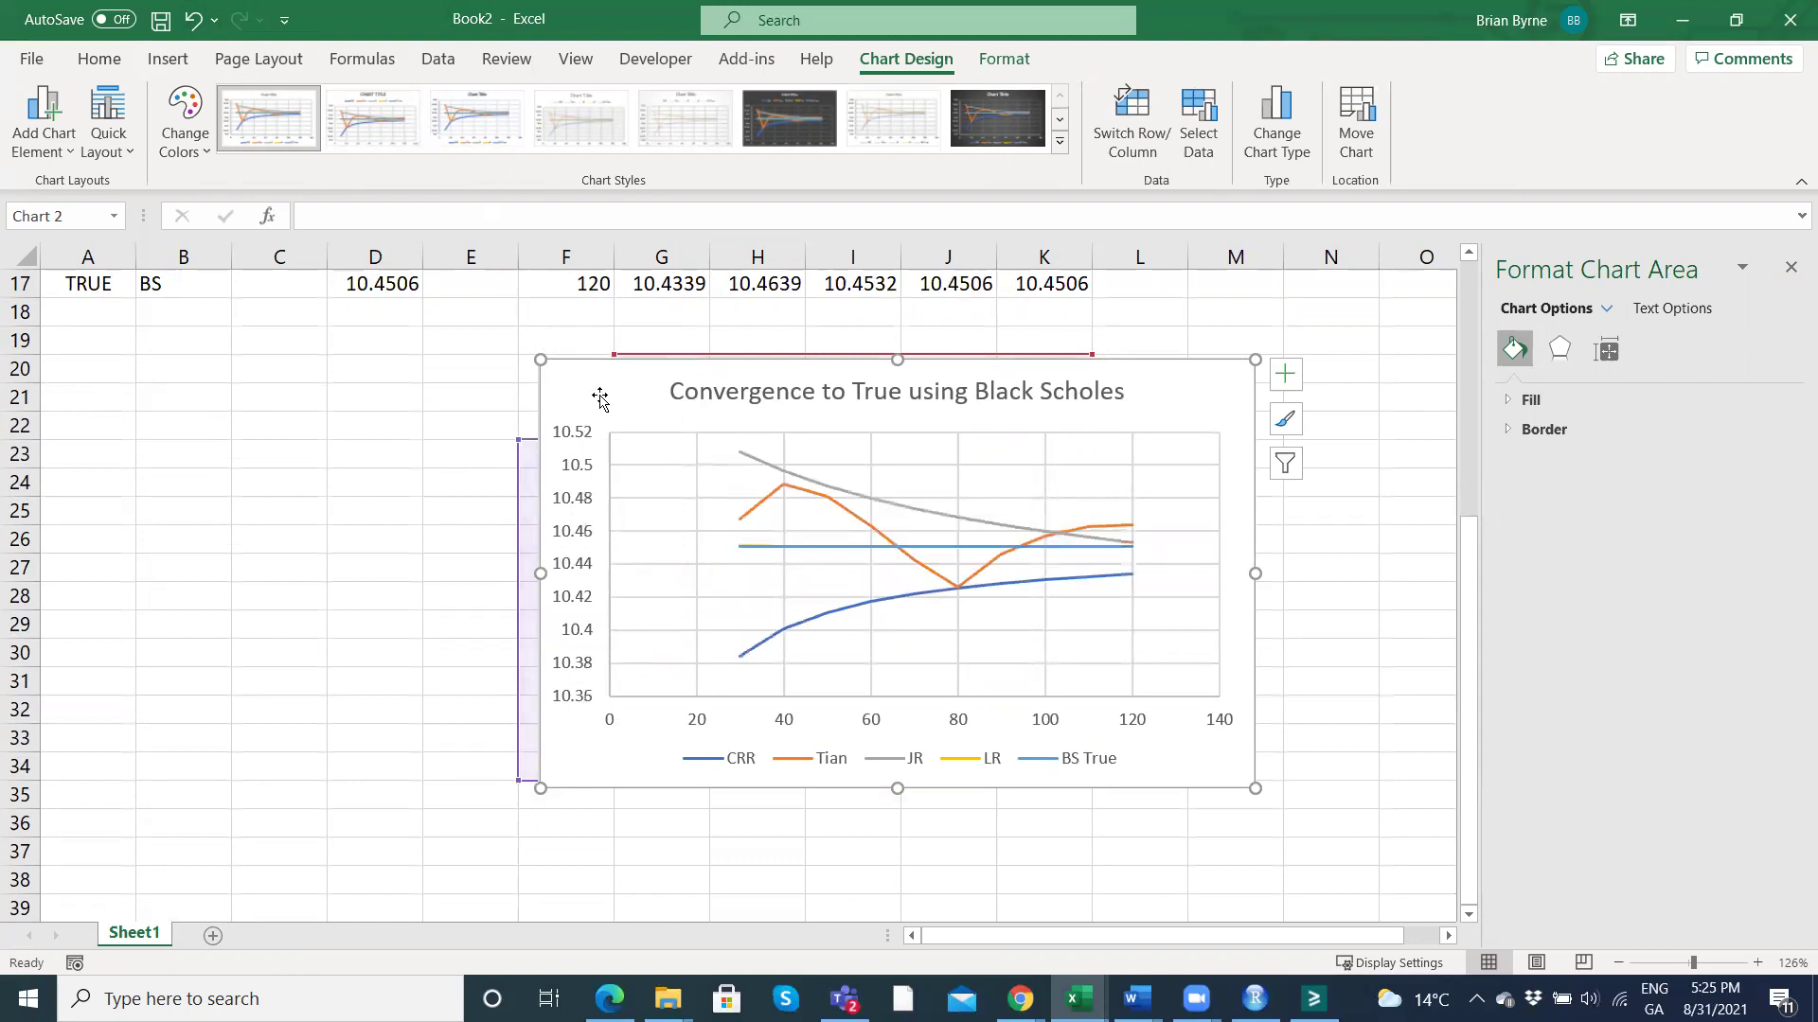
{"action": "left_click_drag", "start_coordinate": [601, 406], "coordinate": [765, 630]}
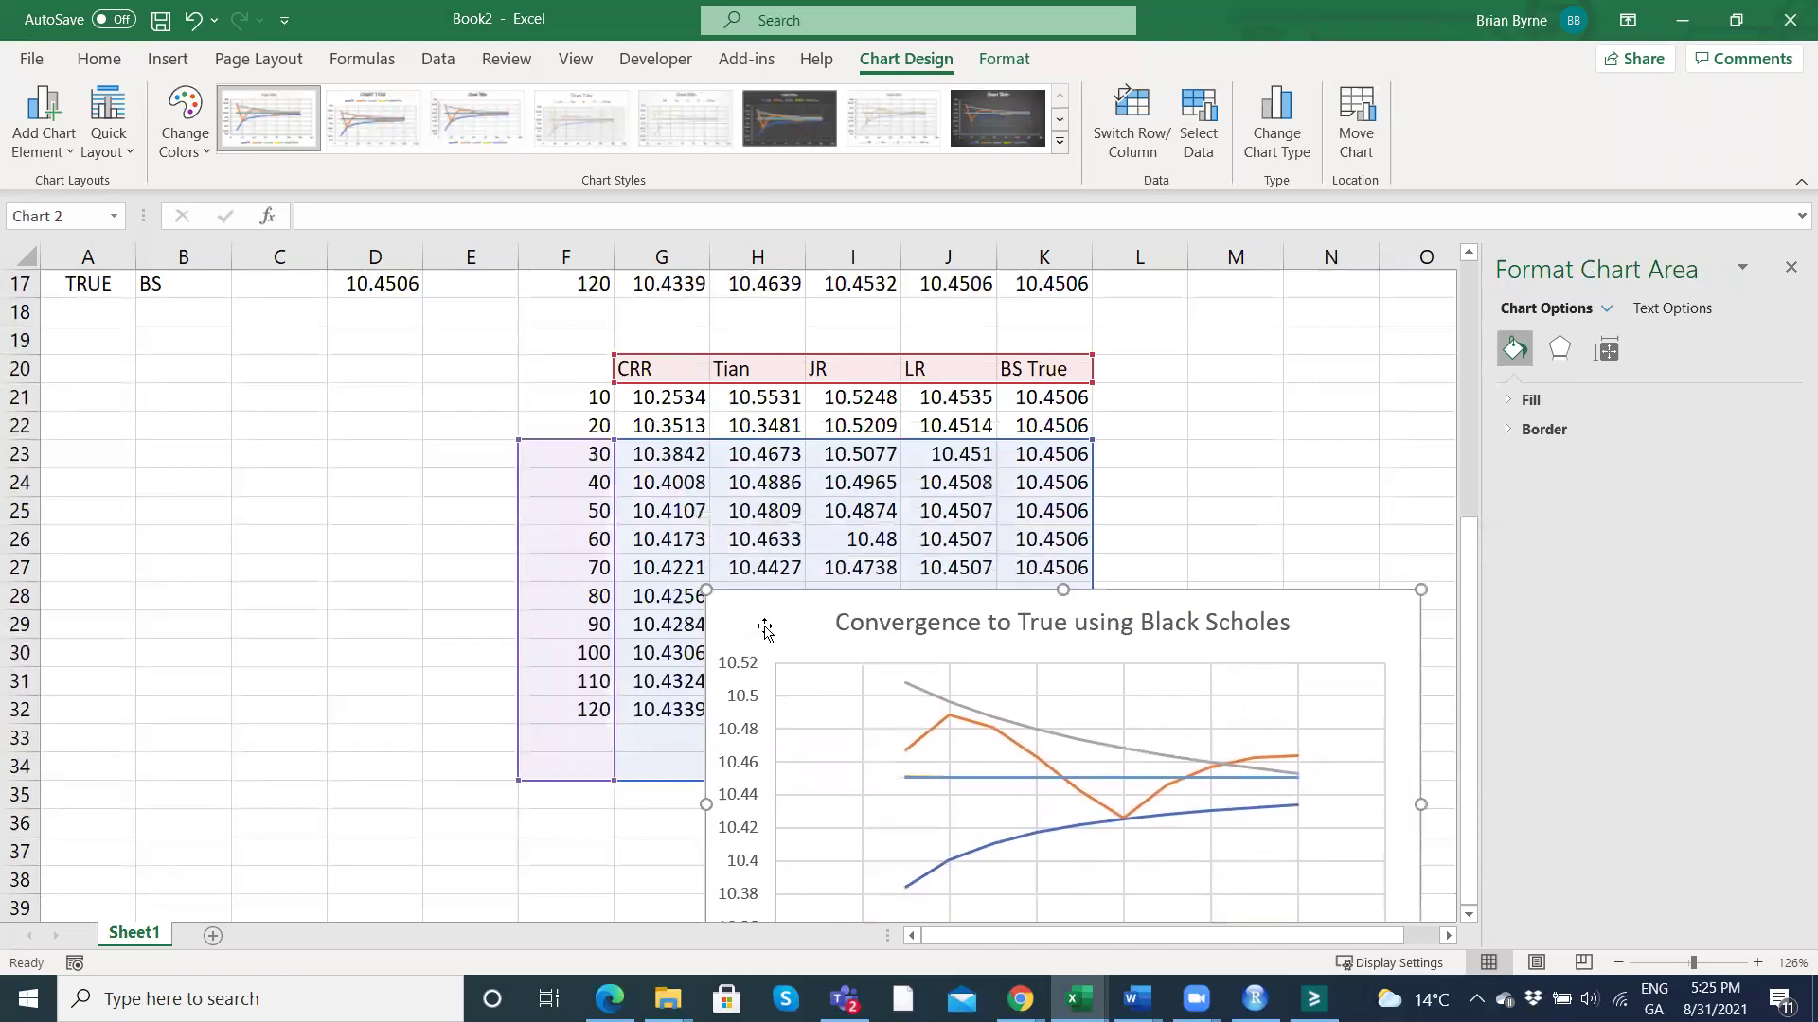
Undo the chart's last move and source-data shift, and move the chart below the values table, starting at about row 33.
{"action": "left_click", "coordinate": [191, 23]}
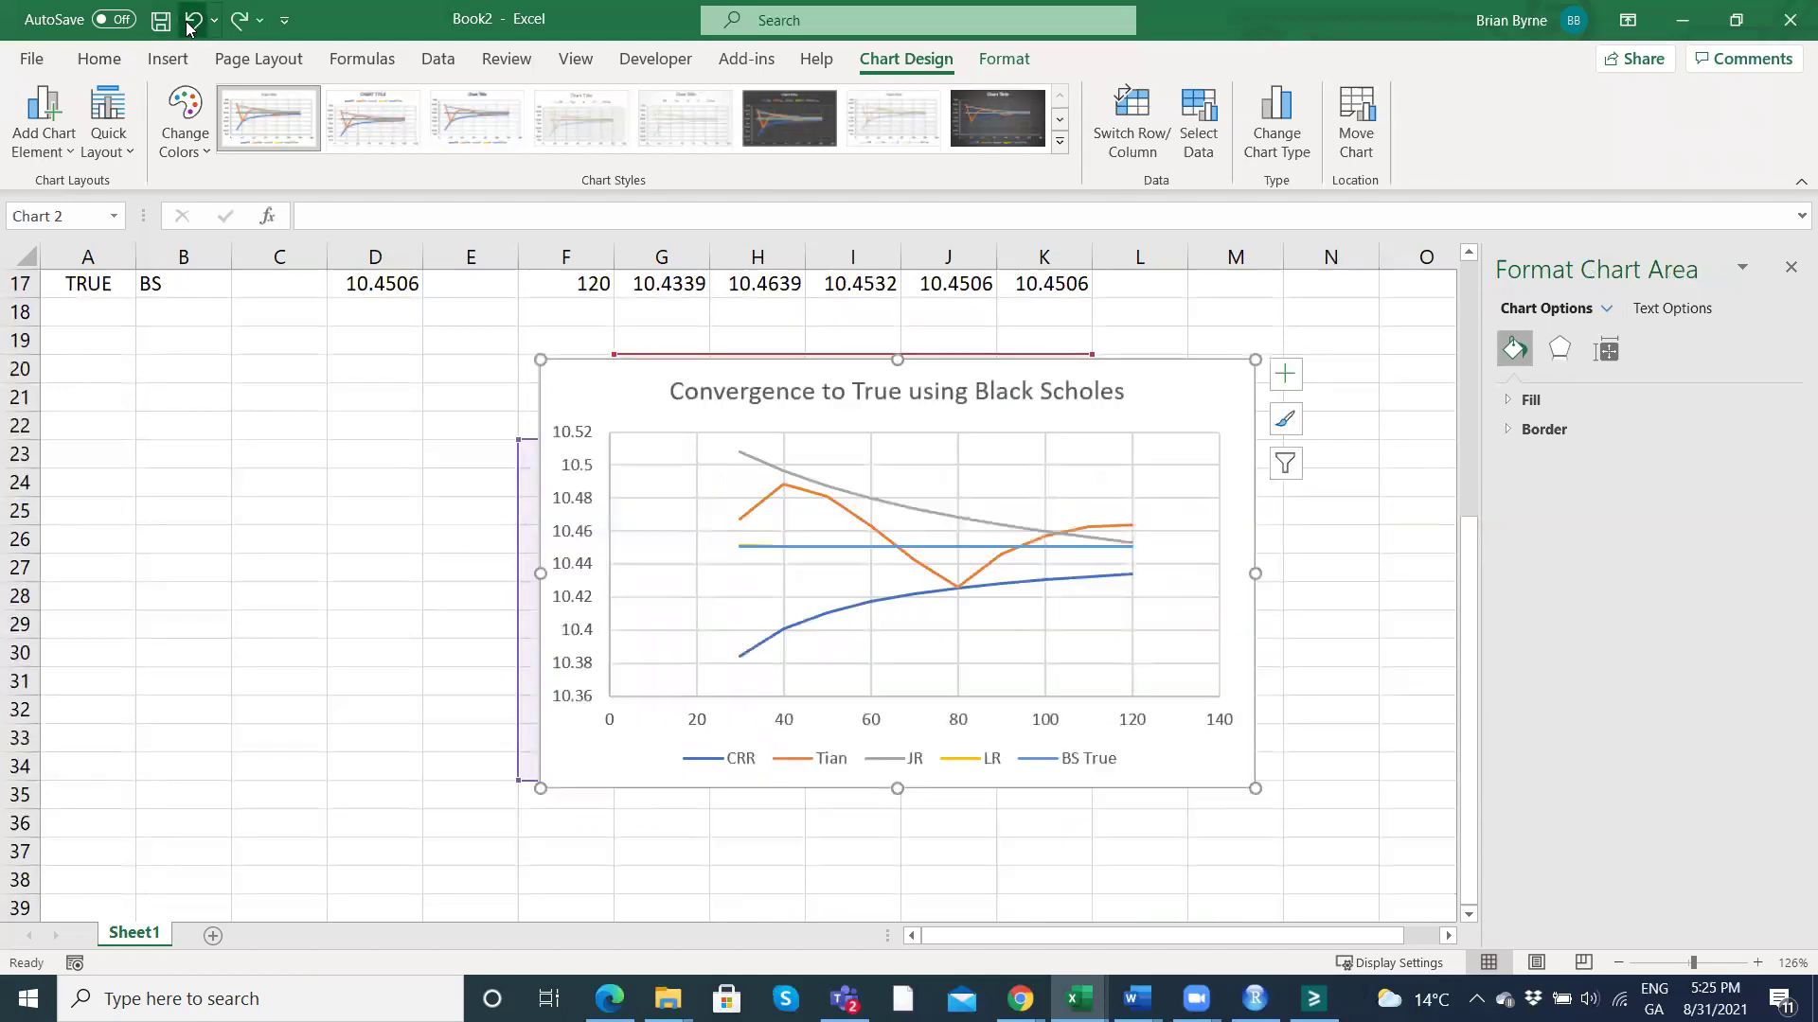
{"action": "left_click", "coordinate": [190, 23]}
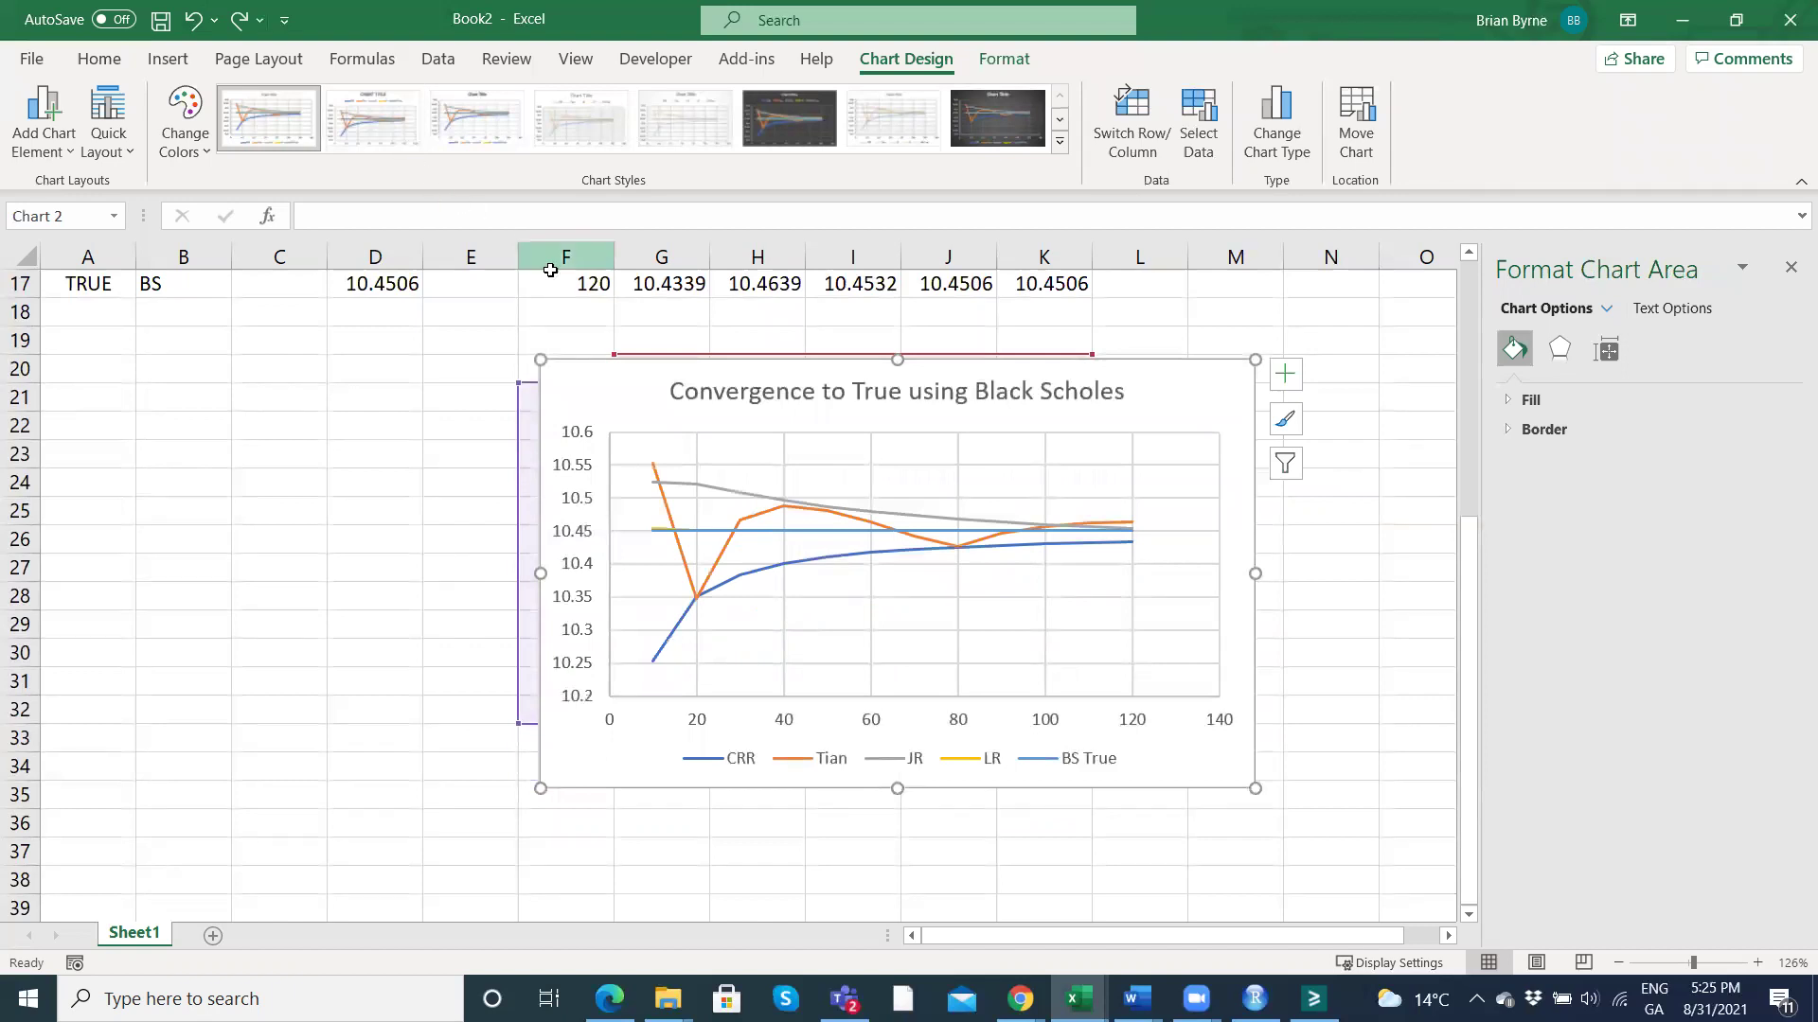
{"action": "left_click", "coordinate": [471, 389]}
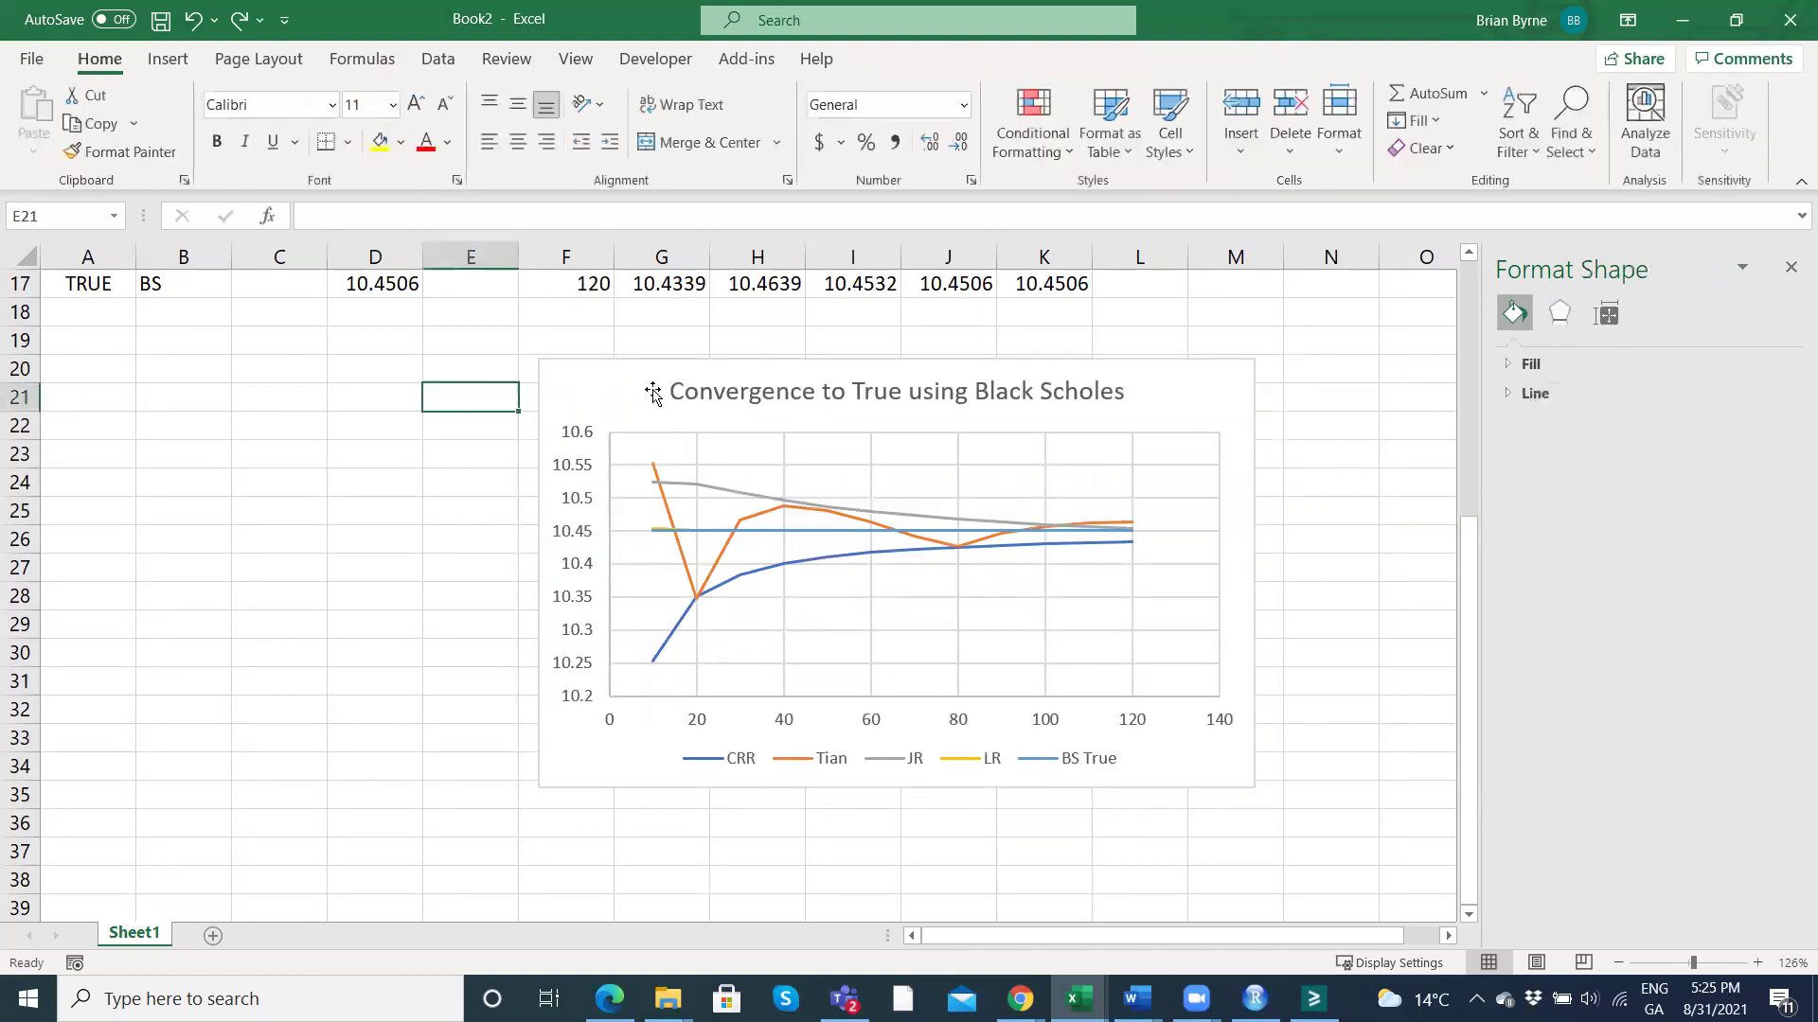
{"action": "left_click_drag", "start_coordinate": [625, 391], "coordinate": [494, 776]}
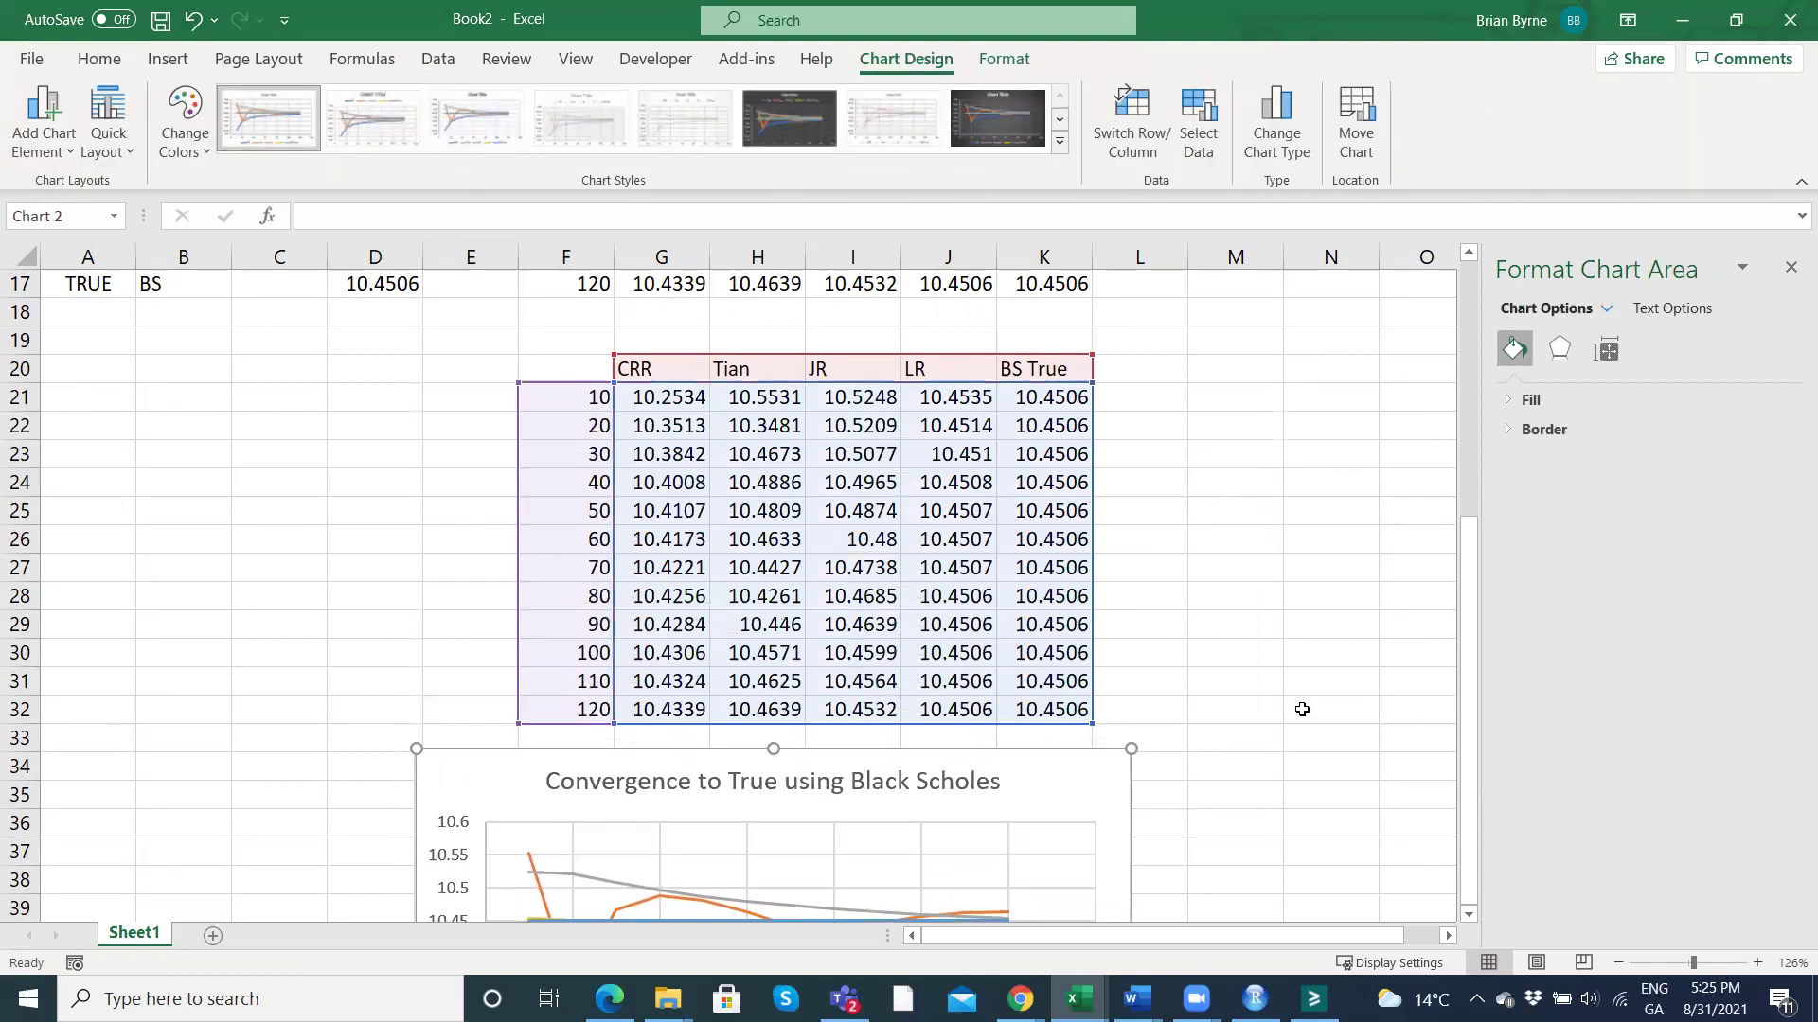
Change the option type flag in D4 to ca.
{"action": "scroll", "coordinate": [1303, 709], "scroll_direction": "up", "scroll_amount": 5}
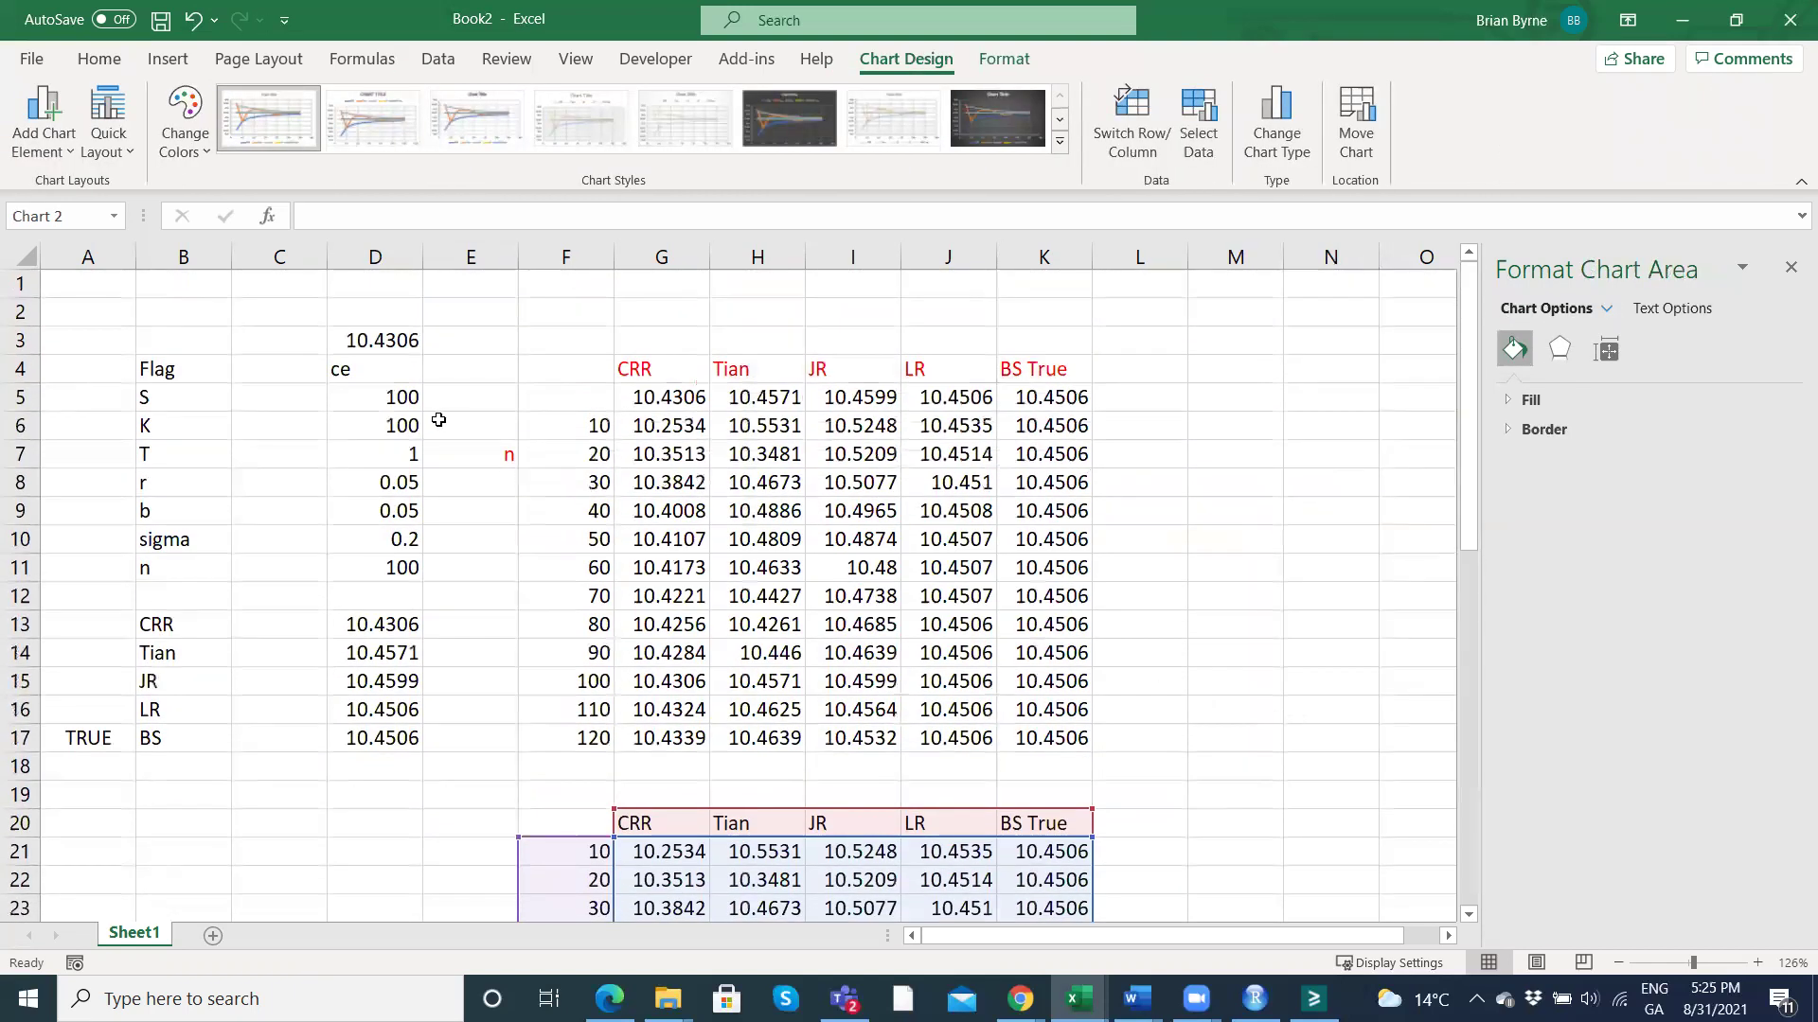
{"action": "left_click", "coordinate": [379, 368]}
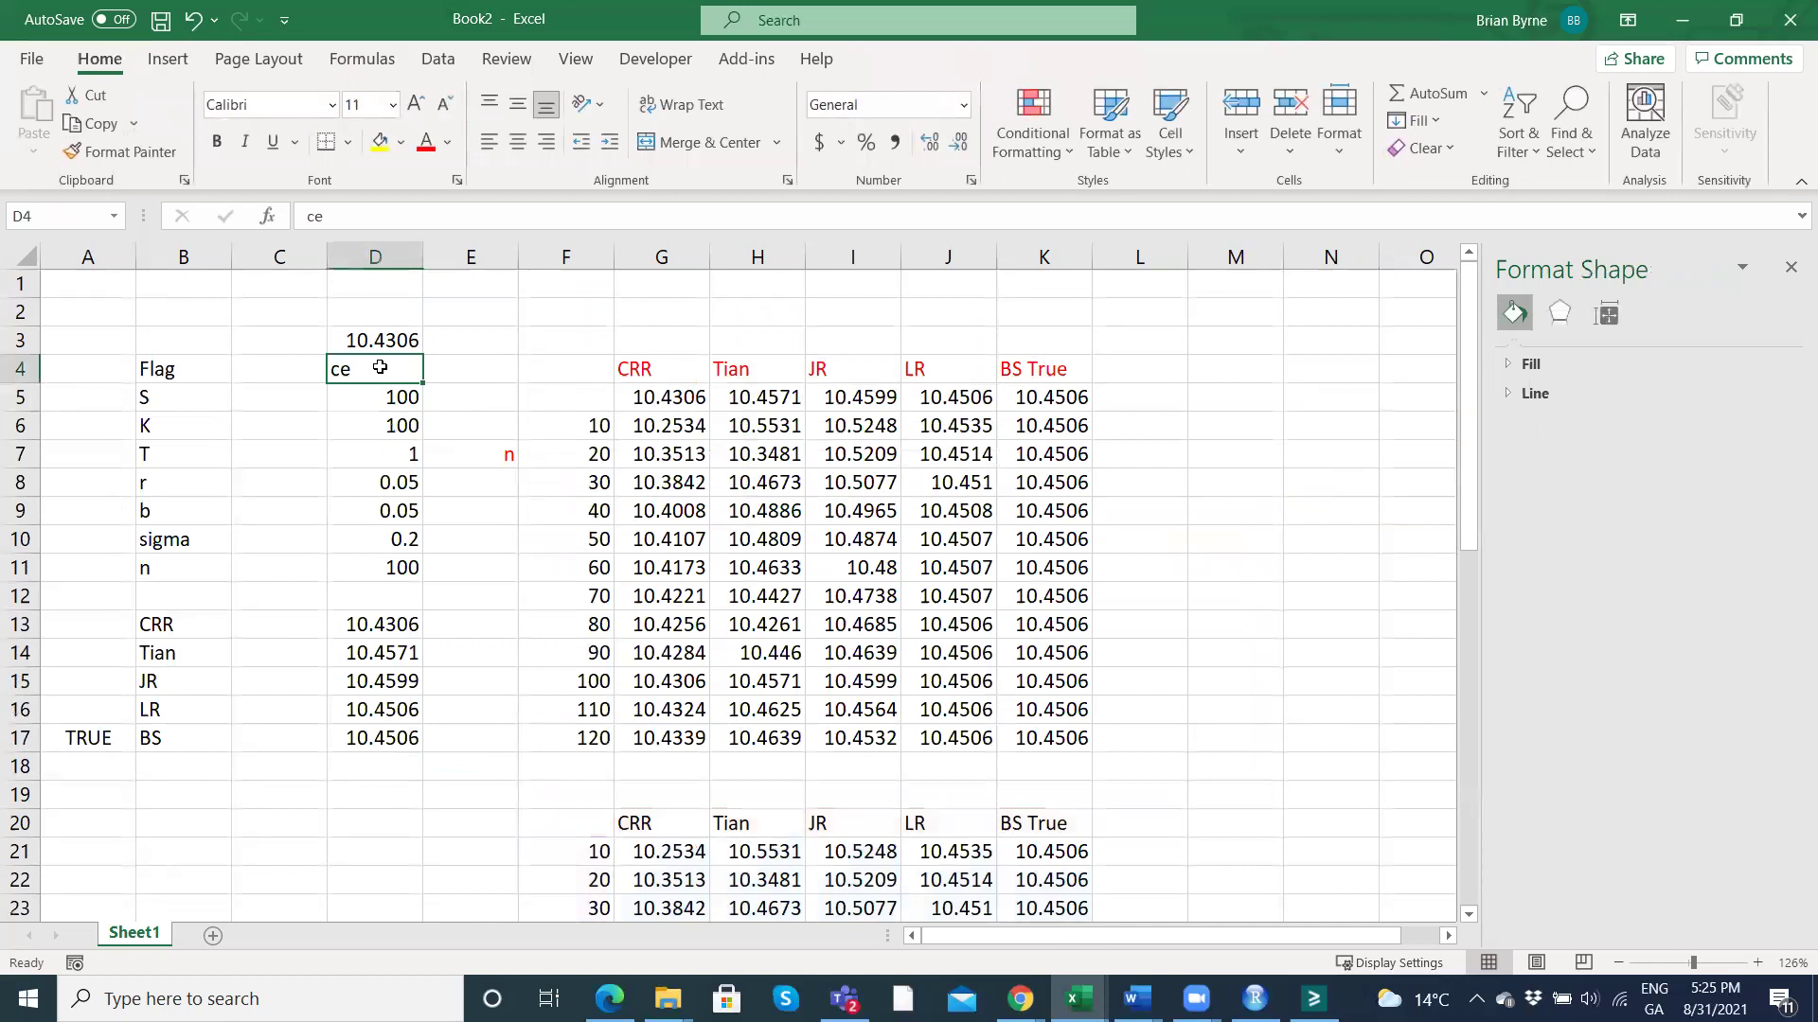
{"action": "type", "text": "c"}
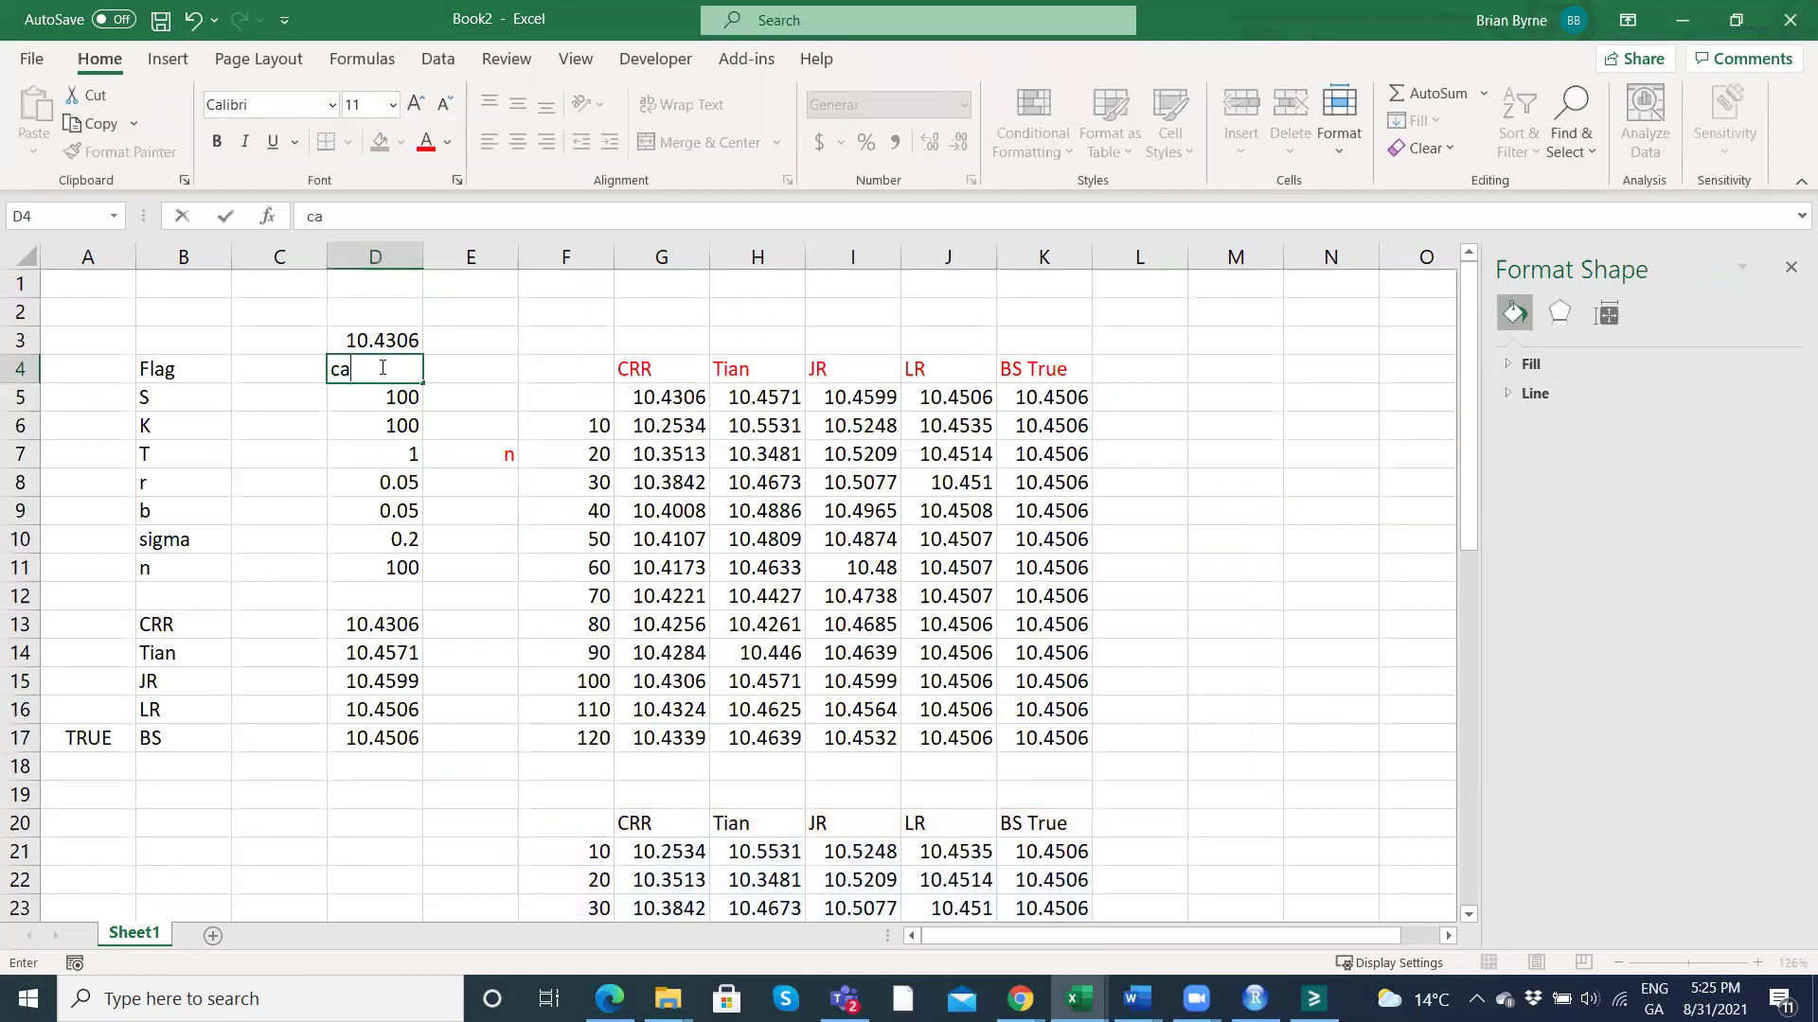
{"action": "key", "text": "Return"}
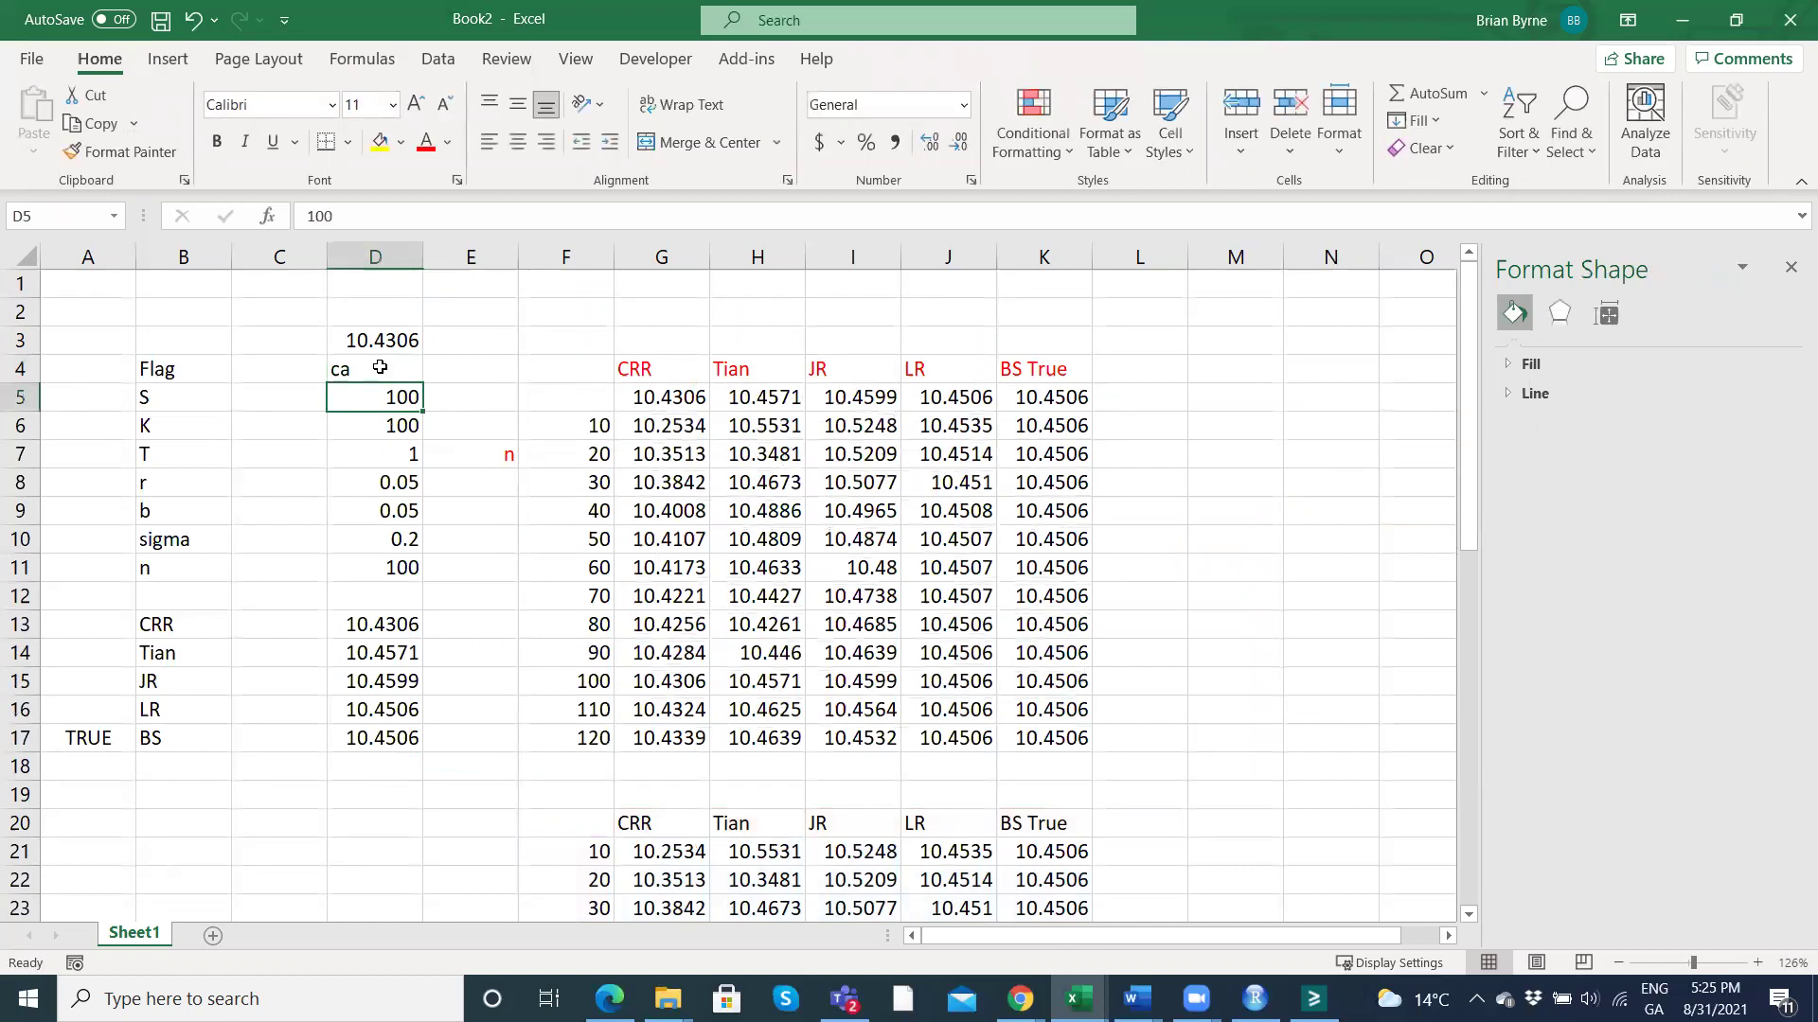
Check the Black-Scholes formula in D17, and review the flag code and Table 2 of American option values in the Colab notebook.
{"action": "left_click", "coordinate": [361, 739]}
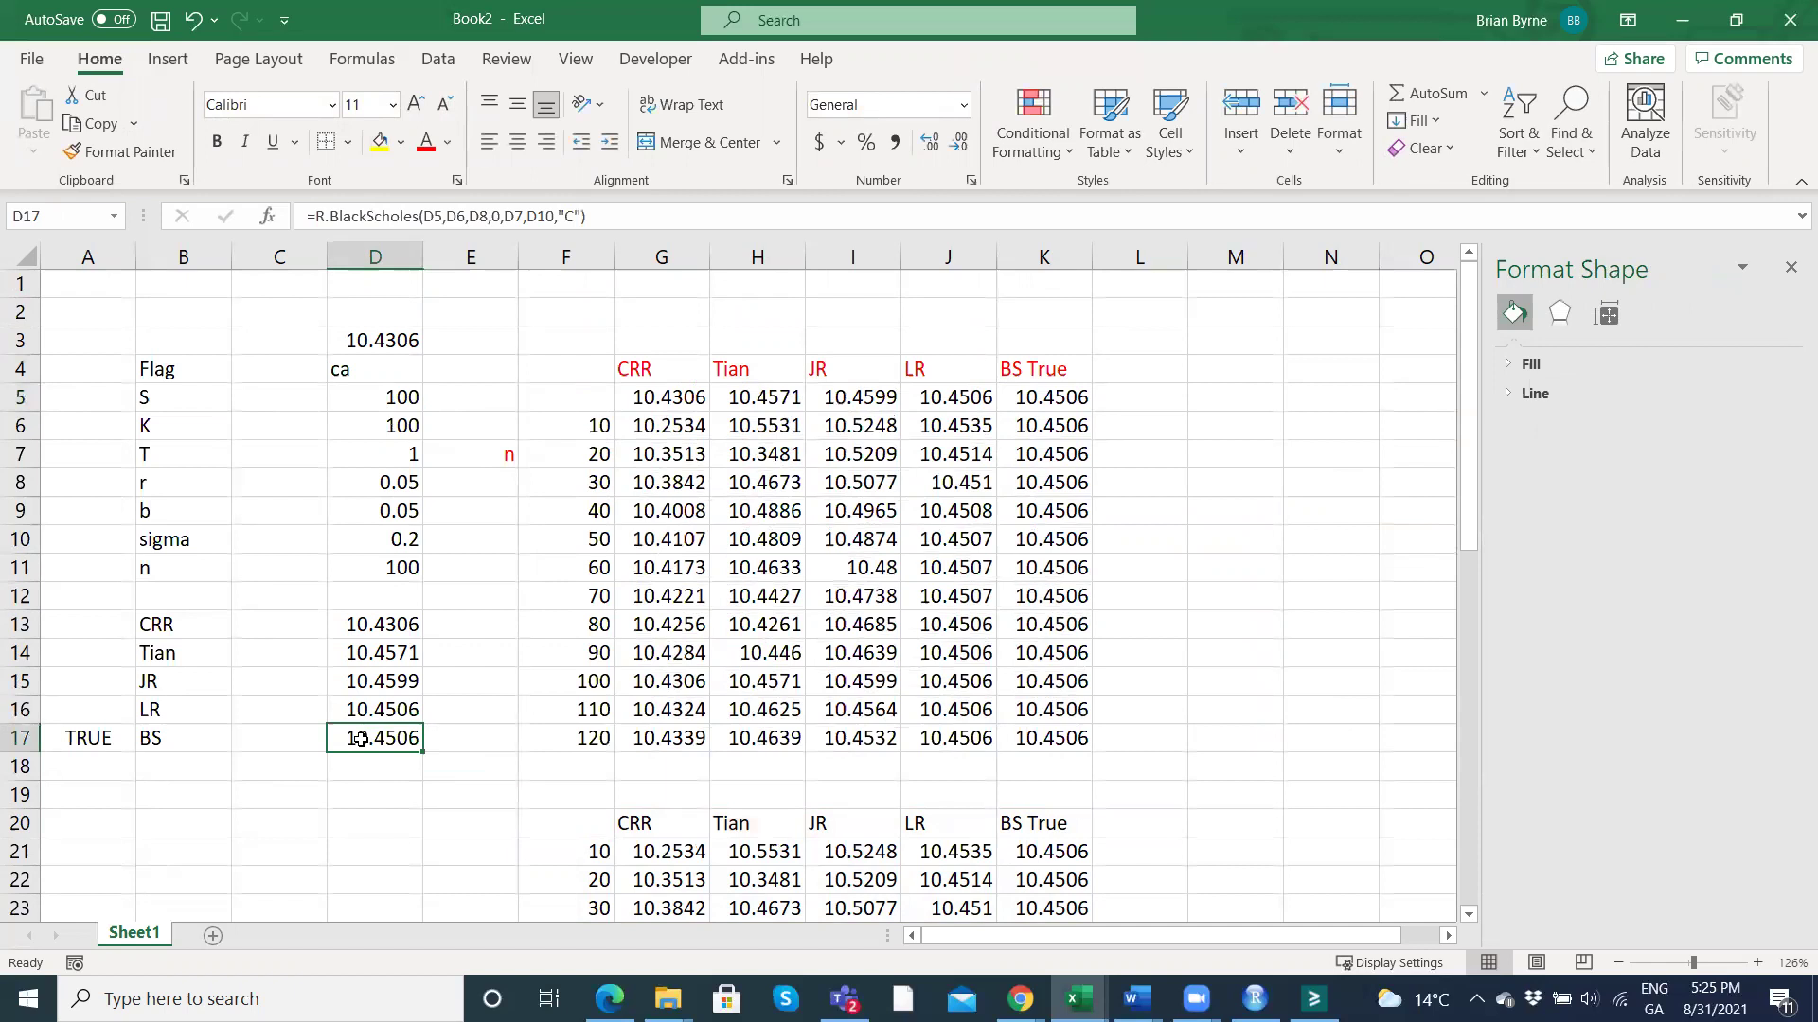
{"action": "left_click", "coordinate": [370, 398]}
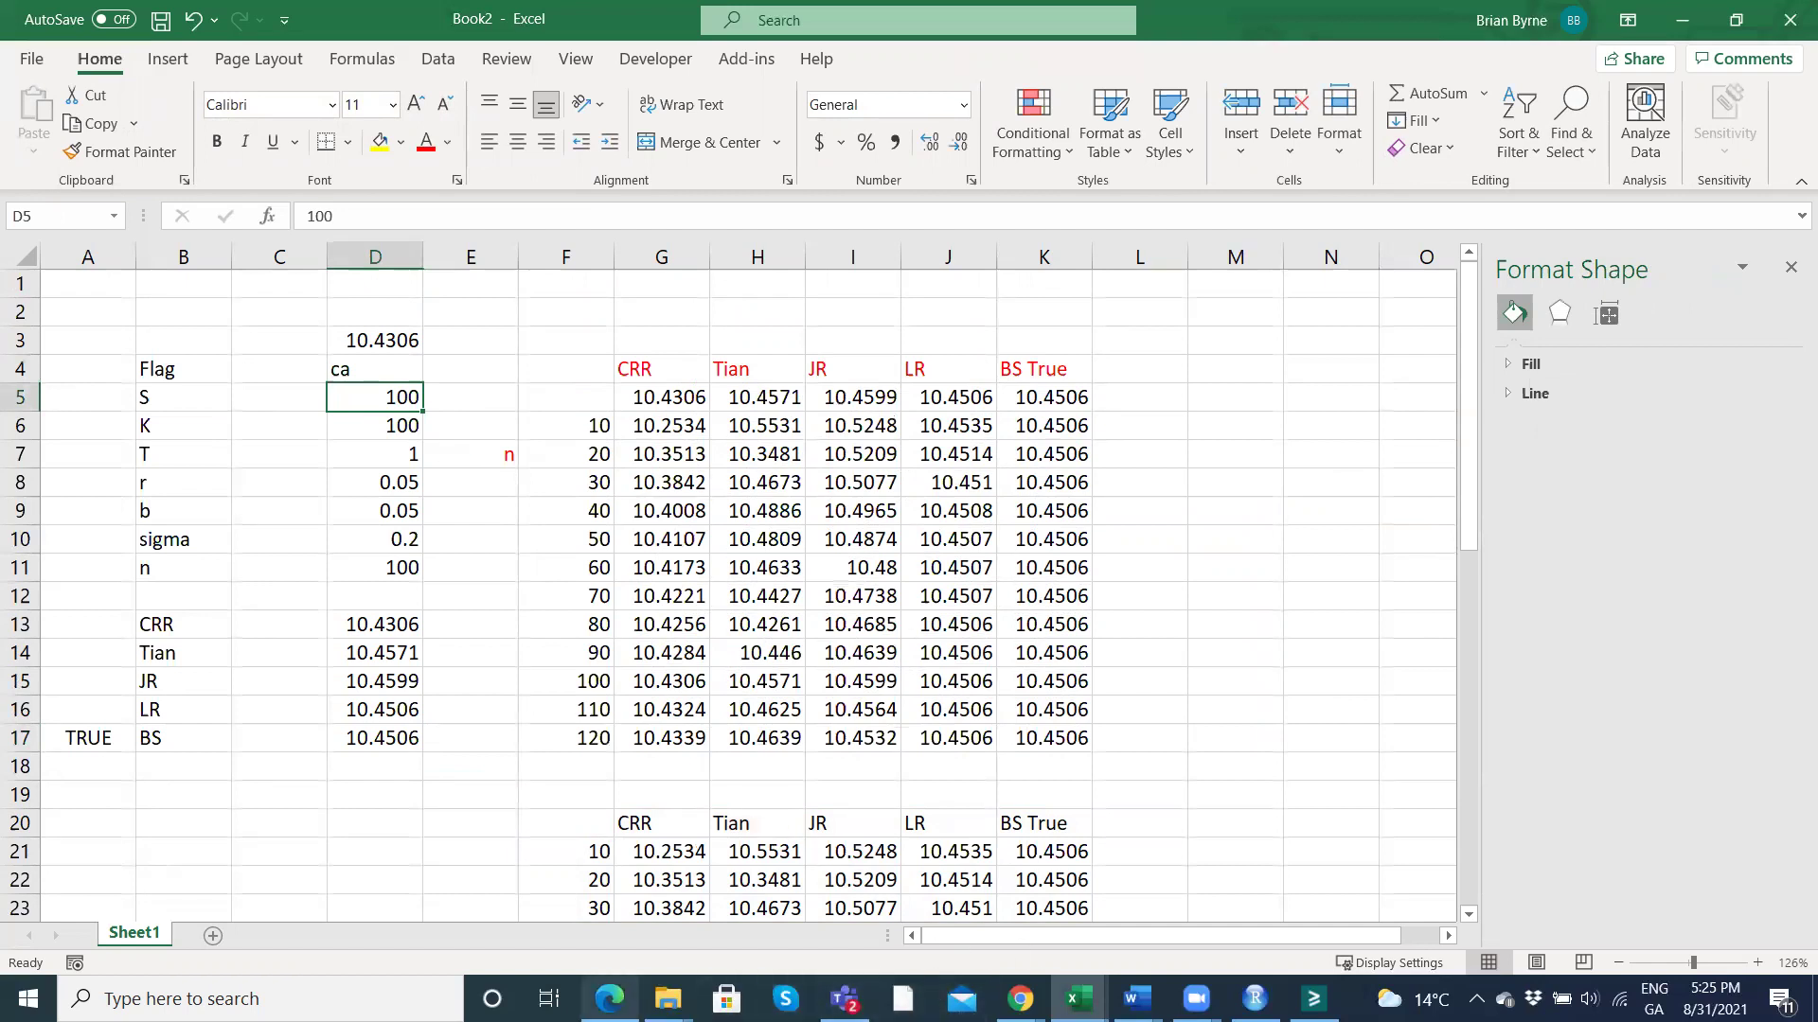
{"action": "left_click", "coordinate": [610, 998]}
{"action": "scroll", "coordinate": [484, 326], "scroll_direction": "down", "scroll_amount": 15}
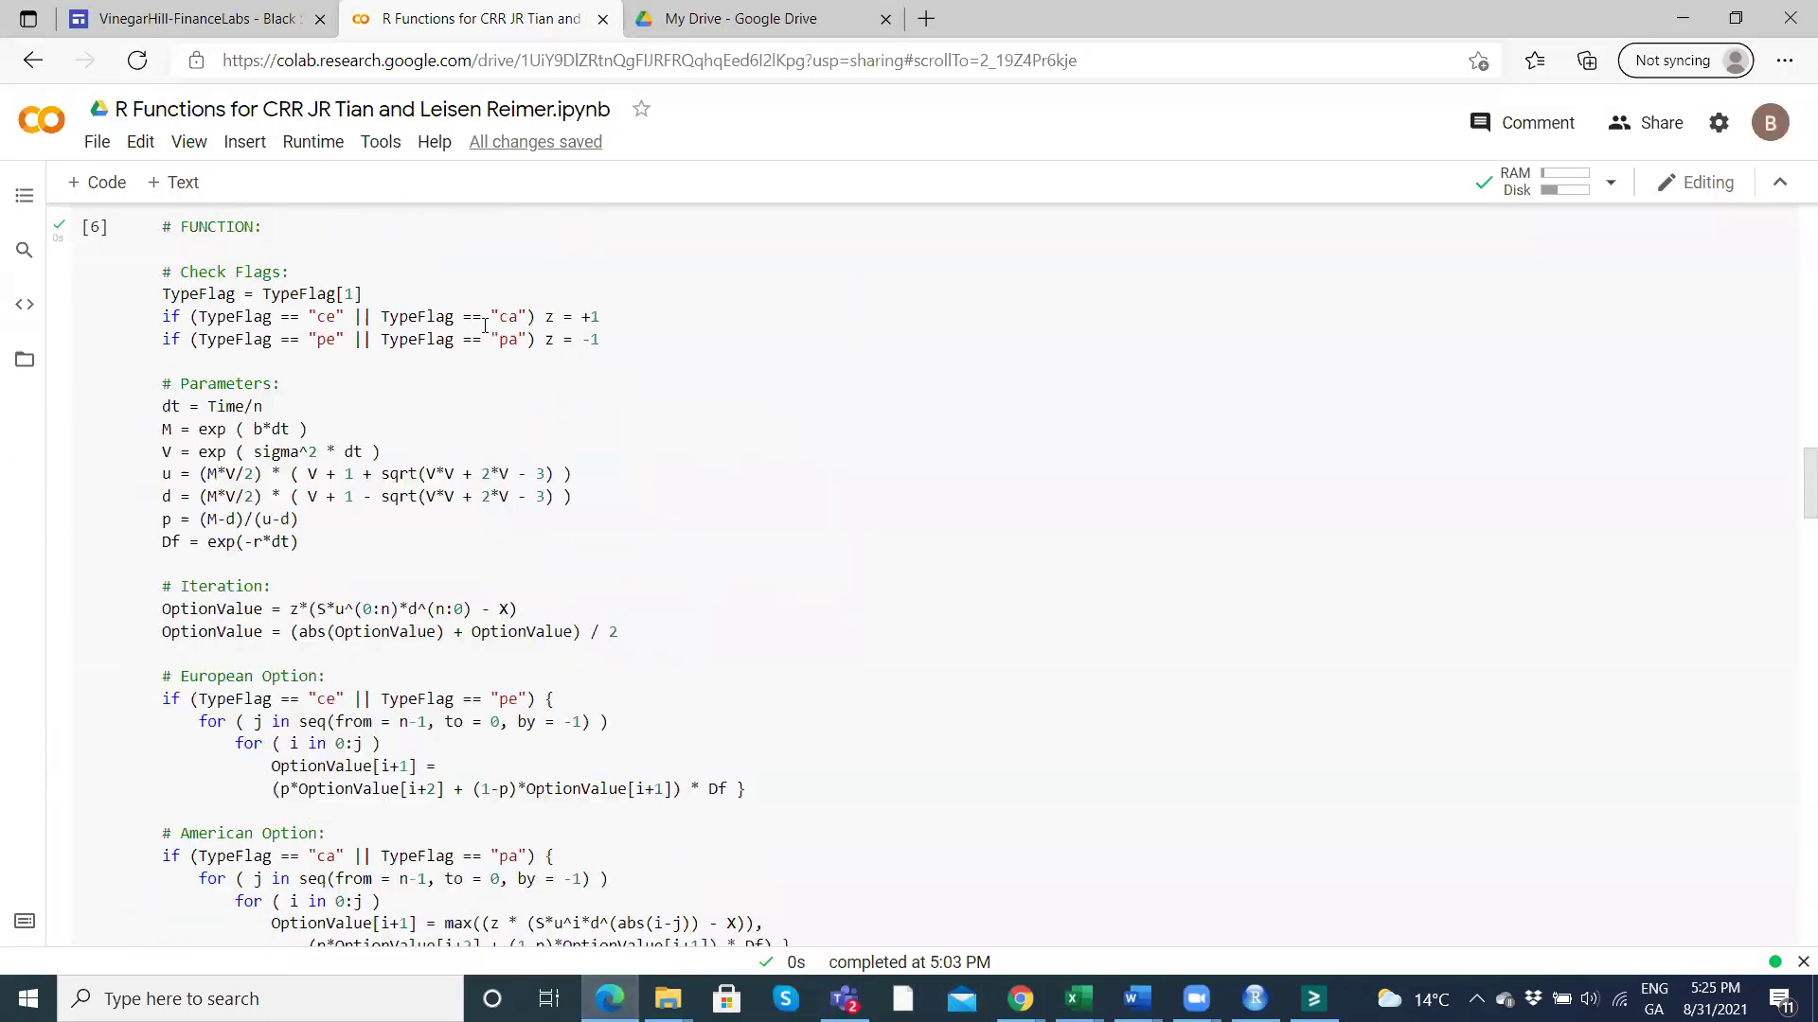
{"action": "scroll", "coordinate": [485, 325], "scroll_direction": "up", "scroll_amount": 10}
{"action": "scroll", "coordinate": [485, 331], "scroll_direction": "down", "scroll_amount": 3}
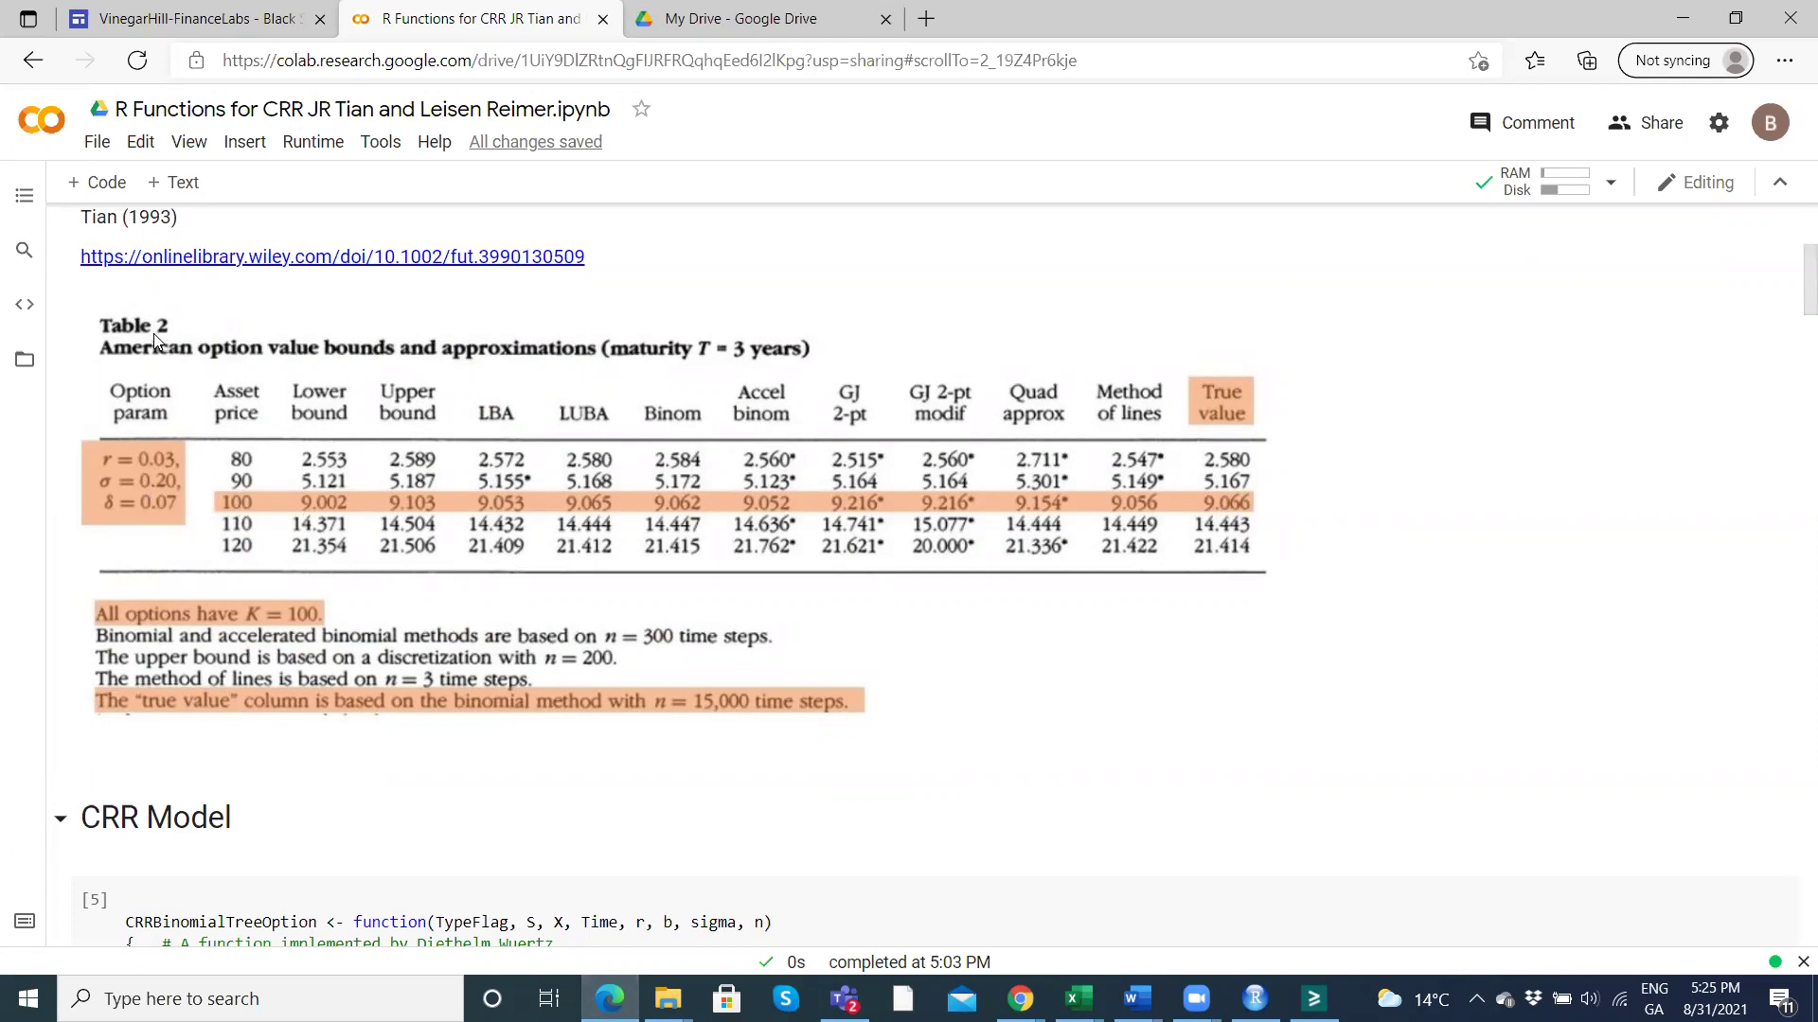
Switch to the Book1 workbook in Excel and close it without saving.
{"action": "left_click", "coordinate": [1079, 998]}
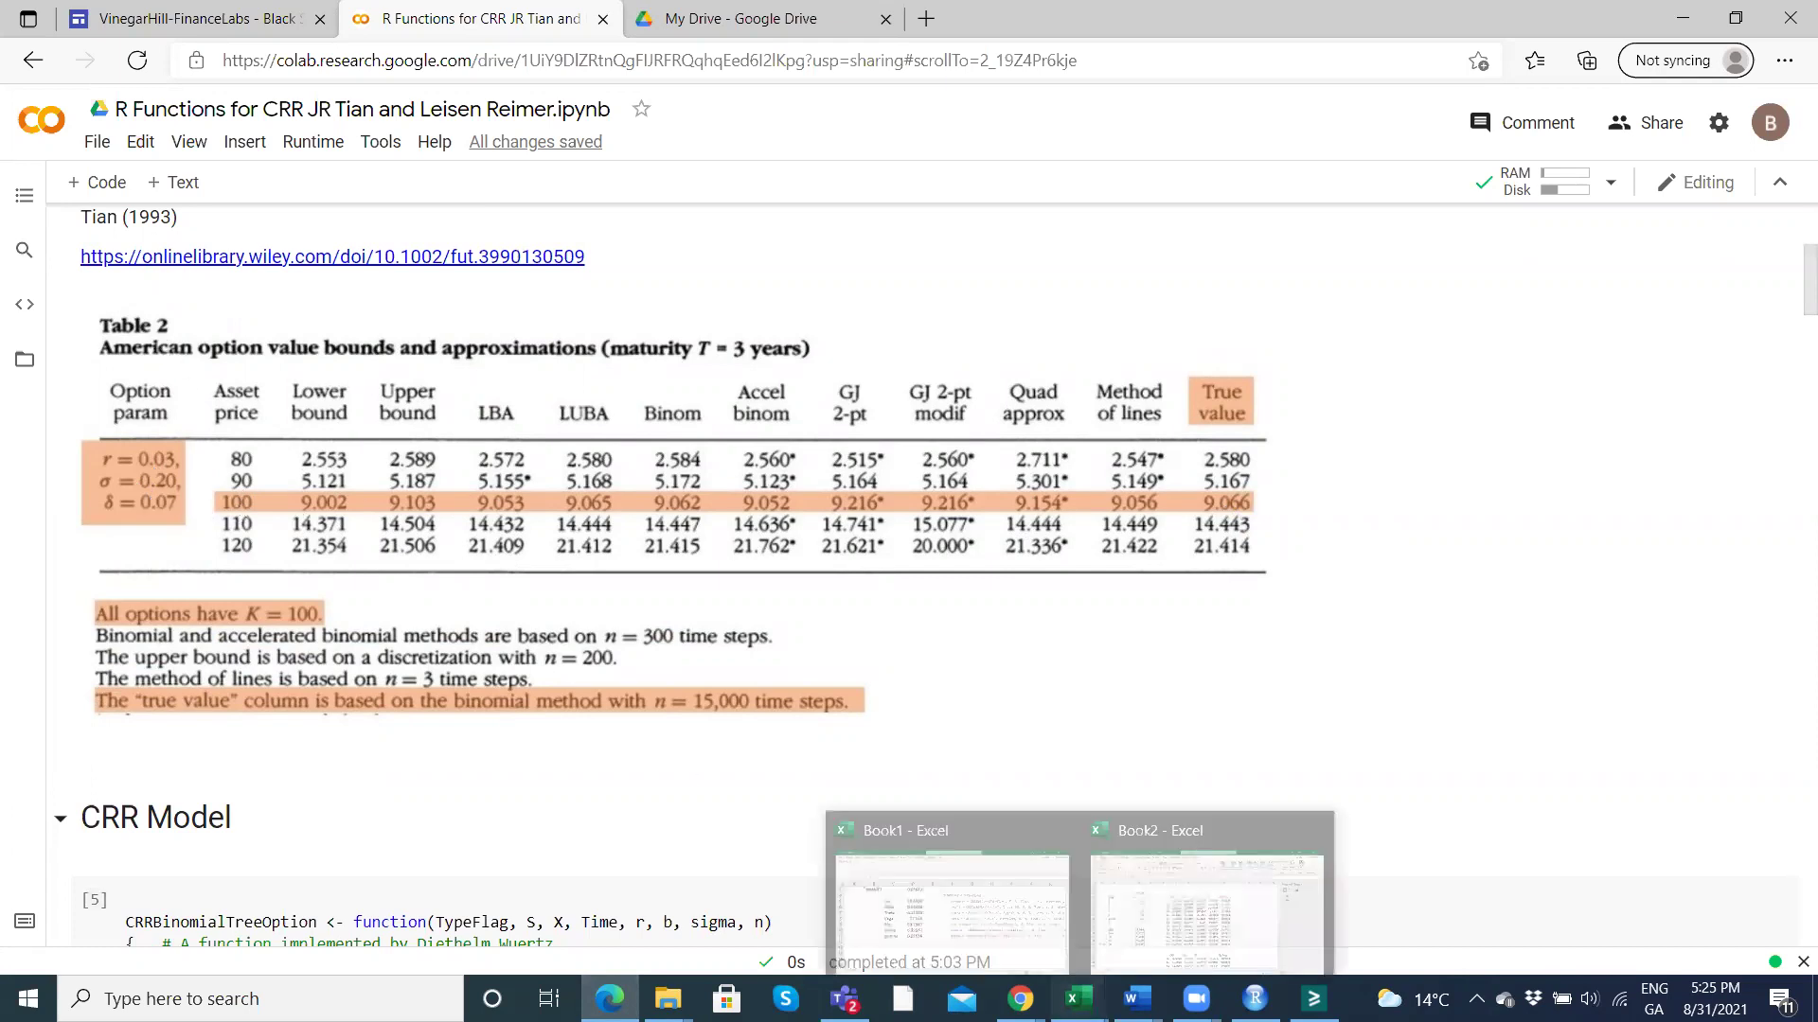
{"action": "left_click", "coordinate": [972, 912]}
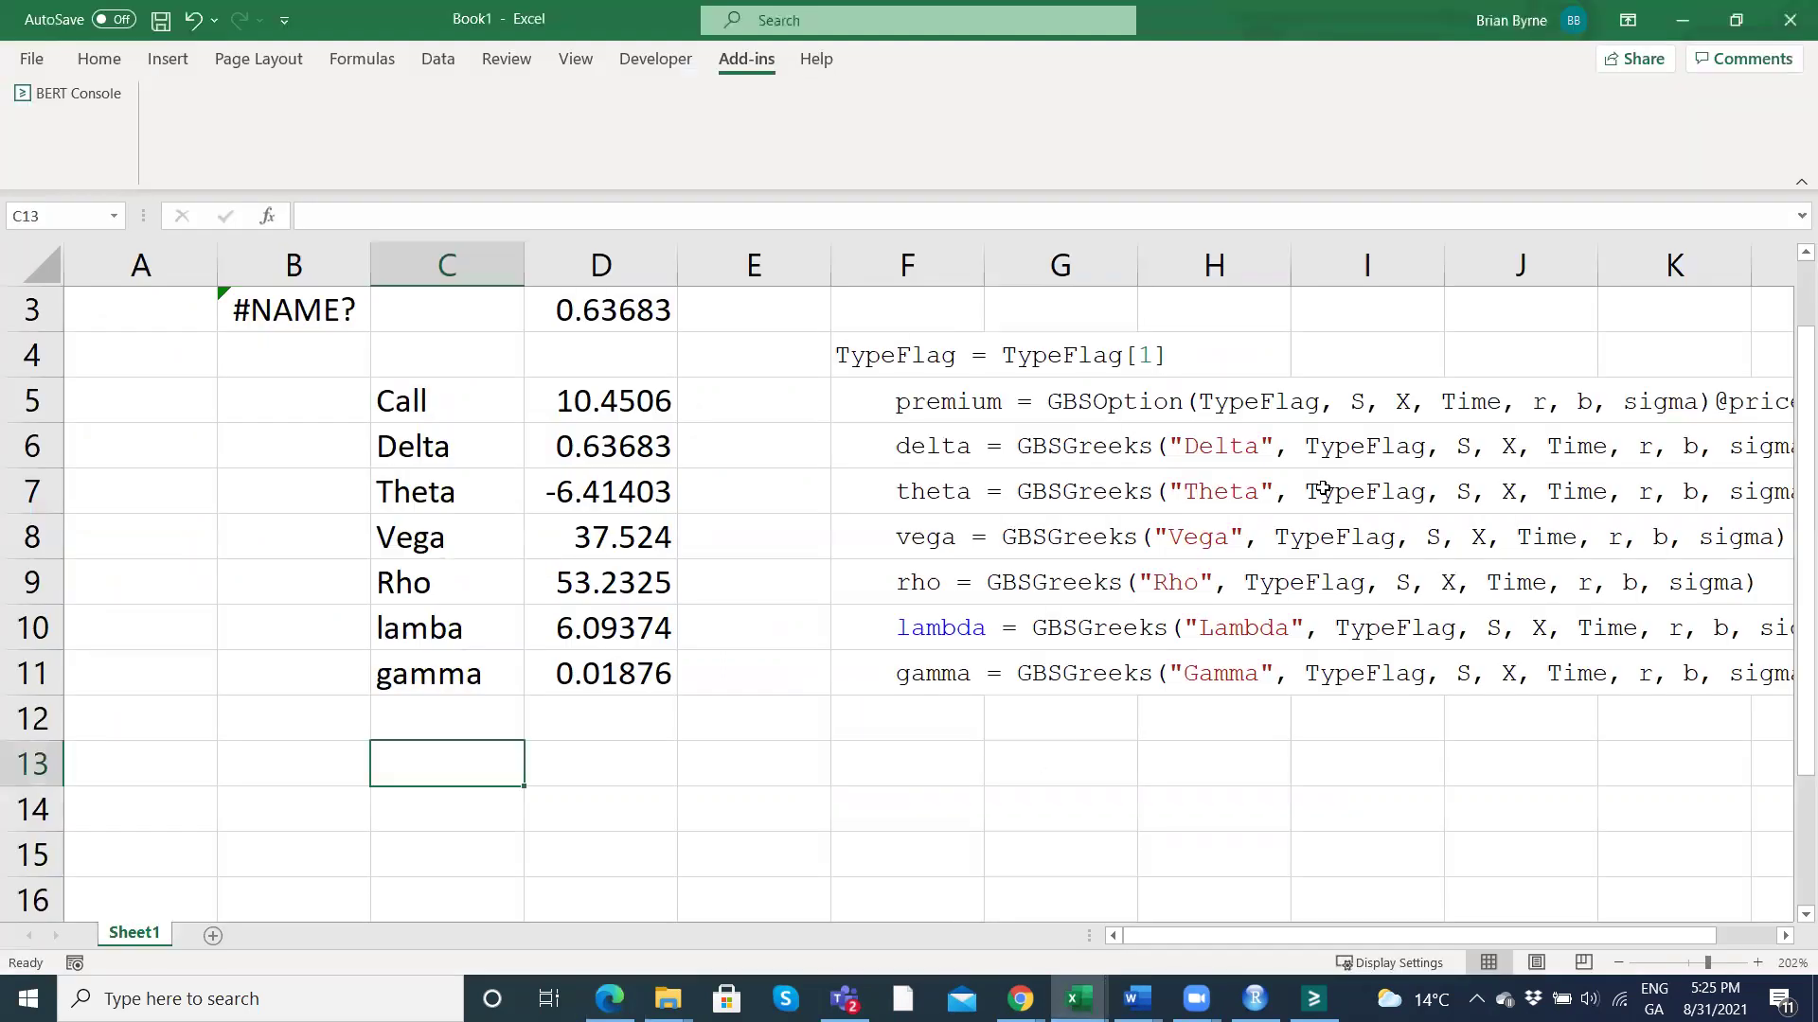
{"action": "left_click", "coordinate": [1789, 20]}
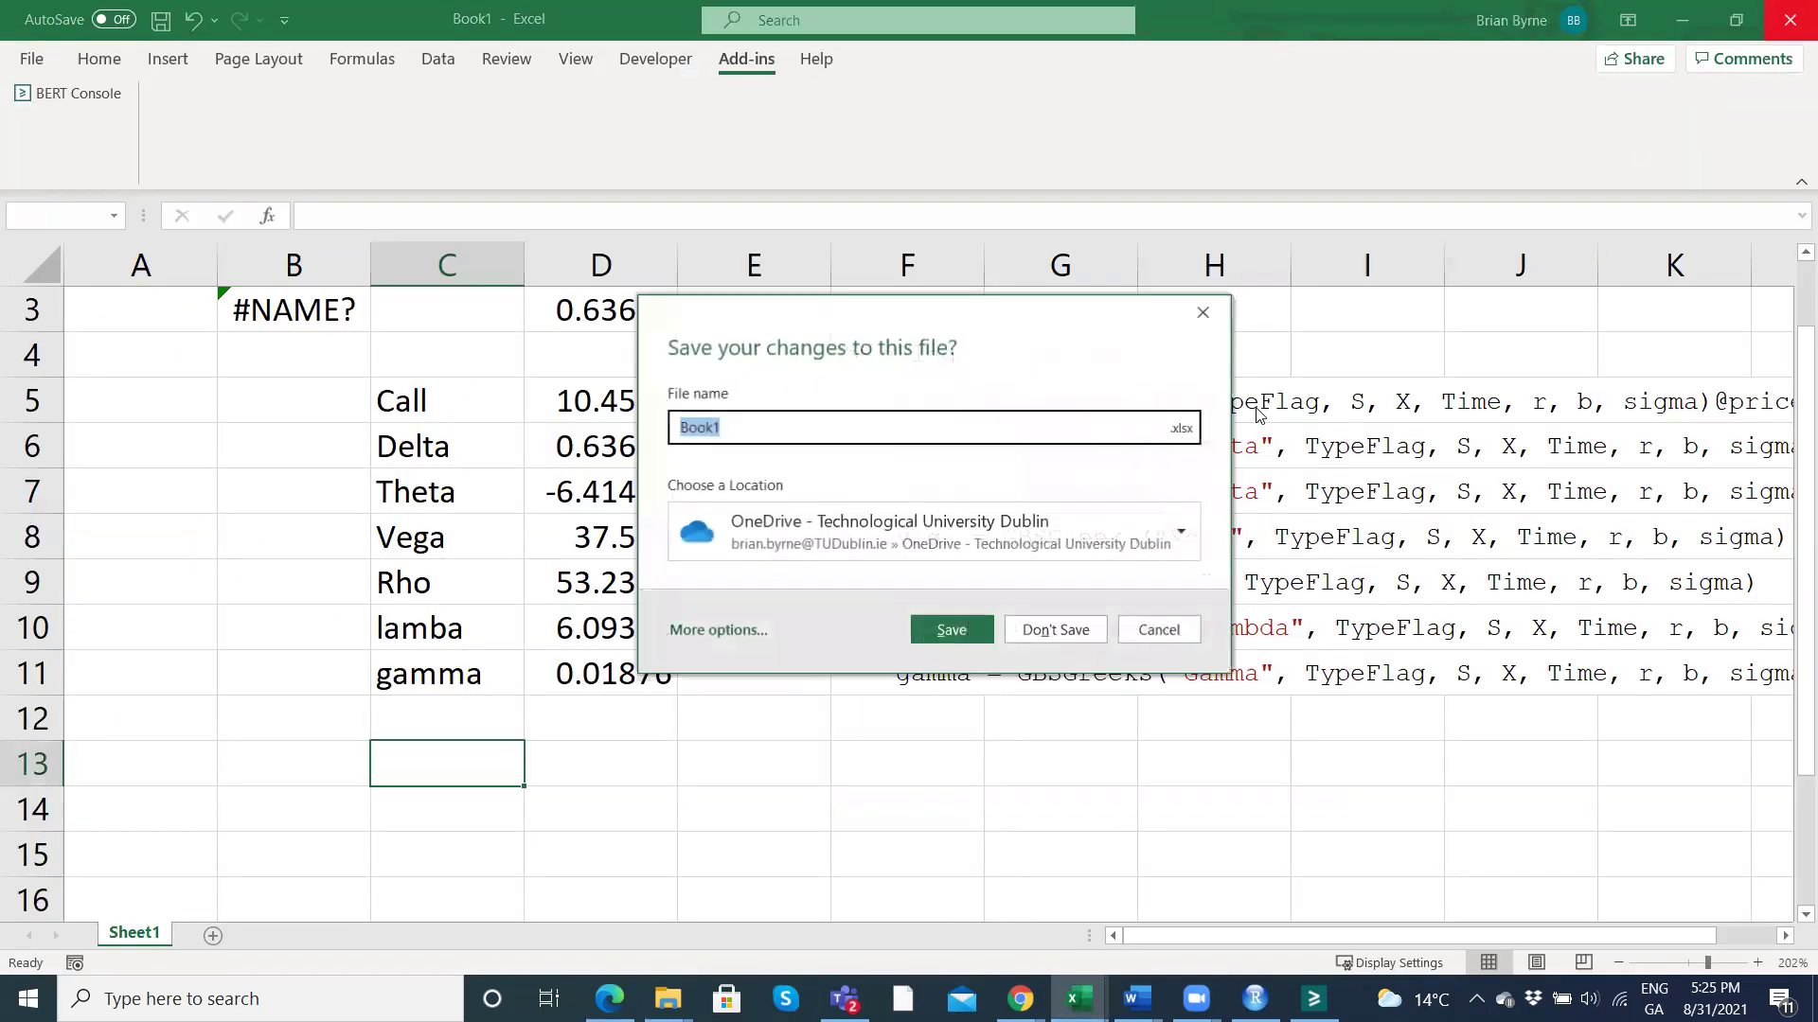
{"action": "left_click", "coordinate": [1056, 629]}
Set the option inputs in Book2 to T 3, r 0.03 and b -0.04.
{"action": "left_click", "coordinate": [463, 473]}
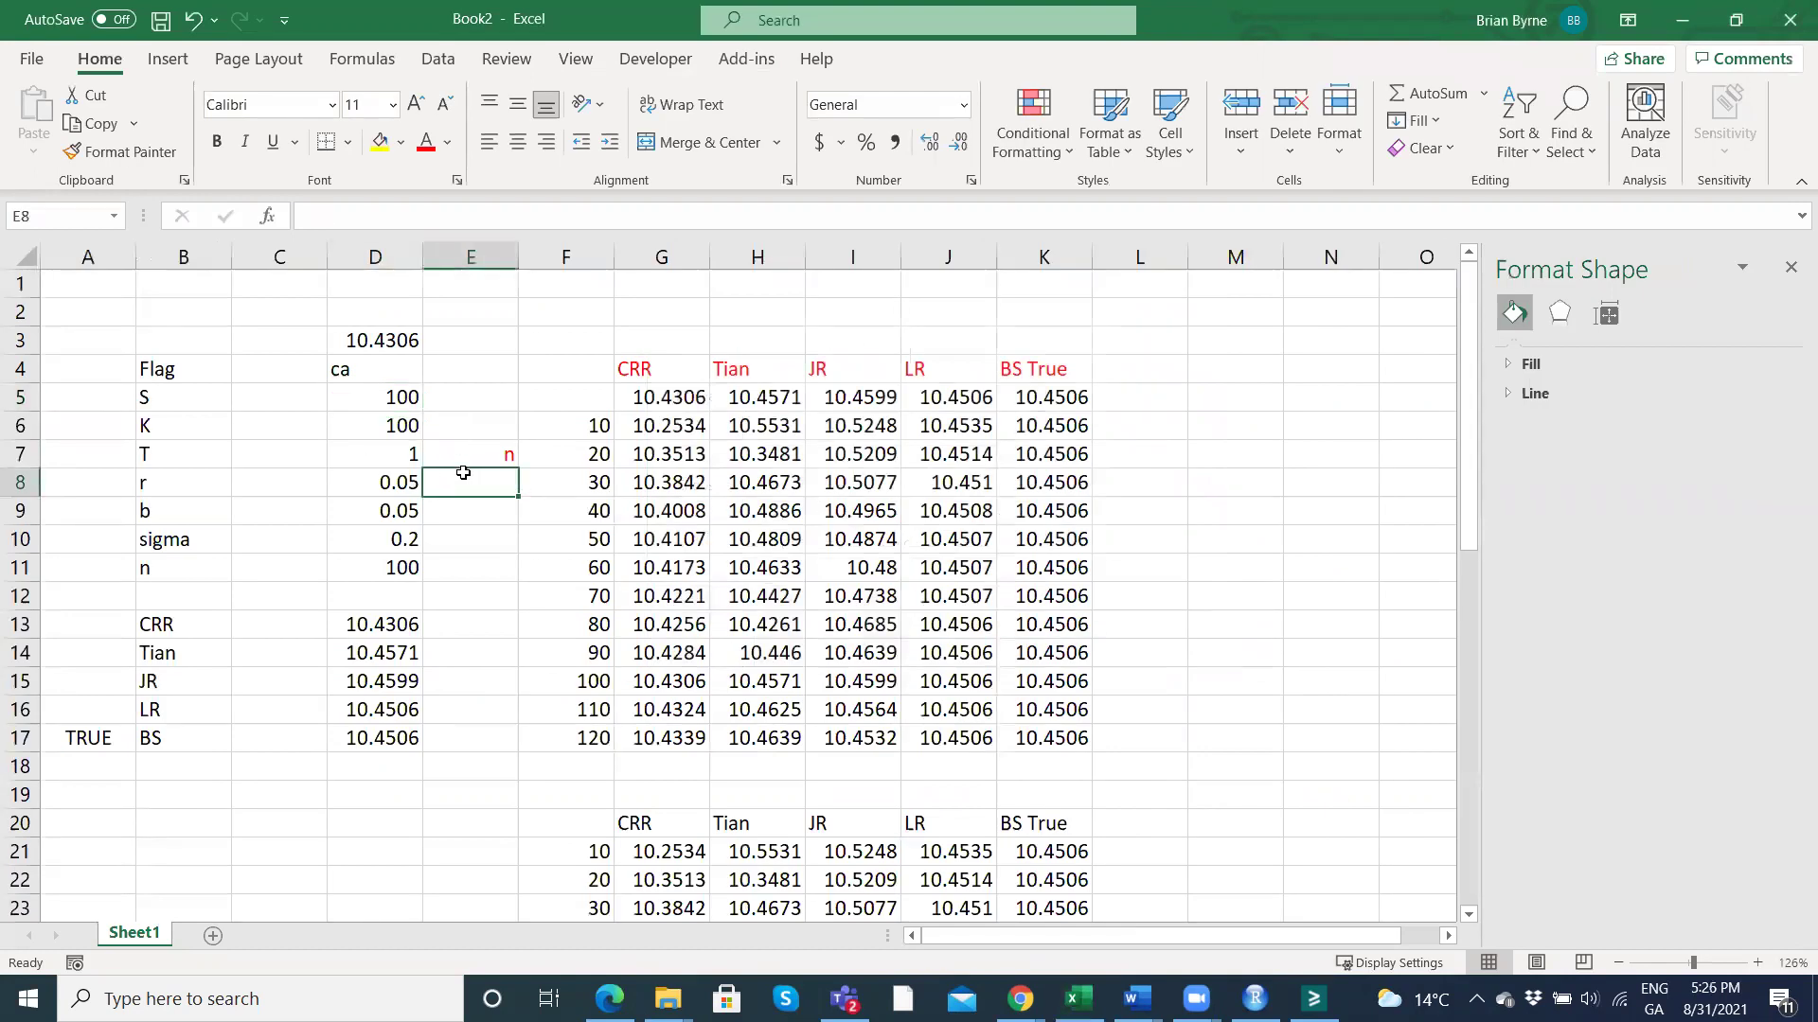
{"action": "left_click", "coordinate": [391, 446]}
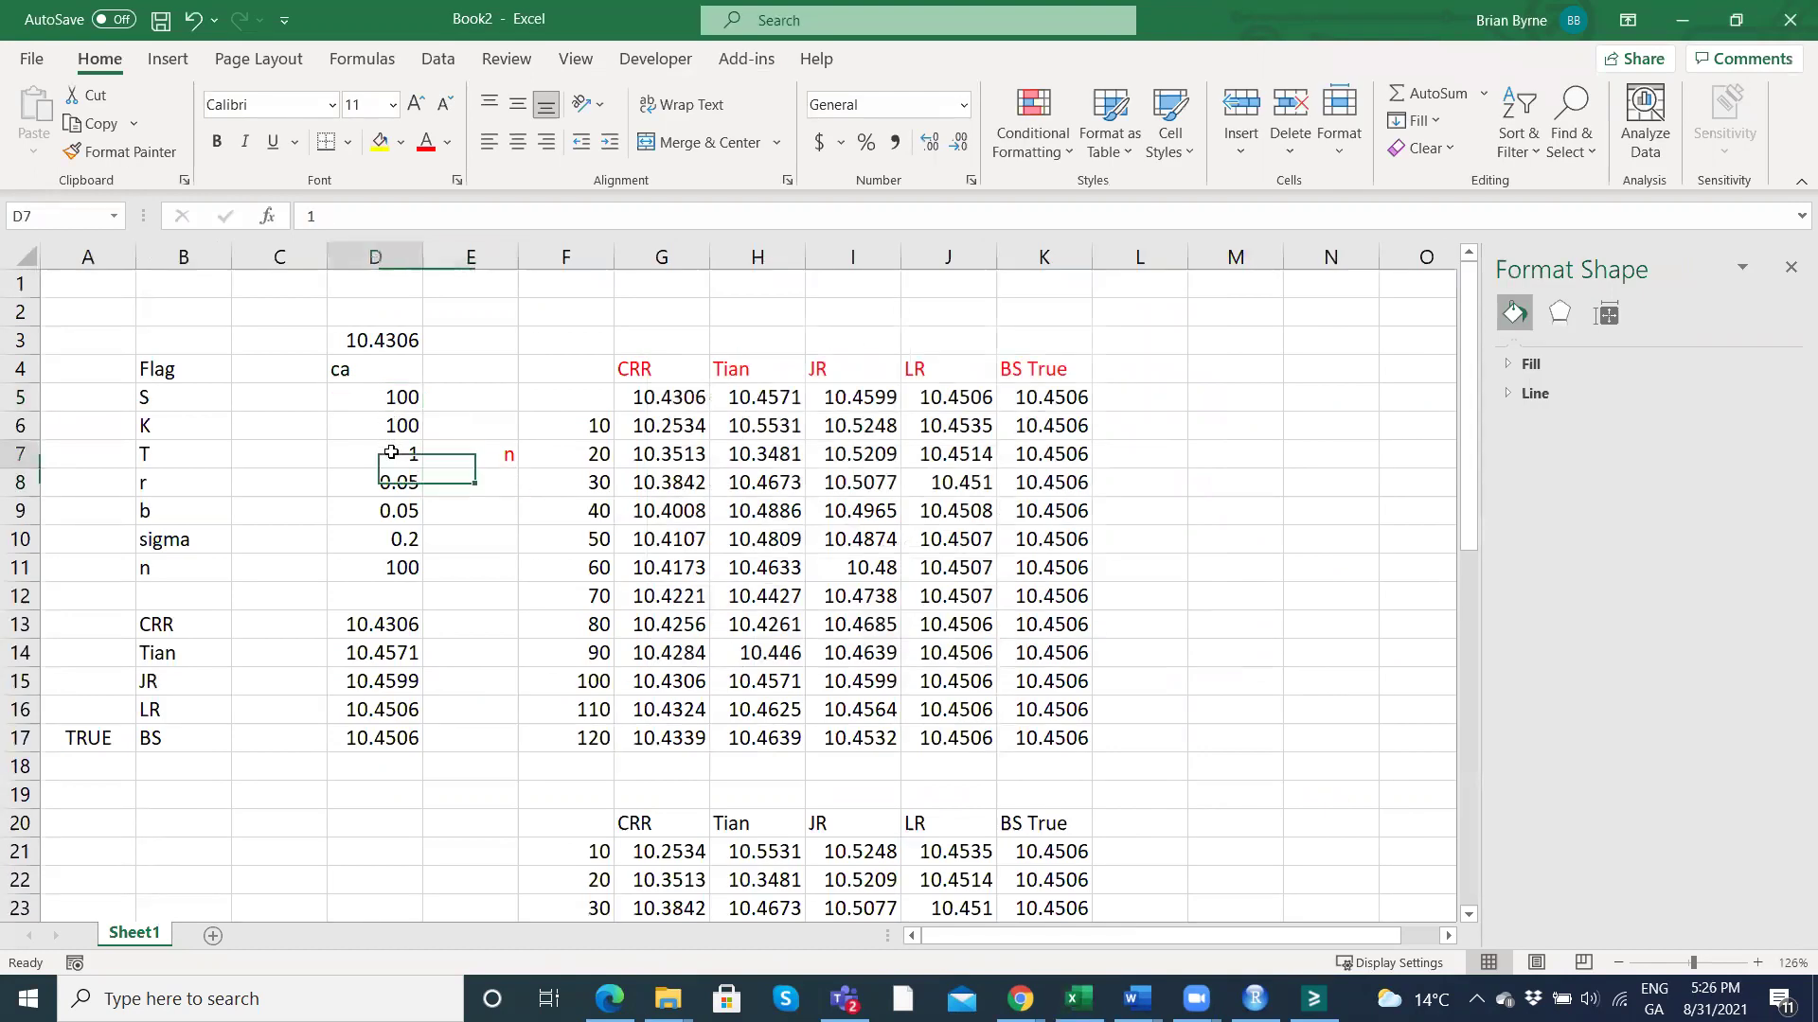
{"action": "type", "text": "3"}
{"action": "key", "text": "Return"}
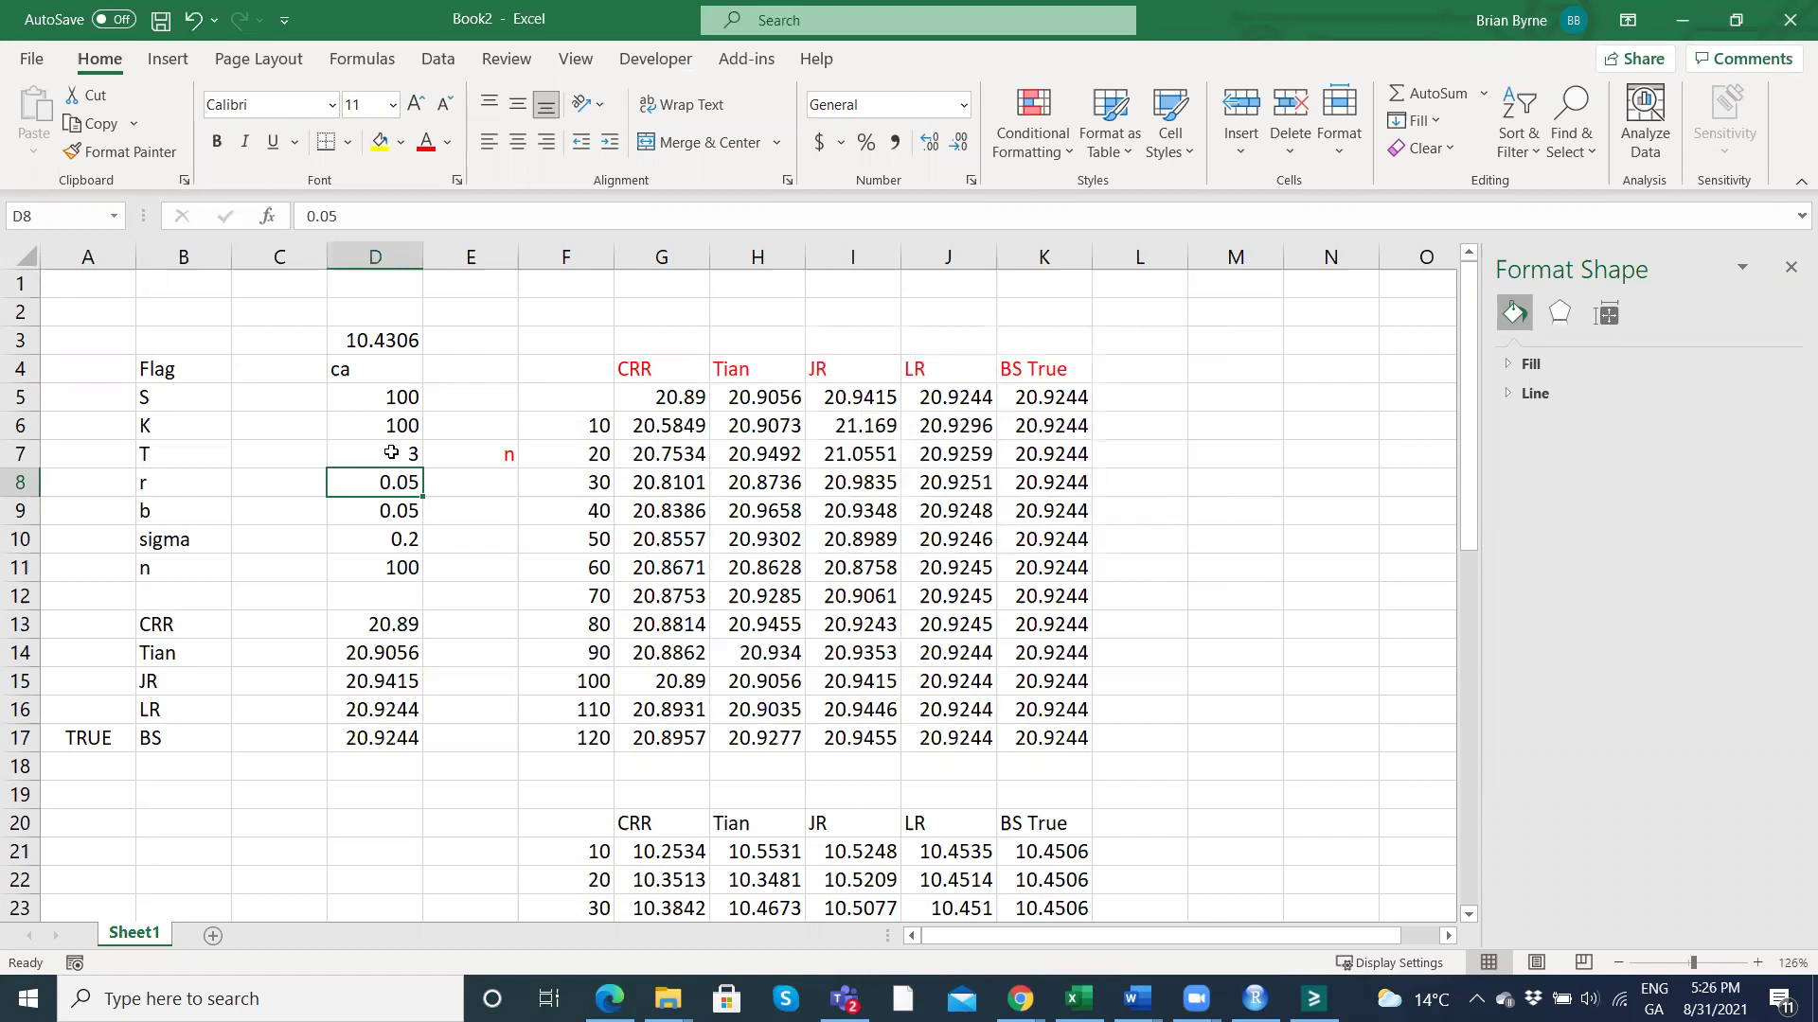
{"action": "type", "text": "0.03"}
{"action": "key", "text": "Return"}
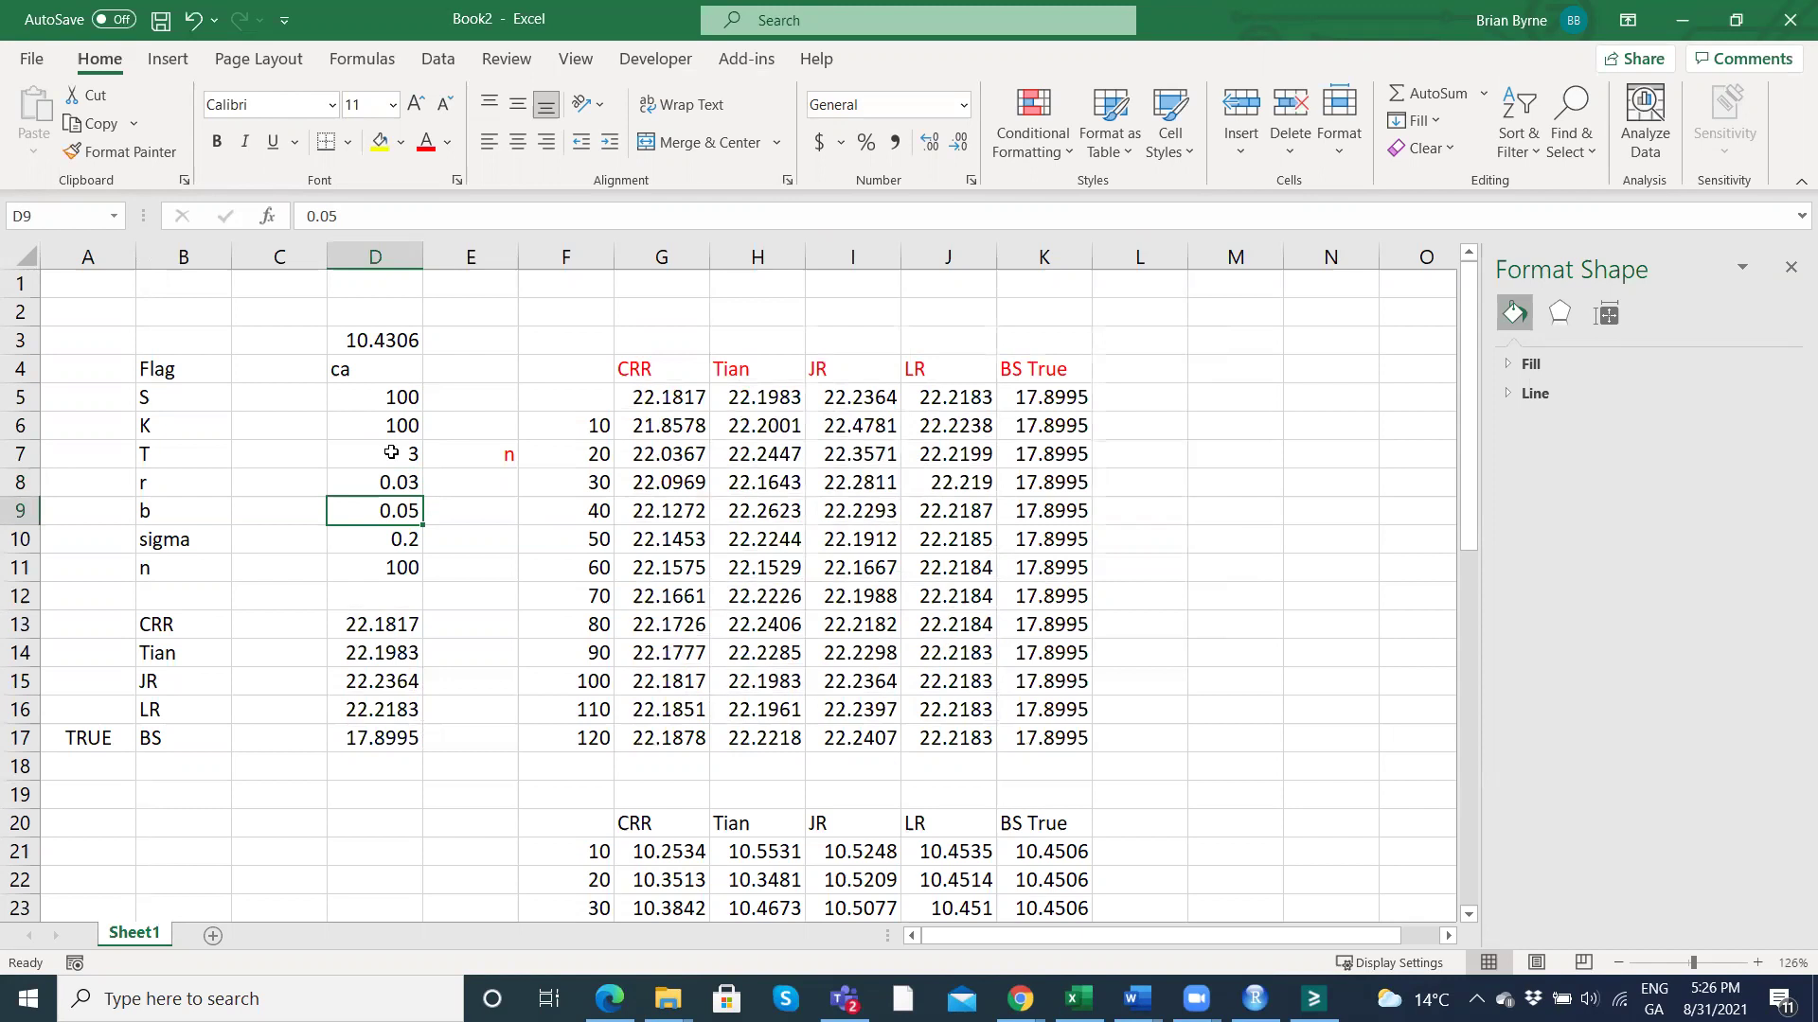
{"action": "type", "text": "-0.04"}
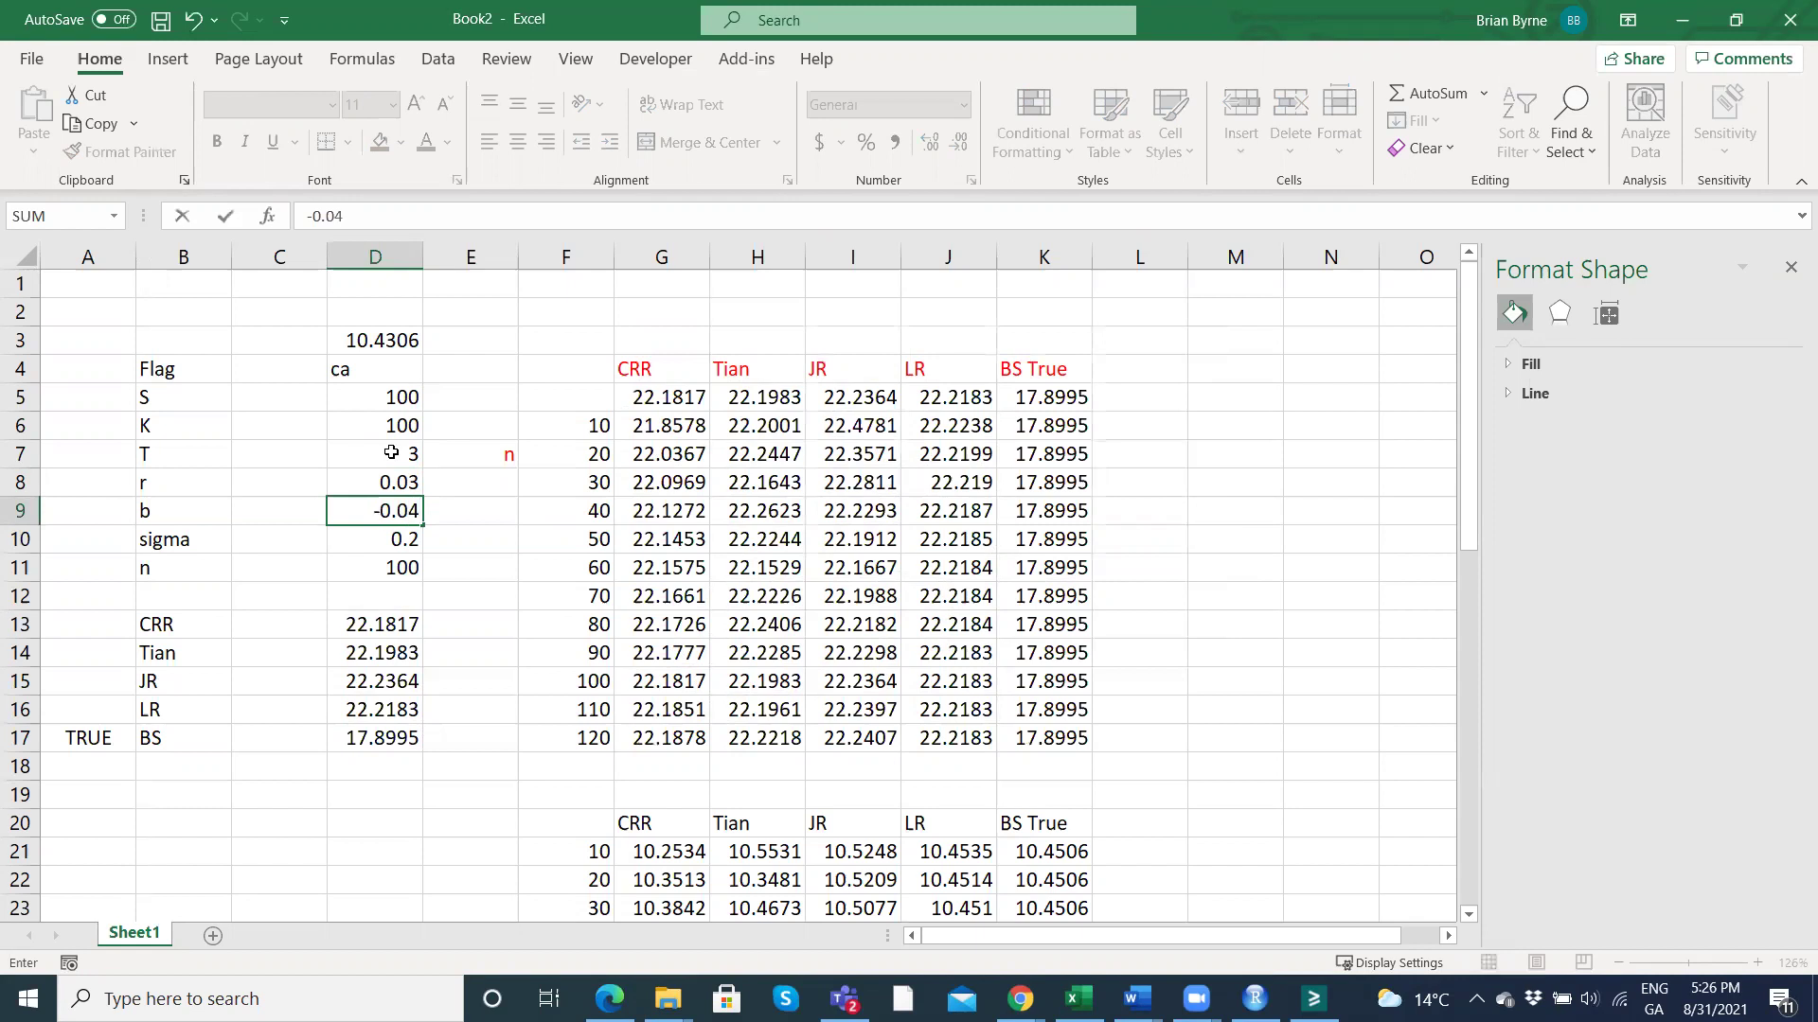
{"action": "key", "text": "Return"}
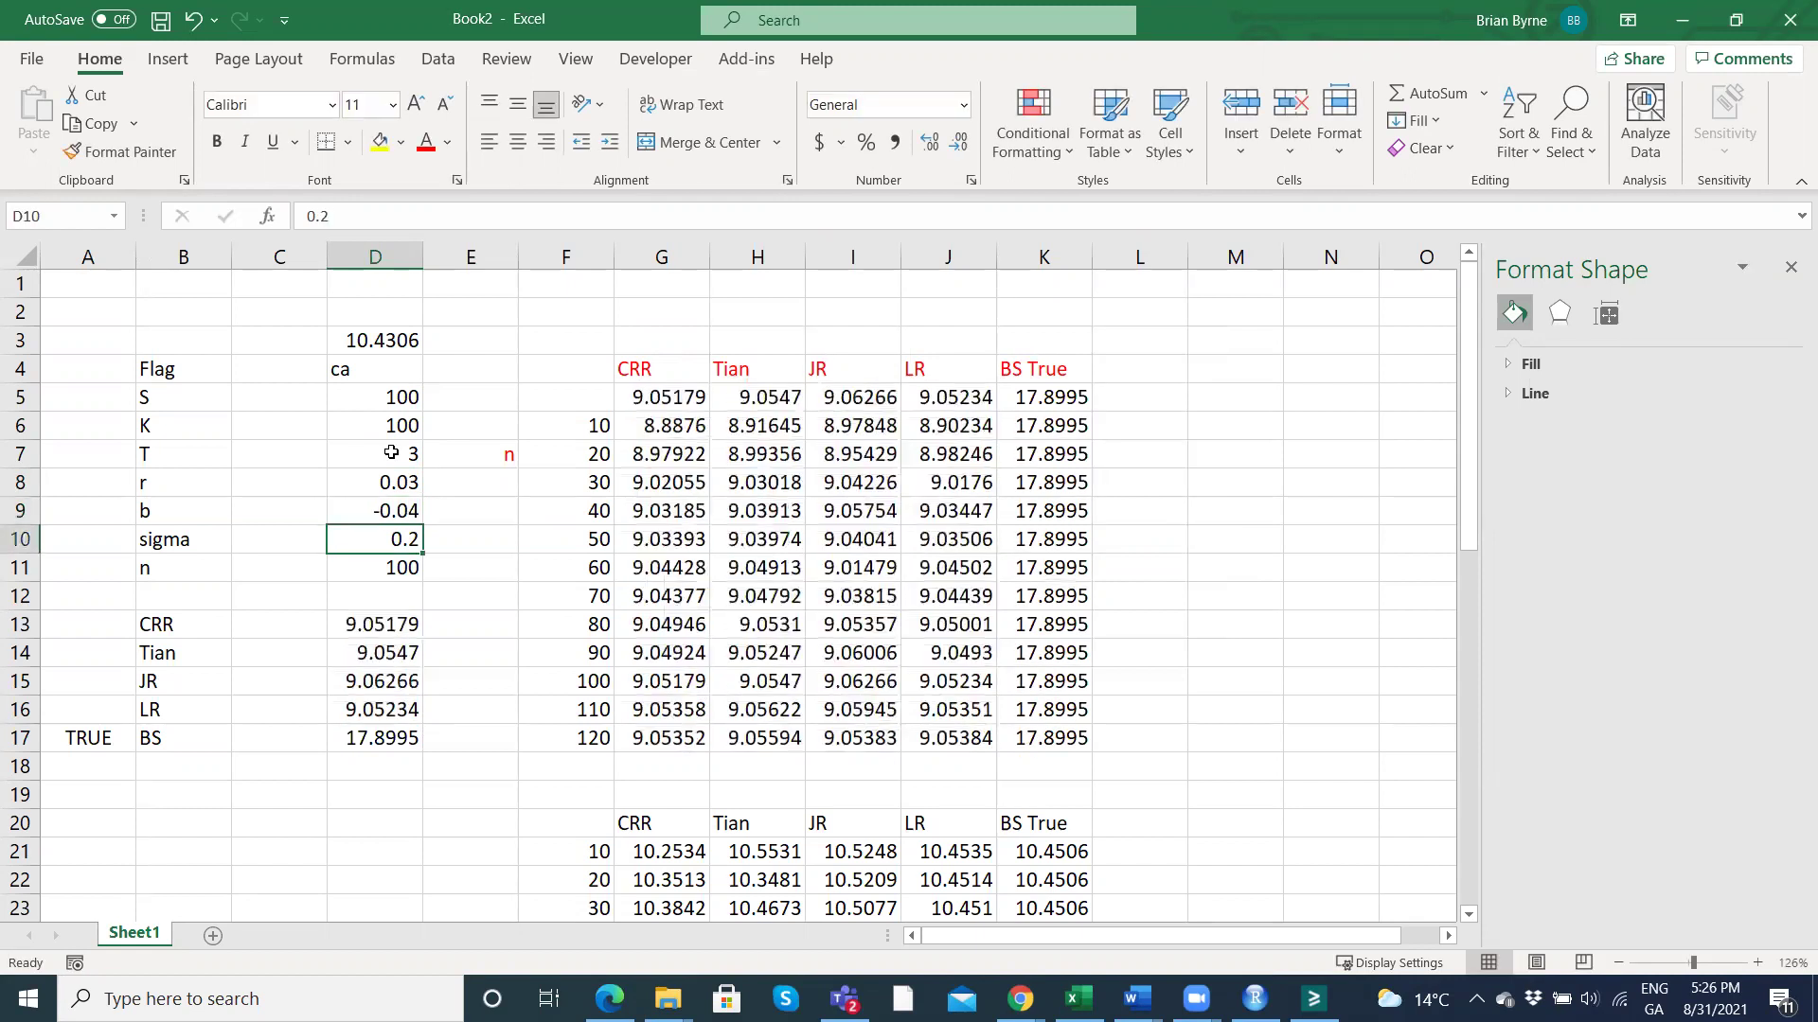
{"action": "key", "text": "Down"}
{"action": "key", "text": "Down"}
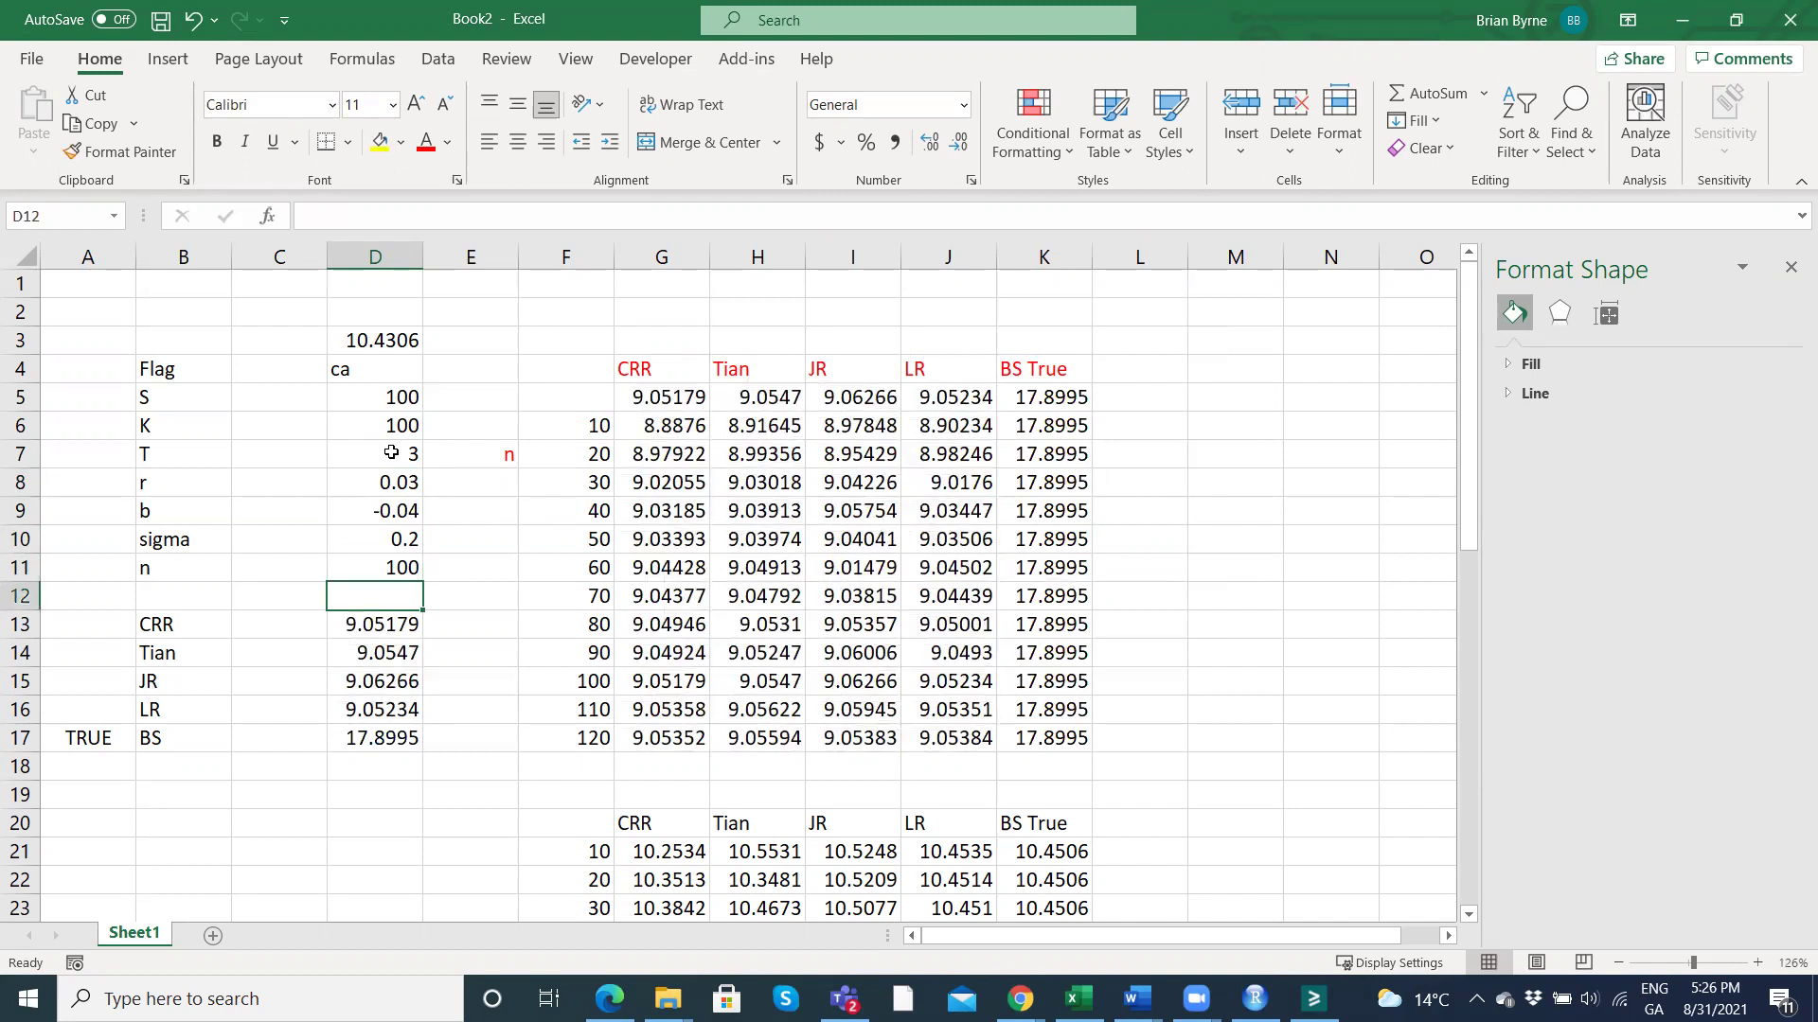
{"action": "key", "text": "Up"}
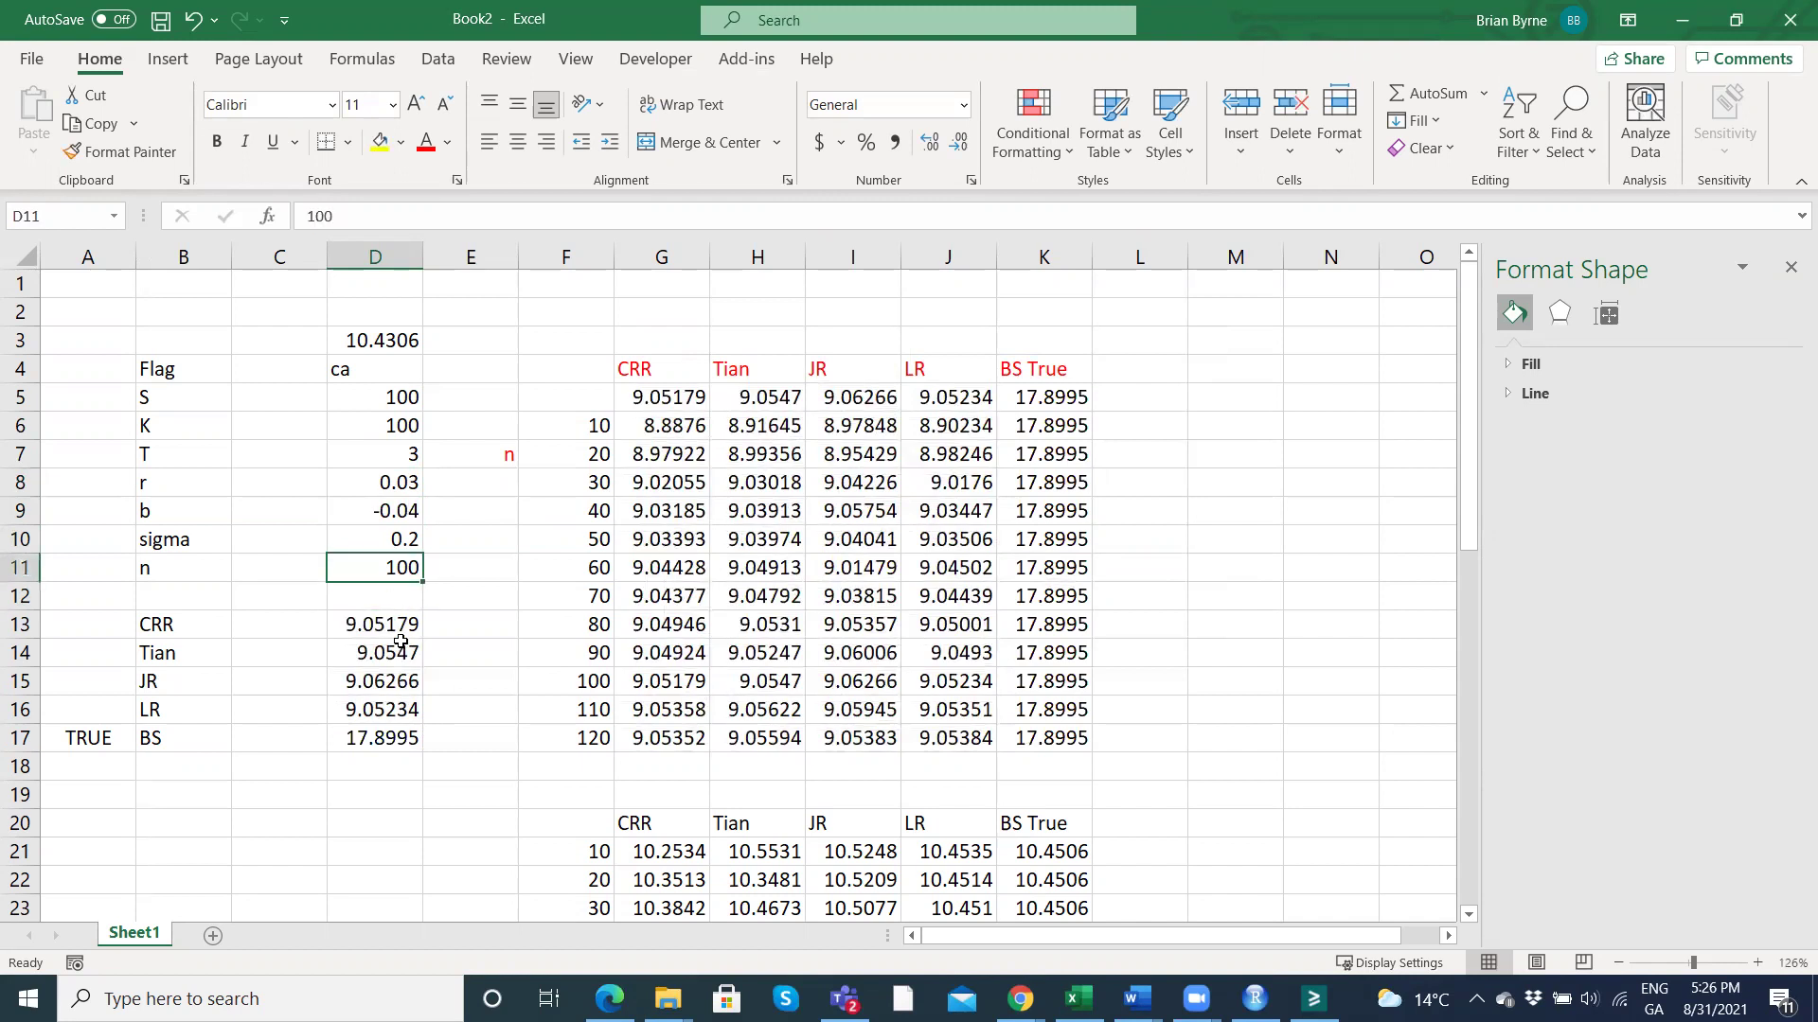
Relabel the TRUE row's model in B17 as BD and replace the formula in D17 with the value 9.066.
{"action": "left_click", "coordinate": [366, 731]}
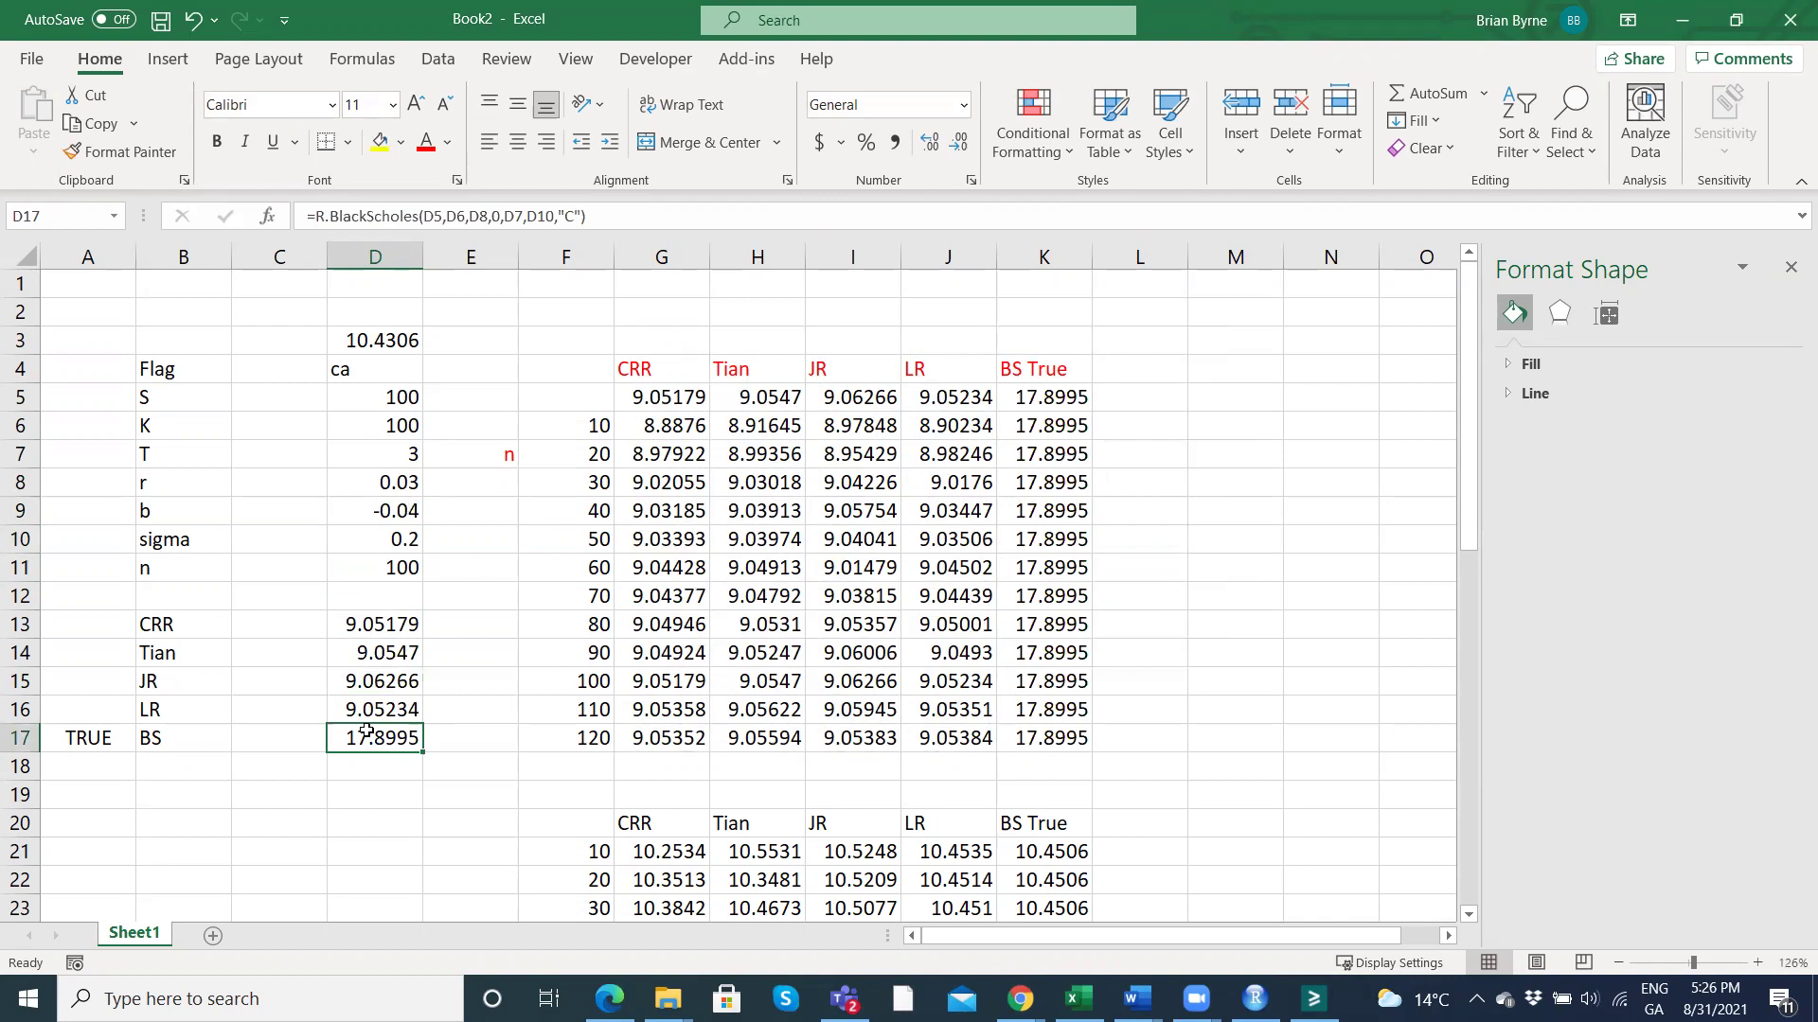
{"action": "left_click", "coordinate": [167, 745]}
{"action": "type", "text": "B"}
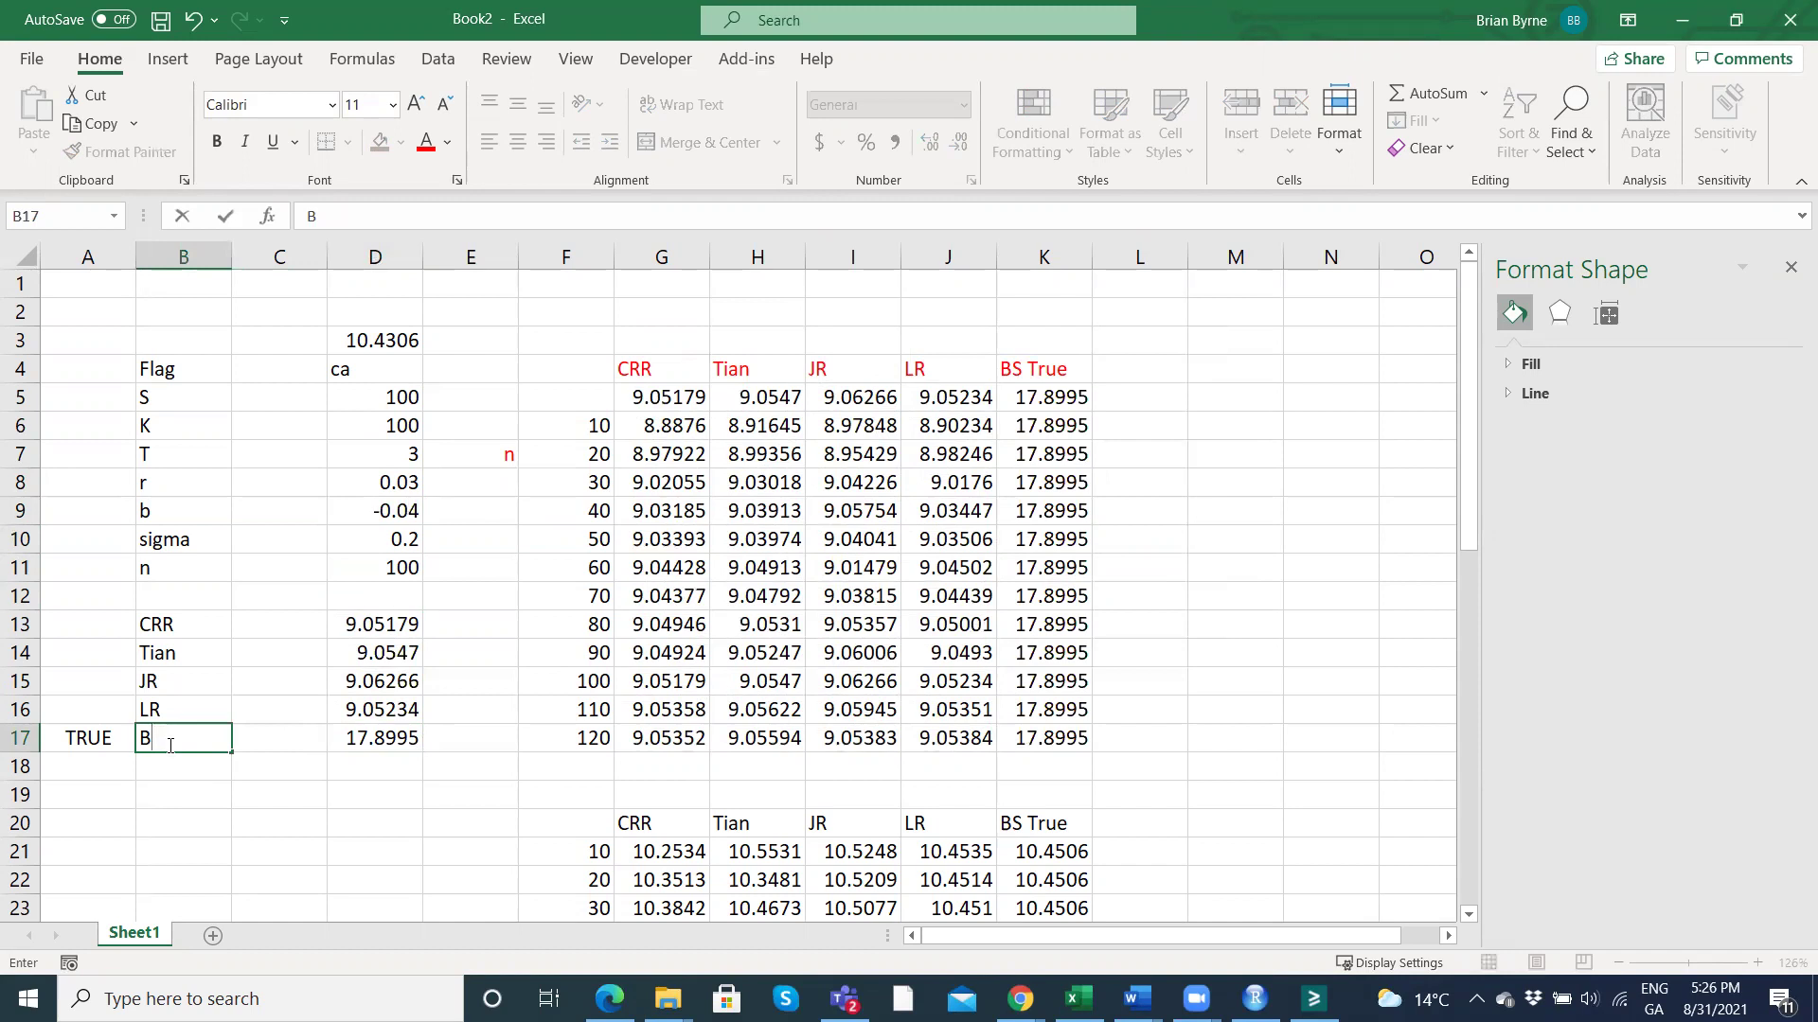
{"action": "type", "text": "D"}
{"action": "key", "text": "Tab"}
{"action": "key", "text": "Tab"}
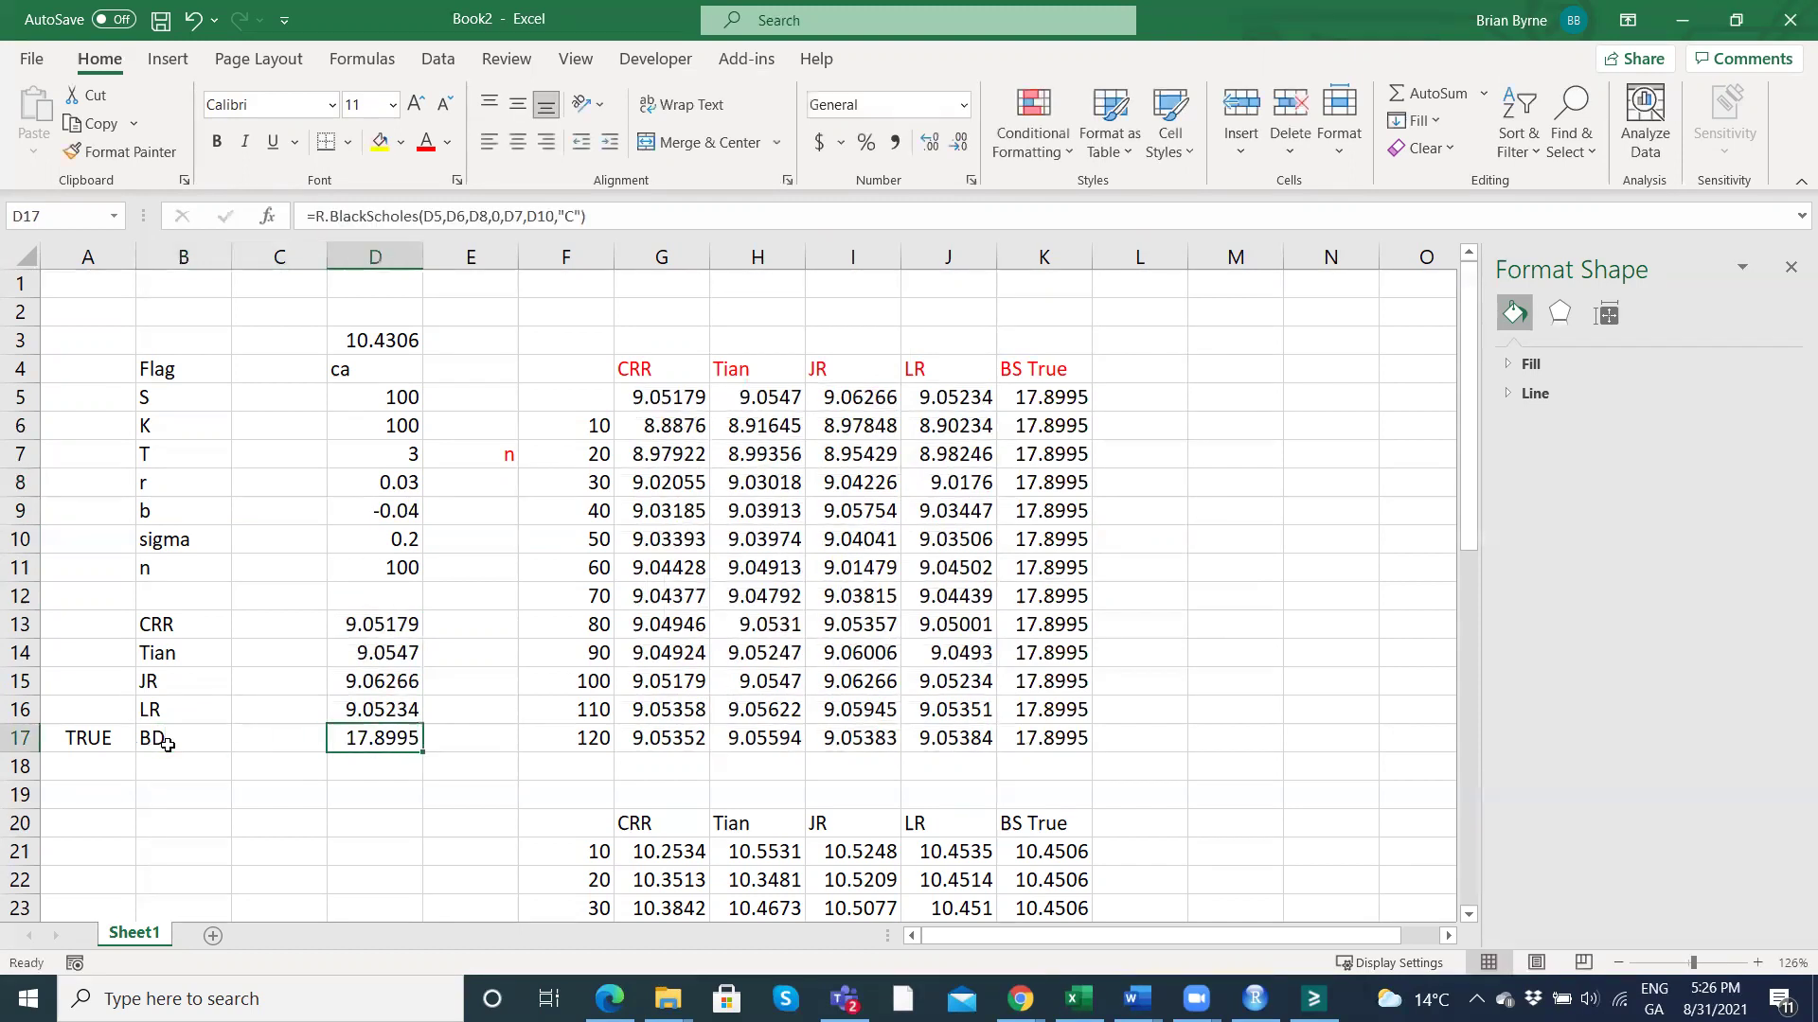
{"action": "type", "text": "9.066"}
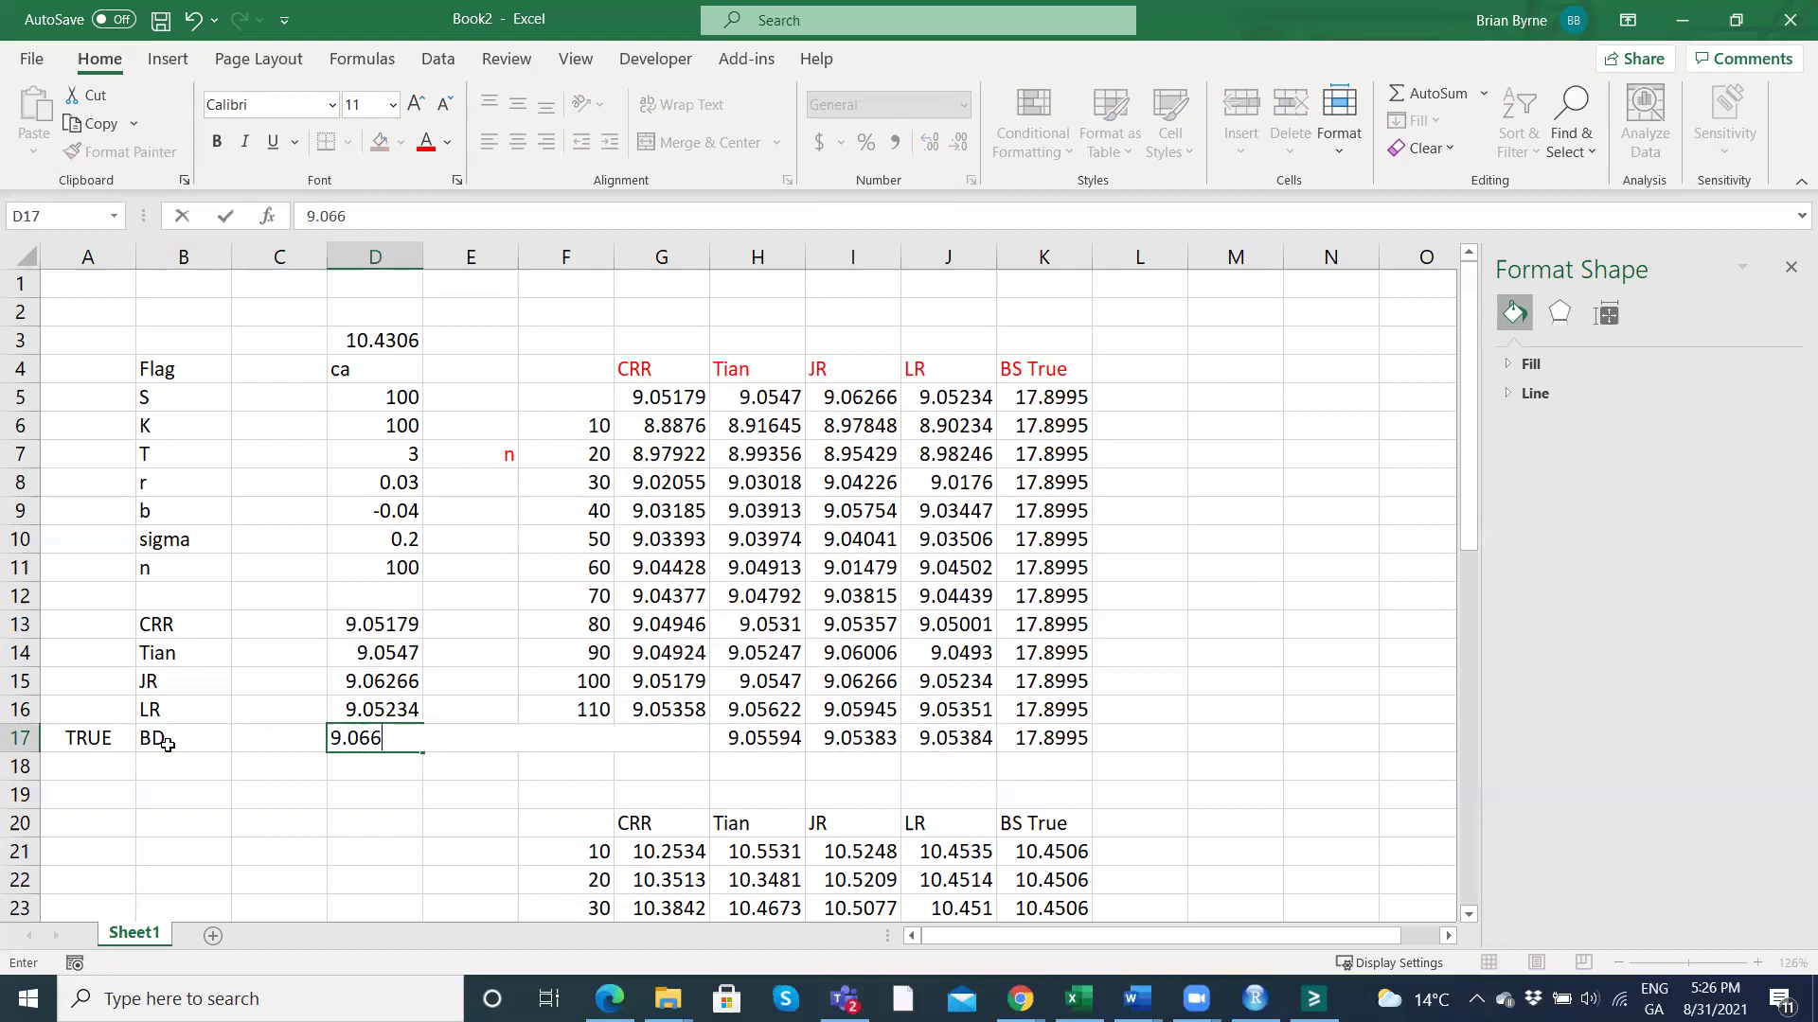
{"action": "key", "text": "Return"}
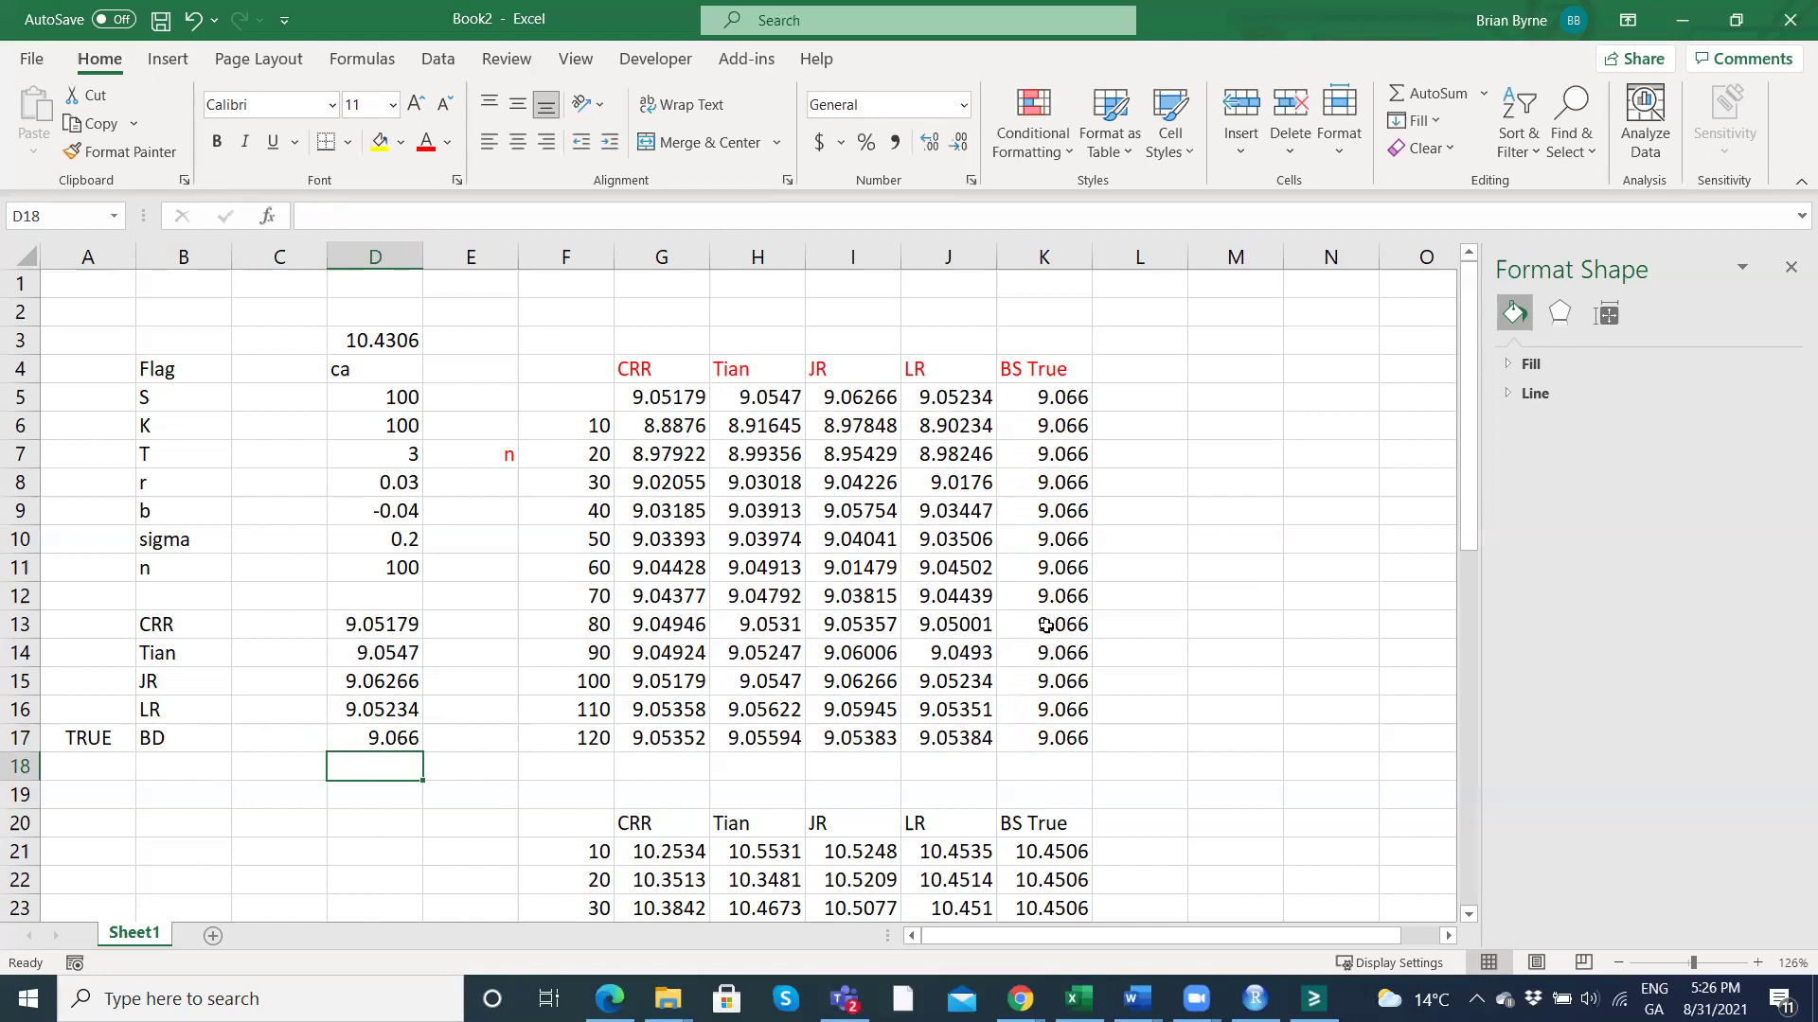
Change the upper price table's last column heading in K4 to Broadie DeT True.
{"action": "left_click", "coordinate": [1019, 376]}
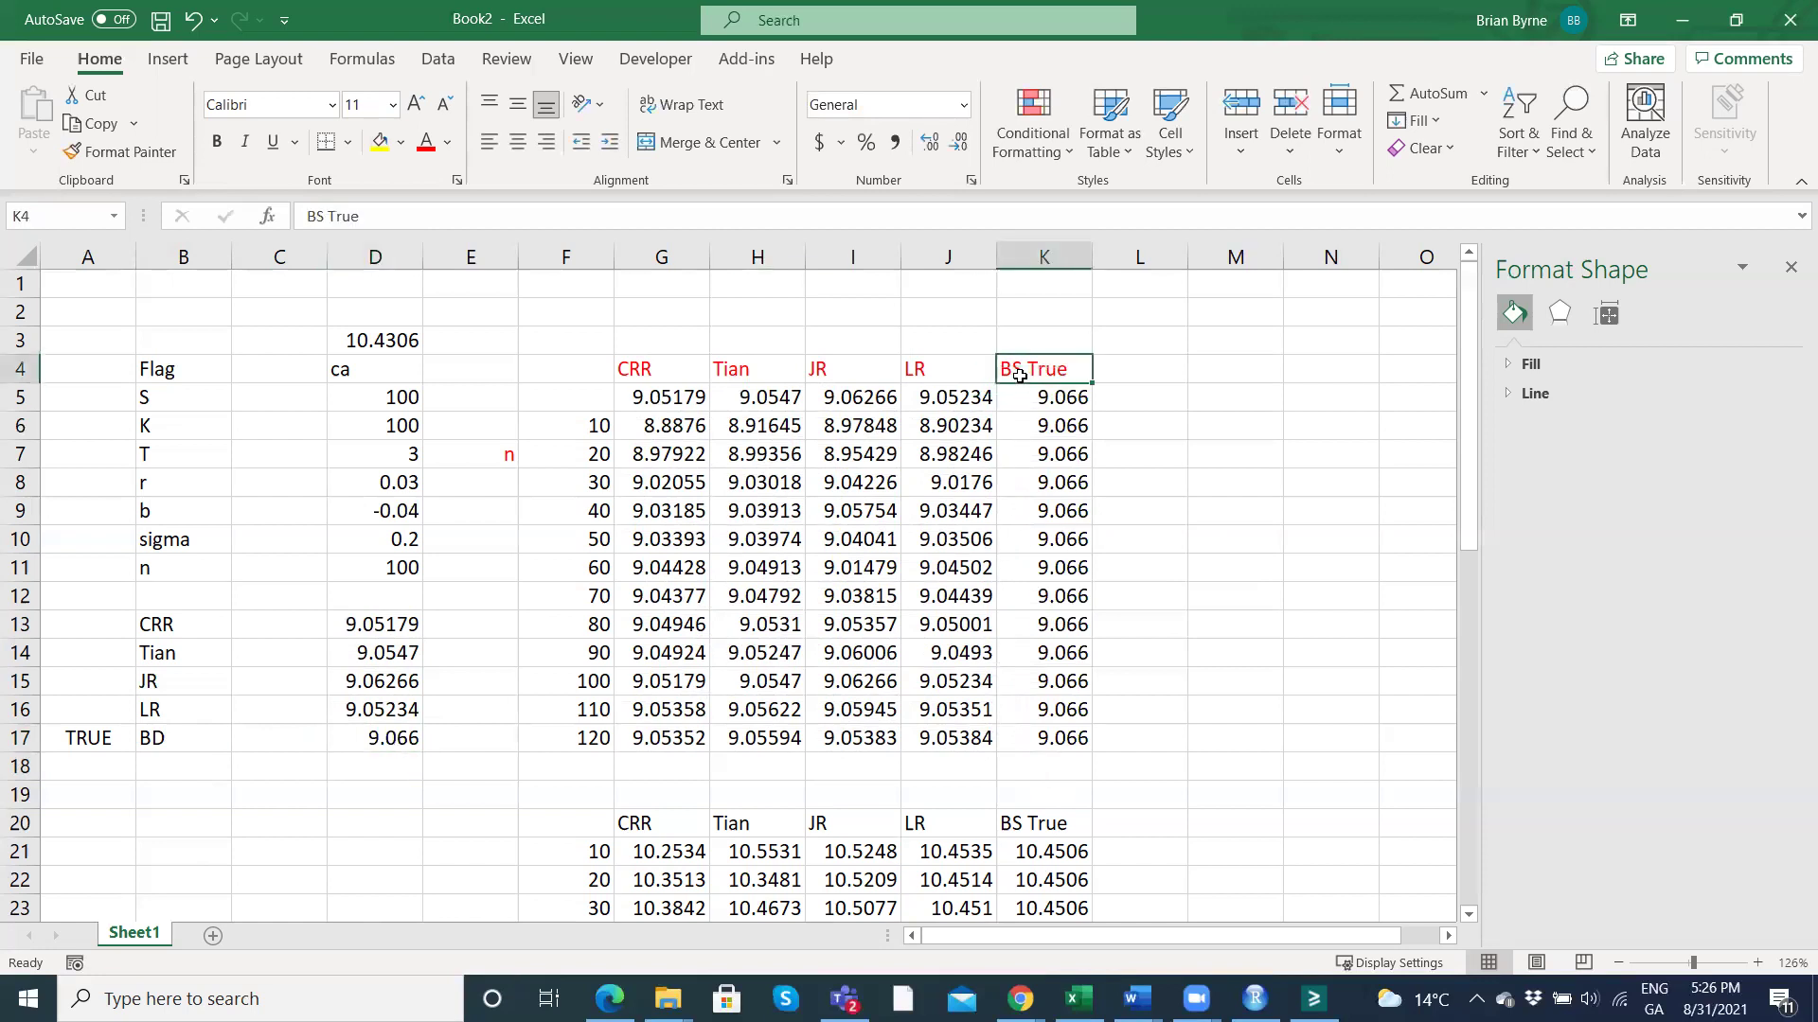
{"action": "left_click", "coordinate": [325, 216]}
{"action": "key", "text": "BackSpace"}
{"action": "key", "text": "BackSpace"}
{"action": "key", "text": "BackSpace"}
{"action": "type", "text": "Broadie DeT"}
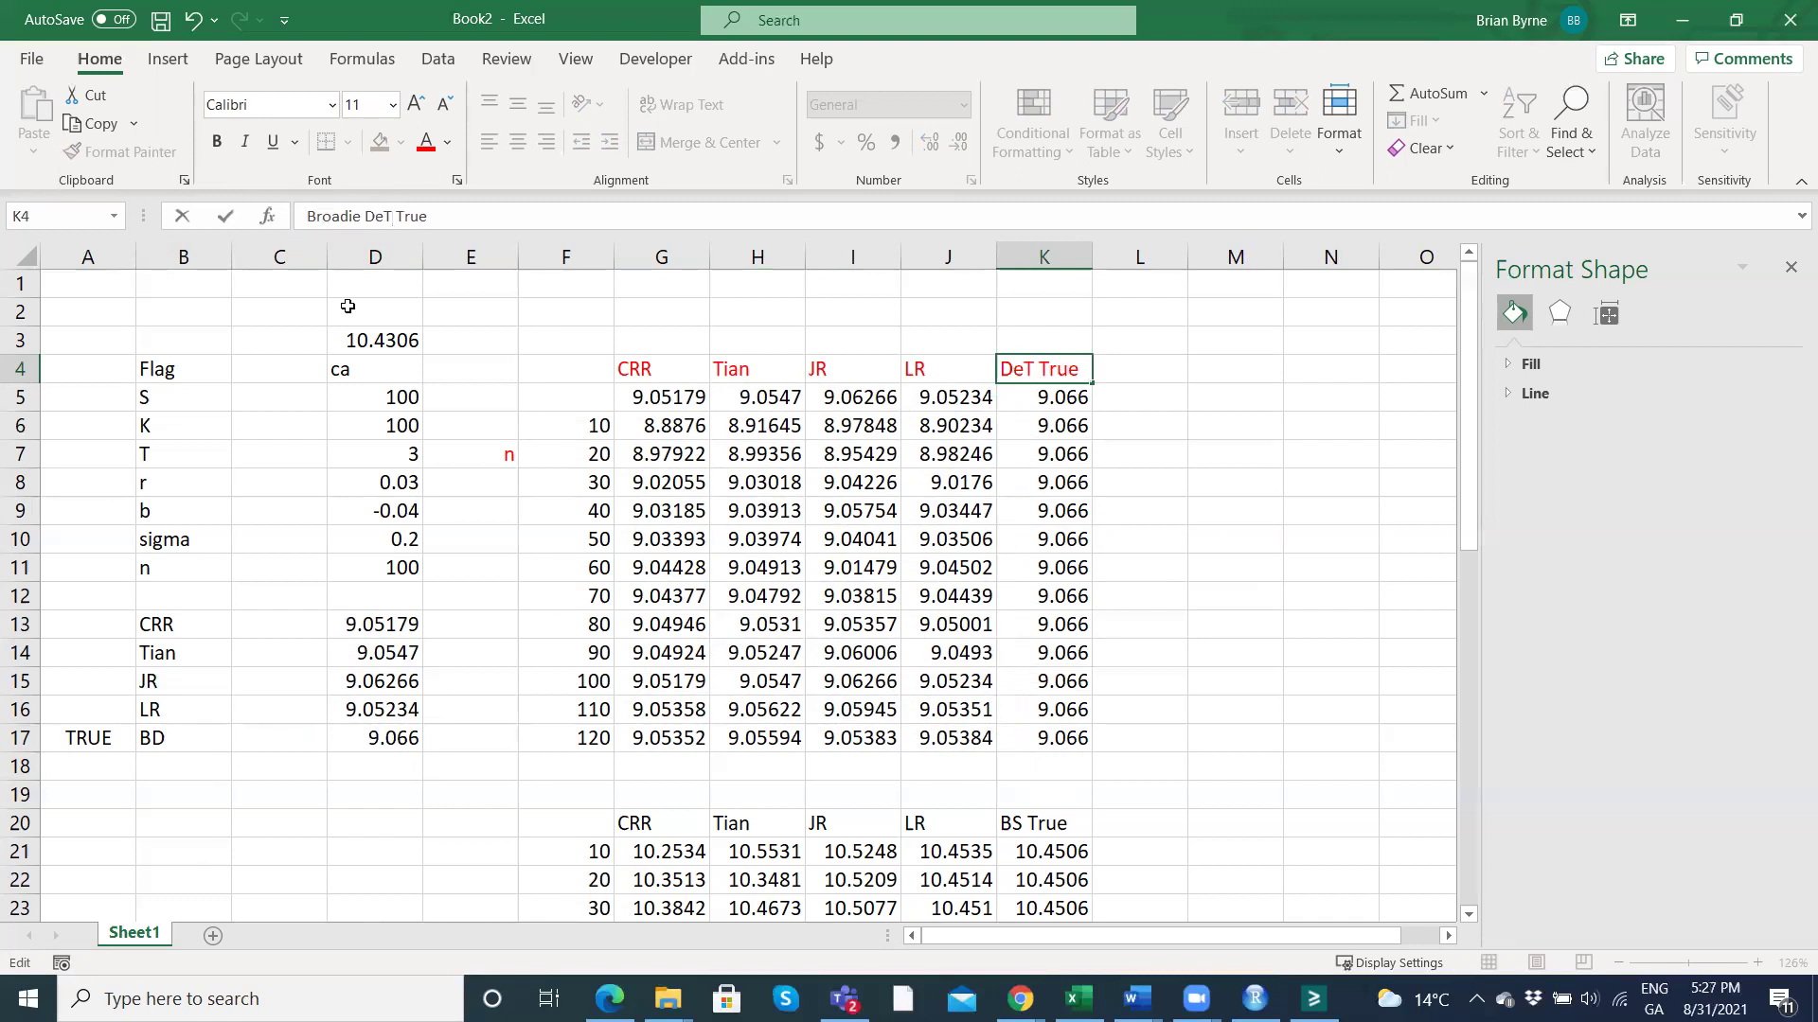
{"action": "left_click", "coordinate": [294, 816]}
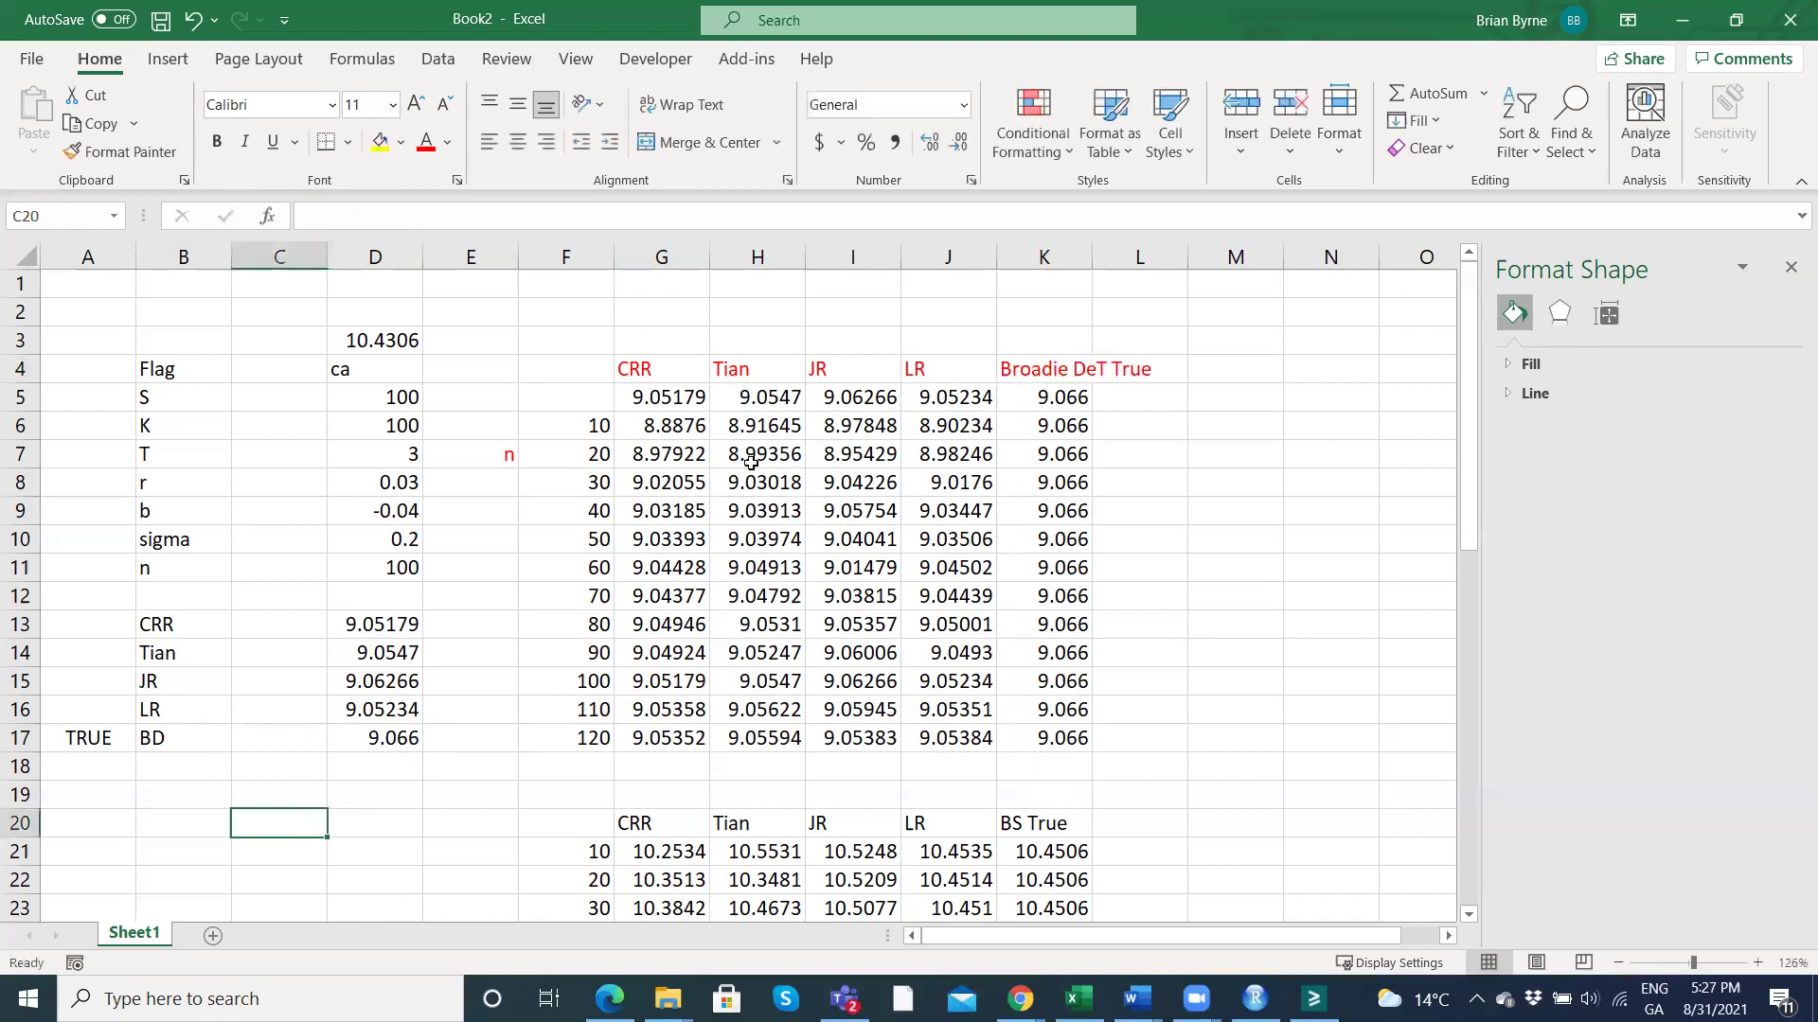
Copy the upper price table F4:K17 and close the Format Shape pane.
{"action": "left_click_drag", "start_coordinate": [540, 370], "coordinate": [1048, 732]}
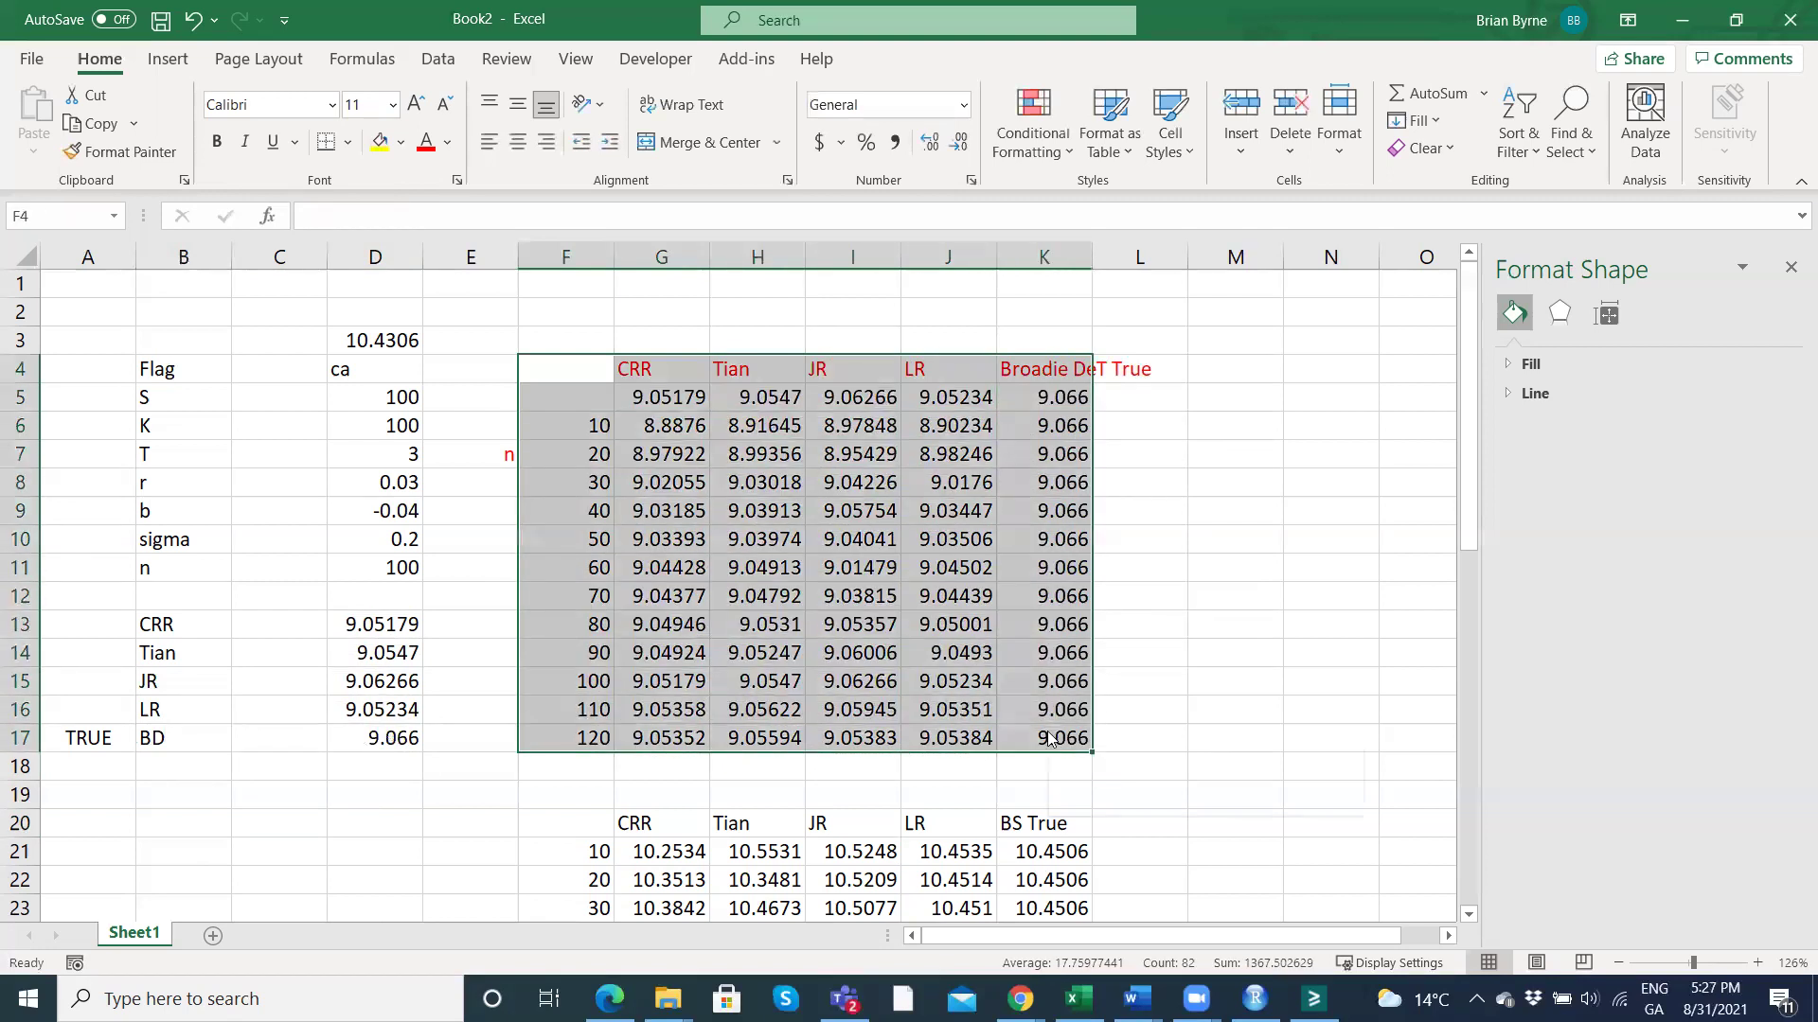
{"action": "right_click", "coordinate": [1048, 732]}
{"action": "left_click", "coordinate": [1120, 82]}
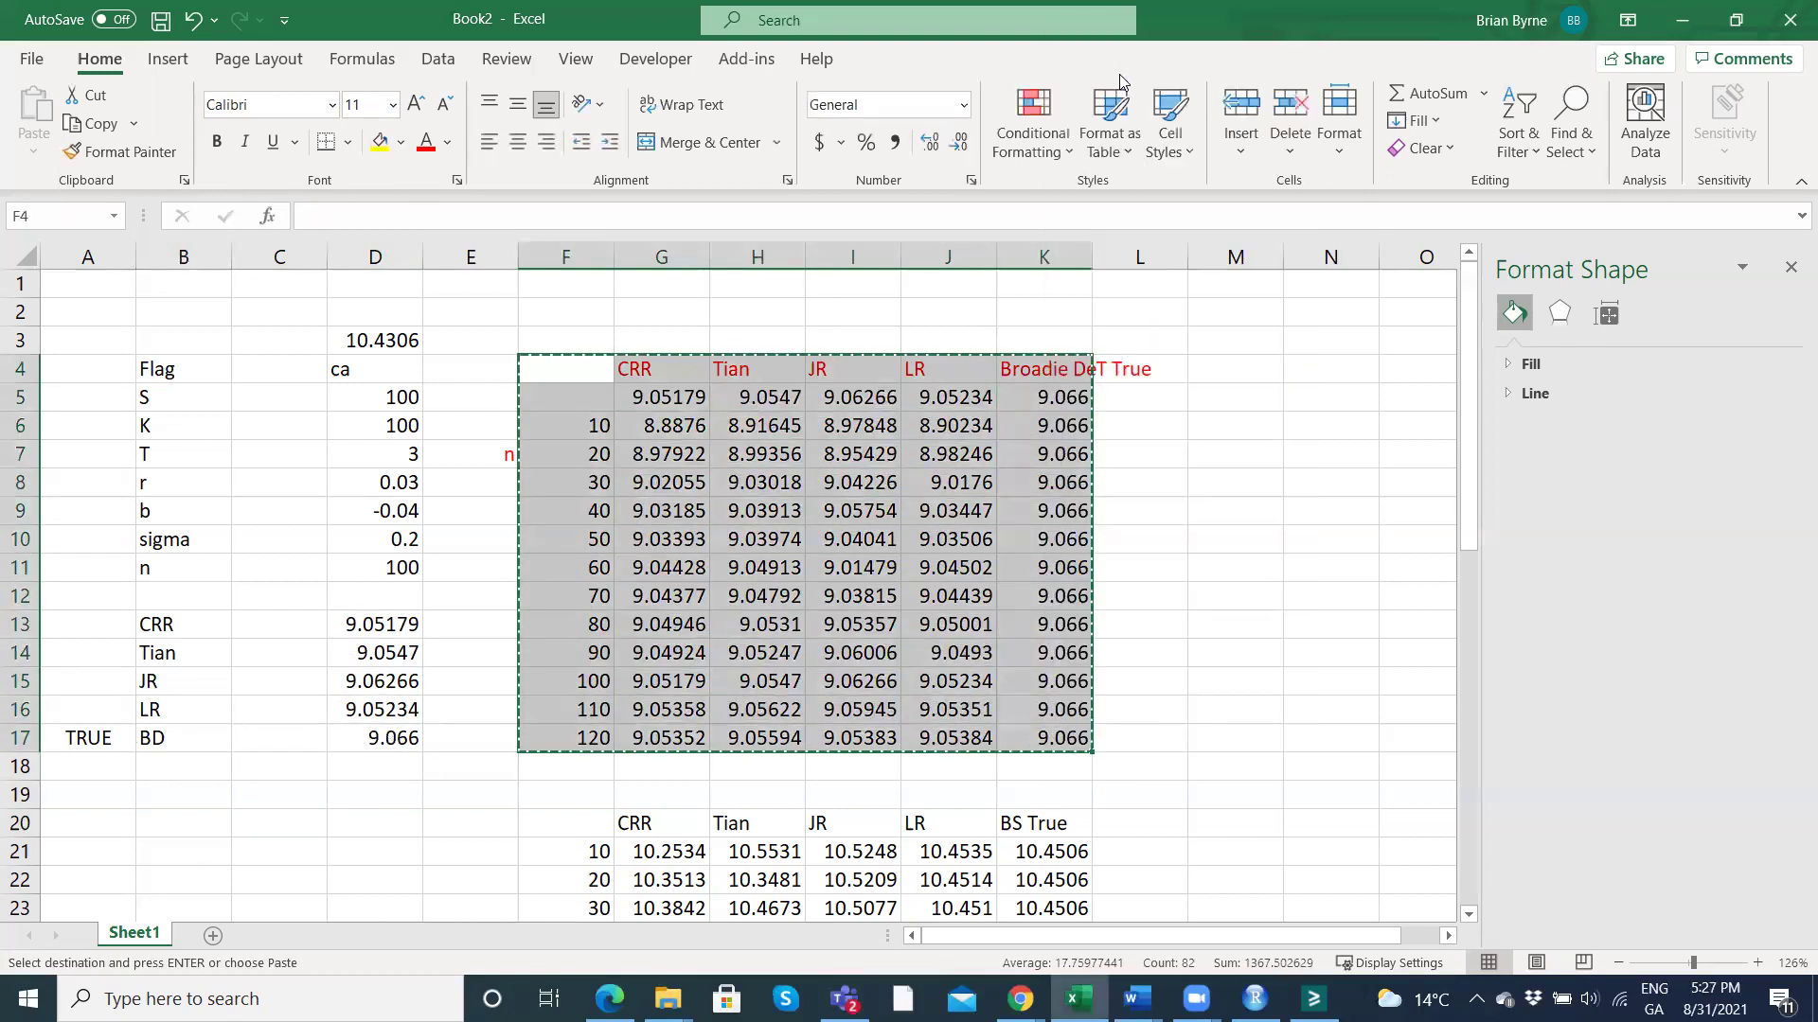
{"action": "left_click_drag", "start_coordinate": [1256, 940], "coordinate": [1377, 945]}
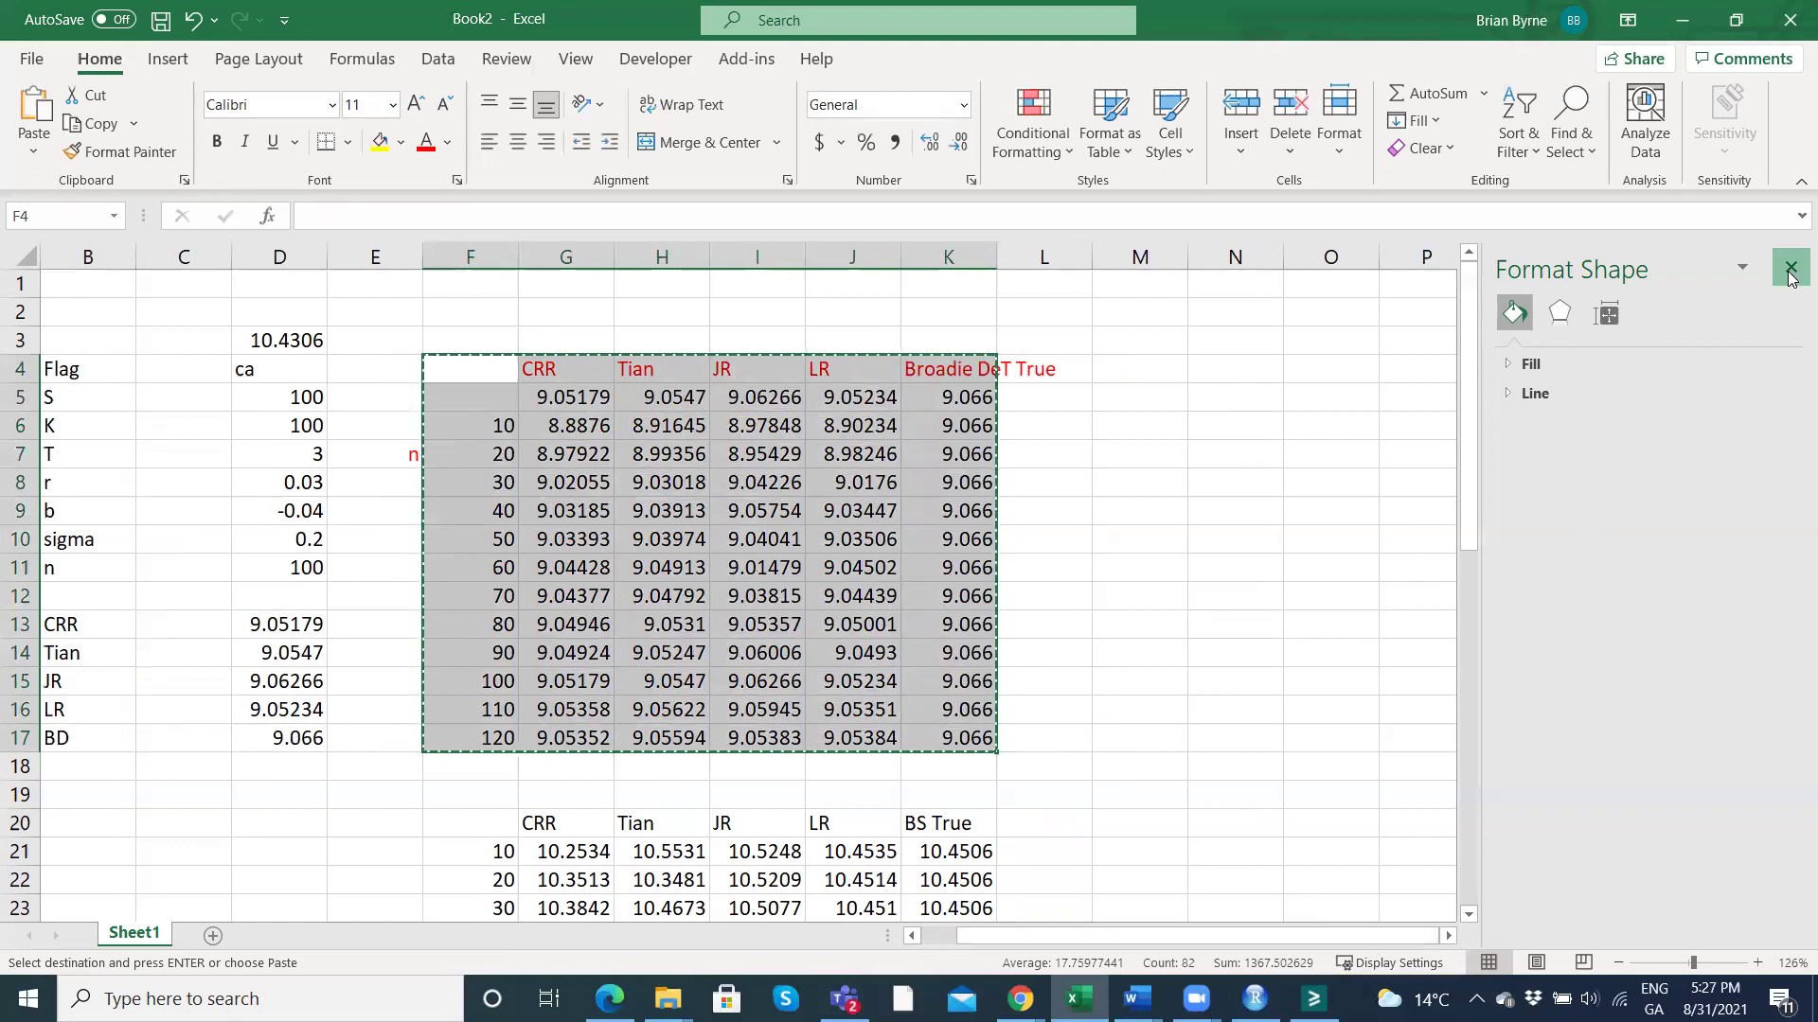
{"action": "left_click", "coordinate": [1789, 269]}
Paste the copied price table as values only, starting at cell M4.
{"action": "scroll", "coordinate": [981, 623], "scroll_direction": "down", "scroll_amount": 5}
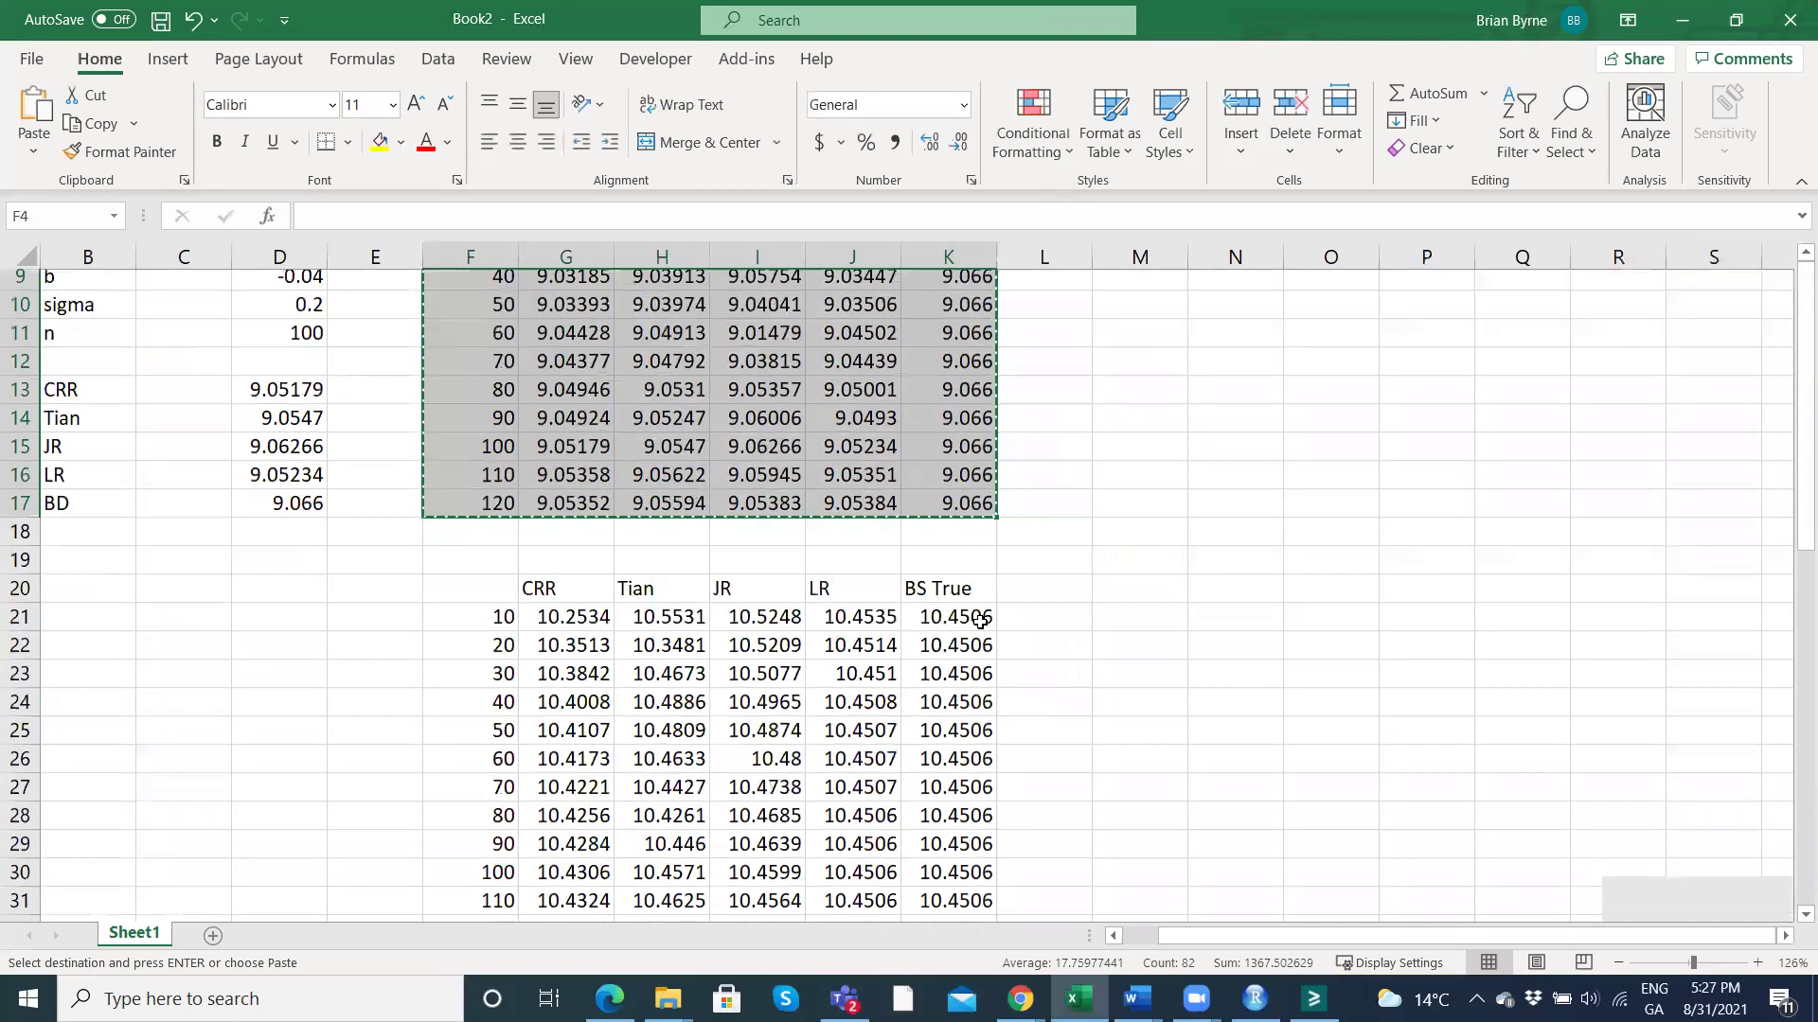
{"action": "scroll", "coordinate": [842, 739], "scroll_direction": "down", "scroll_amount": 1}
{"action": "scroll", "coordinate": [852, 807], "scroll_direction": "down", "scroll_amount": 5}
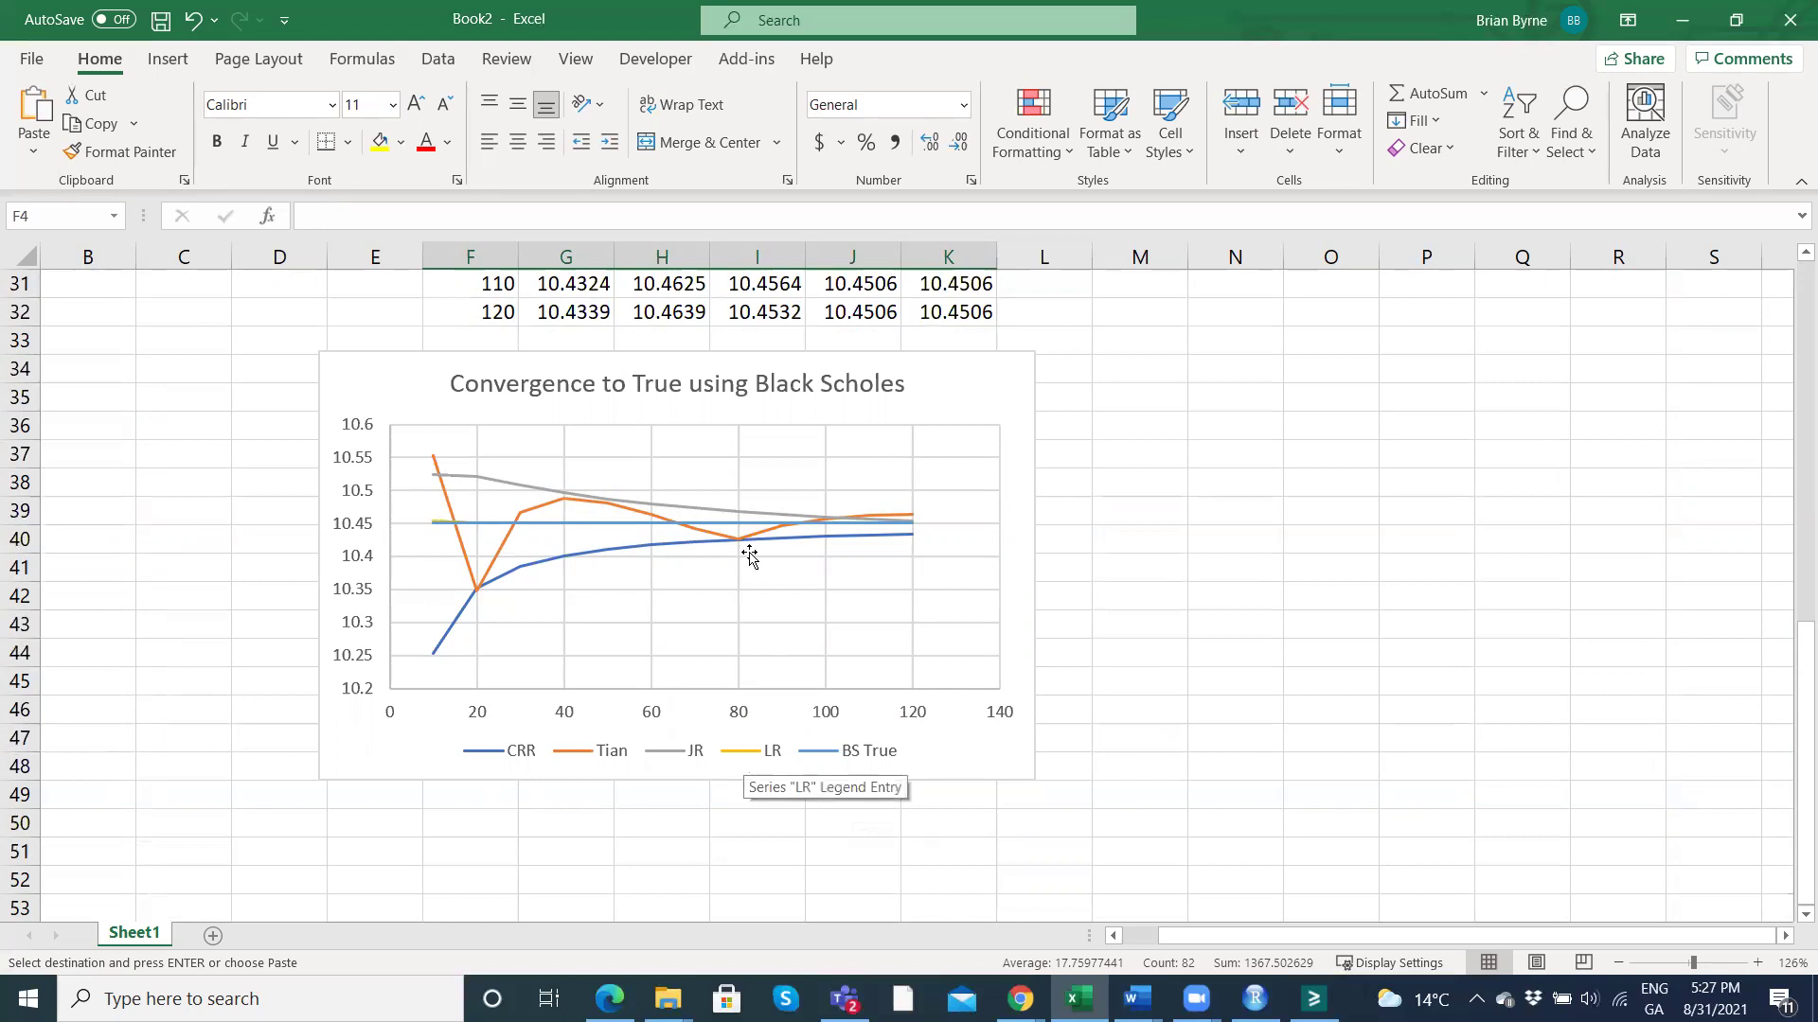
{"action": "scroll", "coordinate": [740, 491], "scroll_direction": "up", "scroll_amount": 10}
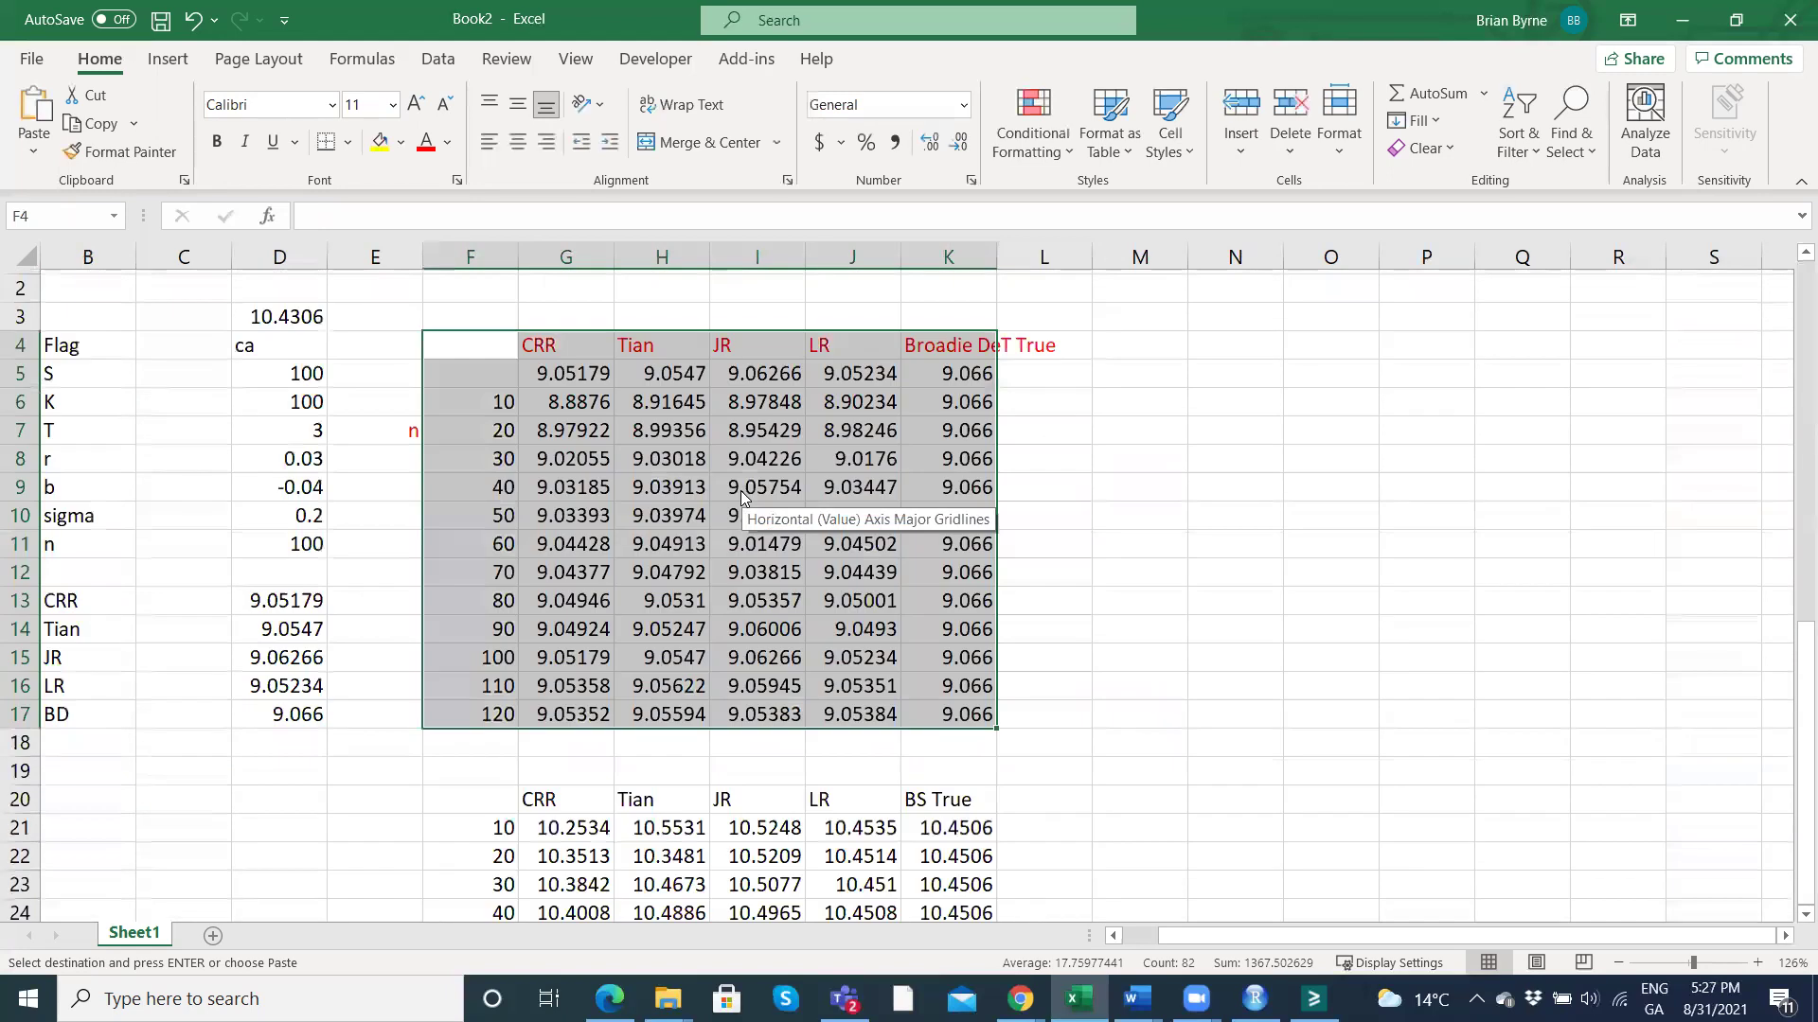
{"action": "left_click", "coordinate": [1297, 367]}
{"action": "left_click", "coordinate": [1182, 380]}
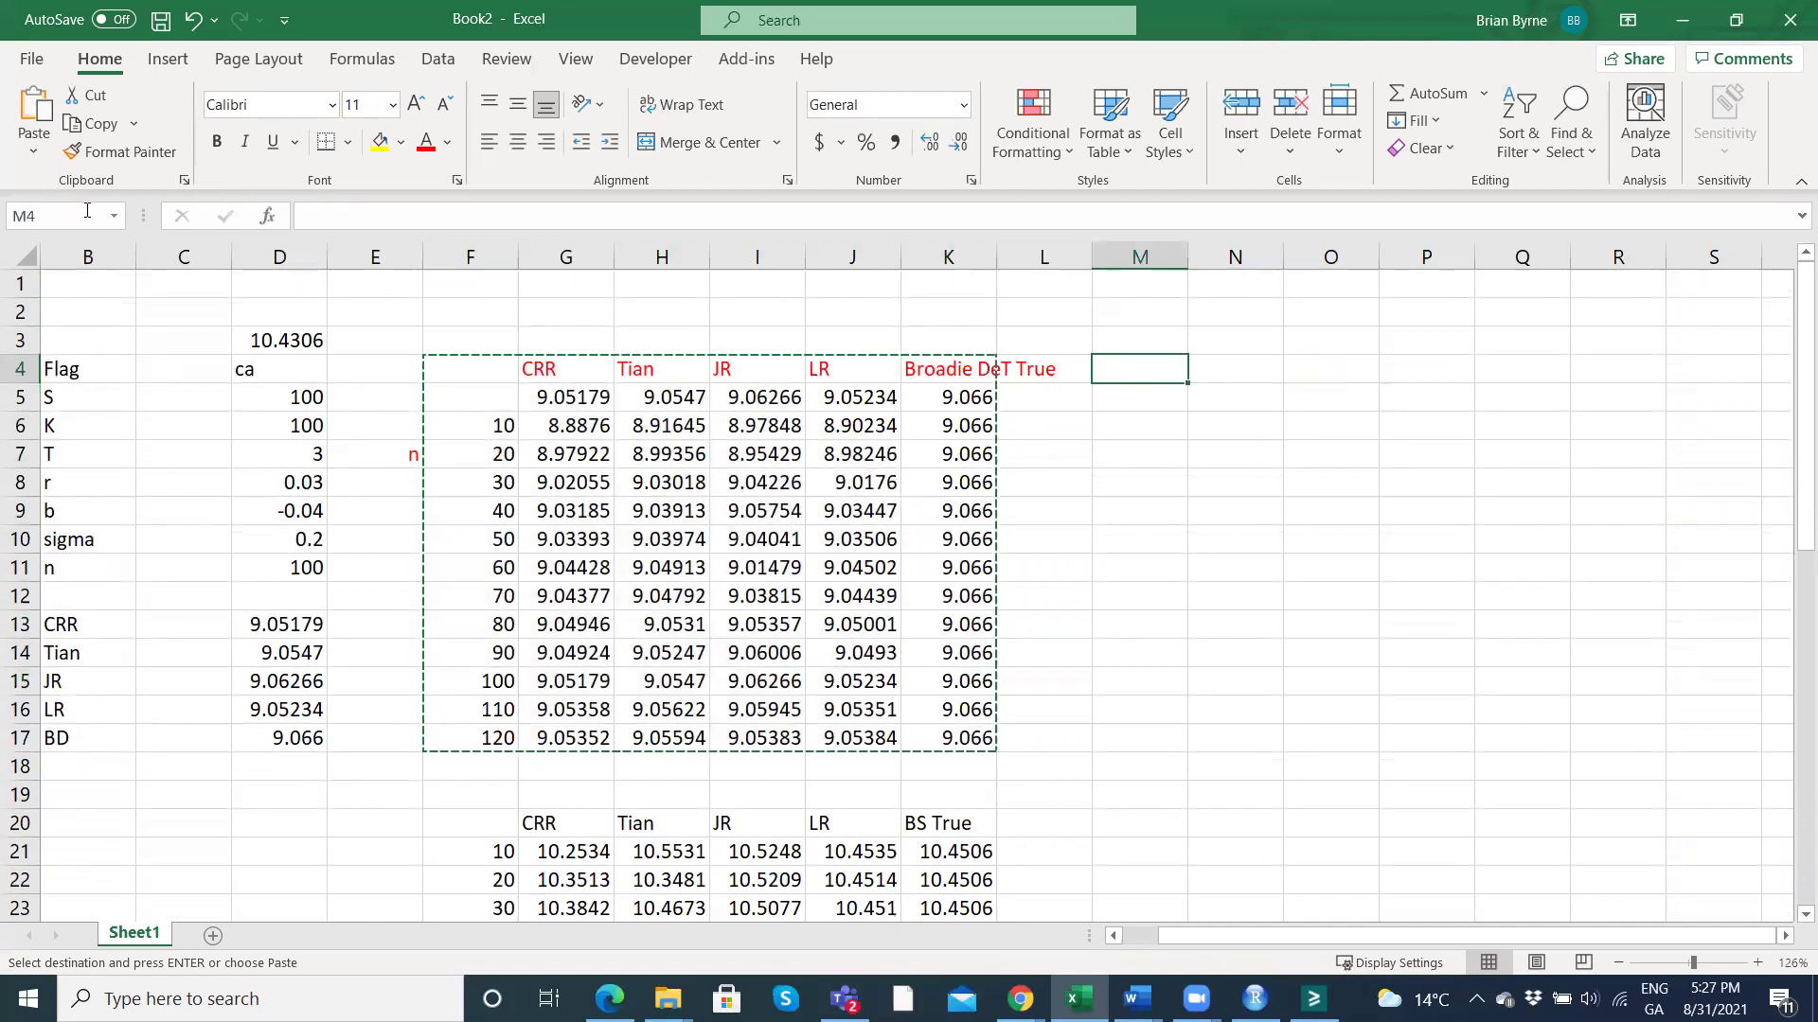
{"action": "left_click", "coordinate": [33, 151]}
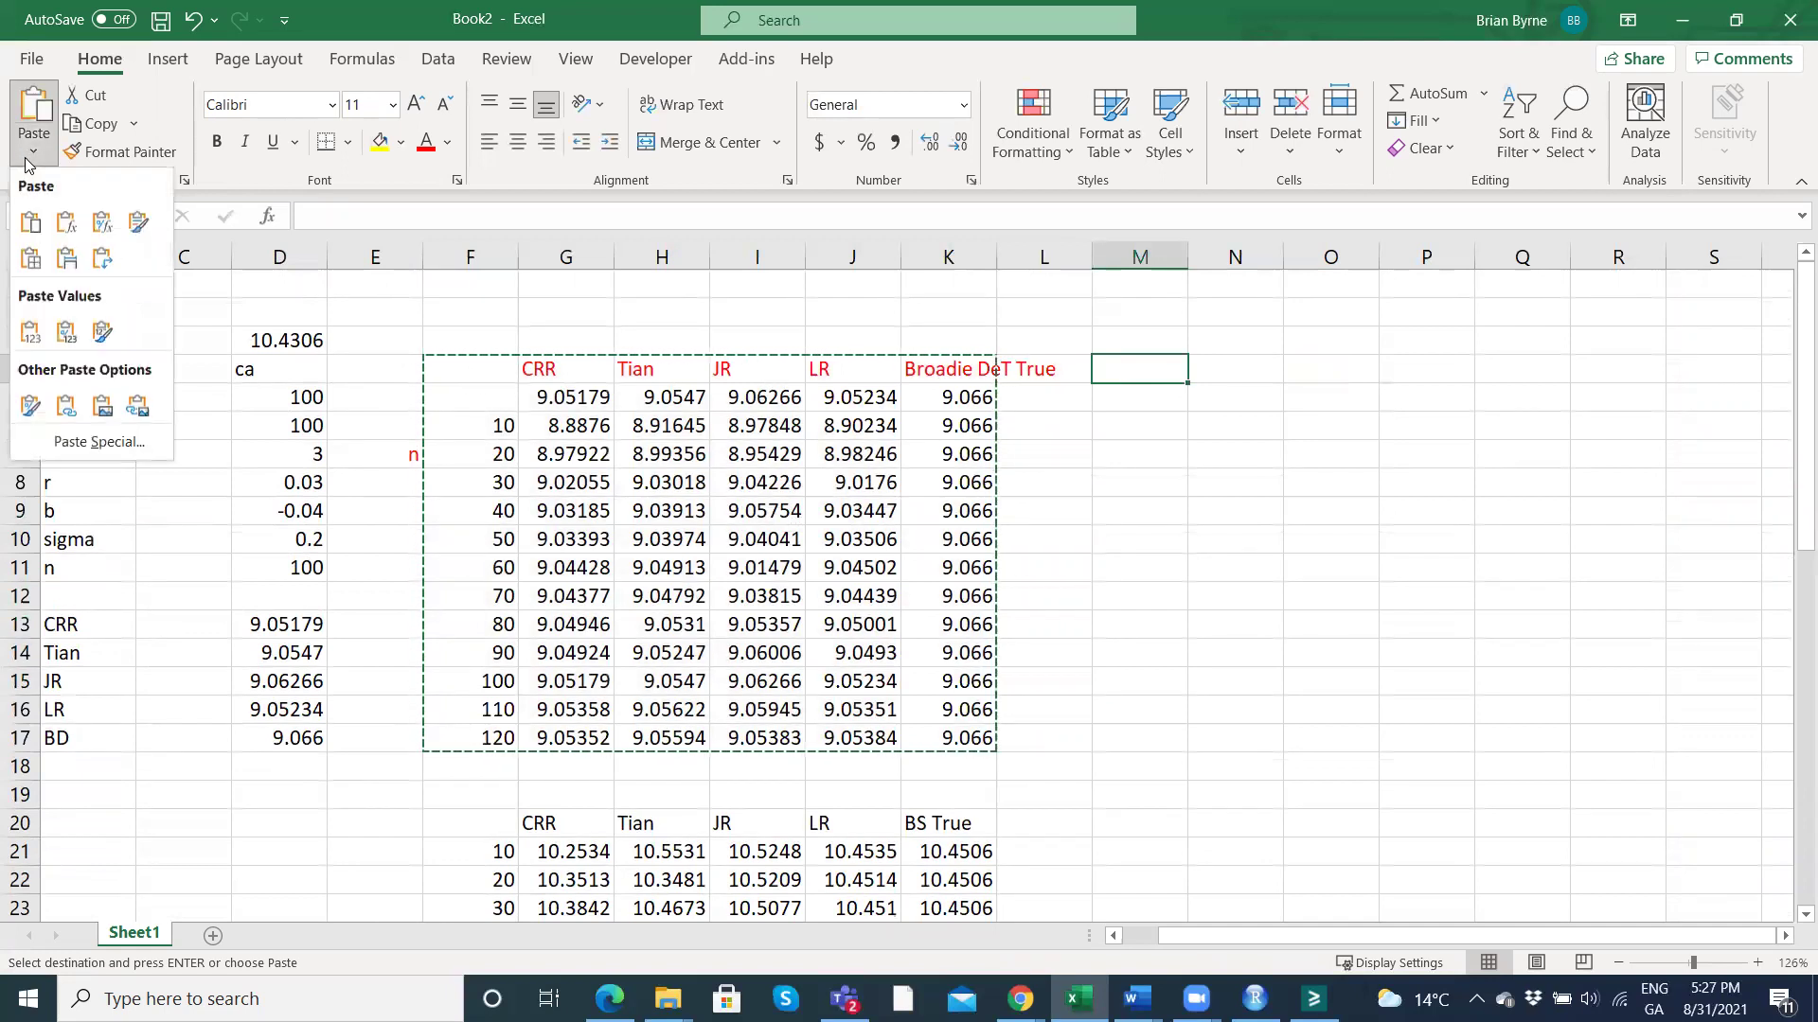
{"action": "left_click", "coordinate": [100, 442]}
{"action": "left_click", "coordinate": [826, 441]}
{"action": "left_click", "coordinate": [1047, 696]}
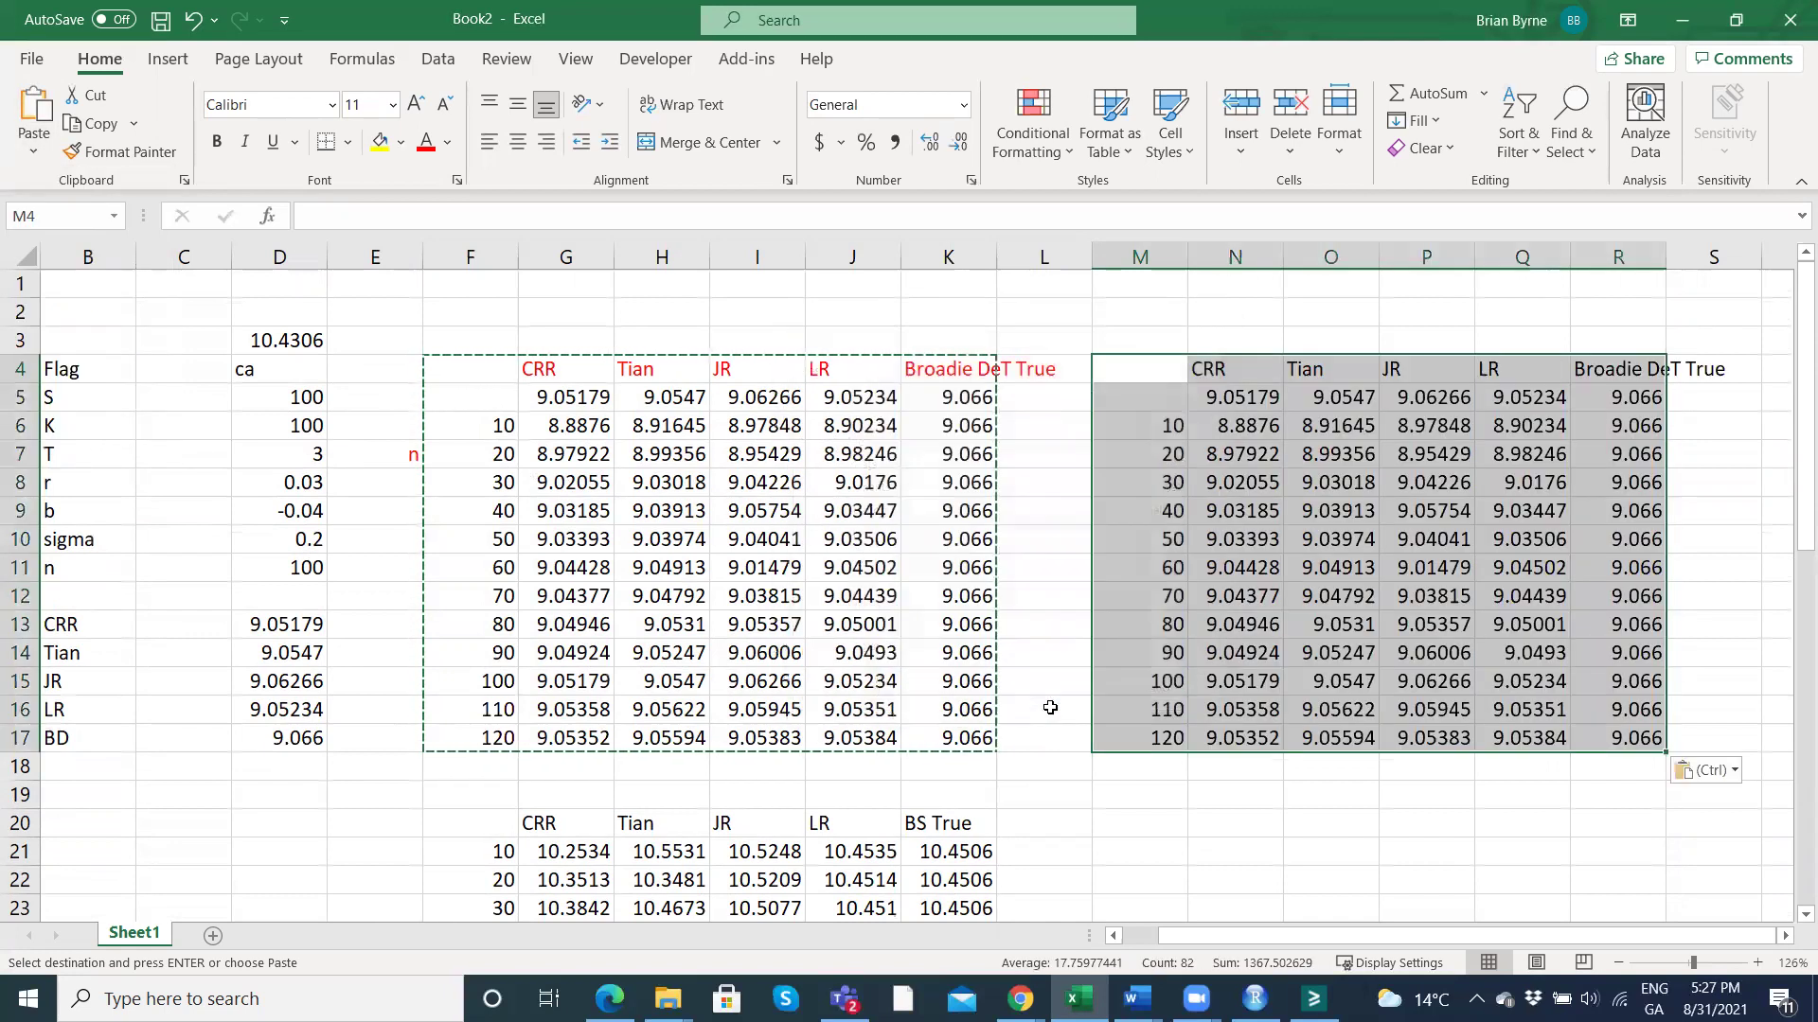
Delete the extra first row of the pasted table, cells N5:R5 and the blank M5, shifting the cells up.
{"action": "left_click_drag", "start_coordinate": [1229, 397], "coordinate": [1610, 399]}
{"action": "right_click", "coordinate": [1606, 398]}
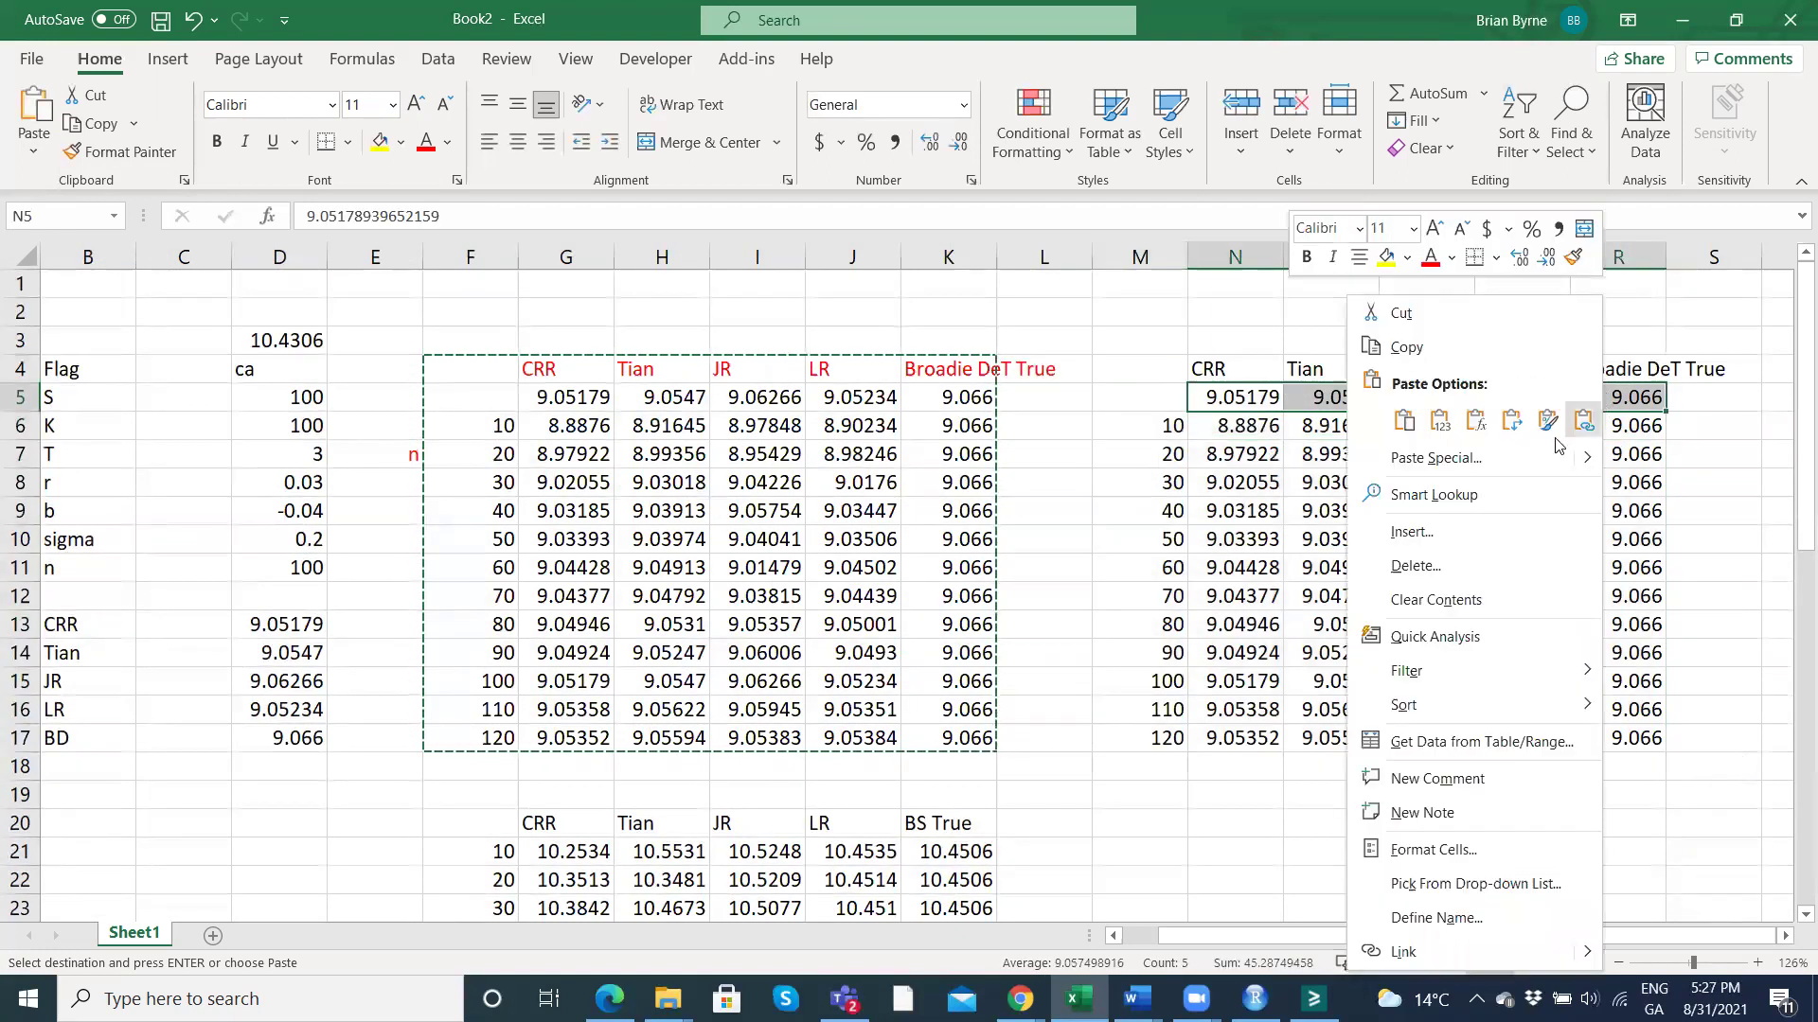
{"action": "left_click", "coordinate": [1444, 576]}
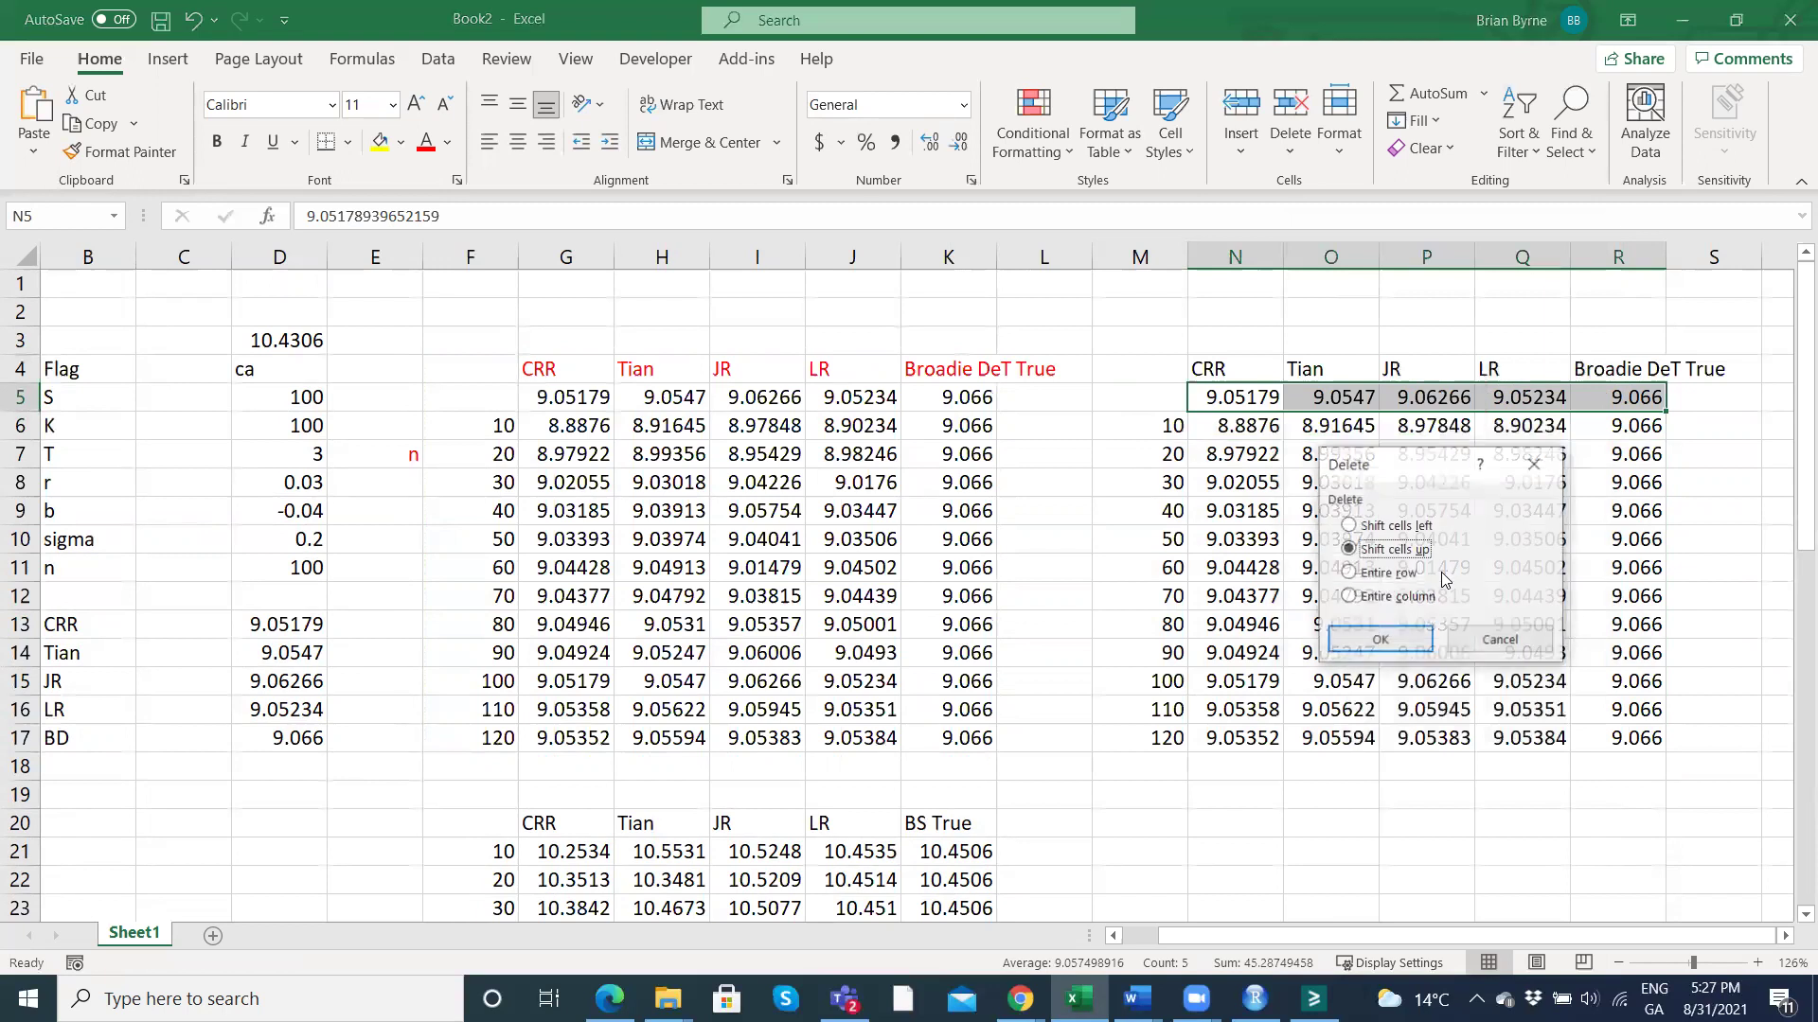
{"action": "left_click", "coordinate": [1382, 640]}
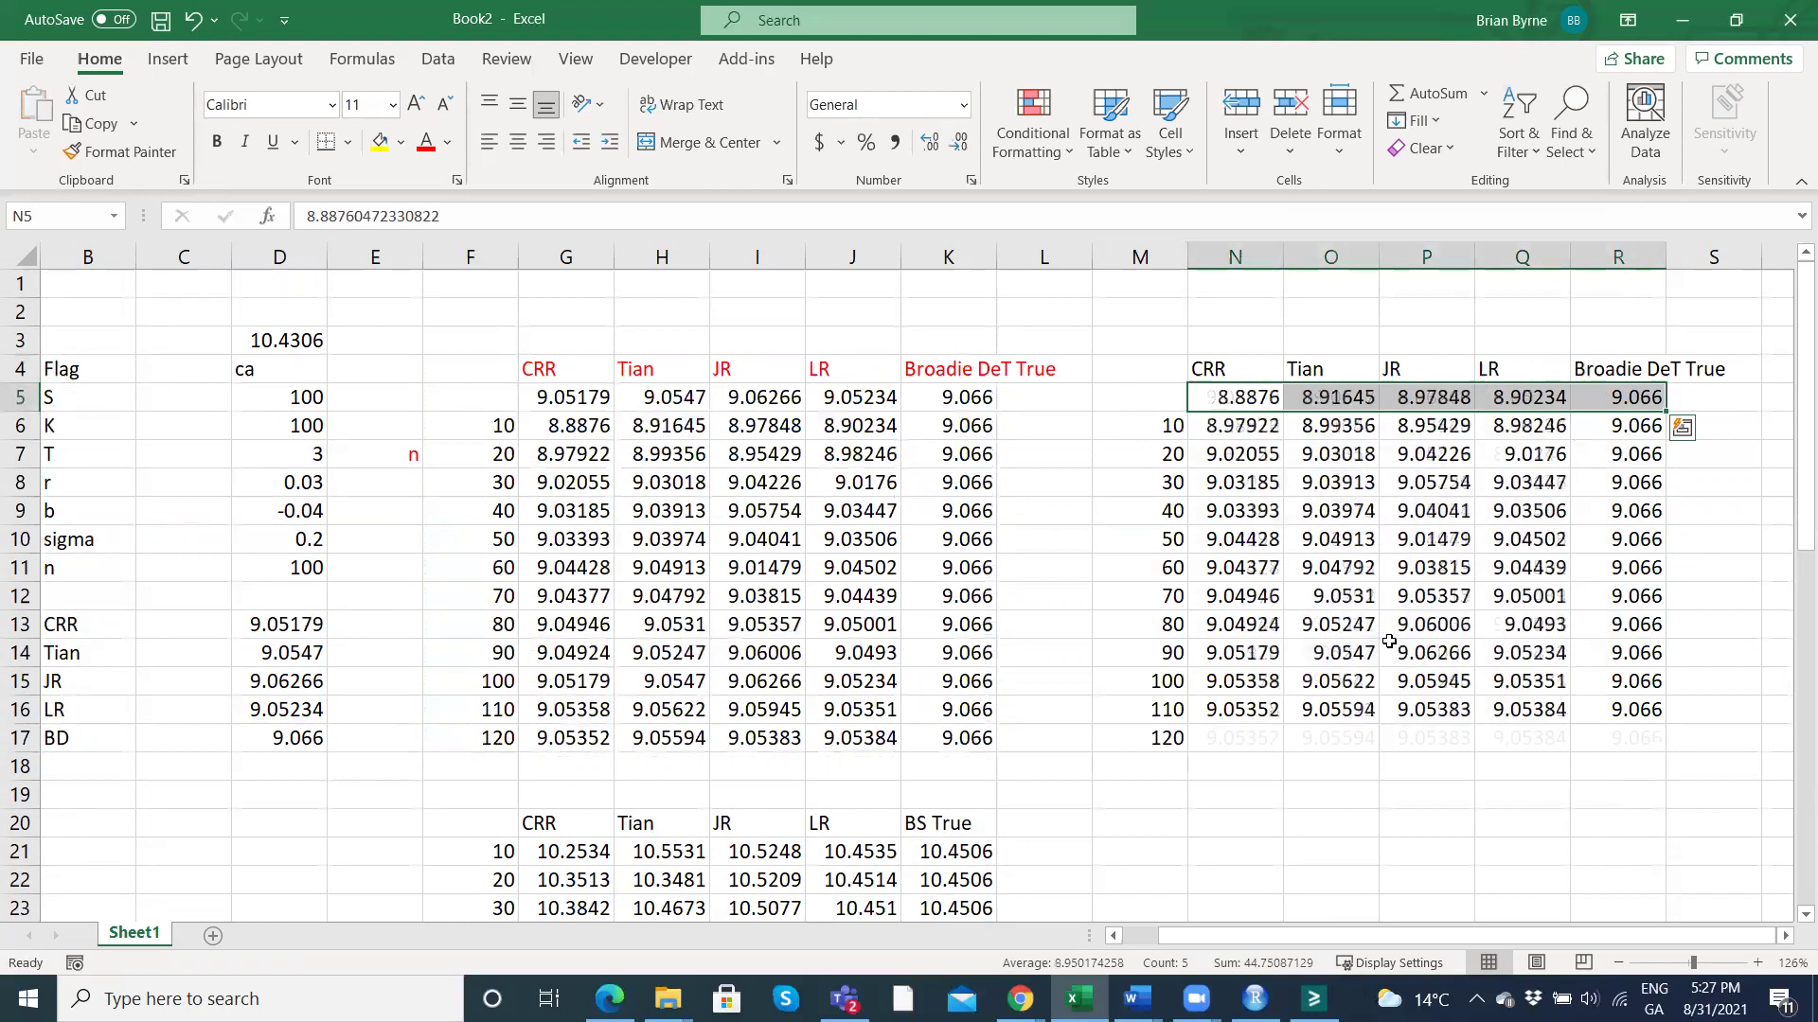
{"action": "left_click", "coordinate": [1157, 401]}
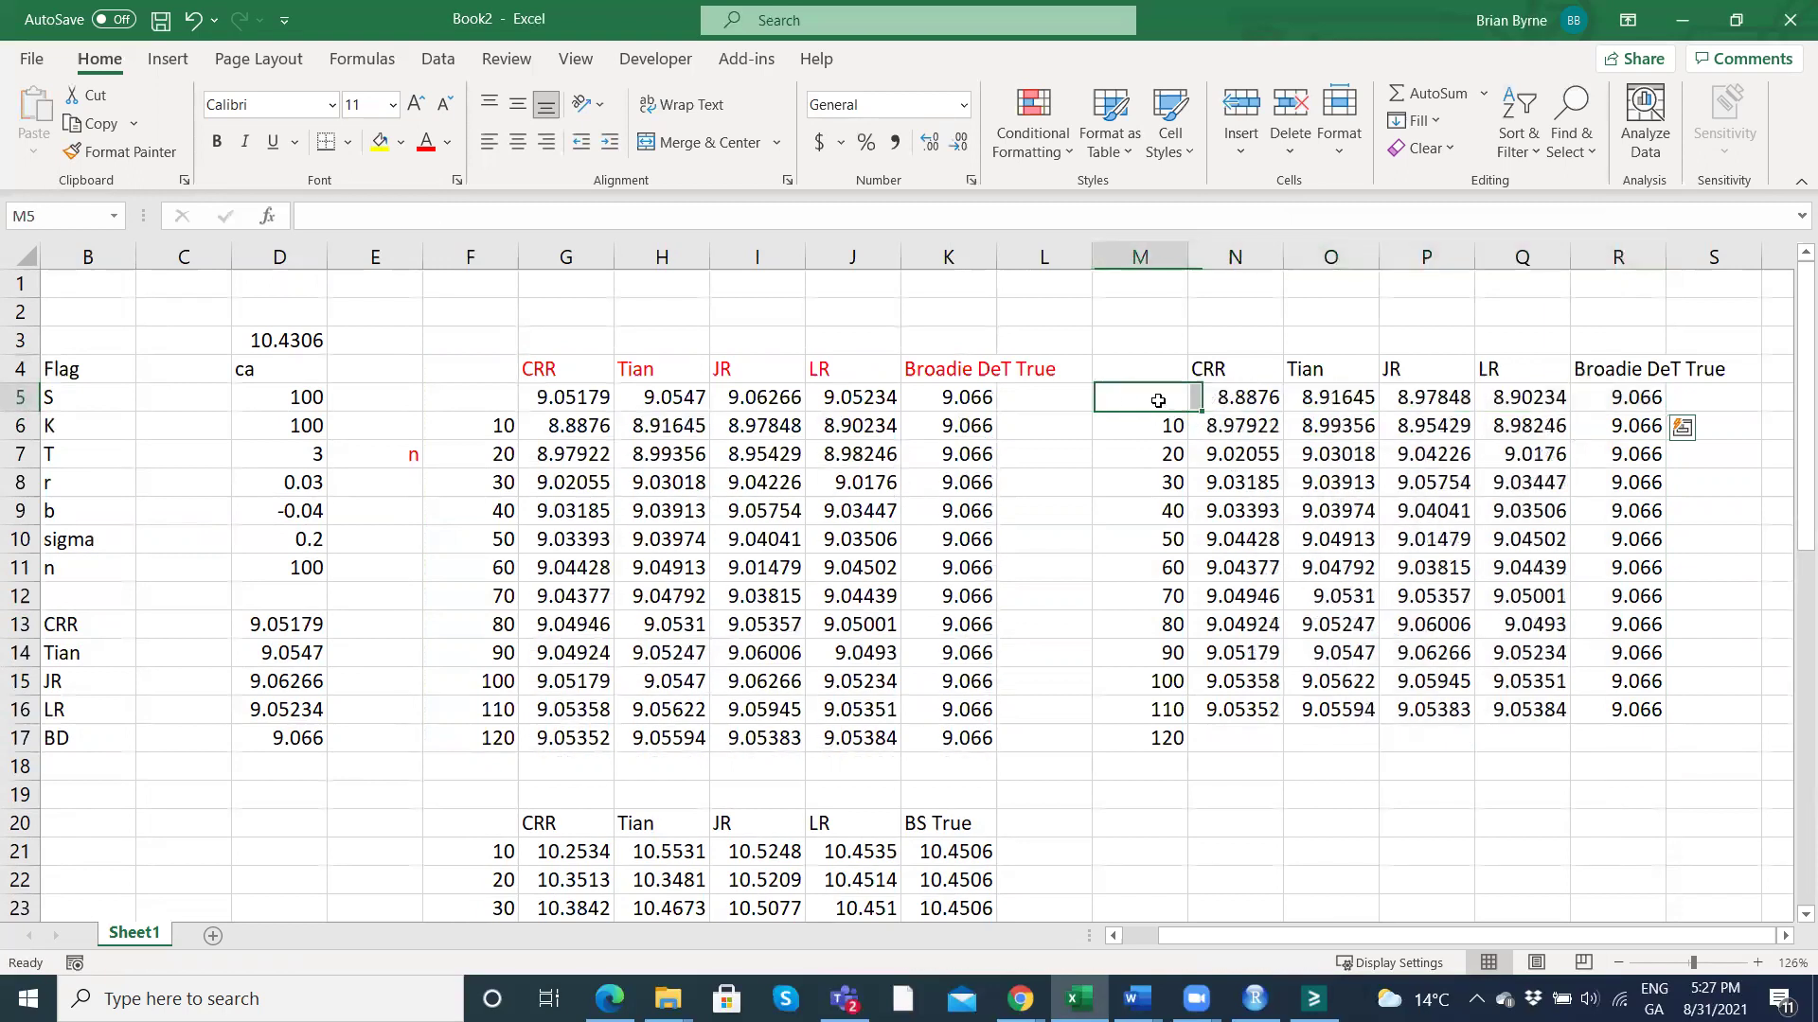
{"action": "right_click", "coordinate": [1157, 401]}
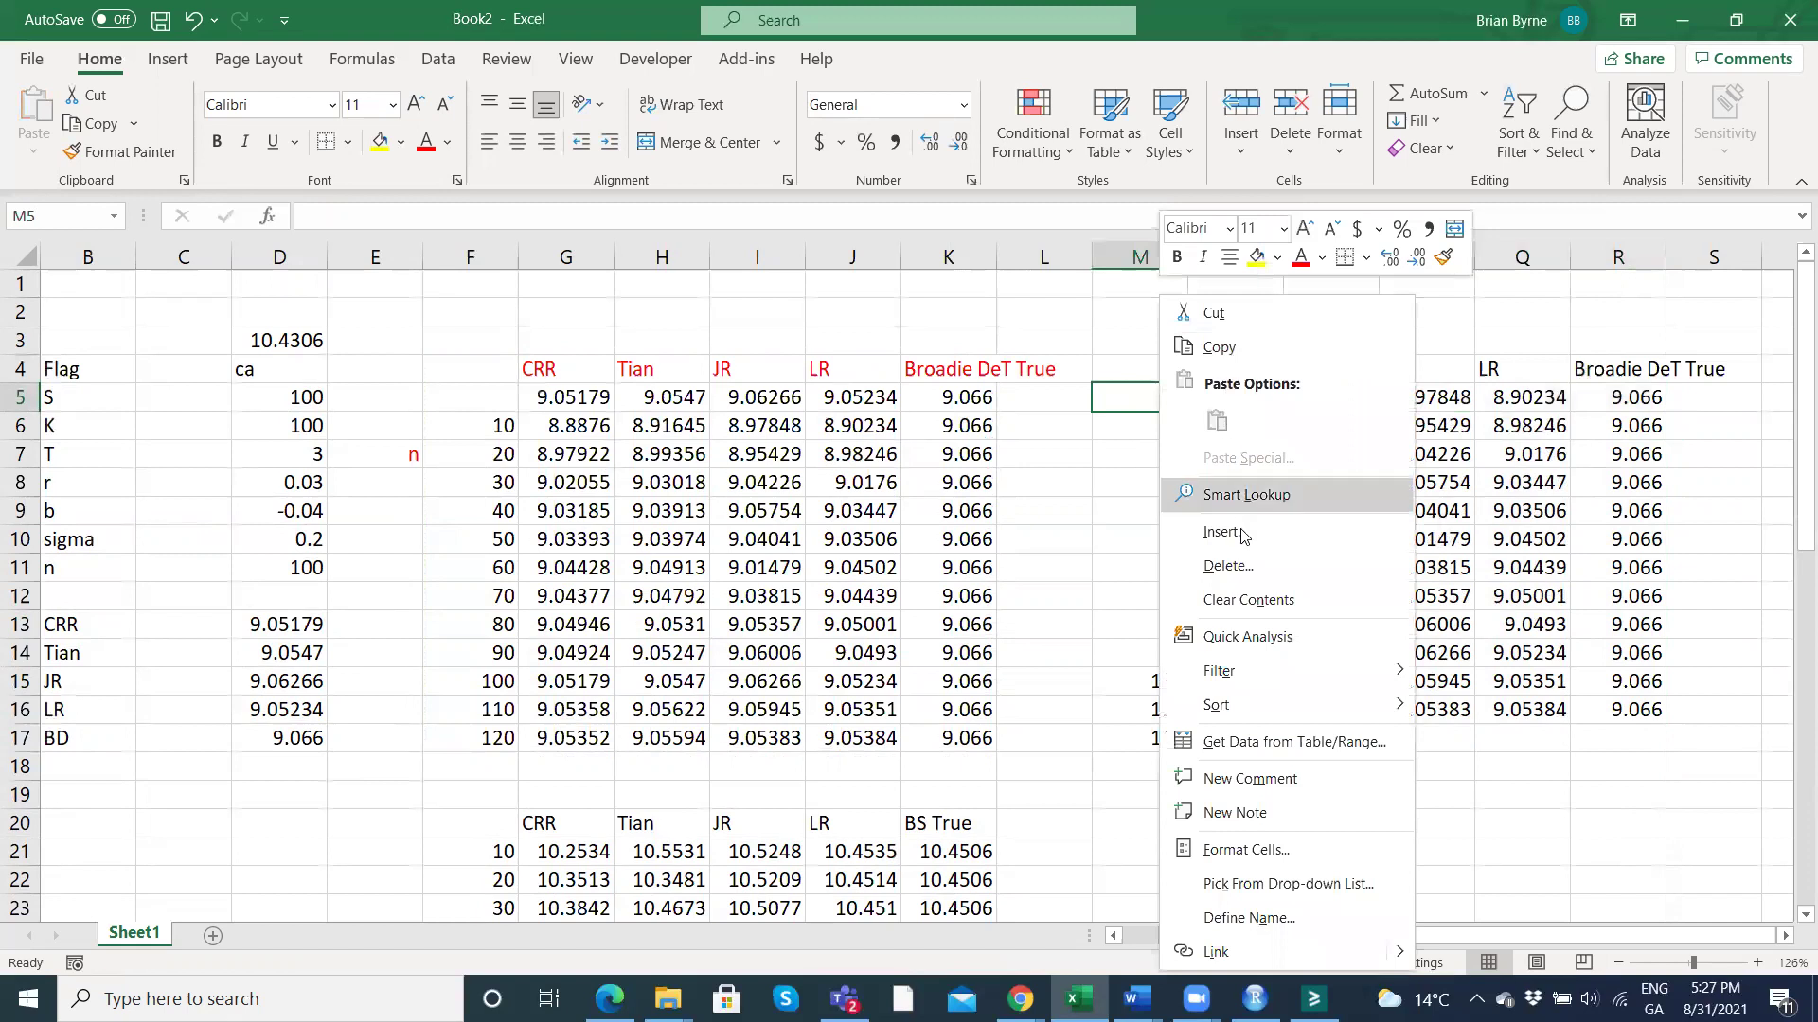
{"action": "left_click", "coordinate": [1231, 565]}
{"action": "left_click", "coordinate": [1191, 625]}
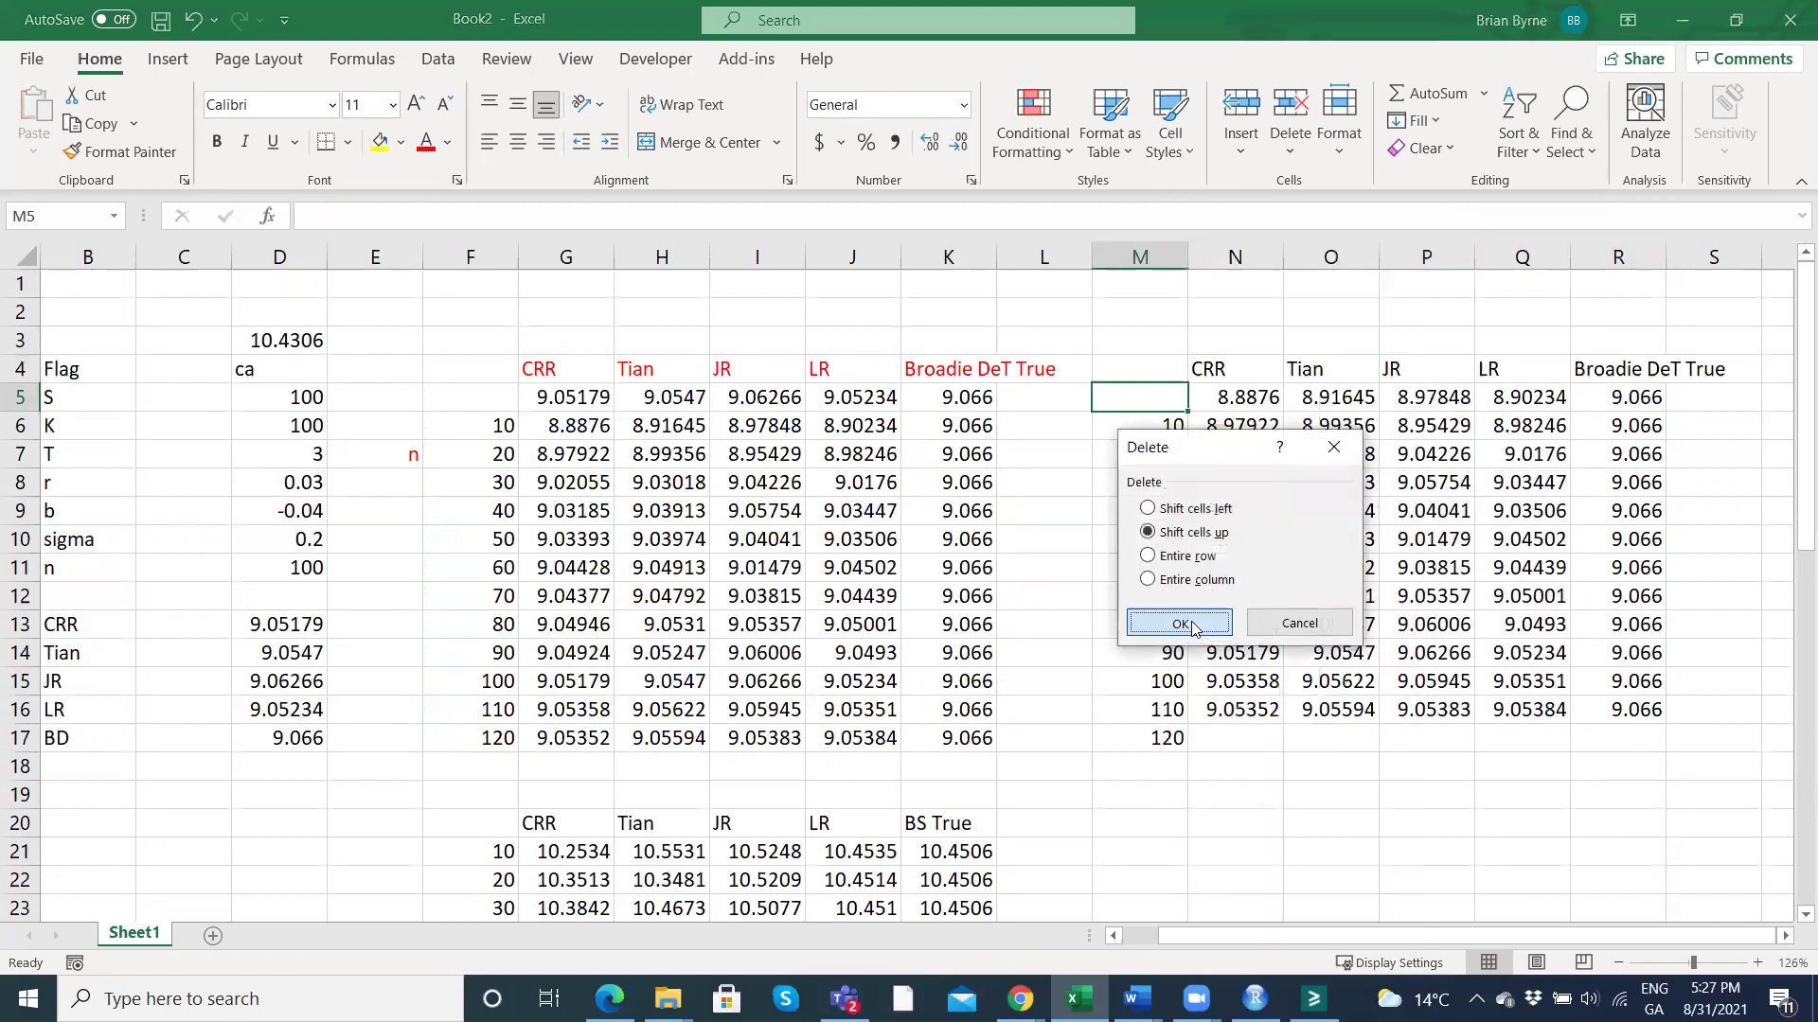
{"action": "left_click", "coordinate": [1323, 750]}
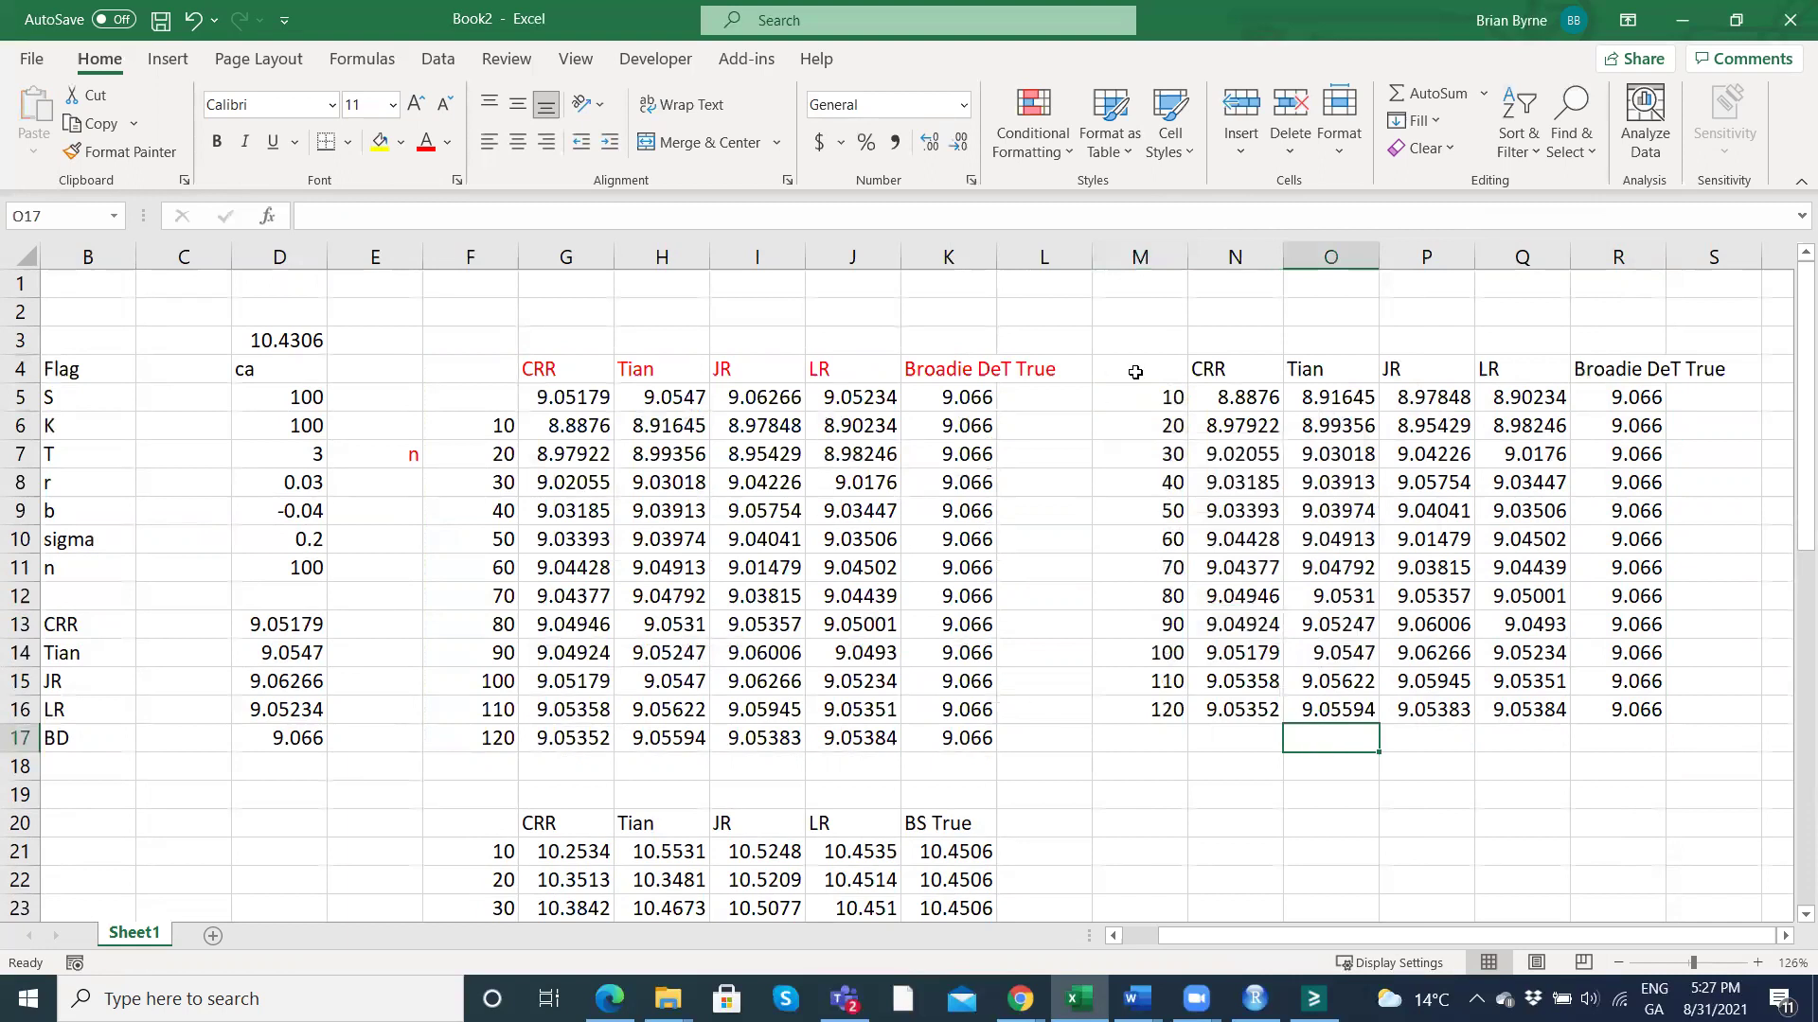
Insert a scatter chart with straight lines from M4:R16 and place it over columns I to O near row 2.
{"action": "left_click_drag", "start_coordinate": [1135, 372], "coordinate": [1633, 701]}
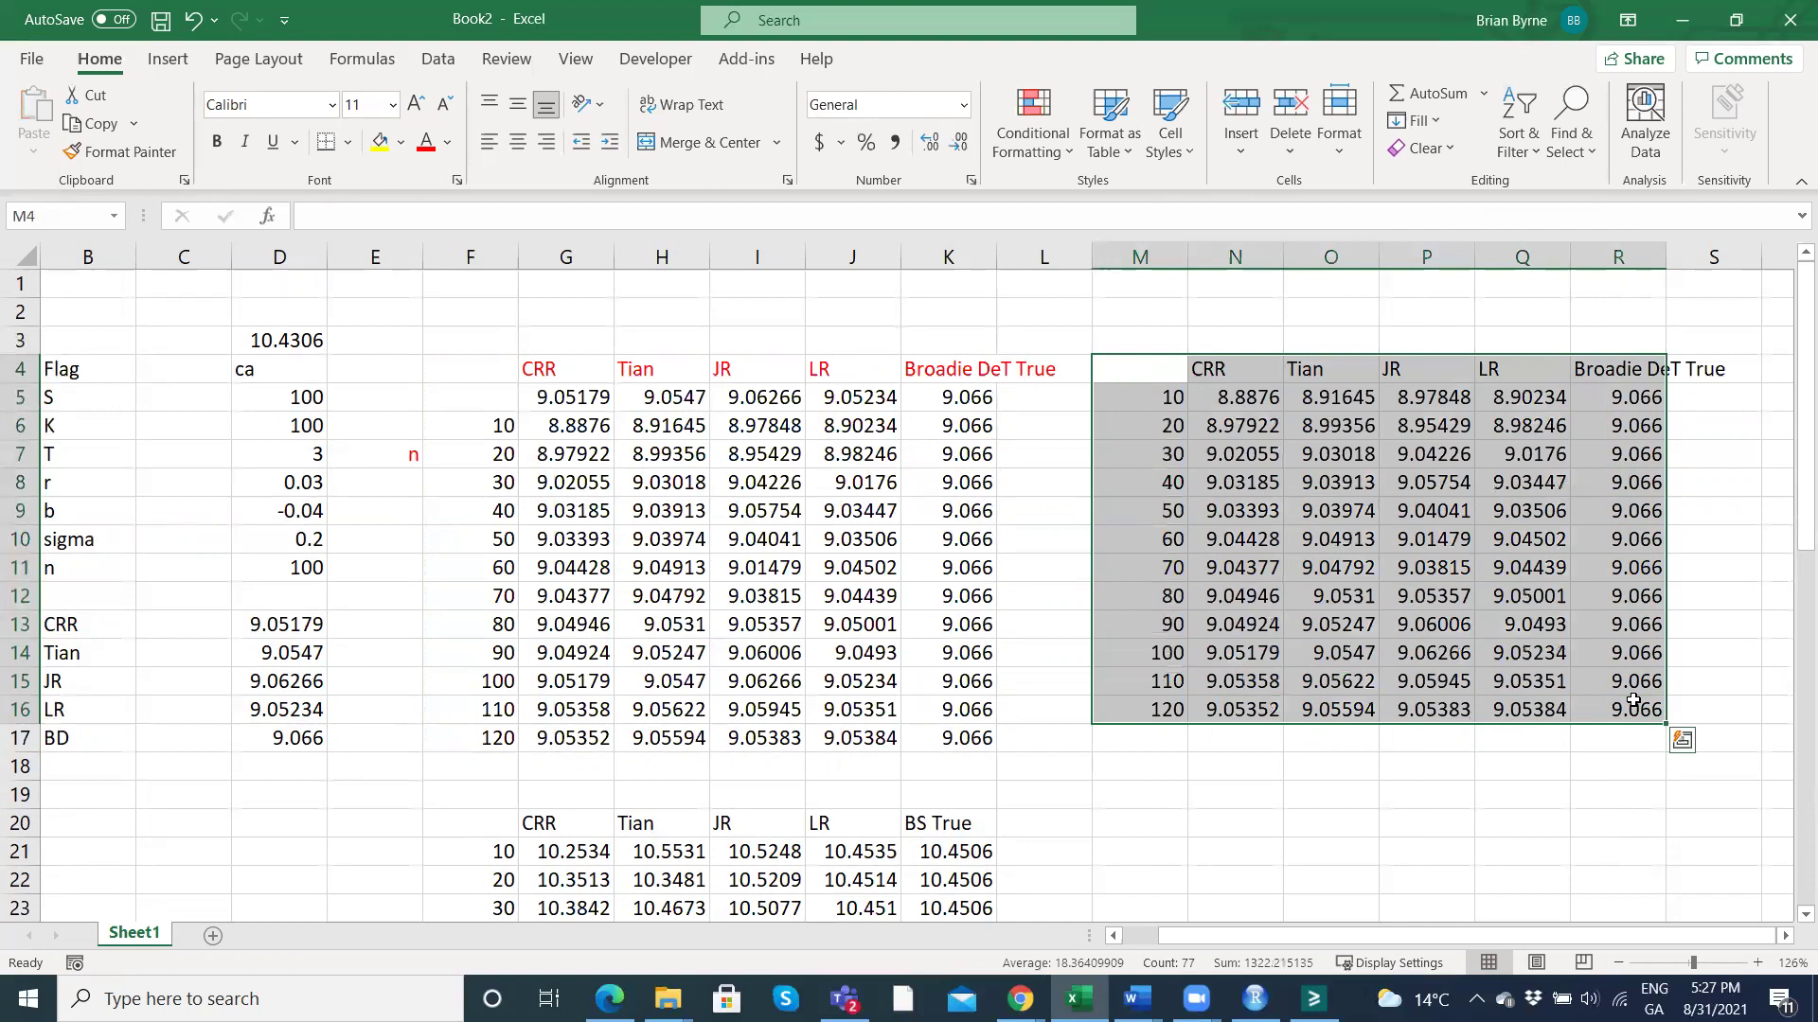
{"action": "left_click", "coordinate": [175, 62]}
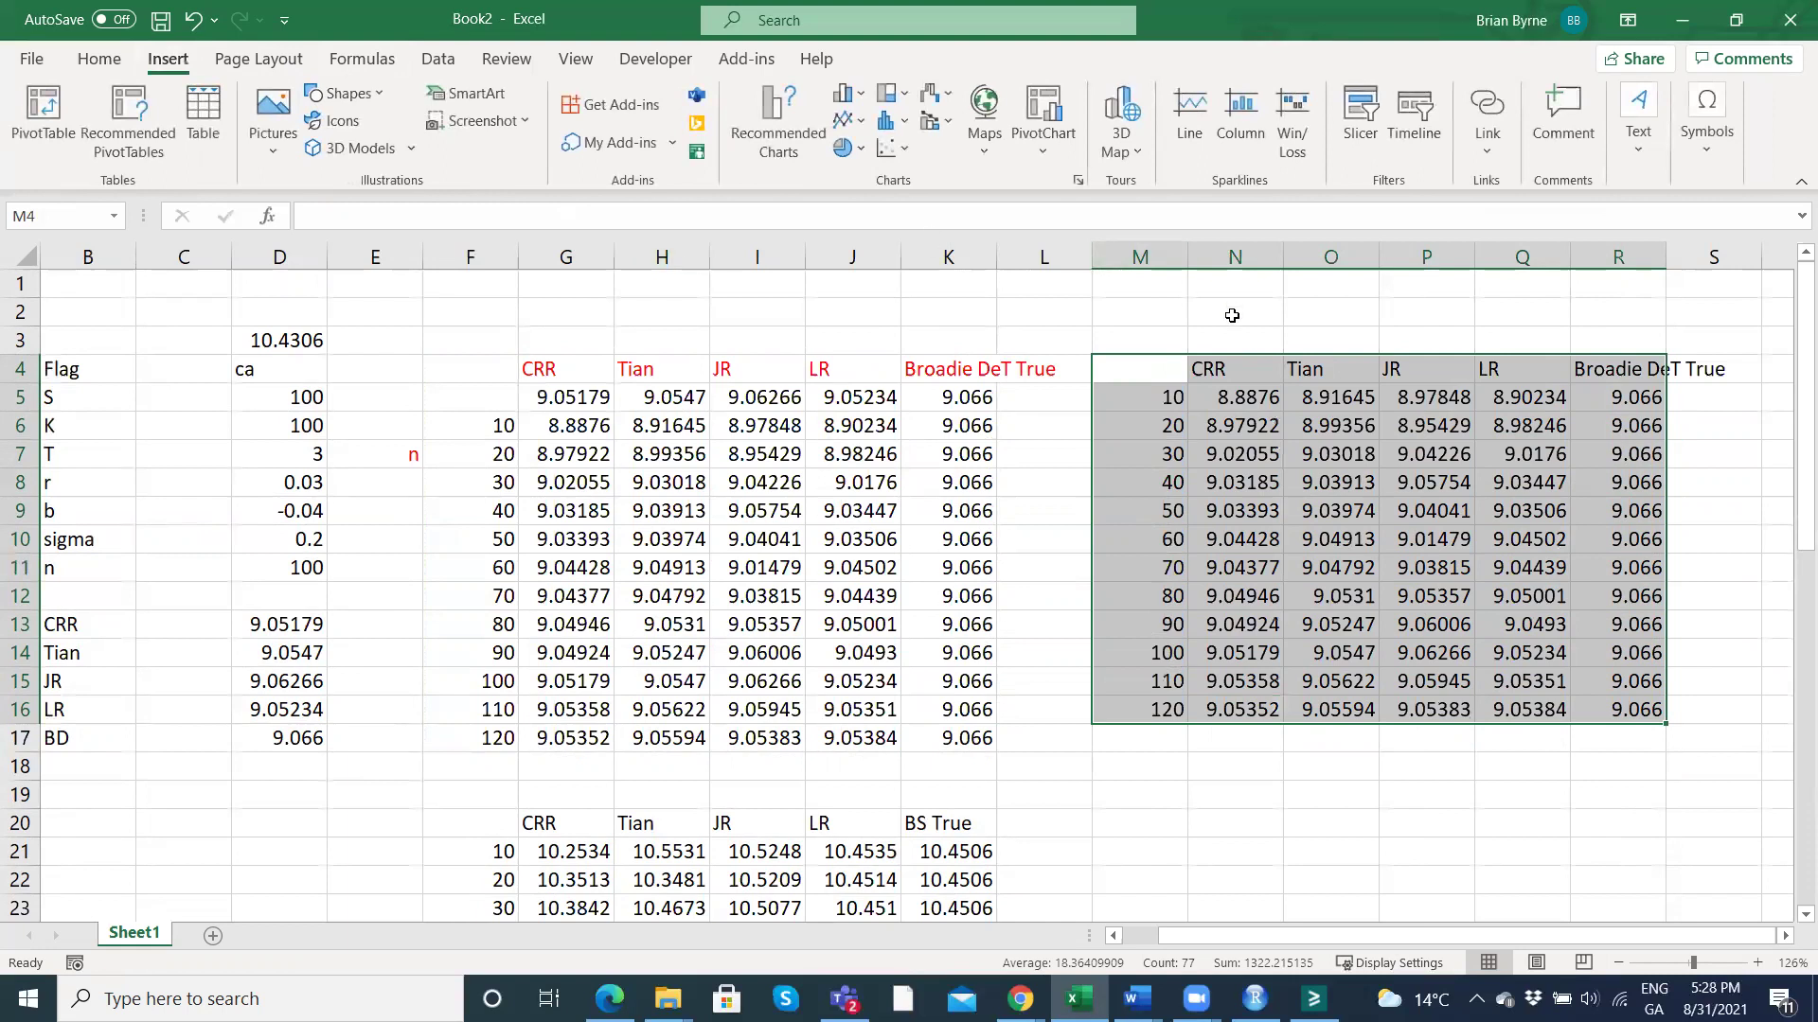
{"action": "left_click", "coordinate": [903, 149]}
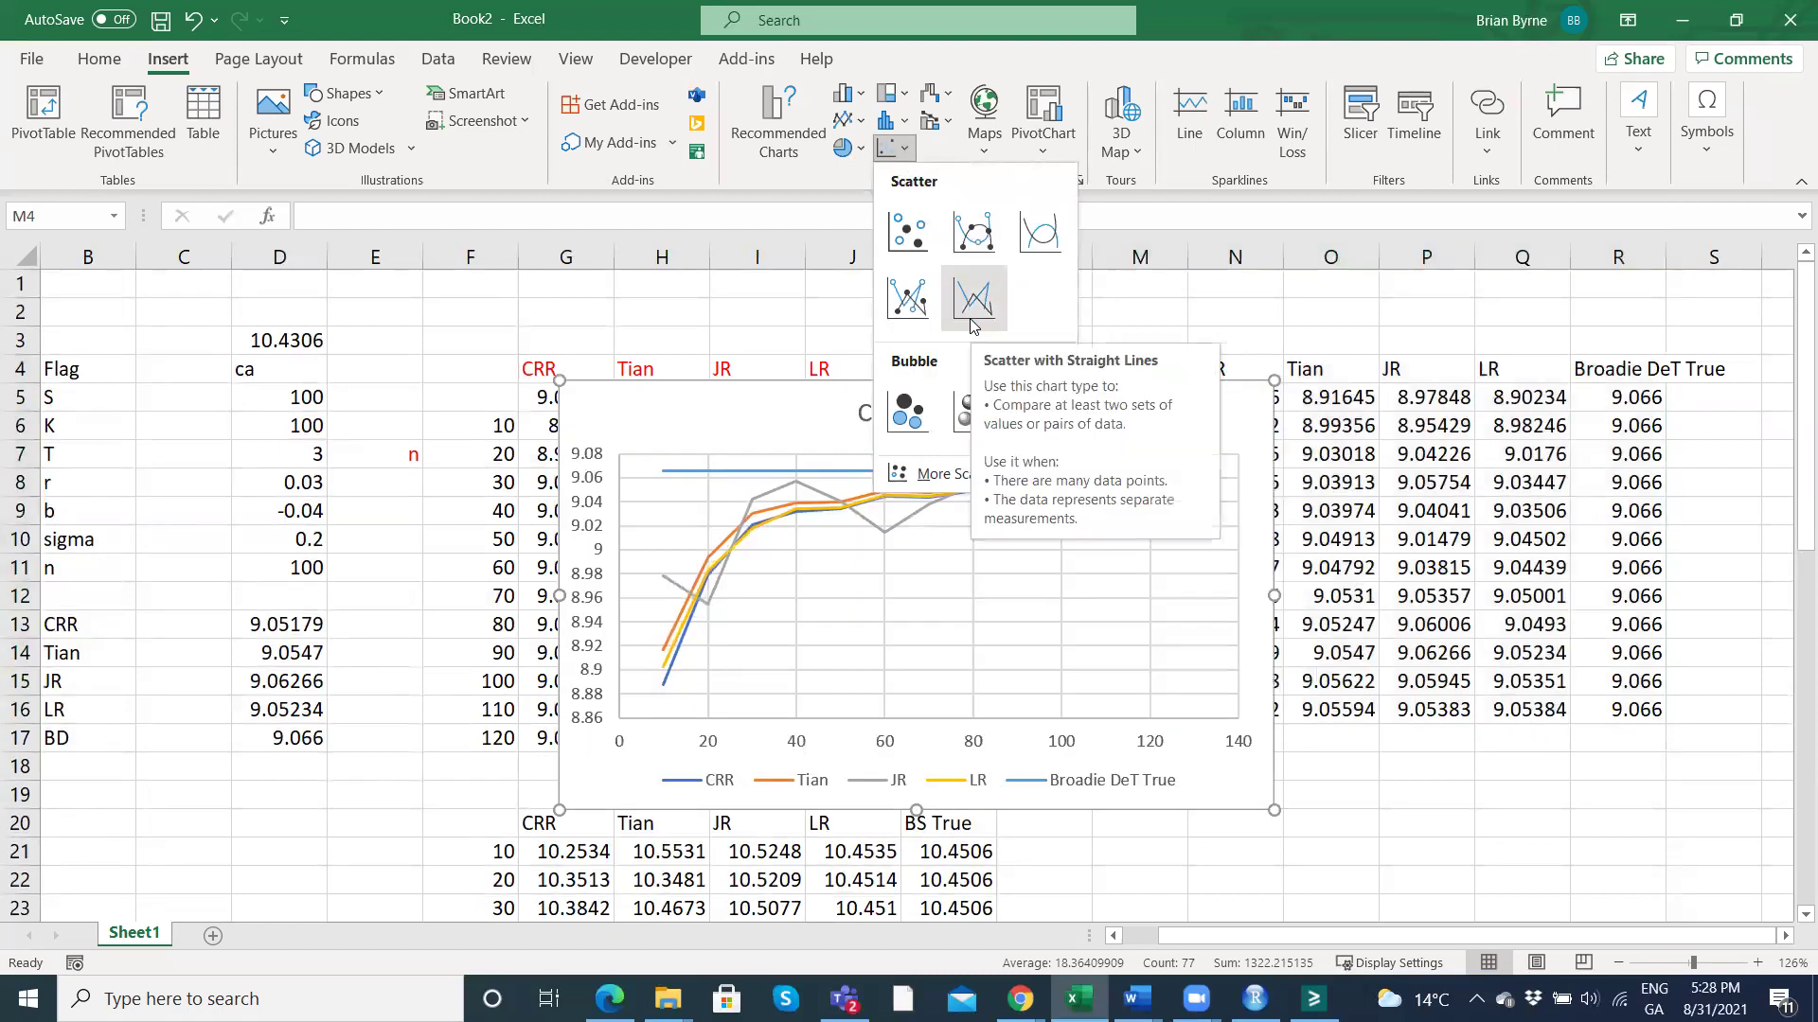
{"action": "left_click", "coordinate": [972, 325]}
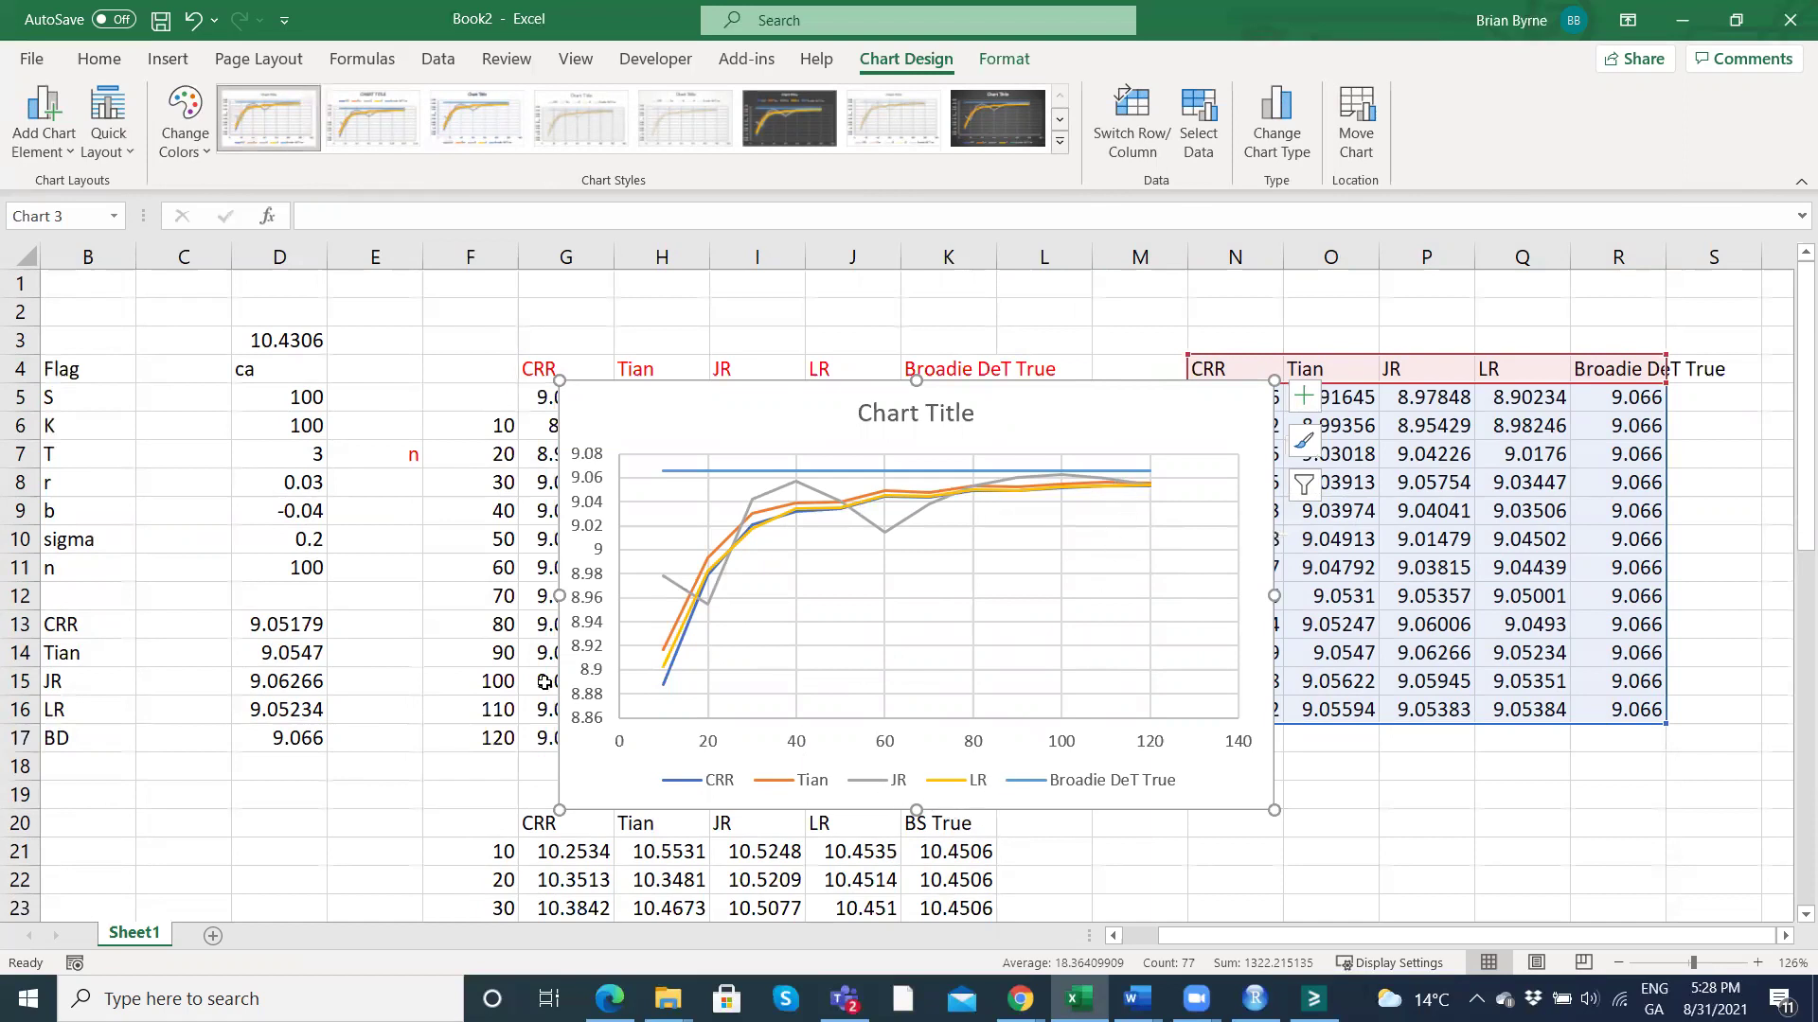
{"action": "left_click_drag", "start_coordinate": [644, 414], "coordinate": [1163, 555]}
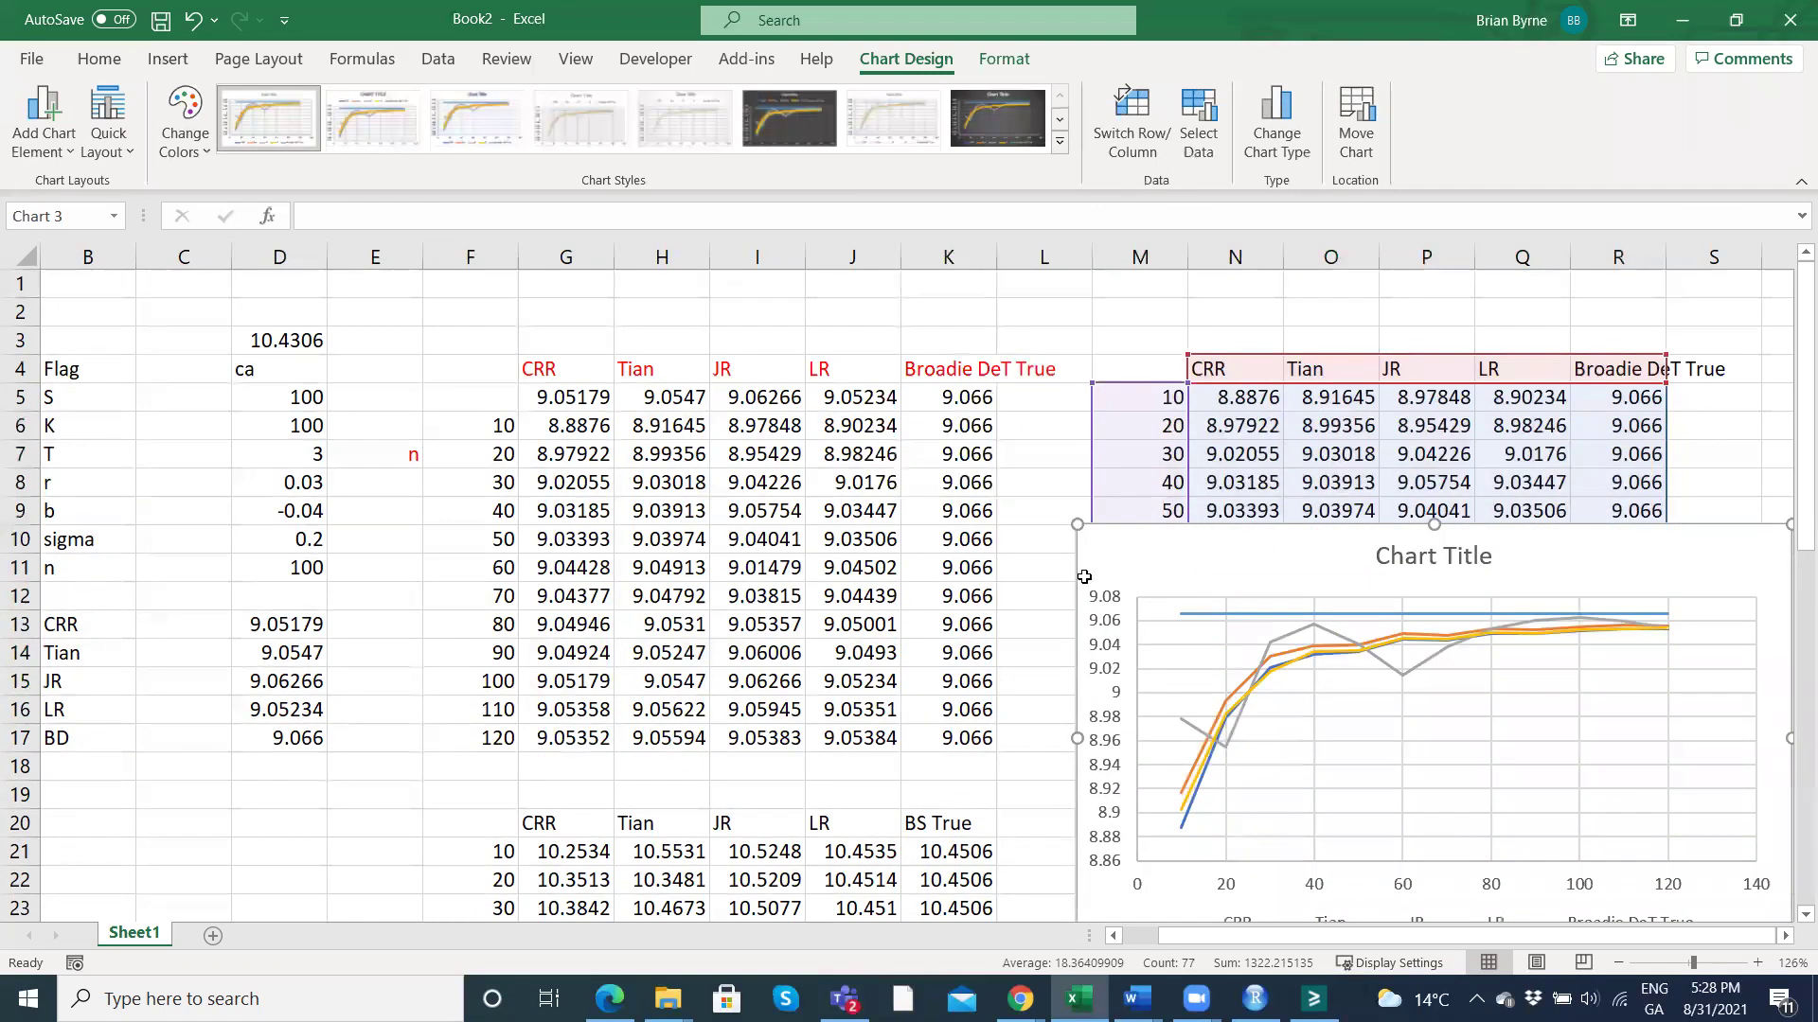
{"action": "left_click_drag", "start_coordinate": [1176, 560], "coordinate": [808, 337]}
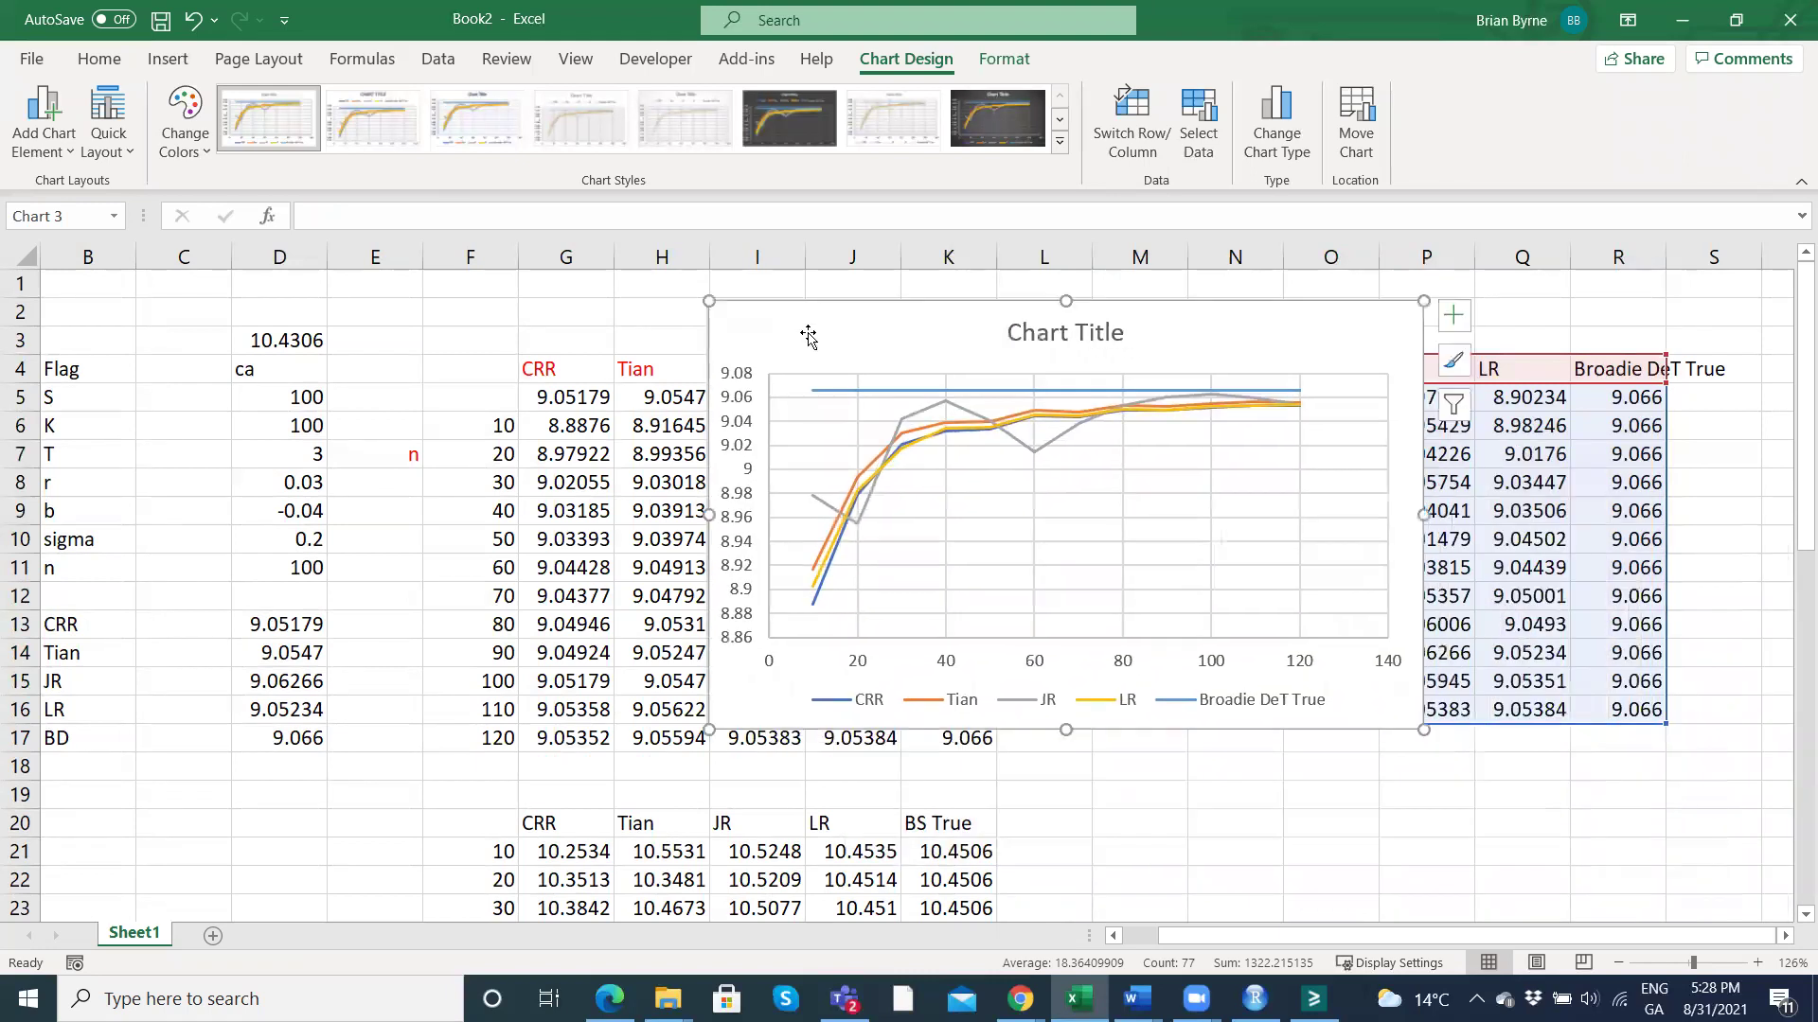
Retitle the new chart Convergence to American Call Option.
{"action": "double_click", "coordinate": [1056, 333]}
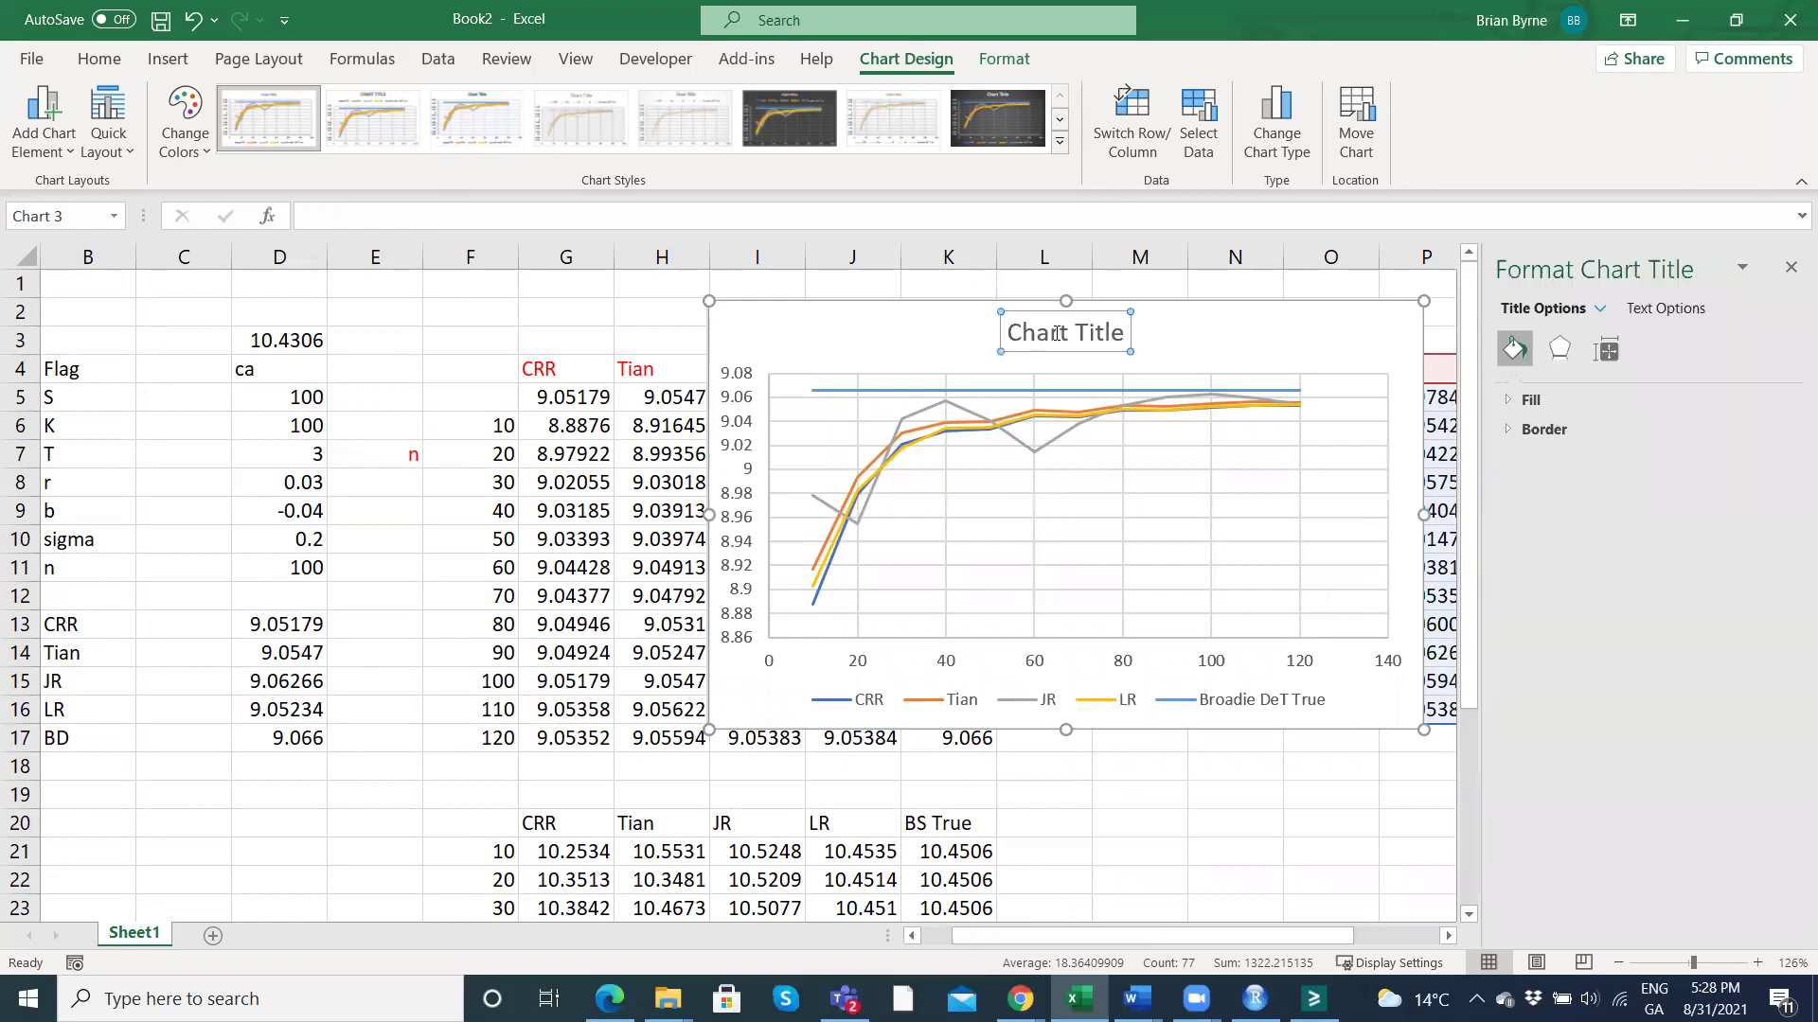
{"action": "double_click", "coordinate": [1108, 334]}
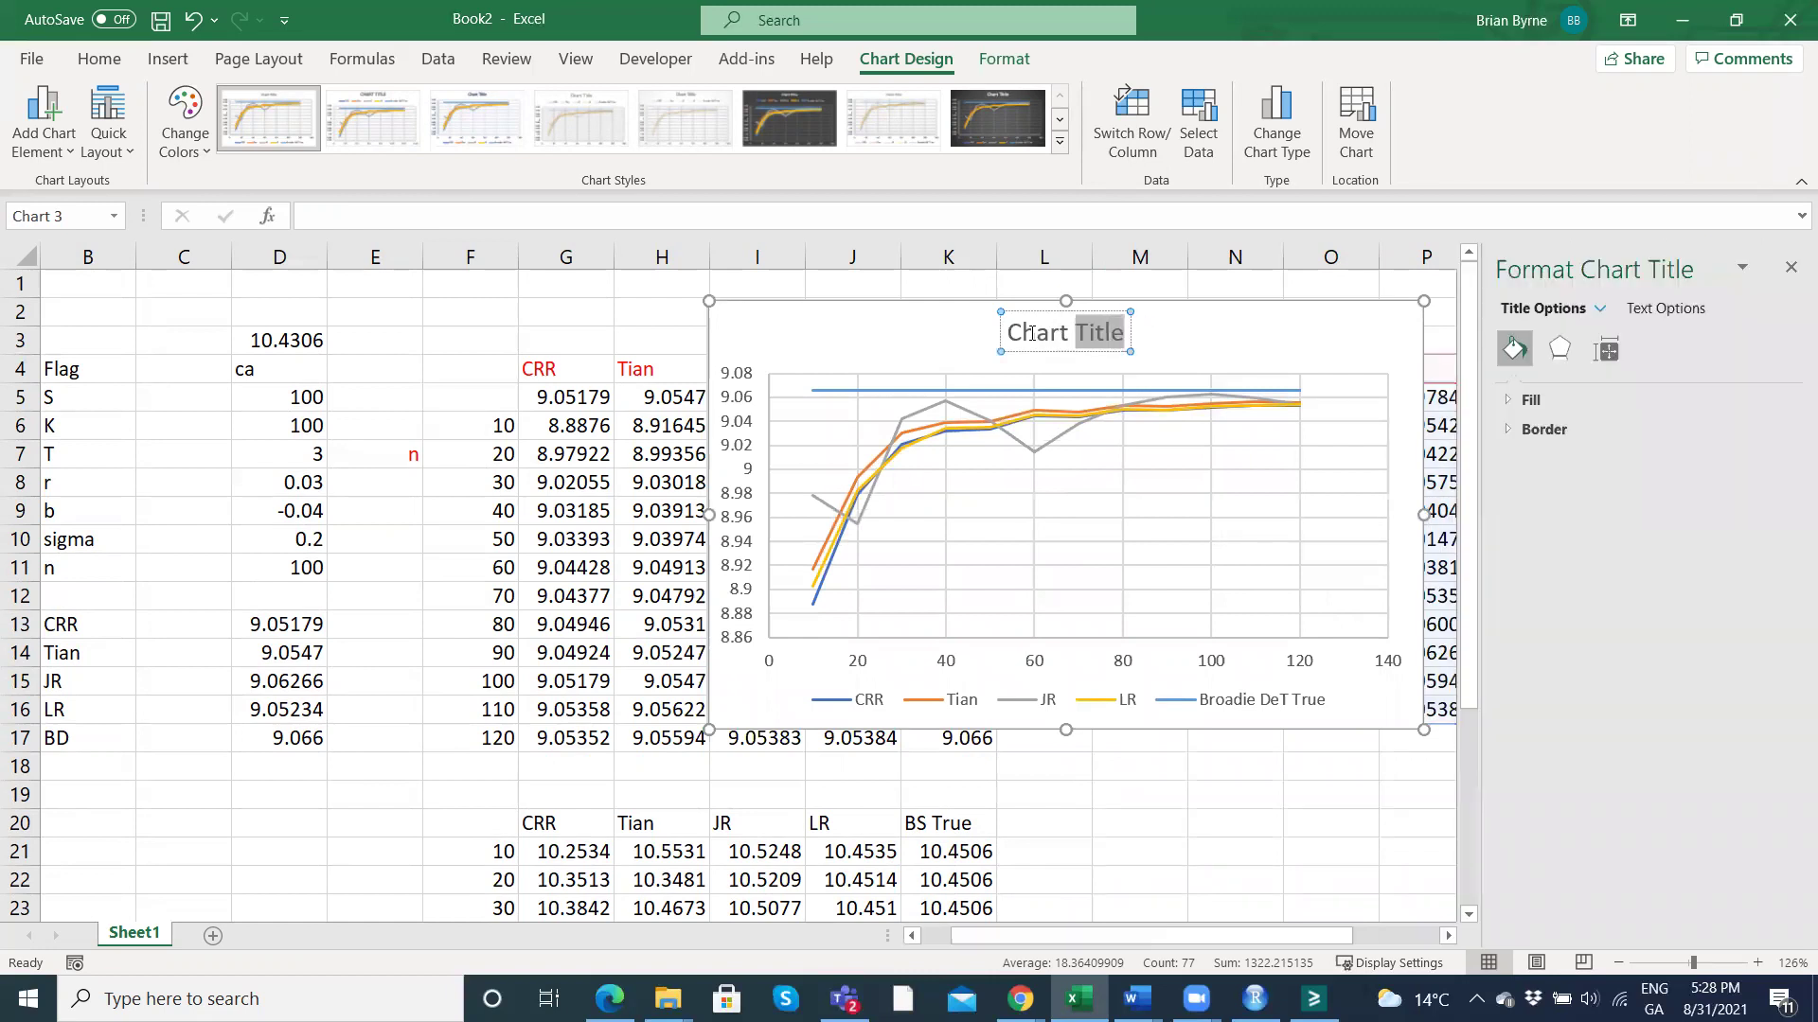
{"action": "triple_click", "coordinate": [1032, 333]}
{"action": "type", "text": "Convergence"}
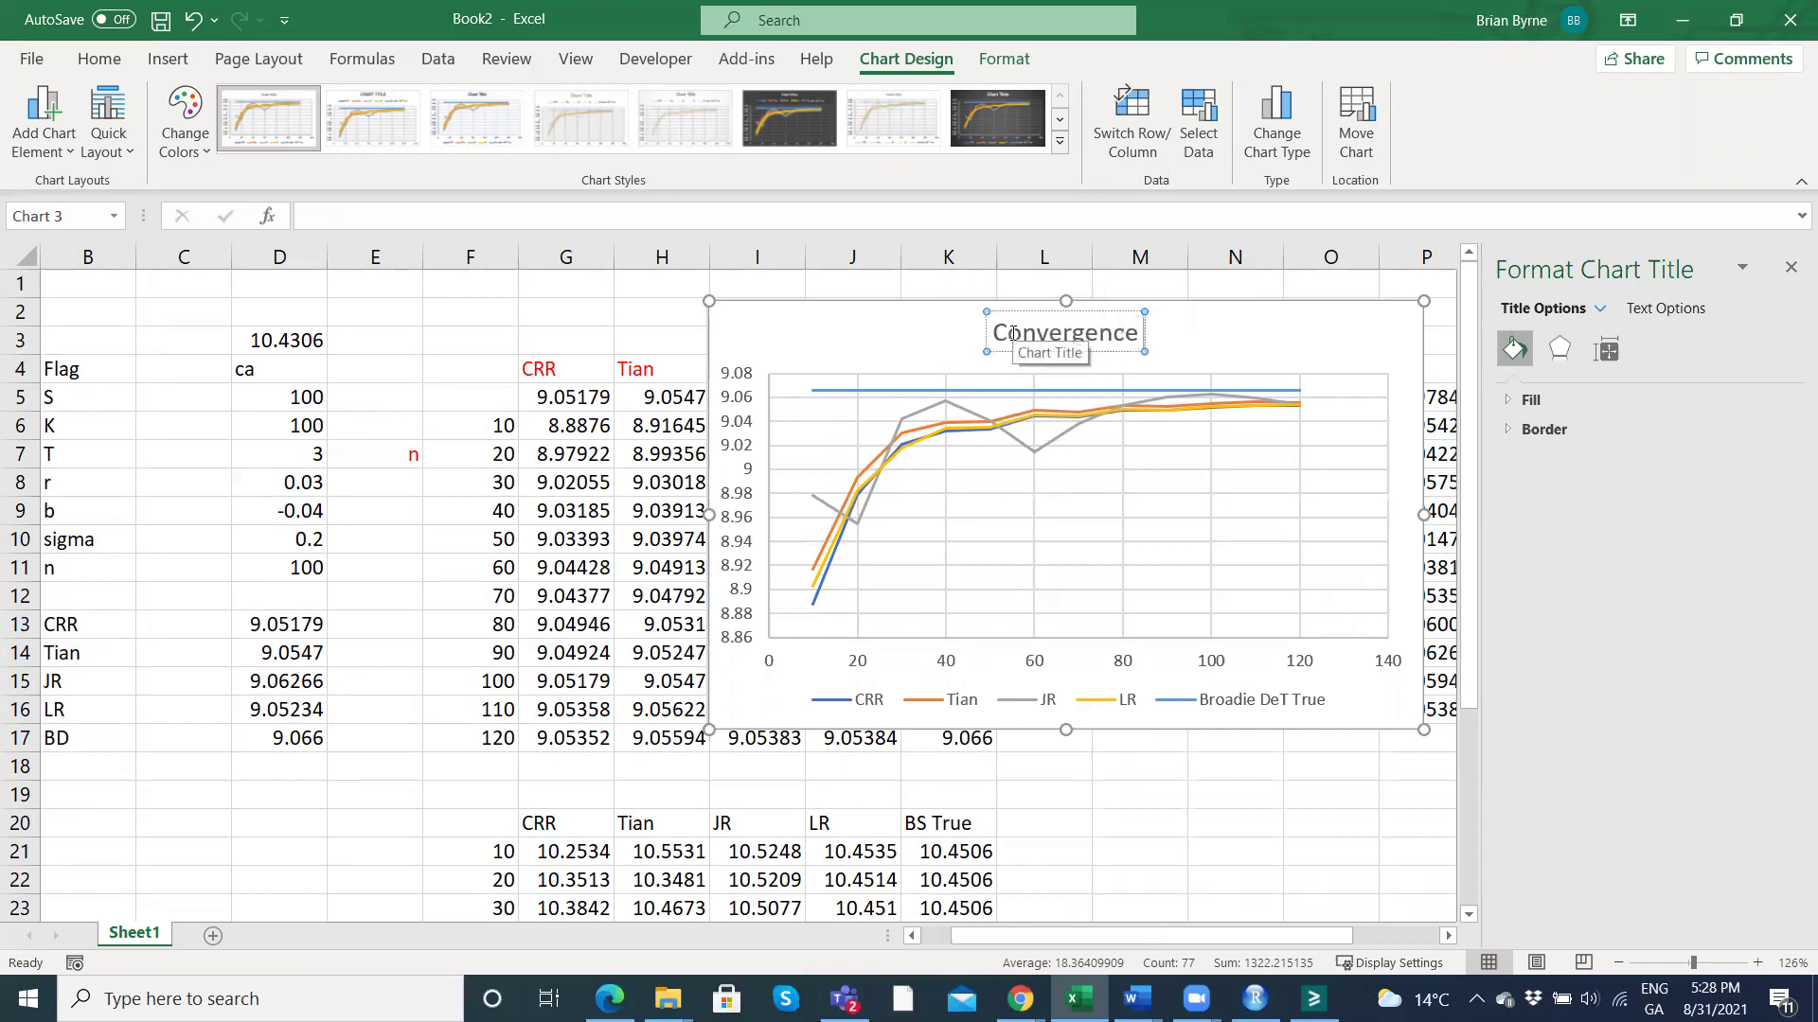
{"action": "type", "text": " to American"}
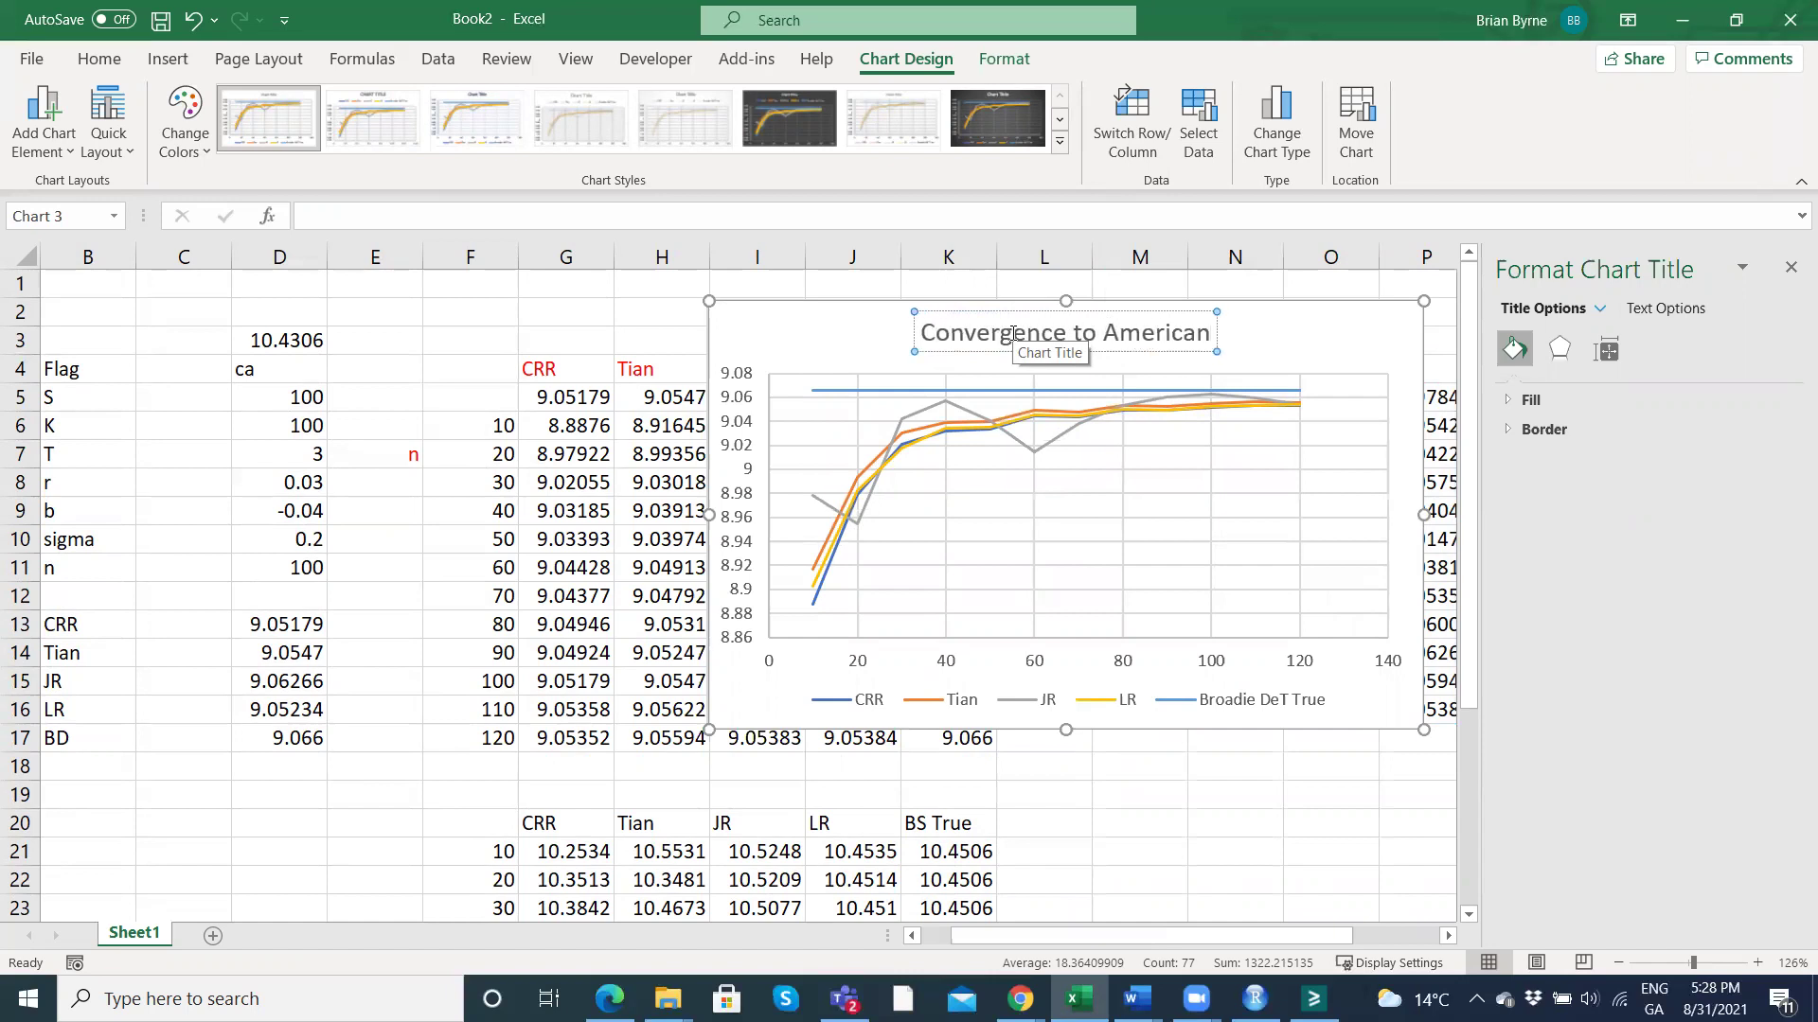
{"action": "type", "text": " C"}
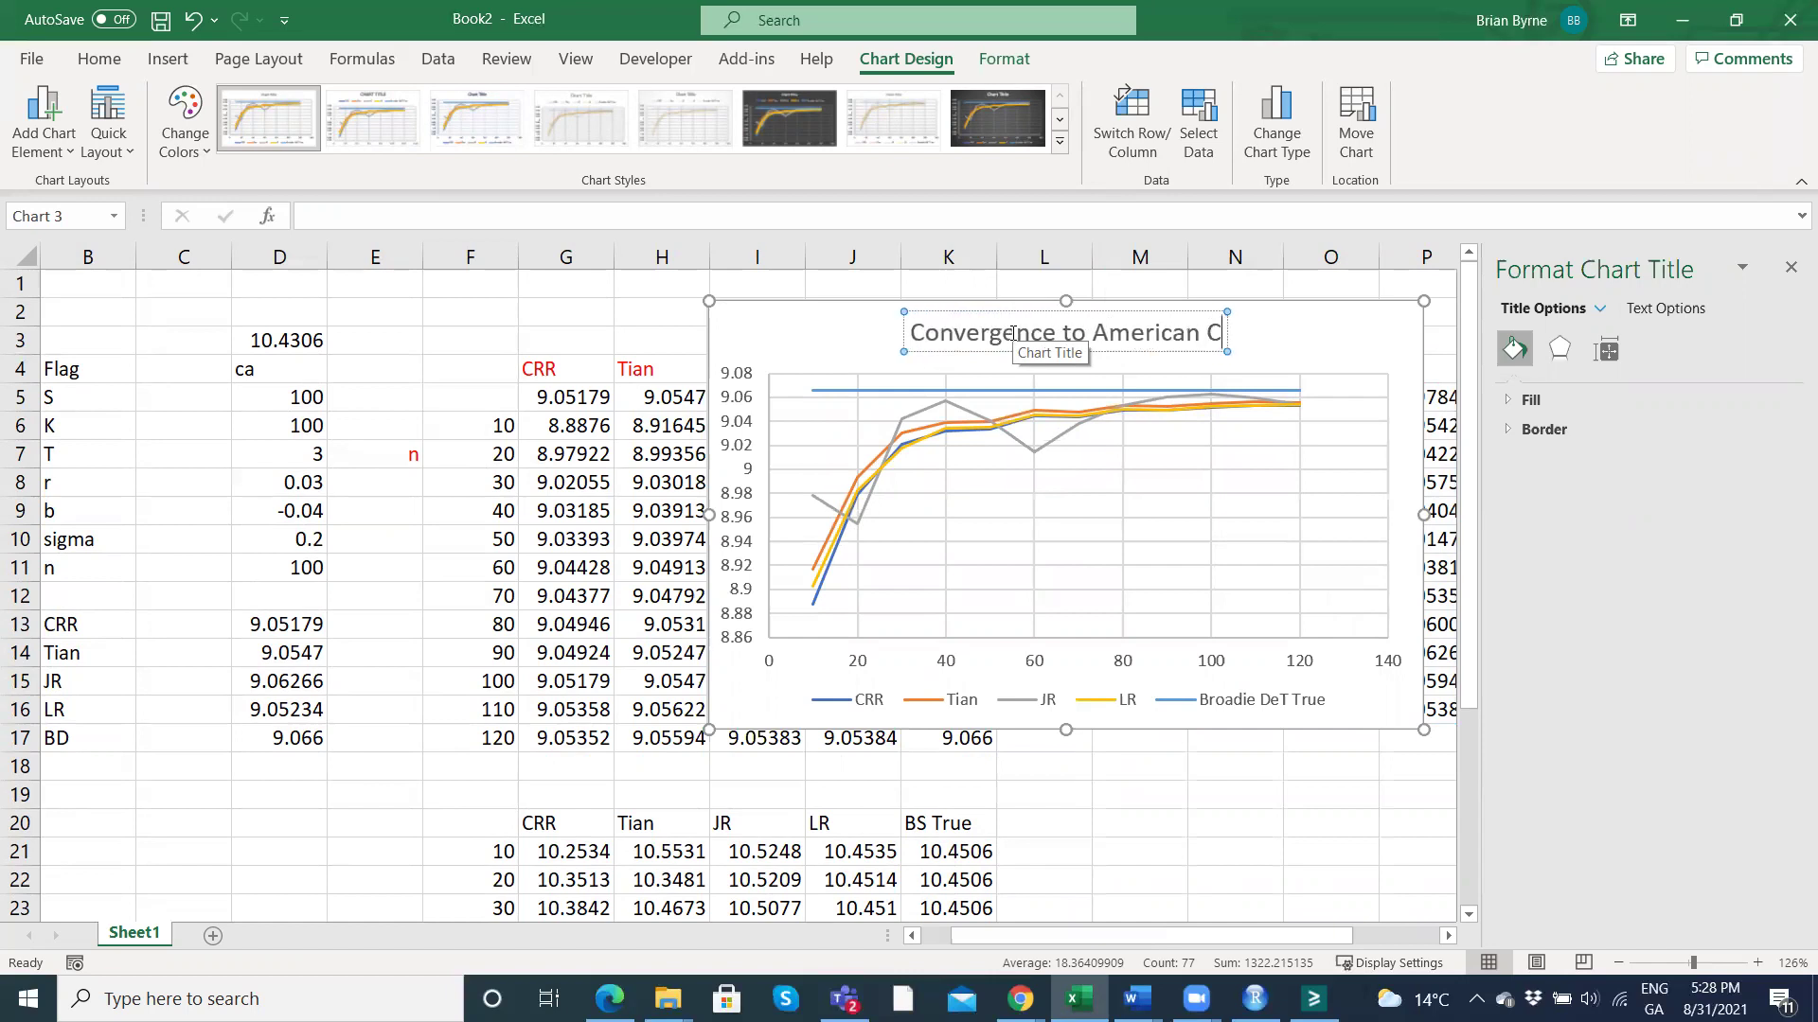
{"action": "type", "text": "all Option"}
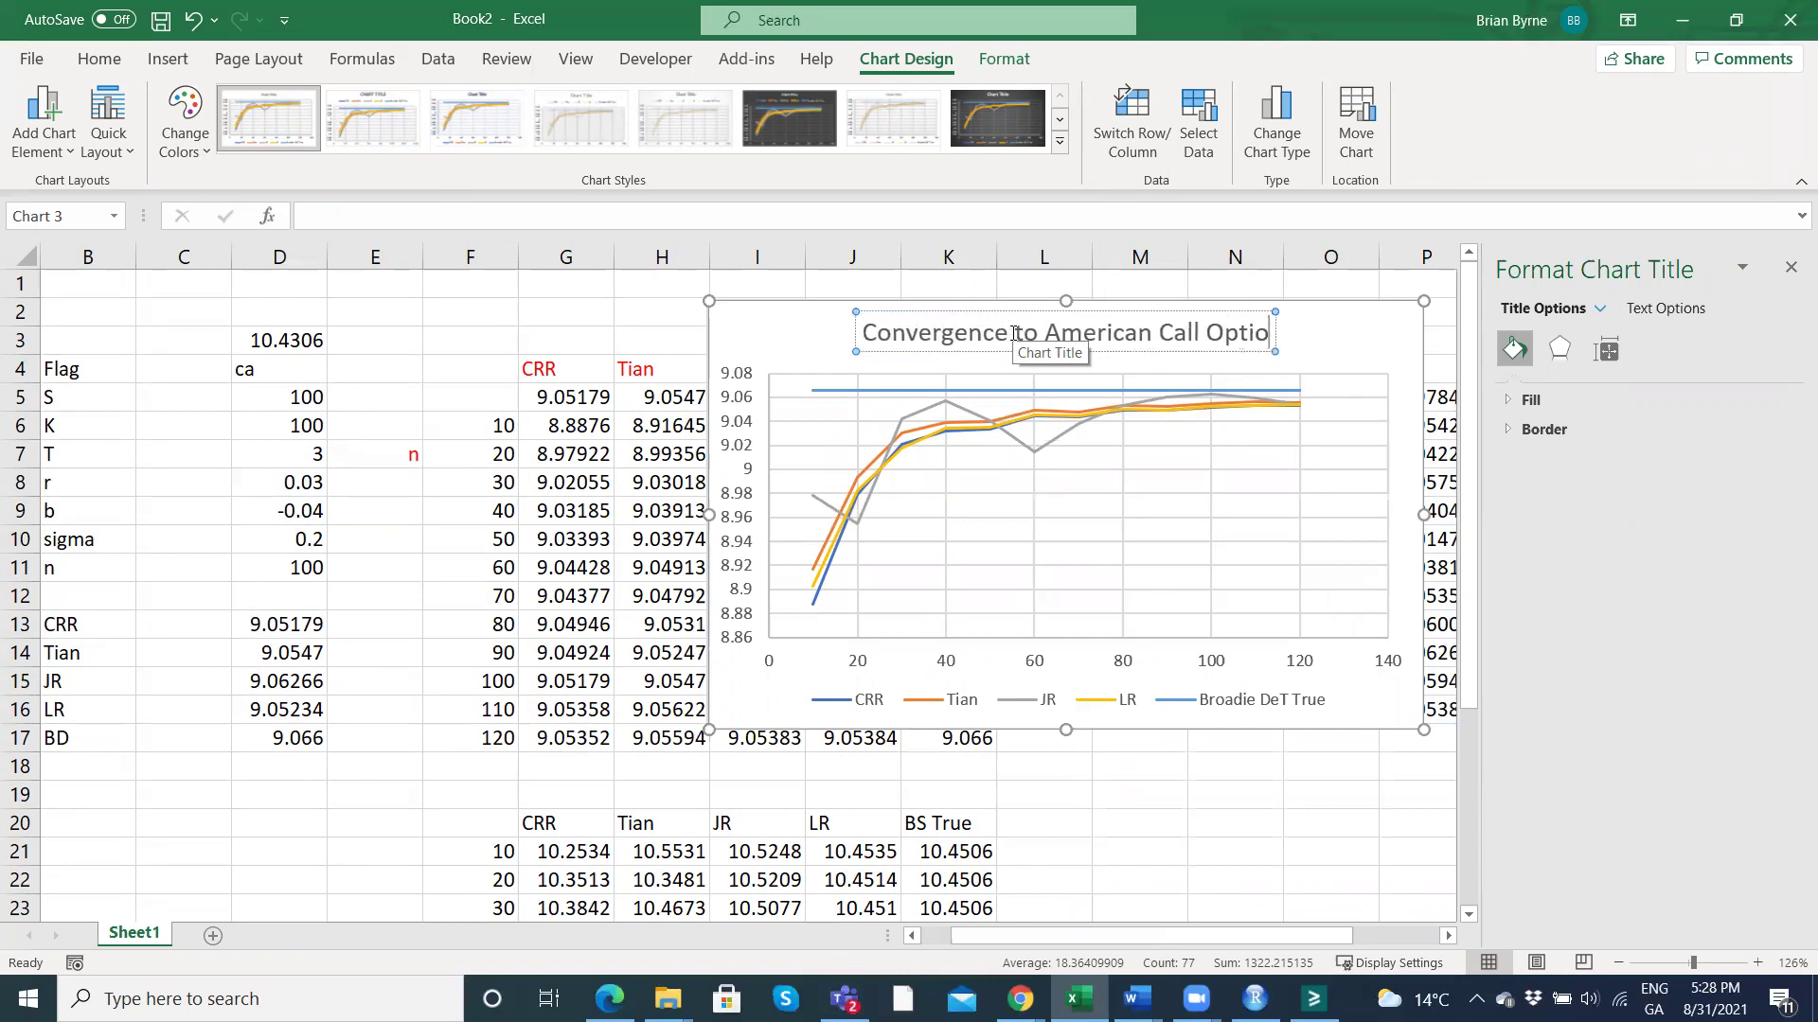
{"action": "left_click", "coordinate": [1256, 834]}
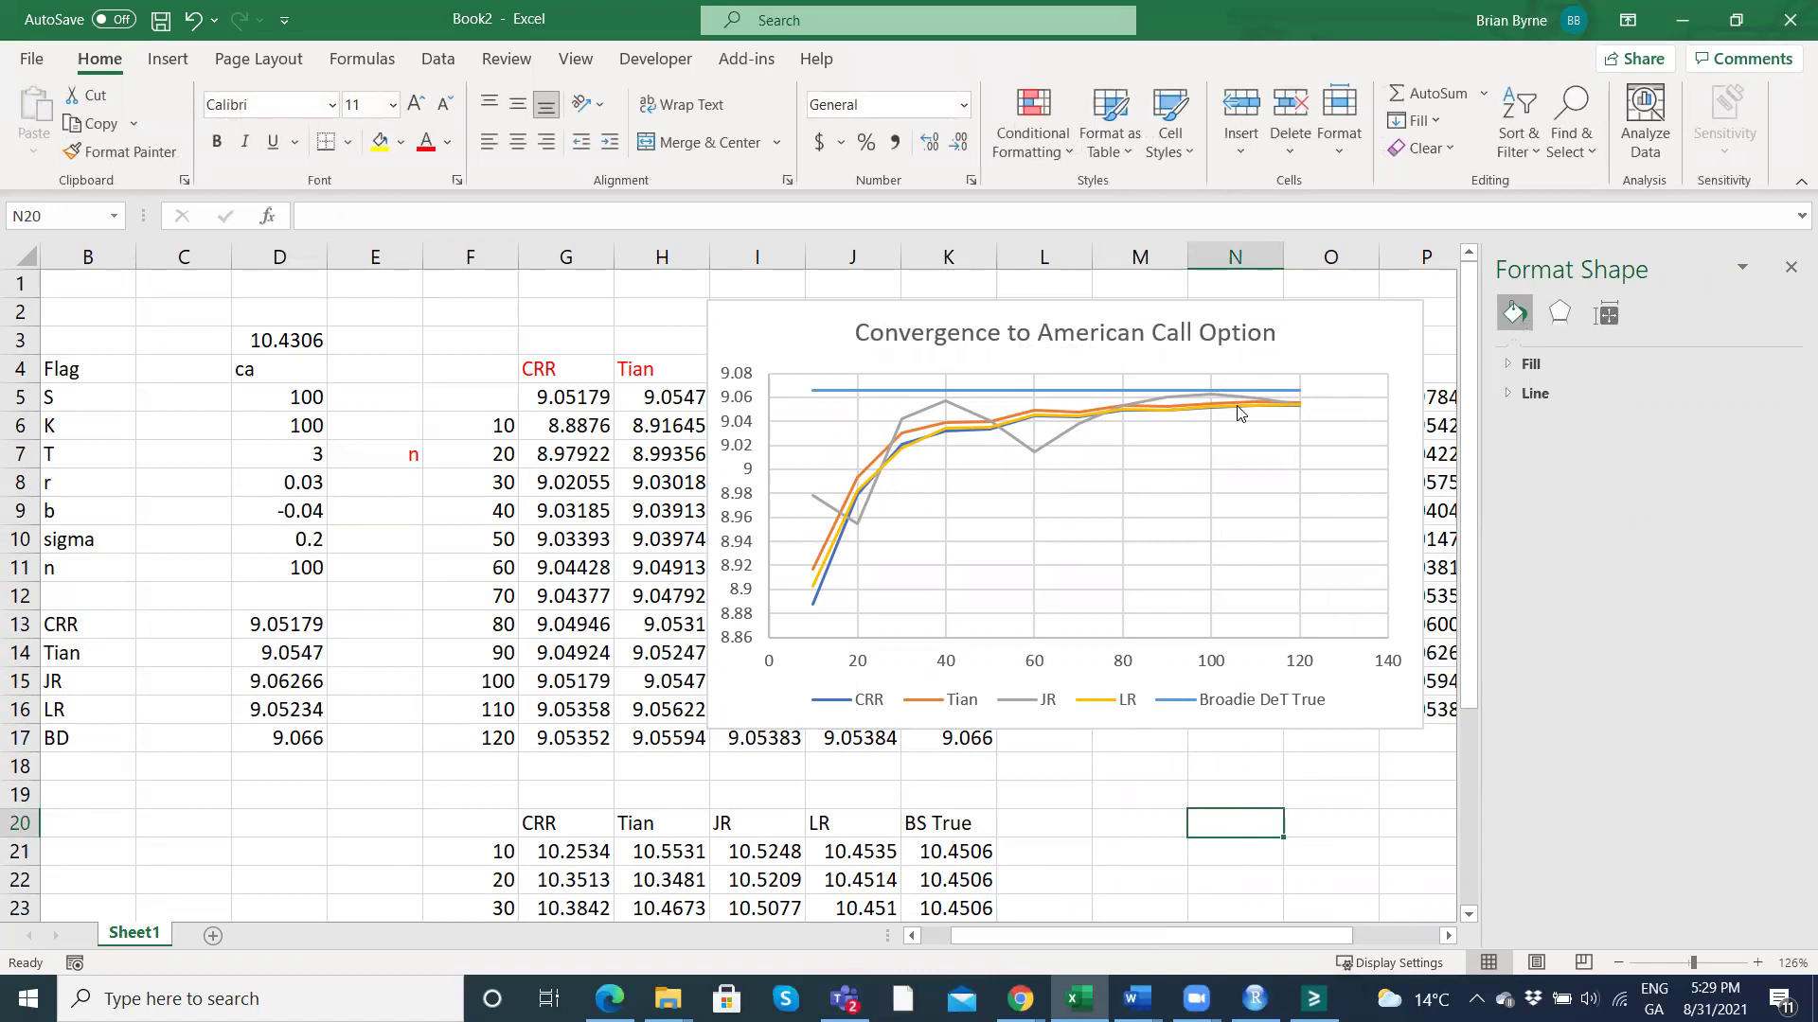
Close the formatting pane and move the American call chart below the pasted values table.
{"action": "mouse_move", "coordinate": [1235, 412]}
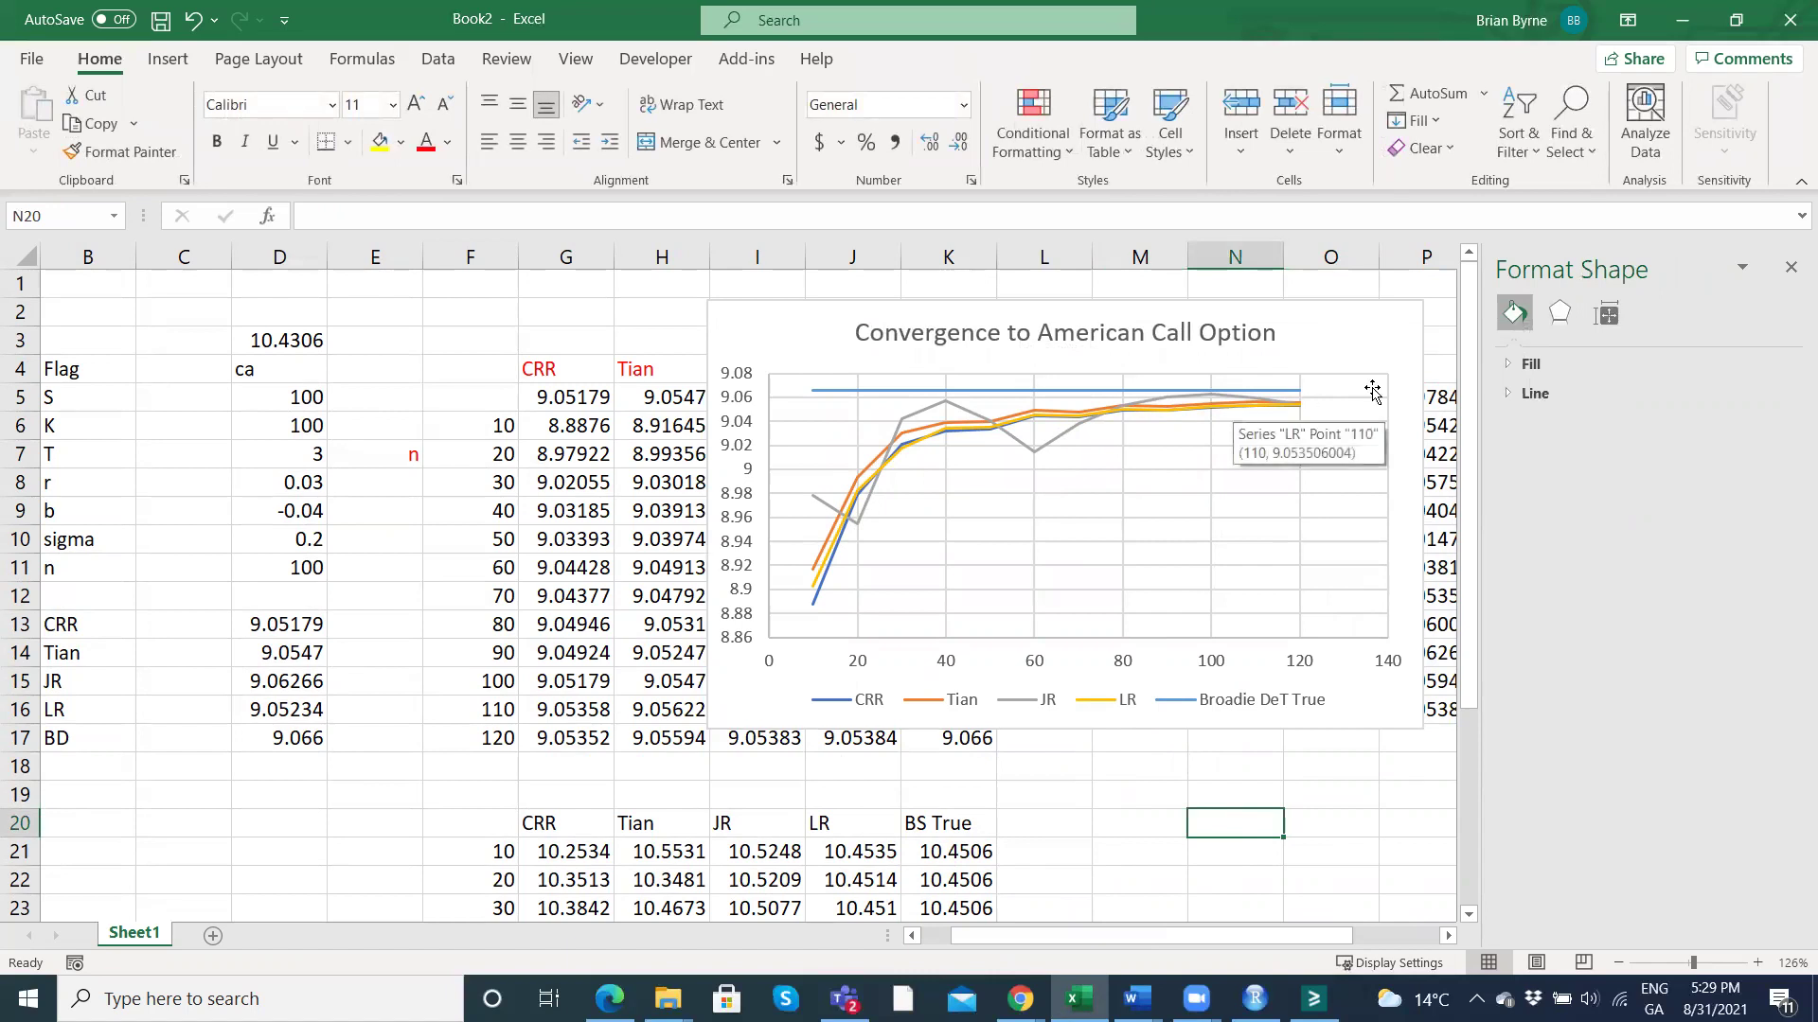
{"action": "left_click", "coordinate": [1791, 282]}
{"action": "left_click_drag", "start_coordinate": [1335, 368], "coordinate": [1710, 834]}
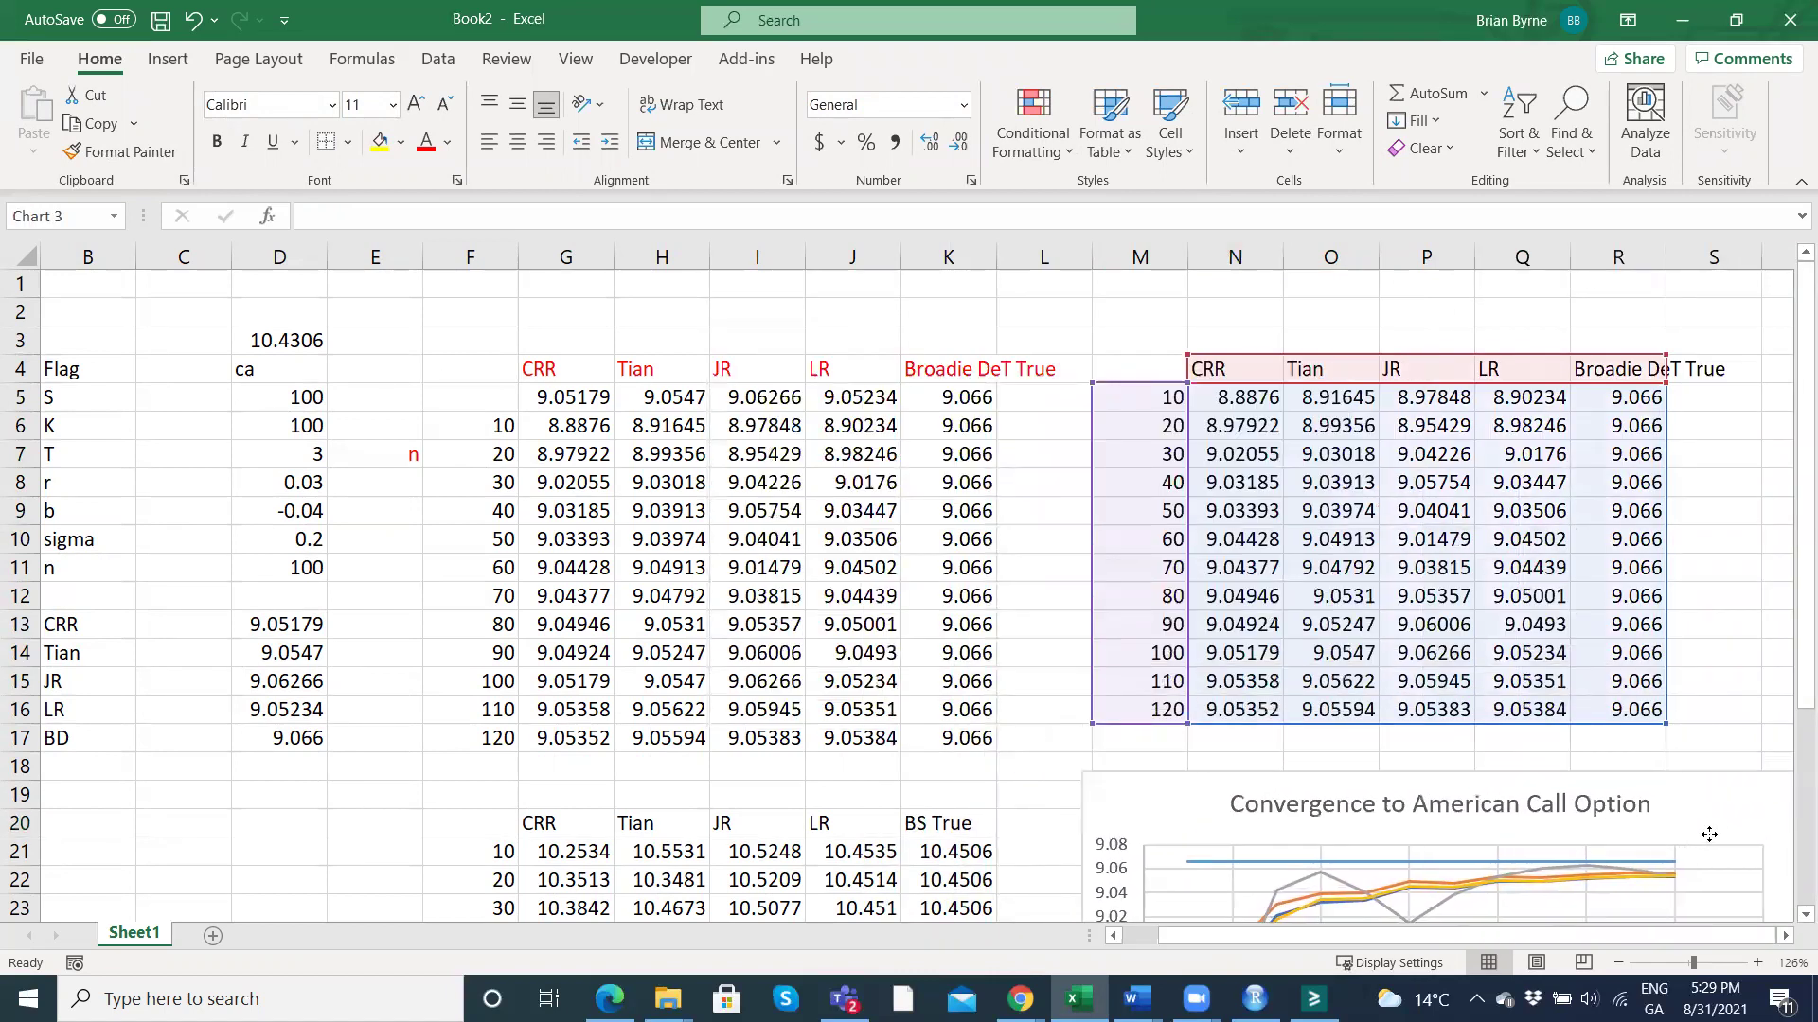
{"action": "left_click", "coordinate": [480, 444]}
{"action": "left_click", "coordinate": [1264, 399]}
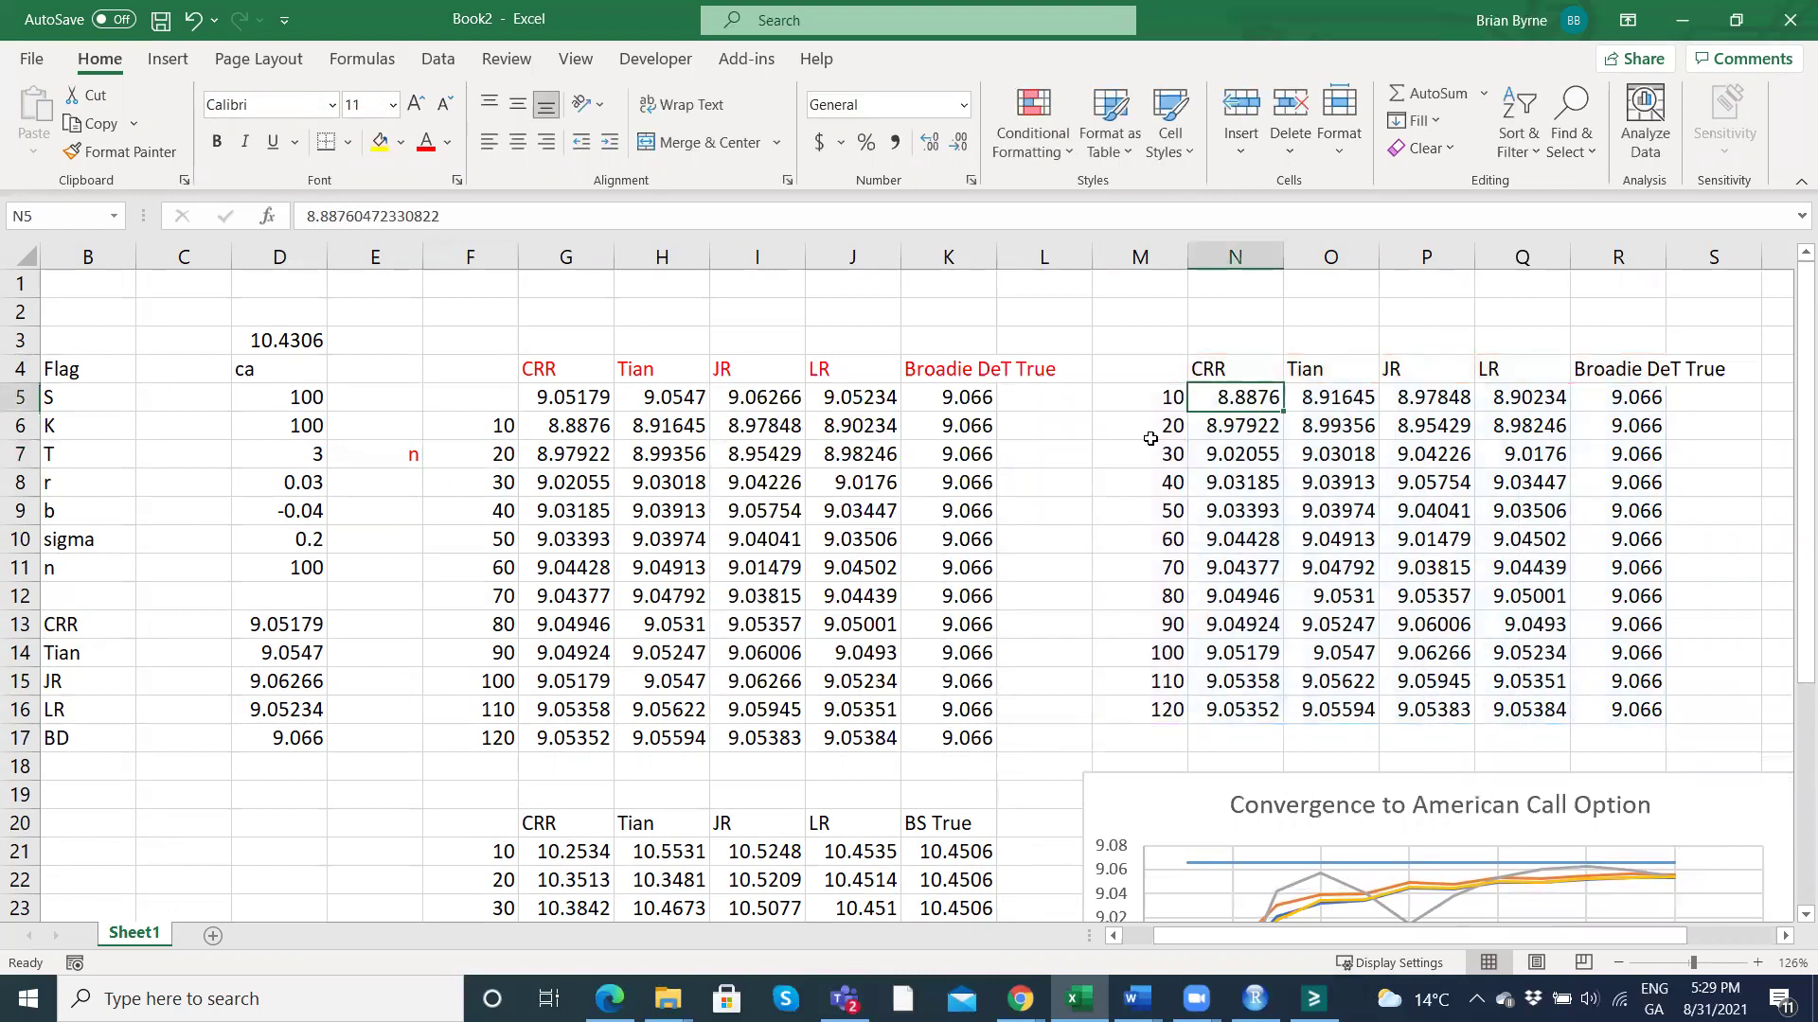
Change the step counts in F7:F17 to a series running from 50 to 550 in increments of 50.
{"action": "left_click", "coordinate": [495, 428]}
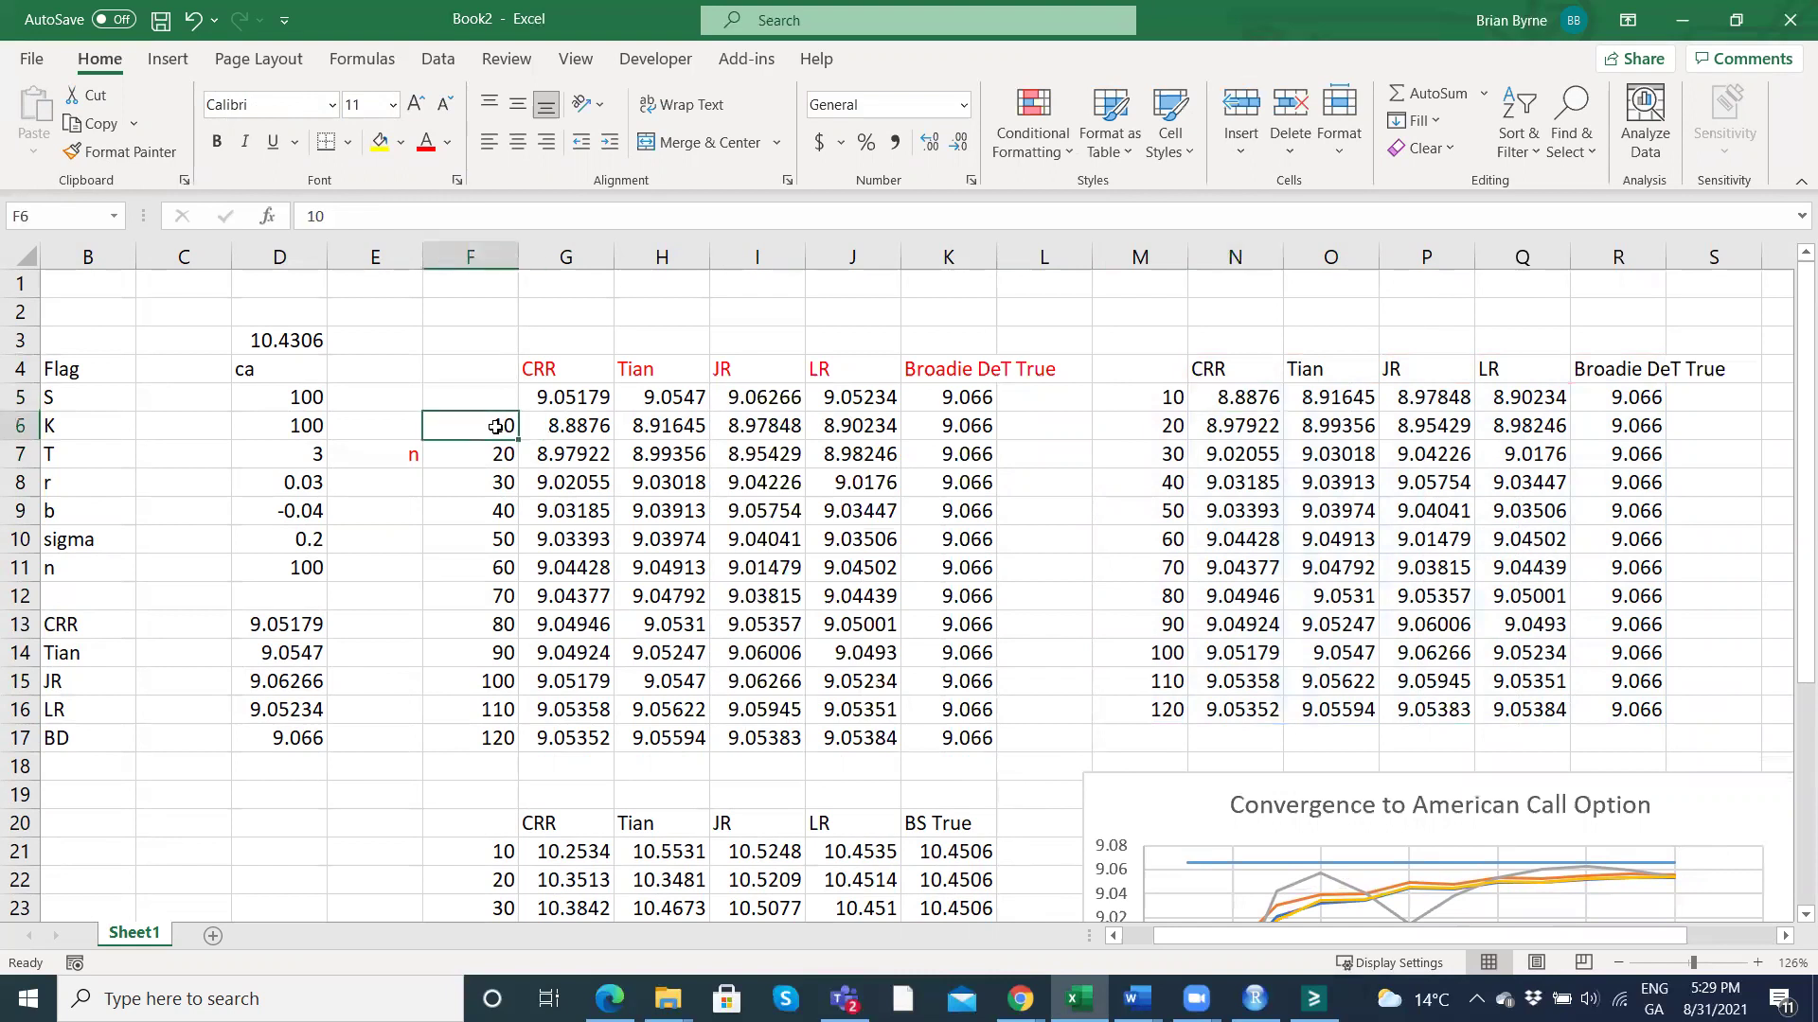
{"action": "key", "text": "Down"}
{"action": "type", "text": "5"}
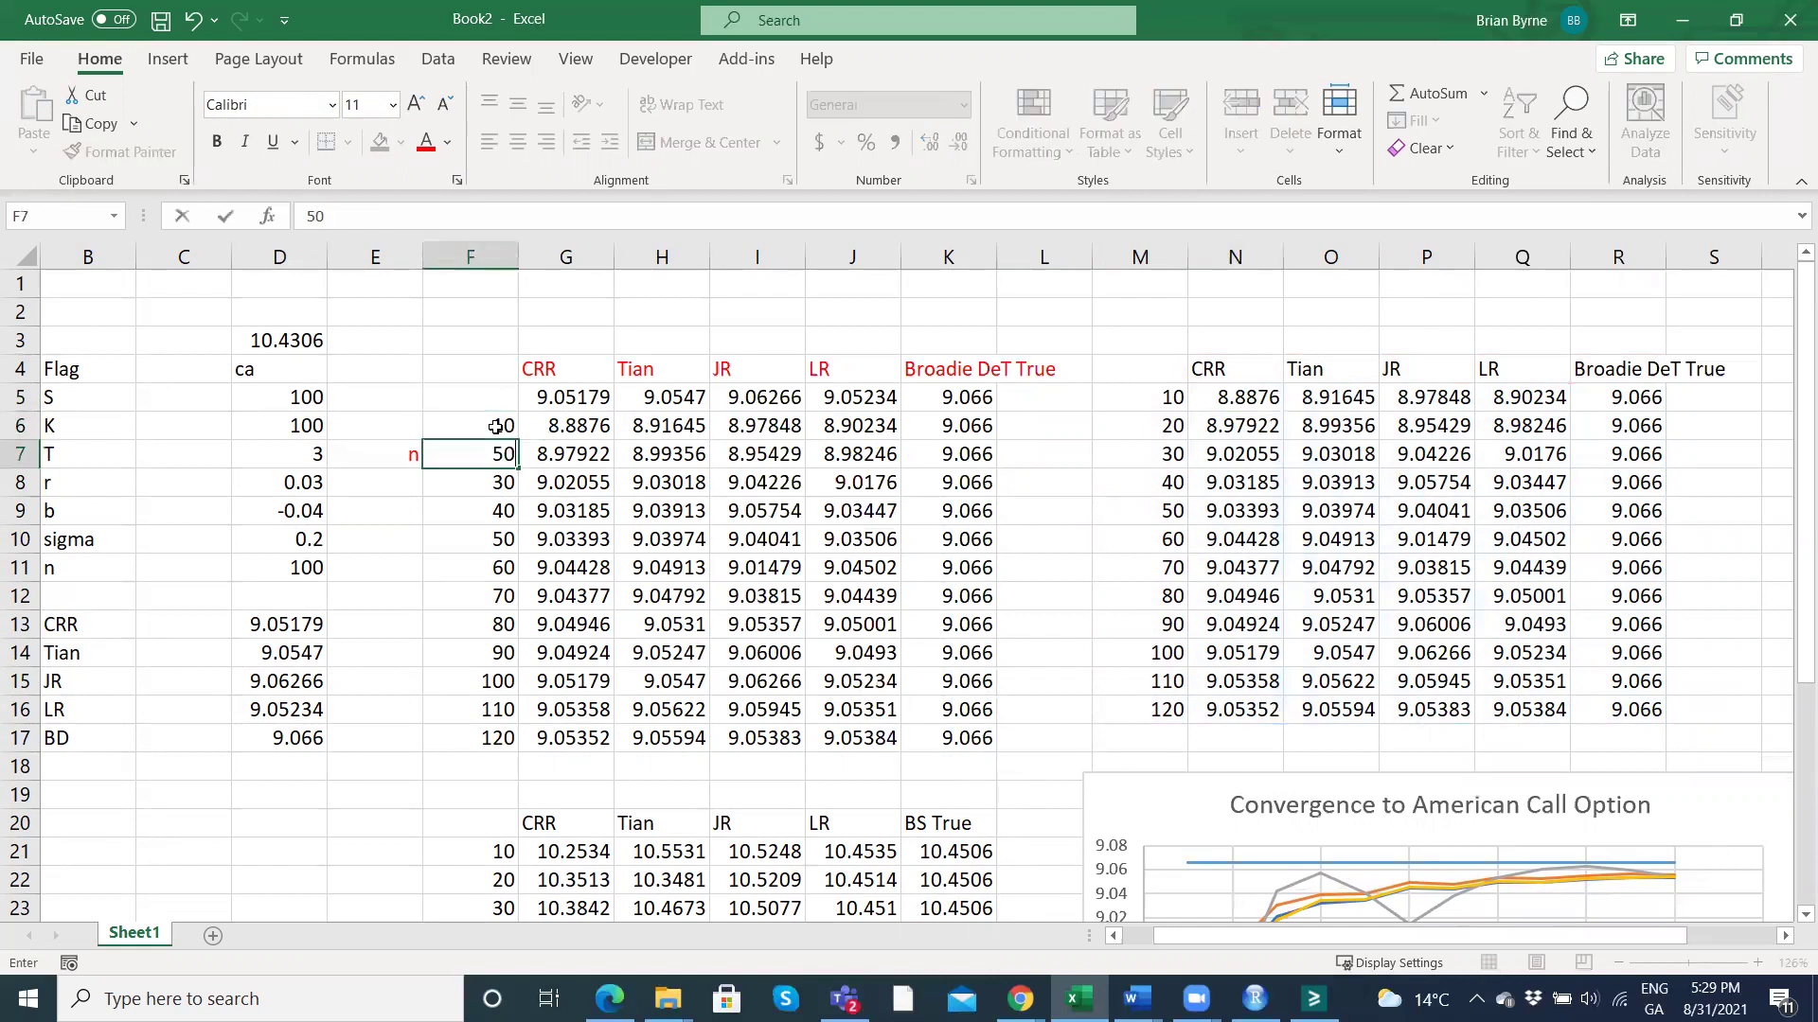
{"action": "key", "text": "Return"}
{"action": "type", "text": "100"}
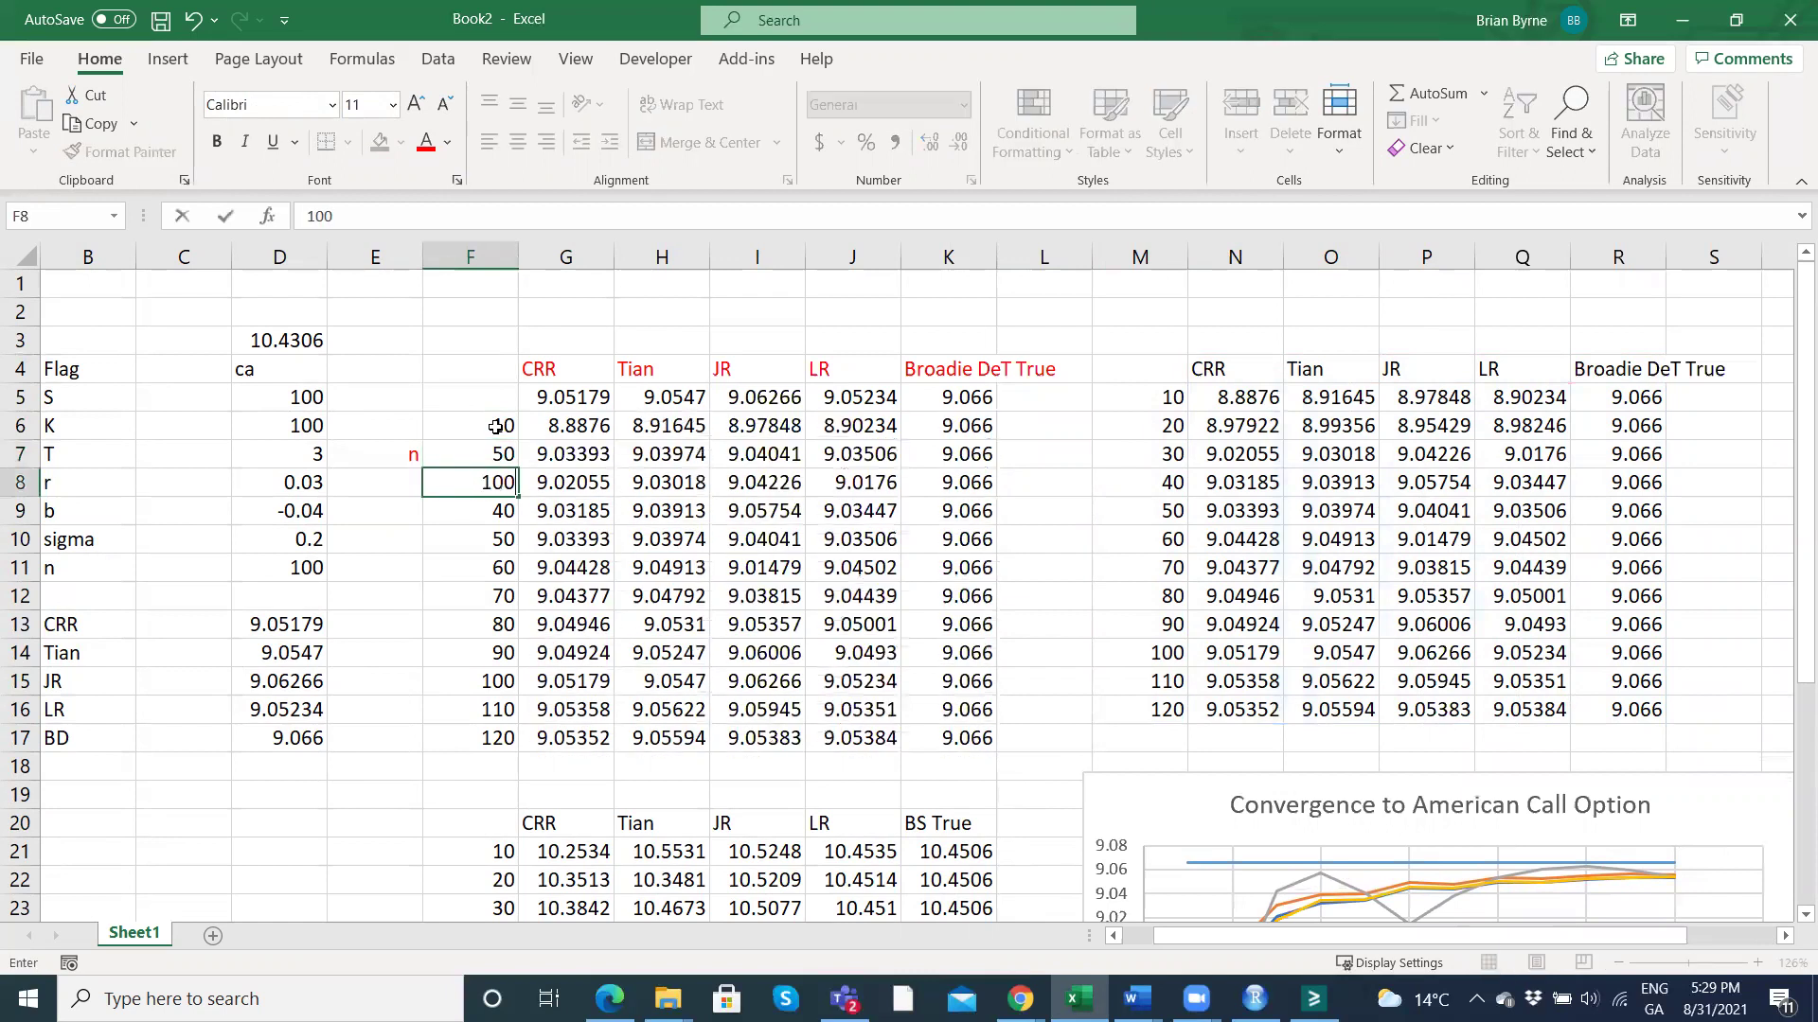
{"action": "key", "text": "ctrl+Return"}
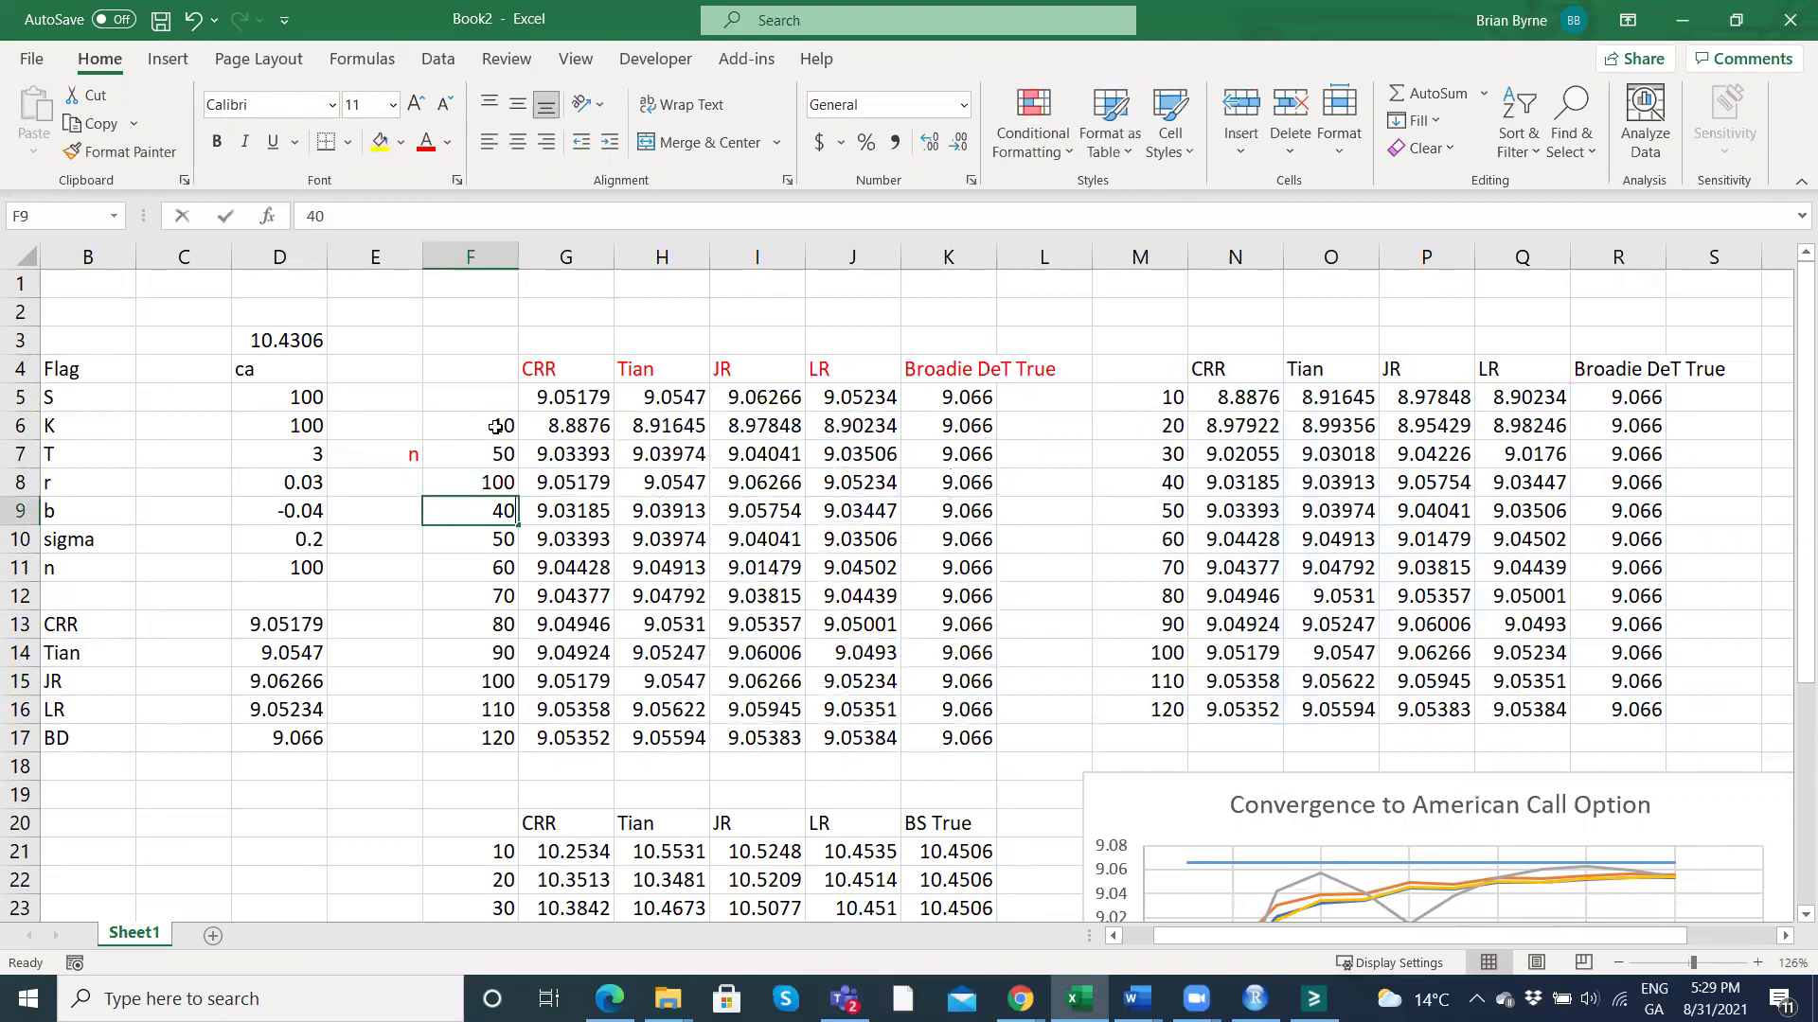
{"action": "type", "text": "150"}
{"action": "key", "text": "Return"}
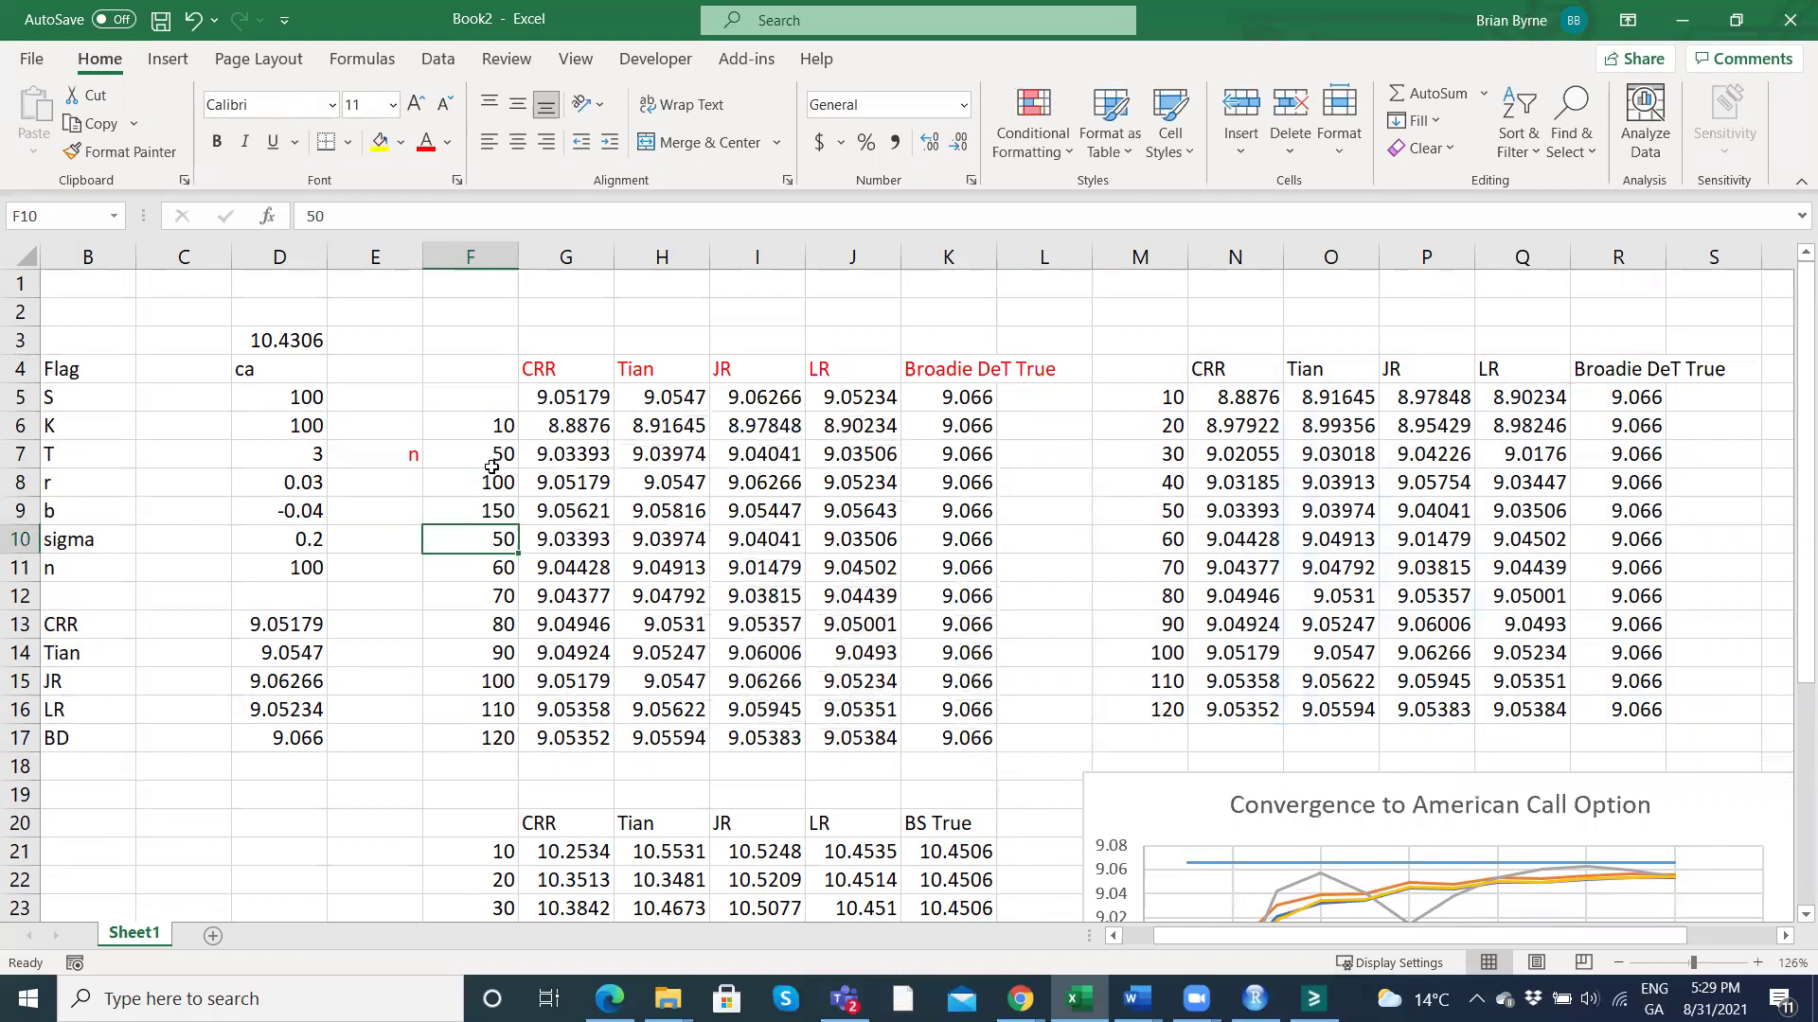
{"action": "left_click_drag", "start_coordinate": [488, 456], "coordinate": [517, 741]}
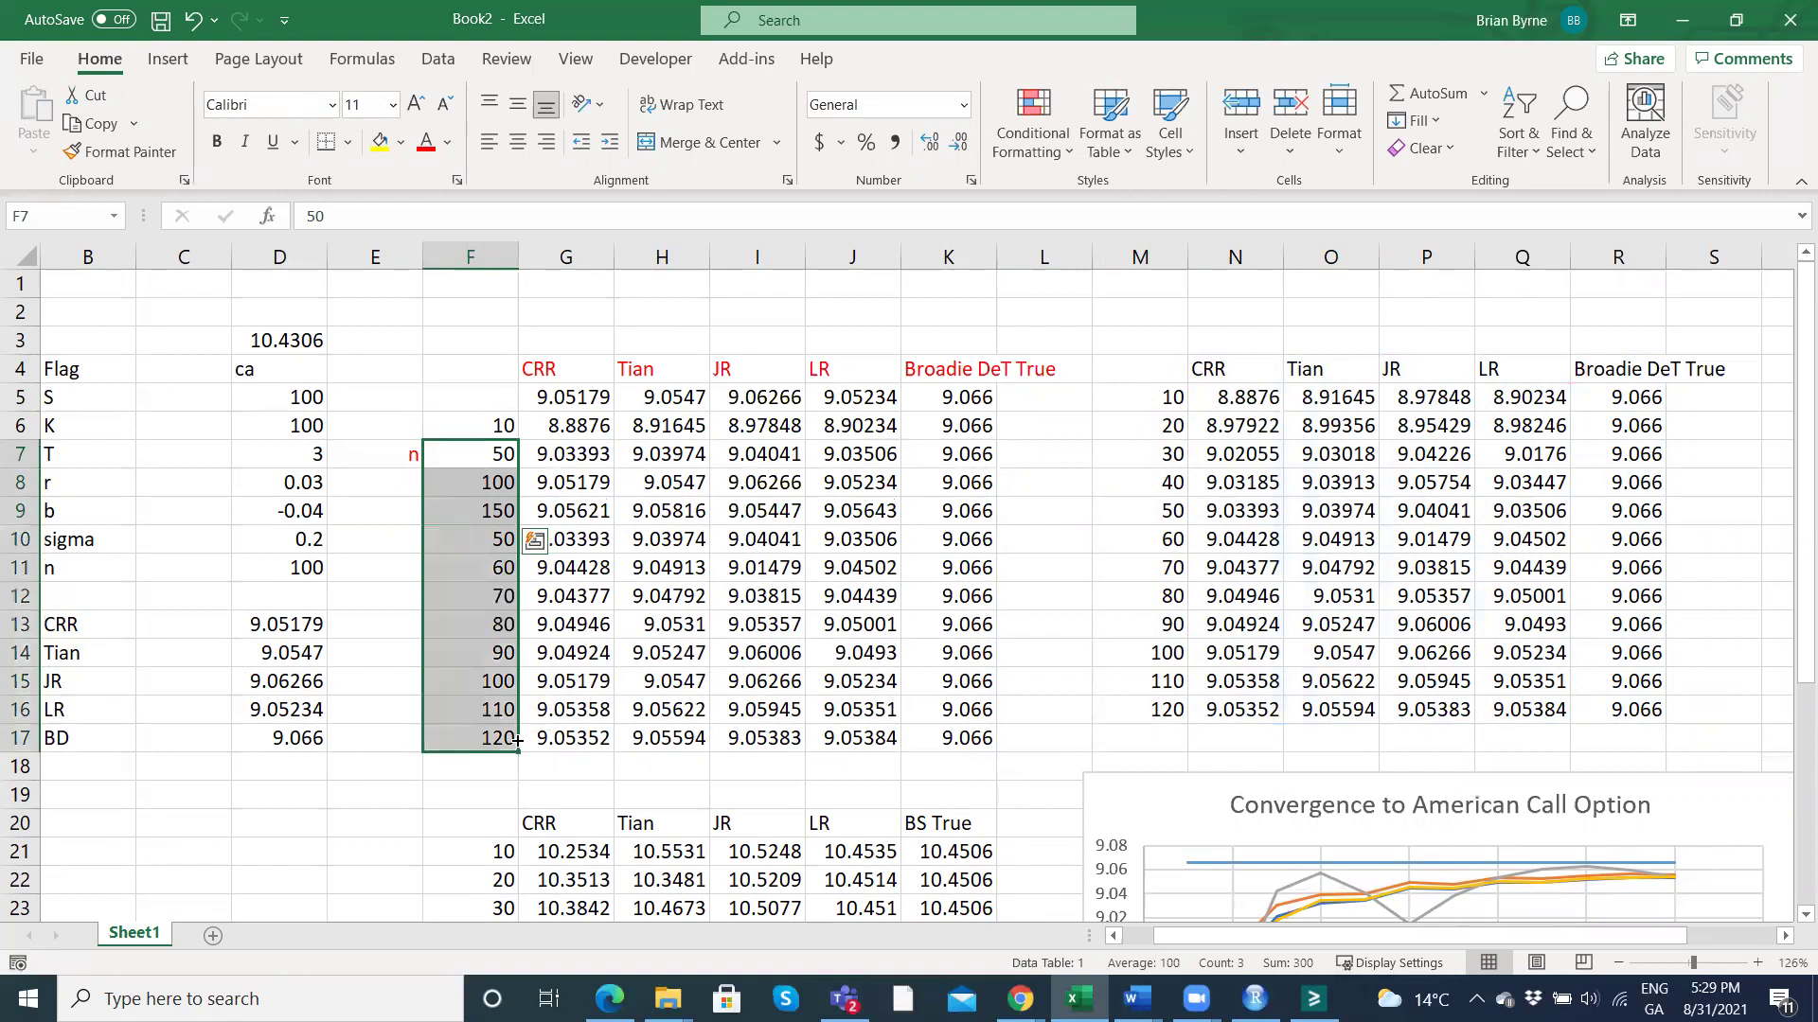
{"action": "left_click", "coordinate": [451, 779]}
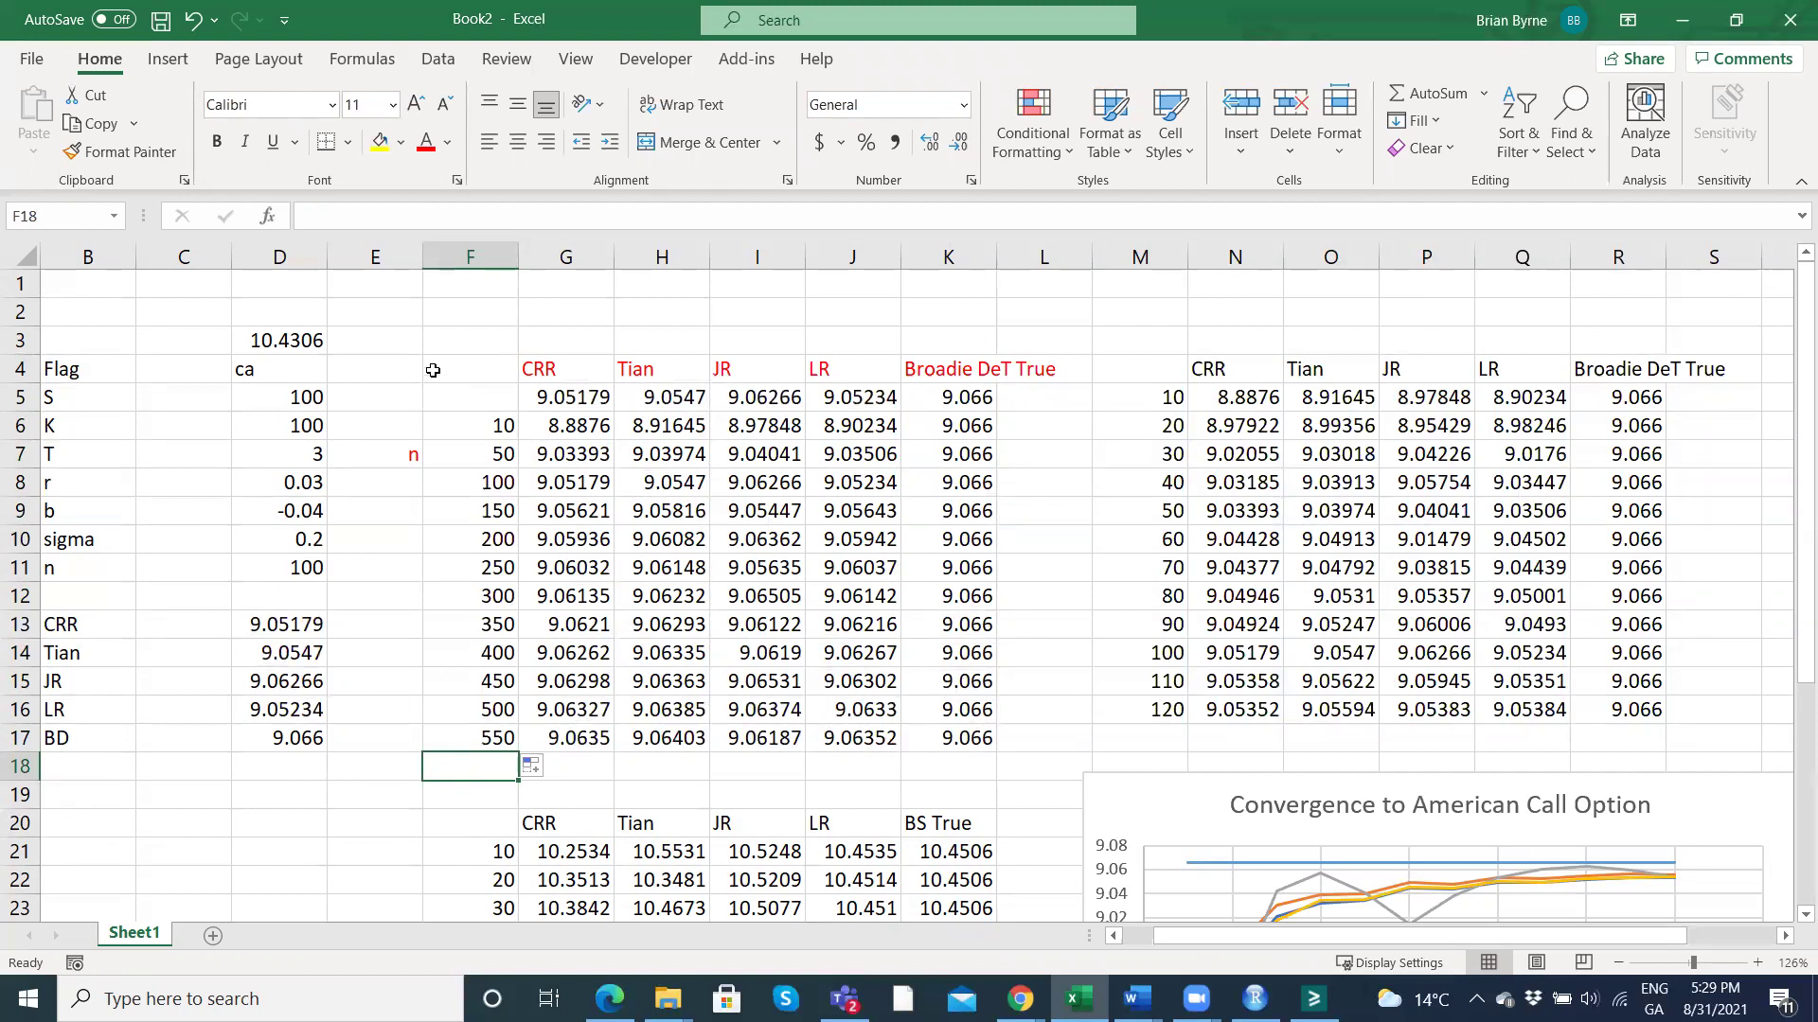
Copy the American call data table F4:K17 and paste it as values only starting at U4.
{"action": "left_click_drag", "start_coordinate": [432, 370], "coordinate": [940, 739]}
{"action": "right_click", "coordinate": [940, 739]}
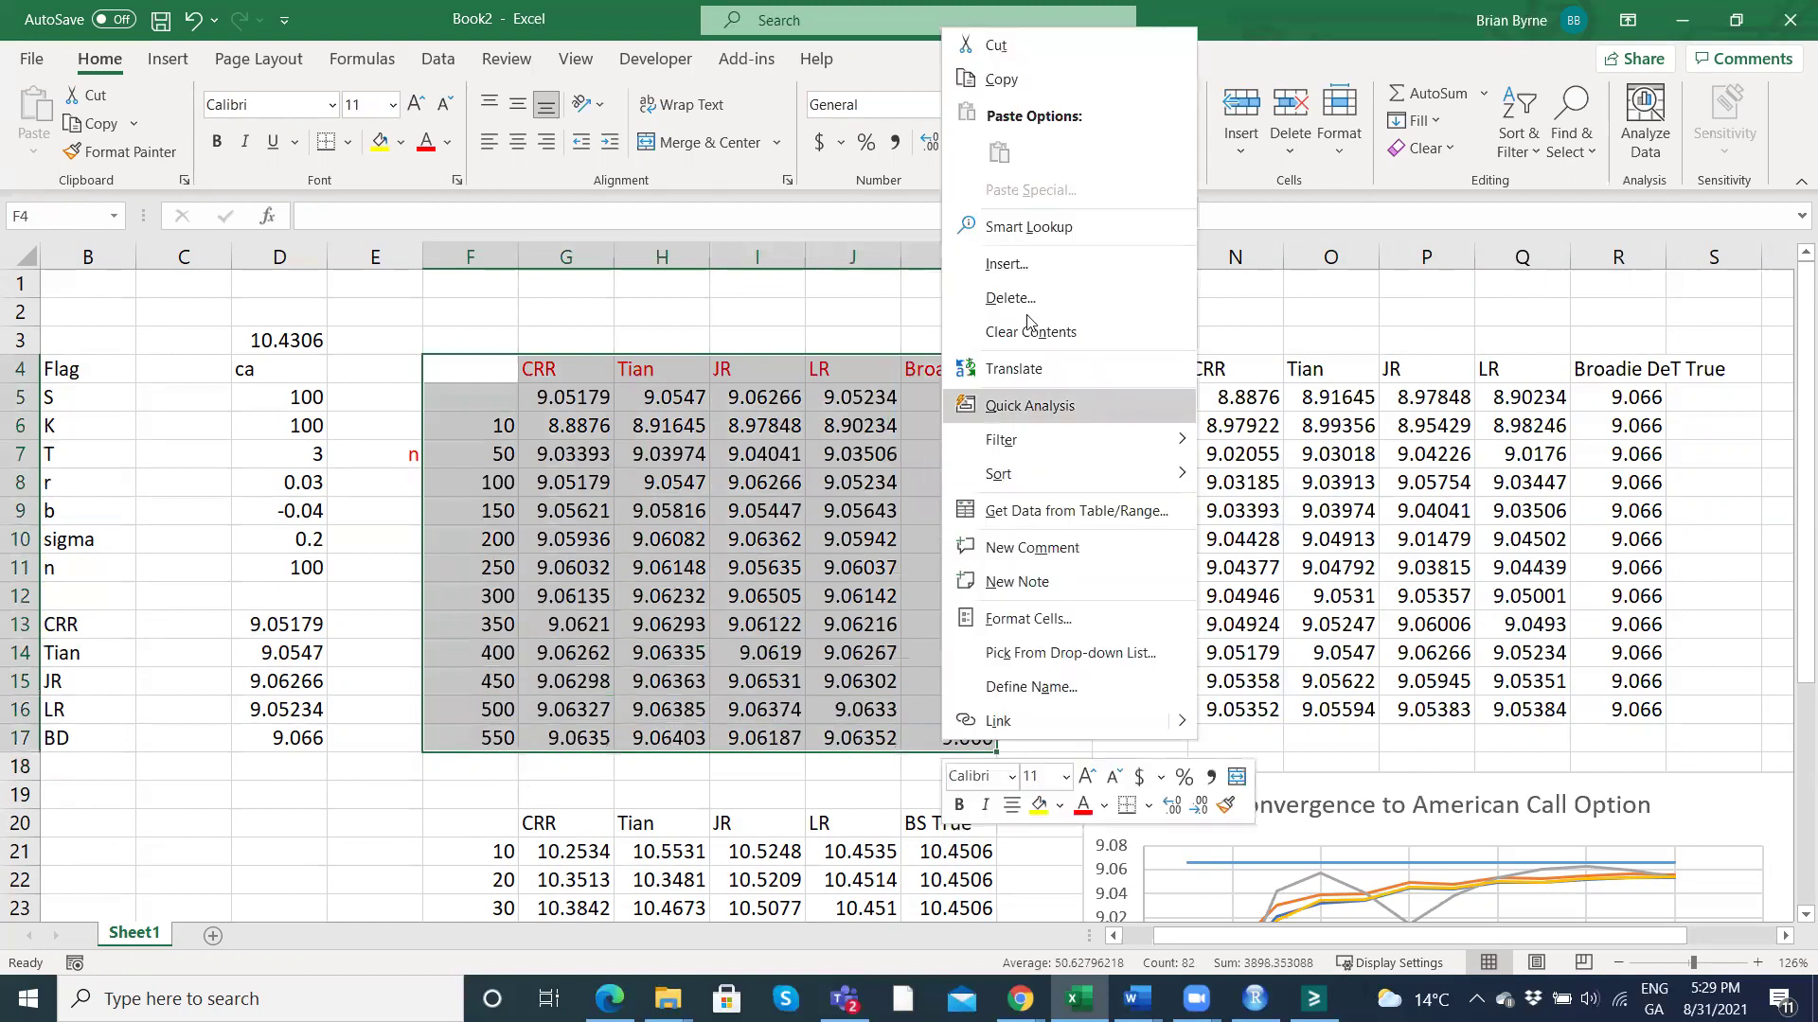
{"action": "left_click", "coordinate": [998, 84]}
{"action": "scroll", "coordinate": [1363, 641], "scroll_direction": "right", "scroll_amount": 6}
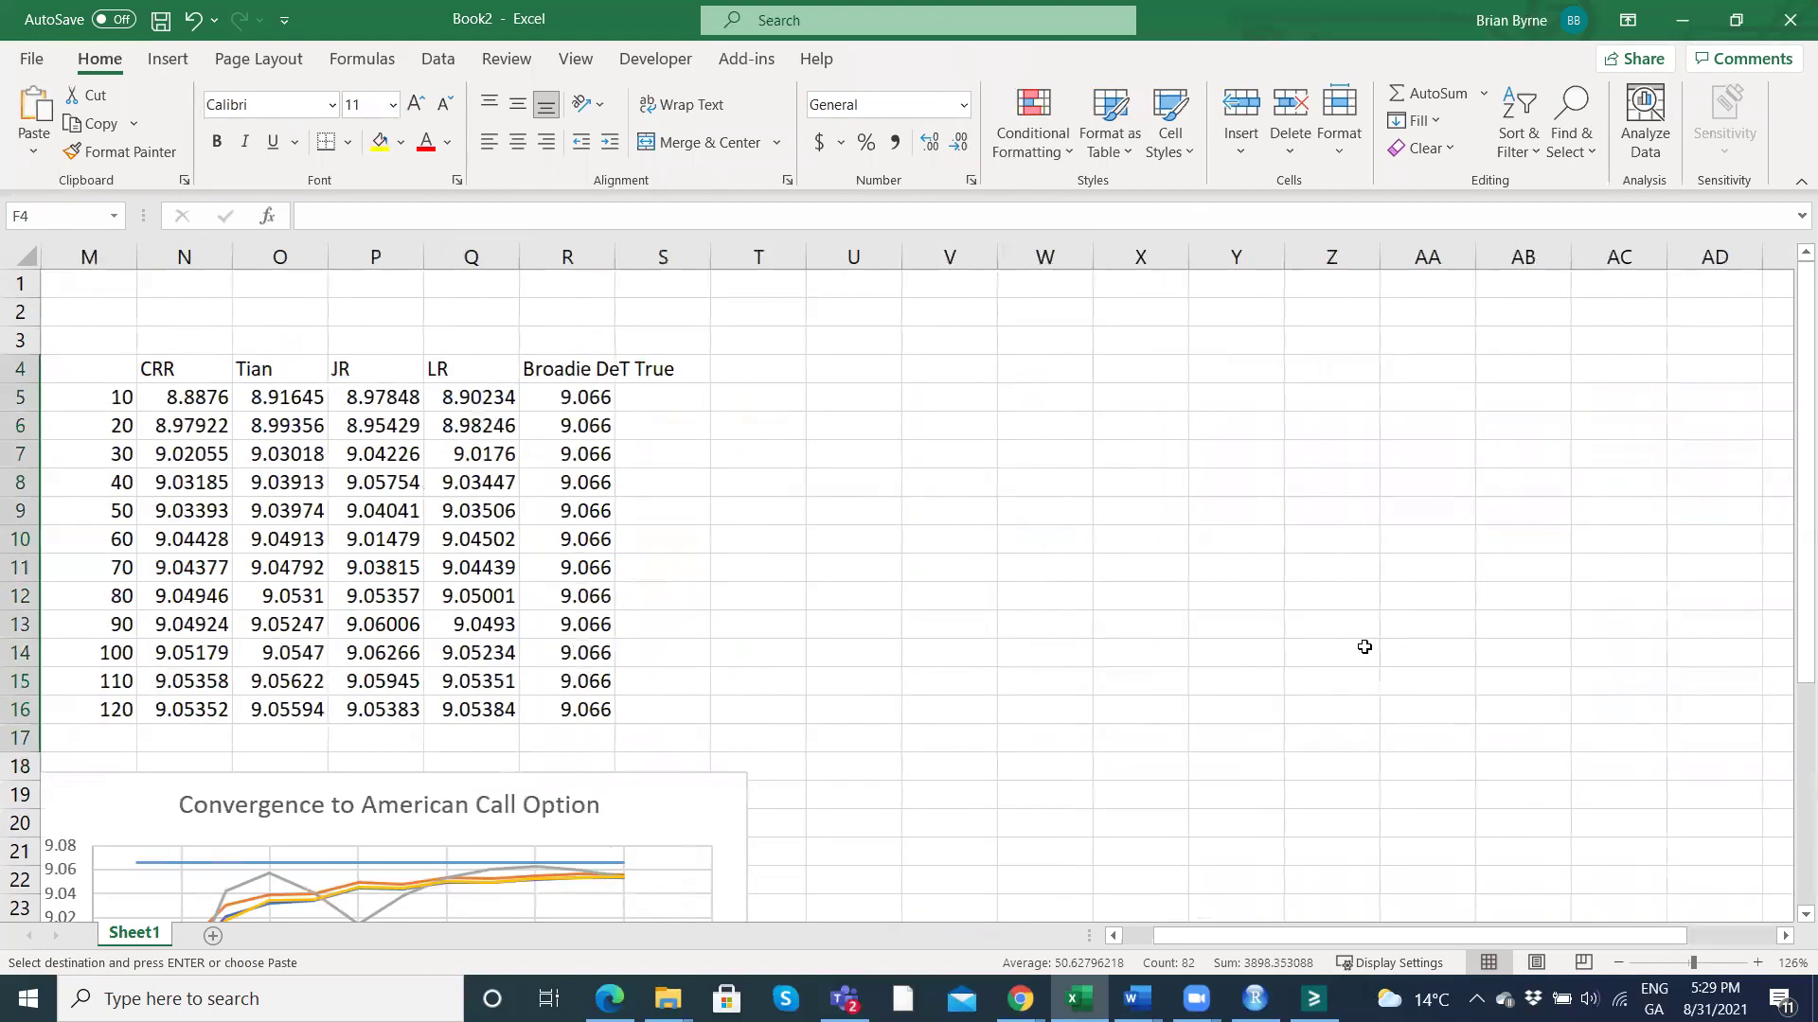
{"action": "left_click", "coordinate": [779, 373]}
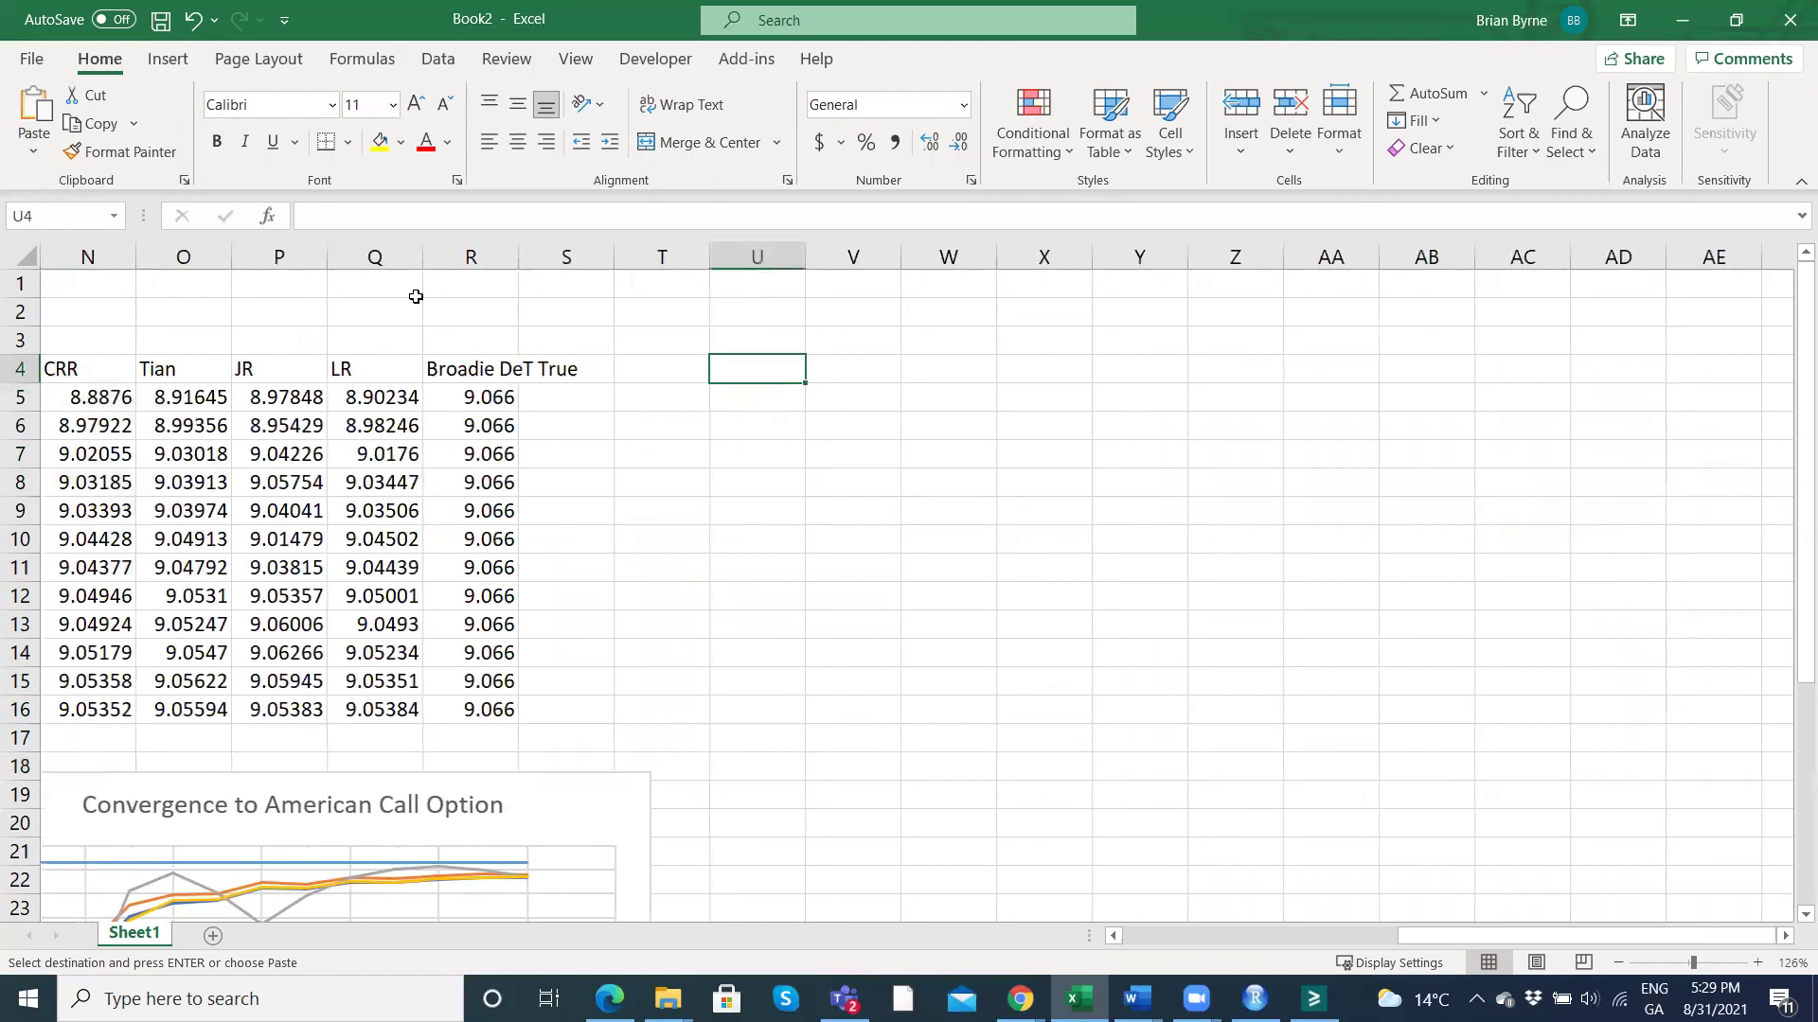
{"action": "left_click", "coordinate": [38, 154]}
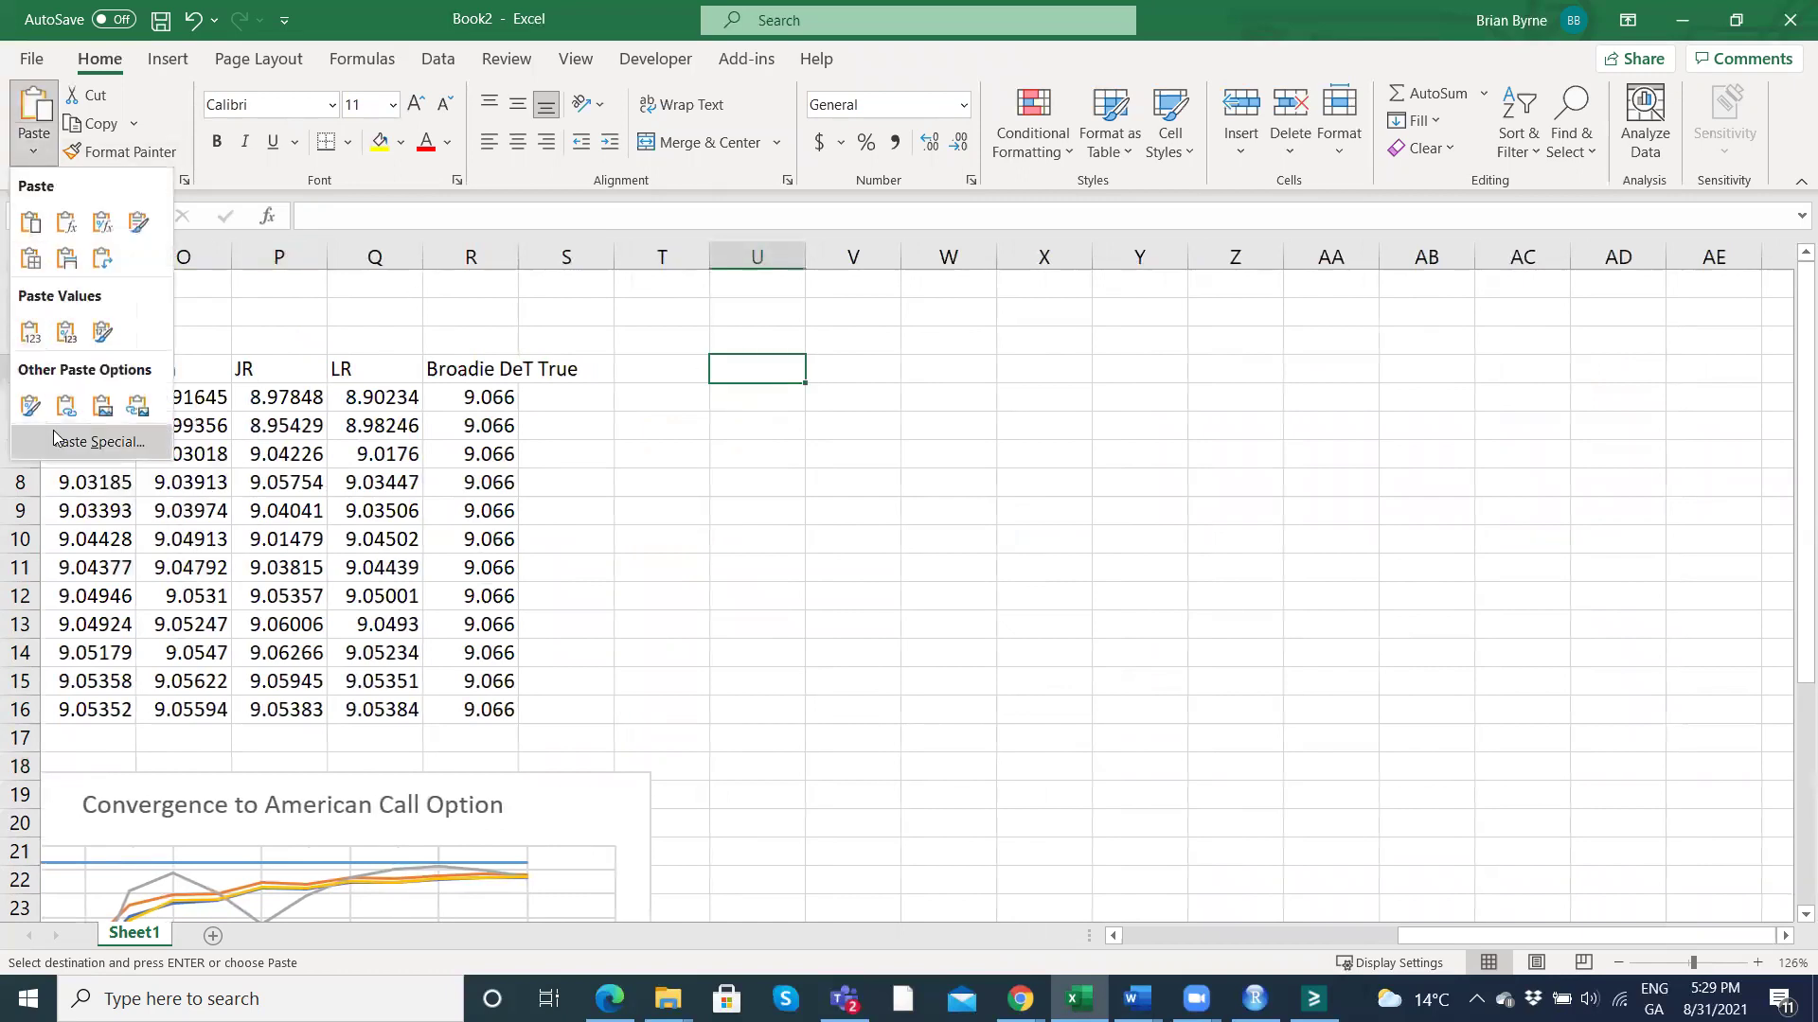
{"action": "left_click", "coordinate": [99, 430]}
{"action": "left_click", "coordinate": [816, 439]}
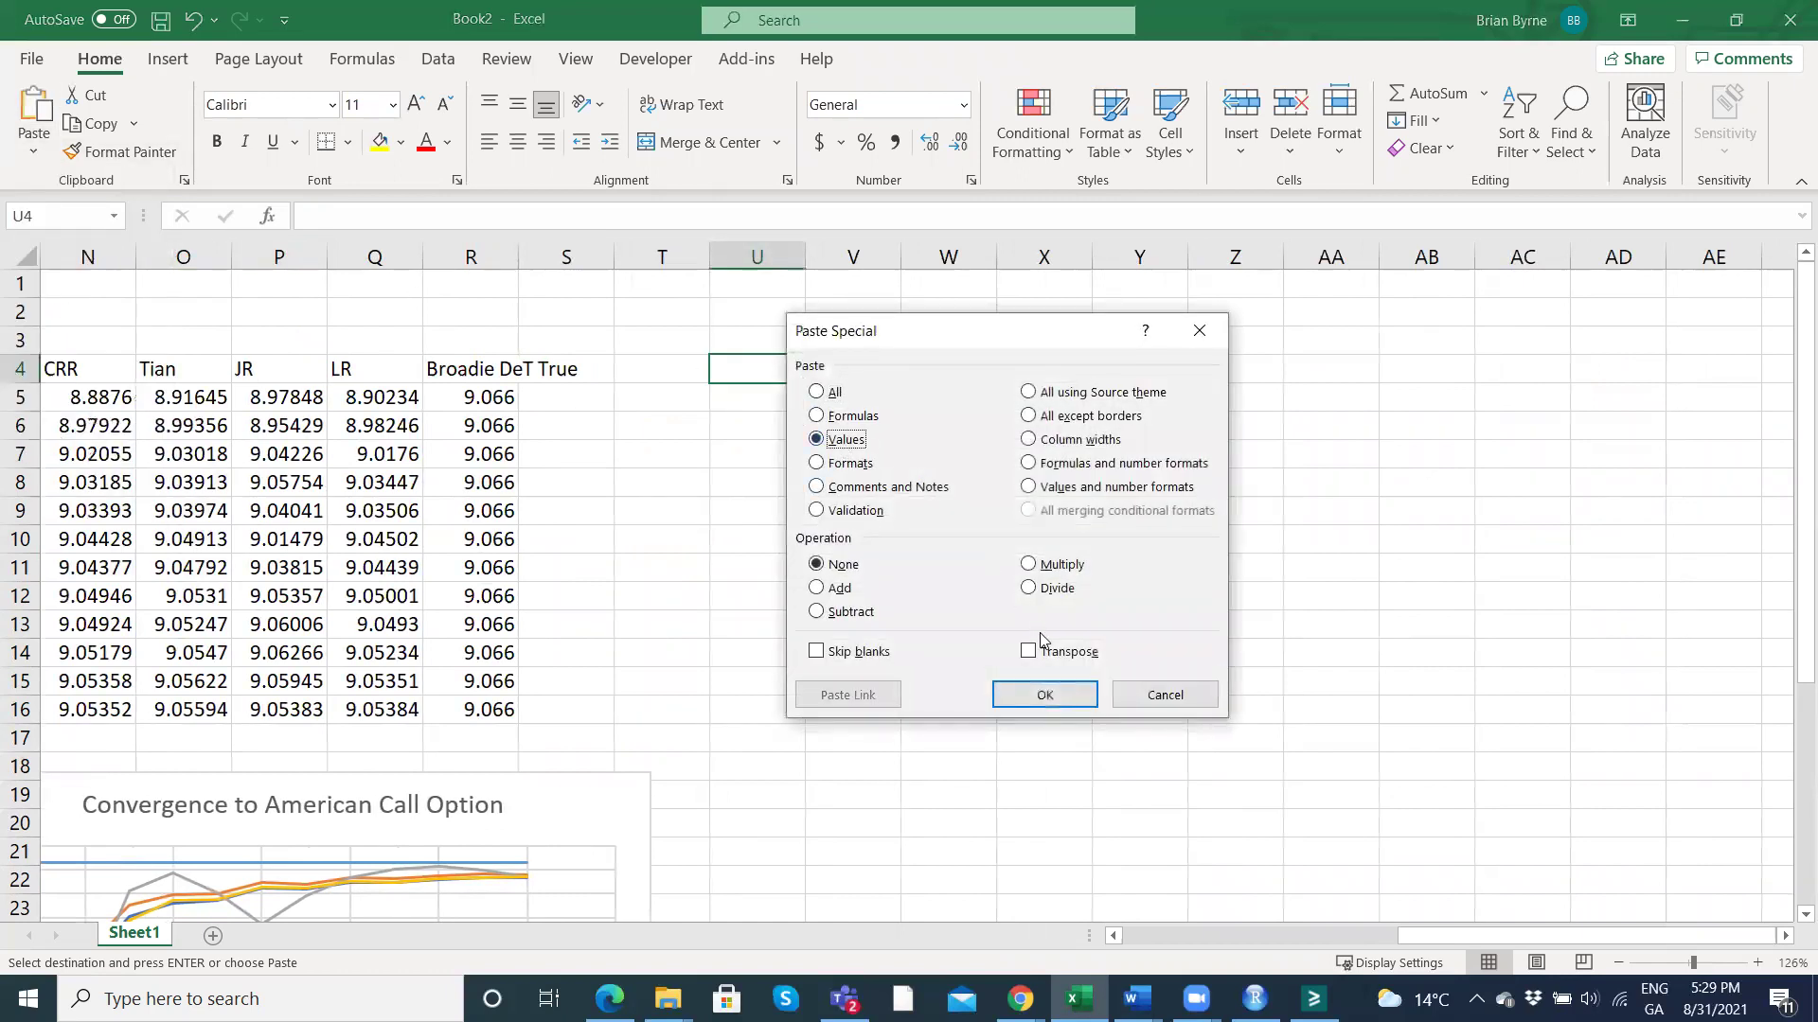
{"action": "left_click", "coordinate": [1044, 696]}
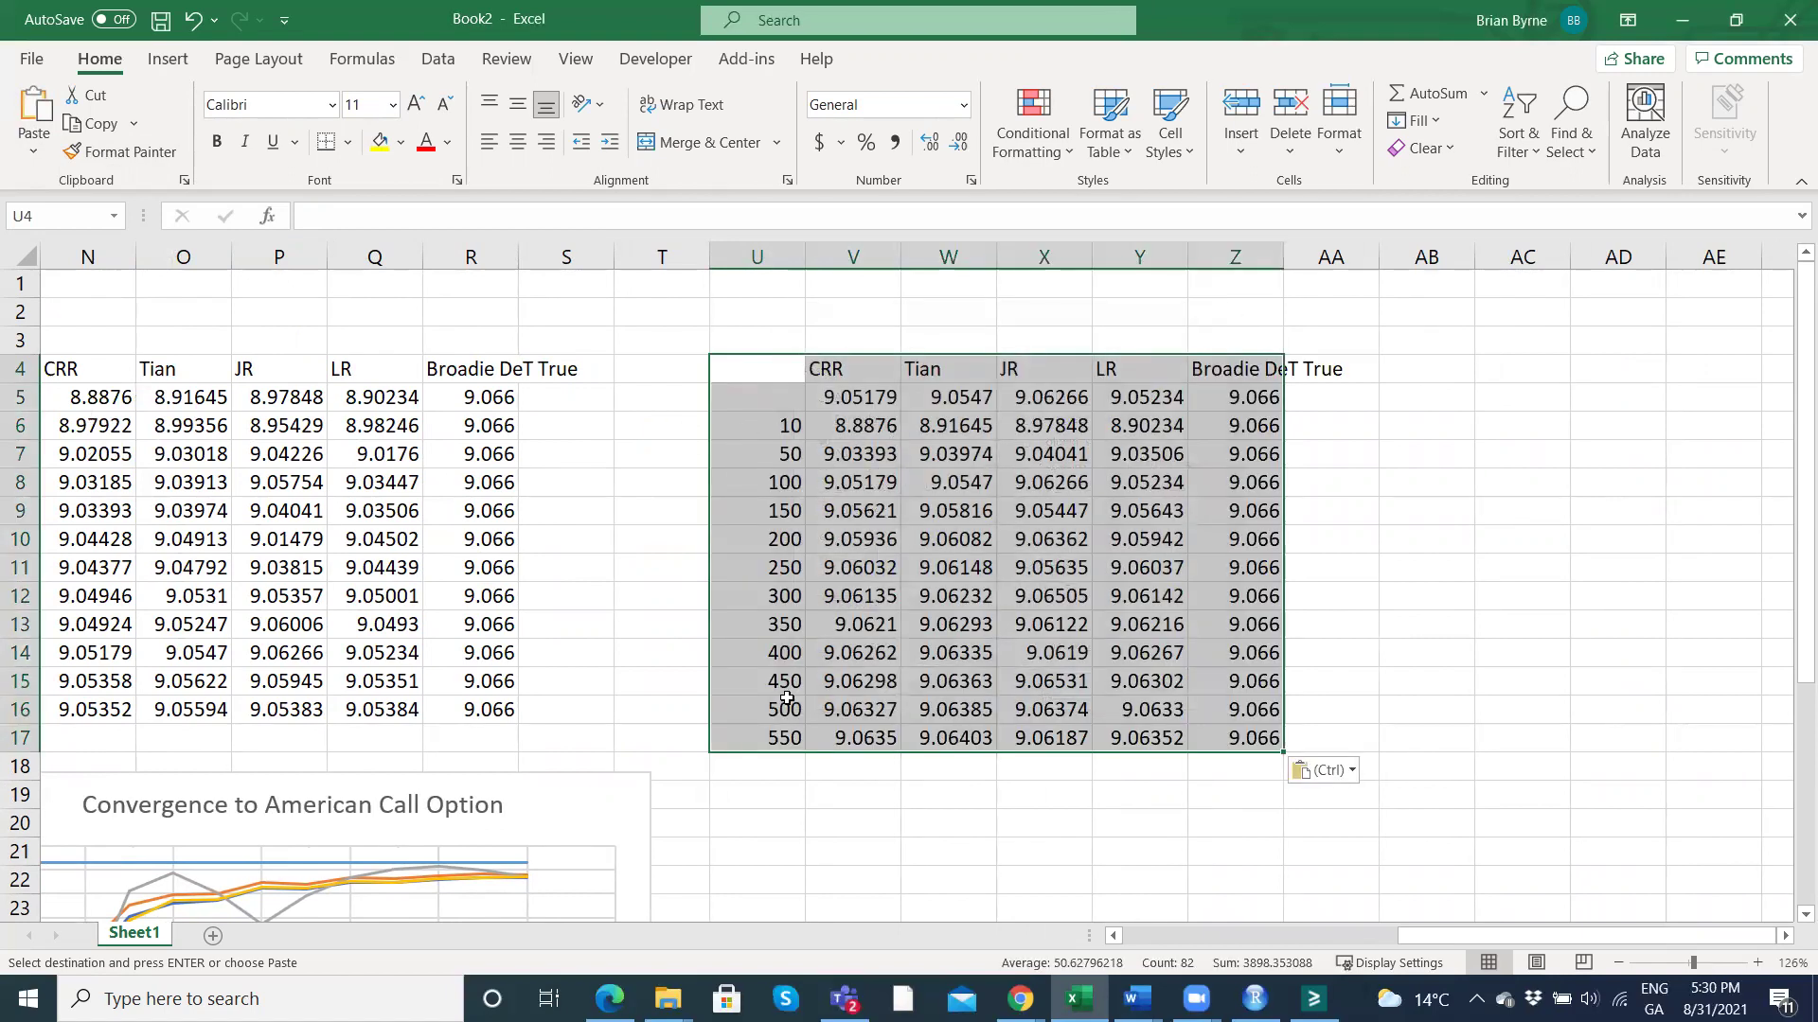
Delete the extra first row of the newly pasted table, cells U5:Z5, shifting the cells up.
{"action": "left_click", "coordinate": [769, 379]}
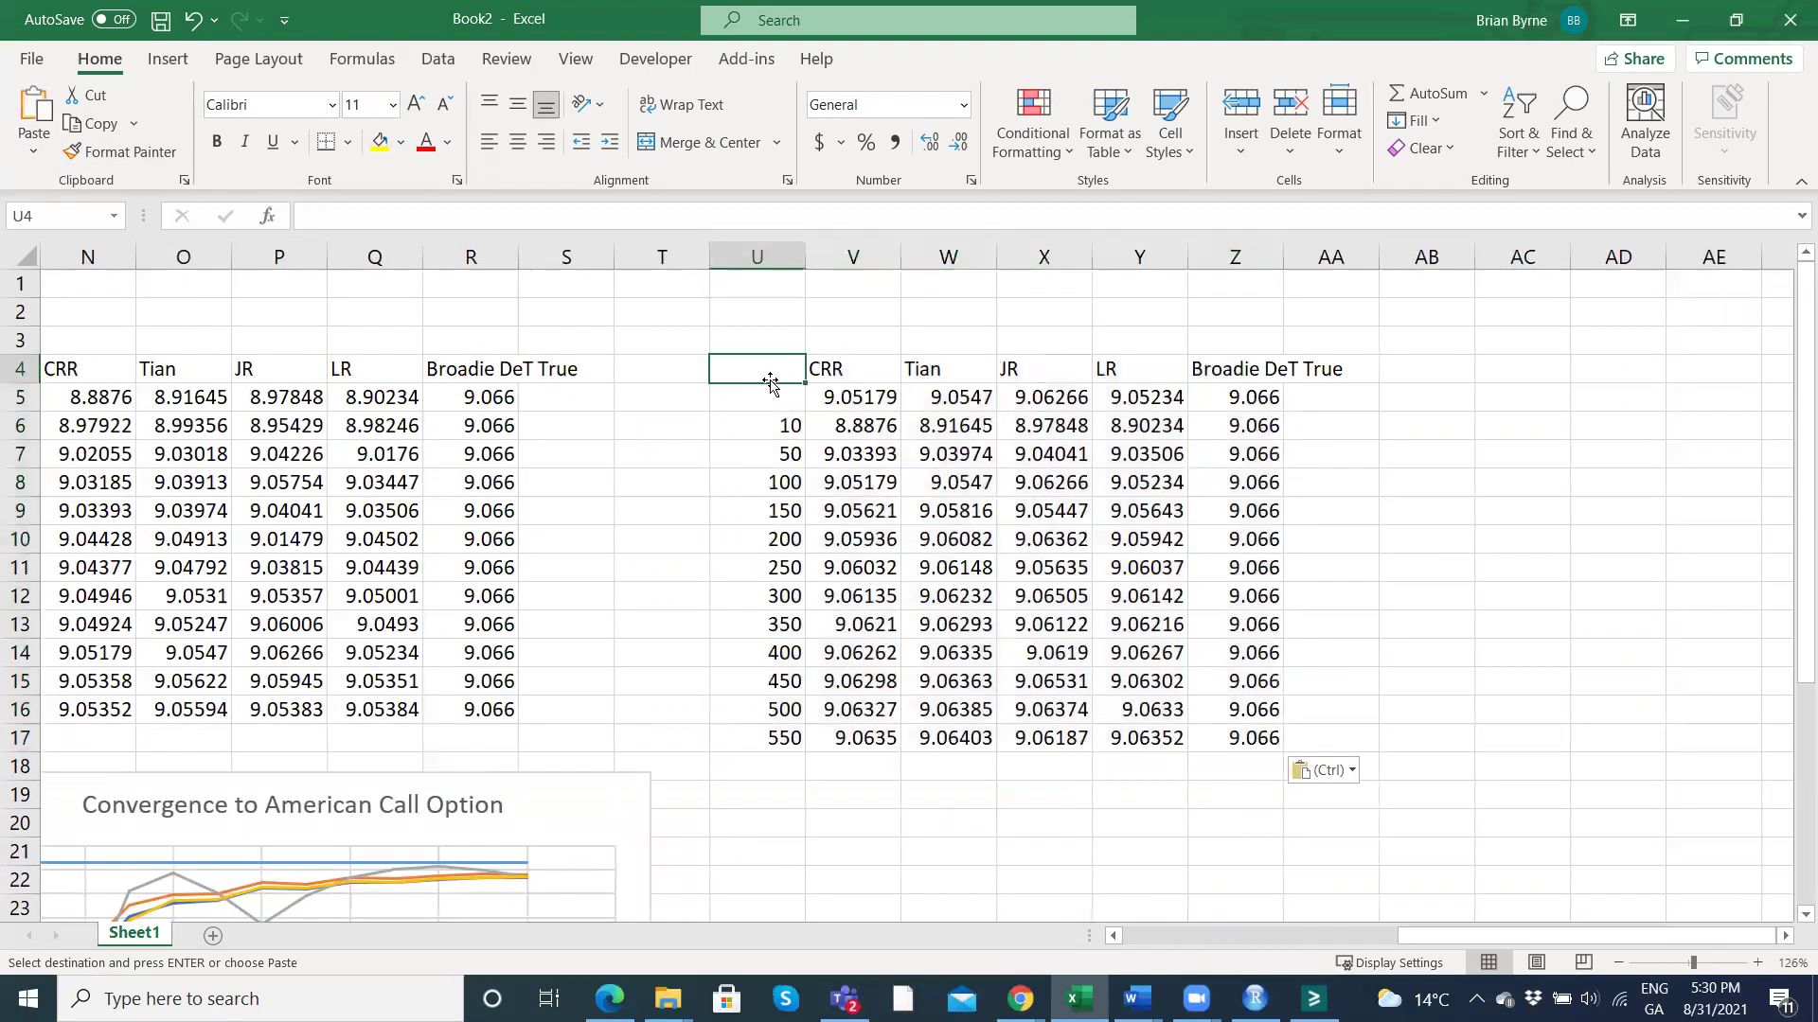
{"action": "left_click", "coordinate": [848, 399]}
{"action": "left_click_drag", "start_coordinate": [787, 399], "coordinate": [1219, 392]}
{"action": "right_click", "coordinate": [1219, 392]}
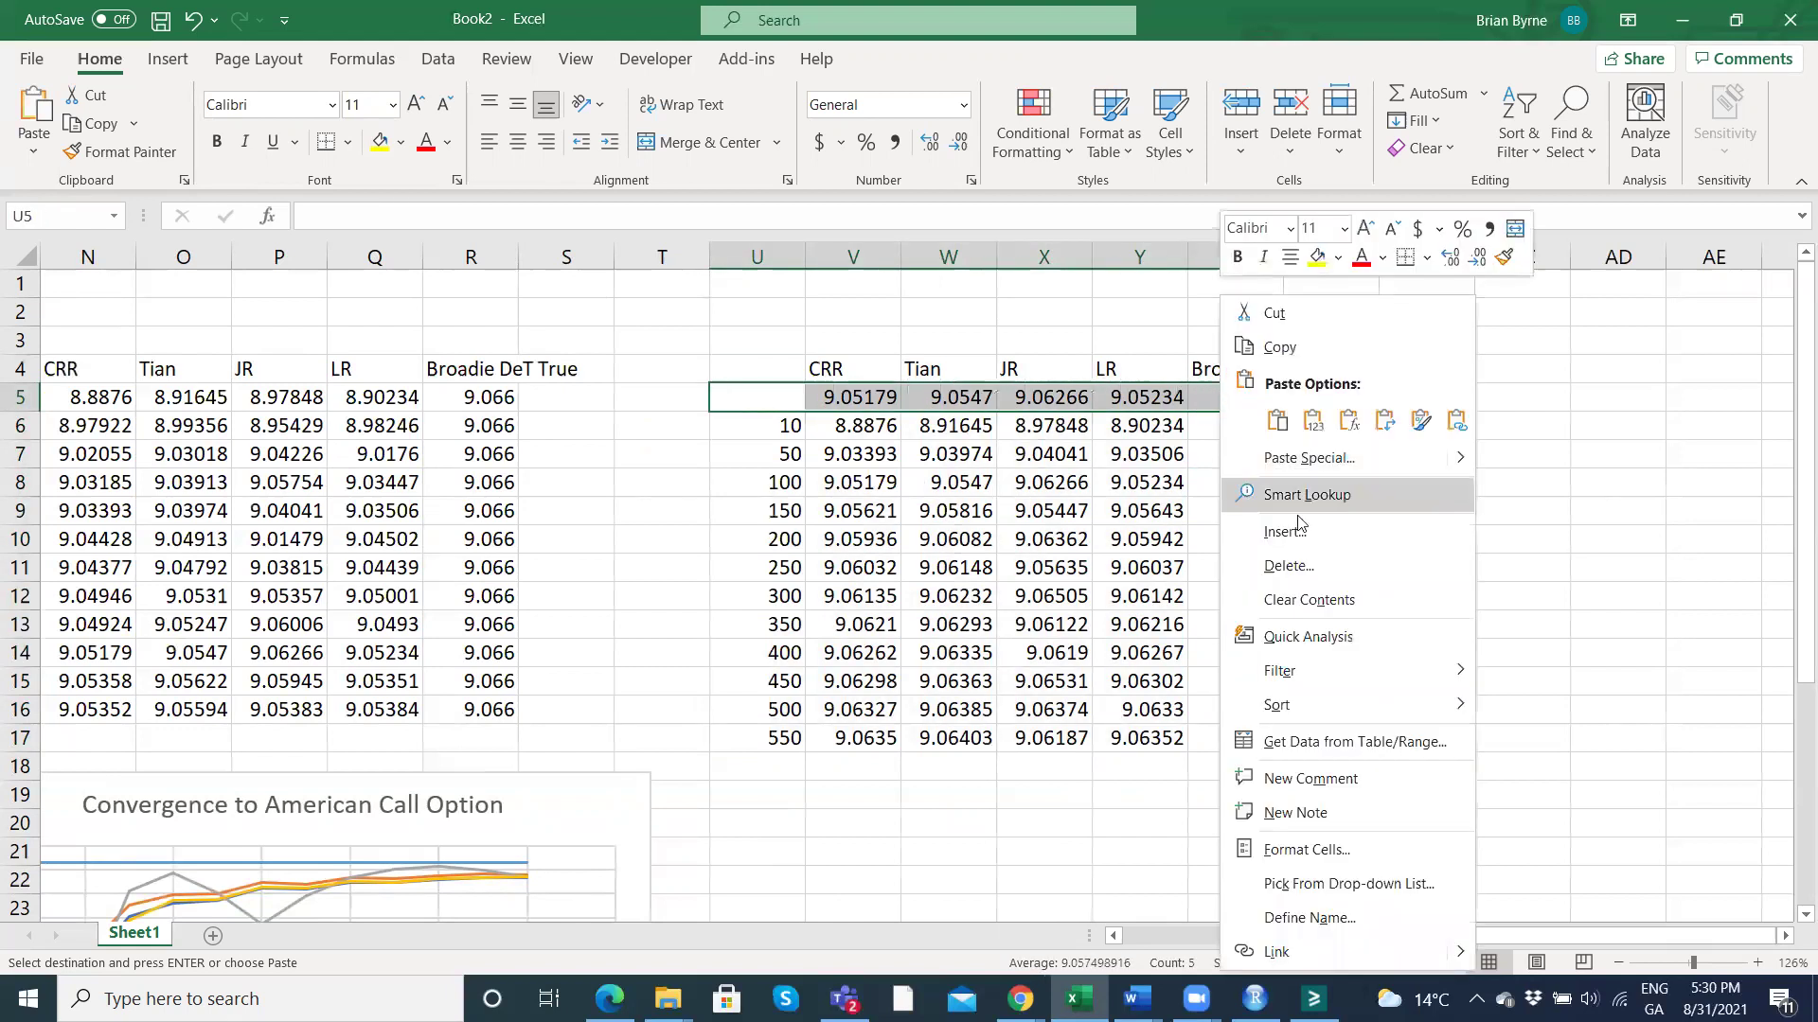
{"action": "left_click", "coordinate": [1306, 566]}
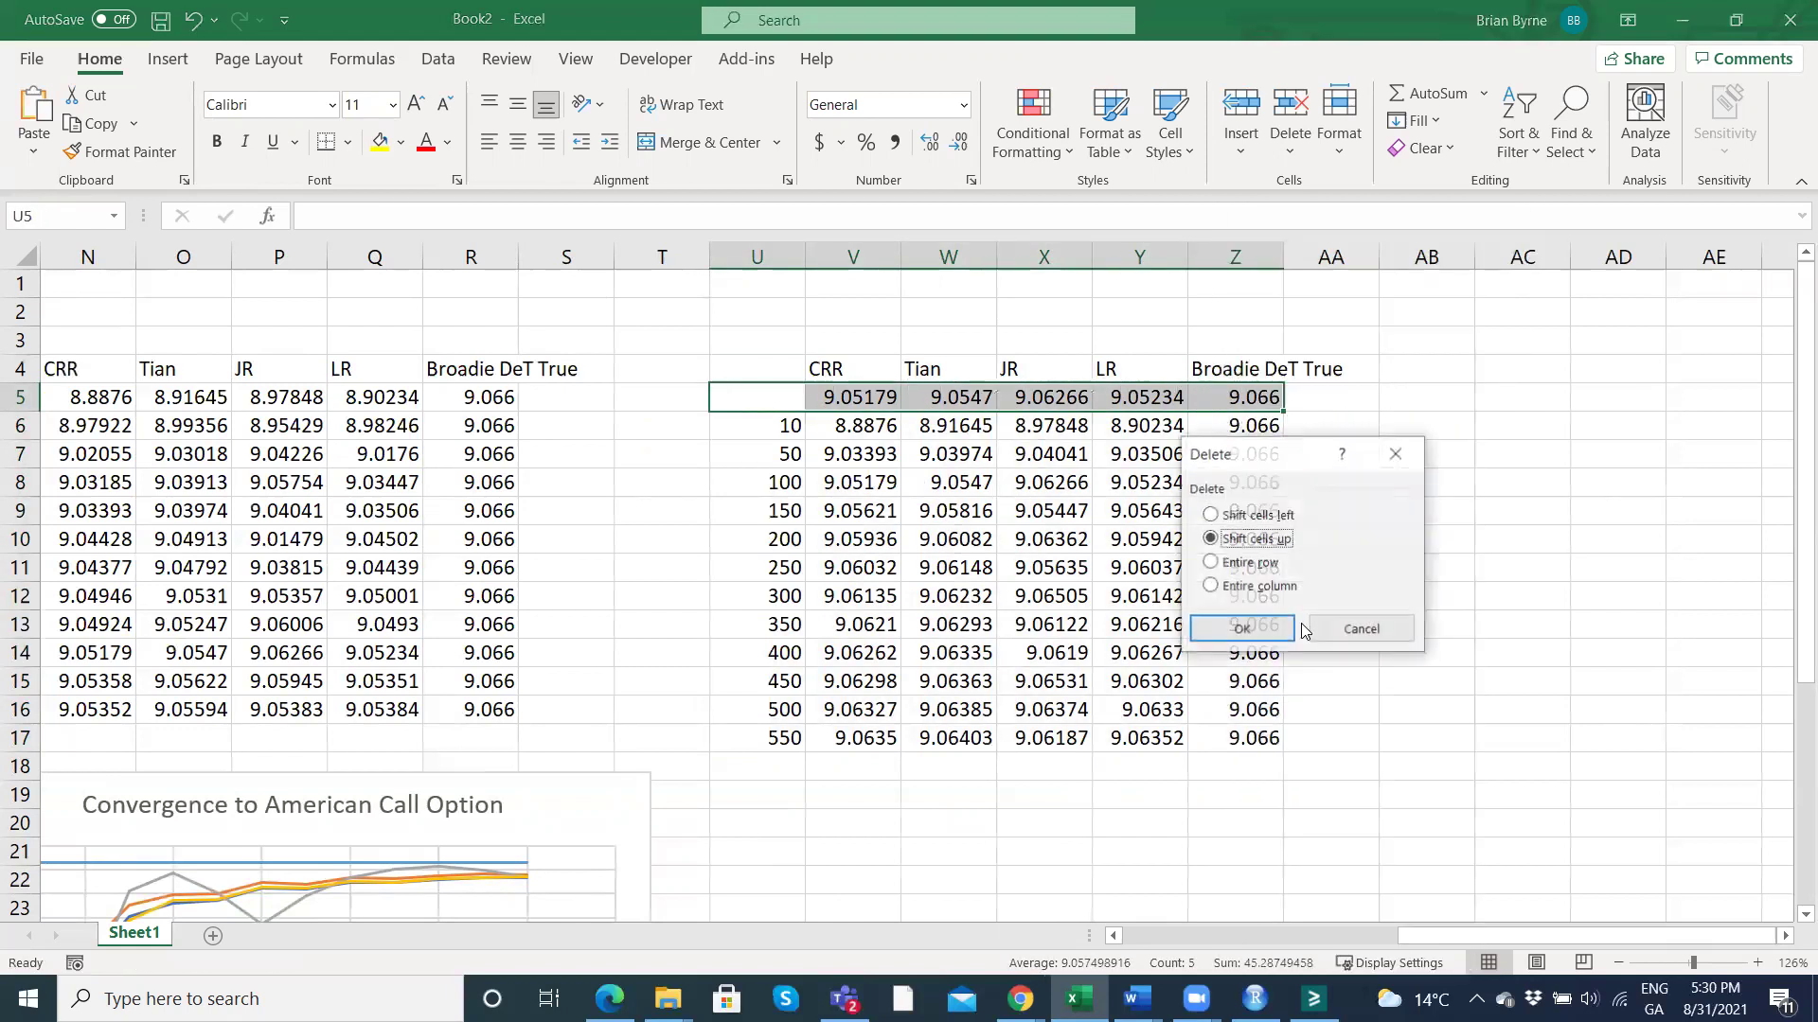
{"action": "left_click", "coordinate": [1242, 629]}
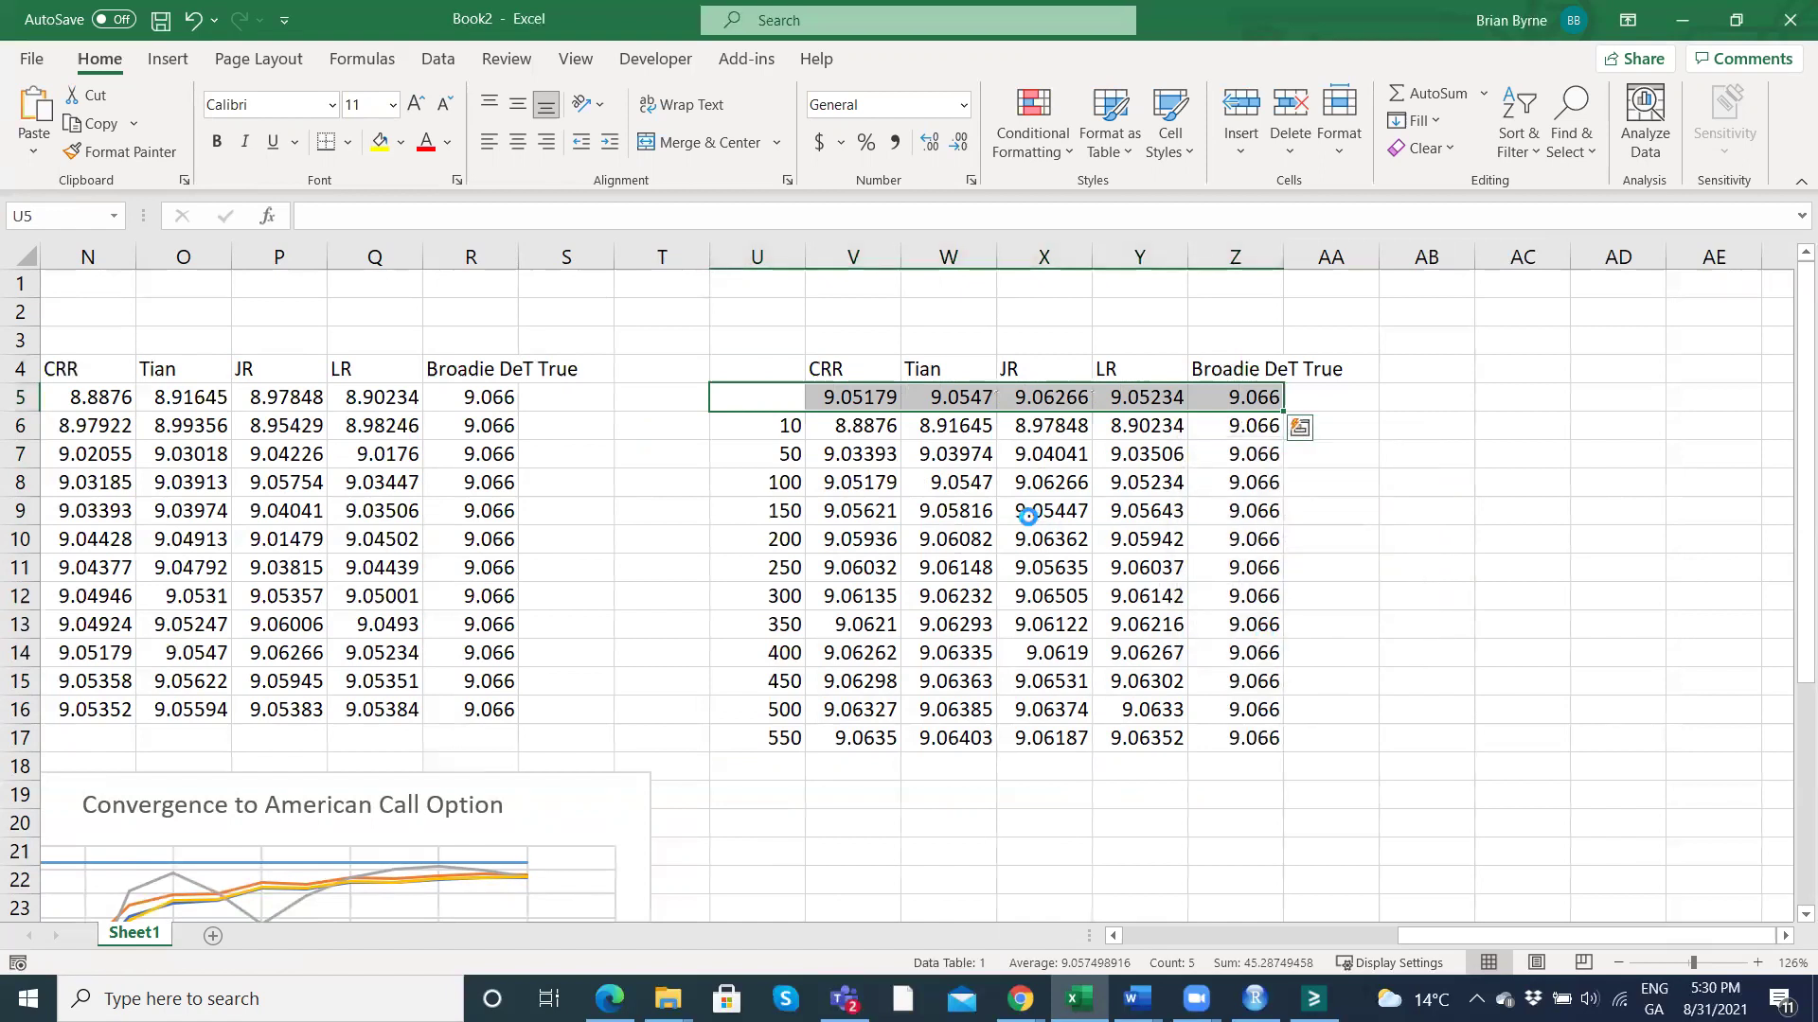
Insert a scatter chart with straight lines from the pasted values in U4:Z16.
{"action": "left_click_drag", "start_coordinate": [766, 366], "coordinate": [1224, 705]}
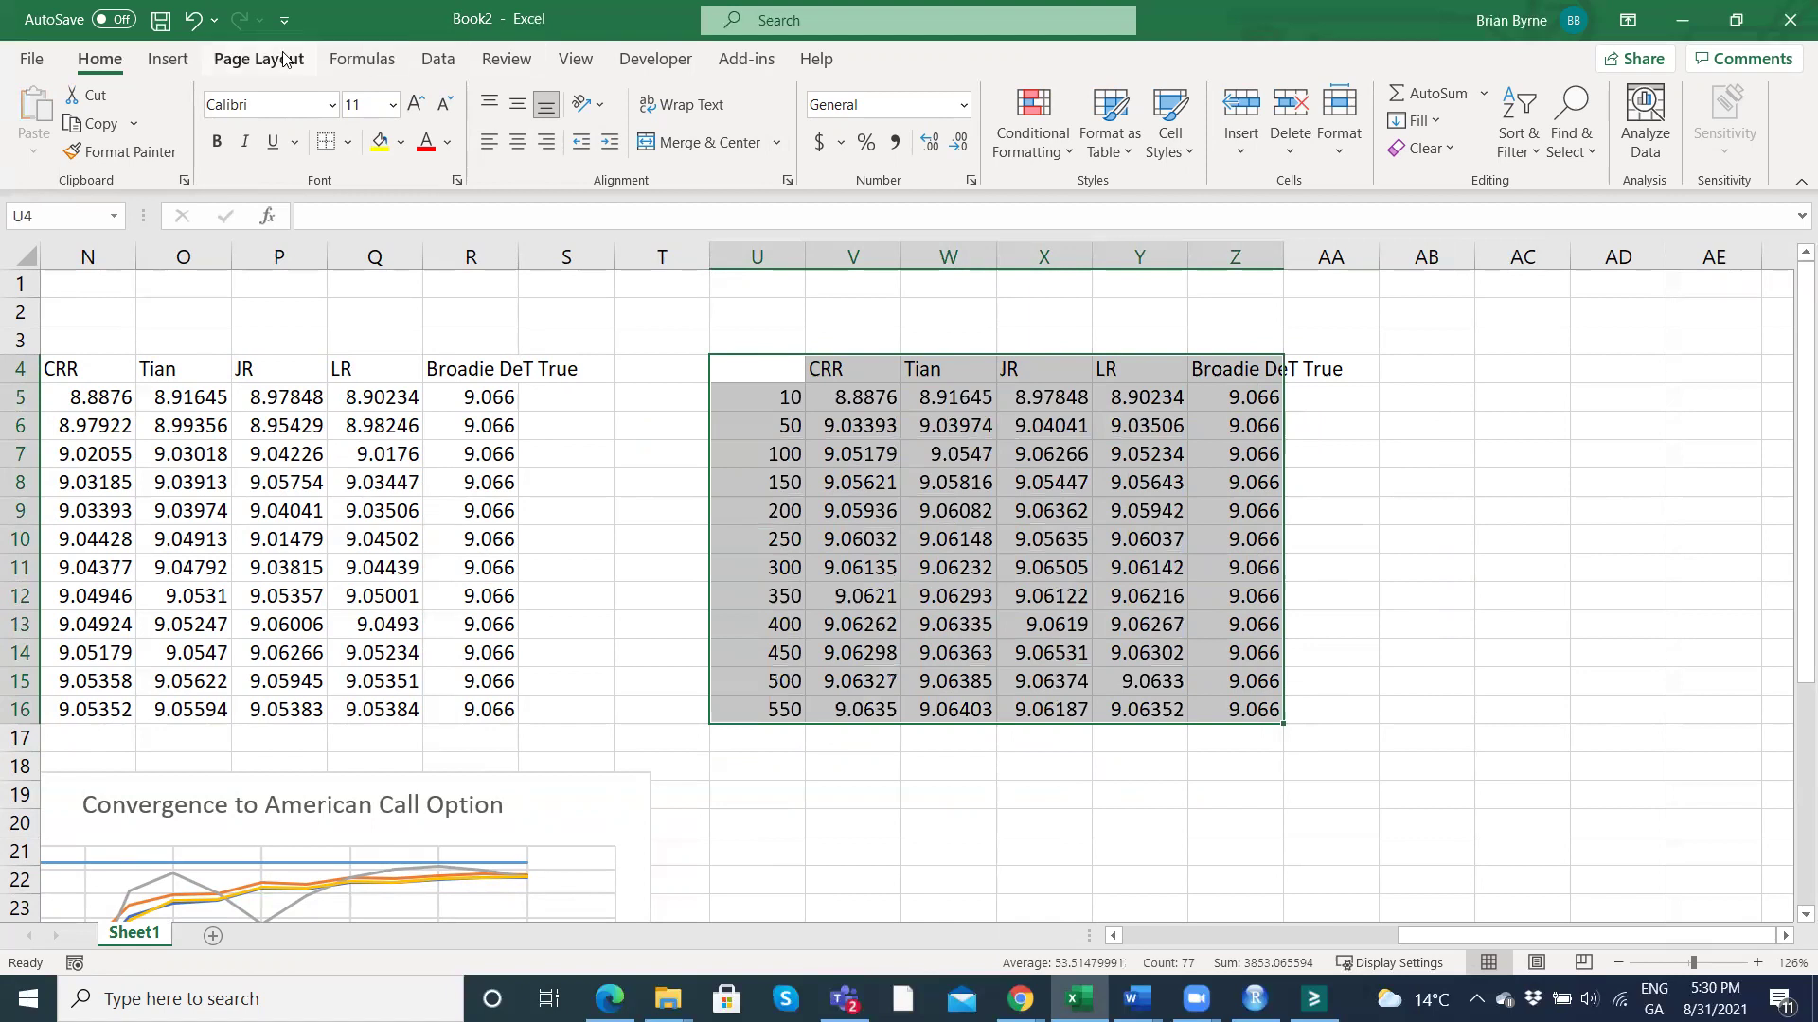
{"action": "left_click", "coordinate": [168, 58]}
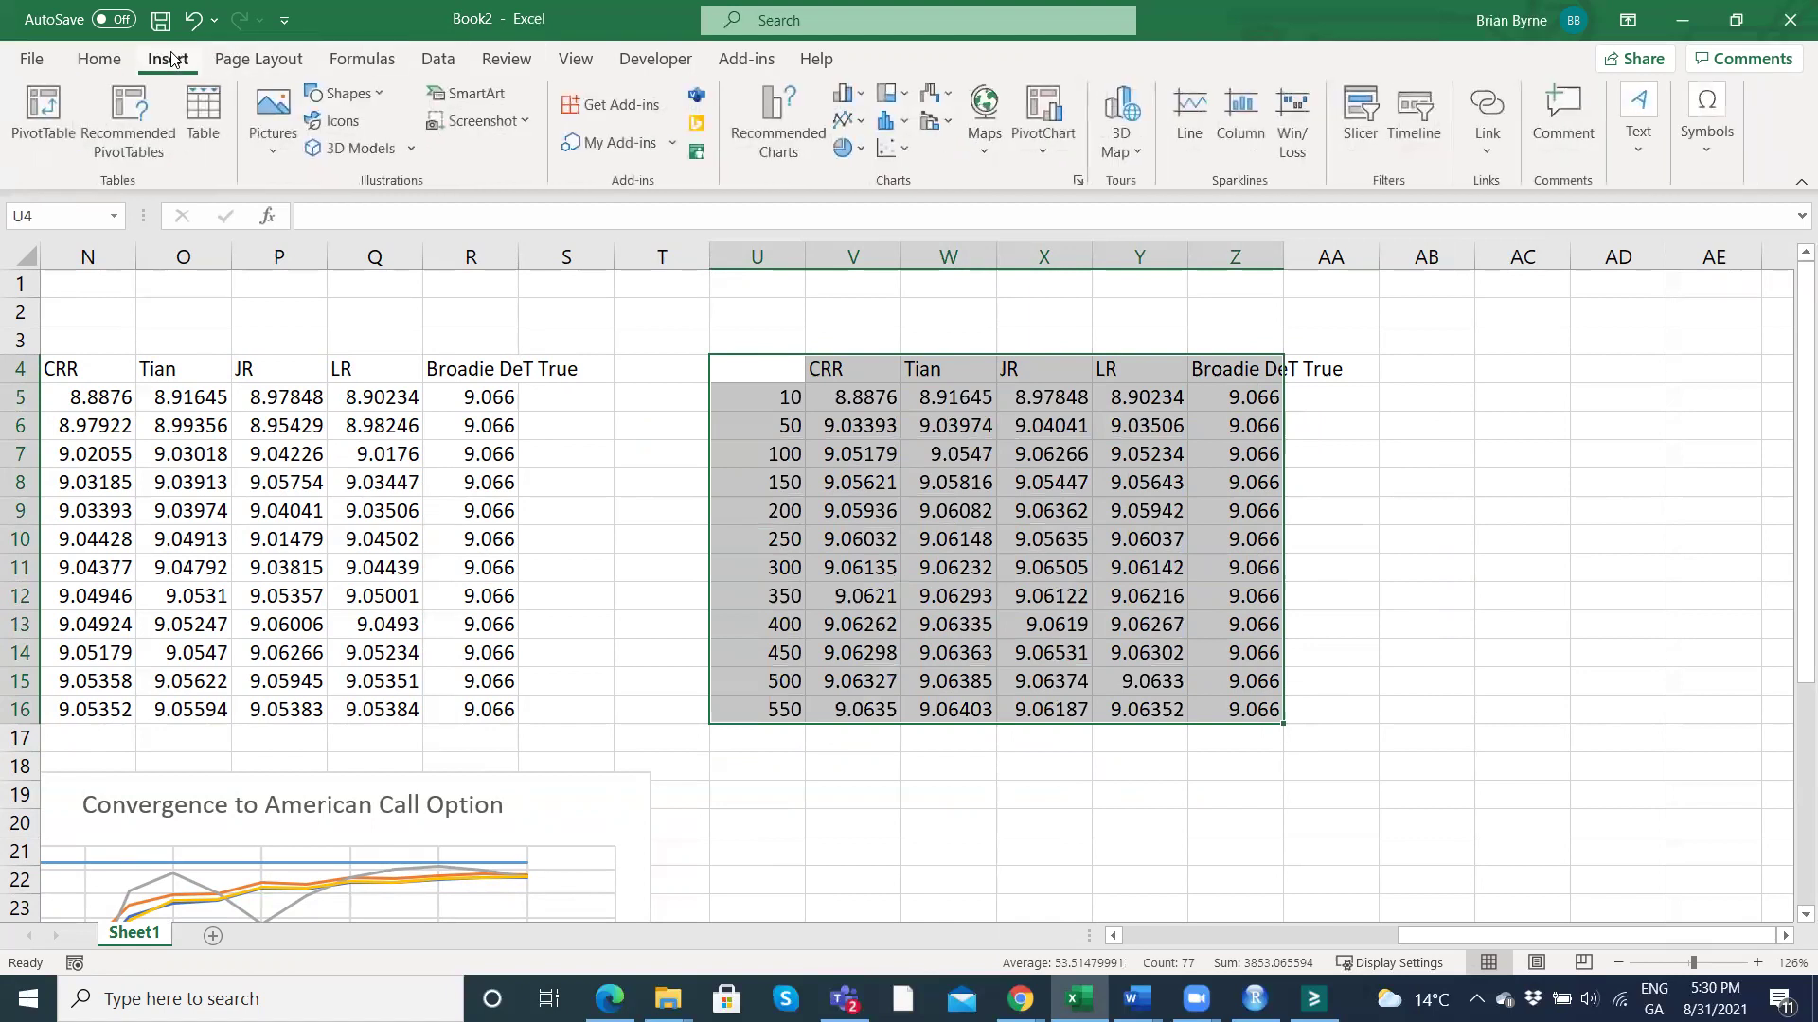
{"action": "left_click", "coordinate": [892, 149]}
{"action": "left_click", "coordinate": [970, 301]}
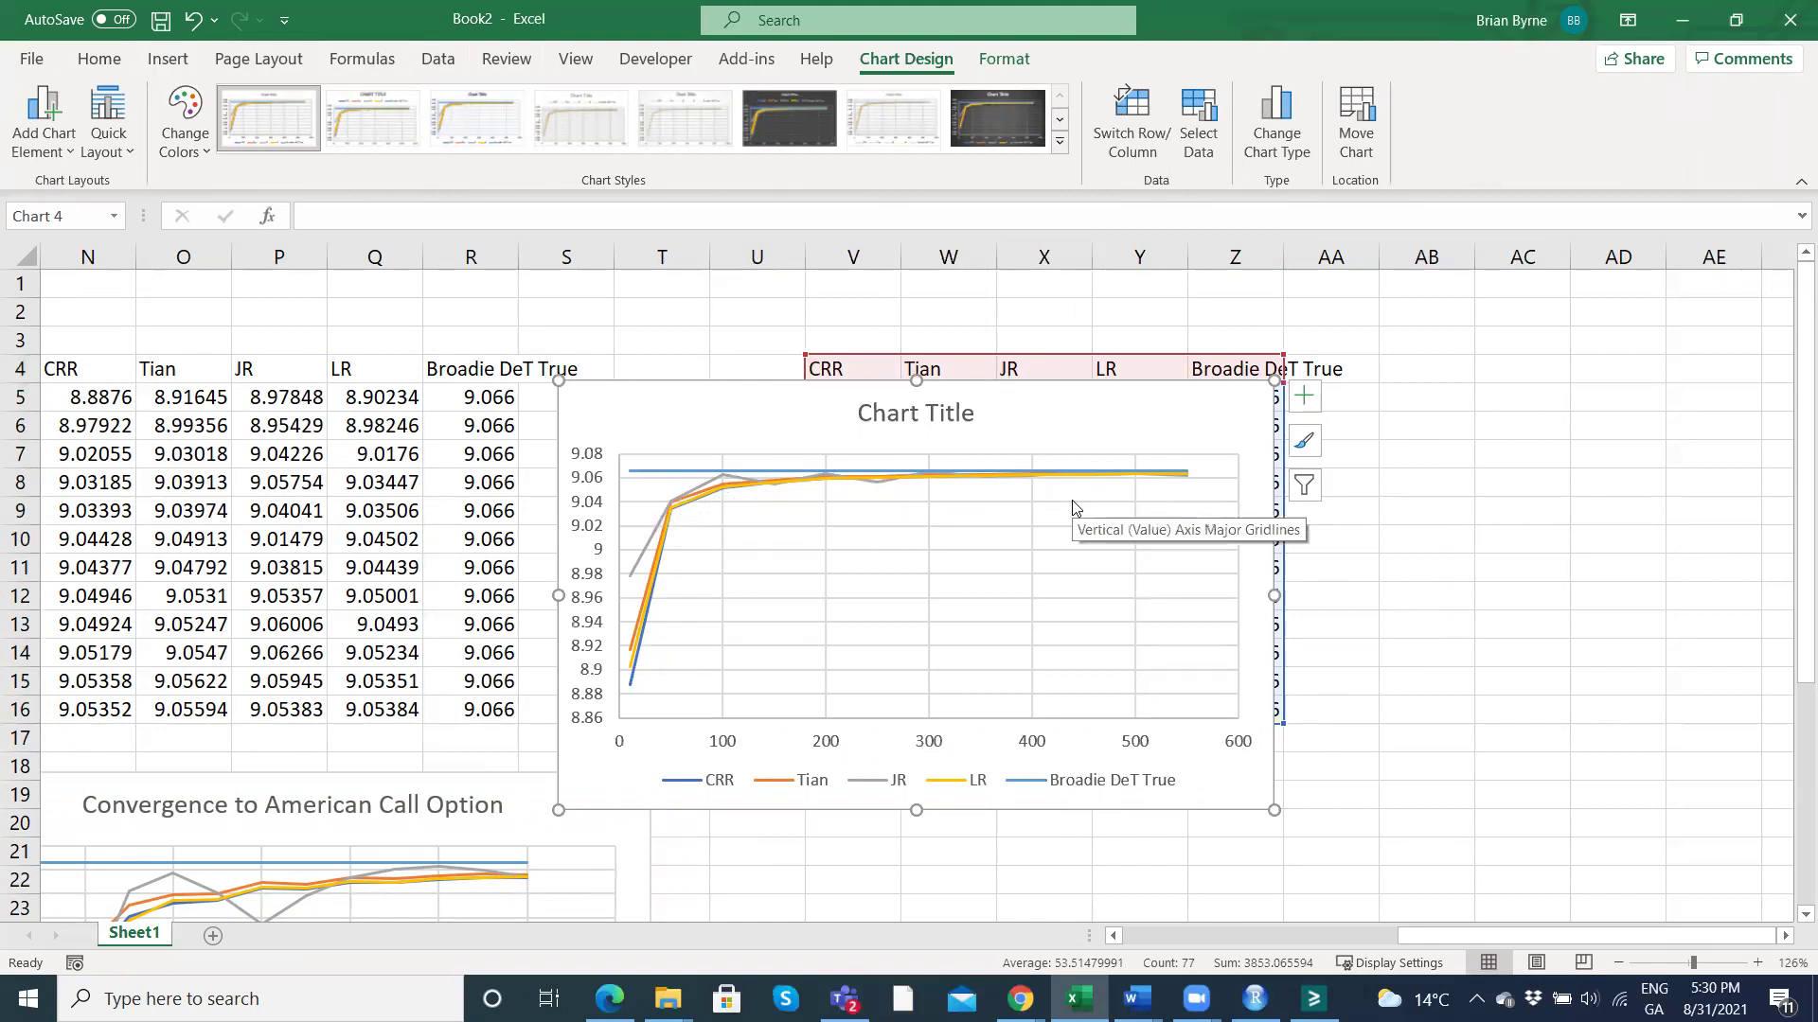
Set the minimum bound of the new chart's vertical axis to 9.0400002.
{"action": "right_click", "coordinate": [594, 513]}
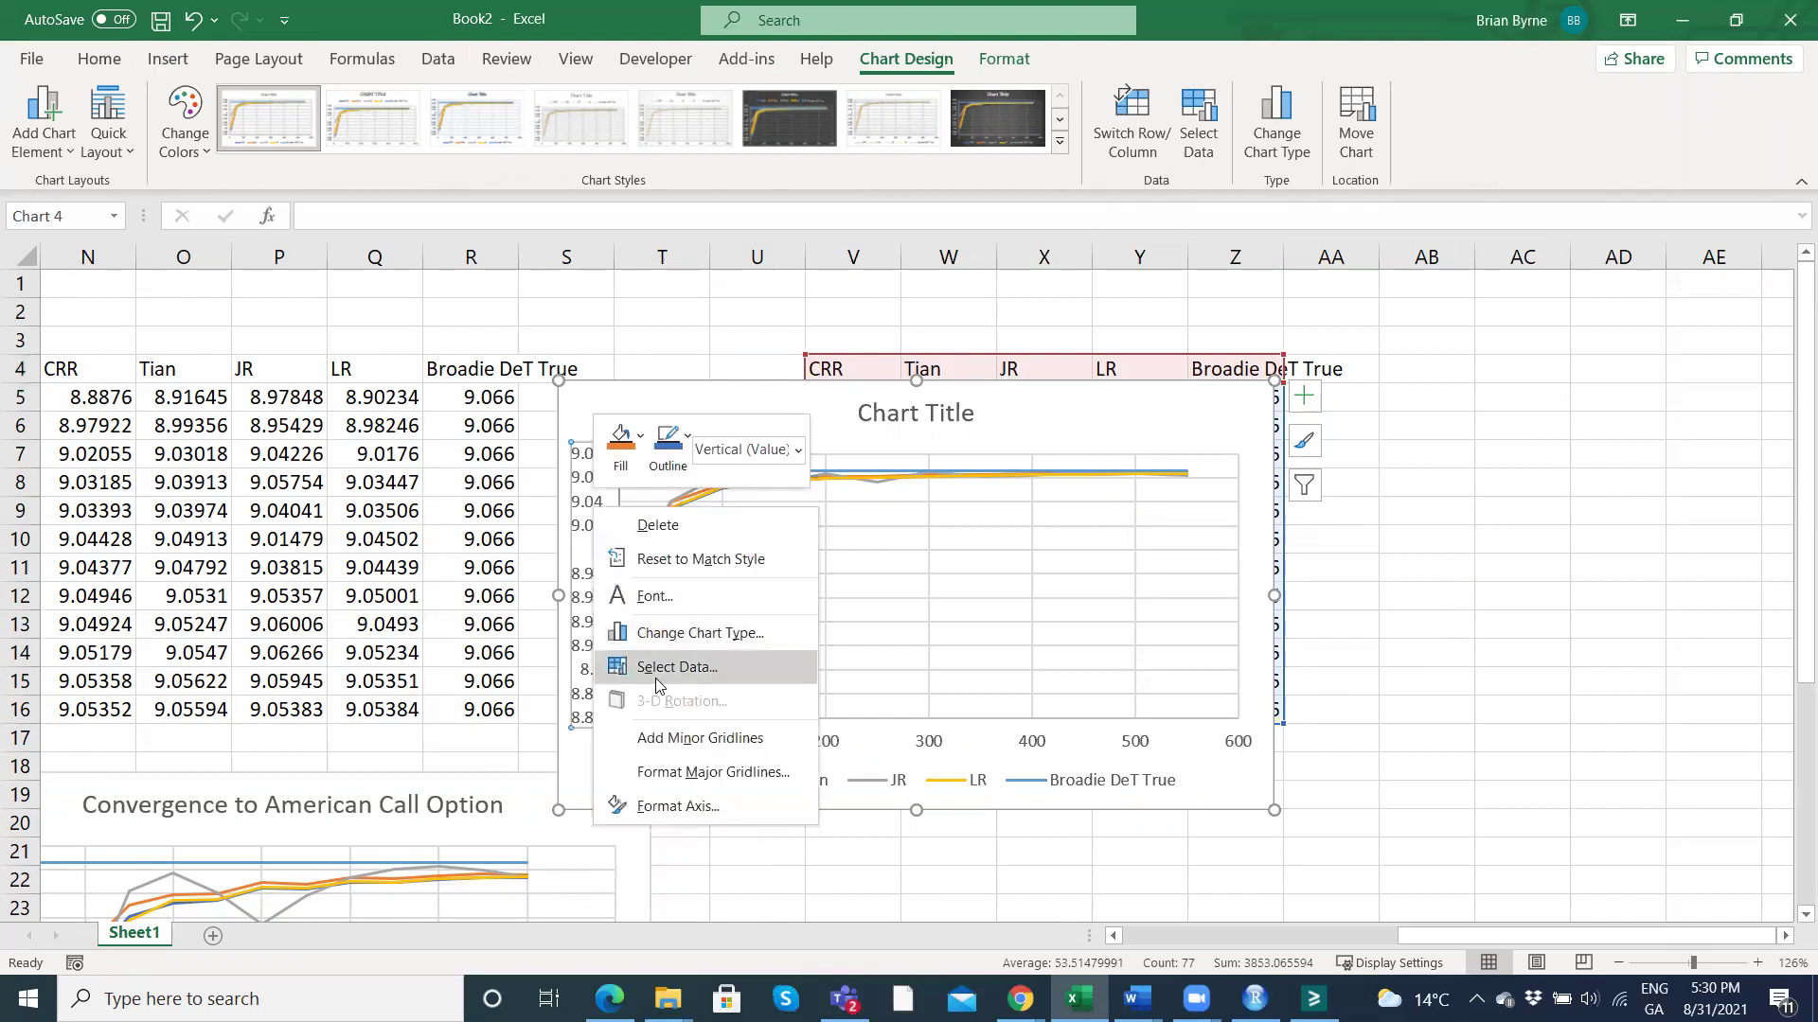
{"action": "left_click", "coordinate": [678, 806]}
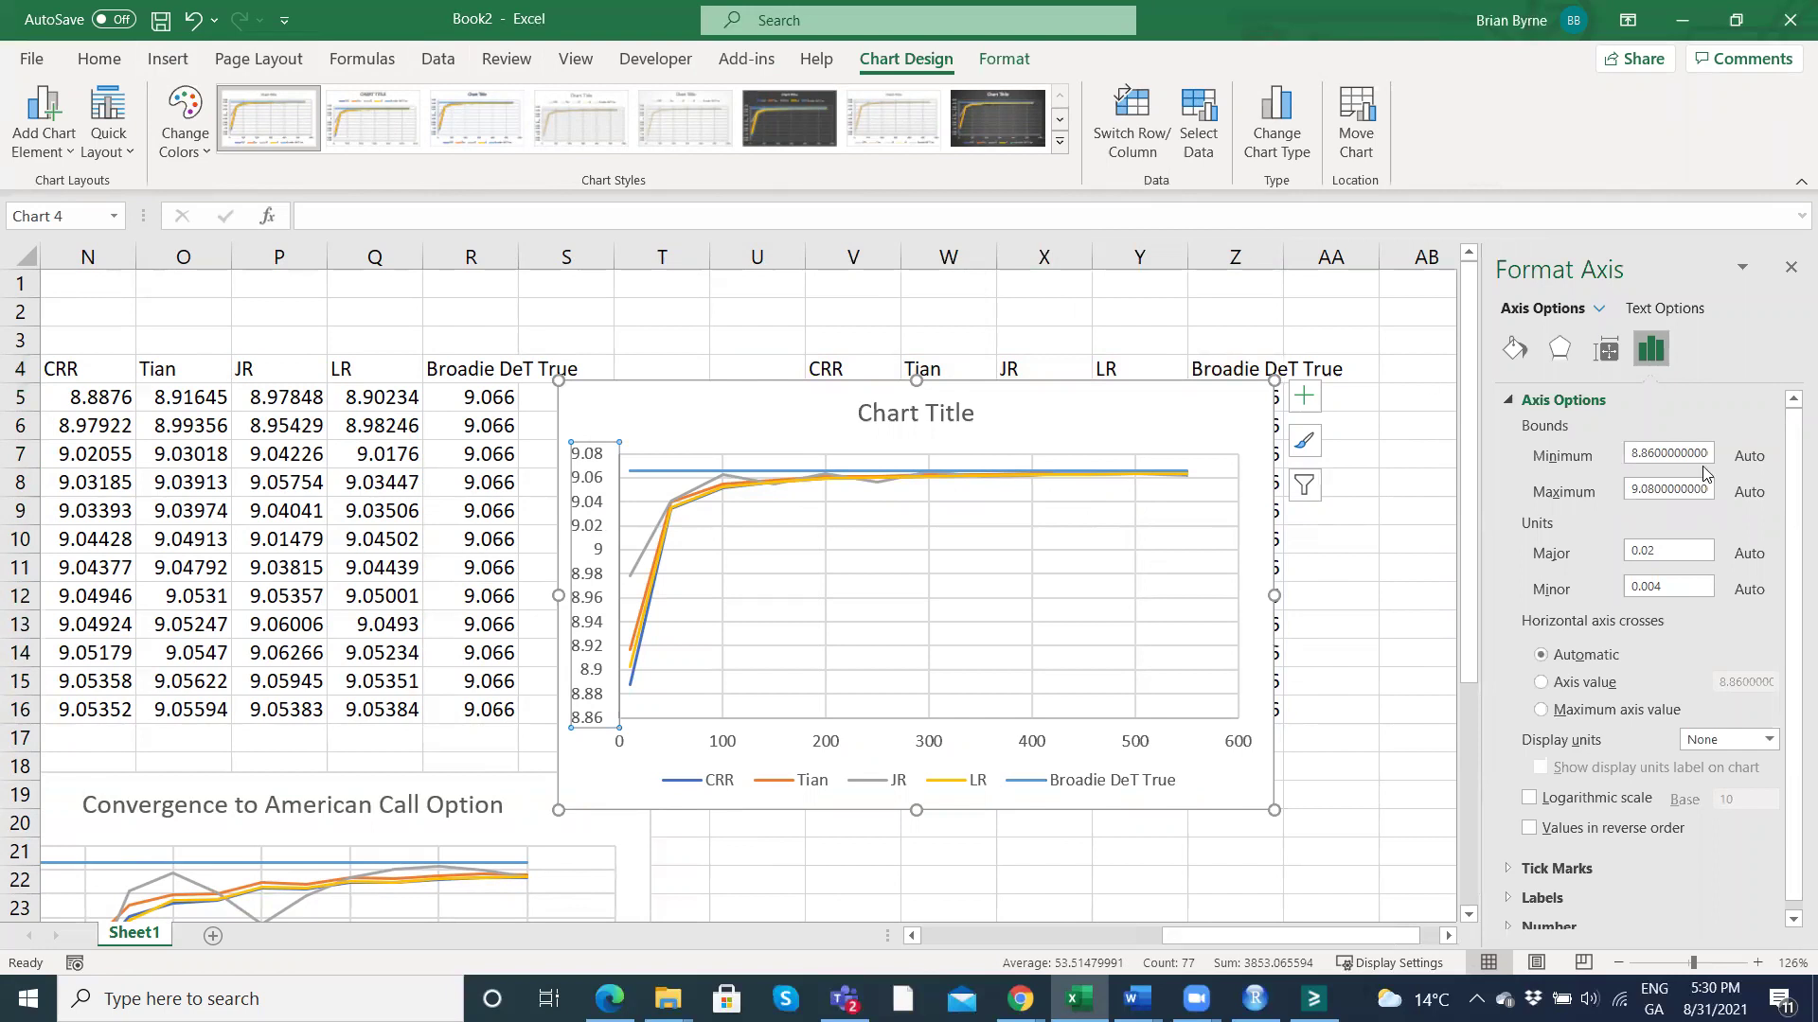
{"action": "left_click_drag", "start_coordinate": [1705, 453], "coordinate": [1632, 459]}
{"action": "type", "text": "9.00002"}
{"action": "key", "text": "Return"}
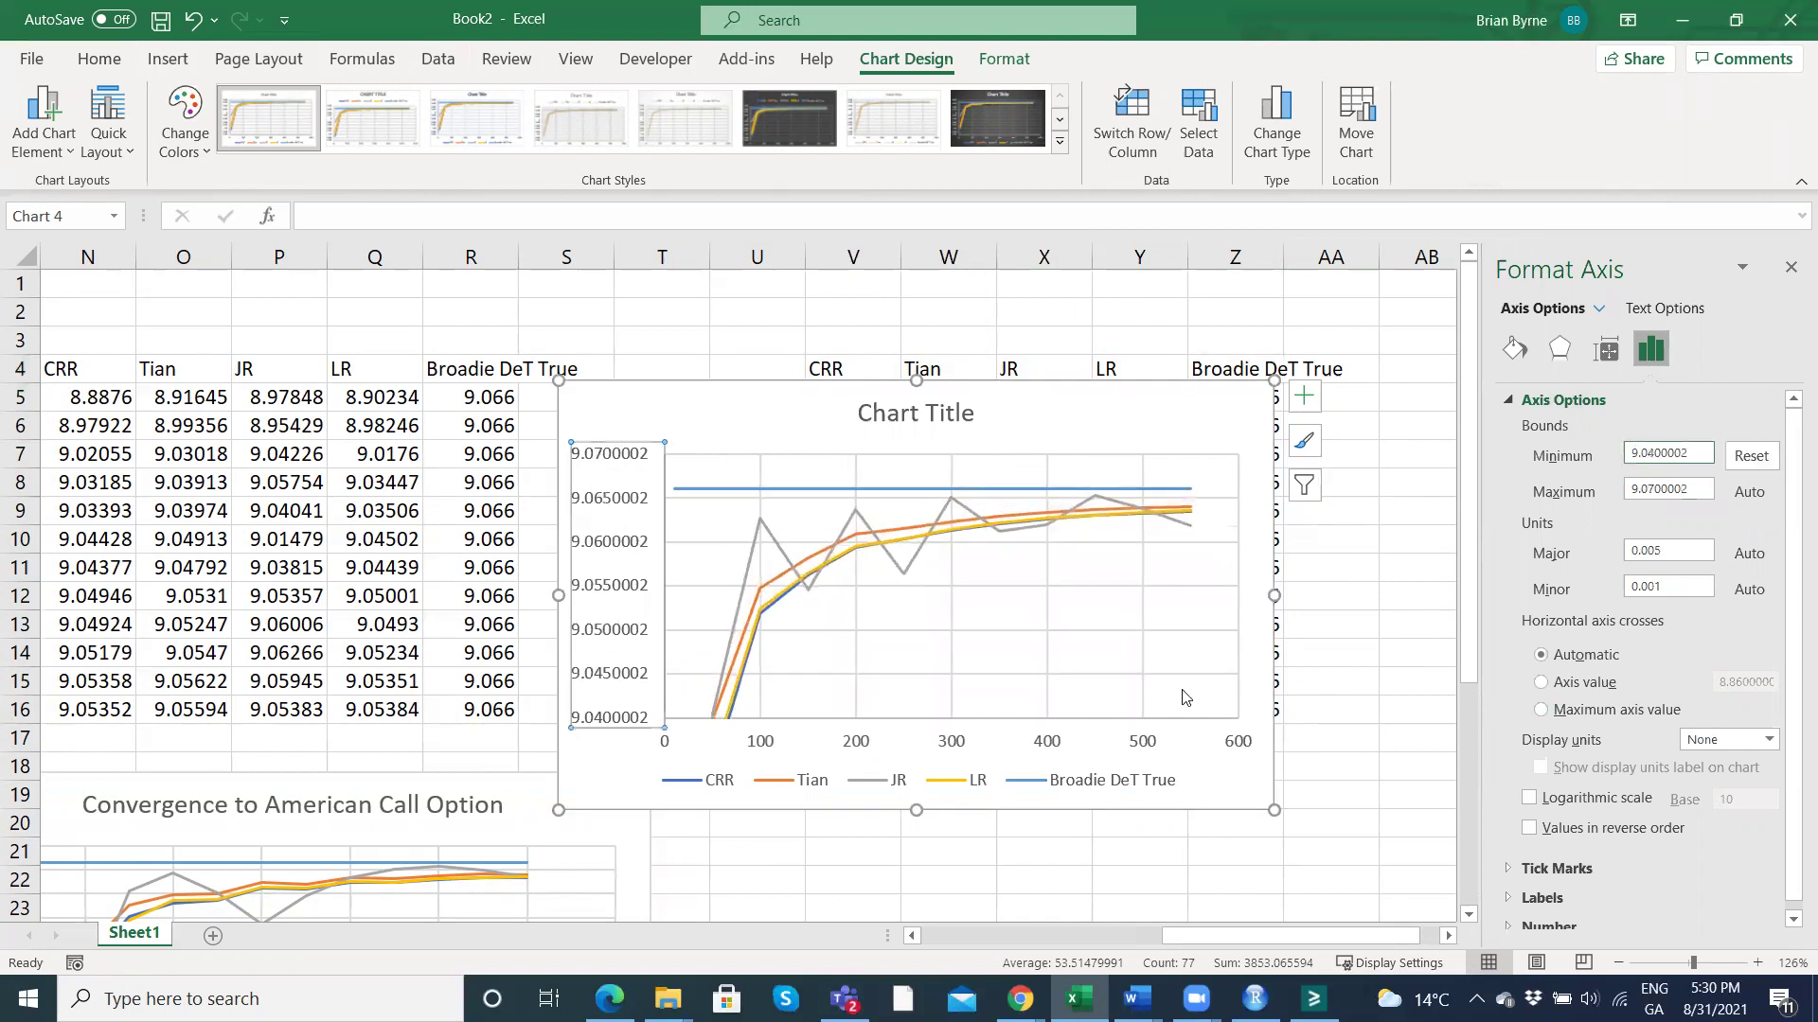
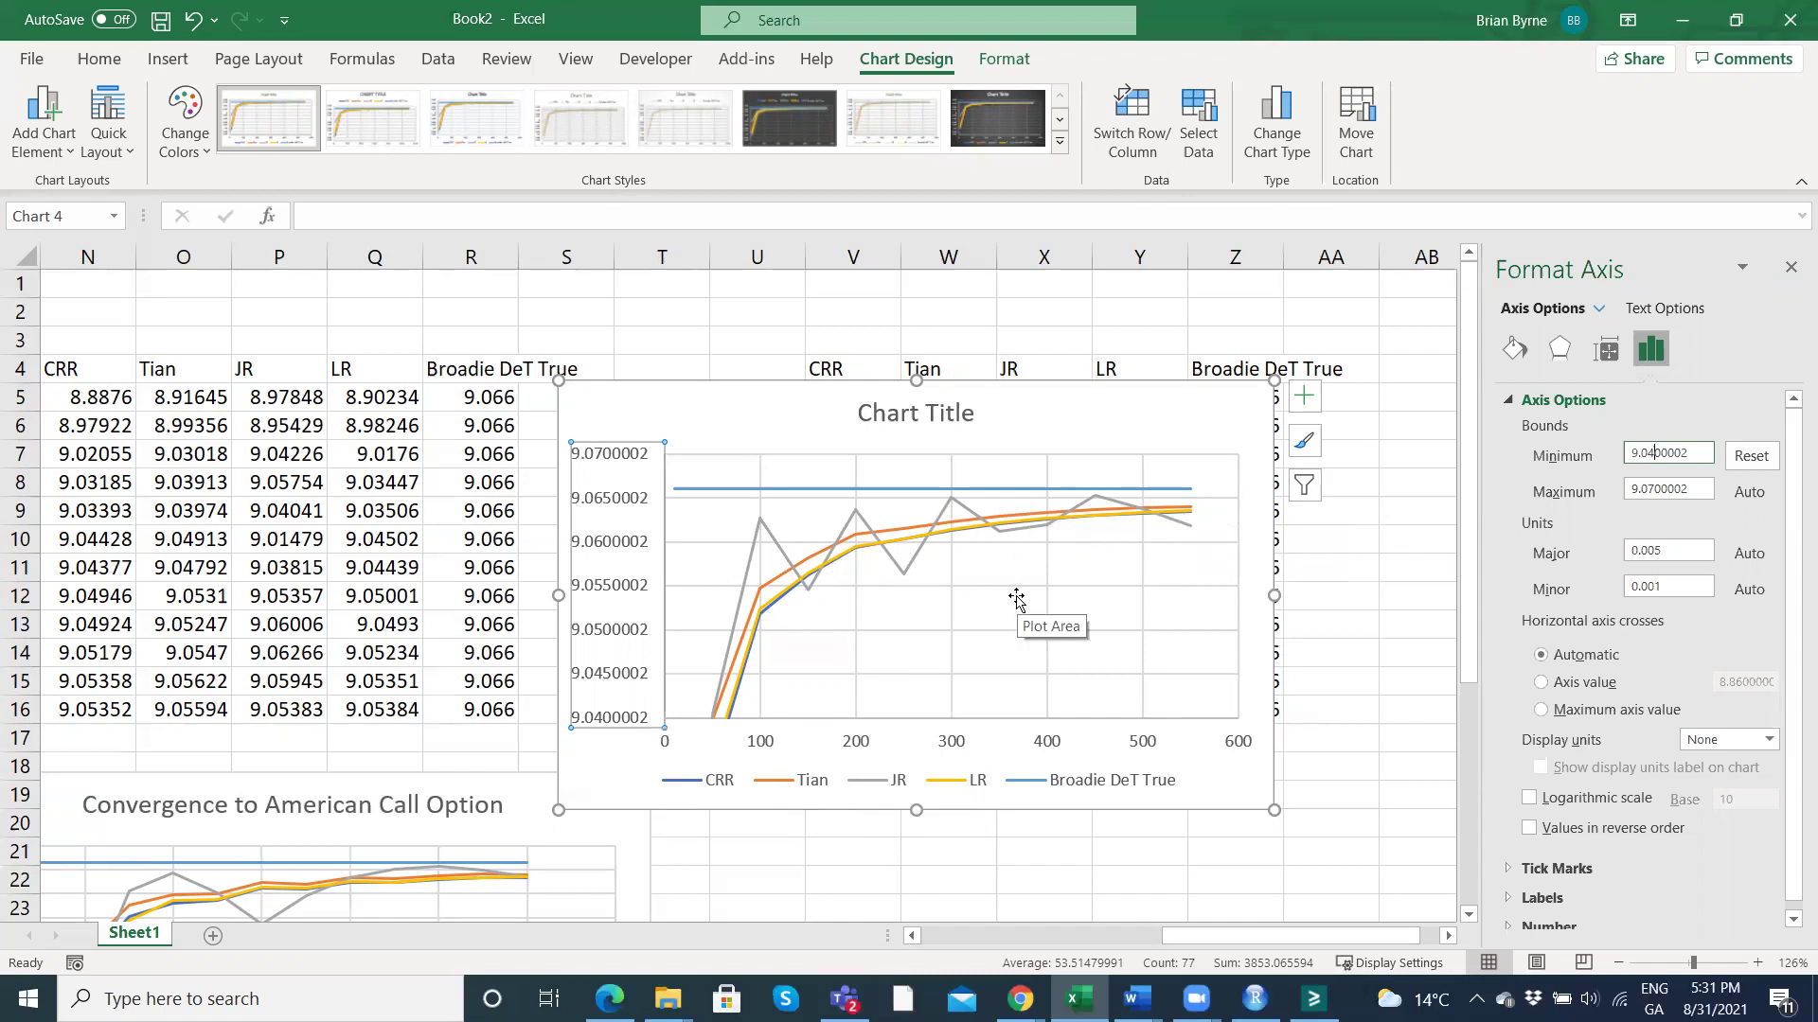
Review the model inputs and live results table, and inspect the LR series at 400 and 550 steps on the new chart.
{"action": "scroll", "coordinate": [1016, 598], "scroll_direction": "left", "scroll_amount": 5}
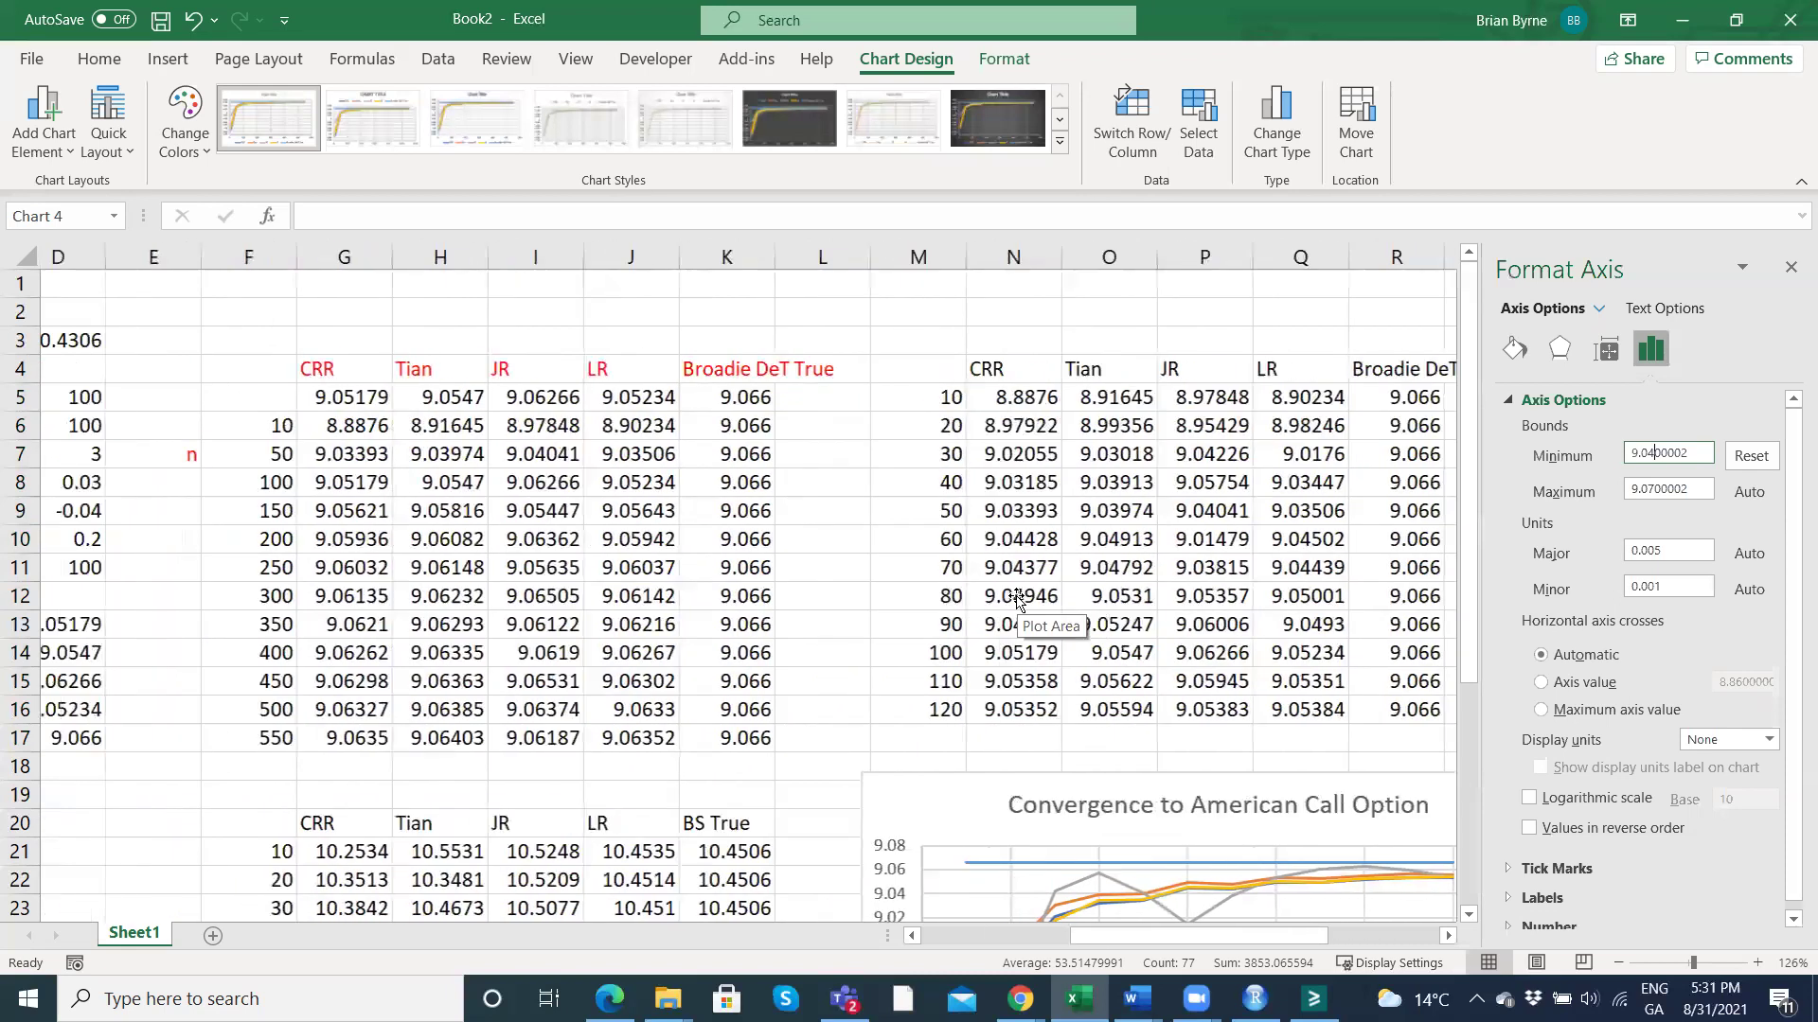
{"action": "scroll", "coordinate": [1016, 599], "scroll_direction": "left", "scroll_amount": 2}
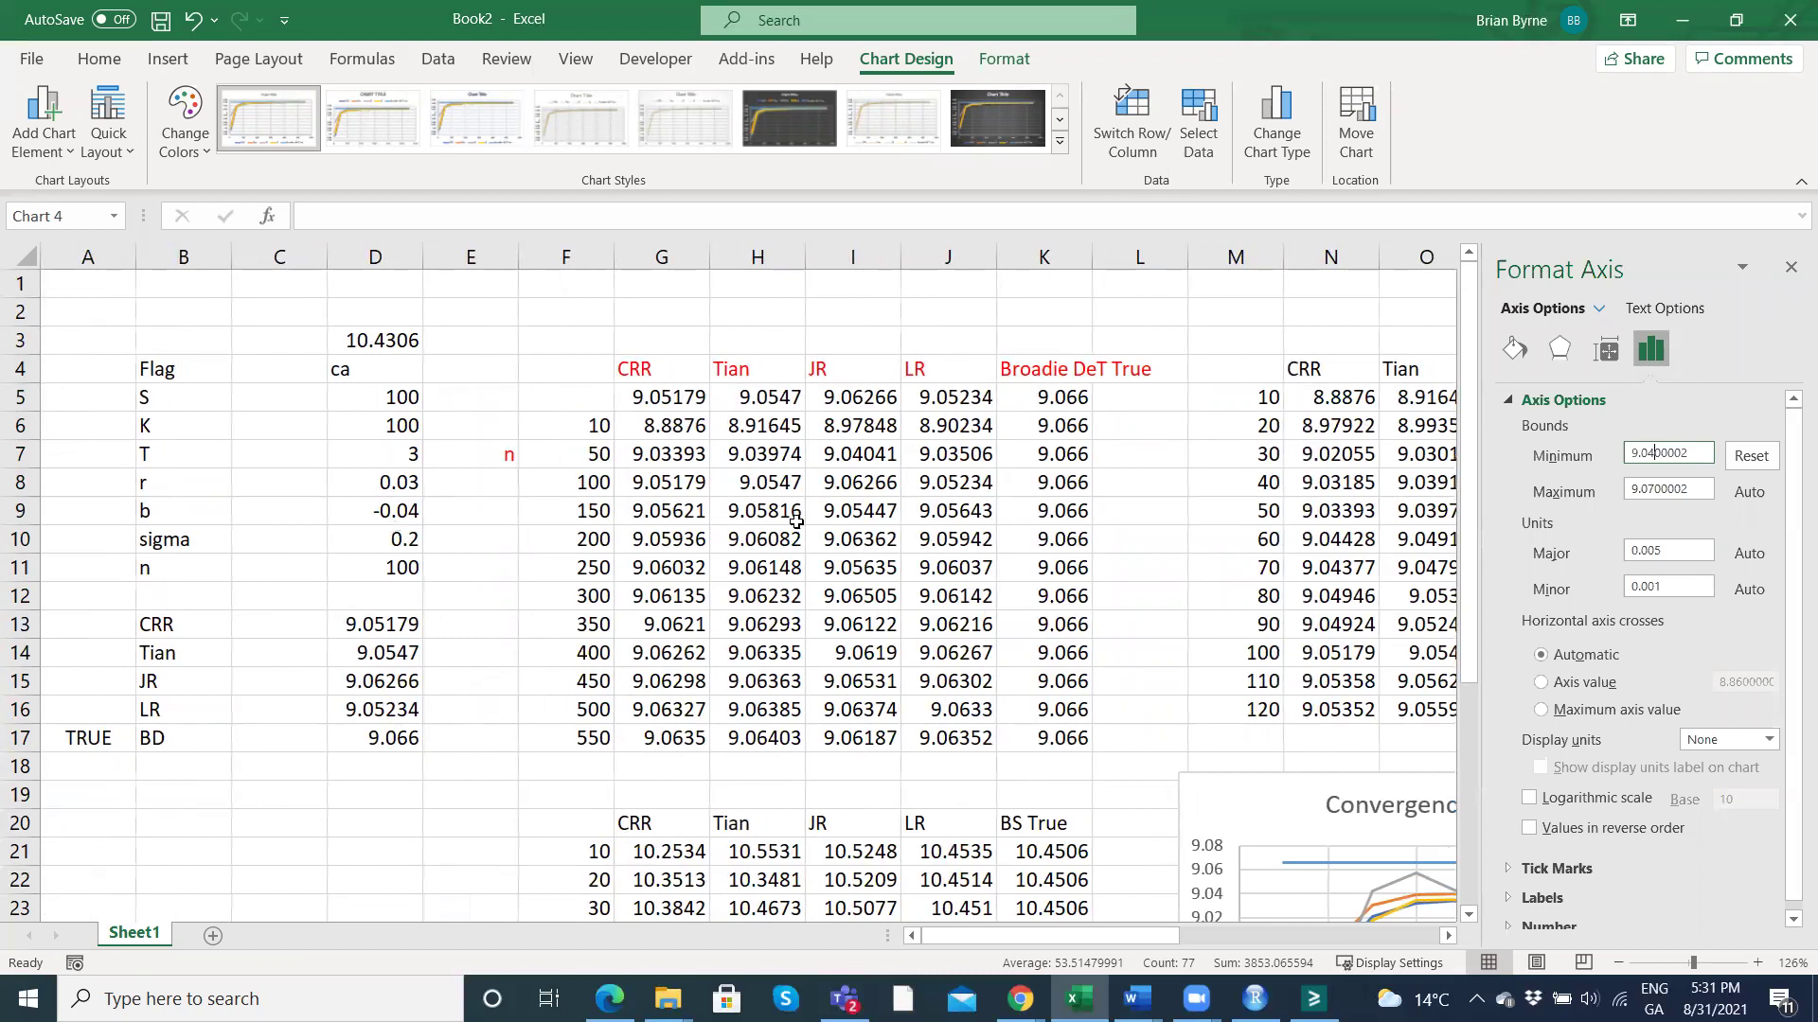
{"action": "scroll", "coordinate": [796, 522], "scroll_direction": "right", "scroll_amount": 5}
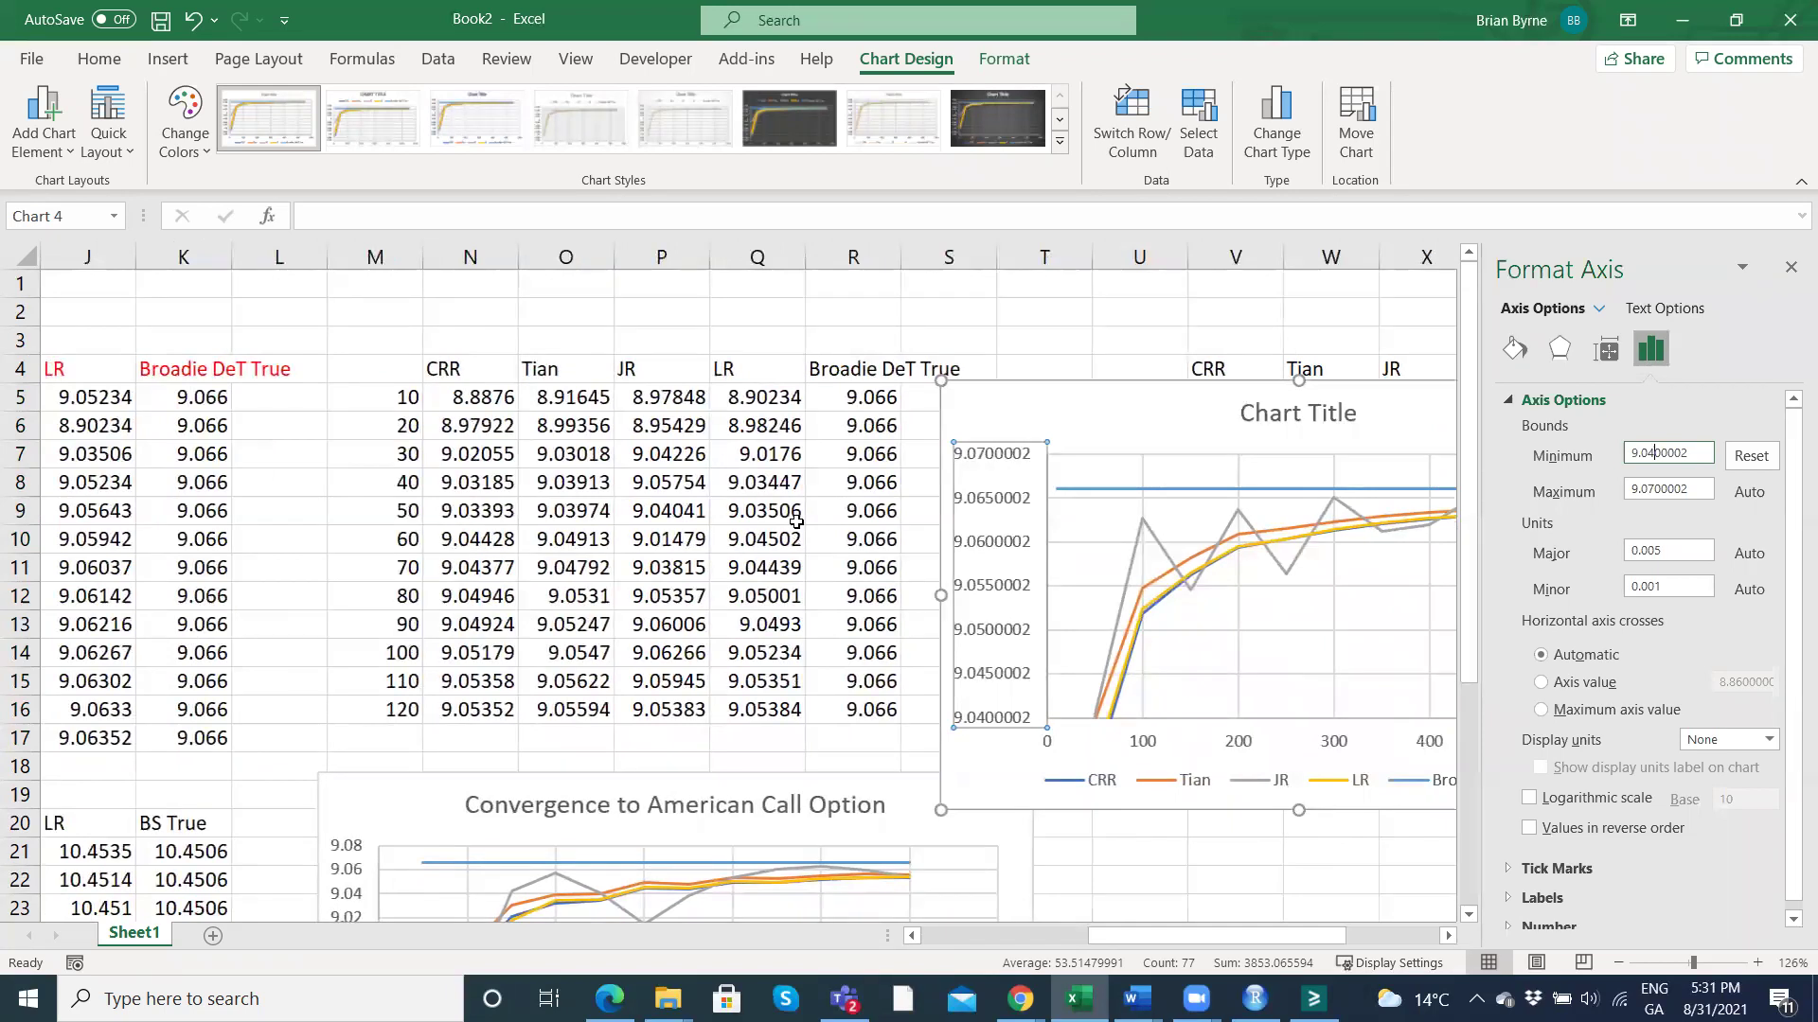
{"action": "scroll", "coordinate": [795, 522], "scroll_direction": "right", "scroll_amount": 5}
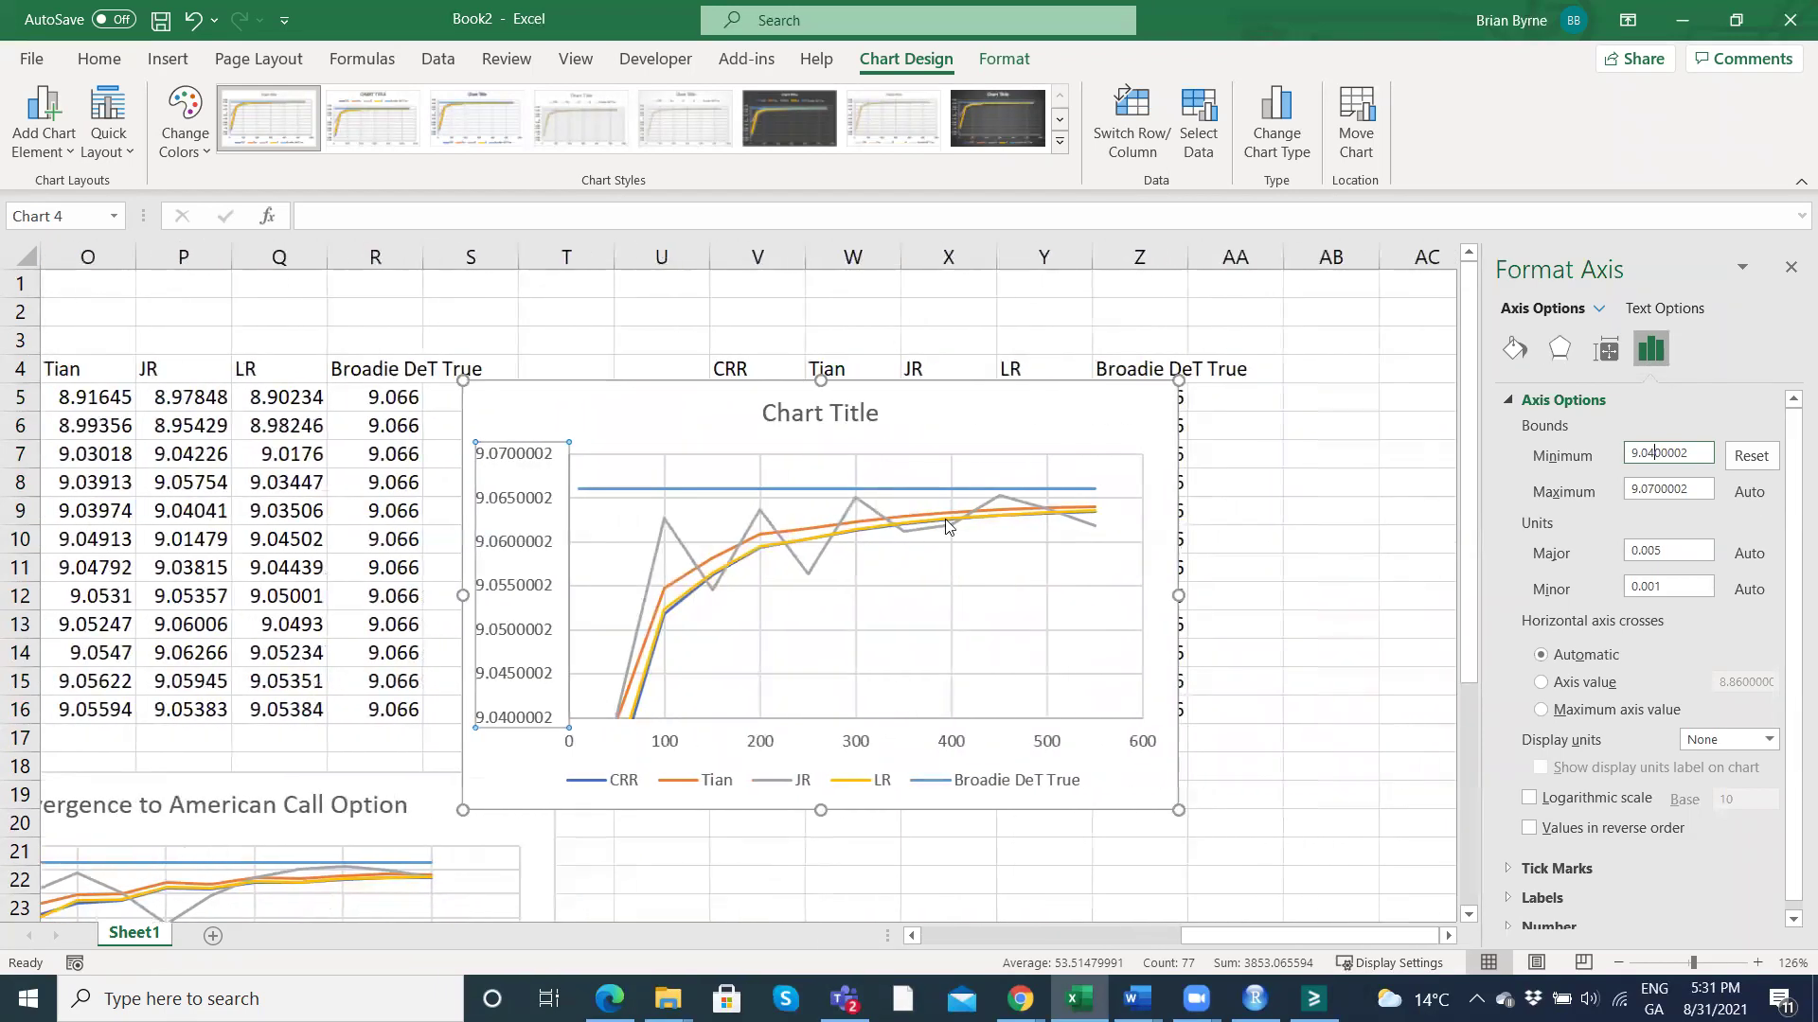
{"action": "mouse_move", "coordinate": [948, 526]}
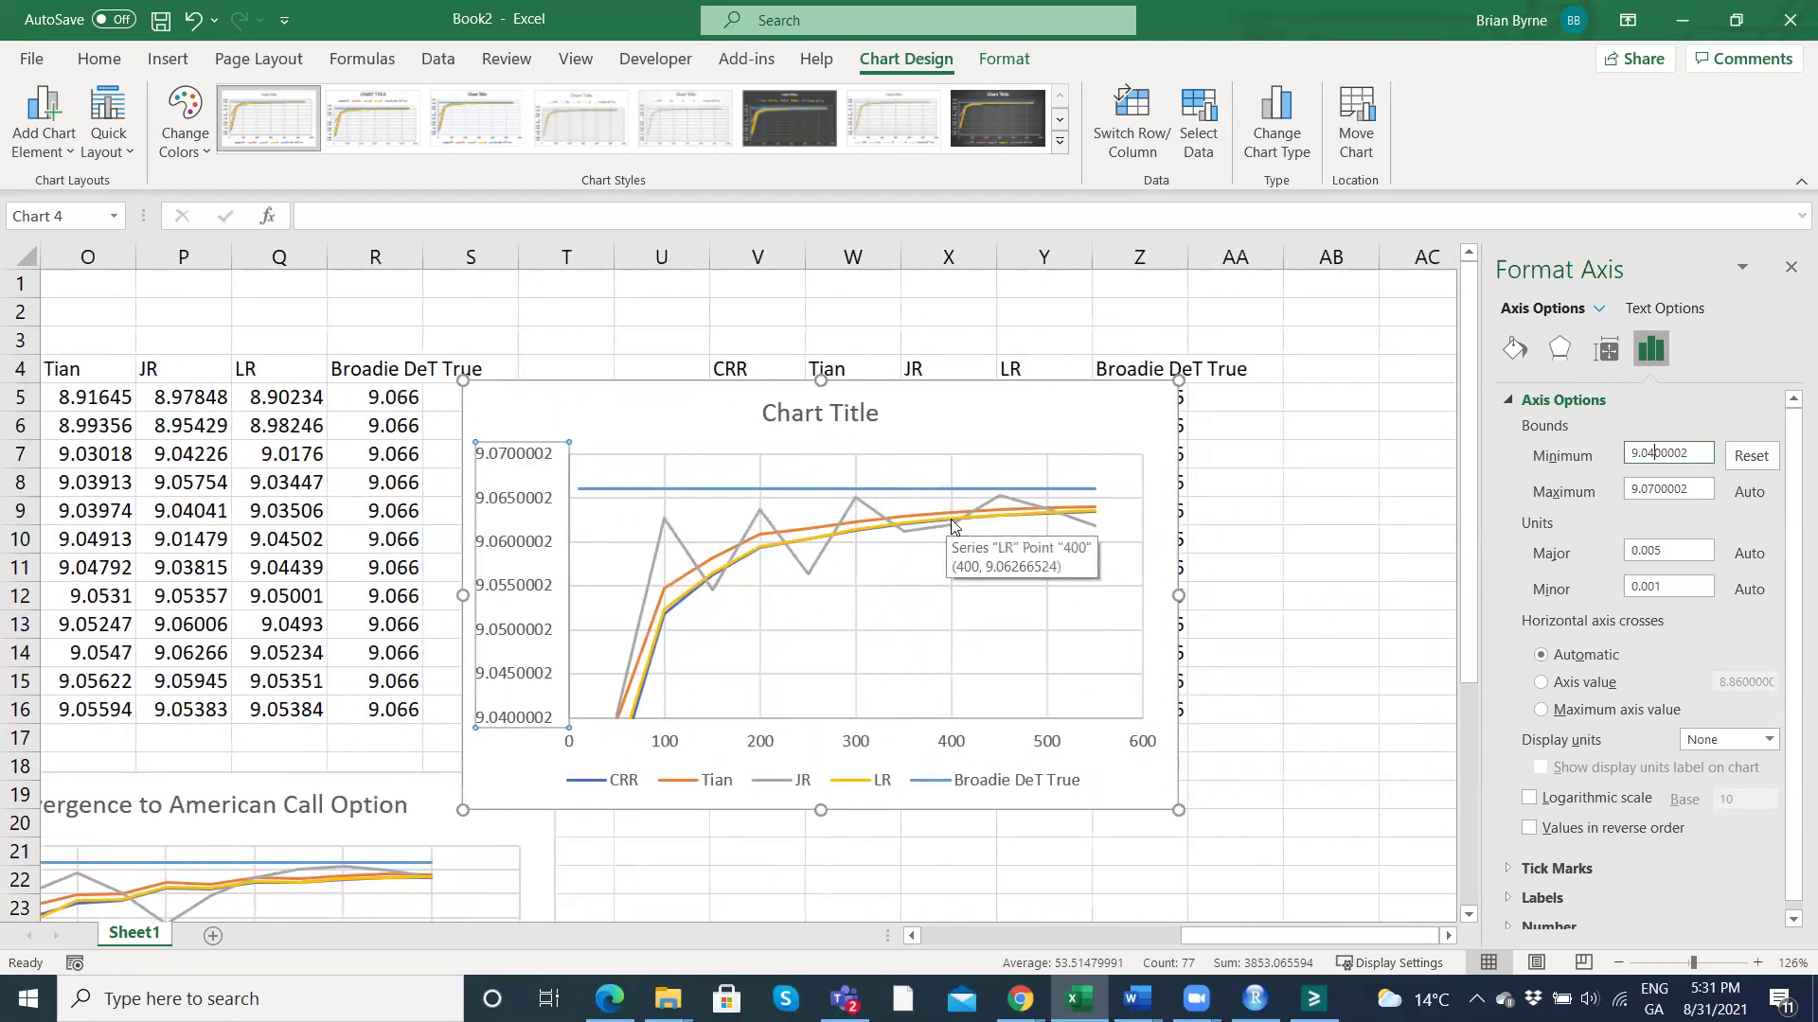
{"action": "mouse_move", "coordinate": [1079, 516]}
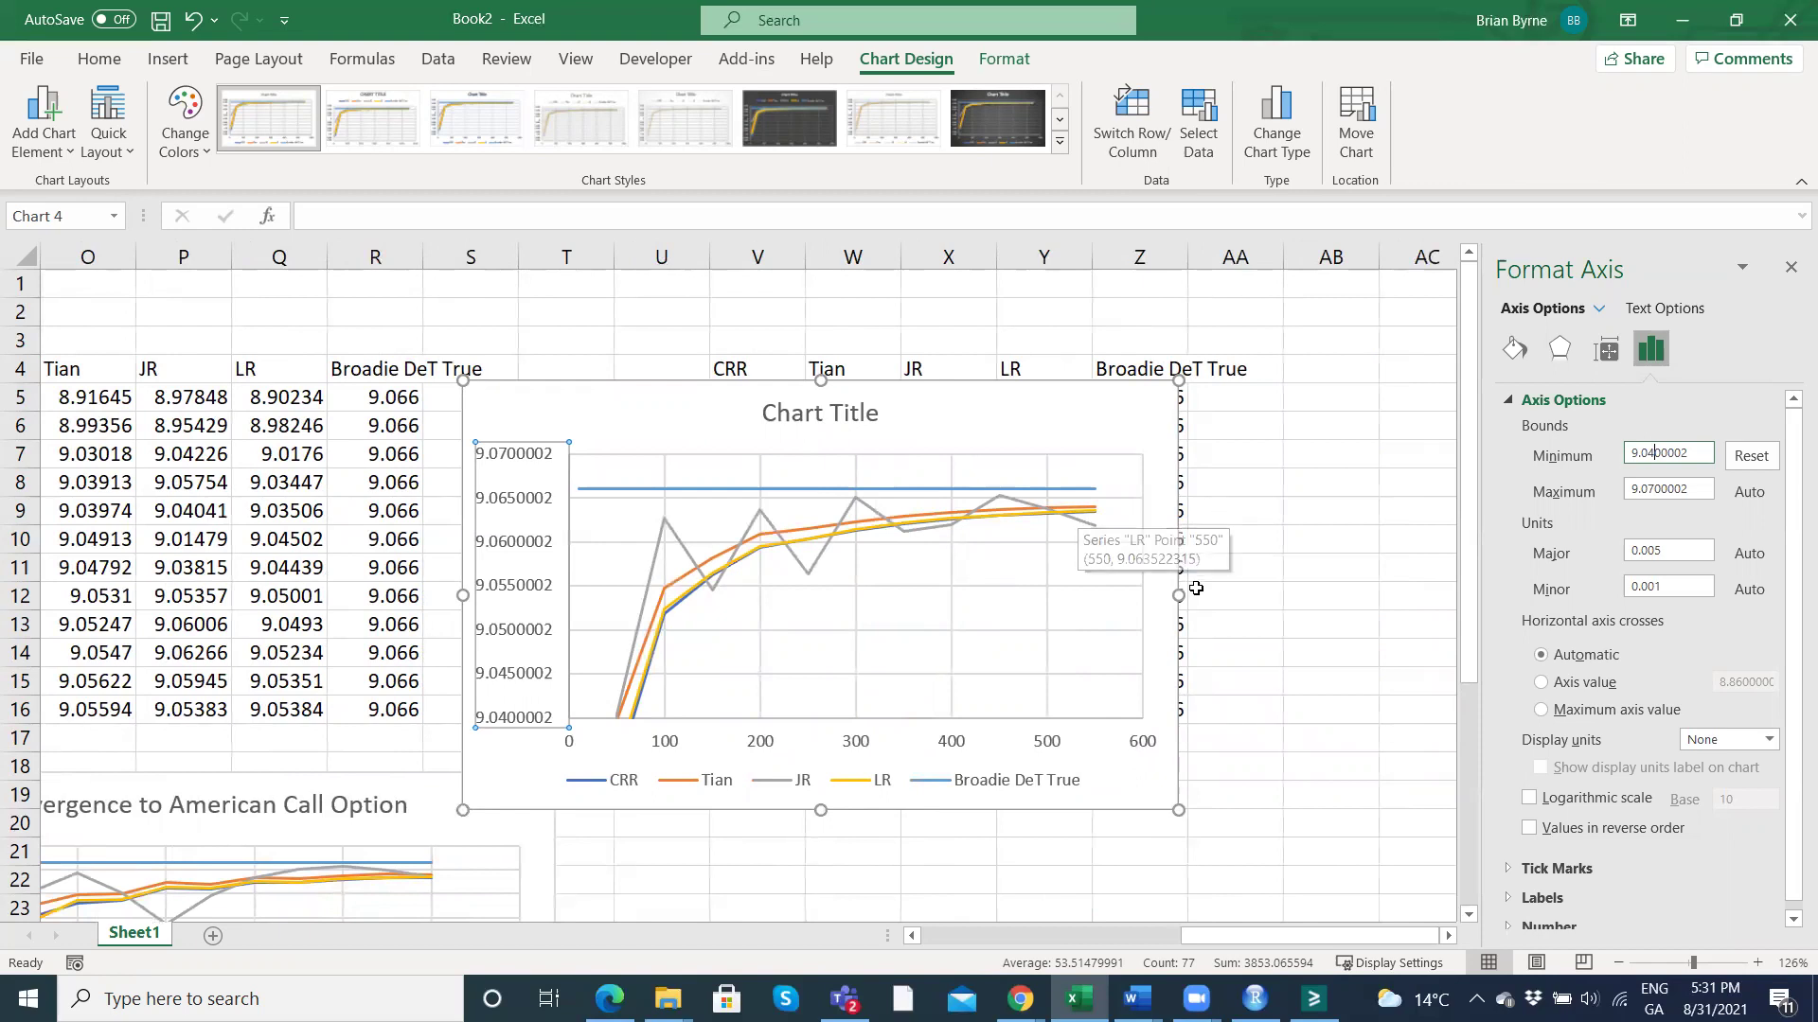
Title the new American option chart "Convergence to True American using BD true".
{"action": "left_click", "coordinate": [793, 412]}
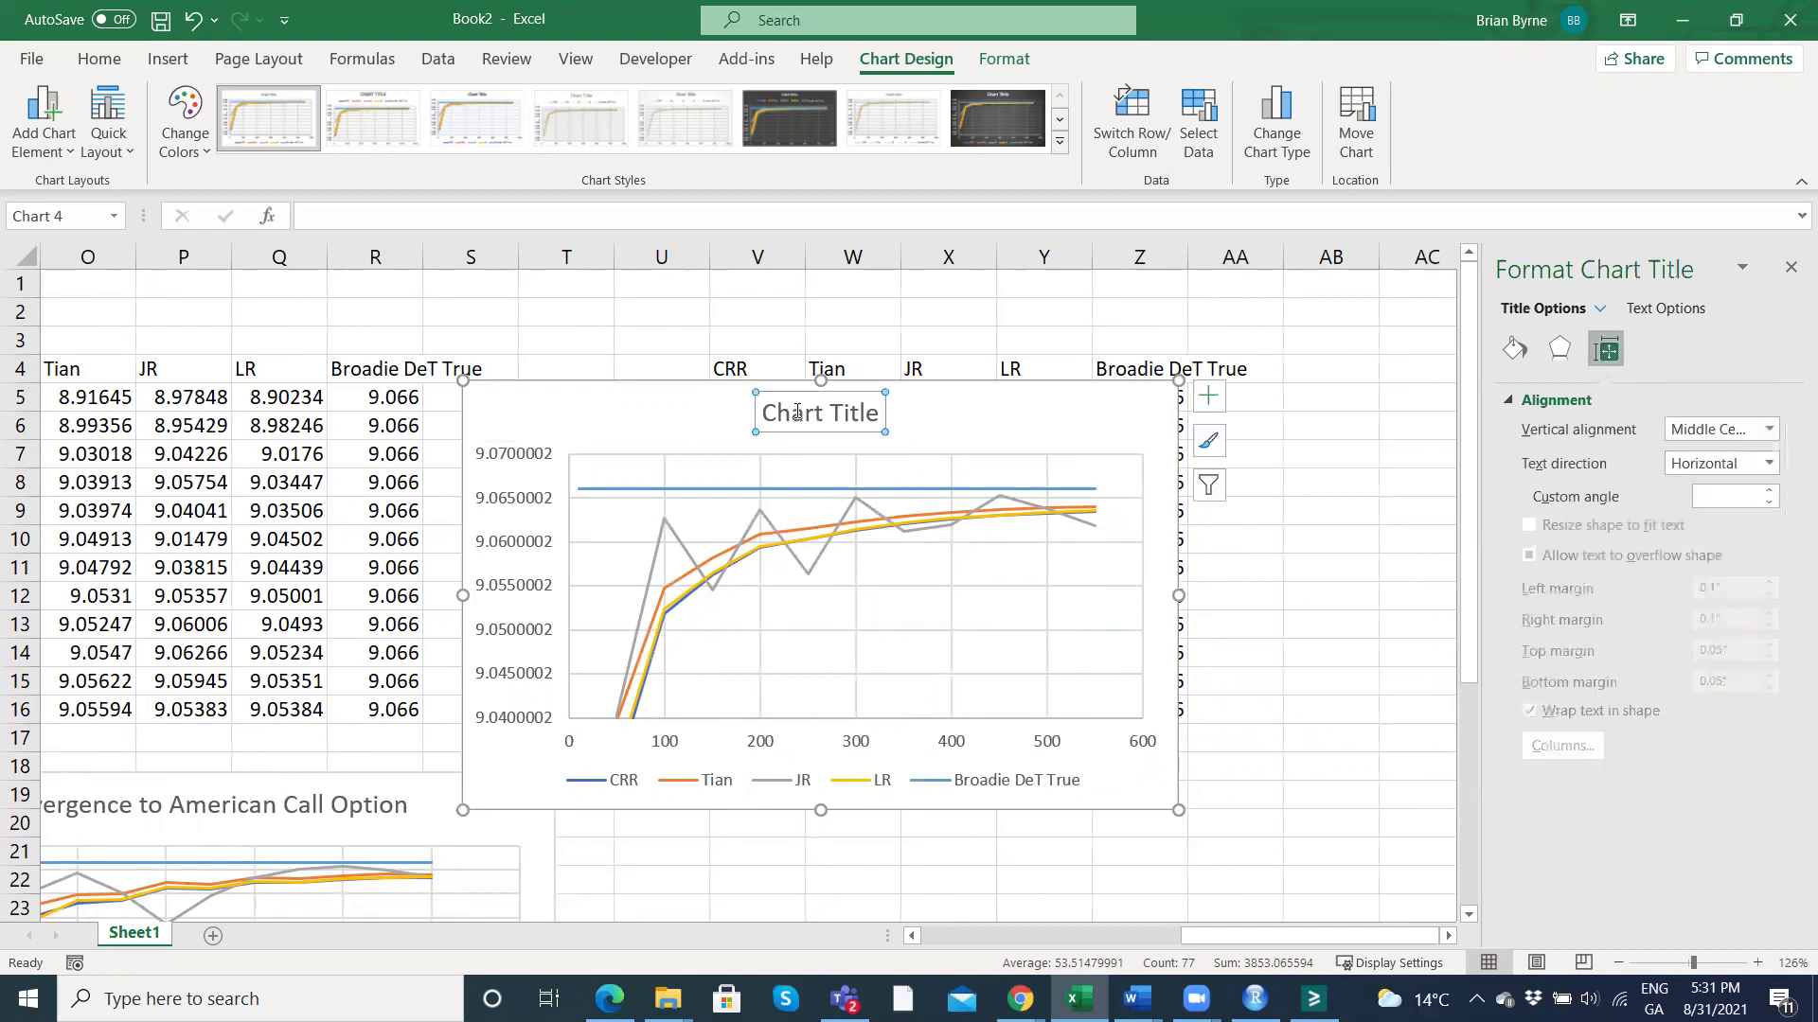
{"action": "left_click", "coordinate": [769, 413]}
{"action": "left_click_drag", "start_coordinate": [763, 412], "coordinate": [909, 413]}
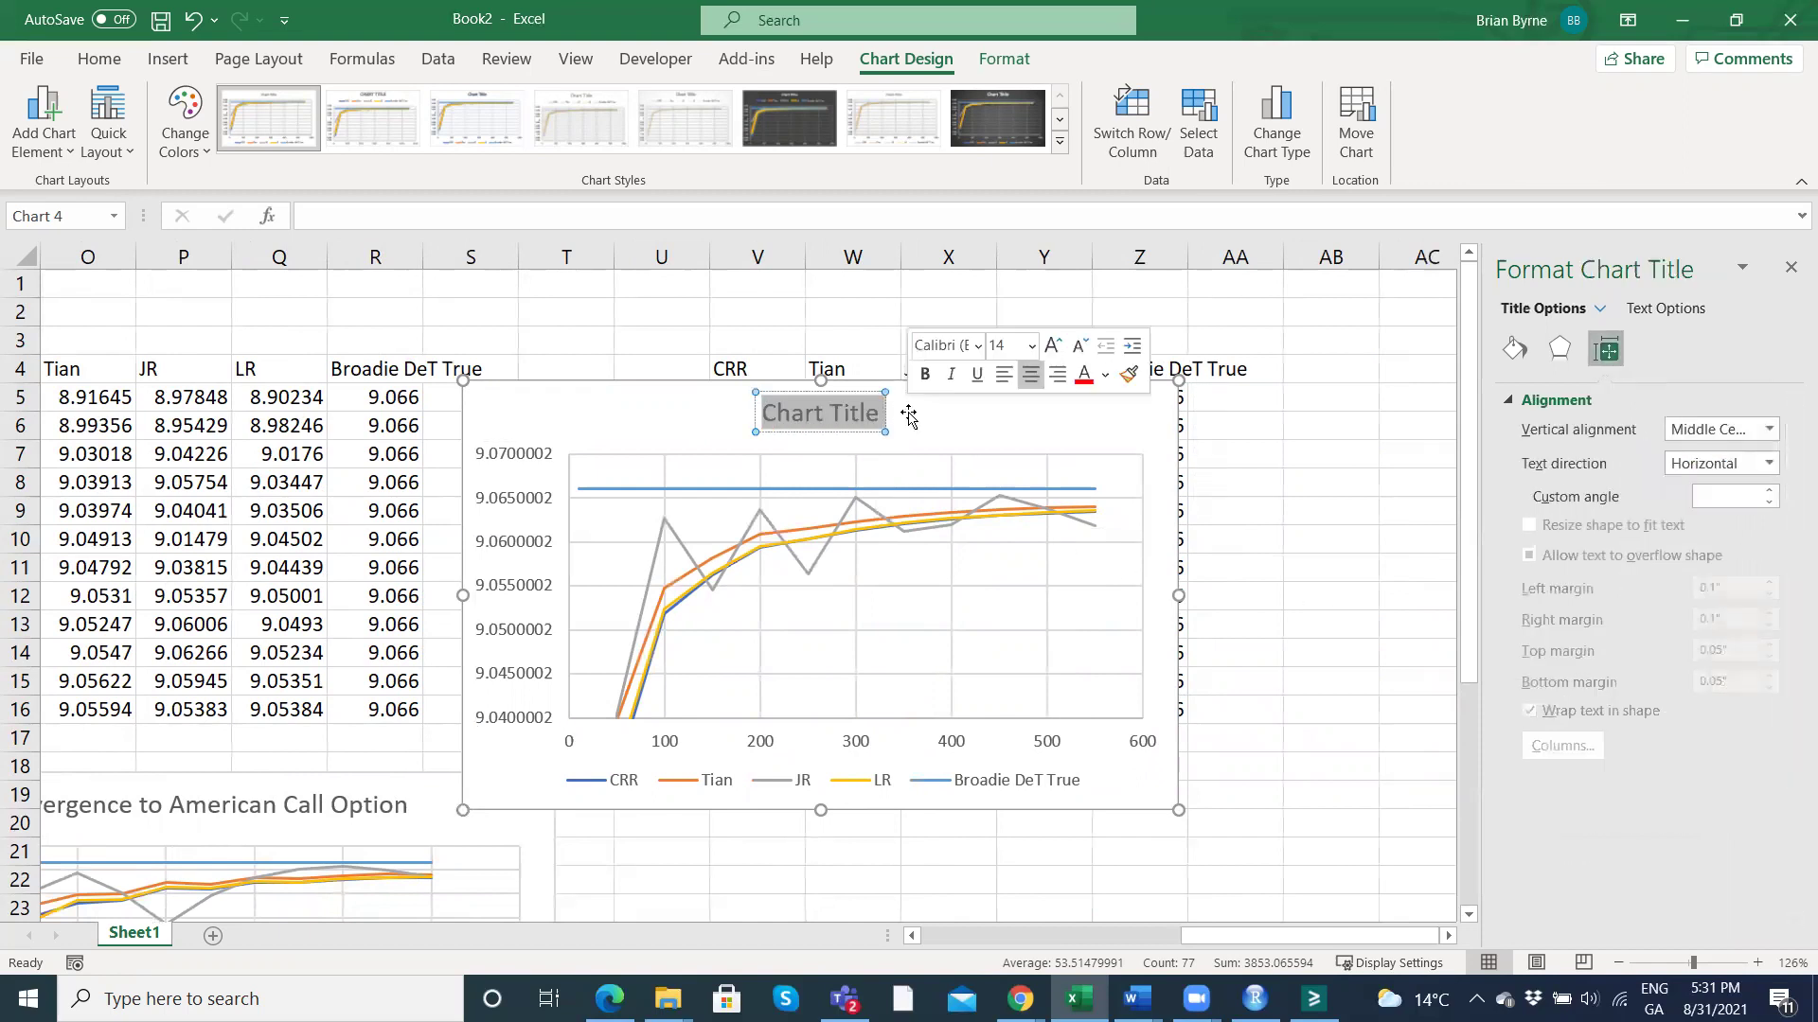
{"action": "type", "text": "Conver"}
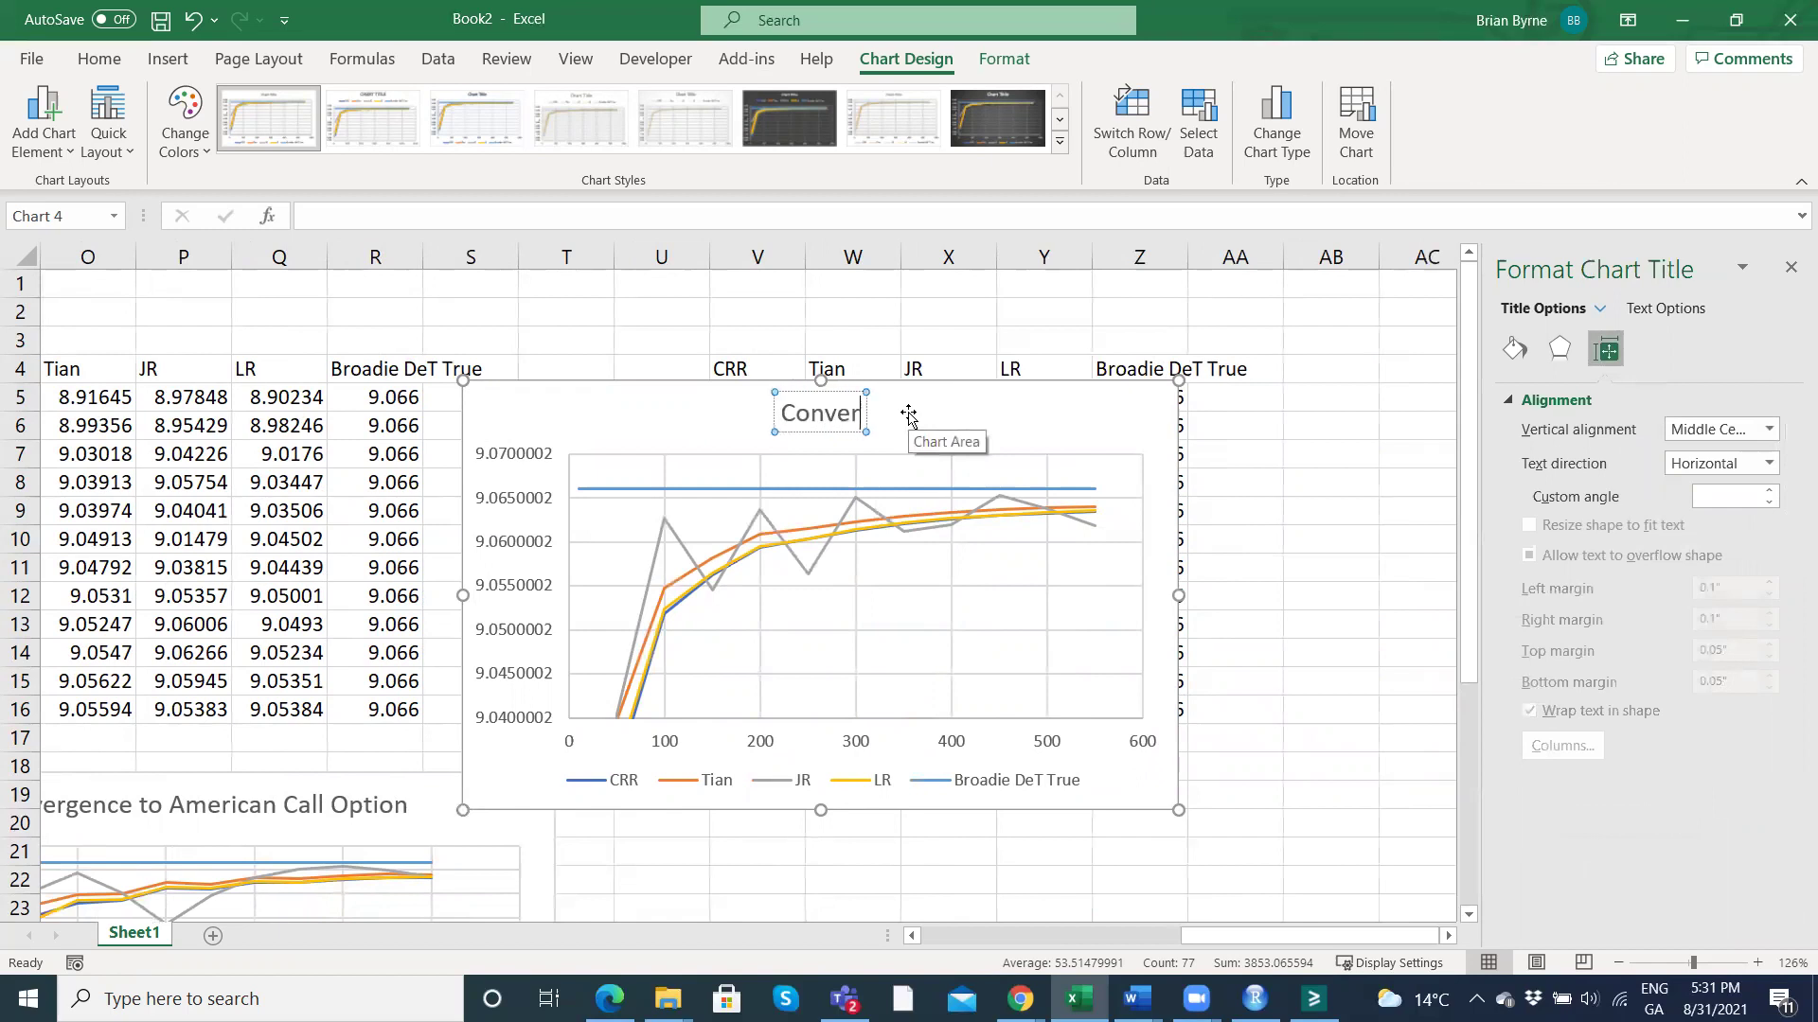
{"action": "type", "text": "gence t"}
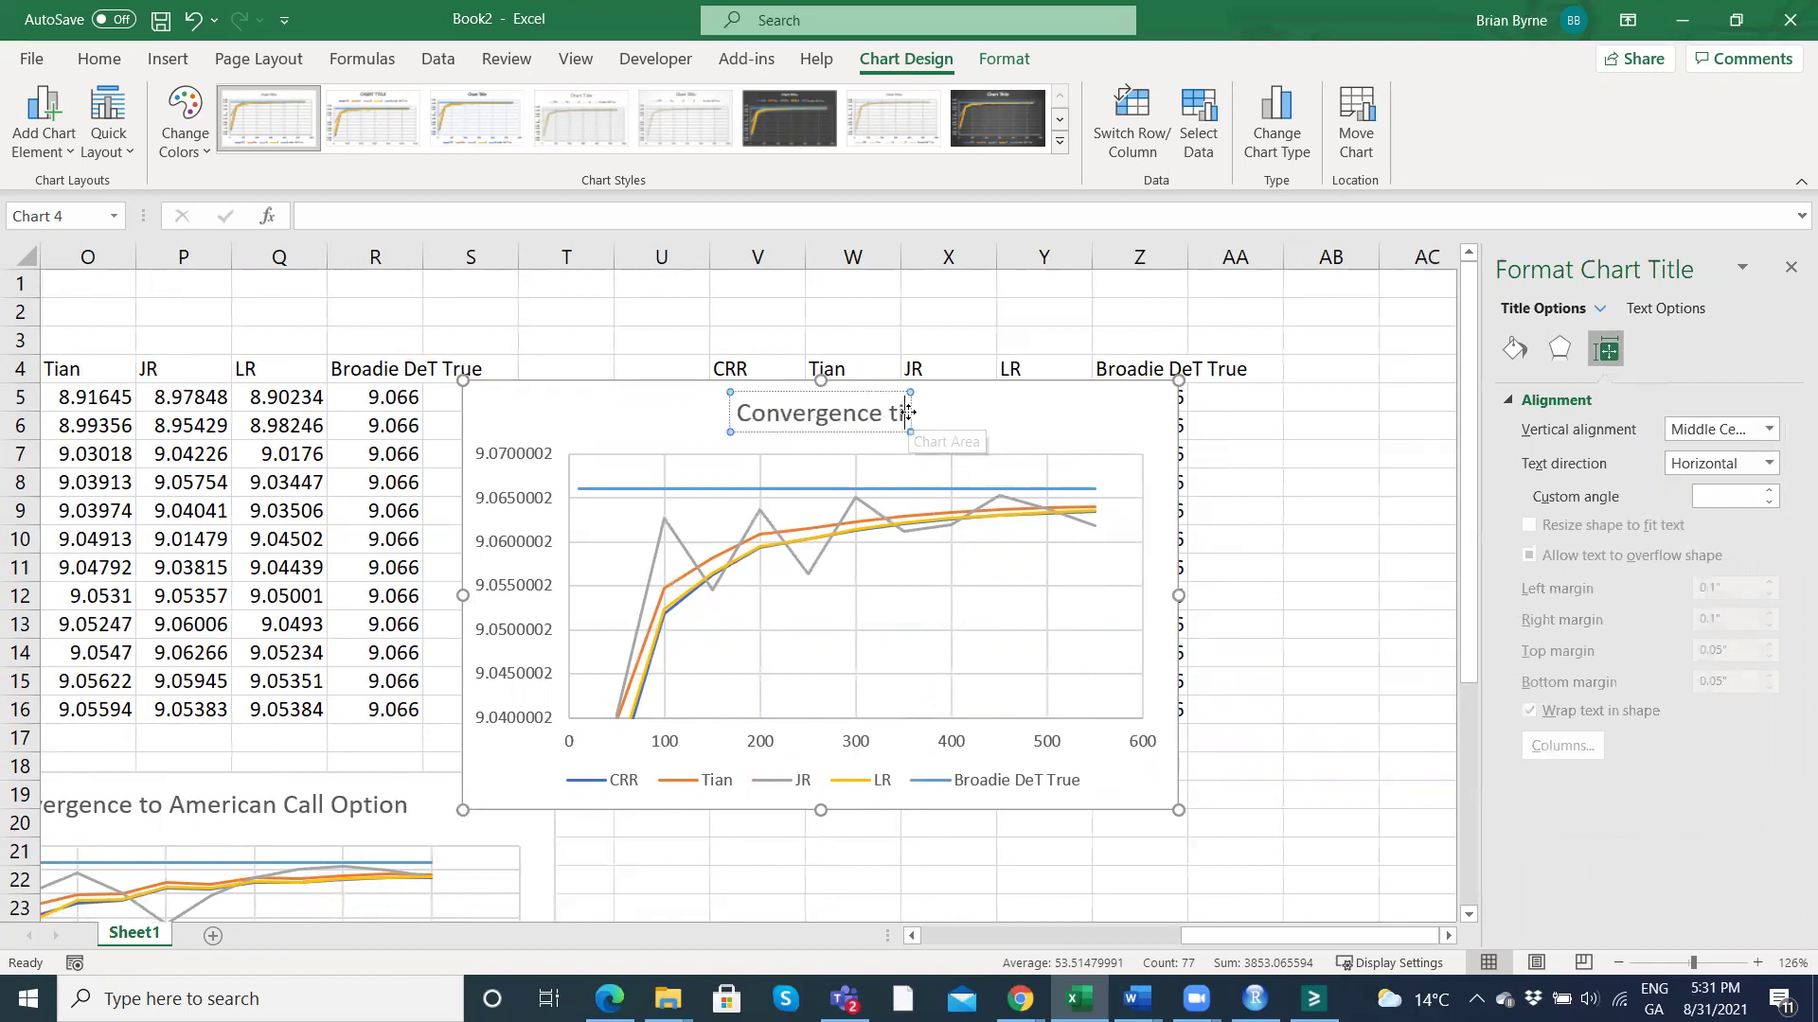
{"action": "type", "text": "o"}
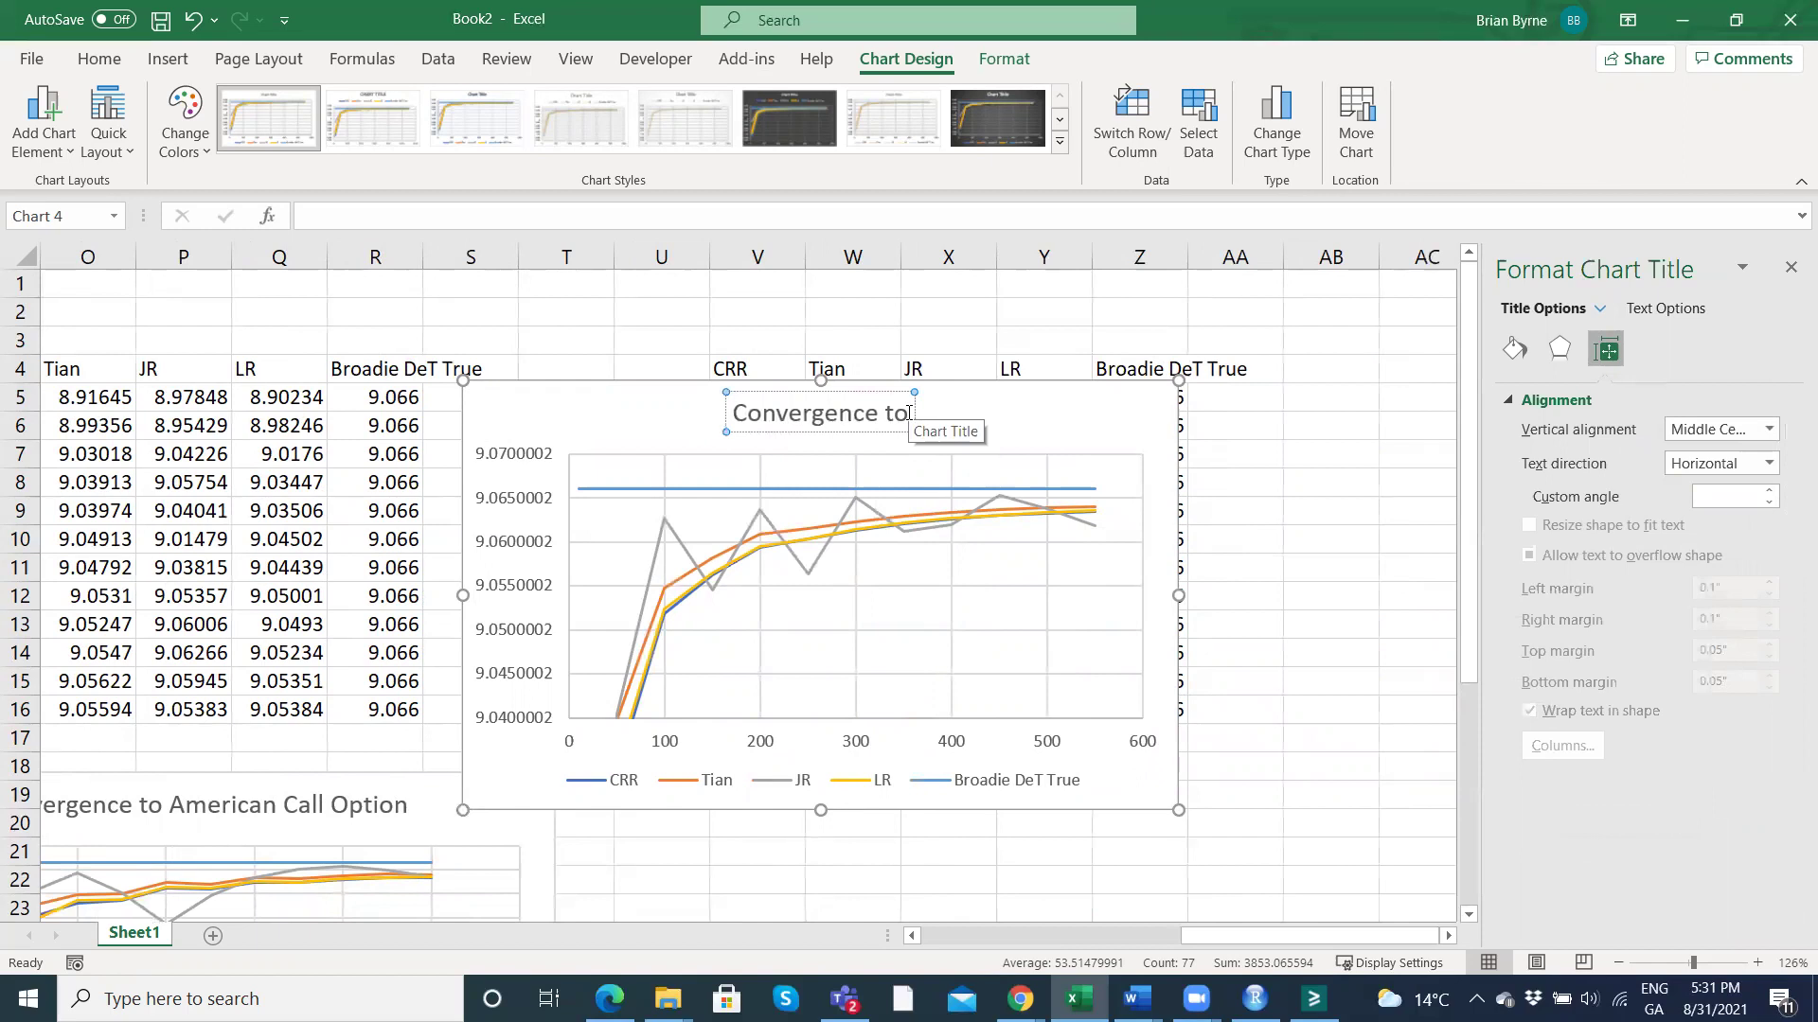
{"action": "type", "text": " True A"}
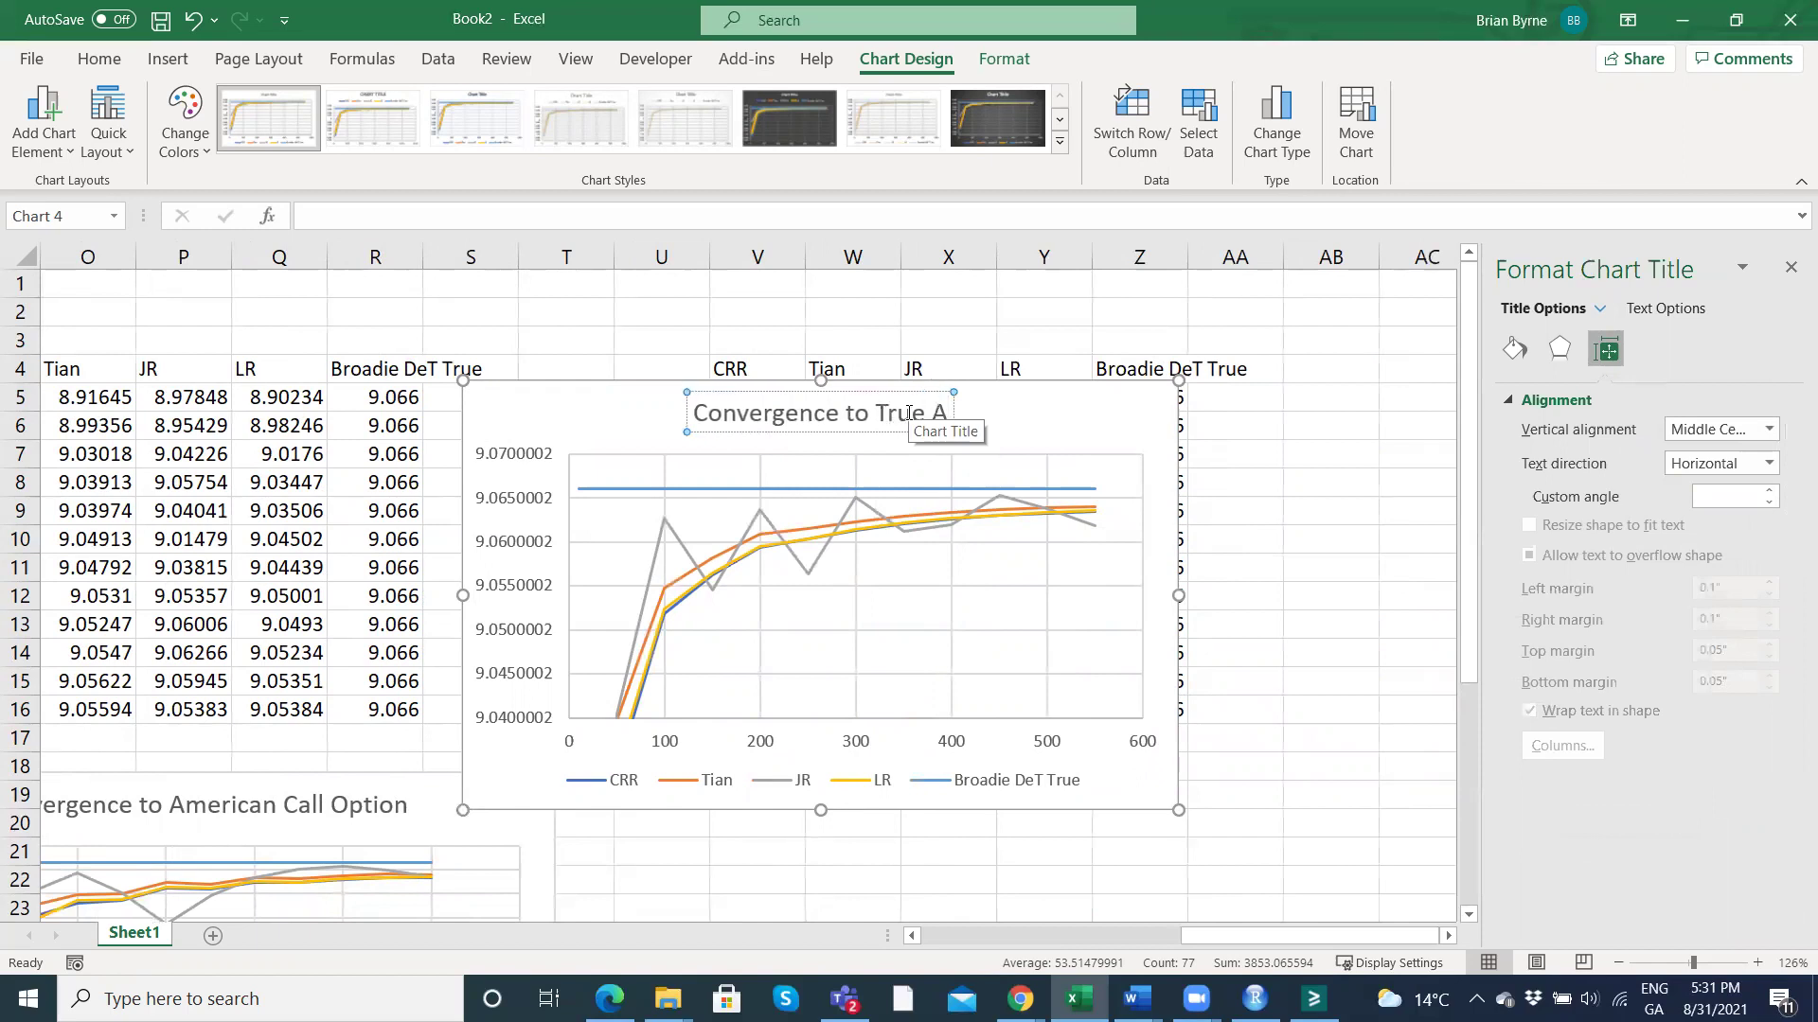
{"action": "type", "text": "merican using"}
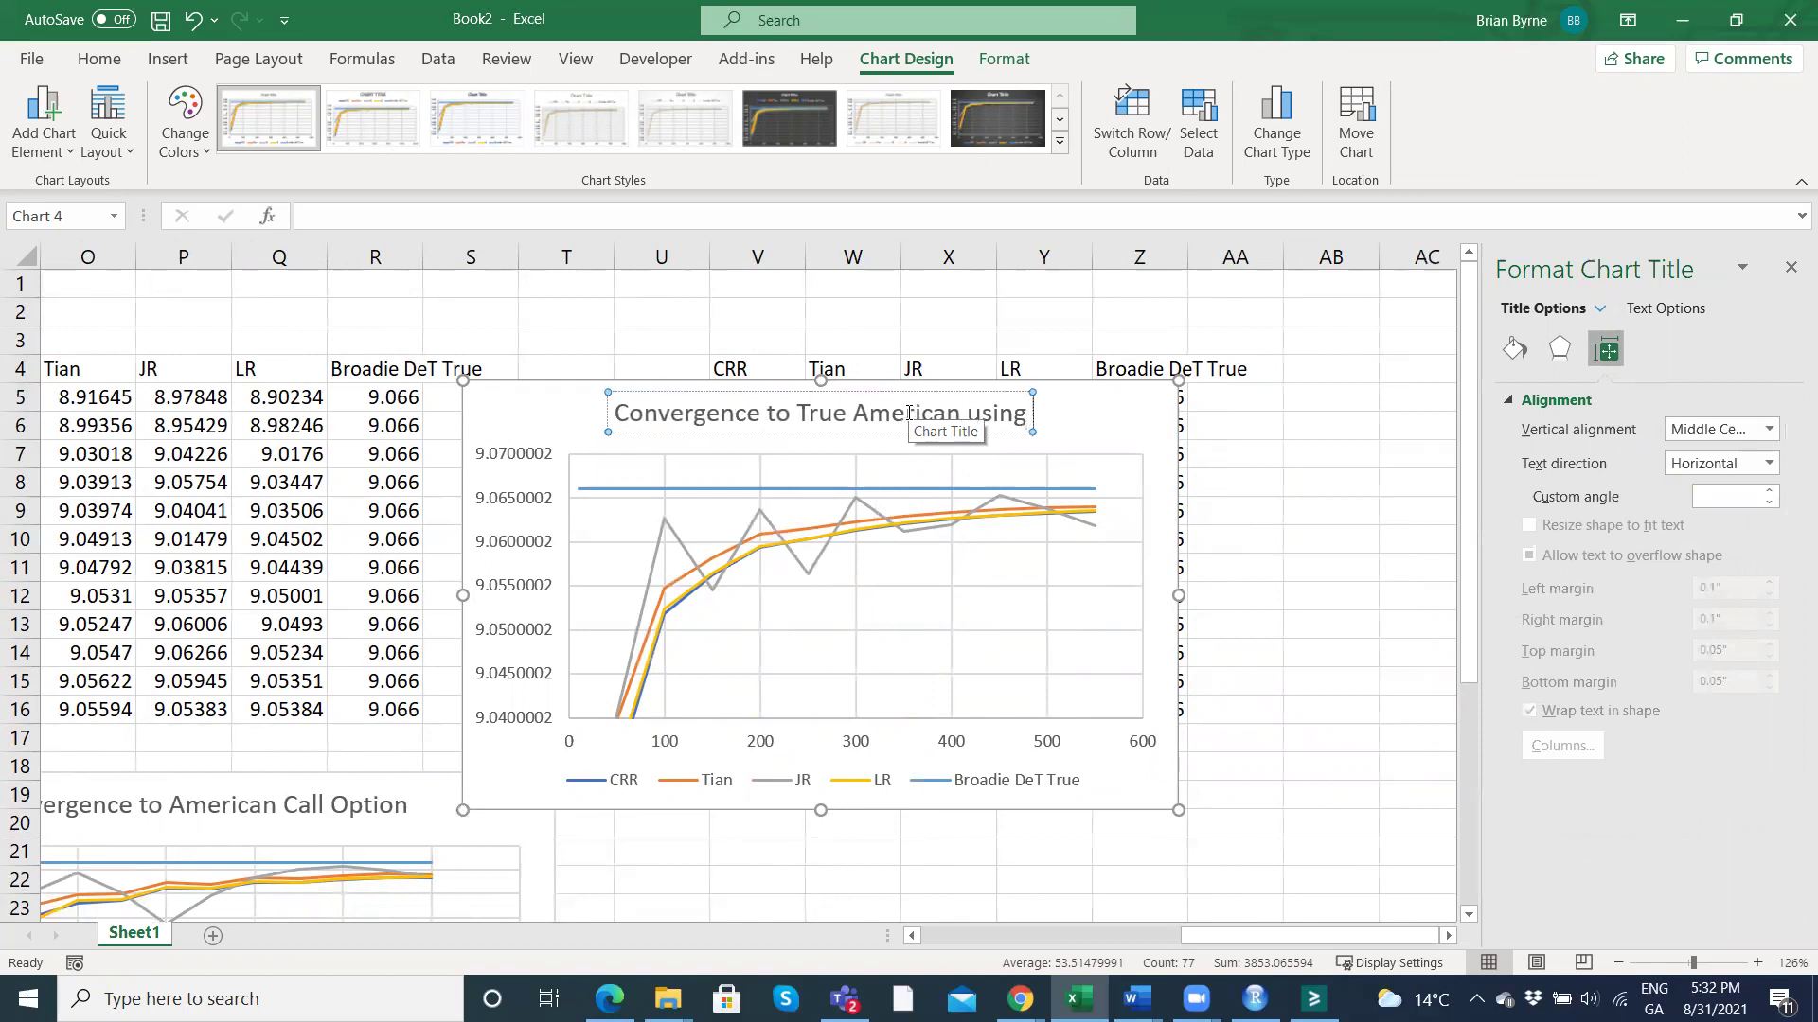
{"action": "type", "text": "BT"}
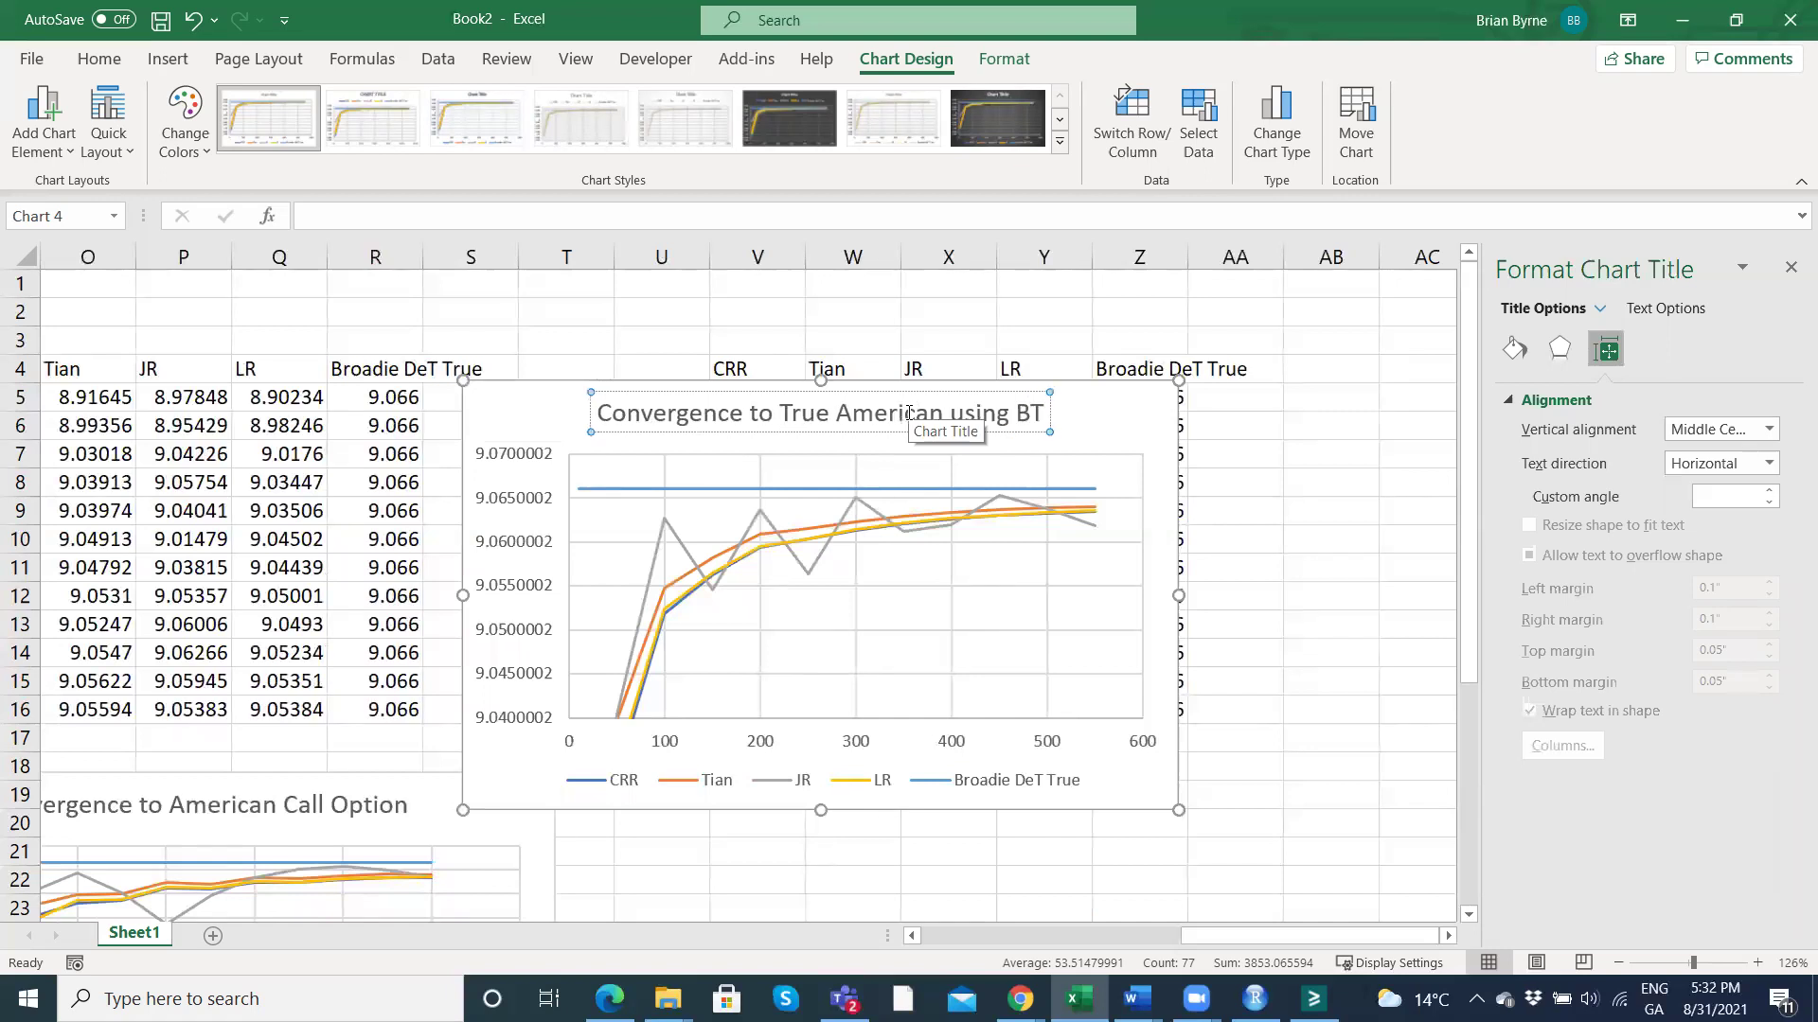
{"action": "key", "text": "BackSpace"}
{"action": "type", "text": "D true"}
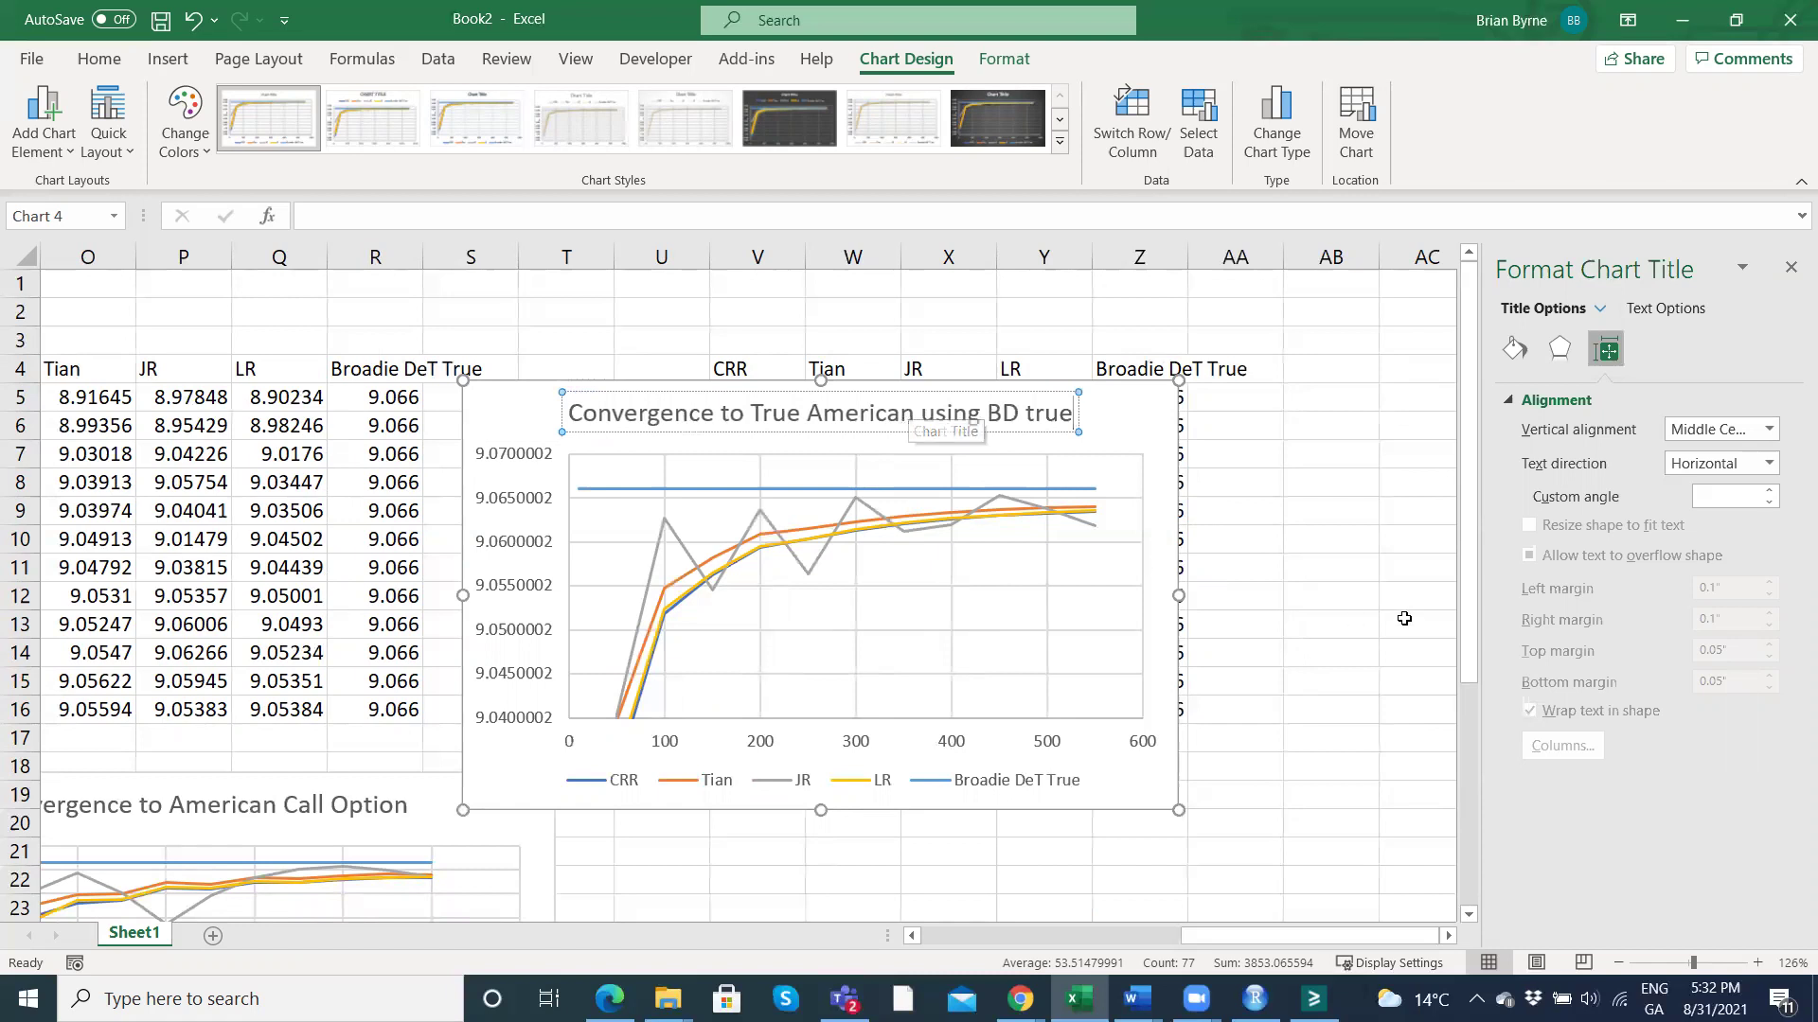
{"action": "left_click", "coordinate": [1404, 618]}
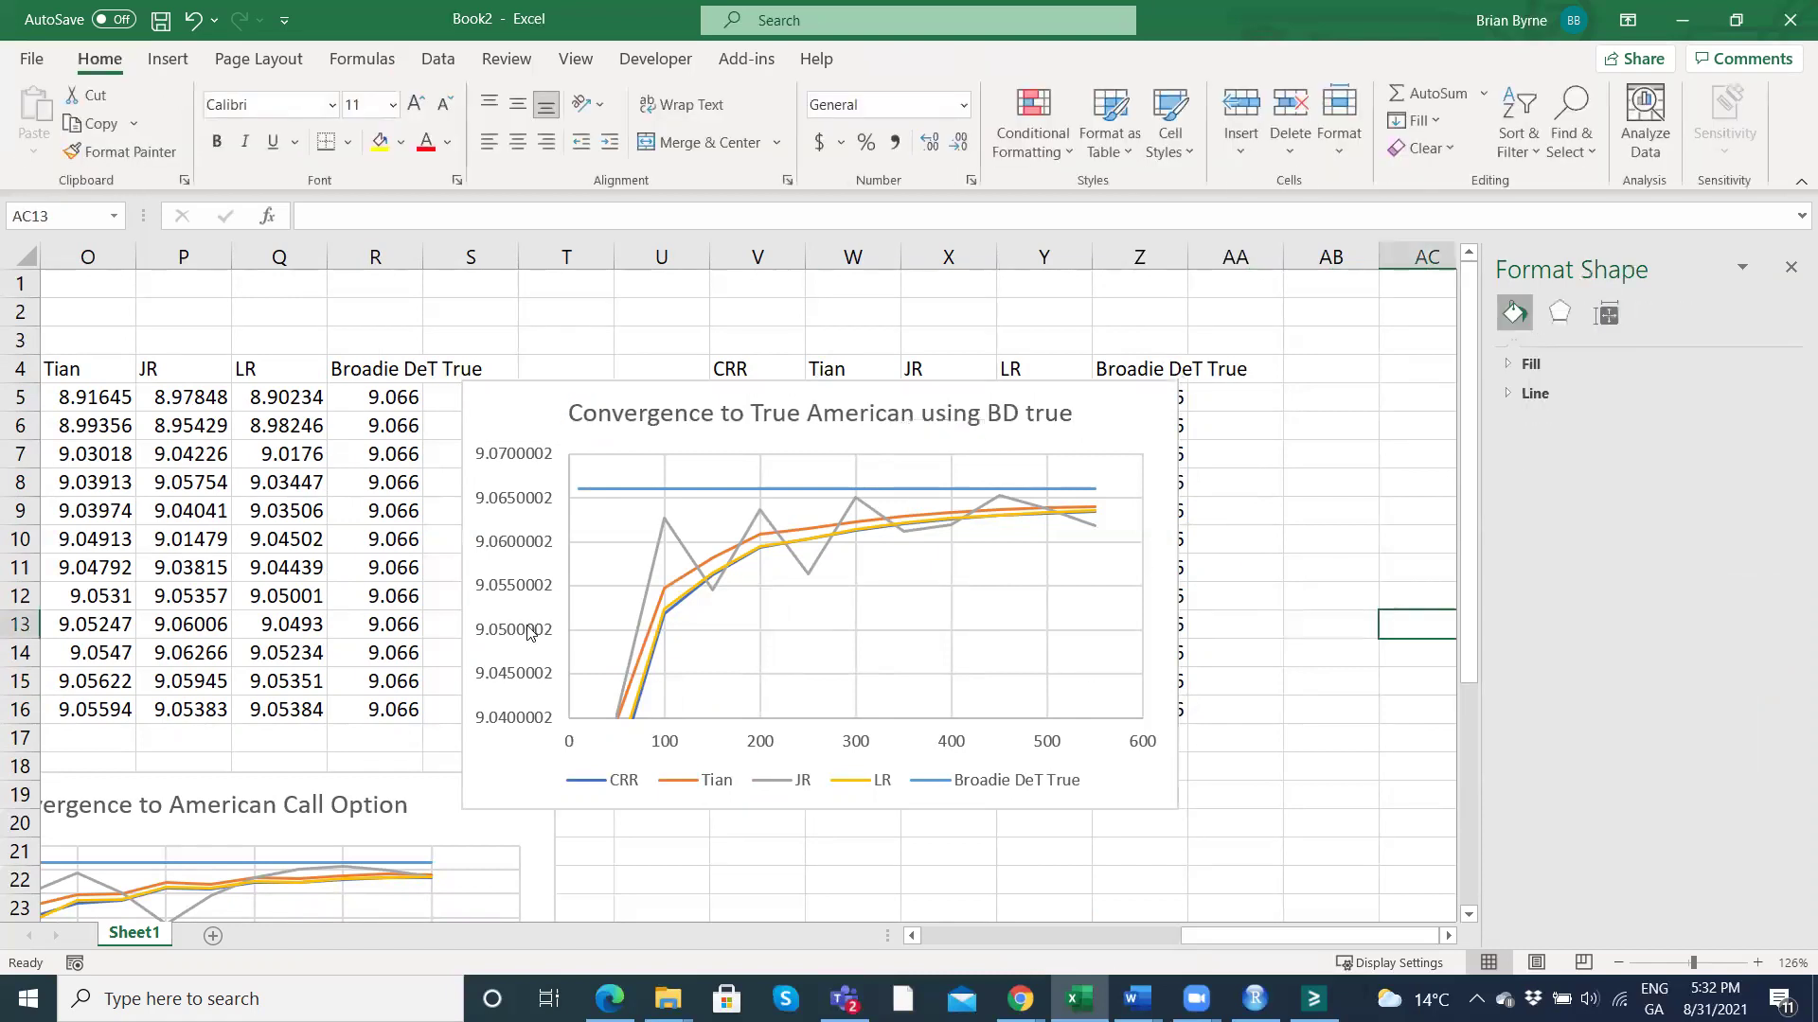
Copy the model inputs and CRR price in B4:D13 to a free area starting at cell B51.
{"action": "scroll", "coordinate": [527, 632], "scroll_direction": "left", "scroll_amount": 5}
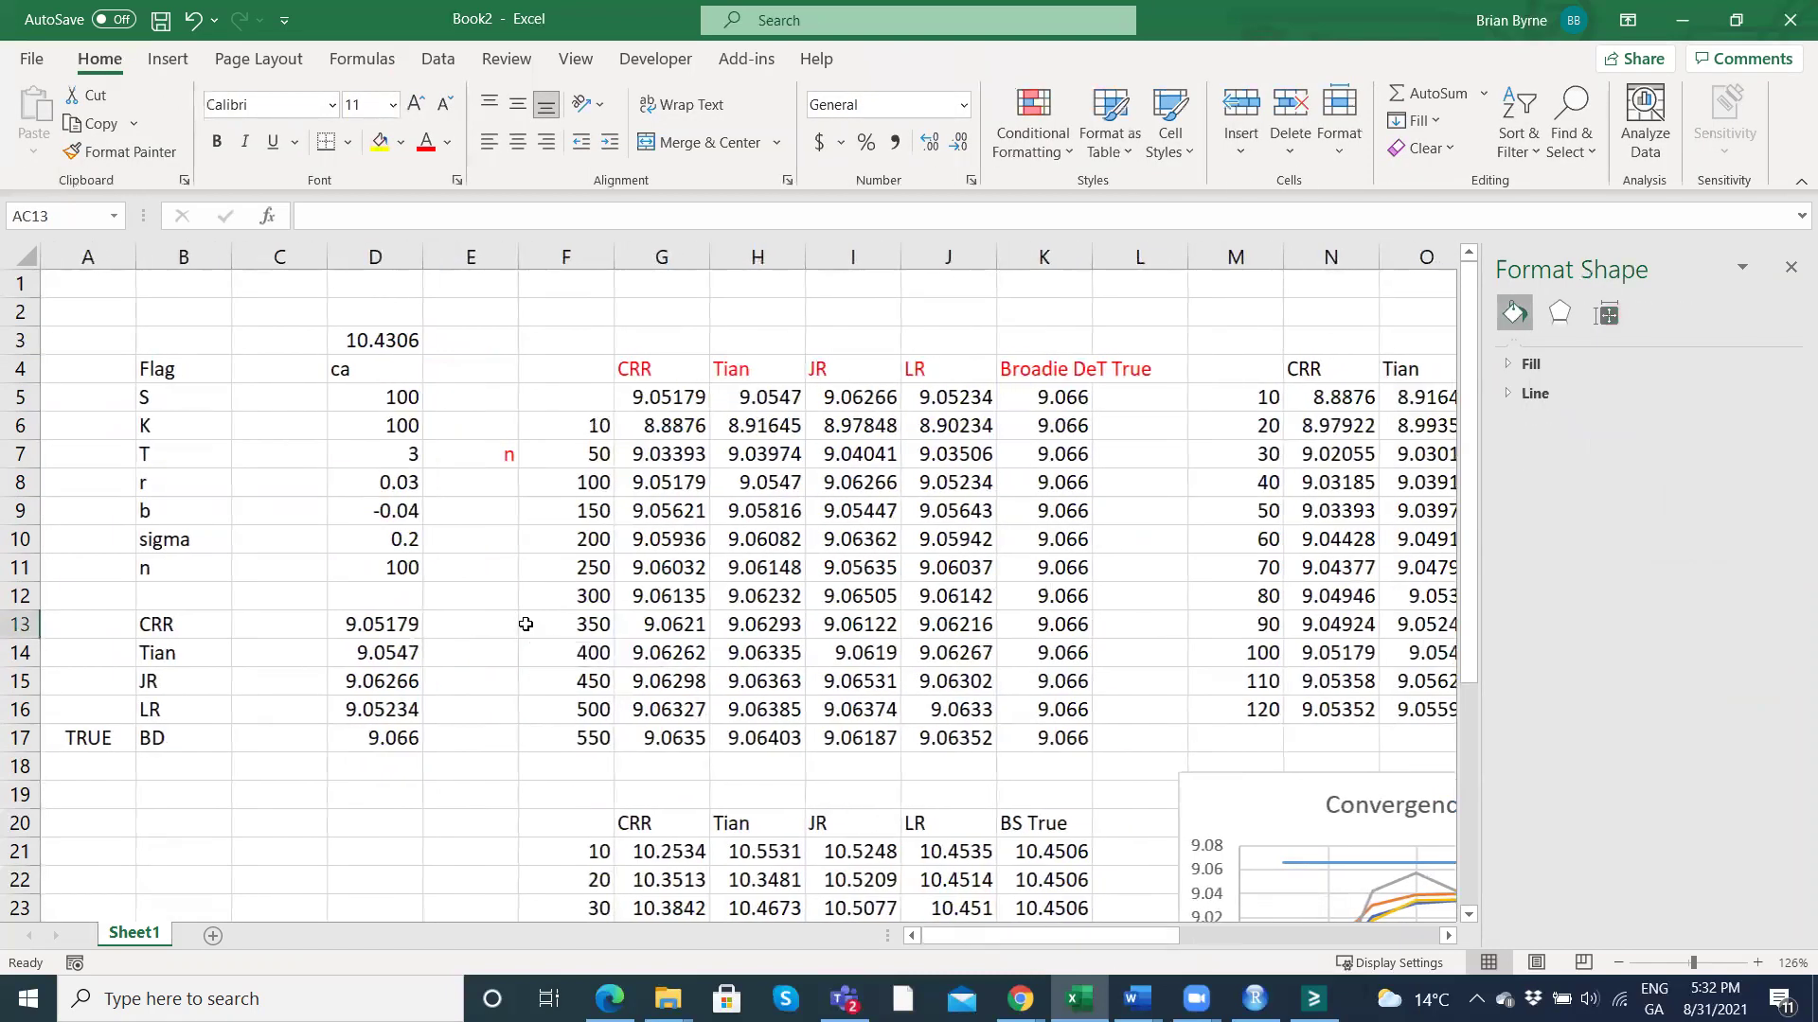
{"action": "scroll", "coordinate": [525, 624], "scroll_direction": "down", "scroll_amount": 10}
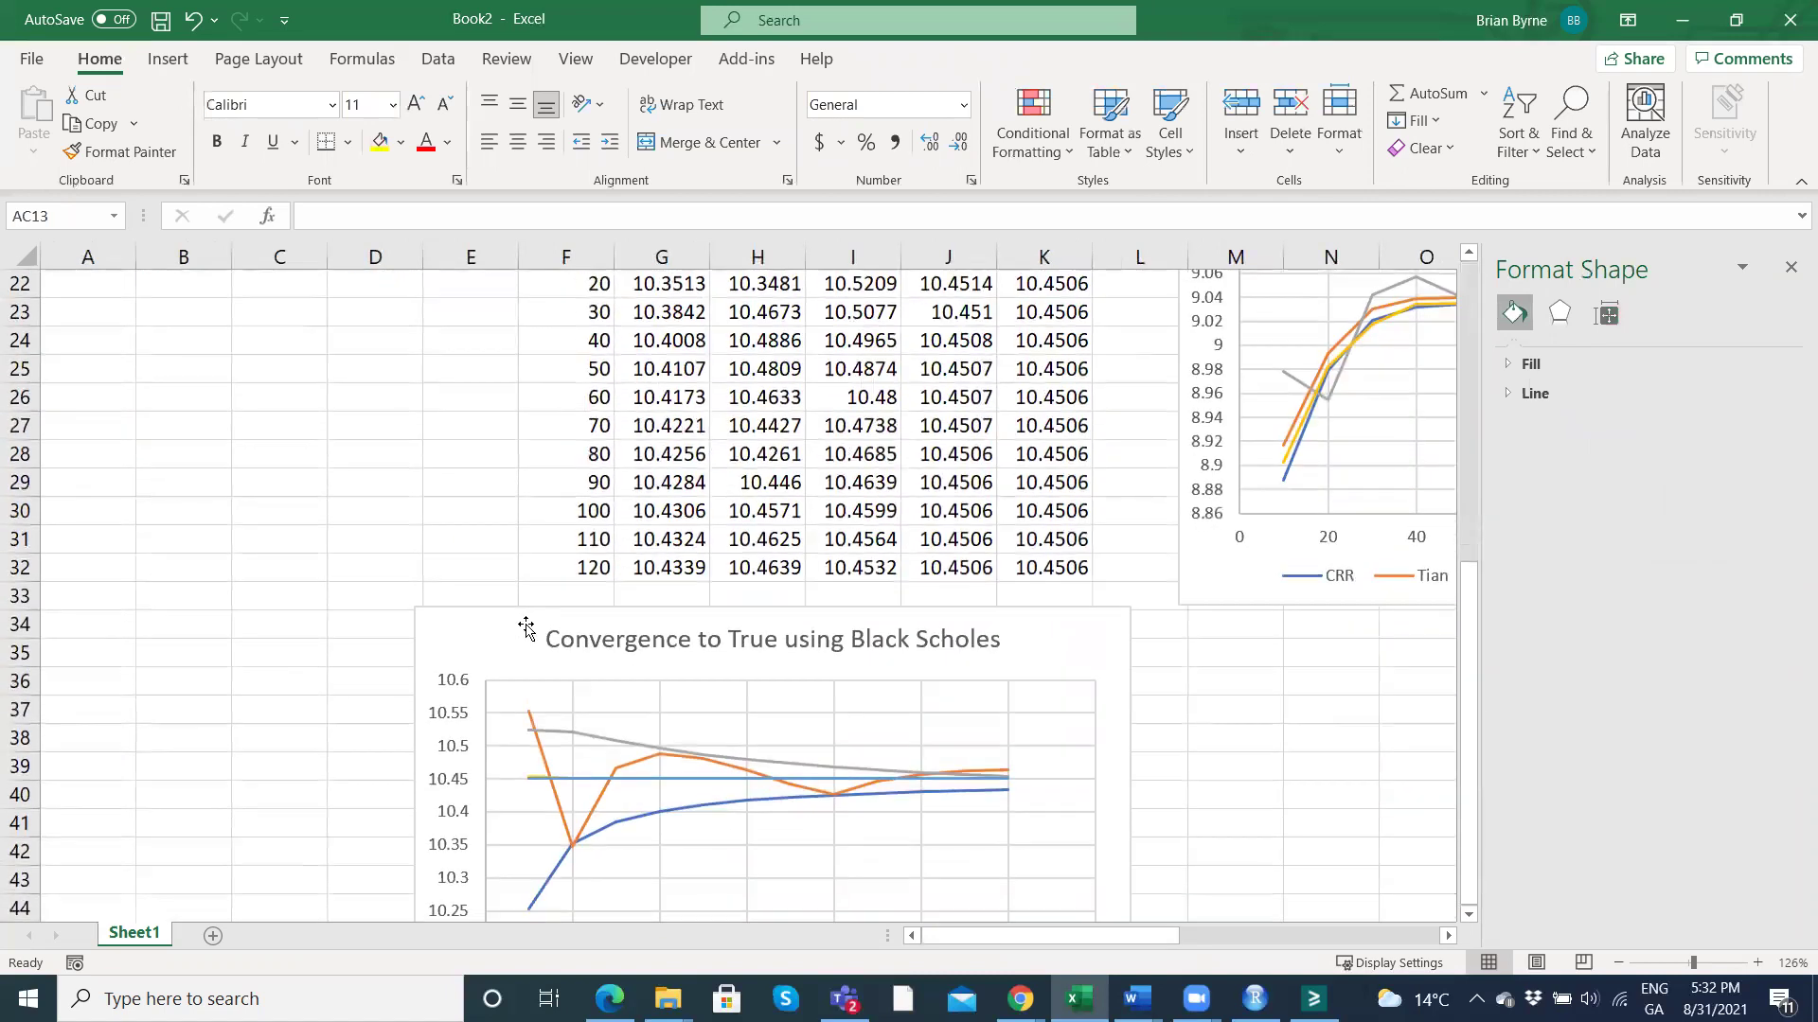
{"action": "scroll", "coordinate": [527, 632], "scroll_direction": "up", "scroll_amount": 10}
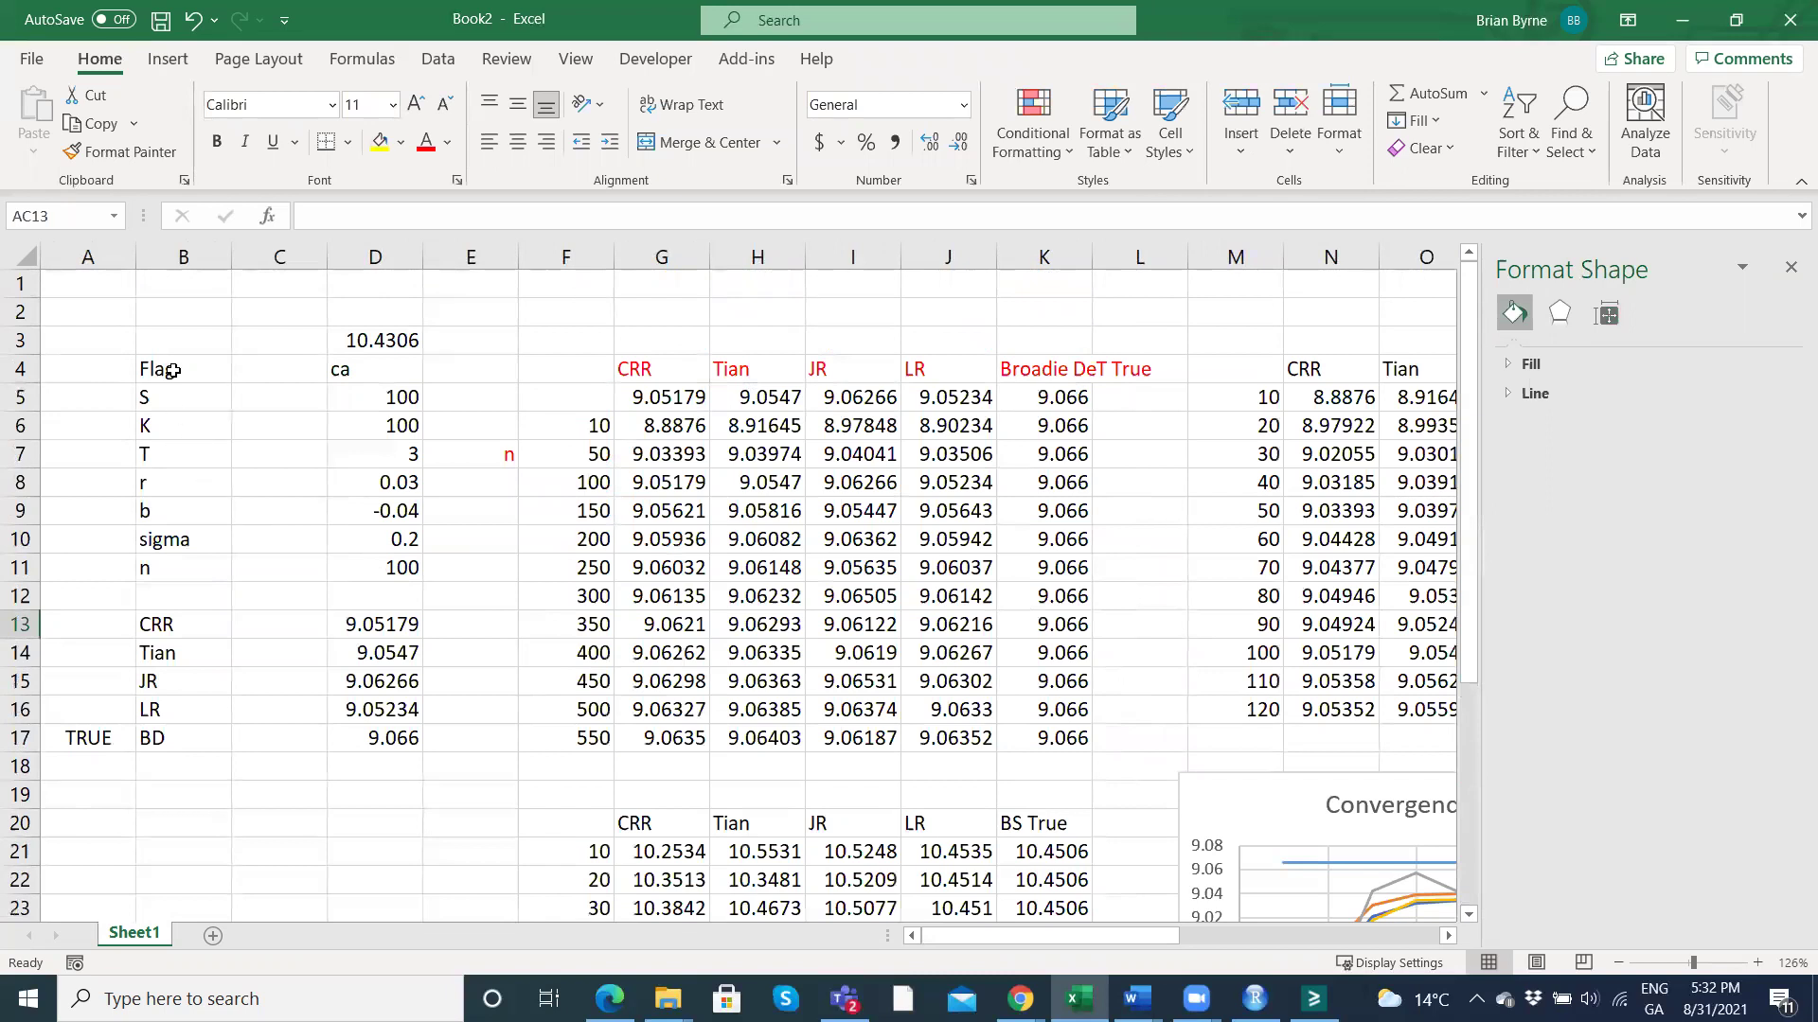
{"action": "left_click_drag", "start_coordinate": [143, 368], "coordinate": [380, 632]}
{"action": "right_click", "coordinate": [380, 633]}
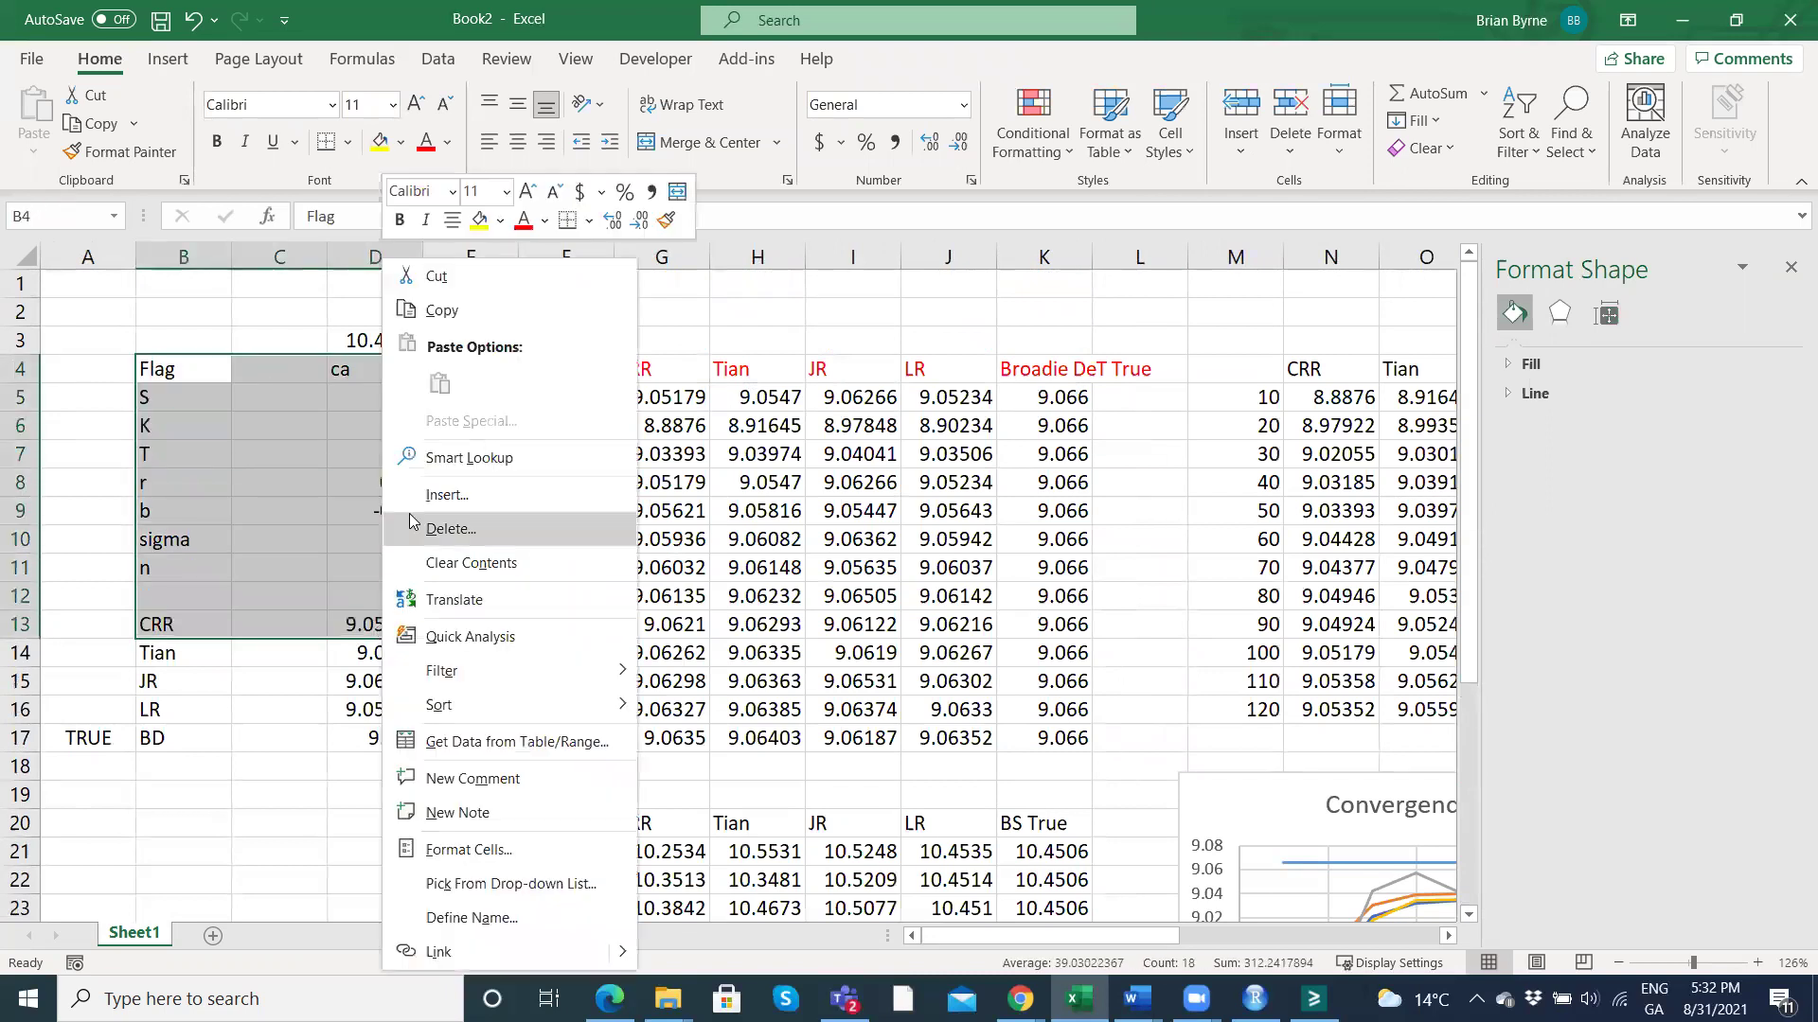
{"action": "left_click", "coordinate": [454, 310]}
{"action": "scroll", "coordinate": [361, 638], "scroll_direction": "down", "scroll_amount": 7}
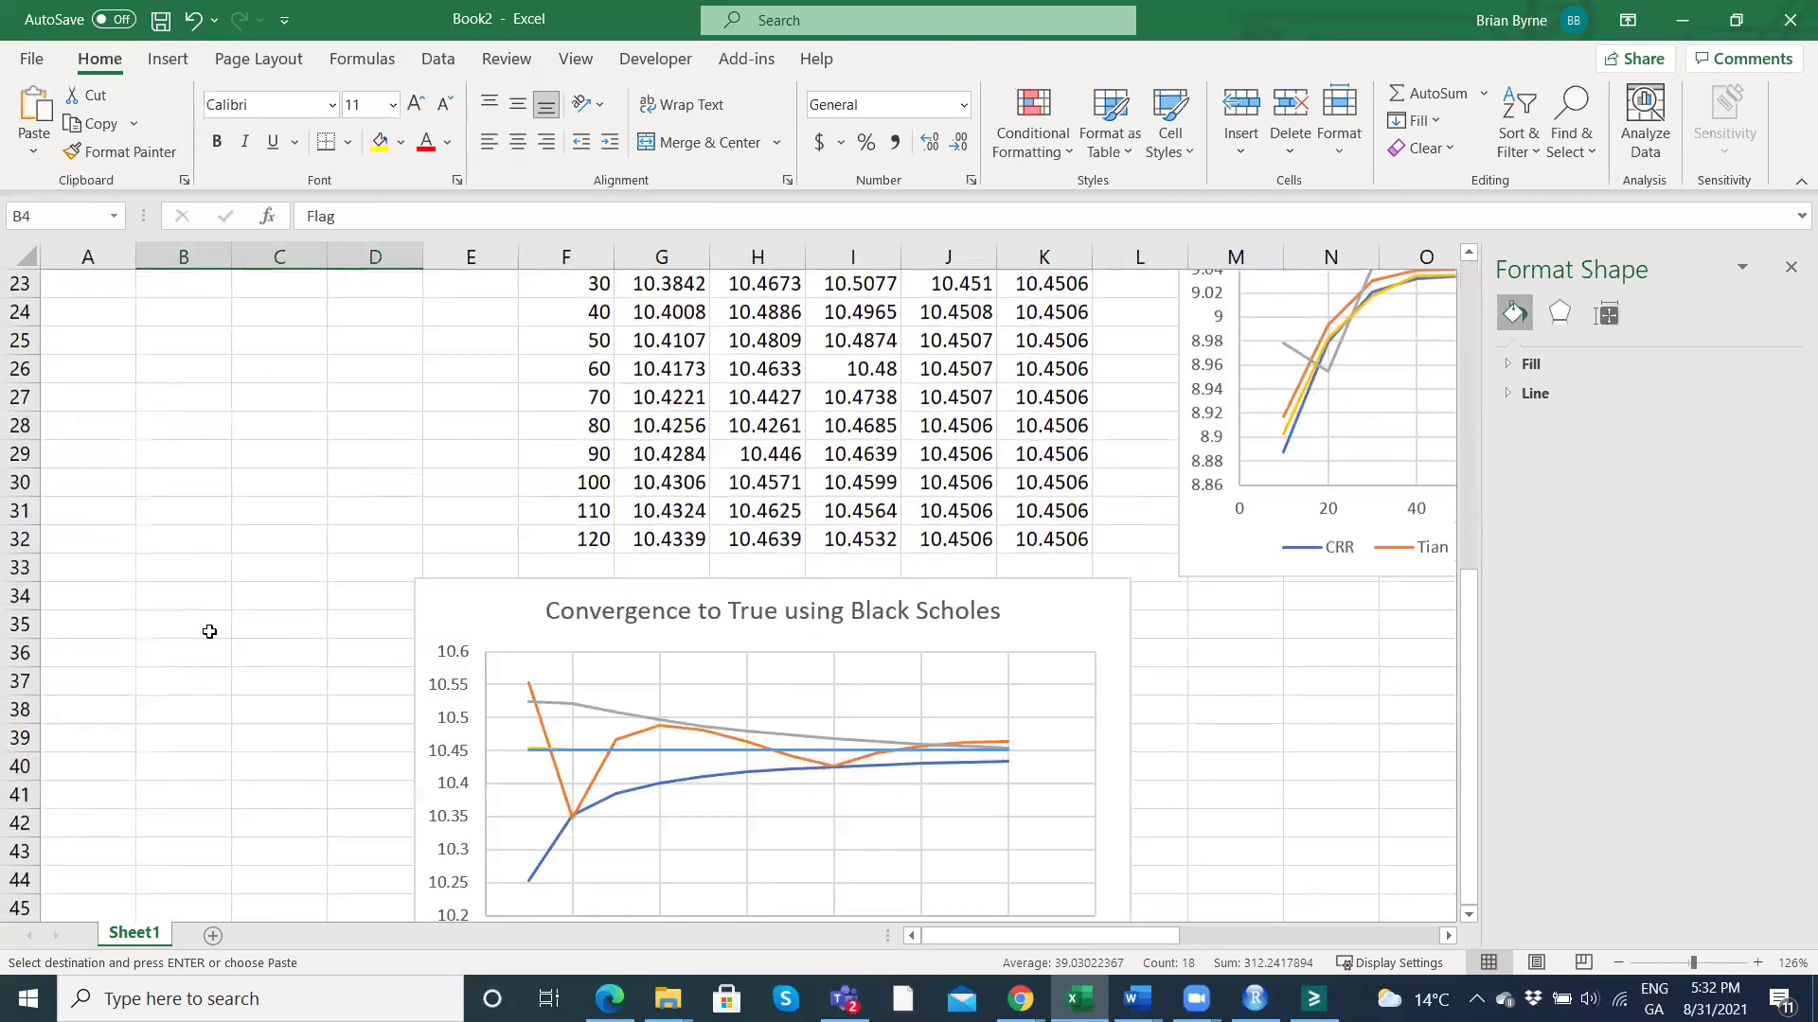
{"action": "scroll", "coordinate": [182, 627], "scroll_direction": "down", "scroll_amount": 5}
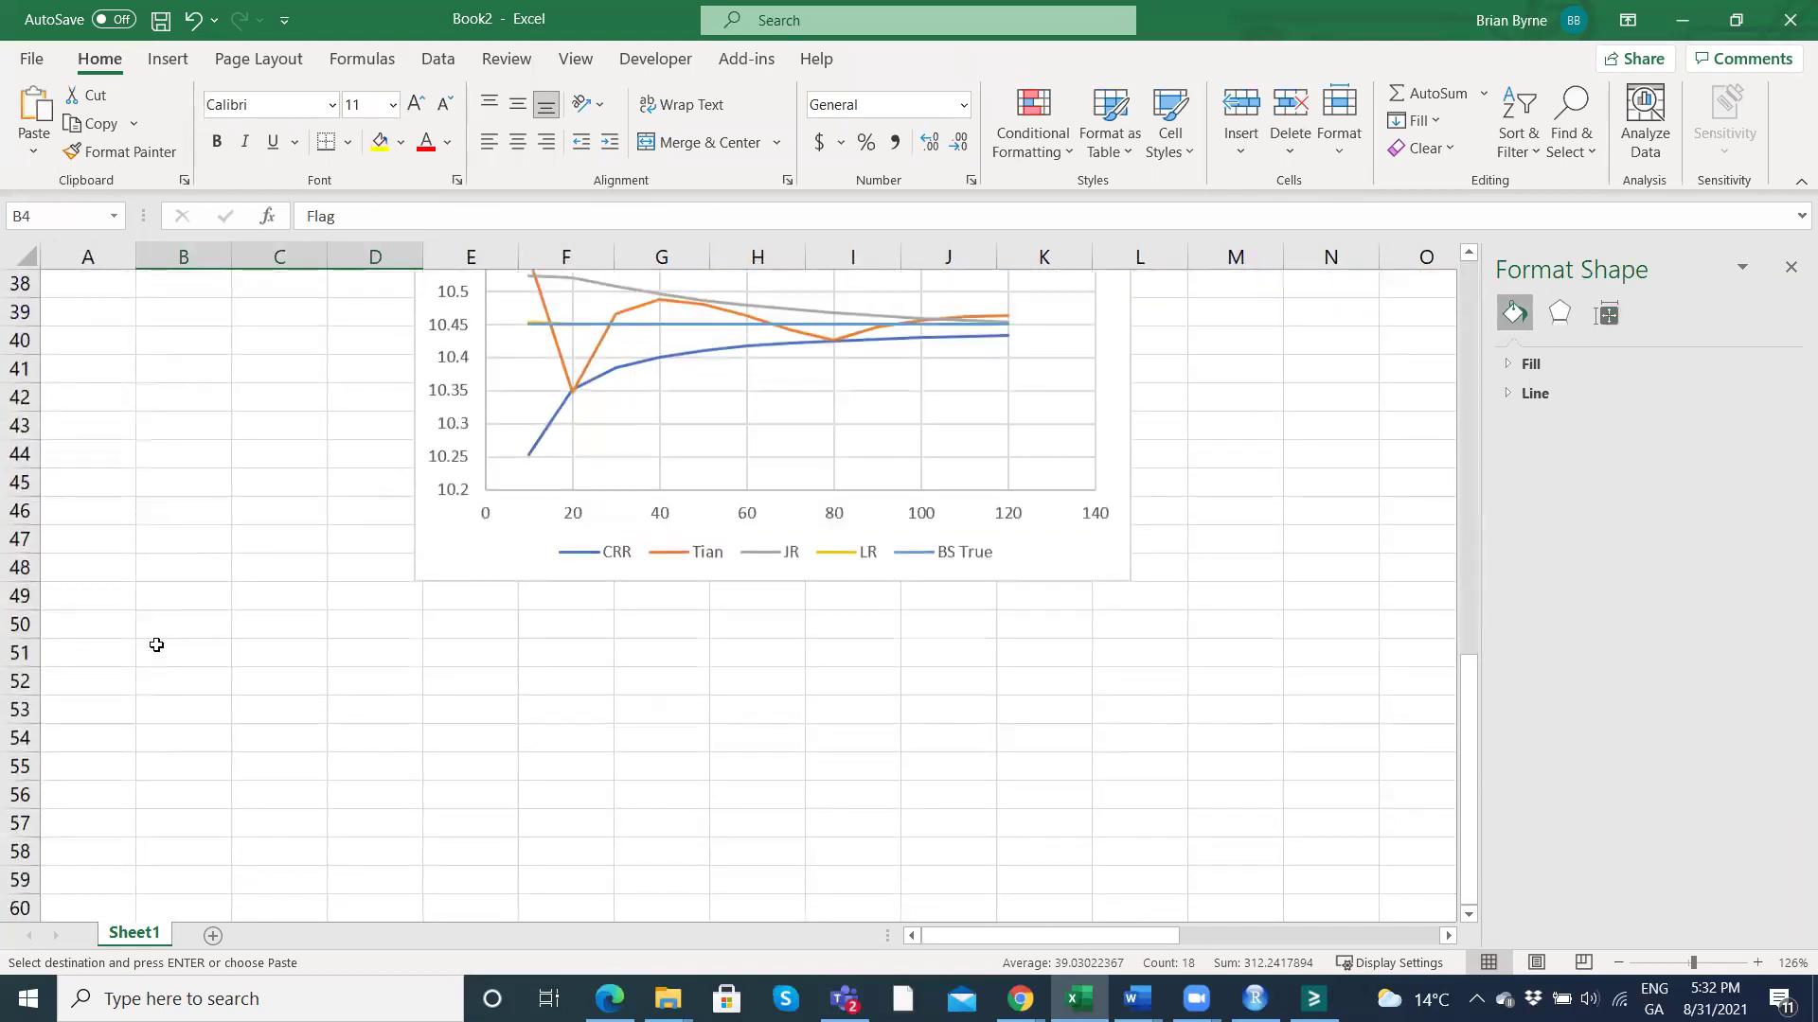
{"action": "left_click", "coordinate": [159, 651]}
{"action": "left_click", "coordinate": [34, 104]}
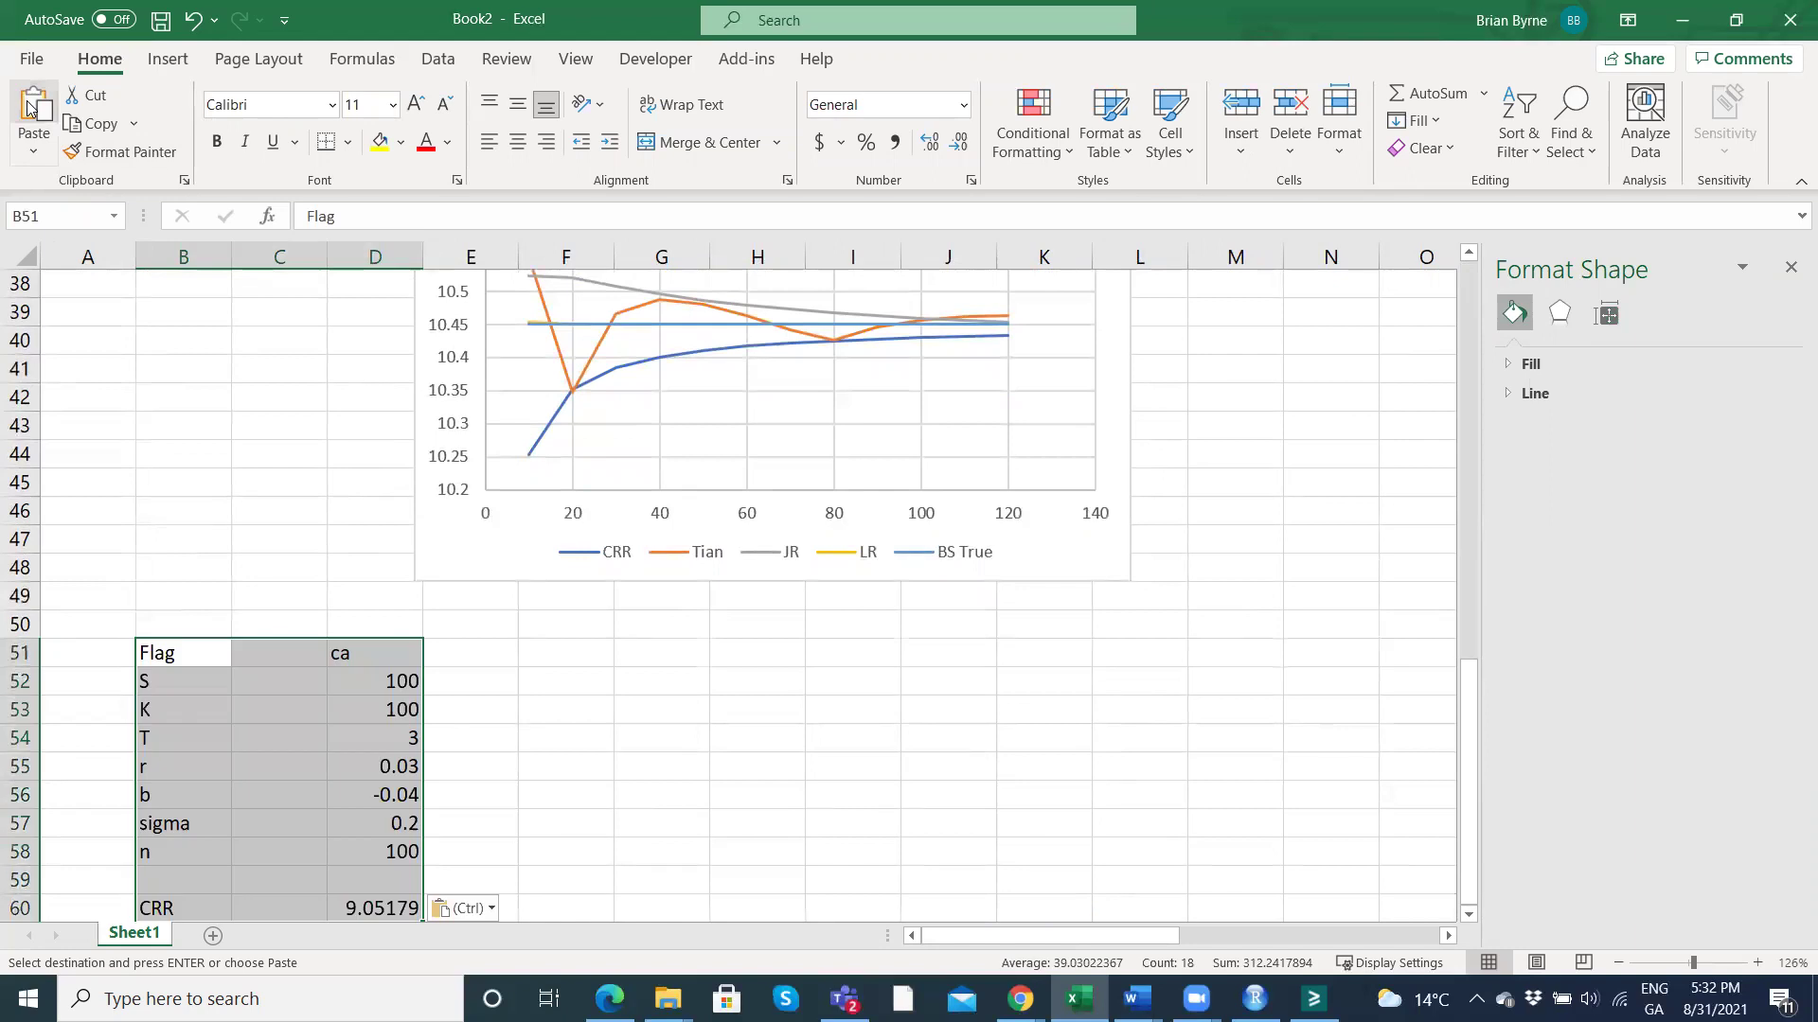
Reprice the copied CRR option with n in D58 set to 1000 and finally to 5000.
{"action": "scroll", "coordinate": [508, 626], "scroll_direction": "down", "scroll_amount": 3}
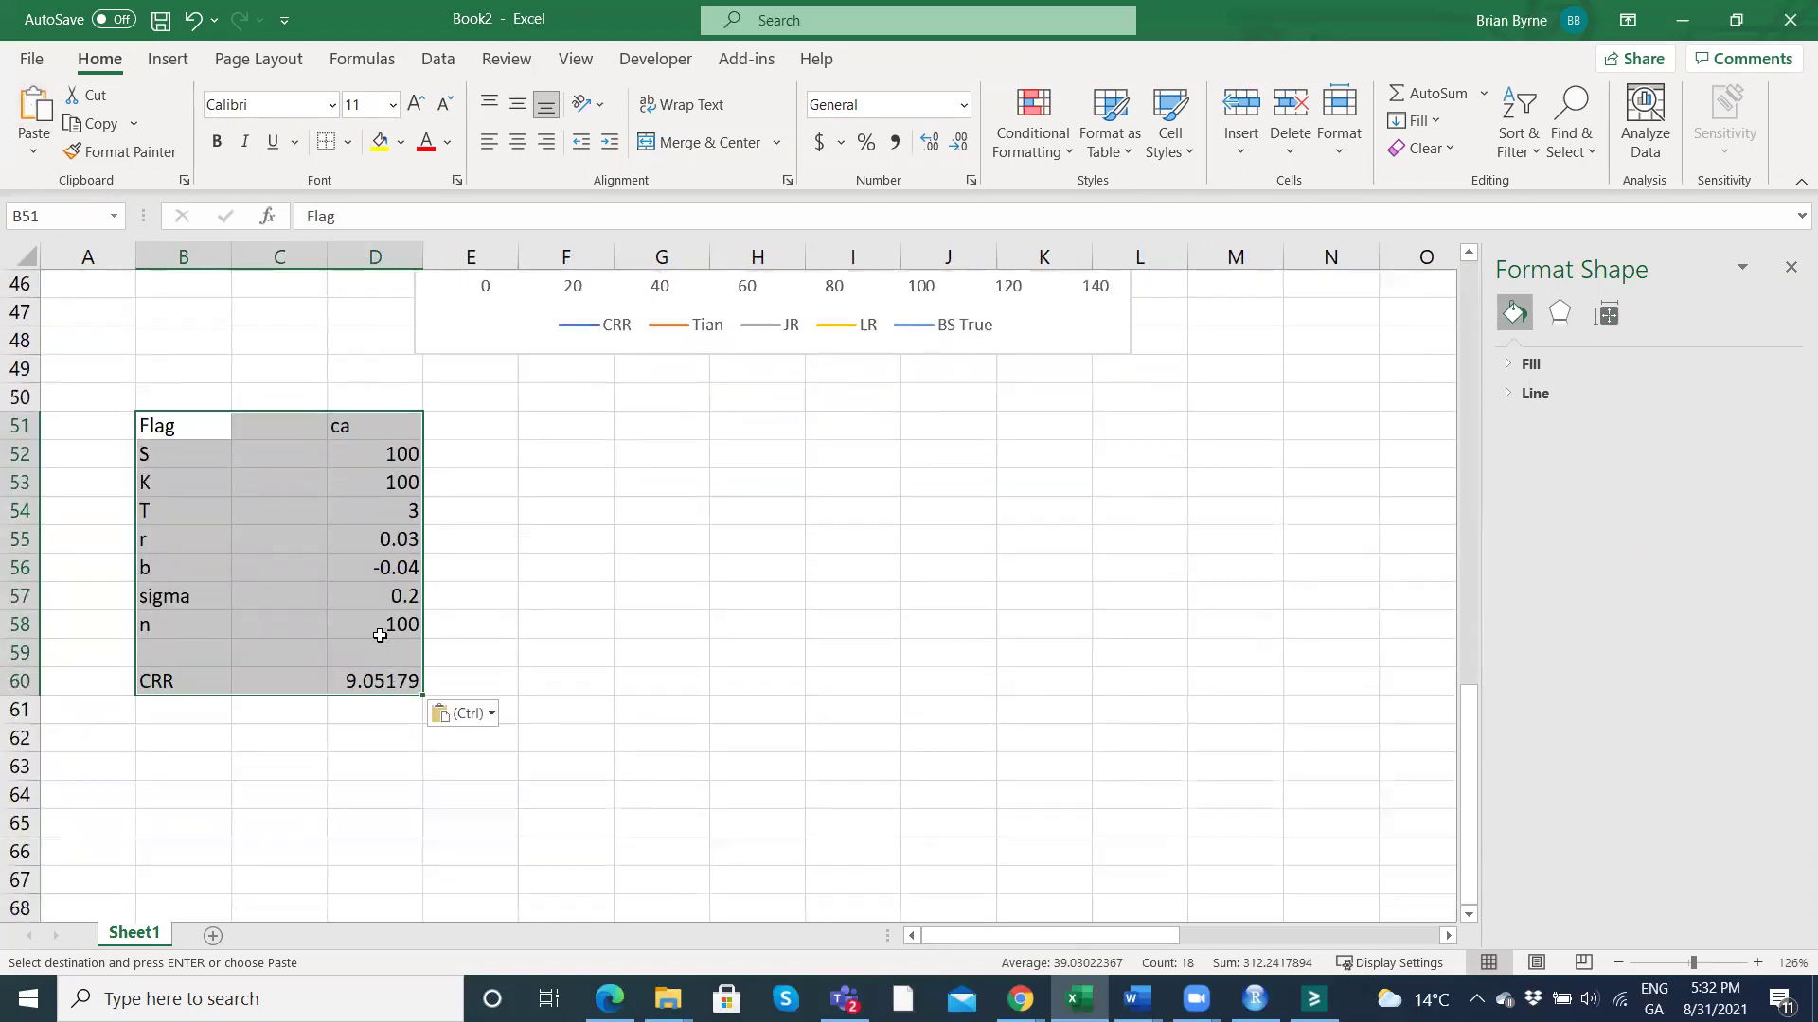
{"action": "left_click", "coordinate": [379, 635]}
{"action": "double_click", "coordinate": [383, 636]}
{"action": "type", "text": "0"}
{"action": "key", "text": "Return"}
{"action": "key", "text": "Return"}
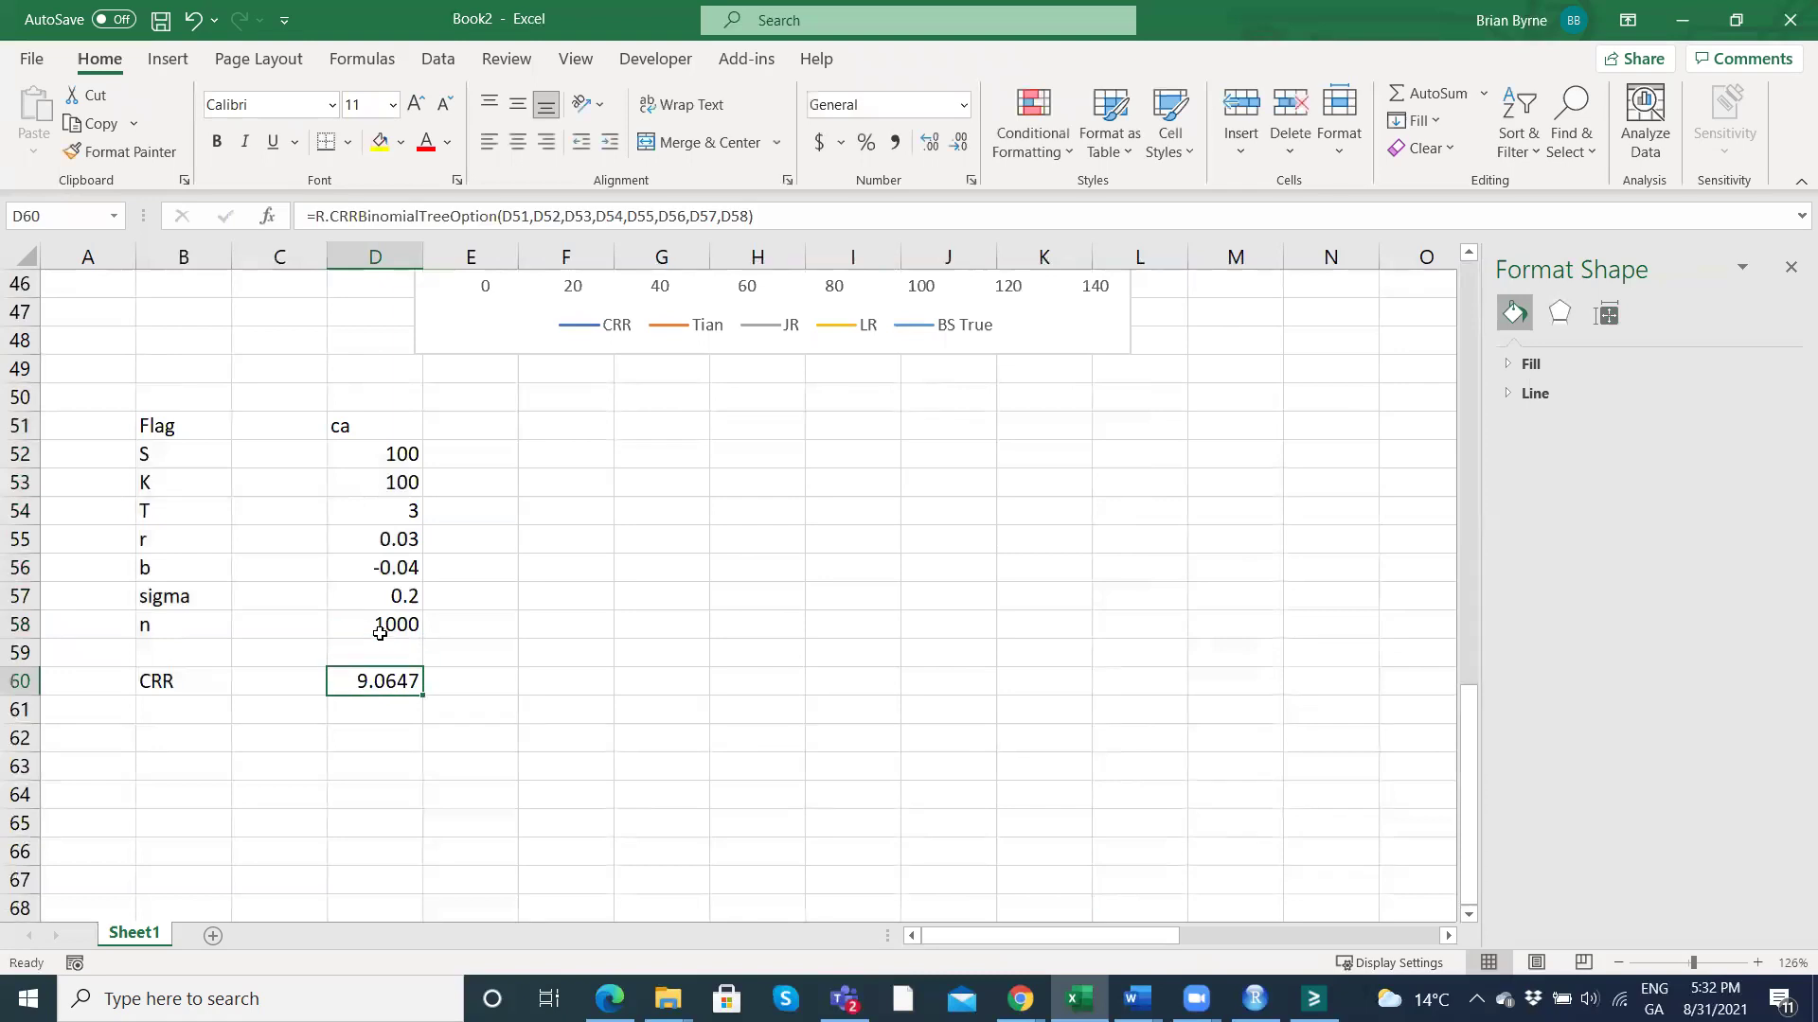
{"action": "left_click", "coordinate": [380, 632]}
{"action": "type", "text": "500"}
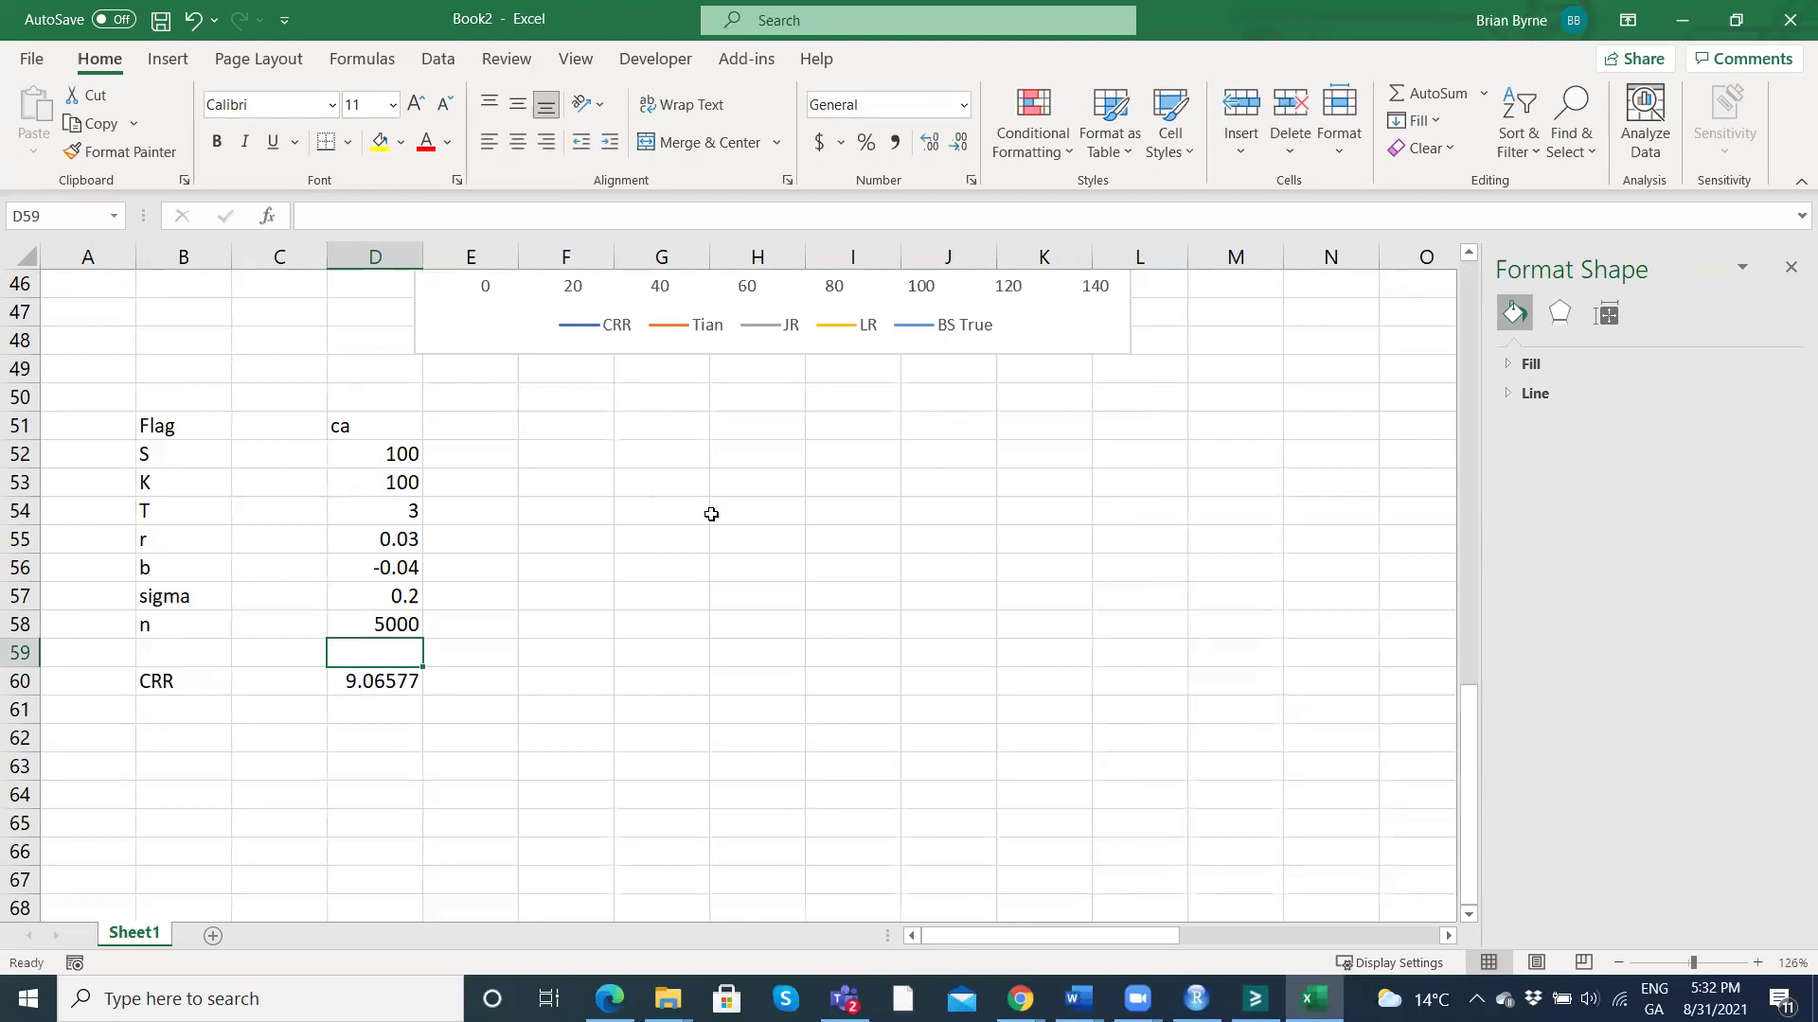
Close the shape formatting options and create a new blank workbook.
{"action": "scroll", "coordinate": [711, 514], "scroll_direction": "up", "scroll_amount": 14}
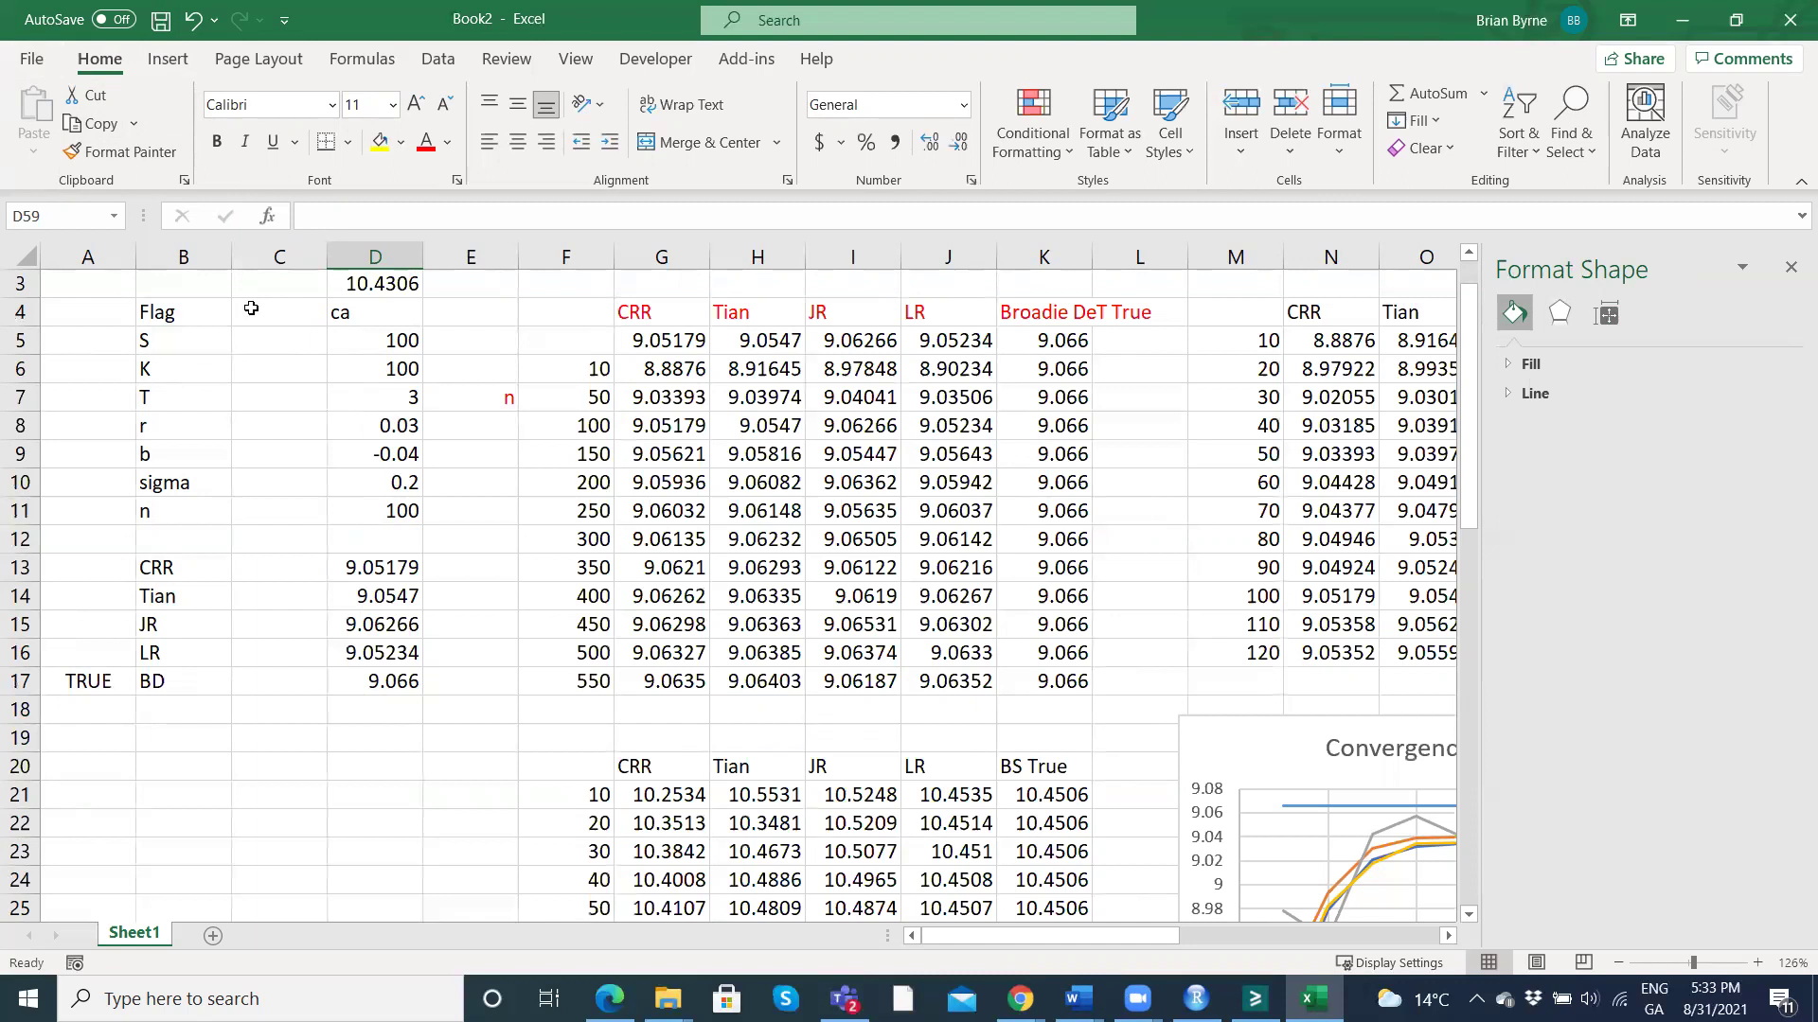
{"action": "left_click", "coordinate": [1790, 265]}
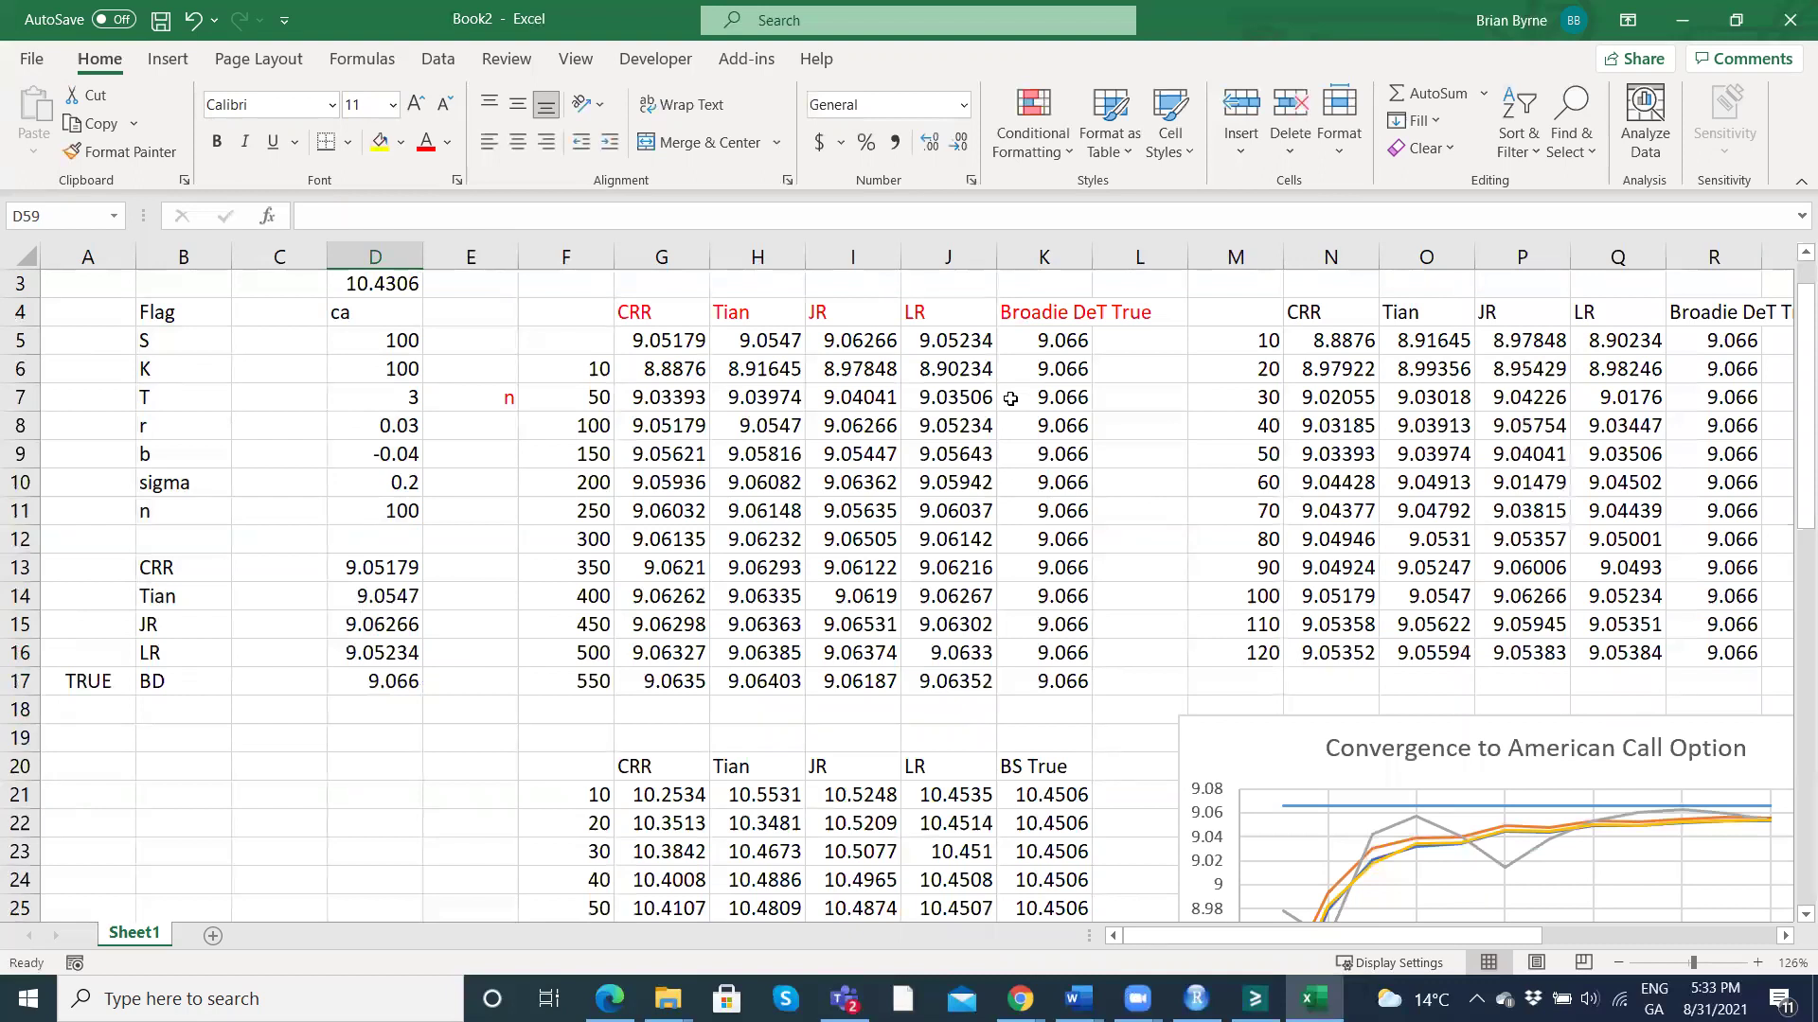
{"action": "left_click", "coordinate": [32, 63]}
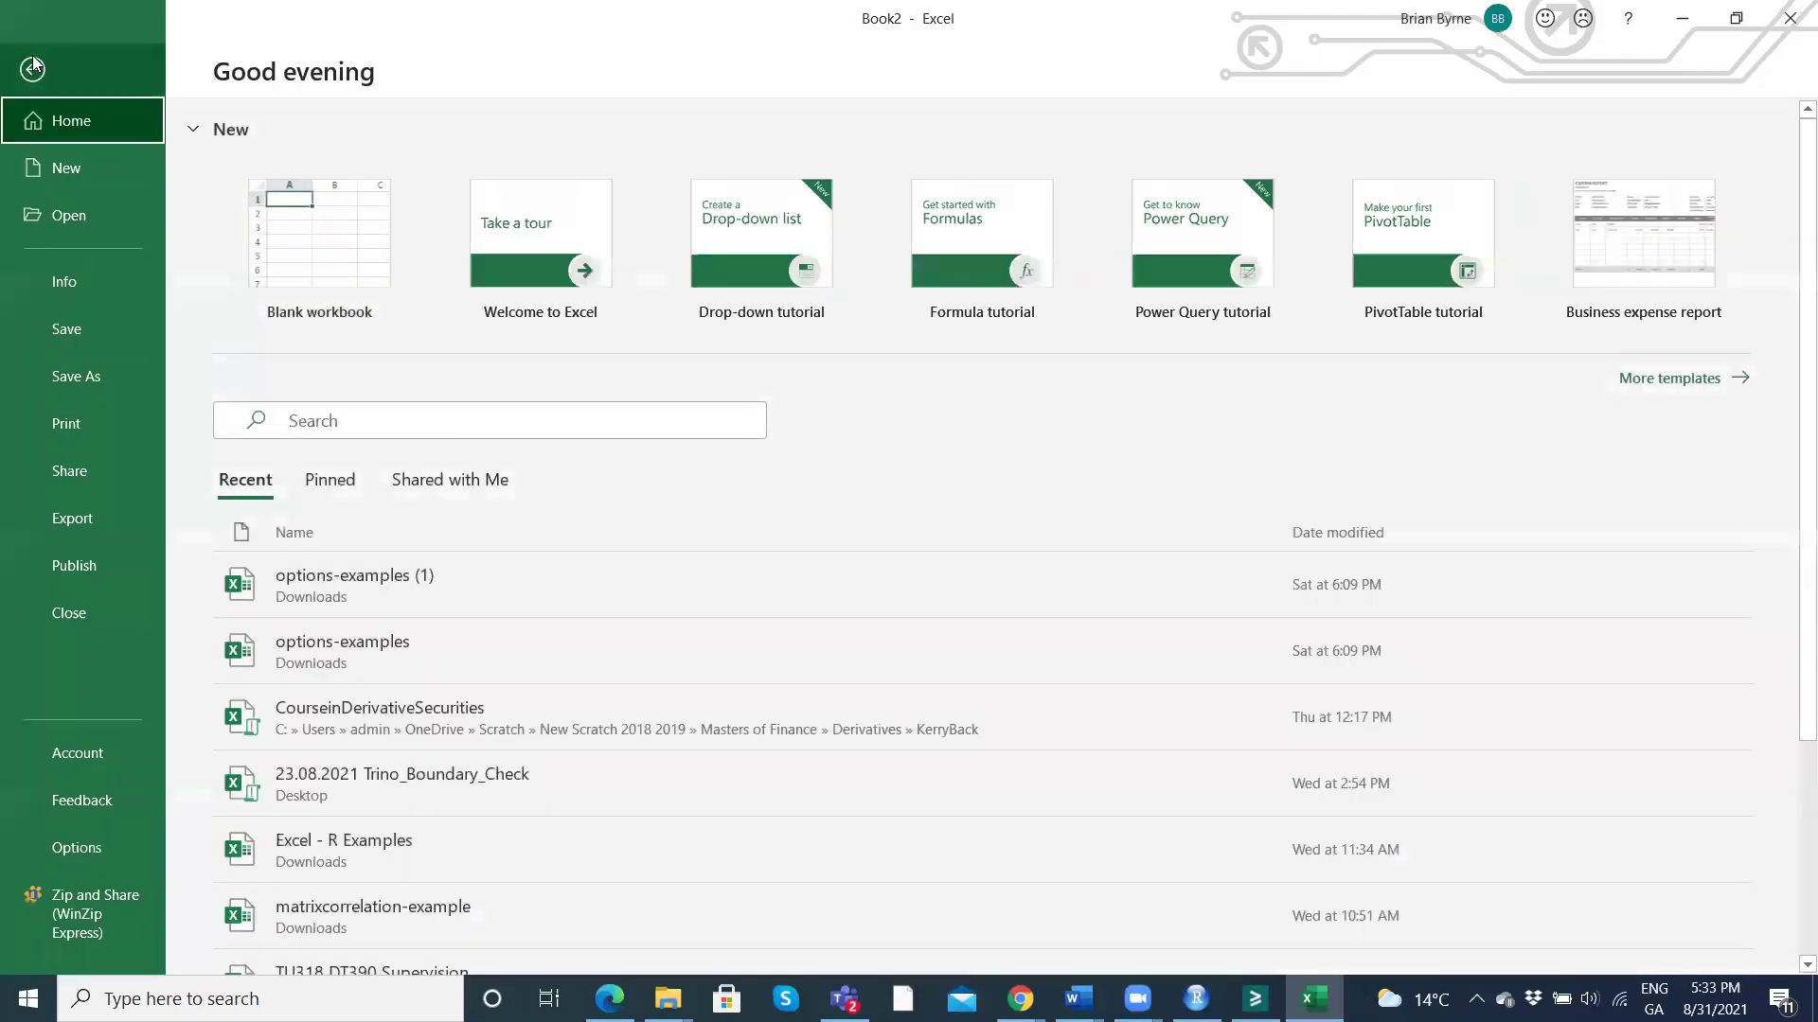
{"action": "left_click", "coordinate": [76, 163]}
{"action": "left_click", "coordinate": [366, 252]}
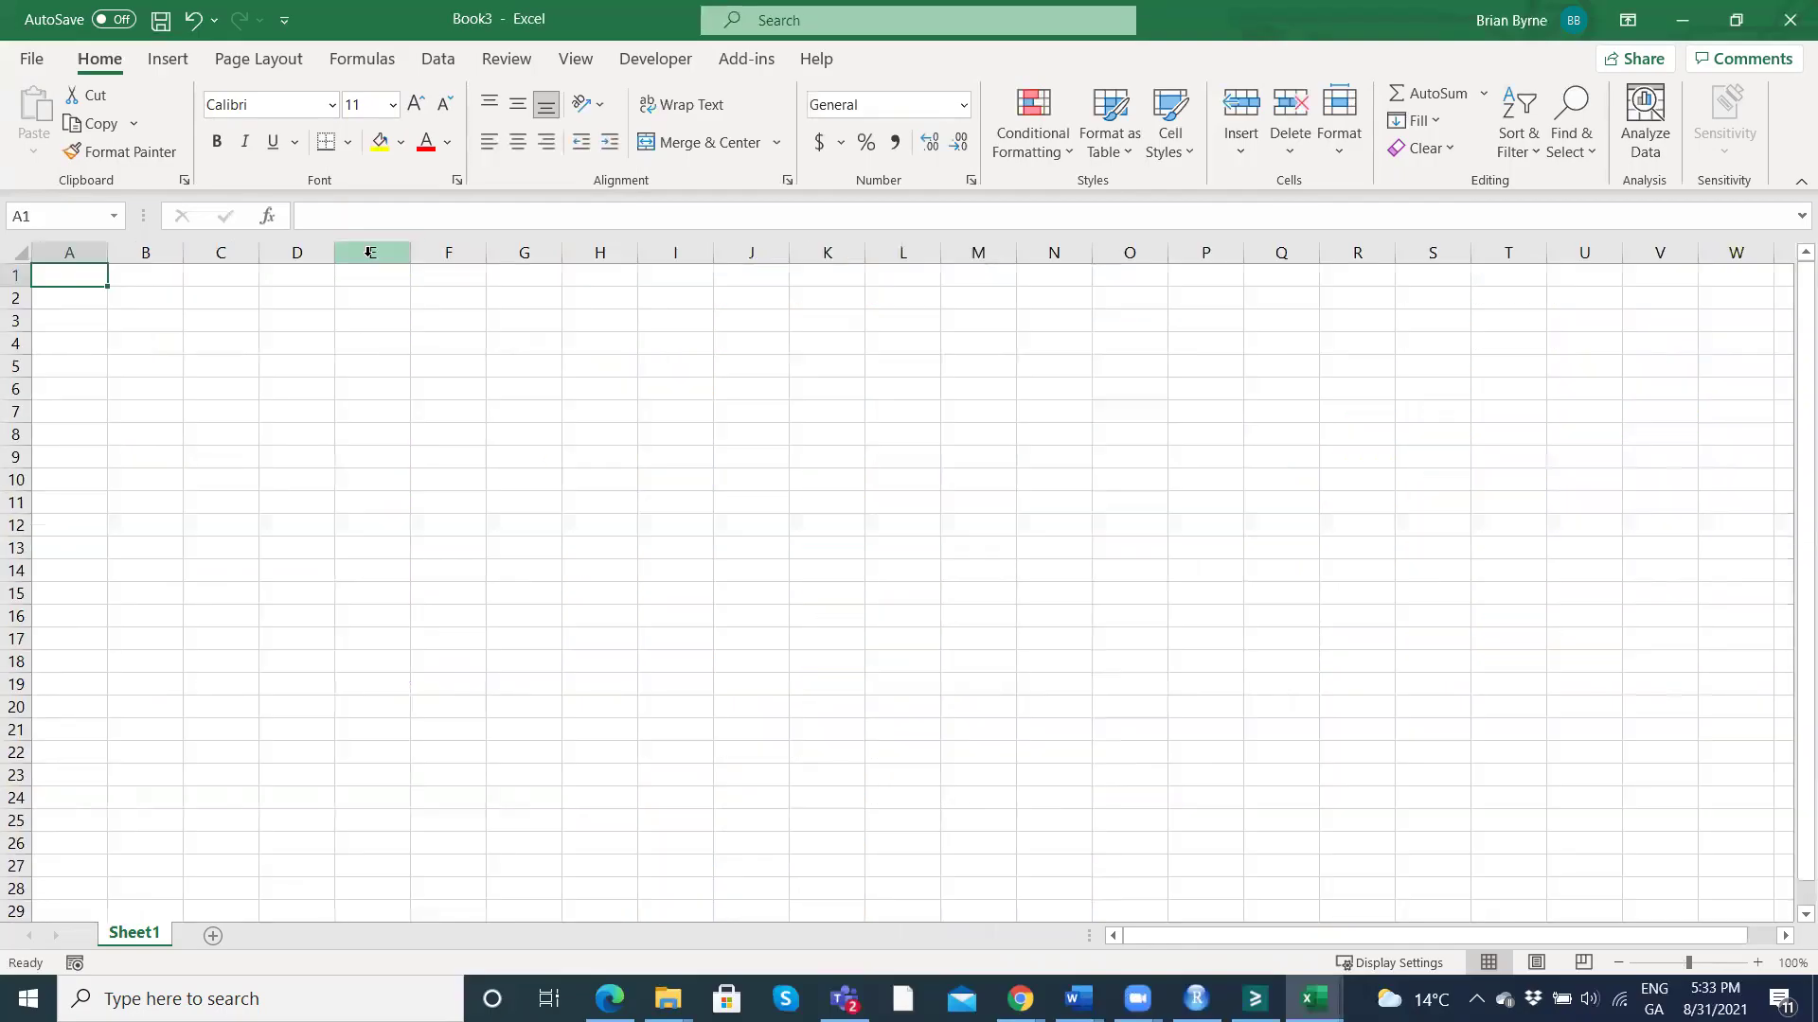
Copy the inputs and CRR price in B4:D13 of Book2 into the new workbook, starting at cell B3.
{"action": "left_click", "coordinate": [133, 313]}
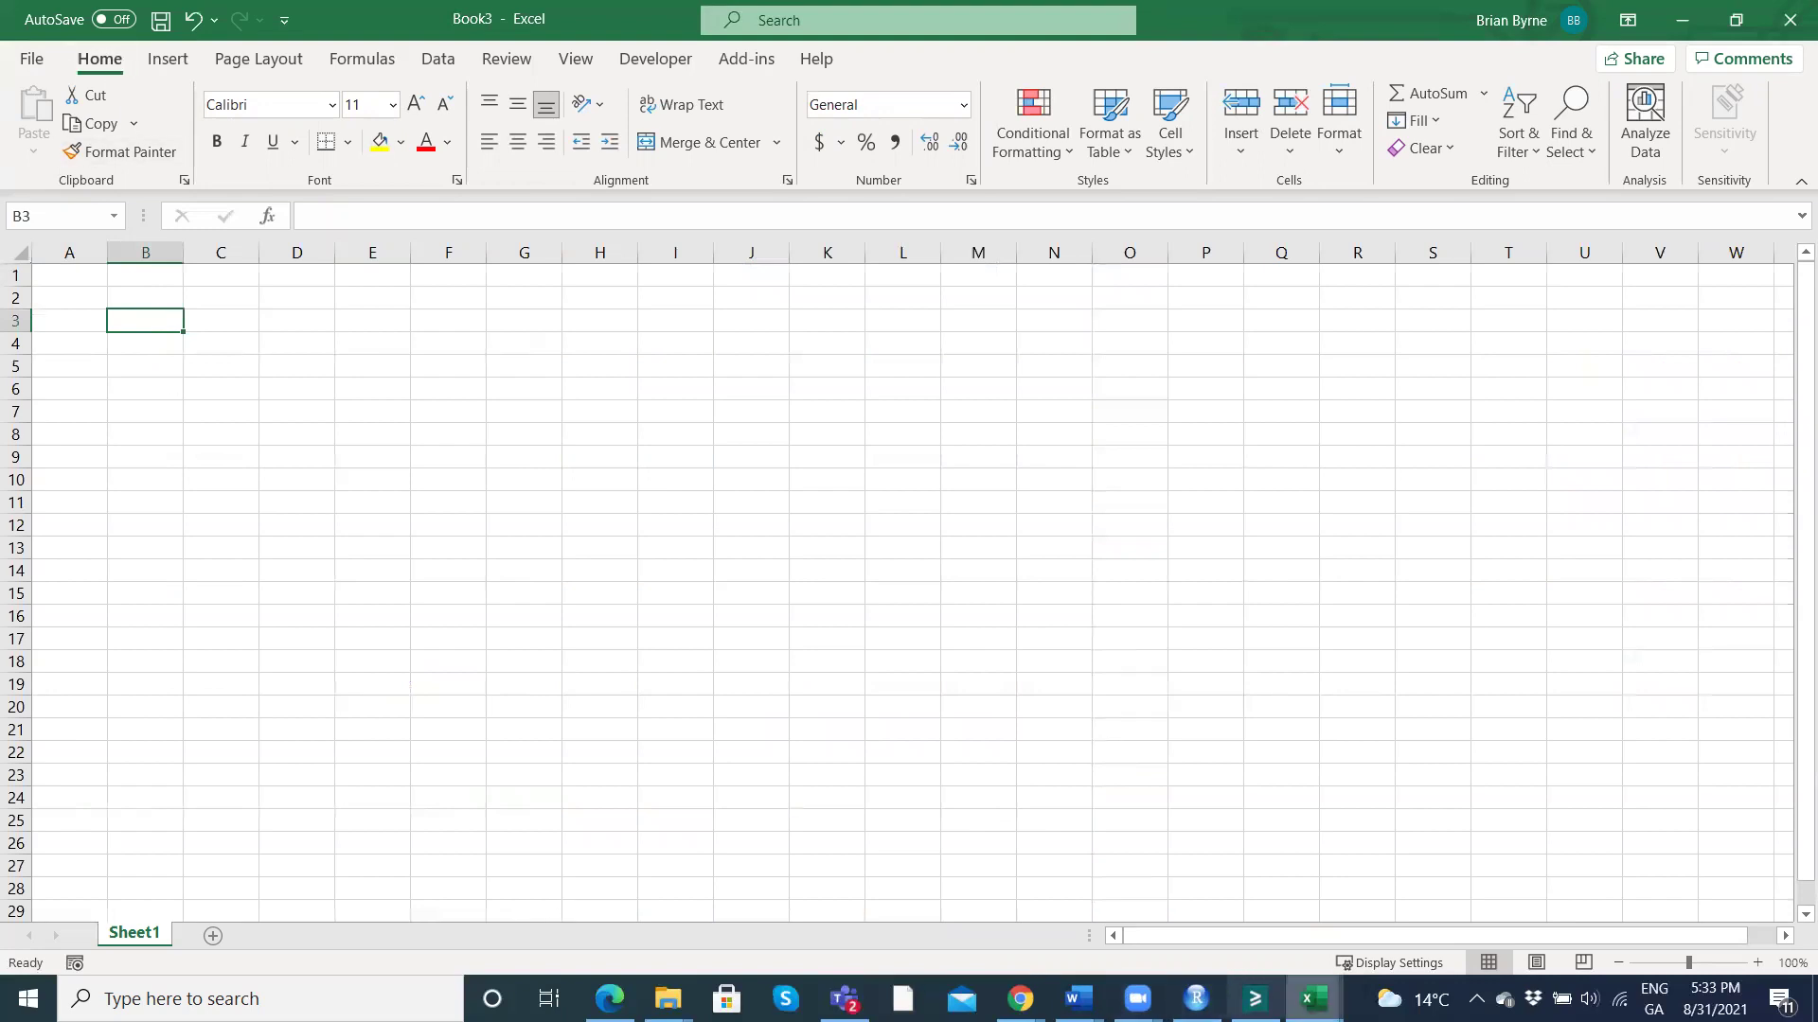
{"action": "left_click", "coordinate": [1314, 999]}
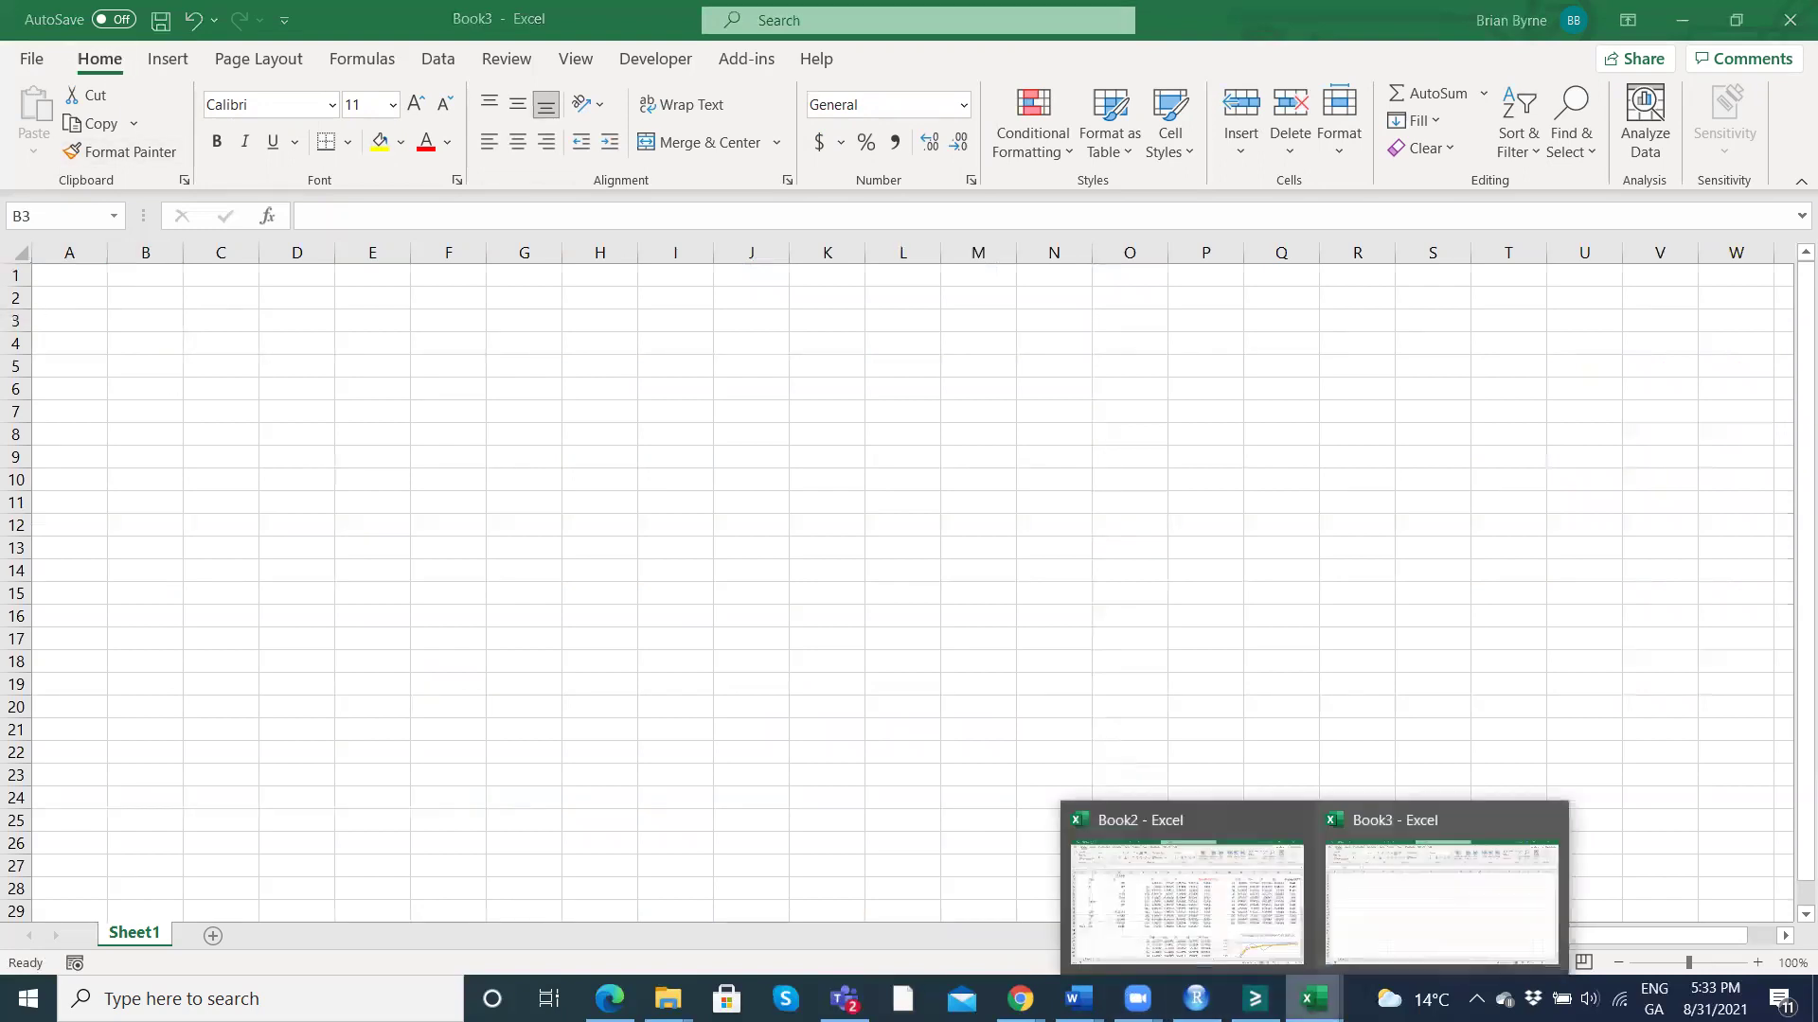
{"action": "left_click", "coordinate": [1258, 941]}
{"action": "left_click_drag", "start_coordinate": [163, 313], "coordinate": [385, 561]}
{"action": "left_click", "coordinate": [386, 561]}
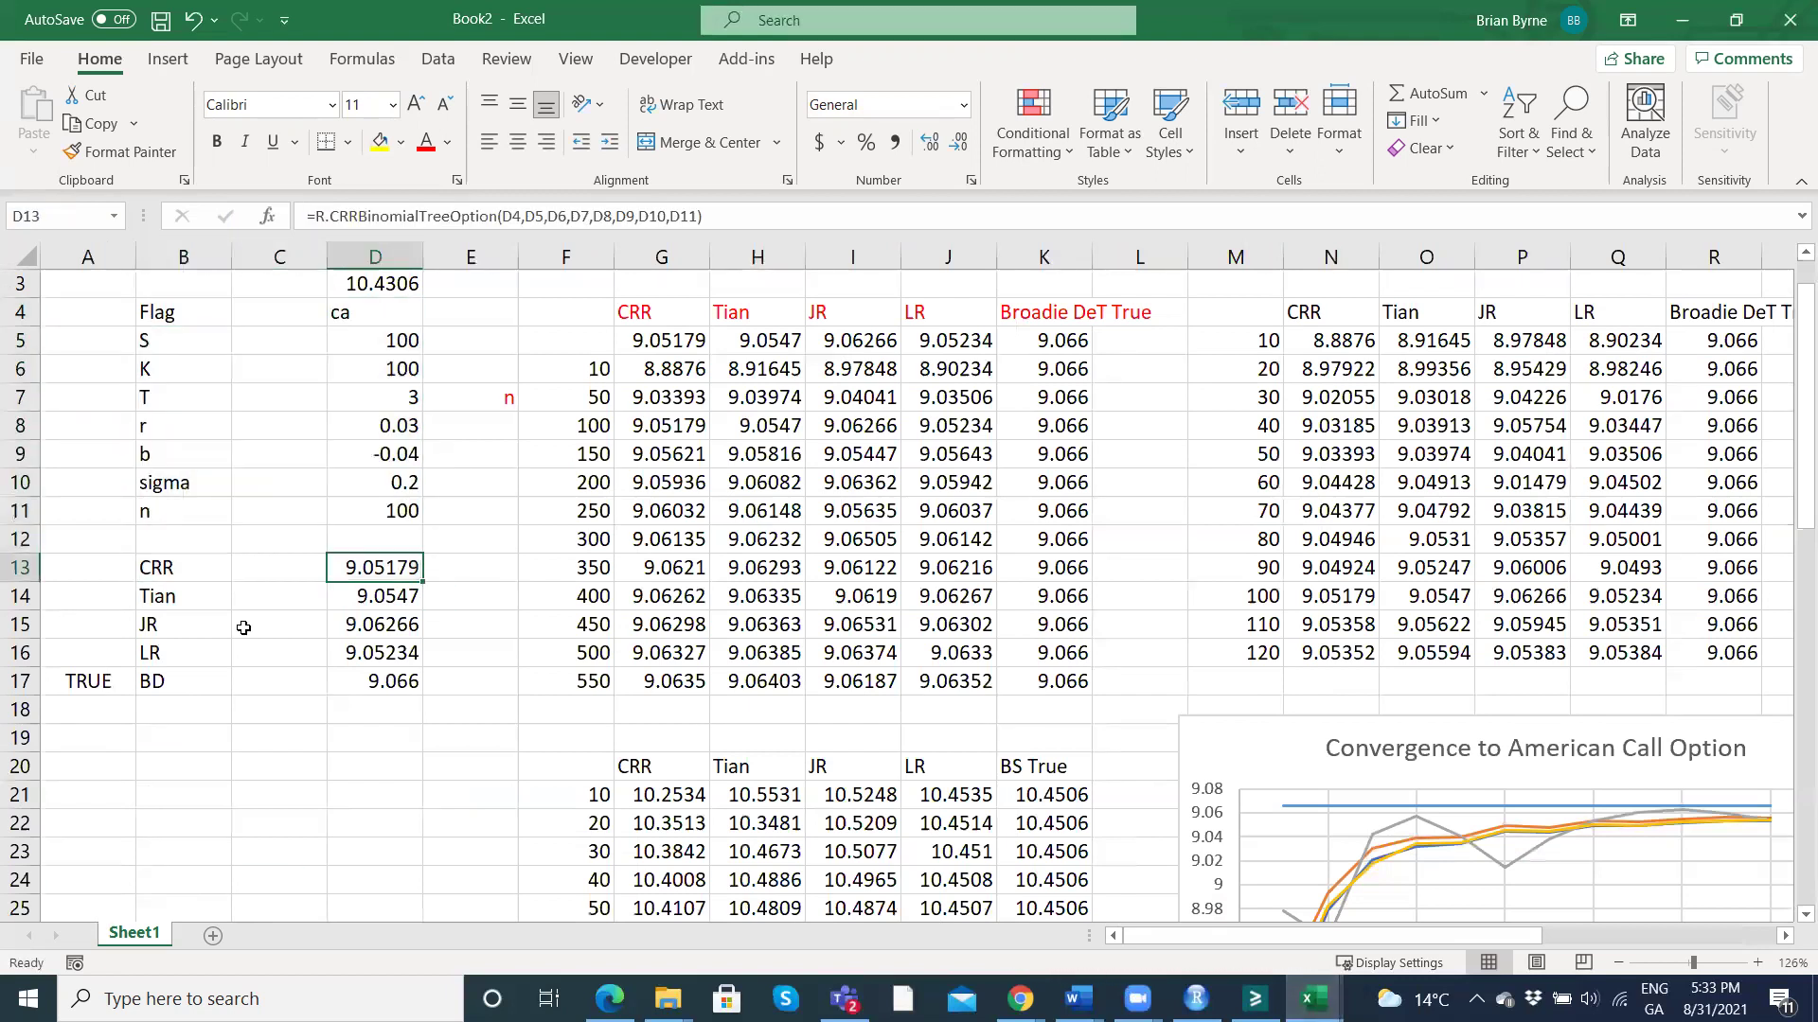
{"action": "left_click_drag", "start_coordinate": [161, 315], "coordinate": [356, 562]}
{"action": "right_click", "coordinate": [359, 562]}
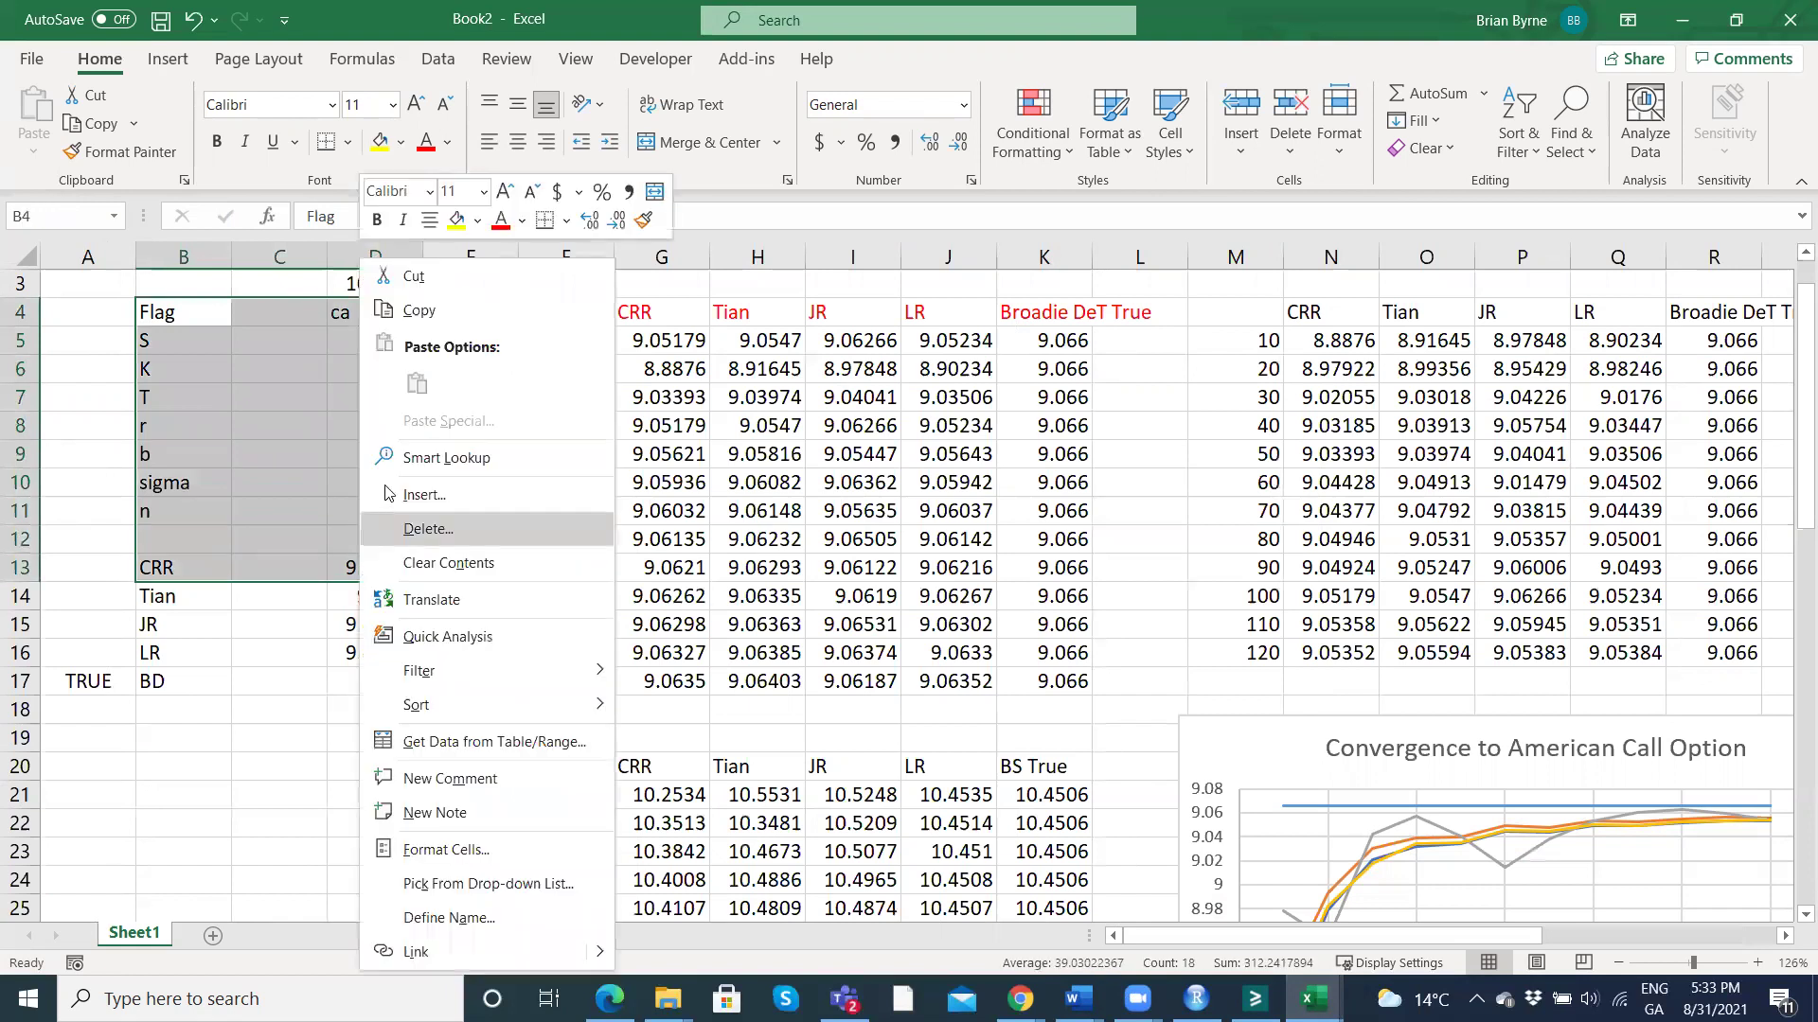
{"action": "left_click", "coordinate": [435, 312]}
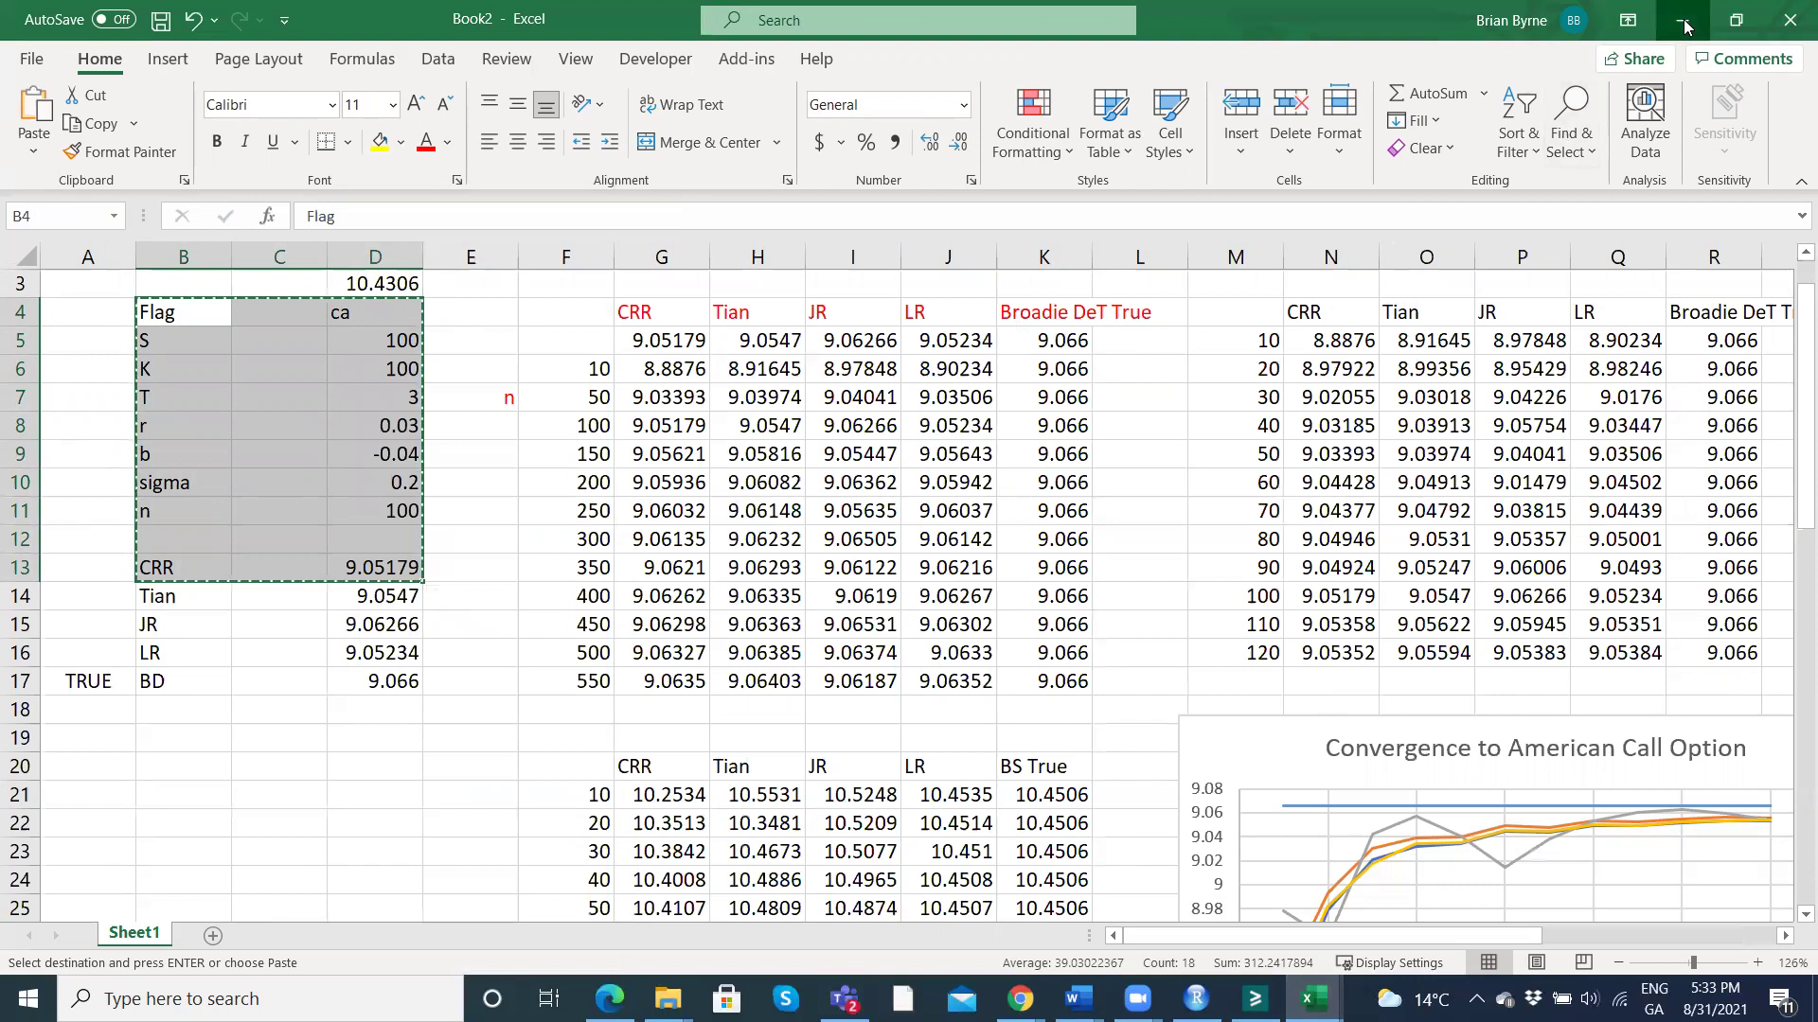
{"action": "key", "text": "ctrl+n"}
{"action": "left_click", "coordinate": [34, 109]}
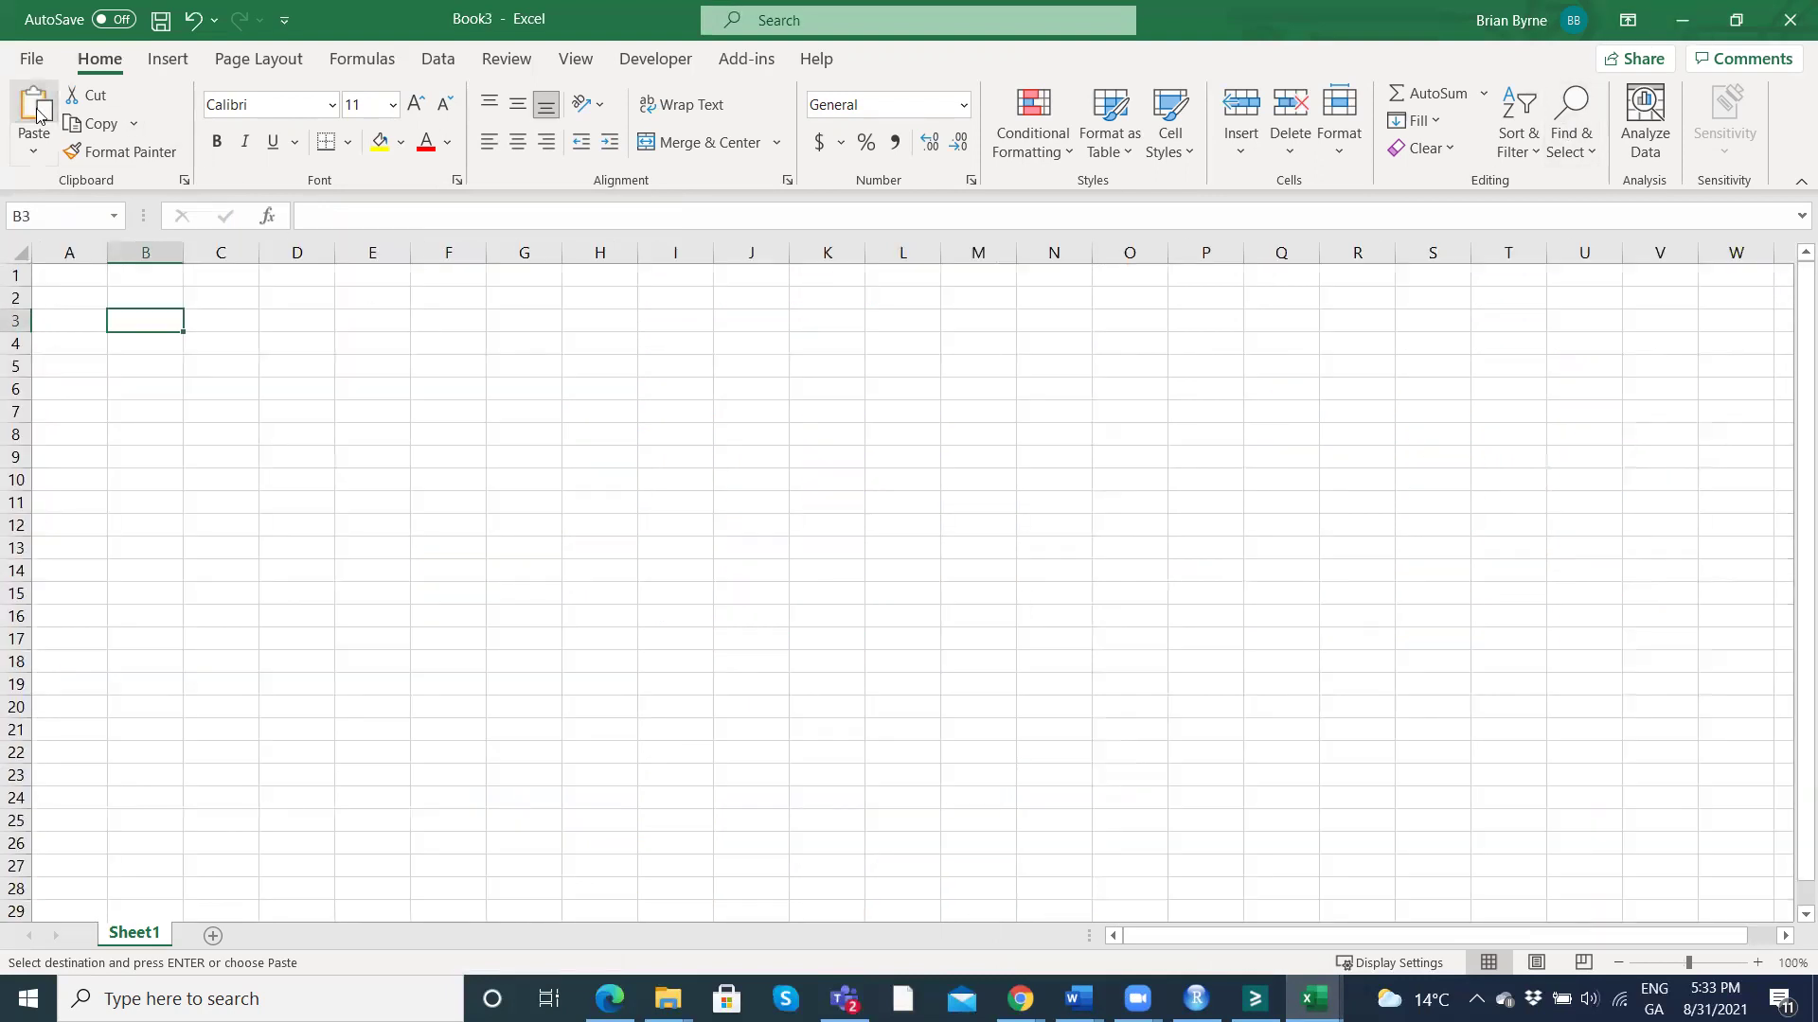
Examine the CRRBinomialTreeOption formula in D12 and the input cells it references, leaving it unchanged.
{"action": "scroll", "coordinate": [537, 575], "scroll_direction": "up", "scroll_amount": 5, "text": "ctrl"}
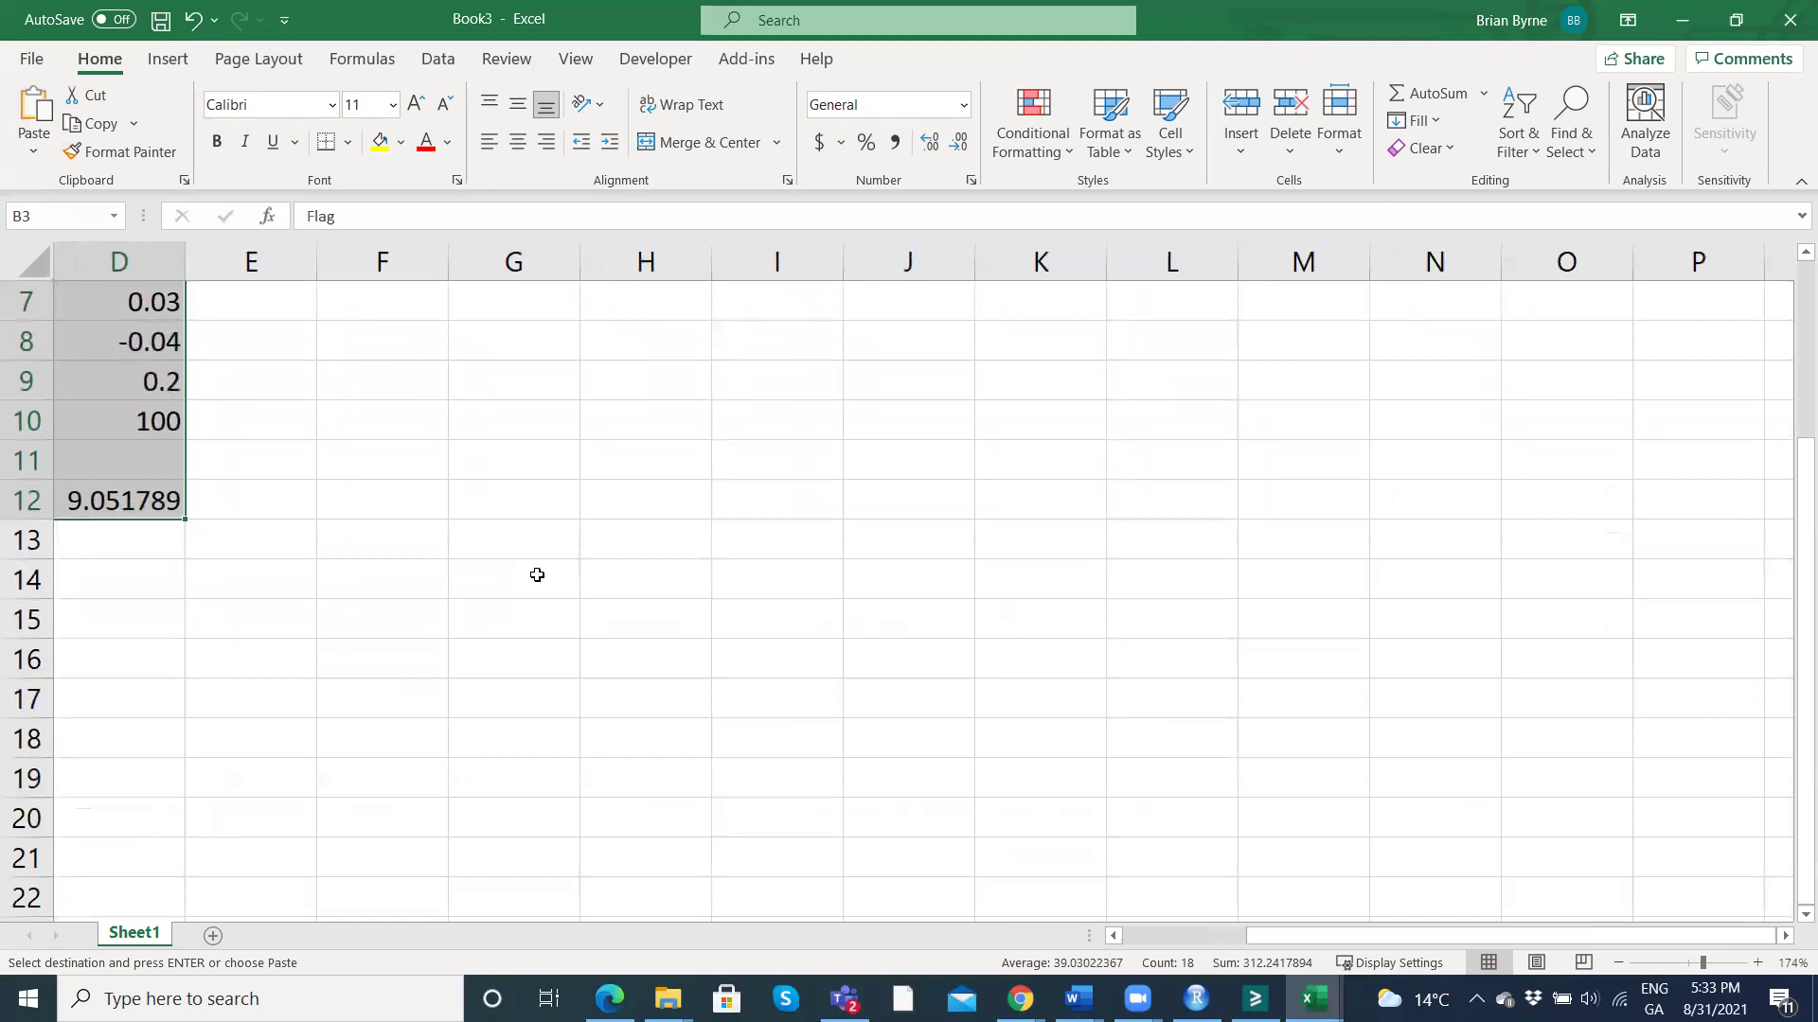
{"action": "left_click", "coordinate": [537, 739]}
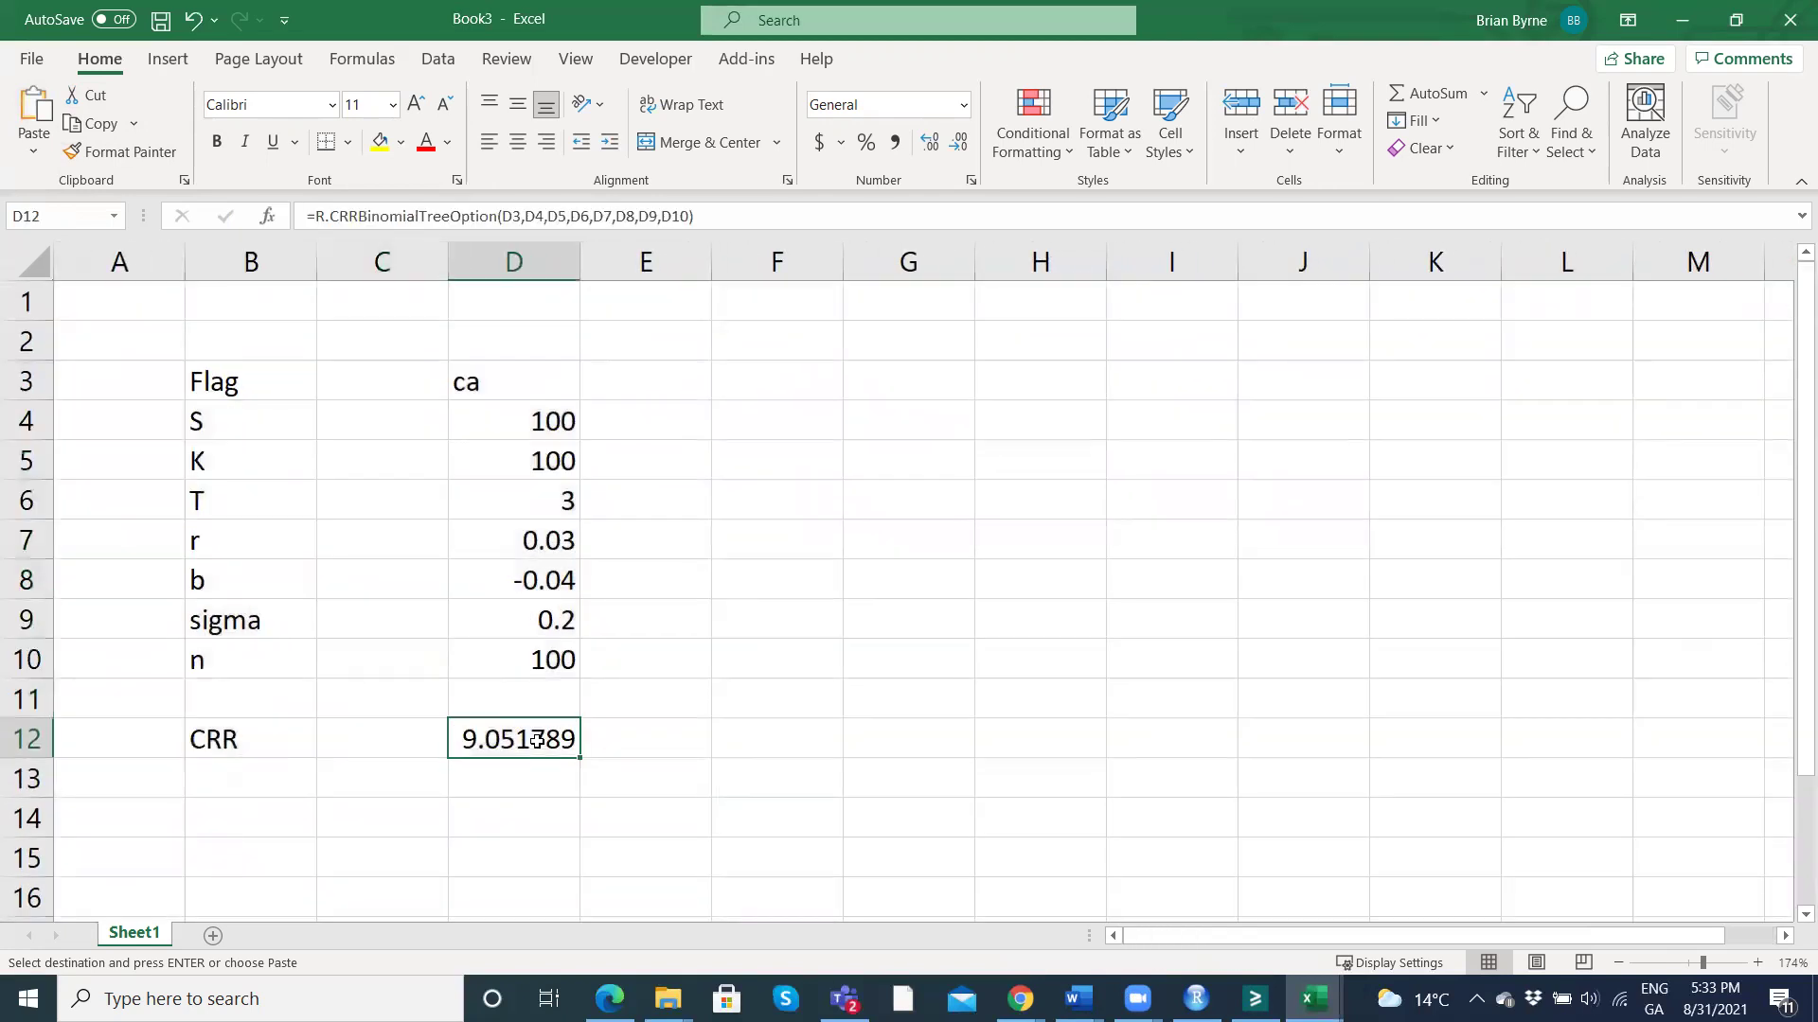
{"action": "left_click", "coordinate": [727, 217]}
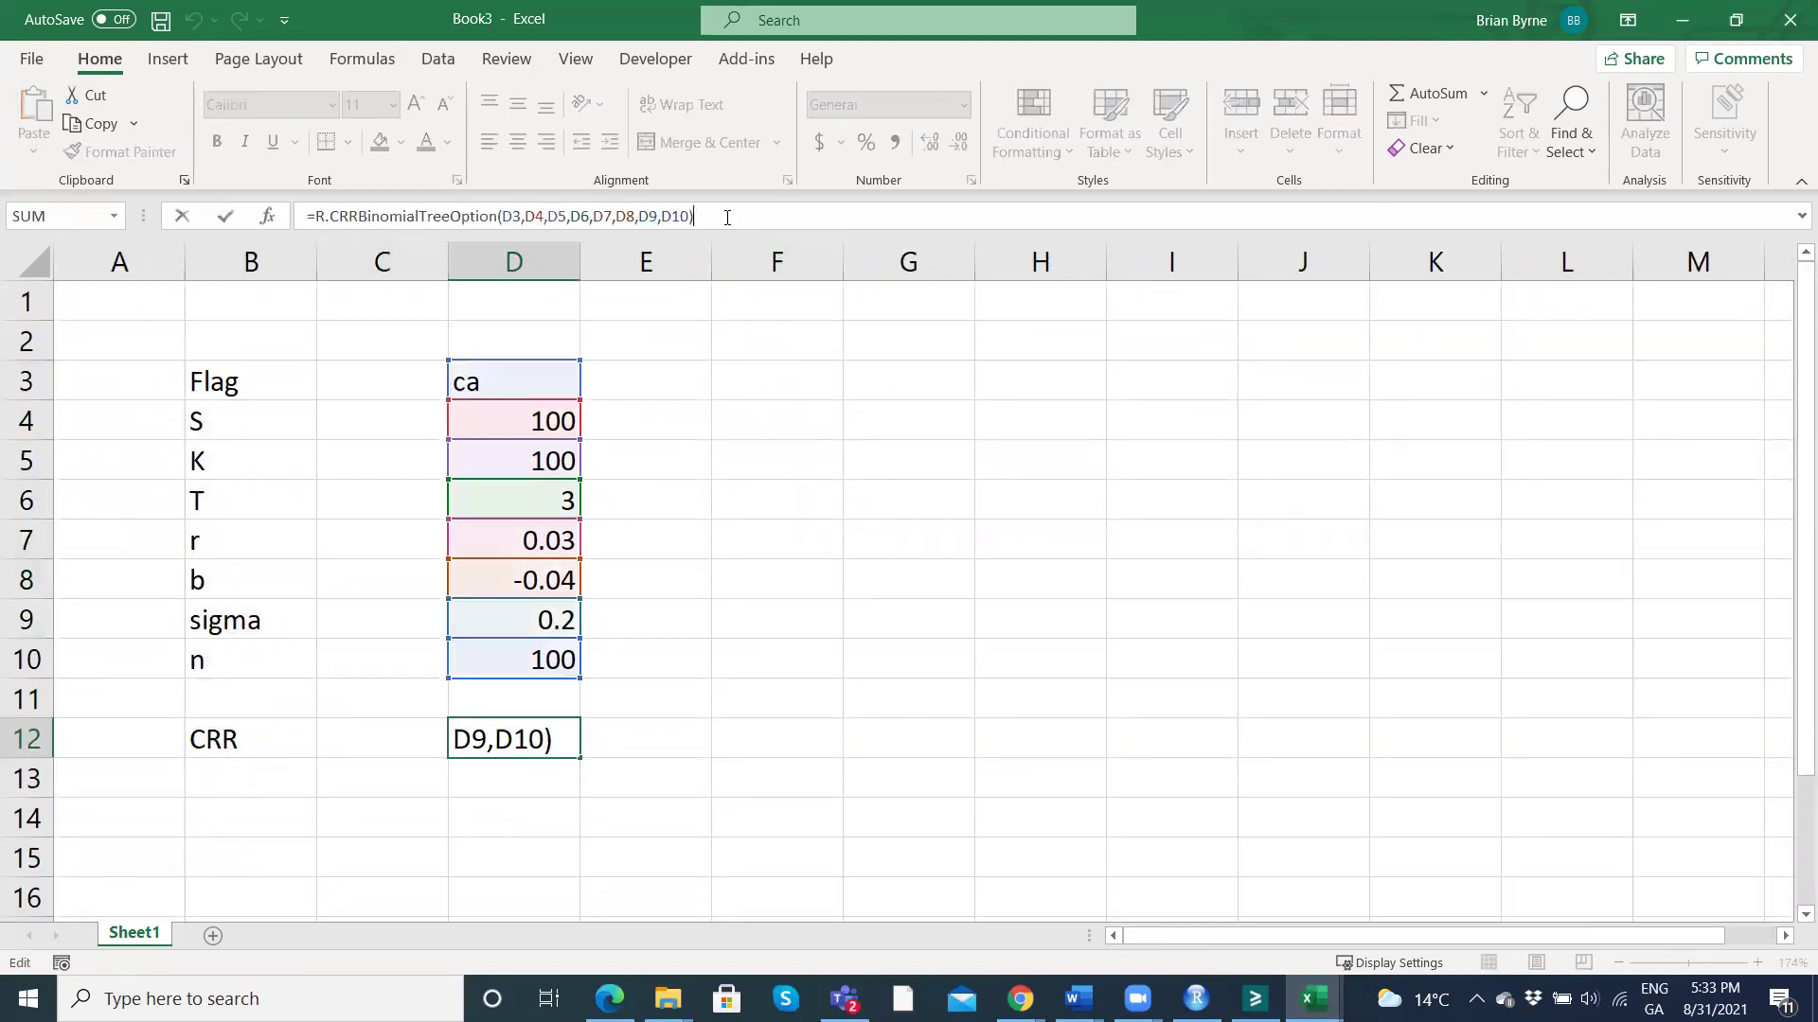
{"action": "key", "text": "Return"}
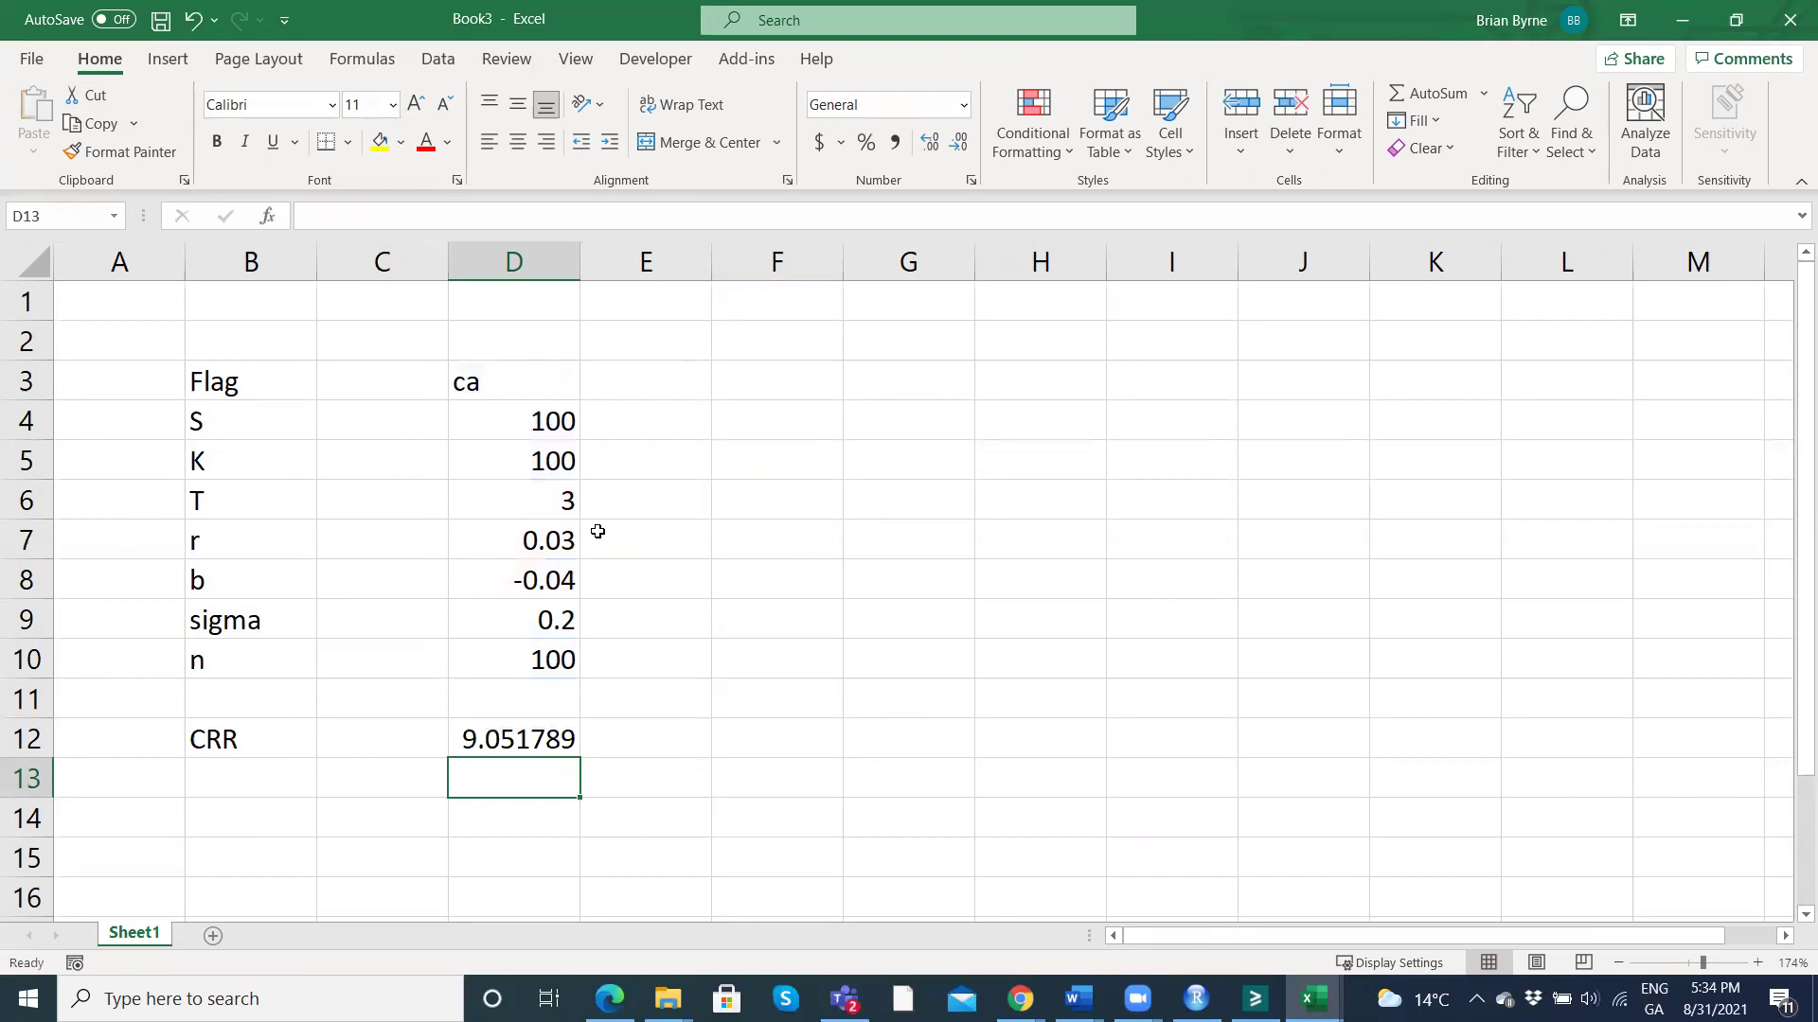
Reprice the CRR option in the new workbook with n in D10 set successively to 200, 500 and 1000.
{"action": "left_click", "coordinate": [536, 660]}
{"action": "type", "text": "200"}
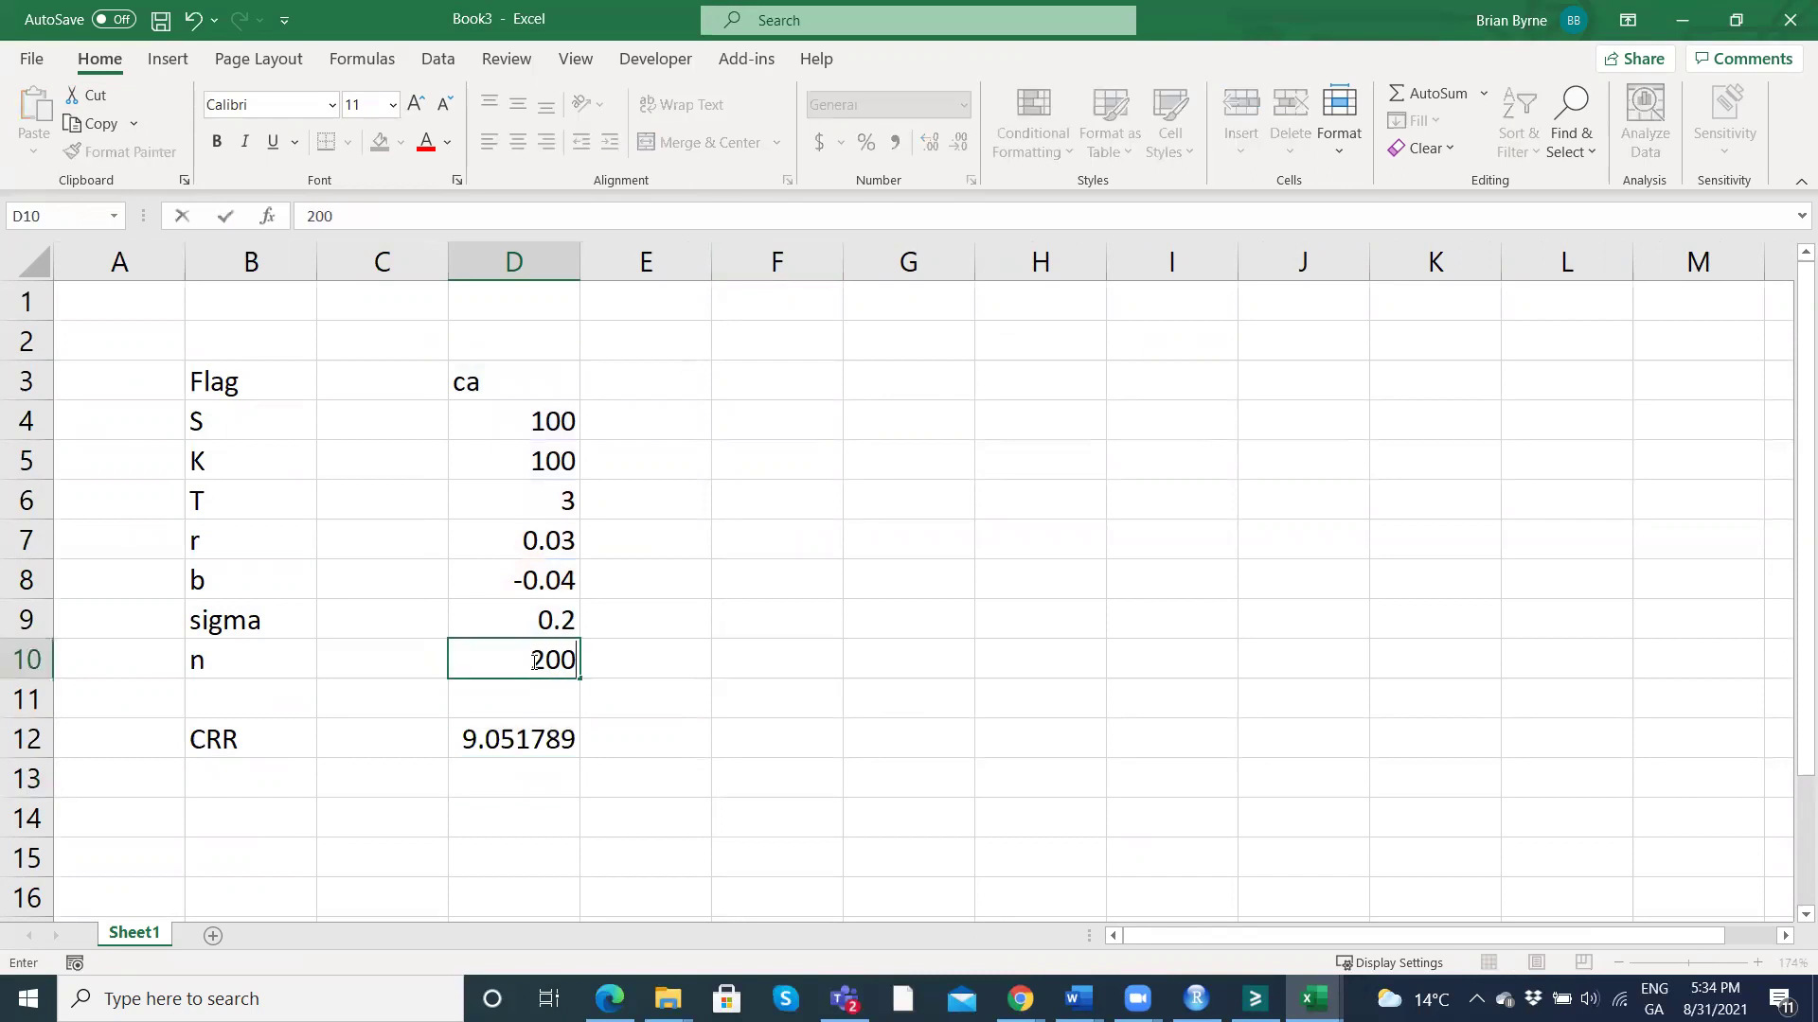
{"action": "key", "text": "Return"}
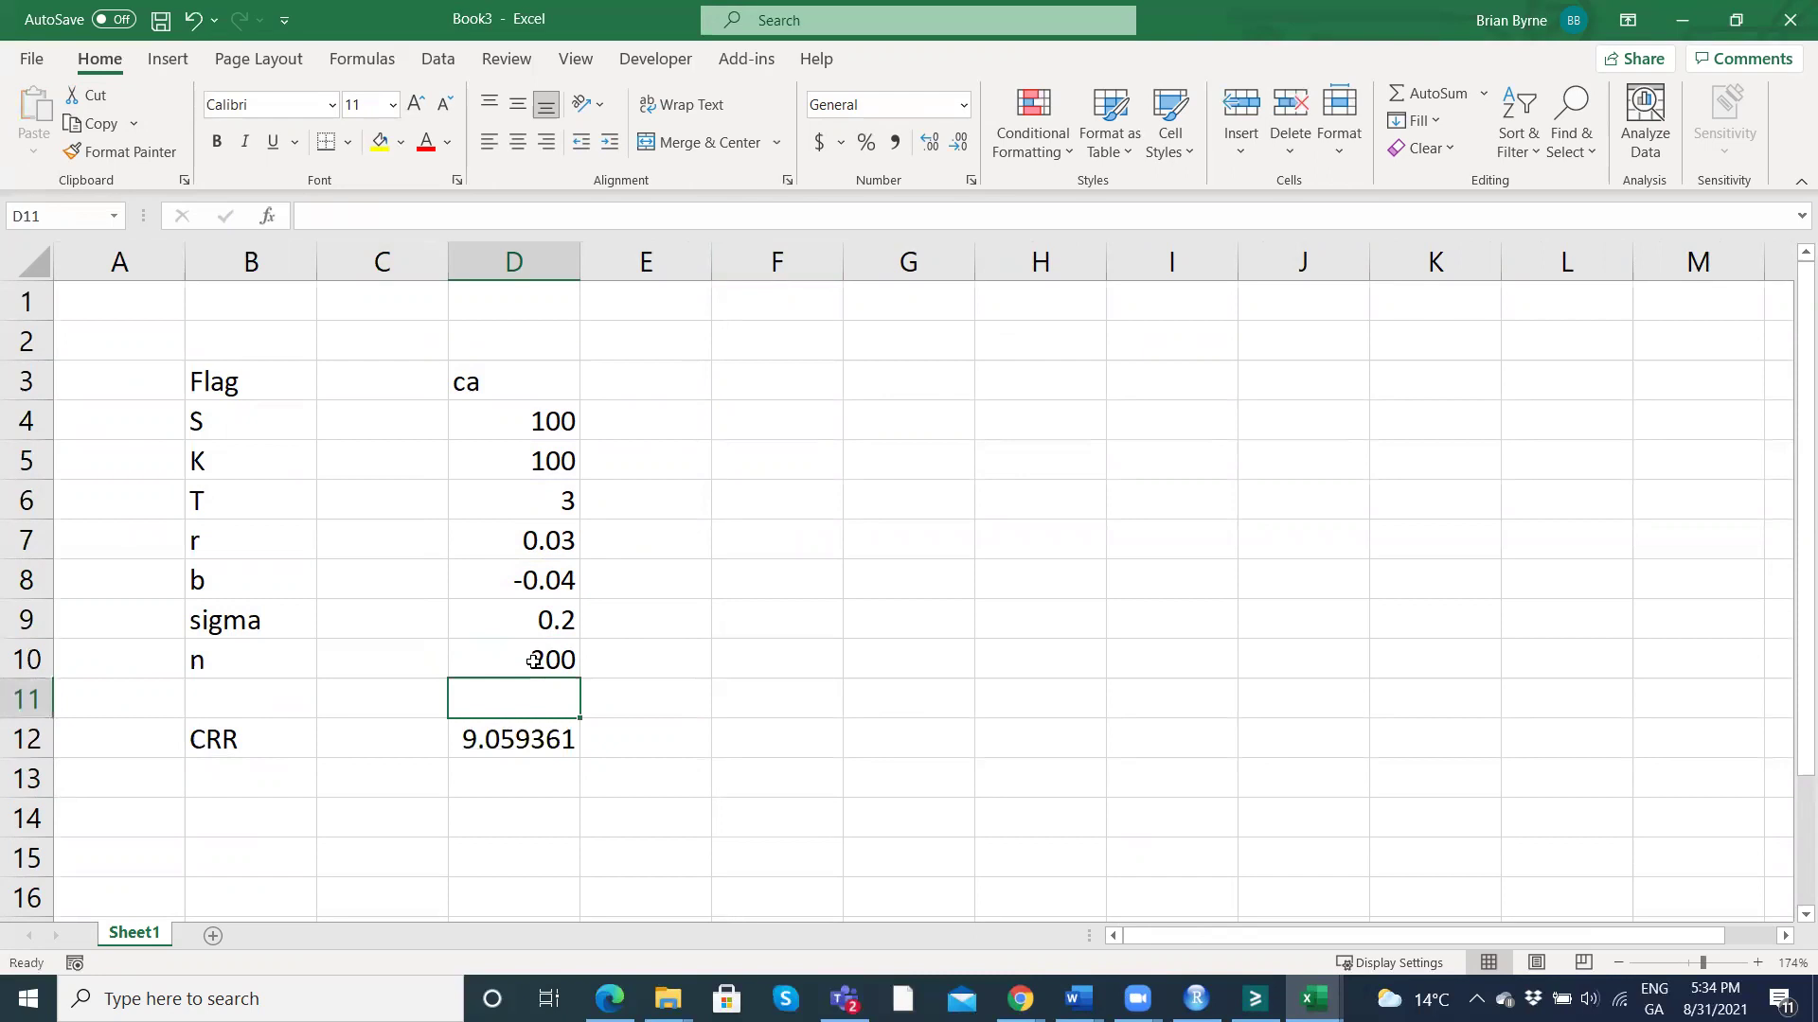
{"action": "left_click", "coordinate": [536, 661]}
{"action": "type", "text": "500"}
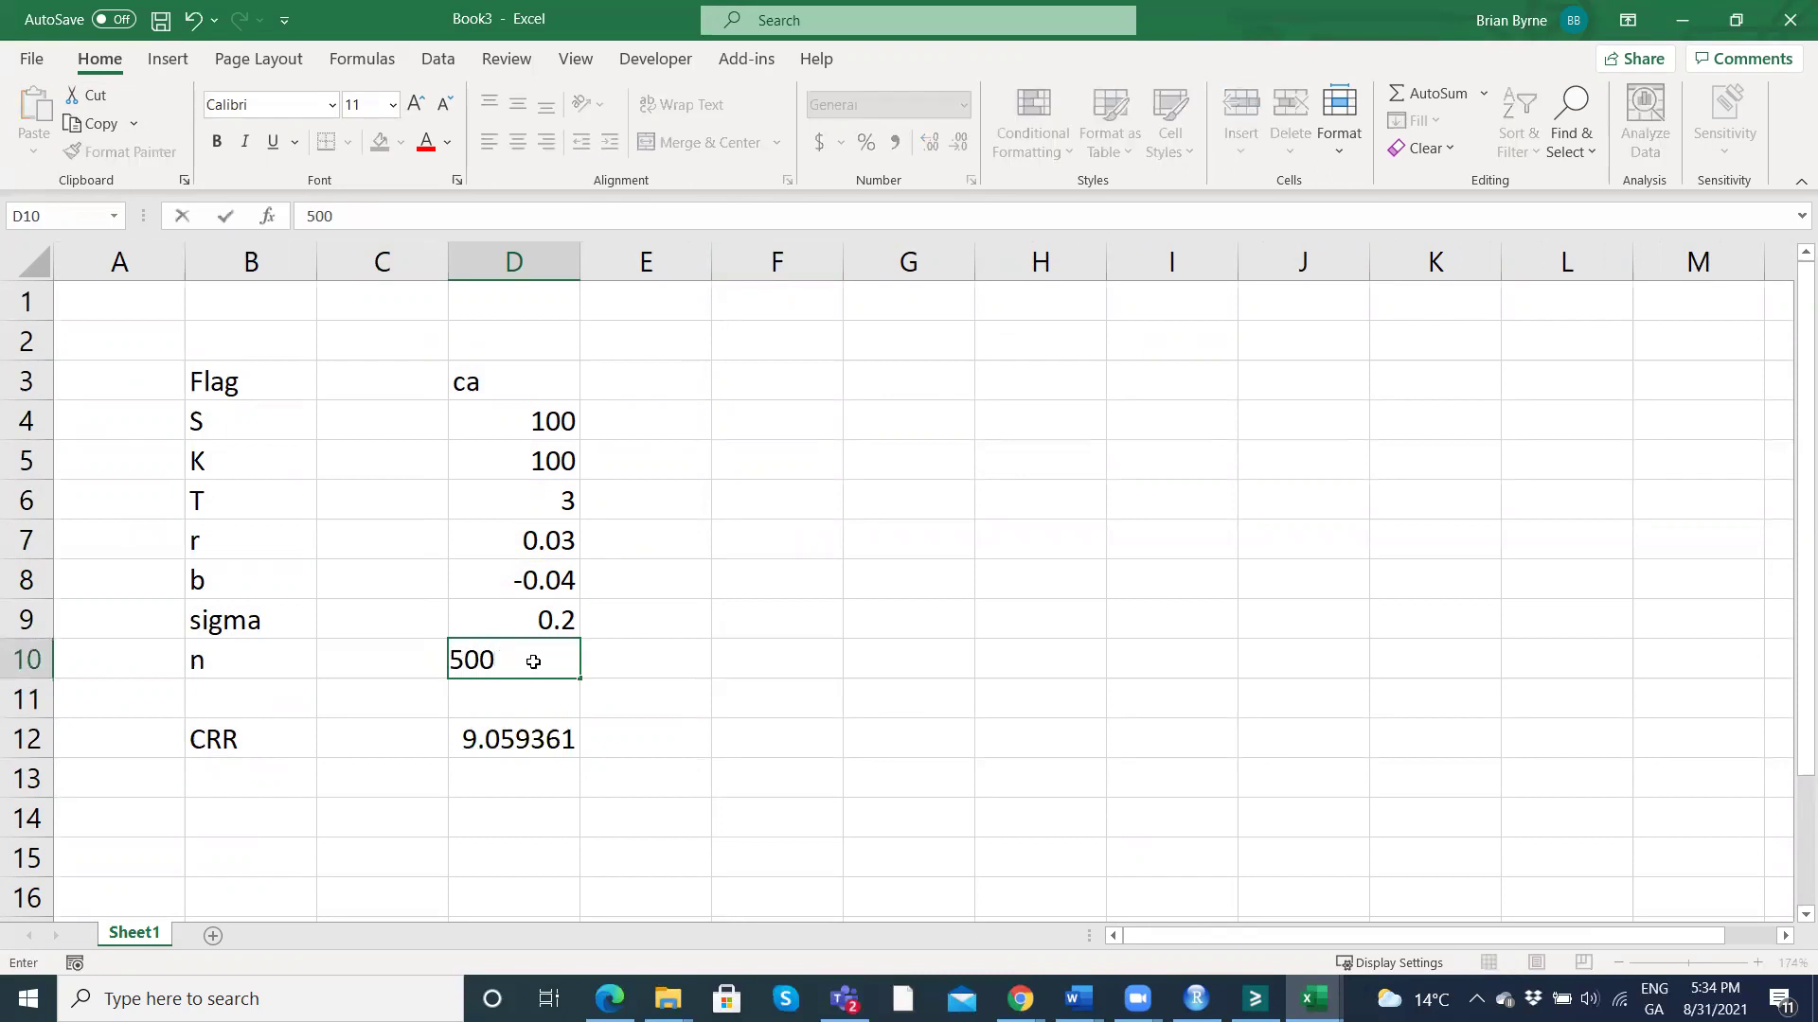
{"action": "key", "text": "Return"}
{"action": "left_click", "coordinate": [535, 661]}
{"action": "type", "text": "1000"}
{"action": "key", "text": "Return"}
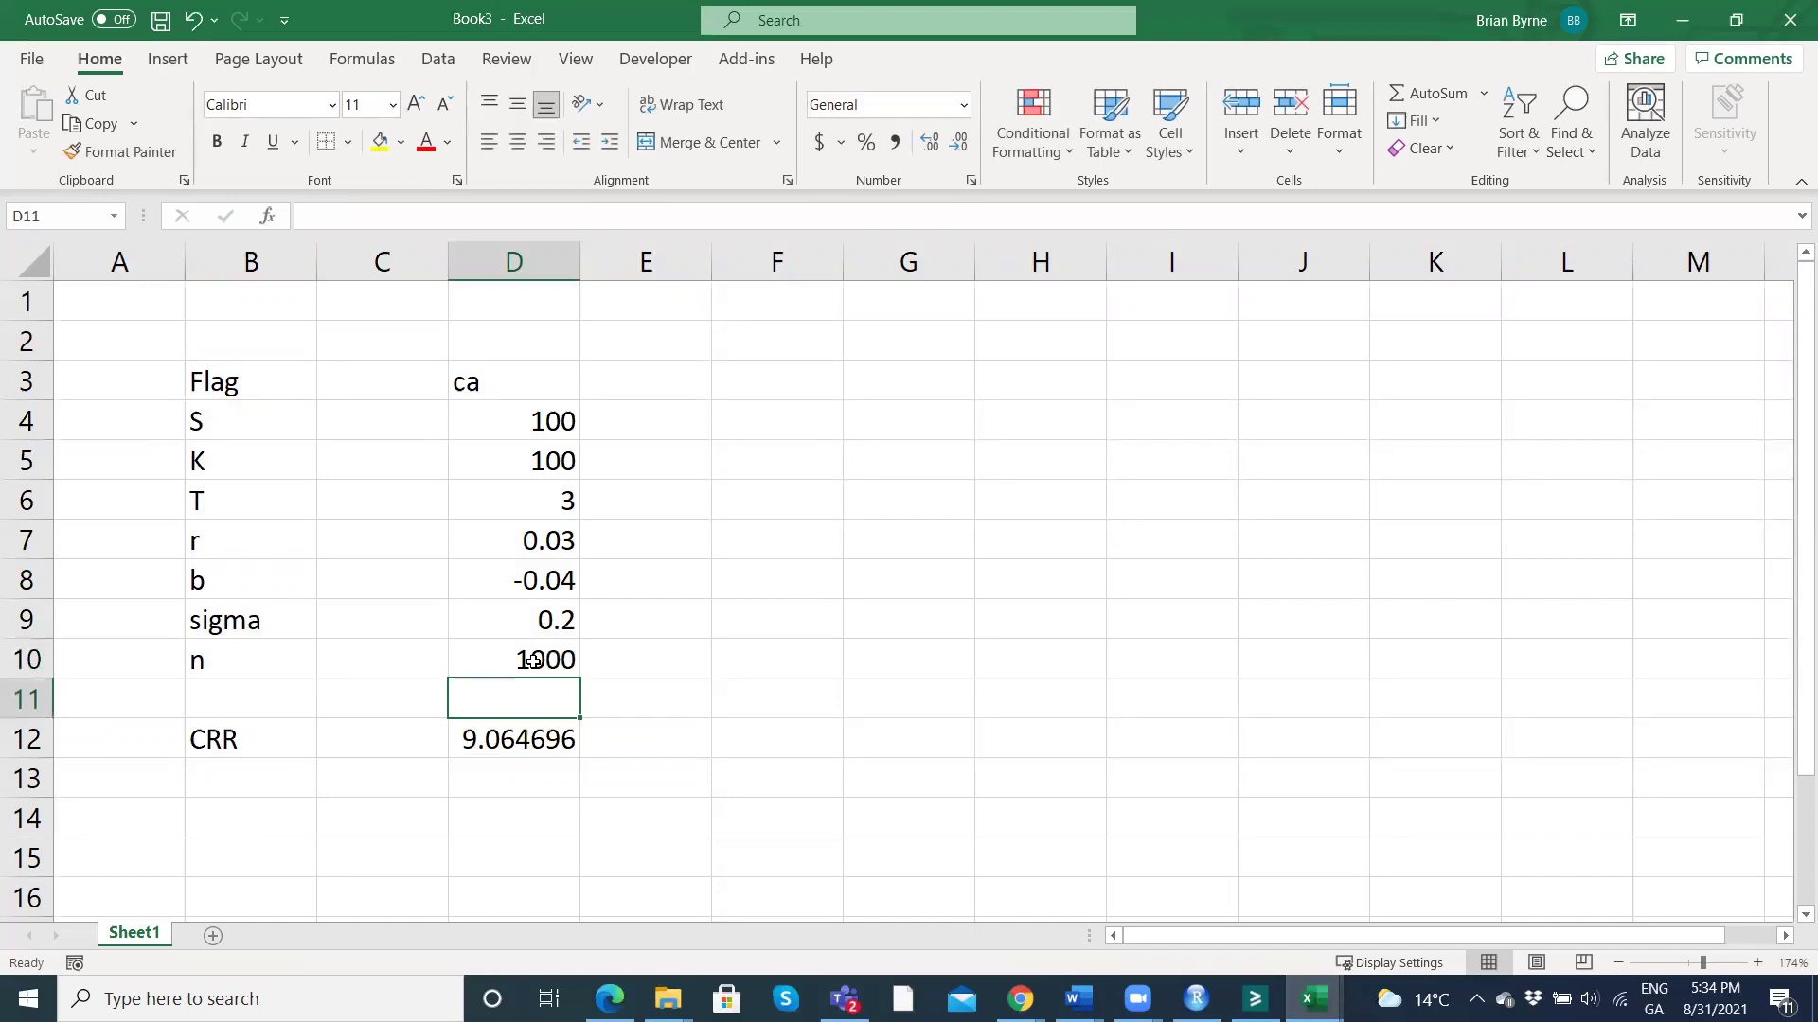
Set the number of tree steps n in D10 to 5000 and recalculate the CRR price.
{"action": "left_click", "coordinate": [535, 661]}
{"action": "type", "text": "5000"}
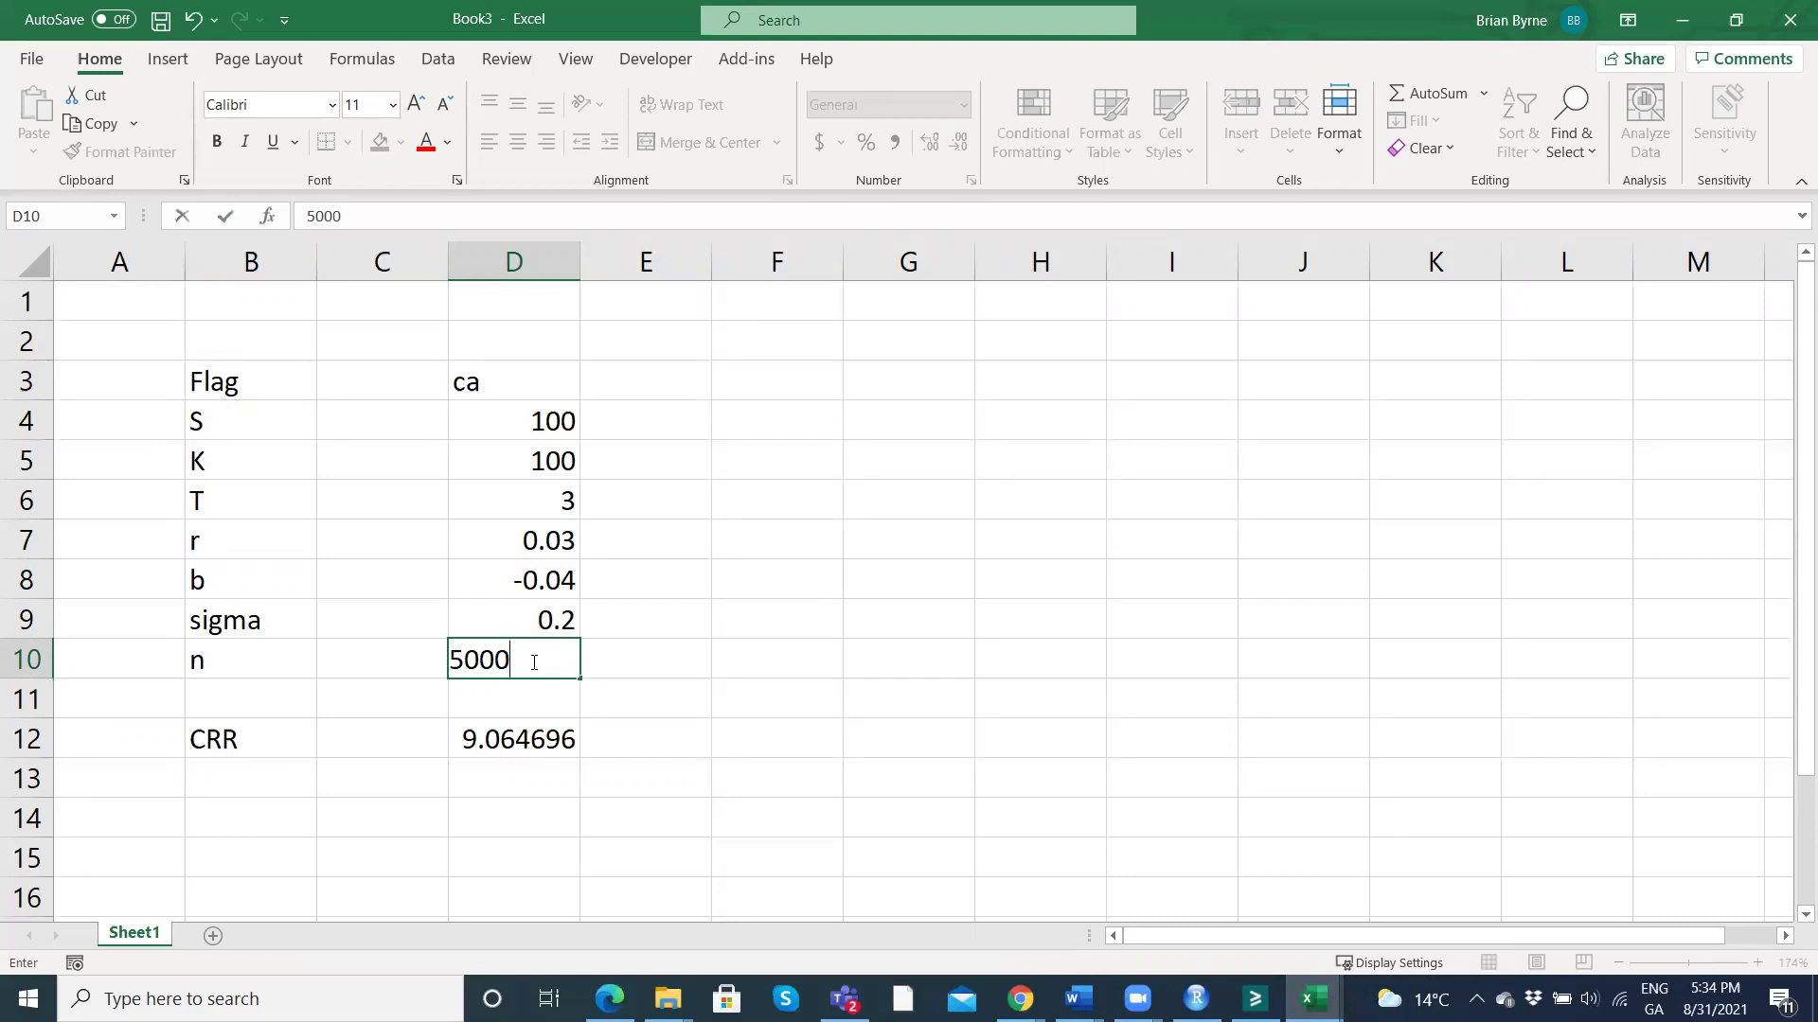
{"action": "key", "text": "Return"}
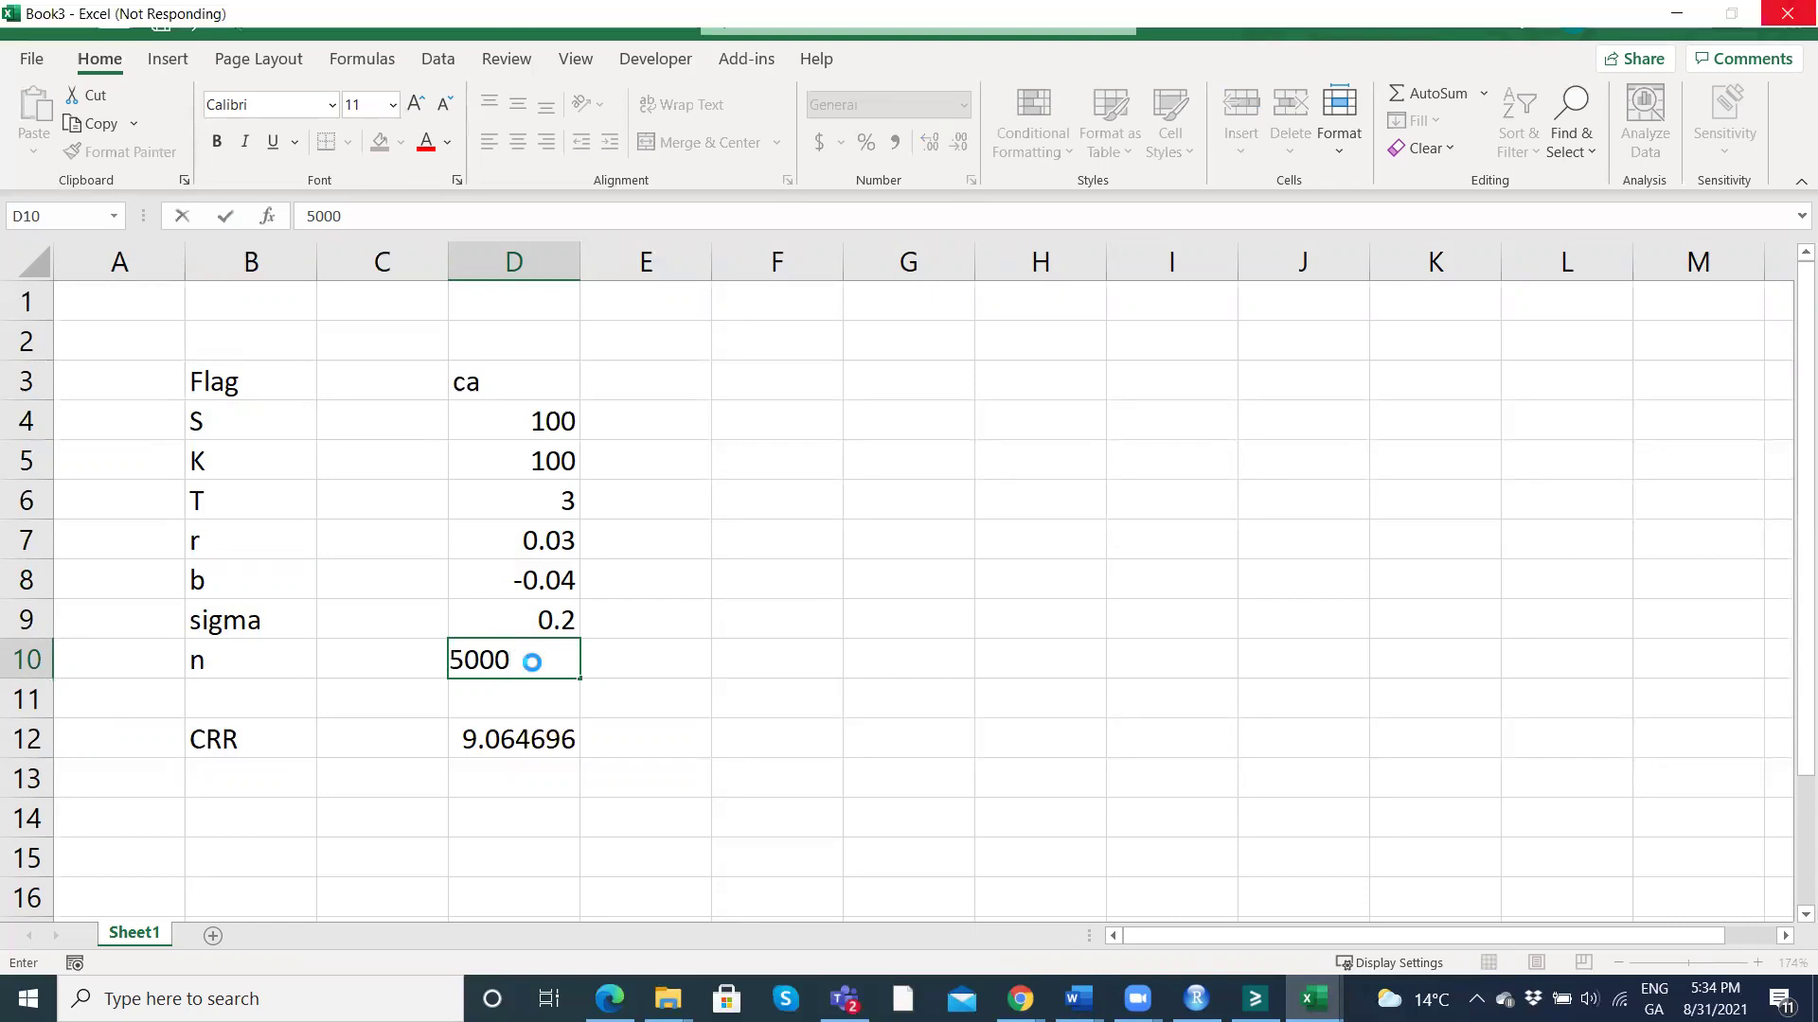